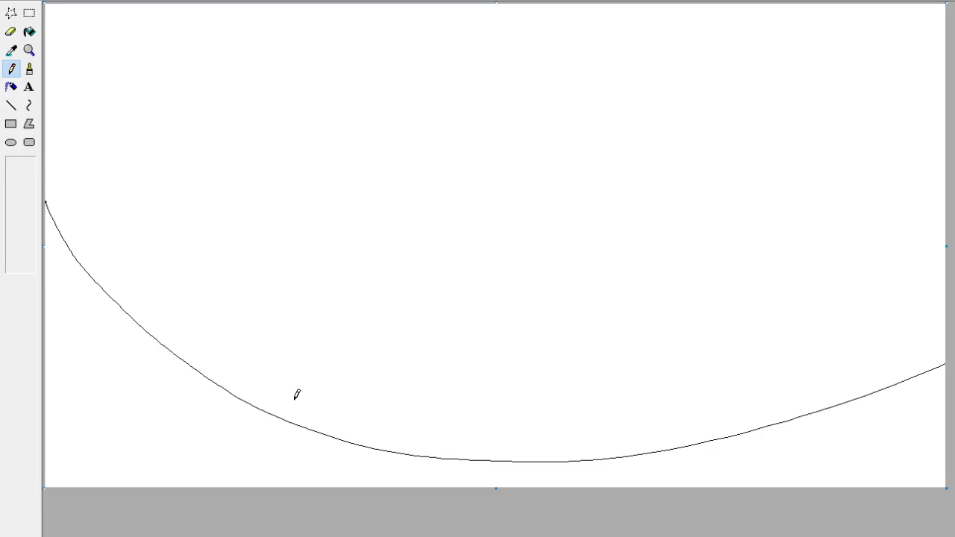
{"action": "mouse_move", "coordinate": [288, 436]}
{"action": "left_mouse_down"}
{"action": "mouse_move", "coordinate": [320, 192]}
{"action": "mouse_move", "coordinate": [241, 385]}
{"action": "left_mouse_up"}
{"action": "key", "text": "ctrl+z"}
{"action": "mouse_move", "coordinate": [336, 419]}
{"action": "left_mouse_down"}
{"action": "mouse_move", "coordinate": [205, 262]}
{"action": "mouse_move", "coordinate": [262, 354]}
{"action": "left_mouse_up"}
{"action": "key", "text": "ctrl+z"}
Draw two bowed vertical guide lines and two long, nearly horizontal guide lines crossing them with the Pencil.
{"action": "left_click_drag", "start_coordinate": [316, 482], "coordinate": [323, 61]}
{"action": "left_click_drag", "start_coordinate": [673, 468], "coordinate": [657, 69]}
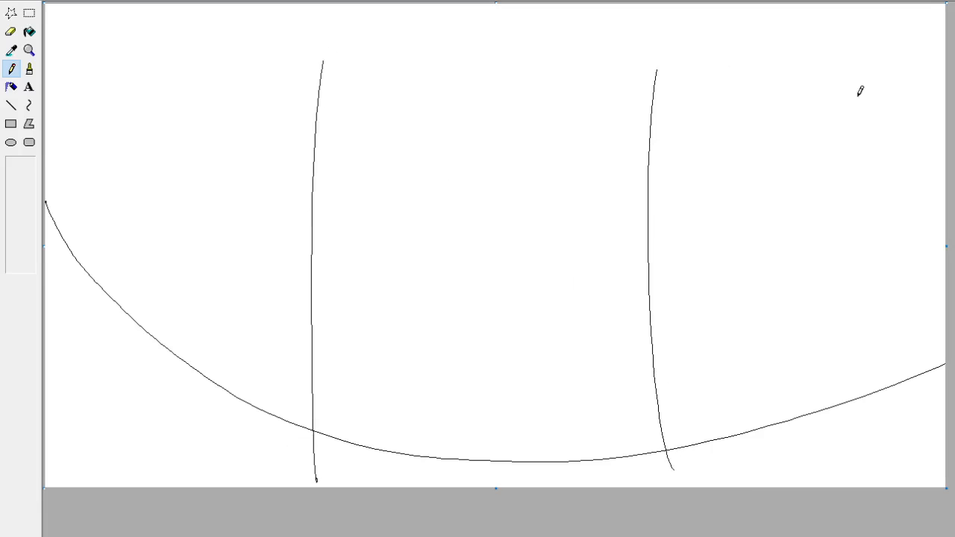
{"action": "left_click_drag", "start_coordinate": [871, 102], "coordinate": [114, 148]}
{"action": "left_click_drag", "start_coordinate": [56, 323], "coordinate": [916, 287]}
Sketch overlapping circles for the cat's head around the lower-left crossing of the guide lines.
{"action": "mouse_move", "coordinate": [396, 439]}
{"action": "left_mouse_down"}
{"action": "mouse_move", "coordinate": [359, 449]}
{"action": "mouse_move", "coordinate": [377, 443]}
{"action": "left_mouse_up"}
{"action": "key", "text": "ctrl+z"}
{"action": "mouse_move", "coordinate": [479, 413]}
{"action": "left_mouse_down"}
{"action": "mouse_move", "coordinate": [264, 257]}
{"action": "mouse_move", "coordinate": [316, 232]}
{"action": "mouse_move", "coordinate": [448, 247]}
{"action": "left_mouse_up"}
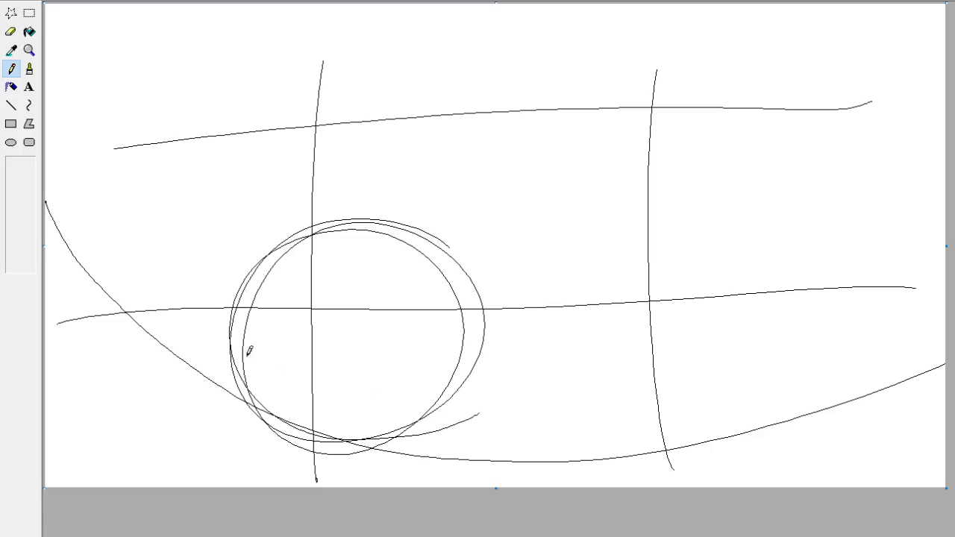
{"action": "mouse_move", "coordinate": [116, 257]}
{"action": "left_mouse_down"}
{"action": "mouse_move", "coordinate": [224, 177]}
{"action": "mouse_move", "coordinate": [264, 246]}
{"action": "left_mouse_up"}
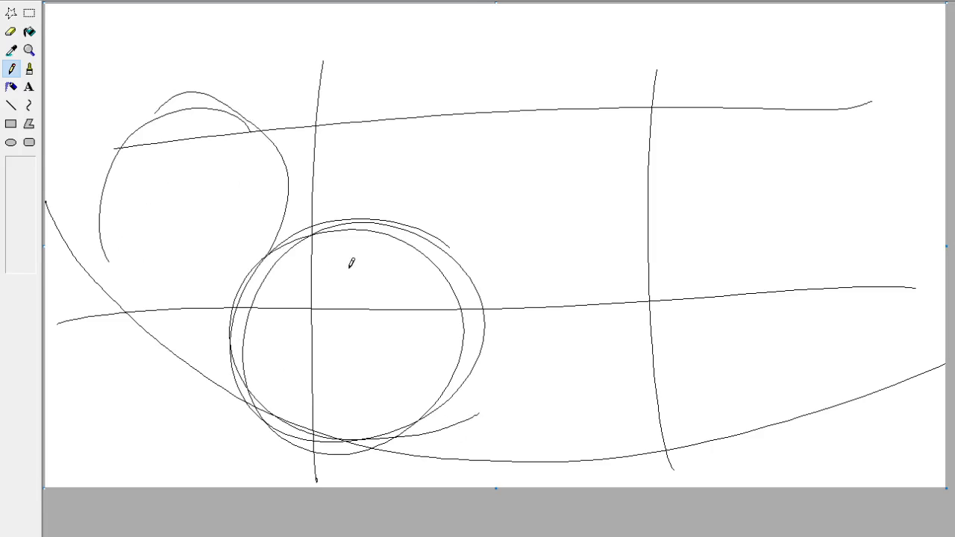
{"action": "key", "text": "ctrl+z"}
Sketch curved body guide strokes from the head circle's left side, sweeping up toward the upper horizontal guide.
{"action": "left_click_drag", "start_coordinate": [352, 360], "coordinate": [206, 265]}
{"action": "left_click_drag", "start_coordinate": [283, 348], "coordinate": [191, 211]}
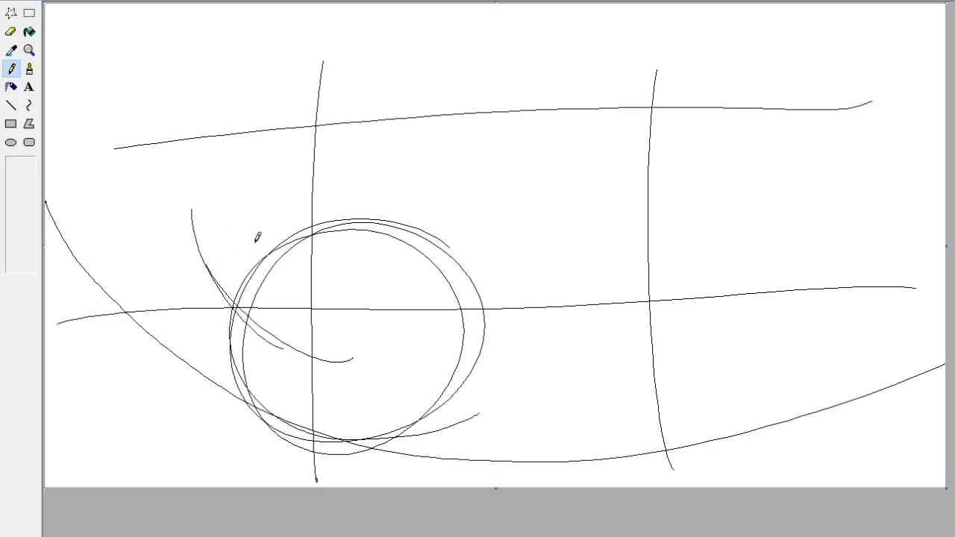
{"action": "left_click_drag", "start_coordinate": [282, 427], "coordinate": [160, 218]}
{"action": "key", "text": "ctrl+z"}
{"action": "left_click_drag", "start_coordinate": [291, 436], "coordinate": [185, 227]}
{"action": "key", "text": "ctrl+z"}
{"action": "key", "text": "ctrl+z"}
{"action": "mouse_move", "coordinate": [280, 424]}
{"action": "left_mouse_down"}
{"action": "mouse_move", "coordinate": [243, 400]}
{"action": "mouse_move", "coordinate": [185, 293]}
{"action": "mouse_move", "coordinate": [164, 291]}
{"action": "mouse_move", "coordinate": [159, 248]}
{"action": "mouse_move", "coordinate": [236, 274]}
{"action": "left_mouse_up"}
{"action": "mouse_move", "coordinate": [198, 274]}
{"action": "left_mouse_down"}
{"action": "mouse_move", "coordinate": [348, 309]}
{"action": "mouse_move", "coordinate": [401, 334]}
{"action": "left_mouse_up"}
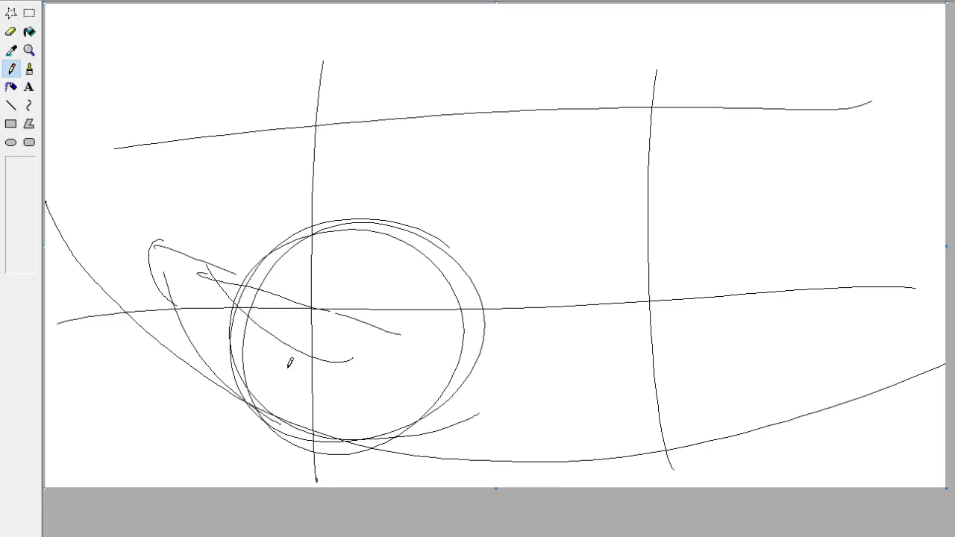
{"action": "mouse_move", "coordinate": [194, 367]}
{"action": "left_mouse_down"}
{"action": "mouse_move", "coordinate": [179, 337]}
{"action": "mouse_move", "coordinate": [157, 168]}
{"action": "left_mouse_up"}
{"action": "mouse_move", "coordinate": [162, 316]}
{"action": "left_mouse_down"}
{"action": "mouse_move", "coordinate": [143, 198]}
{"action": "mouse_move", "coordinate": [179, 120]}
{"action": "left_mouse_up"}
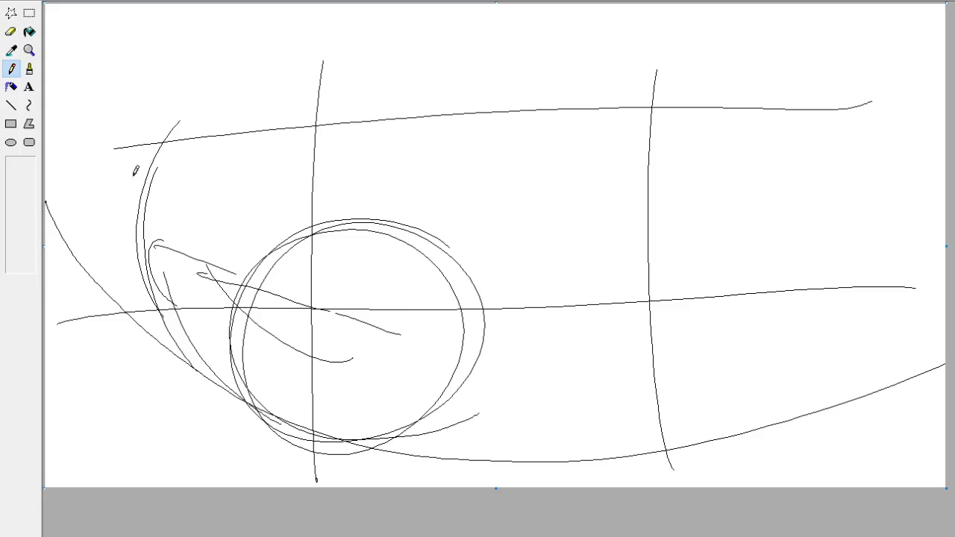
Sketch a long pointed shape across the right vertical guide and a curved centre line inside the head circle.
{"action": "left_click_drag", "start_coordinate": [415, 235], "coordinate": [811, 216]}
{"action": "mouse_move", "coordinate": [655, 185]}
{"action": "left_mouse_down"}
{"action": "mouse_move", "coordinate": [676, 188]}
{"action": "mouse_move", "coordinate": [703, 253]}
{"action": "left_mouse_up"}
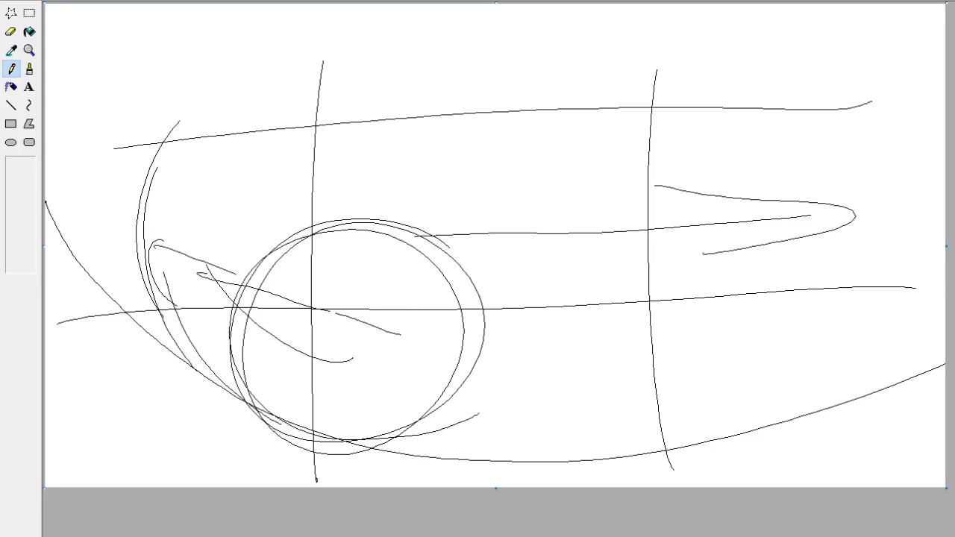
{"action": "mouse_move", "coordinate": [288, 444]}
{"action": "left_mouse_down"}
{"action": "mouse_move", "coordinate": [411, 316]}
{"action": "mouse_move", "coordinate": [345, 209]}
{"action": "left_mouse_up"}
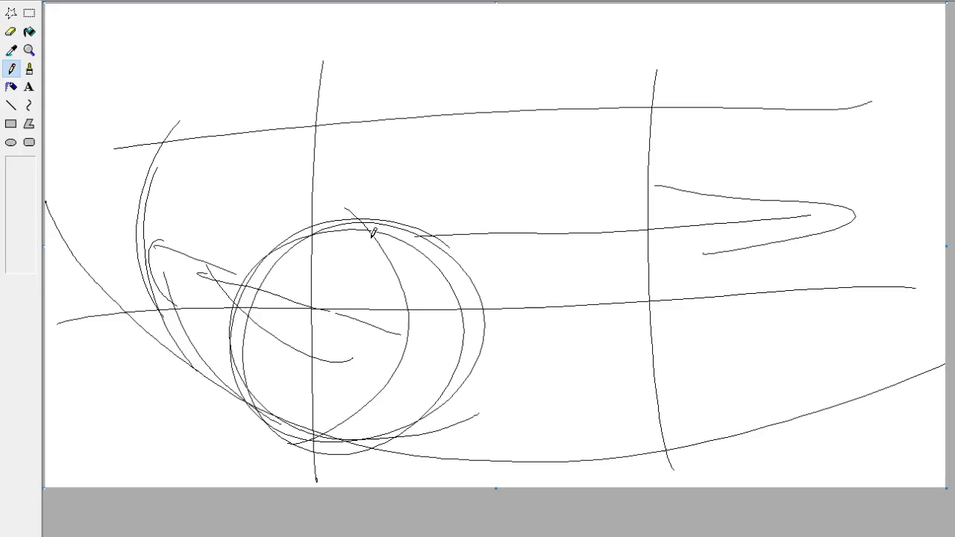
Sketch the cat's large pointed ear at the upper left of the head circle with repeated strokes.
{"action": "mouse_move", "coordinate": [247, 323]}
{"action": "left_mouse_down"}
{"action": "mouse_move", "coordinate": [250, 177]}
{"action": "mouse_move", "coordinate": [393, 228]}
{"action": "left_mouse_up"}
{"action": "left_click_drag", "start_coordinate": [315, 202], "coordinate": [257, 176]}
{"action": "left_click_drag", "start_coordinate": [339, 211], "coordinate": [266, 172]}
{"action": "left_click_drag", "start_coordinate": [247, 299], "coordinate": [232, 179]}
{"action": "mouse_move", "coordinate": [251, 235]}
{"action": "left_mouse_down"}
{"action": "mouse_move", "coordinate": [224, 182]}
{"action": "mouse_move", "coordinate": [288, 180]}
{"action": "left_mouse_up"}
{"action": "mouse_move", "coordinate": [310, 203]}
{"action": "left_mouse_down"}
{"action": "mouse_move", "coordinate": [284, 183]}
{"action": "mouse_move", "coordinate": [330, 194]}
{"action": "mouse_move", "coordinate": [341, 214]}
{"action": "mouse_move", "coordinate": [239, 208]}
{"action": "mouse_move", "coordinate": [249, 303]}
{"action": "mouse_move", "coordinate": [245, 183]}
{"action": "left_mouse_up"}
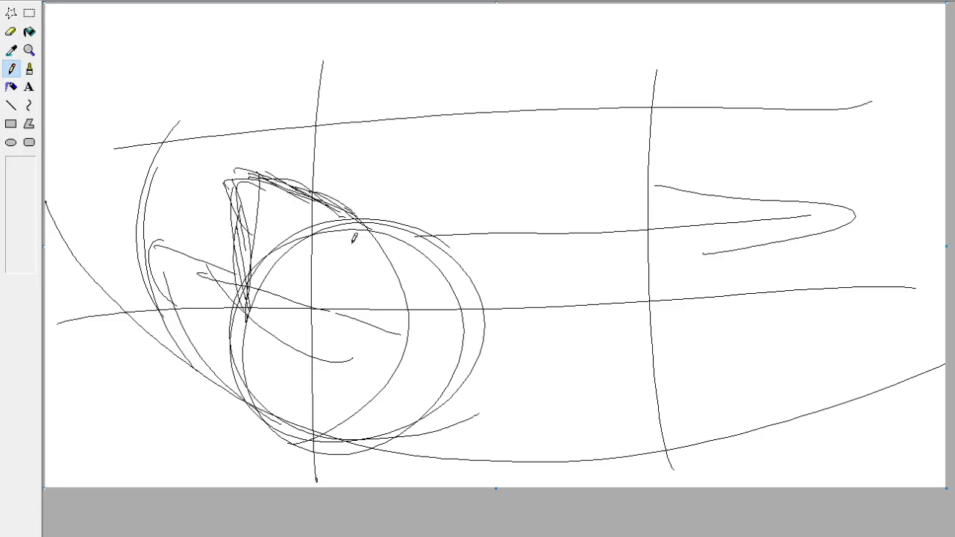
Sketch the smaller pointed ear at the upper right of the head circle.
{"action": "left_click_drag", "start_coordinate": [415, 236], "coordinate": [437, 187]}
{"action": "mouse_move", "coordinate": [436, 187]}
{"action": "left_mouse_down"}
{"action": "mouse_move", "coordinate": [456, 207]}
{"action": "mouse_move", "coordinate": [496, 284]}
{"action": "left_mouse_up"}
{"action": "mouse_move", "coordinate": [454, 201]}
{"action": "left_mouse_down"}
{"action": "mouse_move", "coordinate": [483, 244]}
{"action": "mouse_move", "coordinate": [489, 310]}
{"action": "left_mouse_up"}
{"action": "left_click_drag", "start_coordinate": [487, 265], "coordinate": [486, 319]}
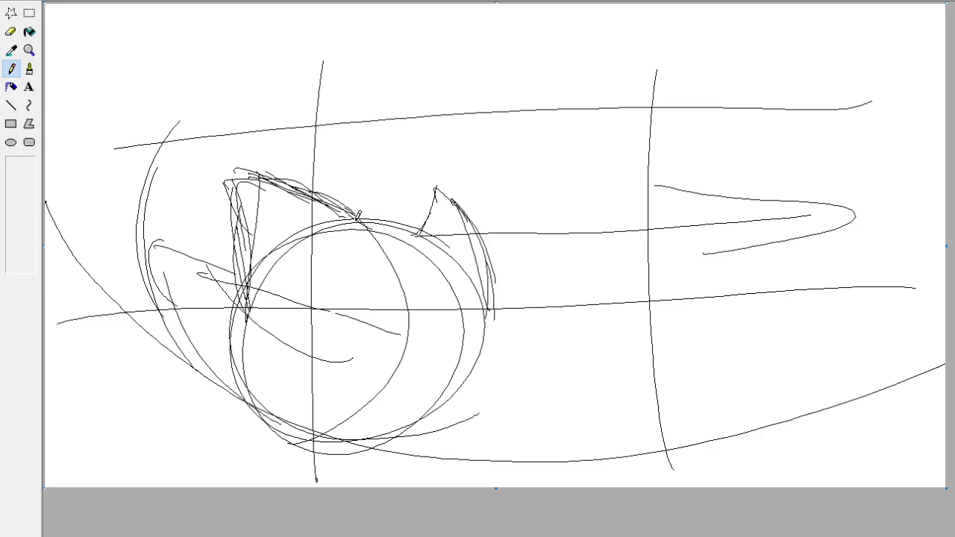
Sketch the top of the head between the ears and curved inner details around the right ear.
{"action": "left_click_drag", "start_coordinate": [341, 226], "coordinate": [412, 207]}
{"action": "mouse_move", "coordinate": [418, 206]}
{"action": "left_mouse_down"}
{"action": "mouse_move", "coordinate": [423, 199]}
{"action": "mouse_move", "coordinate": [409, 222]}
{"action": "left_mouse_up"}
{"action": "mouse_move", "coordinate": [422, 231]}
{"action": "left_mouse_down"}
{"action": "mouse_move", "coordinate": [457, 234]}
{"action": "mouse_move", "coordinate": [429, 250]}
{"action": "mouse_move", "coordinate": [390, 250]}
{"action": "left_mouse_up"}
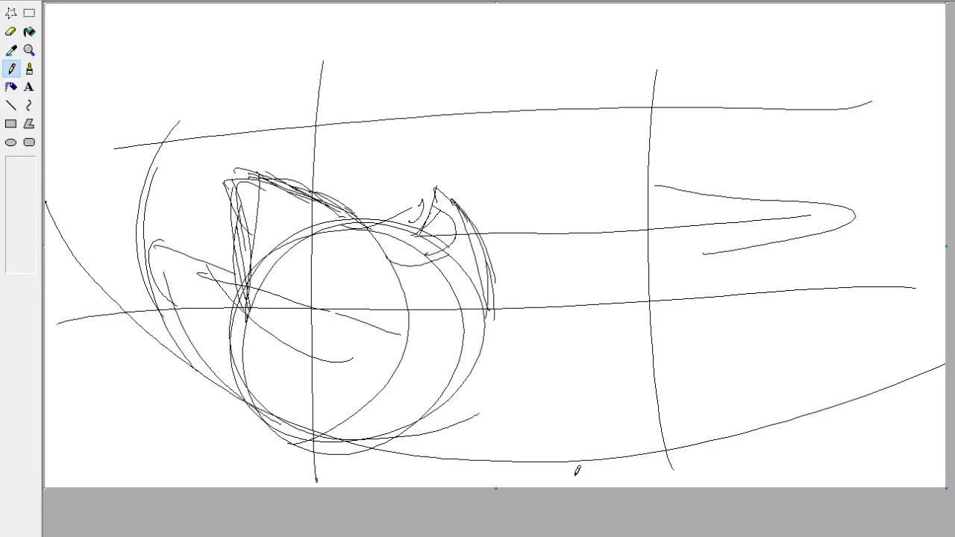
{"action": "left_click_drag", "start_coordinate": [440, 217], "coordinate": [420, 227]}
Draw the face with two tall, dark, narrow eyes, a small nose and a small filled mouth below it.
{"action": "mouse_move", "coordinate": [369, 267]}
{"action": "left_mouse_down"}
{"action": "mouse_move", "coordinate": [376, 296]}
{"action": "mouse_move", "coordinate": [357, 338]}
{"action": "mouse_move", "coordinate": [374, 273]}
{"action": "mouse_move", "coordinate": [352, 359]}
{"action": "left_mouse_up"}
{"action": "mouse_move", "coordinate": [431, 298]}
{"action": "left_mouse_down"}
{"action": "mouse_move", "coordinate": [424, 362]}
{"action": "mouse_move", "coordinate": [426, 279]}
{"action": "mouse_move", "coordinate": [432, 345]}
{"action": "mouse_move", "coordinate": [393, 377]}
{"action": "left_mouse_up"}
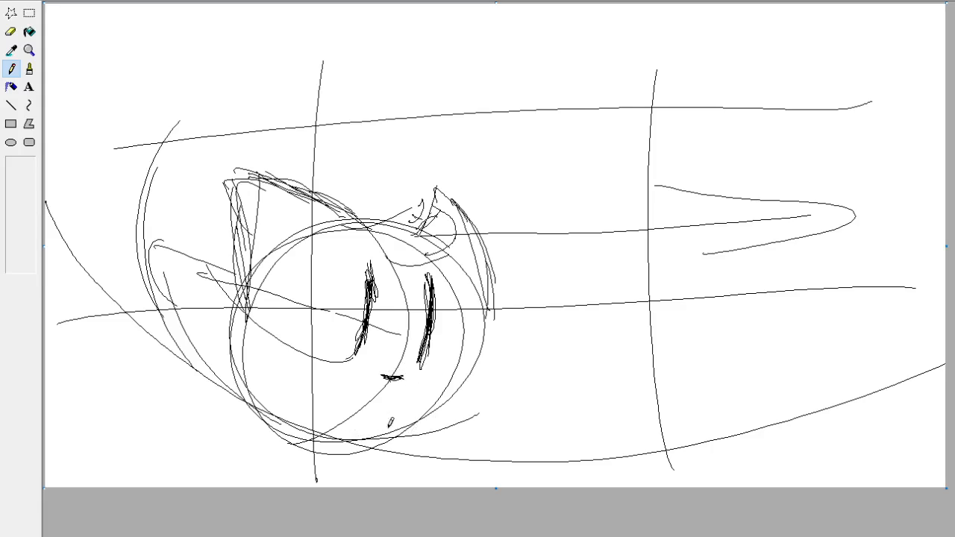
{"action": "left_click_drag", "start_coordinate": [376, 404], "coordinate": [368, 413]}
Sketch the right side of the face down to a jagged fur tuft on the cheek and lower jaw.
{"action": "left_click_drag", "start_coordinate": [489, 313], "coordinate": [471, 395]}
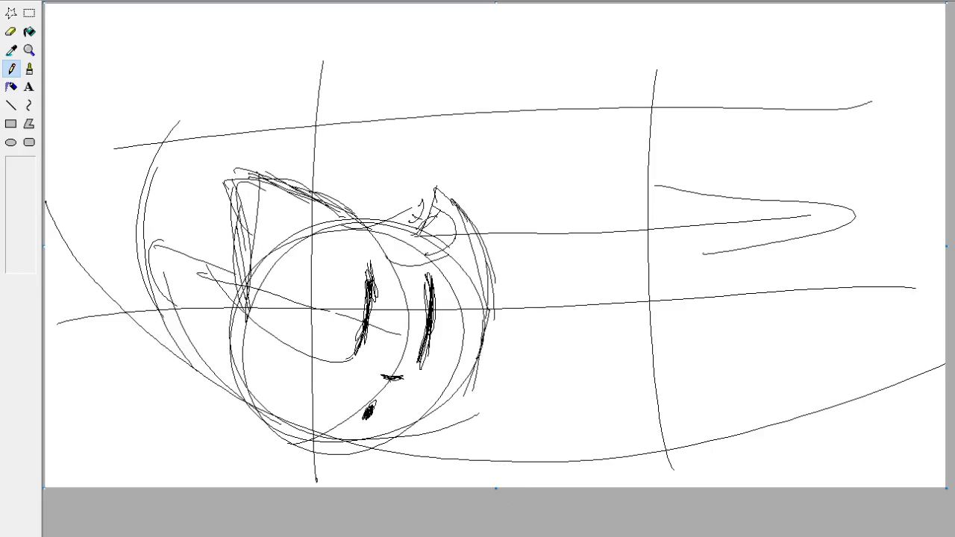
{"action": "left_click_drag", "start_coordinate": [484, 309], "coordinate": [473, 373]}
{"action": "mouse_move", "coordinate": [484, 383]}
{"action": "left_mouse_down"}
{"action": "mouse_move", "coordinate": [475, 413]}
{"action": "mouse_move", "coordinate": [433, 432]}
{"action": "mouse_move", "coordinate": [374, 457]}
{"action": "mouse_move", "coordinate": [358, 452]}
{"action": "mouse_move", "coordinate": [463, 405]}
{"action": "left_mouse_up"}
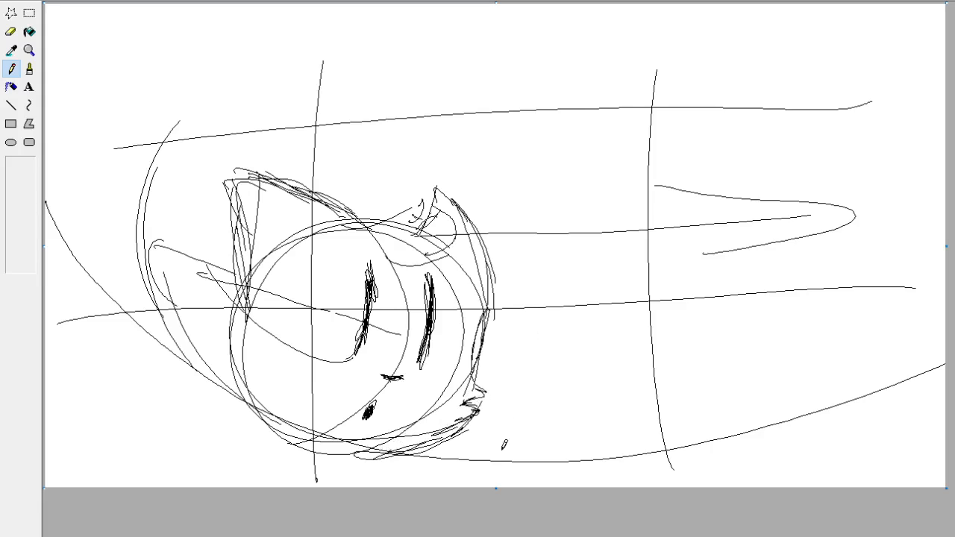
Sketch the jagged fur tuft on the left cheek and shaggy strokes along the lower left jaw.
{"action": "mouse_move", "coordinate": [240, 302]}
{"action": "left_mouse_down"}
{"action": "mouse_move", "coordinate": [192, 381]}
{"action": "mouse_move", "coordinate": [226, 387]}
{"action": "mouse_move", "coordinate": [244, 424]}
{"action": "mouse_move", "coordinate": [208, 416]}
{"action": "left_mouse_up"}
{"action": "left_click_drag", "start_coordinate": [208, 416], "coordinate": [329, 451]}
{"action": "mouse_move", "coordinate": [236, 432]}
{"action": "left_mouse_down"}
{"action": "mouse_move", "coordinate": [330, 461]}
{"action": "mouse_move", "coordinate": [293, 457]}
{"action": "left_mouse_up"}
{"action": "mouse_move", "coordinate": [262, 437]}
{"action": "left_mouse_down"}
{"action": "mouse_move", "coordinate": [223, 402]}
{"action": "mouse_move", "coordinate": [250, 432]}
{"action": "left_mouse_up"}
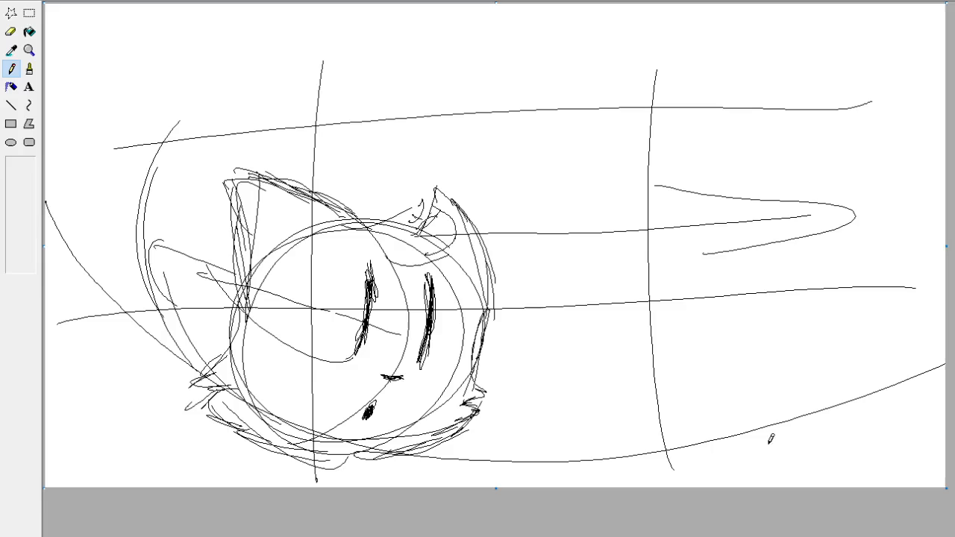
Select the whole head sketch with a free-form selection and move it slightly up and to the right.
{"action": "left_click", "coordinate": [11, 13]}
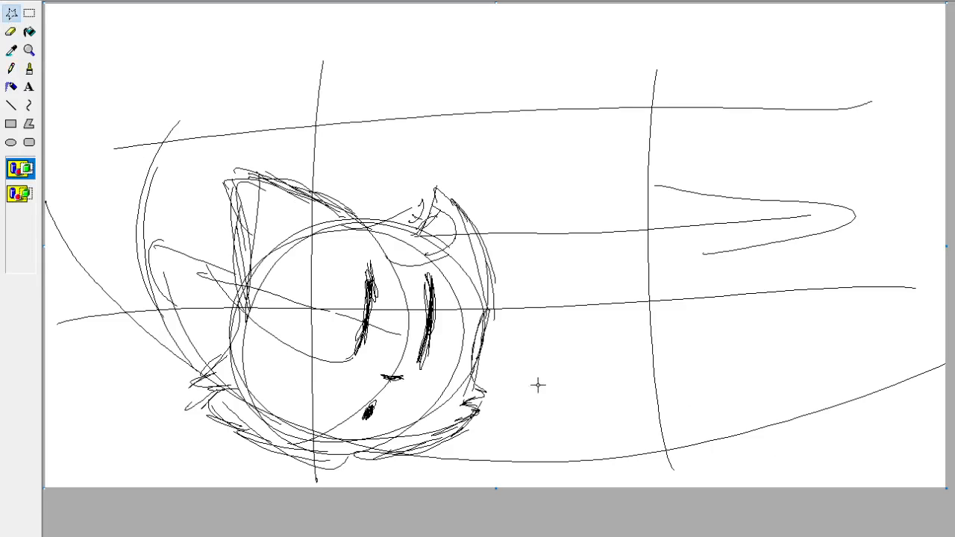
{"action": "mouse_move", "coordinate": [502, 389]}
{"action": "left_mouse_down"}
{"action": "mouse_move", "coordinate": [405, 459]}
{"action": "mouse_move", "coordinate": [210, 442]}
{"action": "mouse_move", "coordinate": [173, 229]}
{"action": "mouse_move", "coordinate": [335, 144]}
{"action": "mouse_move", "coordinate": [510, 254]}
{"action": "left_mouse_up"}
{"action": "left_click_drag", "start_coordinate": [486, 403], "coordinate": [501, 403]}
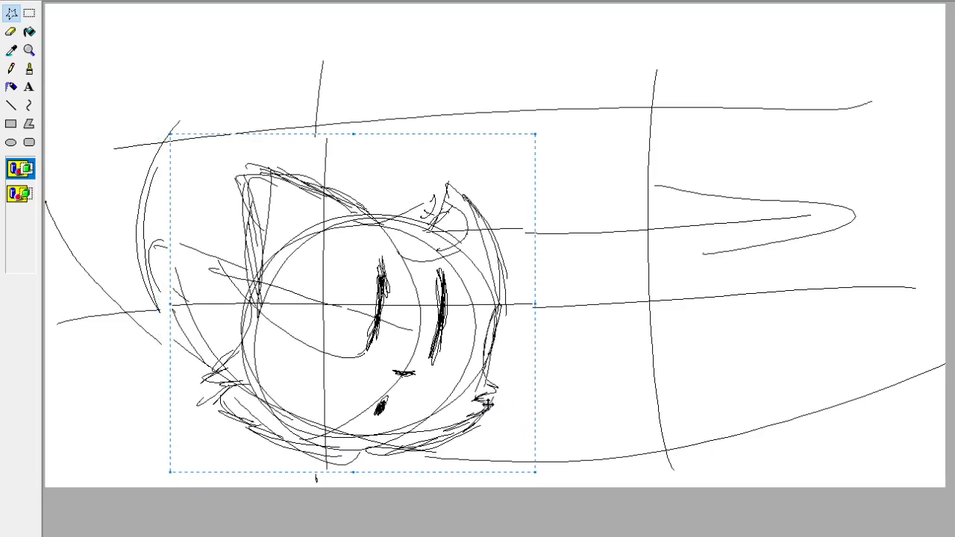
{"action": "mouse_move", "coordinate": [375, 382]}
{"action": "left_mouse_down"}
{"action": "mouse_move", "coordinate": [365, 367]}
{"action": "mouse_move", "coordinate": [403, 352]}
{"action": "mouse_move", "coordinate": [400, 340]}
{"action": "mouse_move", "coordinate": [395, 359]}
{"action": "left_mouse_up"}
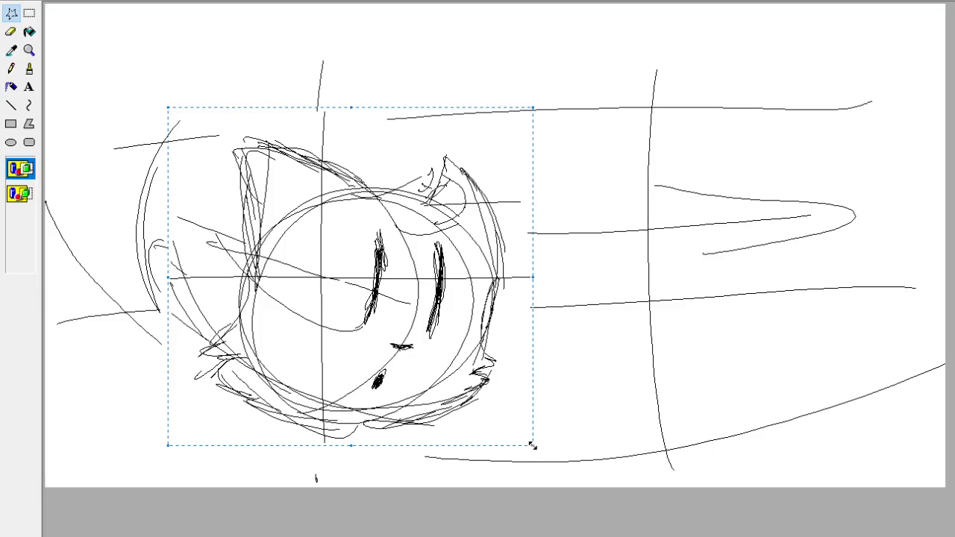
Scale the selected head down slightly, then move it back down onto the guide lines and deselect it.
{"action": "left_click_drag", "start_coordinate": [533, 446], "coordinate": [502, 417]}
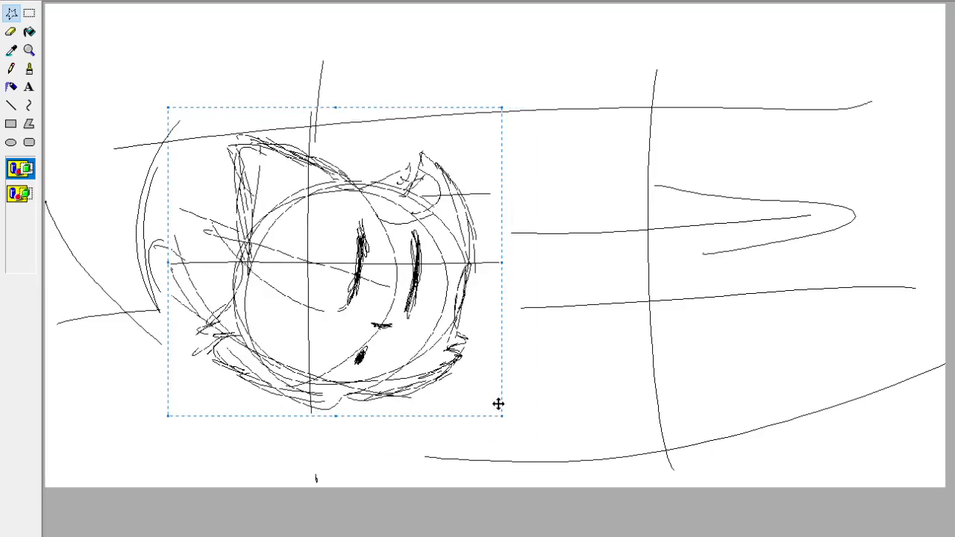
{"action": "mouse_move", "coordinate": [463, 302]}
{"action": "left_mouse_down"}
{"action": "mouse_move", "coordinate": [467, 343]}
{"action": "mouse_move", "coordinate": [486, 326]}
{"action": "mouse_move", "coordinate": [486, 349]}
{"action": "mouse_move", "coordinate": [475, 338]}
{"action": "left_mouse_up"}
{"action": "left_click", "coordinate": [29, 68]}
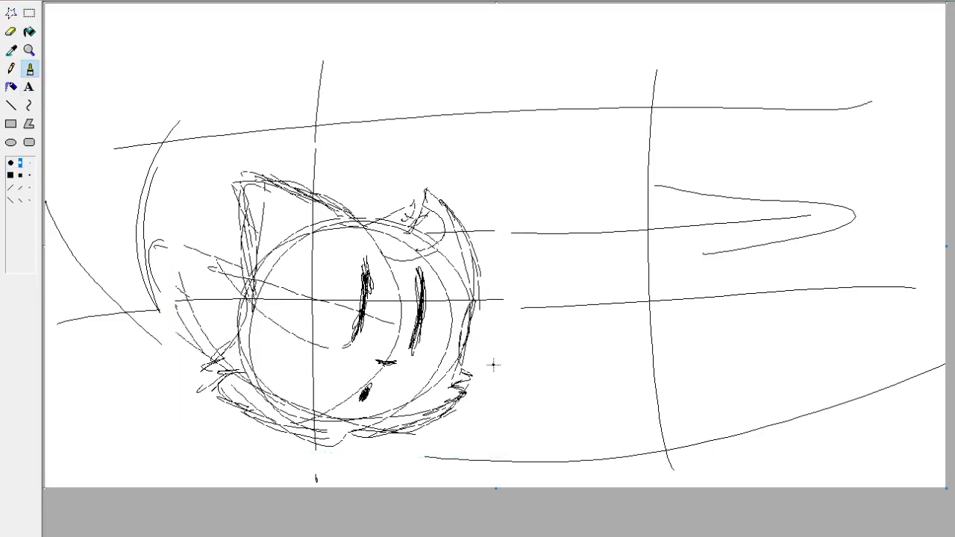
With the Pencil in green, sketch a curved body line from the mouth up to the left beyond the head.
{"action": "left_click", "coordinate": [11, 67]}
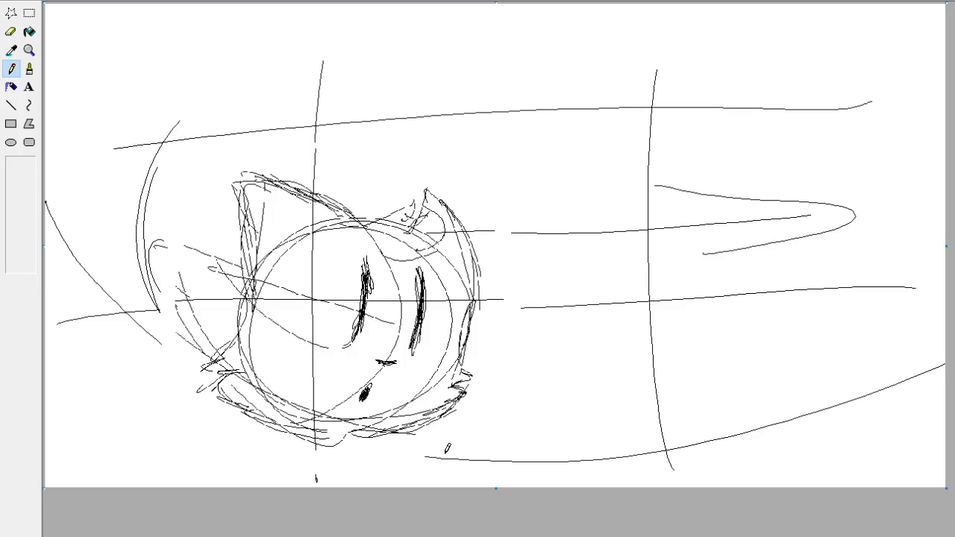
{"action": "left_click_drag", "start_coordinate": [443, 459], "coordinate": [80, 262]}
{"action": "key", "text": "ctrl+z"}
{"action": "left_click_drag", "start_coordinate": [350, 394], "coordinate": [209, 336]}
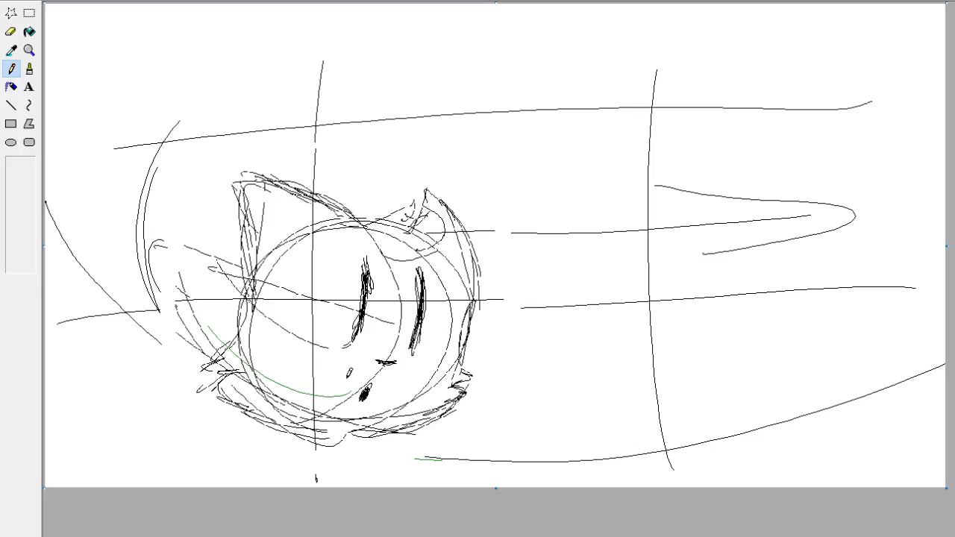
{"action": "key", "text": "ctrl+z"}
{"action": "mouse_move", "coordinate": [364, 390]}
{"action": "left_mouse_down"}
{"action": "mouse_move", "coordinate": [266, 350]}
{"action": "mouse_move", "coordinate": [177, 241]}
{"action": "mouse_move", "coordinate": [243, 349]}
{"action": "mouse_move", "coordinate": [155, 259]}
{"action": "left_mouse_up"}
{"action": "key", "text": "ctrl+z"}
{"action": "left_click_drag", "start_coordinate": [278, 370], "coordinate": [166, 264]}
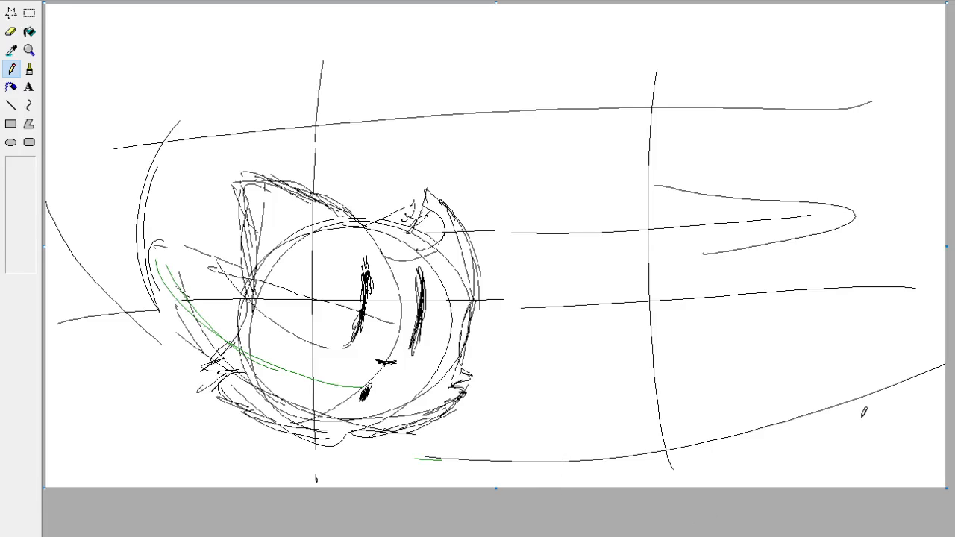
{"action": "left_click_drag", "start_coordinate": [240, 340], "coordinate": [151, 233]}
Sketch green horizontal strokes across the lower face and a rounded chest curve around the muzzle.
{"action": "left_click_drag", "start_coordinate": [264, 376], "coordinate": [404, 370]}
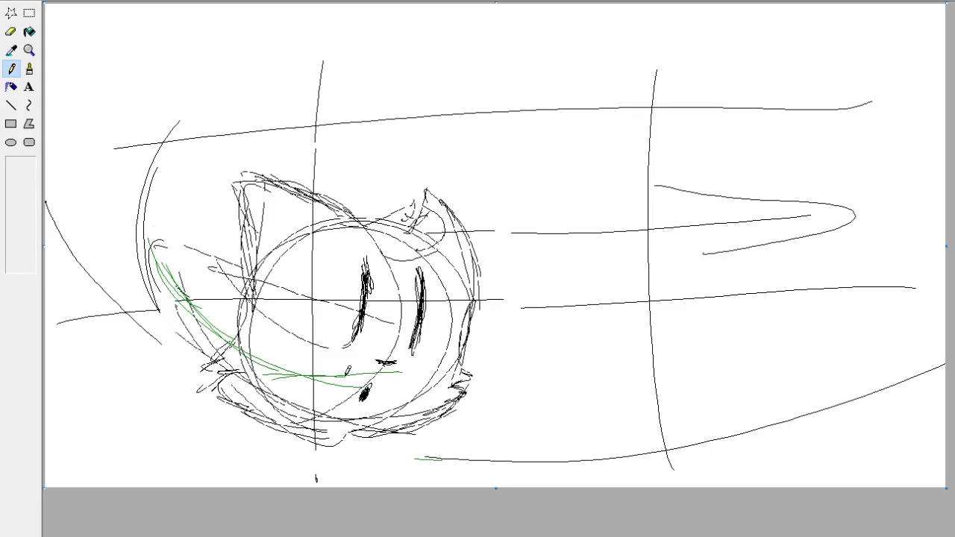
{"action": "left_click_drag", "start_coordinate": [297, 373], "coordinate": [405, 387]}
{"action": "mouse_move", "coordinate": [364, 314]}
{"action": "left_mouse_down"}
{"action": "mouse_move", "coordinate": [334, 443]}
{"action": "mouse_move", "coordinate": [389, 411]}
{"action": "mouse_move", "coordinate": [377, 328]}
{"action": "left_mouse_up"}
{"action": "mouse_move", "coordinate": [376, 319]}
{"action": "left_mouse_down"}
{"action": "mouse_move", "coordinate": [393, 329]}
{"action": "mouse_move", "coordinate": [383, 415]}
{"action": "left_mouse_up"}
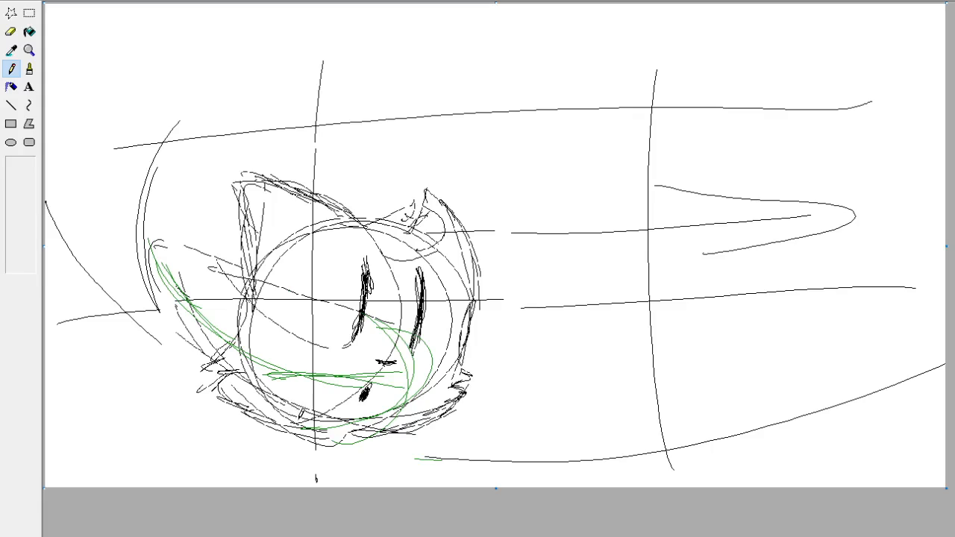
Sketch the green lower body contour and a rounded shoulder at the lower left of the head.
{"action": "left_click_drag", "start_coordinate": [284, 425], "coordinate": [202, 388]}
{"action": "mouse_move", "coordinate": [269, 420]}
{"action": "left_mouse_down"}
{"action": "mouse_move", "coordinate": [222, 397]}
{"action": "mouse_move", "coordinate": [183, 355]}
{"action": "left_mouse_up"}
{"action": "mouse_move", "coordinate": [222, 394]}
{"action": "left_mouse_down"}
{"action": "mouse_move", "coordinate": [183, 356]}
{"action": "mouse_move", "coordinate": [196, 316]}
{"action": "mouse_move", "coordinate": [248, 306]}
{"action": "left_mouse_up"}
{"action": "left_click_drag", "start_coordinate": [242, 309], "coordinate": [290, 339]}
{"action": "left_click_drag", "start_coordinate": [218, 396], "coordinate": [236, 310]}
{"action": "left_click_drag", "start_coordinate": [260, 338], "coordinate": [283, 321]}
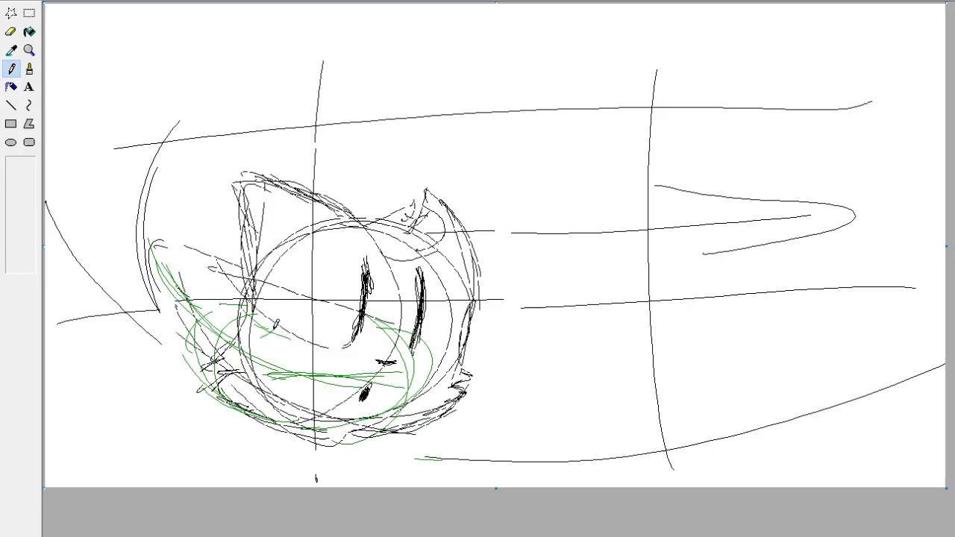
Sketch the rounded green rump left of the head and the back line running toward the head.
{"action": "left_click_drag", "start_coordinate": [203, 395], "coordinate": [138, 289]}
{"action": "left_click_drag", "start_coordinate": [153, 252], "coordinate": [149, 349]}
{"action": "mouse_move", "coordinate": [136, 272]}
{"action": "left_mouse_down"}
{"action": "mouse_move", "coordinate": [115, 306]}
{"action": "mouse_move", "coordinate": [192, 258]}
{"action": "mouse_move", "coordinate": [265, 297]}
{"action": "left_mouse_up"}
{"action": "left_click_drag", "start_coordinate": [173, 262], "coordinate": [200, 273]}
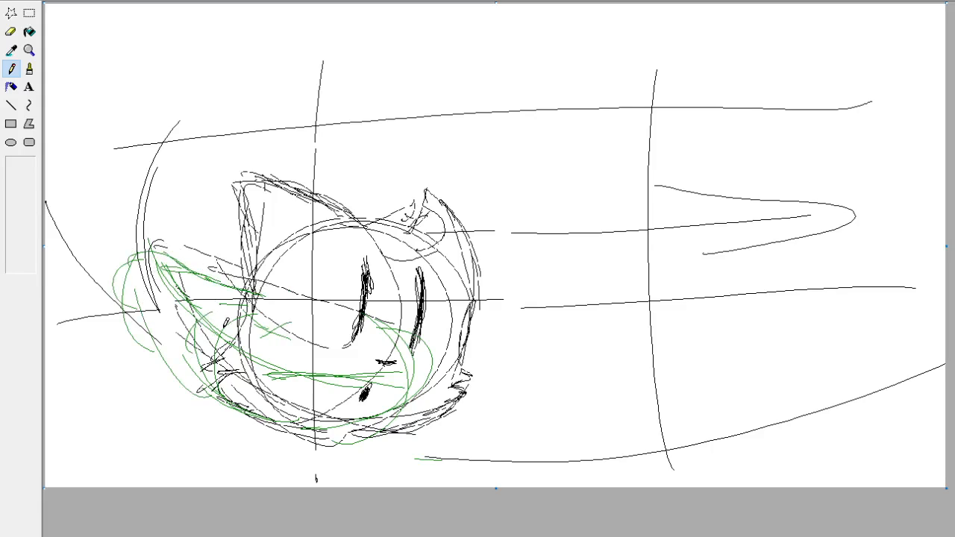
Sketch a green tail curving from the rump up and over toward the tip of the left ear.
{"action": "left_click_drag", "start_coordinate": [160, 297], "coordinate": [187, 184]}
{"action": "mouse_move", "coordinate": [124, 280]}
{"action": "left_mouse_down"}
{"action": "mouse_move", "coordinate": [190, 212]}
{"action": "mouse_move", "coordinate": [221, 160]}
{"action": "left_mouse_up"}
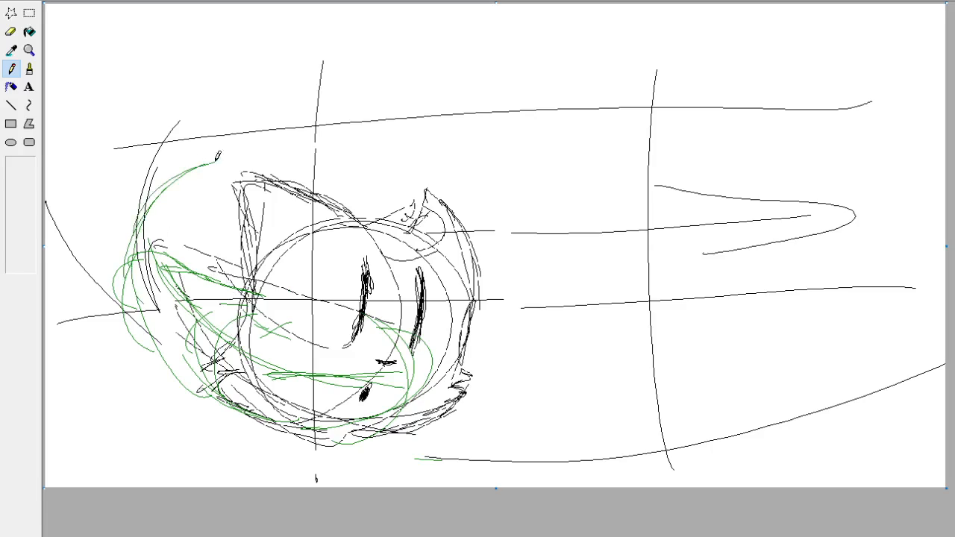
{"action": "left_click_drag", "start_coordinate": [199, 285], "coordinate": [195, 190]}
{"action": "left_click_drag", "start_coordinate": [173, 252], "coordinate": [236, 166]}
{"action": "left_click_drag", "start_coordinate": [198, 202], "coordinate": [252, 166]}
{"action": "mouse_move", "coordinate": [233, 171]}
{"action": "left_mouse_down"}
{"action": "mouse_move", "coordinate": [258, 158]}
{"action": "mouse_move", "coordinate": [191, 169]}
{"action": "mouse_move", "coordinate": [292, 158]}
{"action": "left_mouse_up"}
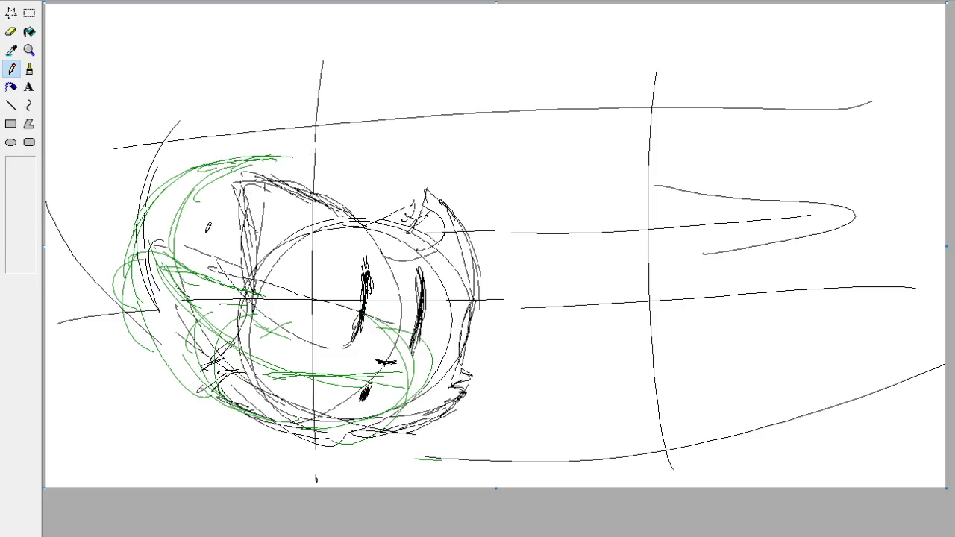
Build up the tail's inner and outer edges with more green strokes around the left ear.
{"action": "mouse_move", "coordinate": [172, 257]}
{"action": "left_mouse_down"}
{"action": "mouse_move", "coordinate": [201, 204]}
{"action": "mouse_move", "coordinate": [226, 189]}
{"action": "left_mouse_up"}
{"action": "mouse_move", "coordinate": [185, 216]}
{"action": "left_mouse_down"}
{"action": "mouse_move", "coordinate": [238, 202]}
{"action": "mouse_move", "coordinate": [202, 192]}
{"action": "left_mouse_up"}
{"action": "left_click_drag", "start_coordinate": [241, 188], "coordinate": [142, 226]}
{"action": "mouse_move", "coordinate": [125, 267]}
{"action": "left_mouse_down"}
{"action": "mouse_move", "coordinate": [218, 188]}
{"action": "mouse_move", "coordinate": [285, 195]}
{"action": "mouse_move", "coordinate": [232, 192]}
{"action": "mouse_move", "coordinate": [200, 203]}
{"action": "left_mouse_up"}
{"action": "left_click_drag", "start_coordinate": [272, 191], "coordinate": [190, 179]}
{"action": "left_click_drag", "start_coordinate": [255, 161], "coordinate": [251, 175]}
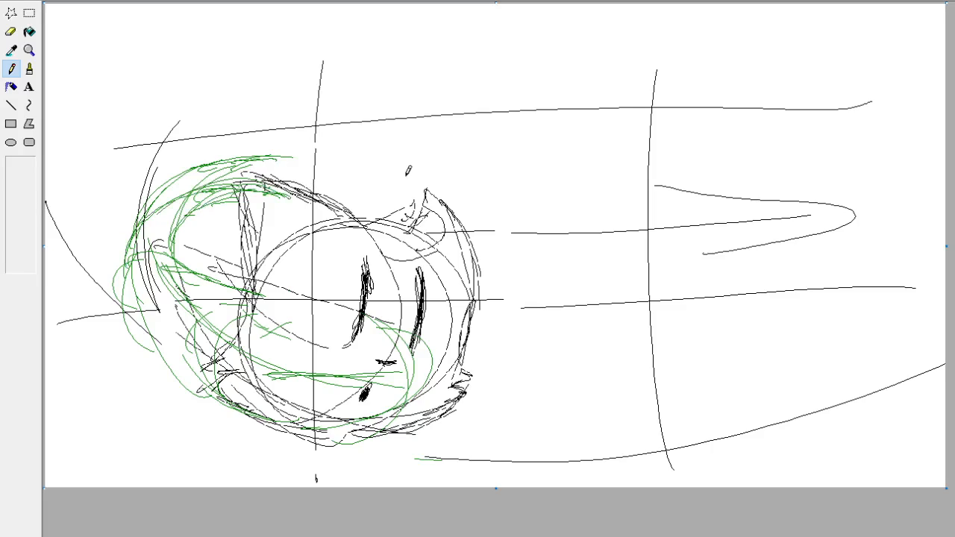
Paint over the tail's outer upper edge with the white Brush to slim it, then return to the Pencil.
{"action": "left_click", "coordinate": [30, 67]}
{"action": "mouse_move", "coordinate": [219, 147]}
{"action": "left_mouse_down"}
{"action": "mouse_move", "coordinate": [256, 141]}
{"action": "mouse_move", "coordinate": [270, 148]}
{"action": "mouse_move", "coordinate": [260, 160]}
{"action": "mouse_move", "coordinate": [287, 154]}
{"action": "mouse_move", "coordinate": [203, 158]}
{"action": "mouse_move", "coordinate": [216, 159]}
{"action": "mouse_move", "coordinate": [140, 215]}
{"action": "left_mouse_up"}
{"action": "left_click", "coordinate": [11, 67]}
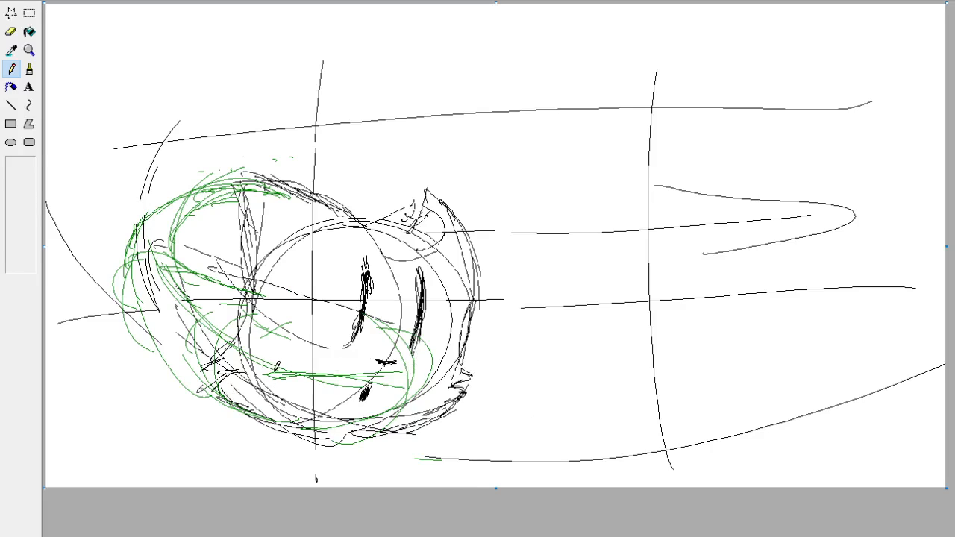
Sketch two green ovals for the paws below the body at the lower left of the head.
{"action": "left_click_drag", "start_coordinate": [172, 448], "coordinate": [175, 377]}
{"action": "key", "text": "ctrl+z"}
{"action": "mouse_move", "coordinate": [158, 446]}
{"action": "left_mouse_down"}
{"action": "mouse_move", "coordinate": [146, 396]}
{"action": "mouse_move", "coordinate": [175, 456]}
{"action": "mouse_move", "coordinate": [189, 400]}
{"action": "mouse_move", "coordinate": [108, 433]}
{"action": "mouse_move", "coordinate": [149, 459]}
{"action": "left_mouse_up"}
{"action": "mouse_move", "coordinate": [334, 468]}
{"action": "left_mouse_down"}
{"action": "mouse_move", "coordinate": [263, 482]}
{"action": "mouse_move", "coordinate": [244, 421]}
{"action": "mouse_move", "coordinate": [318, 453]}
{"action": "mouse_move", "coordinate": [319, 475]}
{"action": "mouse_move", "coordinate": [224, 462]}
{"action": "mouse_move", "coordinate": [338, 467]}
{"action": "left_mouse_up"}
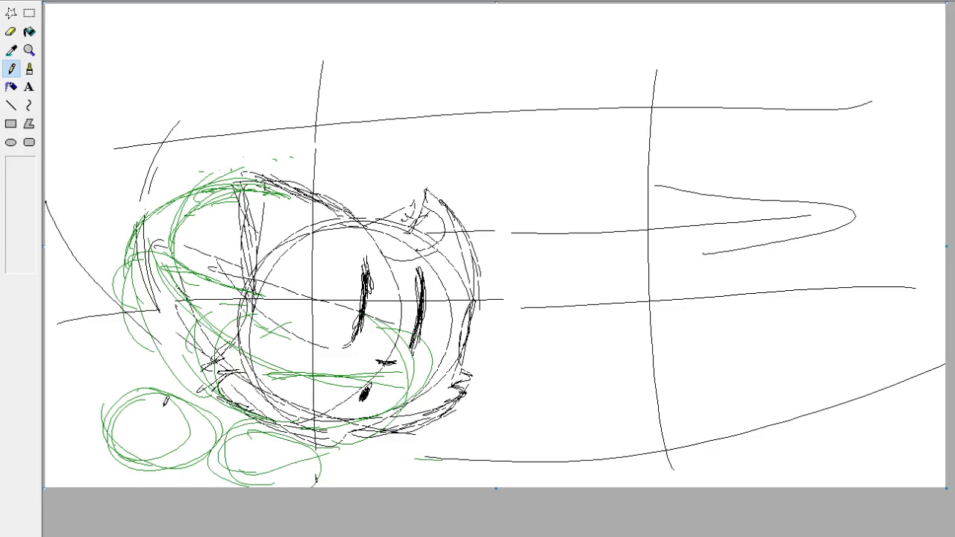
{"action": "left_click_drag", "start_coordinate": [178, 440], "coordinate": [171, 311]}
{"action": "left_click_drag", "start_coordinate": [164, 415], "coordinate": [151, 324]}
{"action": "key", "text": "ctrl+z"}
{"action": "key", "text": "ctrl+z"}
{"action": "mouse_move", "coordinate": [154, 438]}
{"action": "left_mouse_down"}
{"action": "mouse_move", "coordinate": [234, 350]}
{"action": "mouse_move", "coordinate": [212, 377]}
{"action": "left_mouse_up"}
{"action": "key", "text": "ctrl+z"}
{"action": "key", "text": "ctrl+z"}
Draw slanted green leg lines connecting each of the two paw ovals up to the body.
{"action": "left_click_drag", "start_coordinate": [236, 338], "coordinate": [160, 431]}
{"action": "left_click_drag", "start_coordinate": [316, 452], "coordinate": [384, 380]}
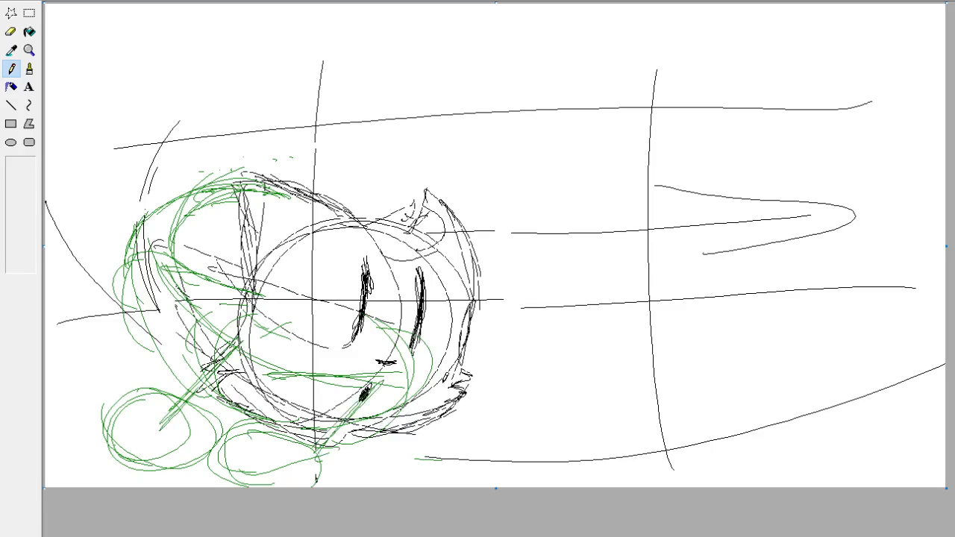
{"action": "left_click_drag", "start_coordinate": [185, 434], "coordinate": [142, 299]}
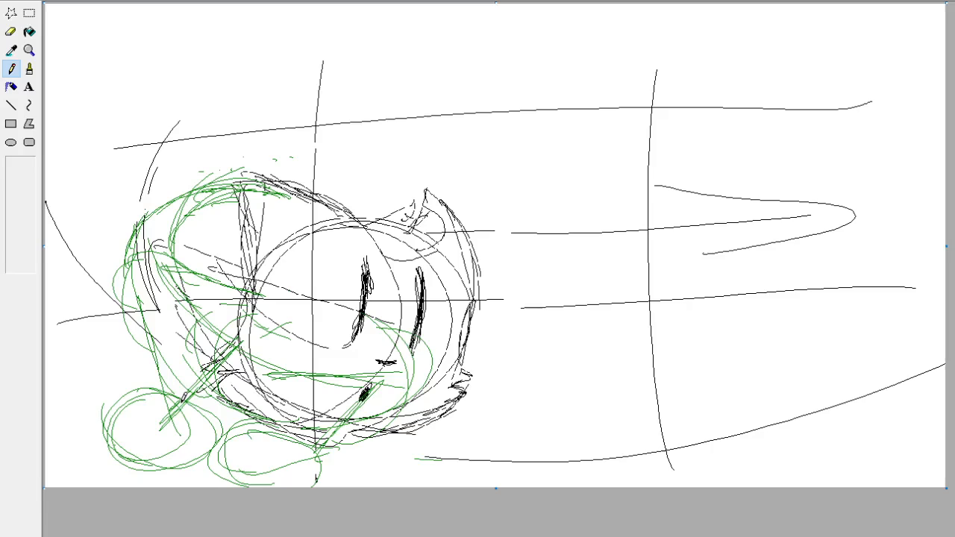
{"action": "key", "text": "ctrl+z"}
Sketch the bent green leg above the left paw oval, with an angular joint left of the body.
{"action": "left_click_drag", "start_coordinate": [170, 407], "coordinate": [105, 322]}
{"action": "left_click_drag", "start_coordinate": [109, 330], "coordinate": [218, 317]}
{"action": "left_click_drag", "start_coordinate": [174, 406], "coordinate": [115, 340]}
{"action": "left_click_drag", "start_coordinate": [141, 443], "coordinate": [100, 307]}
{"action": "left_click_drag", "start_coordinate": [116, 417], "coordinate": [87, 324]}
{"action": "mouse_move", "coordinate": [126, 412]}
{"action": "left_mouse_down"}
{"action": "mouse_move", "coordinate": [96, 328]}
{"action": "mouse_move", "coordinate": [118, 301]}
{"action": "left_mouse_up"}
{"action": "mouse_move", "coordinate": [136, 303]}
{"action": "left_mouse_down"}
{"action": "mouse_move", "coordinate": [206, 390]}
{"action": "mouse_move", "coordinate": [125, 308]}
{"action": "left_mouse_up"}
{"action": "left_click_drag", "start_coordinate": [206, 403], "coordinate": [109, 297]}
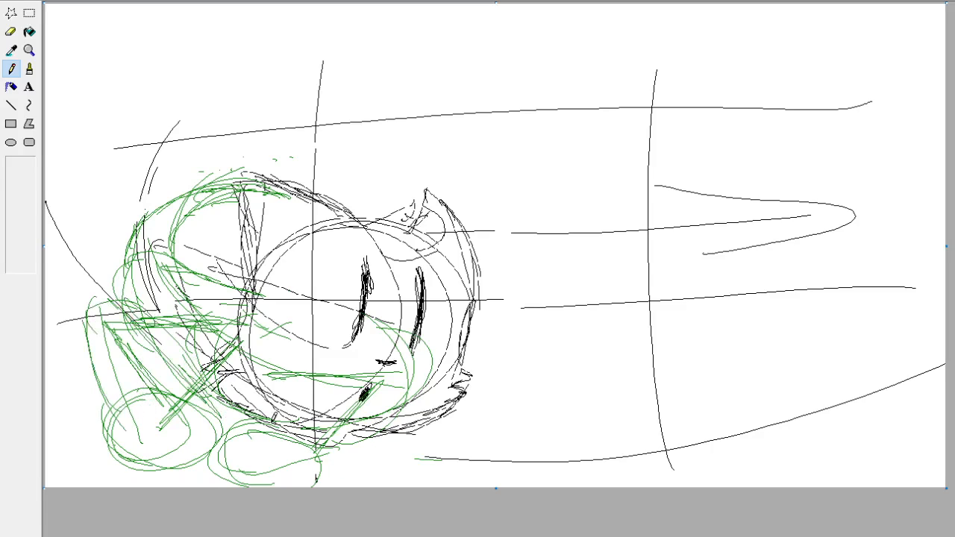
Sketch green strokes over the bent leg and build a rounded haunch at the body's lower left, undoing the stray strokes.
{"action": "mouse_move", "coordinate": [144, 345]}
{"action": "left_mouse_down"}
{"action": "mouse_move", "coordinate": [230, 342]}
{"action": "mouse_move", "coordinate": [125, 302]}
{"action": "mouse_move", "coordinate": [76, 327]}
{"action": "left_mouse_up"}
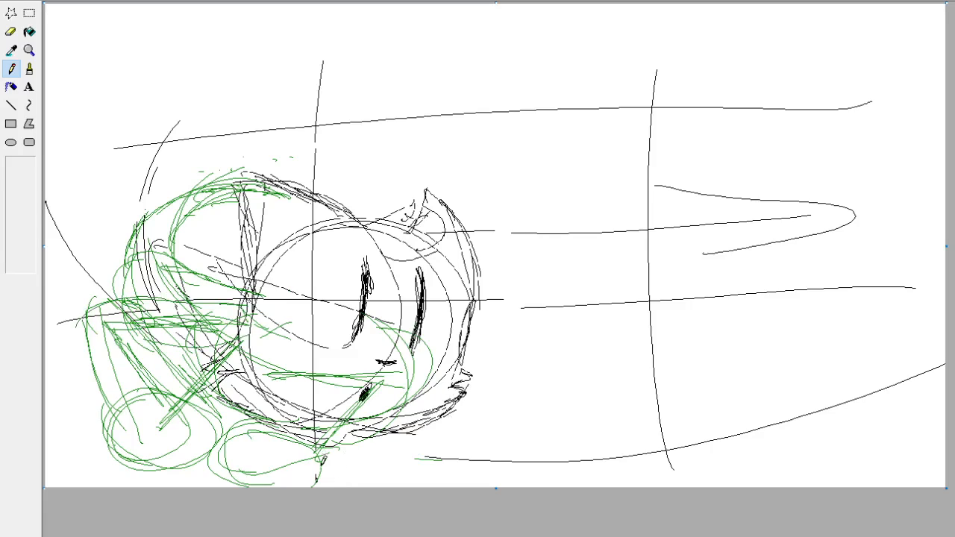
{"action": "left_click_drag", "start_coordinate": [314, 454], "coordinate": [306, 478]}
{"action": "left_click_drag", "start_coordinate": [117, 300], "coordinate": [119, 229]}
{"action": "left_click_drag", "start_coordinate": [113, 279], "coordinate": [150, 291]}
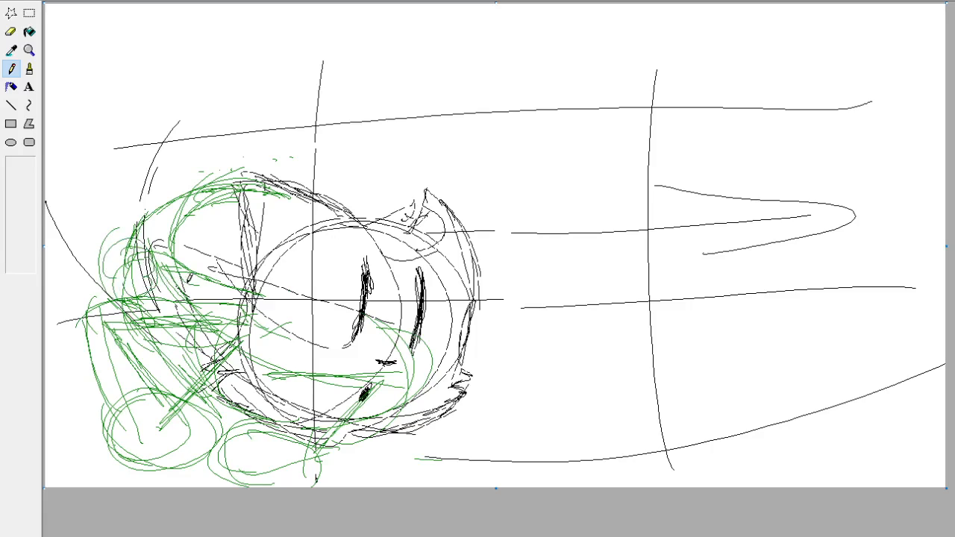
{"action": "key", "text": "ctrl+z"}
{"action": "key", "text": "ctrl+z"}
{"action": "mouse_move", "coordinate": [142, 257]}
{"action": "left_mouse_down"}
{"action": "mouse_move", "coordinate": [148, 351]}
{"action": "mouse_move", "coordinate": [147, 254]}
{"action": "mouse_move", "coordinate": [137, 348]}
{"action": "mouse_move", "coordinate": [111, 292]}
{"action": "mouse_move", "coordinate": [169, 367]}
{"action": "mouse_move", "coordinate": [132, 360]}
{"action": "mouse_move", "coordinate": [123, 387]}
{"action": "mouse_move", "coordinate": [103, 295]}
{"action": "mouse_move", "coordinate": [159, 380]}
{"action": "left_mouse_up"}
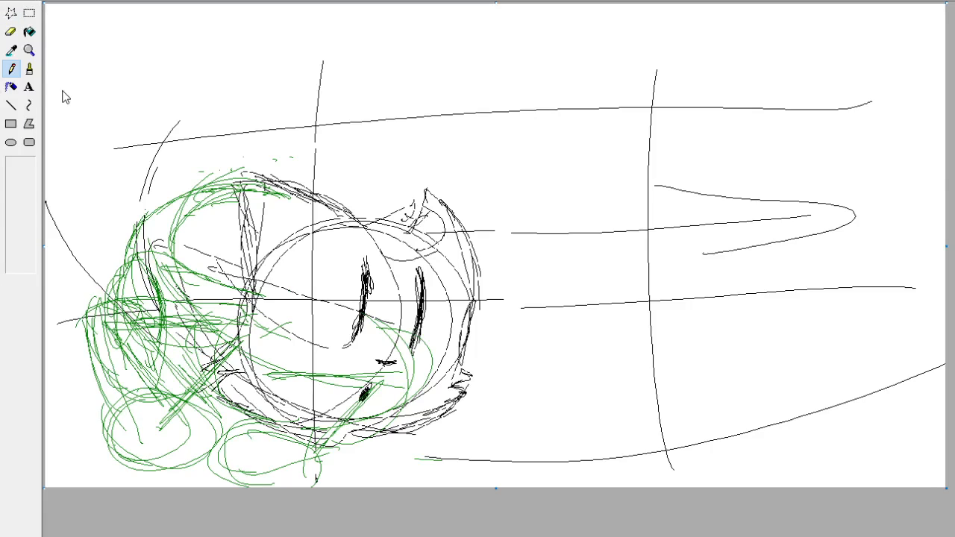
{"action": "key", "text": "ctrl+a"}
{"action": "key", "text": "Delete"}
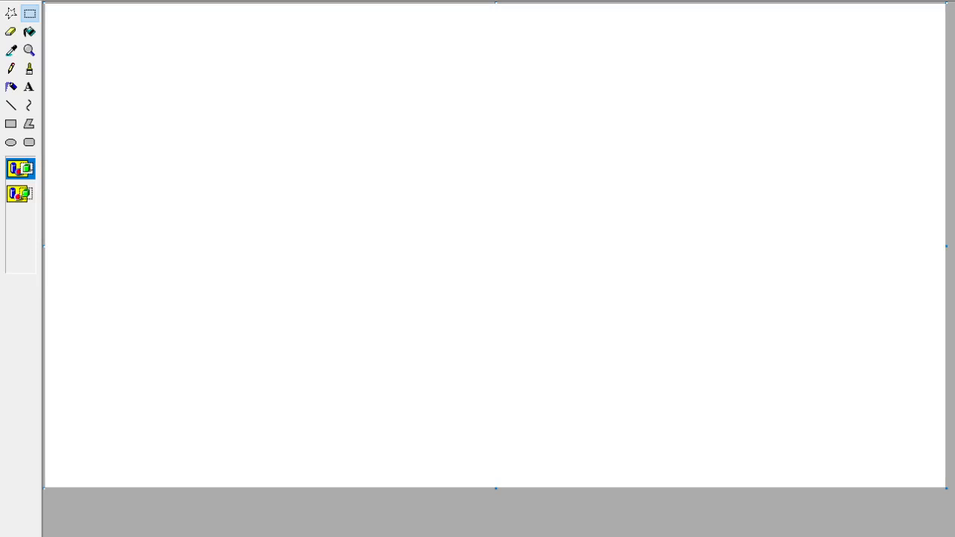
{"action": "left_click", "coordinate": [29, 32]}
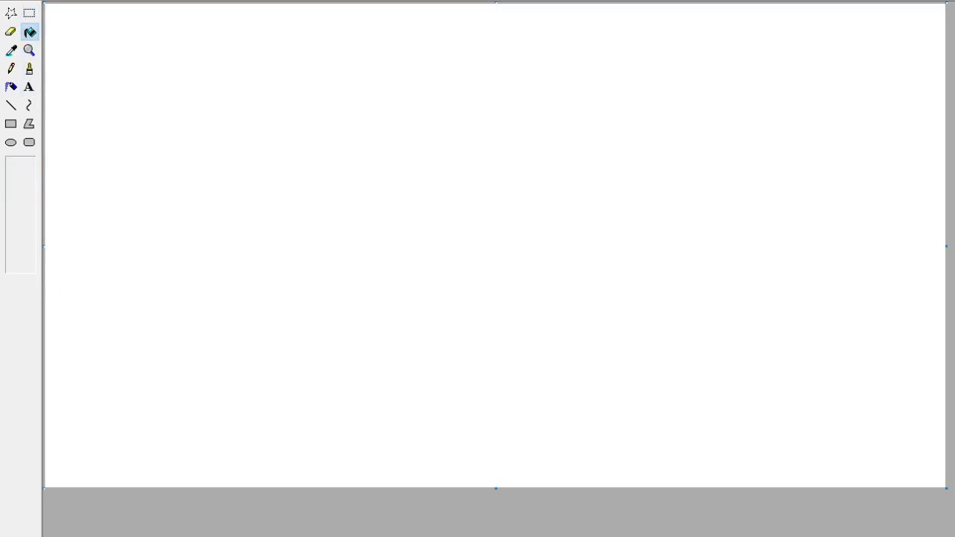
{"action": "left_click", "coordinate": [222, 347]}
{"action": "key", "text": "ctrl+z"}
{"action": "key", "text": "ctrl+z"}
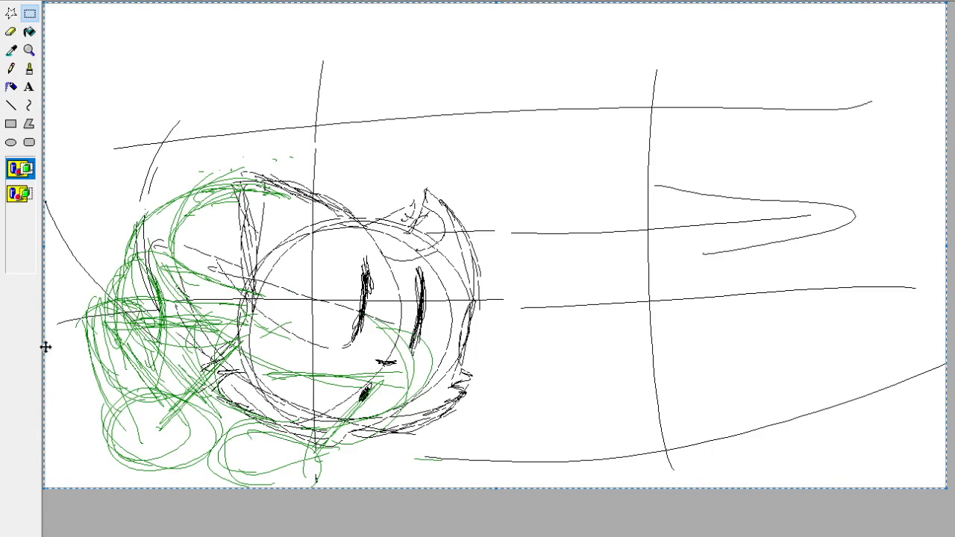
Recolour the black sketch lines bright green using a transparent selection, and switch to the Brush.
{"action": "left_click", "coordinate": [20, 194]}
{"action": "left_click", "coordinate": [29, 69]}
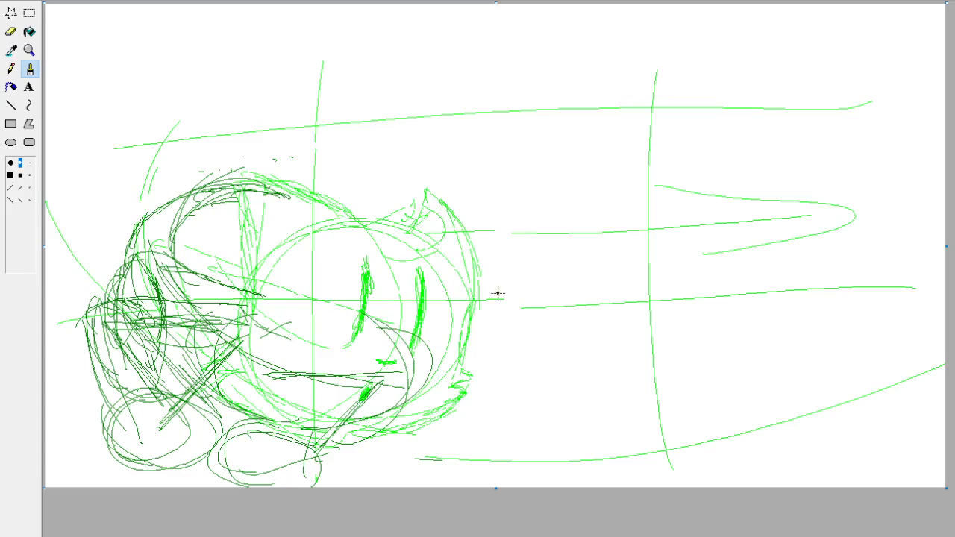
Ink the cat's two tall eyes, nose and small mouth in black with the Brush, following the sketch.
{"action": "mouse_move", "coordinate": [360, 334]}
{"action": "left_mouse_down"}
{"action": "mouse_move", "coordinate": [365, 273]}
{"action": "mouse_move", "coordinate": [356, 338]}
{"action": "left_mouse_up"}
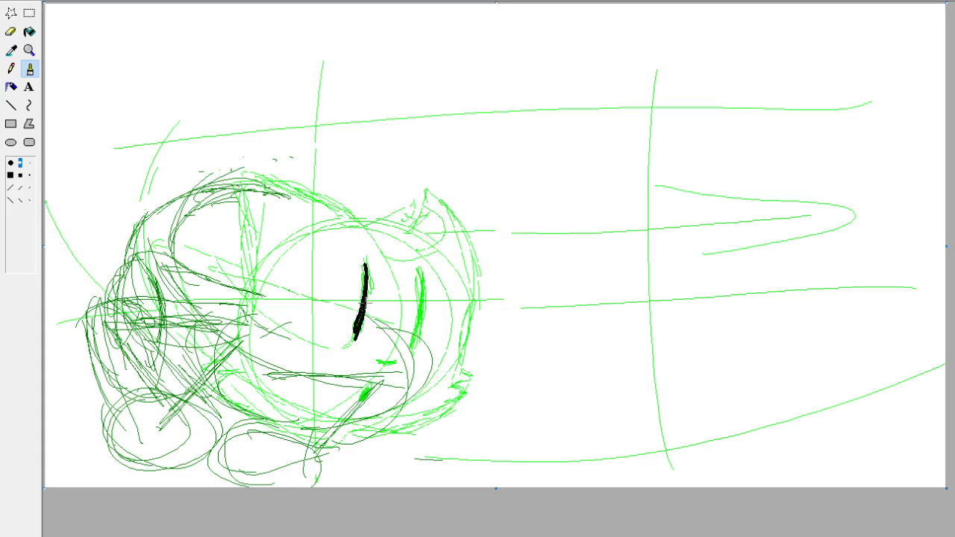
{"action": "mouse_move", "coordinate": [363, 305]}
{"action": "left_mouse_down"}
{"action": "mouse_move", "coordinate": [355, 336]}
{"action": "mouse_move", "coordinate": [362, 270]}
{"action": "mouse_move", "coordinate": [360, 312]}
{"action": "left_mouse_up"}
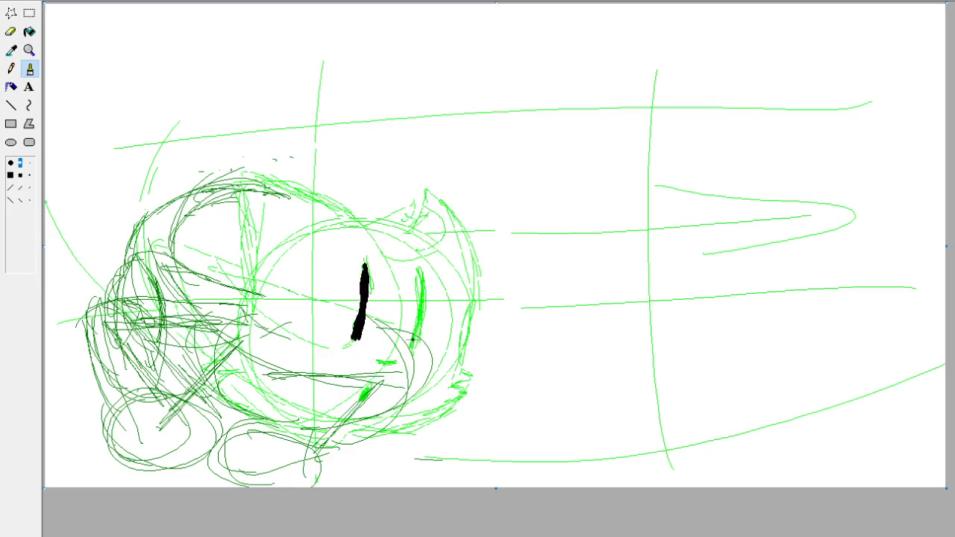
{"action": "mouse_move", "coordinate": [415, 351]}
{"action": "left_mouse_down"}
{"action": "mouse_move", "coordinate": [418, 273]}
{"action": "mouse_move", "coordinate": [422, 329]}
{"action": "left_mouse_up"}
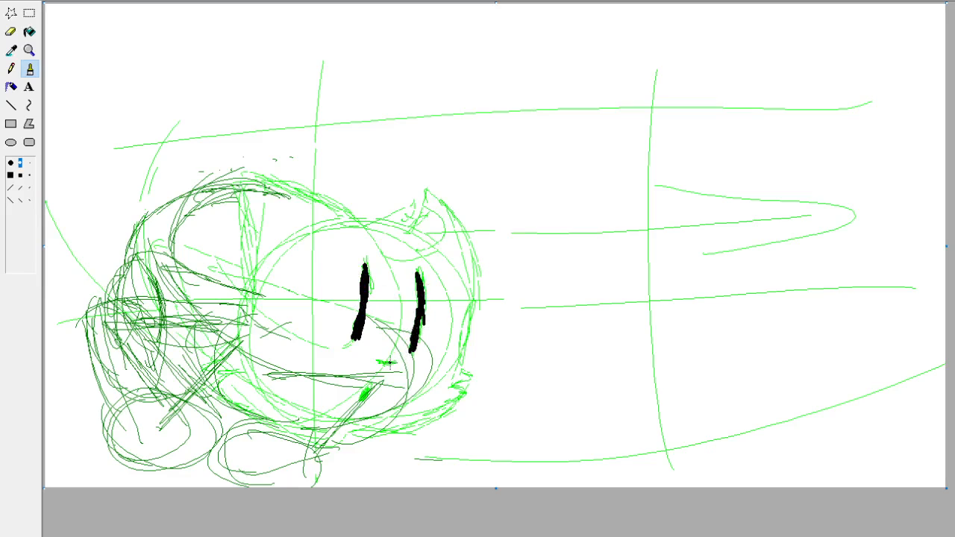
{"action": "mouse_move", "coordinate": [389, 363]}
{"action": "left_mouse_down"}
{"action": "mouse_move", "coordinate": [377, 362]}
{"action": "mouse_move", "coordinate": [399, 367]}
{"action": "left_mouse_up"}
{"action": "left_click_drag", "start_coordinate": [365, 397], "coordinate": [369, 388]}
Ink the head outline in black, including both ears, the inner ear fold, the spiky cheek fur on each side and the chin.
{"action": "mouse_move", "coordinate": [360, 221]}
{"action": "left_mouse_down"}
{"action": "mouse_move", "coordinate": [422, 200]}
{"action": "mouse_move", "coordinate": [409, 227]}
{"action": "mouse_move", "coordinate": [433, 206]}
{"action": "mouse_move", "coordinate": [437, 250]}
{"action": "mouse_move", "coordinate": [390, 263]}
{"action": "left_mouse_up"}
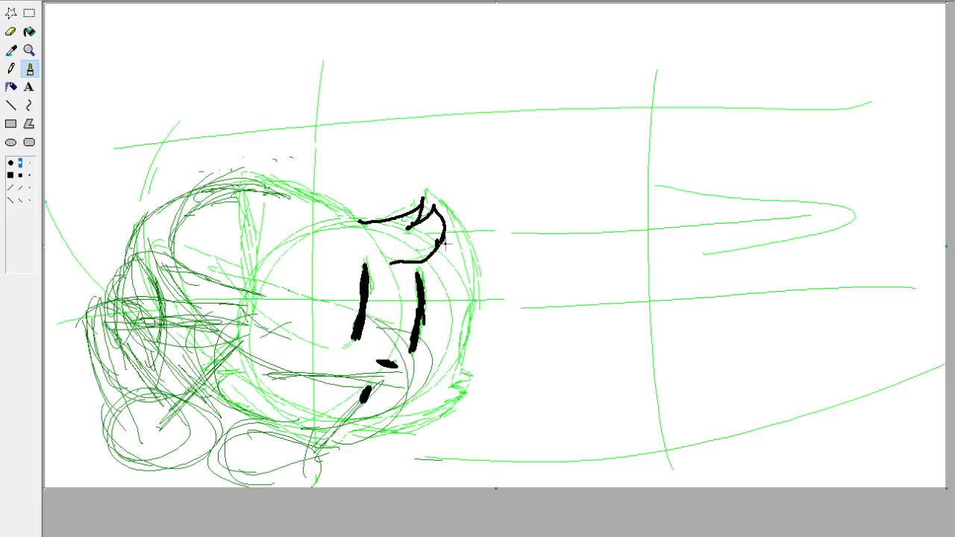
{"action": "mouse_move", "coordinate": [421, 213]}
{"action": "left_mouse_down"}
{"action": "mouse_move", "coordinate": [427, 191]}
{"action": "mouse_move", "coordinate": [468, 226]}
{"action": "mouse_move", "coordinate": [478, 298]}
{"action": "mouse_move", "coordinate": [464, 328]}
{"action": "mouse_move", "coordinate": [468, 375]}
{"action": "mouse_move", "coordinate": [434, 422]}
{"action": "mouse_move", "coordinate": [374, 442]}
{"action": "left_mouse_up"}
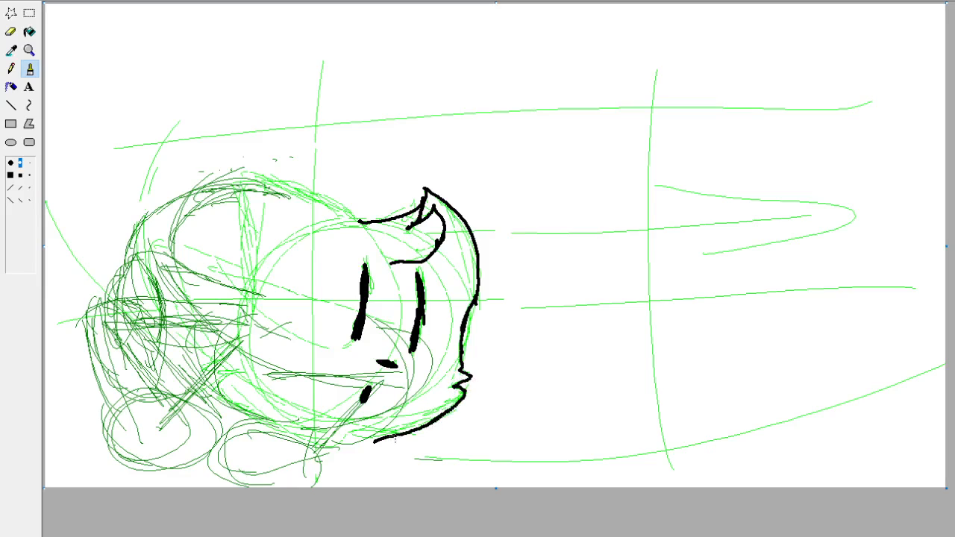
{"action": "mouse_move", "coordinate": [246, 301]}
{"action": "left_mouse_down"}
{"action": "mouse_move", "coordinate": [237, 173]}
{"action": "mouse_move", "coordinate": [361, 221]}
{"action": "left_mouse_up"}
{"action": "left_click_drag", "start_coordinate": [246, 298], "coordinate": [243, 341]}
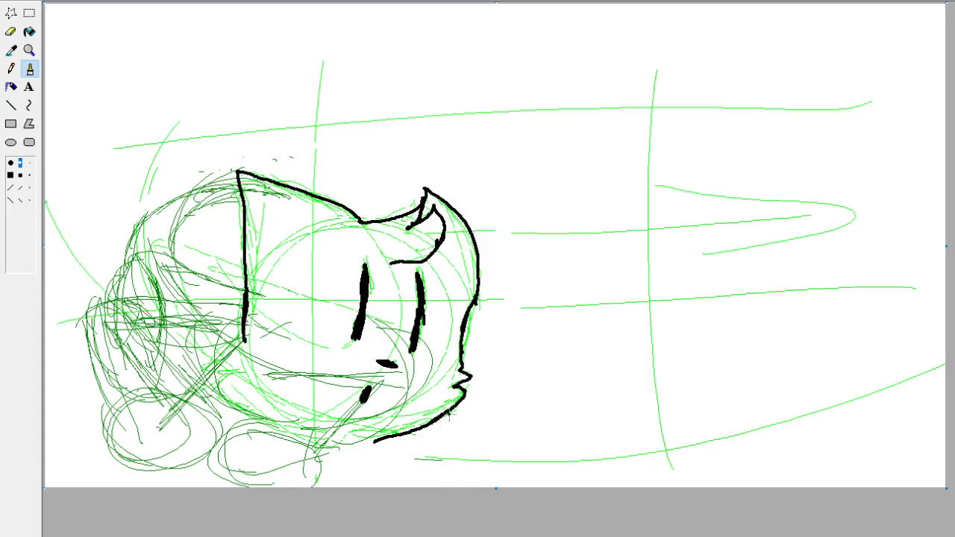
{"action": "mouse_move", "coordinate": [250, 289]}
{"action": "left_mouse_down"}
{"action": "mouse_move", "coordinate": [237, 341]}
{"action": "mouse_move", "coordinate": [206, 360]}
{"action": "mouse_move", "coordinate": [244, 379]}
{"action": "mouse_move", "coordinate": [231, 403]}
{"action": "mouse_move", "coordinate": [272, 428]}
{"action": "mouse_move", "coordinate": [403, 437]}
{"action": "left_mouse_up"}
{"action": "left_click_drag", "start_coordinate": [345, 443], "coordinate": [356, 441]}
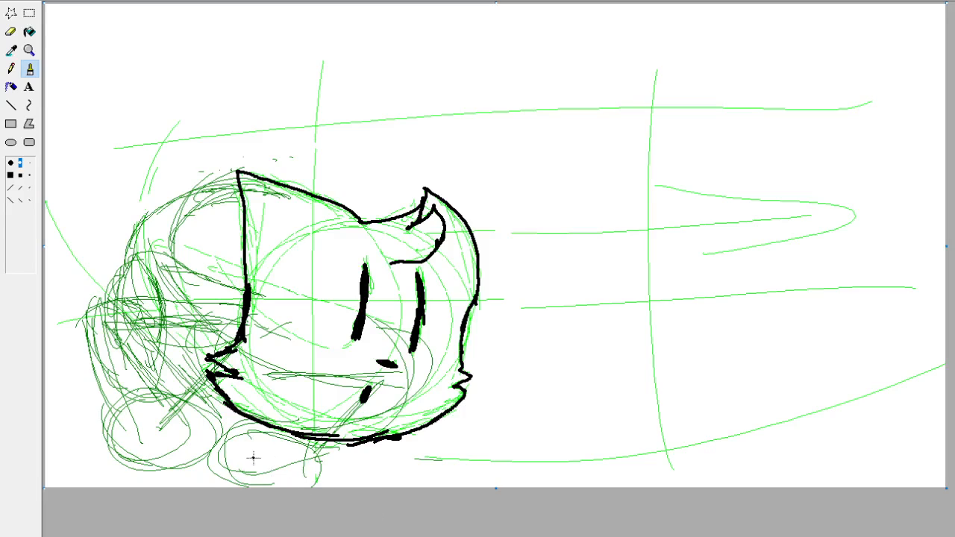
Ink the two front paws below and left of the chin in black, with curved toe lines inside each.
{"action": "mouse_move", "coordinate": [312, 445]}
{"action": "left_mouse_down"}
{"action": "mouse_move", "coordinate": [246, 484]}
{"action": "mouse_move", "coordinate": [276, 440]}
{"action": "mouse_move", "coordinate": [292, 435]}
{"action": "mouse_move", "coordinate": [303, 481]}
{"action": "mouse_move", "coordinate": [230, 445]}
{"action": "mouse_move", "coordinate": [309, 468]}
{"action": "mouse_move", "coordinate": [268, 453]}
{"action": "mouse_move", "coordinate": [290, 455]}
{"action": "mouse_move", "coordinate": [279, 459]}
{"action": "mouse_move", "coordinate": [313, 472]}
{"action": "mouse_move", "coordinate": [328, 456]}
{"action": "mouse_move", "coordinate": [333, 467]}
{"action": "left_mouse_up"}
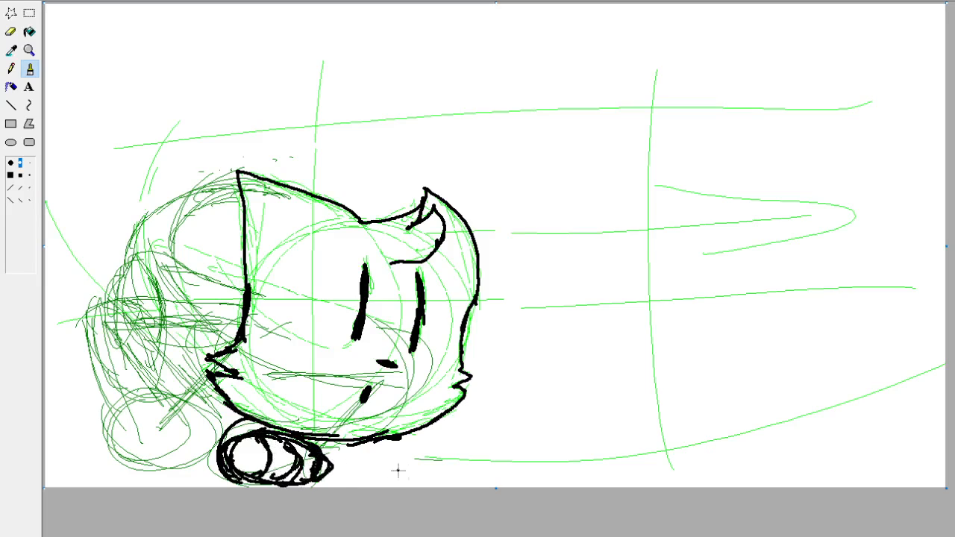
{"action": "mouse_move", "coordinate": [212, 421]}
{"action": "left_mouse_down"}
{"action": "mouse_move", "coordinate": [201, 463]}
{"action": "mouse_move", "coordinate": [175, 467]}
{"action": "mouse_move", "coordinate": [190, 420]}
{"action": "mouse_move", "coordinate": [150, 465]}
{"action": "left_mouse_up"}
{"action": "mouse_move", "coordinate": [163, 417]}
{"action": "left_mouse_down"}
{"action": "mouse_move", "coordinate": [129, 462]}
{"action": "mouse_move", "coordinate": [116, 462]}
{"action": "mouse_move", "coordinate": [137, 404]}
{"action": "left_mouse_up"}
{"action": "mouse_move", "coordinate": [221, 442]}
{"action": "left_mouse_down"}
{"action": "mouse_move", "coordinate": [237, 459]}
{"action": "mouse_move", "coordinate": [182, 410]}
{"action": "left_mouse_up"}
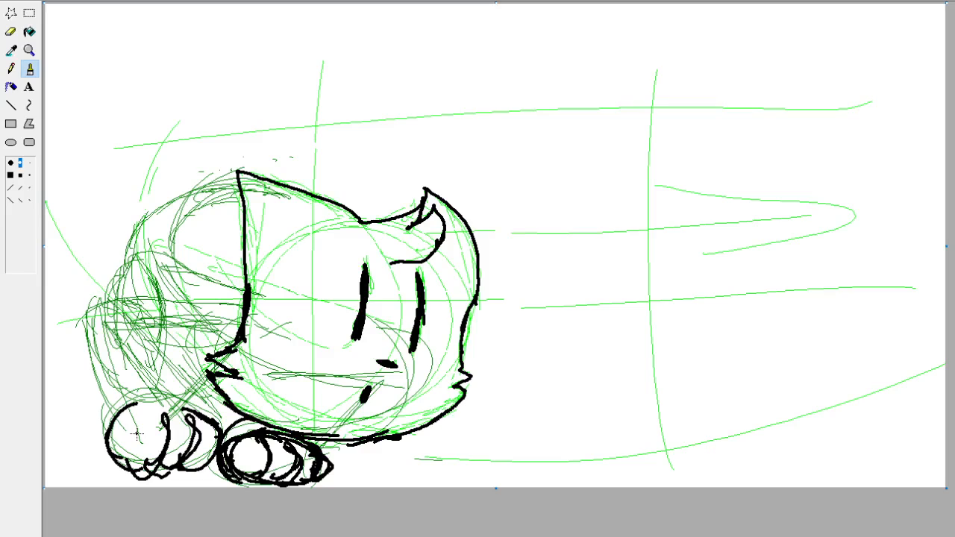
Ink both sides of the bent leg above the left paw and its upper and lower edges back to the head.
{"action": "left_click_drag", "start_coordinate": [111, 407], "coordinate": [91, 310]}
{"action": "left_click_drag", "start_coordinate": [188, 409], "coordinate": [155, 344]}
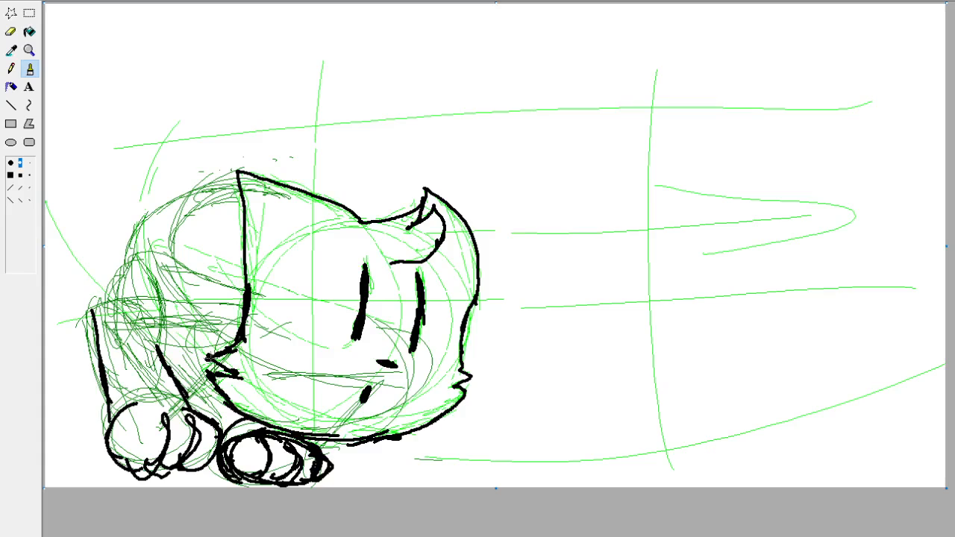
{"action": "left_click_drag", "start_coordinate": [217, 364], "coordinate": [162, 351]}
{"action": "mouse_move", "coordinate": [246, 307]}
{"action": "left_mouse_down"}
{"action": "mouse_move", "coordinate": [221, 305]}
{"action": "mouse_move", "coordinate": [127, 296]}
{"action": "mouse_move", "coordinate": [94, 321]}
{"action": "mouse_move", "coordinate": [95, 345]}
{"action": "left_mouse_up"}
Ink the rounded haunch, the arched tail behind the ear and the curve running out to the canvas's left edge.
{"action": "mouse_move", "coordinate": [122, 258]}
{"action": "left_mouse_down"}
{"action": "mouse_move", "coordinate": [158, 273]}
{"action": "mouse_move", "coordinate": [169, 305]}
{"action": "left_mouse_up"}
{"action": "left_click_drag", "start_coordinate": [102, 291], "coordinate": [112, 265]}
{"action": "left_click_drag", "start_coordinate": [108, 292], "coordinate": [118, 264]}
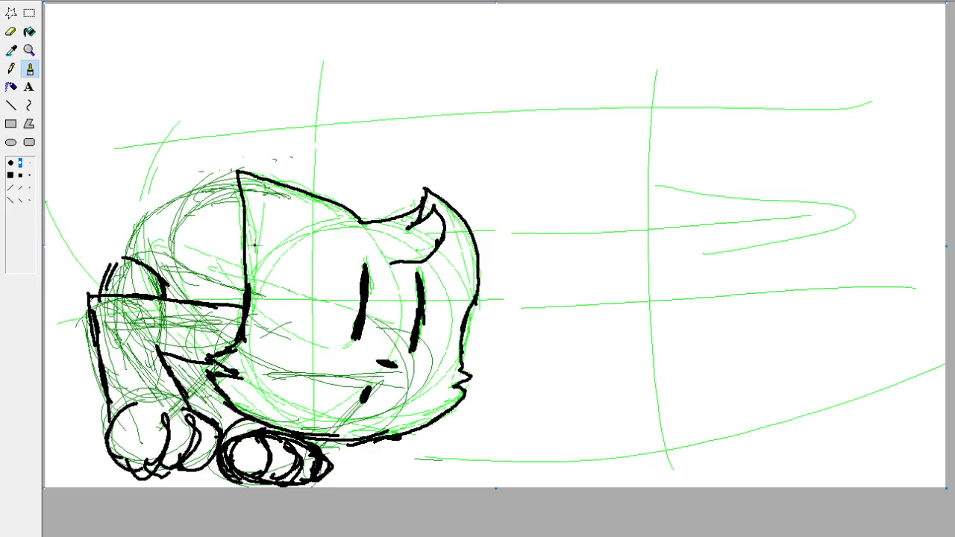
{"action": "mouse_move", "coordinate": [245, 299]}
{"action": "left_mouse_down"}
{"action": "mouse_move", "coordinate": [173, 253]}
{"action": "mouse_move", "coordinate": [168, 227]}
{"action": "mouse_move", "coordinate": [228, 206]}
{"action": "mouse_move", "coordinate": [224, 193]}
{"action": "mouse_move", "coordinate": [129, 227]}
{"action": "mouse_move", "coordinate": [124, 256]}
{"action": "mouse_move", "coordinate": [93, 295]}
{"action": "left_mouse_up"}
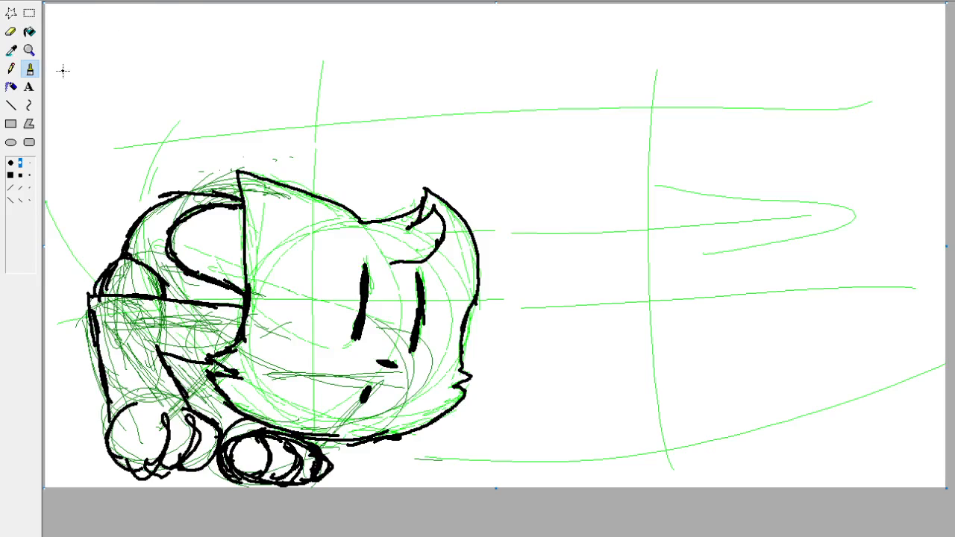
{"action": "left_click_drag", "start_coordinate": [96, 287], "coordinate": [47, 218]}
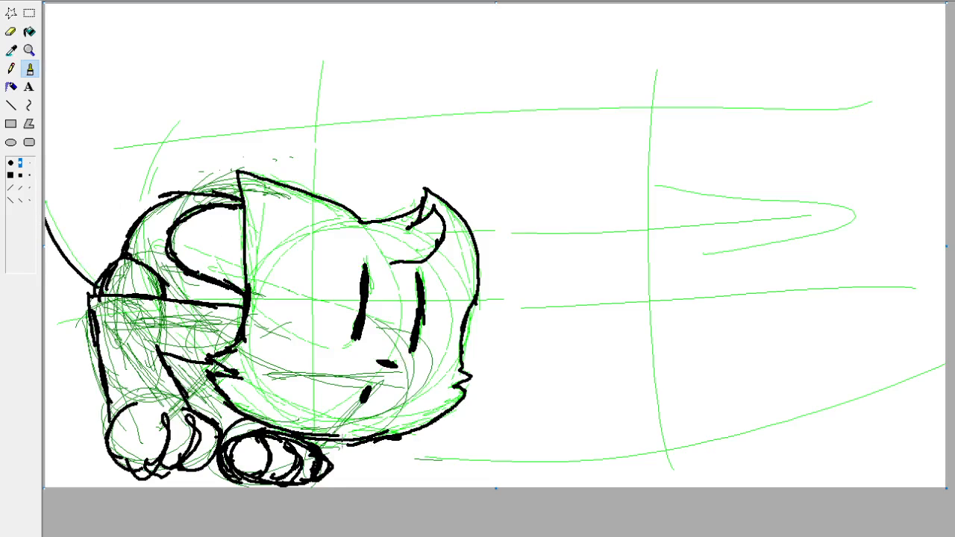
{"action": "left_click_drag", "start_coordinate": [367, 440], "coordinate": [906, 447]}
{"action": "key", "text": "ctrl+z"}
{"action": "mouse_move", "coordinate": [368, 439]}
{"action": "left_mouse_down"}
{"action": "mouse_move", "coordinate": [648, 455]}
{"action": "mouse_move", "coordinate": [945, 335]}
{"action": "left_mouse_up"}
{"action": "key", "text": "ctrl+z"}
{"action": "left_click_drag", "start_coordinate": [375, 440], "coordinate": [945, 352]}
{"action": "key", "text": "ctrl+z"}
{"action": "left_click_drag", "start_coordinate": [376, 438], "coordinate": [701, 425]}
{"action": "key", "text": "ctrl+z"}
Ink a long curve from the chin to the canvas's right edge, and clear the green sketch lines by inverting the colours twice.
{"action": "mouse_move", "coordinate": [376, 439]}
{"action": "left_mouse_down"}
{"action": "mouse_move", "coordinate": [768, 427]}
{"action": "mouse_move", "coordinate": [945, 358]}
{"action": "left_mouse_up"}
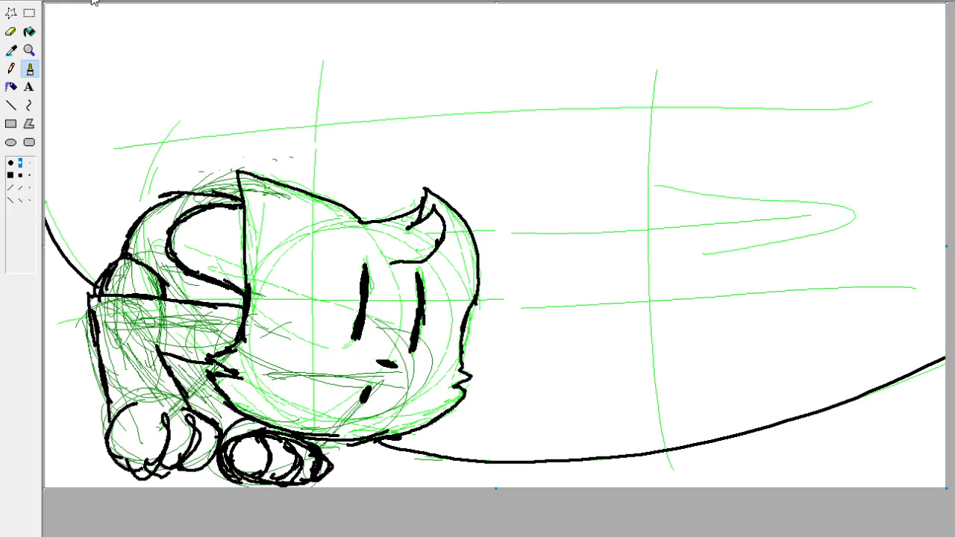
{"action": "key", "text": "ctrl+i"}
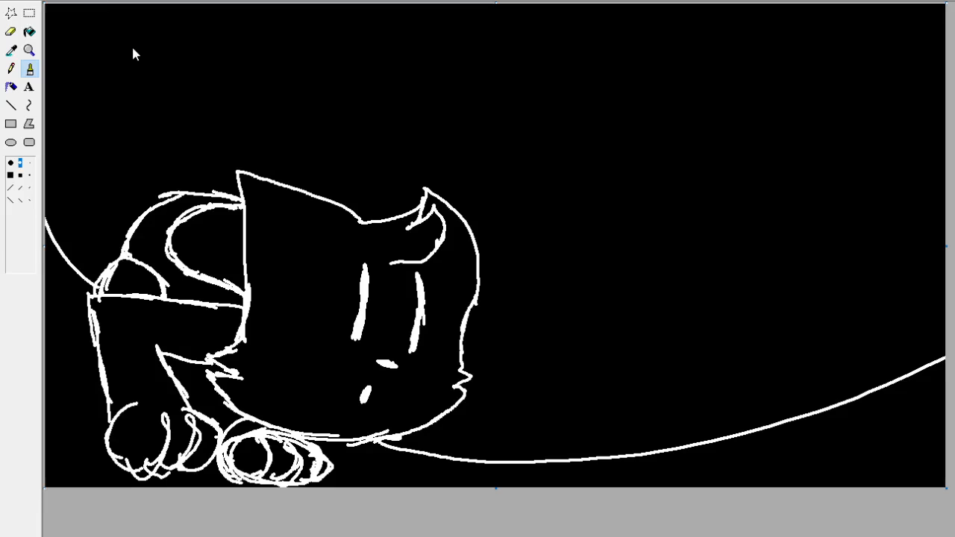
{"action": "key", "text": "ctrl+i"}
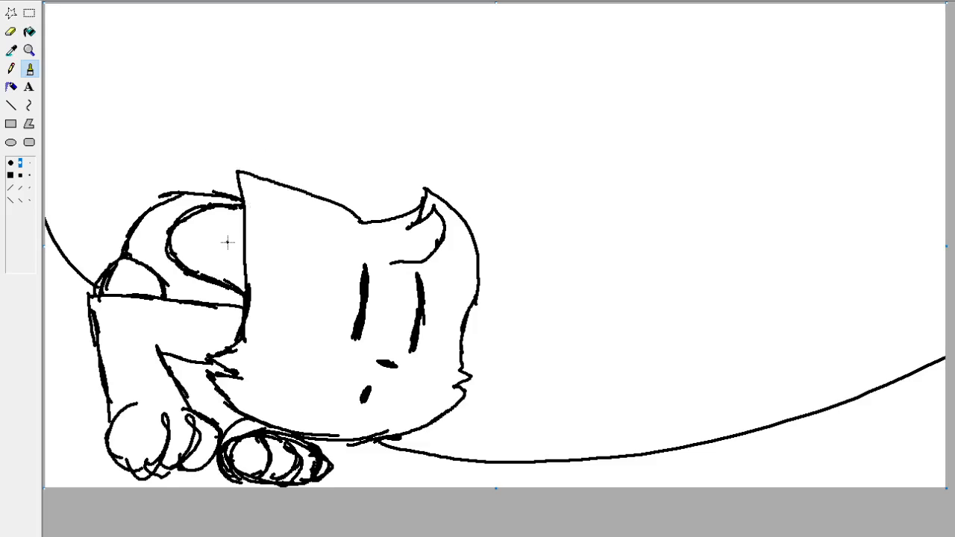
{"action": "mouse_move", "coordinate": [227, 393]}
{"action": "left_mouse_down"}
{"action": "mouse_move", "coordinate": [188, 371]}
{"action": "mouse_move", "coordinate": [193, 362]}
{"action": "left_mouse_up"}
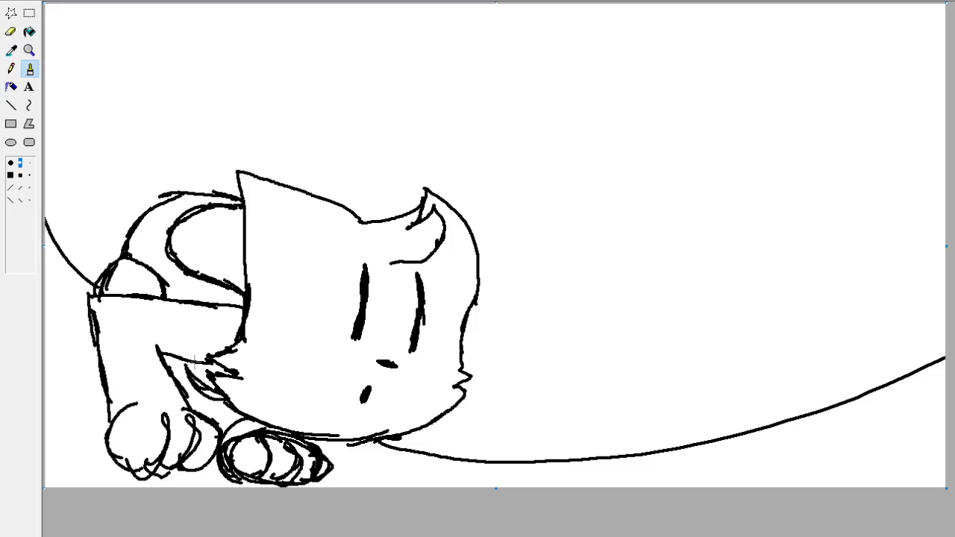
{"action": "key", "text": "ctrl+z"}
{"action": "key", "text": "ctrl+z"}
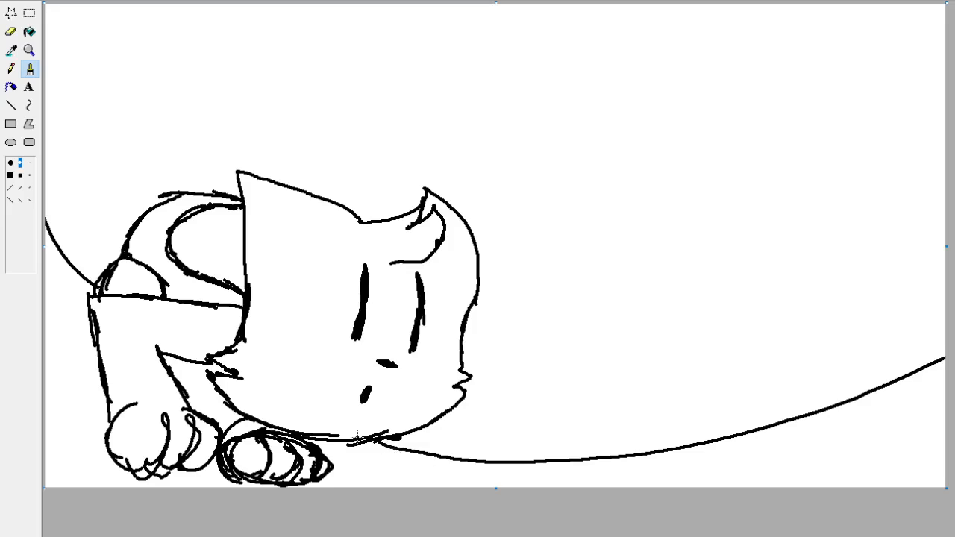
Rework the bent leg with extra black strokes along its outer side, rounded upper corner and the area beside the cheek fur.
{"action": "mouse_move", "coordinate": [186, 372]}
{"action": "left_mouse_down"}
{"action": "mouse_move", "coordinate": [199, 382]}
{"action": "mouse_move", "coordinate": [181, 361]}
{"action": "left_mouse_up"}
{"action": "left_click_drag", "start_coordinate": [117, 415], "coordinate": [106, 382]}
{"action": "left_click_drag", "start_coordinate": [116, 398], "coordinate": [91, 347]}
{"action": "left_click_drag", "start_coordinate": [99, 381], "coordinate": [91, 354]}
{"action": "mouse_move", "coordinate": [88, 360]}
{"action": "left_mouse_down"}
{"action": "mouse_move", "coordinate": [92, 321]}
{"action": "mouse_move", "coordinate": [118, 299]}
{"action": "left_mouse_up"}
{"action": "left_click_drag", "start_coordinate": [103, 313], "coordinate": [184, 304]}
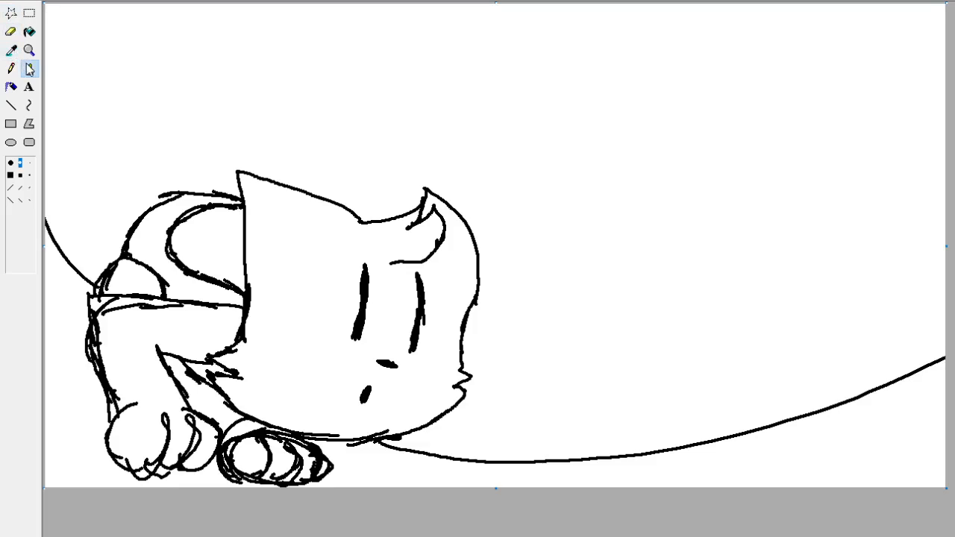
{"action": "left_click", "coordinate": [12, 13]}
{"action": "mouse_move", "coordinate": [211, 351]}
{"action": "left_mouse_down"}
{"action": "mouse_move", "coordinate": [214, 402]}
{"action": "mouse_move", "coordinate": [205, 361]}
{"action": "mouse_move", "coordinate": [245, 293]}
{"action": "mouse_move", "coordinate": [83, 289]}
{"action": "mouse_move", "coordinate": [45, 373]}
{"action": "mouse_move", "coordinate": [111, 478]}
{"action": "mouse_move", "coordinate": [238, 511]}
{"action": "mouse_move", "coordinate": [374, 499]}
{"action": "mouse_move", "coordinate": [359, 462]}
{"action": "mouse_move", "coordinate": [315, 437]}
{"action": "mouse_move", "coordinate": [226, 404]}
{"action": "left_mouse_up"}
{"action": "key", "text": "Delete"}
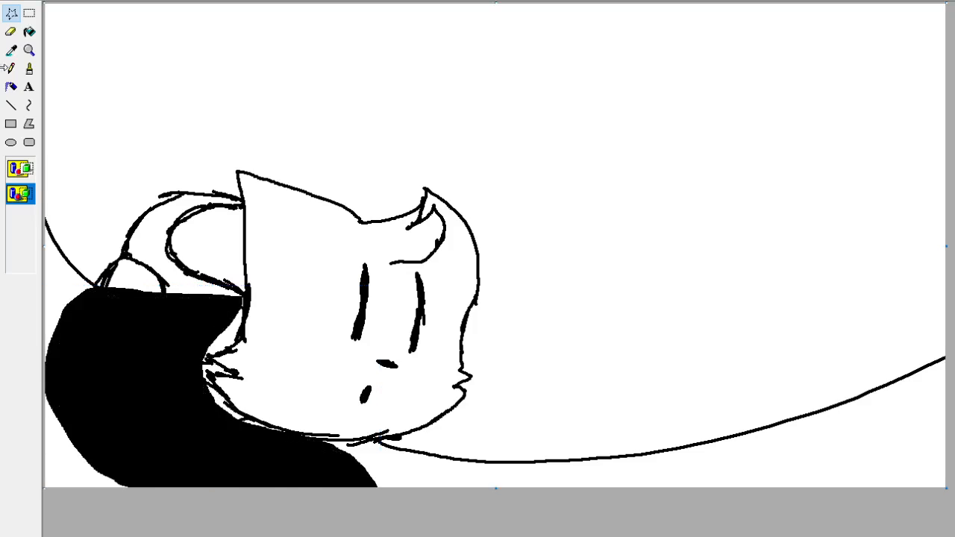
{"action": "key", "text": "ctrl+z"}
Delete both paws and the bent leg to white using a free-form selection around them, and return to the Brush.
{"action": "left_click", "coordinate": [29, 67]}
{"action": "left_click", "coordinate": [11, 13]}
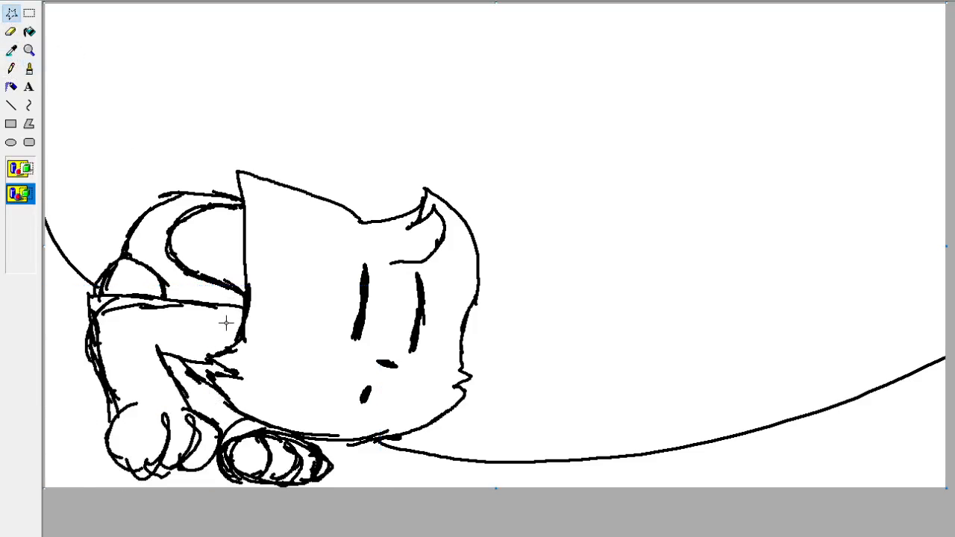
{"action": "mouse_move", "coordinate": [67, 302]}
{"action": "left_mouse_down"}
{"action": "mouse_move", "coordinate": [210, 293]}
{"action": "mouse_move", "coordinate": [240, 302]}
{"action": "mouse_move", "coordinate": [201, 348]}
{"action": "mouse_move", "coordinate": [210, 393]}
{"action": "mouse_move", "coordinate": [249, 420]}
{"action": "mouse_move", "coordinate": [367, 454]}
{"action": "mouse_move", "coordinate": [30, 463]}
{"action": "mouse_move", "coordinate": [32, 335]}
{"action": "mouse_move", "coordinate": [90, 295]}
{"action": "left_mouse_up"}
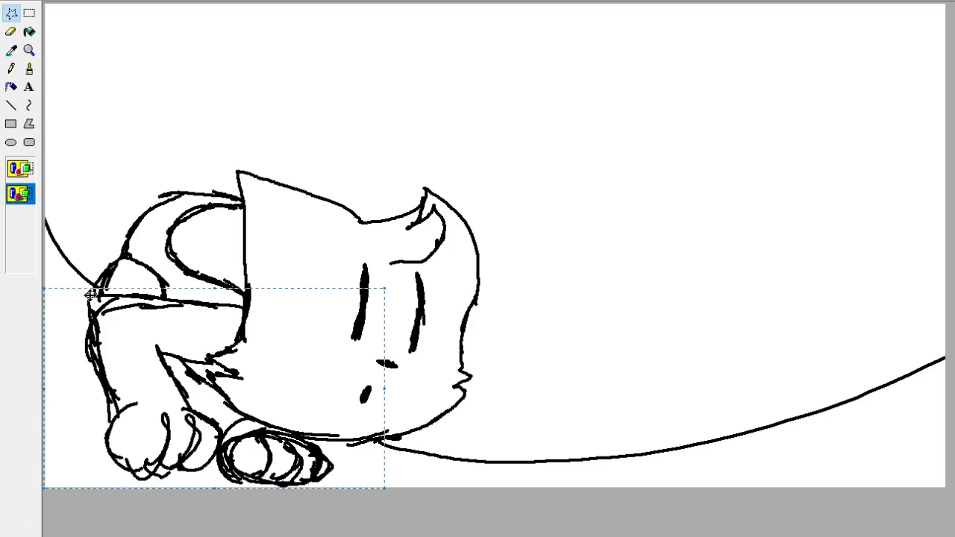
{"action": "key", "text": "Delete"}
{"action": "left_click", "coordinate": [29, 69]}
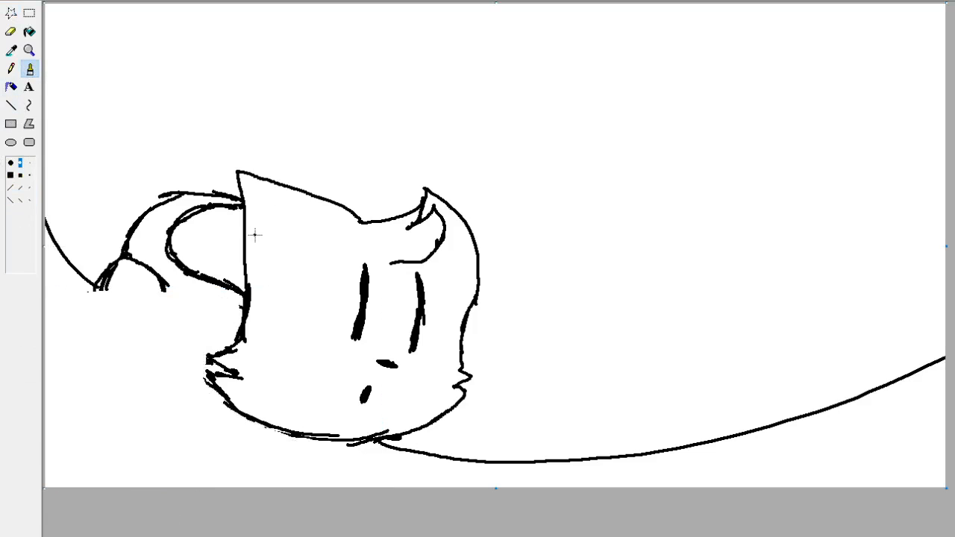
Move the whole drawing up and slightly right to free space below the head, and deselect it.
{"action": "key", "text": "ctrl+a"}
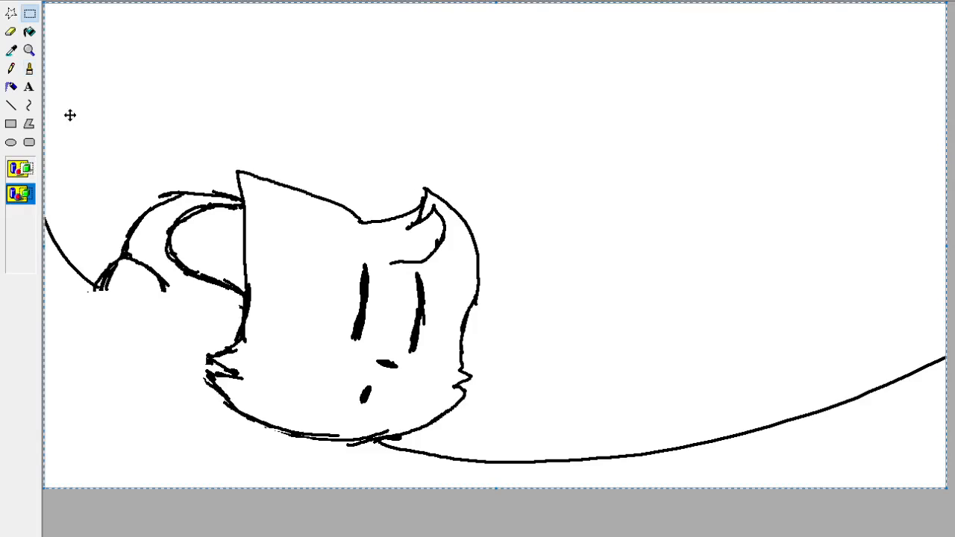
{"action": "mouse_move", "coordinate": [323, 236]}
{"action": "left_mouse_down"}
{"action": "mouse_move", "coordinate": [337, 226]}
{"action": "mouse_move", "coordinate": [327, 229]}
{"action": "mouse_move", "coordinate": [328, 177]}
{"action": "left_mouse_up"}
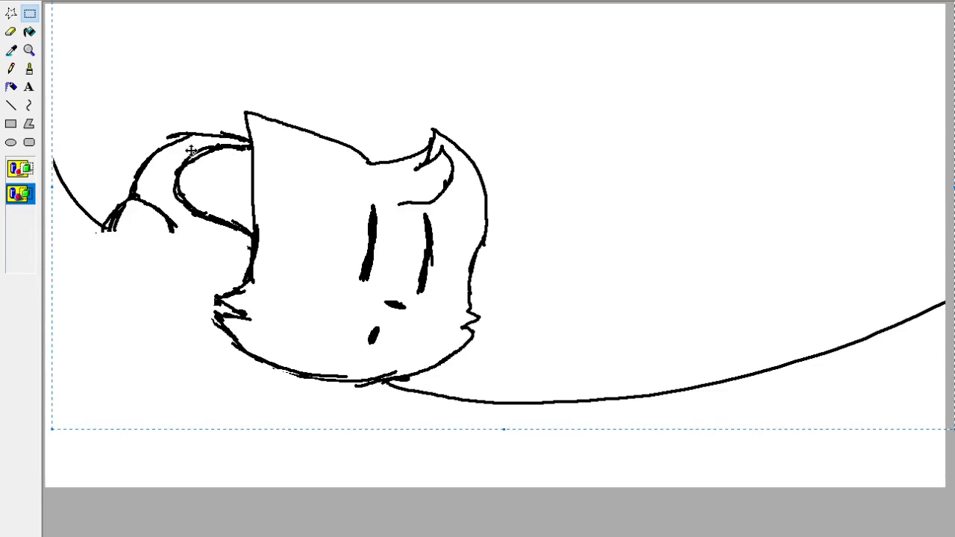
{"action": "left_click", "coordinate": [31, 69]}
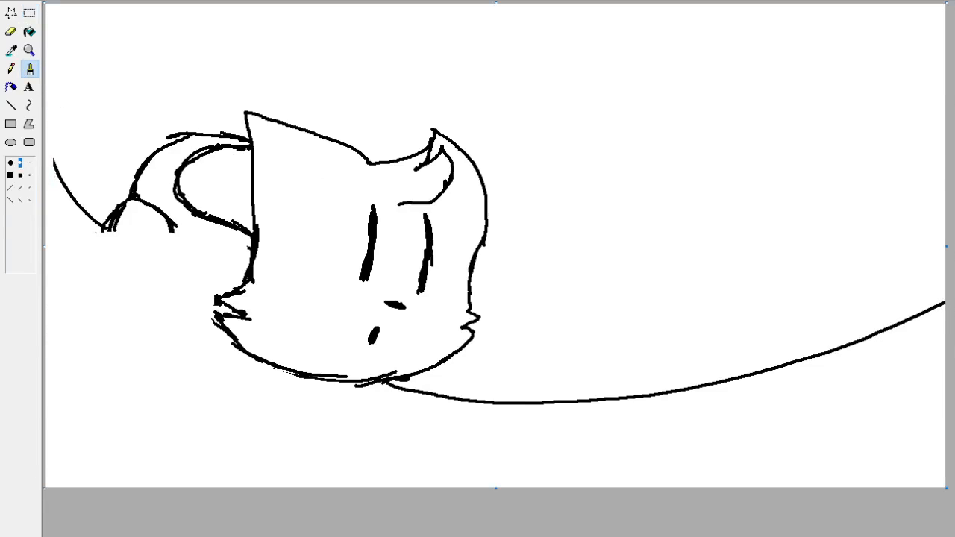
Sketch light green Pencil guides for the body: a curved centre line, overlapping chest circles over the face and a belly curve below the ear.
{"action": "left_click", "coordinate": [12, 68]}
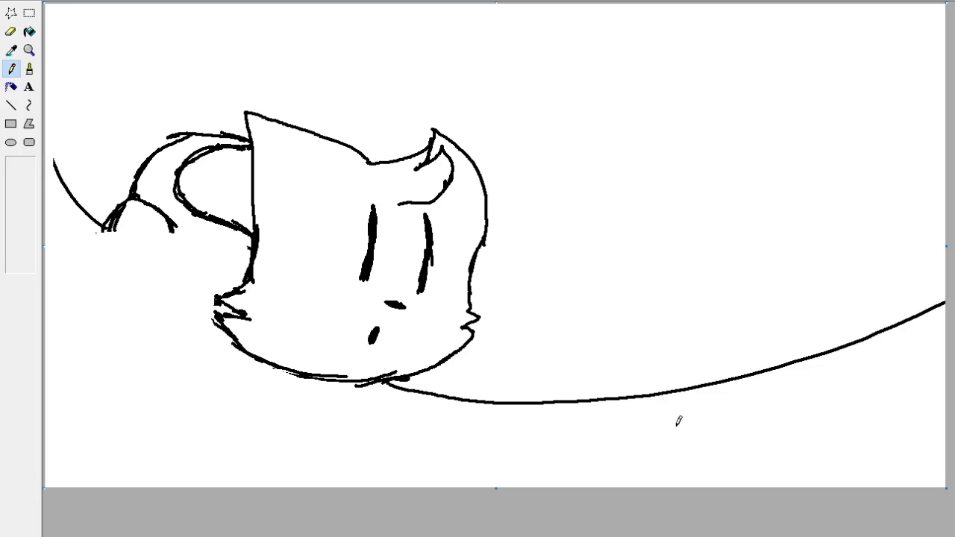
{"action": "left_click_drag", "start_coordinate": [171, 211], "coordinate": [358, 337]}
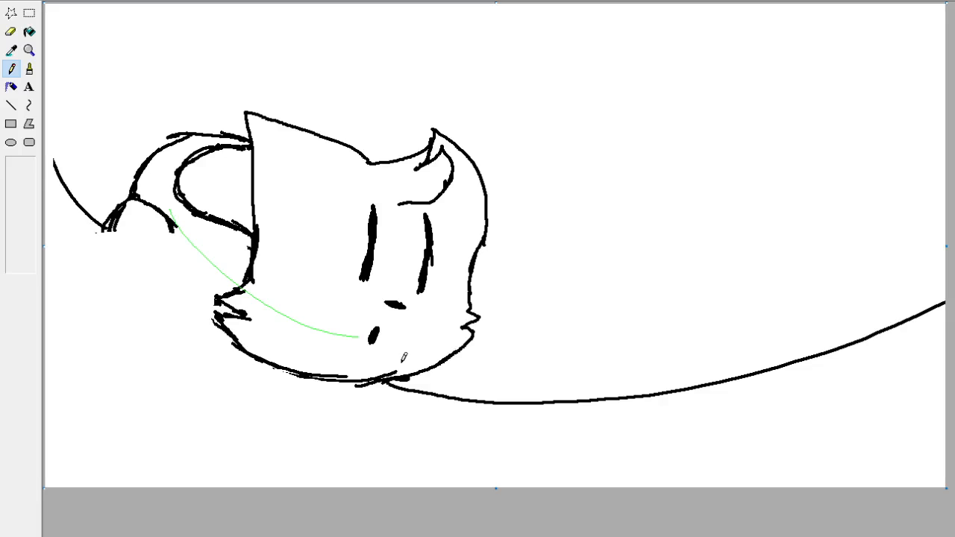
{"action": "mouse_move", "coordinate": [403, 358]}
{"action": "left_mouse_down"}
{"action": "mouse_move", "coordinate": [341, 273]}
{"action": "mouse_move", "coordinate": [351, 382]}
{"action": "mouse_move", "coordinate": [257, 299]}
{"action": "mouse_move", "coordinate": [369, 232]}
{"action": "mouse_move", "coordinate": [409, 256]}
{"action": "mouse_move", "coordinate": [377, 240]}
{"action": "mouse_move", "coordinate": [294, 242]}
{"action": "left_mouse_up"}
{"action": "left_click_drag", "start_coordinate": [334, 235], "coordinate": [214, 233]}
{"action": "left_click_drag", "start_coordinate": [281, 249], "coordinate": [193, 215]}
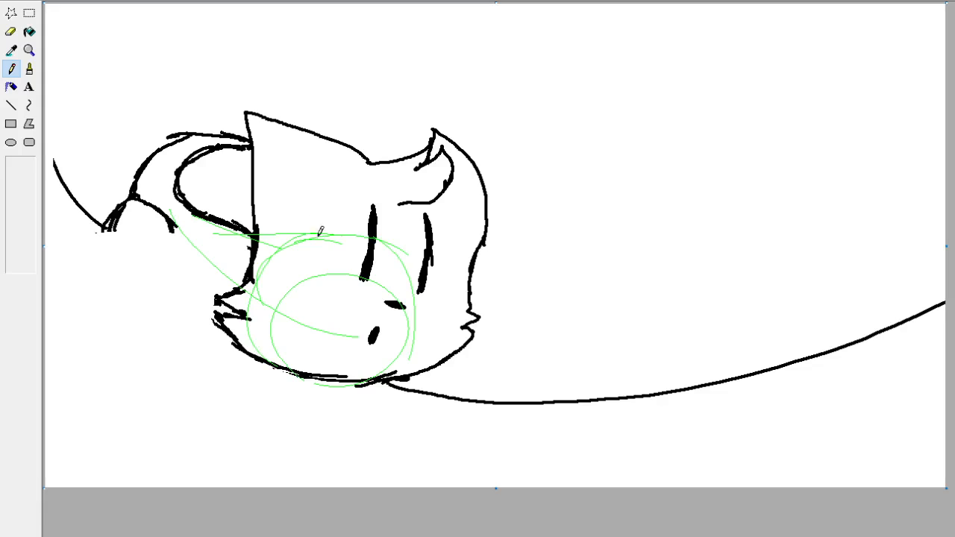
{"action": "left_click_drag", "start_coordinate": [166, 297], "coordinate": [215, 340]}
{"action": "mouse_move", "coordinate": [212, 336]}
{"action": "left_mouse_down"}
{"action": "mouse_move", "coordinate": [177, 304]}
{"action": "mouse_move", "coordinate": [131, 222]}
{"action": "mouse_move", "coordinate": [131, 188]}
{"action": "left_mouse_up"}
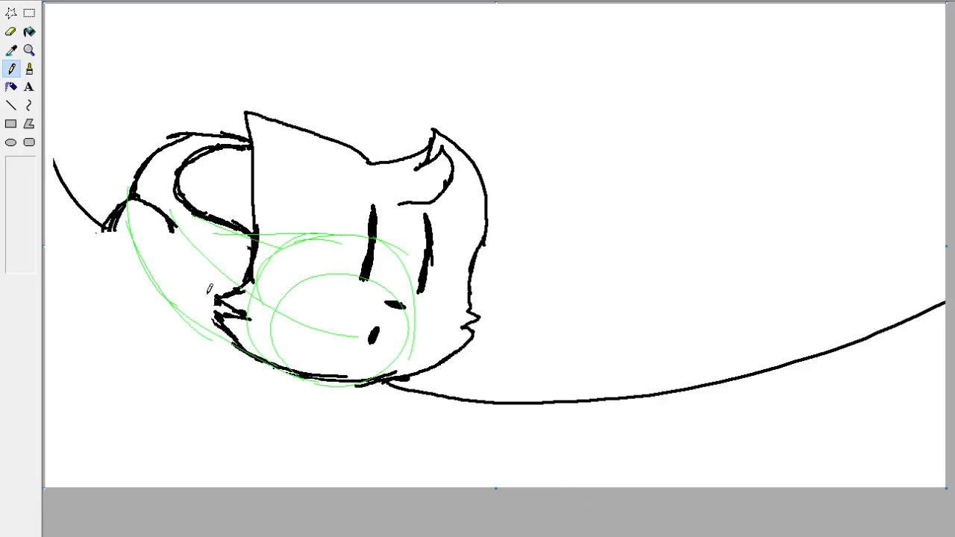
{"action": "left_click_drag", "start_coordinate": [249, 462], "coordinate": [209, 274]}
{"action": "key", "text": "ctrl+z"}
{"action": "left_click_drag", "start_coordinate": [254, 276], "coordinate": [195, 456]}
{"action": "key", "text": "ctrl+z"}
{"action": "key", "text": "ctrl+z"}
{"action": "key", "text": "ctrl+z"}
{"action": "left_click_drag", "start_coordinate": [234, 321], "coordinate": [145, 373]}
{"action": "key", "text": "ctrl+z"}
{"action": "left_click_drag", "start_coordinate": [256, 288], "coordinate": [115, 370]}
{"action": "key", "text": "ctrl+z"}
Sketch a bent front leg guide in light green from beside the cheek fur down to a wide oval paw.
{"action": "mouse_move", "coordinate": [257, 287]}
{"action": "left_mouse_down"}
{"action": "mouse_move", "coordinate": [105, 315]}
{"action": "mouse_move", "coordinate": [128, 439]}
{"action": "left_mouse_up"}
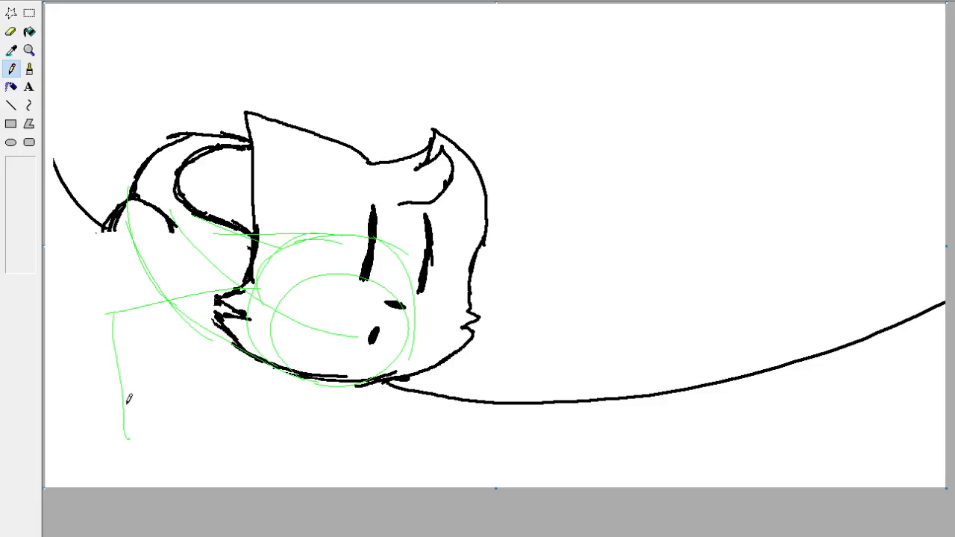
{"action": "left_click_drag", "start_coordinate": [107, 340], "coordinate": [122, 403]}
{"action": "mouse_move", "coordinate": [119, 461]}
{"action": "left_mouse_down"}
{"action": "mouse_move", "coordinate": [127, 385]}
{"action": "mouse_move", "coordinate": [72, 442]}
{"action": "left_mouse_up"}
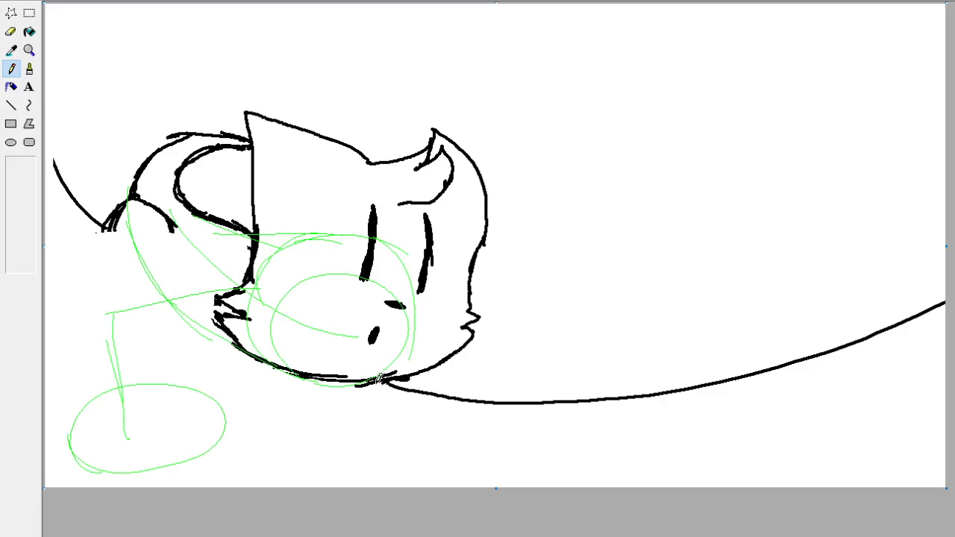
Sketch the second paw as a light green oval over the long curve right of the chin, linked to the chest by guide lines.
{"action": "mouse_move", "coordinate": [384, 456]}
{"action": "left_mouse_down"}
{"action": "mouse_move", "coordinate": [360, 456]}
{"action": "mouse_move", "coordinate": [470, 401]}
{"action": "mouse_move", "coordinate": [346, 430]}
{"action": "left_mouse_up"}
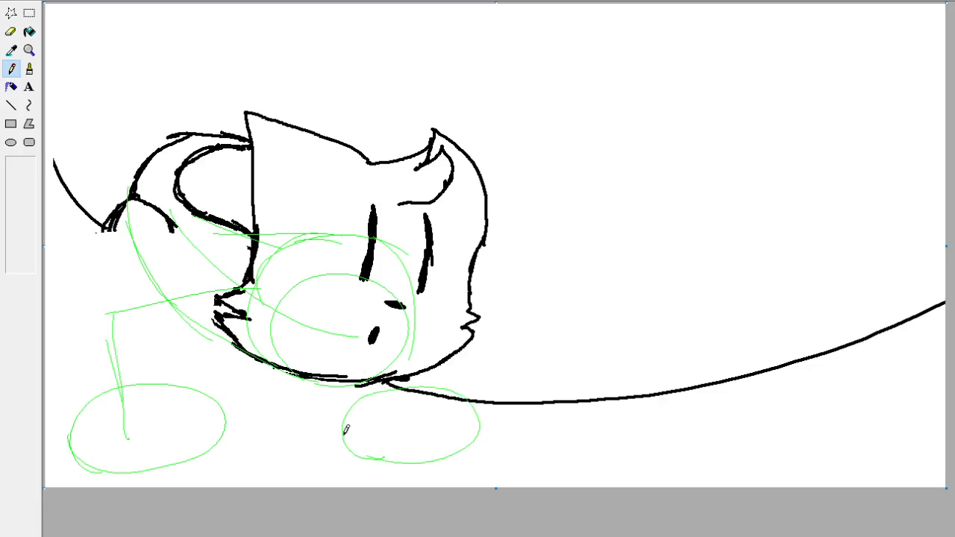
{"action": "key", "text": "ctrl+z"}
{"action": "mouse_move", "coordinate": [522, 441]}
{"action": "left_mouse_down"}
{"action": "mouse_move", "coordinate": [540, 405]}
{"action": "mouse_move", "coordinate": [544, 421]}
{"action": "mouse_move", "coordinate": [520, 443]}
{"action": "mouse_move", "coordinate": [535, 447]}
{"action": "mouse_move", "coordinate": [352, 361]}
{"action": "left_mouse_up"}
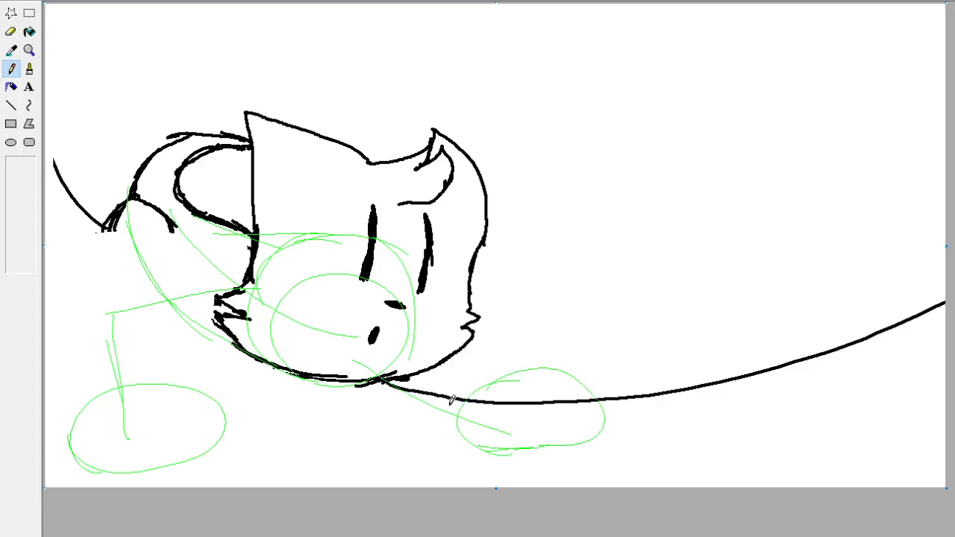
{"action": "left_click_drag", "start_coordinate": [467, 422], "coordinate": [354, 339]}
Sketch rounded light green forms around the small black arc left of the ear, and add guide curves along the belly and across the face.
{"action": "left_click_drag", "start_coordinate": [179, 231], "coordinate": [84, 199]}
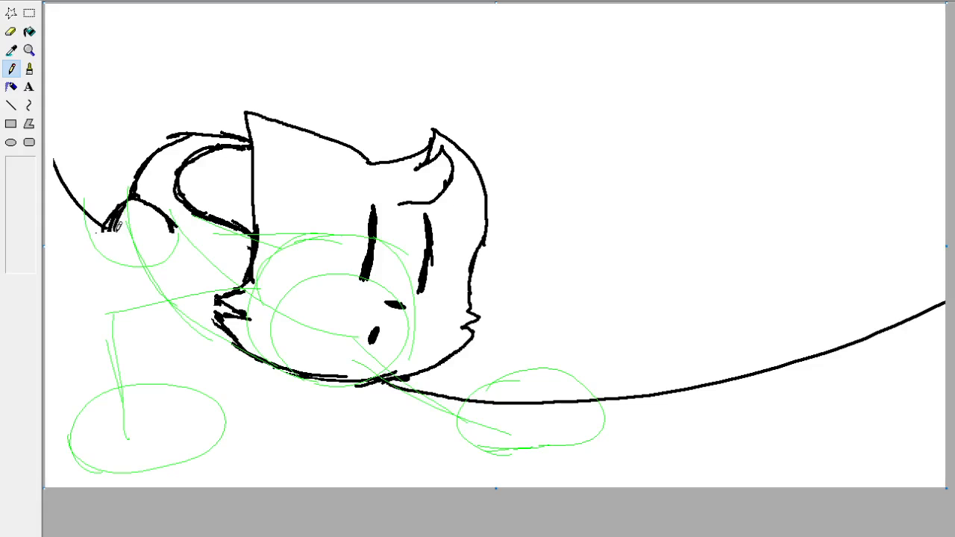
{"action": "key", "text": "ctrl+z"}
{"action": "left_click_drag", "start_coordinate": [173, 228], "coordinate": [117, 267]}
{"action": "mouse_move", "coordinate": [131, 205]}
{"action": "left_mouse_down"}
{"action": "mouse_move", "coordinate": [183, 239]}
{"action": "mouse_move", "coordinate": [164, 208]}
{"action": "mouse_move", "coordinate": [142, 284]}
{"action": "mouse_move", "coordinate": [104, 244]}
{"action": "left_mouse_up"}
{"action": "mouse_move", "coordinate": [130, 191]}
{"action": "left_mouse_down"}
{"action": "mouse_move", "coordinate": [104, 195]}
{"action": "mouse_move", "coordinate": [75, 245]}
{"action": "mouse_move", "coordinate": [109, 222]}
{"action": "mouse_move", "coordinate": [97, 236]}
{"action": "mouse_move", "coordinate": [94, 219]}
{"action": "mouse_move", "coordinate": [119, 188]}
{"action": "mouse_move", "coordinate": [114, 206]}
{"action": "mouse_move", "coordinate": [89, 217]}
{"action": "left_mouse_up"}
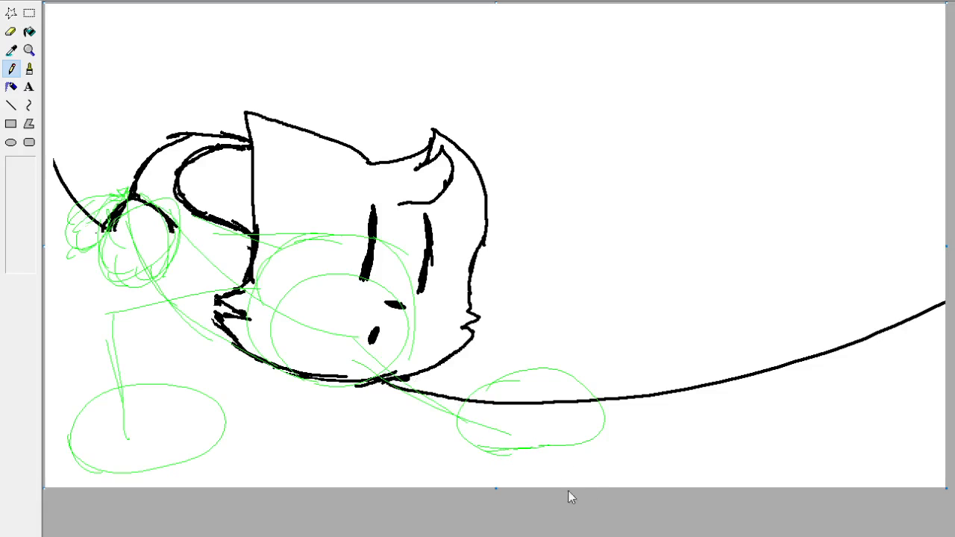
{"action": "left_click_drag", "start_coordinate": [147, 265], "coordinate": [224, 329]}
{"action": "left_click_drag", "start_coordinate": [305, 243], "coordinate": [409, 354]}
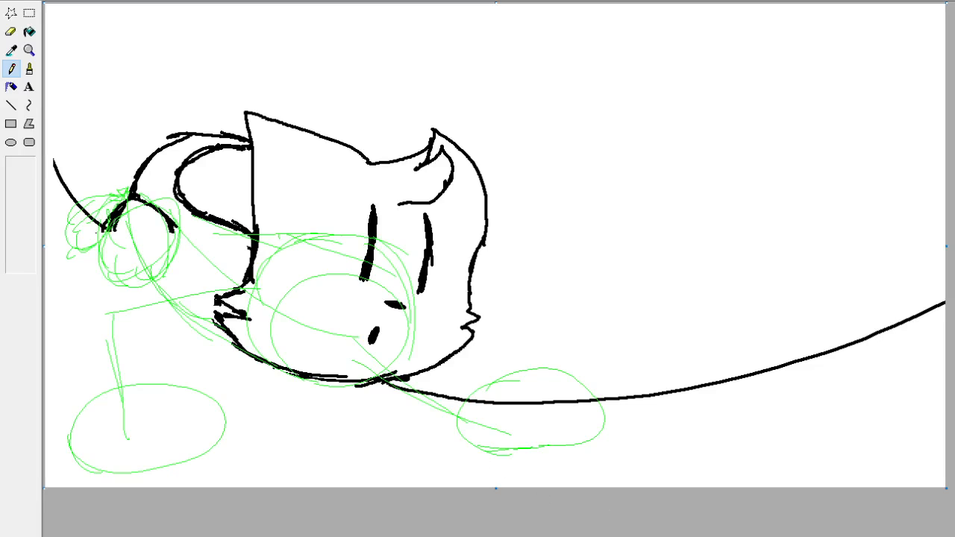
Detail the paw right of the chin in dark green Pencil with a rounded outline, pointed tips, a lower edge and rough leg lines.
{"action": "left_click", "coordinate": [29, 70]}
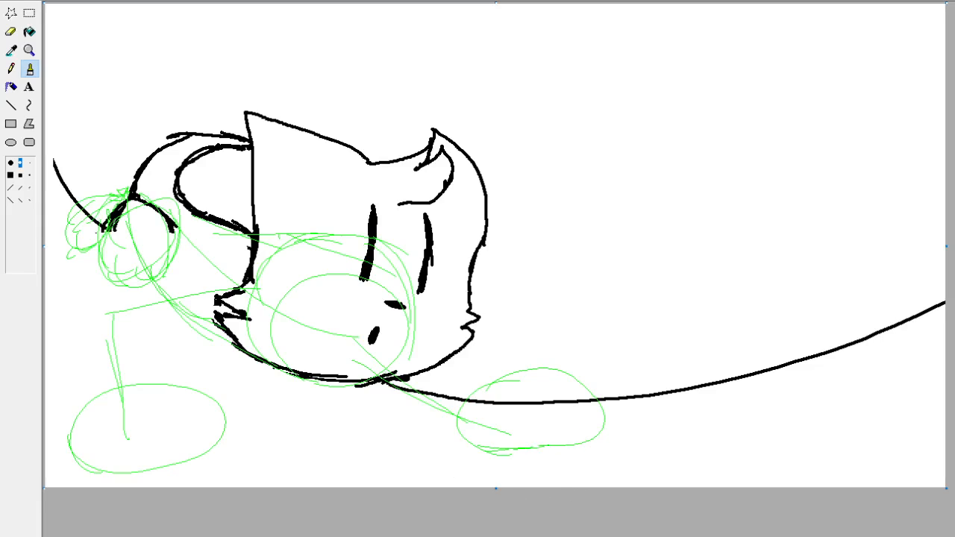
{"action": "left_click", "coordinate": [11, 68]}
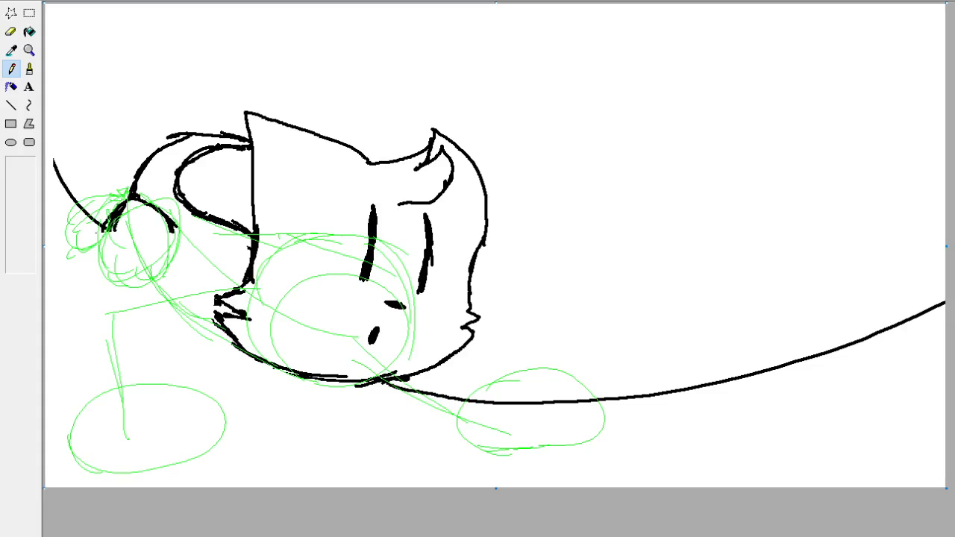
{"action": "mouse_move", "coordinate": [476, 448]}
{"action": "left_mouse_down"}
{"action": "mouse_move", "coordinate": [528, 398]}
{"action": "mouse_move", "coordinate": [503, 429]}
{"action": "mouse_move", "coordinate": [502, 407]}
{"action": "mouse_move", "coordinate": [516, 406]}
{"action": "mouse_move", "coordinate": [504, 372]}
{"action": "mouse_move", "coordinate": [558, 371]}
{"action": "mouse_move", "coordinate": [574, 428]}
{"action": "mouse_move", "coordinate": [559, 371]}
{"action": "mouse_move", "coordinate": [610, 432]}
{"action": "mouse_move", "coordinate": [579, 440]}
{"action": "mouse_move", "coordinate": [609, 430]}
{"action": "mouse_move", "coordinate": [573, 393]}
{"action": "mouse_move", "coordinate": [617, 413]}
{"action": "mouse_move", "coordinate": [571, 386]}
{"action": "mouse_move", "coordinate": [598, 438]}
{"action": "left_mouse_up"}
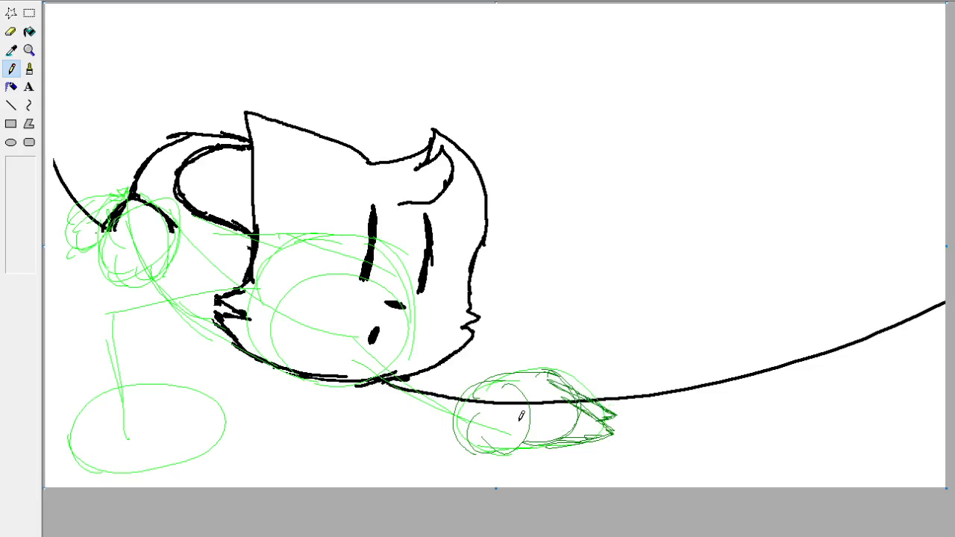
{"action": "mouse_move", "coordinate": [521, 419]}
{"action": "left_mouse_down"}
{"action": "mouse_move", "coordinate": [552, 449]}
{"action": "mouse_move", "coordinate": [452, 448]}
{"action": "left_mouse_up"}
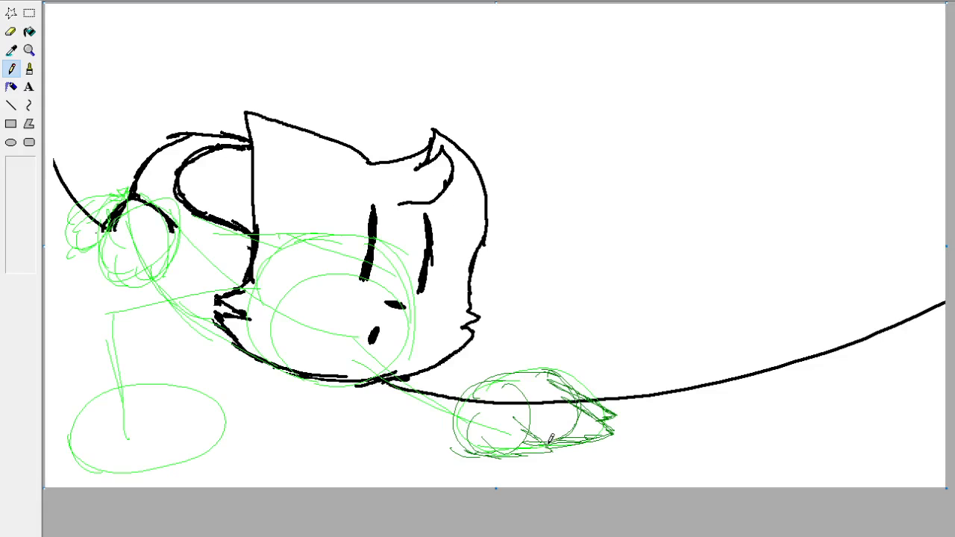
{"action": "mouse_move", "coordinate": [551, 439]}
{"action": "left_mouse_down"}
{"action": "mouse_move", "coordinate": [520, 421]}
{"action": "mouse_move", "coordinate": [482, 442]}
{"action": "mouse_move", "coordinate": [452, 432]}
{"action": "mouse_move", "coordinate": [465, 446]}
{"action": "mouse_move", "coordinate": [449, 449]}
{"action": "mouse_move", "coordinate": [453, 443]}
{"action": "mouse_move", "coordinate": [415, 429]}
{"action": "mouse_move", "coordinate": [435, 434]}
{"action": "mouse_move", "coordinate": [367, 397]}
{"action": "left_mouse_up"}
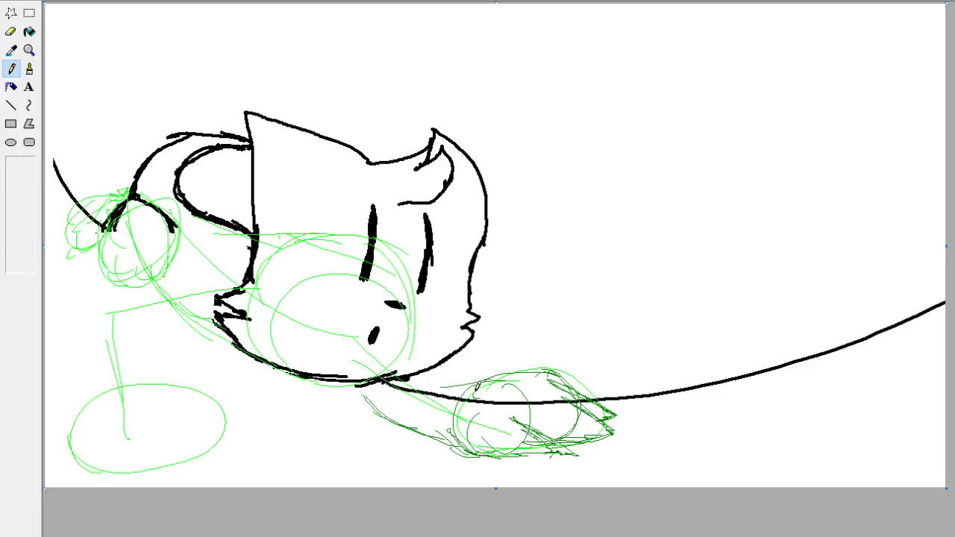
Undo the dark green leg lines and try replacement lines linking the right paw to the chin.
{"action": "key", "text": "ctrl+z"}
{"action": "key", "text": "ctrl+z"}
{"action": "key", "text": "ctrl+z"}
{"action": "key", "text": "ctrl+z"}
{"action": "key", "text": "ctrl+z"}
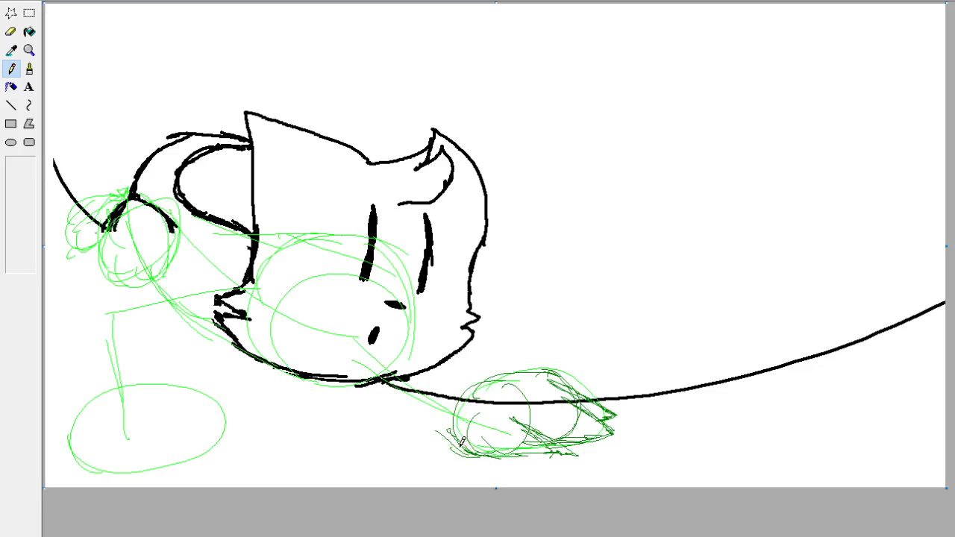
{"action": "mouse_move", "coordinate": [464, 450]}
{"action": "left_mouse_down"}
{"action": "mouse_move", "coordinate": [384, 394]}
{"action": "mouse_move", "coordinate": [449, 436]}
{"action": "left_mouse_up"}
{"action": "mouse_move", "coordinate": [491, 364]}
{"action": "left_mouse_down"}
{"action": "mouse_move", "coordinate": [454, 356]}
{"action": "mouse_move", "coordinate": [487, 378]}
{"action": "left_mouse_up"}
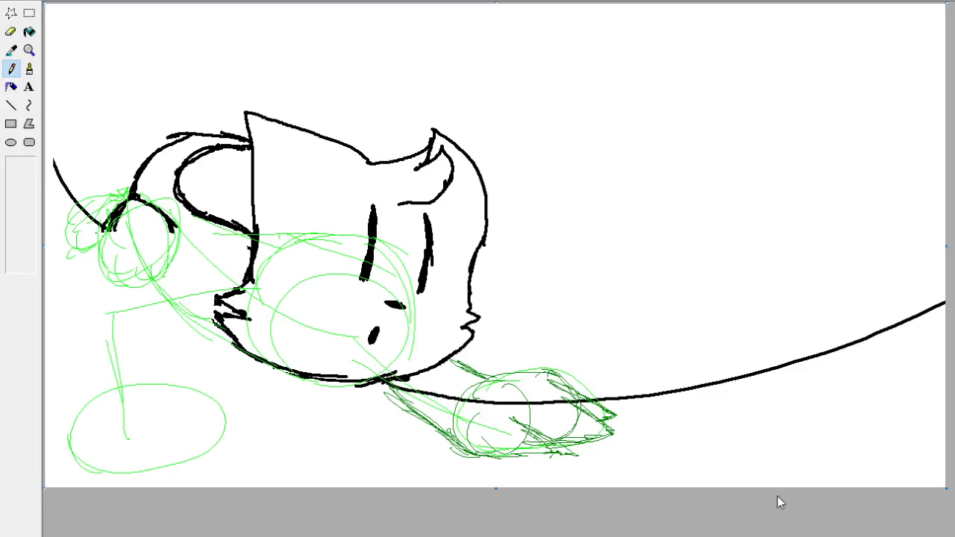
{"action": "key", "text": "ctrl+z"}
{"action": "key", "text": "ctrl+z"}
{"action": "left_click", "coordinate": [11, 13]}
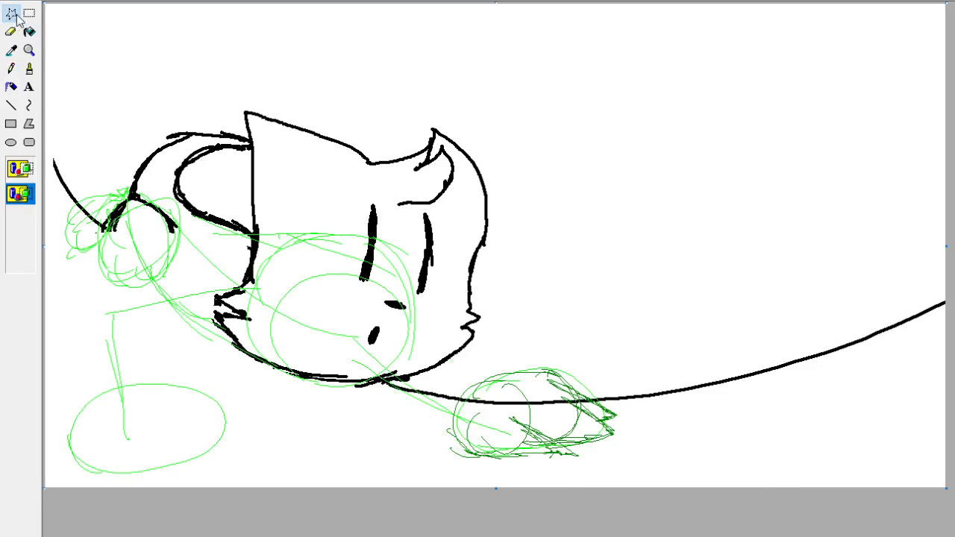
{"action": "mouse_move", "coordinate": [648, 441]}
{"action": "left_mouse_down"}
{"action": "mouse_move", "coordinate": [512, 479]}
{"action": "mouse_move", "coordinate": [442, 392]}
{"action": "mouse_move", "coordinate": [593, 345]}
{"action": "mouse_move", "coordinate": [649, 435]}
{"action": "mouse_move", "coordinate": [691, 435]}
{"action": "left_mouse_up"}
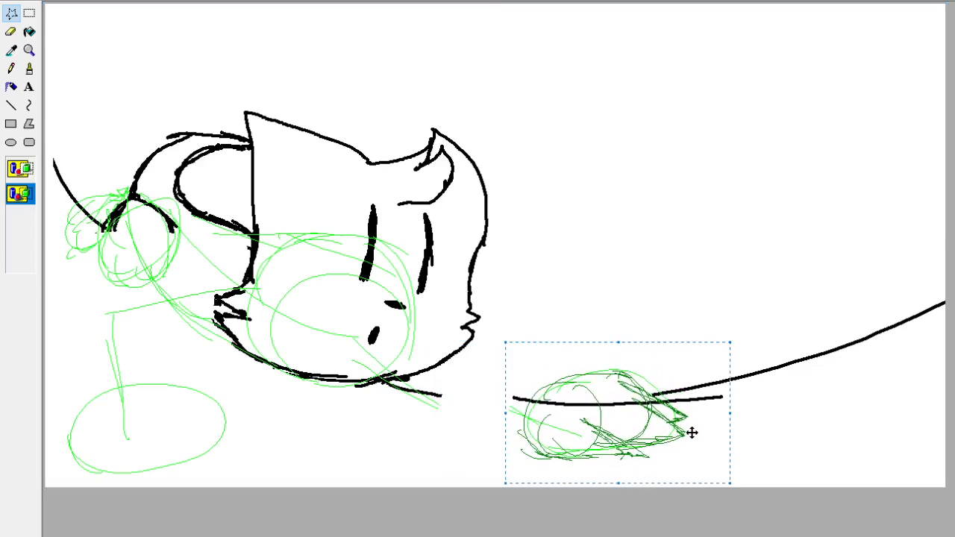
{"action": "left_click", "coordinate": [801, 420]}
{"action": "left_click", "coordinate": [13, 73]}
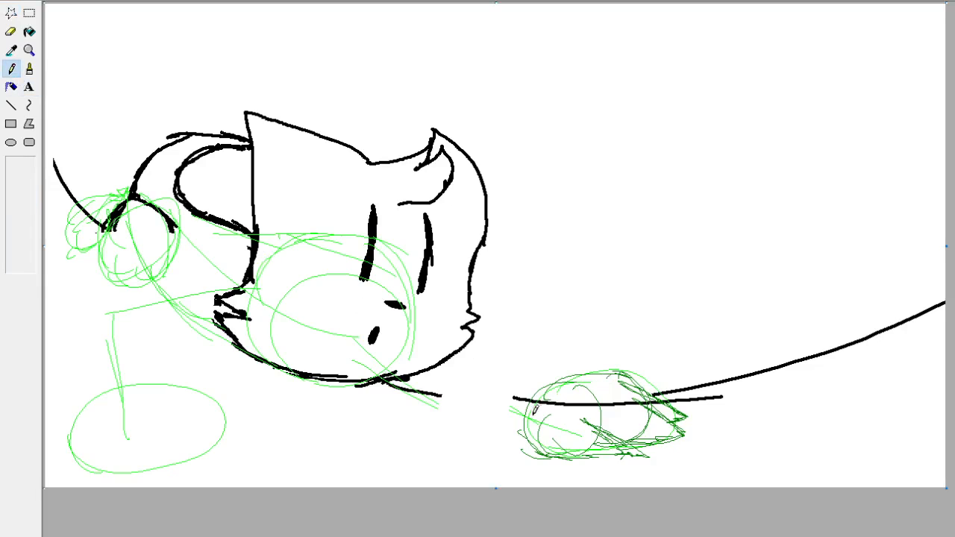
{"action": "left_click_drag", "start_coordinate": [521, 433], "coordinate": [382, 388]}
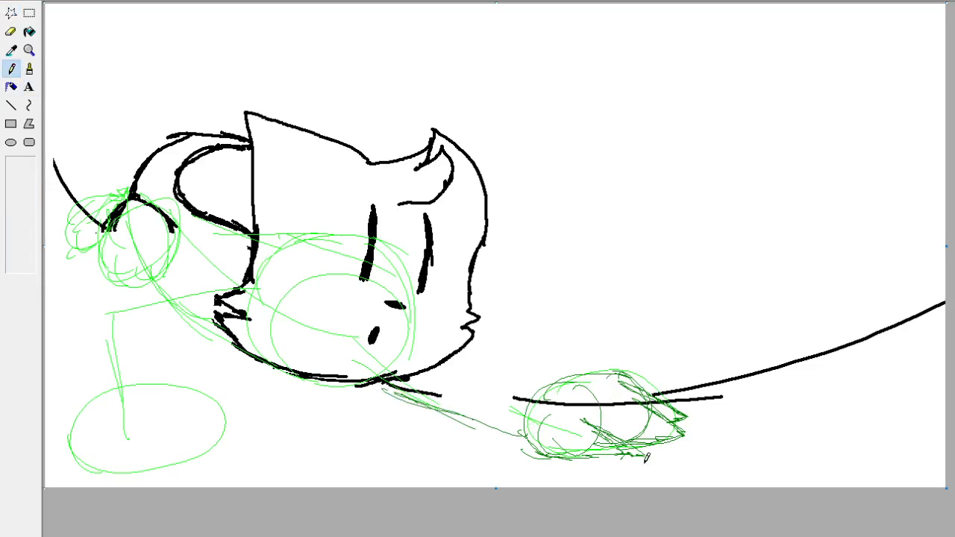
{"action": "key", "text": "ctrl+z"}
{"action": "key", "text": "ctrl+z"}
{"action": "key", "text": "ctrl+z"}
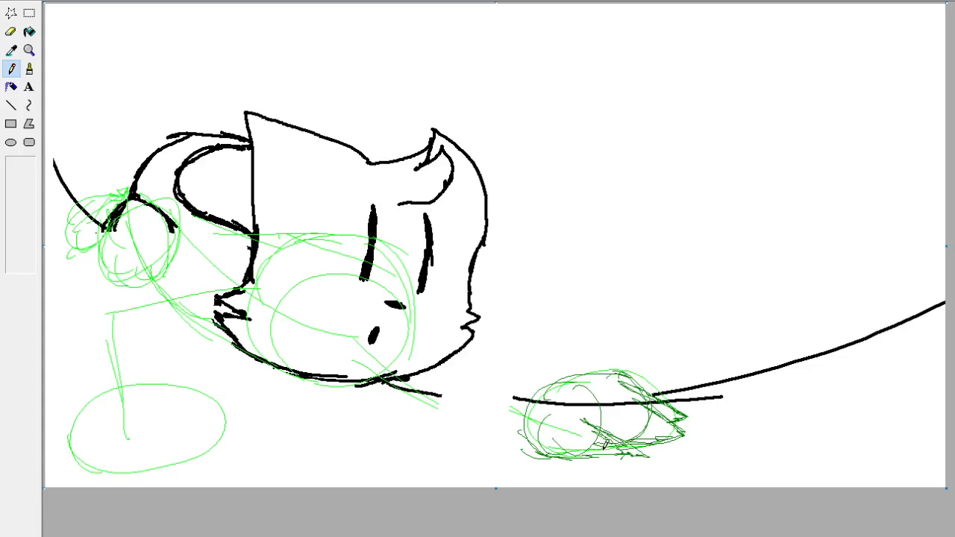
{"action": "key", "text": "ctrl+z"}
Draw dark green upper and lower leg lines from the right paw back to the chin and cheek.
{"action": "left_click_drag", "start_coordinate": [446, 427], "coordinate": [356, 386]}
{"action": "left_click_drag", "start_coordinate": [502, 379], "coordinate": [429, 364]}
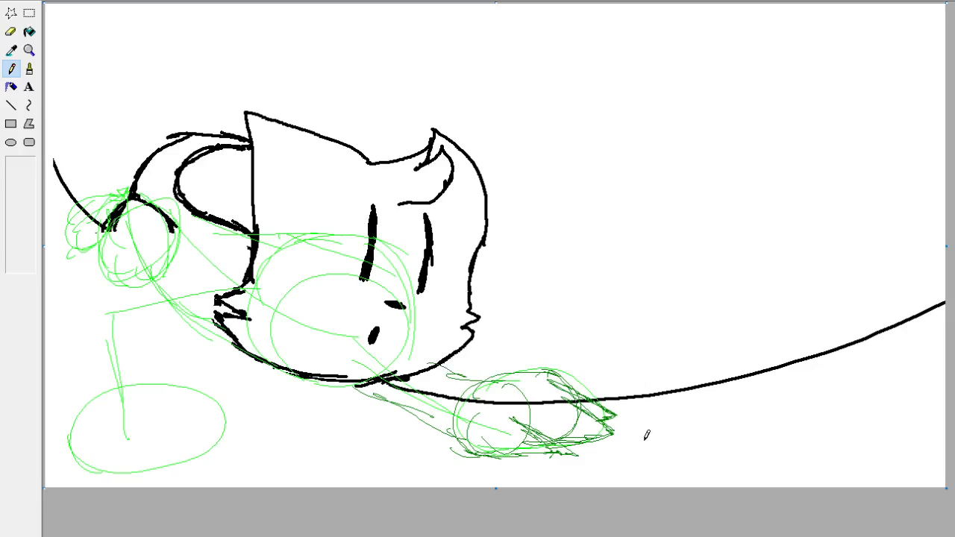
{"action": "left_click_drag", "start_coordinate": [481, 378], "coordinate": [428, 361]}
Enlarge the right paw sketch slightly using a free-form selection, and deselect it.
{"action": "left_click", "coordinate": [10, 13]}
{"action": "mouse_move", "coordinate": [563, 377]}
{"action": "left_mouse_down"}
{"action": "mouse_move", "coordinate": [463, 407]}
{"action": "mouse_move", "coordinate": [502, 474]}
{"action": "mouse_move", "coordinate": [627, 451]}
{"action": "mouse_move", "coordinate": [592, 371]}
{"action": "mouse_move", "coordinate": [679, 337]}
{"action": "left_mouse_up"}
{"action": "mouse_move", "coordinate": [632, 395]}
{"action": "left_mouse_down"}
{"action": "mouse_move", "coordinate": [622, 408]}
{"action": "mouse_move", "coordinate": [631, 412]}
{"action": "left_mouse_up"}
{"action": "left_click", "coordinate": [704, 420]}
Reinforce the enlarged paw's tips, heel and inner lines and the leg's lower edge with dark green Pencil strokes.
{"action": "left_click", "coordinate": [11, 68]}
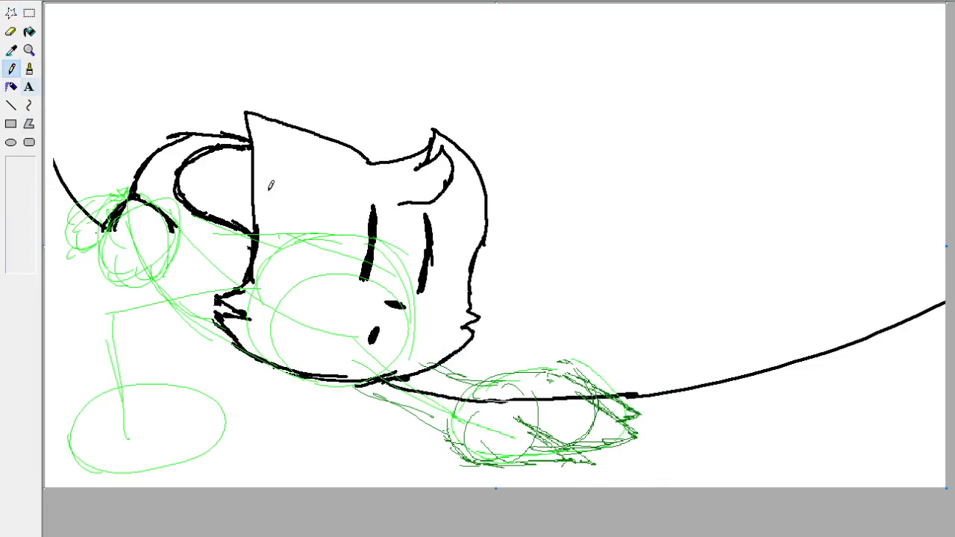
{"action": "mouse_move", "coordinate": [517, 419]}
{"action": "left_mouse_down"}
{"action": "mouse_move", "coordinate": [538, 431]}
{"action": "mouse_move", "coordinate": [524, 462]}
{"action": "mouse_move", "coordinate": [479, 460]}
{"action": "mouse_move", "coordinate": [435, 440]}
{"action": "left_mouse_up"}
{"action": "mouse_move", "coordinate": [620, 443]}
{"action": "left_mouse_down"}
{"action": "mouse_move", "coordinate": [585, 451]}
{"action": "mouse_move", "coordinate": [652, 438]}
{"action": "left_mouse_up"}
{"action": "left_click_drag", "start_coordinate": [586, 405], "coordinate": [641, 418]}
{"action": "left_click_drag", "start_coordinate": [565, 375], "coordinate": [585, 388]}
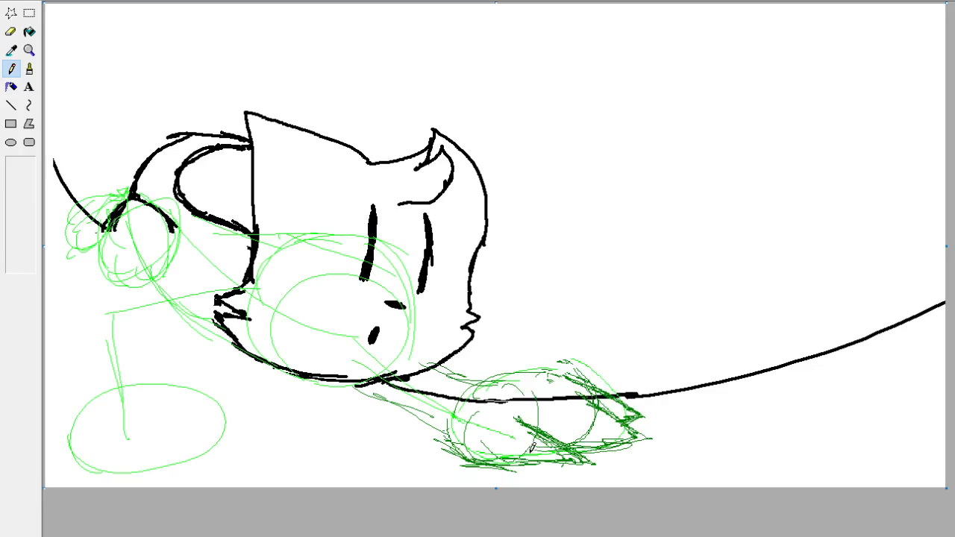
{"action": "left_click_drag", "start_coordinate": [453, 448], "coordinate": [370, 395]}
{"action": "left_click_drag", "start_coordinate": [407, 415], "coordinate": [355, 387]}
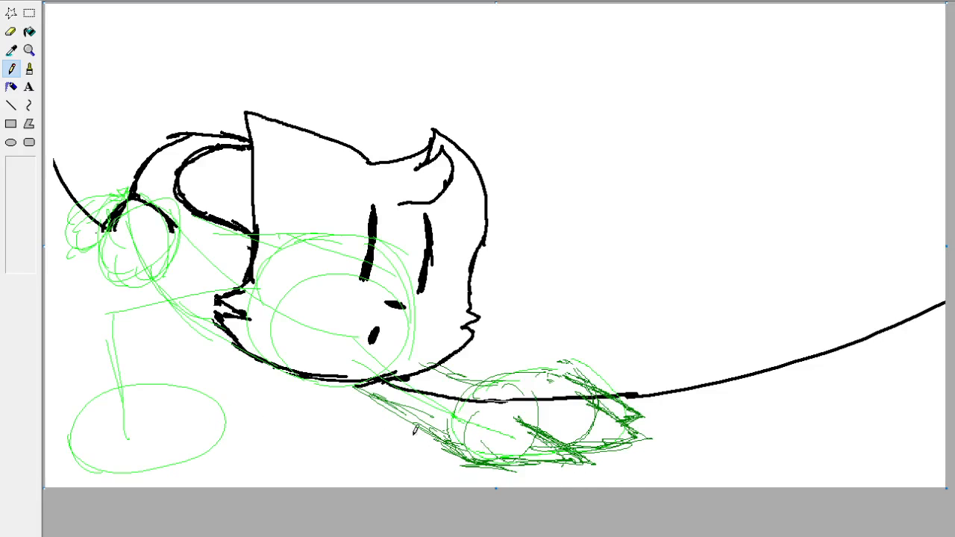
Move the left oval paw right and slightly up using a free-form selection, and deselect it.
{"action": "left_click", "coordinate": [10, 13]}
{"action": "mouse_move", "coordinate": [177, 363]}
{"action": "left_mouse_down"}
{"action": "mouse_move", "coordinate": [70, 395]}
{"action": "mouse_move", "coordinate": [142, 366]}
{"action": "left_mouse_up"}
{"action": "mouse_move", "coordinate": [215, 426]}
{"action": "left_mouse_down"}
{"action": "mouse_move", "coordinate": [271, 418]}
{"action": "mouse_move", "coordinate": [254, 435]}
{"action": "mouse_move", "coordinate": [295, 433]}
{"action": "left_mouse_up"}
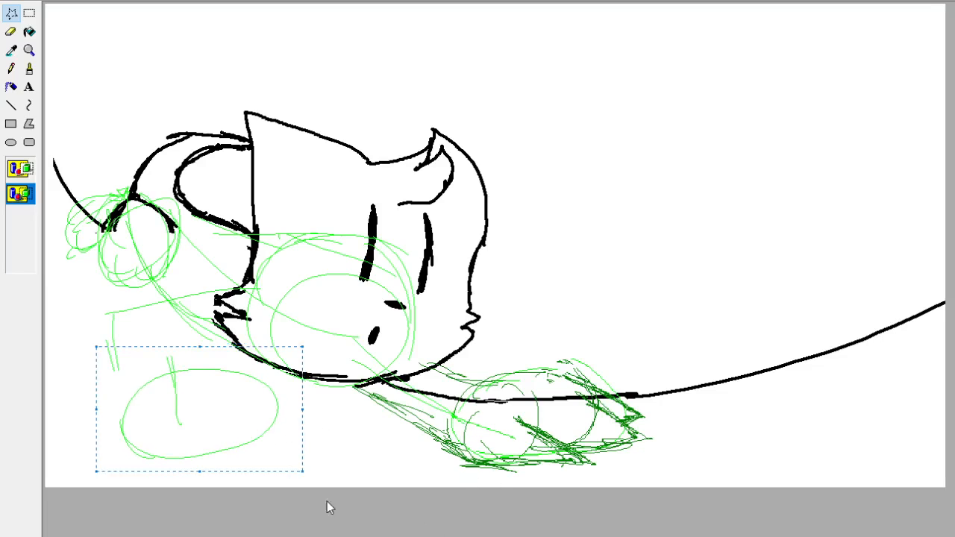
{"action": "mouse_move", "coordinate": [237, 447]}
{"action": "left_mouse_down"}
{"action": "mouse_move", "coordinate": [213, 441]}
{"action": "mouse_move", "coordinate": [234, 438]}
{"action": "left_mouse_up"}
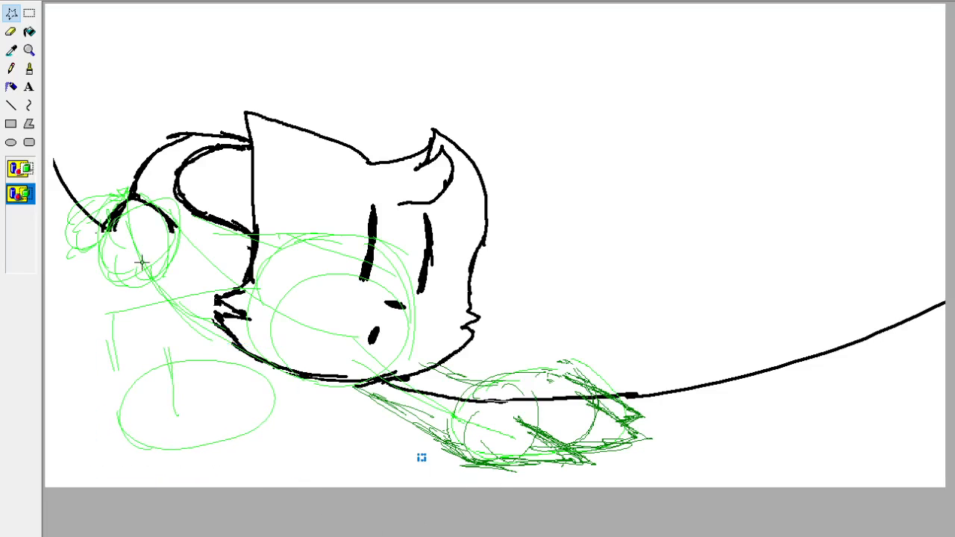
Outline the left paw with rounded dark green Pencil strokes, and undo the trial leg lines above it.
{"action": "left_click", "coordinate": [12, 68]}
{"action": "mouse_move", "coordinate": [248, 427]}
{"action": "left_mouse_down"}
{"action": "mouse_move", "coordinate": [247, 380]}
{"action": "mouse_move", "coordinate": [177, 439]}
{"action": "mouse_move", "coordinate": [243, 437]}
{"action": "mouse_move", "coordinate": [150, 373]}
{"action": "mouse_move", "coordinate": [258, 384]}
{"action": "mouse_move", "coordinate": [270, 414]}
{"action": "mouse_move", "coordinate": [263, 432]}
{"action": "mouse_move", "coordinate": [245, 365]}
{"action": "mouse_move", "coordinate": [184, 346]}
{"action": "mouse_move", "coordinate": [153, 366]}
{"action": "mouse_move", "coordinate": [161, 414]}
{"action": "mouse_move", "coordinate": [120, 288]}
{"action": "left_mouse_up"}
{"action": "mouse_move", "coordinate": [123, 279]}
{"action": "left_mouse_down"}
{"action": "mouse_move", "coordinate": [164, 384]}
{"action": "mouse_move", "coordinate": [123, 280]}
{"action": "mouse_move", "coordinate": [186, 294]}
{"action": "left_mouse_up"}
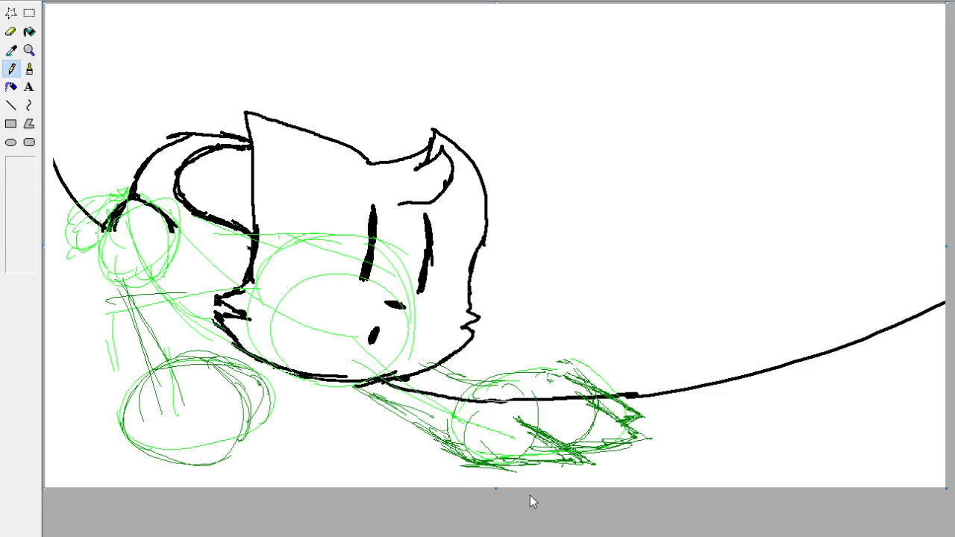
{"action": "key", "text": "ctrl+z"}
{"action": "key", "text": "ctrl+z"}
{"action": "key", "text": "ctrl+z"}
{"action": "key", "text": "ctrl+z"}
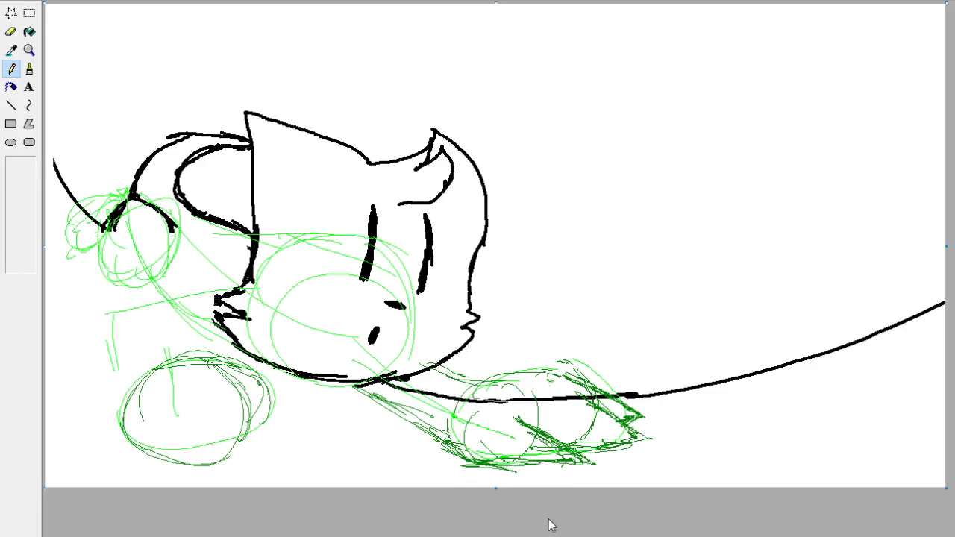
Move the outlined left paw right and slightly down using a free-form selection, deselect it and return to the Pencil.
{"action": "left_click", "coordinate": [10, 12]}
{"action": "mouse_move", "coordinate": [211, 349]}
{"action": "left_mouse_down"}
{"action": "mouse_move", "coordinate": [263, 368]}
{"action": "mouse_move", "coordinate": [92, 433]}
{"action": "mouse_move", "coordinate": [112, 336]}
{"action": "left_mouse_up"}
{"action": "mouse_move", "coordinate": [247, 408]}
{"action": "left_mouse_down"}
{"action": "mouse_move", "coordinate": [247, 424]}
{"action": "mouse_move", "coordinate": [271, 441]}
{"action": "mouse_move", "coordinate": [171, 331]}
{"action": "mouse_move", "coordinate": [203, 377]}
{"action": "left_mouse_up"}
{"action": "left_click", "coordinate": [529, 459]}
{"action": "left_click", "coordinate": [10, 68]}
{"action": "mouse_move", "coordinate": [218, 411]}
{"action": "left_mouse_down"}
{"action": "mouse_move", "coordinate": [154, 333]}
{"action": "mouse_move", "coordinate": [193, 390]}
{"action": "left_mouse_up"}
{"action": "left_click_drag", "start_coordinate": [144, 331], "coordinate": [235, 286]}
{"action": "left_click_drag", "start_coordinate": [170, 314], "coordinate": [230, 288]}
{"action": "key", "text": "ctrl+z"}
{"action": "key", "text": "ctrl+z"}
{"action": "key", "text": "ctrl+z"}
{"action": "key", "text": "ctrl+z"}
{"action": "key", "text": "ctrl+z"}
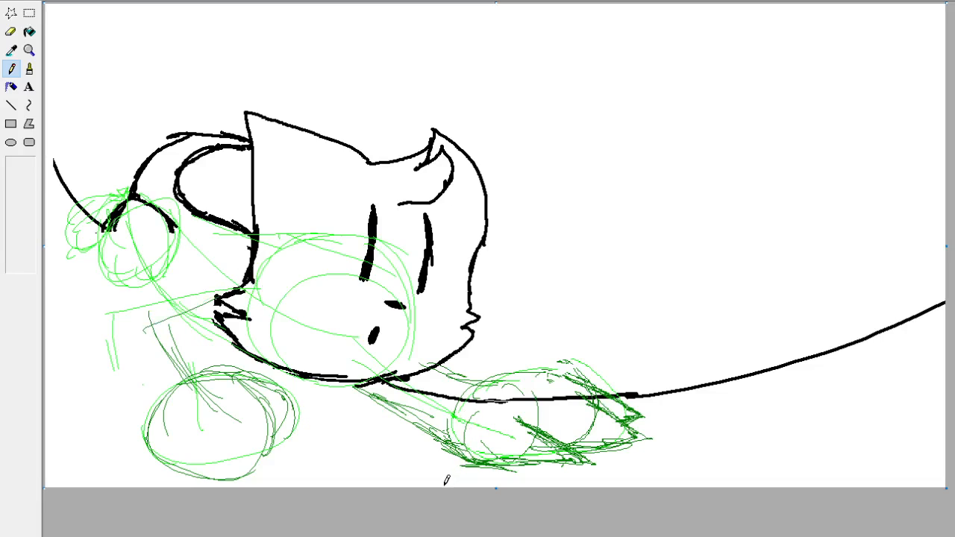
{"action": "key", "text": "ctrl+z"}
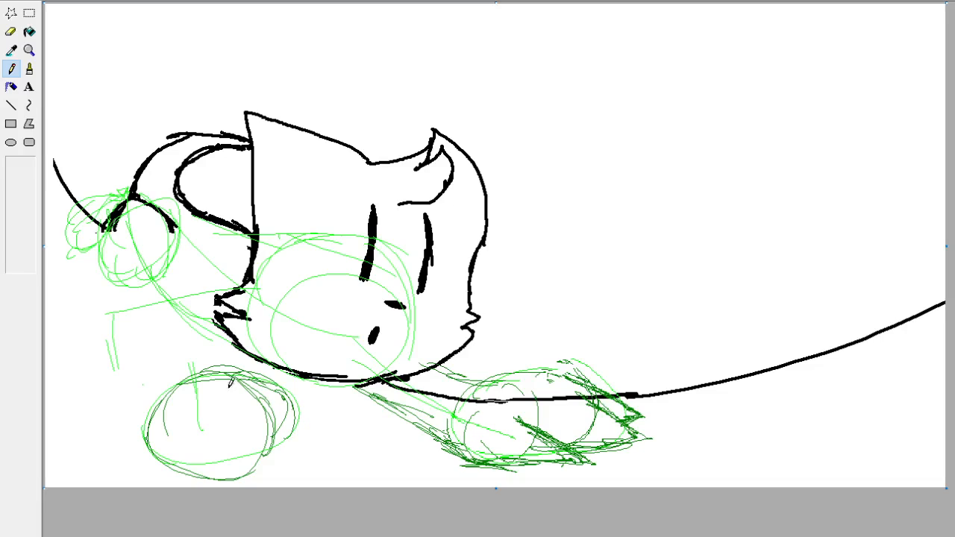
Draw the left front leg in dark green with inner and outer edges rising from the paw and bending toward the cheek fur.
{"action": "mouse_move", "coordinate": [226, 414]}
{"action": "left_mouse_down"}
{"action": "mouse_move", "coordinate": [192, 281]}
{"action": "mouse_move", "coordinate": [192, 301]}
{"action": "left_mouse_up"}
{"action": "left_click_drag", "start_coordinate": [204, 358], "coordinate": [194, 308]}
{"action": "left_click_drag", "start_coordinate": [193, 291], "coordinate": [237, 285]}
{"action": "left_click_drag", "start_coordinate": [221, 278], "coordinate": [234, 288]}
{"action": "mouse_move", "coordinate": [158, 369]}
{"action": "left_mouse_down"}
{"action": "mouse_move", "coordinate": [175, 365]}
{"action": "mouse_move", "coordinate": [179, 282]}
{"action": "left_mouse_up"}
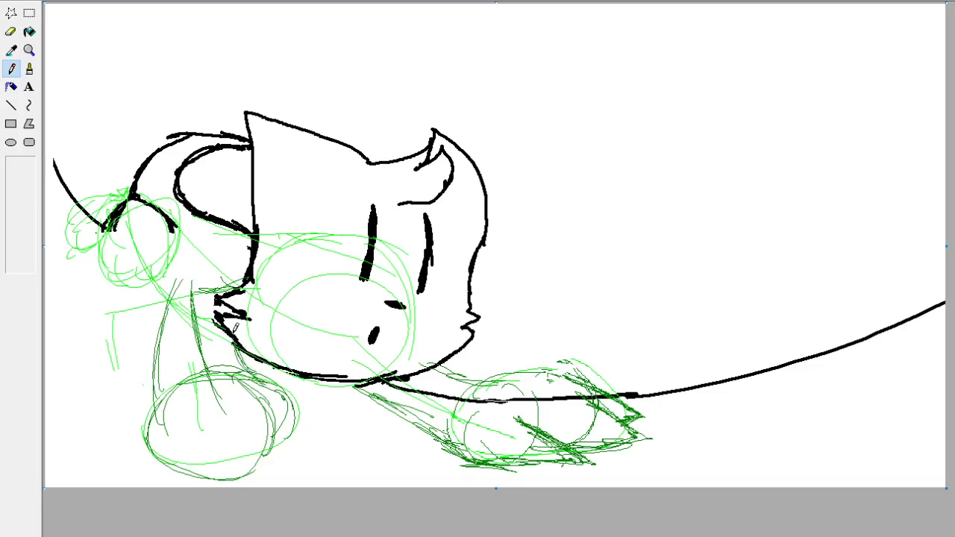
{"action": "mouse_move", "coordinate": [163, 348]}
{"action": "left_mouse_down"}
{"action": "mouse_move", "coordinate": [156, 311]}
{"action": "mouse_move", "coordinate": [174, 282]}
{"action": "mouse_move", "coordinate": [254, 261]}
{"action": "left_mouse_up"}
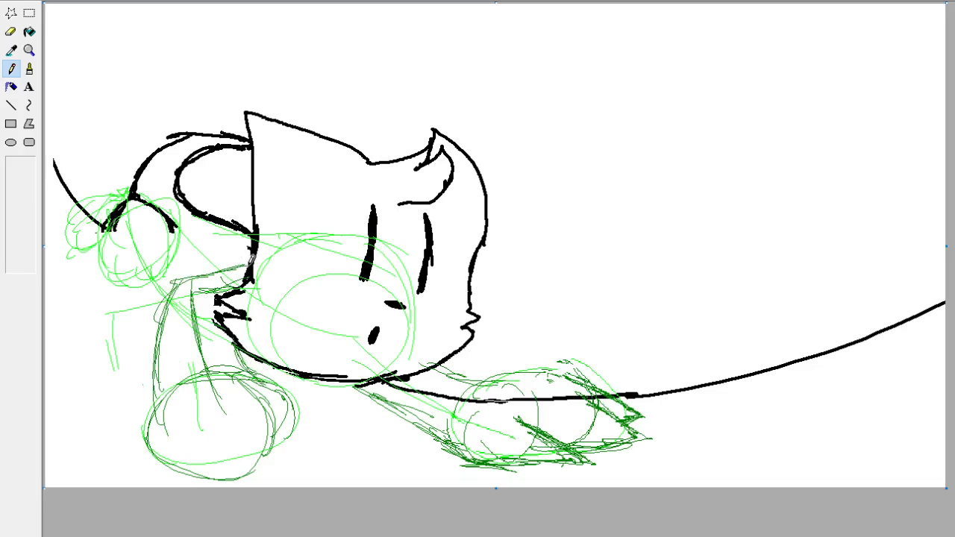
Reinforce the left front leg's outer and upper edges in dark green, and sketch long pointed toes on its paw down to the canvas edge.
{"action": "mouse_move", "coordinate": [160, 416]}
{"action": "left_mouse_down"}
{"action": "mouse_move", "coordinate": [162, 320]}
{"action": "mouse_move", "coordinate": [157, 366]}
{"action": "mouse_move", "coordinate": [179, 274]}
{"action": "mouse_move", "coordinate": [237, 270]}
{"action": "left_mouse_up"}
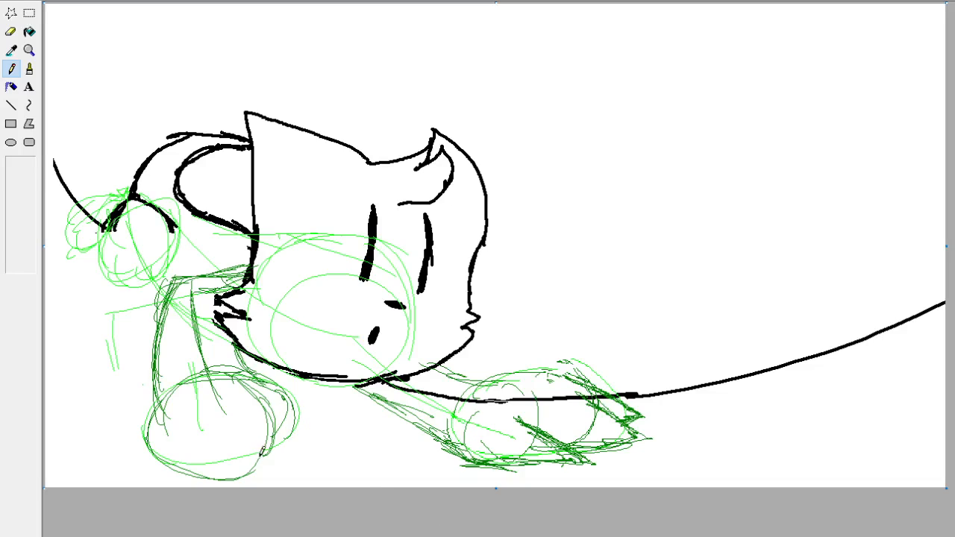
{"action": "mouse_move", "coordinate": [260, 399]}
{"action": "left_mouse_down"}
{"action": "mouse_move", "coordinate": [270, 482]}
{"action": "mouse_move", "coordinate": [237, 458]}
{"action": "mouse_move", "coordinate": [234, 441]}
{"action": "mouse_move", "coordinate": [257, 487]}
{"action": "mouse_move", "coordinate": [269, 462]}
{"action": "mouse_move", "coordinate": [269, 474]}
{"action": "mouse_move", "coordinate": [269, 432]}
{"action": "left_mouse_up"}
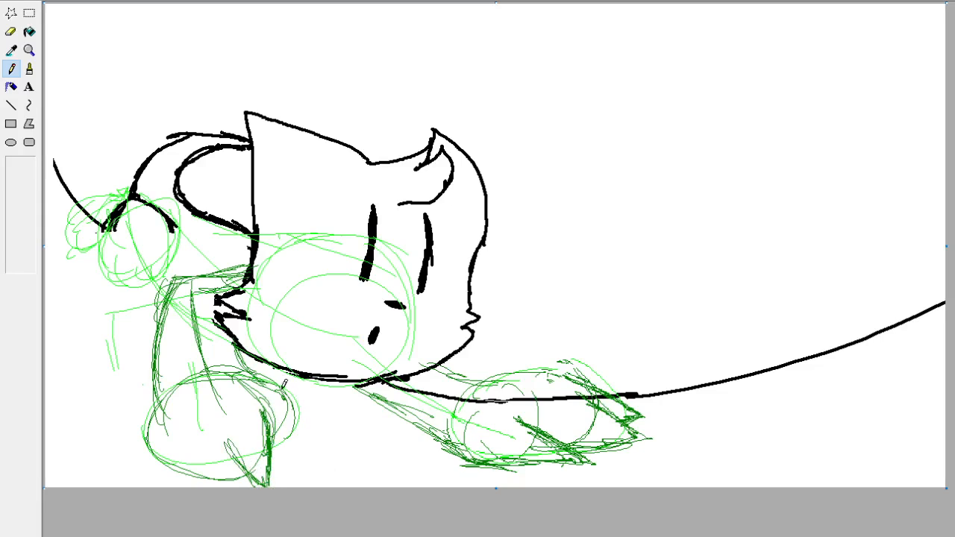
{"action": "mouse_move", "coordinate": [285, 387]}
{"action": "left_mouse_down"}
{"action": "mouse_move", "coordinate": [294, 453]}
{"action": "mouse_move", "coordinate": [294, 445]}
{"action": "mouse_move", "coordinate": [319, 468]}
{"action": "mouse_move", "coordinate": [298, 427]}
{"action": "mouse_move", "coordinate": [279, 438]}
{"action": "mouse_move", "coordinate": [291, 453]}
{"action": "mouse_move", "coordinate": [273, 382]}
{"action": "left_mouse_up"}
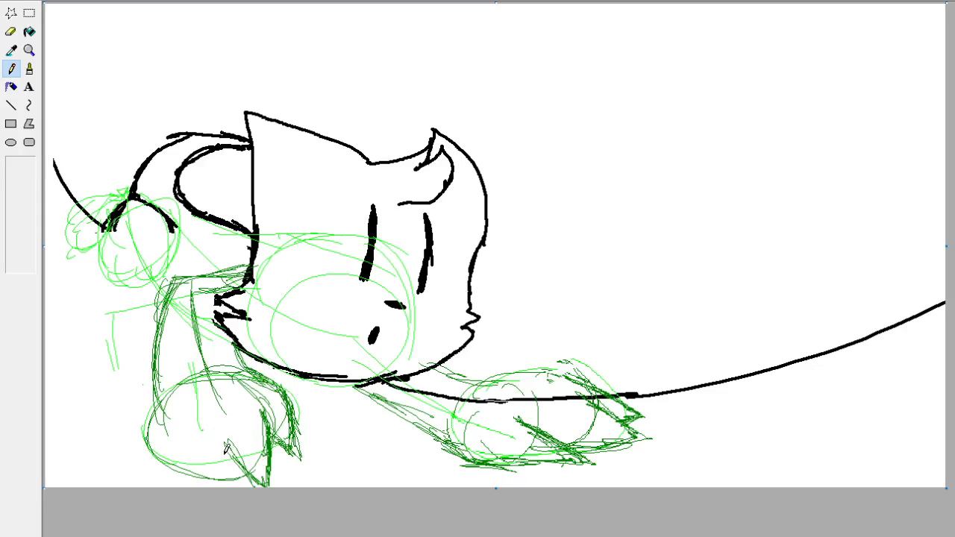
{"action": "mouse_move", "coordinate": [190, 440]}
{"action": "left_mouse_down"}
{"action": "mouse_move", "coordinate": [186, 476]}
{"action": "mouse_move", "coordinate": [196, 487]}
{"action": "left_mouse_up"}
{"action": "left_click_drag", "start_coordinate": [232, 439], "coordinate": [236, 487]}
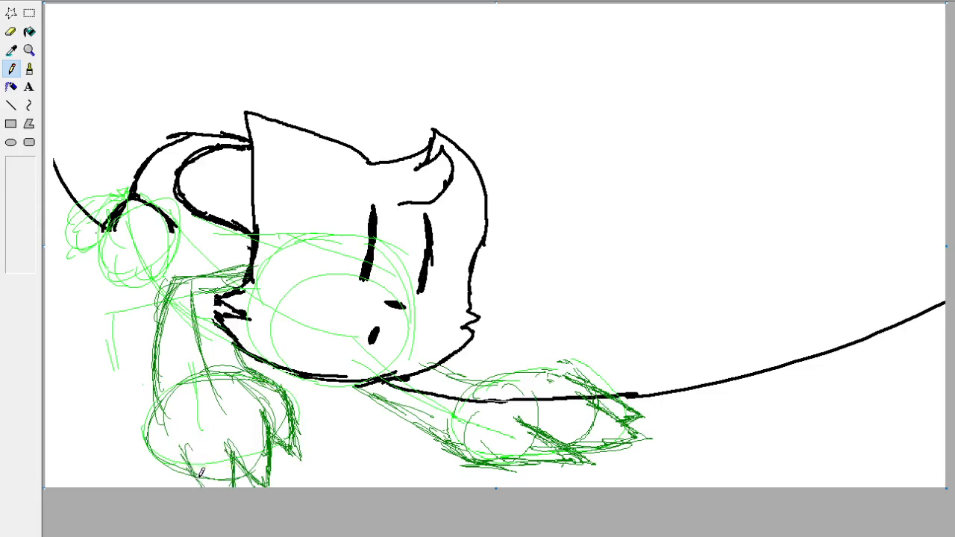
{"action": "left_click_drag", "start_coordinate": [187, 458], "coordinate": [199, 487]}
{"action": "mouse_move", "coordinate": [233, 446]}
{"action": "left_mouse_down"}
{"action": "mouse_move", "coordinate": [224, 415]}
{"action": "mouse_move", "coordinate": [231, 447]}
{"action": "mouse_move", "coordinate": [184, 413]}
{"action": "left_mouse_up"}
{"action": "left_click_drag", "start_coordinate": [270, 454], "coordinate": [262, 407]}
{"action": "mouse_move", "coordinate": [160, 407]}
{"action": "left_mouse_down"}
{"action": "mouse_move", "coordinate": [157, 487]}
{"action": "mouse_move", "coordinate": [169, 487]}
{"action": "left_mouse_up"}
{"action": "left_click_drag", "start_coordinate": [184, 454], "coordinate": [190, 487]}
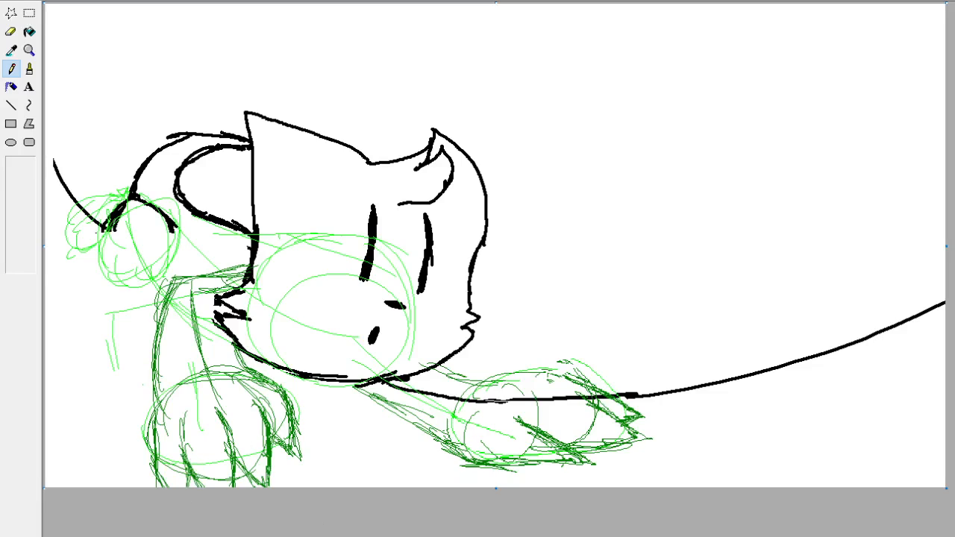
Strengthen the right paw's upper outline and upper toe with denser dark green Pencil strokes.
{"action": "mouse_move", "coordinate": [564, 369]}
{"action": "left_mouse_down"}
{"action": "mouse_move", "coordinate": [529, 379]}
{"action": "mouse_move", "coordinate": [539, 383]}
{"action": "mouse_move", "coordinate": [515, 382]}
{"action": "left_mouse_up"}
{"action": "left_click_drag", "start_coordinate": [552, 370], "coordinate": [495, 369]}
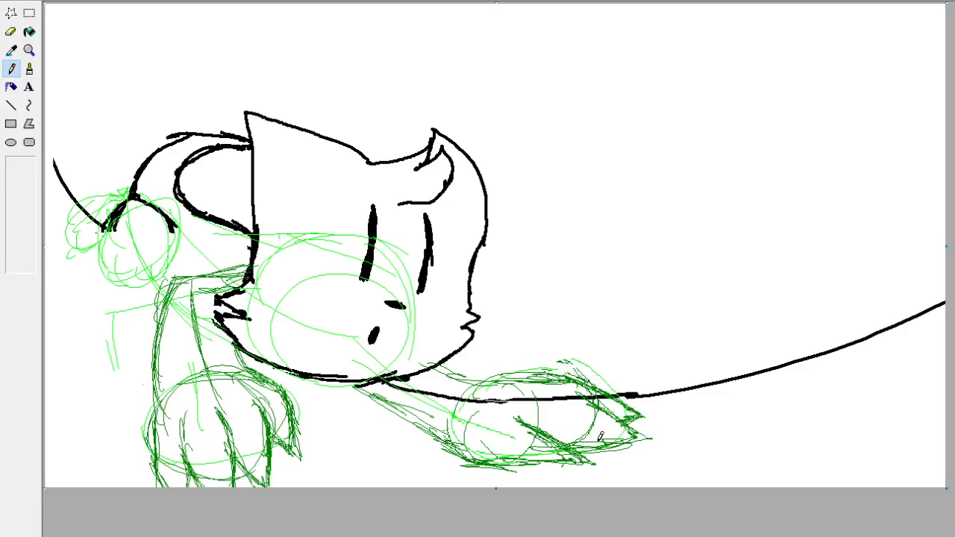
{"action": "mouse_move", "coordinate": [525, 375]}
{"action": "left_mouse_down"}
{"action": "mouse_move", "coordinate": [492, 385]}
{"action": "mouse_move", "coordinate": [606, 379]}
{"action": "mouse_move", "coordinate": [624, 412]}
{"action": "left_mouse_up"}
{"action": "left_click_drag", "start_coordinate": [573, 379], "coordinate": [596, 400]}
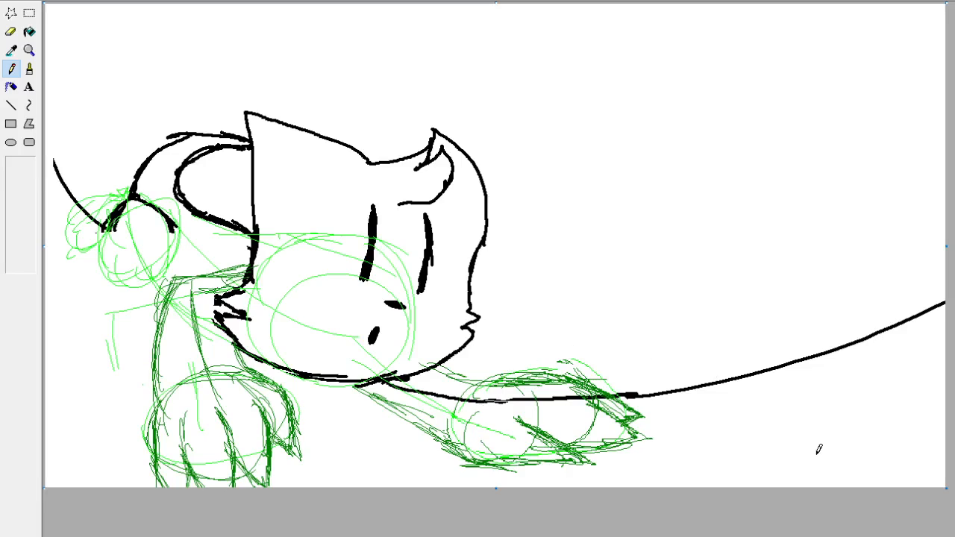
Sample the sketch's dark green and recolor the long black curve beside and below the head with the Eraser.
{"action": "left_click", "coordinate": [11, 50]}
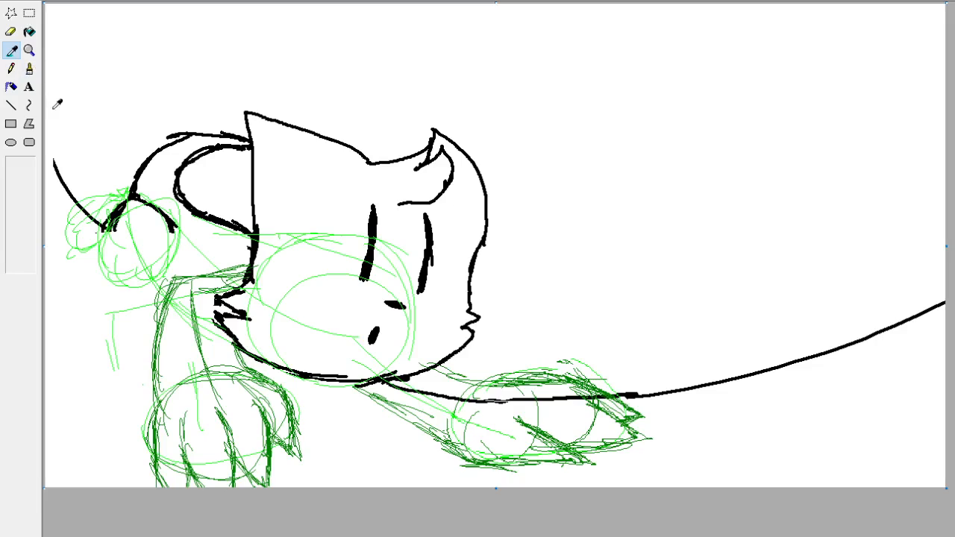
{"action": "left_click", "coordinate": [70, 191]}
{"action": "left_click", "coordinate": [11, 50]}
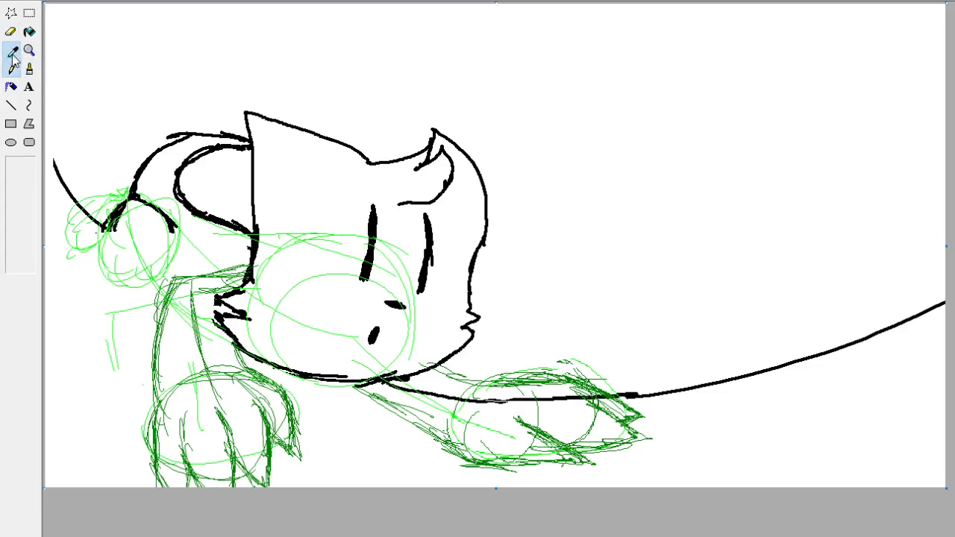
{"action": "left_click", "coordinate": [199, 331]}
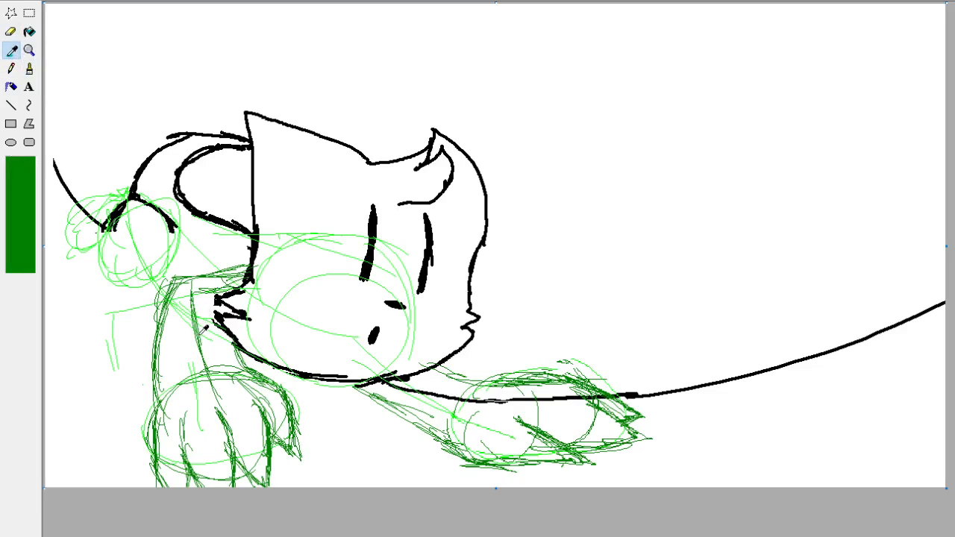
{"action": "left_click", "coordinate": [201, 330]}
{"action": "left_click", "coordinate": [12, 31]}
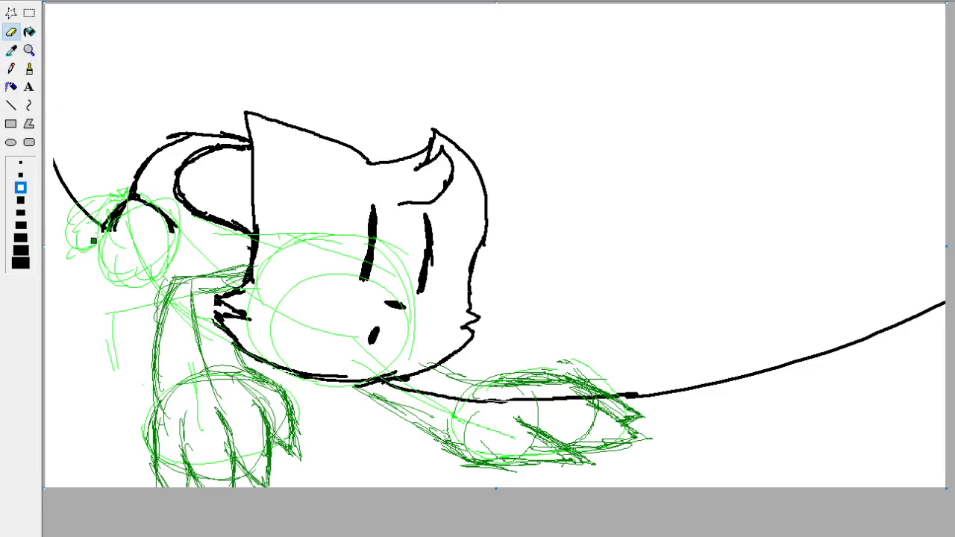
{"action": "left_click_drag", "start_coordinate": [75, 176], "coordinate": [59, 176]}
{"action": "mouse_move", "coordinate": [392, 390]}
{"action": "left_mouse_down"}
{"action": "mouse_move", "coordinate": [531, 410]}
{"action": "mouse_move", "coordinate": [568, 401]}
{"action": "mouse_move", "coordinate": [490, 401]}
{"action": "mouse_move", "coordinate": [808, 360]}
{"action": "mouse_move", "coordinate": [913, 305]}
{"action": "mouse_move", "coordinate": [889, 332]}
{"action": "left_mouse_up"}
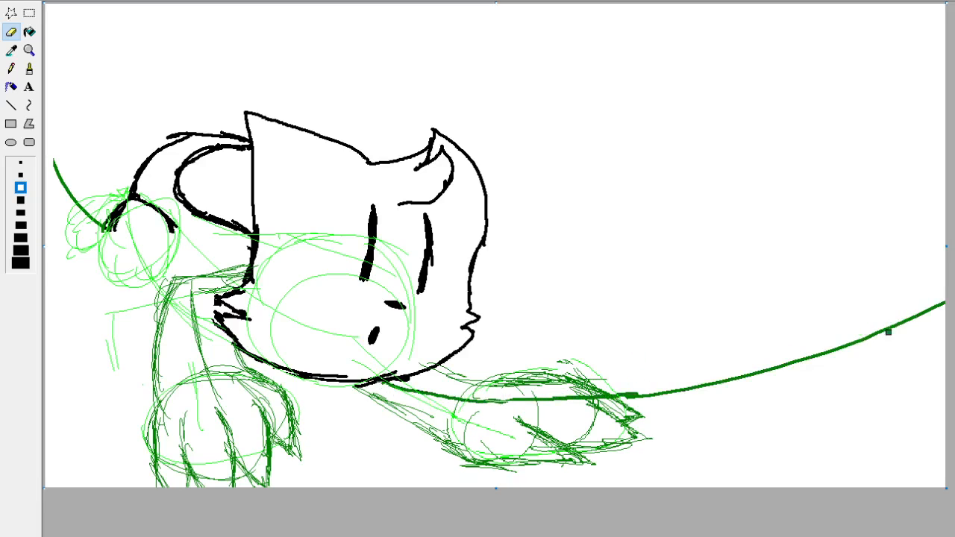
Ink the left front leg and its pointed toes in black with the Brush, redoing the short stroke at the paw's outer edge.
{"action": "left_click", "coordinate": [30, 68]}
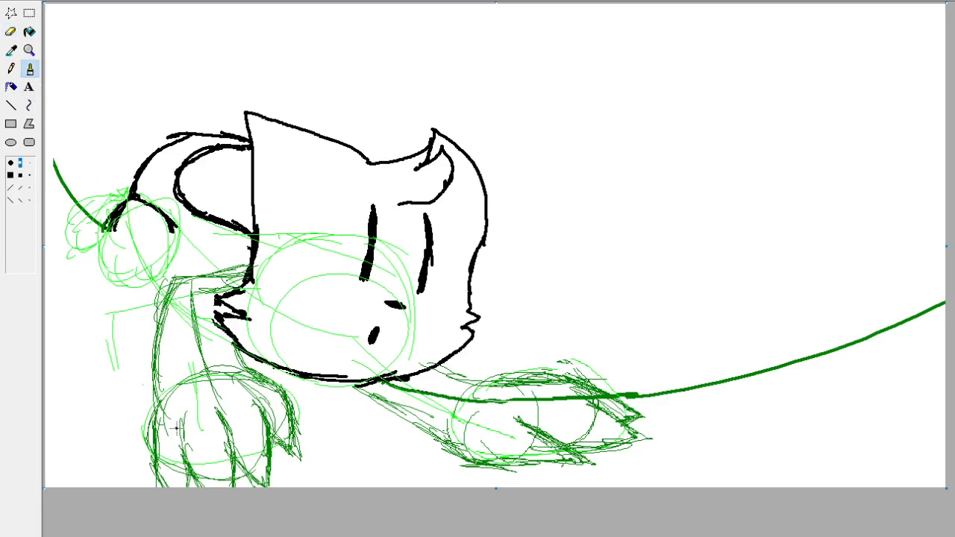
{"action": "mouse_move", "coordinate": [254, 263]}
{"action": "left_mouse_down"}
{"action": "mouse_move", "coordinate": [166, 274]}
{"action": "mouse_move", "coordinate": [160, 327]}
{"action": "mouse_move", "coordinate": [169, 270]}
{"action": "left_mouse_up"}
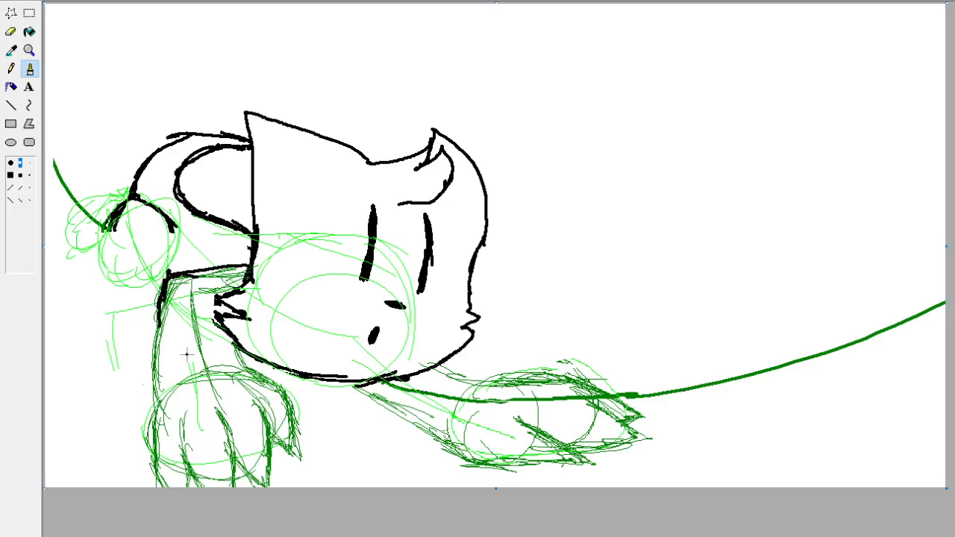
{"action": "left_click_drag", "start_coordinate": [160, 310], "coordinate": [152, 410]}
{"action": "mouse_move", "coordinate": [234, 347]}
{"action": "left_mouse_down"}
{"action": "mouse_move", "coordinate": [245, 371]}
{"action": "mouse_move", "coordinate": [297, 408]}
{"action": "mouse_move", "coordinate": [307, 457]}
{"action": "mouse_move", "coordinate": [284, 448]}
{"action": "mouse_move", "coordinate": [259, 404]}
{"action": "left_mouse_up"}
{"action": "mouse_move", "coordinate": [272, 439]}
{"action": "left_mouse_down"}
{"action": "mouse_move", "coordinate": [269, 485]}
{"action": "mouse_move", "coordinate": [234, 485]}
{"action": "mouse_move", "coordinate": [232, 424]}
{"action": "mouse_move", "coordinate": [219, 403]}
{"action": "left_mouse_up"}
{"action": "mouse_move", "coordinate": [191, 466]}
{"action": "left_mouse_down"}
{"action": "mouse_move", "coordinate": [197, 418]}
{"action": "mouse_move", "coordinate": [188, 488]}
{"action": "left_mouse_up"}
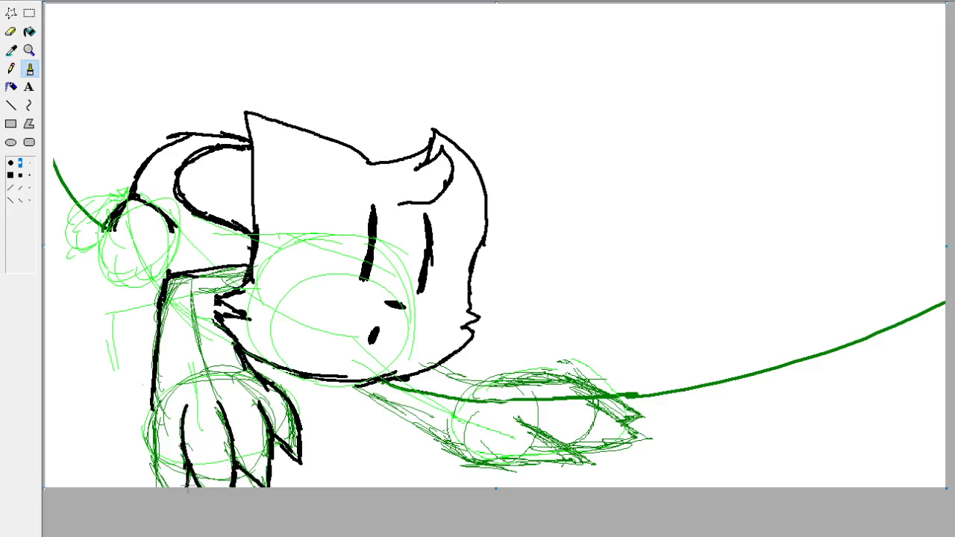
{"action": "left_click_drag", "start_coordinate": [154, 403], "coordinate": [155, 487]}
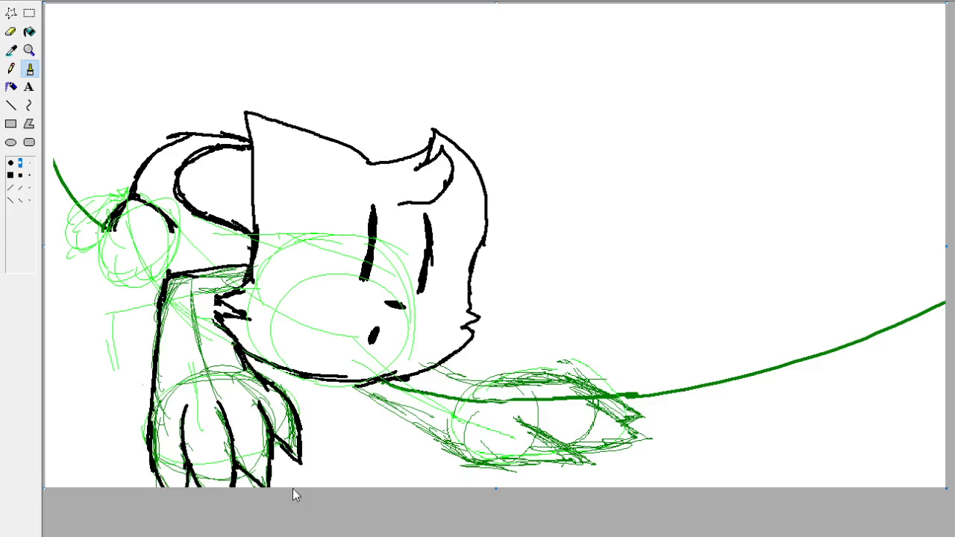
{"action": "left_click_drag", "start_coordinate": [160, 424], "coordinate": [165, 378]}
{"action": "key", "text": "ctrl+z"}
{"action": "left_click_drag", "start_coordinate": [152, 426], "coordinate": [163, 388]}
Ink the right front leg and its pointed toes in black over the green sketch, redrawing the lower toe line.
{"action": "mouse_move", "coordinate": [352, 387]}
{"action": "left_mouse_down"}
{"action": "mouse_move", "coordinate": [430, 420]}
{"action": "mouse_move", "coordinate": [459, 451]}
{"action": "mouse_move", "coordinate": [583, 459]}
{"action": "mouse_move", "coordinate": [593, 469]}
{"action": "mouse_move", "coordinate": [516, 421]}
{"action": "mouse_move", "coordinate": [576, 460]}
{"action": "left_mouse_up"}
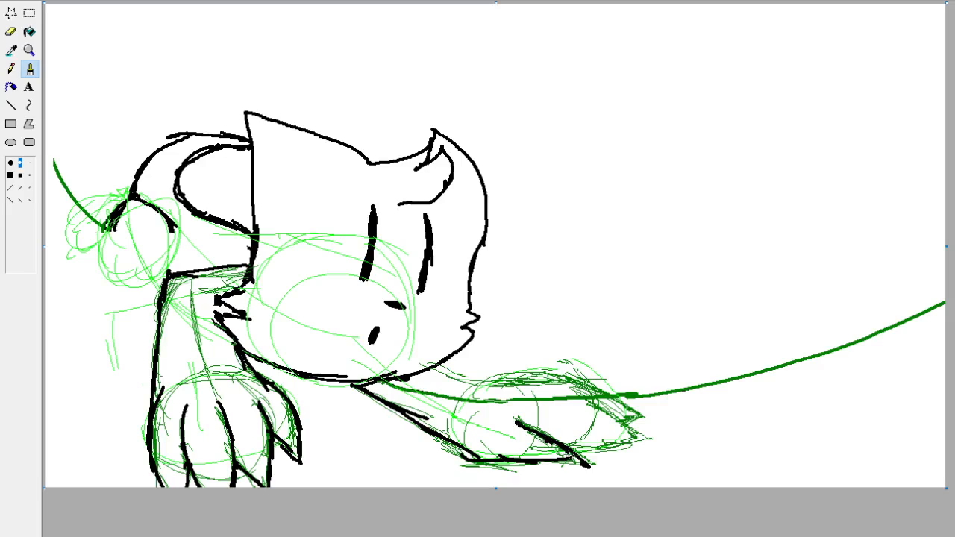
{"action": "key", "text": "ctrl+z"}
{"action": "key", "text": "ctrl+z"}
{"action": "left_click_drag", "start_coordinate": [595, 469], "coordinate": [524, 415]}
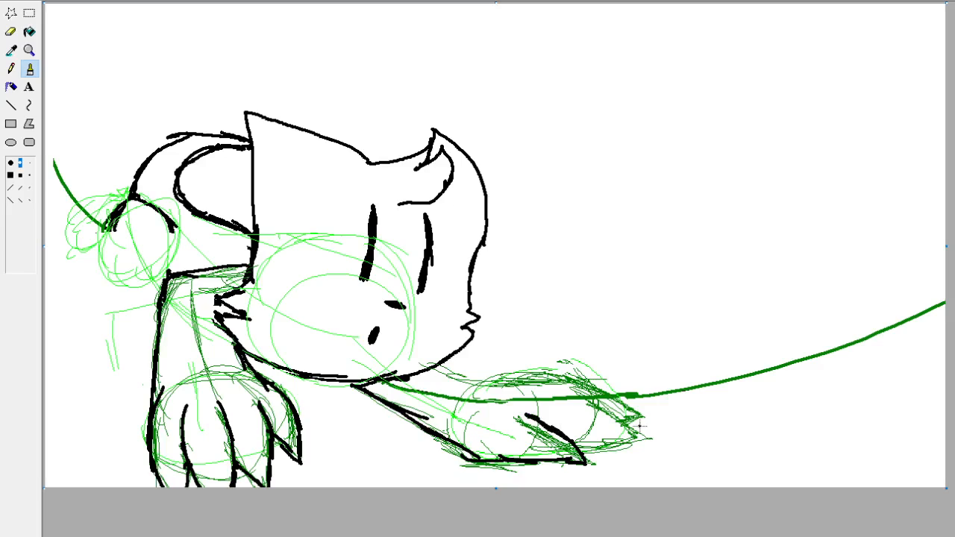
{"action": "mouse_move", "coordinate": [565, 450]}
{"action": "left_mouse_down"}
{"action": "mouse_move", "coordinate": [643, 444]}
{"action": "mouse_move", "coordinate": [559, 389]}
{"action": "mouse_move", "coordinate": [641, 417]}
{"action": "mouse_move", "coordinate": [622, 421]}
{"action": "left_mouse_up"}
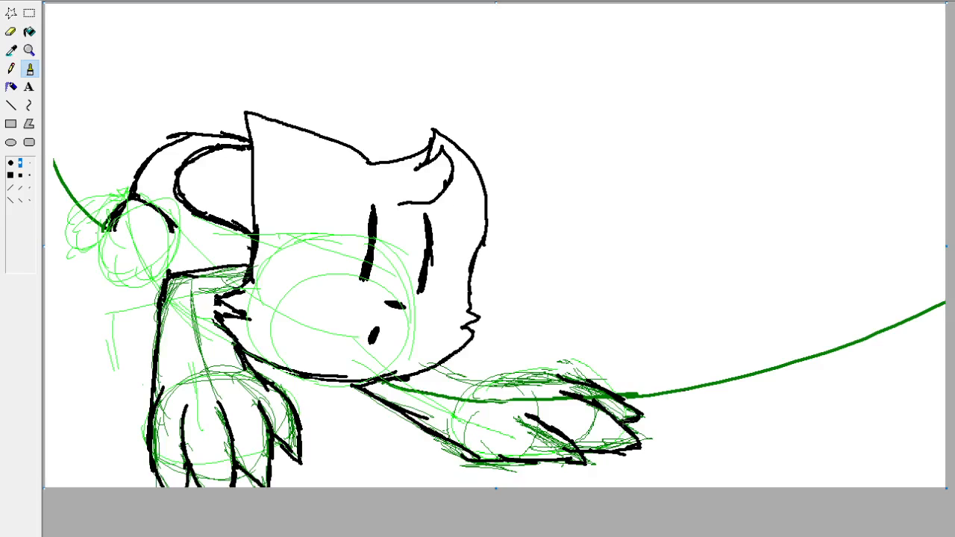
{"action": "mouse_move", "coordinate": [572, 378]}
{"action": "left_mouse_down"}
{"action": "mouse_move", "coordinate": [480, 387]}
{"action": "mouse_move", "coordinate": [438, 366]}
{"action": "left_mouse_up"}
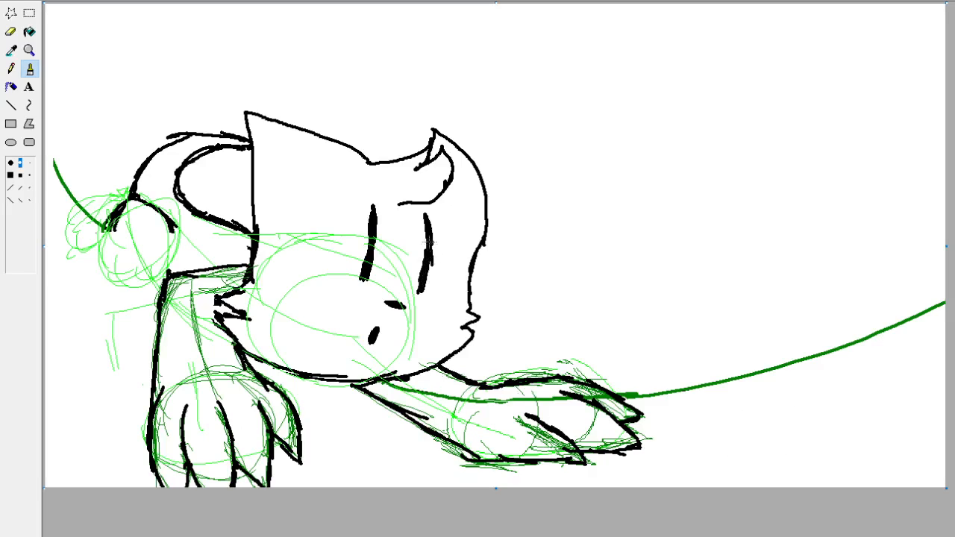
Sketch a dark green circle with the Pencil inside the light green oval below the left ear.
{"action": "left_click", "coordinate": [11, 68]}
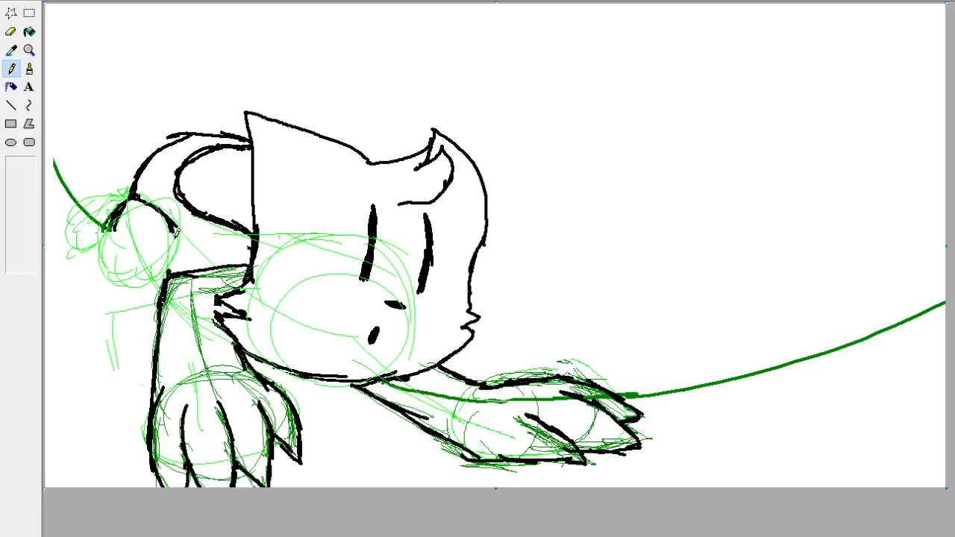
{"action": "mouse_move", "coordinate": [175, 237]}
{"action": "left_mouse_down"}
{"action": "mouse_move", "coordinate": [153, 274]}
{"action": "mouse_move", "coordinate": [176, 252]}
{"action": "mouse_move", "coordinate": [159, 268]}
{"action": "mouse_move", "coordinate": [135, 270]}
{"action": "mouse_move", "coordinate": [170, 241]}
{"action": "left_mouse_up"}
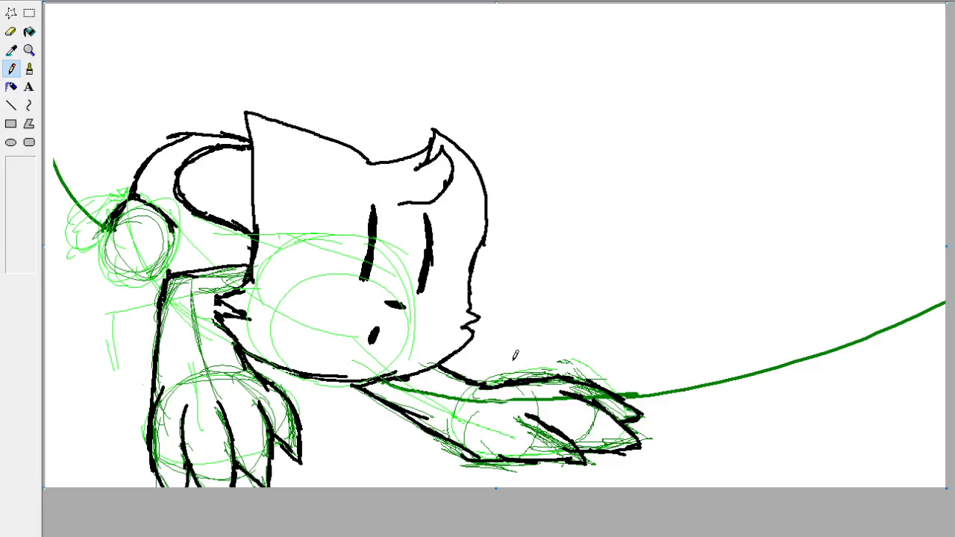
{"action": "mouse_move", "coordinate": [582, 239]}
{"action": "left_mouse_down"}
{"action": "mouse_move", "coordinate": [642, 131]}
{"action": "mouse_move", "coordinate": [640, 211]}
{"action": "mouse_move", "coordinate": [645, 203]}
{"action": "mouse_move", "coordinate": [655, 232]}
{"action": "mouse_move", "coordinate": [669, 205]}
{"action": "mouse_move", "coordinate": [688, 256]}
{"action": "mouse_move", "coordinate": [582, 252]}
{"action": "left_mouse_up"}
{"action": "key", "text": "ctrl+z"}
{"action": "key", "text": "ctrl+z"}
{"action": "key", "text": "ctrl+z"}
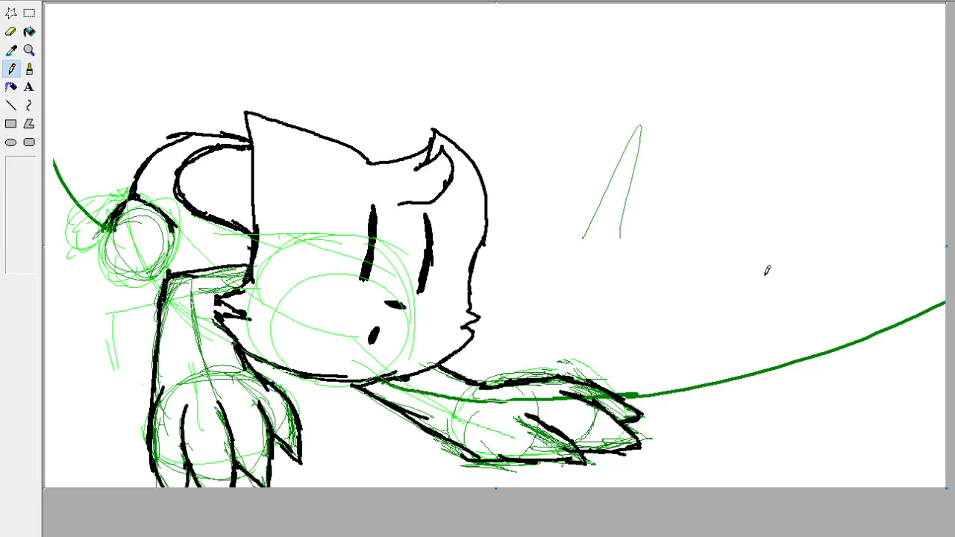
{"action": "key", "text": "ctrl+z"}
Sketch a large trial paw with rounded toes and pads in the empty area beside the head, and undo the toes and pads.
{"action": "mouse_move", "coordinate": [681, 349]}
{"action": "left_mouse_down"}
{"action": "mouse_move", "coordinate": [635, 201]}
{"action": "mouse_move", "coordinate": [793, 255]}
{"action": "left_mouse_up"}
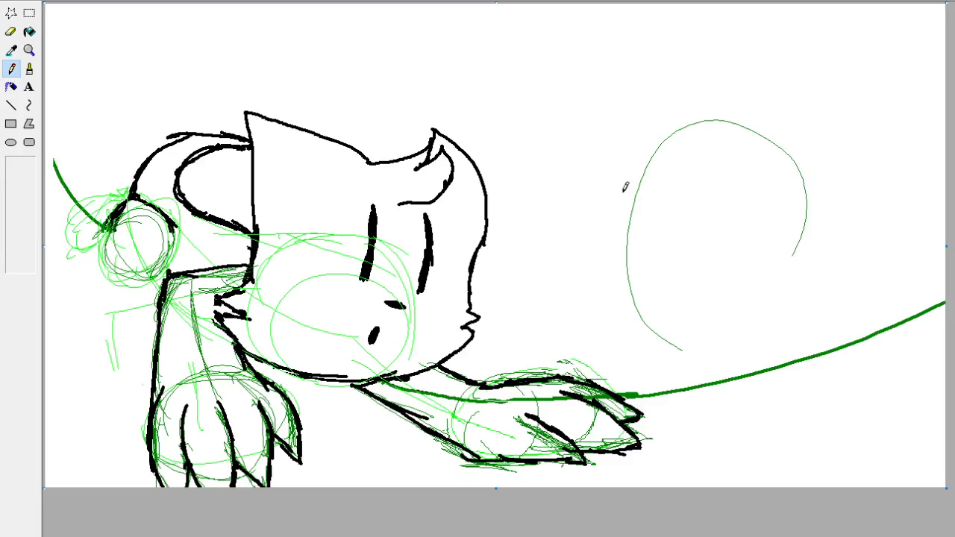
{"action": "mouse_move", "coordinate": [626, 188]}
{"action": "left_mouse_down"}
{"action": "mouse_move", "coordinate": [699, 134]}
{"action": "mouse_move", "coordinate": [721, 186]}
{"action": "left_mouse_up"}
{"action": "left_click_drag", "start_coordinate": [695, 153], "coordinate": [754, 207]}
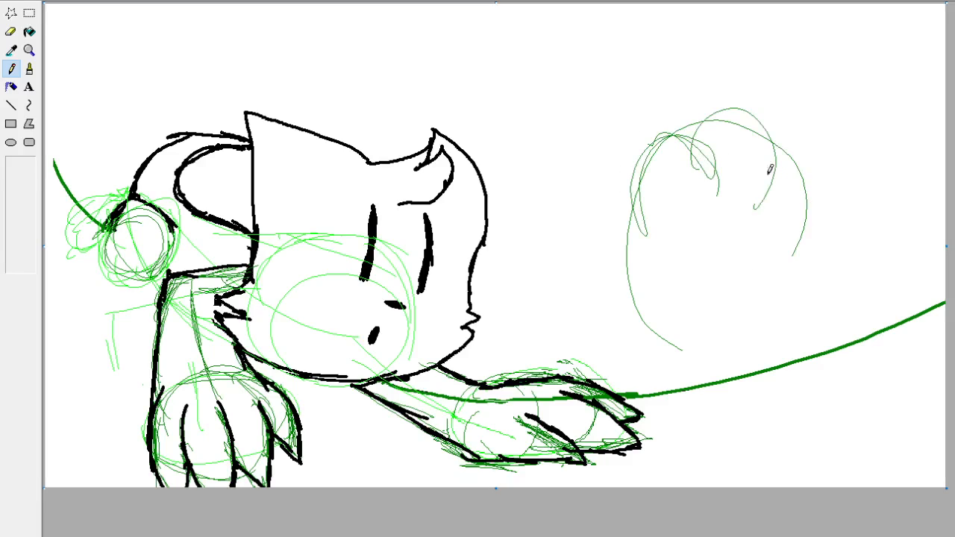
{"action": "left_click_drag", "start_coordinate": [754, 136], "coordinate": [789, 212]}
{"action": "mouse_move", "coordinate": [714, 215]}
{"action": "left_mouse_down"}
{"action": "mouse_move", "coordinate": [760, 163]}
{"action": "mouse_move", "coordinate": [757, 215]}
{"action": "left_mouse_up"}
{"action": "mouse_move", "coordinate": [649, 252]}
{"action": "left_mouse_down"}
{"action": "mouse_move", "coordinate": [673, 196]}
{"action": "mouse_move", "coordinate": [707, 229]}
{"action": "left_mouse_up"}
{"action": "mouse_move", "coordinate": [796, 215]}
{"action": "left_mouse_down"}
{"action": "mouse_move", "coordinate": [774, 199]}
{"action": "mouse_move", "coordinate": [805, 214]}
{"action": "left_mouse_up"}
{"action": "left_click_drag", "start_coordinate": [701, 294], "coordinate": [795, 292]}
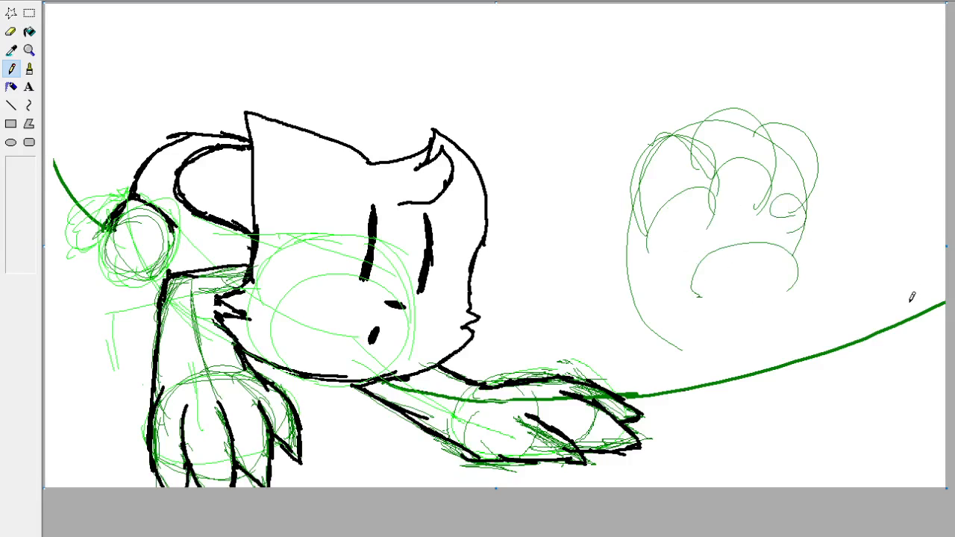
{"action": "key", "text": "ctrl+z"}
{"action": "key", "text": "ctrl+z"}
{"action": "key", "text": "ctrl+z"}
{"action": "key", "text": "ctrl+z"}
{"action": "key", "text": "ctrl+z"}
{"action": "key", "text": "ctrl+z"}
{"action": "key", "text": "ctrl+z"}
{"action": "key", "text": "ctrl+z"}
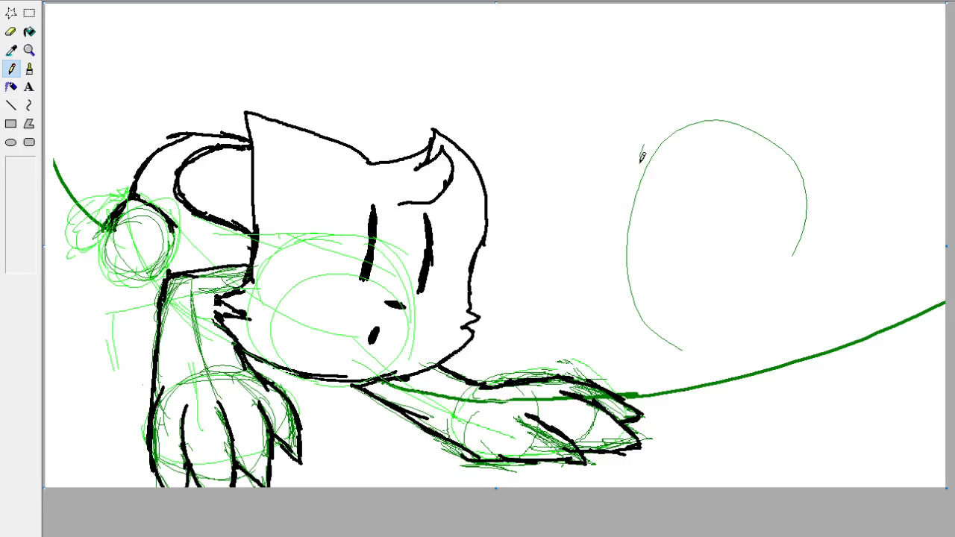
Try pointed toes on the trial paw outline, delete the sketch with a free-form selection and fill the cleared area white.
{"action": "mouse_move", "coordinate": [634, 208]}
{"action": "left_mouse_down"}
{"action": "mouse_move", "coordinate": [679, 102]}
{"action": "mouse_move", "coordinate": [702, 132]}
{"action": "mouse_move", "coordinate": [736, 100]}
{"action": "mouse_move", "coordinate": [769, 138]}
{"action": "mouse_move", "coordinate": [789, 124]}
{"action": "mouse_move", "coordinate": [817, 197]}
{"action": "mouse_move", "coordinate": [809, 239]}
{"action": "left_mouse_up"}
{"action": "left_click", "coordinate": [10, 12]}
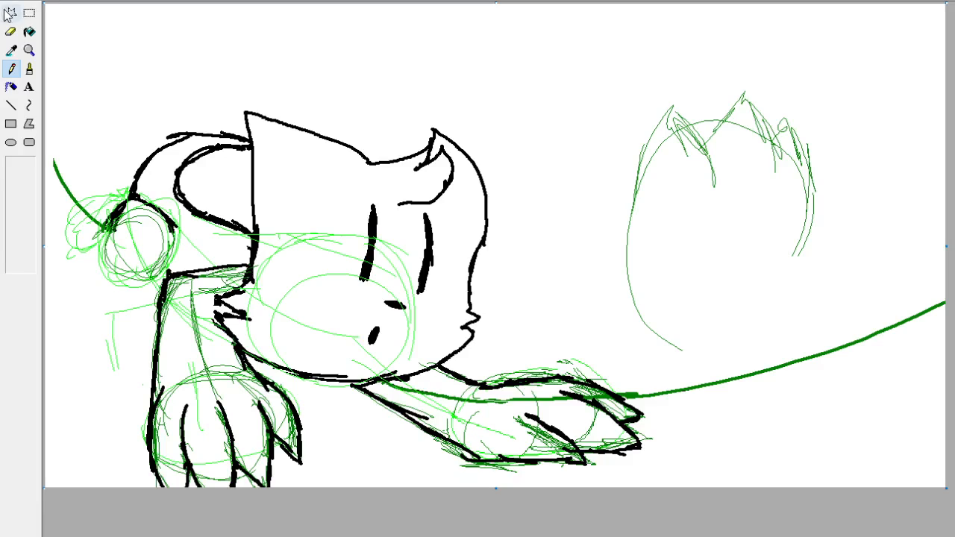
{"action": "mouse_move", "coordinate": [883, 179]}
{"action": "left_mouse_down"}
{"action": "mouse_move", "coordinate": [721, 352]}
{"action": "mouse_move", "coordinate": [729, 45]}
{"action": "mouse_move", "coordinate": [900, 154]}
{"action": "left_mouse_up"}
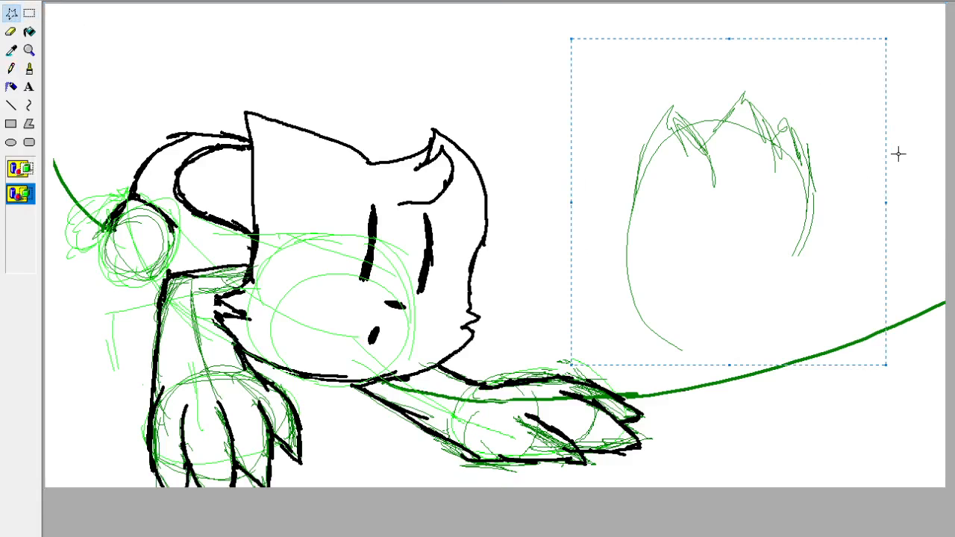
{"action": "key", "text": "Delete"}
{"action": "left_click", "coordinate": [30, 33]}
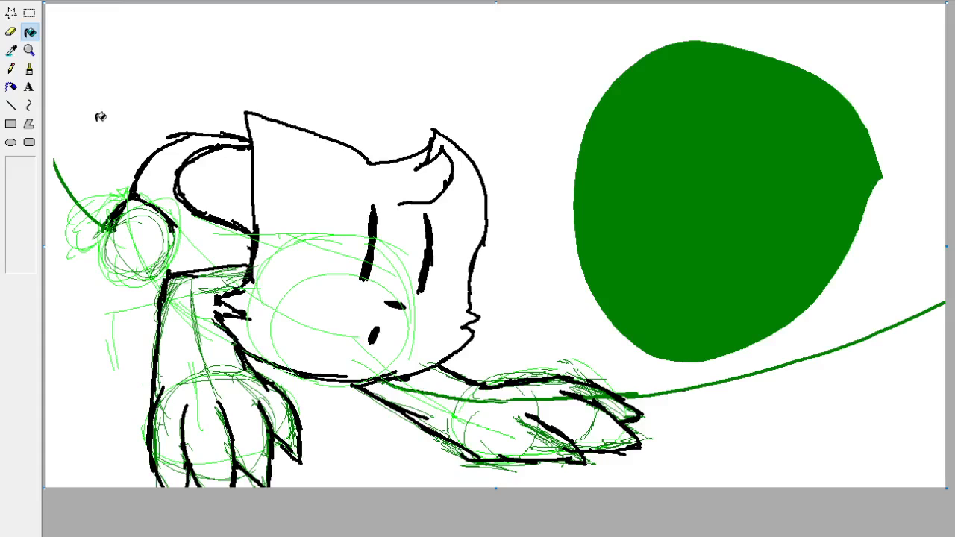
{"action": "left_click", "coordinate": [11, 50]}
{"action": "left_click", "coordinate": [80, 65]}
{"action": "left_click", "coordinate": [714, 191]}
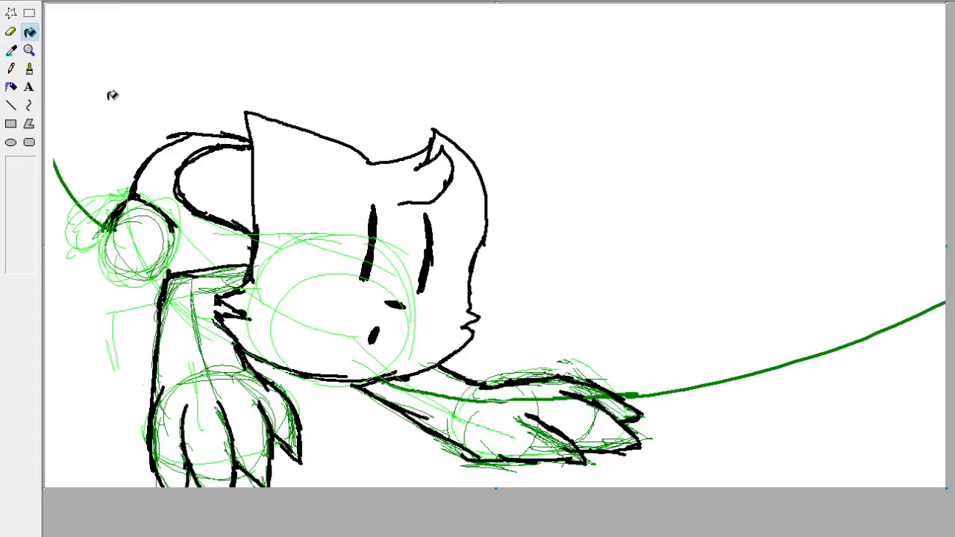
Sketch dense slanted dark green Pencil strokes over the small light green shape at the far left, beside the circle.
{"action": "left_click", "coordinate": [29, 68]}
{"action": "left_click", "coordinate": [12, 68]}
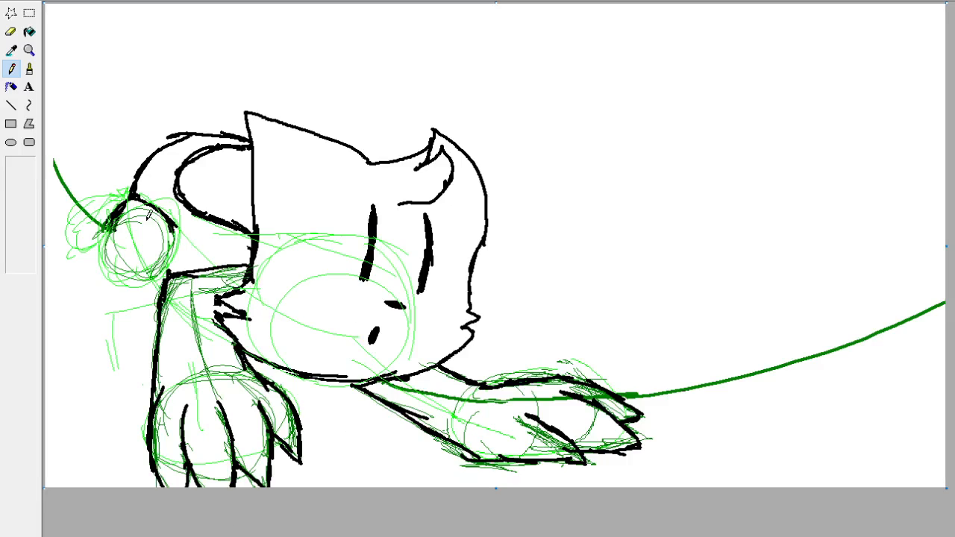
{"action": "mouse_move", "coordinate": [125, 185]}
{"action": "left_mouse_down"}
{"action": "mouse_move", "coordinate": [105, 216]}
{"action": "mouse_move", "coordinate": [71, 238]}
{"action": "mouse_move", "coordinate": [104, 243]}
{"action": "mouse_move", "coordinate": [108, 193]}
{"action": "mouse_move", "coordinate": [127, 178]}
{"action": "left_mouse_up"}
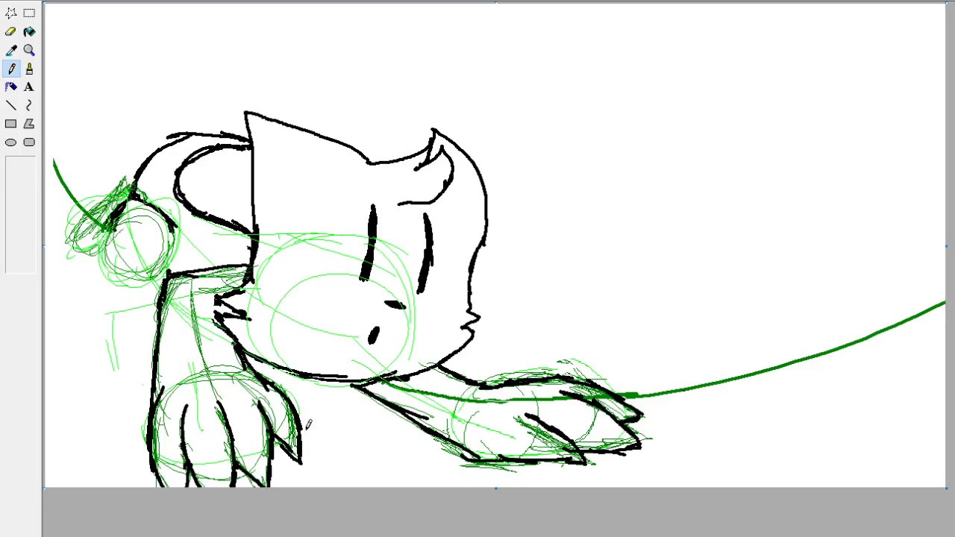
Ink the small slanted shape at the drawing's far left and the rounded outline beside it in black with the Brush.
{"action": "left_click", "coordinate": [29, 69]}
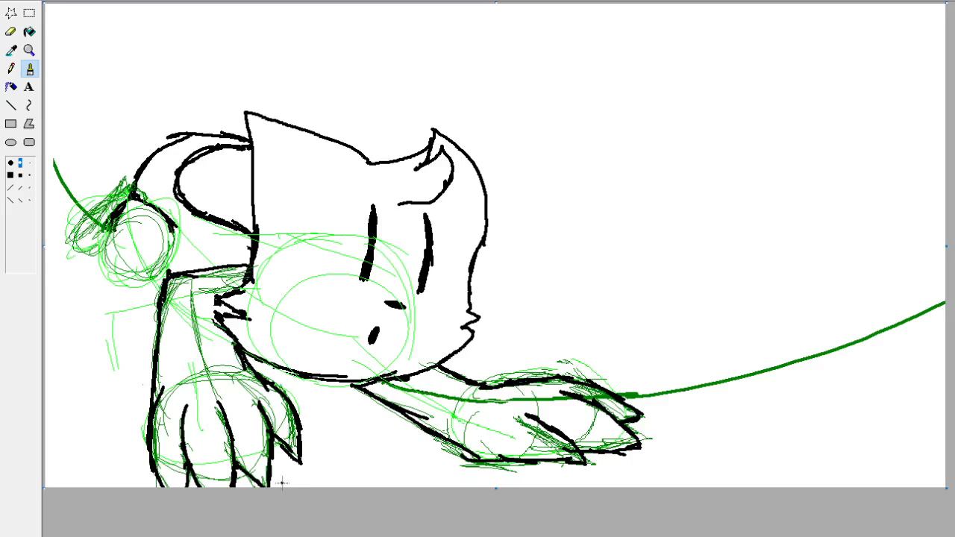
{"action": "left_click_drag", "start_coordinate": [133, 182], "coordinate": [75, 226]}
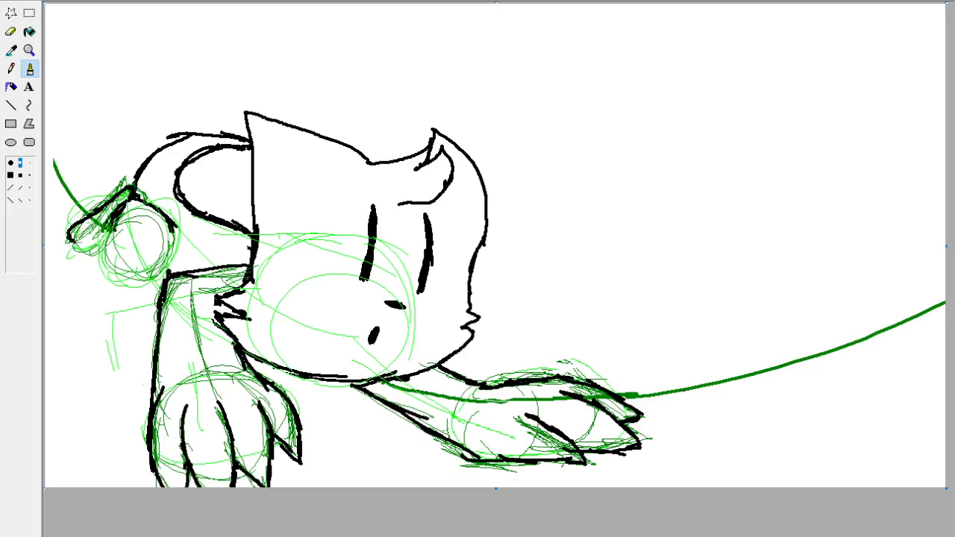
{"action": "mouse_move", "coordinate": [94, 237]}
{"action": "left_mouse_down"}
{"action": "mouse_move", "coordinate": [76, 243]}
{"action": "mouse_move", "coordinate": [94, 250]}
{"action": "mouse_move", "coordinate": [103, 235]}
{"action": "mouse_move", "coordinate": [127, 279]}
{"action": "mouse_move", "coordinate": [157, 283]}
{"action": "mouse_move", "coordinate": [166, 273]}
{"action": "left_mouse_up"}
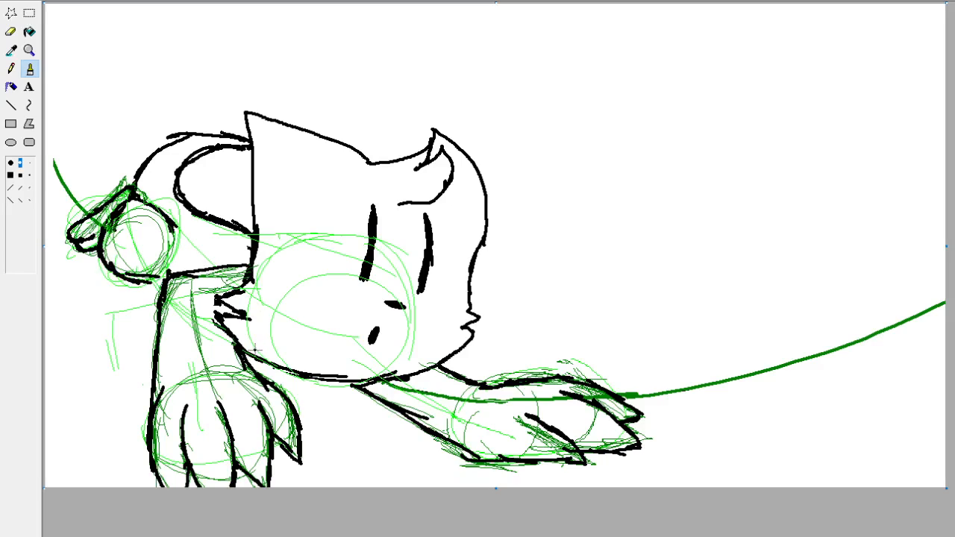
{"action": "key", "text": "ctrl+z"}
{"action": "key", "text": "ctrl+z"}
{"action": "key", "text": "ctrl+z"}
{"action": "key", "text": "ctrl+z"}
{"action": "key", "text": "ctrl+z"}
{"action": "key", "text": "ctrl+z"}
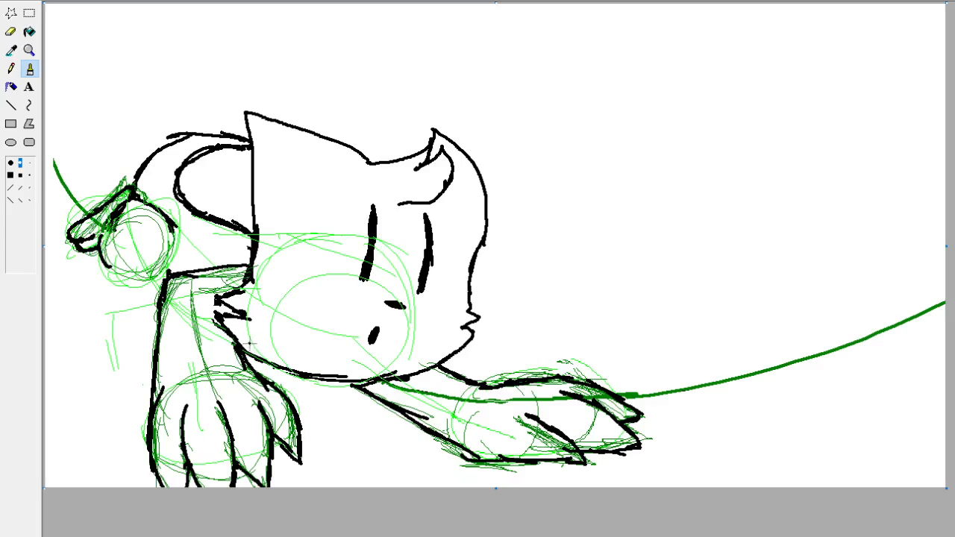
{"action": "mouse_move", "coordinate": [112, 218]}
{"action": "left_mouse_down"}
{"action": "mouse_move", "coordinate": [106, 237]}
{"action": "mouse_move", "coordinate": [121, 251]}
{"action": "mouse_move", "coordinate": [181, 269]}
{"action": "left_mouse_up"}
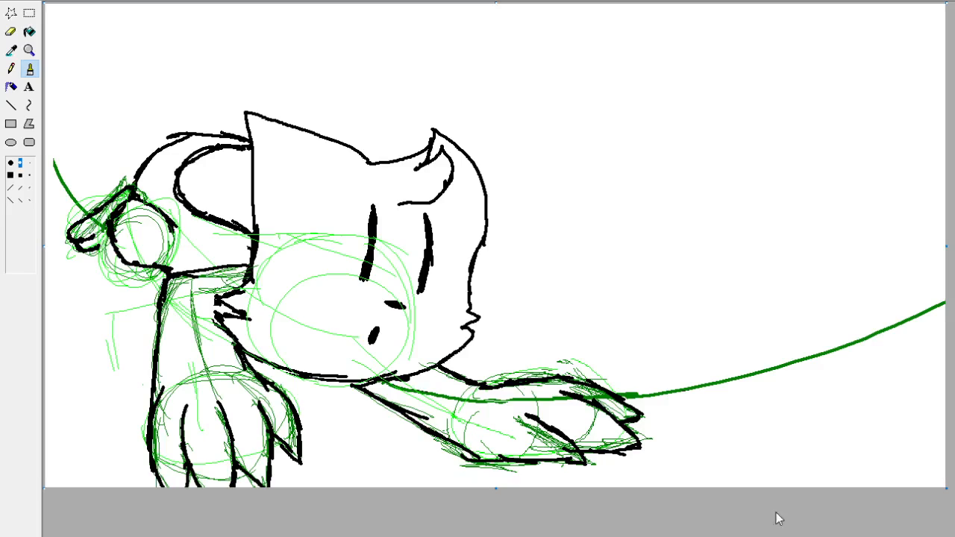
Close the lower edge of the small slanted shape and thicken its upper edge with a second black stroke.
{"action": "left_click_drag", "start_coordinate": [93, 248], "coordinate": [115, 227]}
{"action": "mouse_move", "coordinate": [90, 218]}
{"action": "left_mouse_down"}
{"action": "mouse_move", "coordinate": [64, 237]}
{"action": "mouse_move", "coordinate": [87, 222]}
{"action": "left_mouse_up"}
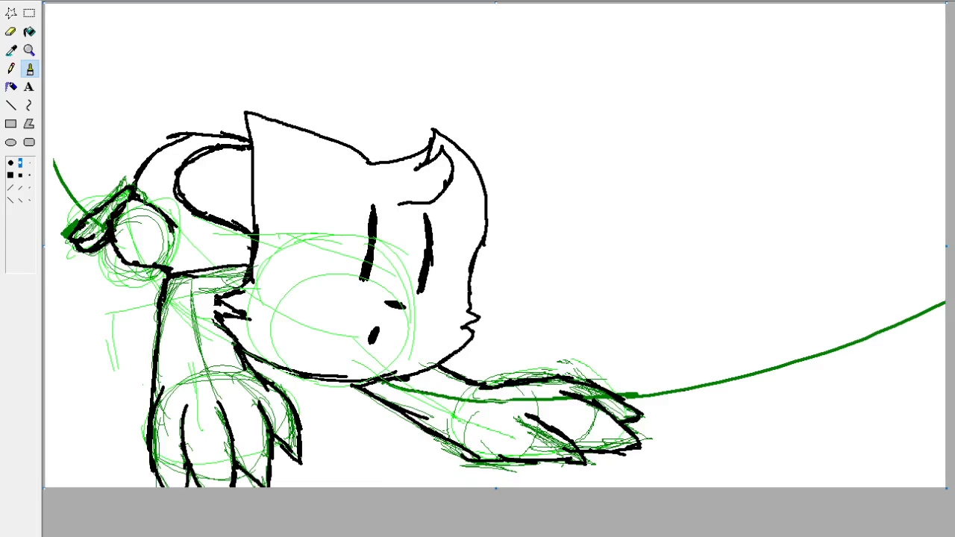
{"action": "left_click", "coordinate": [29, 87]}
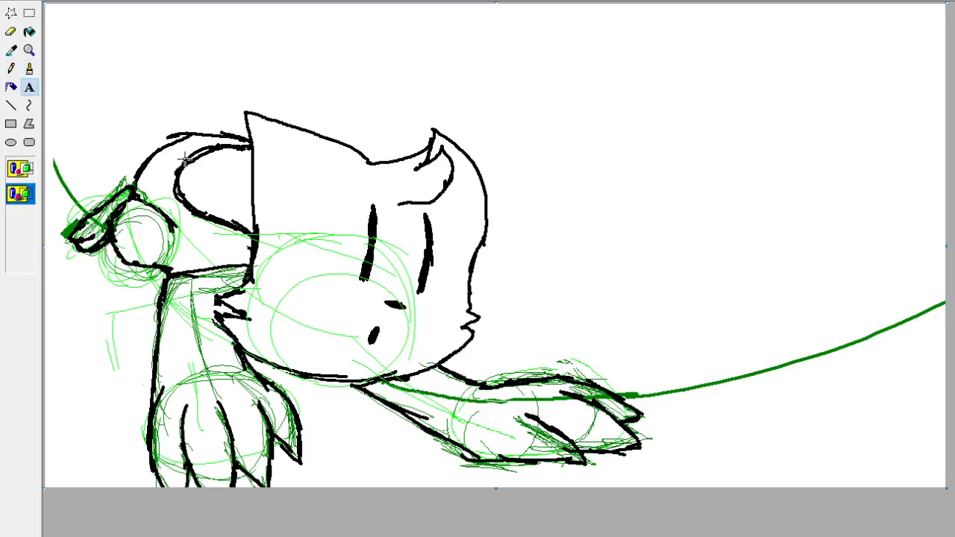
{"action": "left_click", "coordinate": [29, 69]}
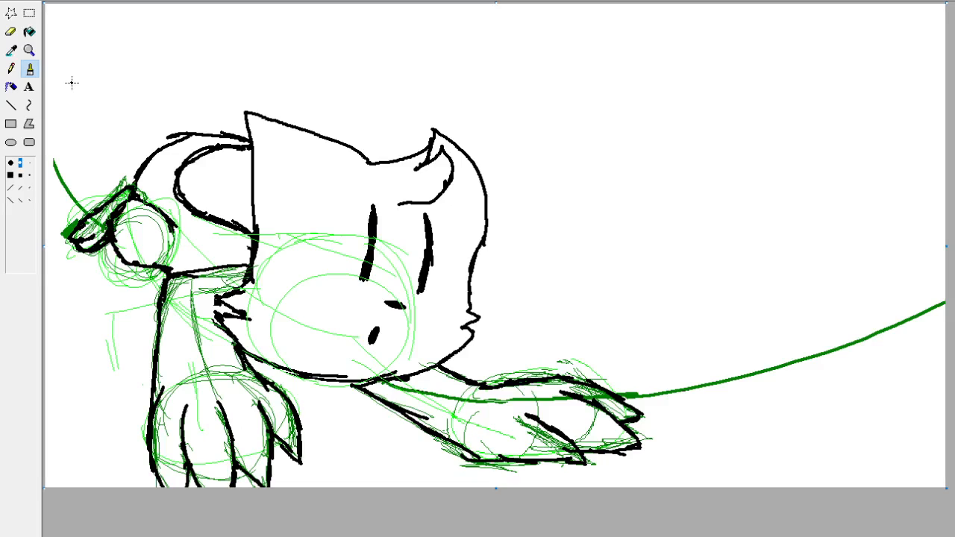
{"action": "left_click_drag", "start_coordinate": [83, 224], "coordinate": [117, 205]}
{"action": "key", "text": "ctrl+z"}
{"action": "left_click_drag", "start_coordinate": [74, 228], "coordinate": [129, 189]}
{"action": "mouse_move", "coordinate": [633, 278]}
{"action": "left_mouse_down"}
{"action": "mouse_move", "coordinate": [759, 93]}
{"action": "mouse_move", "coordinate": [840, 175]}
{"action": "left_mouse_up"}
{"action": "key", "text": "ctrl+z"}
{"action": "mouse_move", "coordinate": [687, 322]}
{"action": "left_mouse_down"}
{"action": "mouse_move", "coordinate": [704, 73]}
{"action": "mouse_move", "coordinate": [803, 214]}
{"action": "left_mouse_up"}
{"action": "key", "text": "ctrl+z"}
{"action": "left_click_drag", "start_coordinate": [654, 327], "coordinate": [738, 95]}
{"action": "left_click_drag", "start_coordinate": [631, 254], "coordinate": [645, 239]}
{"action": "left_click_drag", "start_coordinate": [647, 185], "coordinate": [673, 150]}
{"action": "left_click_drag", "start_coordinate": [680, 165], "coordinate": [703, 141]}
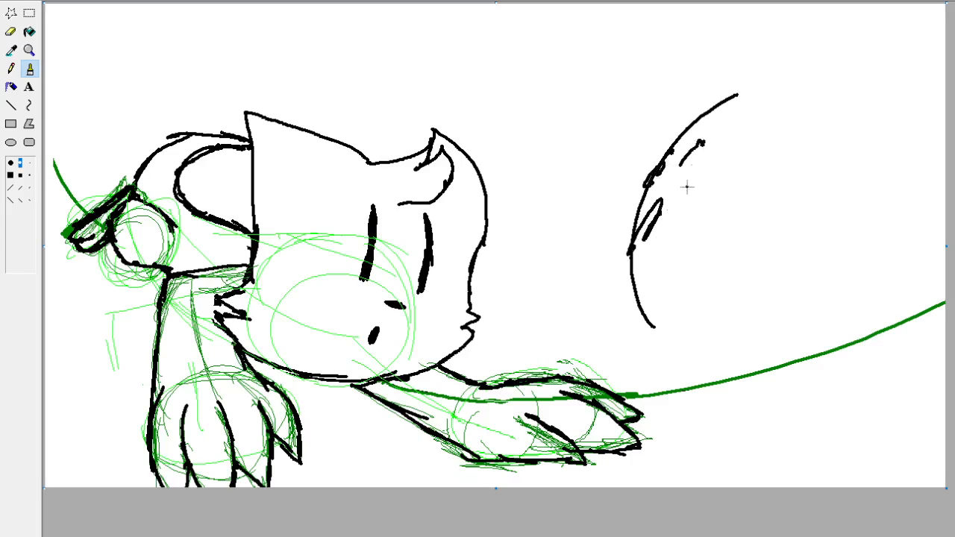
{"action": "left_click_drag", "start_coordinate": [648, 261], "coordinate": [677, 232]}
{"action": "key", "text": "ctrl+z"}
{"action": "key", "text": "ctrl+z"}
{"action": "key", "text": "ctrl+z"}
{"action": "key", "text": "ctrl+z"}
{"action": "key", "text": "ctrl+z"}
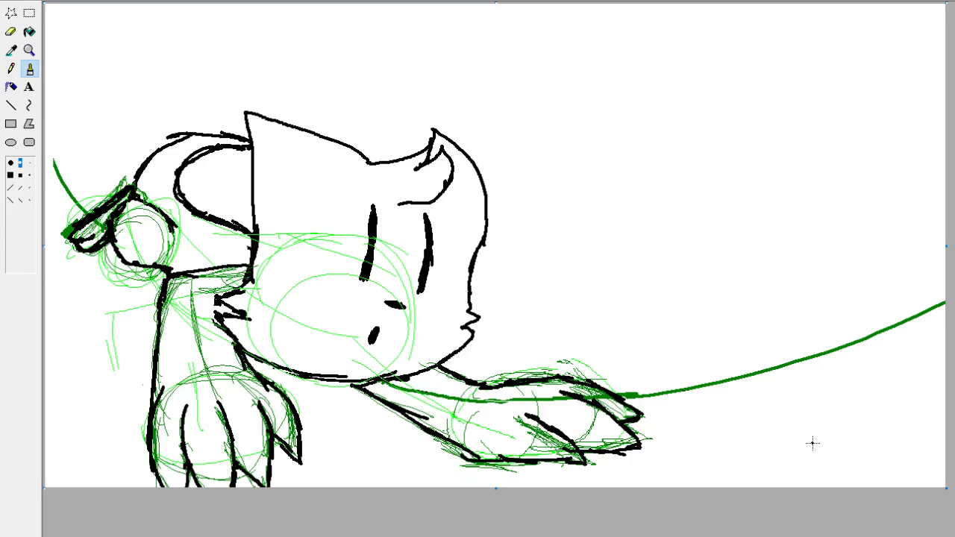
{"action": "mouse_move", "coordinate": [718, 379]}
{"action": "left_mouse_down"}
{"action": "mouse_move", "coordinate": [662, 151]}
{"action": "mouse_move", "coordinate": [795, 46]}
{"action": "mouse_move", "coordinate": [828, 200]}
{"action": "left_mouse_up"}
{"action": "mouse_move", "coordinate": [816, 191]}
{"action": "left_mouse_down"}
{"action": "mouse_move", "coordinate": [811, 125]}
{"action": "mouse_move", "coordinate": [824, 21]}
{"action": "left_mouse_up"}
{"action": "key", "text": "ctrl+z"}
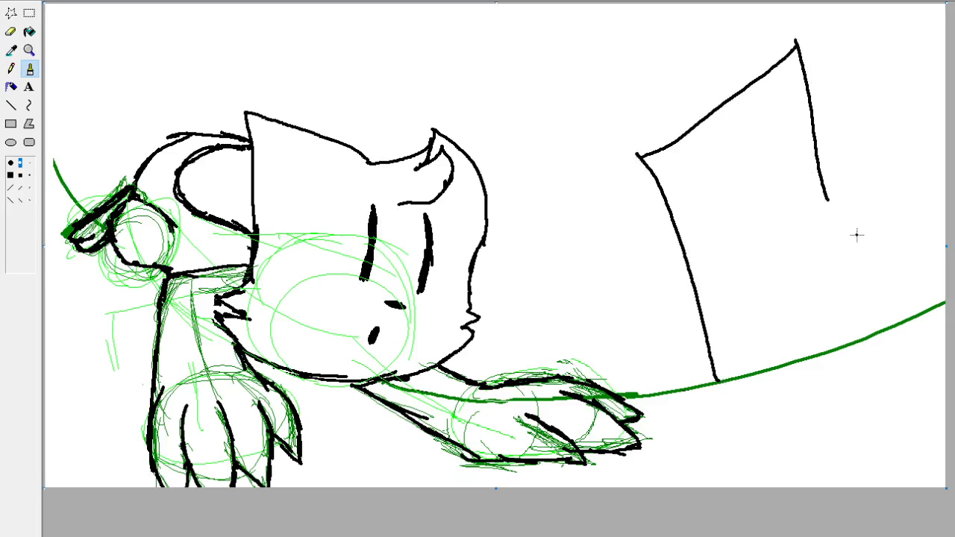
{"action": "key", "text": "ctrl+z"}
{"action": "key", "text": "ctrl+z"}
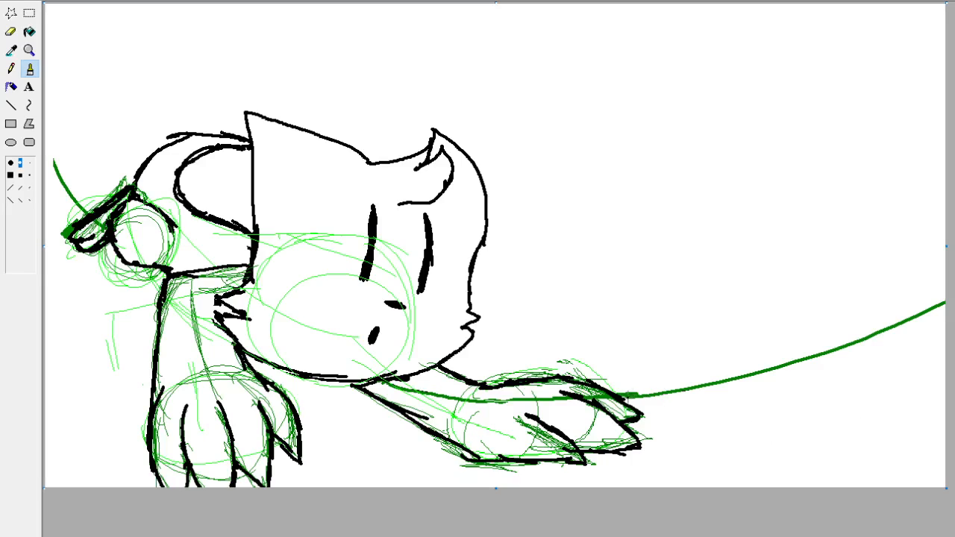
Trace the long dark green curve in black, from the outstretched paw to the canvas edge and beyond the small shape.
{"action": "left_click_drag", "start_coordinate": [631, 401], "coordinate": [945, 302]}
{"action": "key", "text": "ctrl+z"}
{"action": "mouse_move", "coordinate": [624, 400]}
{"action": "left_mouse_down"}
{"action": "mouse_move", "coordinate": [781, 372]}
{"action": "mouse_move", "coordinate": [945, 301]}
{"action": "left_mouse_up"}
{"action": "key", "text": "ctrl+z"}
{"action": "mouse_move", "coordinate": [624, 396]}
{"action": "left_mouse_down"}
{"action": "mouse_move", "coordinate": [864, 345]}
{"action": "mouse_move", "coordinate": [945, 302]}
{"action": "left_mouse_up"}
{"action": "left_click_drag", "start_coordinate": [92, 220], "coordinate": [46, 114]}
{"action": "key", "text": "ctrl+z"}
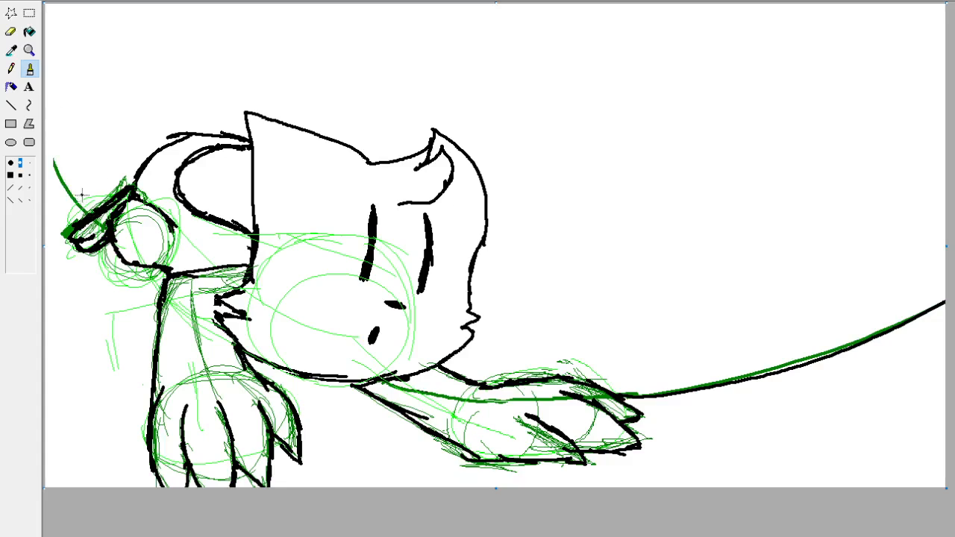
{"action": "left_click_drag", "start_coordinate": [94, 222], "coordinate": [45, 149]}
Invert the picture's colours, remove the sketch lines so only the line art remains, and invert the colours back.
{"action": "key", "text": "ctrl+i"}
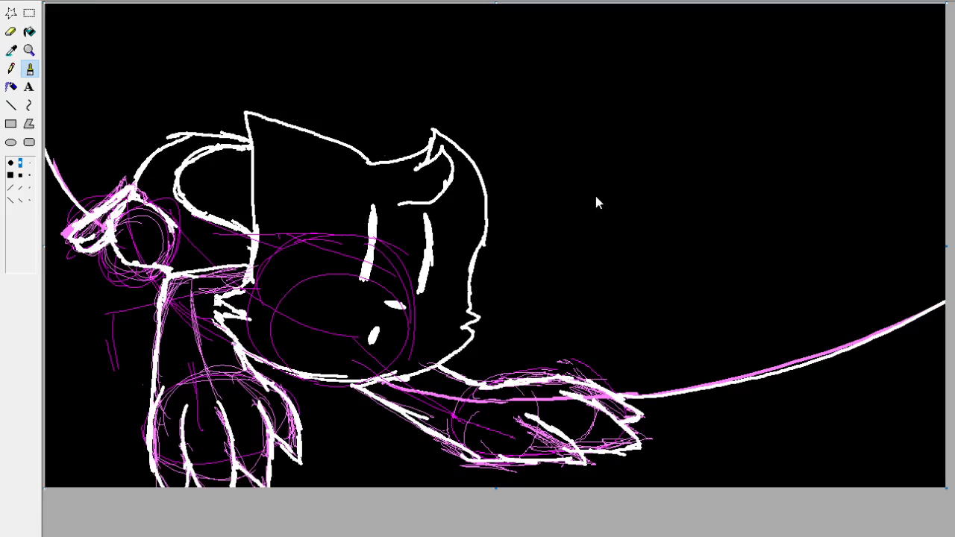
{"action": "left_click", "coordinate": [430, 265]}
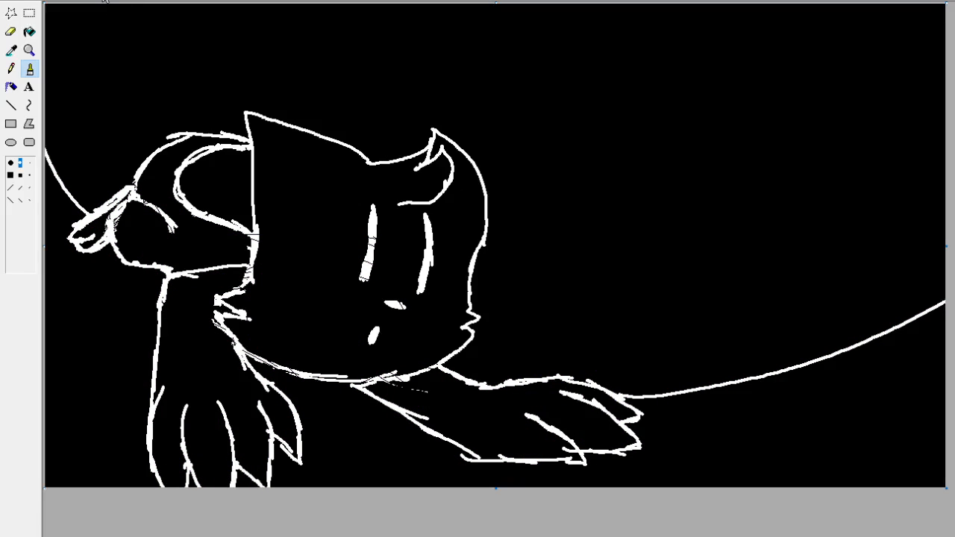
{"action": "key", "text": "ctrl+i"}
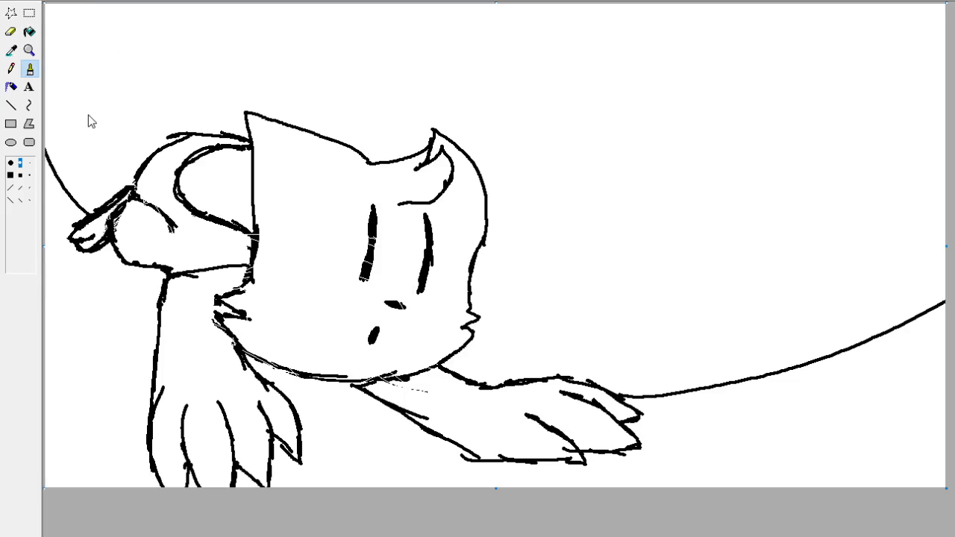
Recolour all of the black line art bright green on a white background.
{"action": "key", "text": "ctrl+a"}
{"action": "key", "text": "Delete"}
{"action": "left_click", "coordinate": [30, 34]}
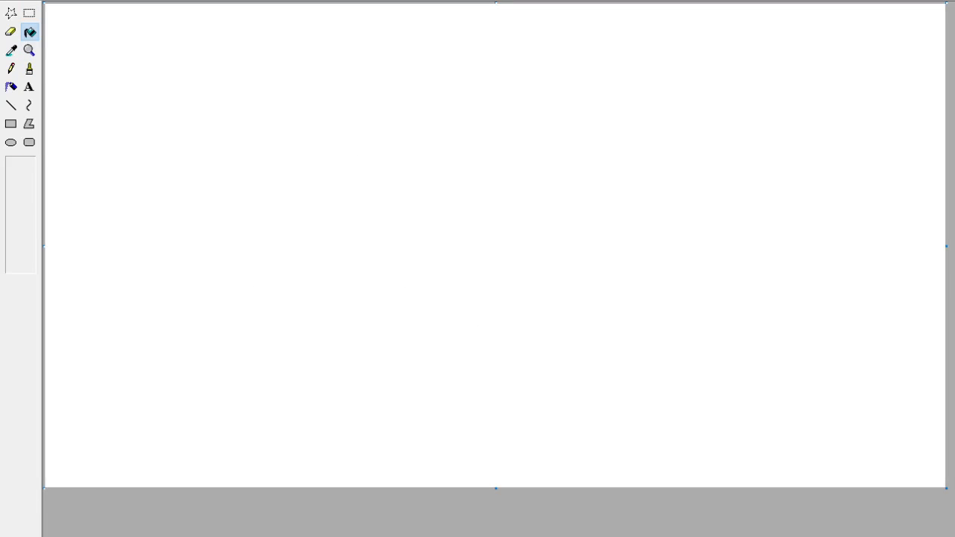
{"action": "key", "text": "ctrl+z"}
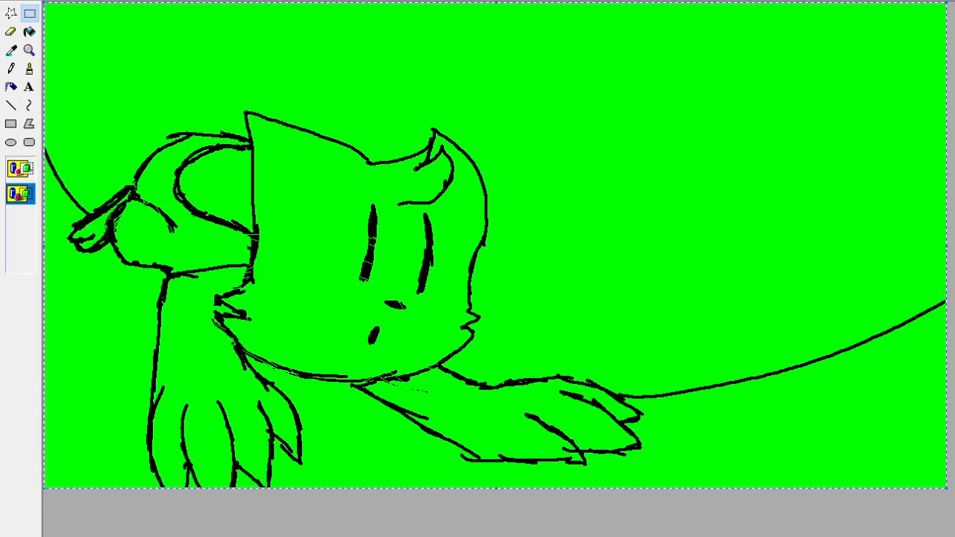
{"action": "key", "text": "ctrl+z"}
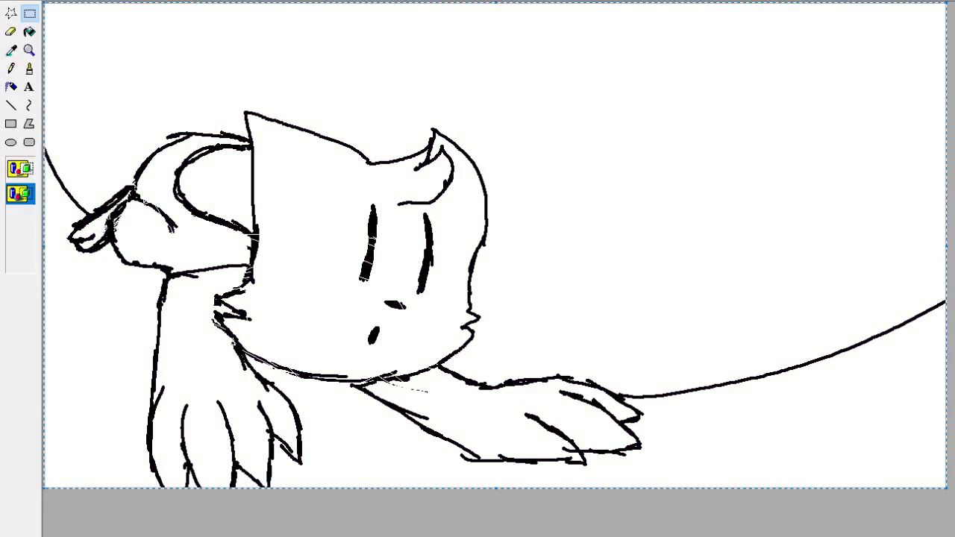
{"action": "key", "text": "ctrl+z"}
{"action": "left_click", "coordinate": [28, 68]}
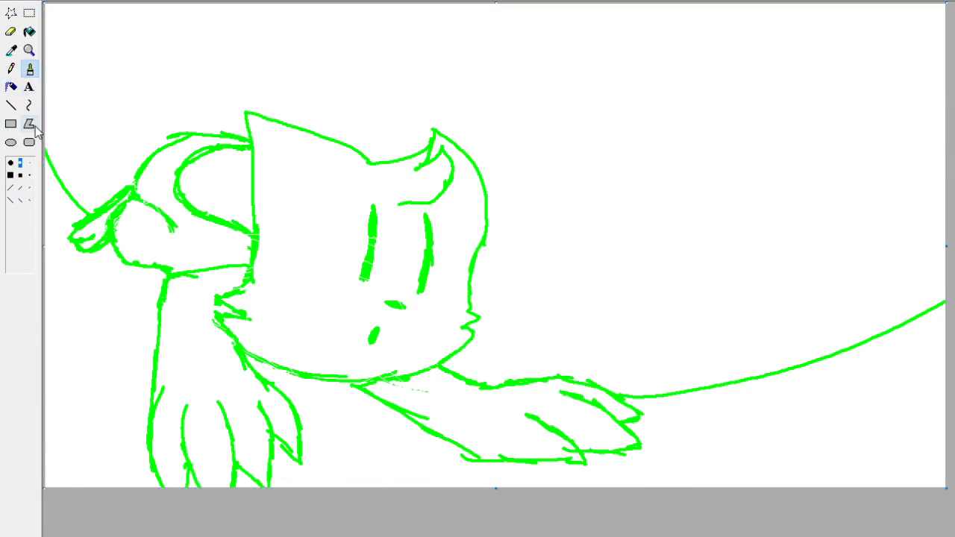
{"action": "left_click", "coordinate": [29, 175]}
{"action": "left_click", "coordinate": [29, 50]}
{"action": "left_click", "coordinate": [15, 174]}
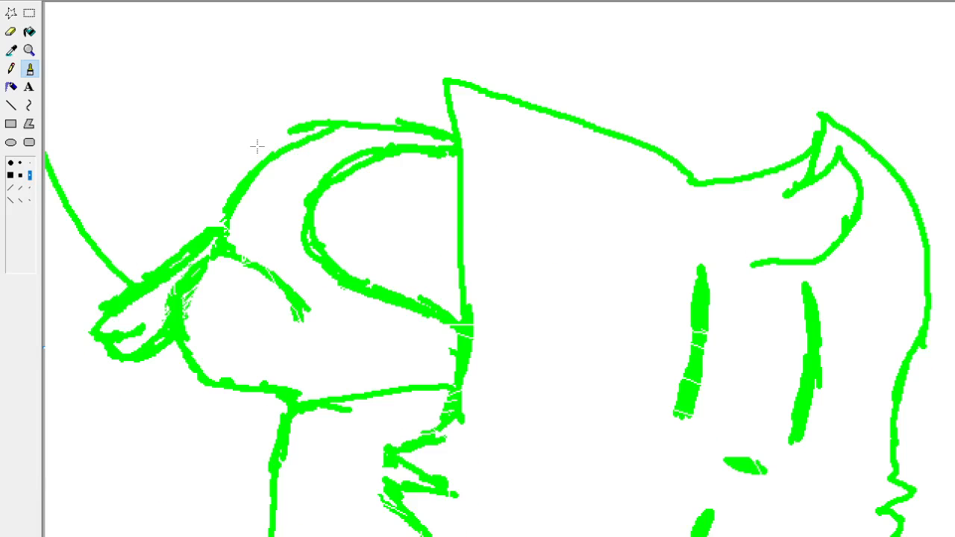
{"action": "scroll", "coordinate": [256, 144], "scroll_direction": "down", "scroll_amount": 3}
{"action": "scroll", "coordinate": [254, 142], "scroll_direction": "up", "scroll_amount": 3}
{"action": "scroll", "coordinate": [255, 143], "scroll_direction": "down", "scroll_amount": 3}
{"action": "scroll", "coordinate": [255, 143], "scroll_direction": "up", "scroll_amount": 3}
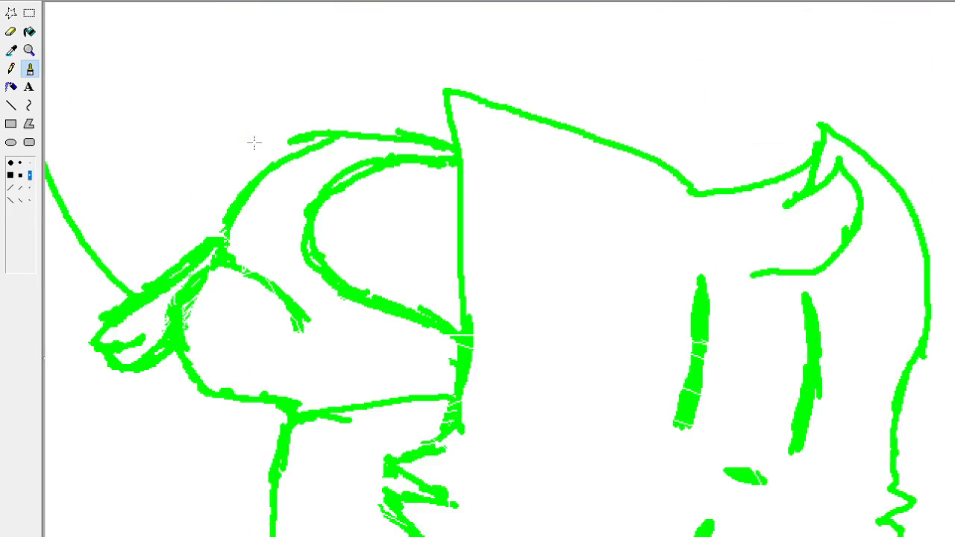
{"action": "left_click", "coordinate": [29, 50]}
{"action": "left_click", "coordinate": [98, 59]}
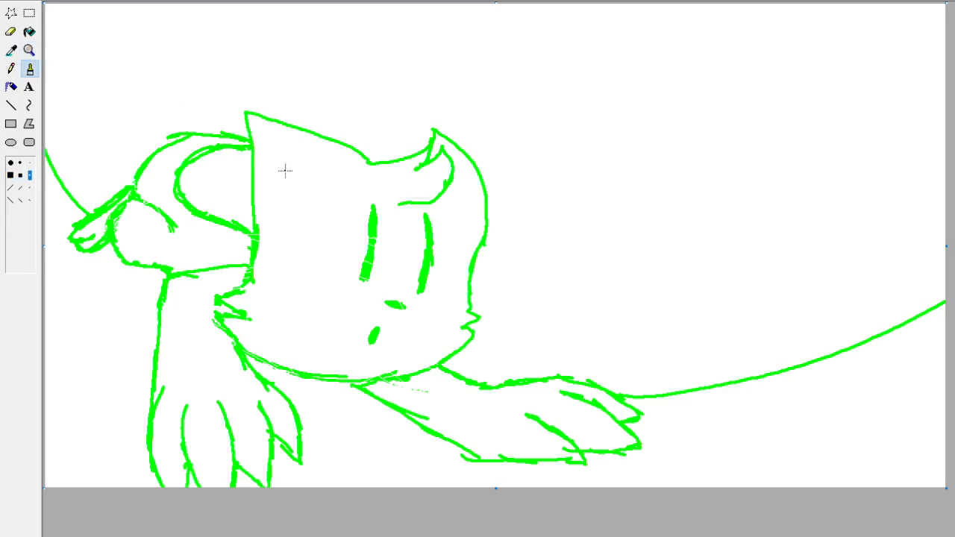
Ink the head's left edge in black over the green line with the medium round Brush.
{"action": "left_click", "coordinate": [20, 162]}
{"action": "mouse_move", "coordinate": [548, 278]}
{"action": "left_mouse_down"}
{"action": "mouse_move", "coordinate": [561, 248]}
{"action": "mouse_move", "coordinate": [778, 278]}
{"action": "left_mouse_up"}
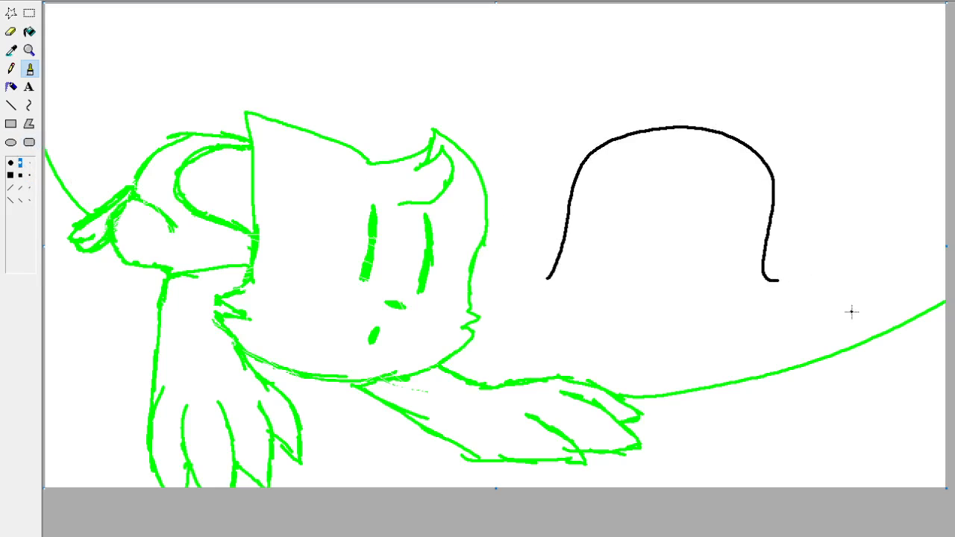
{"action": "key", "text": "ctrl+z"}
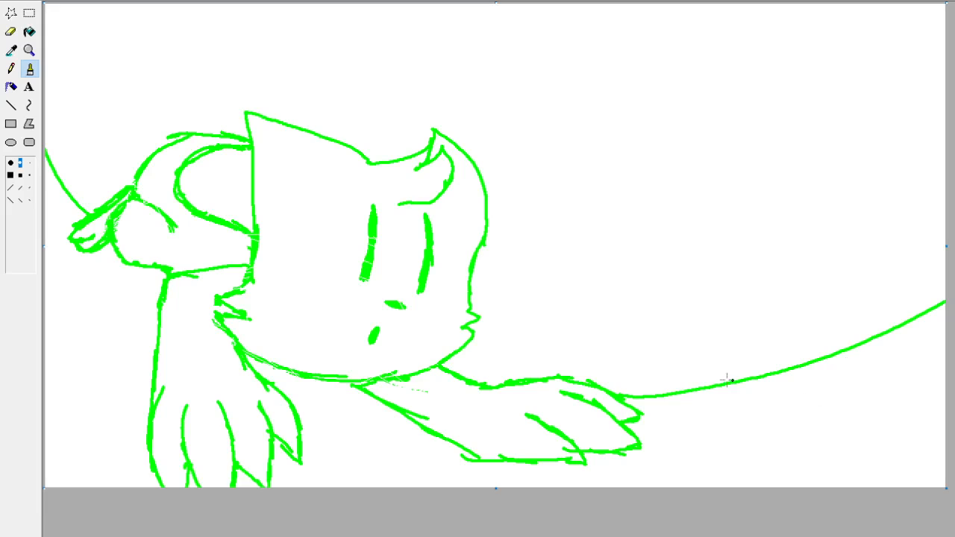
{"action": "left_click", "coordinate": [29, 50]}
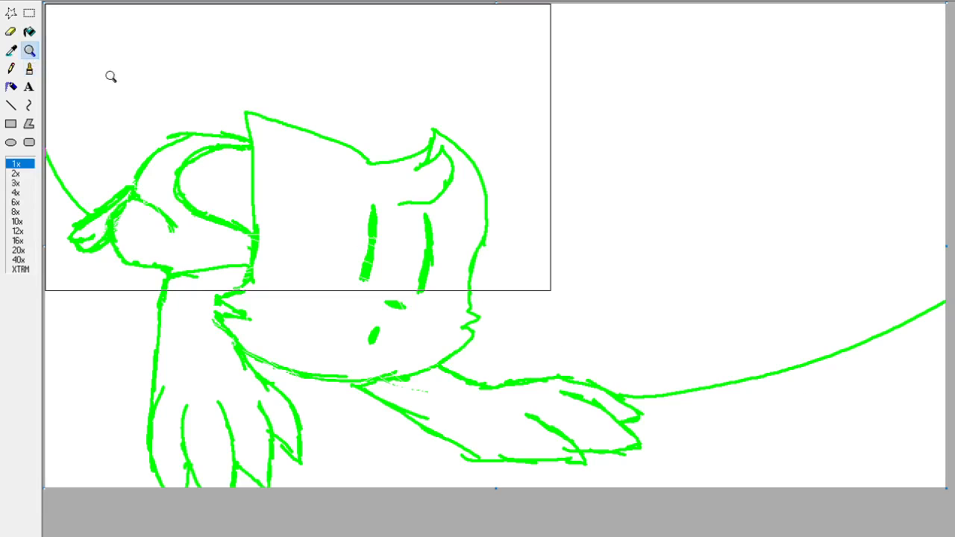
{"action": "left_click", "coordinate": [396, 239]}
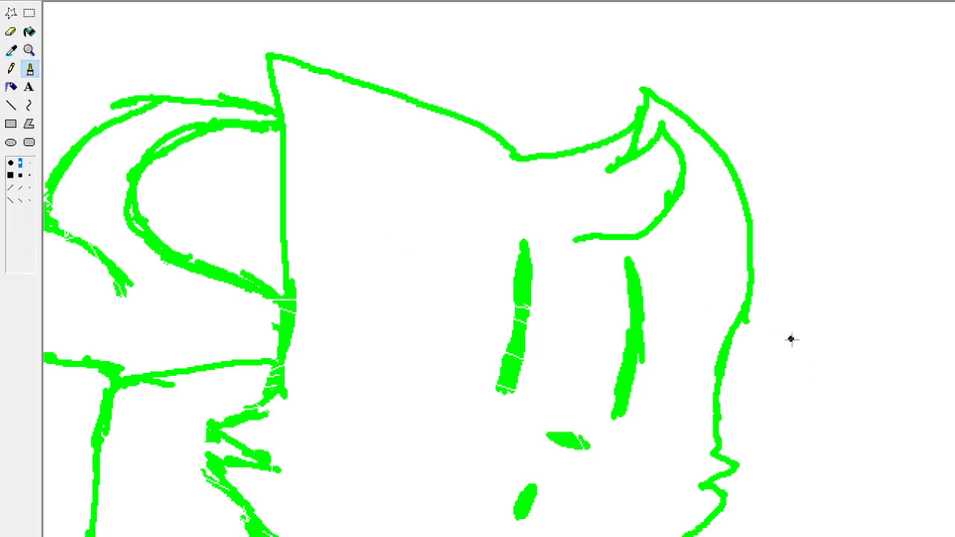
{"action": "mouse_move", "coordinate": [268, 395]}
{"action": "left_mouse_down"}
{"action": "mouse_move", "coordinate": [289, 290]}
{"action": "mouse_move", "coordinate": [262, 46]}
{"action": "mouse_move", "coordinate": [298, 54]}
{"action": "left_mouse_up"}
{"action": "key", "text": "ctrl+z"}
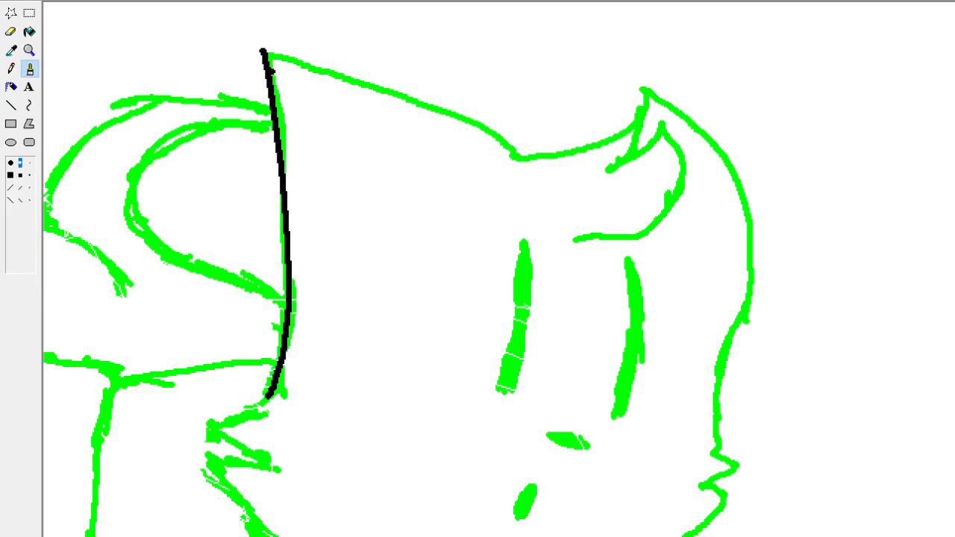
Redraw the left ear's tip as a rounded black curve and ink the head's top edge down to the dip.
{"action": "mouse_move", "coordinate": [269, 59]}
{"action": "left_mouse_down"}
{"action": "mouse_move", "coordinate": [262, 47]}
{"action": "mouse_move", "coordinate": [284, 102]}
{"action": "mouse_move", "coordinate": [266, 108]}
{"action": "mouse_move", "coordinate": [277, 116]}
{"action": "mouse_move", "coordinate": [275, 129]}
{"action": "mouse_move", "coordinate": [251, 54]}
{"action": "mouse_move", "coordinate": [257, 37]}
{"action": "mouse_move", "coordinate": [278, 45]}
{"action": "left_mouse_up"}
{"action": "key", "text": "ctrl+z"}
{"action": "left_click", "coordinate": [11, 51]}
{"action": "left_click", "coordinate": [167, 55]}
{"action": "key", "text": "ctrl+z"}
{"action": "key", "text": "ctrl+z"}
{"action": "key", "text": "ctrl+z"}
{"action": "key", "text": "ctrl+z"}
{"action": "mouse_move", "coordinate": [276, 129]}
{"action": "left_mouse_down"}
{"action": "mouse_move", "coordinate": [269, 66]}
{"action": "mouse_move", "coordinate": [305, 49]}
{"action": "mouse_move", "coordinate": [434, 89]}
{"action": "mouse_move", "coordinate": [502, 132]}
{"action": "mouse_move", "coordinate": [521, 158]}
{"action": "left_mouse_up"}
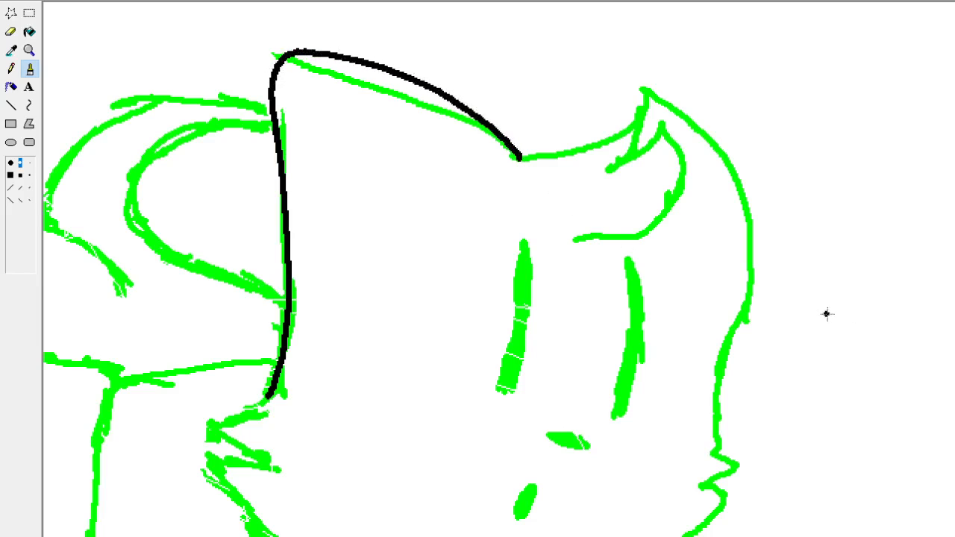
{"action": "left_click_drag", "start_coordinate": [788, 283], "coordinate": [731, 279]}
{"action": "key", "text": "ctrl+z"}
Ink the right ear's inner edge, notch and curl in black, and draw the left eye as a solid black slanted oval.
{"action": "scroll", "coordinate": [499, 269], "scroll_direction": "right", "scroll_amount": 2}
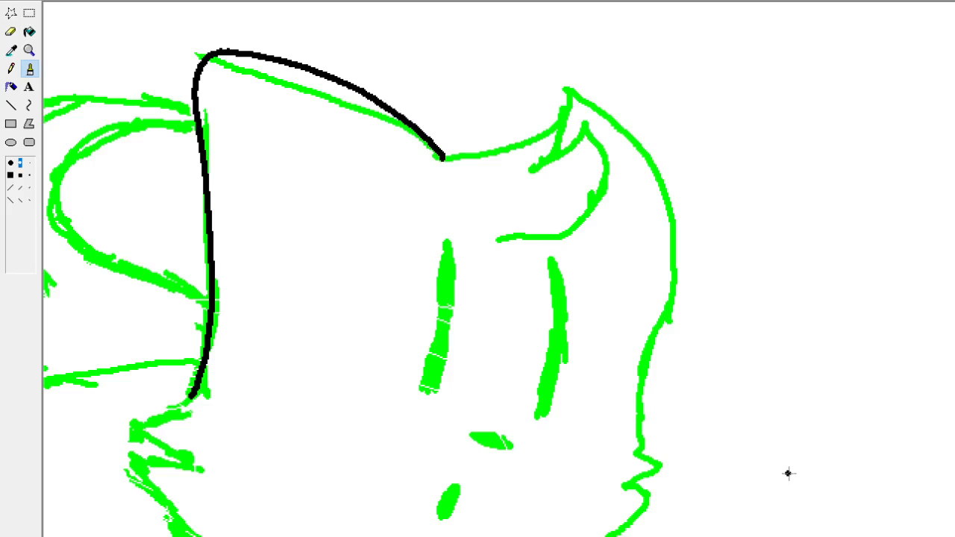
{"action": "mouse_move", "coordinate": [443, 160]}
{"action": "left_mouse_down"}
{"action": "mouse_move", "coordinate": [524, 140]}
{"action": "mouse_move", "coordinate": [575, 94]}
{"action": "mouse_move", "coordinate": [568, 141]}
{"action": "mouse_move", "coordinate": [543, 162]}
{"action": "left_mouse_up"}
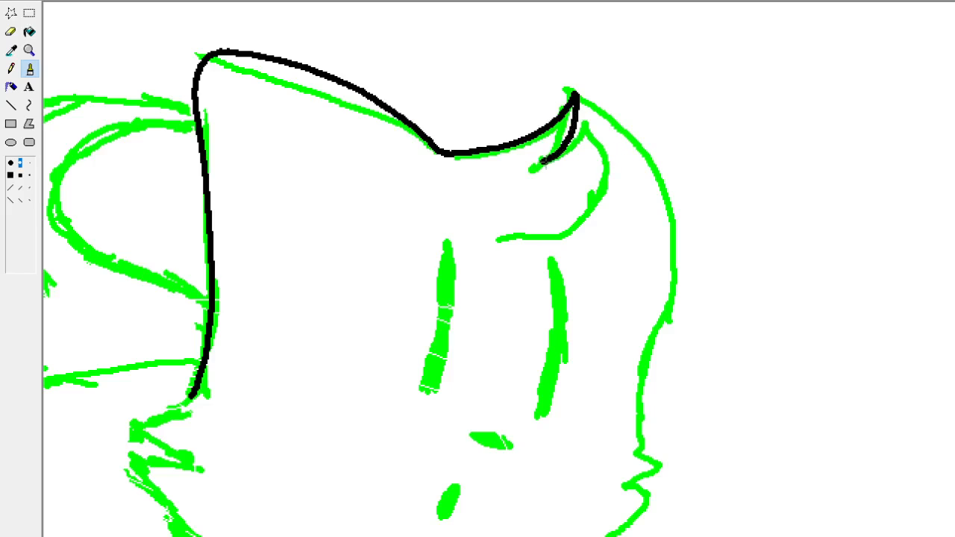
{"action": "mouse_move", "coordinate": [544, 162]}
{"action": "left_mouse_down"}
{"action": "mouse_move", "coordinate": [586, 123]}
{"action": "mouse_move", "coordinate": [594, 131]}
{"action": "mouse_move", "coordinate": [609, 167]}
{"action": "mouse_move", "coordinate": [593, 220]}
{"action": "mouse_move", "coordinate": [512, 246]}
{"action": "left_mouse_up"}
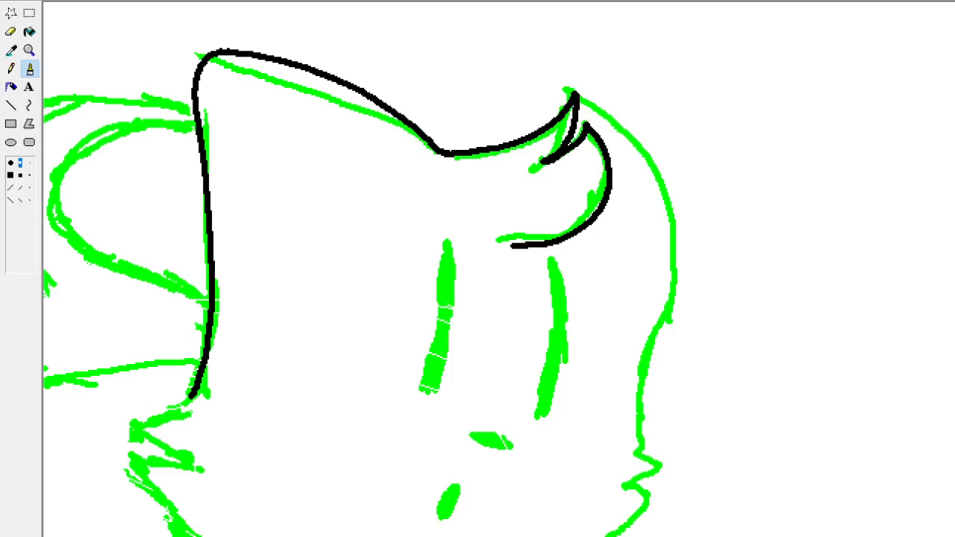
{"action": "scroll", "coordinate": [498, 269], "scroll_direction": "left", "scroll_amount": 1}
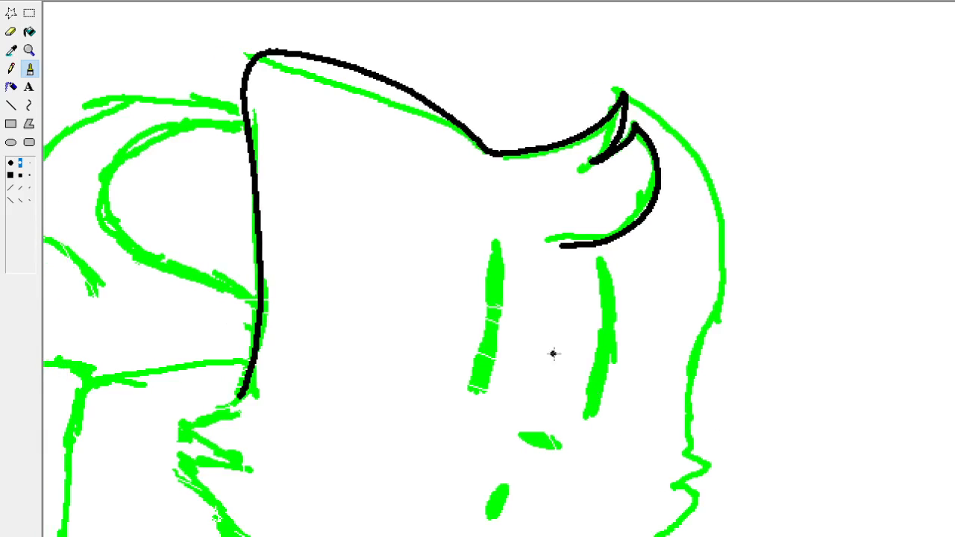
{"action": "mouse_move", "coordinate": [475, 395]}
{"action": "left_mouse_down"}
{"action": "mouse_move", "coordinate": [495, 255]}
{"action": "mouse_move", "coordinate": [510, 273]}
{"action": "mouse_move", "coordinate": [510, 313]}
{"action": "mouse_move", "coordinate": [494, 373]}
{"action": "mouse_move", "coordinate": [474, 394]}
{"action": "mouse_move", "coordinate": [485, 373]}
{"action": "mouse_move", "coordinate": [483, 341]}
{"action": "mouse_move", "coordinate": [494, 351]}
{"action": "mouse_move", "coordinate": [499, 323]}
{"action": "mouse_move", "coordinate": [482, 347]}
{"action": "mouse_move", "coordinate": [506, 275]}
{"action": "mouse_move", "coordinate": [499, 258]}
{"action": "left_mouse_up"}
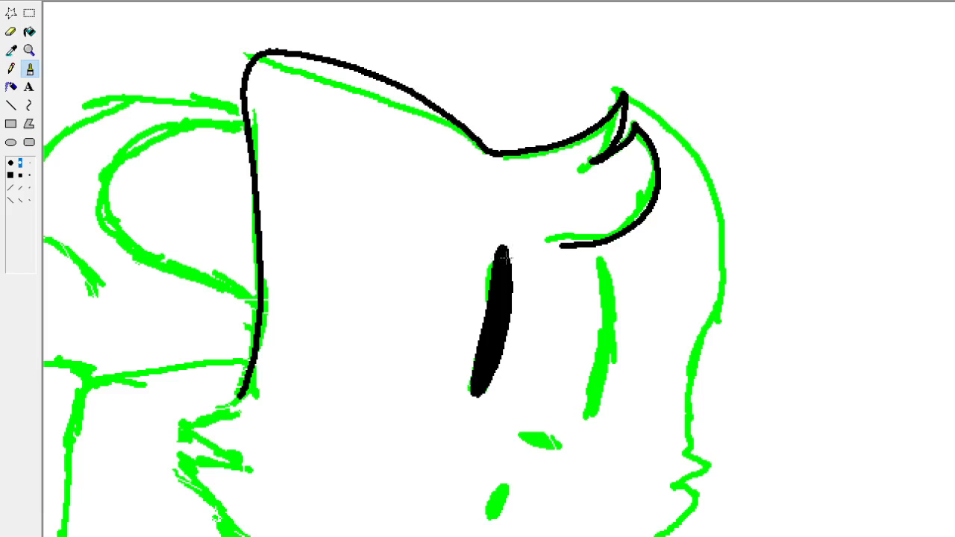
Draw the right eye as a solid black, narrow slanted shape over its green sketch line.
{"action": "left_click_drag", "start_coordinate": [525, 271], "coordinate": [507, 271]}
{"action": "key", "text": "ctrl+z"}
{"action": "left_click_drag", "start_coordinate": [591, 416], "coordinate": [603, 267]}
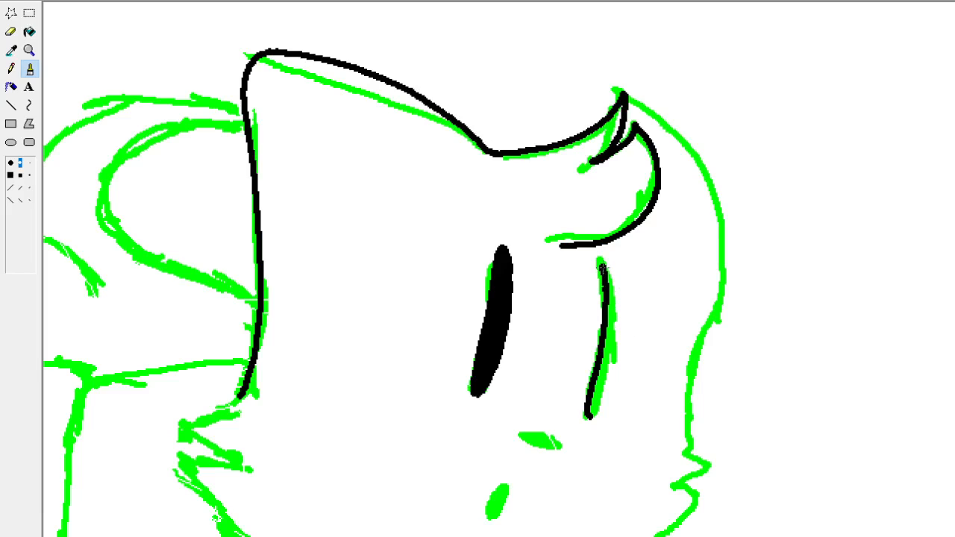
{"action": "left_click_drag", "start_coordinate": [604, 266], "coordinate": [618, 337]}
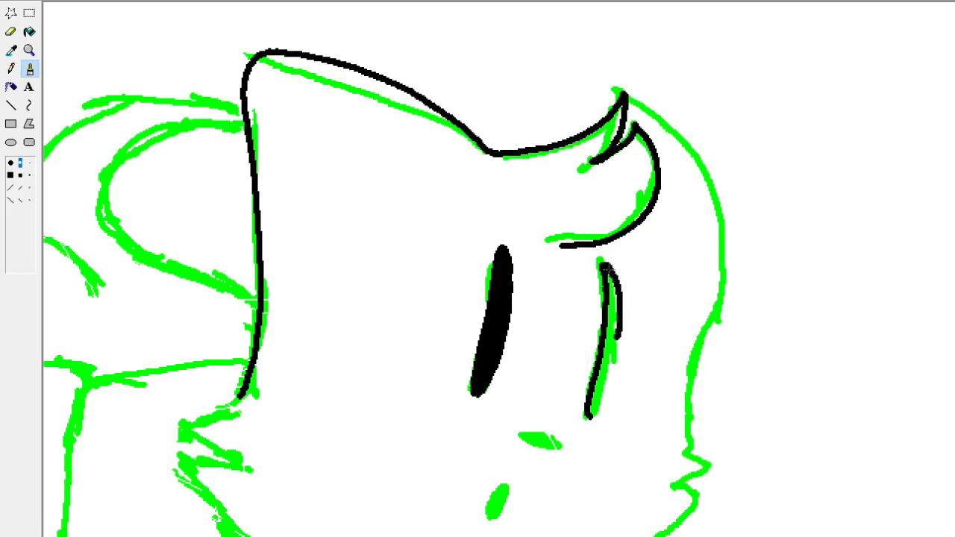
{"action": "key", "text": "ctrl+z"}
{"action": "mouse_move", "coordinate": [607, 268]}
{"action": "left_mouse_down"}
{"action": "mouse_move", "coordinate": [614, 355]}
{"action": "mouse_move", "coordinate": [590, 411]}
{"action": "mouse_move", "coordinate": [611, 293]}
{"action": "left_mouse_up"}
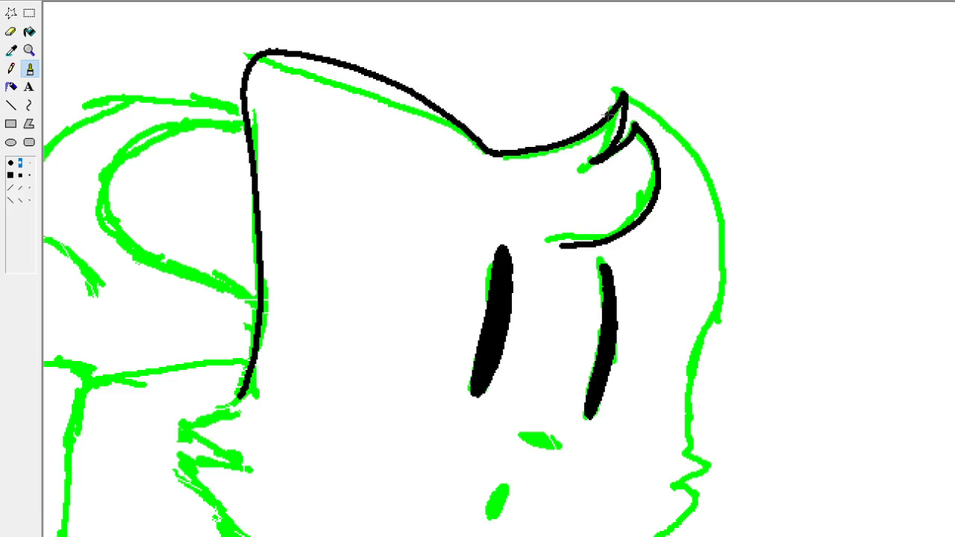
Ink the head's right side in black from the right ear tip down through the cheek tuft and along the chin.
{"action": "mouse_move", "coordinate": [606, 115]}
{"action": "left_mouse_down"}
{"action": "mouse_move", "coordinate": [631, 88]}
{"action": "mouse_move", "coordinate": [660, 106]}
{"action": "mouse_move", "coordinate": [699, 137]}
{"action": "mouse_move", "coordinate": [733, 206]}
{"action": "mouse_move", "coordinate": [725, 288]}
{"action": "mouse_move", "coordinate": [686, 407]}
{"action": "mouse_move", "coordinate": [687, 449]}
{"action": "left_mouse_up"}
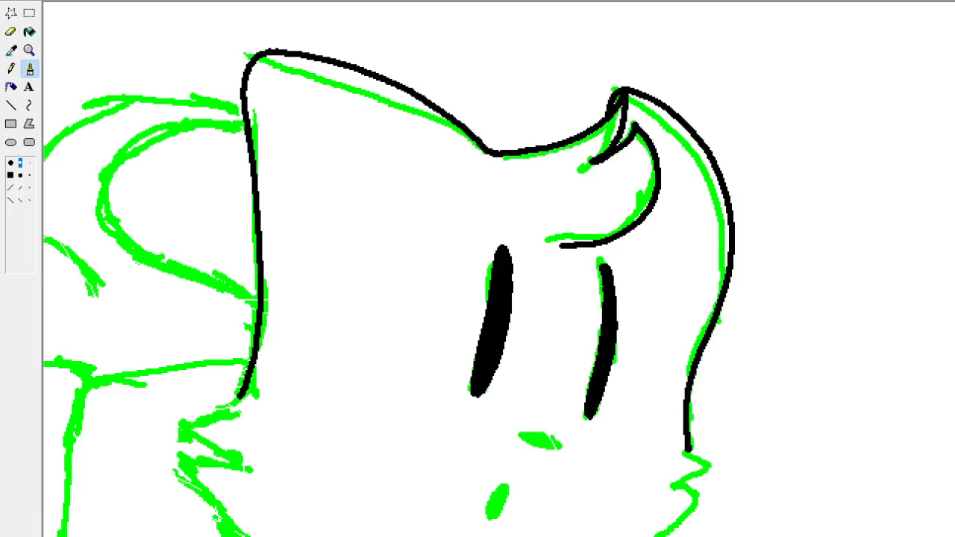
{"action": "scroll", "coordinate": [684, 357], "scroll_direction": "down", "scroll_amount": 3}
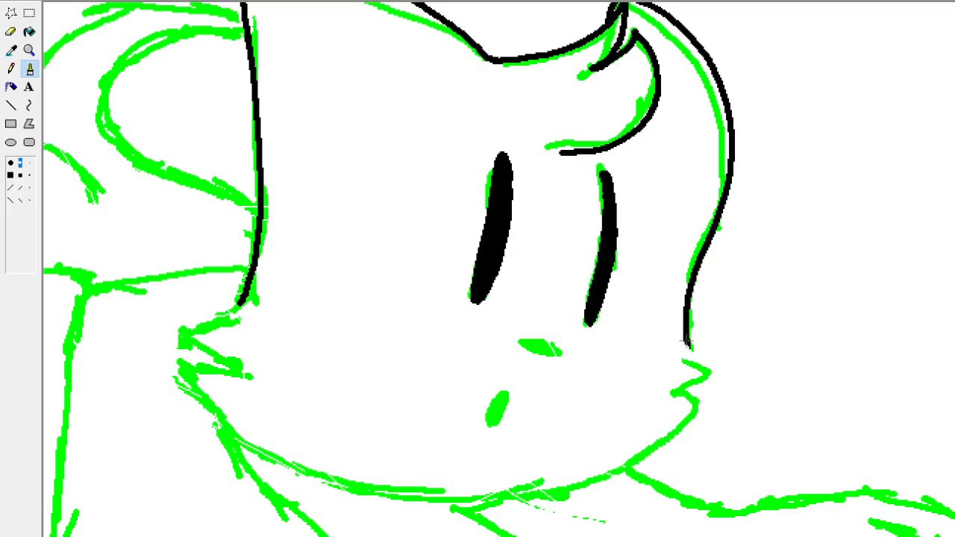
{"action": "mouse_move", "coordinate": [686, 342]}
{"action": "left_mouse_down"}
{"action": "mouse_move", "coordinate": [708, 375]}
{"action": "mouse_move", "coordinate": [672, 399]}
{"action": "mouse_move", "coordinate": [703, 399]}
{"action": "mouse_move", "coordinate": [691, 431]}
{"action": "mouse_move", "coordinate": [625, 477]}
{"action": "left_mouse_up"}
{"action": "key", "text": "ctrl+z"}
{"action": "mouse_move", "coordinate": [703, 398]}
{"action": "left_mouse_down"}
{"action": "mouse_move", "coordinate": [606, 475]}
{"action": "mouse_move", "coordinate": [544, 495]}
{"action": "mouse_move", "coordinate": [463, 503]}
{"action": "mouse_move", "coordinate": [366, 494]}
{"action": "left_mouse_up"}
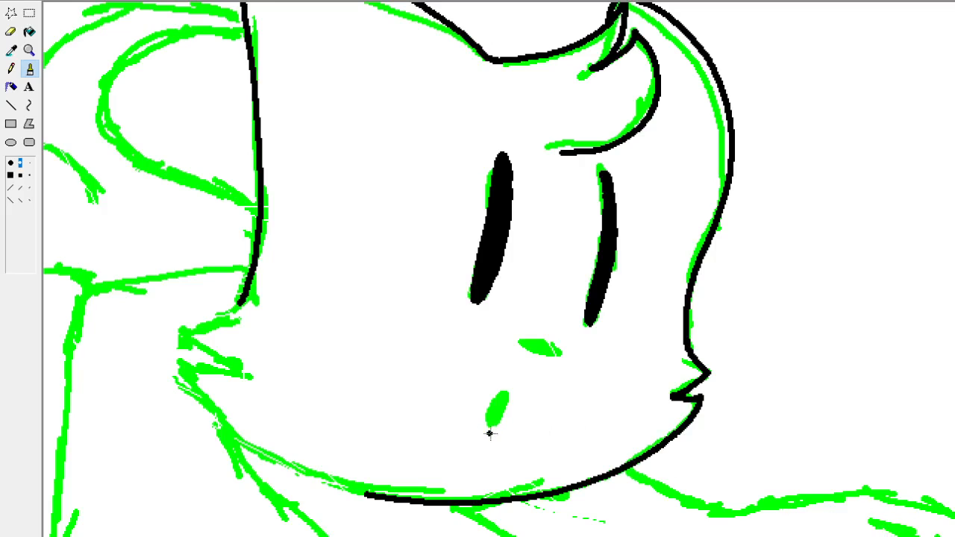
Draw the mouth as a solid black slanted oval and the nose as a solid black rounded triangle.
{"action": "mouse_move", "coordinate": [490, 433]}
{"action": "left_mouse_down"}
{"action": "mouse_move", "coordinate": [485, 422]}
{"action": "mouse_move", "coordinate": [513, 395]}
{"action": "mouse_move", "coordinate": [492, 434]}
{"action": "mouse_move", "coordinate": [505, 403]}
{"action": "left_mouse_up"}
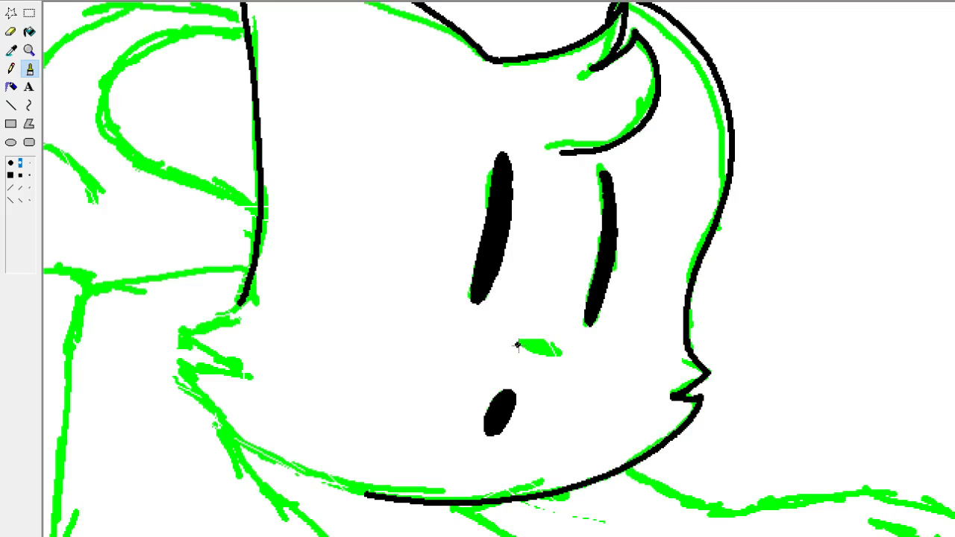
{"action": "mouse_move", "coordinate": [515, 342]}
{"action": "left_mouse_down"}
{"action": "mouse_move", "coordinate": [549, 355]}
{"action": "mouse_move", "coordinate": [568, 348]}
{"action": "mouse_move", "coordinate": [560, 338]}
{"action": "mouse_move", "coordinate": [521, 341]}
{"action": "mouse_move", "coordinate": [552, 347]}
{"action": "mouse_move", "coordinate": [568, 334]}
{"action": "mouse_move", "coordinate": [563, 346]}
{"action": "mouse_move", "coordinate": [517, 342]}
{"action": "left_mouse_up"}
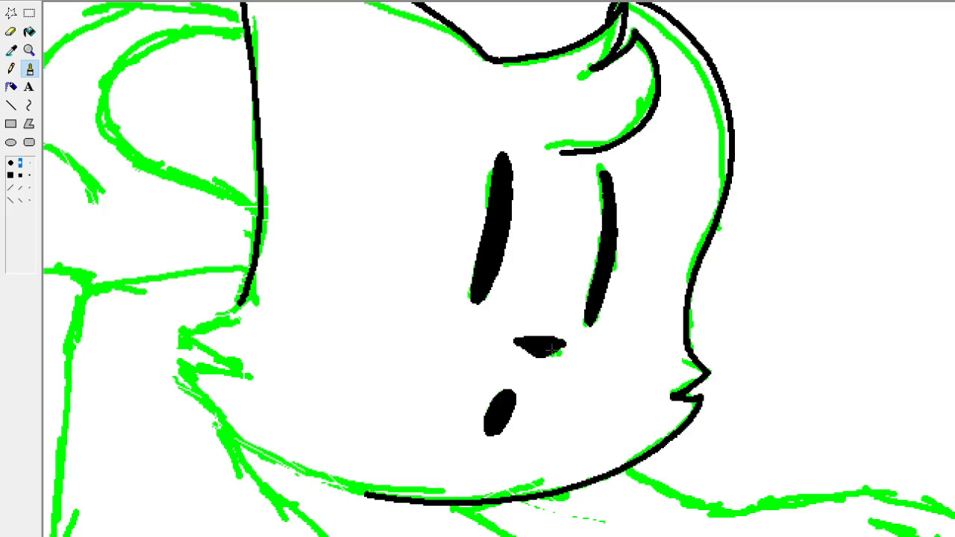
{"action": "left_click_drag", "start_coordinate": [556, 349], "coordinate": [544, 359]}
Ink the left cheek tuft and lower-left jaw in black, joining the head's left edge to the chin line.
{"action": "mouse_move", "coordinate": [241, 300]}
{"action": "left_mouse_down"}
{"action": "mouse_move", "coordinate": [184, 336]}
{"action": "mouse_move", "coordinate": [239, 370]}
{"action": "mouse_move", "coordinate": [178, 359]}
{"action": "mouse_move", "coordinate": [188, 377]}
{"action": "mouse_move", "coordinate": [261, 448]}
{"action": "mouse_move", "coordinate": [373, 496]}
{"action": "left_mouse_up"}
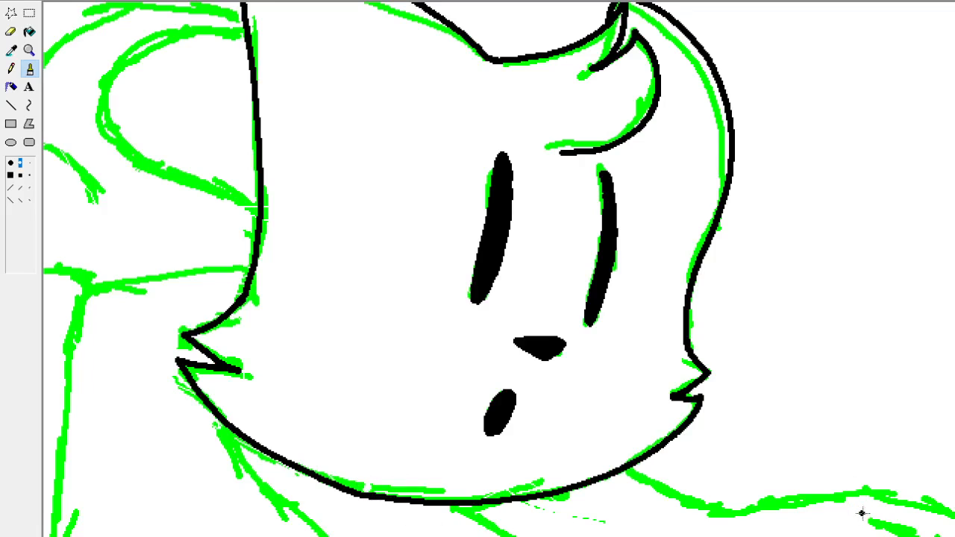
Draw a short arched black eyebrow with tapered ends above the left eye, and switch to the Pencil.
{"action": "scroll", "coordinate": [499, 269], "scroll_direction": "left", "scroll_amount": 5}
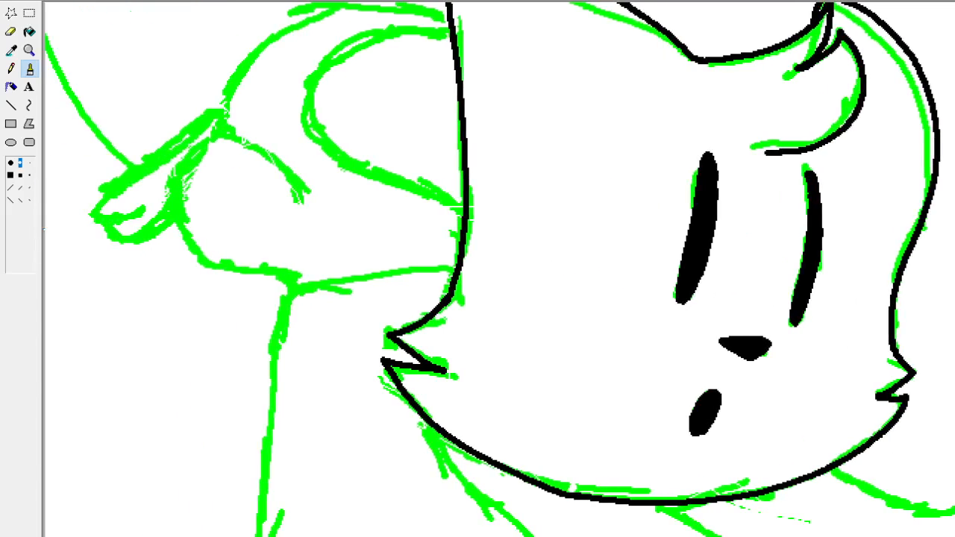
{"action": "scroll", "coordinate": [500, 269], "scroll_direction": "up", "scroll_amount": 2}
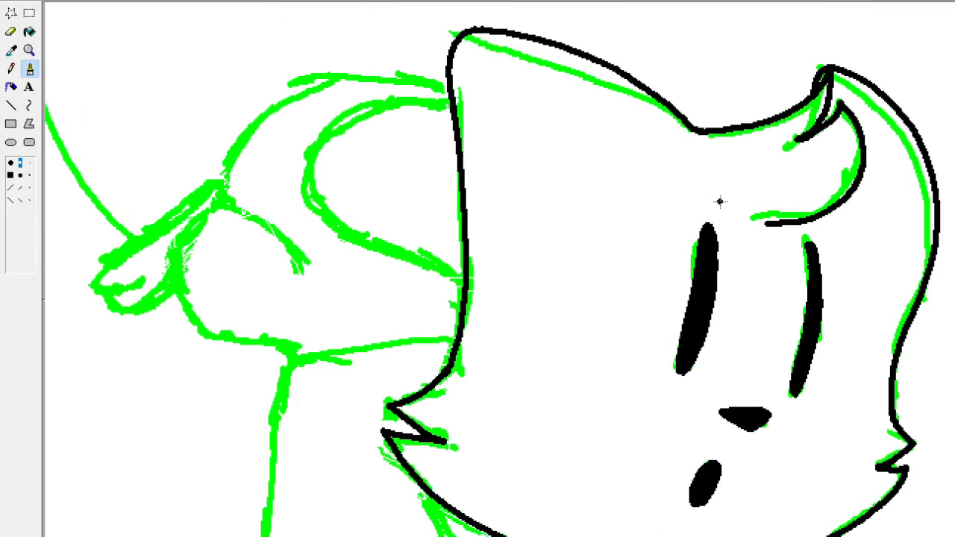
{"action": "left_click_drag", "start_coordinate": [688, 199], "coordinate": [710, 196]}
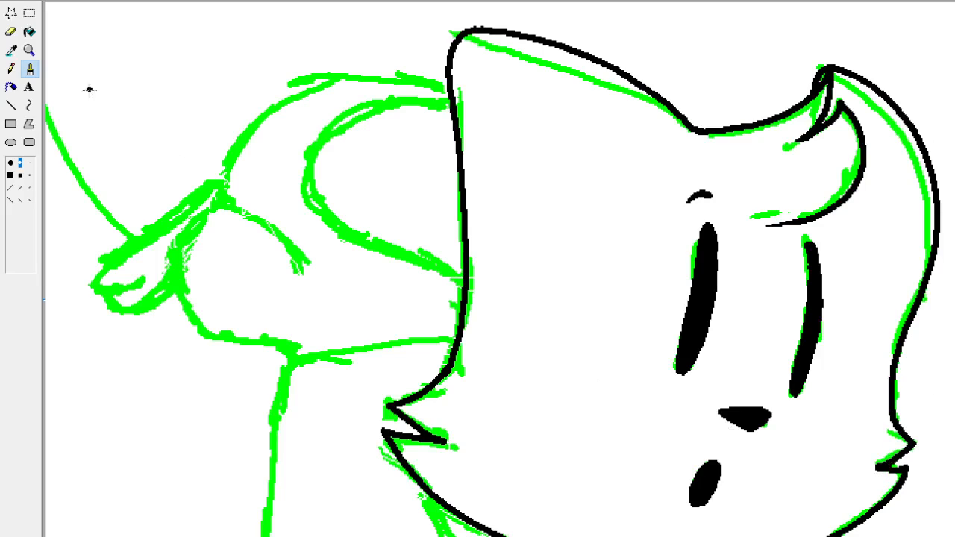
{"action": "left_click", "coordinate": [10, 68]}
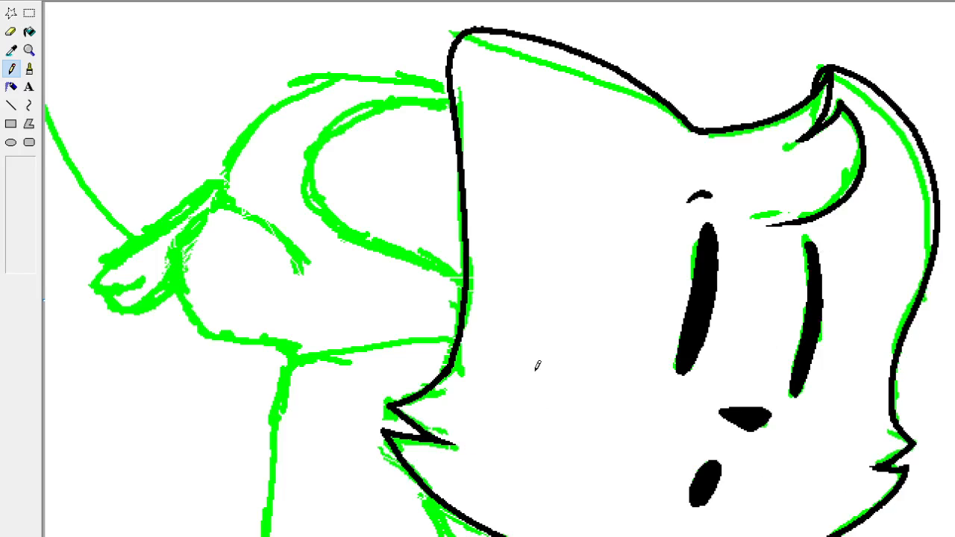
Draw a thin, tapered S-shaped outline on the cat's blank left cheek, fill it solid black, and refine its pointed ends.
{"action": "mouse_move", "coordinate": [545, 394]}
{"action": "left_mouse_down"}
{"action": "mouse_move", "coordinate": [524, 293]}
{"action": "mouse_move", "coordinate": [552, 235]}
{"action": "mouse_move", "coordinate": [533, 283]}
{"action": "mouse_move", "coordinate": [545, 410]}
{"action": "left_mouse_up"}
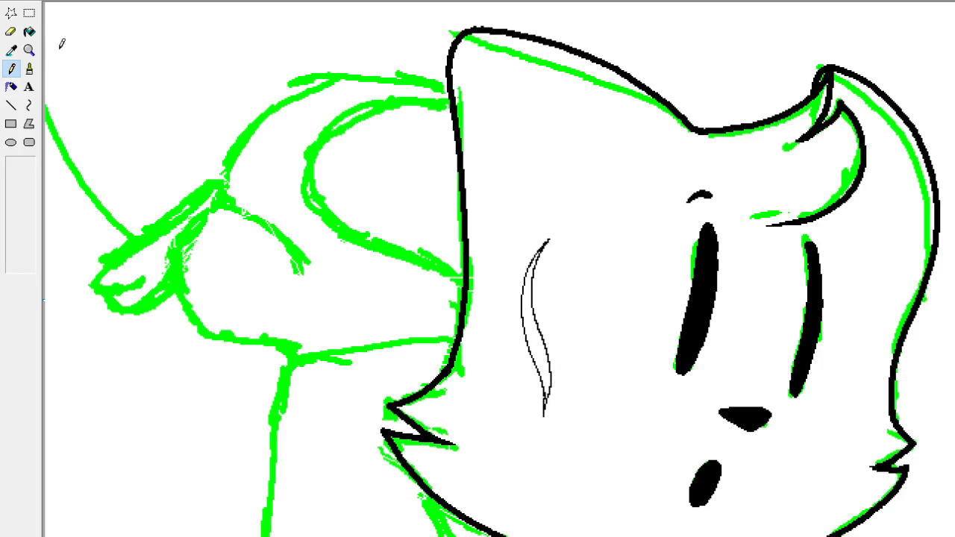
{"action": "left_click", "coordinate": [30, 32]}
{"action": "left_click", "coordinate": [534, 335]}
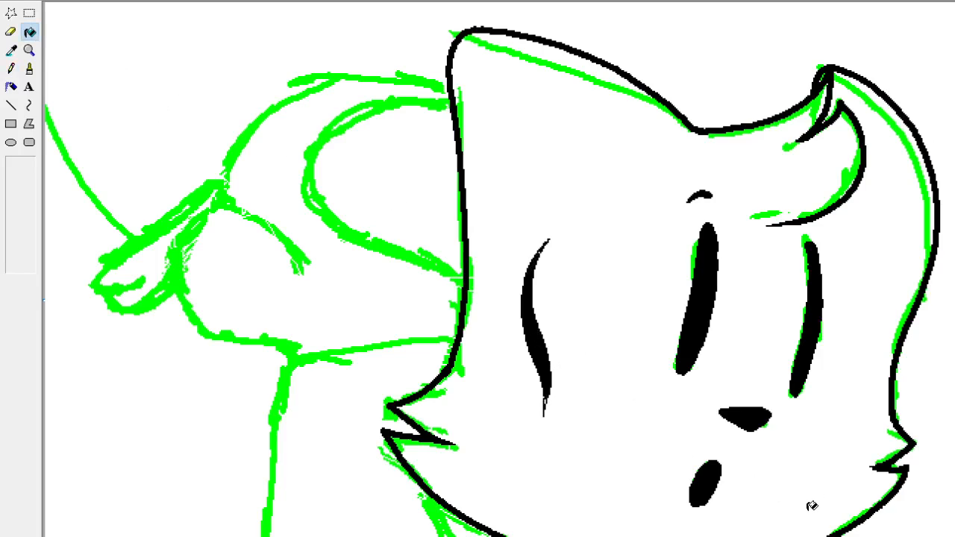
{"action": "left_click", "coordinate": [11, 68]}
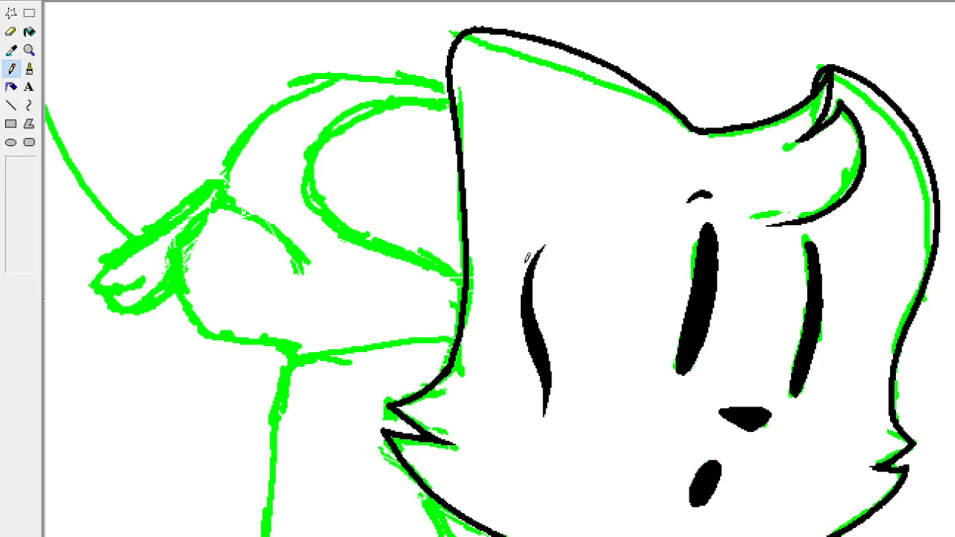
Delete the sample tapered stroke from the cat's left cheek.
{"action": "left_click", "coordinate": [30, 13]}
{"action": "left_click_drag", "start_coordinate": [503, 216], "coordinate": [601, 465]}
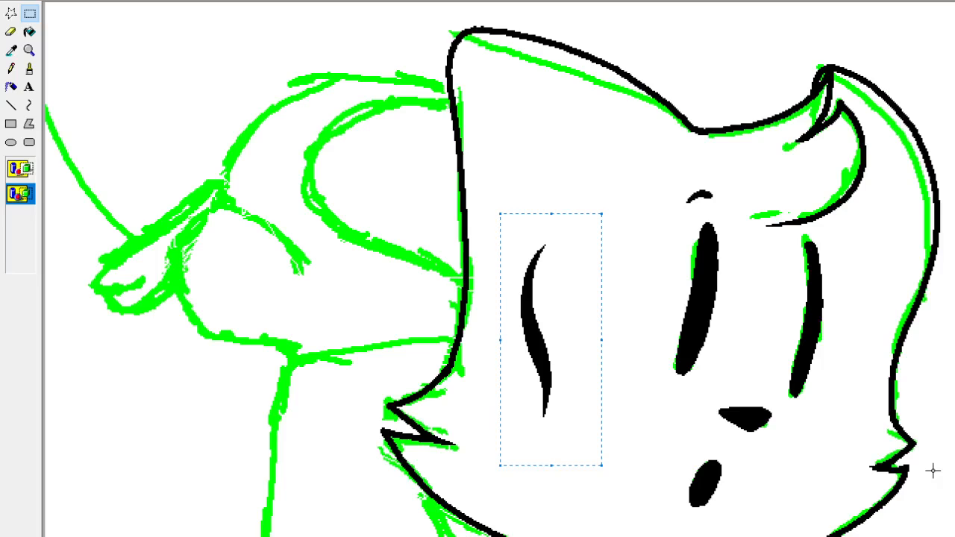
{"action": "key", "text": "Delete"}
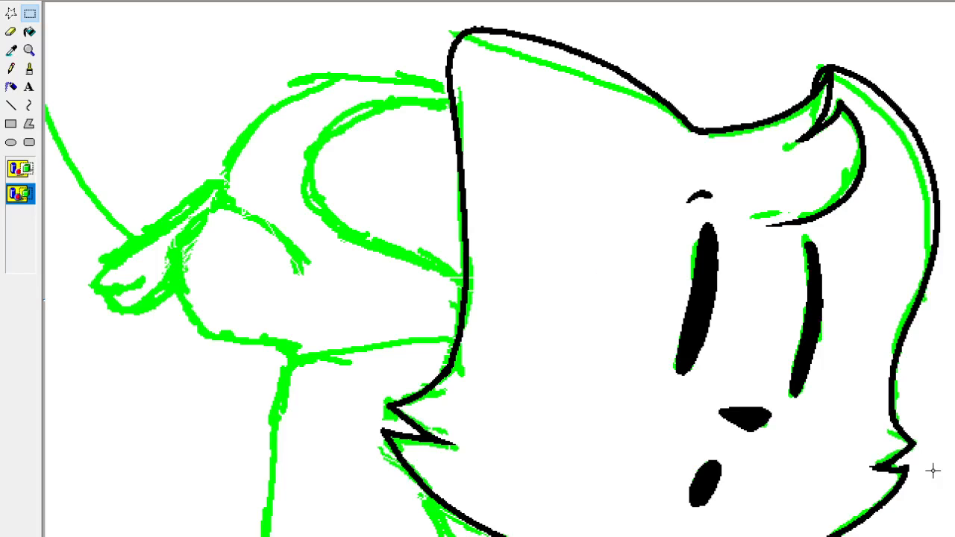
Brush the paw's rightmost curved finger line in black below the left side of the chin, following the green sketch.
{"action": "scroll", "coordinate": [492, 268], "scroll_direction": "up", "scroll_amount": 1}
{"action": "scroll", "coordinate": [492, 269], "scroll_direction": "down", "scroll_amount": 1}
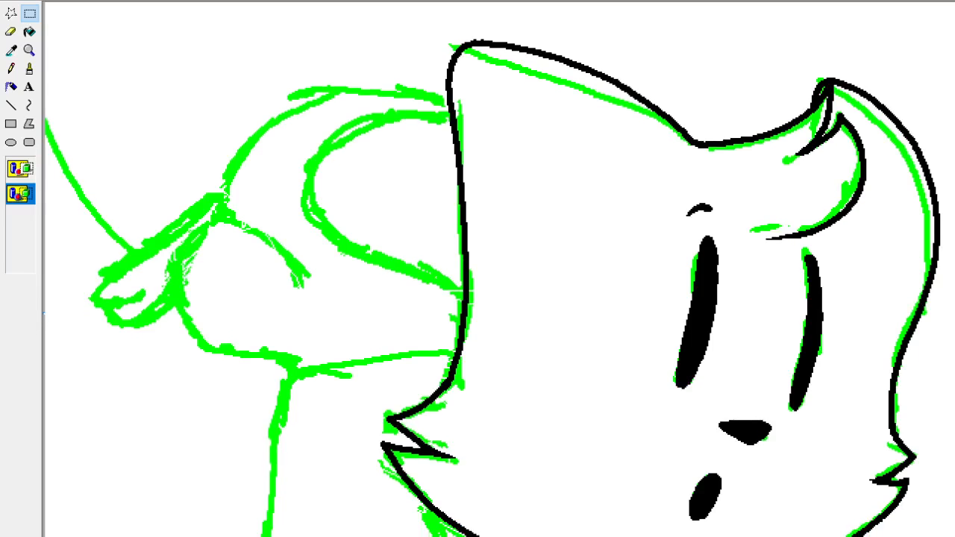
{"action": "scroll", "coordinate": [492, 269], "scroll_direction": "down", "scroll_amount": 5}
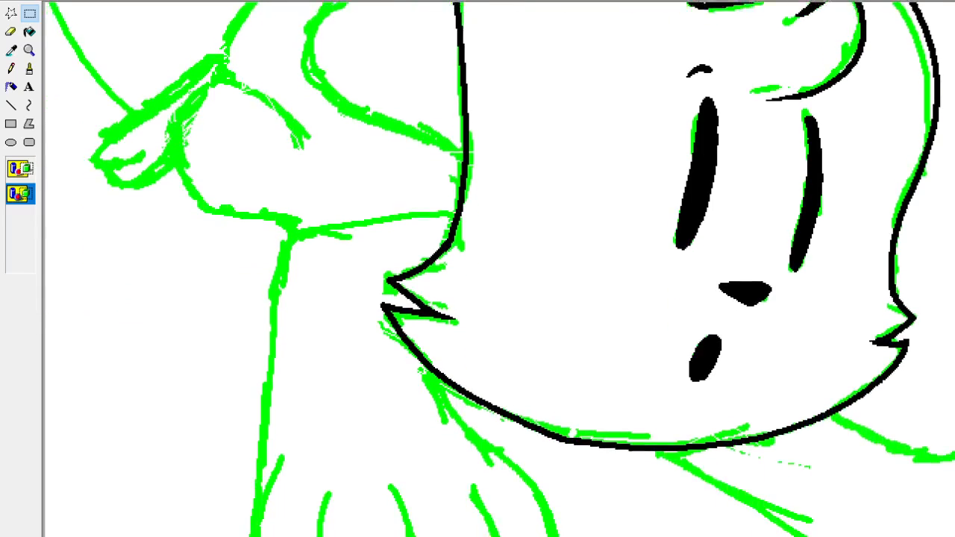
{"action": "scroll", "coordinate": [492, 269], "scroll_direction": "down", "scroll_amount": 2}
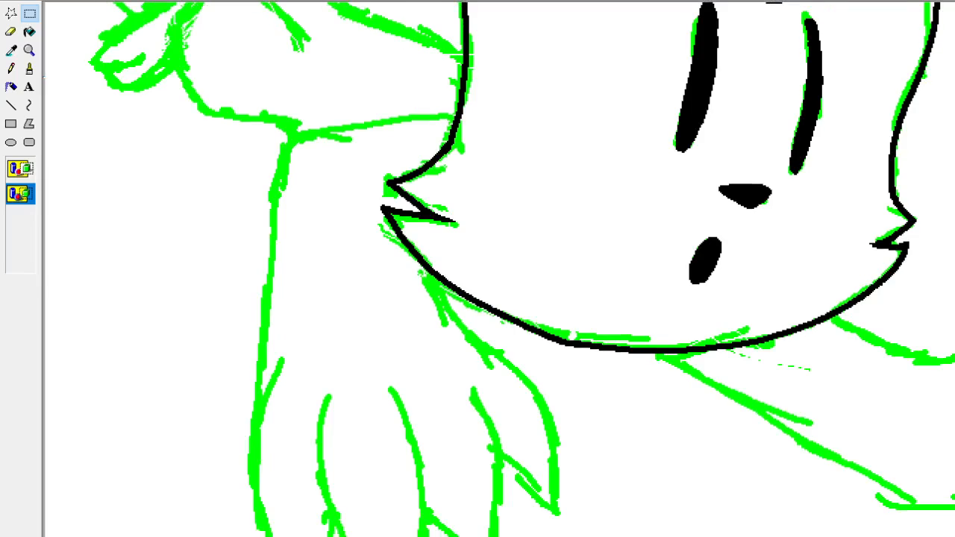
{"action": "left_click", "coordinate": [29, 69]}
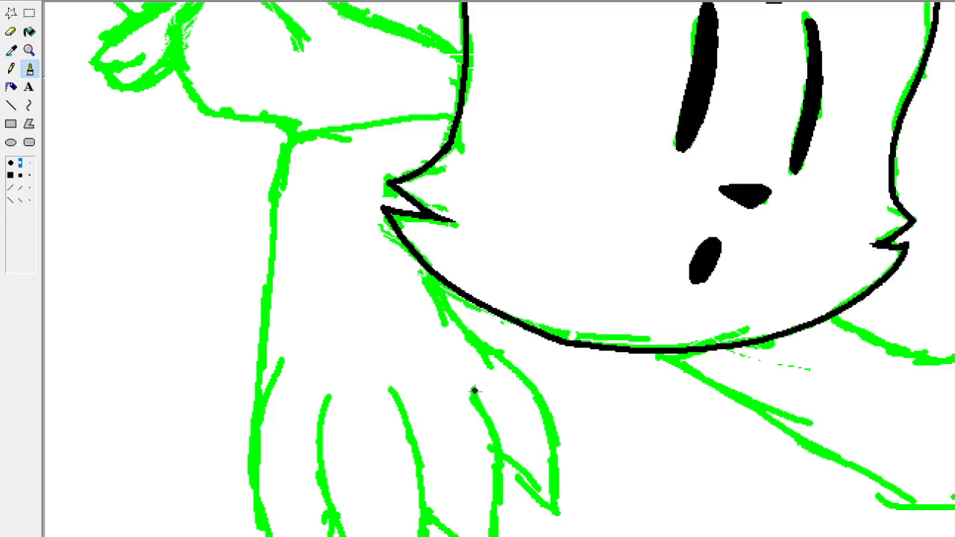
{"action": "mouse_move", "coordinate": [474, 394]}
{"action": "left_mouse_down"}
{"action": "mouse_move", "coordinate": [489, 422]}
{"action": "mouse_move", "coordinate": [492, 535]}
{"action": "left_mouse_up"}
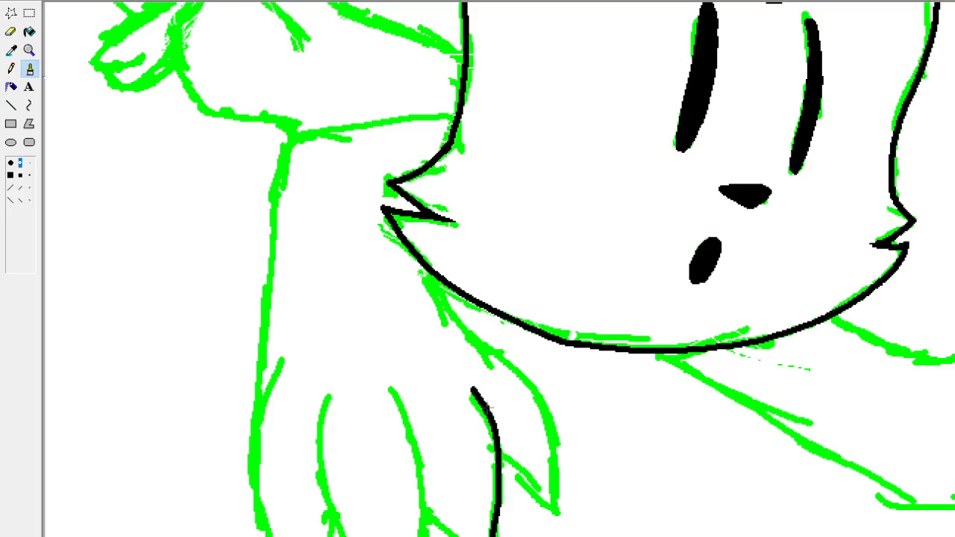
{"action": "key", "text": "ctrl+z"}
{"action": "mouse_move", "coordinate": [453, 379]}
{"action": "left_mouse_down"}
{"action": "mouse_move", "coordinate": [487, 407]}
{"action": "mouse_move", "coordinate": [503, 536]}
{"action": "left_mouse_up"}
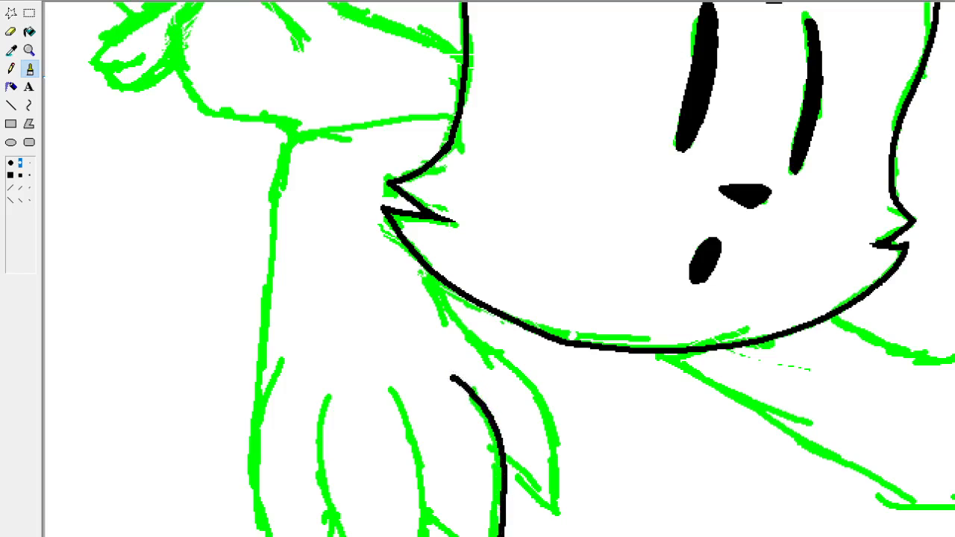
{"action": "key", "text": "ctrl+z"}
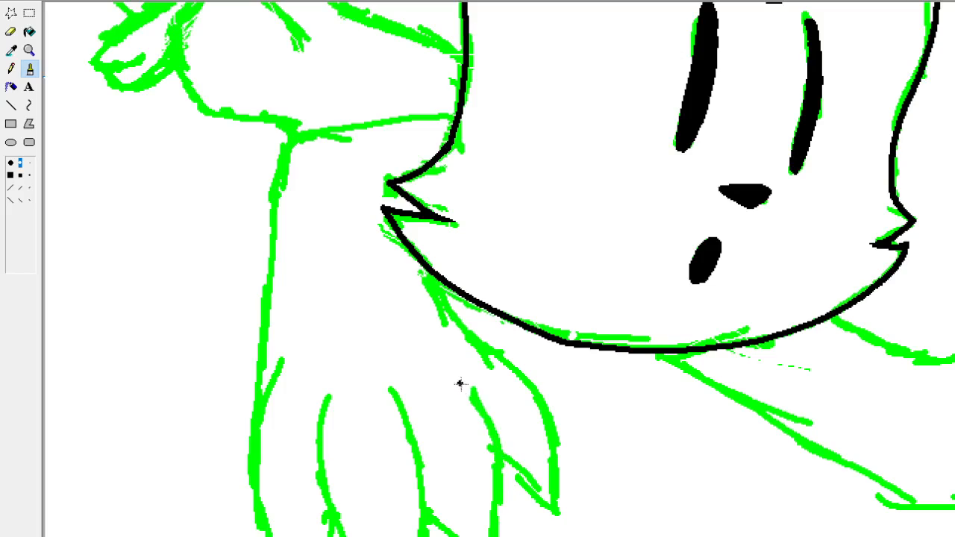
{"action": "mouse_move", "coordinate": [455, 382]}
{"action": "left_mouse_down"}
{"action": "mouse_move", "coordinate": [481, 418]}
{"action": "mouse_move", "coordinate": [502, 498]}
{"action": "mouse_move", "coordinate": [499, 536]}
{"action": "left_mouse_up"}
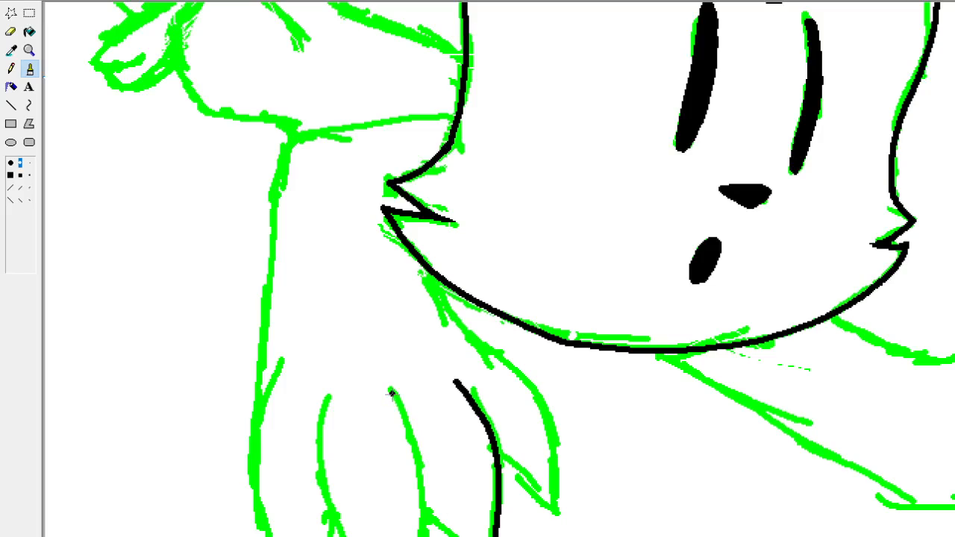
Ink the paw's middle and left finger lines and its outer left edge in black.
{"action": "mouse_move", "coordinate": [391, 391]}
{"action": "left_mouse_down"}
{"action": "mouse_move", "coordinate": [422, 459]}
{"action": "mouse_move", "coordinate": [424, 536]}
{"action": "left_mouse_up"}
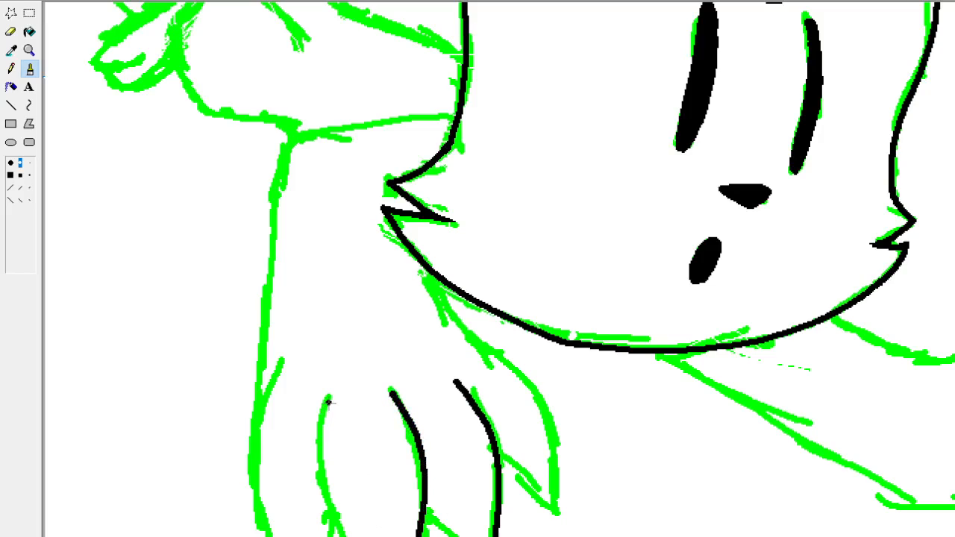
{"action": "mouse_move", "coordinate": [328, 401]}
{"action": "left_mouse_down"}
{"action": "mouse_move", "coordinate": [313, 448]}
{"action": "mouse_move", "coordinate": [333, 536]}
{"action": "left_mouse_up"}
{"action": "key", "text": "ctrl+z"}
{"action": "mouse_move", "coordinate": [328, 403]}
{"action": "left_mouse_down"}
{"action": "mouse_move", "coordinate": [341, 462]}
{"action": "mouse_move", "coordinate": [375, 536]}
{"action": "left_mouse_up"}
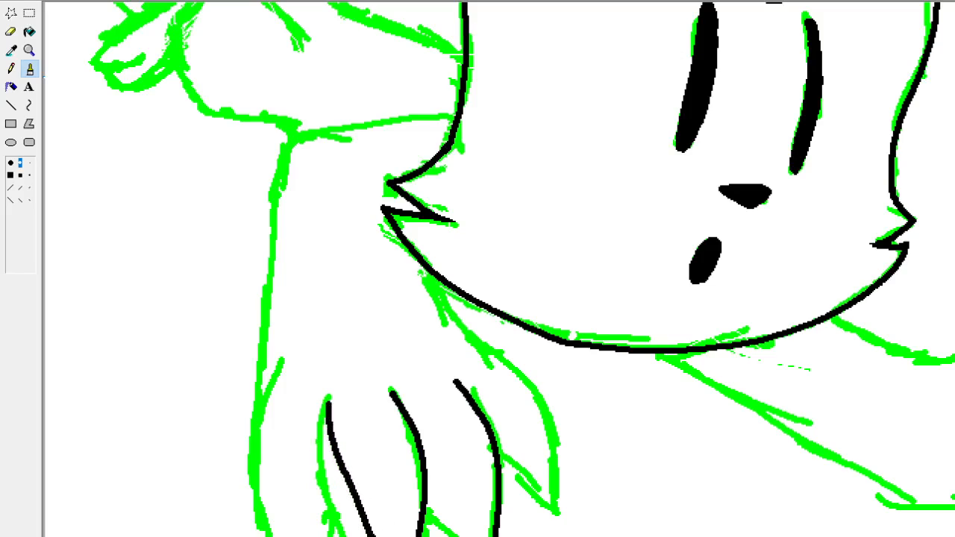
{"action": "key", "text": "ctrl+z"}
{"action": "mouse_move", "coordinate": [326, 405]}
{"action": "left_mouse_down"}
{"action": "mouse_move", "coordinate": [312, 489]}
{"action": "mouse_move", "coordinate": [330, 535]}
{"action": "left_mouse_up"}
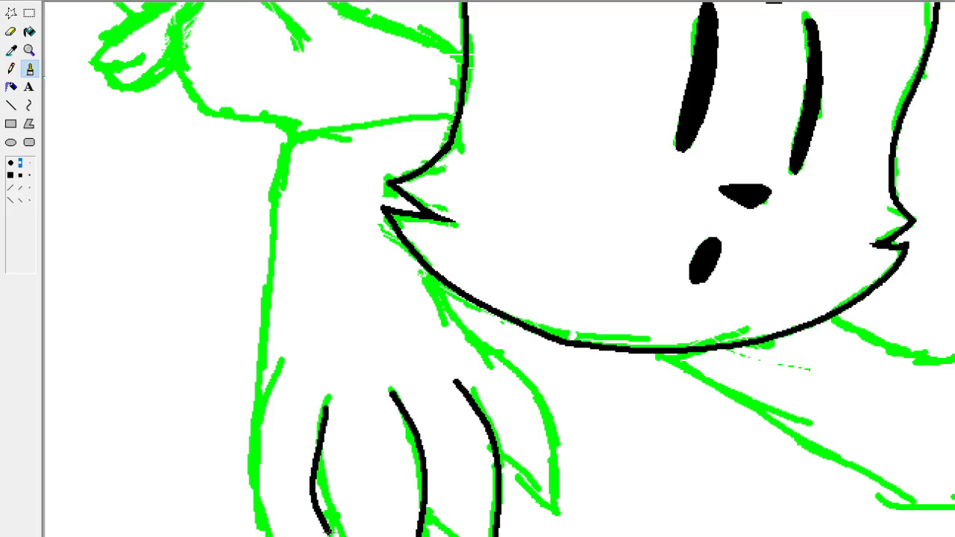
{"action": "mouse_move", "coordinate": [259, 413]}
{"action": "left_mouse_down"}
{"action": "mouse_move", "coordinate": [241, 485]}
{"action": "mouse_move", "coordinate": [243, 534]}
{"action": "left_mouse_up"}
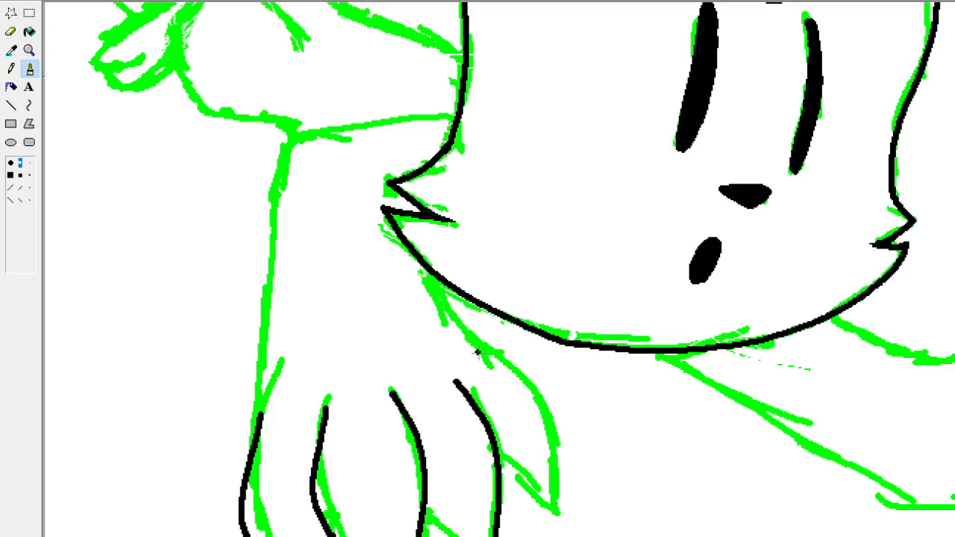
Ink the pointed digit on the paw's right side and the start of the next tip, and taper the finger lines' upper ends.
{"action": "mouse_move", "coordinate": [479, 350]}
{"action": "left_mouse_down"}
{"action": "mouse_move", "coordinate": [545, 439]}
{"action": "mouse_move", "coordinate": [547, 509]}
{"action": "mouse_move", "coordinate": [502, 467]}
{"action": "left_mouse_up"}
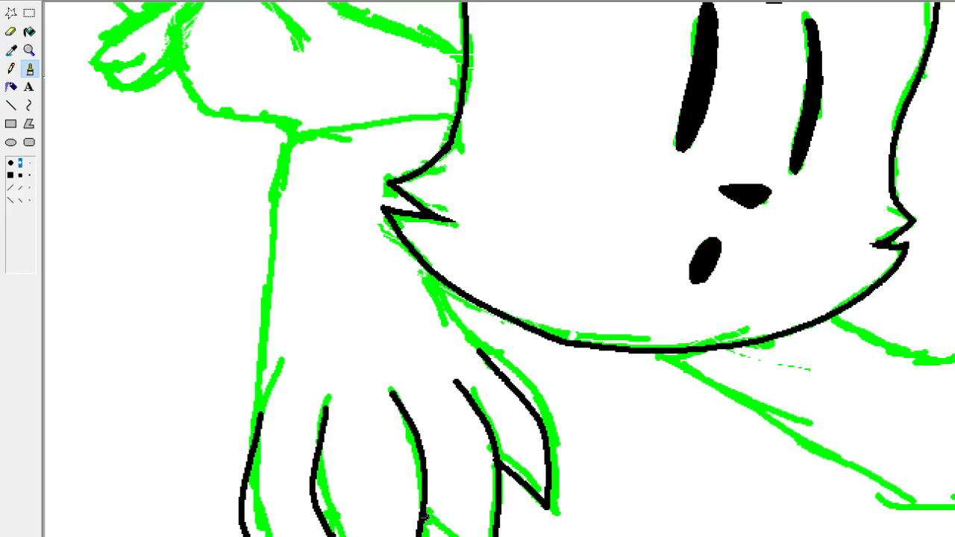
{"action": "left_click_drag", "start_coordinate": [424, 515], "coordinate": [446, 536]}
{"action": "left_click_drag", "start_coordinate": [323, 403], "coordinate": [310, 440]}
{"action": "left_click_drag", "start_coordinate": [326, 403], "coordinate": [321, 448]}
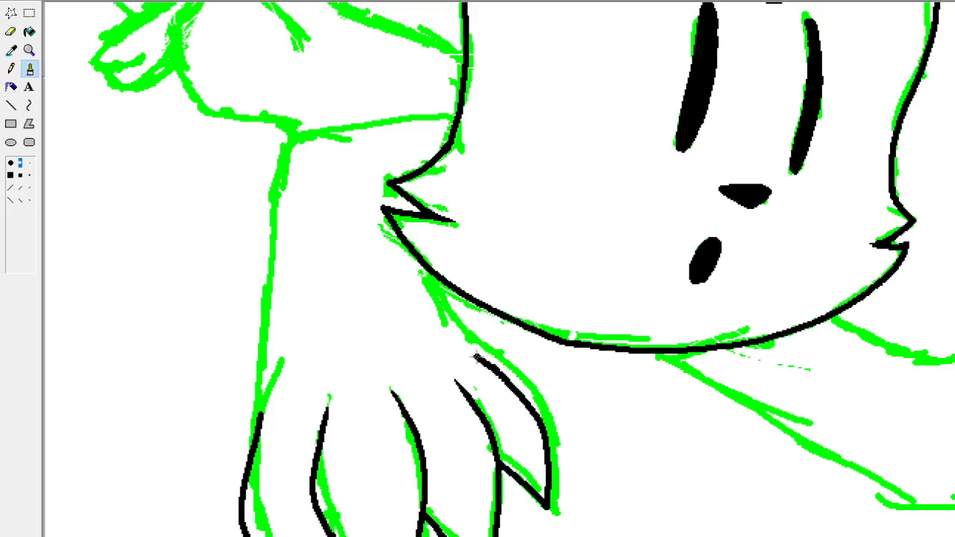
Join the paw's pointed right digit to the jaw with a curved black line, and smooth the join.
{"action": "mouse_move", "coordinate": [493, 369]}
{"action": "left_mouse_down"}
{"action": "mouse_move", "coordinate": [454, 334]}
{"action": "mouse_move", "coordinate": [424, 264]}
{"action": "left_mouse_up"}
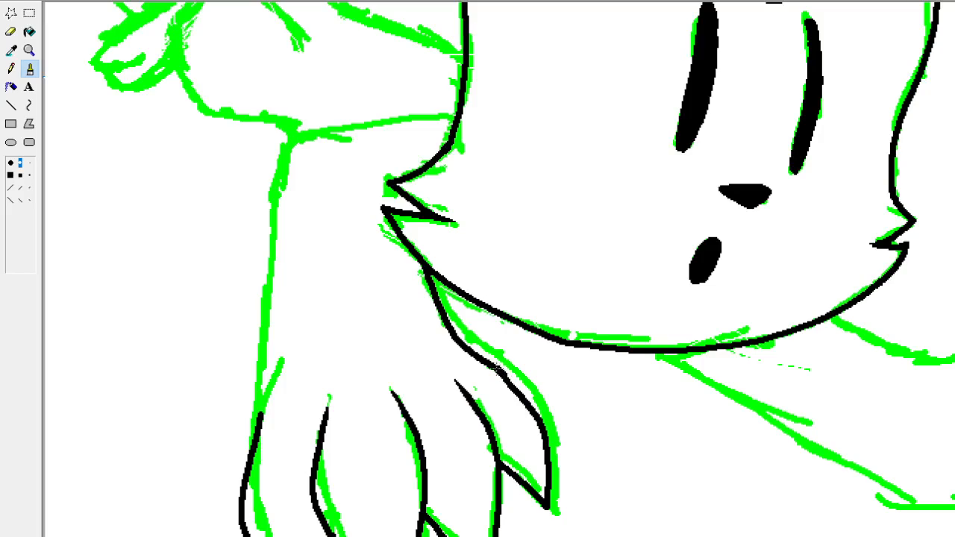
{"action": "left_click_drag", "start_coordinate": [523, 398], "coordinate": [494, 366]}
{"action": "left_click_drag", "start_coordinate": [493, 366], "coordinate": [513, 385]}
{"action": "scroll", "coordinate": [500, 268], "scroll_direction": "up", "scroll_amount": 3}
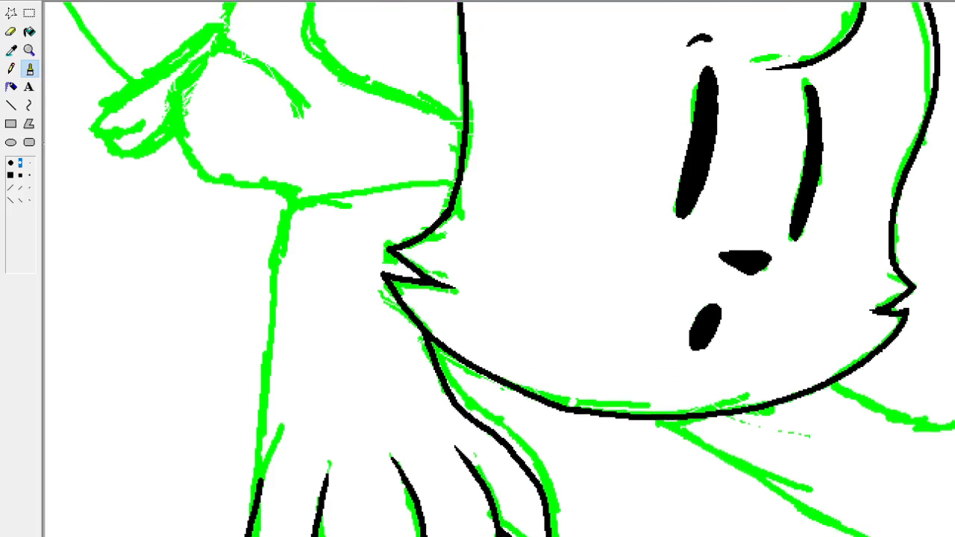
{"action": "scroll", "coordinate": [380, 420], "scroll_direction": "down", "scroll_amount": 2}
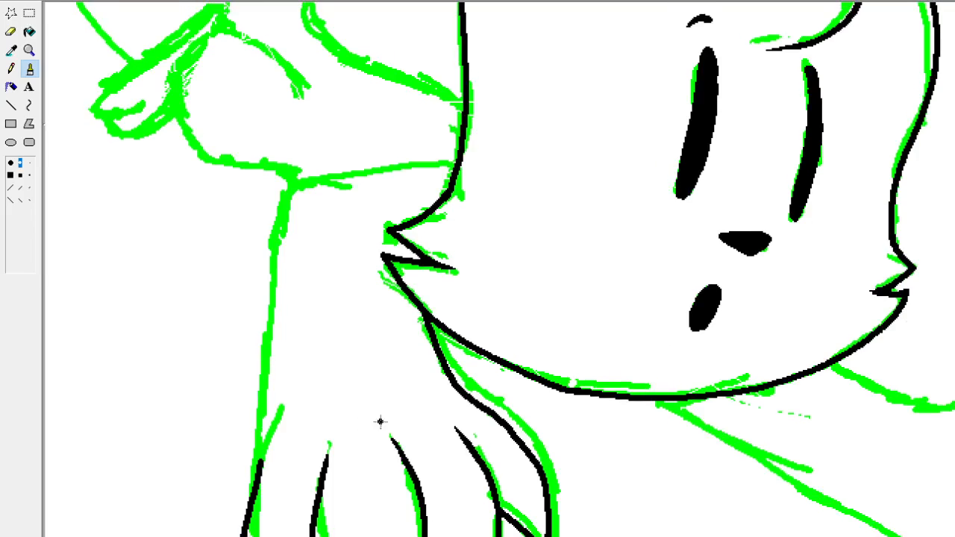
{"action": "left_click_drag", "start_coordinate": [261, 465], "coordinate": [266, 391]}
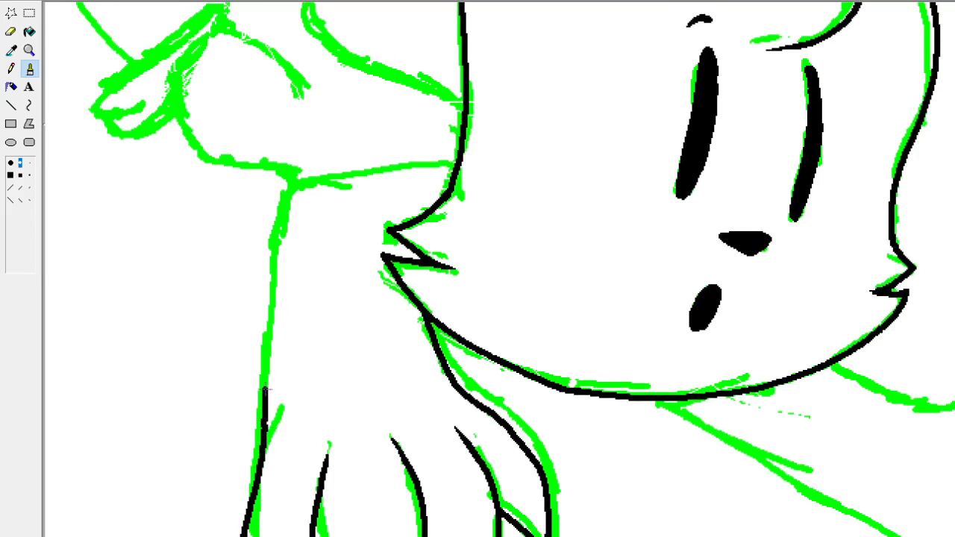
{"action": "key", "text": "ctrl+z"}
{"action": "left_click_drag", "start_coordinate": [261, 464], "coordinate": [270, 430]}
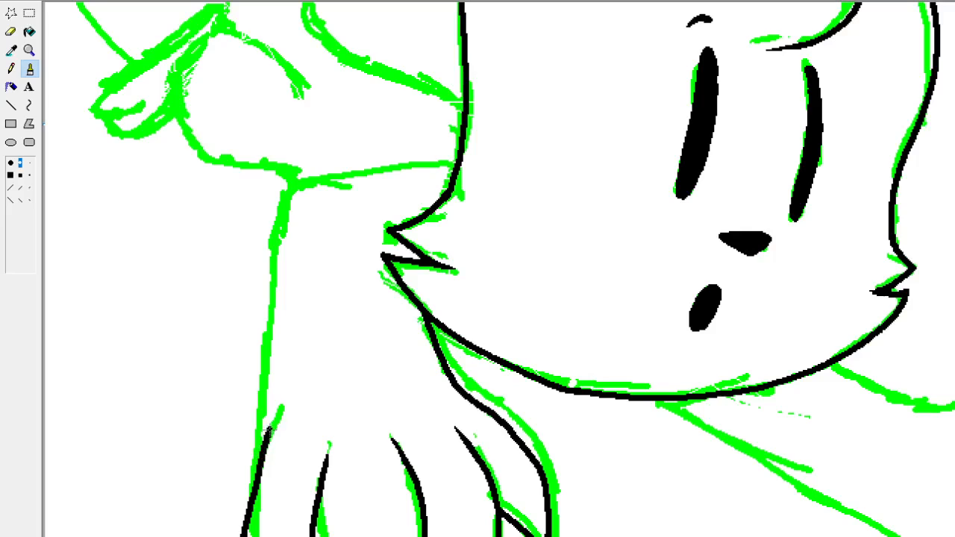
{"action": "key", "text": "ctrl+z"}
{"action": "left_click_drag", "start_coordinate": [260, 469], "coordinate": [267, 360]}
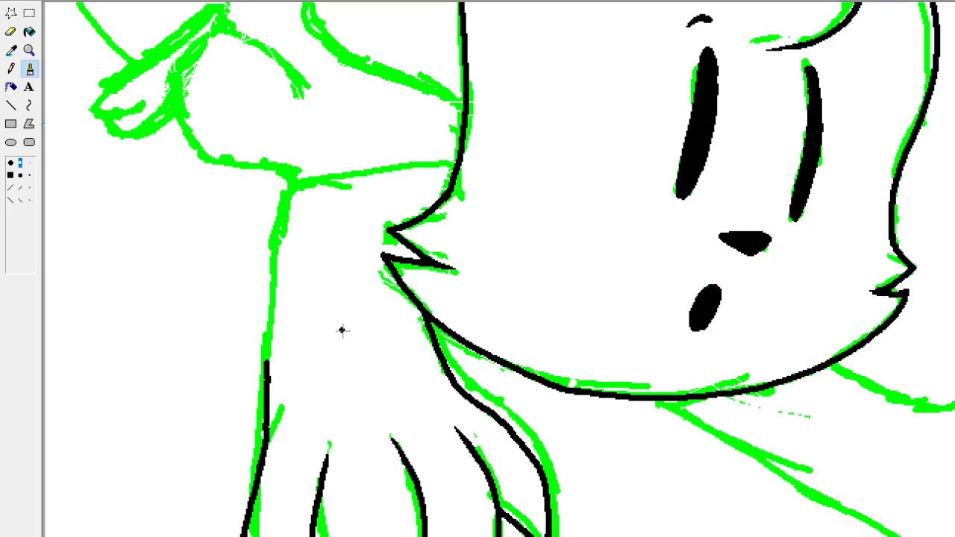
{"action": "key", "text": "ctrl+z"}
{"action": "left_click_drag", "start_coordinate": [262, 469], "coordinate": [286, 217]}
{"action": "key", "text": "ctrl+z"}
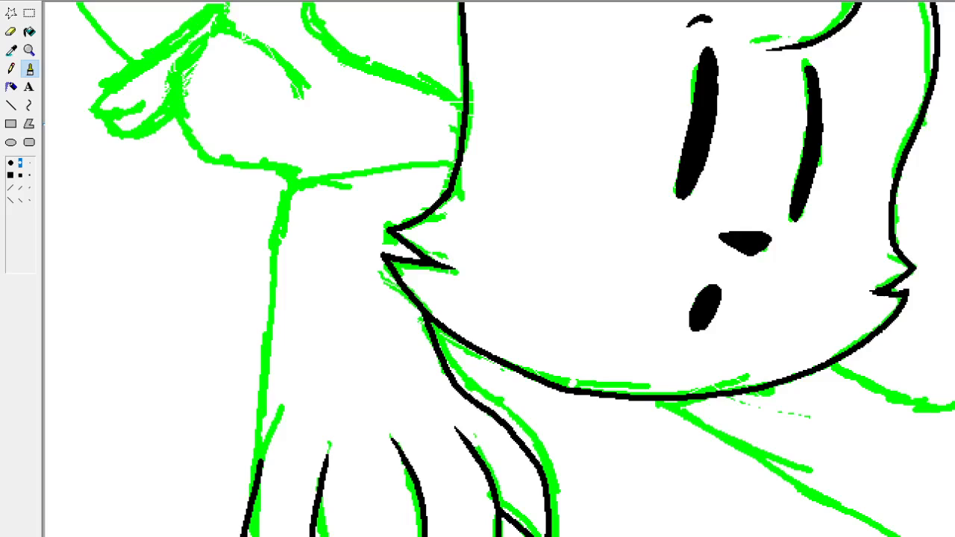
Draw a small round cat head with two pointed ears in black on the blank canvas area right of the main drawing.
{"action": "scroll", "coordinate": [498, 269], "scroll_direction": "right", "scroll_amount": 5}
{"action": "scroll", "coordinate": [498, 268], "scroll_direction": "right", "scroll_amount": 5}
{"action": "scroll", "coordinate": [498, 268], "scroll_direction": "up", "scroll_amount": 3}
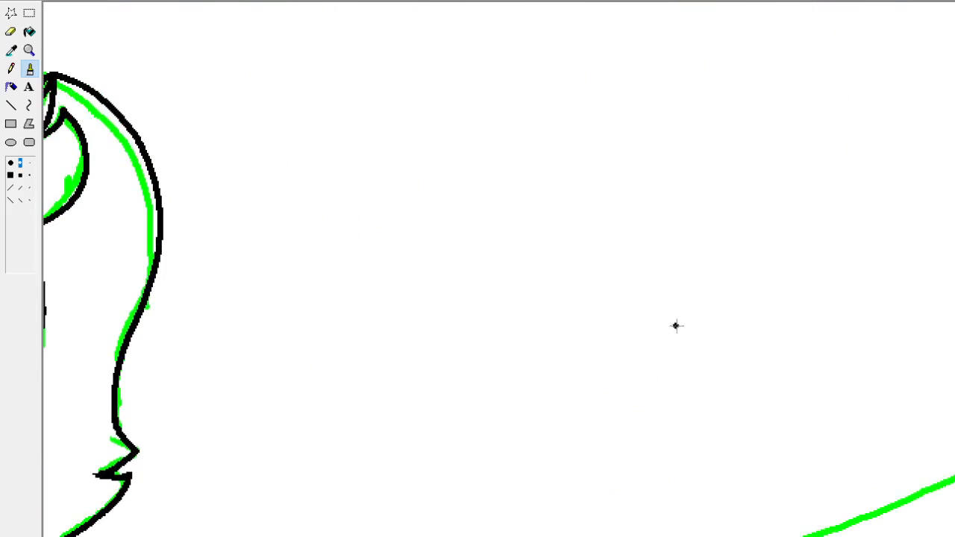
{"action": "left_click_drag", "start_coordinate": [662, 340], "coordinate": [643, 334]}
{"action": "left_click_drag", "start_coordinate": [550, 262], "coordinate": [601, 193]}
{"action": "mouse_move", "coordinate": [698, 180]}
{"action": "left_mouse_down"}
{"action": "mouse_move", "coordinate": [761, 144]}
{"action": "mouse_move", "coordinate": [752, 239]}
{"action": "left_mouse_up"}
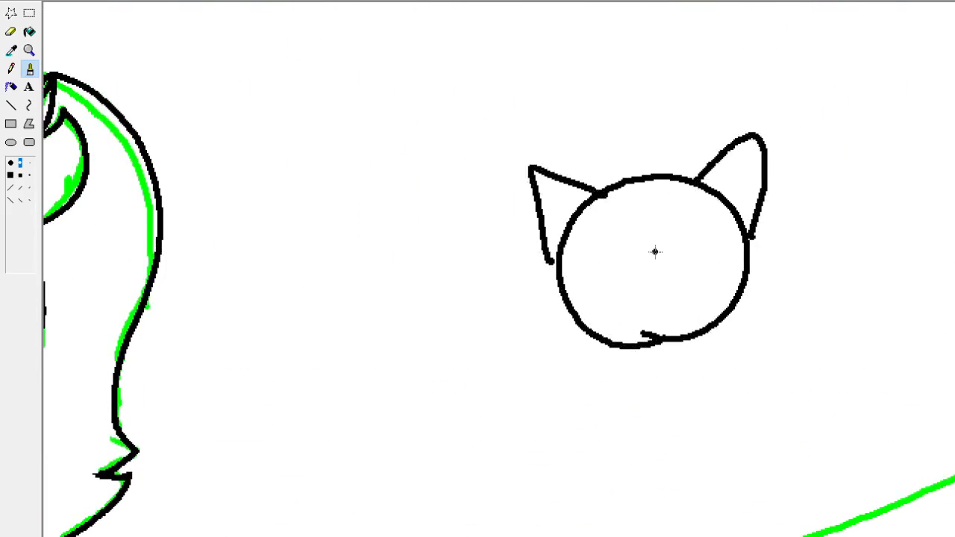
Add two vertical line eyes, a small solid nose and a U-shaped mouth to the small cat's face.
{"action": "left_click_drag", "start_coordinate": [622, 225], "coordinate": [626, 278]}
{"action": "left_click_drag", "start_coordinate": [667, 214], "coordinate": [678, 270]}
{"action": "left_click_drag", "start_coordinate": [653, 284], "coordinate": [653, 290]}
{"action": "left_click_drag", "start_coordinate": [651, 307], "coordinate": [666, 303]}
Draw a bulging bent arm from the right side of the small cat's head, with the forearm crossing below the chin.
{"action": "mouse_move", "coordinate": [744, 280]}
{"action": "left_mouse_down"}
{"action": "mouse_move", "coordinate": [743, 266]}
{"action": "mouse_move", "coordinate": [832, 341]}
{"action": "mouse_move", "coordinate": [860, 348]}
{"action": "mouse_move", "coordinate": [818, 409]}
{"action": "left_mouse_up"}
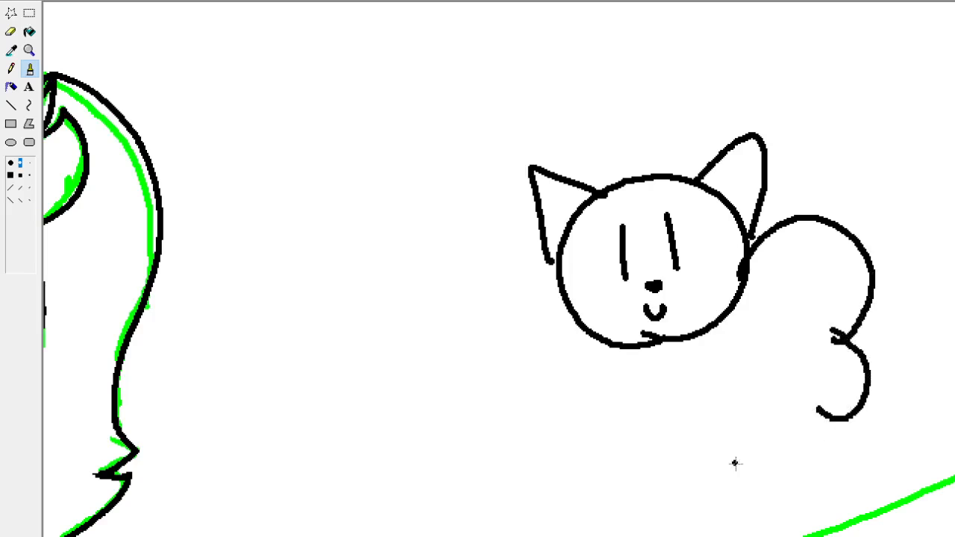
{"action": "mouse_move", "coordinate": [698, 472]}
{"action": "left_mouse_down"}
{"action": "mouse_move", "coordinate": [623, 448]}
{"action": "mouse_move", "coordinate": [704, 380]}
{"action": "mouse_move", "coordinate": [800, 439]}
{"action": "mouse_move", "coordinate": [833, 420]}
{"action": "left_mouse_up"}
{"action": "left_click_drag", "start_coordinate": [702, 389], "coordinate": [763, 382]}
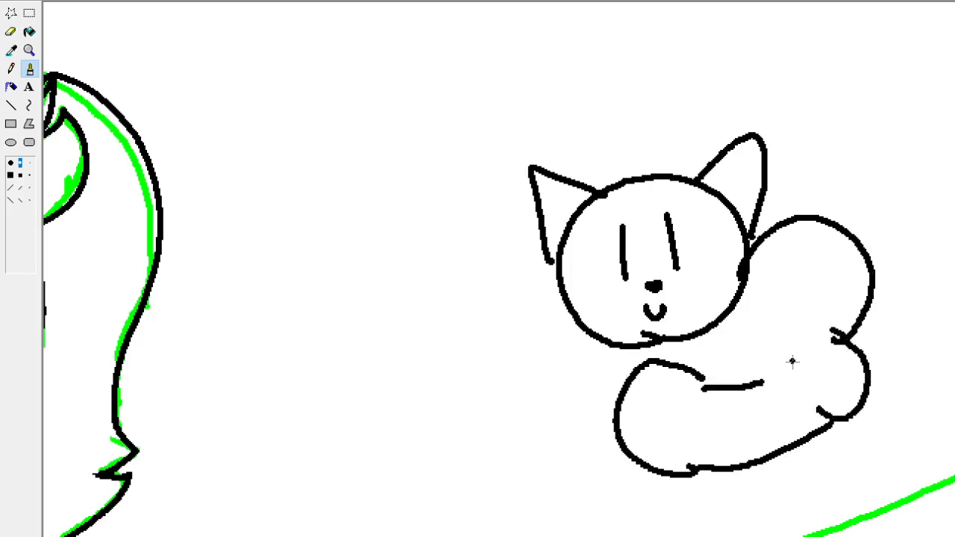
{"action": "mouse_move", "coordinate": [733, 319]}
{"action": "left_mouse_down"}
{"action": "mouse_move", "coordinate": [743, 362]}
{"action": "mouse_move", "coordinate": [763, 382]}
{"action": "left_mouse_up"}
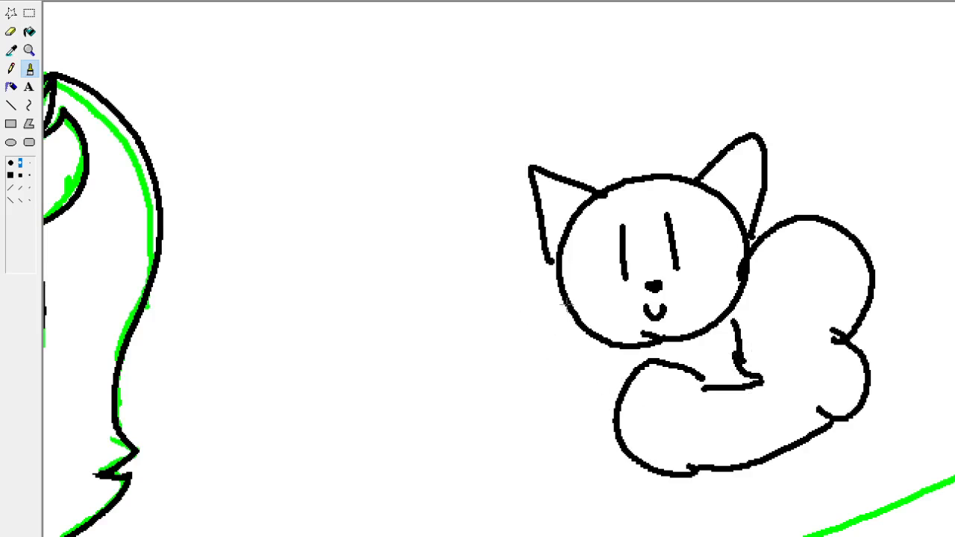
Draw the small cat's left shoulder bulge with a short line below it, and add a hooked finger line on the bent arm's hand.
{"action": "mouse_move", "coordinate": [561, 301]}
{"action": "left_mouse_down"}
{"action": "mouse_move", "coordinate": [528, 435]}
{"action": "mouse_move", "coordinate": [583, 412]}
{"action": "left_mouse_up"}
{"action": "left_click_drag", "start_coordinate": [532, 446], "coordinate": [571, 509]}
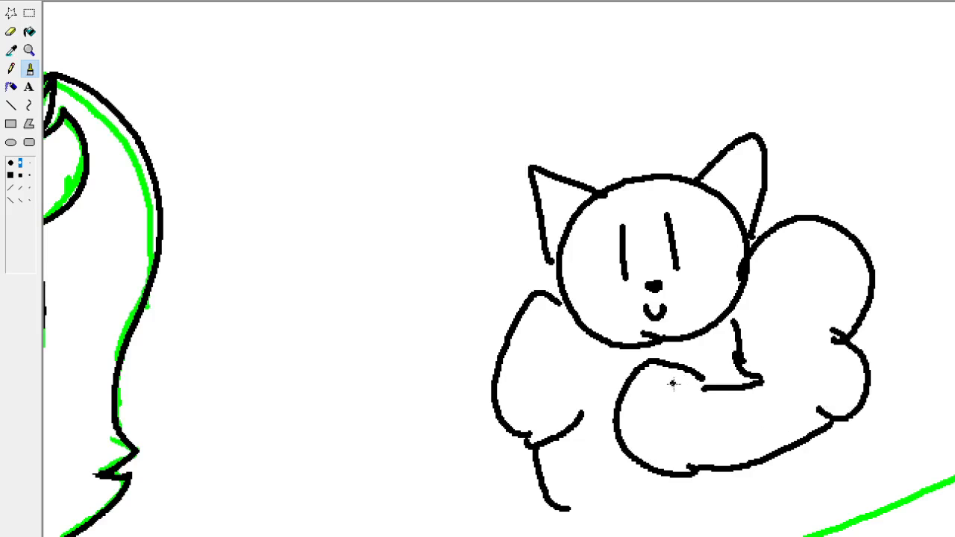
{"action": "mouse_move", "coordinate": [675, 403]}
{"action": "left_mouse_down"}
{"action": "mouse_move", "coordinate": [661, 391]}
{"action": "mouse_move", "coordinate": [694, 378]}
{"action": "left_mouse_up"}
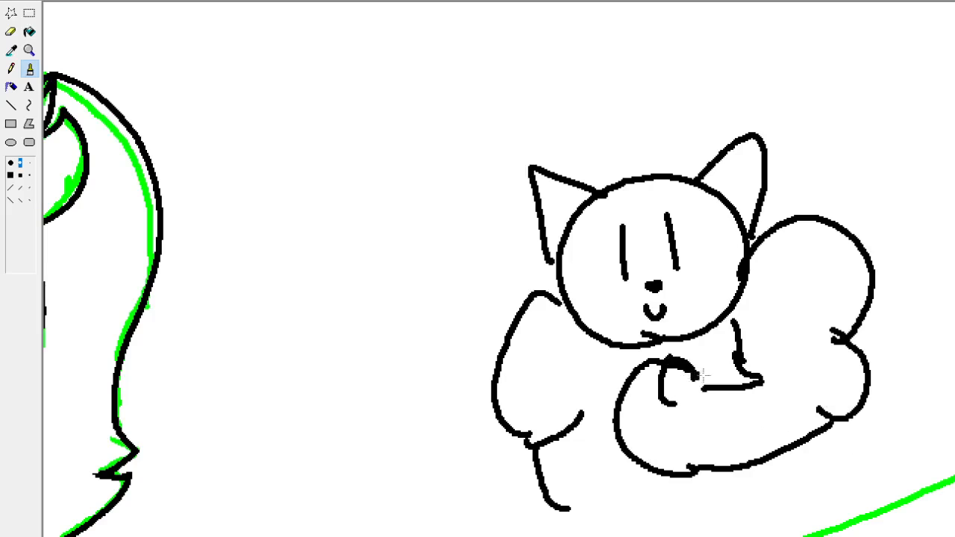
{"action": "left_click_drag", "start_coordinate": [698, 388], "coordinate": [674, 367]}
Add jagged fur tufts to both cheeks of the small cat and a pointed hair tuft on top of its head.
{"action": "mouse_move", "coordinate": [740, 285]}
{"action": "left_mouse_down"}
{"action": "mouse_move", "coordinate": [738, 262]}
{"action": "mouse_move", "coordinate": [735, 282]}
{"action": "mouse_move", "coordinate": [745, 274]}
{"action": "mouse_move", "coordinate": [733, 298]}
{"action": "mouse_move", "coordinate": [746, 282]}
{"action": "mouse_move", "coordinate": [724, 320]}
{"action": "left_mouse_up"}
{"action": "mouse_move", "coordinate": [743, 265]}
{"action": "left_mouse_down"}
{"action": "mouse_move", "coordinate": [776, 274]}
{"action": "mouse_move", "coordinate": [751, 291]}
{"action": "mouse_move", "coordinate": [757, 308]}
{"action": "mouse_move", "coordinate": [722, 320]}
{"action": "left_mouse_up"}
{"action": "mouse_move", "coordinate": [567, 300]}
{"action": "left_mouse_down"}
{"action": "mouse_move", "coordinate": [576, 313]}
{"action": "mouse_move", "coordinate": [566, 296]}
{"action": "mouse_move", "coordinate": [562, 307]}
{"action": "mouse_move", "coordinate": [591, 335]}
{"action": "left_mouse_up"}
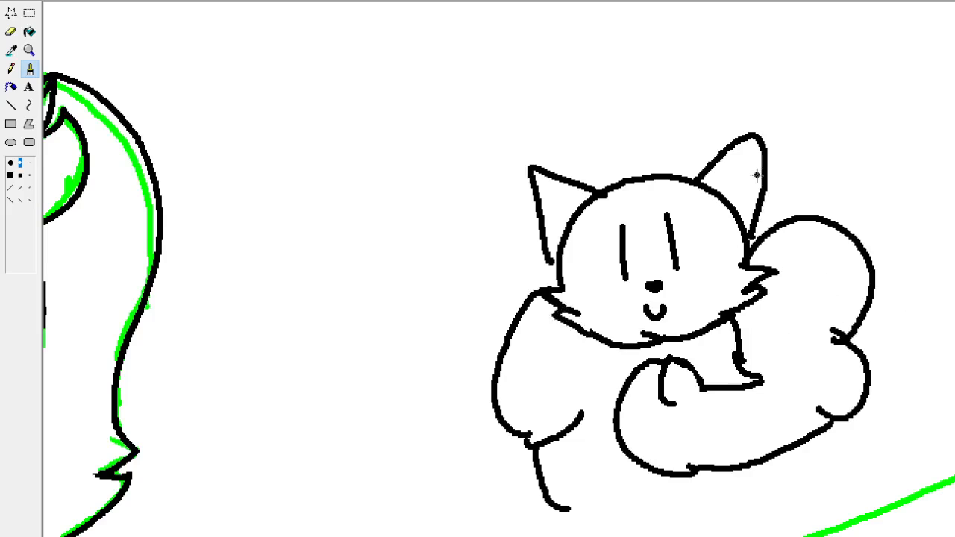
{"action": "mouse_move", "coordinate": [664, 174]}
{"action": "left_mouse_down"}
{"action": "mouse_move", "coordinate": [641, 167]}
{"action": "mouse_move", "coordinate": [604, 194]}
{"action": "left_mouse_up"}
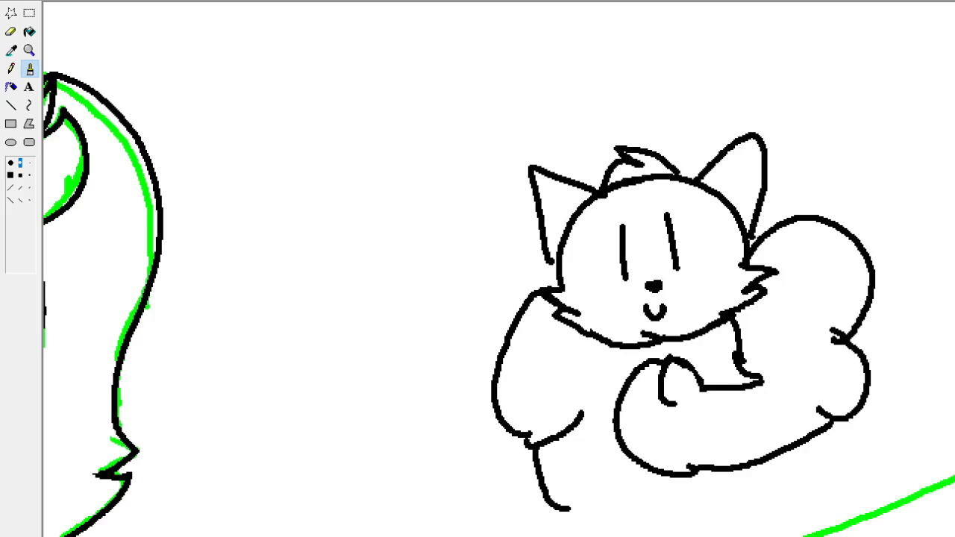
Touch up the fold at the small cat's left elbow and try a vertical chest line below its chin.
{"action": "scroll", "coordinate": [589, 417], "scroll_direction": "down", "scroll_amount": 2}
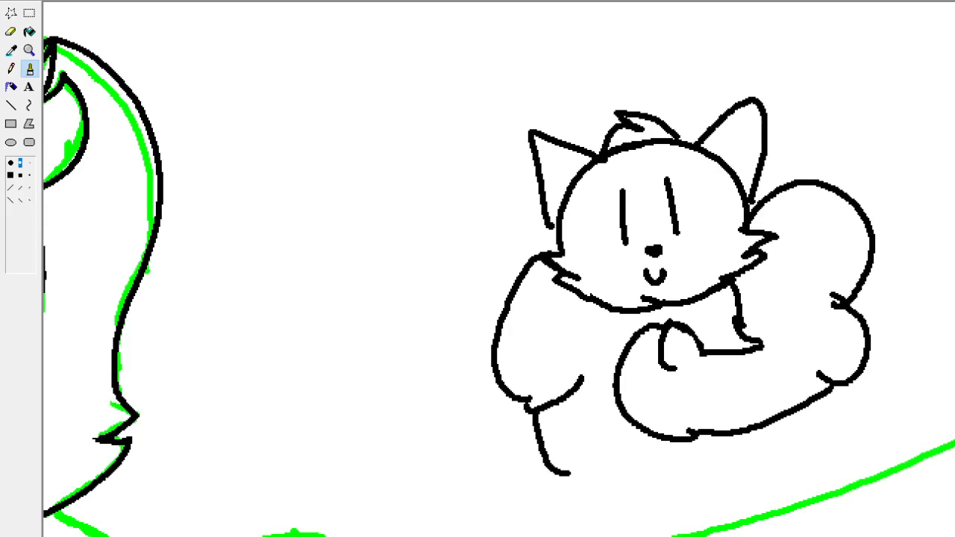
{"action": "left_click_drag", "start_coordinate": [534, 410], "coordinate": [508, 393]}
{"action": "scroll", "coordinate": [499, 269], "scroll_direction": "up", "scroll_amount": 1}
{"action": "scroll", "coordinate": [500, 286], "scroll_direction": "up", "scroll_amount": 1}
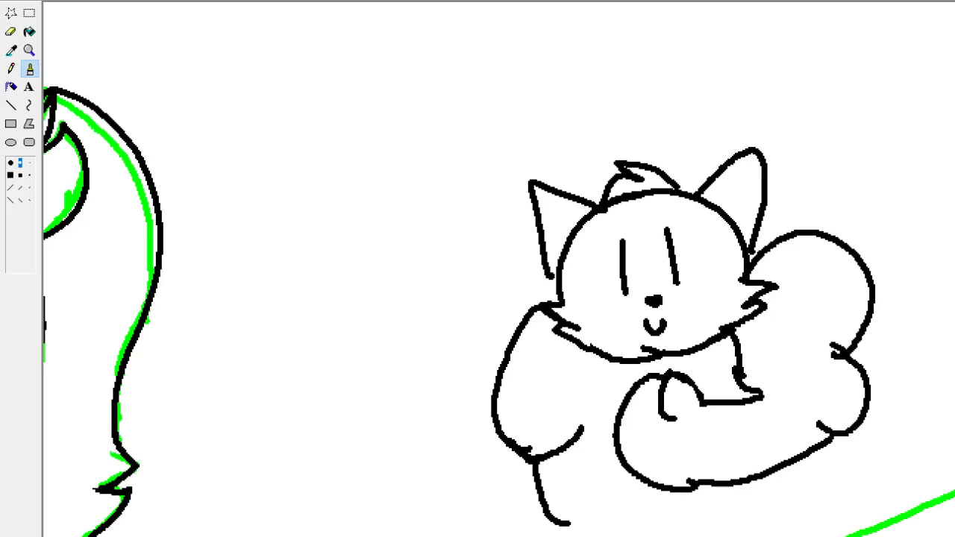
{"action": "left_click_drag", "start_coordinate": [608, 360], "coordinate": [613, 450]}
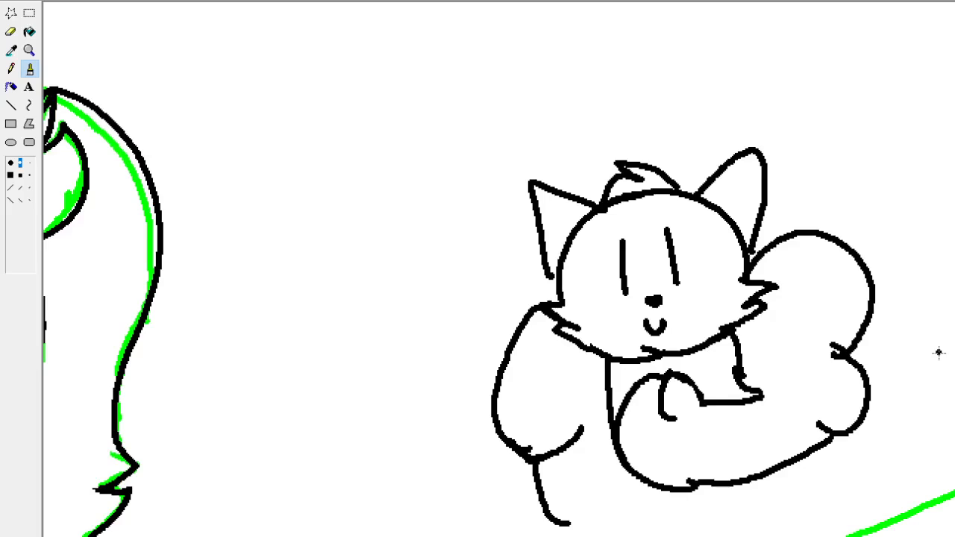
{"action": "key", "text": "ctrl+z"}
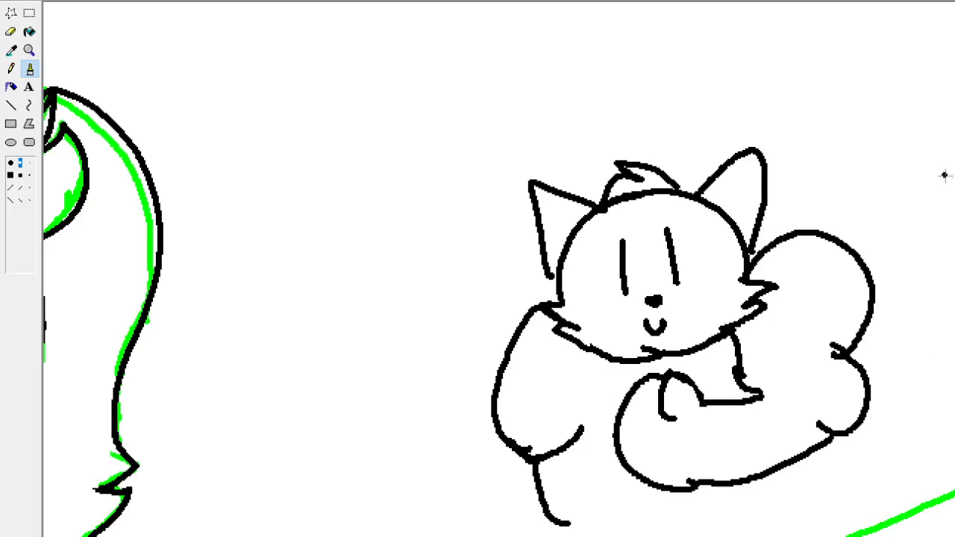
Select the whole small cat sketch with a free-form selection and delete it.
{"action": "left_click", "coordinate": [11, 12]}
{"action": "mouse_move", "coordinate": [890, 224]}
{"action": "left_mouse_down"}
{"action": "mouse_move", "coordinate": [898, 384]}
{"action": "mouse_move", "coordinate": [649, 536]}
{"action": "mouse_move", "coordinate": [906, 188]}
{"action": "mouse_move", "coordinate": [896, 220]}
{"action": "left_mouse_up"}
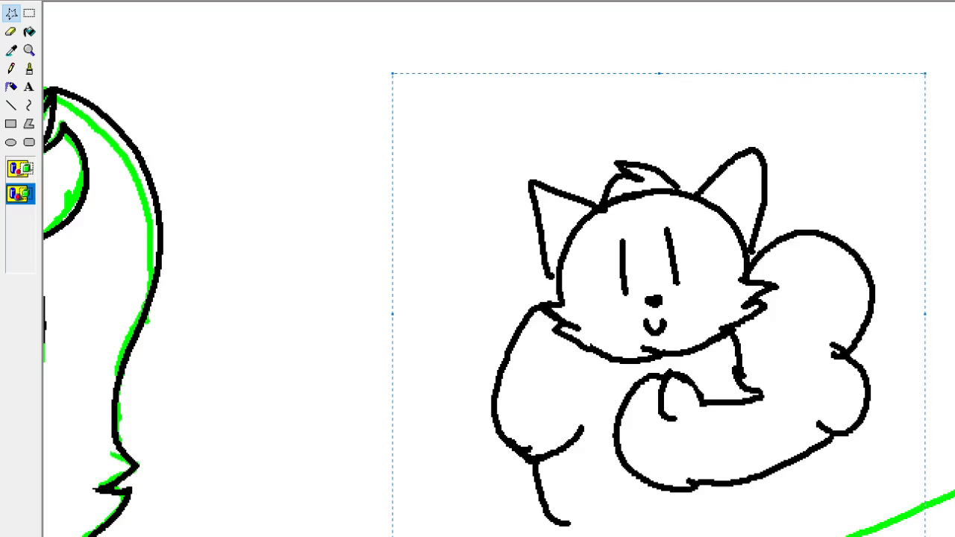
{"action": "key", "text": "Delete"}
Ink the upper edge of the outstretched arm in black with the brush, from the main cat's jaw to the farthest toe tip.
{"action": "scroll", "coordinate": [912, 503], "scroll_direction": "left", "scroll_amount": 10}
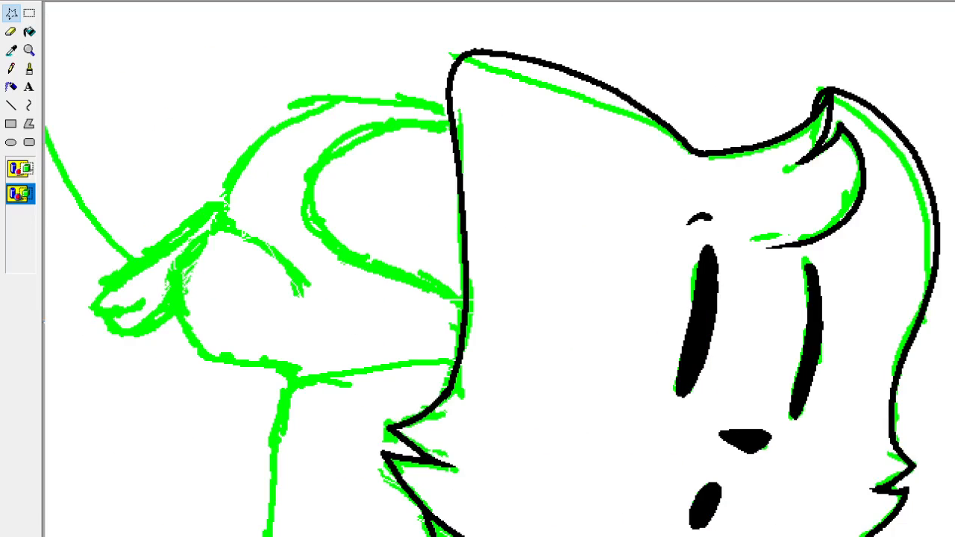
{"action": "scroll", "coordinate": [500, 268], "scroll_direction": "down", "scroll_amount": 5}
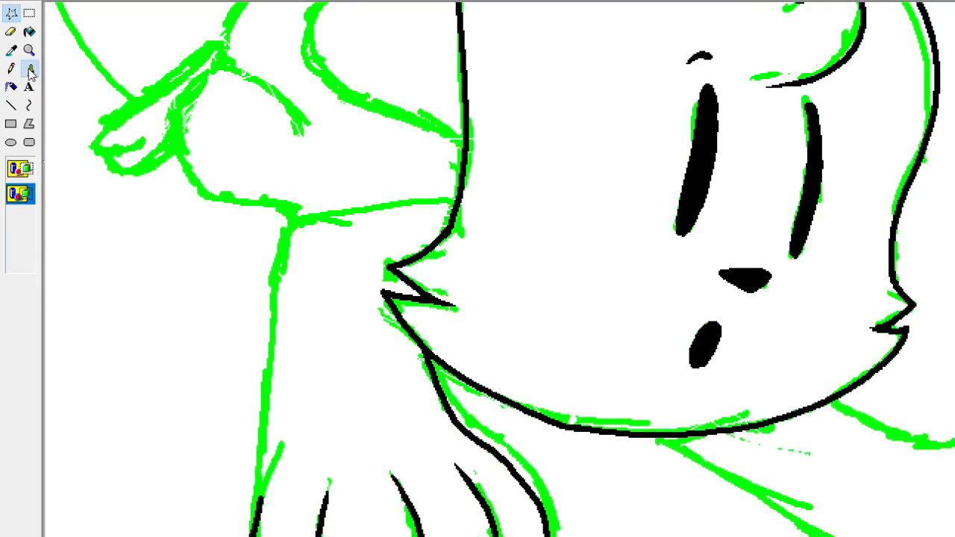
{"action": "left_click", "coordinate": [31, 70]}
{"action": "scroll", "coordinate": [506, 269], "scroll_direction": "down", "scroll_amount": 3}
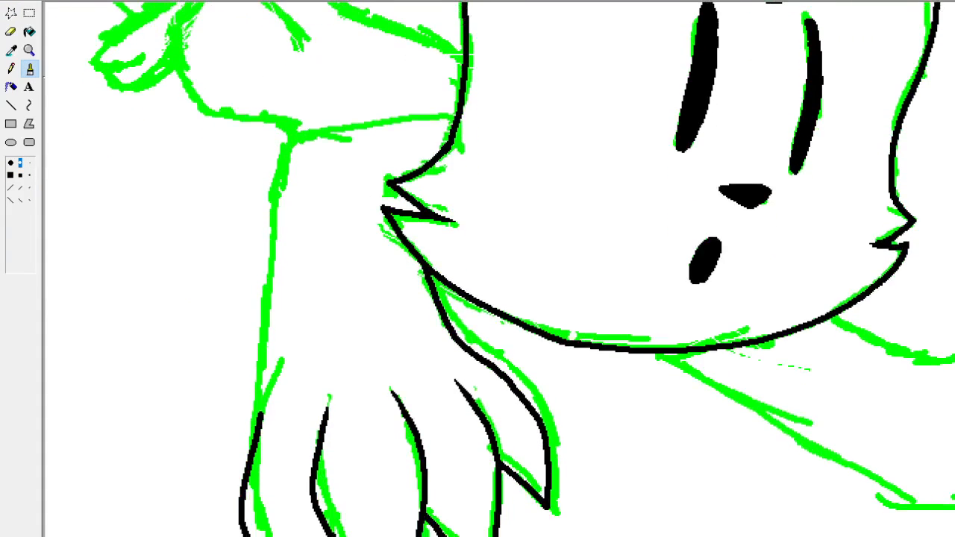
{"action": "scroll", "coordinate": [499, 268], "scroll_direction": "right", "scroll_amount": 15}
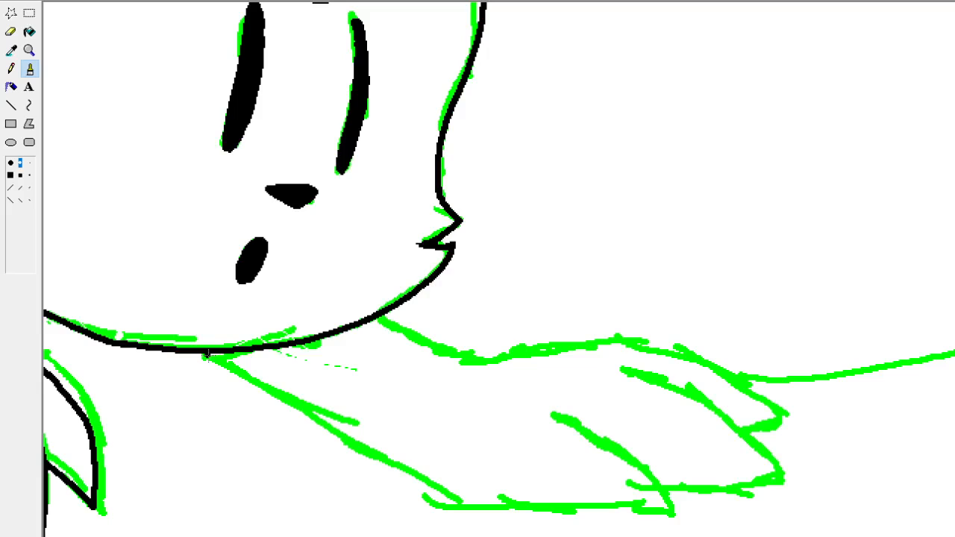
{"action": "left_click_drag", "start_coordinate": [378, 318], "coordinate": [467, 360]}
{"action": "mouse_move", "coordinate": [789, 418]}
{"action": "left_mouse_down"}
{"action": "mouse_move", "coordinate": [698, 365]}
{"action": "mouse_move", "coordinate": [642, 347]}
{"action": "mouse_move", "coordinate": [573, 341]}
{"action": "mouse_move", "coordinate": [452, 361]}
{"action": "left_mouse_up"}
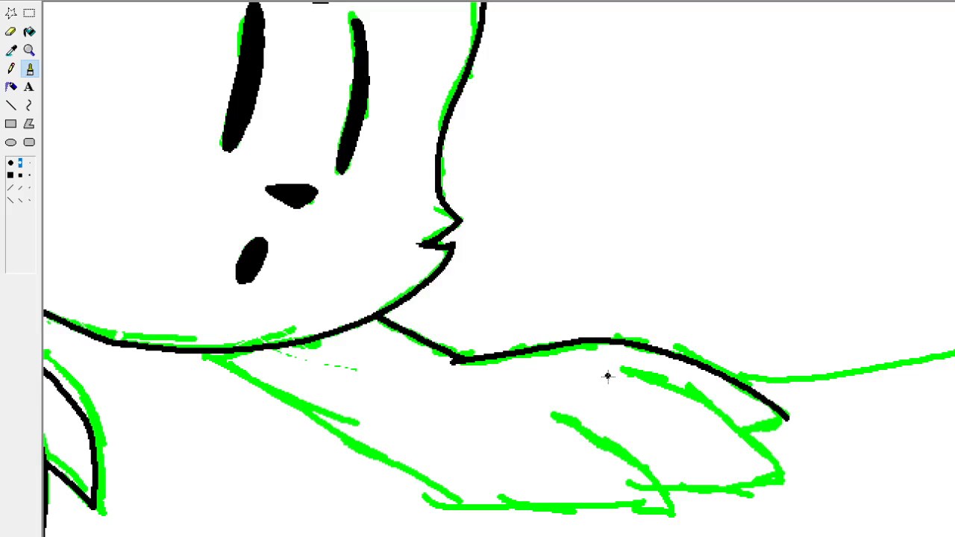
Ink the two toe lines of the outstretched paw, close its upper toe, and trace the paw's underside and arm back to the chin.
{"action": "mouse_move", "coordinate": [606, 376]}
{"action": "left_mouse_down"}
{"action": "mouse_move", "coordinate": [632, 376]}
{"action": "mouse_move", "coordinate": [710, 412]}
{"action": "mouse_move", "coordinate": [781, 474]}
{"action": "left_mouse_up"}
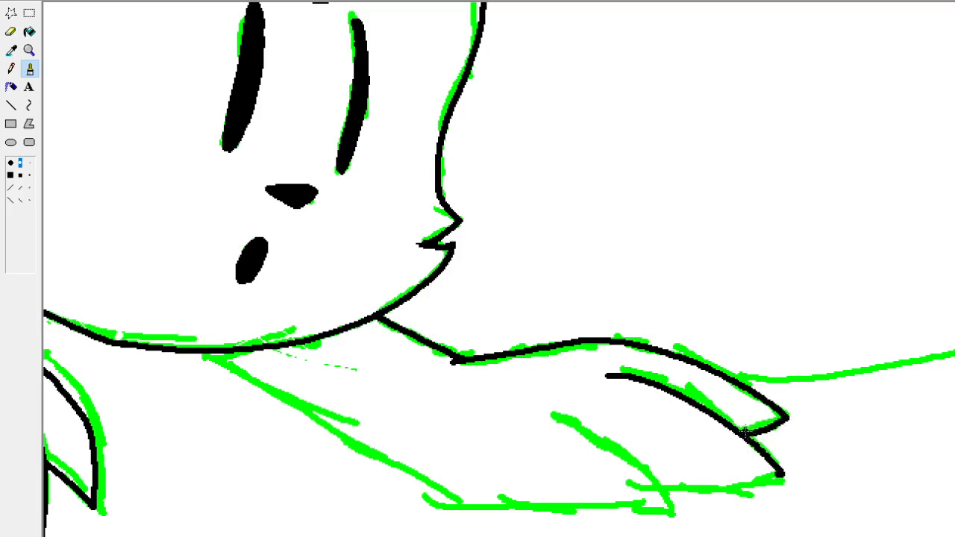
{"action": "left_click_drag", "start_coordinate": [786, 419], "coordinate": [749, 438]}
{"action": "mouse_move", "coordinate": [552, 412]}
{"action": "left_mouse_down"}
{"action": "mouse_move", "coordinate": [617, 449]}
{"action": "mouse_move", "coordinate": [666, 504]}
{"action": "left_mouse_up"}
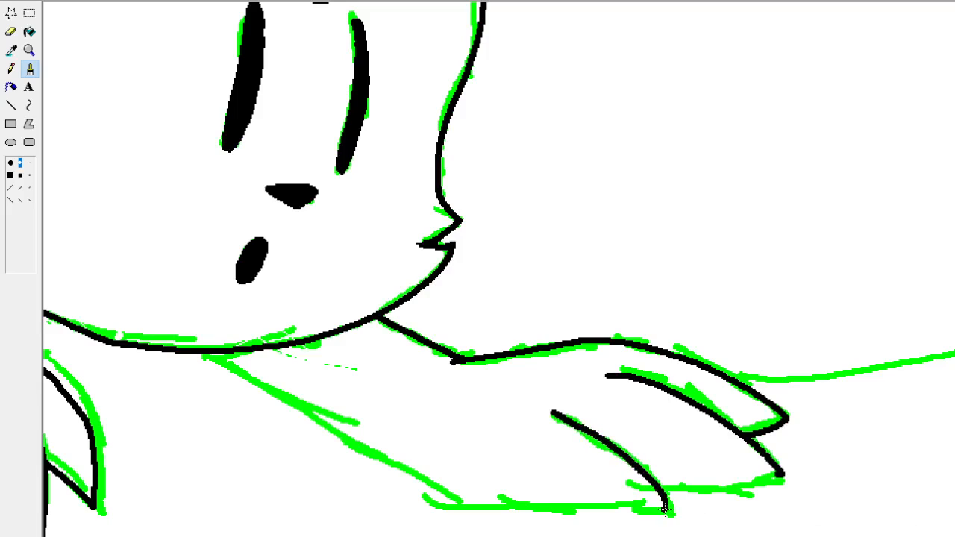
{"action": "mouse_move", "coordinate": [664, 510]}
{"action": "left_mouse_down"}
{"action": "mouse_move", "coordinate": [597, 517]}
{"action": "mouse_move", "coordinate": [465, 506]}
{"action": "left_mouse_up"}
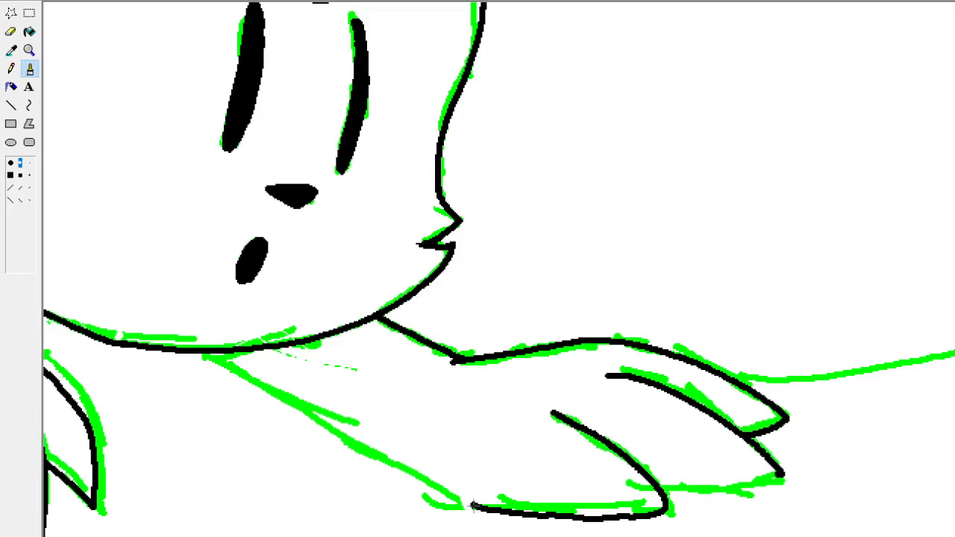
{"action": "left_click_drag", "start_coordinate": [467, 504], "coordinate": [199, 354]}
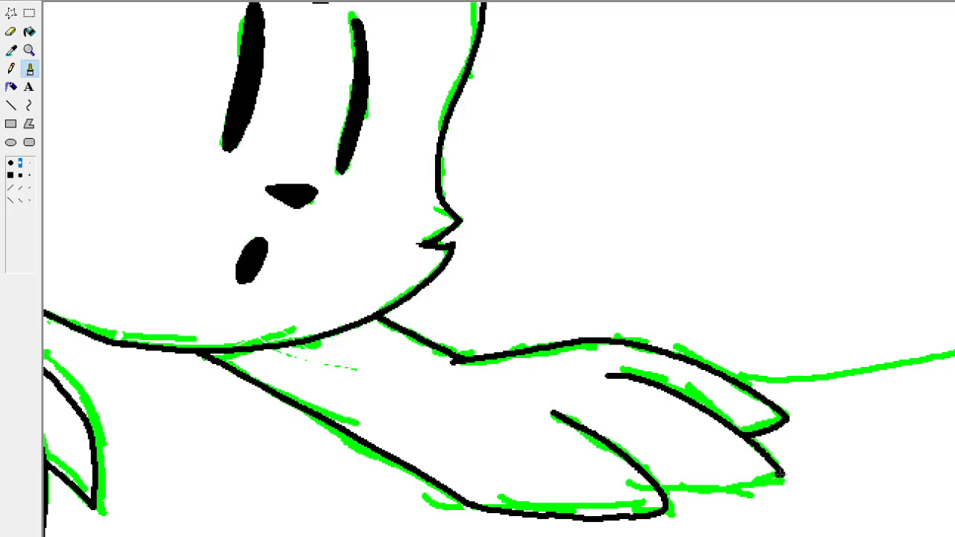
Close the middle toe of the outstretched paw with a slightly curved lower edge, redrawing the stroke until it fits.
{"action": "left_click_drag", "start_coordinate": [780, 473], "coordinate": [663, 487]}
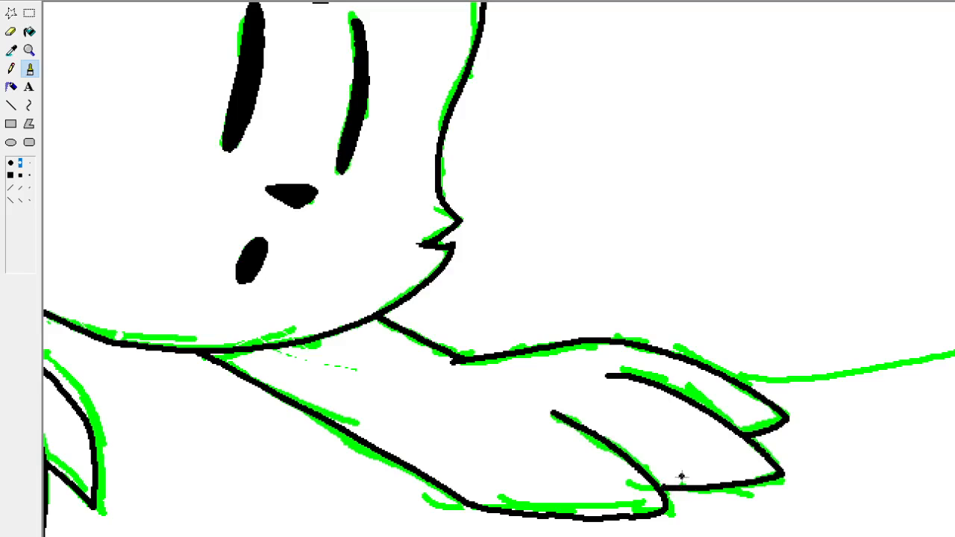
{"action": "key", "text": "ctrl+z"}
{"action": "mouse_move", "coordinate": [780, 476]}
{"action": "left_mouse_down"}
{"action": "mouse_move", "coordinate": [704, 494]}
{"action": "mouse_move", "coordinate": [670, 486]}
{"action": "left_mouse_up"}
{"action": "key", "text": "ctrl+z"}
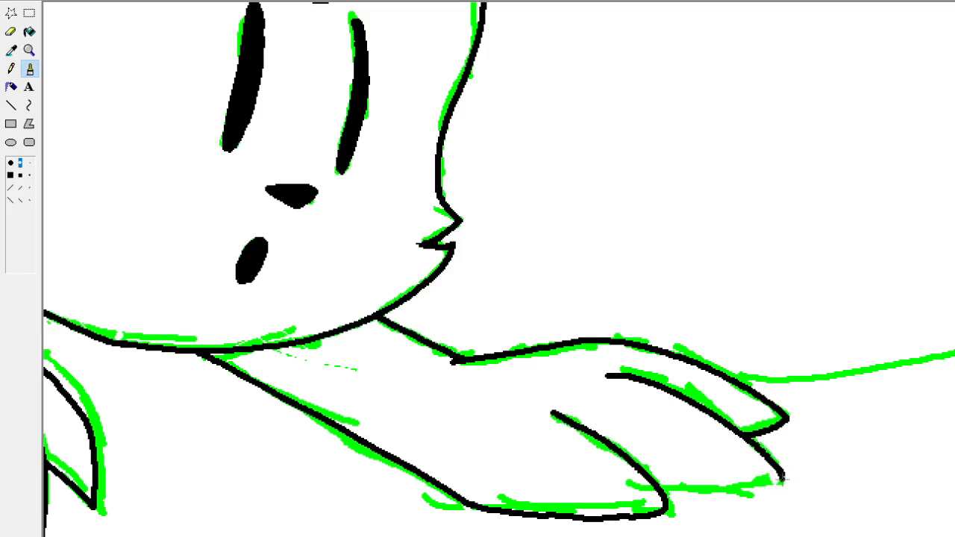
{"action": "mouse_move", "coordinate": [780, 475]}
{"action": "left_mouse_down"}
{"action": "mouse_move", "coordinate": [771, 485]}
{"action": "mouse_move", "coordinate": [682, 499]}
{"action": "left_mouse_up"}
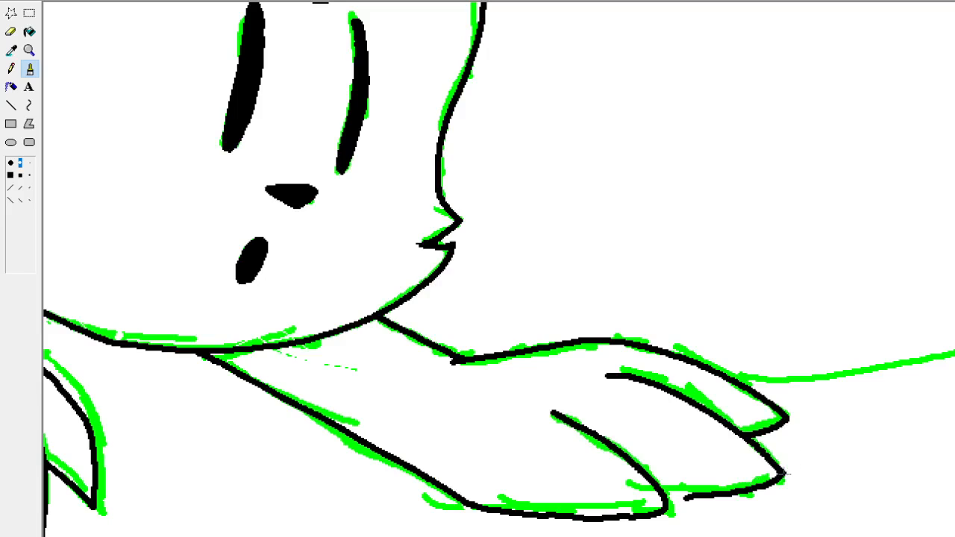
{"action": "key", "text": "ctrl+z"}
{"action": "mouse_move", "coordinate": [780, 475]}
{"action": "left_mouse_down"}
{"action": "mouse_move", "coordinate": [763, 493]}
{"action": "mouse_move", "coordinate": [665, 499]}
{"action": "left_mouse_up"}
{"action": "key", "text": "ctrl+z"}
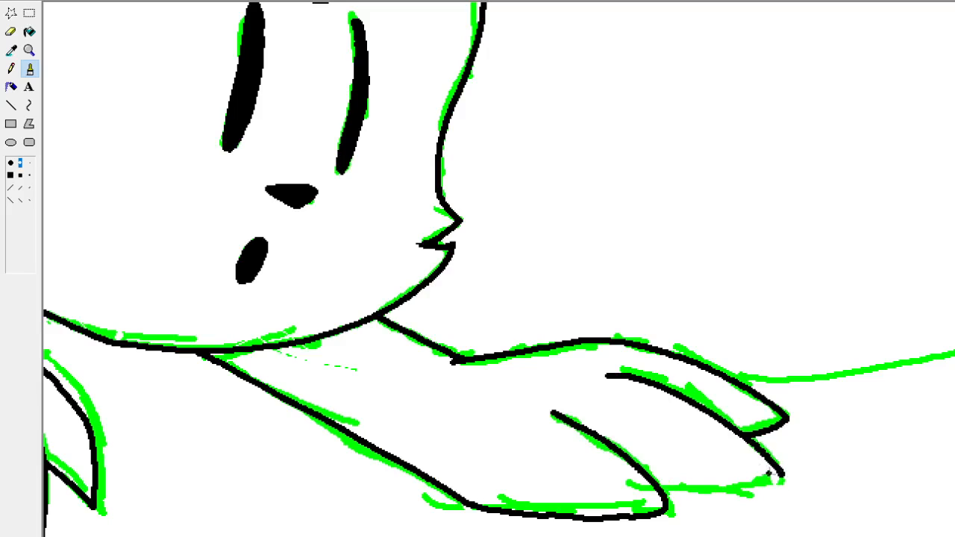
{"action": "mouse_move", "coordinate": [780, 475]}
{"action": "left_mouse_down"}
{"action": "mouse_move", "coordinate": [769, 492]}
{"action": "mouse_move", "coordinate": [691, 497]}
{"action": "left_mouse_up"}
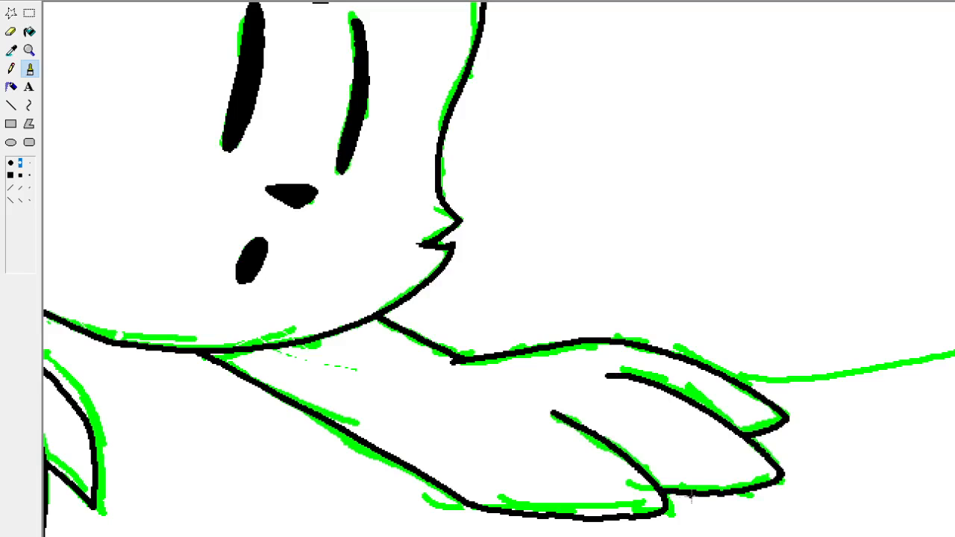
{"action": "key", "text": "ctrl+z"}
{"action": "left_click_drag", "start_coordinate": [781, 475], "coordinate": [661, 489]}
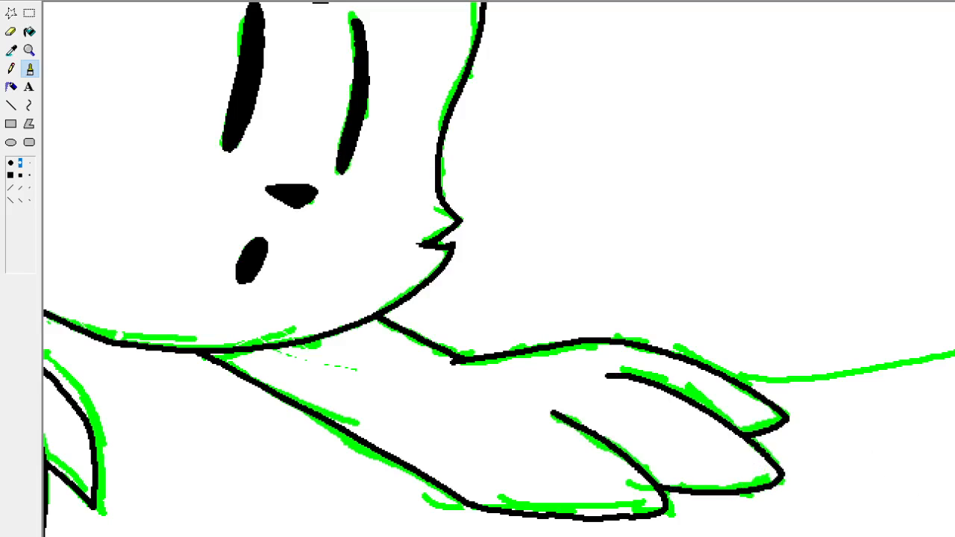
Taper the inner ends of the outstretched paw's toe lines and extend the upper one with a slight curve toward the wrist.
{"action": "left_click_drag", "start_coordinate": [873, 536], "coordinate": [827, 536]}
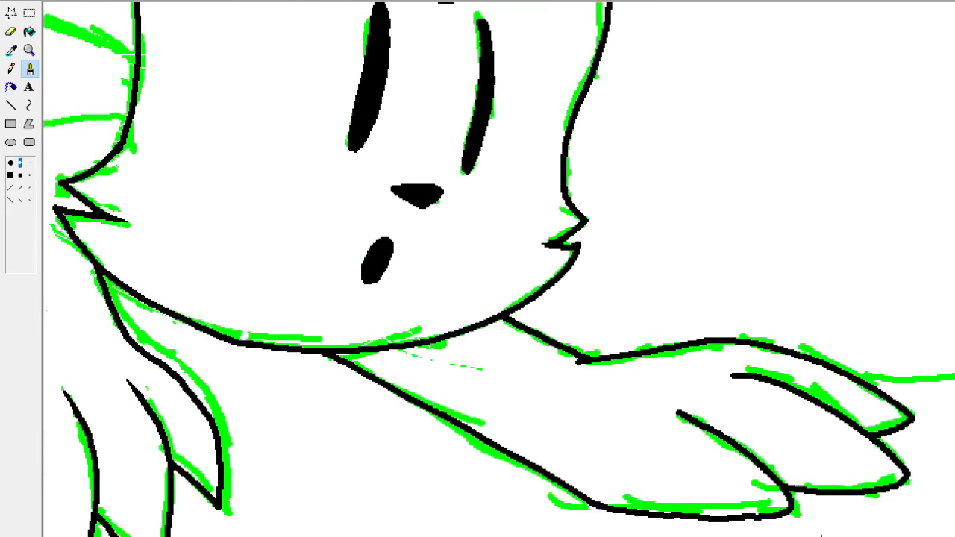
{"action": "mouse_move", "coordinate": [684, 426]}
{"action": "left_mouse_down"}
{"action": "mouse_move", "coordinate": [681, 417]}
{"action": "mouse_move", "coordinate": [691, 432]}
{"action": "left_mouse_up"}
{"action": "left_click_drag", "start_coordinate": [736, 376], "coordinate": [675, 375]}
{"action": "key", "text": "ctrl+z"}
{"action": "mouse_move", "coordinate": [737, 376]}
{"action": "left_mouse_down"}
{"action": "mouse_move", "coordinate": [687, 382]}
{"action": "mouse_move", "coordinate": [699, 384]}
{"action": "left_mouse_up"}
{"action": "key", "text": "ctrl+z"}
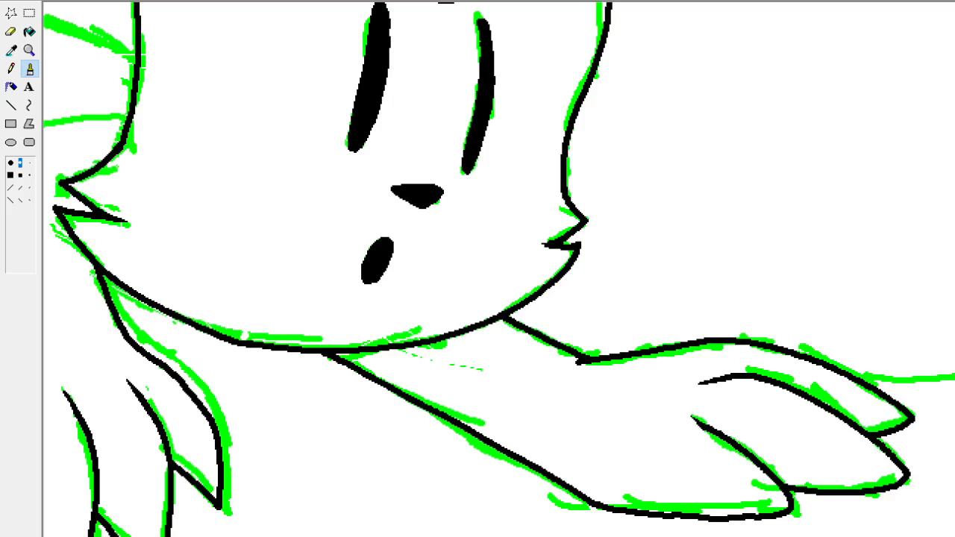
Ink the outer edge of the downward front leg from the paw up toward the belly, redrawing the stroke until it fits.
{"action": "scroll", "coordinate": [499, 268], "scroll_direction": "right", "scroll_amount": 6}
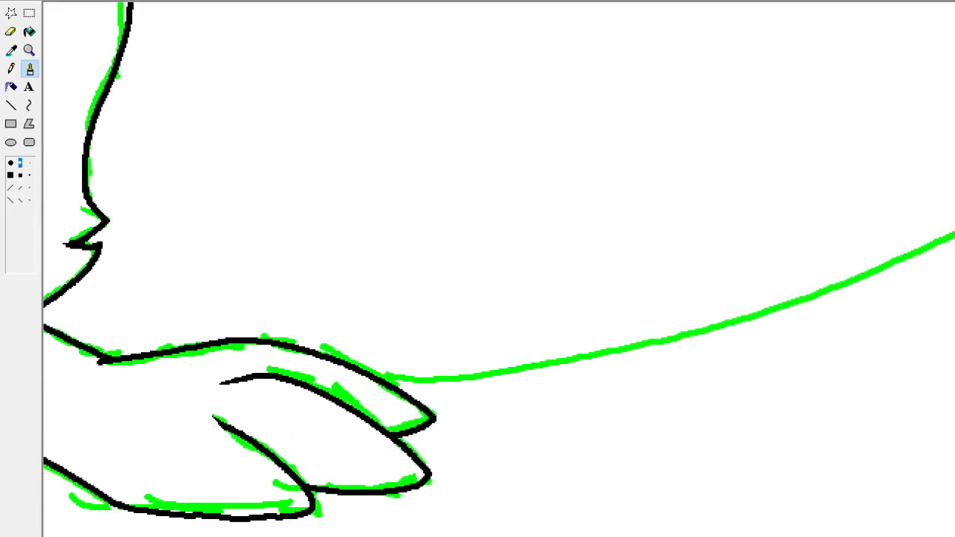
{"action": "scroll", "coordinate": [499, 269], "scroll_direction": "left", "scroll_amount": 3}
{"action": "scroll", "coordinate": [498, 269], "scroll_direction": "left", "scroll_amount": 7}
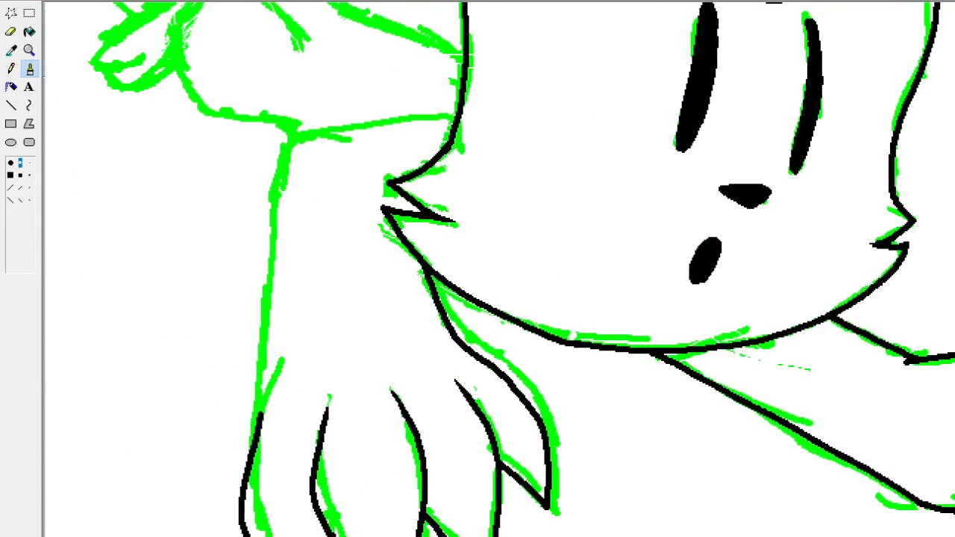
{"action": "scroll", "coordinate": [499, 269], "scroll_direction": "up", "scroll_amount": 1}
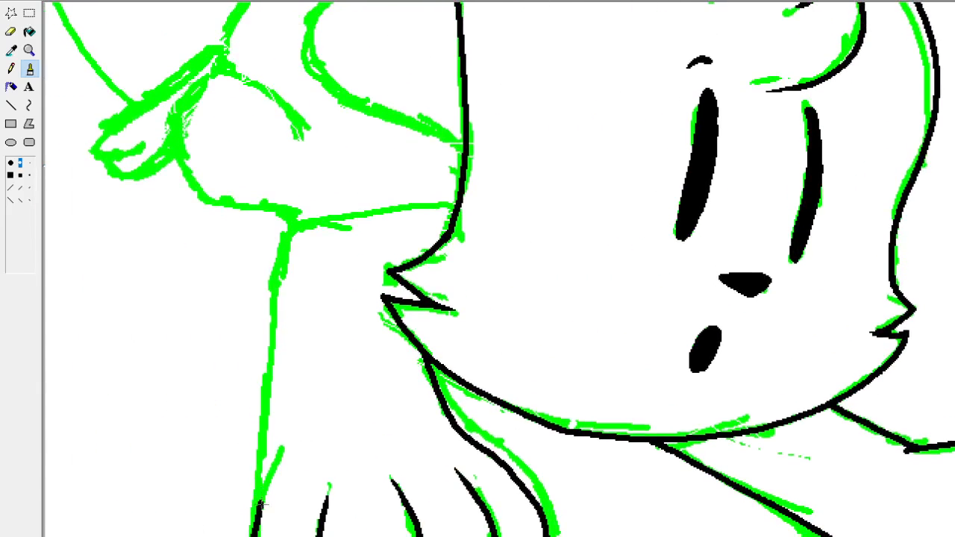
{"action": "left_click_drag", "start_coordinate": [260, 506], "coordinate": [282, 273]}
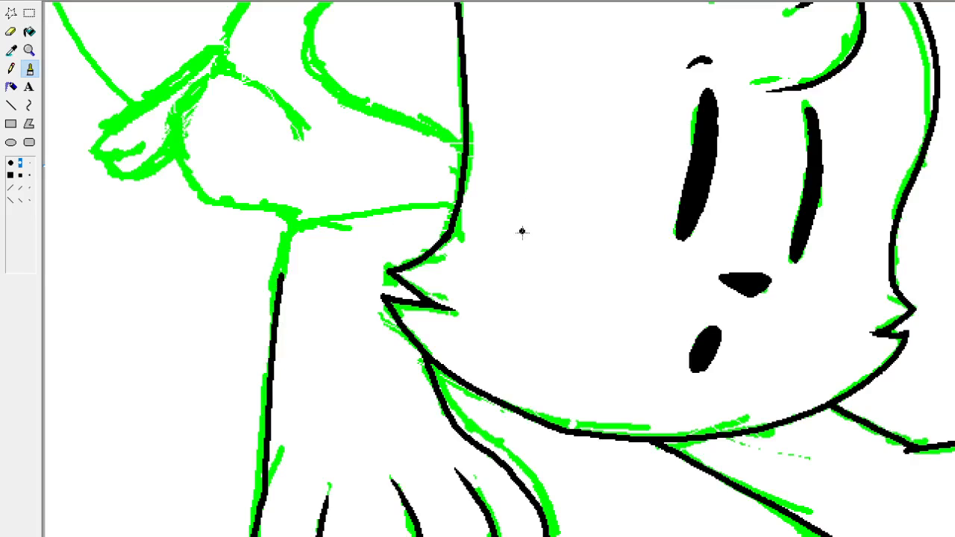
{"action": "key", "text": "ctrl+z"}
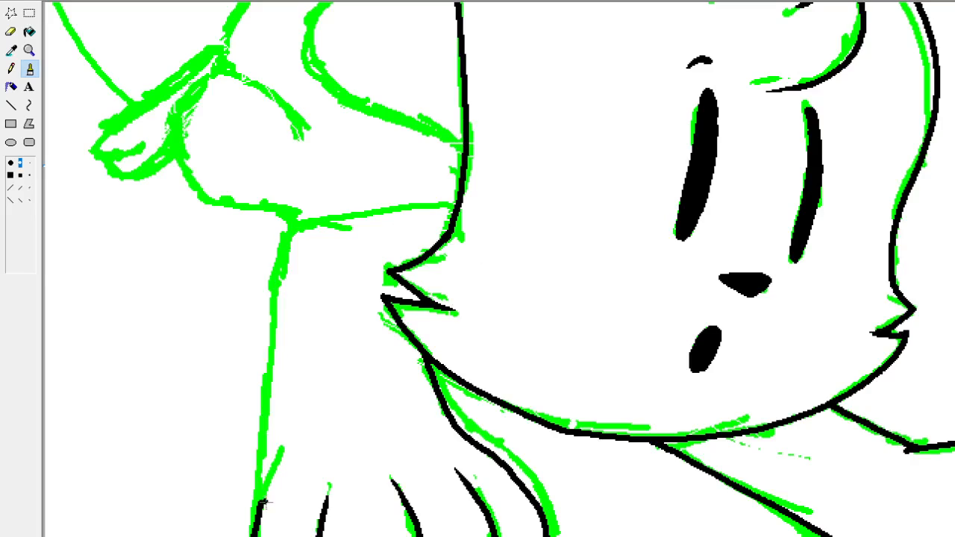
{"action": "left_click_drag", "start_coordinate": [262, 508], "coordinate": [273, 314]}
{"action": "key", "text": "ctrl+z"}
{"action": "left_click_drag", "start_coordinate": [262, 512], "coordinate": [270, 398]}
{"action": "key", "text": "ctrl+z"}
{"action": "left_click_drag", "start_coordinate": [261, 515], "coordinate": [275, 292]}
{"action": "key", "text": "ctrl+z"}
{"action": "left_click_drag", "start_coordinate": [261, 512], "coordinate": [279, 270]}
{"action": "key", "text": "ctrl+z"}
{"action": "mouse_move", "coordinate": [260, 517]}
{"action": "left_mouse_down"}
{"action": "mouse_move", "coordinate": [276, 448]}
{"action": "mouse_move", "coordinate": [279, 270]}
{"action": "left_mouse_up"}
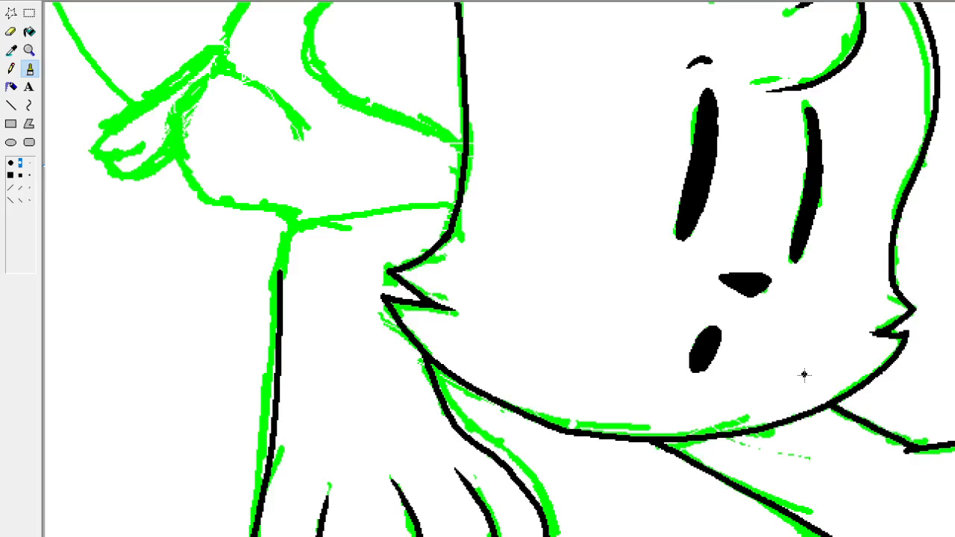
Round the top of the front leg into the belly line, running it toward the head and tapering its end.
{"action": "scroll", "coordinate": [500, 269], "scroll_direction": "up", "scroll_amount": 3}
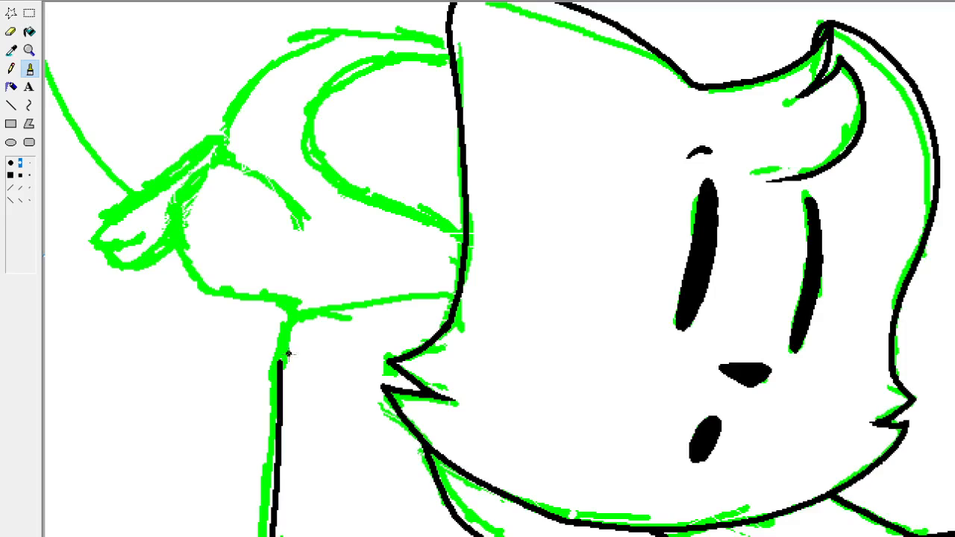
{"action": "mouse_move", "coordinate": [279, 365]}
{"action": "left_mouse_down"}
{"action": "mouse_move", "coordinate": [290, 319]}
{"action": "mouse_move", "coordinate": [448, 286]}
{"action": "mouse_move", "coordinate": [313, 306]}
{"action": "left_mouse_up"}
{"action": "key", "text": "ctrl+z"}
{"action": "key", "text": "ctrl+z"}
{"action": "mouse_move", "coordinate": [279, 365]}
{"action": "left_mouse_down"}
{"action": "mouse_move", "coordinate": [289, 323]}
{"action": "mouse_move", "coordinate": [307, 312]}
{"action": "mouse_move", "coordinate": [434, 294]}
{"action": "left_mouse_up"}
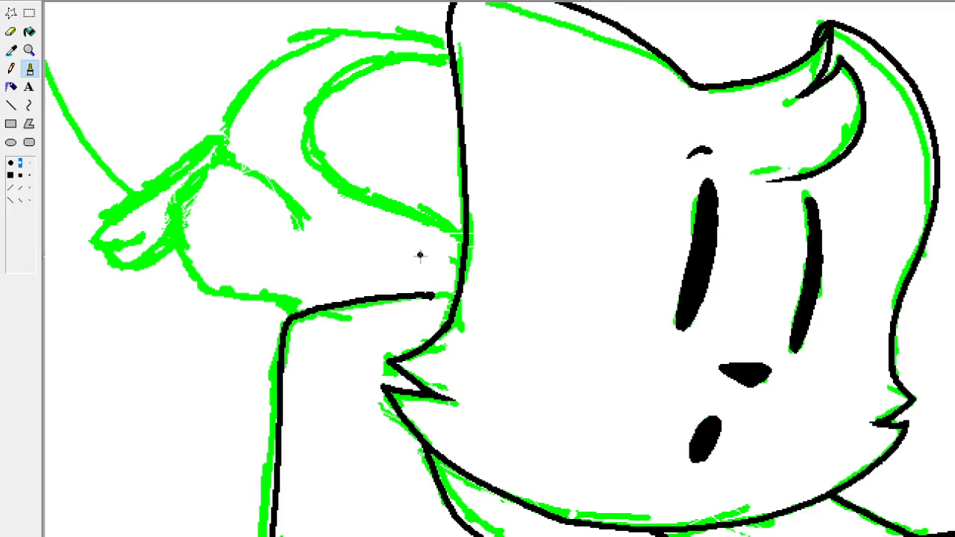
{"action": "right_click", "coordinate": [430, 298]}
{"action": "scroll", "coordinate": [500, 268], "scroll_direction": "down", "scroll_amount": 3}
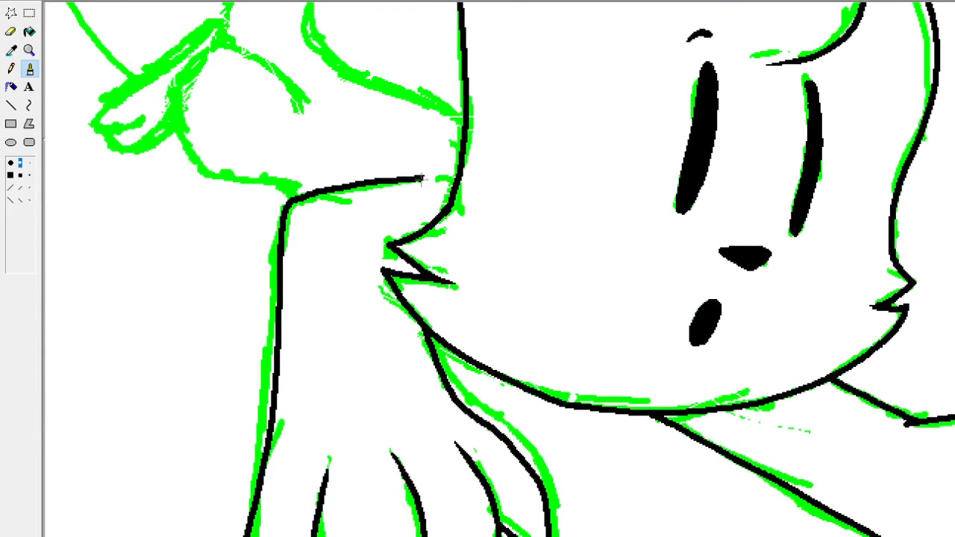
{"action": "left_click_drag", "start_coordinate": [423, 178], "coordinate": [429, 178]}
{"action": "left_click_drag", "start_coordinate": [433, 177], "coordinate": [440, 178]}
{"action": "key", "text": "ctrl+z"}
{"action": "scroll", "coordinate": [567, 270], "scroll_direction": "up", "scroll_amount": 3}
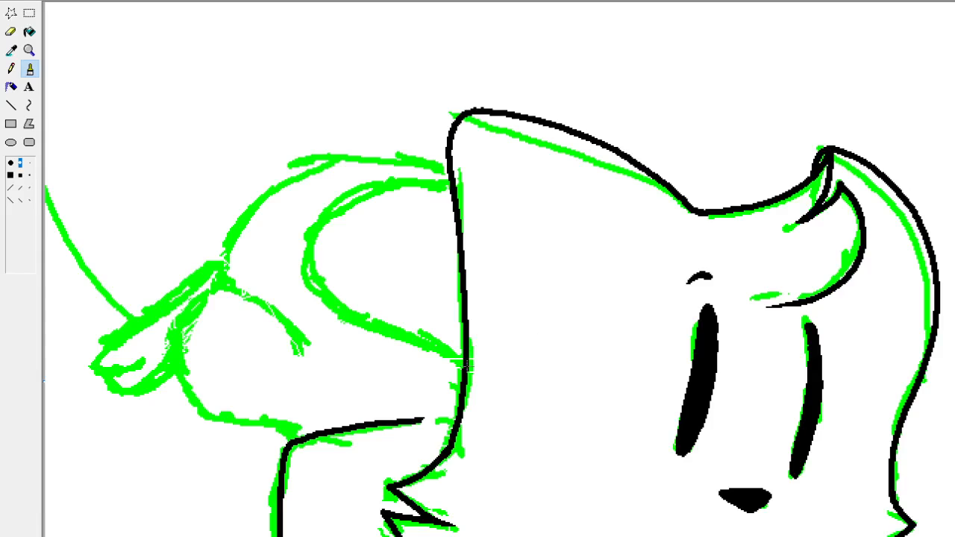
{"action": "mouse_move", "coordinate": [466, 363]}
{"action": "left_mouse_down"}
{"action": "mouse_move", "coordinate": [437, 335]}
{"action": "mouse_move", "coordinate": [354, 304]}
{"action": "left_mouse_up"}
{"action": "key", "text": "ctrl+z"}
{"action": "left_click_drag", "start_coordinate": [467, 363], "coordinate": [356, 306]}
{"action": "key", "text": "ctrl+z"}
{"action": "mouse_move", "coordinate": [306, 439]}
{"action": "left_mouse_down"}
{"action": "mouse_move", "coordinate": [254, 416]}
{"action": "mouse_move", "coordinate": [186, 349]}
{"action": "left_mouse_up"}
{"action": "key", "text": "ctrl+z"}
Ink the short curved thigh line on the cat's haunch over the green sketch.
{"action": "mouse_move", "coordinate": [301, 342]}
{"action": "left_mouse_down"}
{"action": "mouse_move", "coordinate": [281, 312]}
{"action": "mouse_move", "coordinate": [205, 298]}
{"action": "left_mouse_up"}
{"action": "key", "text": "ctrl+z"}
{"action": "mouse_move", "coordinate": [302, 345]}
{"action": "left_mouse_down"}
{"action": "mouse_move", "coordinate": [284, 314]}
{"action": "mouse_move", "coordinate": [238, 287]}
{"action": "left_mouse_up"}
{"action": "key", "text": "ctrl+z"}
{"action": "mouse_move", "coordinate": [298, 344]}
{"action": "left_mouse_down"}
{"action": "mouse_move", "coordinate": [286, 320]}
{"action": "mouse_move", "coordinate": [223, 288]}
{"action": "left_mouse_up"}
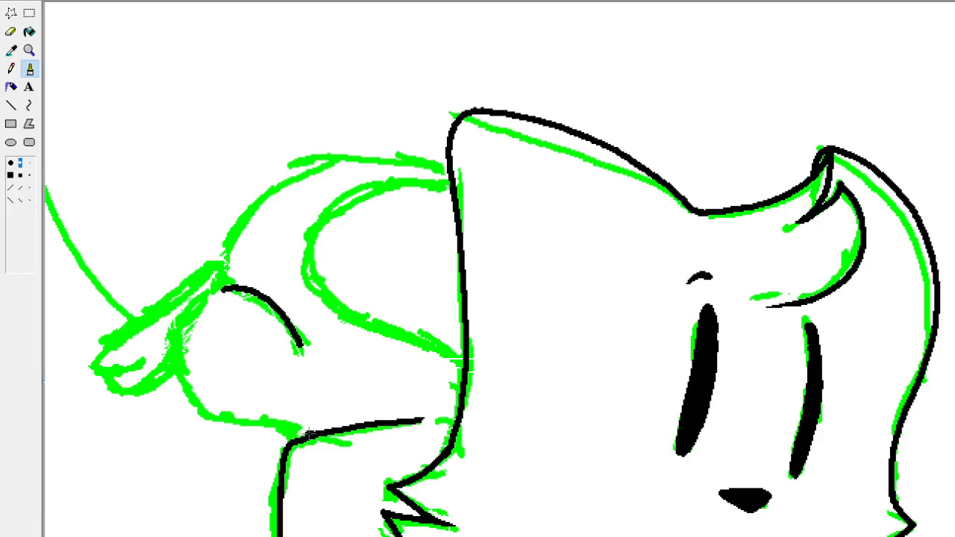
Ink the haunch's lower outline from the belly line around to the back foot, tapering its upper end.
{"action": "mouse_move", "coordinate": [307, 434]}
{"action": "left_mouse_down"}
{"action": "mouse_move", "coordinate": [187, 385]}
{"action": "mouse_move", "coordinate": [173, 360]}
{"action": "left_mouse_up"}
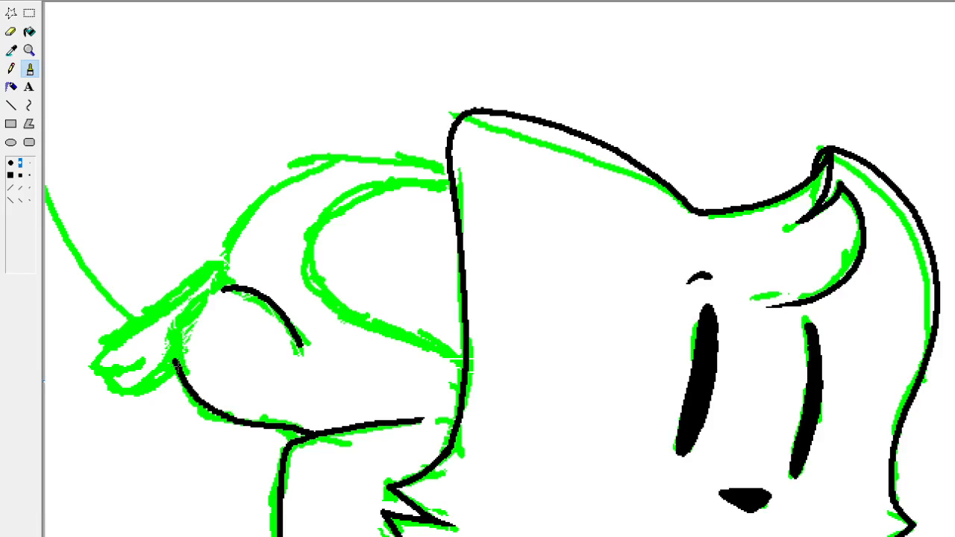
{"action": "left_click_drag", "start_coordinate": [178, 325], "coordinate": [173, 361]}
{"action": "key", "text": "ctrl+z"}
{"action": "left_click_drag", "start_coordinate": [185, 377], "coordinate": [180, 329]}
{"action": "key", "text": "ctrl+z"}
{"action": "left_click_drag", "start_coordinate": [183, 381], "coordinate": [180, 337]}
{"action": "key", "text": "ctrl+z"}
{"action": "mouse_move", "coordinate": [184, 379]}
{"action": "left_mouse_down"}
{"action": "mouse_move", "coordinate": [179, 351]}
{"action": "mouse_move", "coordinate": [193, 324]}
{"action": "mouse_move", "coordinate": [186, 354]}
{"action": "left_mouse_up"}
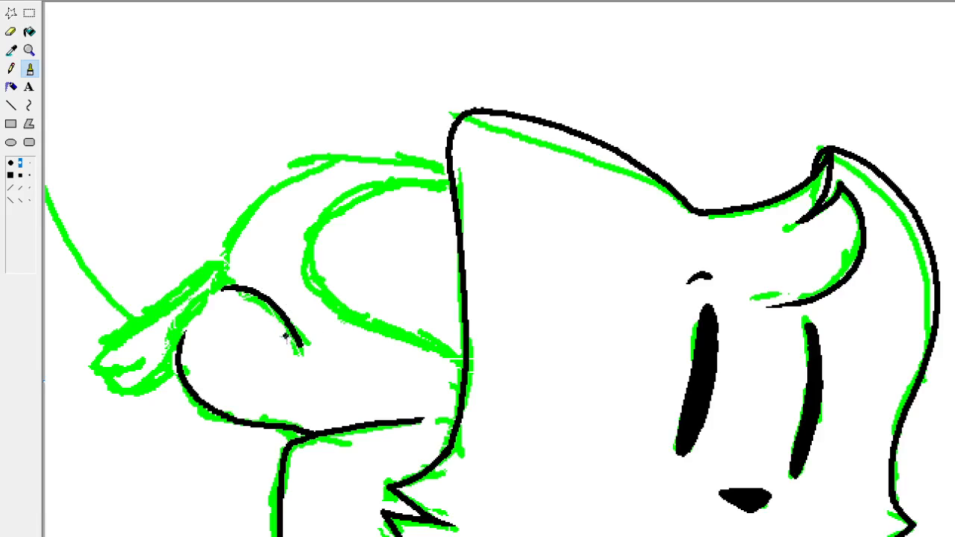
Taper the lower end of the curved thigh line on the cat's haunch, retrying the stroke once.
{"action": "left_click_drag", "start_coordinate": [287, 336], "coordinate": [302, 355]}
{"action": "key", "text": "ctrl+z"}
{"action": "left_click_drag", "start_coordinate": [281, 325], "coordinate": [298, 351]}
Ink the inner loop and the outer arched line behind the head, running the outer line down to the haunch.
{"action": "mouse_move", "coordinate": [468, 365]}
{"action": "left_mouse_down"}
{"action": "mouse_move", "coordinate": [457, 350]}
{"action": "mouse_move", "coordinate": [312, 288]}
{"action": "mouse_move", "coordinate": [316, 222]}
{"action": "mouse_move", "coordinate": [362, 198]}
{"action": "mouse_move", "coordinate": [456, 181]}
{"action": "mouse_move", "coordinate": [449, 173]}
{"action": "left_mouse_up"}
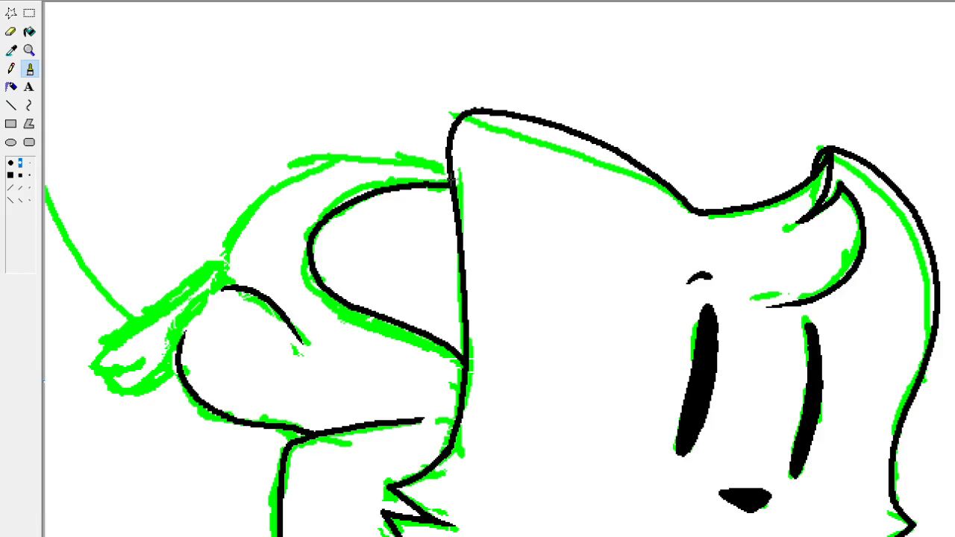
{"action": "mouse_move", "coordinate": [448, 174]}
{"action": "left_mouse_down"}
{"action": "mouse_move", "coordinate": [349, 158]}
{"action": "mouse_move", "coordinate": [293, 176]}
{"action": "mouse_move", "coordinate": [249, 218]}
{"action": "mouse_move", "coordinate": [227, 263]}
{"action": "left_mouse_up"}
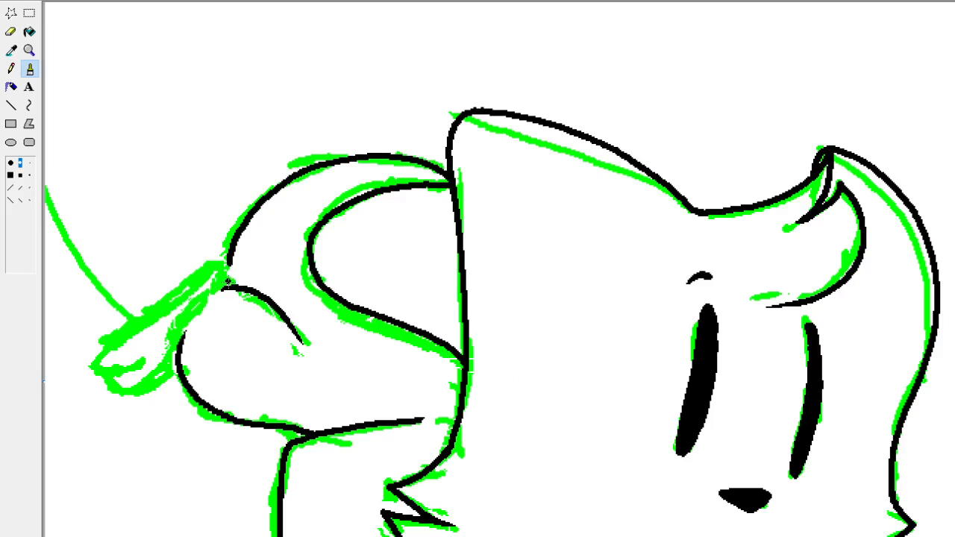
Ink the back foot's upper edge from the haunch to its tip and round it into the first toe.
{"action": "mouse_move", "coordinate": [231, 285]}
{"action": "left_mouse_down"}
{"action": "mouse_move", "coordinate": [227, 274]}
{"action": "mouse_move", "coordinate": [197, 279]}
{"action": "mouse_move", "coordinate": [143, 332]}
{"action": "mouse_move", "coordinate": [105, 348]}
{"action": "left_mouse_up"}
{"action": "key", "text": "ctrl+z"}
{"action": "scroll", "coordinate": [825, 497], "scroll_direction": "down", "scroll_amount": 4}
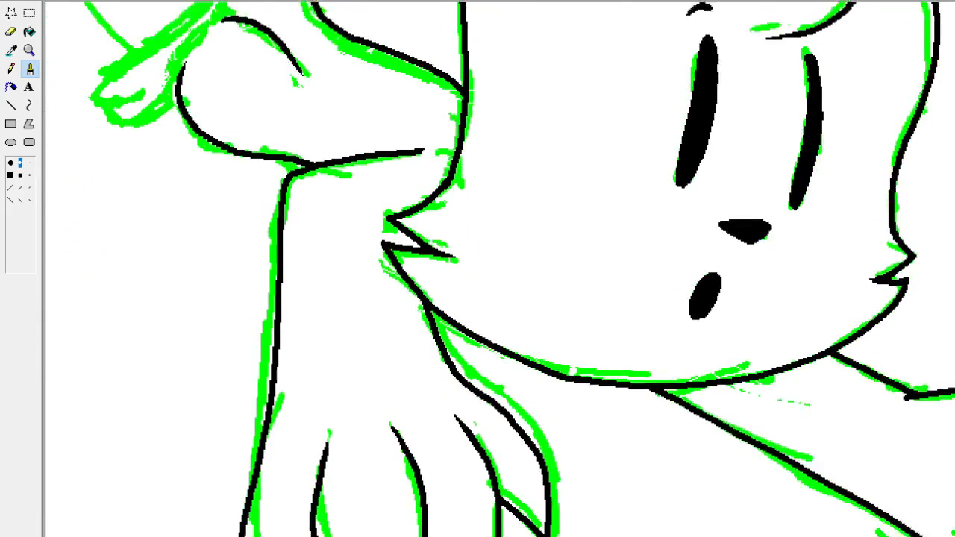
{"action": "scroll", "coordinate": [824, 496], "scroll_direction": "up", "scroll_amount": 5}
{"action": "scroll", "coordinate": [391, 392], "scroll_direction": "down", "scroll_amount": 1}
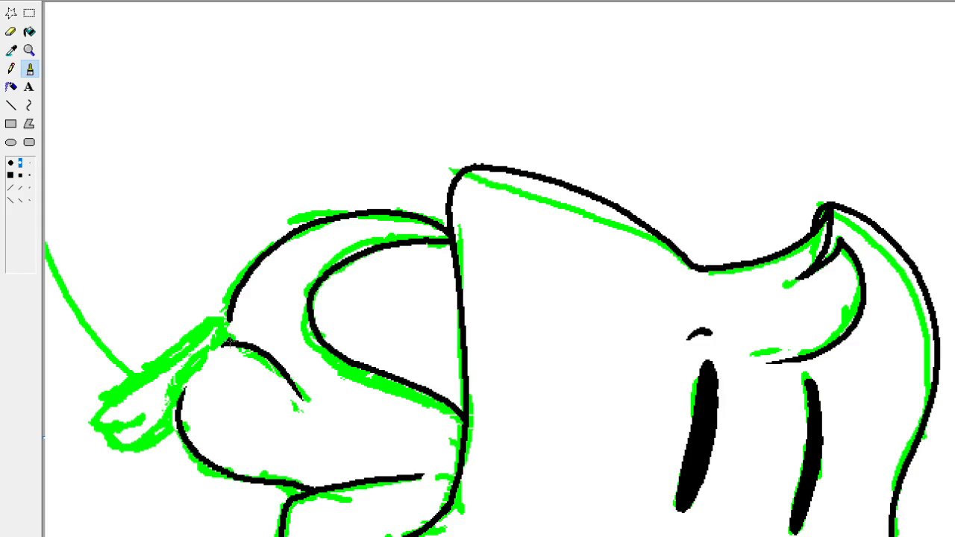
{"action": "left_click_drag", "start_coordinate": [228, 322], "coordinate": [86, 409]}
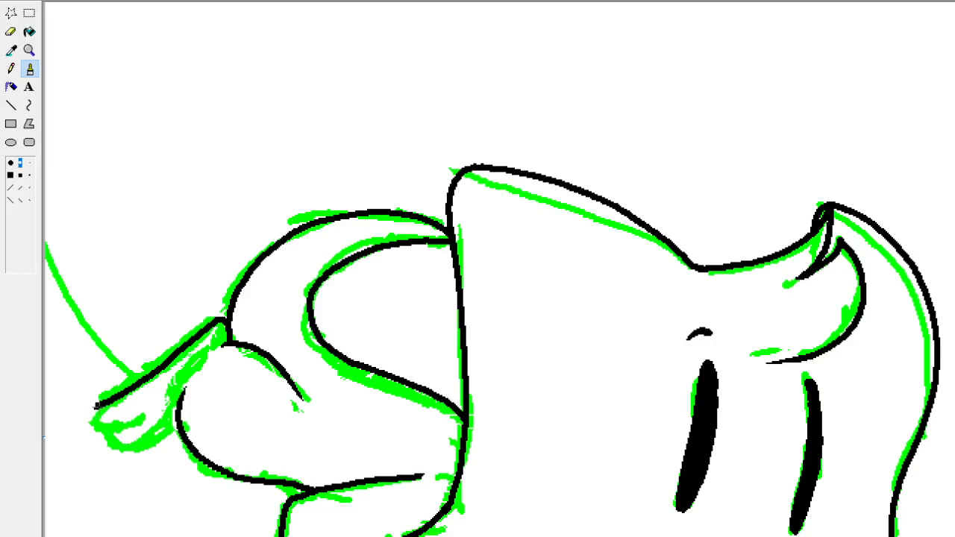
{"action": "mouse_move", "coordinate": [96, 406]}
{"action": "left_mouse_down"}
{"action": "mouse_move", "coordinate": [87, 413]}
{"action": "mouse_move", "coordinate": [97, 422]}
{"action": "mouse_move", "coordinate": [150, 409]}
{"action": "left_mouse_up"}
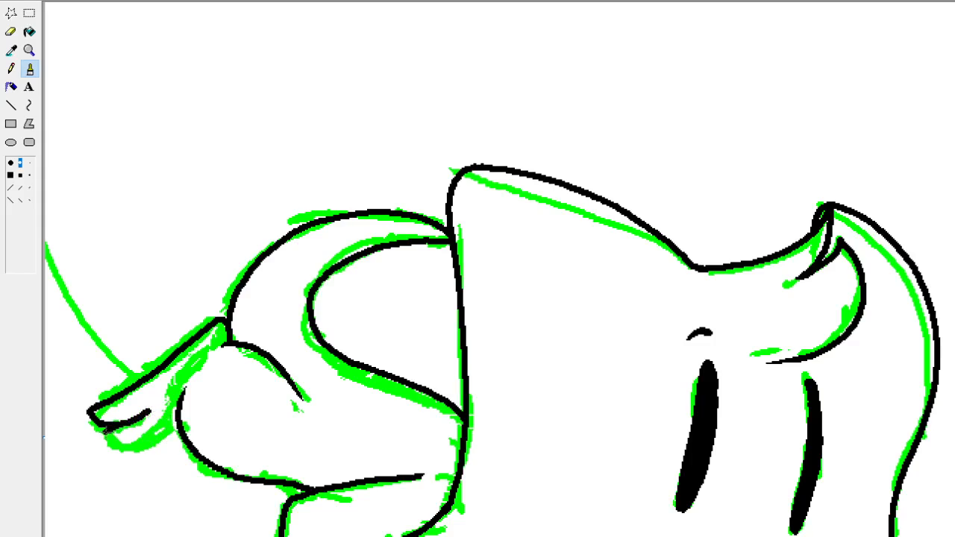
Ink the back foot's lower toes and join them to the haunch outline, redrawing the strokes until they fit.
{"action": "mouse_move", "coordinate": [105, 430]}
{"action": "left_mouse_down"}
{"action": "mouse_move", "coordinate": [129, 444]}
{"action": "mouse_move", "coordinate": [153, 441]}
{"action": "mouse_move", "coordinate": [176, 418]}
{"action": "left_mouse_up"}
{"action": "key", "text": "ctrl+z"}
{"action": "key", "text": "ctrl+z"}
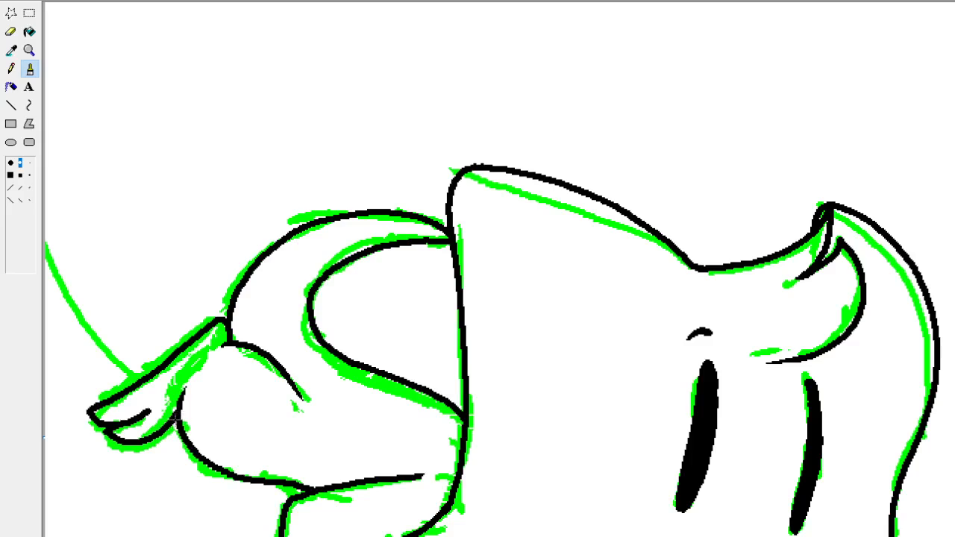
{"action": "mouse_move", "coordinate": [123, 445]}
{"action": "left_mouse_down"}
{"action": "mouse_move", "coordinate": [157, 443]}
{"action": "mouse_move", "coordinate": [182, 422]}
{"action": "left_mouse_up"}
{"action": "key", "text": "ctrl+z"}
{"action": "left_click_drag", "start_coordinate": [173, 428], "coordinate": [133, 442]}
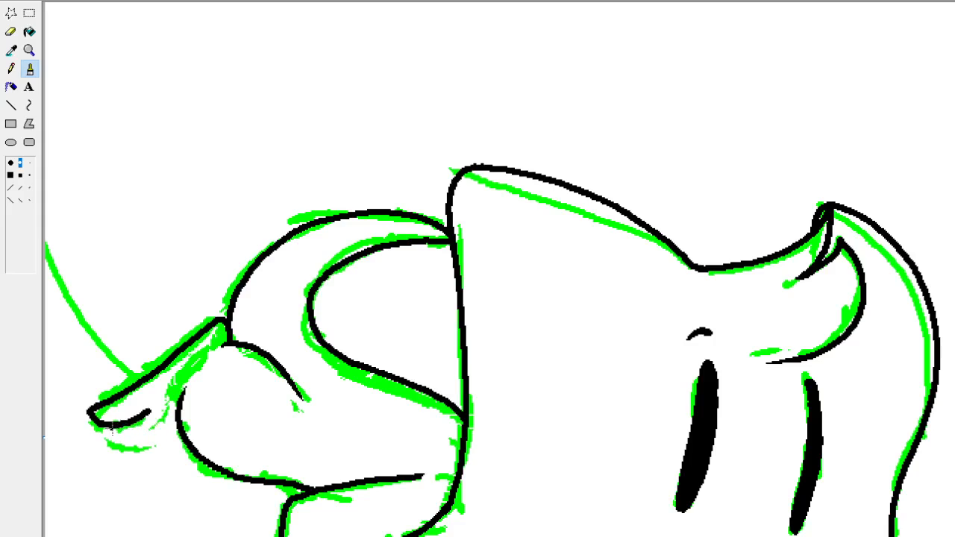
{"action": "mouse_move", "coordinate": [105, 423]}
{"action": "left_mouse_down"}
{"action": "mouse_move", "coordinate": [115, 439]}
{"action": "mouse_move", "coordinate": [156, 431]}
{"action": "mouse_move", "coordinate": [118, 440]}
{"action": "mouse_move", "coordinate": [141, 443]}
{"action": "mouse_move", "coordinate": [177, 424]}
{"action": "mouse_move", "coordinate": [122, 441]}
{"action": "left_mouse_up"}
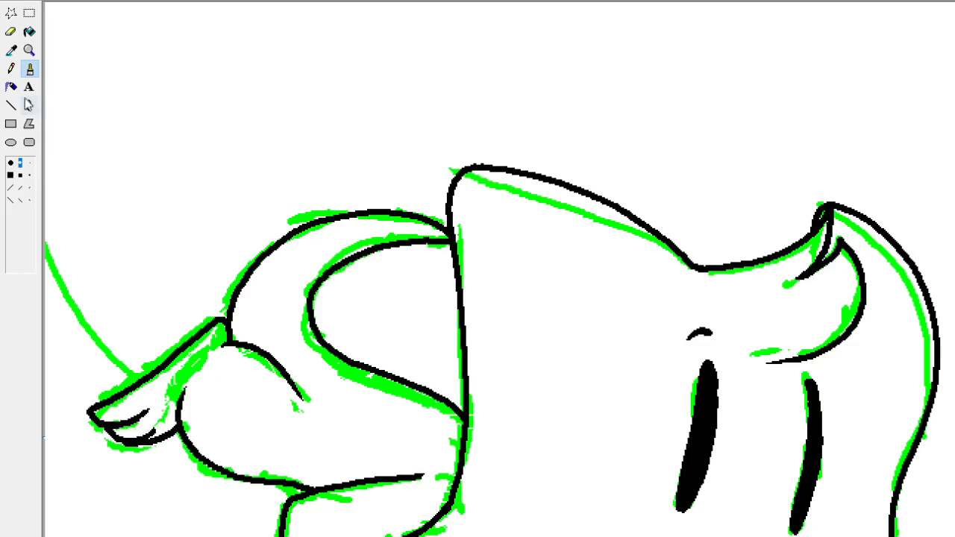
Touch up the small lines between the back foot's toes with the Pencil, ending with the Brush active again.
{"action": "left_click", "coordinate": [11, 68]}
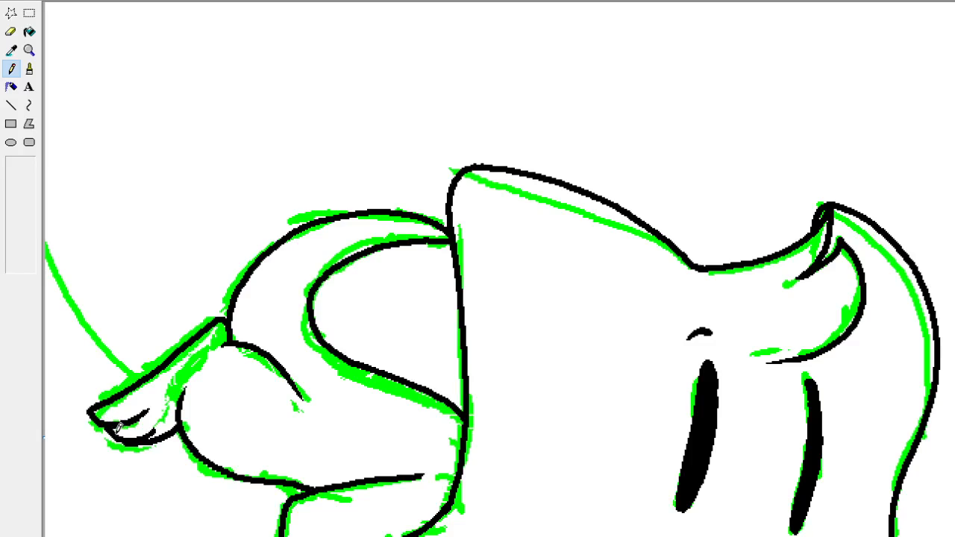
{"action": "left_click_drag", "start_coordinate": [118, 424], "coordinate": [142, 436]}
{"action": "left_click", "coordinate": [29, 68]}
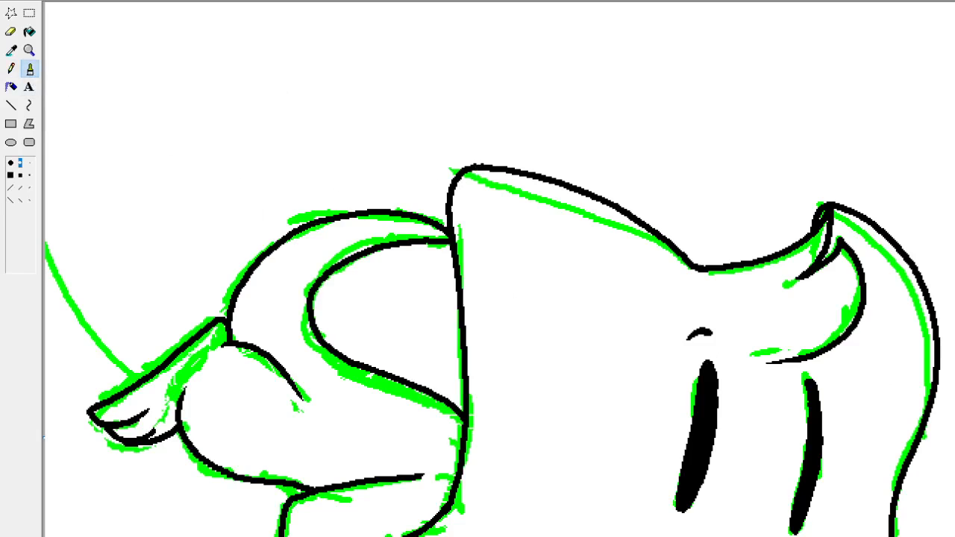
Check the inked line art across the body and arms, finishing with the whole drawing at 1x zoom.
{"action": "scroll", "coordinate": [492, 299], "scroll_direction": "down", "scroll_amount": 8}
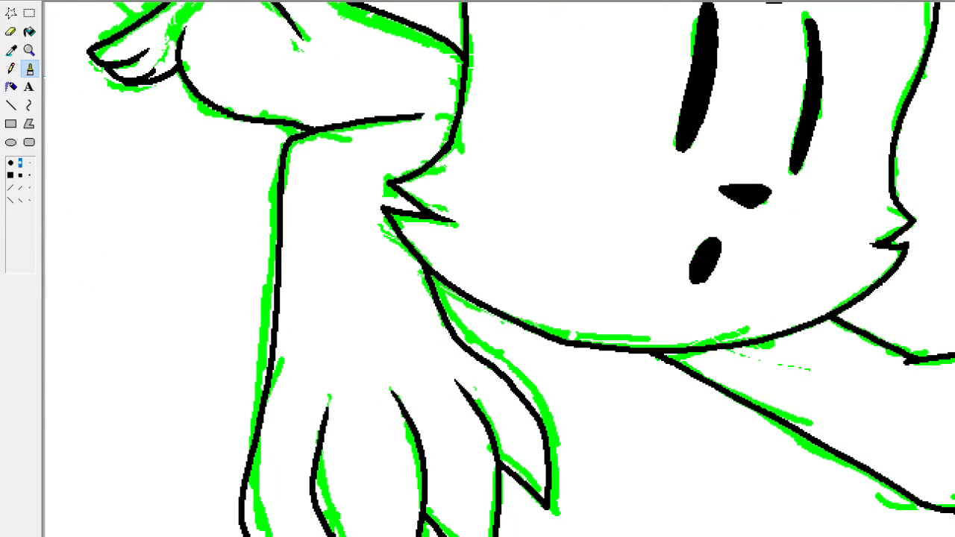
{"action": "scroll", "coordinate": [498, 268], "scroll_direction": "right", "scroll_amount": 8}
{"action": "scroll", "coordinate": [499, 269], "scroll_direction": "left", "scroll_amount": 8}
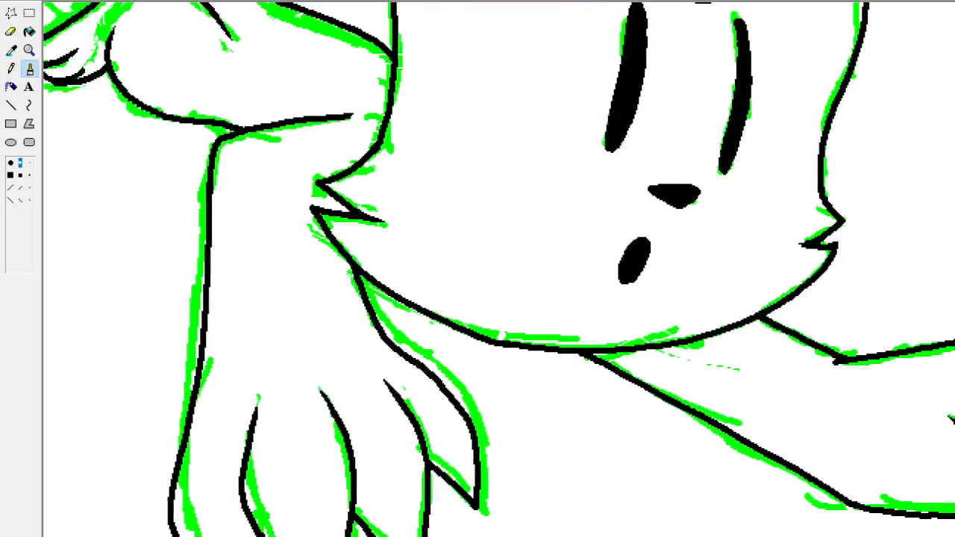
{"action": "scroll", "coordinate": [493, 299], "scroll_direction": "up", "scroll_amount": 6}
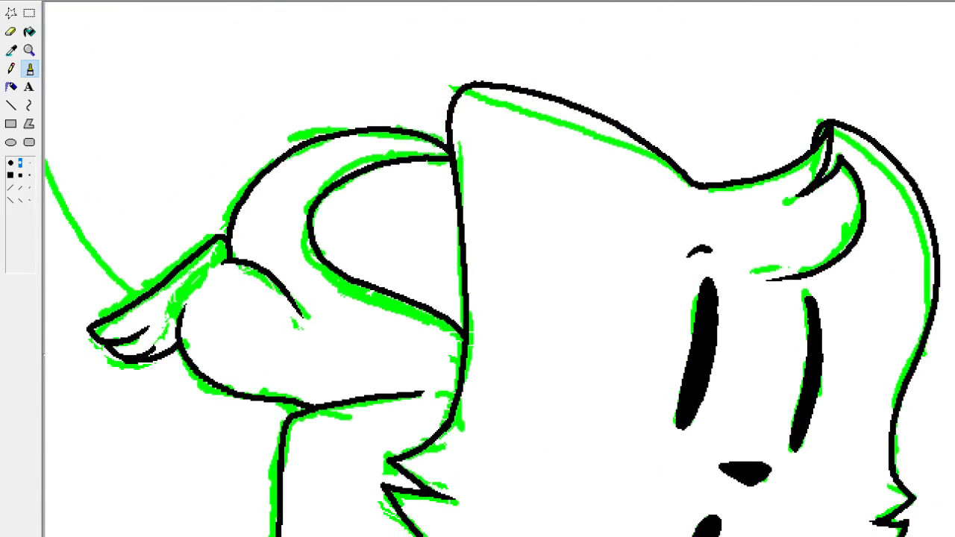
{"action": "left_click", "coordinate": [32, 53]}
{"action": "left_click", "coordinate": [51, 62]}
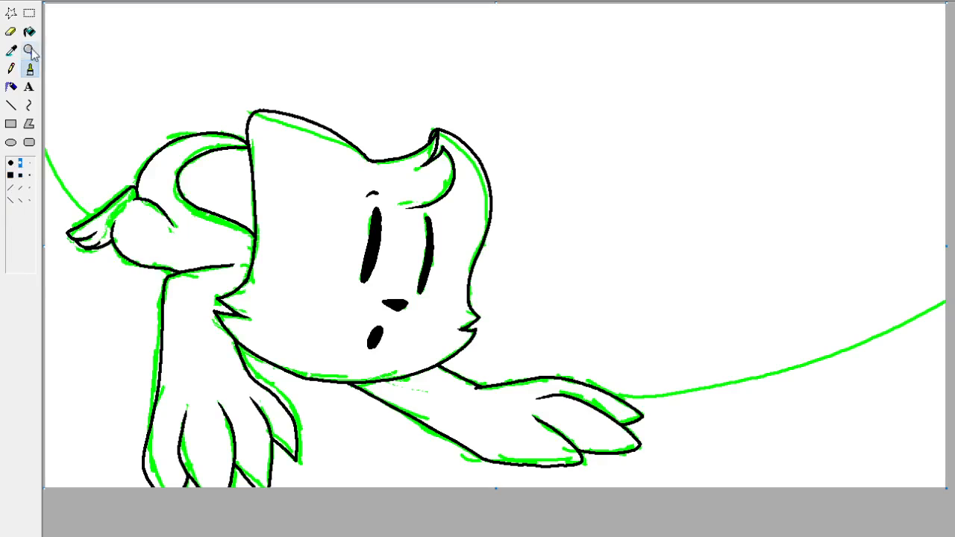
{"action": "left_click", "coordinate": [31, 54]}
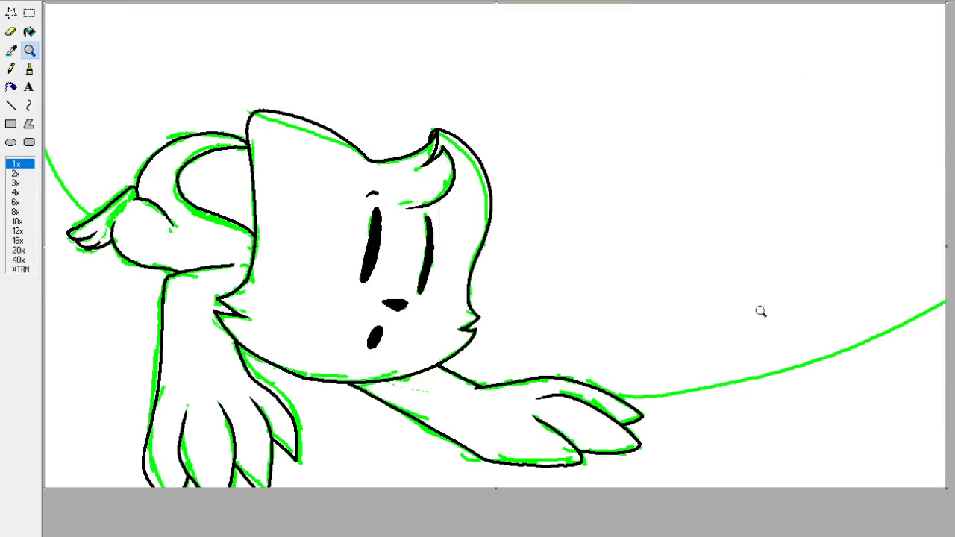
{"action": "left_click", "coordinate": [32, 73]}
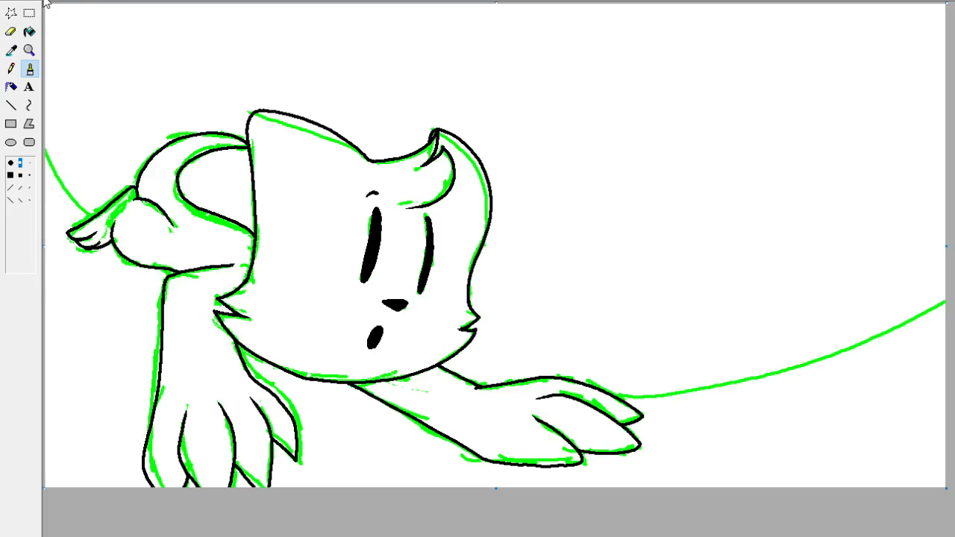
Remove the green sketch from the whole canvas, keeping only the black line art.
{"action": "key", "text": "ctrl+a"}
{"action": "key", "text": "Delete"}
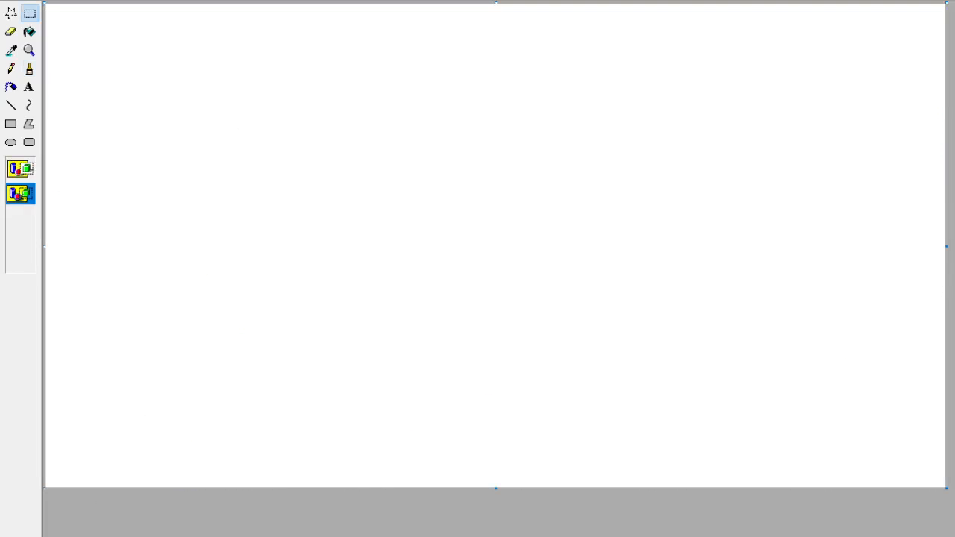
{"action": "key", "text": "ctrl+z"}
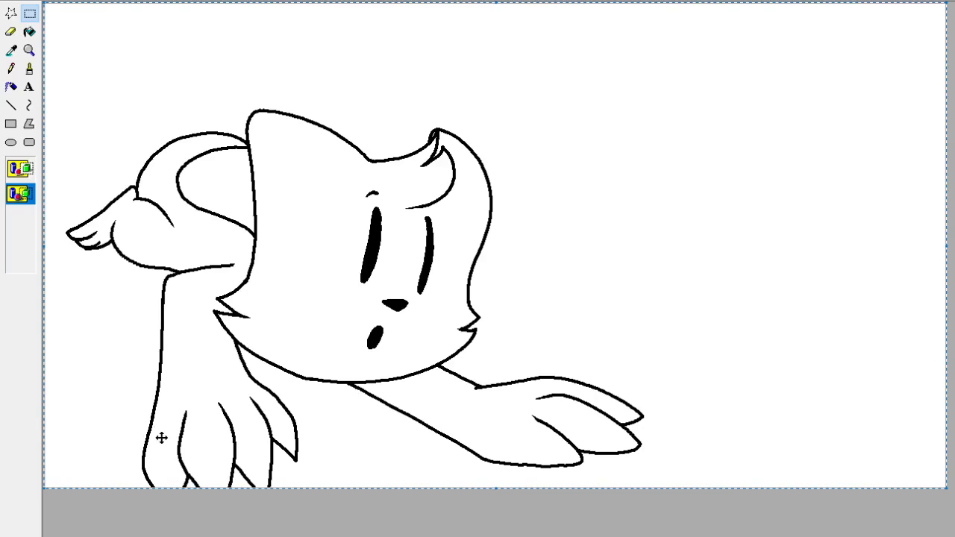
Paste the colour palette with Body, Ears, Face, Mouth and Limbs swatches into the blank area beside the cat's head.
{"action": "left_click", "coordinate": [30, 32]}
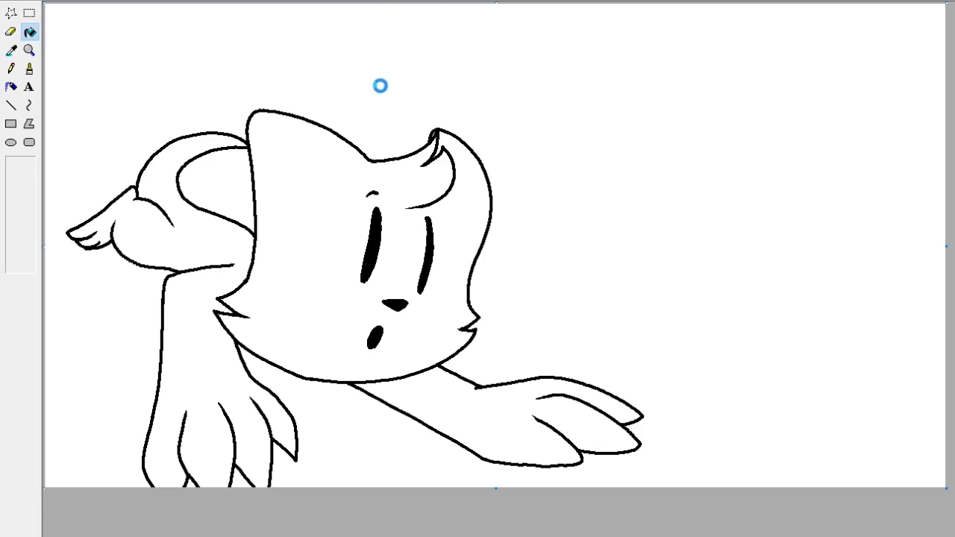
{"action": "key", "text": "ctrl+v"}
{"action": "left_click_drag", "start_coordinate": [54, 12], "coordinate": [507, 303]}
{"action": "key", "text": "ctrl+c"}
{"action": "key", "text": "ctrl+z"}
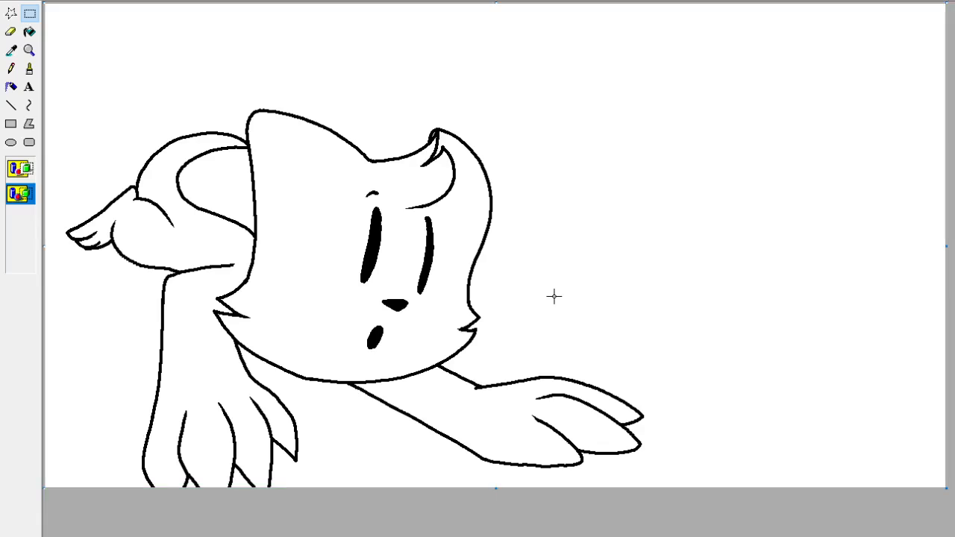
{"action": "key", "text": "ctrl+v"}
{"action": "mouse_move", "coordinate": [216, 113]}
{"action": "left_mouse_down"}
{"action": "mouse_move", "coordinate": [710, 151]}
{"action": "mouse_move", "coordinate": [660, 146]}
{"action": "mouse_move", "coordinate": [761, 147]}
{"action": "mouse_move", "coordinate": [749, 127]}
{"action": "left_mouse_up"}
{"action": "key", "text": "ctrl+minus"}
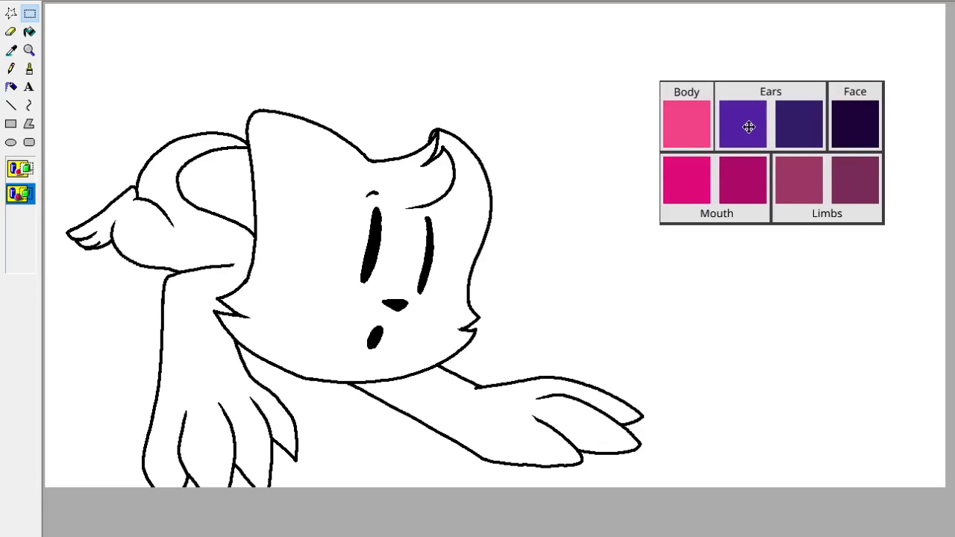
Fill the cat's head, body and outstretched arm with the pink Body colour sampled from the palette.
{"action": "left_click", "coordinate": [12, 50]}
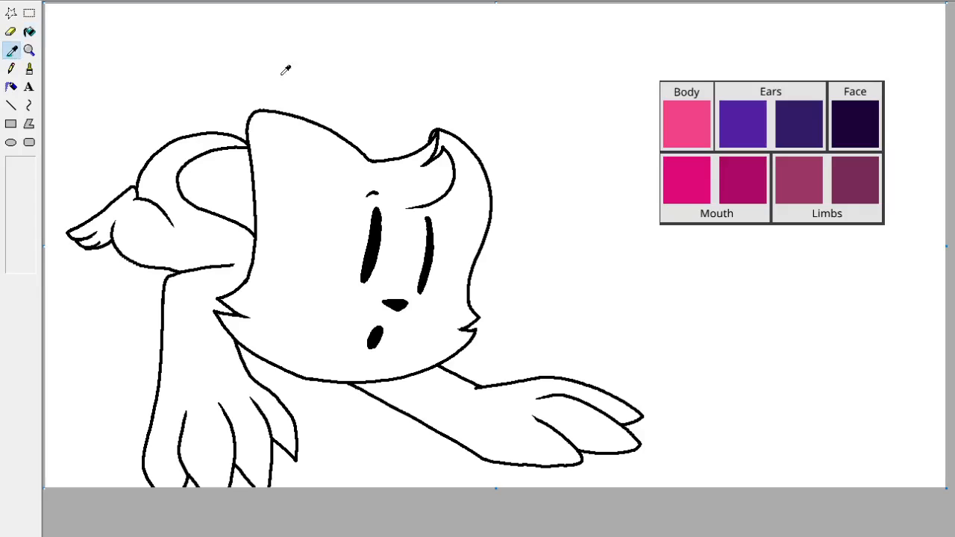
{"action": "left_click", "coordinate": [702, 121]}
{"action": "left_click", "coordinate": [284, 239]}
{"action": "left_click", "coordinate": [218, 242]}
{"action": "left_click", "coordinate": [506, 429]}
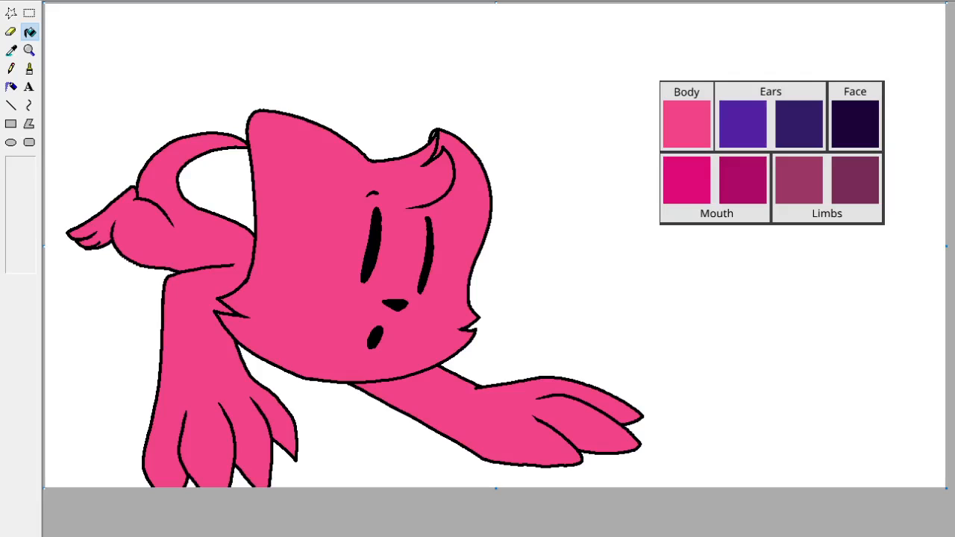
Sample the brighter purple Ears swatch from the palette as the colour painted by the Eraser.
{"action": "left_click", "coordinate": [14, 53]}
{"action": "left_click", "coordinate": [56, 46]}
{"action": "left_click", "coordinate": [12, 53]}
{"action": "left_click", "coordinate": [370, 194]}
{"action": "left_click", "coordinate": [10, 31]}
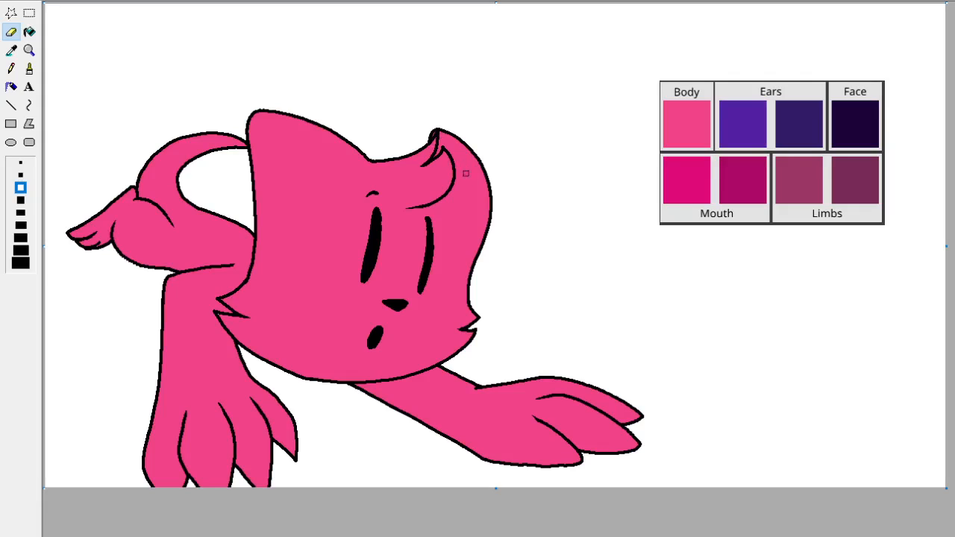
{"action": "left_click", "coordinate": [12, 50]}
{"action": "left_click", "coordinate": [325, 156]}
{"action": "left_click", "coordinate": [12, 50]}
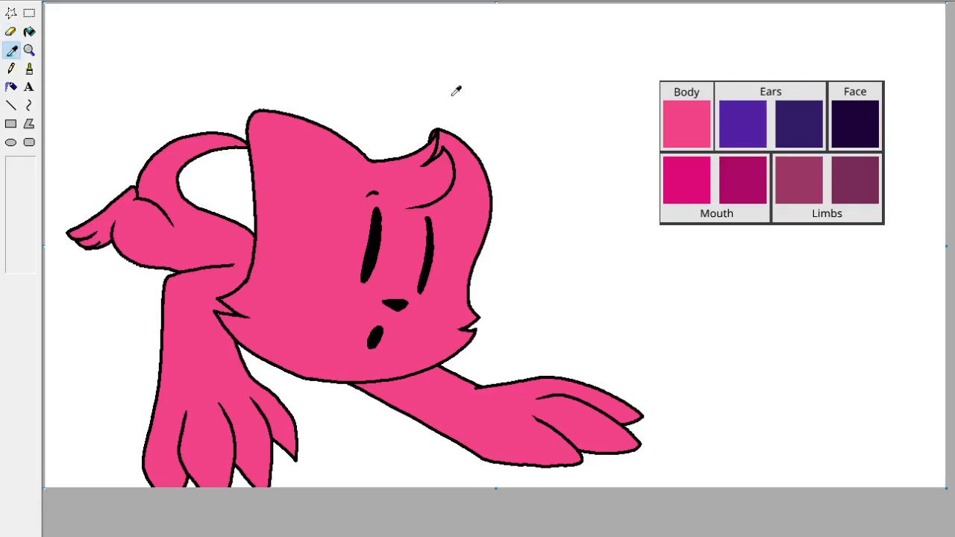
{"action": "left_click", "coordinate": [739, 124]}
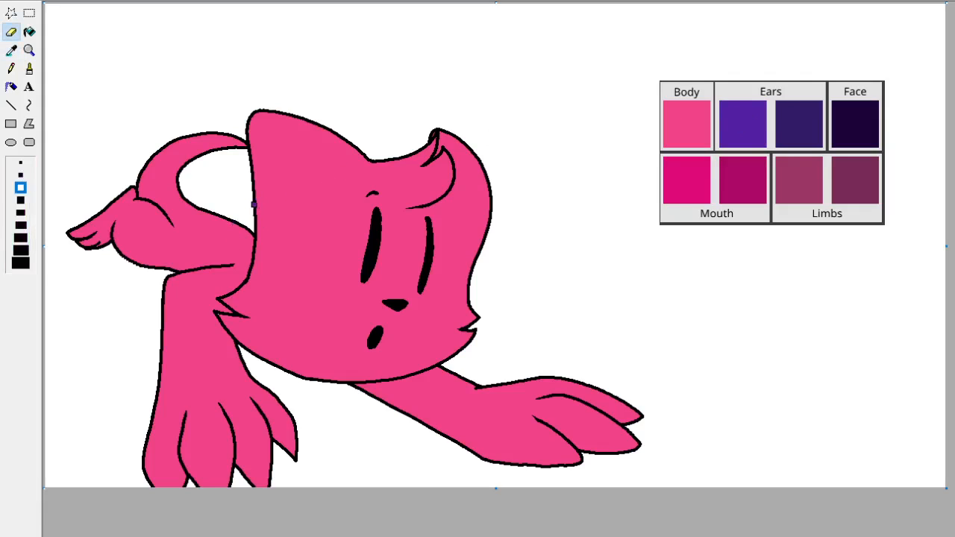
{"action": "mouse_move", "coordinate": [254, 214]}
{"action": "left_mouse_down"}
{"action": "mouse_move", "coordinate": [301, 174]}
{"action": "mouse_move", "coordinate": [362, 161]}
{"action": "mouse_move", "coordinate": [330, 156]}
{"action": "mouse_move", "coordinate": [257, 188]}
{"action": "mouse_move", "coordinate": [241, 213]}
{"action": "mouse_move", "coordinate": [306, 164]}
{"action": "mouse_move", "coordinate": [361, 157]}
{"action": "left_mouse_up"}
{"action": "key", "text": "ctrl+z"}
{"action": "key", "text": "ctrl+z"}
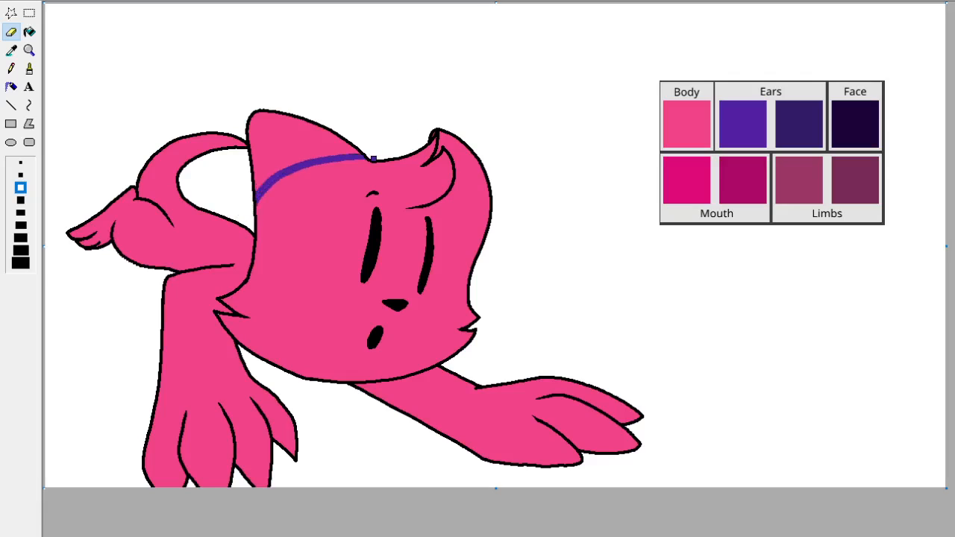
{"action": "key", "text": "ctrl+z"}
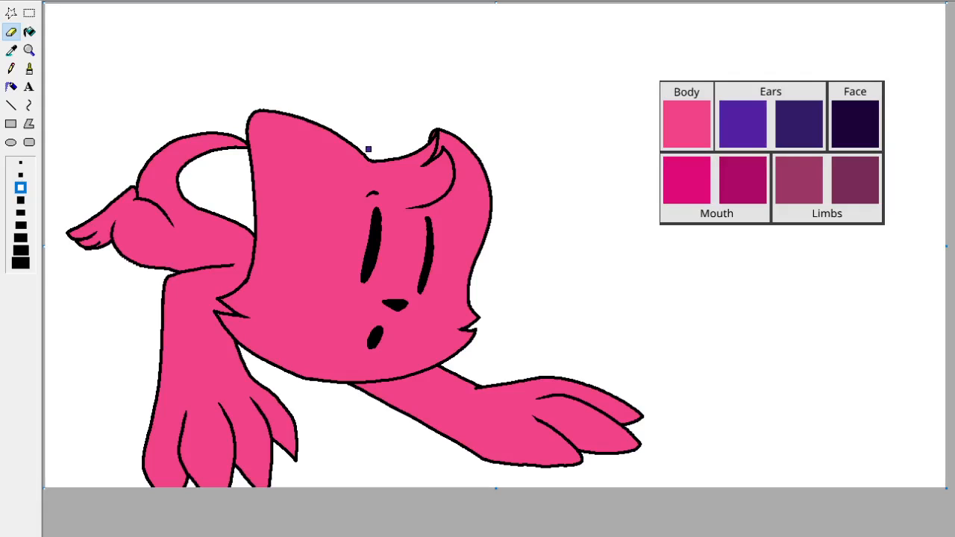
Draw a curved purple boundary across the base of the large ear and fill the ear above it with purple.
{"action": "mouse_move", "coordinate": [369, 157]}
{"action": "left_mouse_down"}
{"action": "mouse_move", "coordinate": [309, 200]}
{"action": "mouse_move", "coordinate": [254, 213]}
{"action": "left_mouse_up"}
{"action": "left_click", "coordinate": [29, 31]}
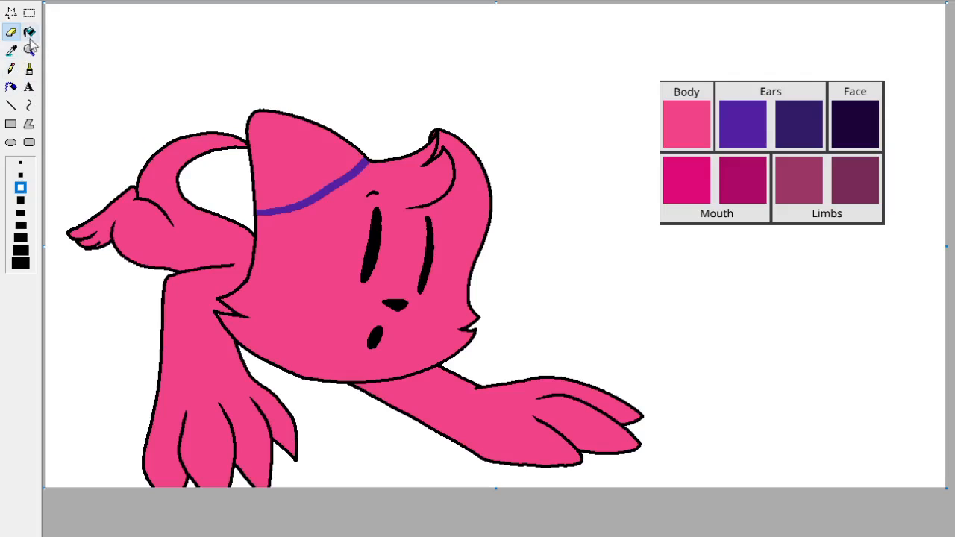
{"action": "left_click", "coordinate": [312, 158]}
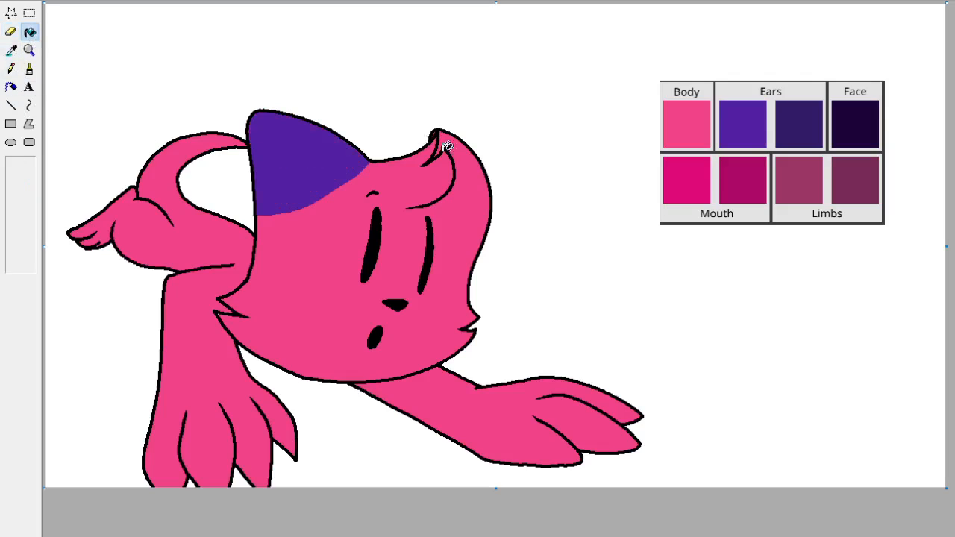
Draw a purple boundary across the base of the ear behind the hair tuft and fill that ear with purple.
{"action": "left_click", "coordinate": [11, 31]}
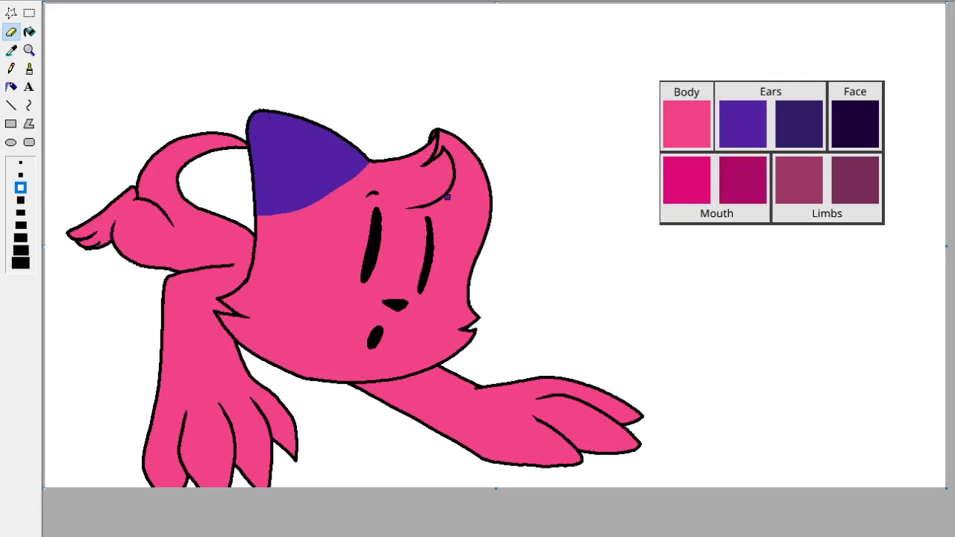
{"action": "left_click_drag", "start_coordinate": [448, 197], "coordinate": [487, 236]}
{"action": "key", "text": "ctrl+z"}
{"action": "left_click_drag", "start_coordinate": [450, 195], "coordinate": [483, 215]}
{"action": "left_click", "coordinate": [29, 32]}
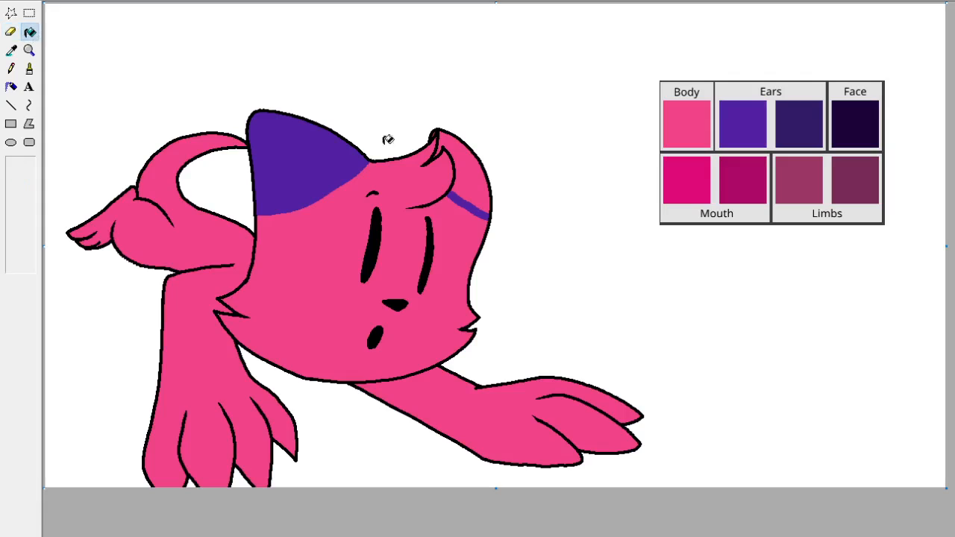
{"action": "left_click", "coordinate": [459, 160]}
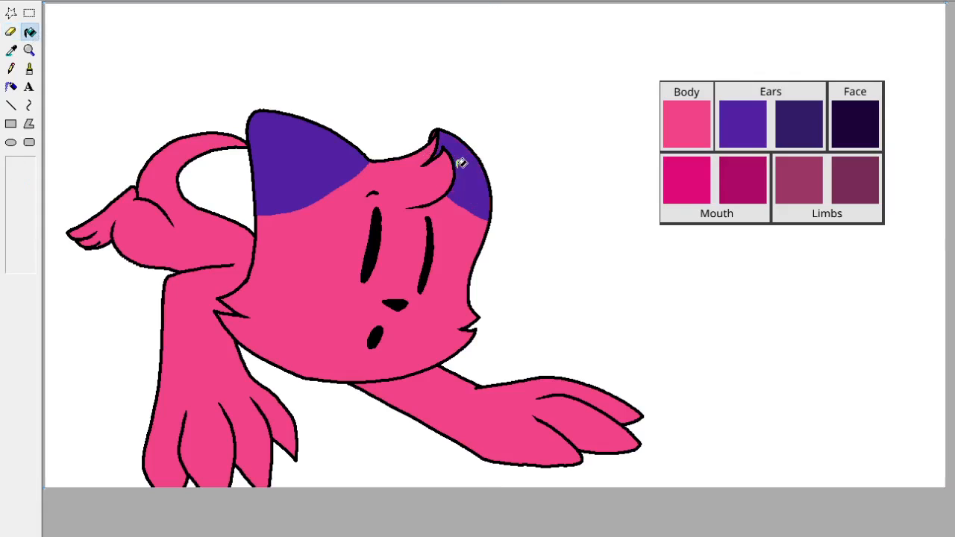
{"action": "left_click", "coordinate": [10, 31]}
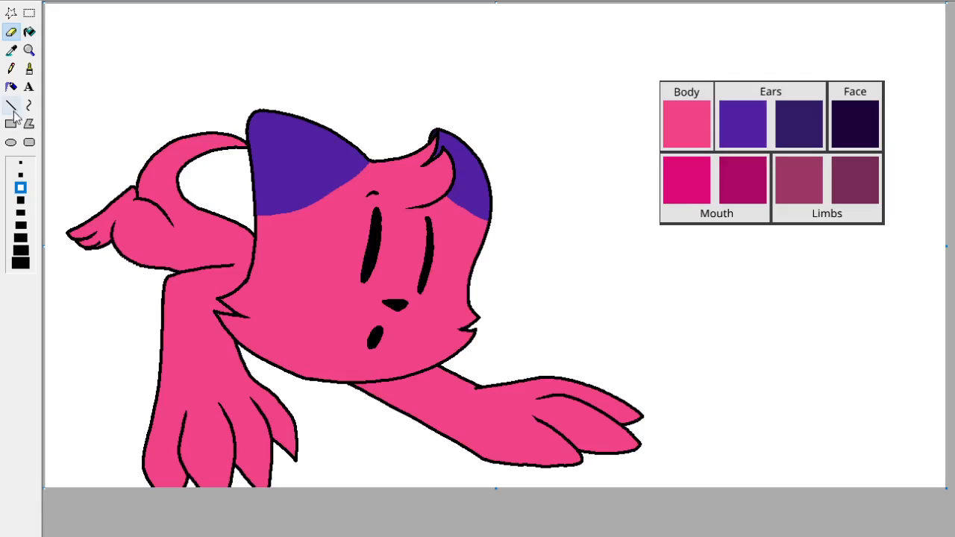
Sample the body pink and ear purple near the large ear and set the Brush to its smallest square tip.
{"action": "left_click", "coordinate": [20, 162]}
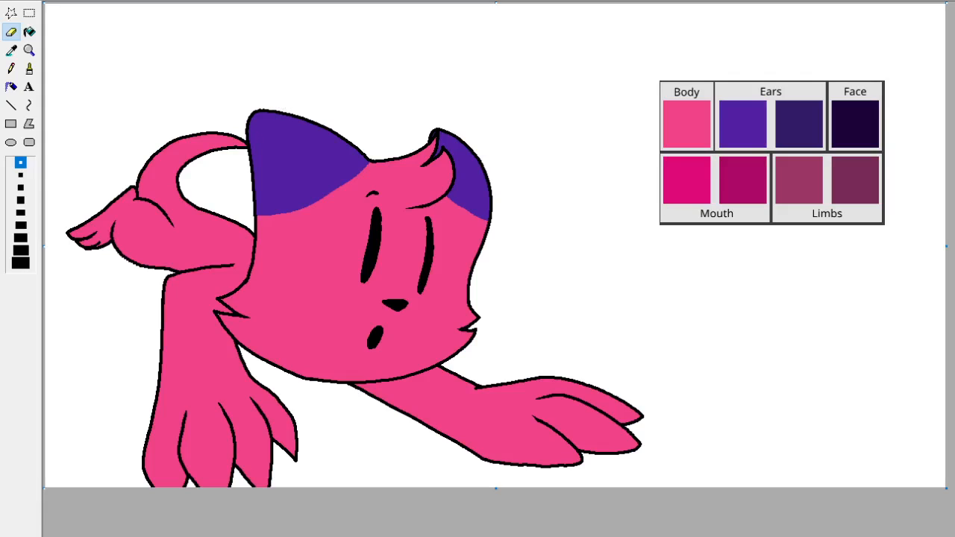
{"action": "left_click", "coordinate": [29, 50]}
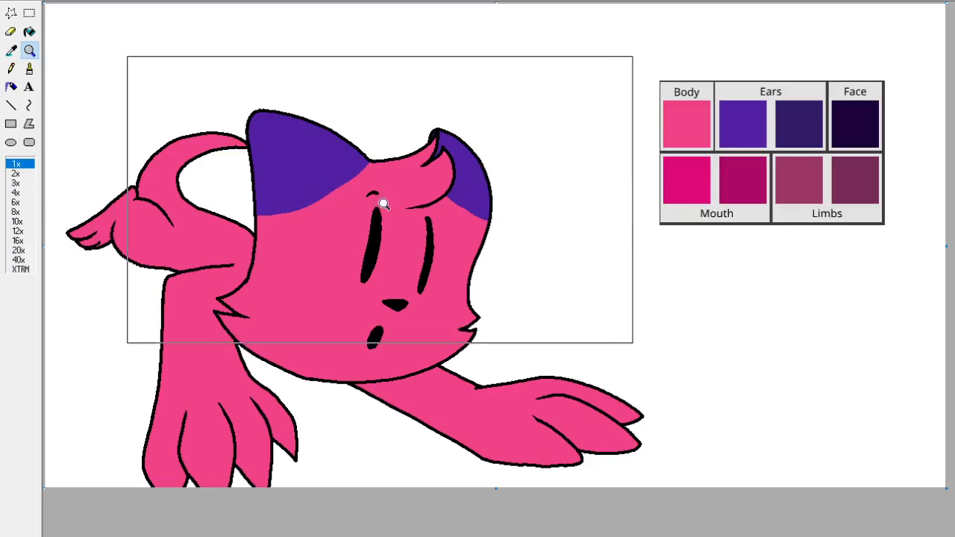
{"action": "left_click", "coordinate": [336, 190]}
{"action": "left_click", "coordinate": [11, 50]}
{"action": "left_click", "coordinate": [452, 312]}
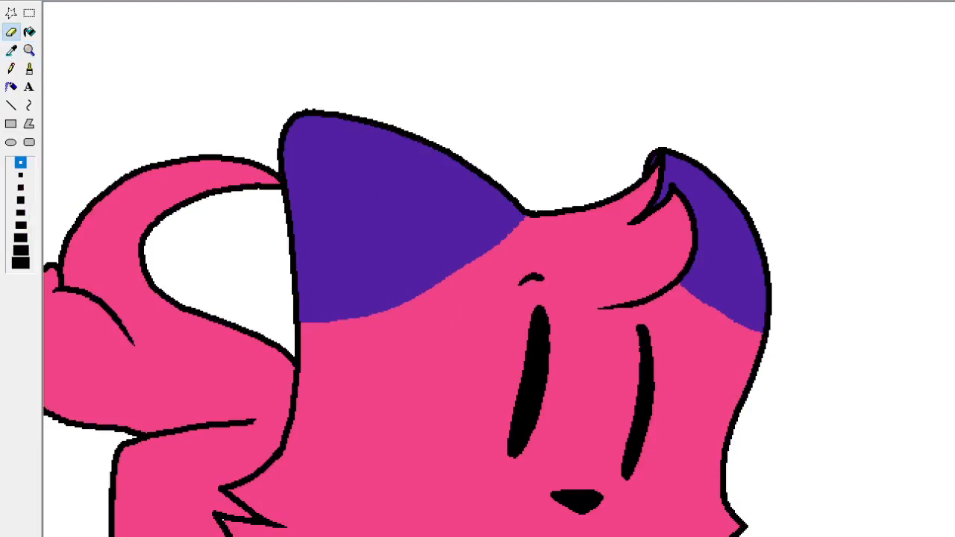
{"action": "left_click", "coordinate": [12, 50]}
{"action": "right_click", "coordinate": [356, 225]}
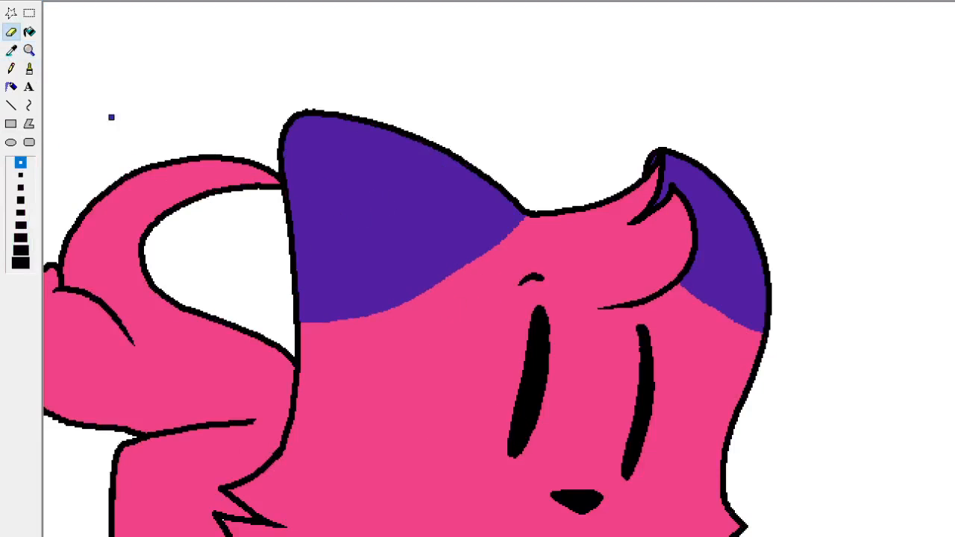
{"action": "left_click", "coordinate": [30, 69]}
{"action": "left_click", "coordinate": [29, 174]}
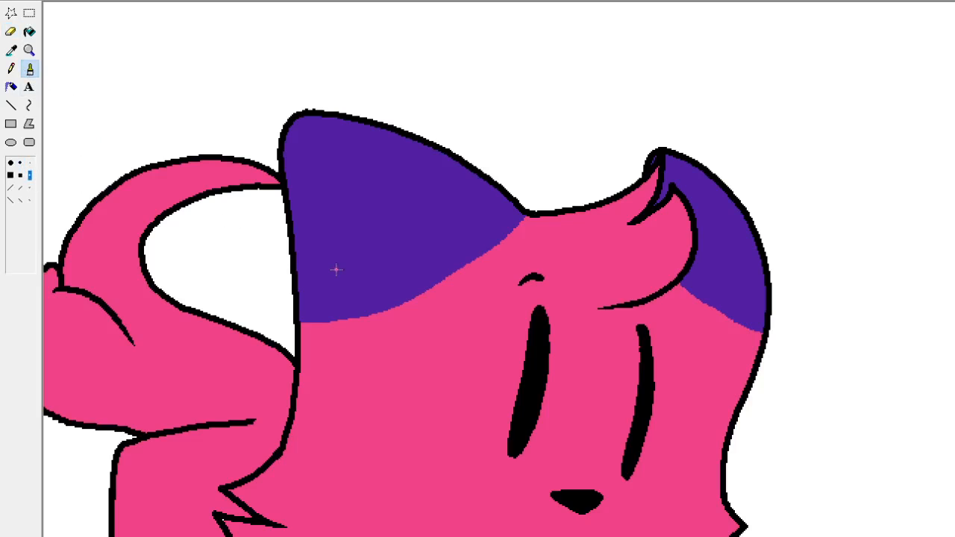
Brush thin purple and pink fur streaks along the boundary at the base of the large ear.
{"action": "left_click", "coordinate": [11, 51]}
{"action": "left_click", "coordinate": [389, 213]}
{"action": "mouse_move", "coordinate": [501, 238]}
{"action": "left_mouse_down"}
{"action": "mouse_move", "coordinate": [454, 283]}
{"action": "mouse_move", "coordinate": [507, 232]}
{"action": "left_mouse_up"}
{"action": "key", "text": "ctrl+z"}
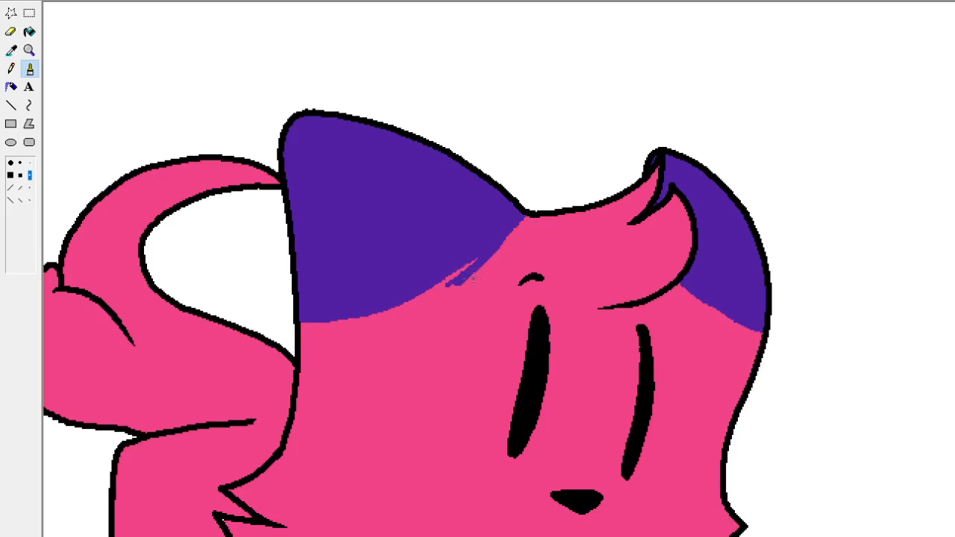
{"action": "left_click", "coordinate": [11, 50]}
{"action": "left_click", "coordinate": [455, 326]}
{"action": "mouse_move", "coordinate": [465, 281]}
{"action": "left_mouse_down"}
{"action": "mouse_move", "coordinate": [454, 283]}
{"action": "mouse_move", "coordinate": [503, 244]}
{"action": "left_mouse_up"}
{"action": "left_click_drag", "start_coordinate": [361, 321], "coordinate": [345, 327]}
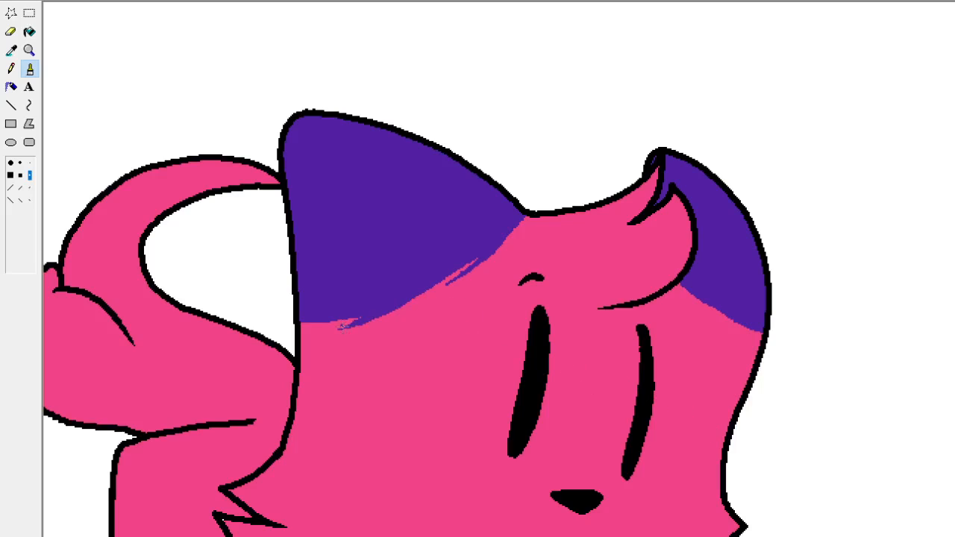
Refine the large ear's fur streaks with the Pencil and add similar streaks along the base of the ear behind the hair tuft.
{"action": "left_click", "coordinate": [11, 68]}
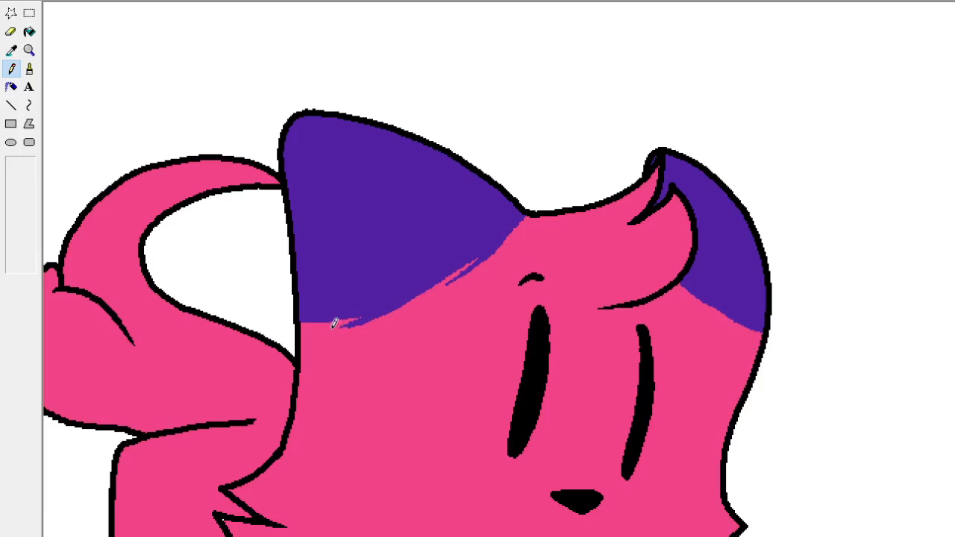
{"action": "mouse_move", "coordinate": [354, 326]}
{"action": "left_mouse_down"}
{"action": "mouse_move", "coordinate": [372, 321]}
{"action": "mouse_move", "coordinate": [345, 315]}
{"action": "left_mouse_up"}
{"action": "left_click_drag", "start_coordinate": [459, 269], "coordinate": [446, 277]}
{"action": "mouse_move", "coordinate": [736, 320]}
{"action": "left_mouse_down"}
{"action": "mouse_move", "coordinate": [714, 300]}
{"action": "mouse_move", "coordinate": [717, 314]}
{"action": "mouse_move", "coordinate": [712, 308]}
{"action": "left_mouse_up"}
{"action": "key", "text": "ctrl+z"}
{"action": "key", "text": "ctrl+z"}
{"action": "key", "text": "ctrl+z"}
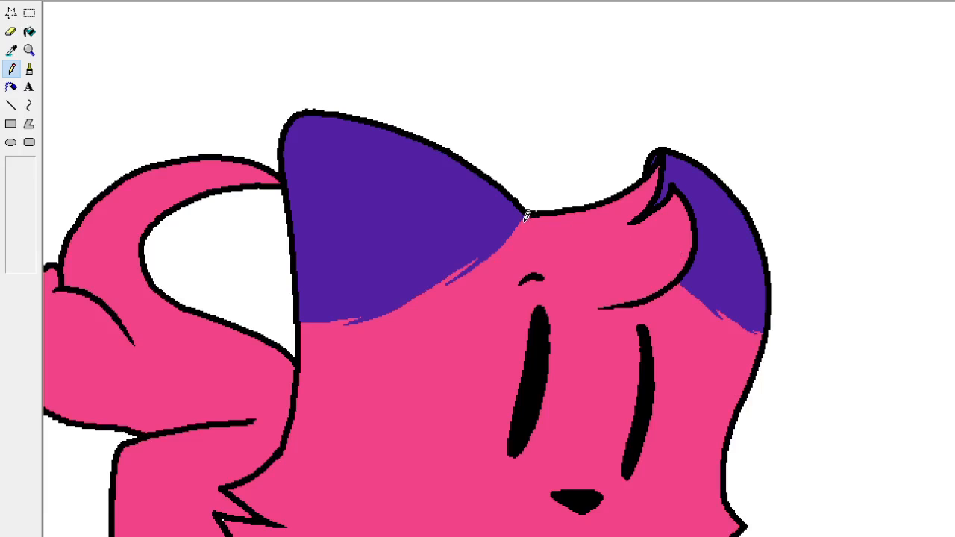
{"action": "left_click_drag", "start_coordinate": [519, 226], "coordinate": [525, 217]}
{"action": "scroll", "coordinate": [518, 47], "scroll_direction": "down", "scroll_amount": 4}
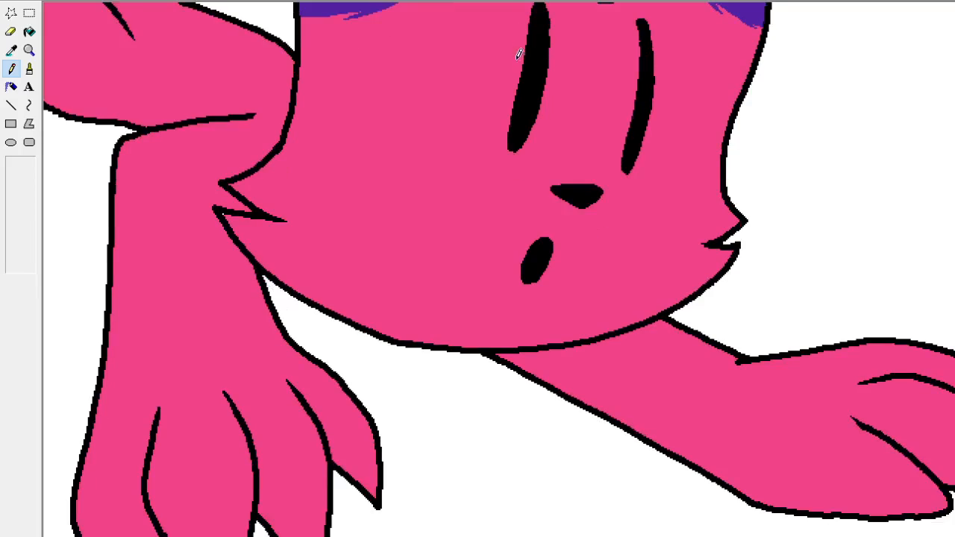
{"action": "scroll", "coordinate": [501, 122], "scroll_direction": "up", "scroll_amount": 4}
{"action": "scroll", "coordinate": [299, 153], "scroll_direction": "down", "scroll_amount": 2}
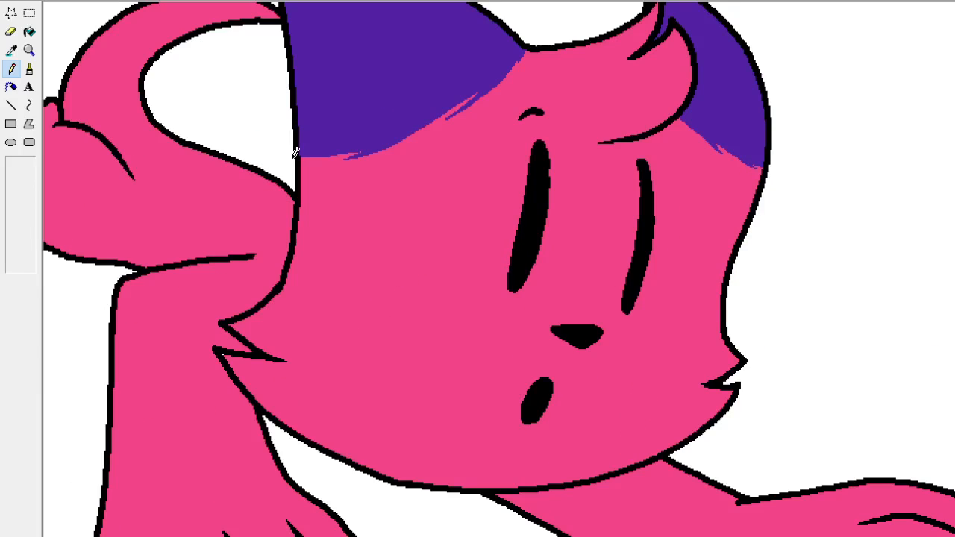
{"action": "left_click", "coordinate": [13, 50]}
{"action": "left_click", "coordinate": [194, 102]}
{"action": "left_click", "coordinate": [13, 50]}
{"action": "left_click", "coordinate": [156, 118]}
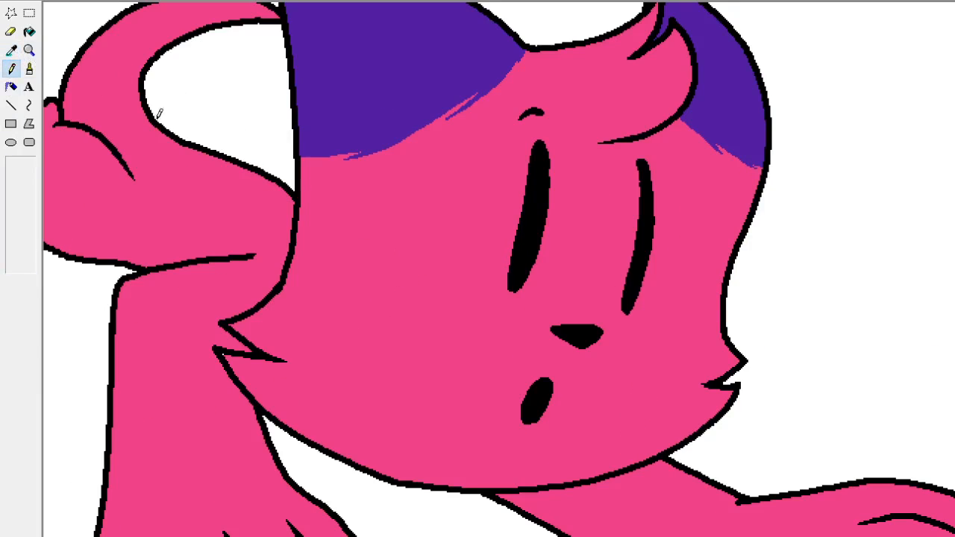
Return to the full-size view and sample the lighter Limbs swatch from the palette as the colour painted by the Eraser.
{"action": "left_click", "coordinate": [10, 31]}
{"action": "scroll", "coordinate": [242, 299], "scroll_direction": "down", "scroll_amount": 3}
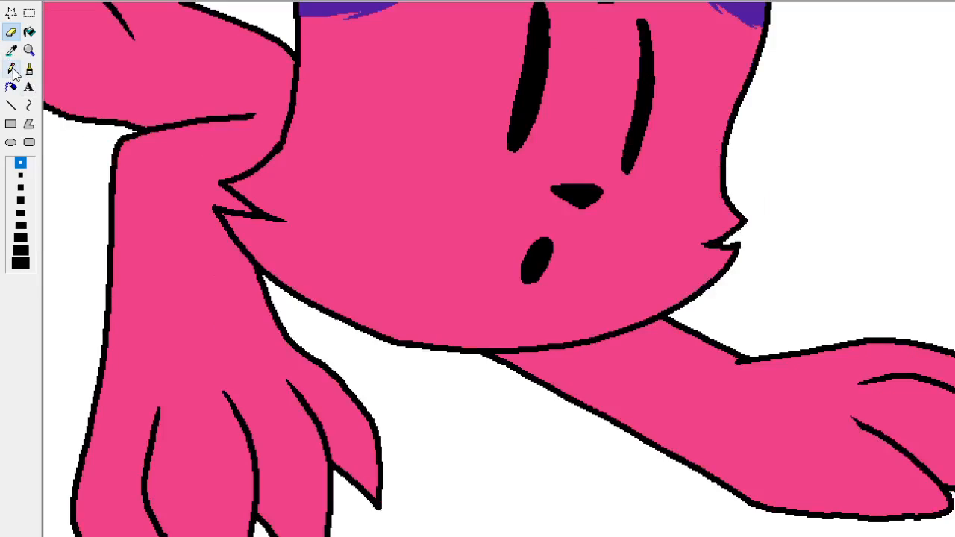
{"action": "double_click", "coordinate": [28, 50]}
{"action": "left_click", "coordinate": [12, 51]}
{"action": "left_click", "coordinate": [239, 274]}
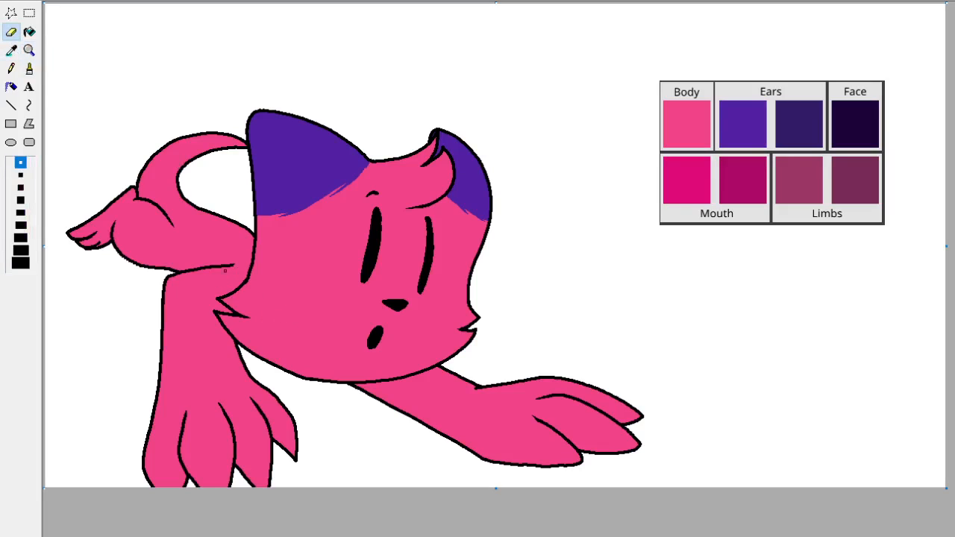
{"action": "left_click", "coordinate": [12, 51]}
{"action": "mouse_move", "coordinate": [836, 180]}
{"action": "left_mouse_down"}
{"action": "mouse_move", "coordinate": [848, 179]}
{"action": "mouse_move", "coordinate": [810, 183]}
{"action": "left_mouse_up"}
Draw a zigzag fur boundary across the top of the downward-reaching arm and fill the arm below it with the Limbs colour.
{"action": "mouse_move", "coordinate": [224, 347]}
{"action": "left_mouse_down"}
{"action": "mouse_move", "coordinate": [206, 329]}
{"action": "mouse_move", "coordinate": [199, 360]}
{"action": "mouse_move", "coordinate": [192, 332]}
{"action": "mouse_move", "coordinate": [175, 356]}
{"action": "left_mouse_up"}
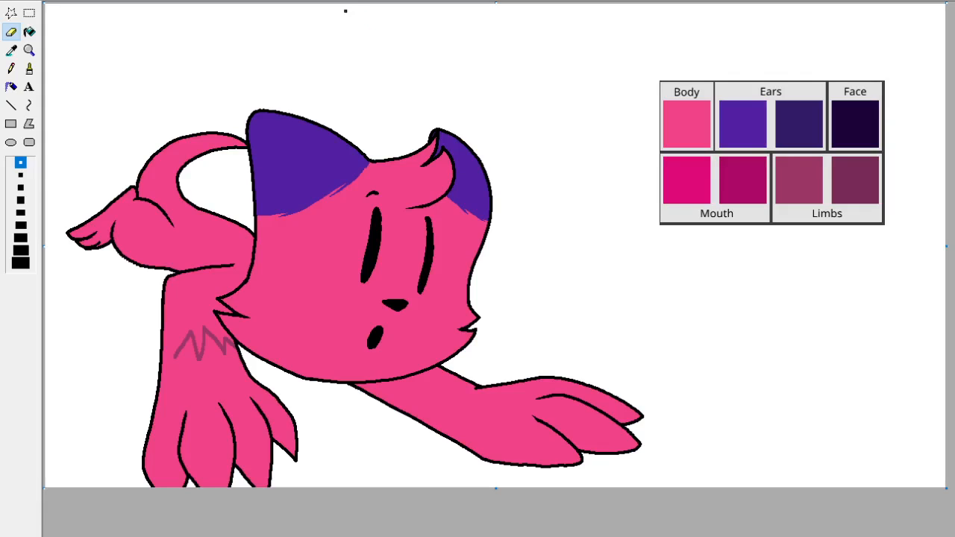
{"action": "key", "text": "ctrl+z"}
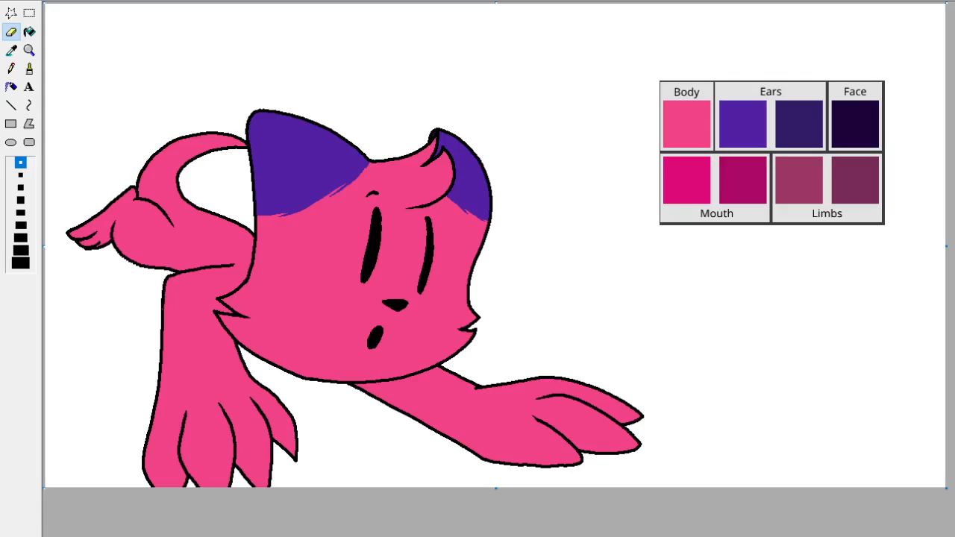
{"action": "left_click_drag", "start_coordinate": [176, 284], "coordinate": [199, 309]}
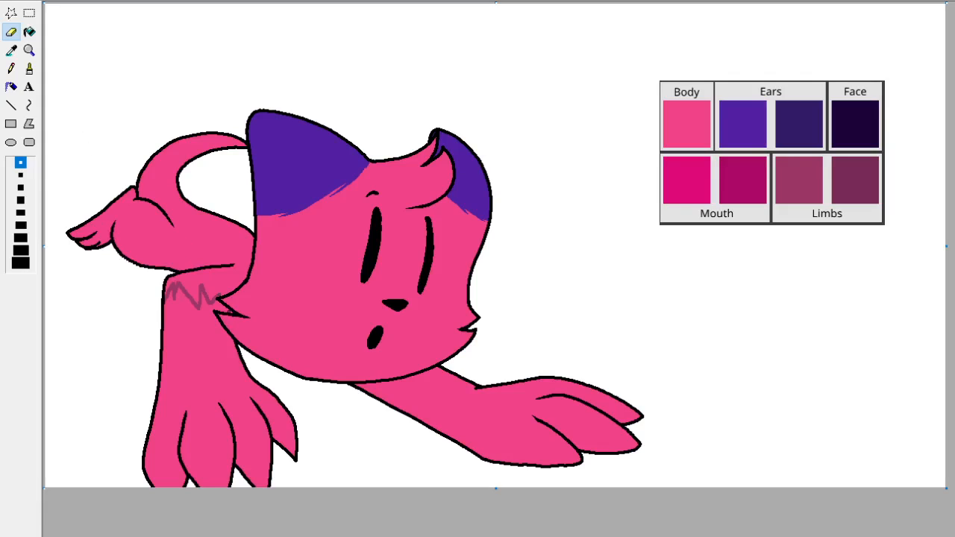
{"action": "left_click", "coordinate": [30, 31]}
{"action": "left_click", "coordinate": [198, 329]}
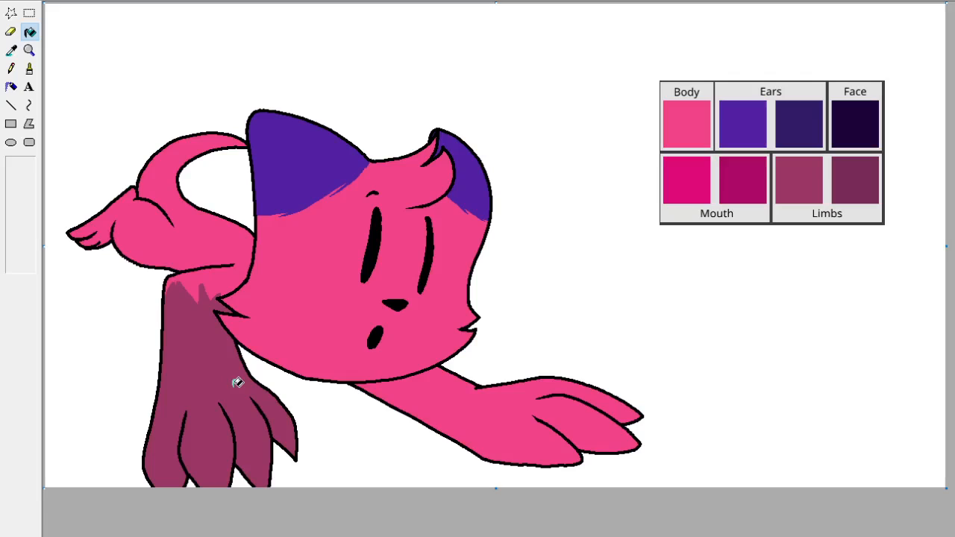
Fill the outstretched arm beneath the head with the lighter Limbs colour.
{"action": "left_click", "coordinate": [12, 37]}
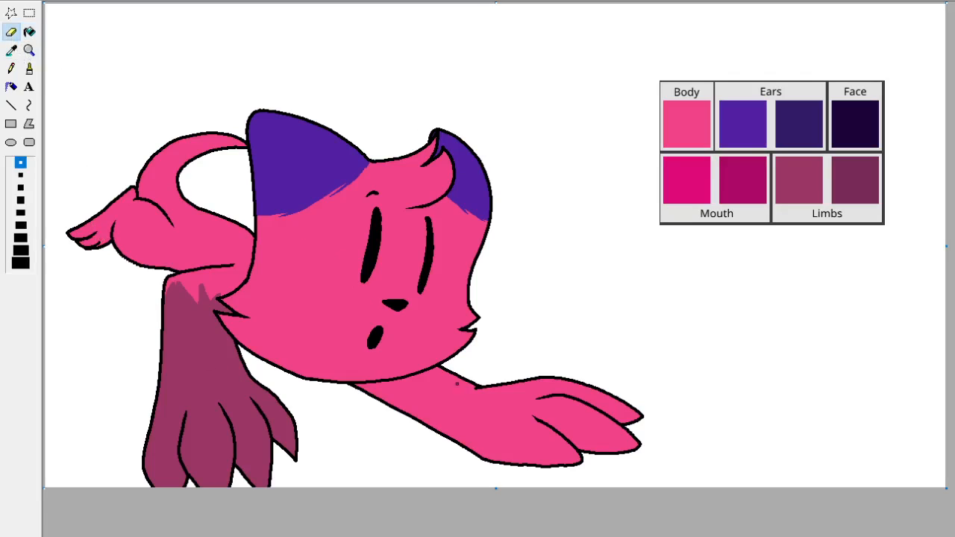
{"action": "left_click", "coordinate": [30, 32]}
{"action": "left_click", "coordinate": [453, 386]}
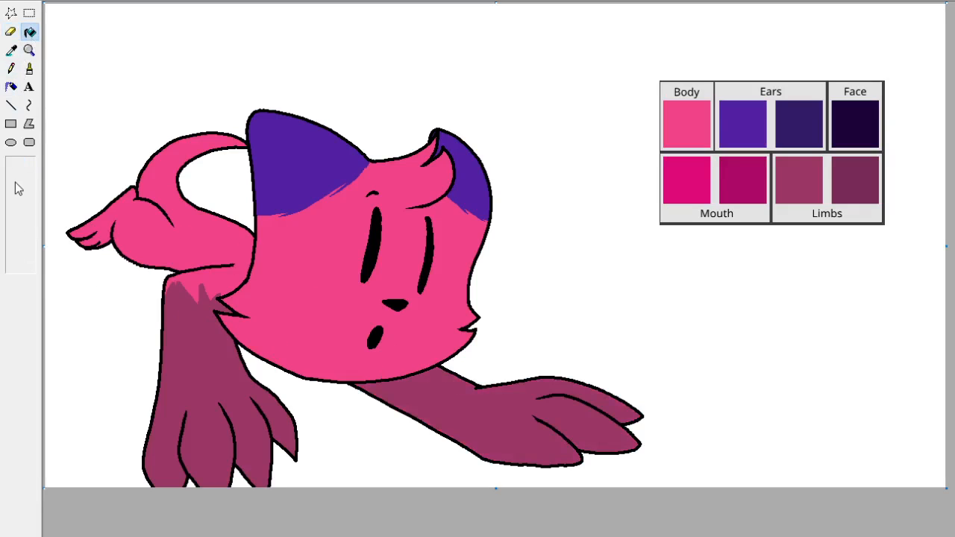
Zoom in on the hind foot and sample the Limbs colour from the filled arm as the colour painted by the Eraser.
{"action": "left_click", "coordinate": [29, 50]}
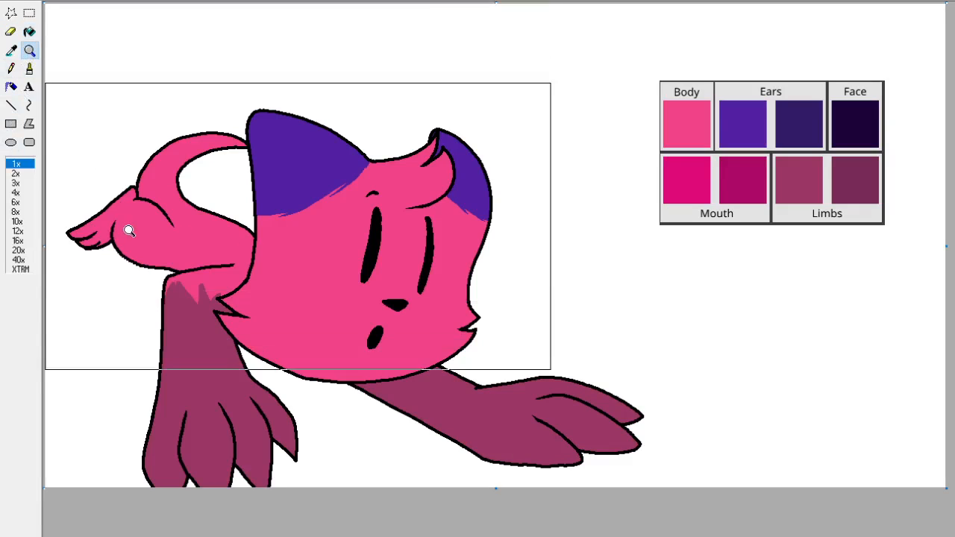
{"action": "left_click", "coordinate": [127, 228]}
{"action": "left_click", "coordinate": [10, 51]}
{"action": "left_click", "coordinate": [92, 156]}
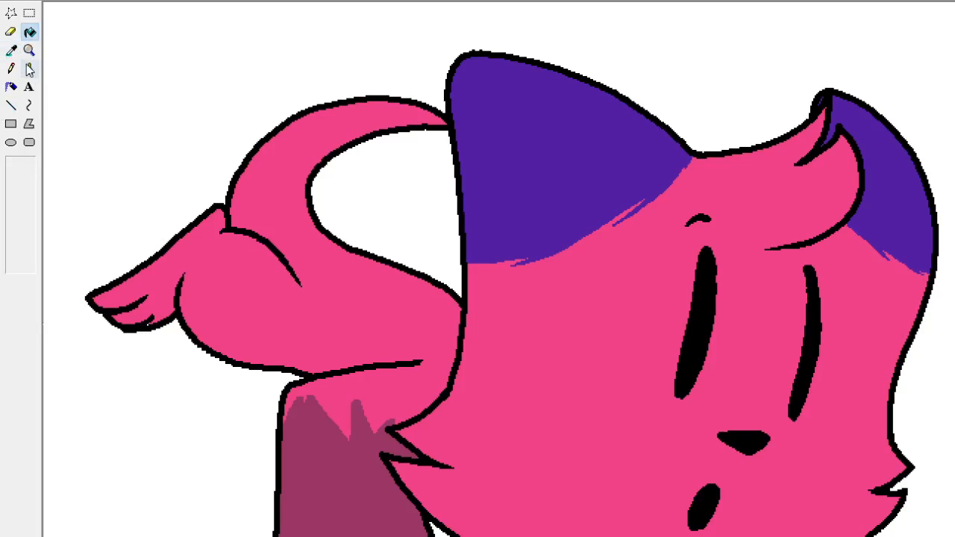
{"action": "left_click", "coordinate": [10, 50]}
{"action": "left_click", "coordinate": [291, 446]}
{"action": "left_click", "coordinate": [11, 31]}
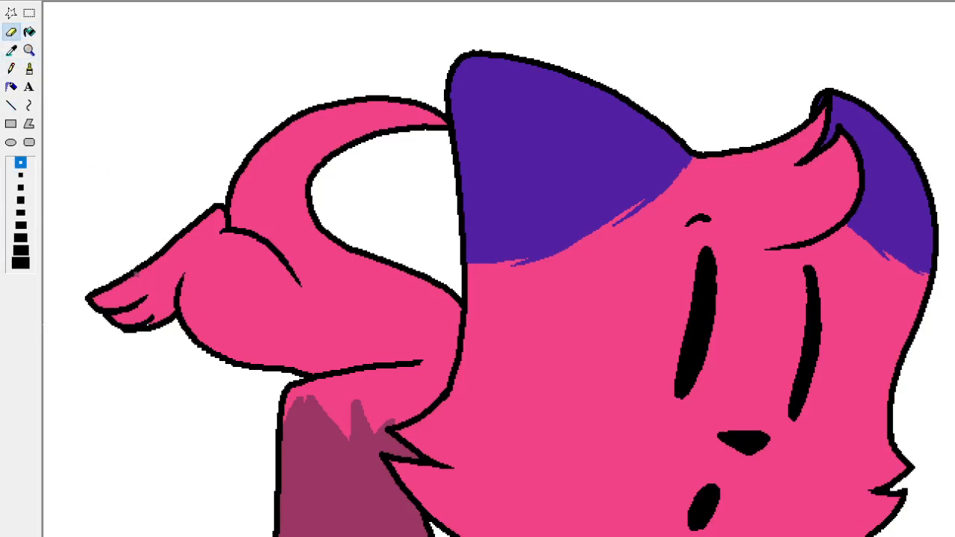
{"action": "left_click", "coordinate": [11, 50]}
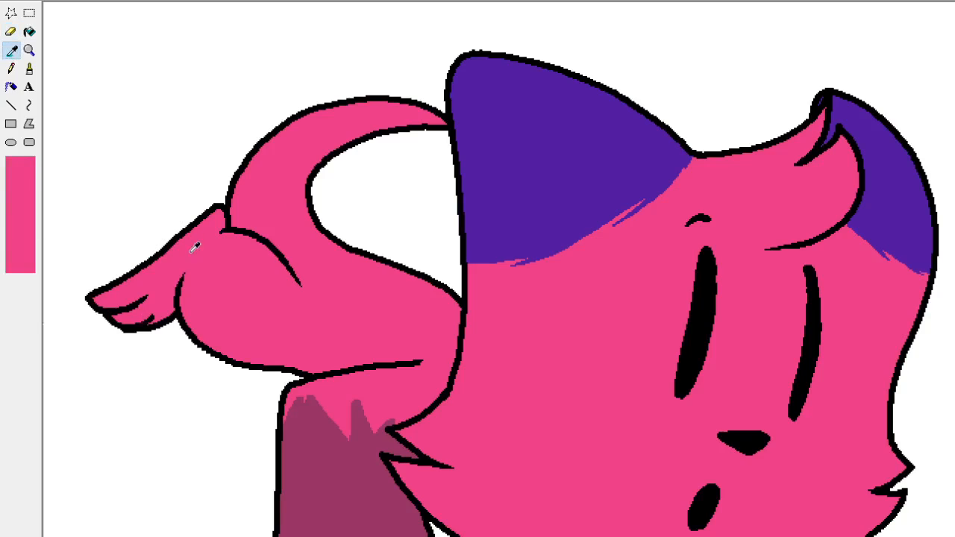
{"action": "left_click", "coordinate": [194, 247]}
{"action": "left_click", "coordinate": [10, 50]}
{"action": "left_click", "coordinate": [291, 447]}
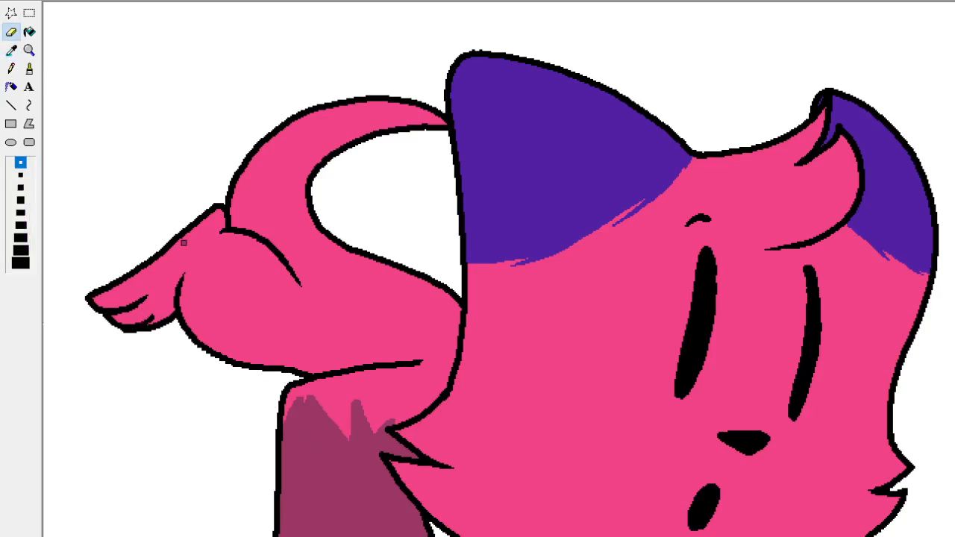
Draw a curved Limbs-coloured boundary across the hind foot's ankle and fill the foot with that colour.
{"action": "left_click_drag", "start_coordinate": [223, 233], "coordinate": [187, 290]}
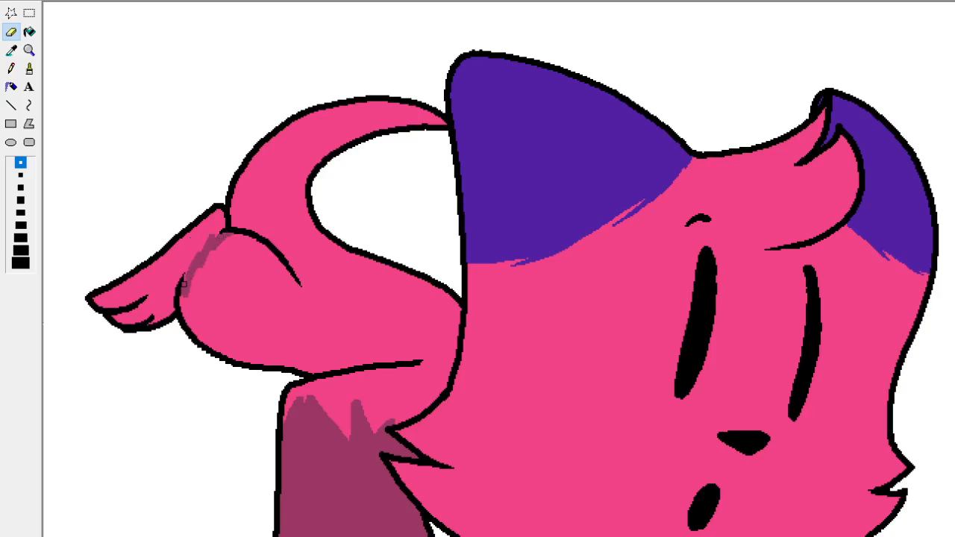
{"action": "left_click", "coordinate": [30, 31]}
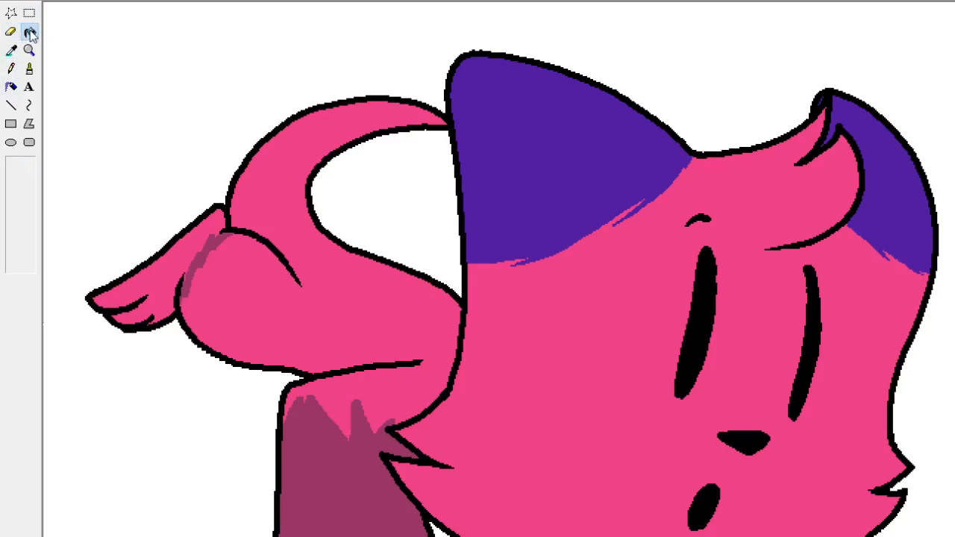
{"action": "left_click", "coordinate": [158, 254]}
{"action": "left_click", "coordinate": [10, 31]}
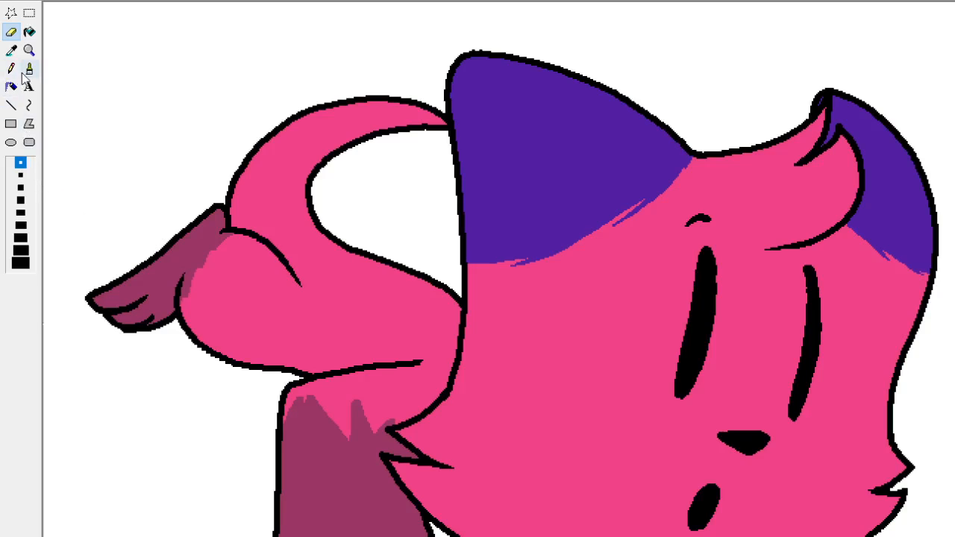
Roughen the hind foot's colour boundary with thin Pencil fur strokes in the body pink and Limbs colours.
{"action": "left_click", "coordinate": [11, 50]}
{"action": "left_click", "coordinate": [188, 270]}
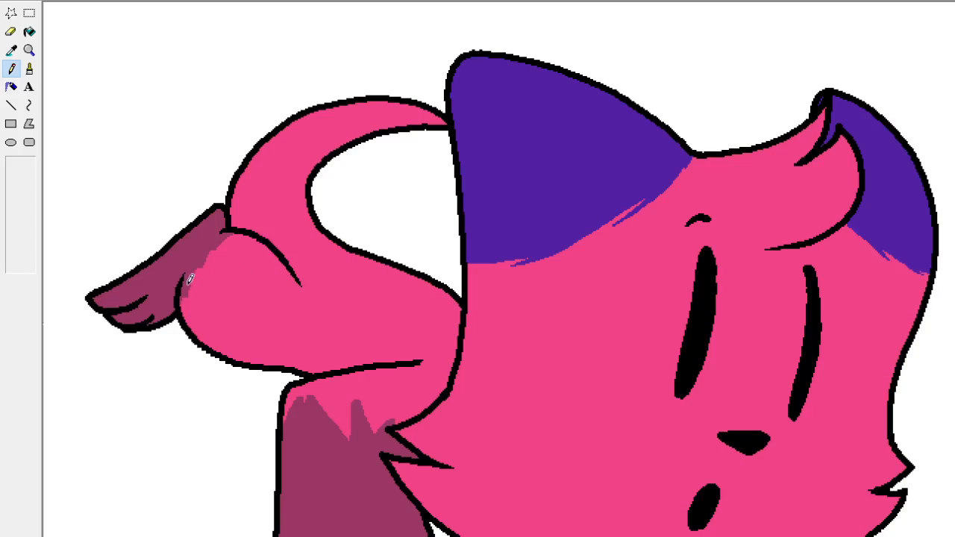
{"action": "left_click_drag", "start_coordinate": [205, 251], "coordinate": [198, 271]}
{"action": "left_click", "coordinate": [12, 50]}
{"action": "left_click", "coordinate": [199, 244]}
{"action": "left_click_drag", "start_coordinate": [206, 254], "coordinate": [219, 245]}
{"action": "left_click_drag", "start_coordinate": [192, 295], "coordinate": [201, 281]}
Carve thin body-pink Pencil notches into the outer part of the fur boundary at the top of the front leg.
{"action": "left_click", "coordinate": [29, 50]}
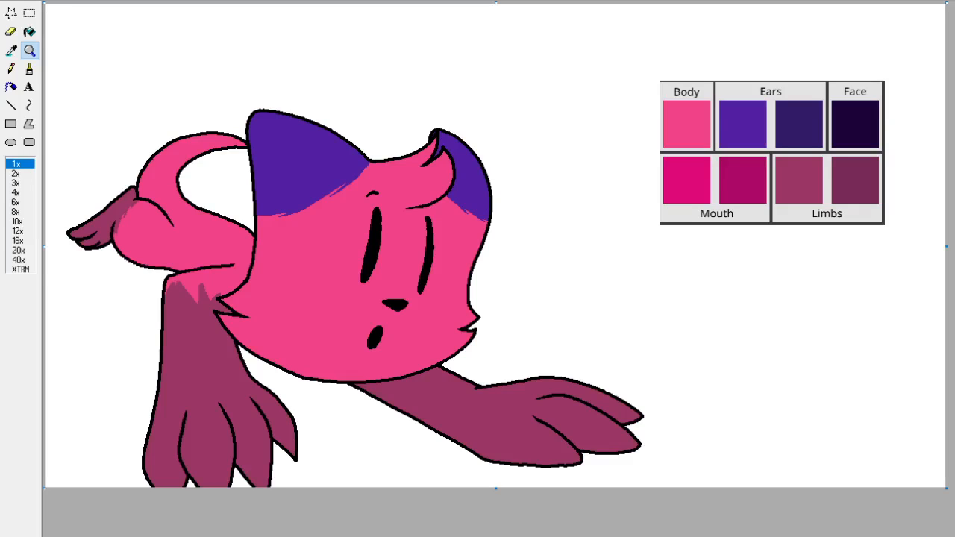
{"action": "left_click", "coordinate": [336, 425]}
{"action": "left_click", "coordinate": [11, 50]}
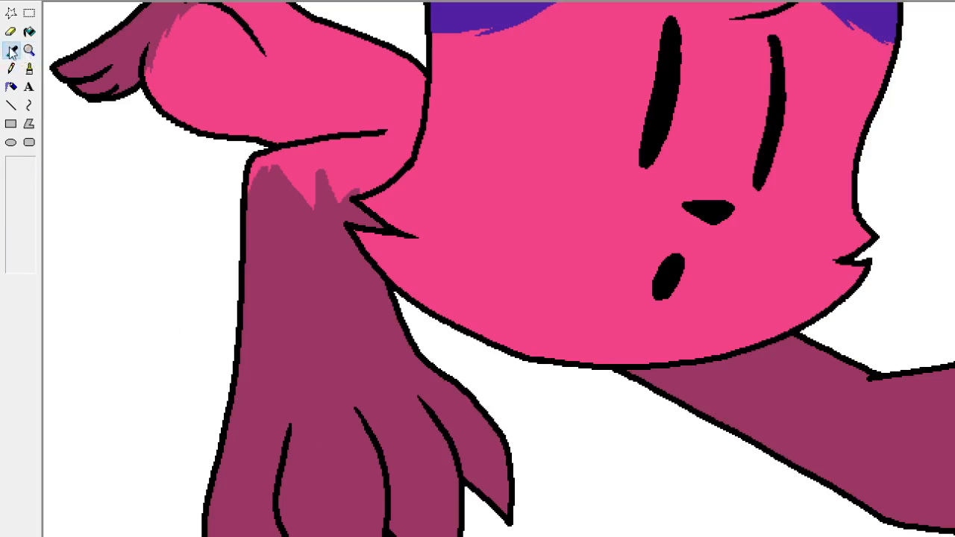
{"action": "left_click", "coordinate": [305, 214]}
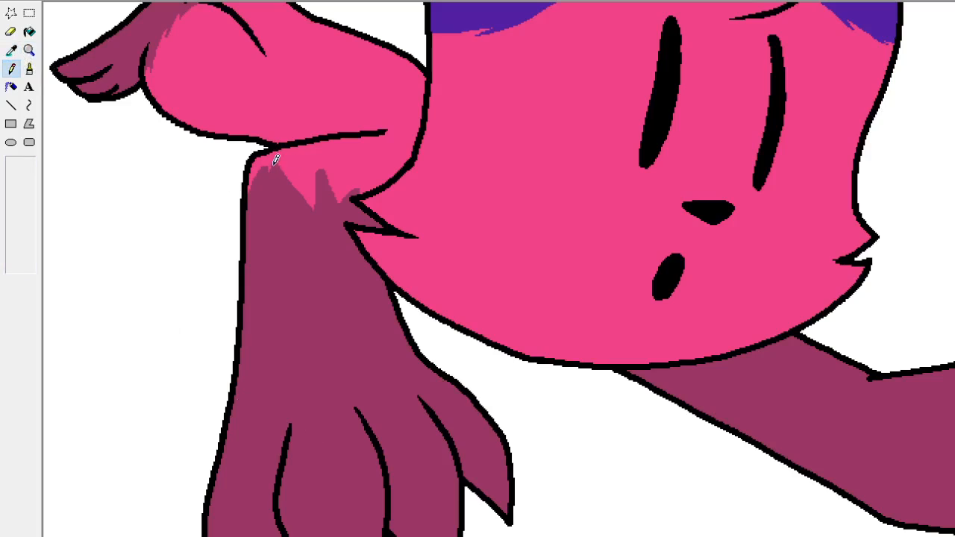
{"action": "mouse_move", "coordinate": [274, 164]}
{"action": "left_mouse_down"}
{"action": "mouse_move", "coordinate": [277, 179]}
{"action": "mouse_move", "coordinate": [267, 159]}
{"action": "mouse_move", "coordinate": [275, 178]}
{"action": "mouse_move", "coordinate": [271, 168]}
{"action": "mouse_move", "coordinate": [256, 181]}
{"action": "mouse_move", "coordinate": [258, 171]}
{"action": "mouse_move", "coordinate": [256, 184]}
{"action": "left_mouse_up"}
{"action": "left_click", "coordinate": [11, 50]}
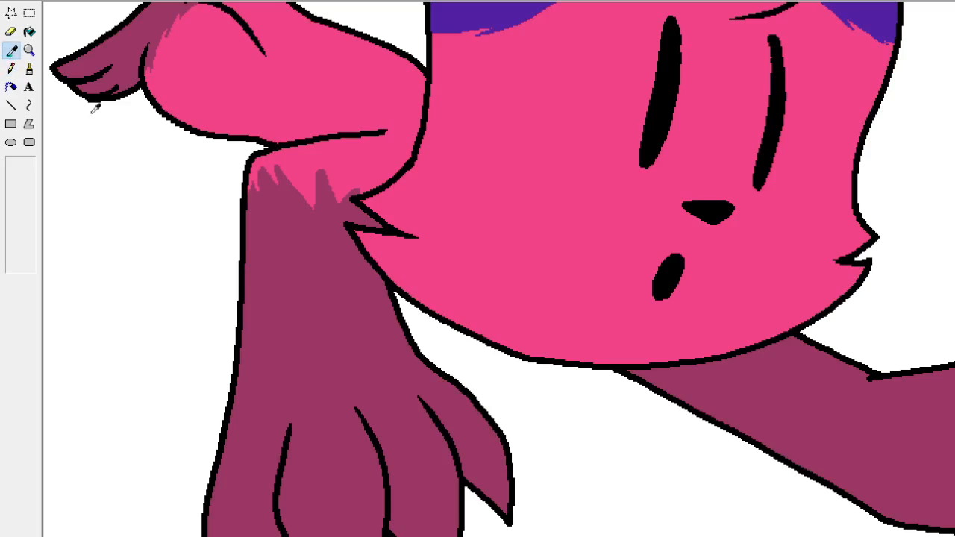
{"action": "left_click", "coordinate": [272, 196]}
{"action": "left_click_drag", "start_coordinate": [255, 185], "coordinate": [253, 186]}
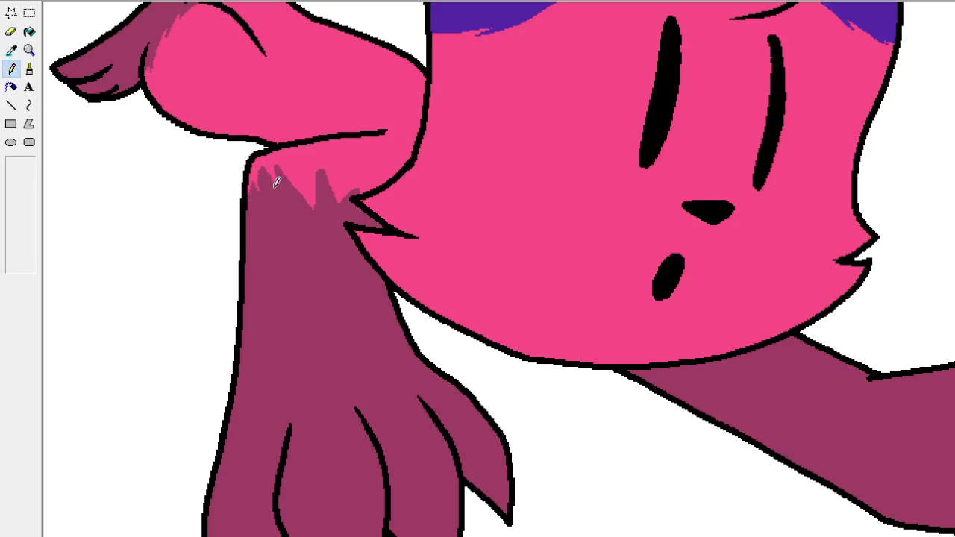
Sharpen the middle fur tuft on the front leg's colour boundary with Pencil strokes in sampled body pink and Limbs colours.
{"action": "left_click", "coordinate": [12, 50]}
{"action": "left_click", "coordinate": [273, 207]}
{"action": "left_click", "coordinate": [12, 50]}
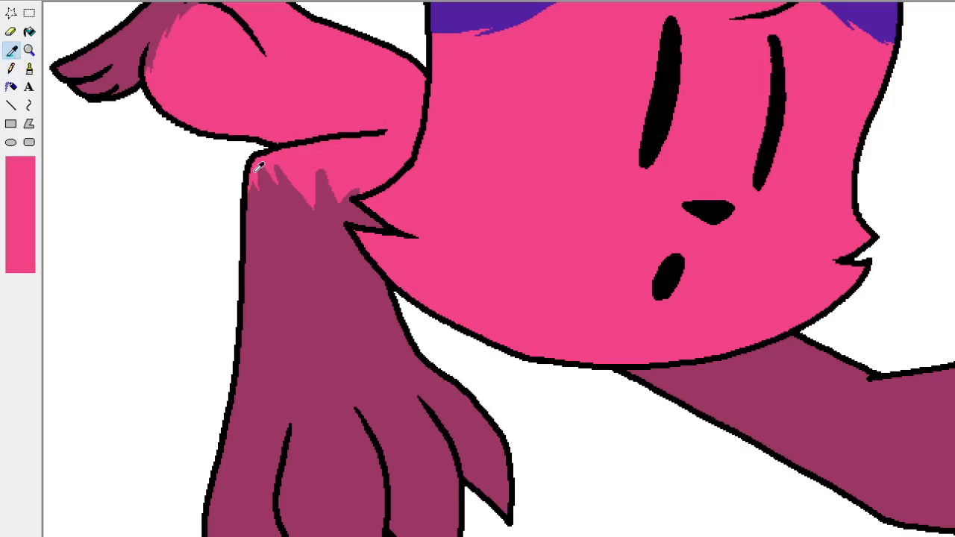
{"action": "left_click", "coordinate": [261, 168]}
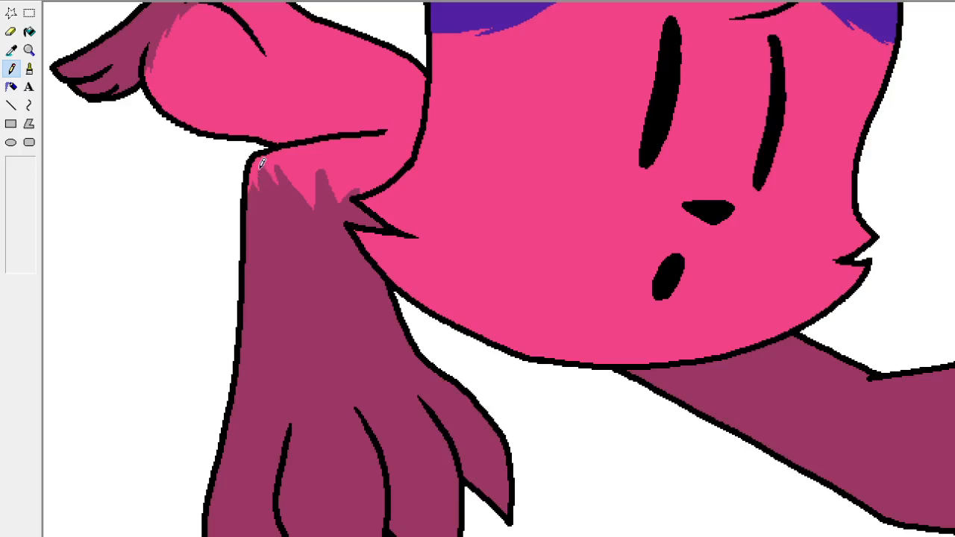
{"action": "left_click_drag", "start_coordinate": [323, 172], "coordinate": [316, 180]}
{"action": "left_click", "coordinate": [14, 52]}
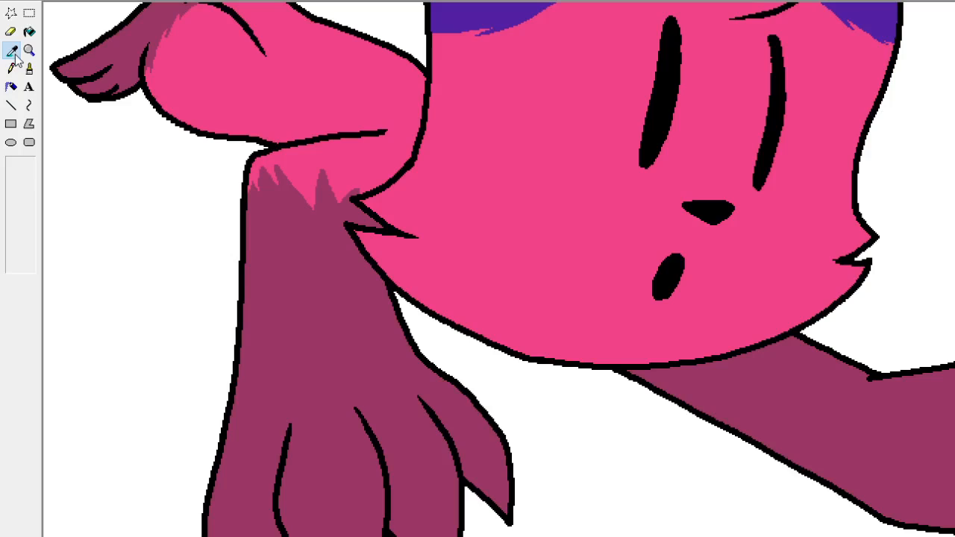
{"action": "left_click", "coordinate": [11, 68]}
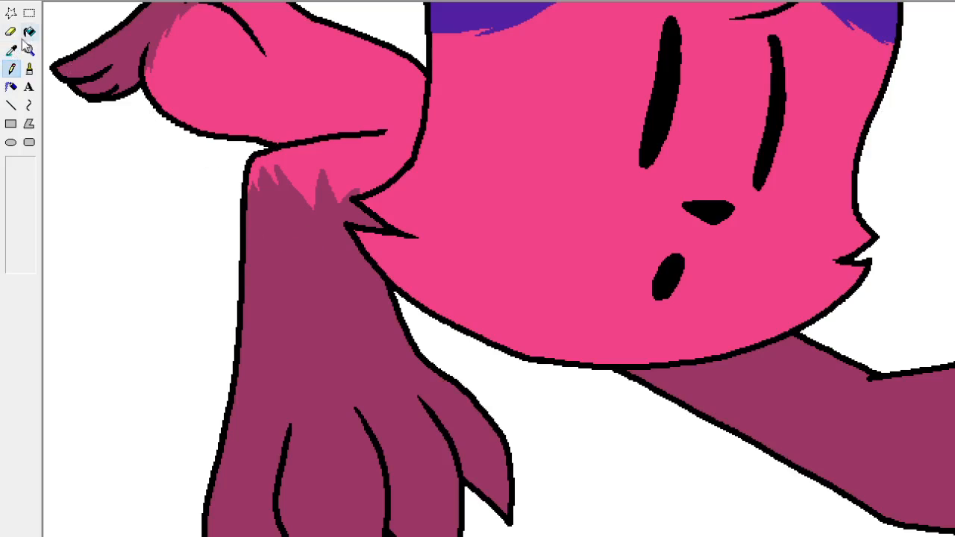
{"action": "left_click", "coordinate": [11, 50]}
{"action": "left_click", "coordinate": [358, 184]}
Zoom out to 1x and move the pasted colour palette into the upper corner of the canvas.
{"action": "left_click", "coordinate": [29, 50]}
{"action": "left_click", "coordinate": [18, 163]}
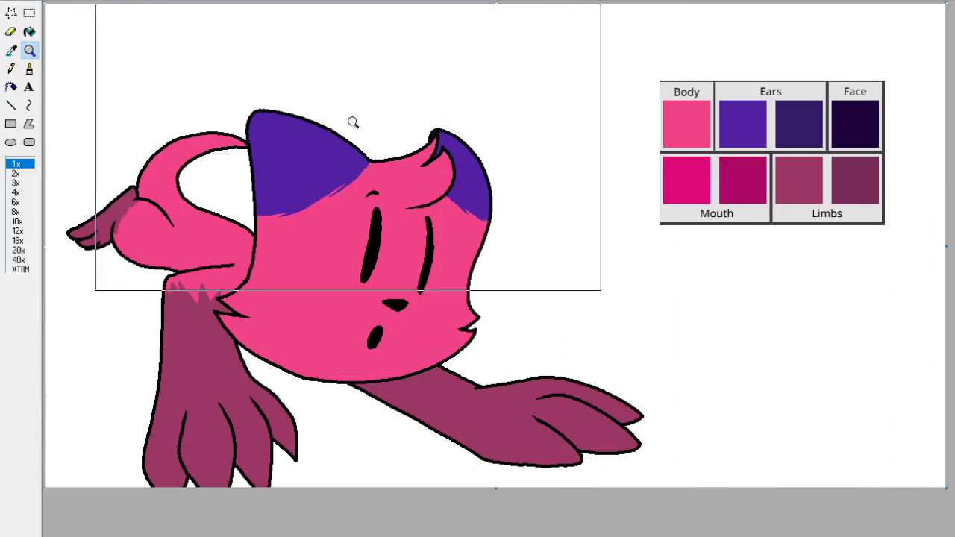
{"action": "left_click", "coordinate": [11, 68]}
{"action": "left_click", "coordinate": [29, 13]}
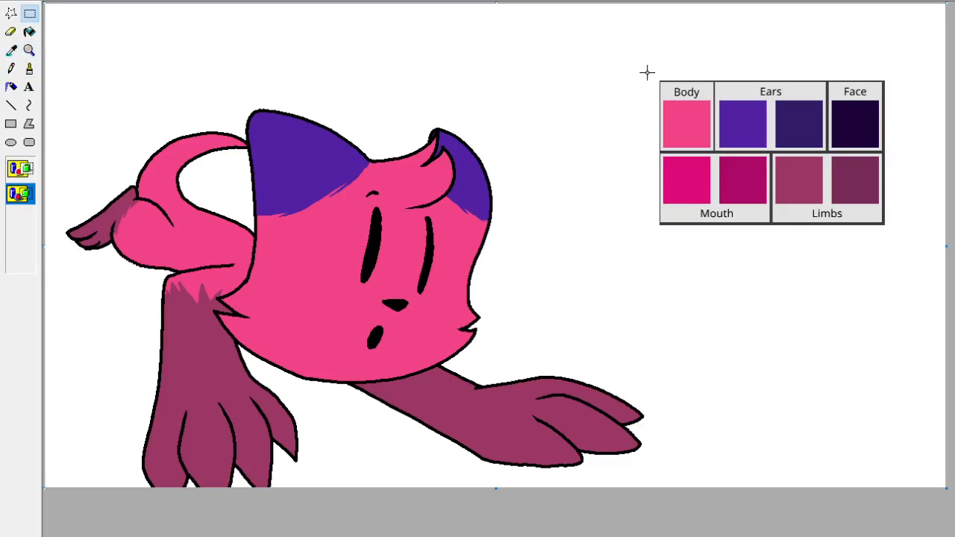
{"action": "left_click_drag", "start_coordinate": [638, 67], "coordinate": [921, 259]}
{"action": "left_click_drag", "start_coordinate": [873, 226], "coordinate": [907, 171]}
{"action": "left_click", "coordinate": [598, 233]}
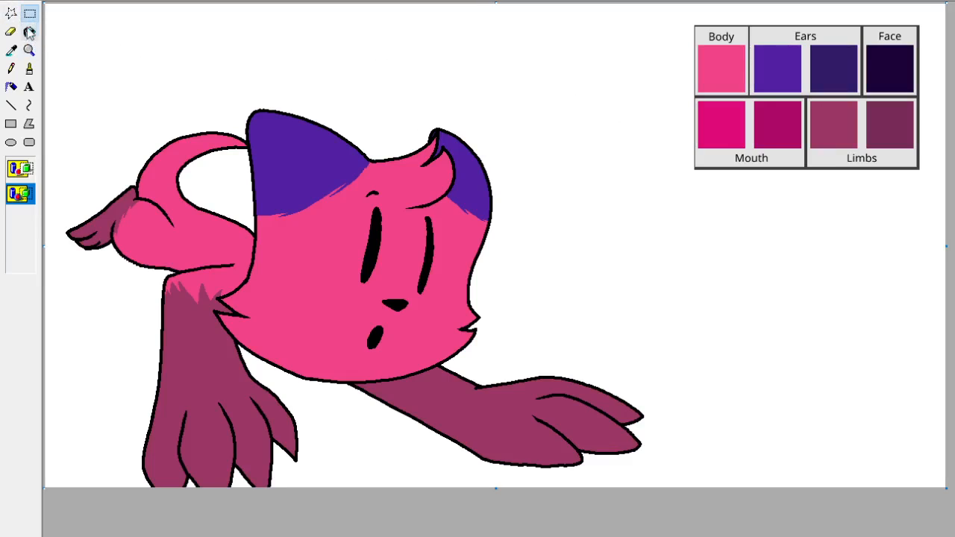
Select the pasted colour palette and delete it from the canvas.
{"action": "left_click", "coordinate": [11, 69]}
{"action": "left_click", "coordinate": [29, 13]}
{"action": "left_click_drag", "start_coordinate": [646, 179], "coordinate": [950, 2]}
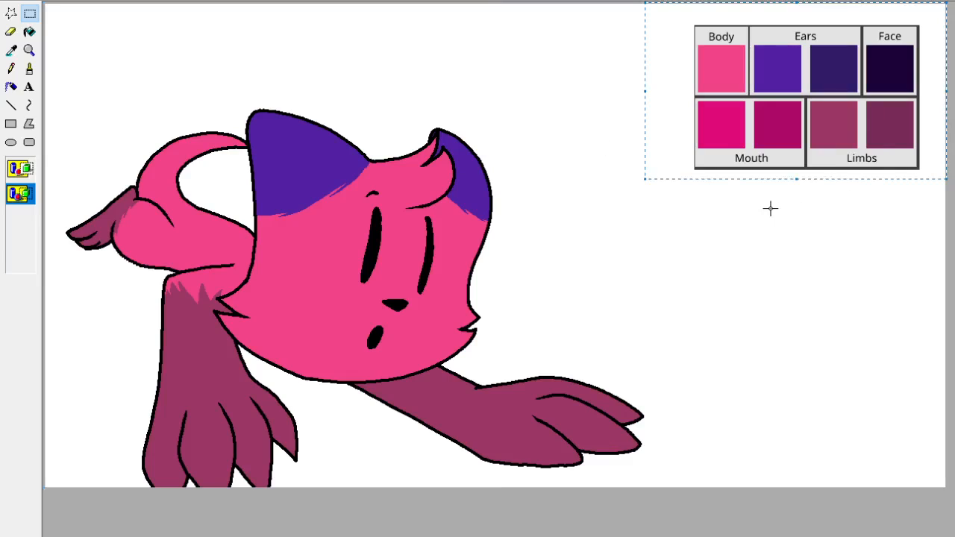
{"action": "key", "text": "Delete"}
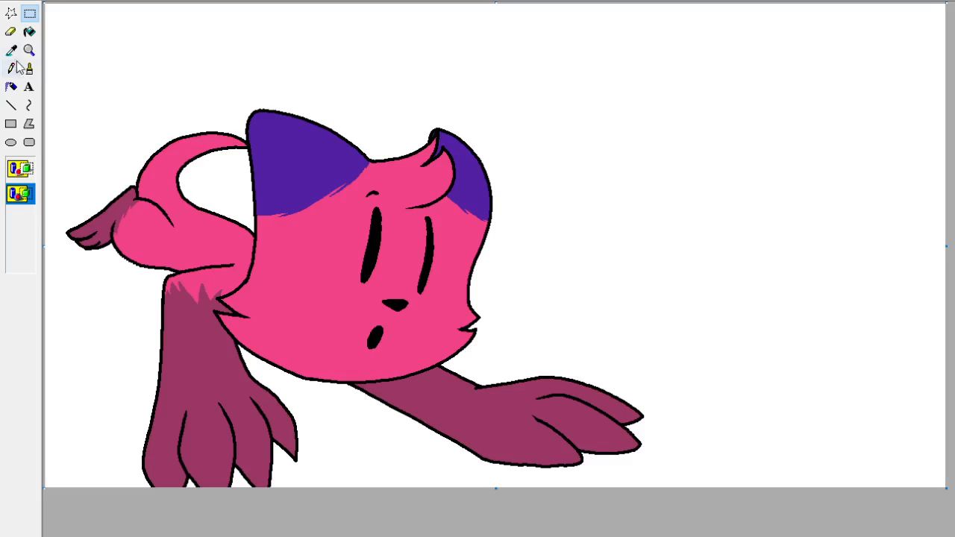
Copy the whole drawing and paste it into a new, separate Paint window.
{"action": "key", "text": "ctrl+a"}
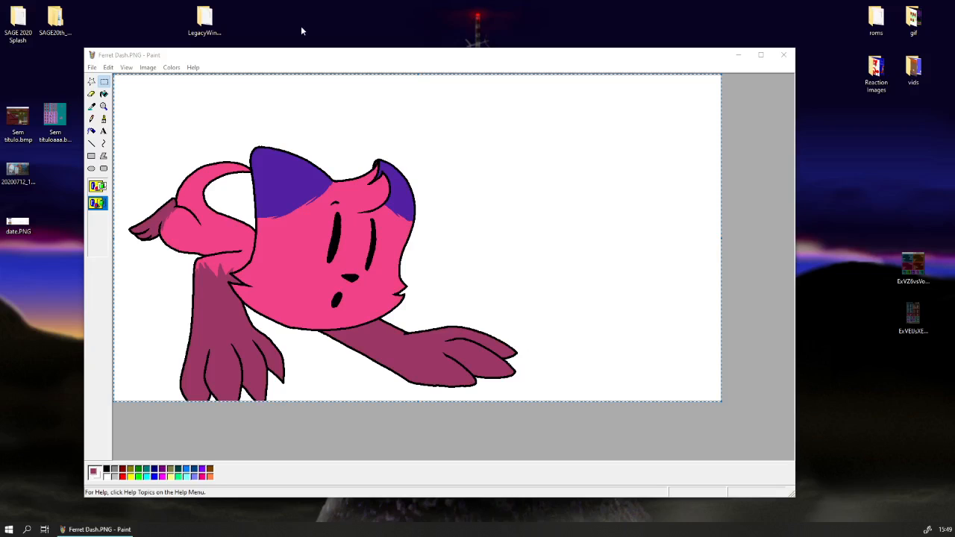
{"action": "left_click", "coordinate": [281, 50]}
{"action": "right_click", "coordinate": [288, 163]}
{"action": "left_click", "coordinate": [306, 182]}
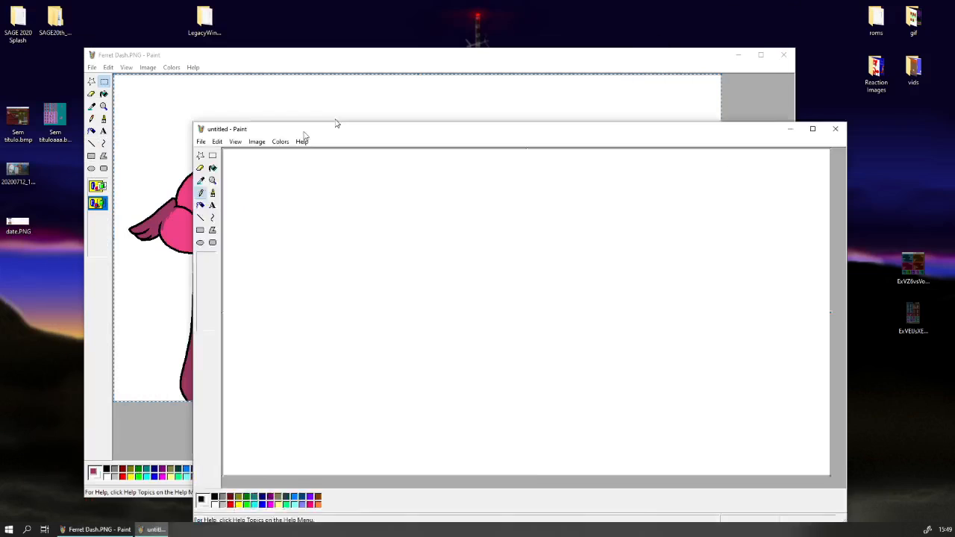
{"action": "left_click_drag", "start_coordinate": [305, 131], "coordinate": [395, 65]}
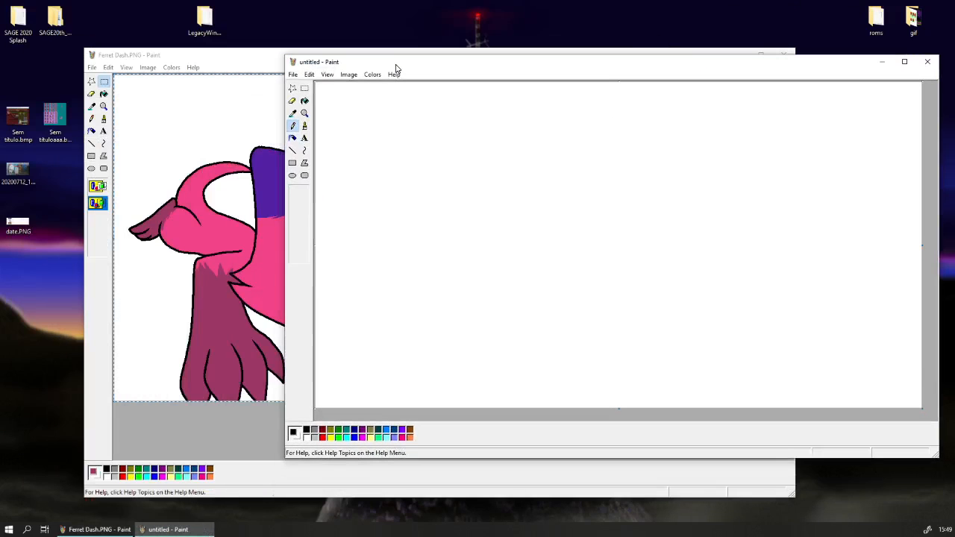
{"action": "key", "text": "ctrl+v"}
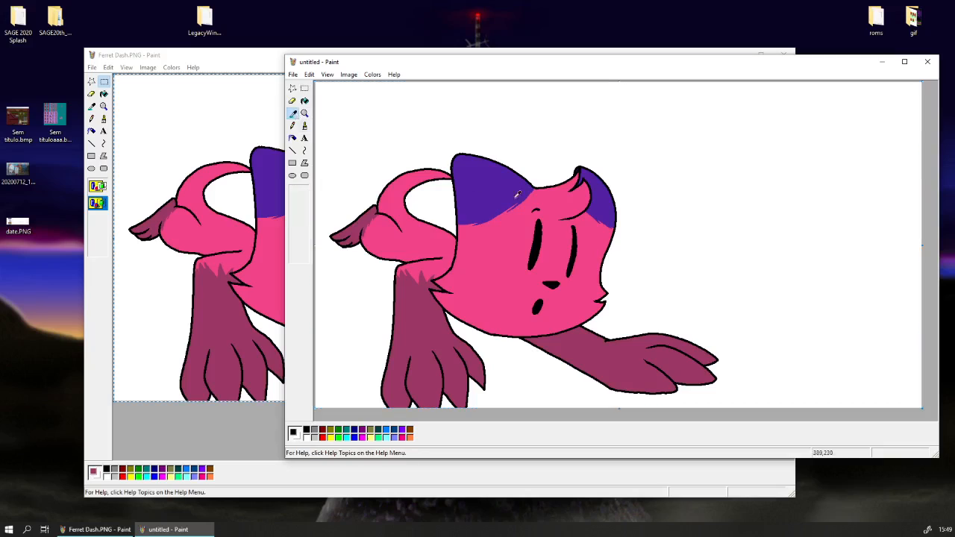
Replace the purple of both ears with body pink in the pasted copy, using the largest Eraser as a colour replacer.
{"action": "left_click", "coordinate": [292, 125]}
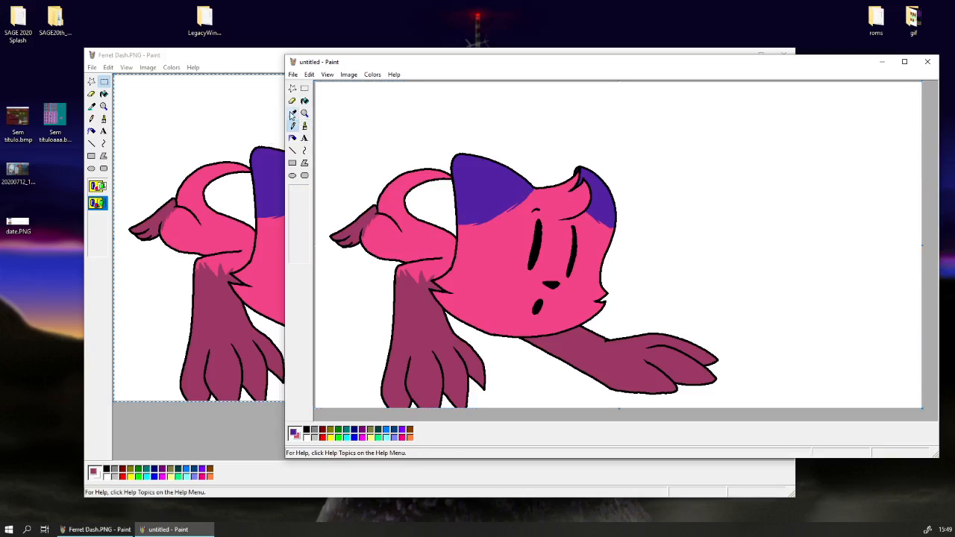
{"action": "left_click", "coordinate": [292, 100]}
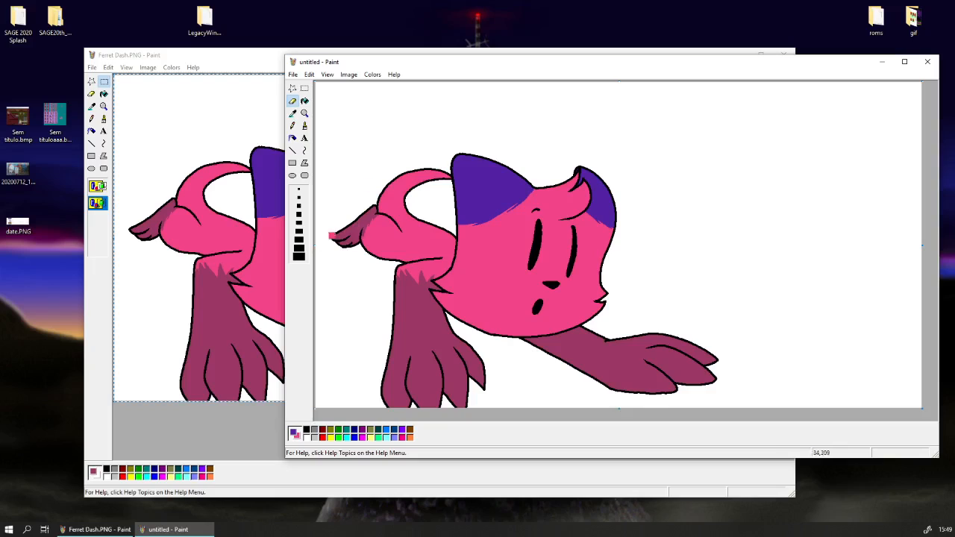
{"action": "left_click", "coordinate": [300, 258]}
{"action": "mouse_move", "coordinate": [515, 228]}
{"action": "left_mouse_down"}
{"action": "mouse_move", "coordinate": [585, 183]}
{"action": "mouse_move", "coordinate": [565, 250]}
{"action": "left_mouse_up"}
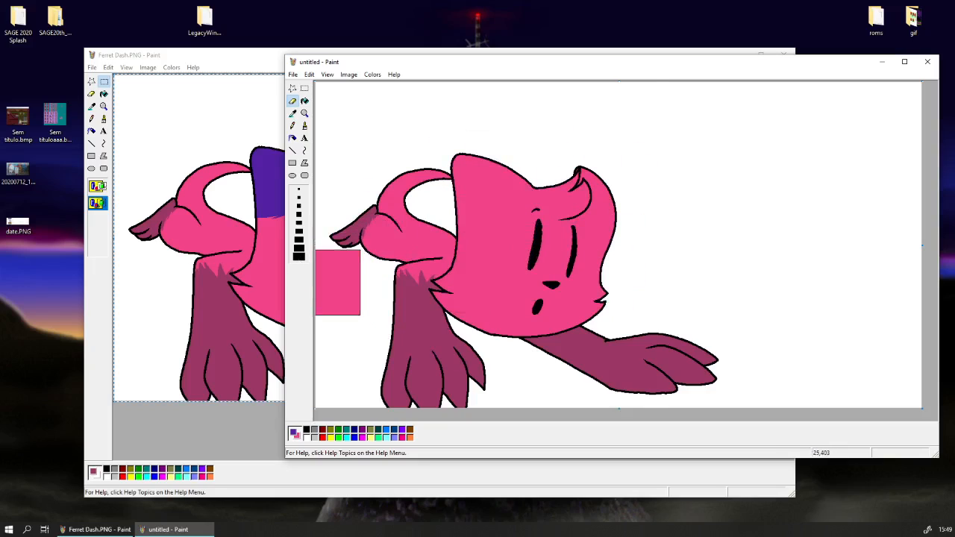
Sample the Limbs colour and replace it with body pink on the foot, front leg and outstretched arm.
{"action": "left_click", "coordinate": [292, 113]}
{"action": "left_click", "coordinate": [364, 223]}
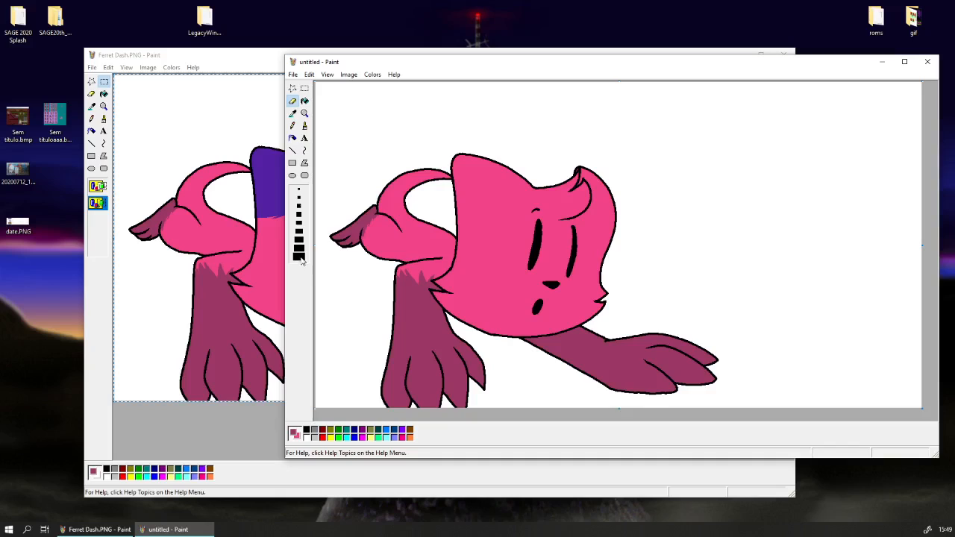
{"action": "mouse_move", "coordinate": [352, 256]}
{"action": "left_mouse_down"}
{"action": "mouse_move", "coordinate": [392, 312]}
{"action": "mouse_move", "coordinate": [473, 265]}
{"action": "mouse_move", "coordinate": [641, 338]}
{"action": "mouse_move", "coordinate": [700, 389]}
{"action": "left_mouse_up"}
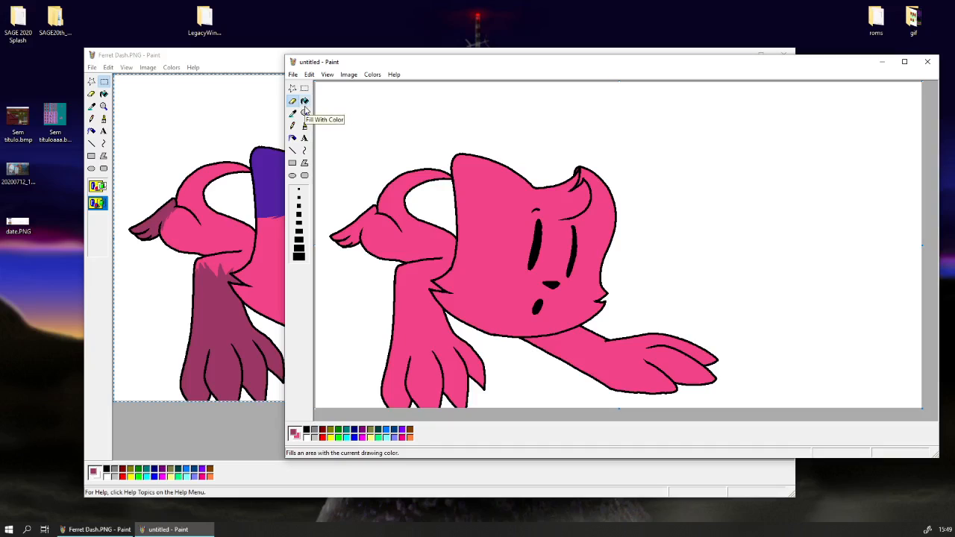
{"action": "left_click", "coordinate": [293, 113]}
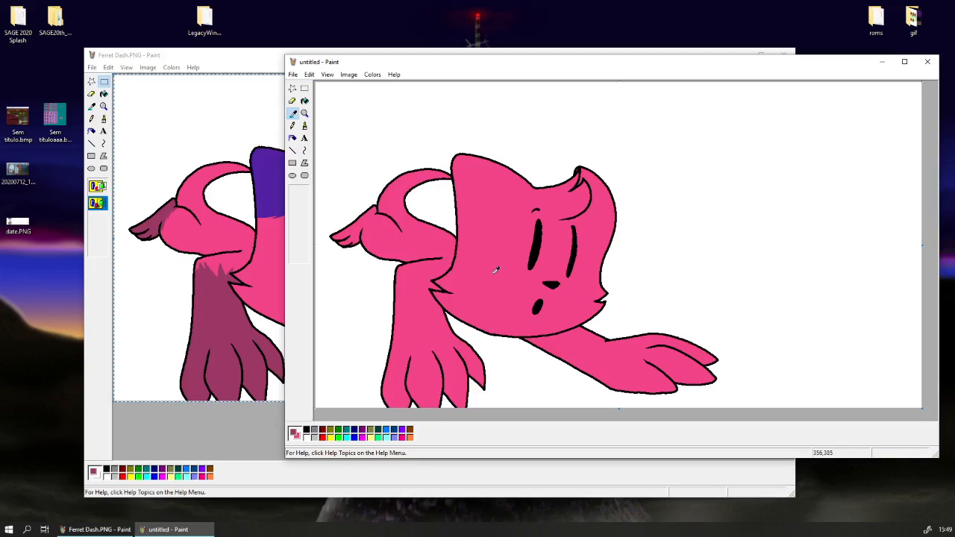
{"action": "left_click", "coordinate": [371, 75]}
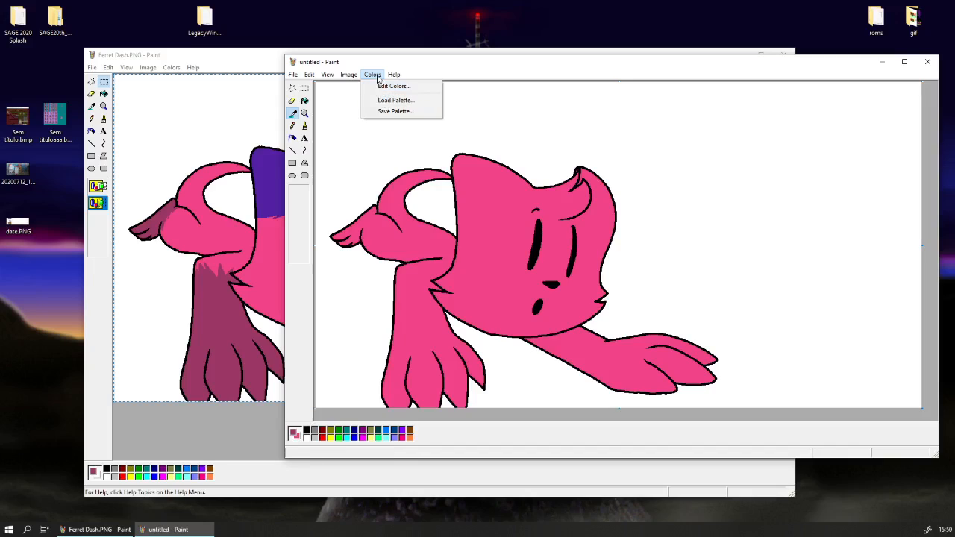
{"action": "left_click", "coordinate": [376, 77]}
{"action": "left_click", "coordinate": [377, 78]}
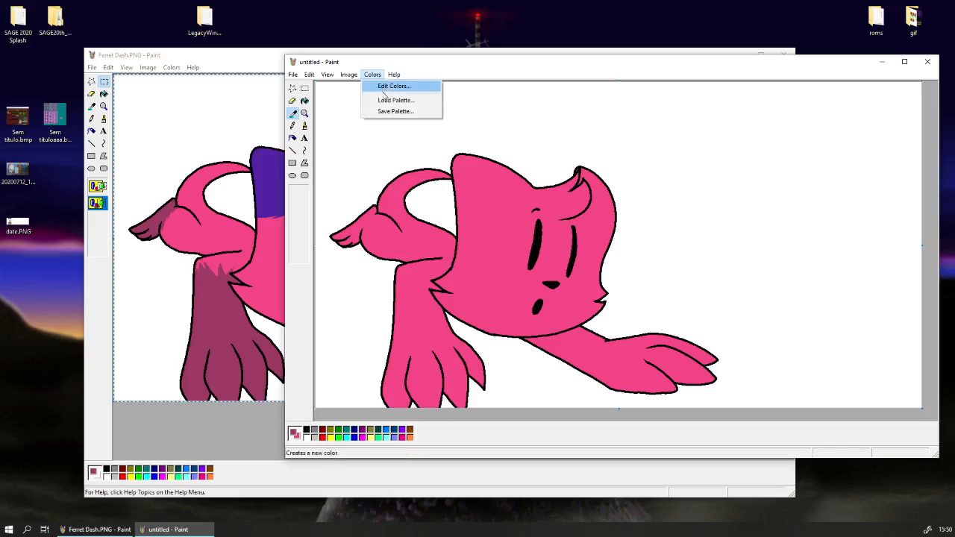
{"action": "left_click", "coordinate": [372, 75]}
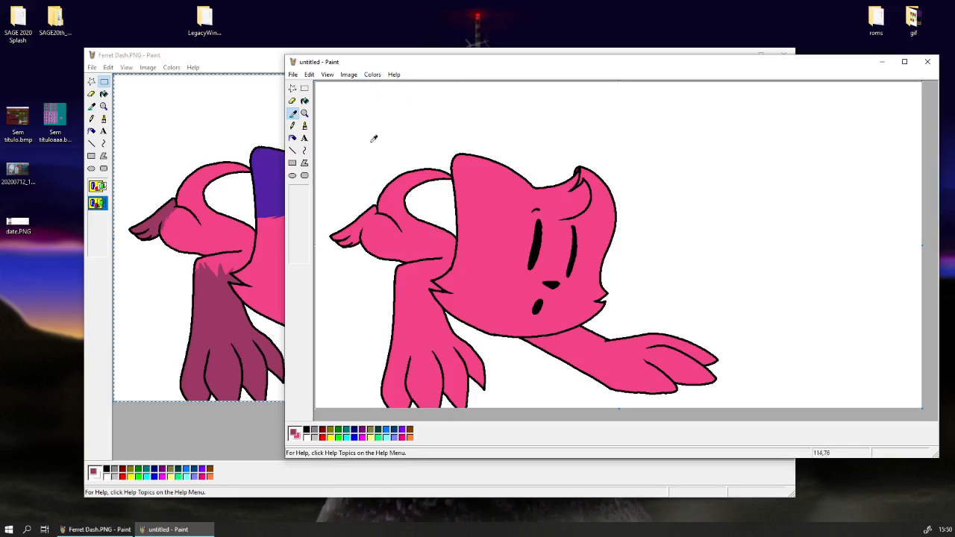
{"action": "right_click", "coordinate": [163, 529]}
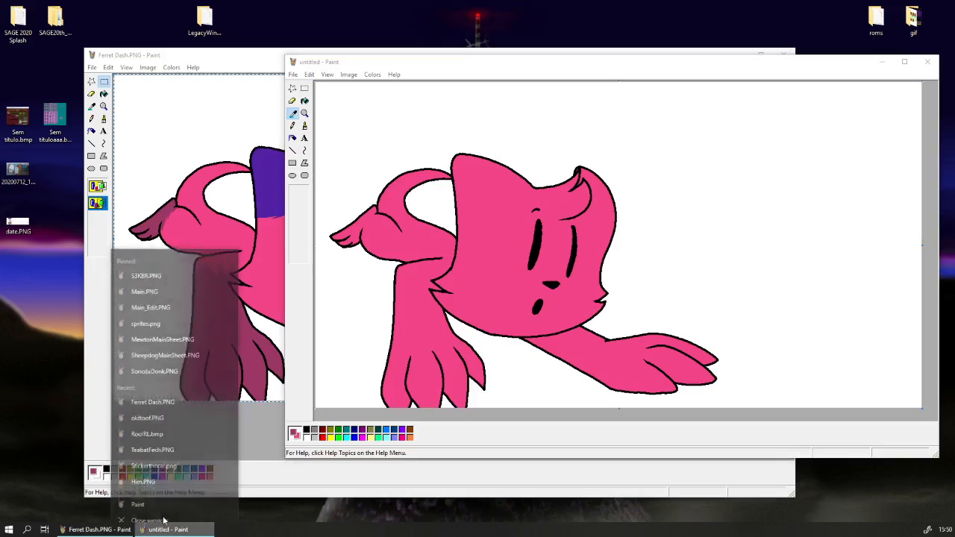
{"action": "left_click", "coordinate": [161, 494]}
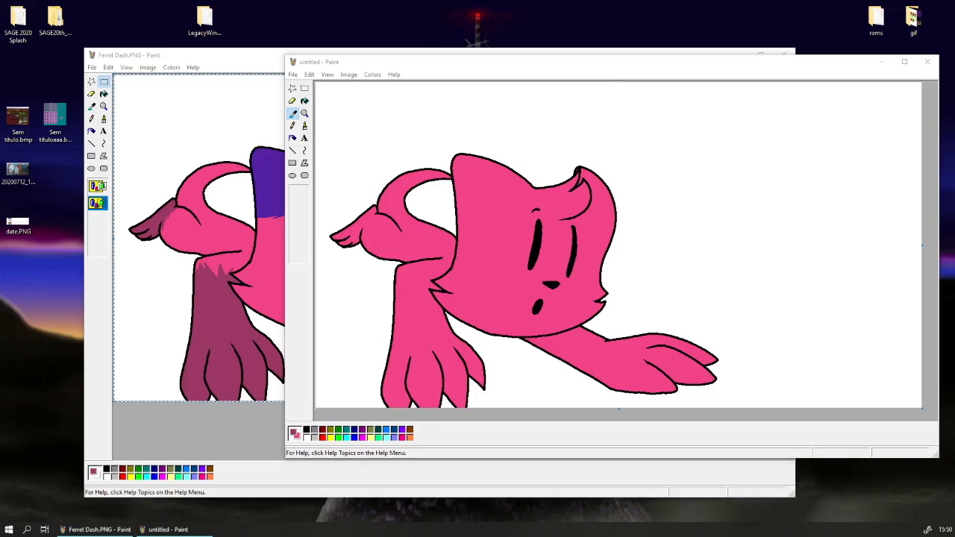
Try to load the BlackandWhite.pal palette into the untitled window holding the pink copy.
{"action": "left_click", "coordinate": [372, 75]}
{"action": "left_click", "coordinate": [382, 100]}
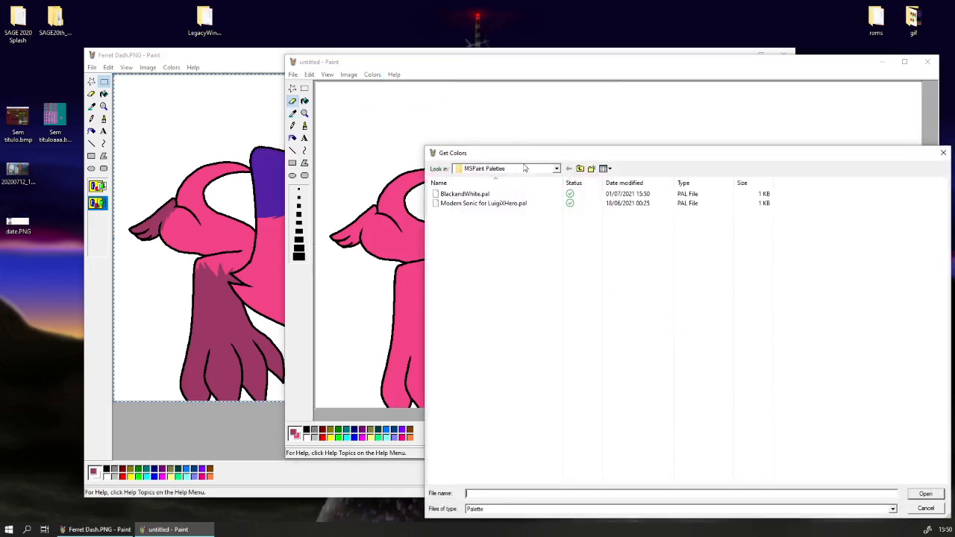
{"action": "left_click_drag", "start_coordinate": [529, 156], "coordinate": [312, 89]}
{"action": "left_click", "coordinate": [275, 130]}
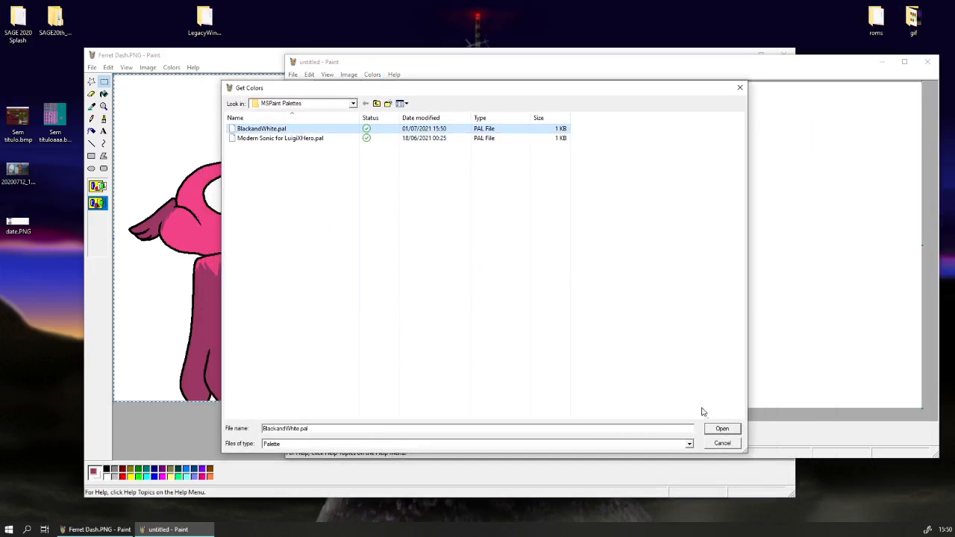
{"action": "left_click", "coordinate": [722, 429]}
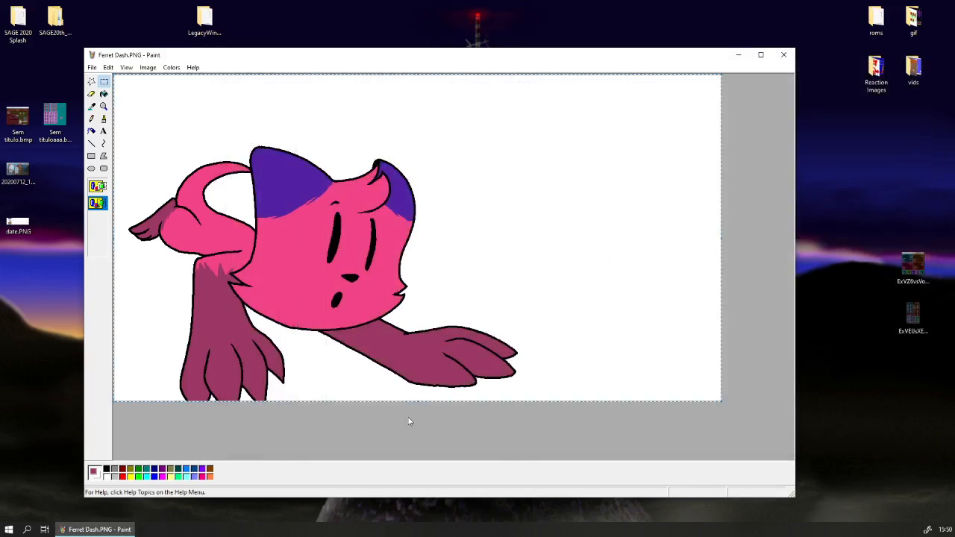
Open a new blank Paint window, load the BlackandWhite.pal palette and choose the rectangular Select tool.
{"action": "right_click", "coordinate": [378, 321]}
{"action": "left_click", "coordinate": [411, 339]}
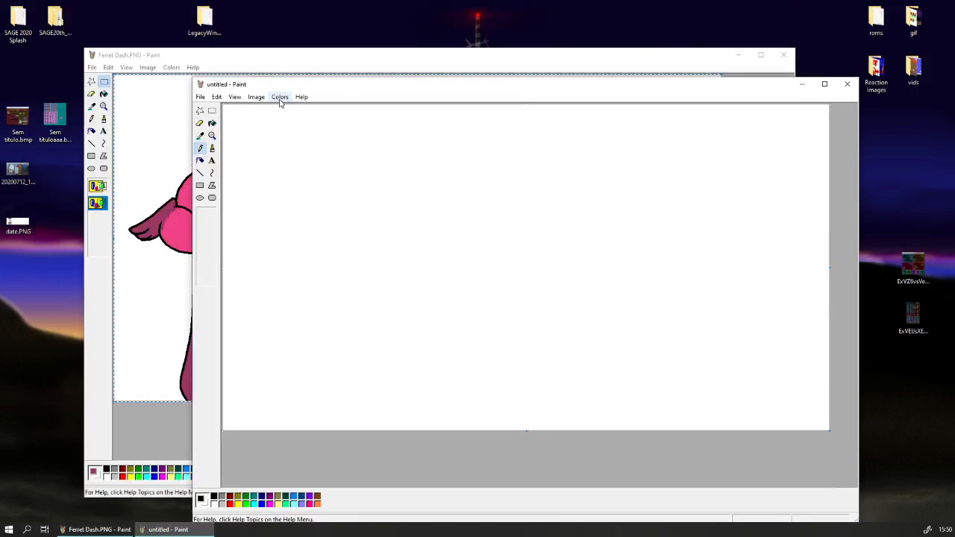
{"action": "left_click", "coordinate": [278, 97]}
{"action": "left_click", "coordinate": [307, 122]}
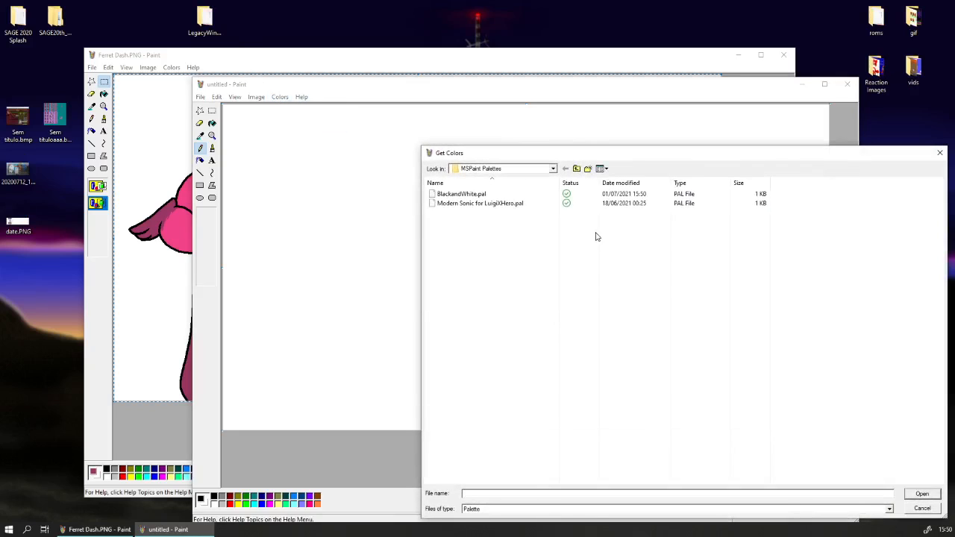
{"action": "double_click", "coordinate": [464, 194]}
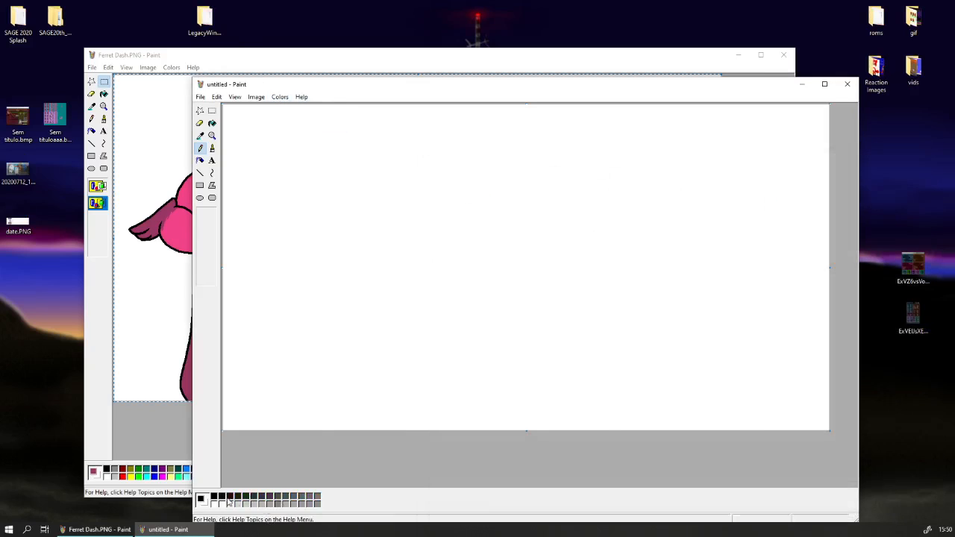
{"action": "left_click_drag", "start_coordinate": [344, 87], "coordinate": [274, 50]}
{"action": "left_click", "coordinate": [144, 77]}
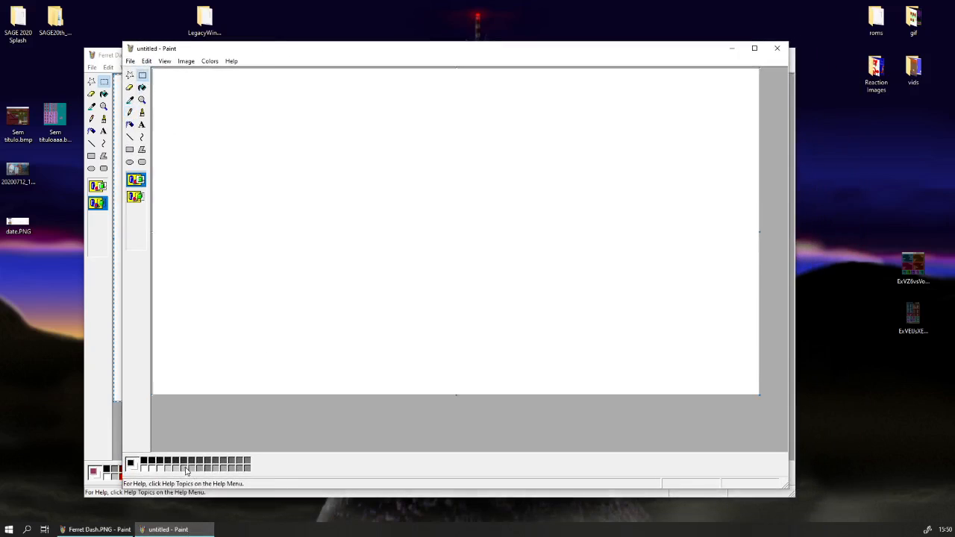
Paste the cat into the new window and replace the purple of both ears with body pink, using an enlarged Eraser as a colour replacer.
{"action": "key", "text": "ctrl+v"}
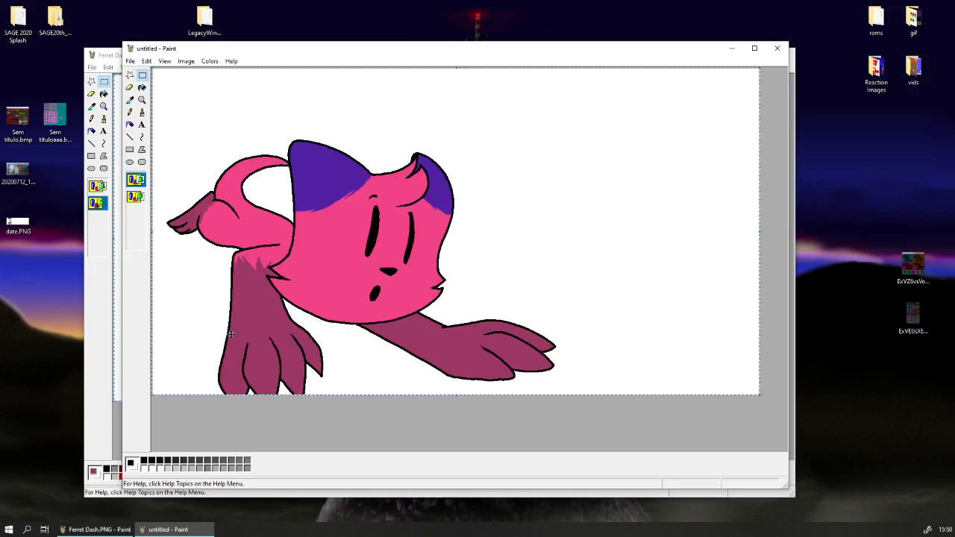
{"action": "left_click", "coordinate": [130, 100]}
{"action": "left_click", "coordinate": [297, 182]}
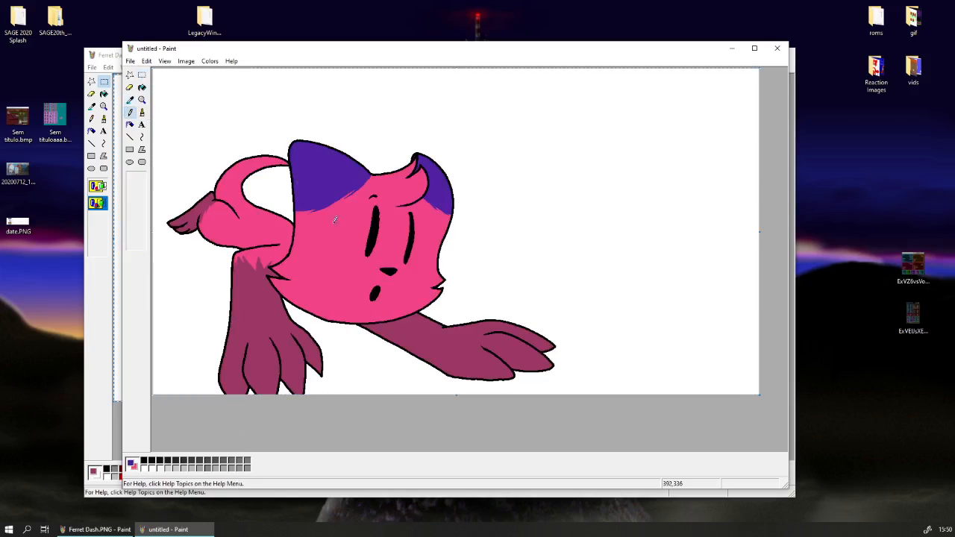
{"action": "left_click", "coordinate": [130, 87]}
{"action": "key", "text": "ctrl+KP_Add"}
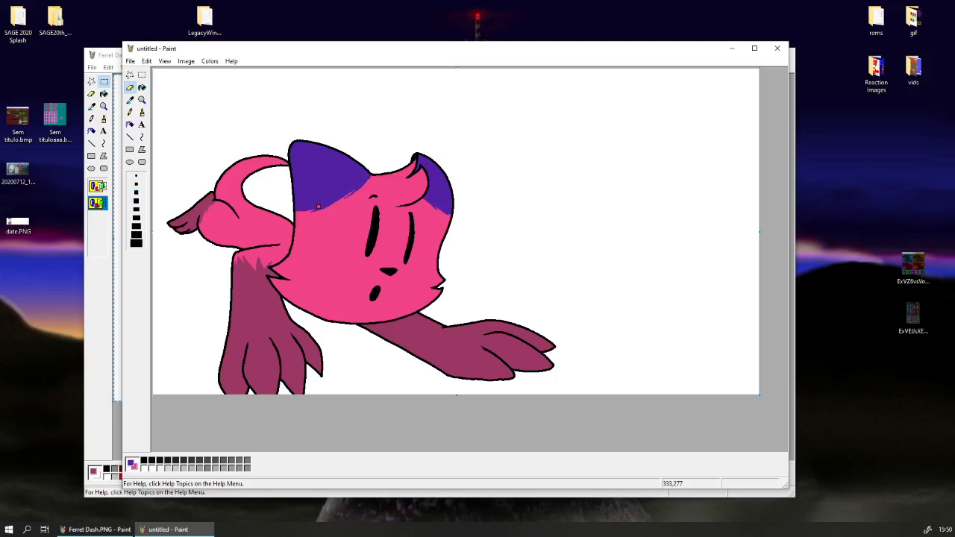
{"action": "key", "text": "ctrl+KP_Add"}
{"action": "key", "text": "ctrl+KP_Add"}
{"action": "key", "text": "ctrl+KP_Add"}
{"action": "key", "text": "ctrl+KP_Add"}
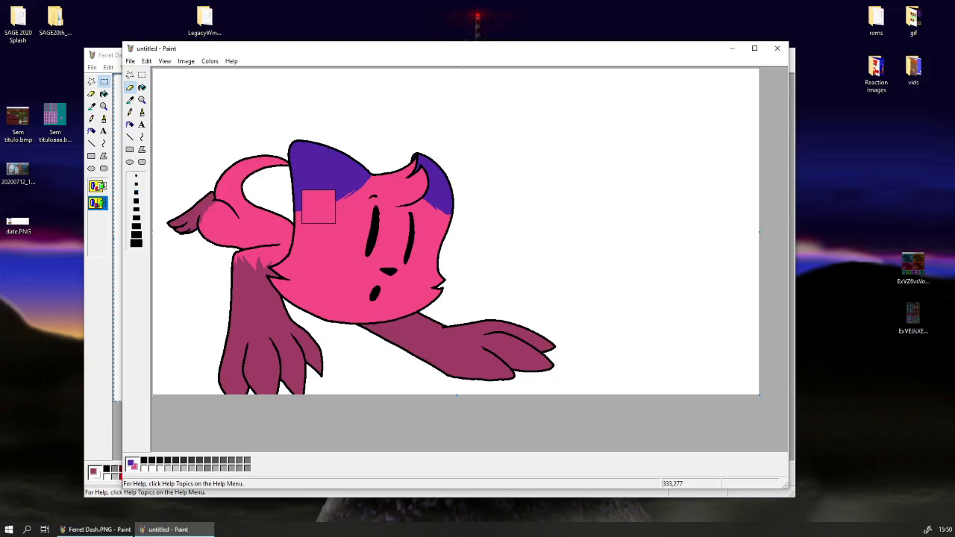
{"action": "key", "text": "ctrl+KP_Add"}
{"action": "key", "text": "ctrl+KP_Add"}
{"action": "key", "text": "ctrl+KP_Add"}
{"action": "key", "text": "ctrl+KP_Add"}
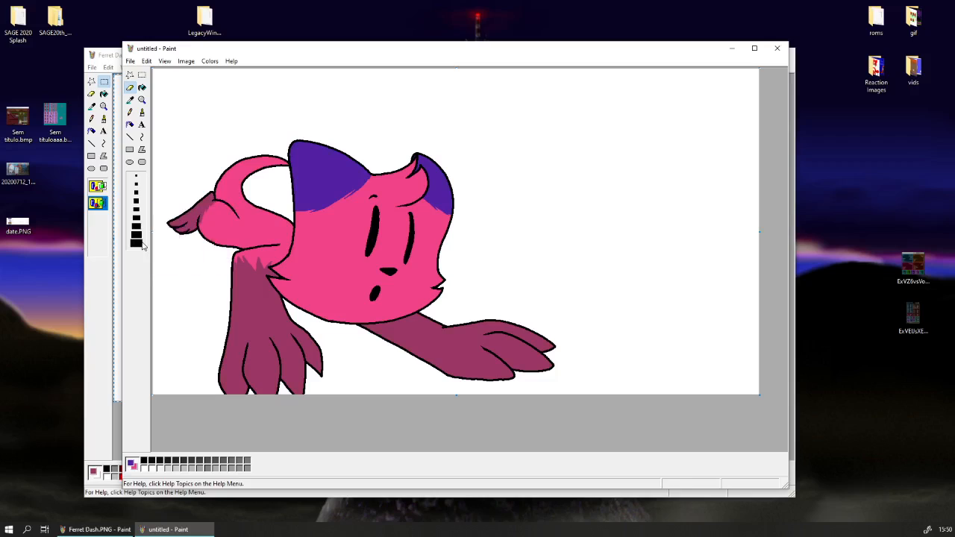
{"action": "mouse_move", "coordinate": [322, 218]}
{"action": "left_mouse_down"}
{"action": "mouse_move", "coordinate": [319, 188]}
{"action": "mouse_move", "coordinate": [422, 183]}
{"action": "left_mouse_up"}
Sample the limbs' dark pink and replace it with body pink on the foot, front leg and outstretched arm.
{"action": "left_click", "coordinate": [130, 99]}
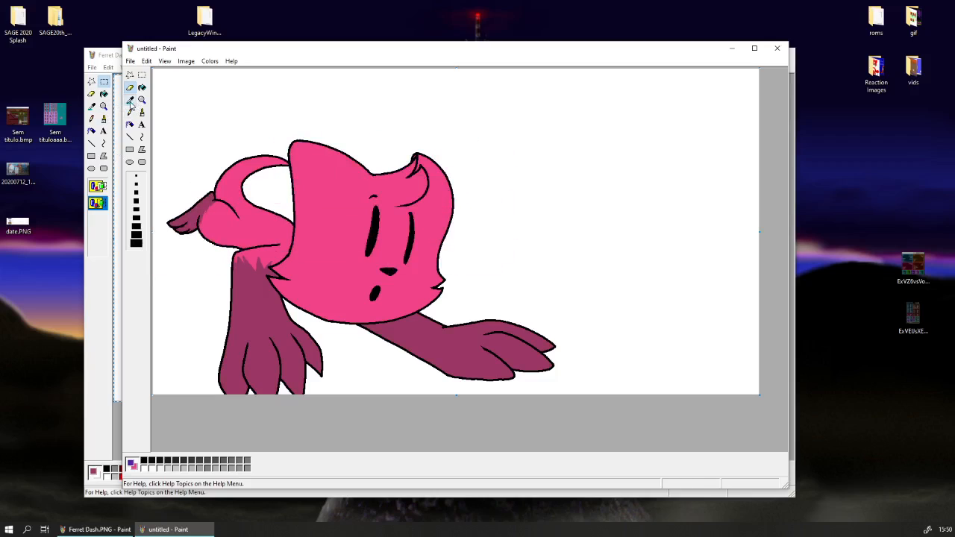
{"action": "left_click", "coordinate": [249, 295]}
{"action": "mouse_move", "coordinate": [249, 296]}
{"action": "left_mouse_down"}
{"action": "mouse_move", "coordinate": [234, 390]}
{"action": "mouse_move", "coordinate": [244, 349]}
{"action": "mouse_move", "coordinate": [405, 333]}
{"action": "mouse_move", "coordinate": [192, 213]}
{"action": "left_mouse_up"}
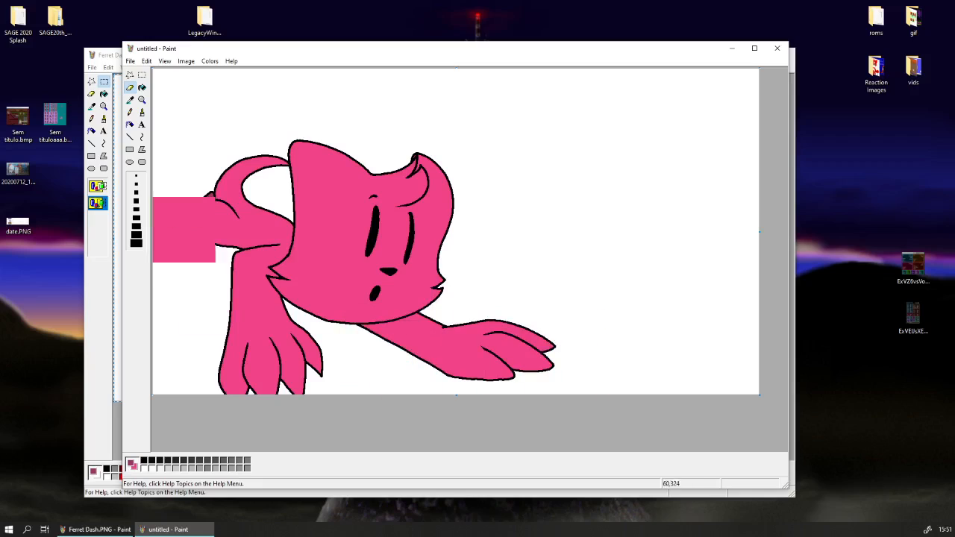
Set body pink as the foreground colour and a palette grey as the background colour, with a small Eraser.
{"action": "left_click", "coordinate": [142, 88]}
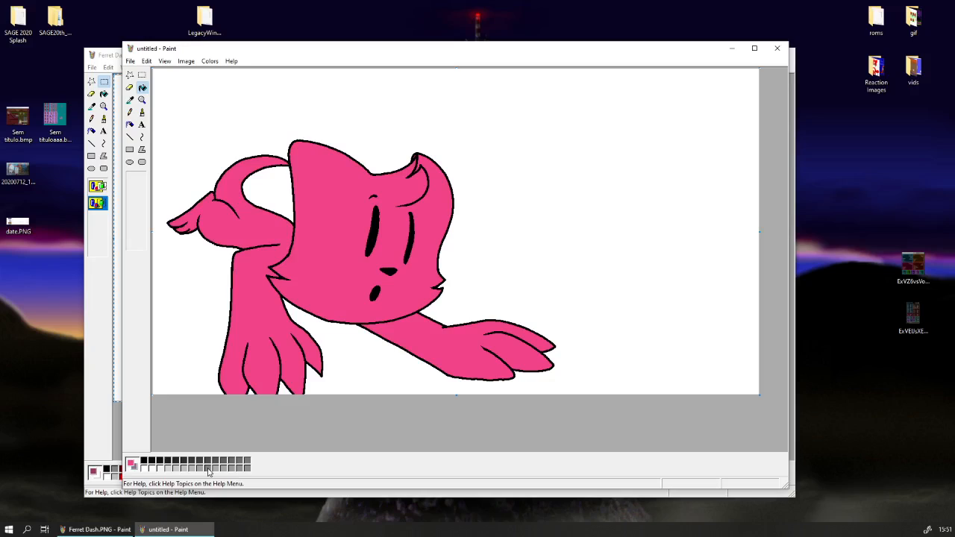
{"action": "left_click", "coordinate": [130, 87]}
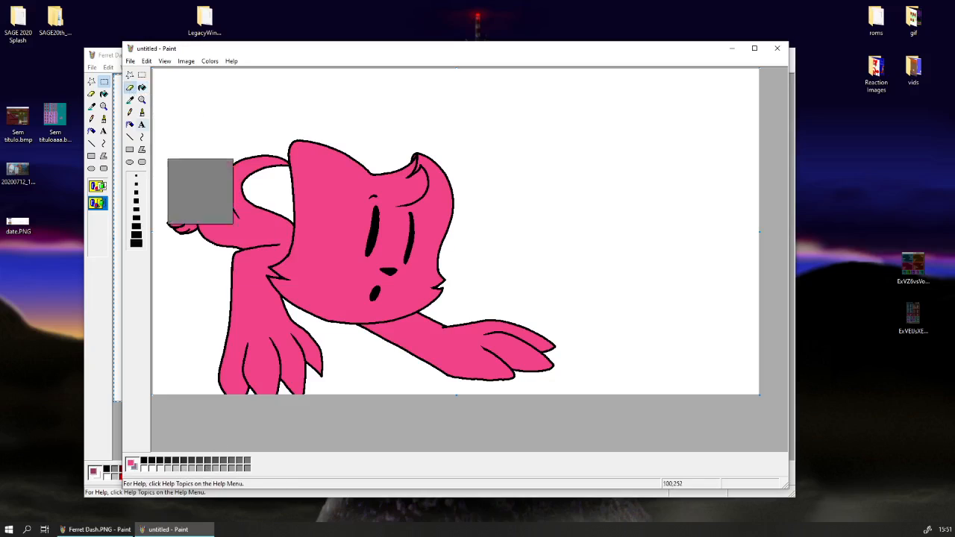
{"action": "left_click", "coordinate": [207, 469]}
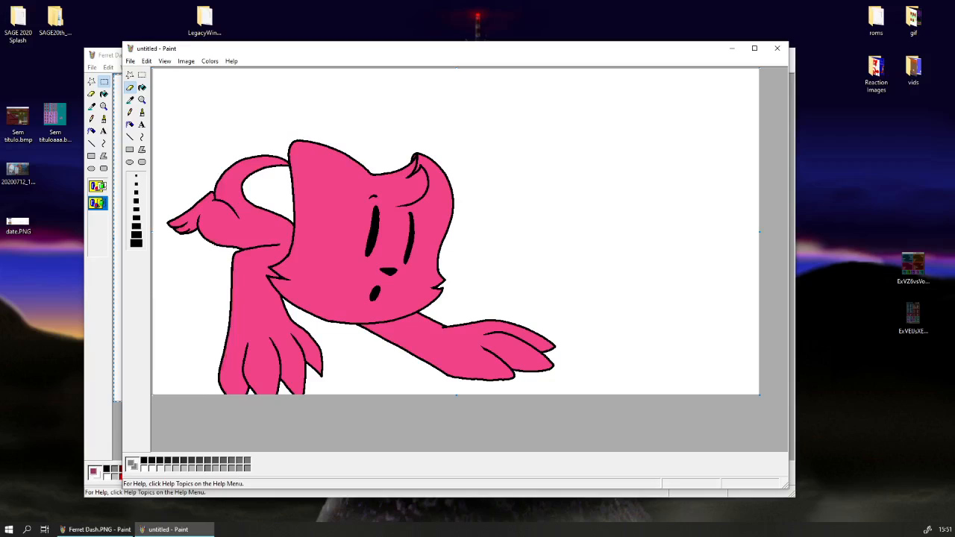
{"action": "left_click", "coordinate": [143, 113]}
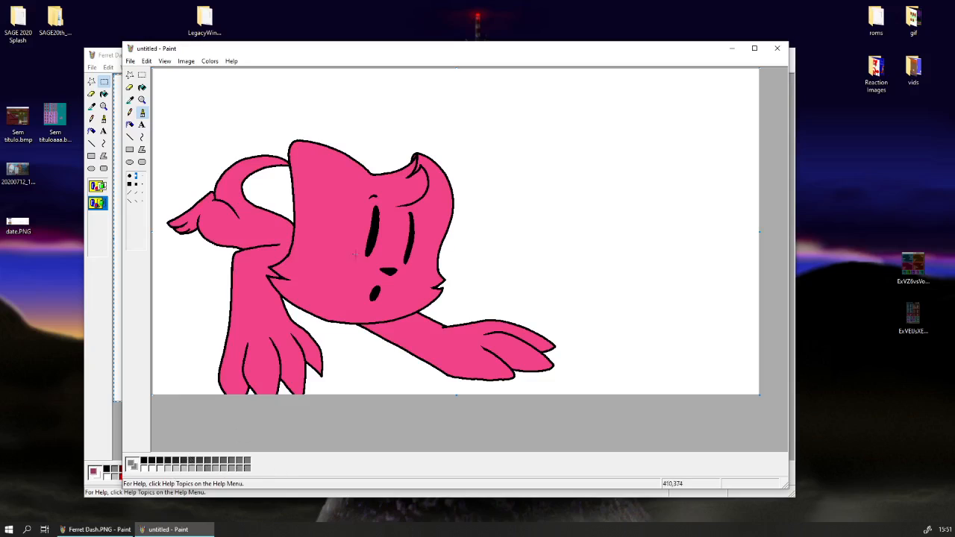
{"action": "left_click", "coordinate": [130, 99]}
{"action": "left_click", "coordinate": [334, 237]}
{"action": "left_click", "coordinate": [130, 87]}
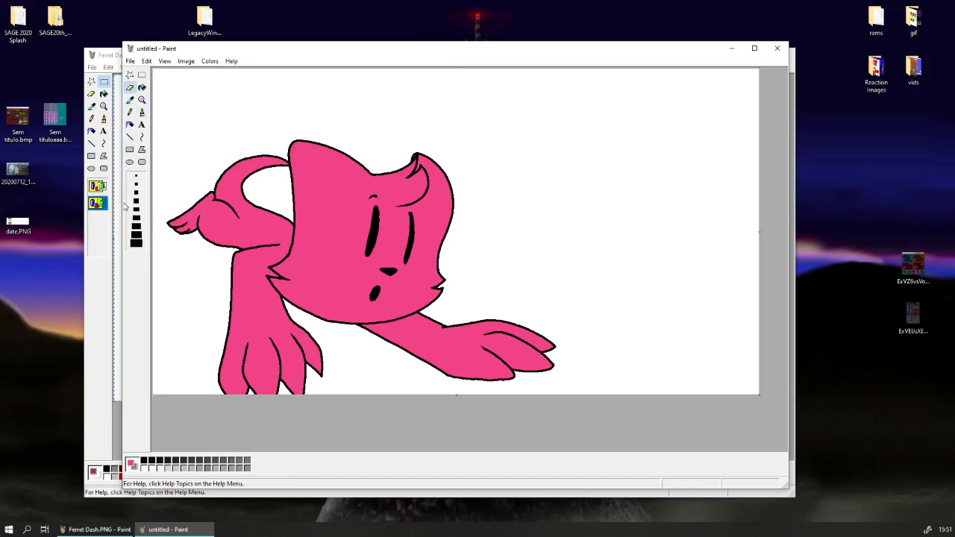
{"action": "left_click", "coordinate": [136, 192]}
Spread the two Paint windows apart and set the Eraser to its smallest size.
{"action": "mouse_move", "coordinate": [256, 54]}
{"action": "left_mouse_down"}
{"action": "mouse_move", "coordinate": [470, 81]}
{"action": "mouse_move", "coordinate": [222, 59]}
{"action": "mouse_move", "coordinate": [362, 81]}
{"action": "mouse_move", "coordinate": [260, 62]}
{"action": "mouse_move", "coordinate": [188, 30]}
{"action": "left_mouse_up"}
{"action": "mouse_move", "coordinate": [746, 75]}
{"action": "left_mouse_down"}
{"action": "mouse_move", "coordinate": [649, 57]}
{"action": "mouse_move", "coordinate": [682, 55]}
{"action": "left_mouse_up"}
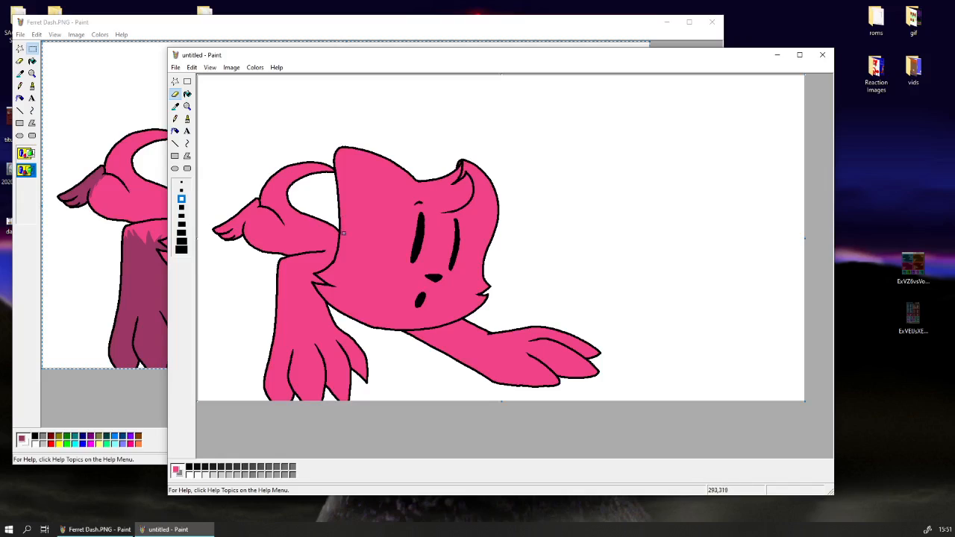
{"action": "left_click", "coordinate": [182, 190]}
{"action": "left_click", "coordinate": [181, 182]}
{"action": "key", "text": "ctrl+z"}
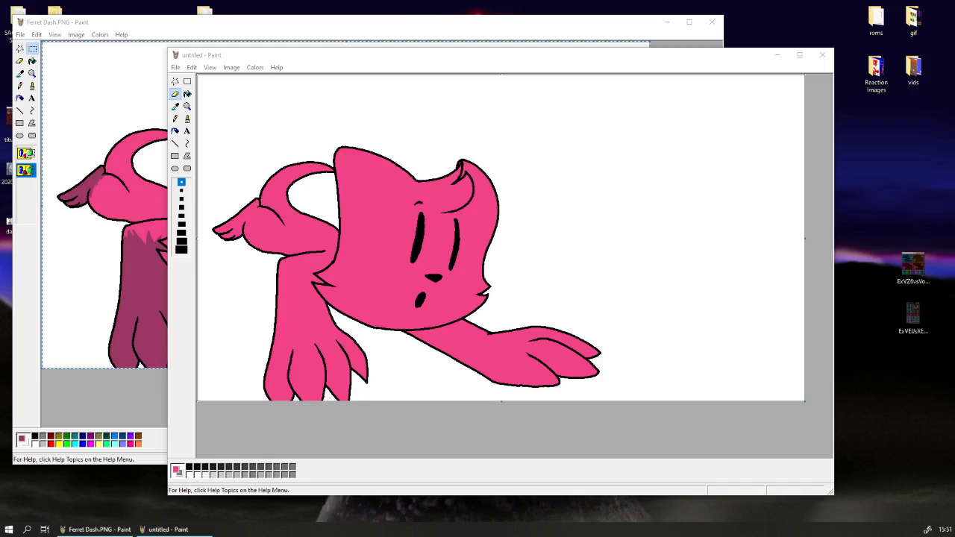
{"action": "left_click", "coordinate": [354, 66]}
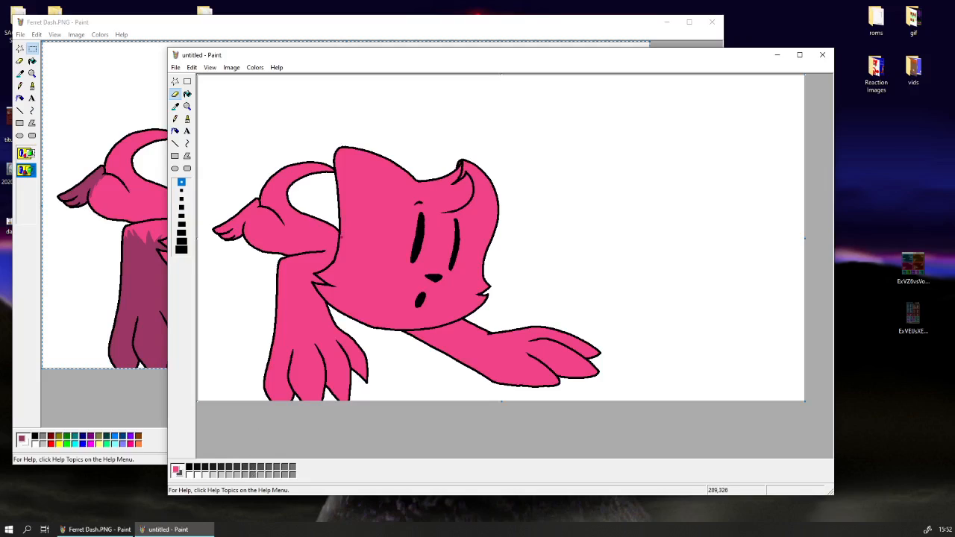
Outline a shadow along the cheek tuft and chin in dark grey and fill it.
{"action": "left_click_drag", "start_coordinate": [336, 259], "coordinate": [345, 284]}
{"action": "key", "text": "ctrl+z"}
{"action": "mouse_move", "coordinate": [341, 291]}
{"action": "left_mouse_down"}
{"action": "mouse_move", "coordinate": [327, 294]}
{"action": "mouse_move", "coordinate": [375, 317]}
{"action": "mouse_move", "coordinate": [471, 310]}
{"action": "left_mouse_up"}
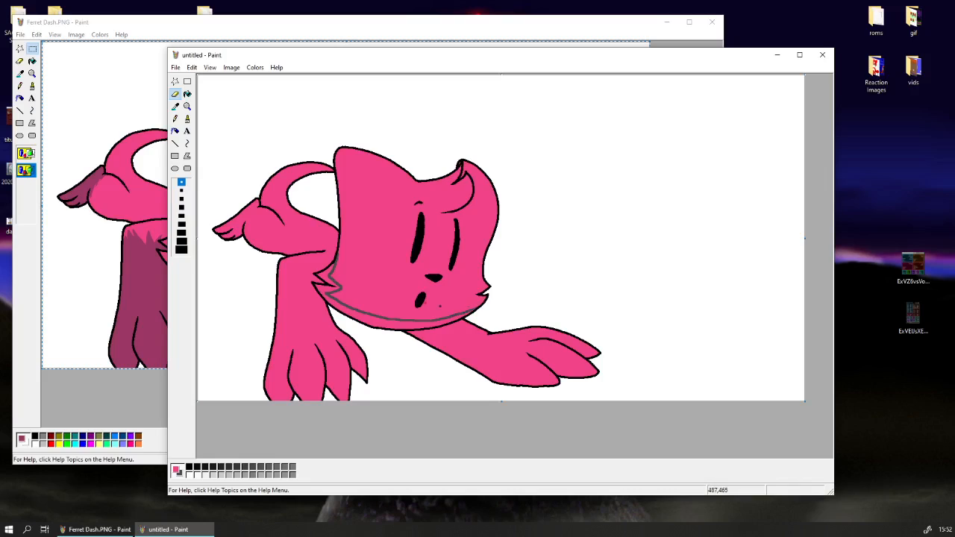
{"action": "left_click", "coordinate": [187, 94]}
{"action": "left_click", "coordinate": [355, 312]}
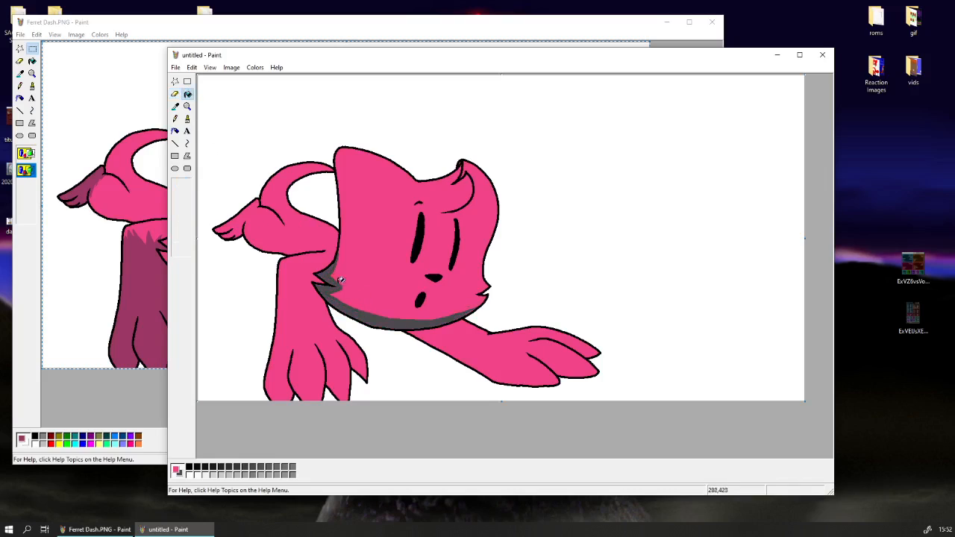
Draw dark grey shadow edges on the front paw's toes and along the underside of the outstretched arm and its toes.
{"action": "left_click", "coordinate": [174, 94]}
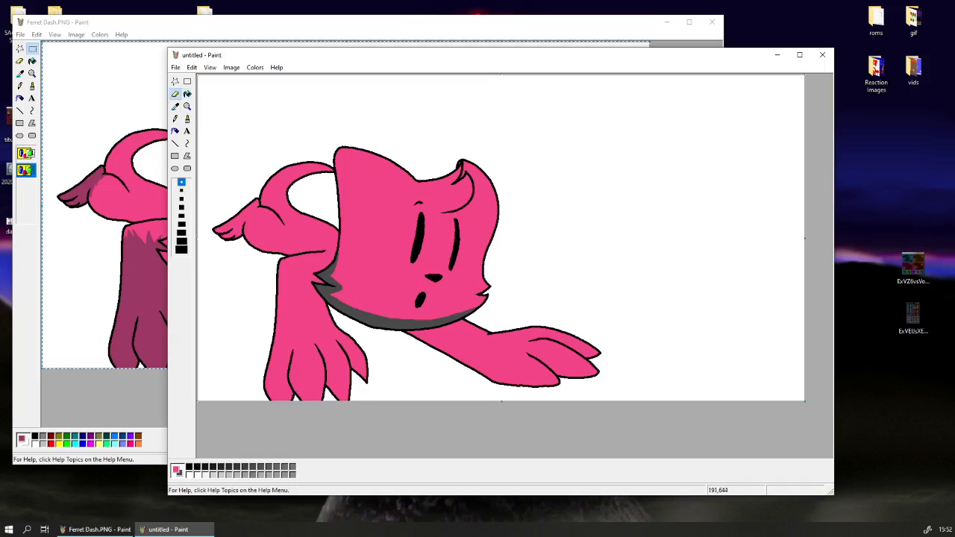
{"action": "mouse_move", "coordinate": [269, 364]}
{"action": "left_mouse_down"}
{"action": "mouse_move", "coordinate": [271, 397]}
{"action": "mouse_move", "coordinate": [291, 400]}
{"action": "left_mouse_up"}
{"action": "key", "text": "ctrl+z"}
{"action": "left_click_drag", "start_coordinate": [328, 380], "coordinate": [335, 390]}
{"action": "left_click_drag", "start_coordinate": [515, 383], "coordinate": [430, 344]}
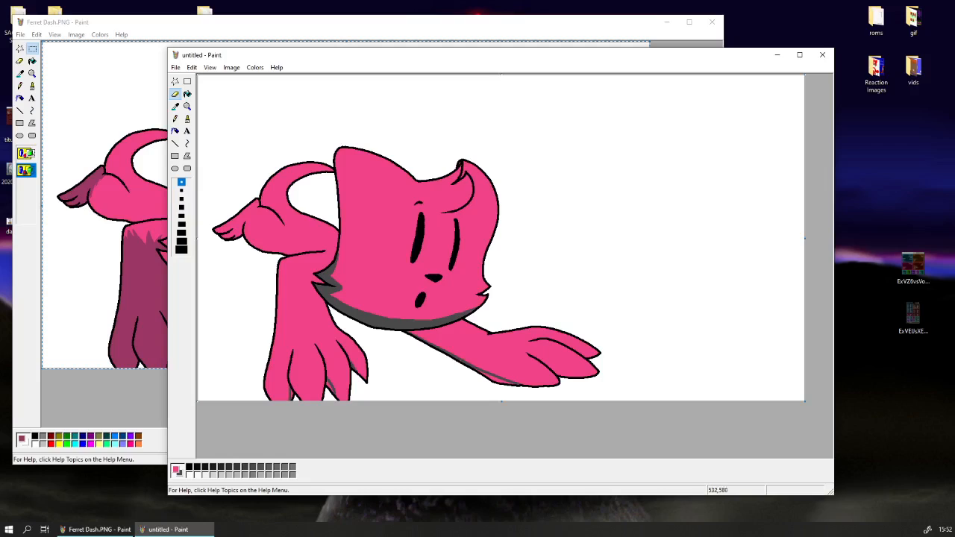
{"action": "left_click_drag", "start_coordinate": [550, 369], "coordinate": [576, 377]}
Sample dark grey and body pink in swapped roles and trim the edge of the chin shadow.
{"action": "left_click", "coordinate": [175, 107]}
{"action": "left_click", "coordinate": [448, 321]}
{"action": "left_click", "coordinate": [175, 107]}
{"action": "left_click", "coordinate": [432, 319]}
{"action": "mouse_move", "coordinate": [397, 316]}
{"action": "left_mouse_down"}
{"action": "mouse_move", "coordinate": [457, 321]}
{"action": "mouse_move", "coordinate": [391, 314]}
{"action": "mouse_move", "coordinate": [448, 321]}
{"action": "left_mouse_up"}
{"action": "key", "text": "ctrl+z"}
{"action": "key", "text": "ctrl+z"}
{"action": "left_click", "coordinate": [188, 93]}
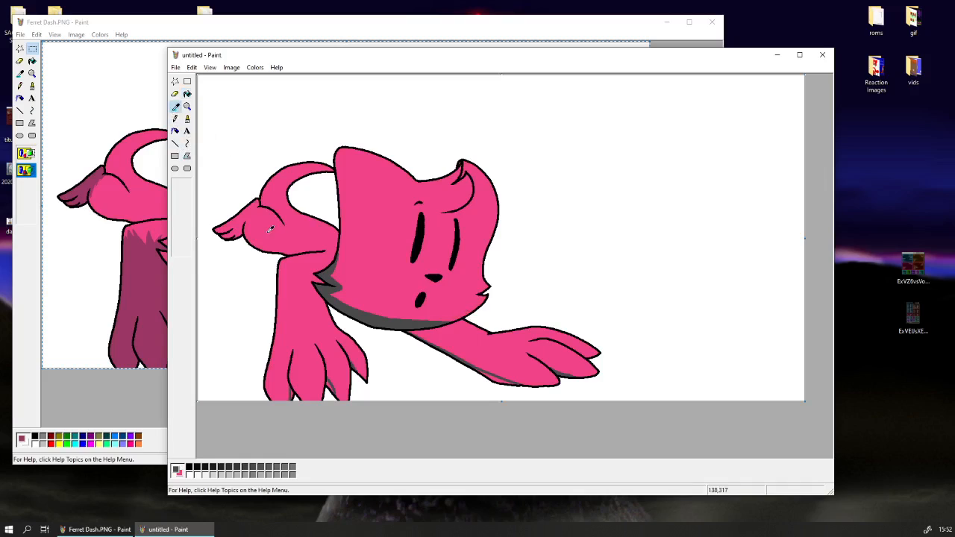
Resample the dark grey and thicken the shadows under the belly, the outstretched arm and the front toe.
{"action": "left_click", "coordinate": [175, 106]}
{"action": "left_click", "coordinate": [325, 290]}
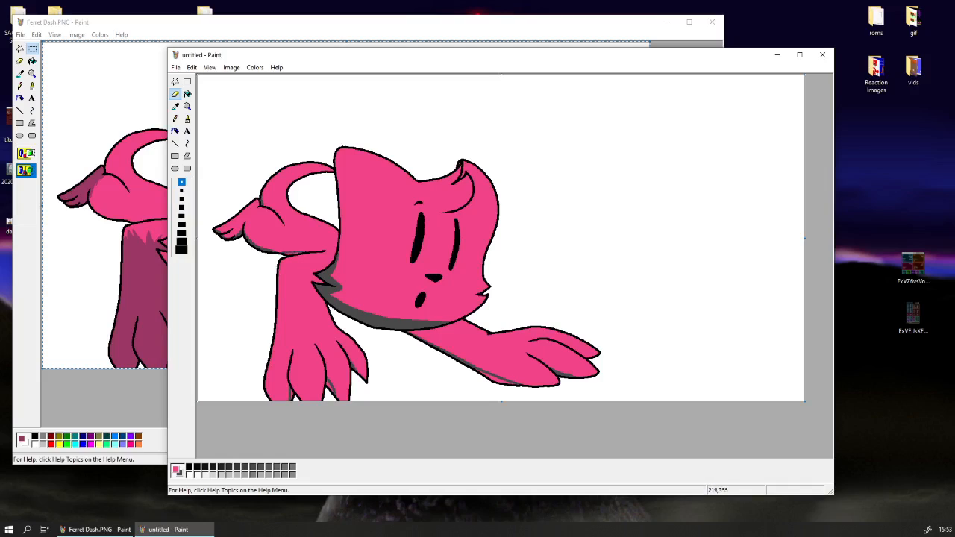
{"action": "left_click_drag", "start_coordinate": [317, 252], "coordinate": [280, 253]}
{"action": "left_click_drag", "start_coordinate": [511, 384], "coordinate": [485, 372]}
{"action": "left_click_drag", "start_coordinate": [333, 393], "coordinate": [327, 384]}
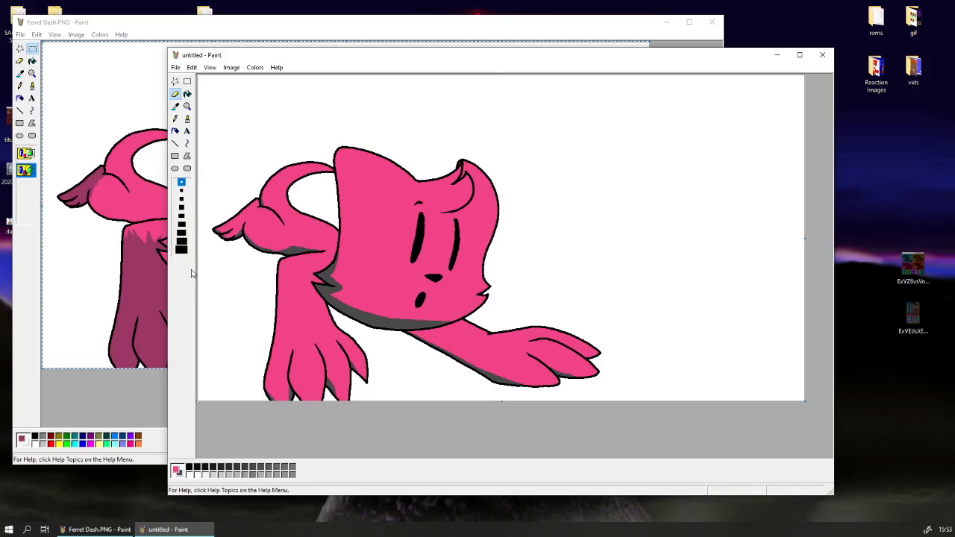
{"action": "left_click", "coordinate": [175, 106]}
{"action": "left_click", "coordinate": [357, 264]}
{"action": "mouse_move", "coordinate": [339, 200]}
{"action": "left_mouse_down"}
{"action": "mouse_move", "coordinate": [349, 288]}
{"action": "mouse_move", "coordinate": [393, 300]}
{"action": "left_mouse_up"}
{"action": "key", "text": "ctrl+z"}
{"action": "left_click_drag", "start_coordinate": [336, 191], "coordinate": [359, 236]}
{"action": "key", "text": "ctrl+z"}
{"action": "mouse_move", "coordinate": [338, 193]}
{"action": "left_mouse_down"}
{"action": "mouse_move", "coordinate": [356, 245]}
{"action": "mouse_move", "coordinate": [354, 288]}
{"action": "mouse_move", "coordinate": [470, 312]}
{"action": "left_mouse_up"}
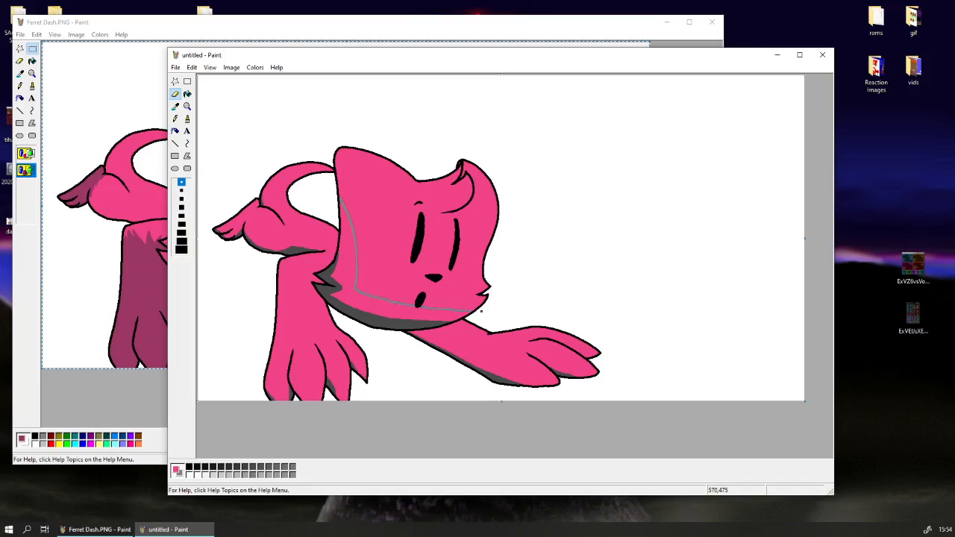
{"action": "key", "text": "ctrl+z"}
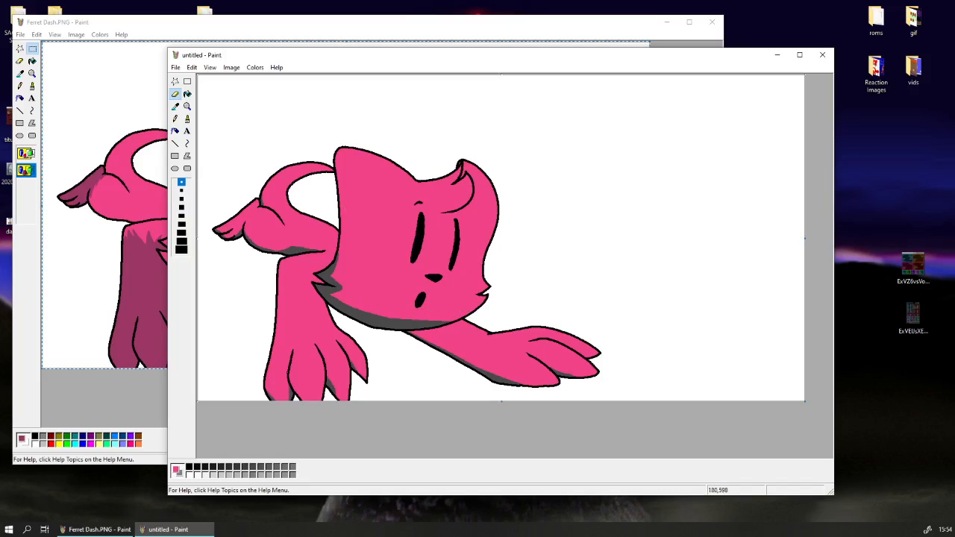
Choose light grey as the background colour and draw a shading boundary from the ear tip across the forehead and eyes to the far cheek.
{"action": "right_click", "coordinate": [215, 475]}
{"action": "mouse_move", "coordinate": [337, 156]}
{"action": "left_mouse_down"}
{"action": "mouse_move", "coordinate": [362, 192]}
{"action": "mouse_move", "coordinate": [402, 208]}
{"action": "mouse_move", "coordinate": [416, 230]}
{"action": "left_mouse_up"}
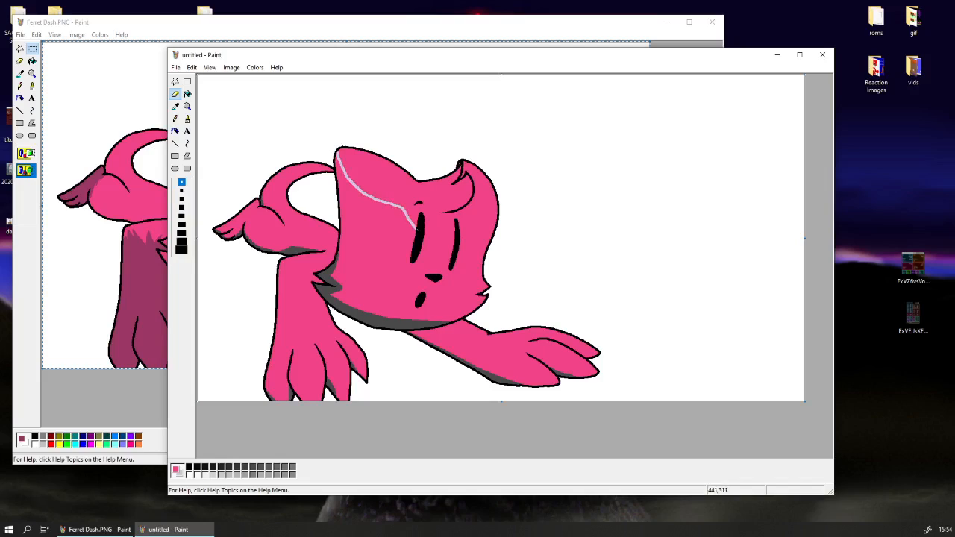
{"action": "key", "text": "ctrl+z"}
{"action": "mouse_move", "coordinate": [336, 155]}
{"action": "left_mouse_down"}
{"action": "mouse_move", "coordinate": [351, 177]}
{"action": "mouse_move", "coordinate": [349, 170]}
{"action": "mouse_move", "coordinate": [387, 191]}
{"action": "mouse_move", "coordinate": [464, 248]}
{"action": "left_mouse_up"}
{"action": "key", "text": "ctrl+z"}
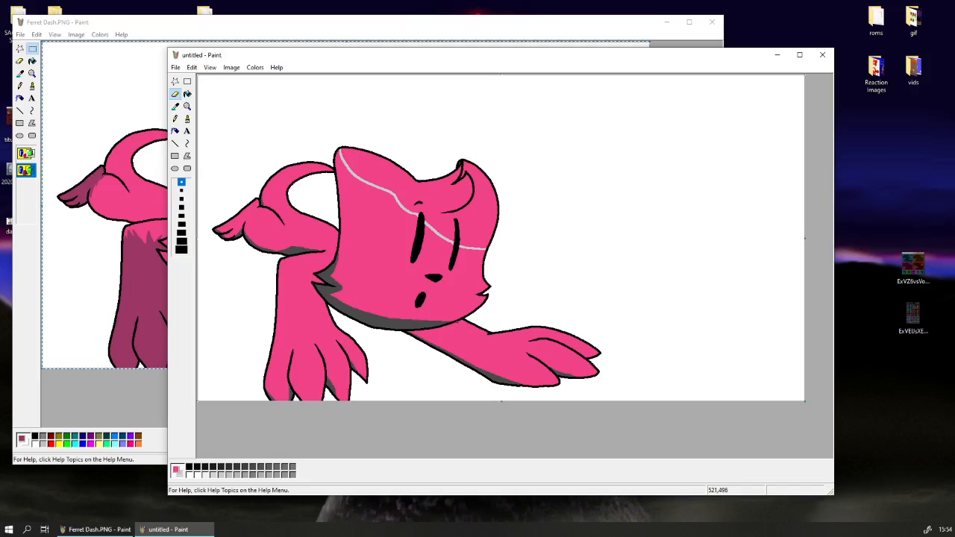
Draw light grey shading boundaries along the outstretched arm and its toes.
{"action": "left_click_drag", "start_coordinate": [456, 323], "coordinate": [477, 339]}
{"action": "key", "text": "ctrl+z"}
{"action": "mouse_move", "coordinate": [493, 348]}
{"action": "left_mouse_down"}
{"action": "mouse_move", "coordinate": [561, 384]}
{"action": "mouse_move", "coordinate": [577, 368]}
{"action": "mouse_move", "coordinate": [552, 351]}
{"action": "left_mouse_up"}
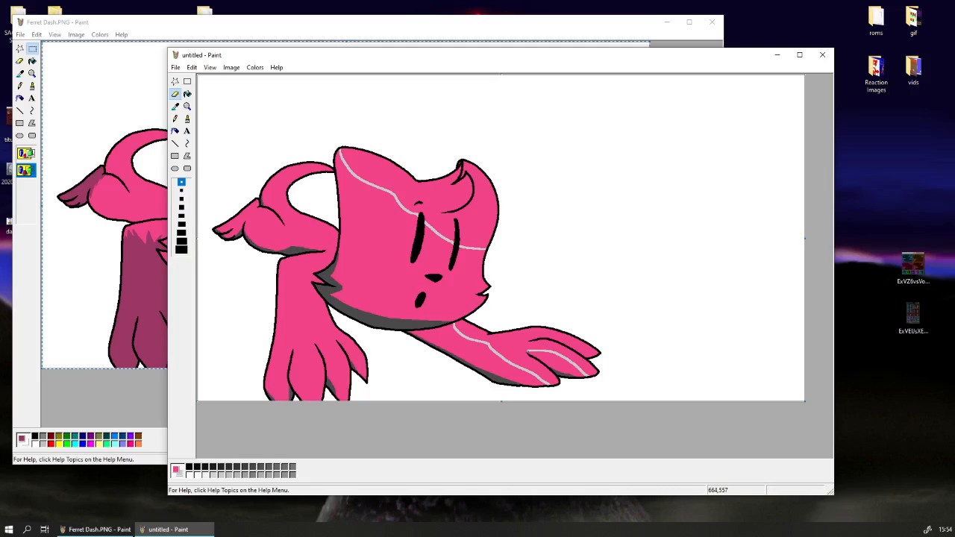
{"action": "left_click_drag", "start_coordinate": [599, 354], "coordinate": [551, 338]}
Fill the lower parts of the outstretched arm, its toes and the face with light grey.
{"action": "left_click", "coordinate": [188, 94]}
{"action": "left_click", "coordinate": [528, 367]}
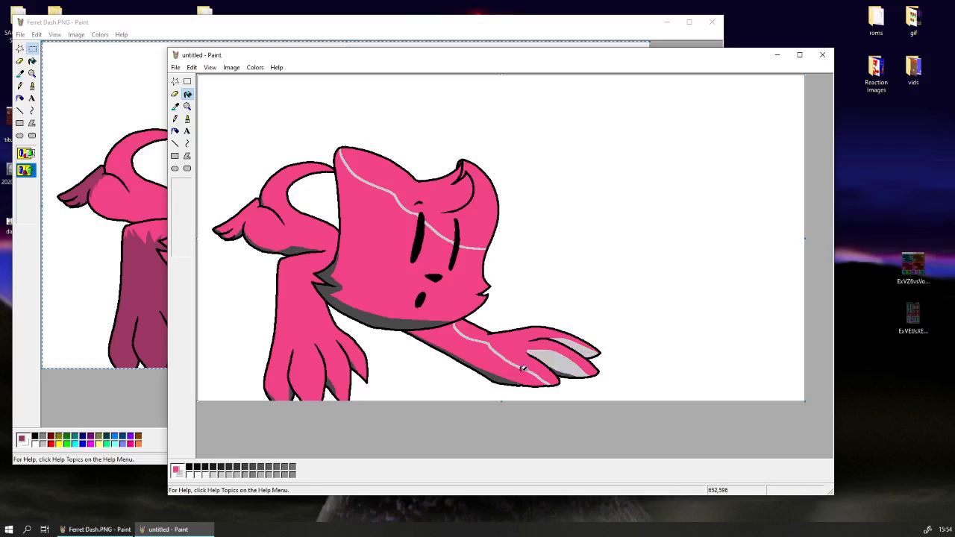
{"action": "left_click", "coordinate": [508, 366]}
{"action": "left_click", "coordinate": [389, 258]}
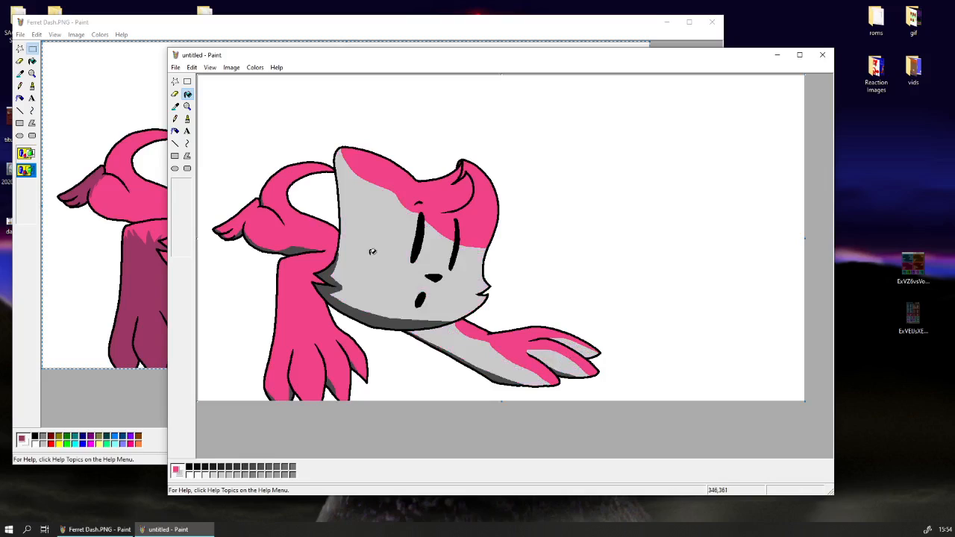
Draw light grey shading boundaries on the upper front leg and from the body up into the tail.
{"action": "left_click", "coordinate": [175, 94]}
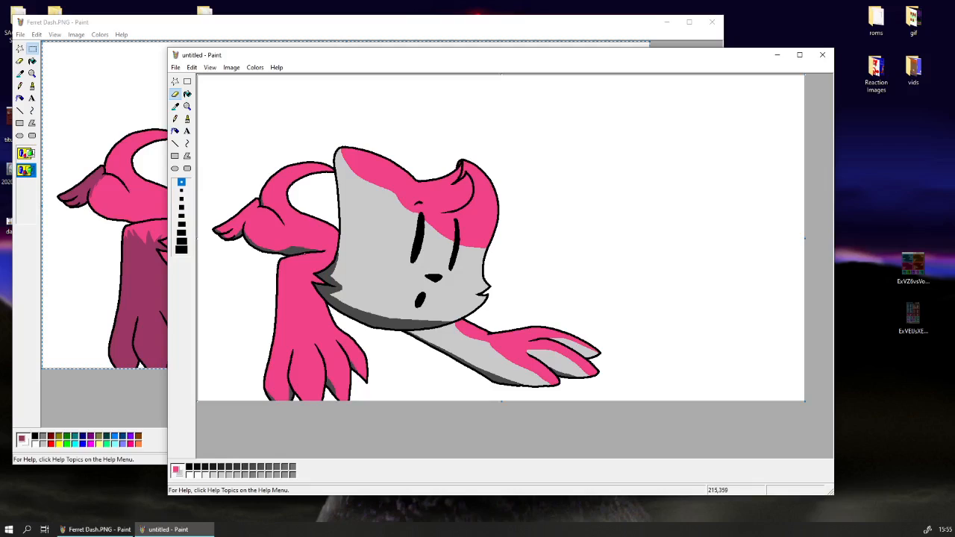
{"action": "mouse_move", "coordinate": [305, 253]}
{"action": "left_mouse_down"}
{"action": "mouse_move", "coordinate": [291, 333]}
{"action": "mouse_move", "coordinate": [269, 364]}
{"action": "left_mouse_up"}
{"action": "key", "text": "ctrl+z"}
{"action": "mouse_move", "coordinate": [304, 252]}
{"action": "left_mouse_down"}
{"action": "mouse_move", "coordinate": [284, 300]}
{"action": "mouse_move", "coordinate": [307, 287]}
{"action": "mouse_move", "coordinate": [303, 257]}
{"action": "left_mouse_up"}
{"action": "mouse_move", "coordinate": [334, 245]}
{"action": "left_mouse_down"}
{"action": "mouse_move", "coordinate": [291, 209]}
{"action": "mouse_move", "coordinate": [289, 196]}
{"action": "left_mouse_up"}
{"action": "key", "text": "ctrl+z"}
{"action": "mouse_move", "coordinate": [335, 247]}
{"action": "left_mouse_down"}
{"action": "mouse_move", "coordinate": [298, 227]}
{"action": "mouse_move", "coordinate": [274, 180]}
{"action": "left_mouse_up"}
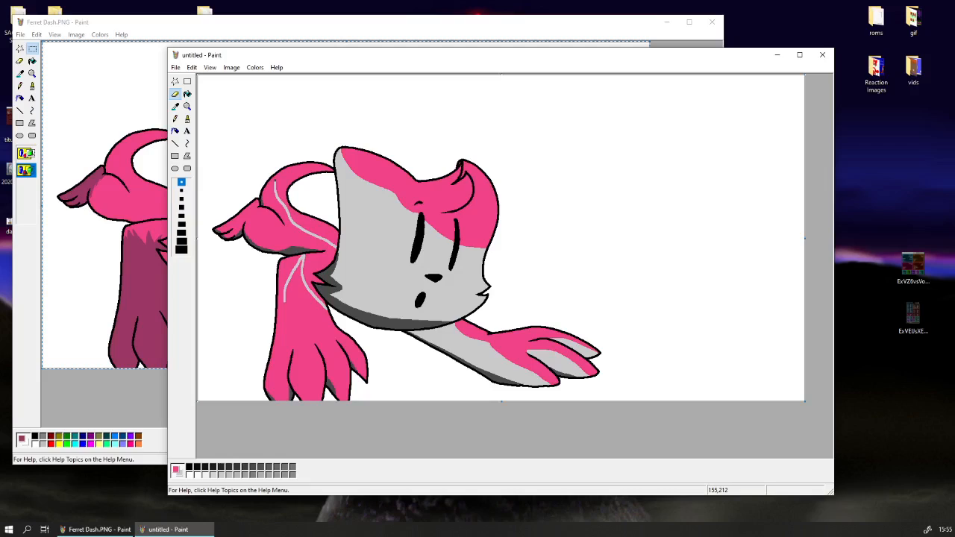
Add a light grey boundary across the thigh and fill the shaded body, tail base, hind foot and shoulder with light grey.
{"action": "left_click", "coordinate": [187, 94]}
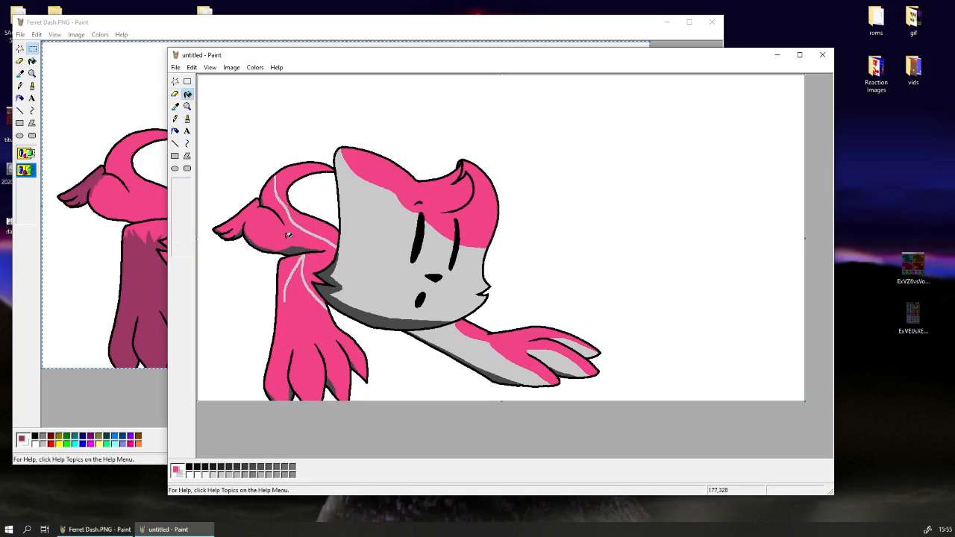
{"action": "left_click", "coordinate": [174, 94]}
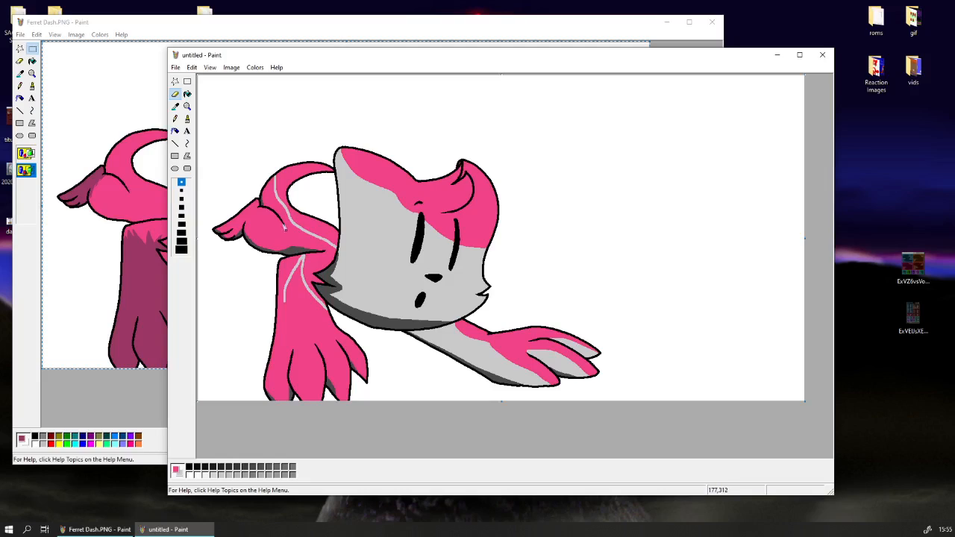
{"action": "left_click_drag", "start_coordinate": [285, 229], "coordinate": [274, 231]}
{"action": "key", "text": "ctrl+z"}
{"action": "left_click_drag", "start_coordinate": [247, 211], "coordinate": [279, 227]}
{"action": "left_click", "coordinate": [188, 94]}
{"action": "right_click", "coordinate": [295, 239]}
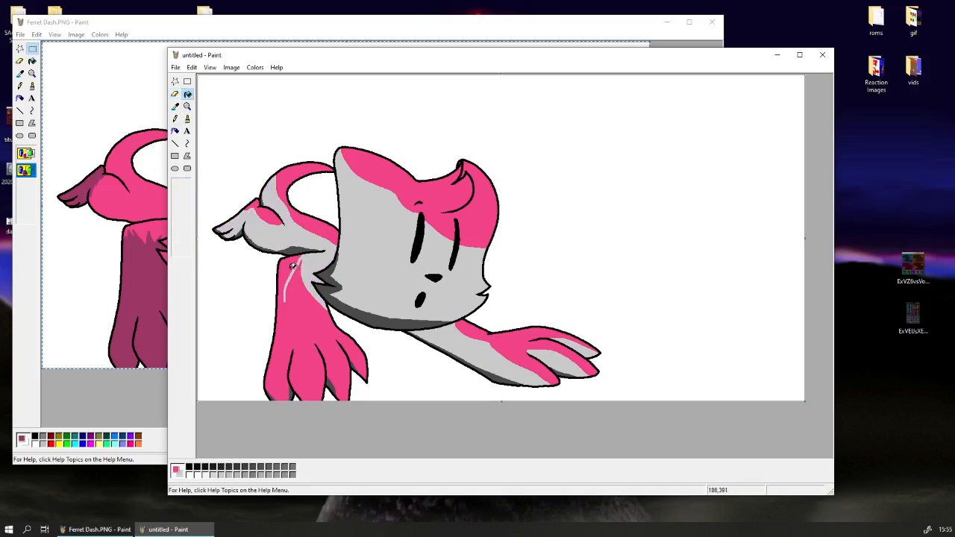
Draw light grey shading boundaries down the outer side of the front leg and along each of its toes.
{"action": "left_click", "coordinate": [175, 94]}
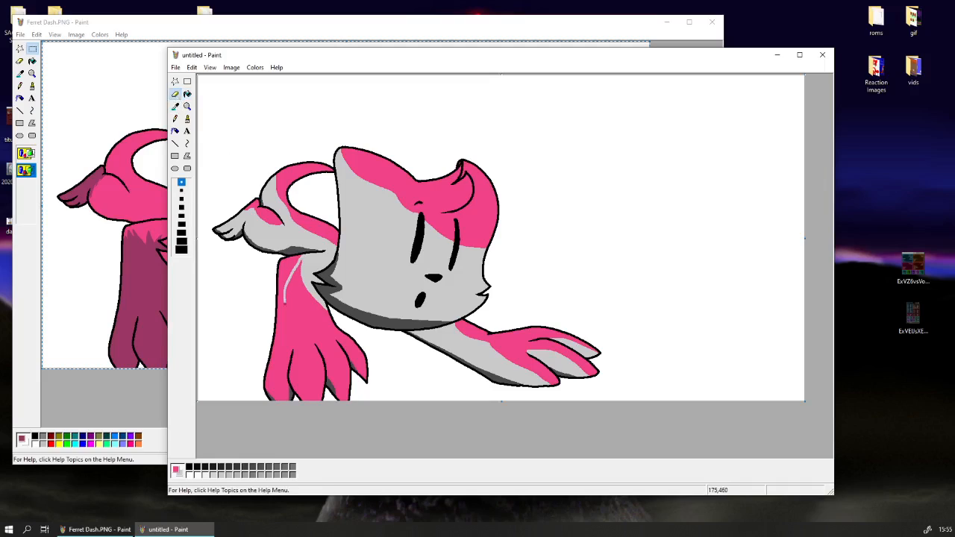
{"action": "mouse_move", "coordinate": [285, 302]}
{"action": "left_mouse_down"}
{"action": "mouse_move", "coordinate": [265, 394]}
{"action": "mouse_move", "coordinate": [283, 395]}
{"action": "mouse_move", "coordinate": [279, 406]}
{"action": "left_mouse_up"}
{"action": "key", "text": "ctrl+z"}
{"action": "mouse_move", "coordinate": [292, 360]}
{"action": "left_mouse_down"}
{"action": "mouse_move", "coordinate": [295, 383]}
{"action": "mouse_move", "coordinate": [321, 409]}
{"action": "left_mouse_up"}
{"action": "left_click_drag", "start_coordinate": [324, 360], "coordinate": [350, 400]}
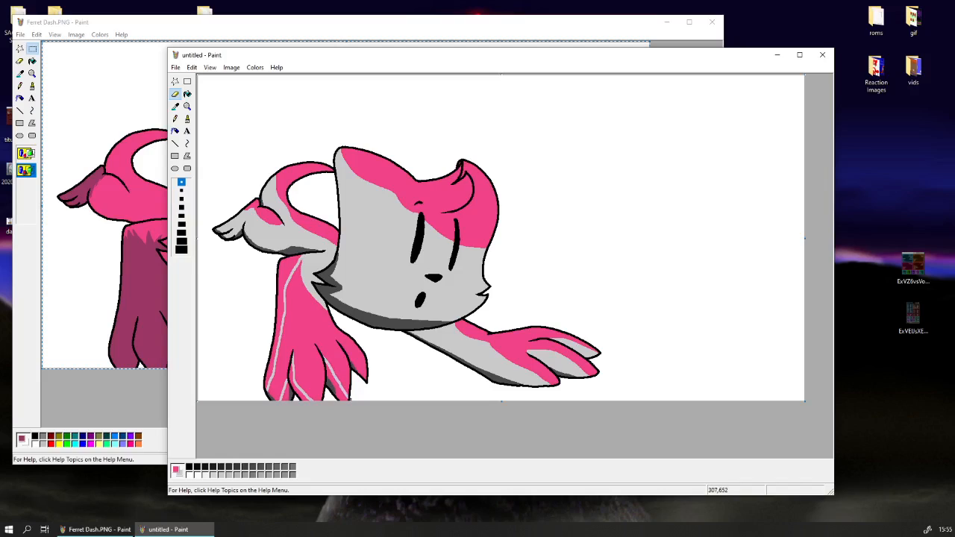
{"action": "left_click_drag", "start_coordinate": [344, 348], "coordinate": [364, 381]}
Fill the outer edge of the front leg and the shaded sides of its toes with light grey.
{"action": "left_click", "coordinate": [187, 94]}
{"action": "right_click", "coordinate": [294, 279]}
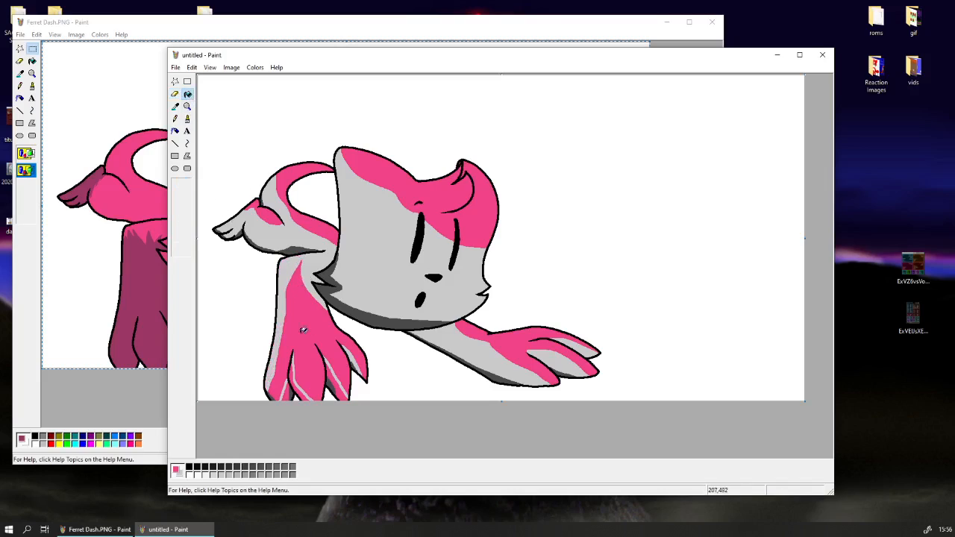
{"action": "right_click", "coordinate": [287, 388]}
{"action": "right_click", "coordinate": [296, 387]}
{"action": "right_click", "coordinate": [337, 379]}
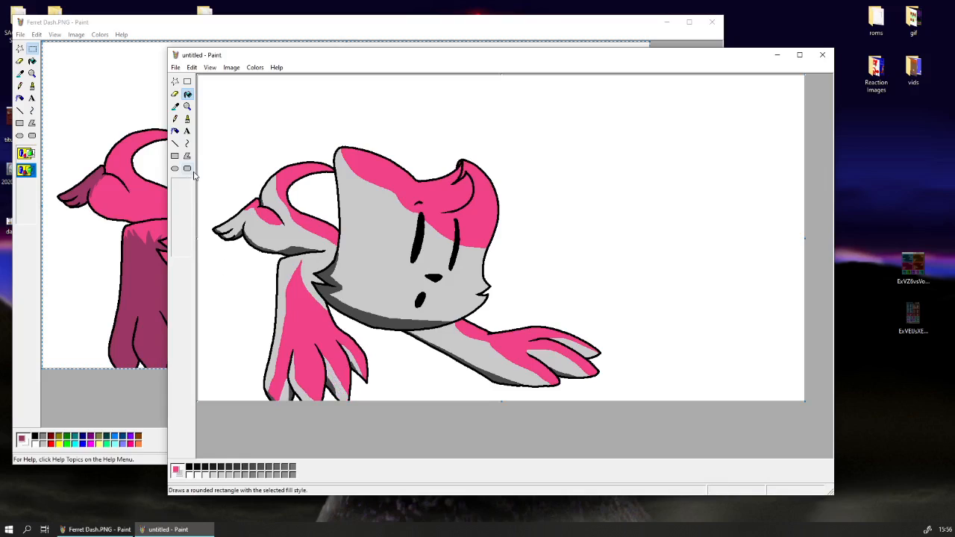
Set the colour eraser to replace light grey with medium grey and shade the underside of the outstretched arm with a medium-sized tip.
{"action": "left_click", "coordinate": [175, 94]}
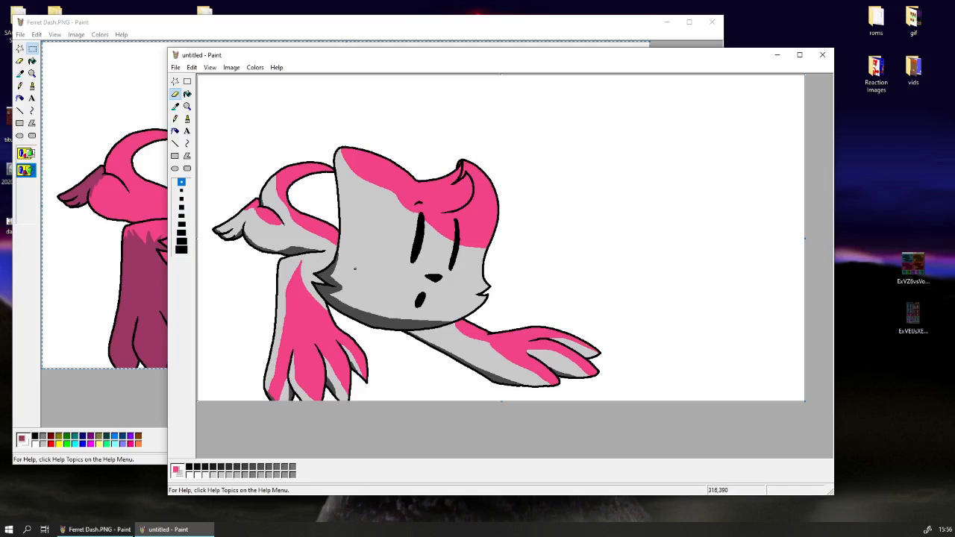
{"action": "left_click", "coordinate": [175, 106]}
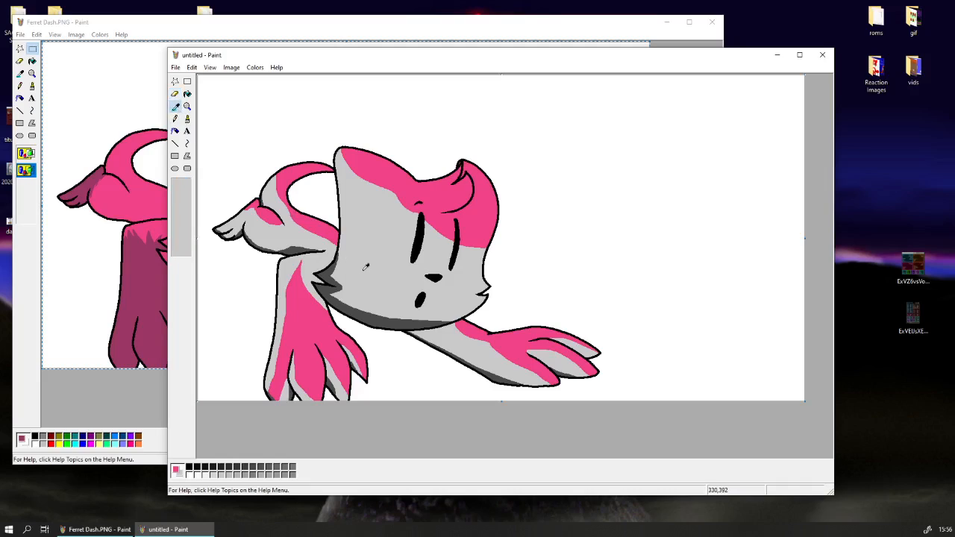
{"action": "left_click", "coordinate": [366, 267]}
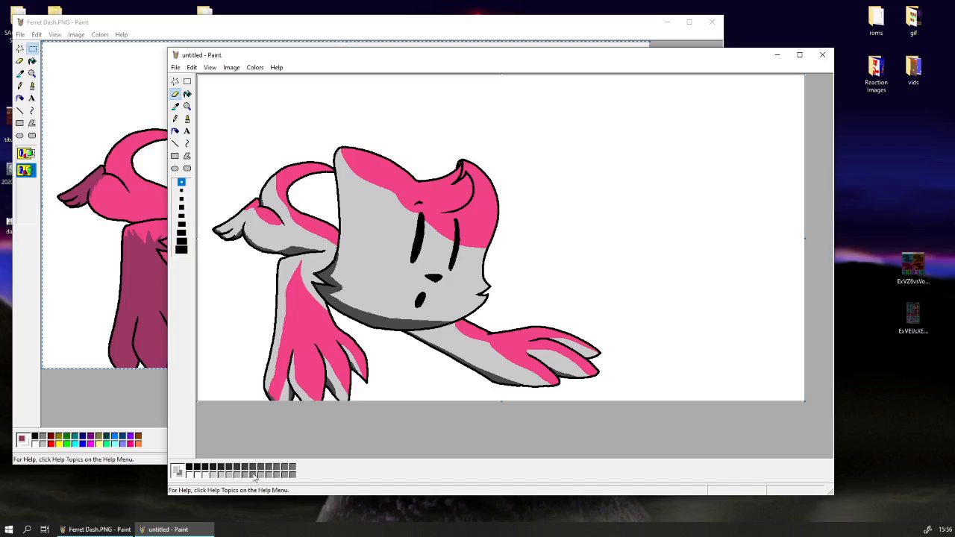
{"action": "left_click", "coordinate": [181, 198]}
{"action": "mouse_move", "coordinate": [426, 338]}
{"action": "left_mouse_down"}
{"action": "mouse_move", "coordinate": [472, 366]}
{"action": "mouse_move", "coordinate": [414, 331]}
{"action": "mouse_move", "coordinate": [500, 377]}
{"action": "mouse_move", "coordinate": [413, 327]}
{"action": "mouse_move", "coordinate": [513, 382]}
{"action": "mouse_move", "coordinate": [525, 386]}
{"action": "mouse_move", "coordinate": [485, 368]}
{"action": "mouse_move", "coordinate": [547, 385]}
{"action": "left_mouse_up"}
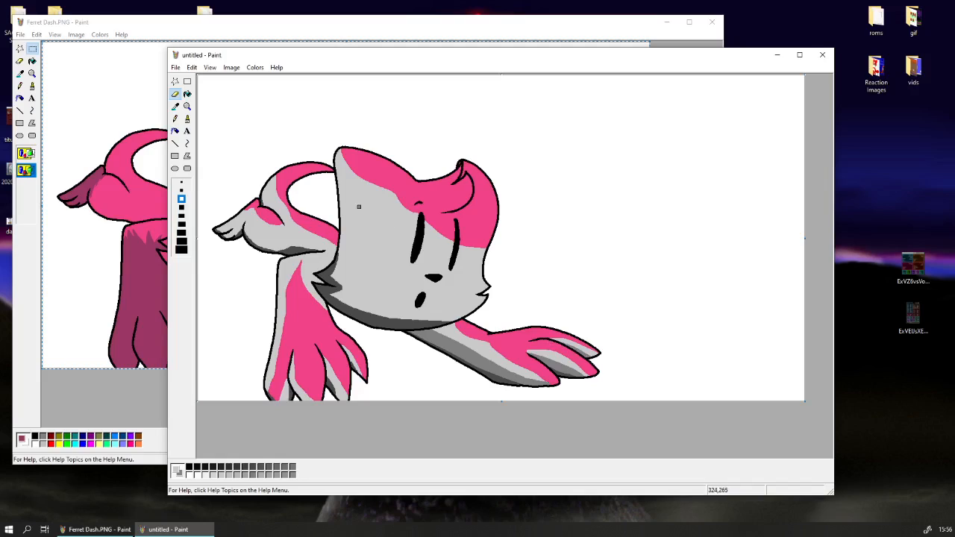
Draw a medium grey boundary diagonally across the face and fill the area below it with medium grey.
{"action": "mouse_move", "coordinate": [339, 151]}
{"action": "left_mouse_down"}
{"action": "mouse_move", "coordinate": [347, 190]}
{"action": "mouse_move", "coordinate": [390, 226]}
{"action": "mouse_move", "coordinate": [418, 286]}
{"action": "mouse_move", "coordinate": [486, 305]}
{"action": "left_mouse_up"}
{"action": "left_click", "coordinate": [187, 92]}
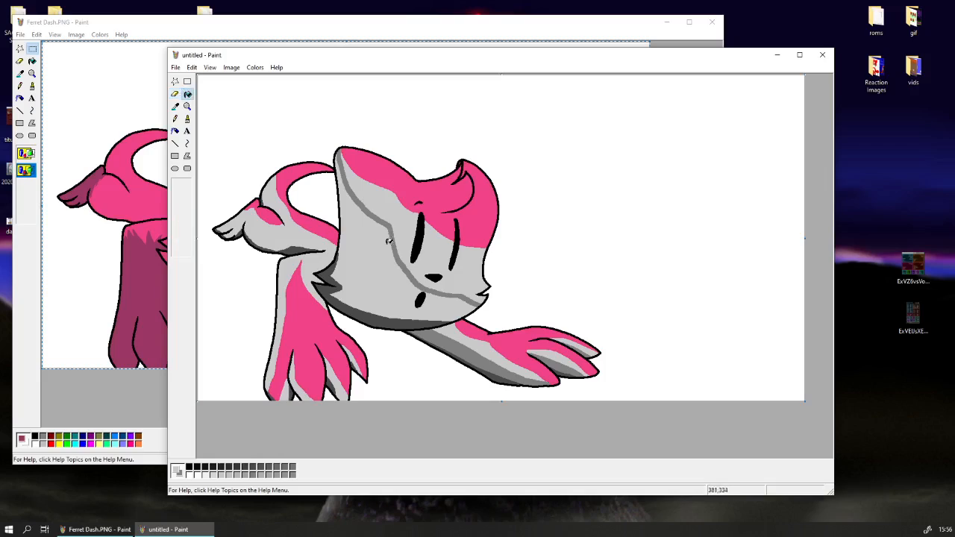
{"action": "left_click", "coordinate": [388, 245]}
Shade the front leg's outer edge, the shoulder, the lower body and the hind foot with medium grey, undoing misplaced strokes.
{"action": "left_click", "coordinate": [175, 93]}
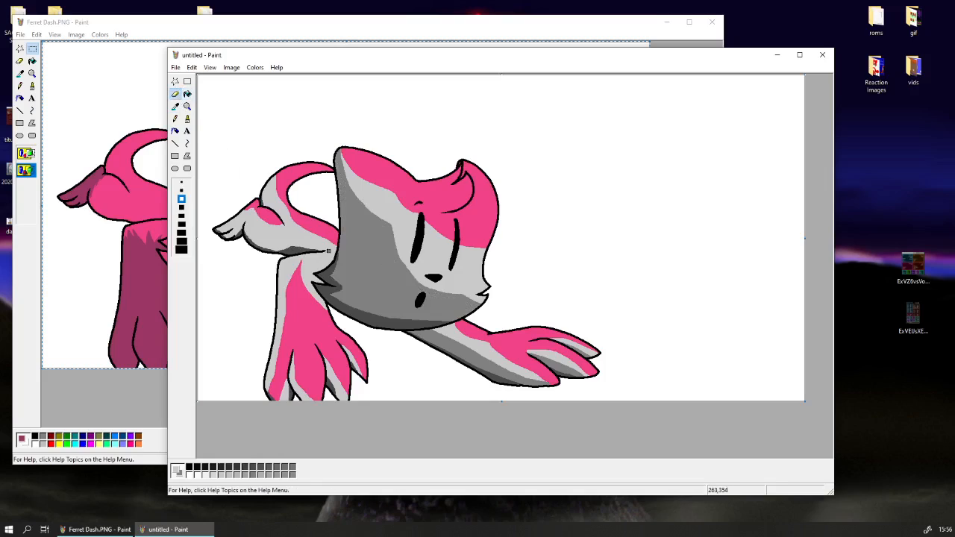
{"action": "mouse_move", "coordinate": [265, 382]}
{"action": "left_mouse_down"}
{"action": "mouse_move", "coordinate": [271, 348]}
{"action": "mouse_move", "coordinate": [262, 379]}
{"action": "mouse_move", "coordinate": [281, 263]}
{"action": "left_mouse_up"}
{"action": "key", "text": "ctrl+z"}
{"action": "mouse_move", "coordinate": [326, 292]}
{"action": "left_mouse_down"}
{"action": "mouse_move", "coordinate": [312, 267]}
{"action": "mouse_move", "coordinate": [335, 252]}
{"action": "mouse_move", "coordinate": [330, 259]}
{"action": "left_mouse_up"}
{"action": "key", "text": "ctrl+z"}
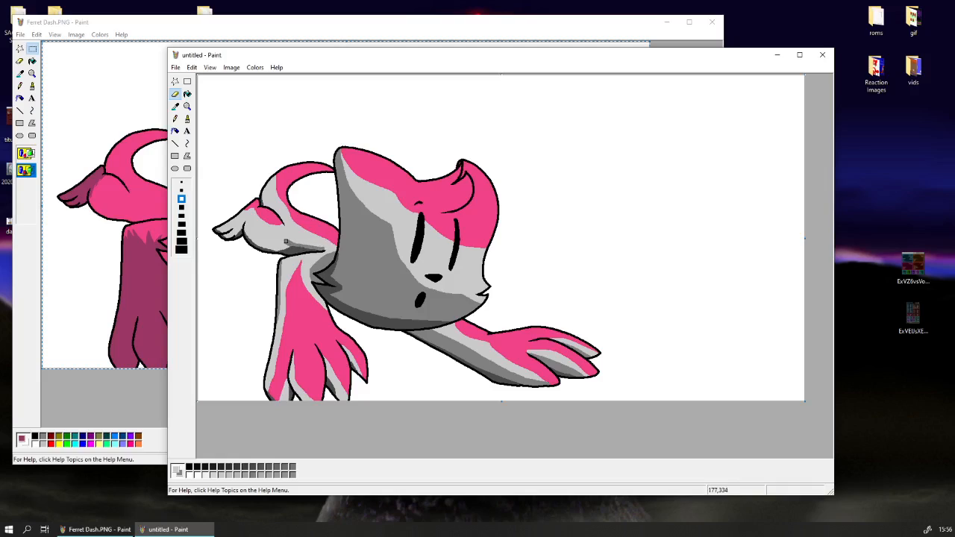
{"action": "mouse_move", "coordinate": [246, 225]}
{"action": "left_mouse_down"}
{"action": "mouse_move", "coordinate": [259, 244]}
{"action": "mouse_move", "coordinate": [291, 246]}
{"action": "mouse_move", "coordinate": [232, 233]}
{"action": "mouse_move", "coordinate": [242, 223]}
{"action": "mouse_move", "coordinate": [214, 230]}
{"action": "left_mouse_up"}
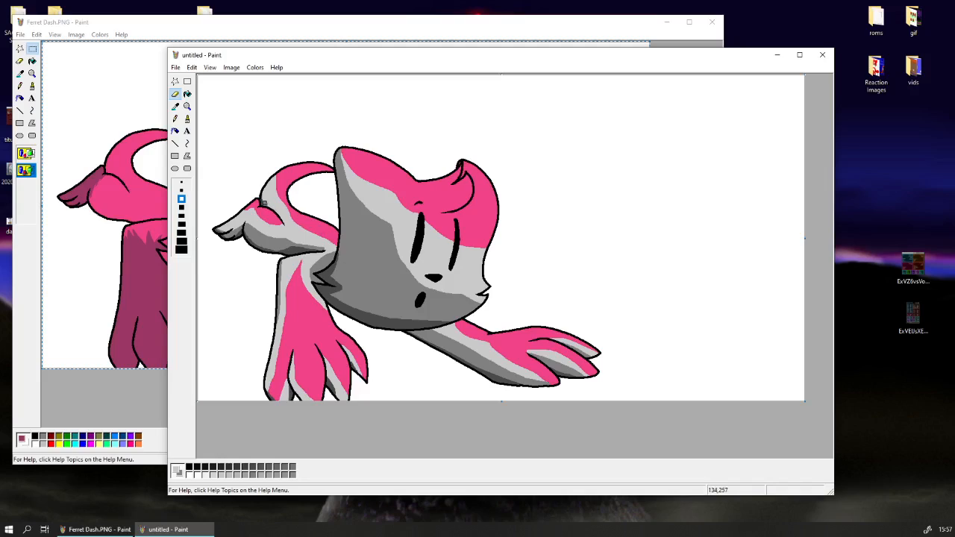
Sample the tail's light grey and trim the upper edge of the medium grey shading on the lower body.
{"action": "left_click", "coordinate": [176, 106]}
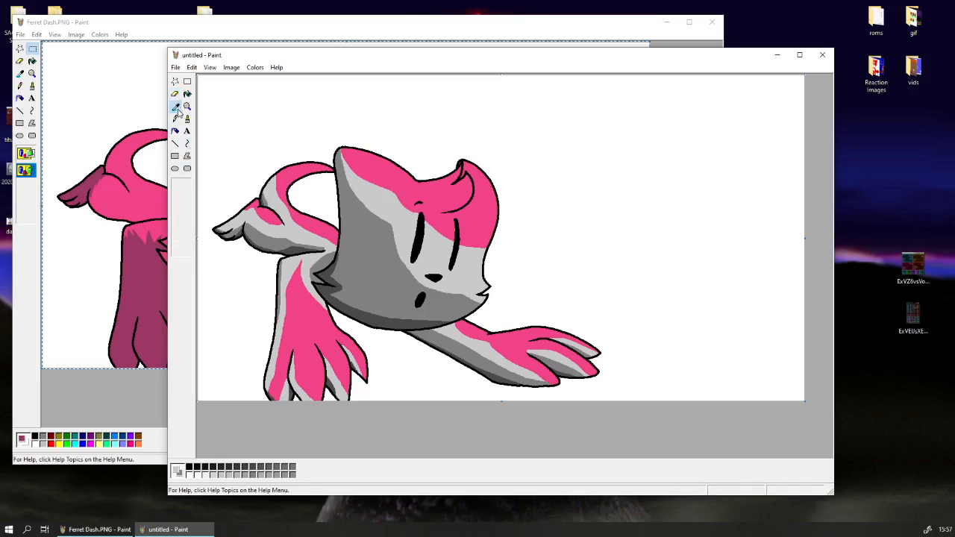
{"action": "left_click", "coordinate": [269, 193]}
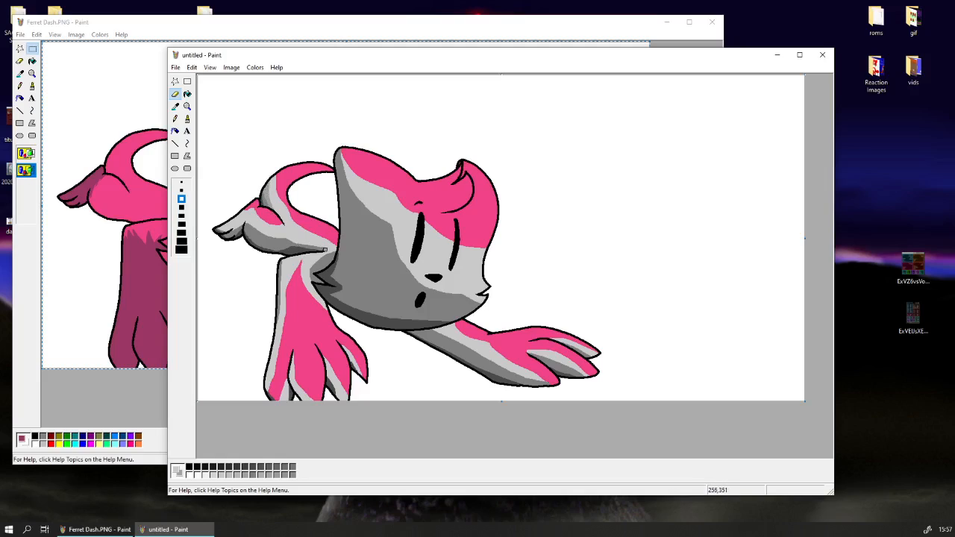
{"action": "mouse_move", "coordinate": [322, 249]}
{"action": "left_mouse_down"}
{"action": "mouse_move", "coordinate": [254, 227]}
{"action": "mouse_move", "coordinate": [270, 235]}
{"action": "left_mouse_up"}
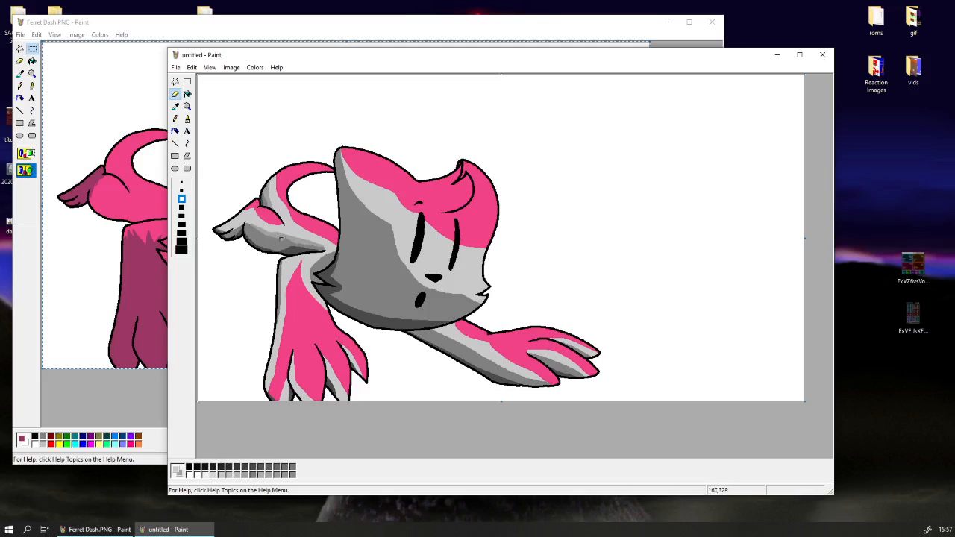
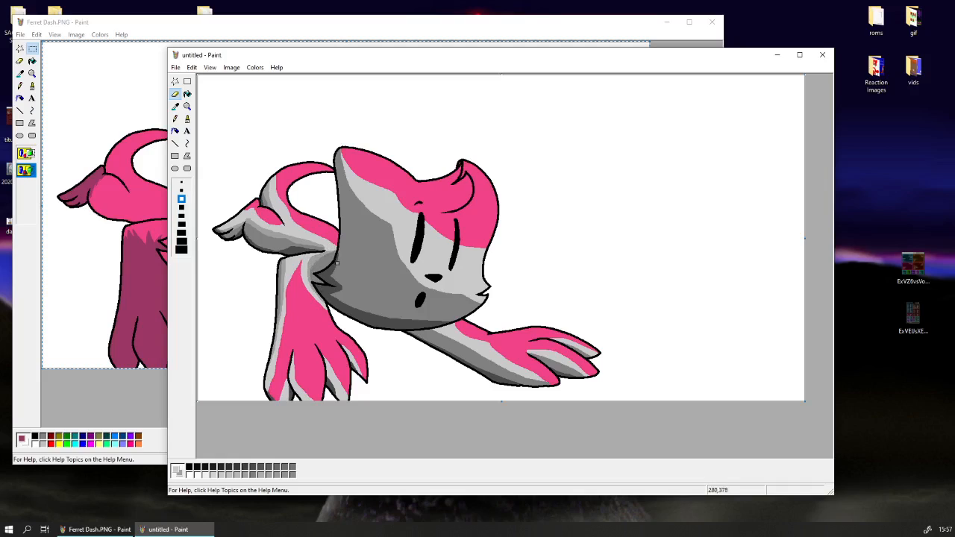
Trim the medium grey edge on the face and ear, and shade around the curled hair tuft with light grey in place of pink.
{"action": "mouse_move", "coordinate": [343, 153]}
{"action": "left_mouse_down"}
{"action": "mouse_move", "coordinate": [352, 194]}
{"action": "mouse_move", "coordinate": [341, 158]}
{"action": "mouse_move", "coordinate": [366, 208]}
{"action": "mouse_move", "coordinate": [375, 214]}
{"action": "mouse_move", "coordinate": [349, 181]}
{"action": "mouse_move", "coordinate": [388, 222]}
{"action": "mouse_move", "coordinate": [415, 272]}
{"action": "left_mouse_up"}
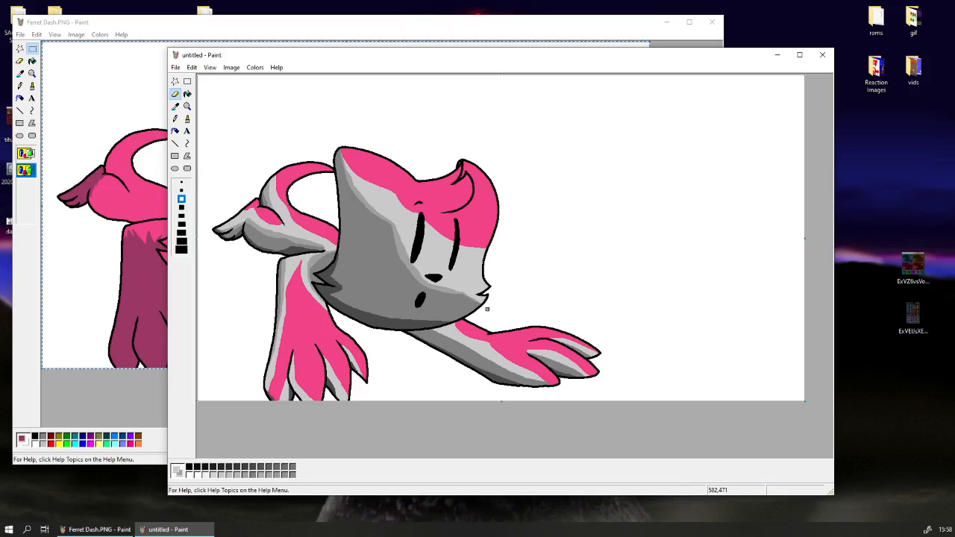
{"action": "left_click", "coordinate": [175, 107]}
{"action": "left_click", "coordinate": [365, 161]}
{"action": "left_click", "coordinate": [175, 106]}
{"action": "left_click", "coordinate": [395, 227]}
{"action": "mouse_move", "coordinate": [466, 200]}
{"action": "left_mouse_down"}
{"action": "mouse_move", "coordinate": [426, 205]}
{"action": "mouse_move", "coordinate": [447, 211]}
{"action": "mouse_move", "coordinate": [423, 206]}
{"action": "mouse_move", "coordinate": [466, 197]}
{"action": "left_mouse_up"}
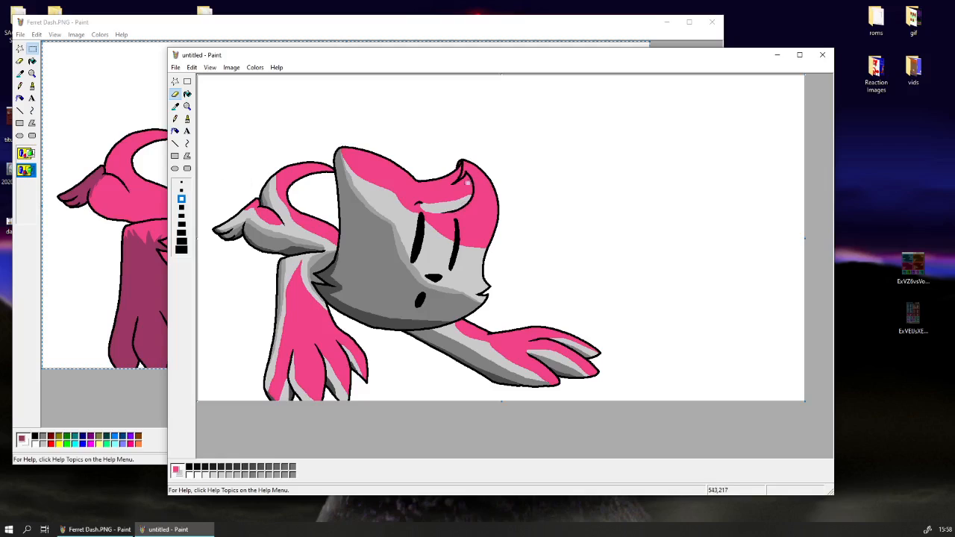
{"action": "mouse_move", "coordinate": [463, 176]}
{"action": "left_mouse_down"}
{"action": "mouse_move", "coordinate": [460, 161]}
{"action": "mouse_move", "coordinate": [475, 187]}
{"action": "mouse_move", "coordinate": [462, 209]}
{"action": "mouse_move", "coordinate": [478, 200]}
{"action": "mouse_move", "coordinate": [473, 172]}
{"action": "left_mouse_up"}
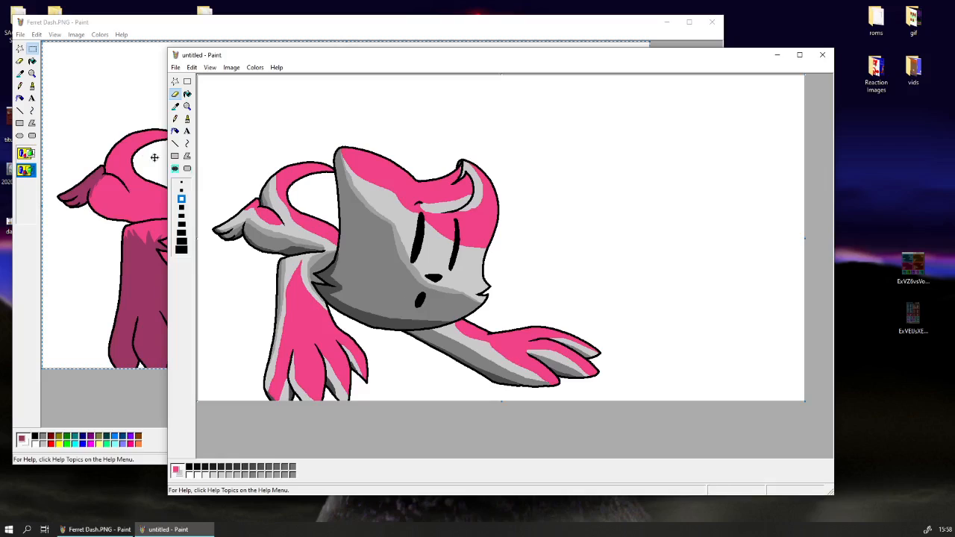
Replace light grey with a grey sampled from the face along the underside of the outstretched arm and its fingers.
{"action": "left_click", "coordinate": [177, 108]}
{"action": "left_click", "coordinate": [280, 217]}
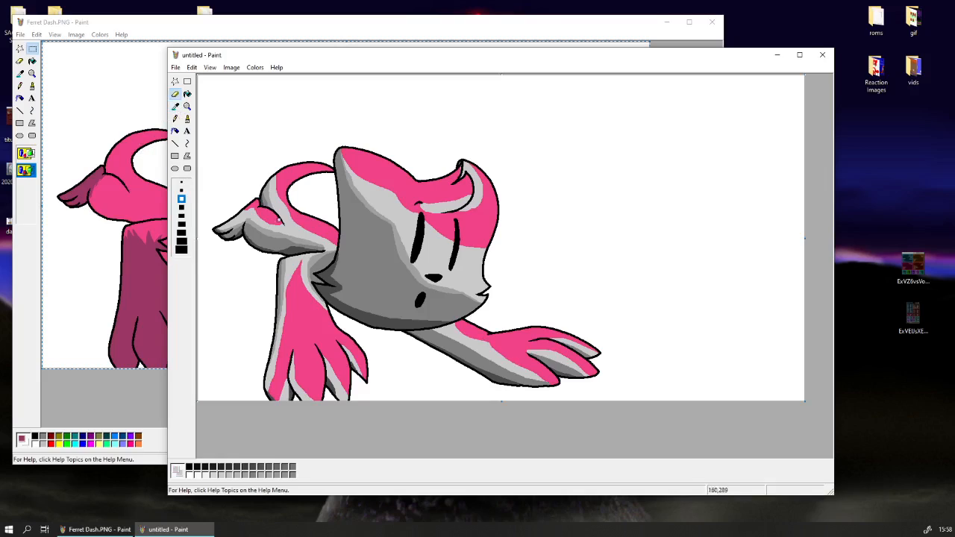
{"action": "left_click", "coordinate": [176, 108]}
{"action": "right_click", "coordinate": [410, 265]}
{"action": "left_click_drag", "start_coordinate": [545, 384], "coordinate": [446, 337]}
{"action": "mouse_move", "coordinate": [572, 373]}
{"action": "left_mouse_down"}
{"action": "mouse_move", "coordinate": [582, 375]}
{"action": "mouse_move", "coordinate": [534, 354]}
{"action": "left_mouse_up"}
{"action": "left_click_drag", "start_coordinate": [598, 362], "coordinate": [559, 342]}
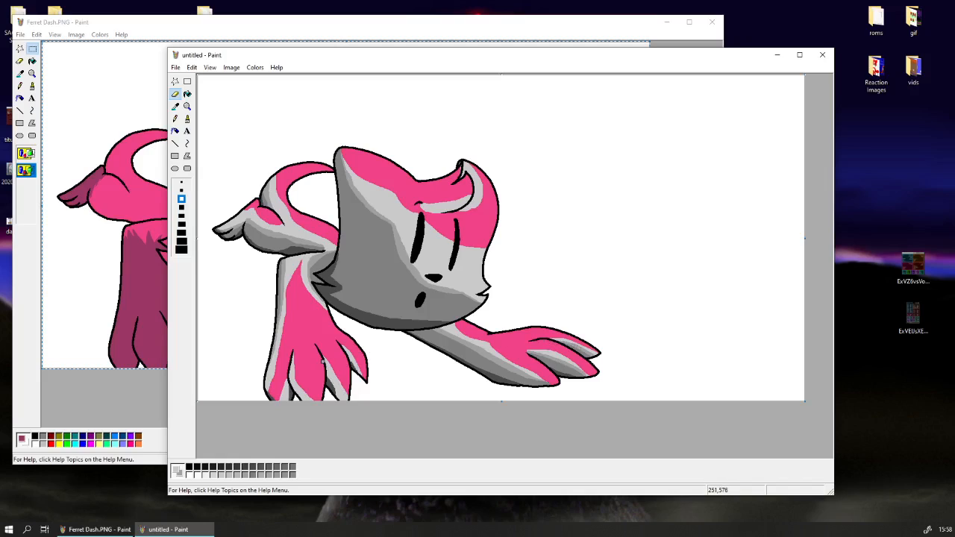
Add the same grey shading to the front paw's fingers and outer edge, undoing a misplaced stroke.
{"action": "mouse_move", "coordinate": [329, 374]}
{"action": "left_mouse_down"}
{"action": "mouse_move", "coordinate": [345, 353]}
{"action": "mouse_move", "coordinate": [297, 360]}
{"action": "mouse_move", "coordinate": [290, 376]}
{"action": "mouse_move", "coordinate": [291, 353]}
{"action": "mouse_move", "coordinate": [290, 380]}
{"action": "mouse_move", "coordinate": [305, 400]}
{"action": "left_mouse_up"}
{"action": "key", "text": "ctrl+z"}
{"action": "left_click_drag", "start_coordinate": [289, 360], "coordinate": [298, 397]}
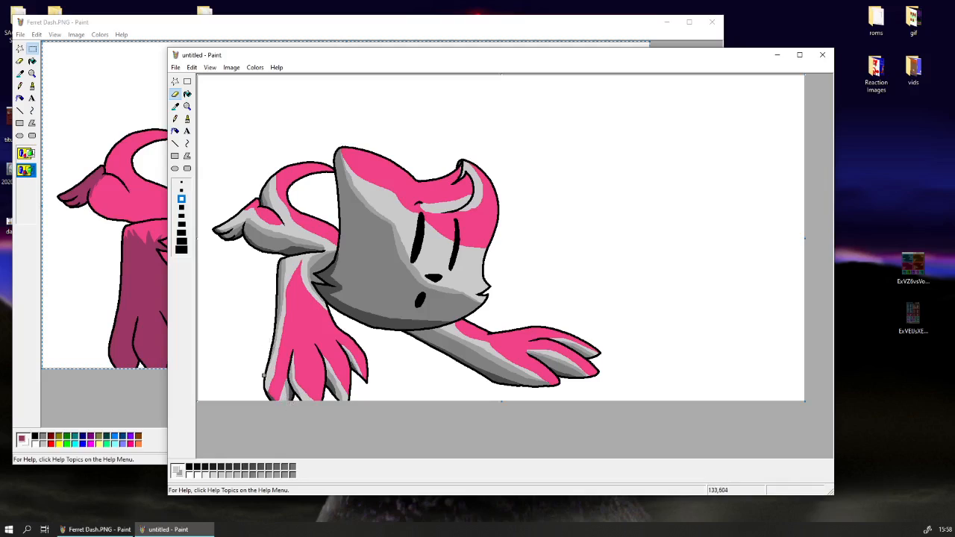
{"action": "mouse_move", "coordinate": [268, 357]}
{"action": "left_mouse_down"}
{"action": "mouse_move", "coordinate": [262, 389]}
{"action": "mouse_move", "coordinate": [265, 364]}
{"action": "left_mouse_up"}
Outline an intermediate grey band from the ear down across the cheek to the chin and fill it beside the nose.
{"action": "left_click", "coordinate": [175, 106]}
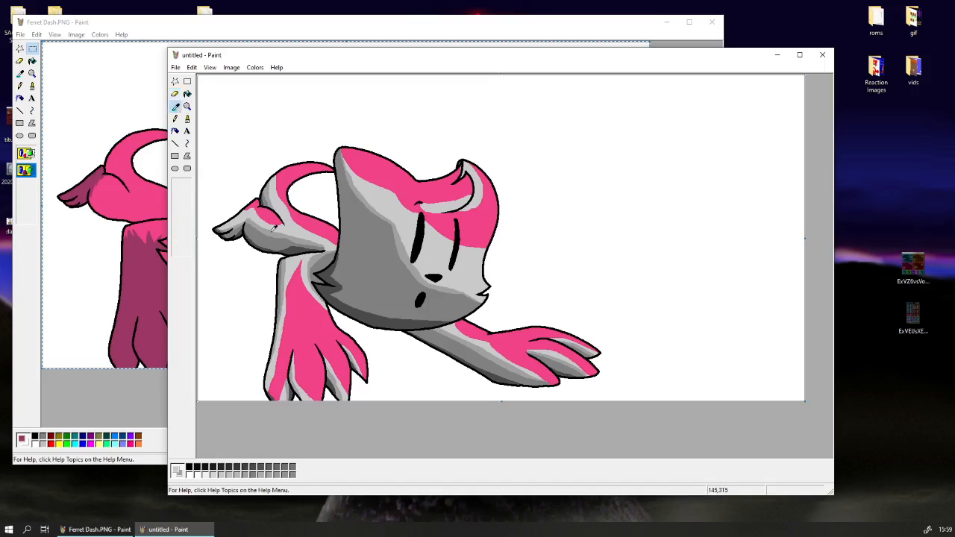
{"action": "left_click", "coordinate": [394, 245]}
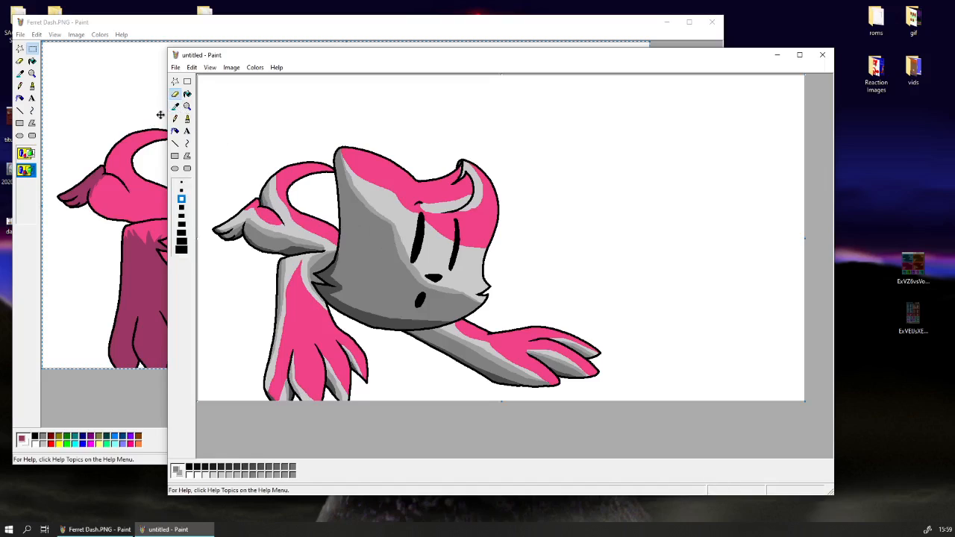
{"action": "left_click", "coordinate": [175, 106]}
{"action": "left_click", "coordinate": [373, 229]}
{"action": "left_click_drag", "start_coordinate": [362, 201], "coordinate": [391, 243]}
{"action": "left_click_drag", "start_coordinate": [378, 217], "coordinate": [393, 235]}
{"action": "key", "text": "ctrl+z"}
{"action": "mouse_move", "coordinate": [349, 178]}
{"action": "left_mouse_down"}
{"action": "mouse_move", "coordinate": [368, 214]}
{"action": "mouse_move", "coordinate": [394, 221]}
{"action": "mouse_move", "coordinate": [359, 200]}
{"action": "left_mouse_up"}
{"action": "mouse_move", "coordinate": [385, 241]}
{"action": "left_mouse_down"}
{"action": "mouse_move", "coordinate": [376, 267]}
{"action": "mouse_move", "coordinate": [388, 295]}
{"action": "mouse_move", "coordinate": [475, 300]}
{"action": "left_mouse_up"}
{"action": "left_click", "coordinate": [188, 93]}
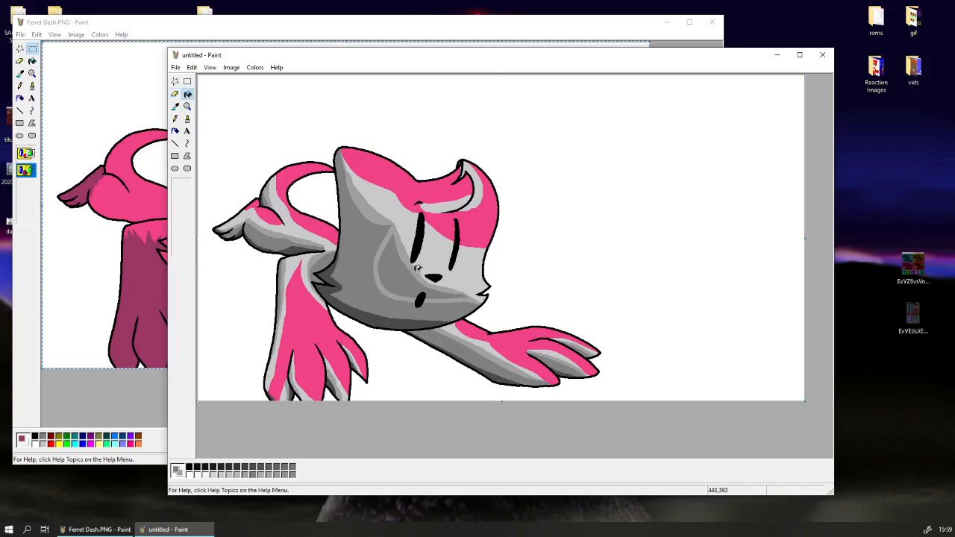
{"action": "left_click", "coordinate": [418, 268]}
Refine the intermediate grey shading along the lower face from the cheek fur past the mouth.
{"action": "left_click", "coordinate": [175, 93]}
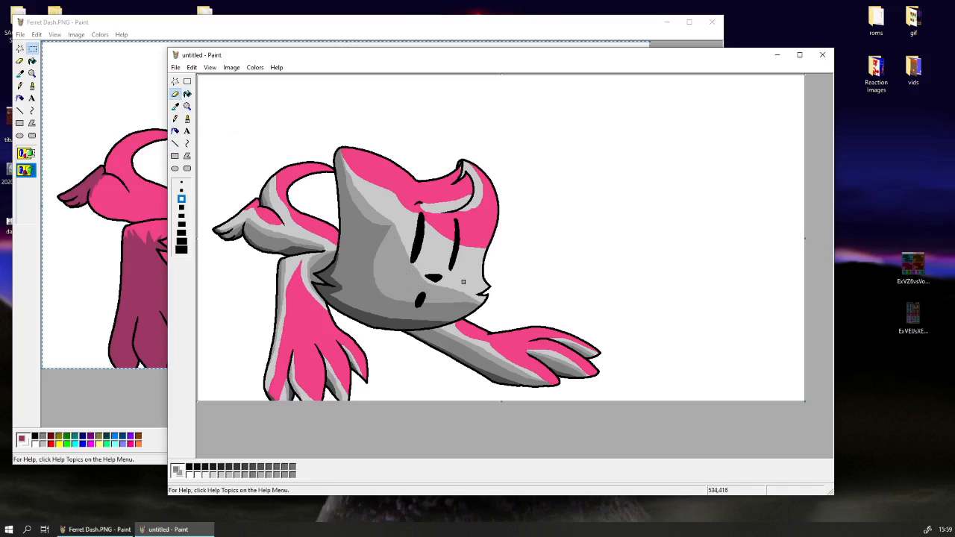
{"action": "left_click_drag", "start_coordinate": [484, 304], "coordinate": [389, 296]}
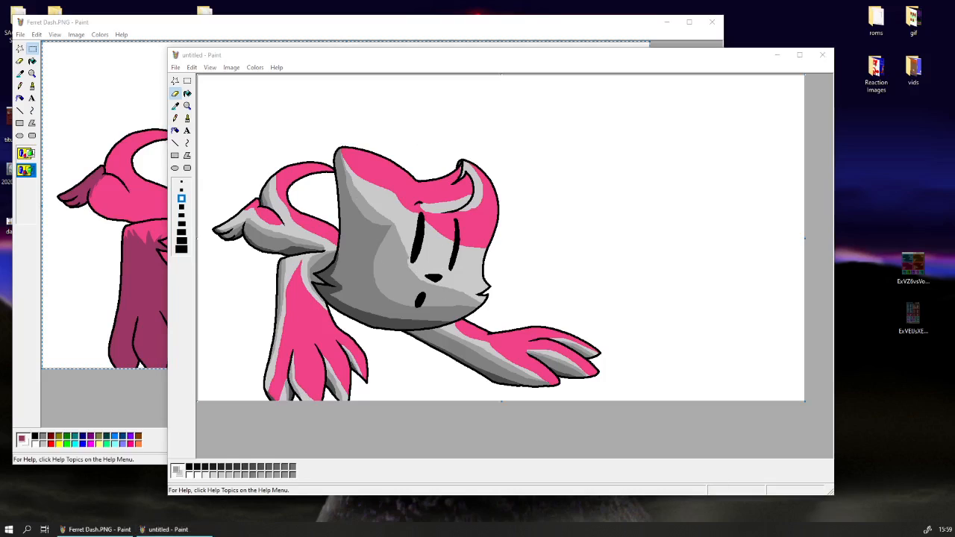
{"action": "left_click_drag", "start_coordinate": [411, 0], "coordinate": [481, 0]}
{"action": "left_click", "coordinate": [433, 58]}
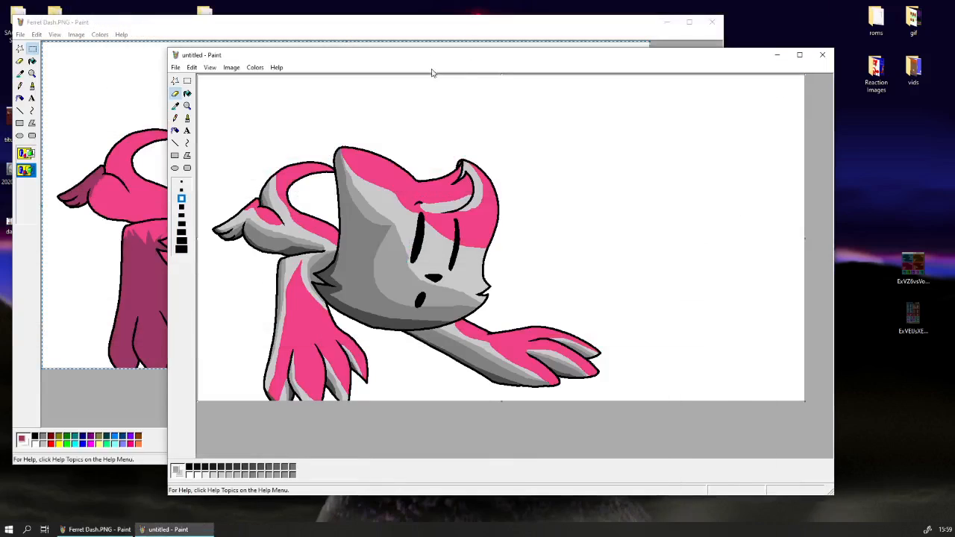
Sample the pink between the eyes and paint a pink highlight patch around the nose.
{"action": "left_click", "coordinate": [175, 105]}
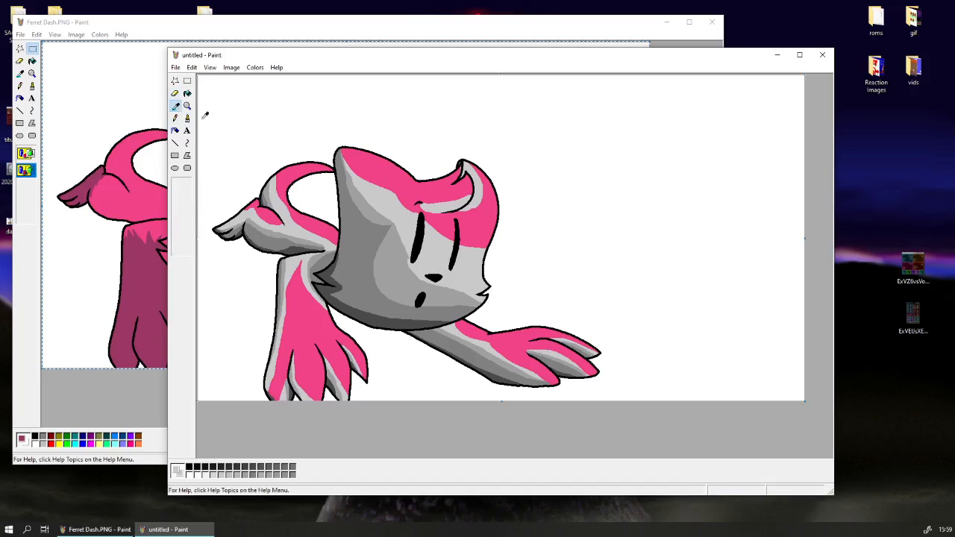
{"action": "left_click", "coordinate": [444, 214]}
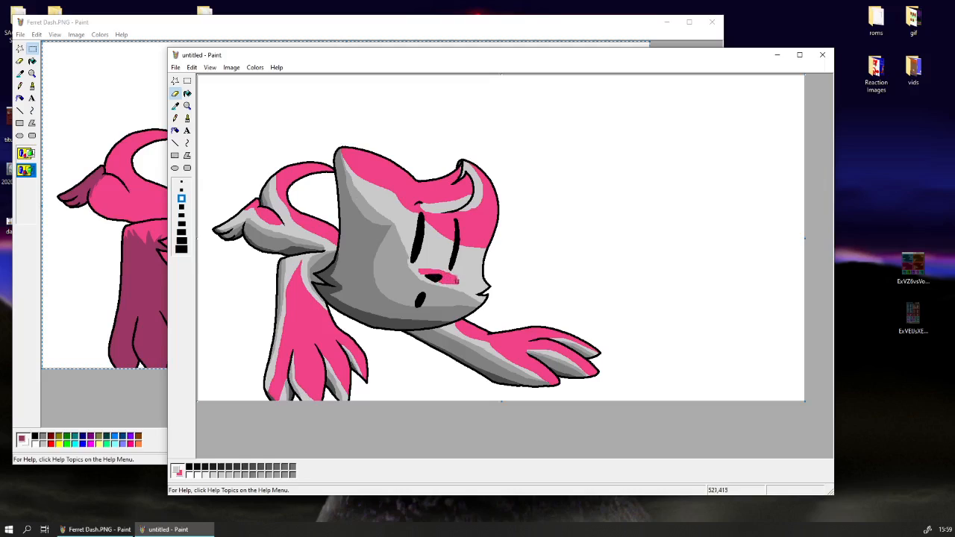
{"action": "left_click_drag", "start_coordinate": [456, 280], "coordinate": [435, 269]}
{"action": "left_click_drag", "start_coordinate": [456, 280], "coordinate": [416, 274]}
Sample the face's greys and blend the edge of the pink nose patch into the cheek with light grey.
{"action": "left_click", "coordinate": [175, 106]}
{"action": "left_click", "coordinate": [396, 272]}
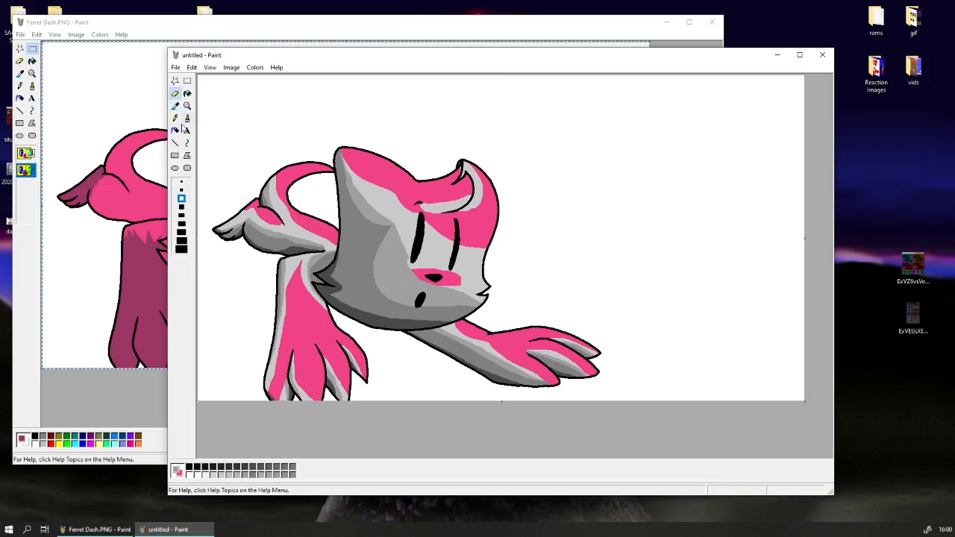
{"action": "left_click", "coordinate": [176, 107]}
{"action": "left_click", "coordinate": [412, 271]}
{"action": "mouse_move", "coordinate": [457, 280]}
{"action": "left_mouse_down"}
{"action": "mouse_move", "coordinate": [431, 287]}
{"action": "mouse_move", "coordinate": [451, 290]}
{"action": "mouse_move", "coordinate": [437, 292]}
{"action": "mouse_move", "coordinate": [412, 286]}
{"action": "mouse_move", "coordinate": [431, 286]}
{"action": "mouse_move", "coordinate": [420, 280]}
{"action": "left_mouse_up"}
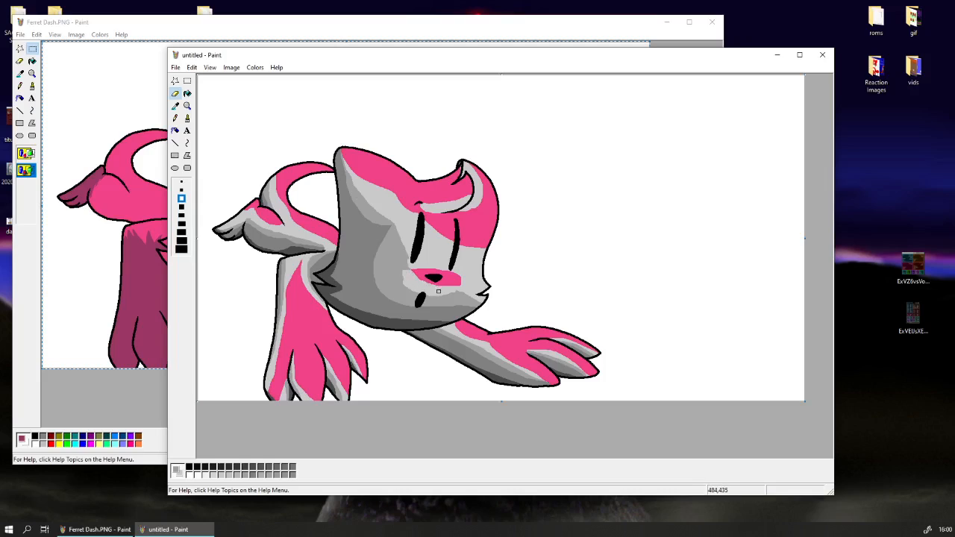
Reshape the boundary between the intermediate and medium grey on the cheek beside the nose, undoing a misplaced stroke.
{"action": "left_click", "coordinate": [175, 106]}
{"action": "right_click", "coordinate": [400, 285]}
{"action": "left_click_drag", "start_coordinate": [402, 304], "coordinate": [377, 262]}
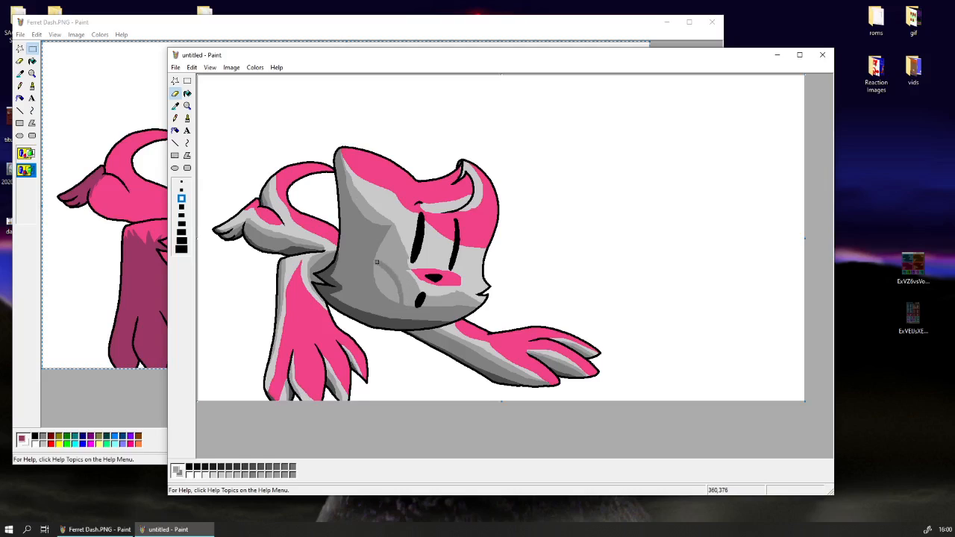
{"action": "key", "text": "ctrl+z"}
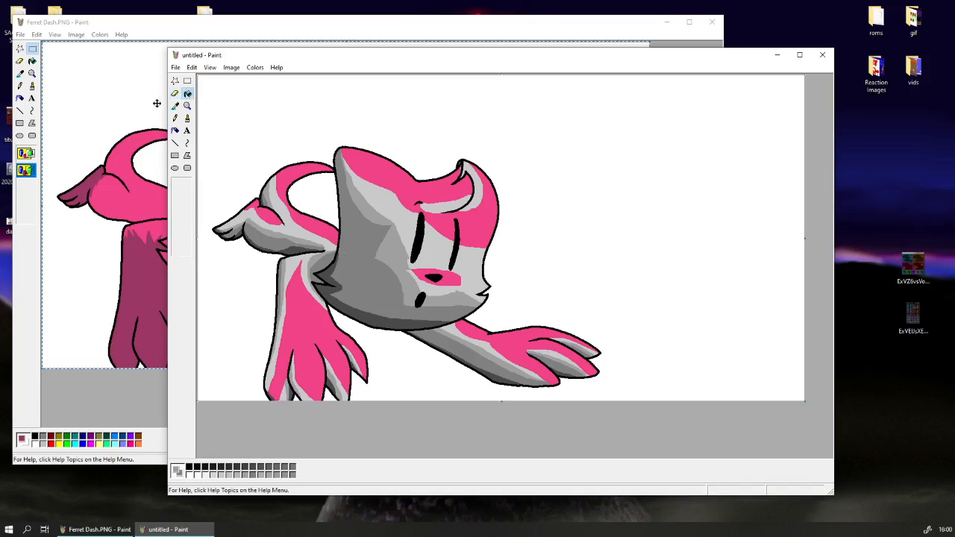
{"action": "left_click", "coordinate": [175, 105]}
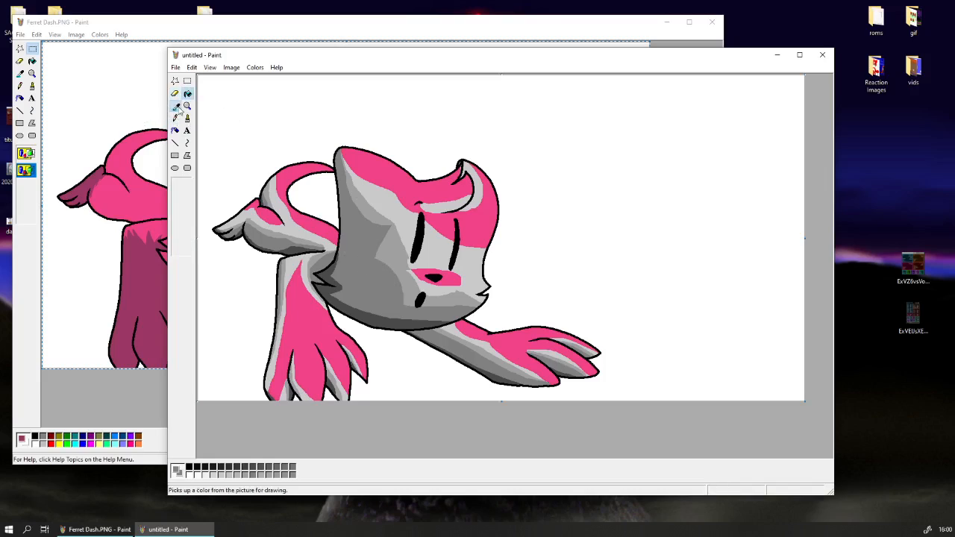
{"action": "left_click", "coordinate": [394, 256]}
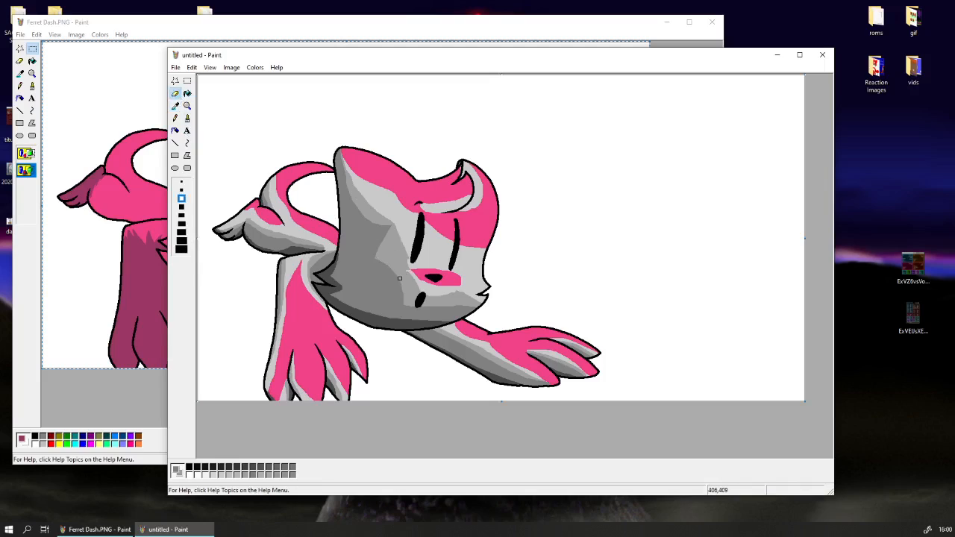
{"action": "left_click_drag", "start_coordinate": [398, 276], "coordinate": [378, 257]}
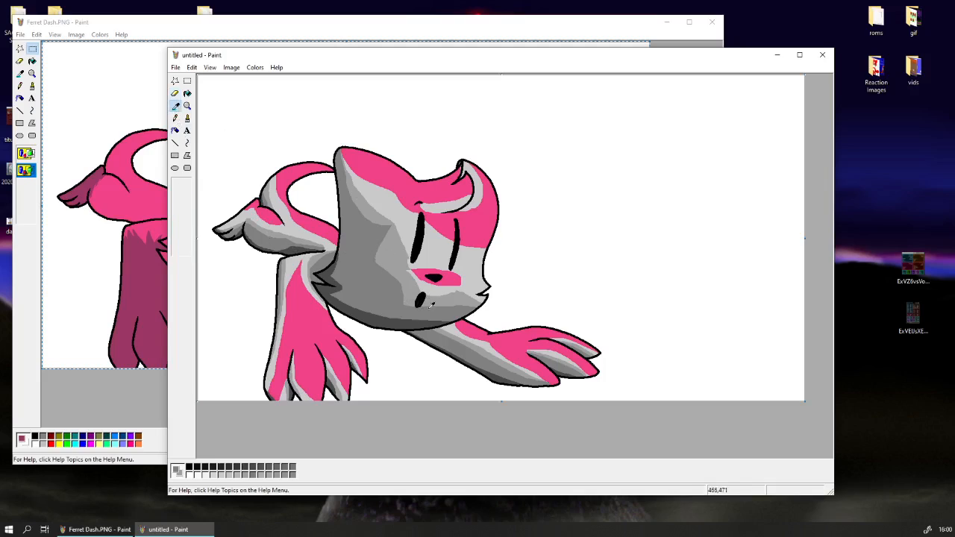
Sample the grey beside the mouth, refine its shading there, and add pink highlights along the far cheek and its fur tip.
{"action": "left_click", "coordinate": [176, 107]}
{"action": "left_click", "coordinate": [404, 294]}
{"action": "left_click_drag", "start_coordinate": [404, 297], "coordinate": [408, 306]}
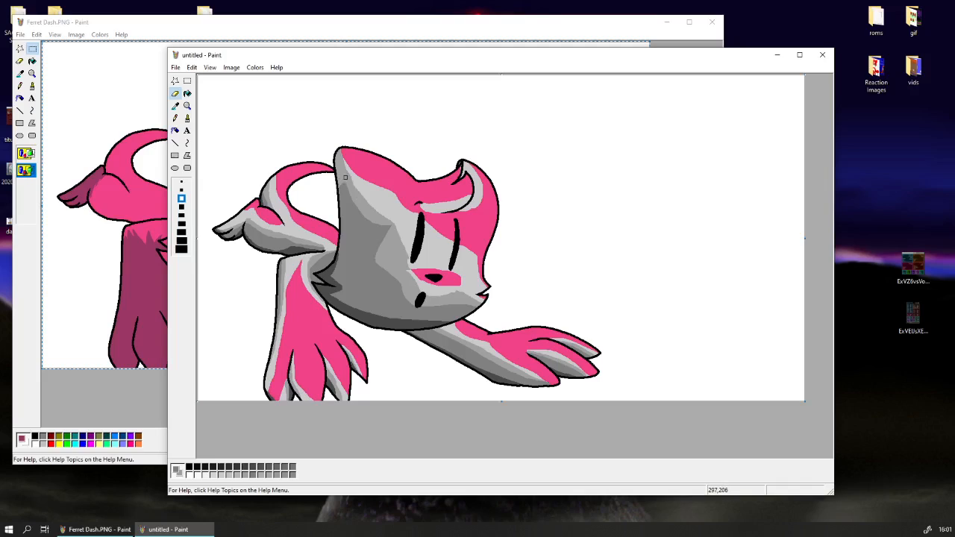
Refine the grey shading along the ear's outer edge and the underside of the hair tuft.
{"action": "left_click_drag", "start_coordinate": [341, 185], "coordinate": [339, 200]}
{"action": "mouse_move", "coordinate": [419, 209]}
{"action": "left_mouse_down"}
{"action": "mouse_move", "coordinate": [475, 211]}
{"action": "mouse_move", "coordinate": [472, 201]}
{"action": "left_mouse_up"}
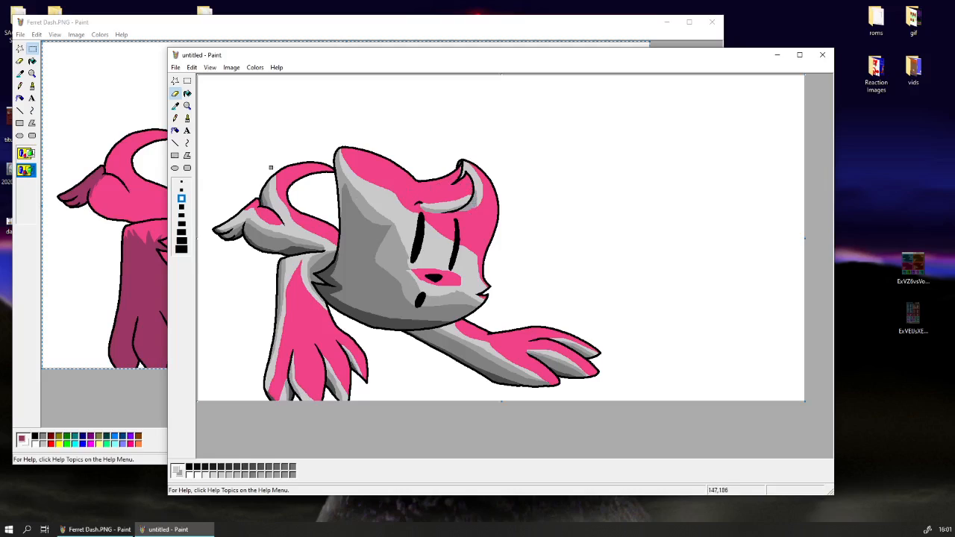
Sample the tail's pink and light grey and shade the inner edge of the tail's curve with light grey.
{"action": "left_click", "coordinate": [175, 105]}
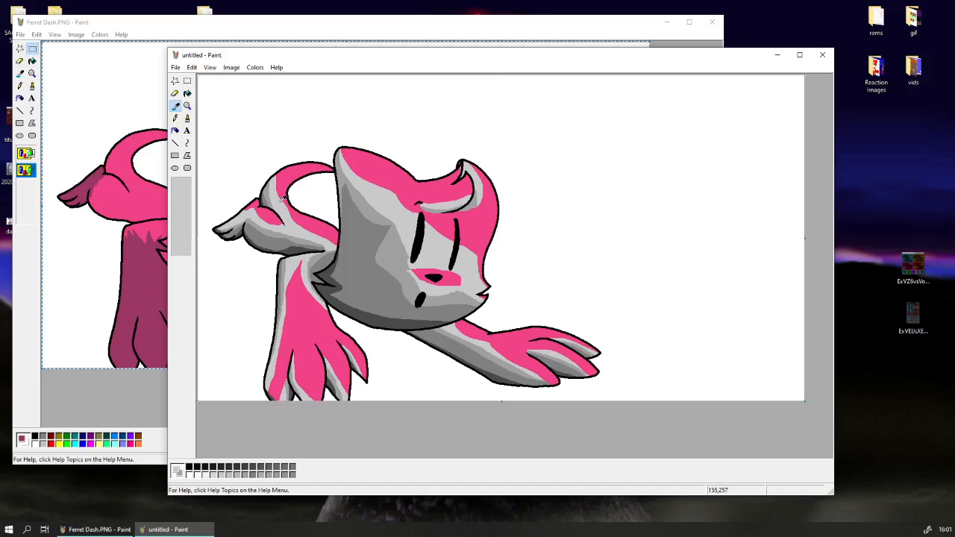
{"action": "left_click", "coordinate": [292, 180]}
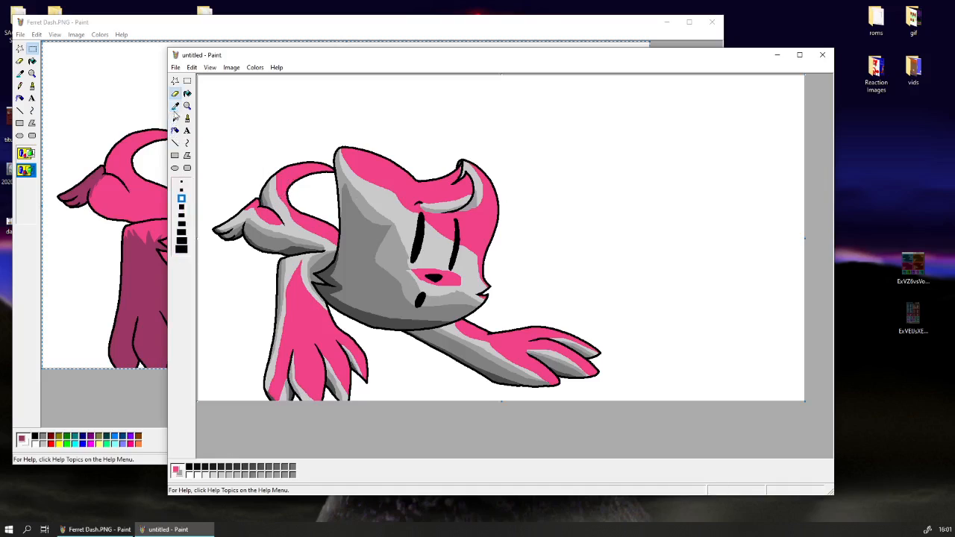
{"action": "right_click", "coordinate": [279, 198]}
Set the colour eraser to replace light grey with pink and highlight the upper edge of the hind foot.
{"action": "left_click", "coordinate": [175, 106]}
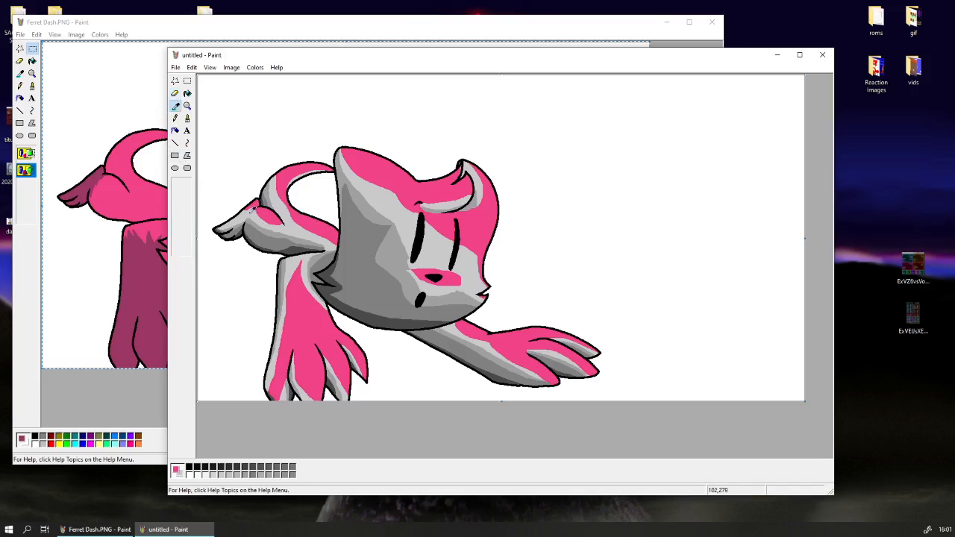
{"action": "left_click", "coordinate": [251, 214]}
{"action": "left_click", "coordinate": [176, 106]}
{"action": "left_click", "coordinate": [267, 202]}
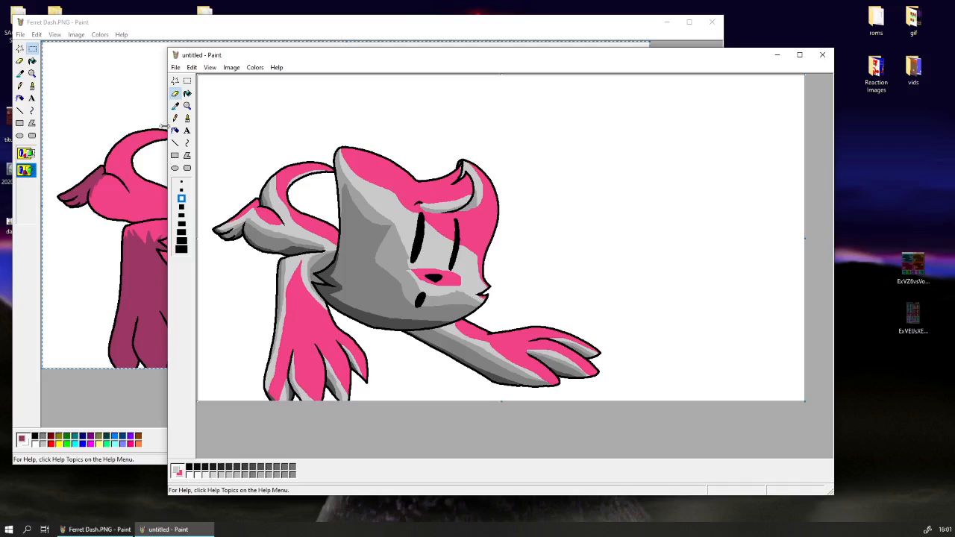
Sample the thigh's medium grey and trim its shading along the front edge with light grey.
{"action": "left_click", "coordinate": [175, 106]}
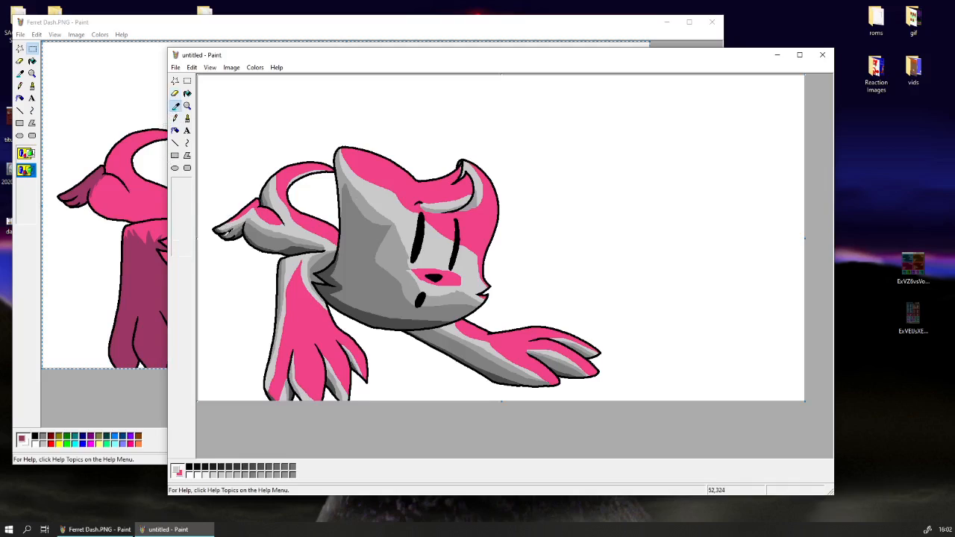
{"action": "left_click", "coordinate": [262, 232]}
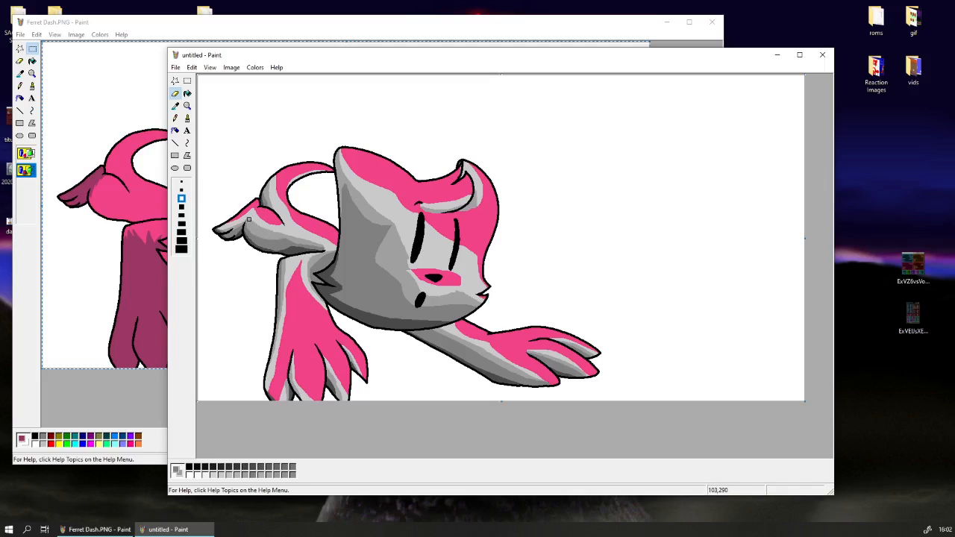
{"action": "left_click", "coordinate": [176, 105]}
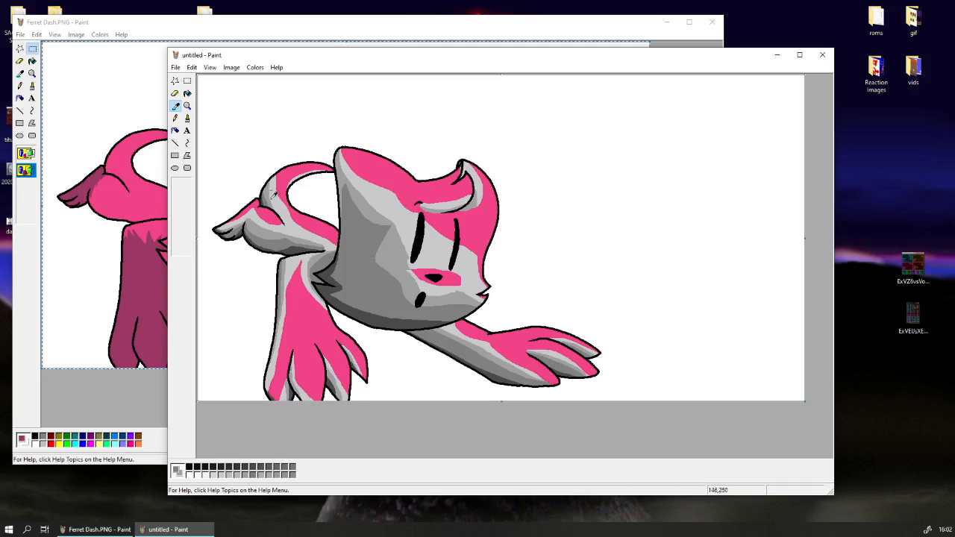
Switch to the rectangular selection tool and move the untitled drawing's window left and slightly upward.
{"action": "left_click", "coordinate": [188, 81]}
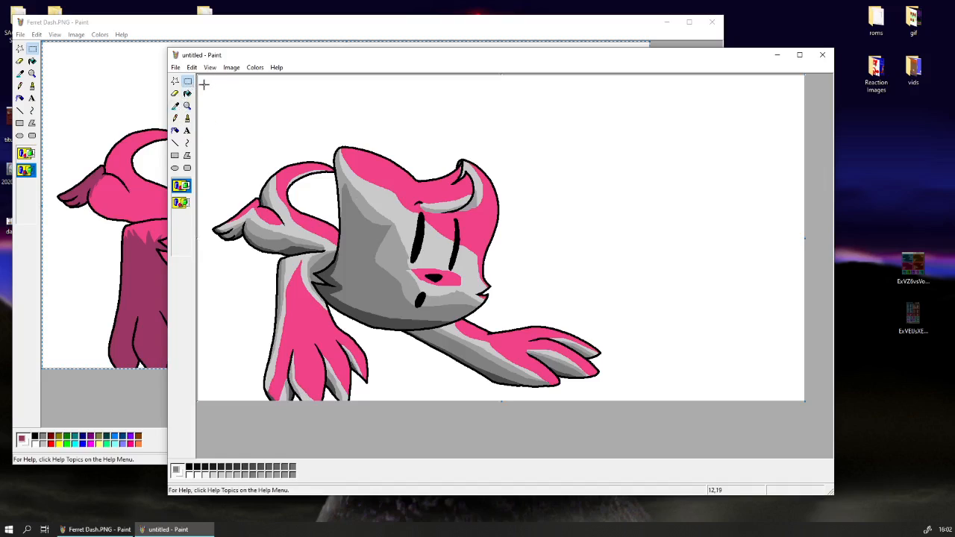
{"action": "left_click", "coordinate": [199, 39]}
{"action": "left_click", "coordinate": [761, 151]}
{"action": "left_click_drag", "start_coordinate": [290, 58], "coordinate": [253, 53]}
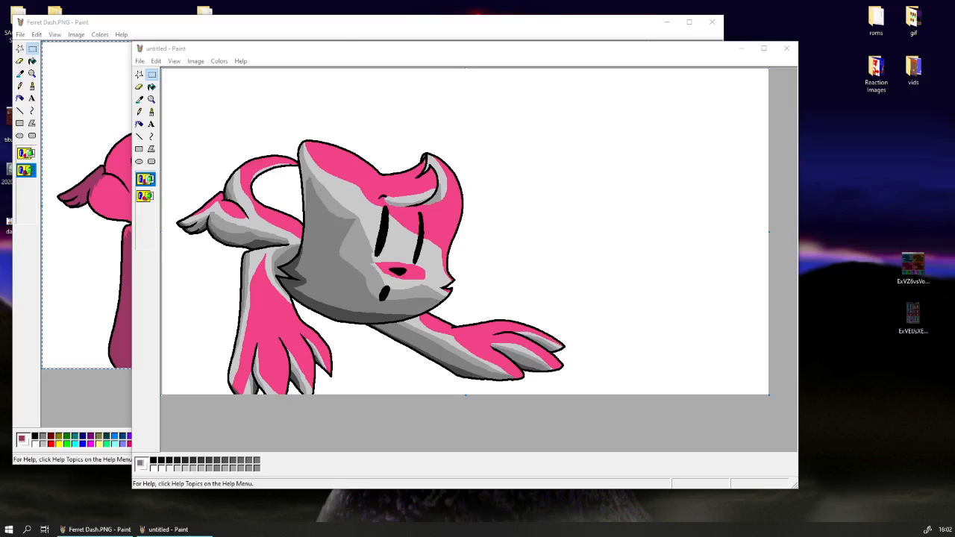
Sample the black of the head's outline as the foreground colour and switch to the eraser at its largest preset size.
{"action": "left_click", "coordinate": [139, 98]}
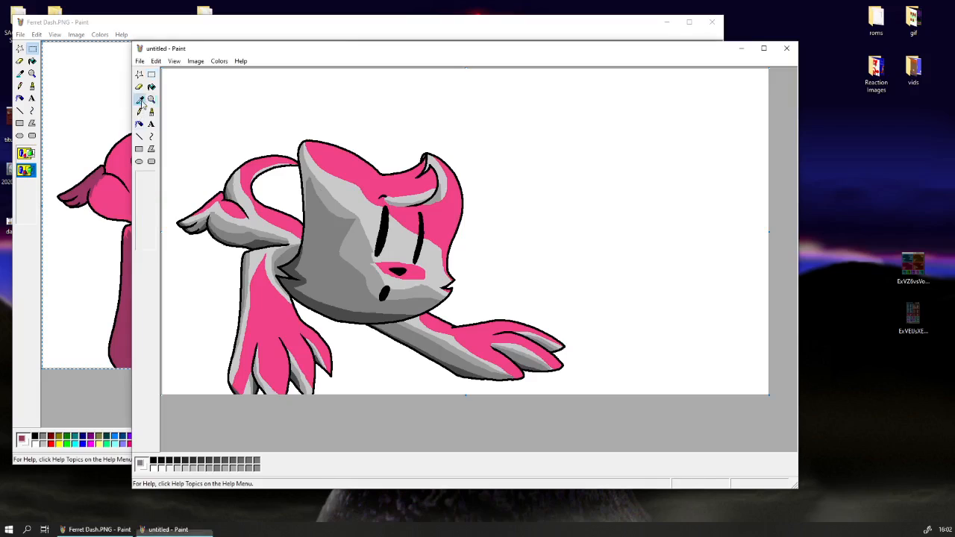
{"action": "left_click", "coordinate": [303, 187]}
{"action": "left_click", "coordinate": [140, 99]}
{"action": "right_click", "coordinate": [172, 102]}
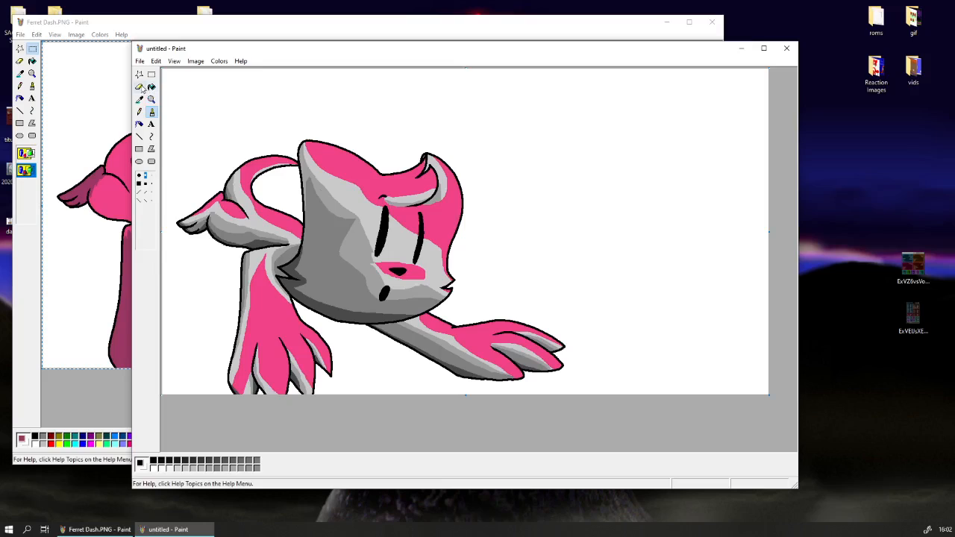
{"action": "left_click", "coordinate": [140, 87]}
{"action": "left_click", "coordinate": [147, 243]}
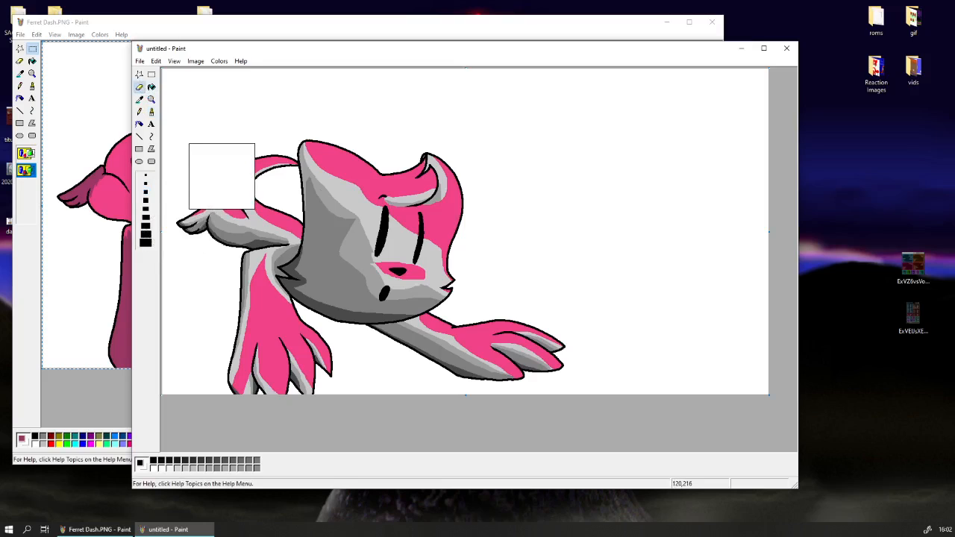
Enlarge the eraser well beyond its largest preset size so it covers broad areas of the canvas.
{"action": "key", "text": "ctrl+KP_Add"}
{"action": "key", "text": "ctrl+KP_Add"}
{"action": "key", "text": "ctrl+KP_Add"}
{"action": "key", "text": "ctrl+KP_Add"}
{"action": "key", "text": "ctrl+KP_Add"}
{"action": "key", "text": "ctrl+KP_Add"}
{"action": "key", "text": "ctrl+KP_Add"}
{"action": "key", "text": "ctrl+KP_Add"}
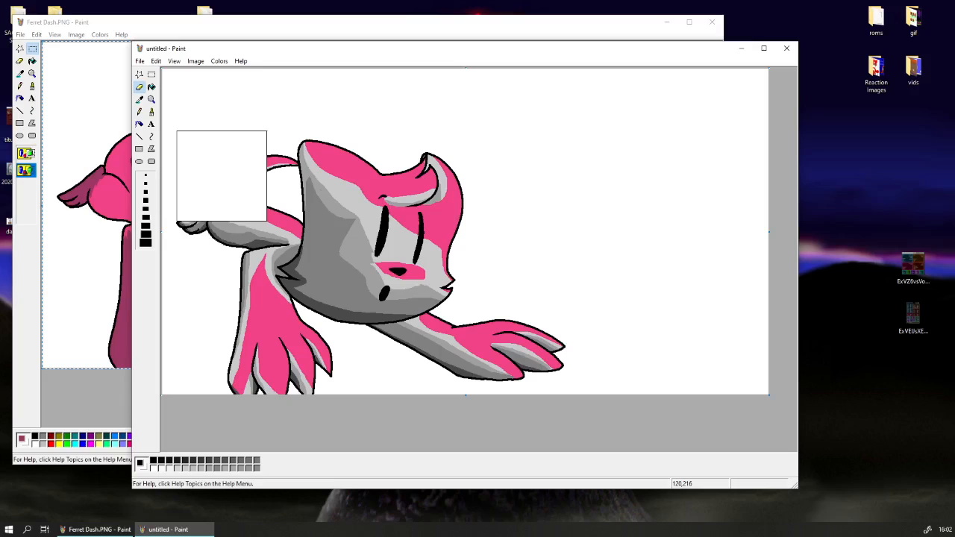
{"action": "key", "text": "ctrl+KP_Add"}
{"action": "key", "text": "ctrl+KP_Add"}
{"action": "key", "text": "ctrl+KP_Add"}
{"action": "key", "text": "ctrl+KP_Add"}
{"action": "key", "text": "ctrl+KP_Add"}
{"action": "key", "text": "ctrl+KP_Add"}
{"action": "key", "text": "ctrl+KP_Add"}
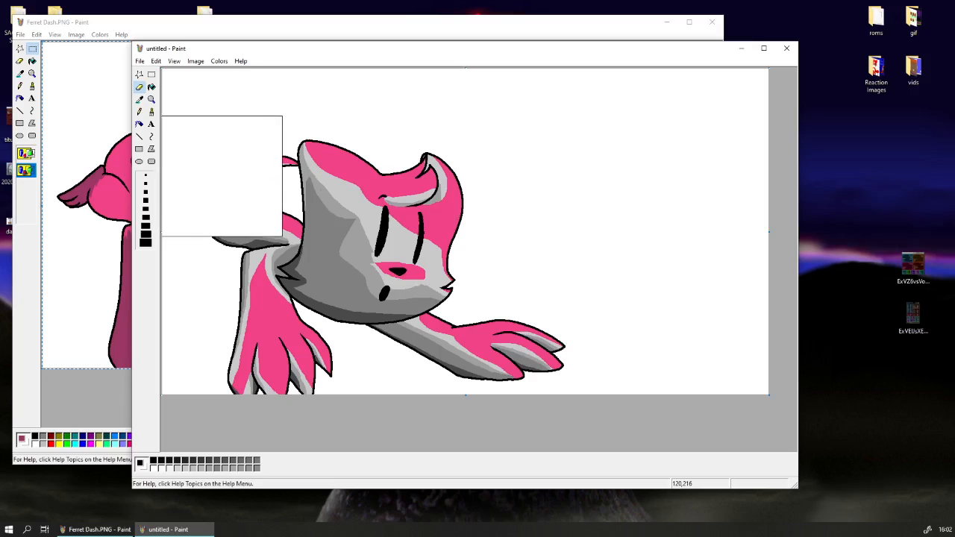
{"action": "key", "text": "ctrl+KP_Add"}
{"action": "key", "text": "ctrl+KP_Add"}
{"action": "key", "text": "ctrl+KP_Add"}
{"action": "key", "text": "ctrl+KP_Add"}
{"action": "key", "text": "ctrl+KP_Add"}
{"action": "key", "text": "ctrl+KP_Add"}
{"action": "key", "text": "ctrl+KP_Add"}
{"action": "key", "text": "ctrl+KP_Add"}
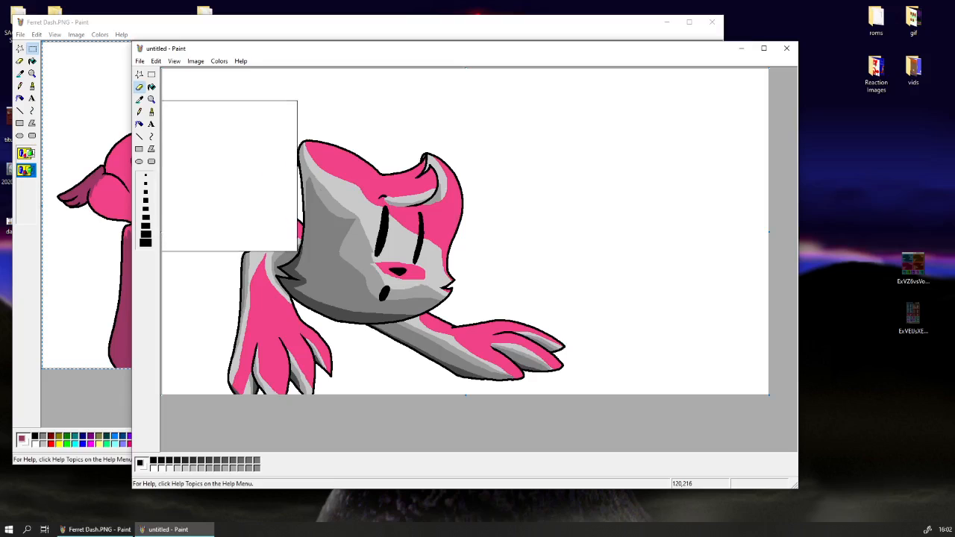
{"action": "key", "text": "ctrl+KP_Add"}
{"action": "key", "text": "ctrl+KP_Add"}
{"action": "key", "text": "ctrl+KP_Add"}
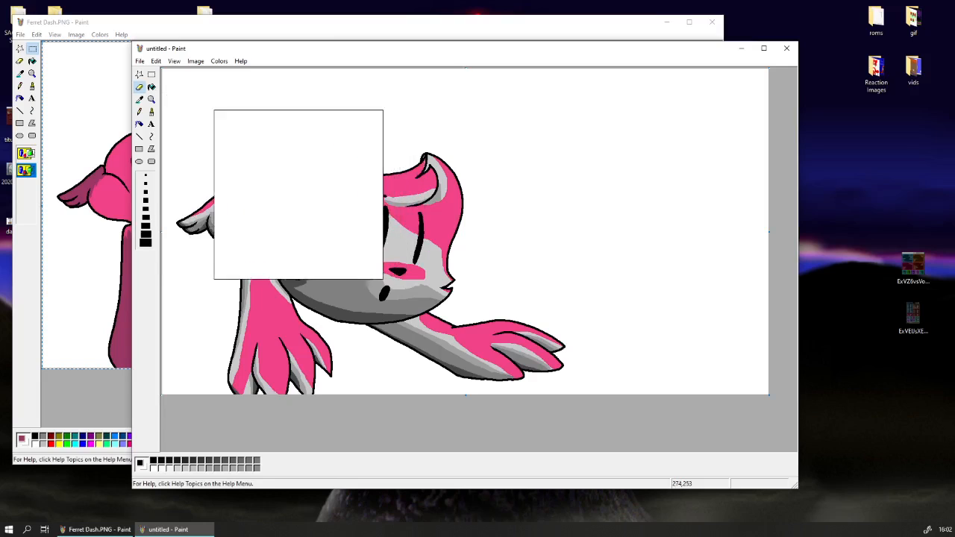
Try to replace the black outlines with white across the whole drawing, and undo it.
{"action": "mouse_move", "coordinate": [260, 212]}
{"action": "left_mouse_down"}
{"action": "mouse_move", "coordinate": [346, 264]}
{"action": "mouse_move", "coordinate": [451, 248]}
{"action": "mouse_move", "coordinate": [607, 307]}
{"action": "left_mouse_up"}
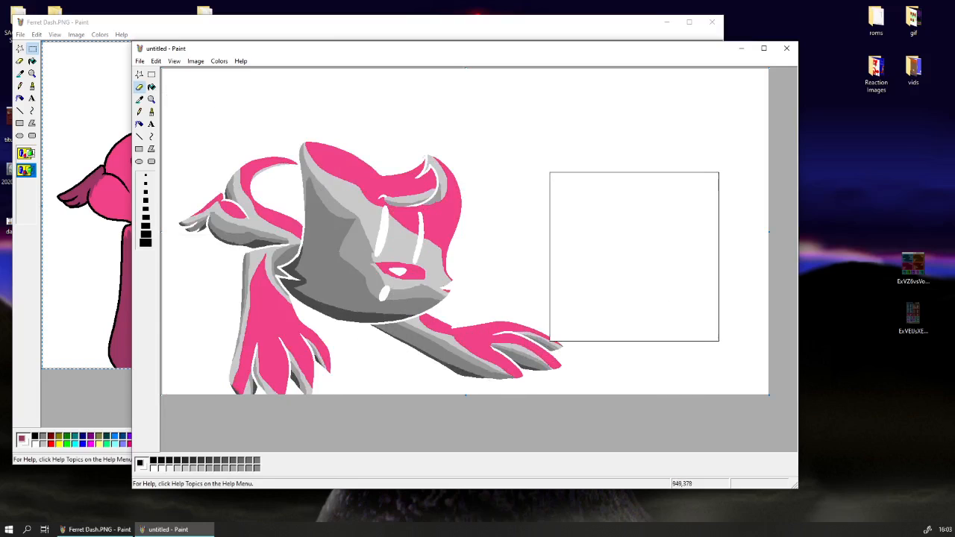
{"action": "key", "text": "ctrl+z"}
Sample white as foreground and the head's pink as background, and replace all white with pink using the colour eraser.
{"action": "left_click", "coordinate": [140, 100]}
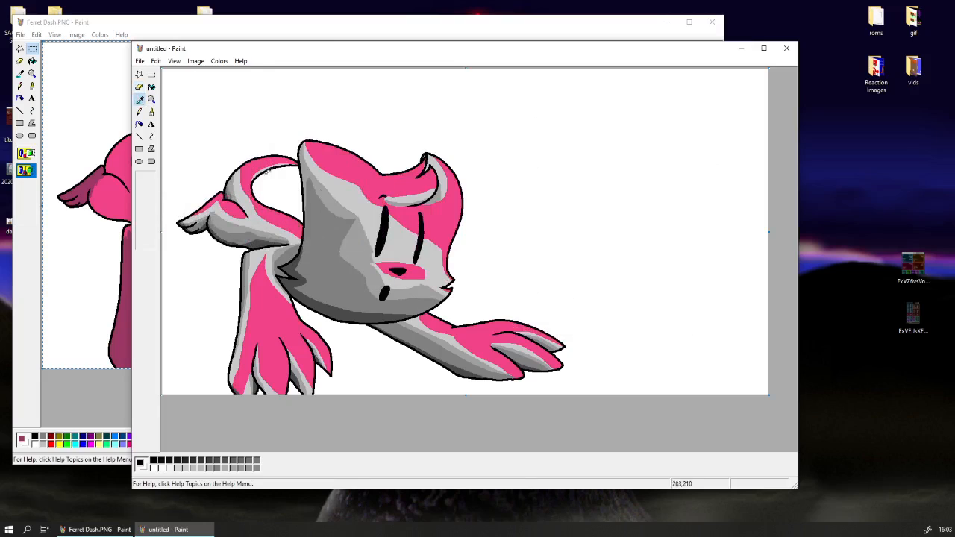
{"action": "left_click", "coordinate": [290, 188]}
{"action": "left_click", "coordinate": [140, 99]}
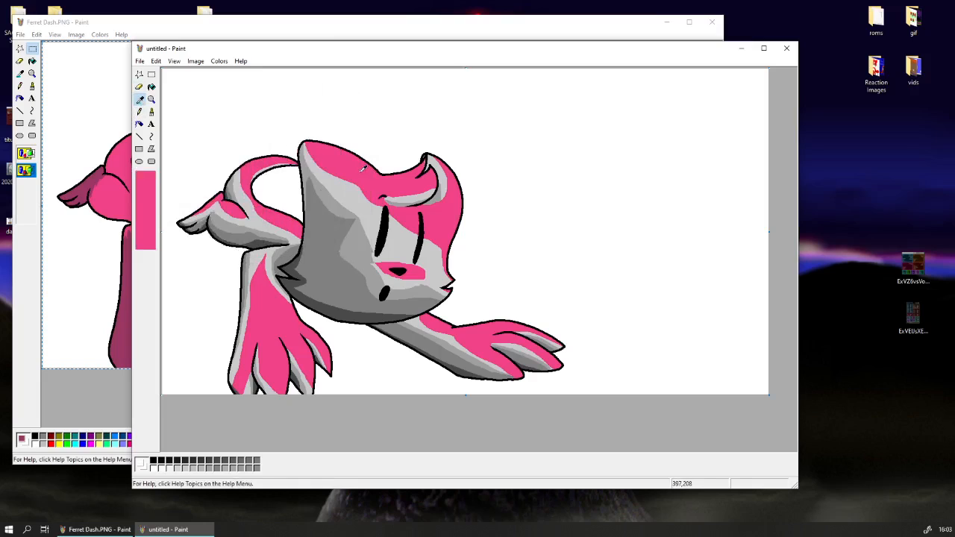
{"action": "right_click", "coordinate": [375, 174]}
{"action": "mouse_move", "coordinate": [407, 291]}
{"action": "left_mouse_down"}
{"action": "mouse_move", "coordinate": [307, 254]}
{"action": "mouse_move", "coordinate": [517, 97]}
{"action": "mouse_move", "coordinate": [687, 153]}
{"action": "mouse_move", "coordinate": [767, 247]}
{"action": "mouse_move", "coordinate": [514, 309]}
{"action": "left_mouse_up"}
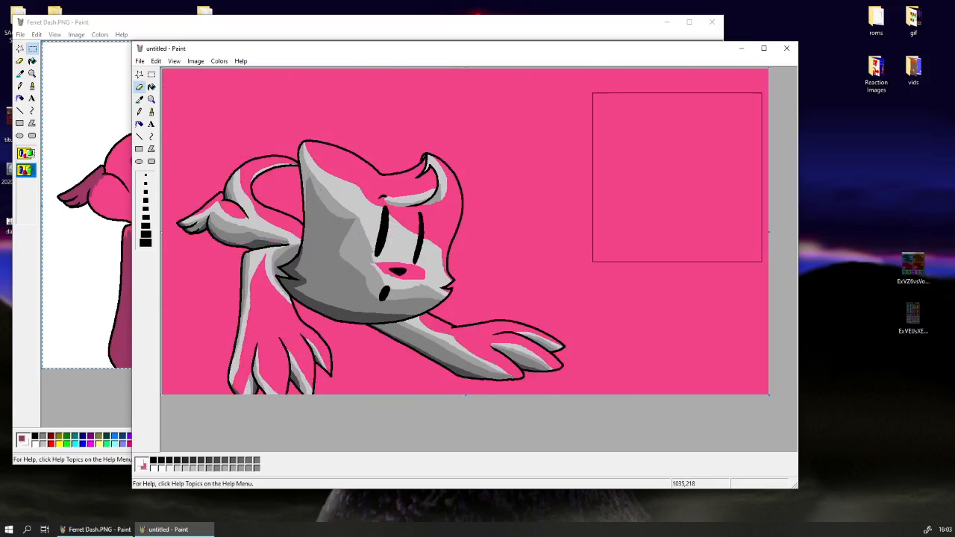
Sample the black outline as foreground and pink as background, and replace all black outlines with pink using the colour eraser.
{"action": "left_click", "coordinate": [140, 99]}
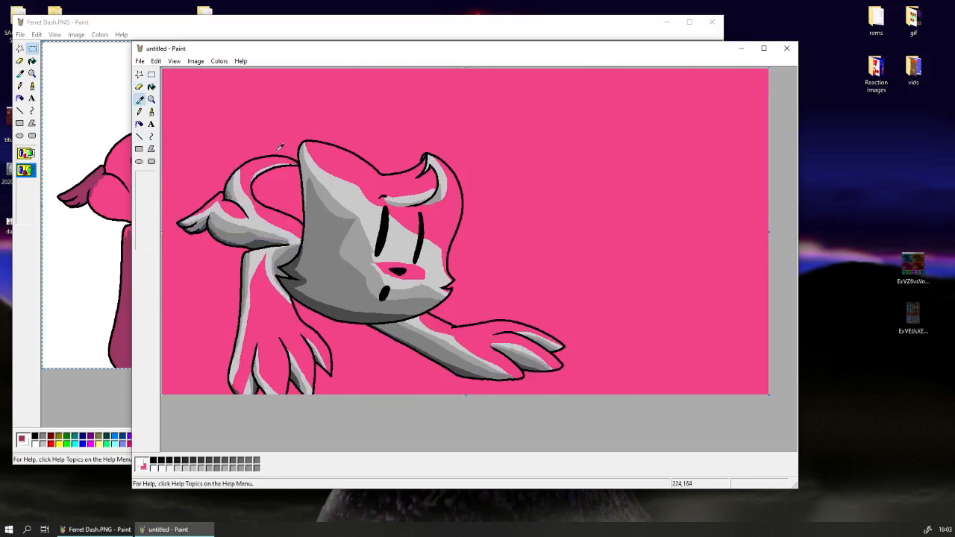
{"action": "left_click", "coordinate": [316, 141]}
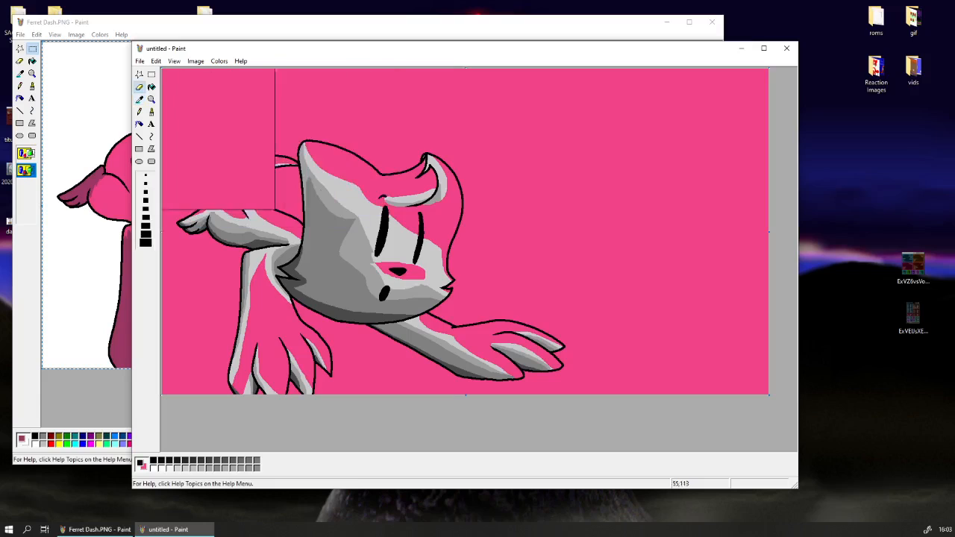
{"action": "left_click", "coordinate": [139, 100]}
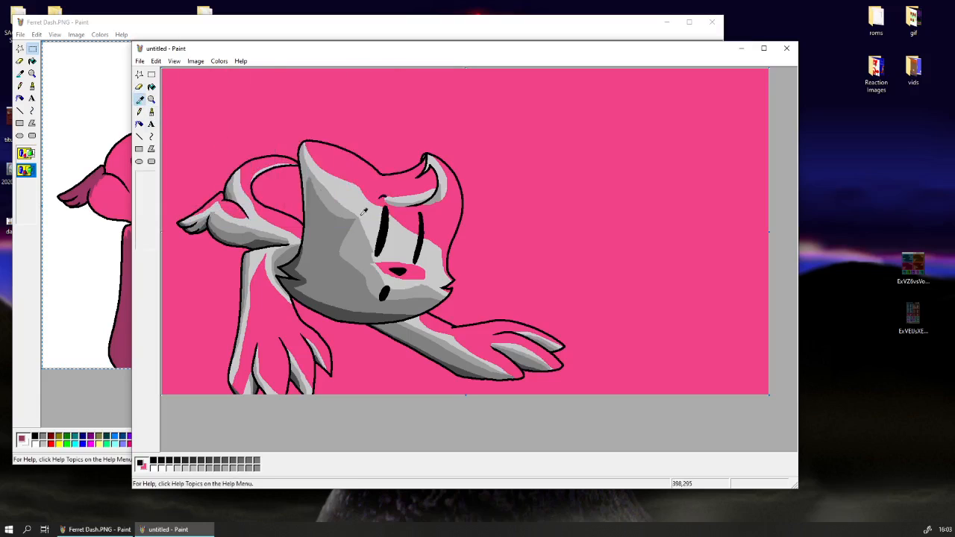
{"action": "right_click", "coordinate": [382, 138]}
{"action": "mouse_move", "coordinate": [516, 255]}
{"action": "left_mouse_down"}
{"action": "mouse_move", "coordinate": [221, 204]}
{"action": "mouse_move", "coordinate": [702, 236]}
{"action": "left_mouse_up"}
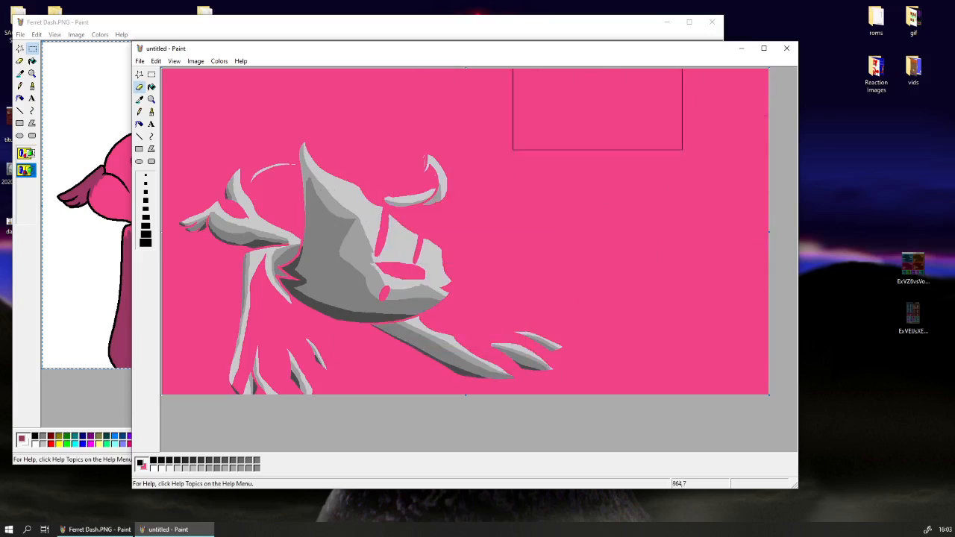
Sample pink as the foreground with white as background, and replace all pink with white so only the grey shading remains.
{"action": "left_click", "coordinate": [141, 100]}
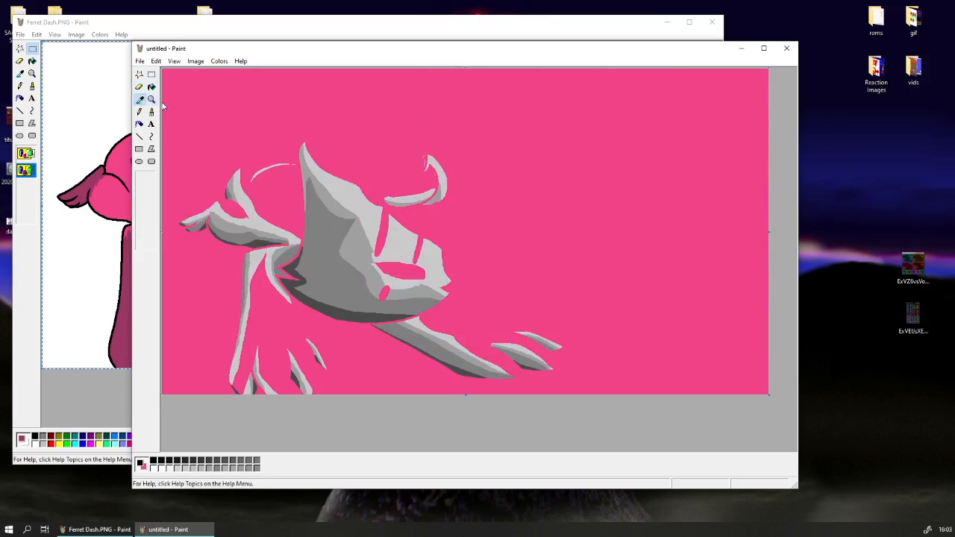
{"action": "left_click", "coordinate": [165, 107]}
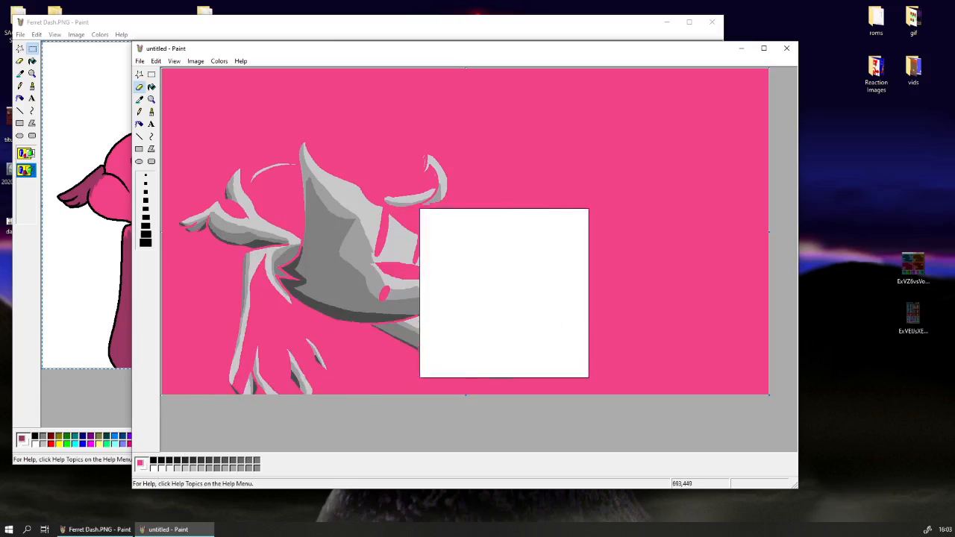
{"action": "mouse_move", "coordinate": [502, 294]}
{"action": "left_mouse_down"}
{"action": "mouse_move", "coordinate": [761, 362]}
{"action": "mouse_move", "coordinate": [197, 224]}
{"action": "mouse_move", "coordinate": [785, 209]}
{"action": "left_mouse_up"}
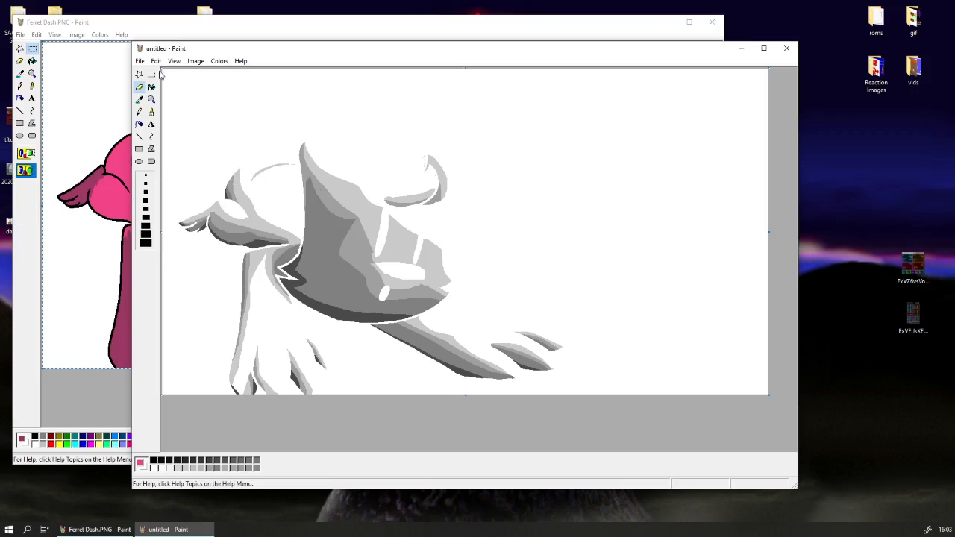
Undo the colour replacements and copy the entire outlined pink-and-grey drawing.
{"action": "key", "text": "ctrl+z"}
{"action": "key", "text": "ctrl+z"}
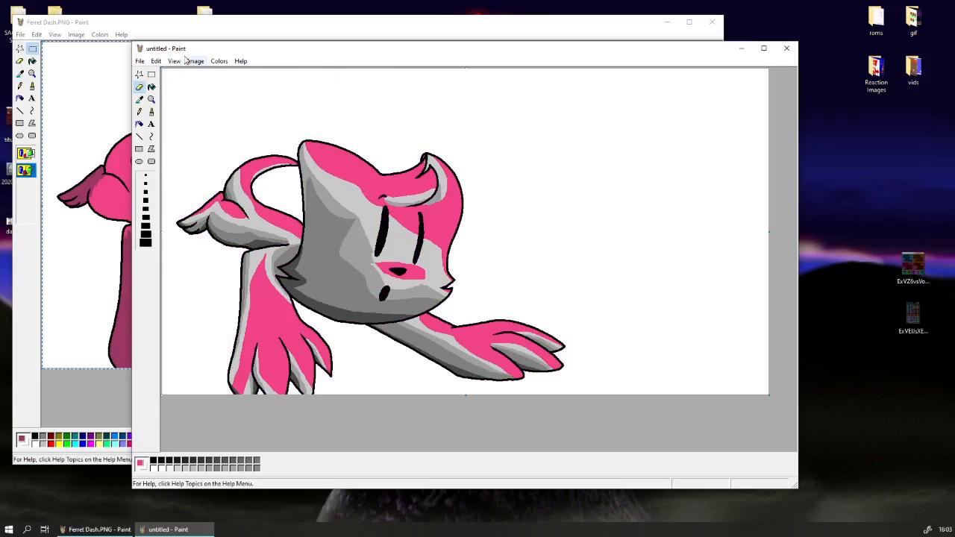
{"action": "left_click", "coordinate": [155, 60]}
{"action": "left_click", "coordinate": [171, 142]}
{"action": "right_click", "coordinate": [179, 136]}
{"action": "left_click", "coordinate": [196, 156]}
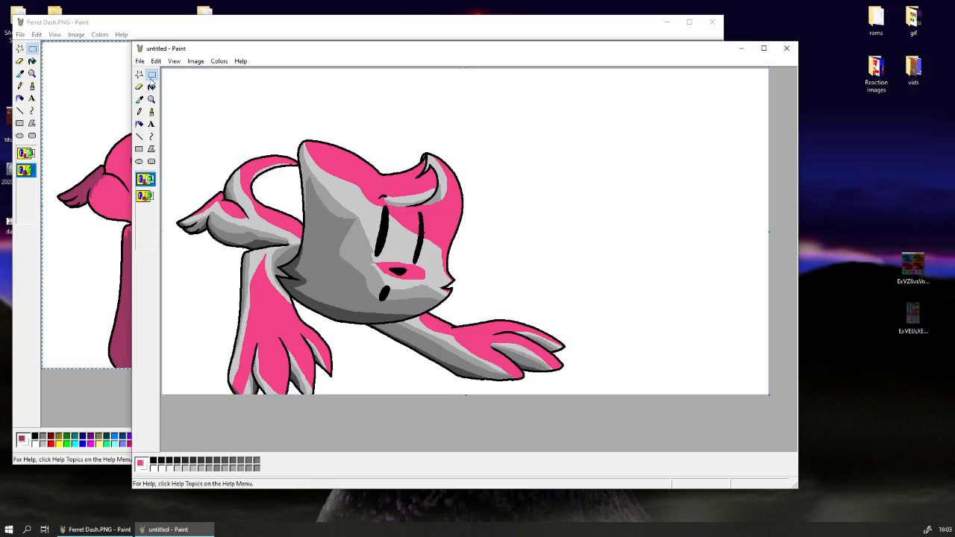
Redo the colour replacements to restore the isolated grey shading and shift the untitled drawing's window slightly left.
{"action": "key", "text": "ctrl+y"}
{"action": "key", "text": "ctrl+y"}
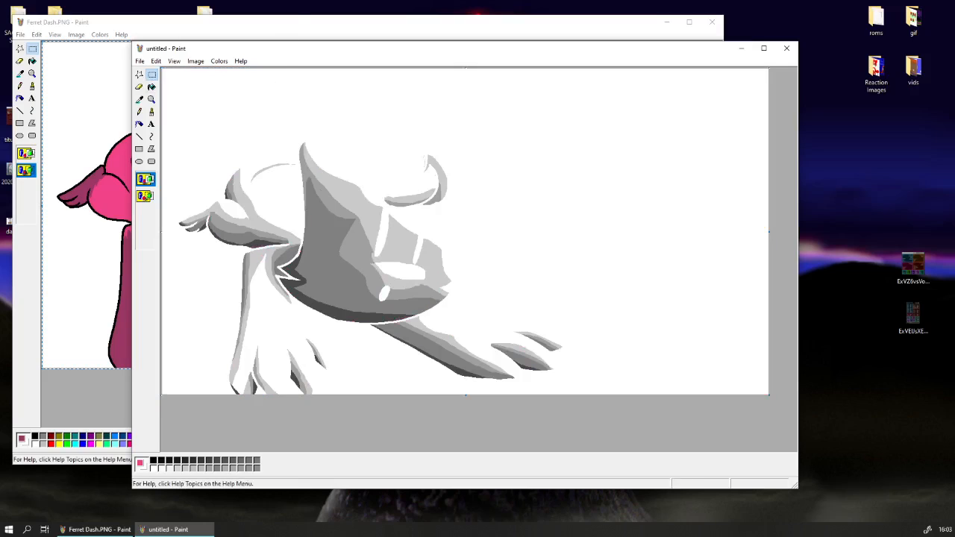
{"action": "key", "text": "alt+Tab"}
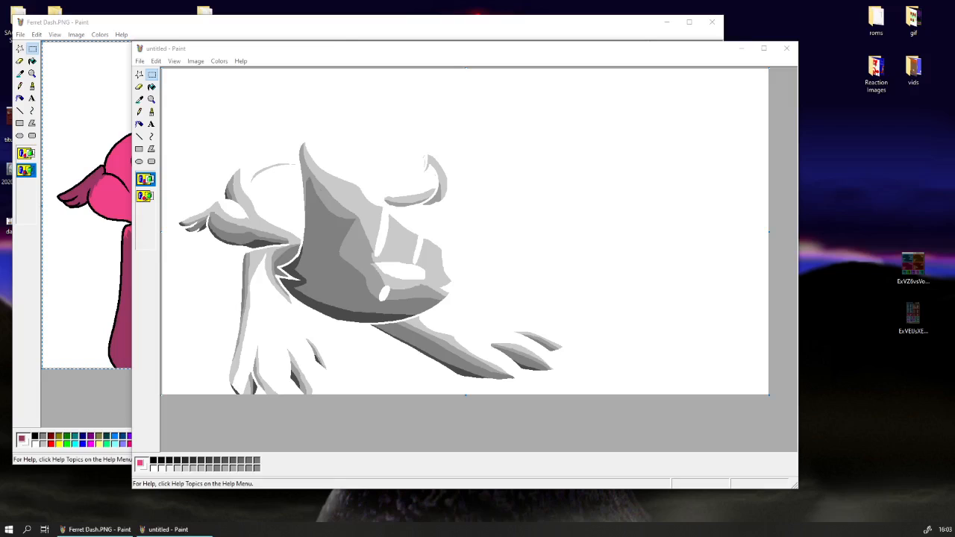
{"action": "left_click_drag", "start_coordinate": [316, 42], "coordinate": [282, 43]}
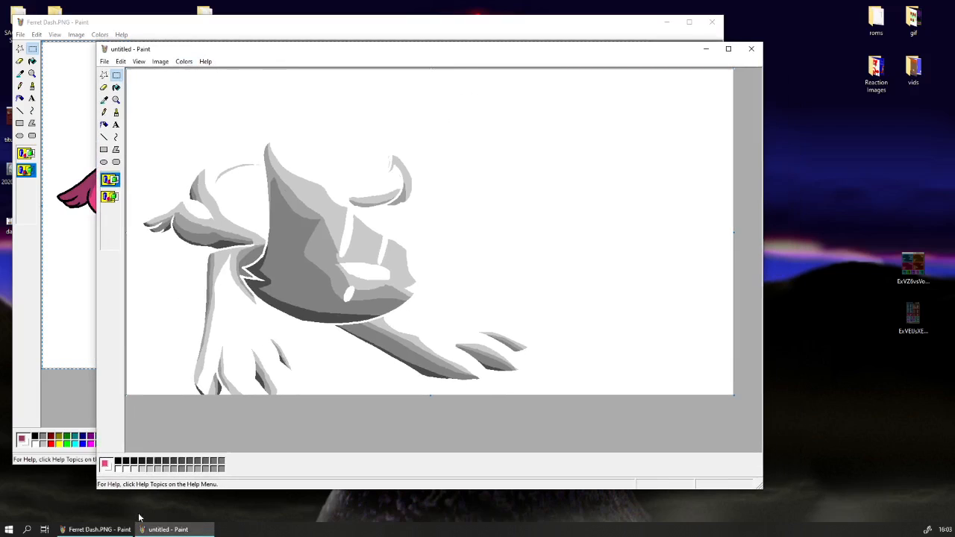
Open a new Paint window and convert its blank image to black and white.
{"action": "right_click", "coordinate": [168, 529]}
{"action": "left_click", "coordinate": [150, 495]}
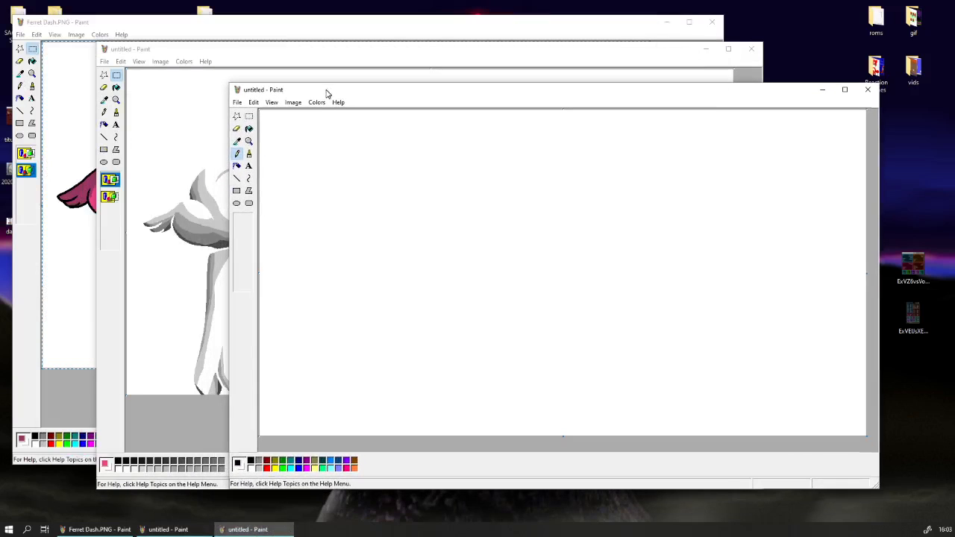
{"action": "left_click", "coordinate": [293, 102]}
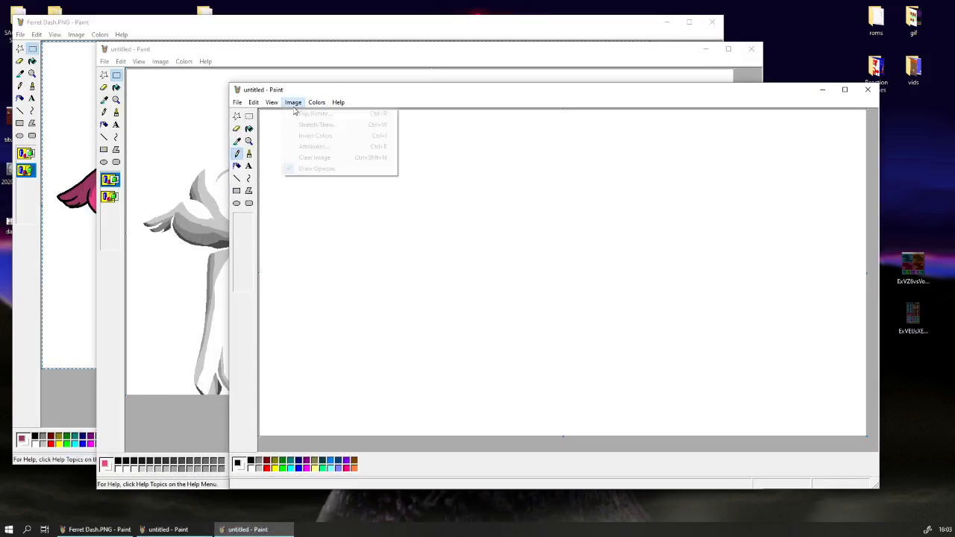
{"action": "left_click", "coordinate": [313, 146]}
{"action": "left_click", "coordinate": [499, 290]}
{"action": "left_click", "coordinate": [617, 215]}
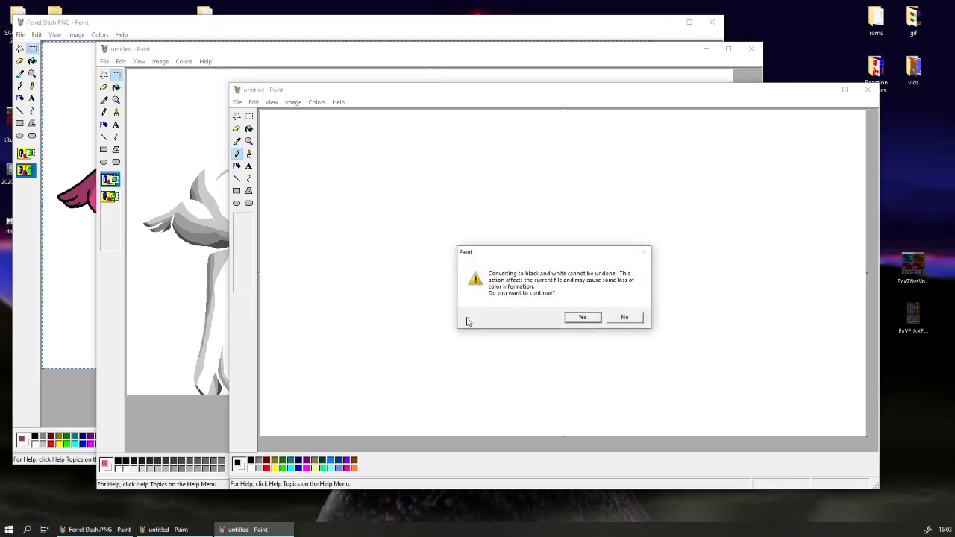
{"action": "left_click", "coordinate": [579, 319]}
Fill the new black-and-white canvas with the fine checkered dither pattern.
{"action": "left_click", "coordinate": [249, 116]}
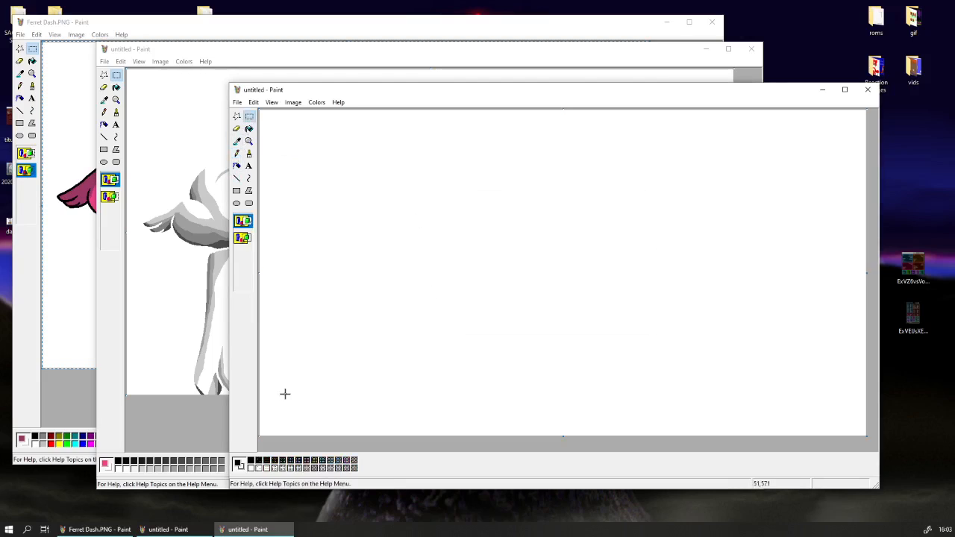
{"action": "left_click", "coordinate": [249, 128]}
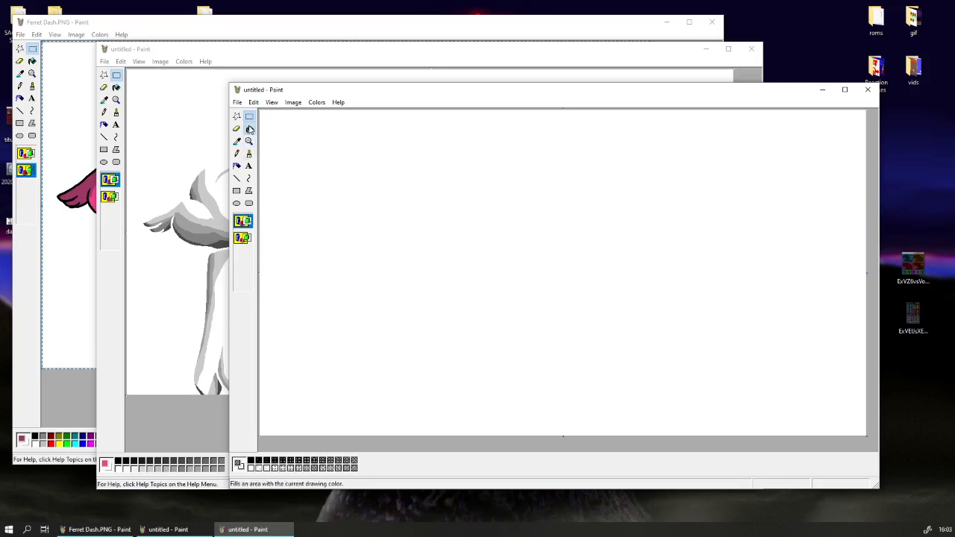
{"action": "left_click", "coordinate": [334, 163]}
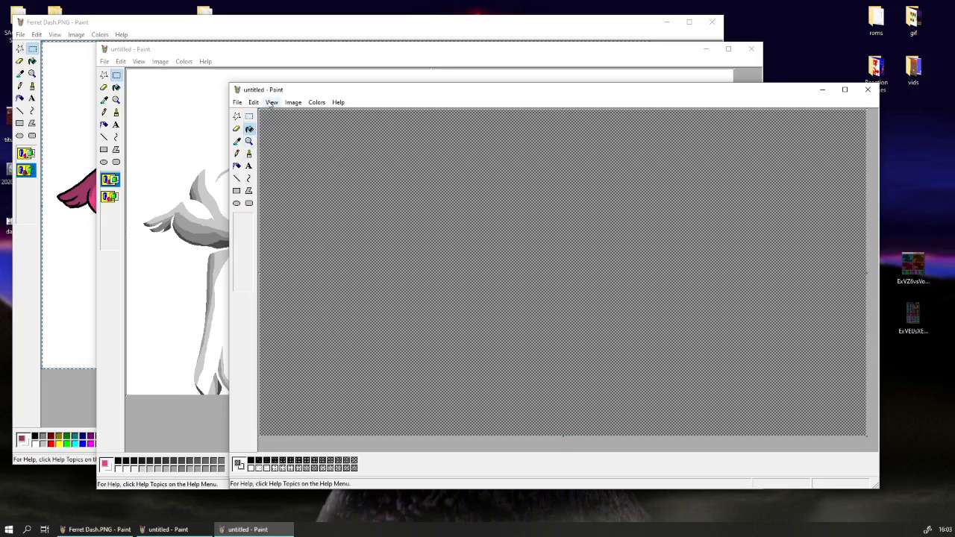
{"action": "left_click", "coordinate": [248, 141]}
{"action": "left_click", "coordinate": [351, 187]}
{"action": "left_click", "coordinate": [242, 237]}
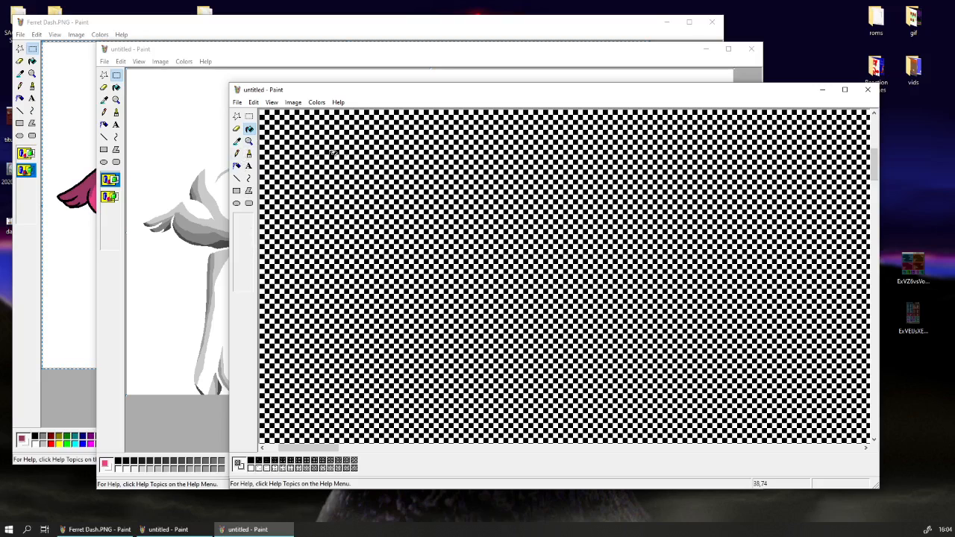
{"action": "left_click", "coordinate": [249, 141]}
Copy the entire checkered pattern and return to the window with the isolated grey shading.
{"action": "left_click", "coordinate": [253, 102]}
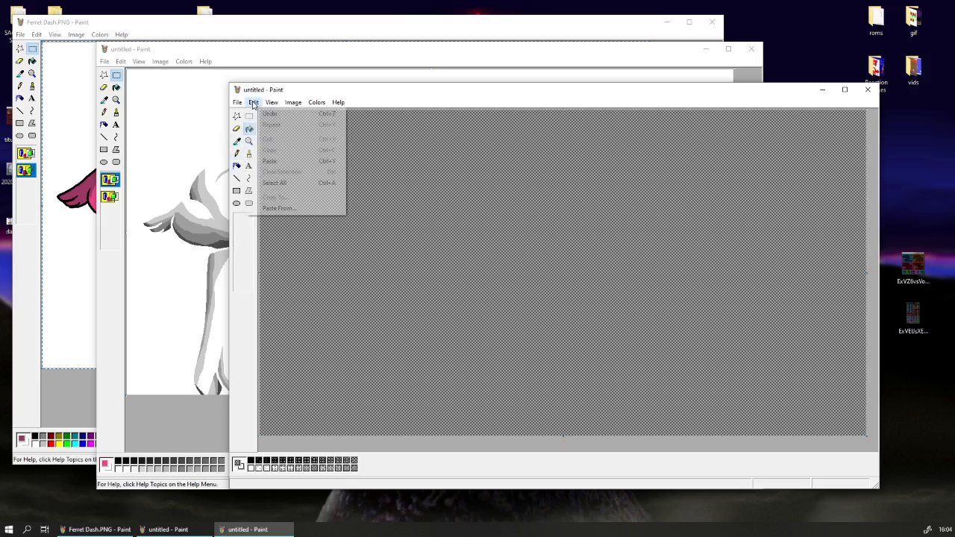
{"action": "left_click", "coordinate": [302, 184]}
{"action": "right_click", "coordinate": [284, 185]}
{"action": "left_click", "coordinate": [299, 202]}
{"action": "left_click", "coordinate": [202, 57]}
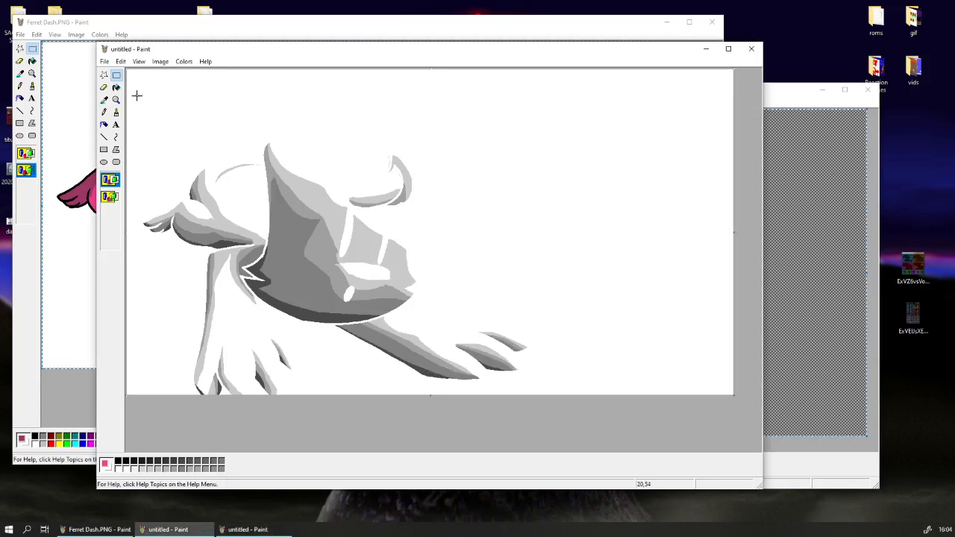
Sample the face's middle grey as the background colour, cut the whole shading drawing and paste it back.
{"action": "left_click", "coordinate": [105, 100]}
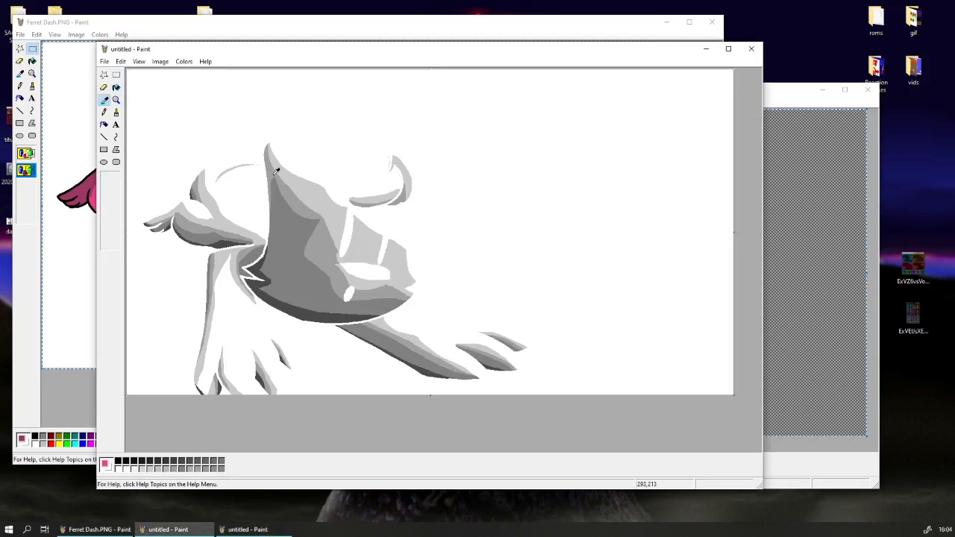
{"action": "right_click", "coordinate": [324, 252]}
{"action": "left_click", "coordinate": [121, 61]}
{"action": "left_click", "coordinate": [155, 142]}
{"action": "right_click", "coordinate": [181, 152]}
{"action": "left_click", "coordinate": [192, 158]}
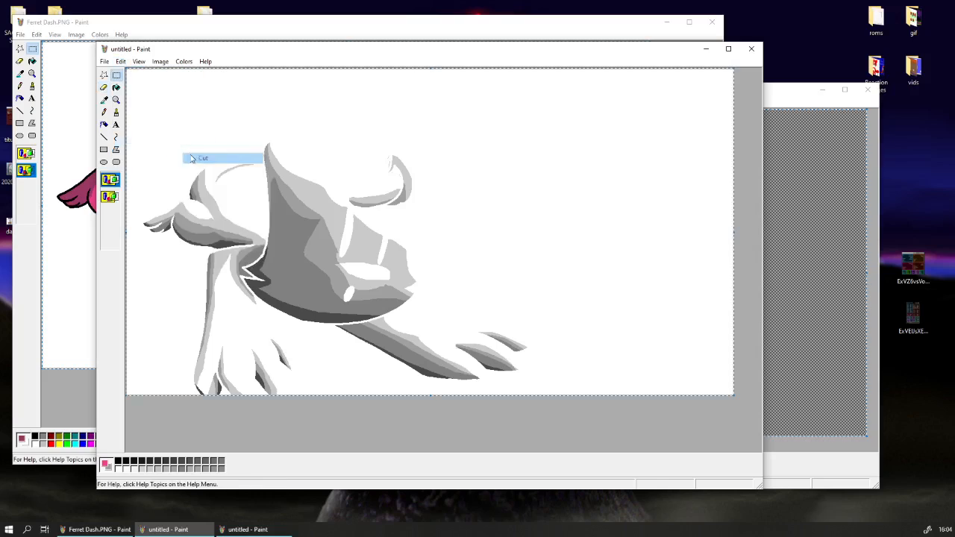
{"action": "key", "text": "ctrl+v"}
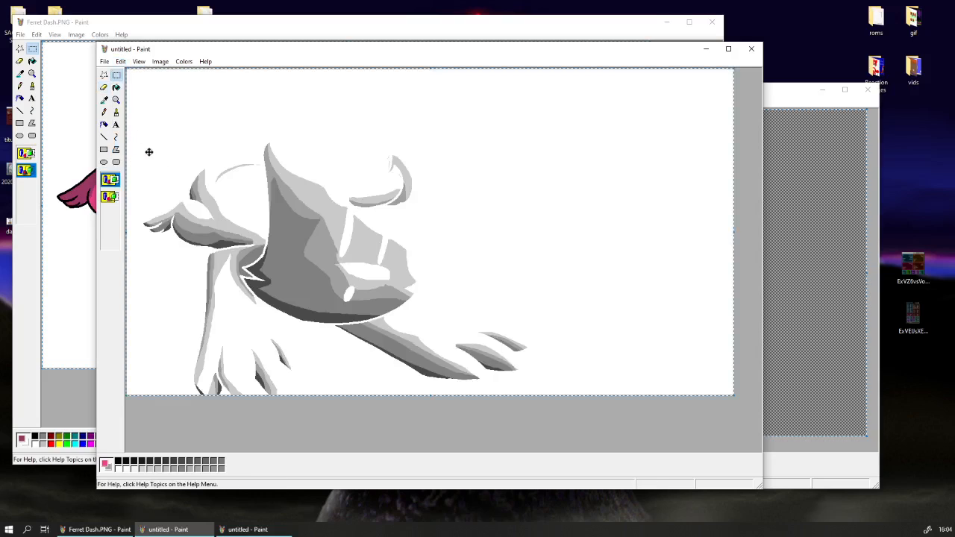
Copy the checkered pattern from the black-and-white window and paste it over the grey shading drawing.
{"action": "right_click", "coordinate": [781, 424]}
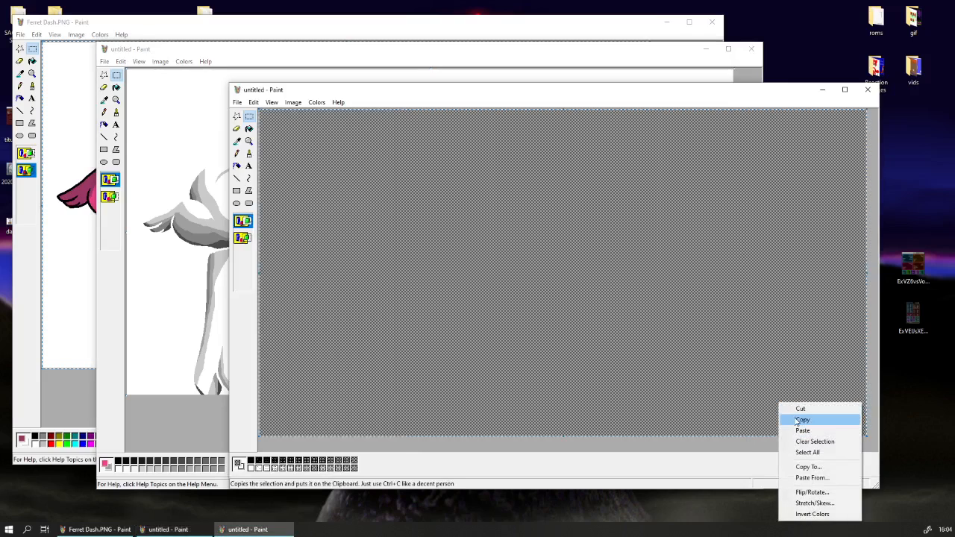
{"action": "left_click", "coordinate": [797, 421]}
{"action": "left_click", "coordinate": [179, 419]}
{"action": "key", "text": "ctrl+v"}
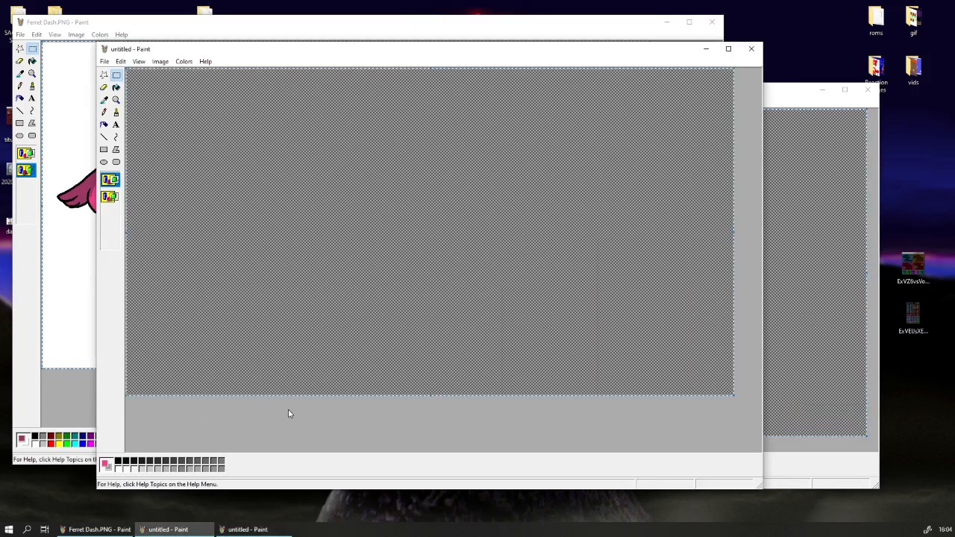
Undo the pattern paste to copy the shading drawing, redo it, and paste the drawing over the pattern with transparent background.
{"action": "key", "text": "ctrl+z"}
{"action": "left_click", "coordinate": [120, 61]}
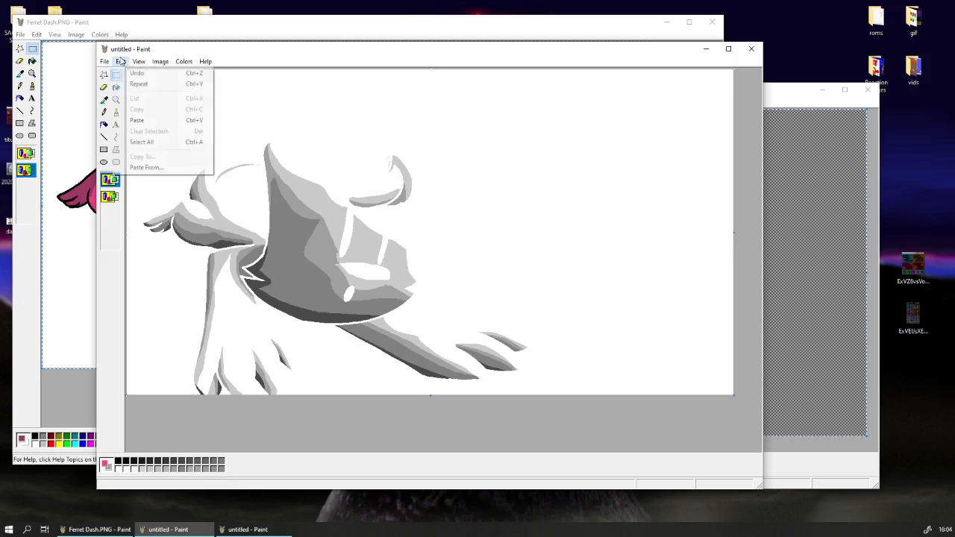
{"action": "left_click", "coordinate": [131, 137]}
{"action": "right_click", "coordinate": [146, 147]}
{"action": "left_click", "coordinate": [172, 163]}
{"action": "key", "text": "ctrl+v"}
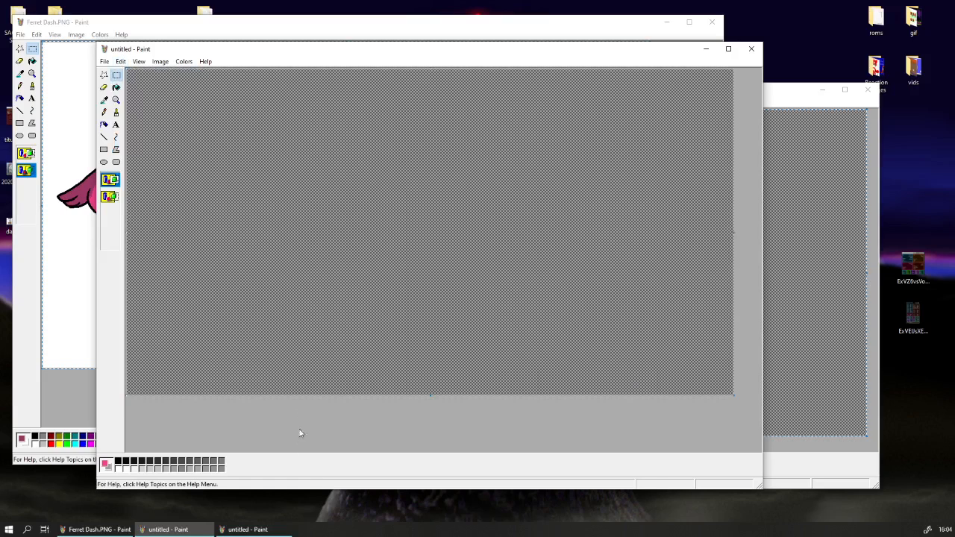
{"action": "left_click", "coordinate": [110, 196]}
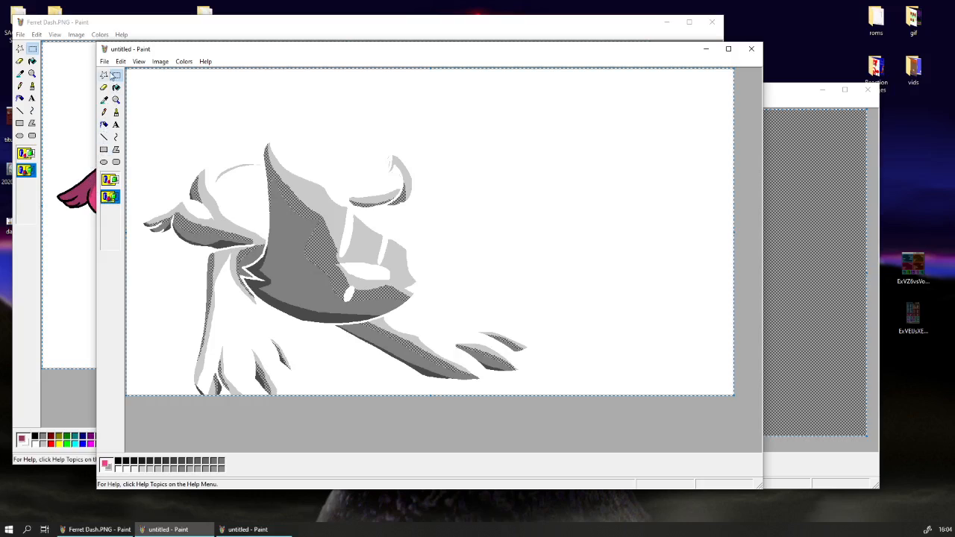
Clear the checkered pattern in the black-and-white window and fill the canvas with a sparse pattern of black dots on white.
{"action": "left_click", "coordinate": [874, 193]}
{"action": "left_click", "coordinate": [254, 102]}
{"action": "left_click", "coordinate": [296, 182]}
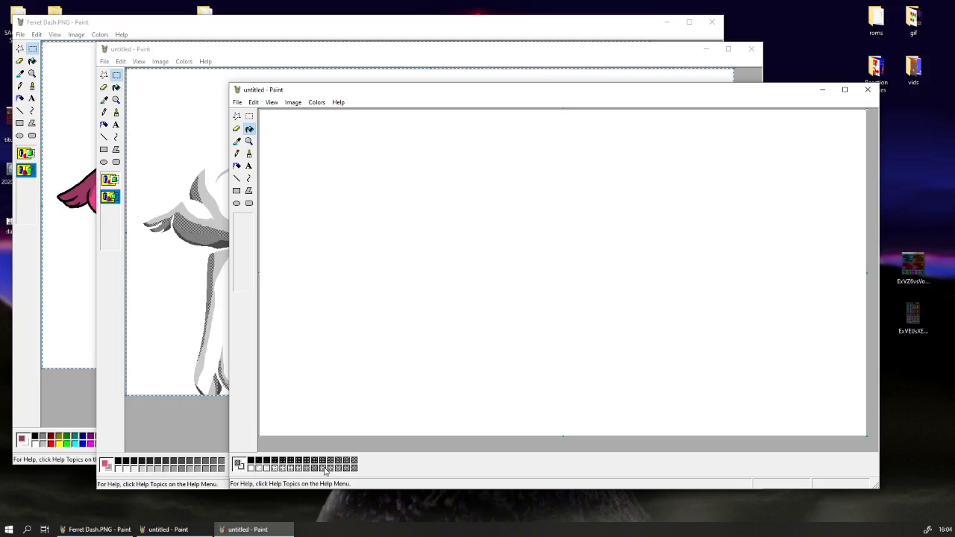
{"action": "left_click", "coordinate": [328, 355]}
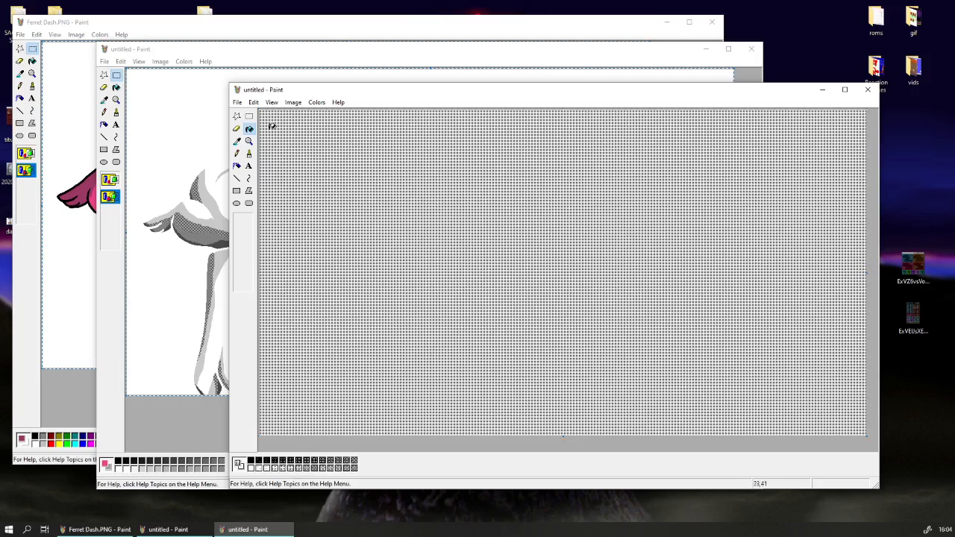
Copy the entire sparse dotted pattern and paste it over the shading drawing in the other window.
{"action": "left_click", "coordinate": [253, 102]}
{"action": "left_click", "coordinate": [280, 182]}
{"action": "right_click", "coordinate": [280, 180]}
{"action": "left_click", "coordinate": [289, 198]}
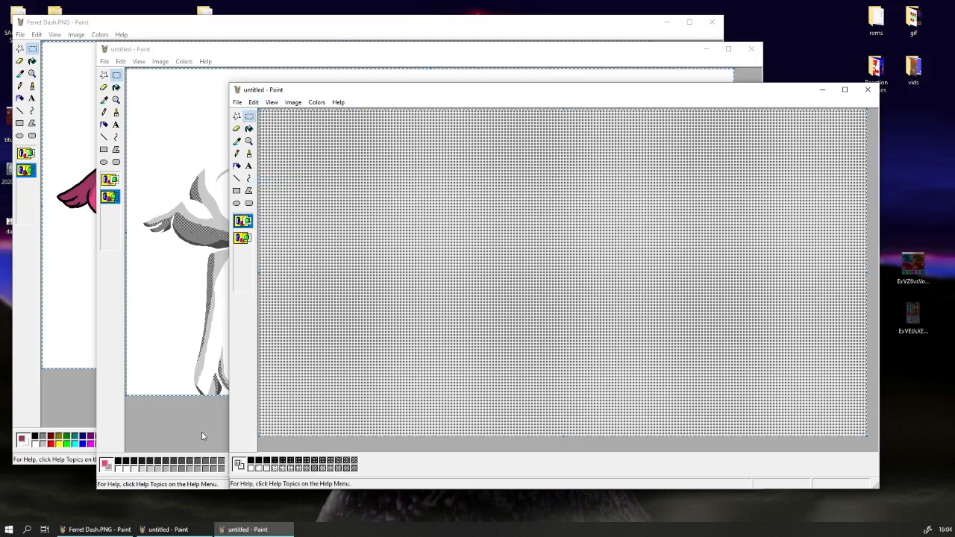
{"action": "left_click", "coordinate": [201, 432]}
{"action": "left_click", "coordinate": [103, 99]}
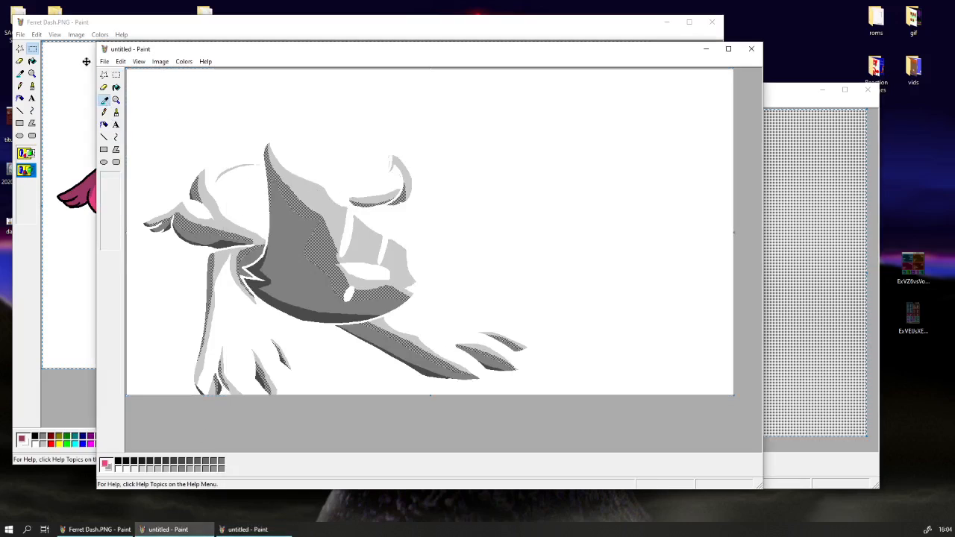
{"action": "left_click", "coordinate": [121, 61]}
{"action": "left_click", "coordinate": [164, 142]}
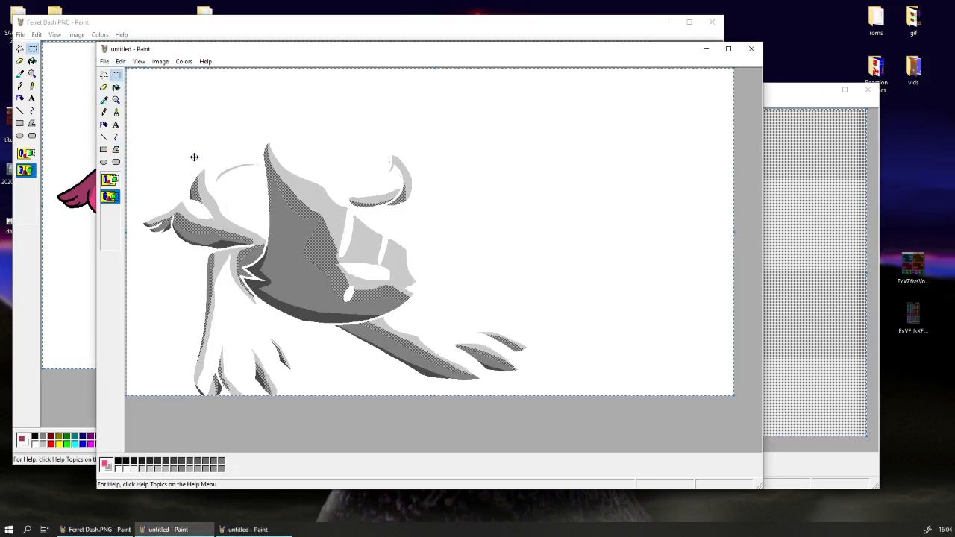
{"action": "key", "text": "ctrl+v"}
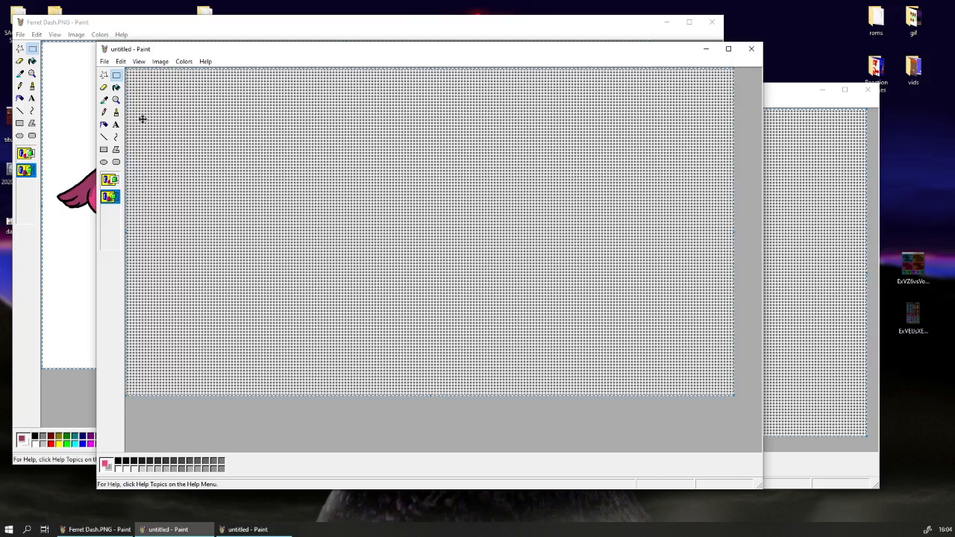
Undo the dotted pattern paste and sample the light grey on the head as the background colour.
{"action": "left_click", "coordinate": [120, 61]}
{"action": "left_click", "coordinate": [117, 78]}
{"action": "key", "text": "ctrl+z"}
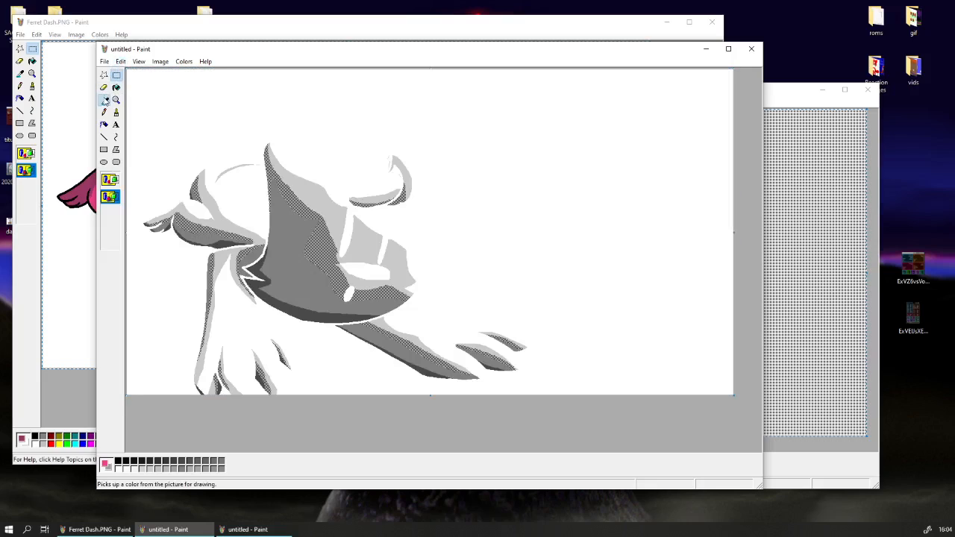
{"action": "left_click", "coordinate": [105, 100]}
{"action": "right_click", "coordinate": [293, 183]}
Copy the whole shading drawing, redo the dotted pattern and paste the drawing over it with its light grey transparent.
{"action": "left_click", "coordinate": [105, 61]}
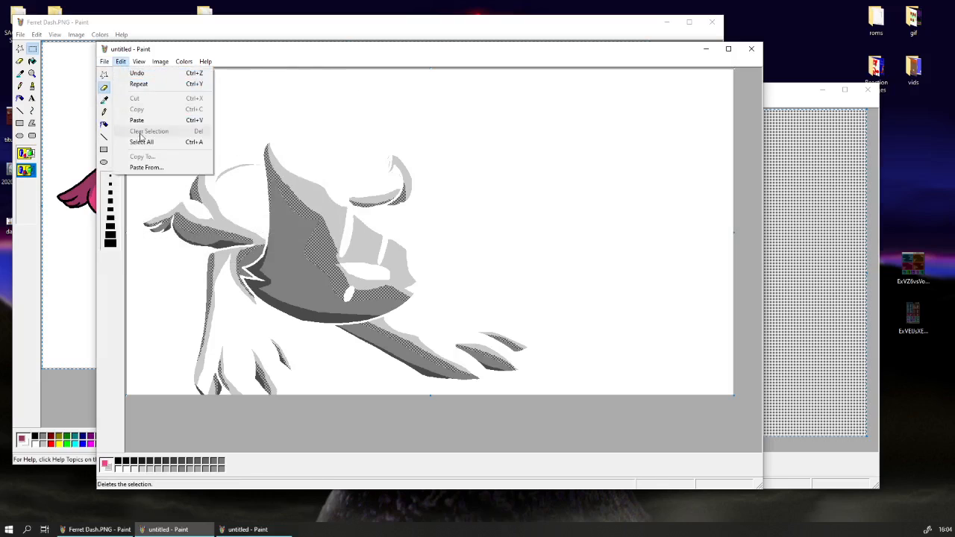
{"action": "left_click", "coordinate": [164, 142]}
{"action": "right_click", "coordinate": [144, 142]}
{"action": "left_click", "coordinate": [169, 160]}
{"action": "key", "text": "ctrl+y"}
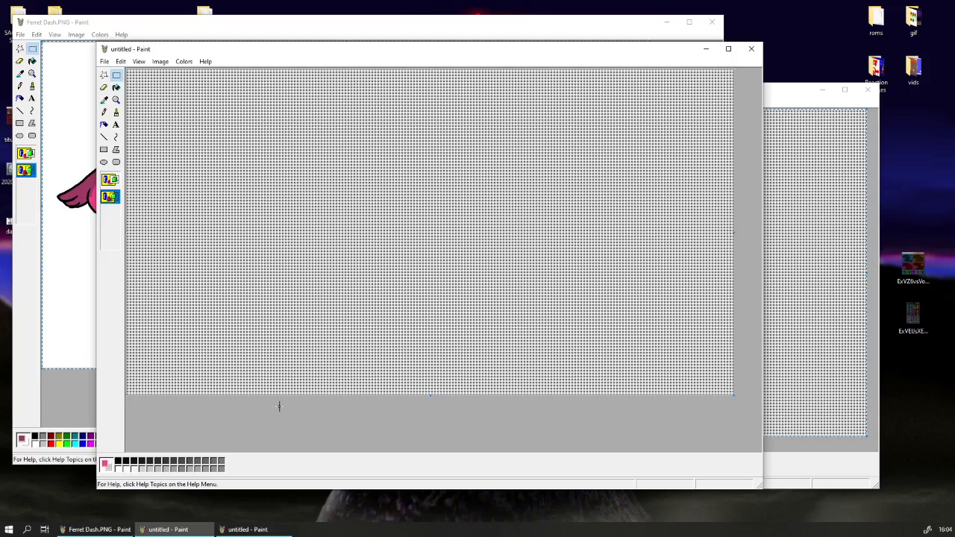
{"action": "key", "text": "ctrl+v"}
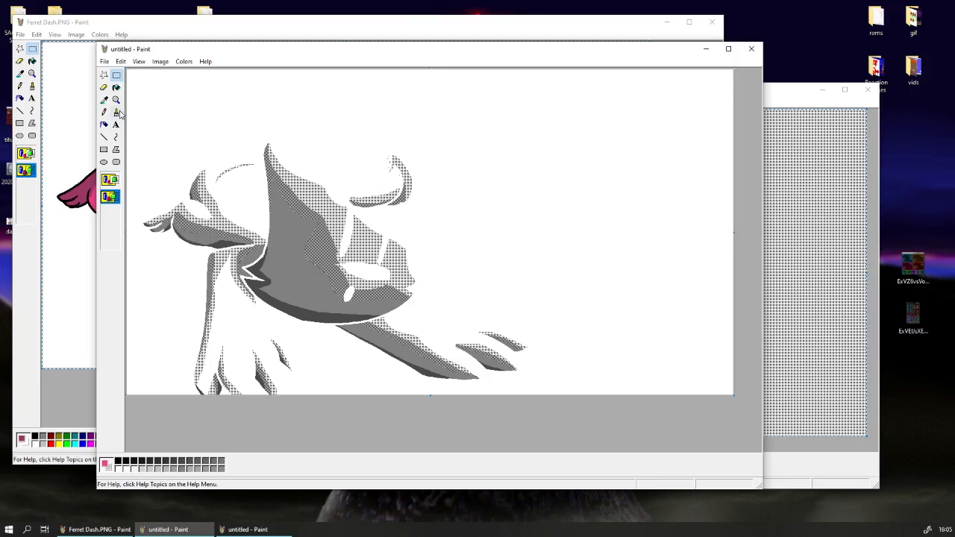
Invert the sparse dotted pattern in the black-and-white window to get white dots on black.
{"action": "left_click", "coordinate": [825, 451]}
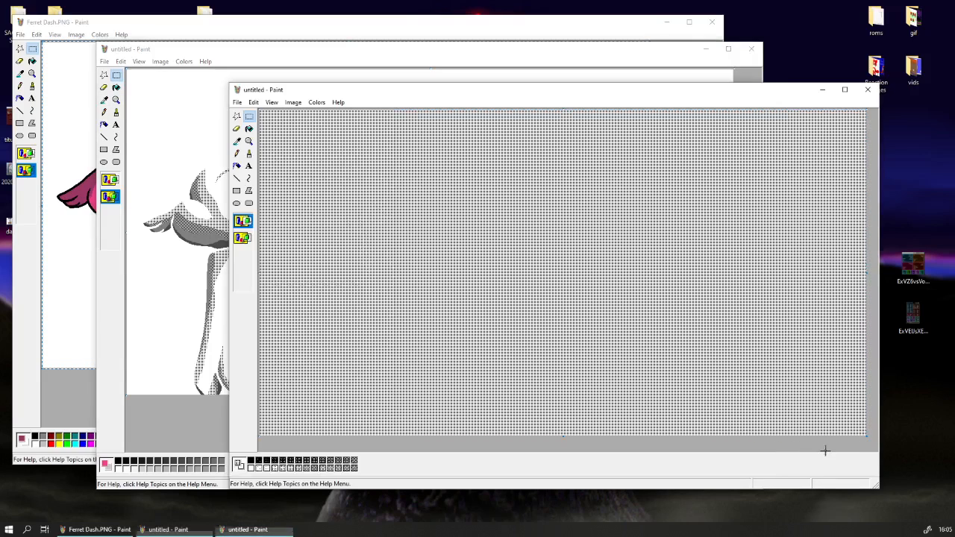
{"action": "left_click", "coordinate": [292, 102]}
{"action": "left_click", "coordinate": [311, 136]}
{"action": "left_click", "coordinate": [271, 103]}
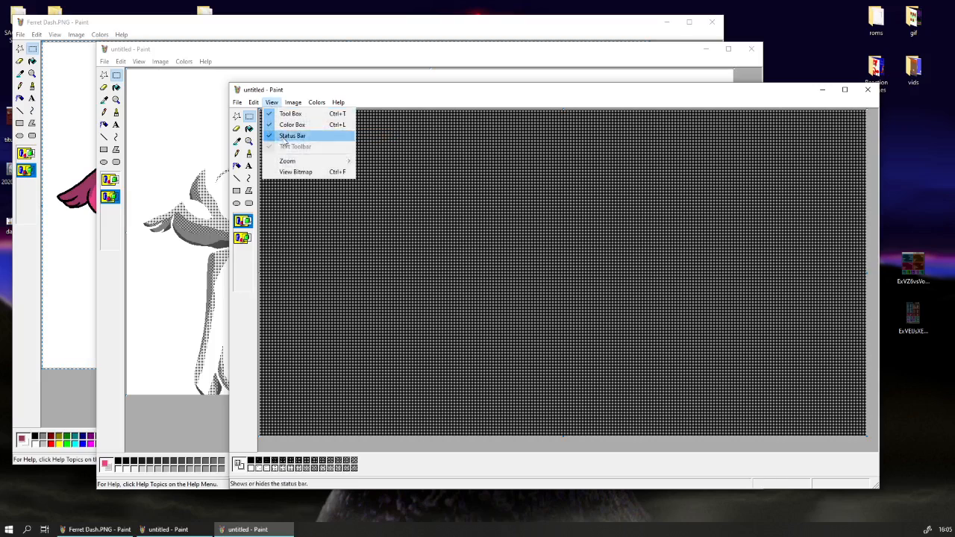
{"action": "left_click", "coordinate": [310, 147]}
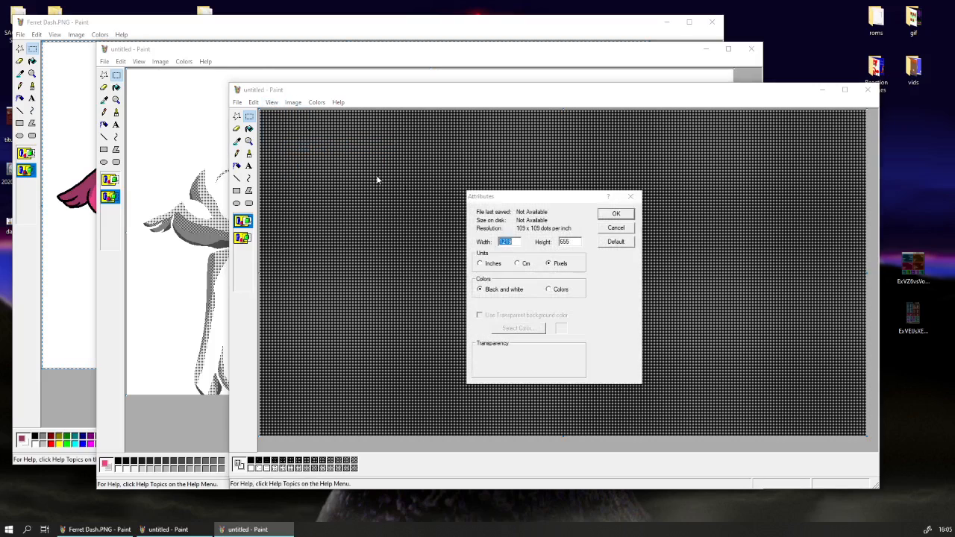
{"action": "left_click", "coordinate": [609, 229]}
Copy the entire inverted dotted pattern and return to the shading drawing's window.
{"action": "left_click", "coordinate": [254, 102]}
{"action": "left_click", "coordinate": [274, 183]}
{"action": "right_click", "coordinate": [291, 181]}
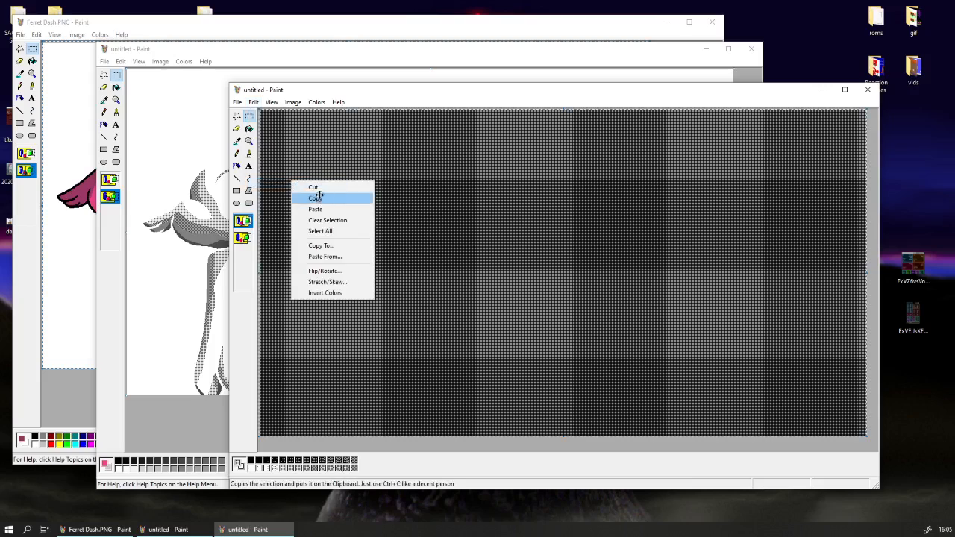
{"action": "left_click", "coordinate": [320, 197]}
{"action": "left_click", "coordinate": [246, 60]}
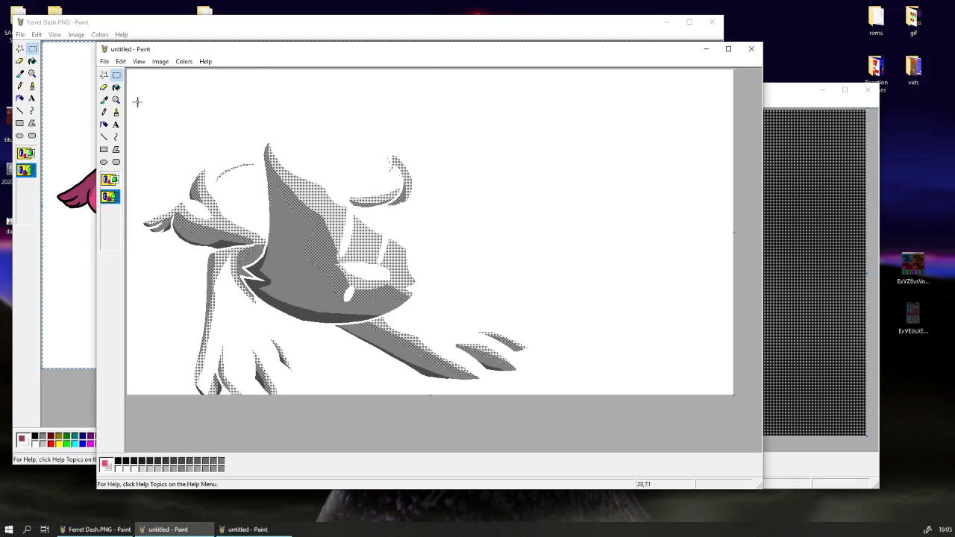
Replace the face's dark grey shading with the inverted dotted pattern and the darkest grey with solid black.
{"action": "left_click", "coordinate": [120, 61]}
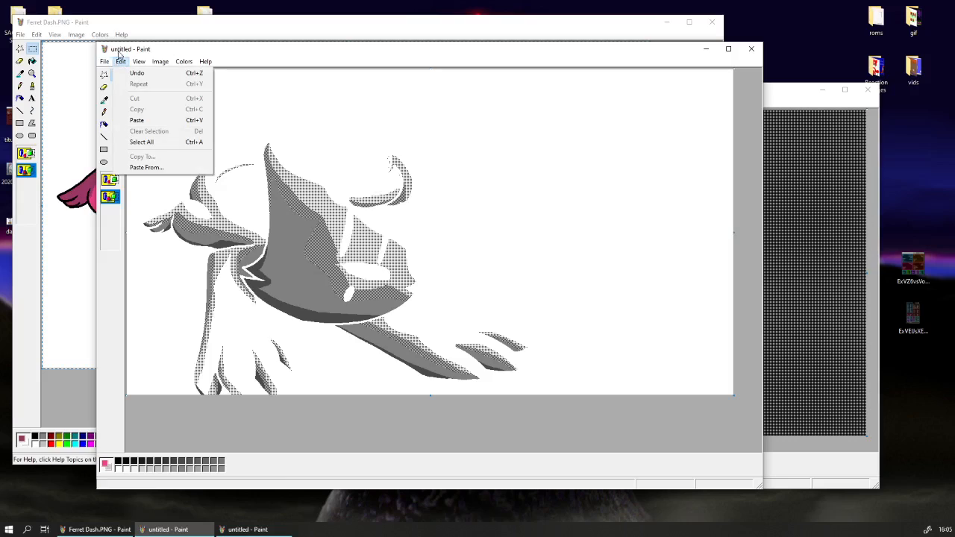
{"action": "left_click", "coordinate": [118, 57]}
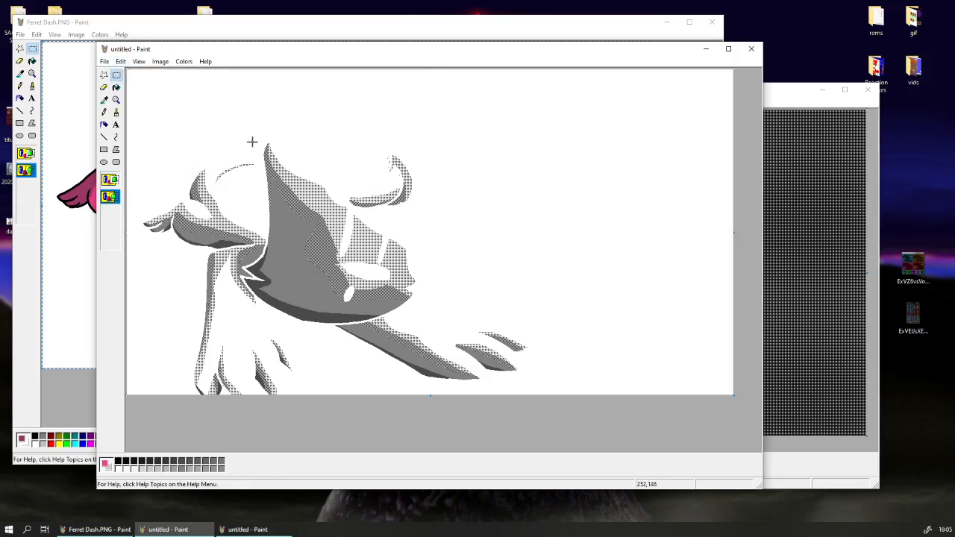
{"action": "left_click", "coordinate": [104, 87]}
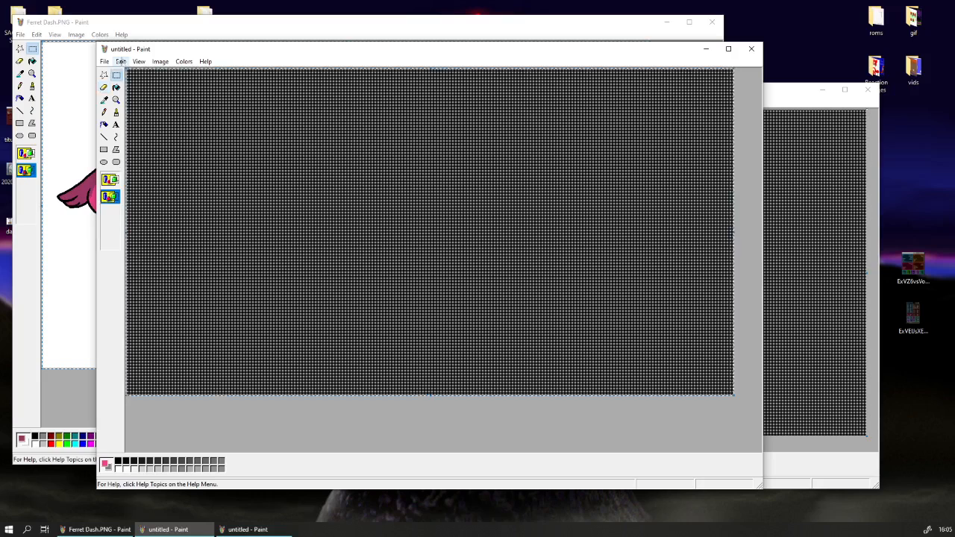
{"action": "left_click", "coordinate": [121, 62]}
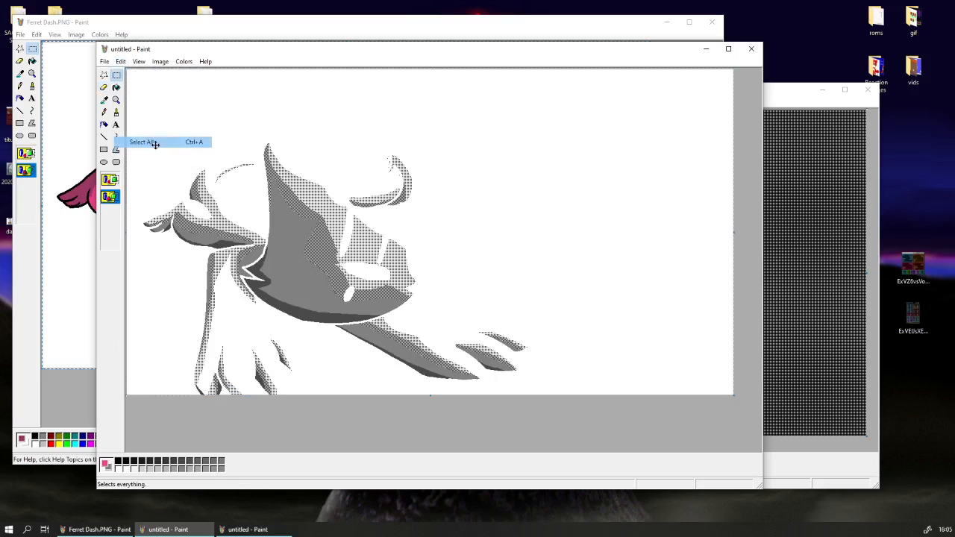
{"action": "left_click", "coordinate": [153, 141]}
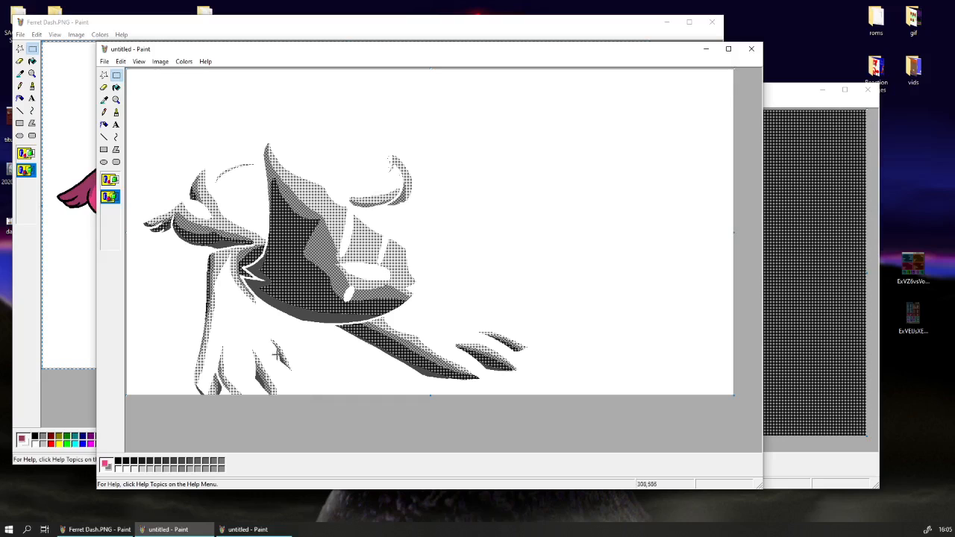
{"action": "left_click", "coordinate": [104, 87]}
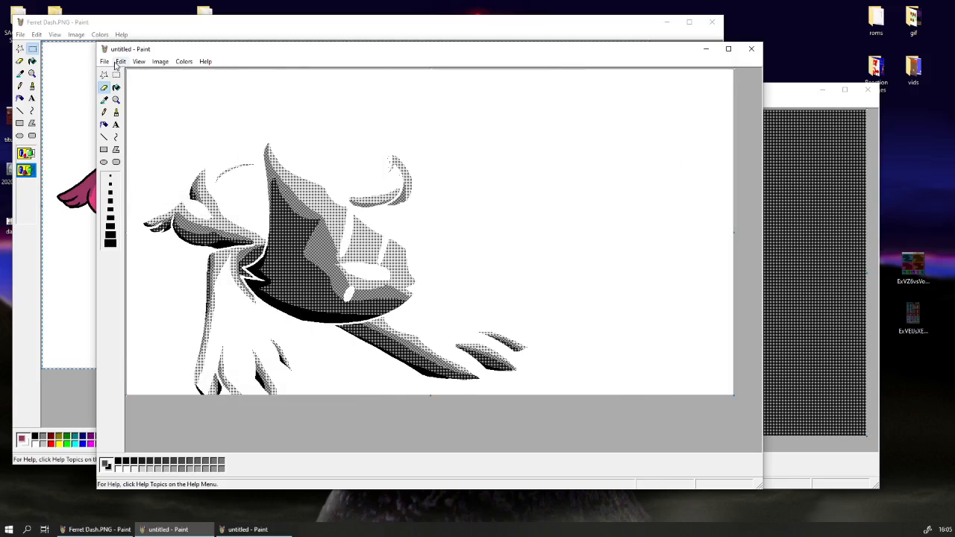
Move the shading and coloured cat windows apart and close the pattern window without saving.
{"action": "mouse_move", "coordinate": [159, 53]}
{"action": "left_mouse_down"}
{"action": "mouse_move", "coordinate": [207, 62]}
{"action": "mouse_move", "coordinate": [156, 77]}
{"action": "mouse_move", "coordinate": [261, 78]}
{"action": "mouse_move", "coordinate": [212, 68]}
{"action": "left_mouse_up"}
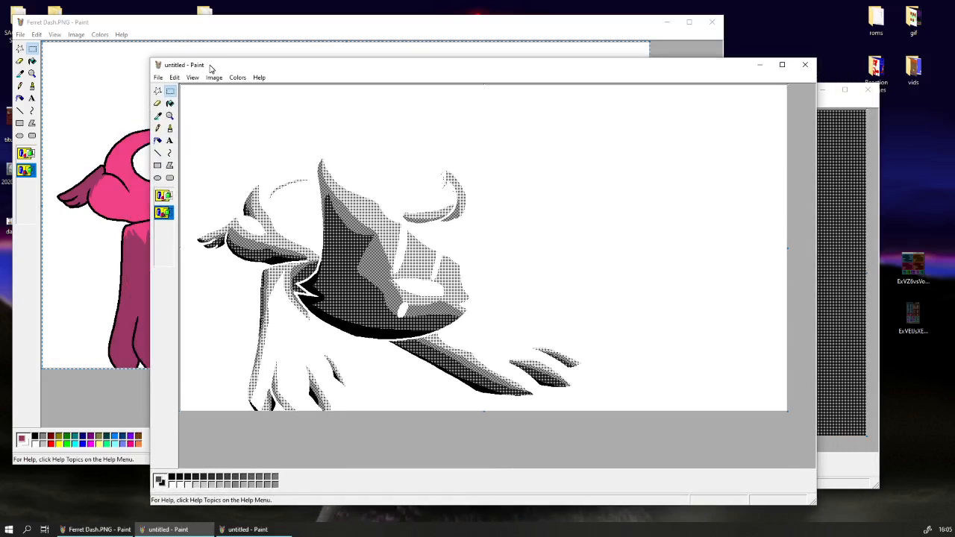
{"action": "left_click_drag", "start_coordinate": [203, 67], "coordinate": [334, 73]}
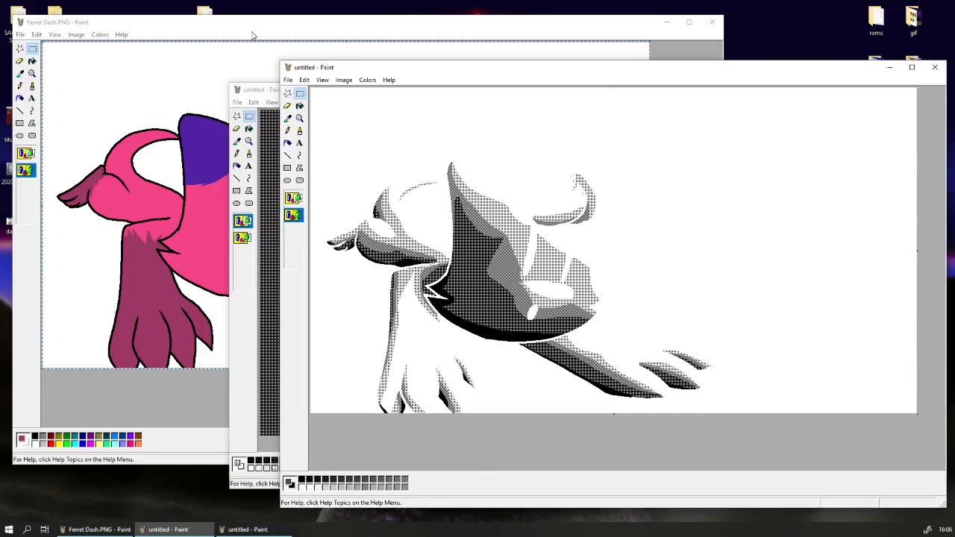
{"action": "left_click_drag", "start_coordinate": [252, 31], "coordinate": [241, 26]}
{"action": "mouse_move", "coordinate": [715, 68]}
{"action": "left_mouse_down"}
{"action": "mouse_move", "coordinate": [710, 75]}
{"action": "mouse_move", "coordinate": [725, 66]}
{"action": "left_mouse_up"}
{"action": "left_click", "coordinate": [260, 482]}
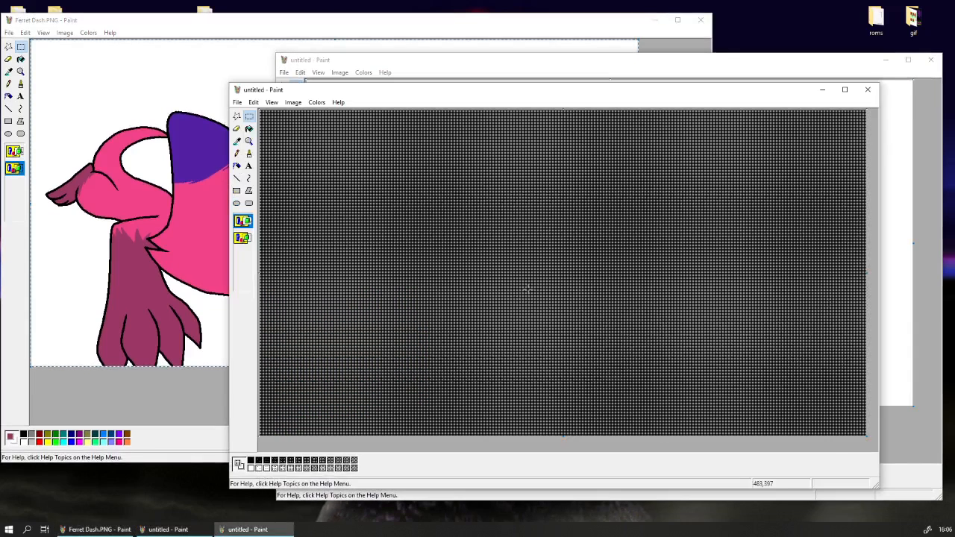
{"action": "left_click", "coordinate": [868, 90]}
{"action": "left_click", "coordinate": [558, 314]}
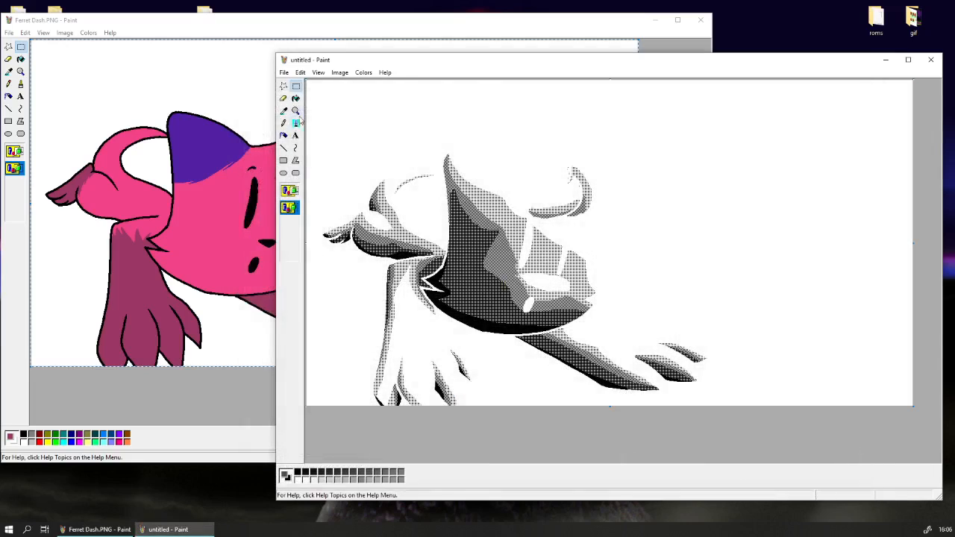
Copy the whole dithered shading drawing and paste it transparently over the coloured cat in Ferret Dash.PNG.
{"action": "left_click", "coordinate": [300, 73]}
{"action": "left_click", "coordinate": [335, 156]}
{"action": "right_click", "coordinate": [336, 153]}
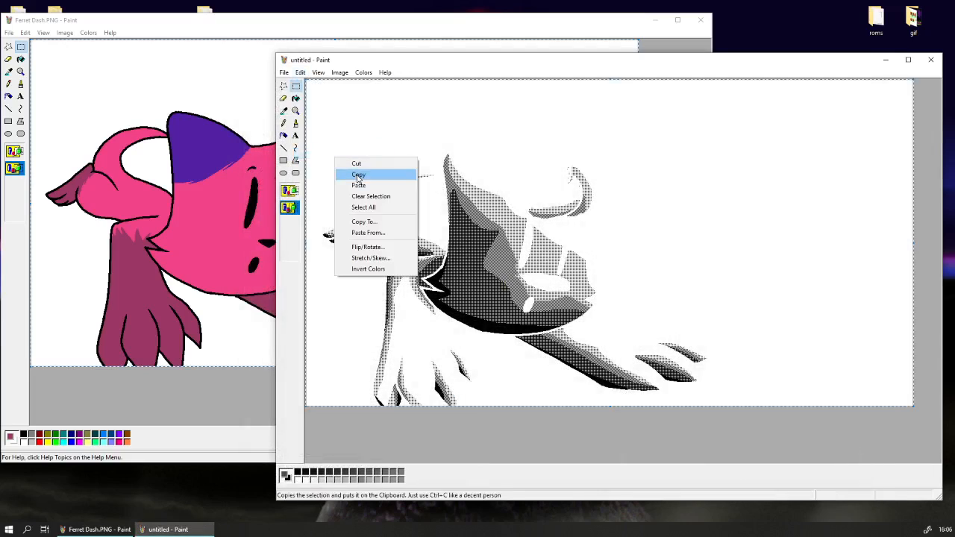
{"action": "left_click", "coordinate": [363, 172]}
{"action": "left_click", "coordinate": [212, 430]}
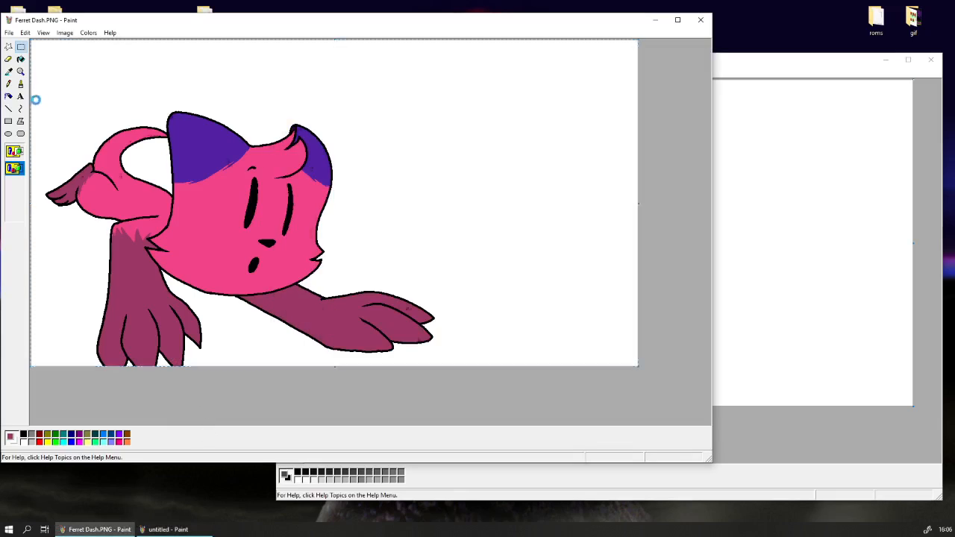
{"action": "key", "text": "ctrl+v"}
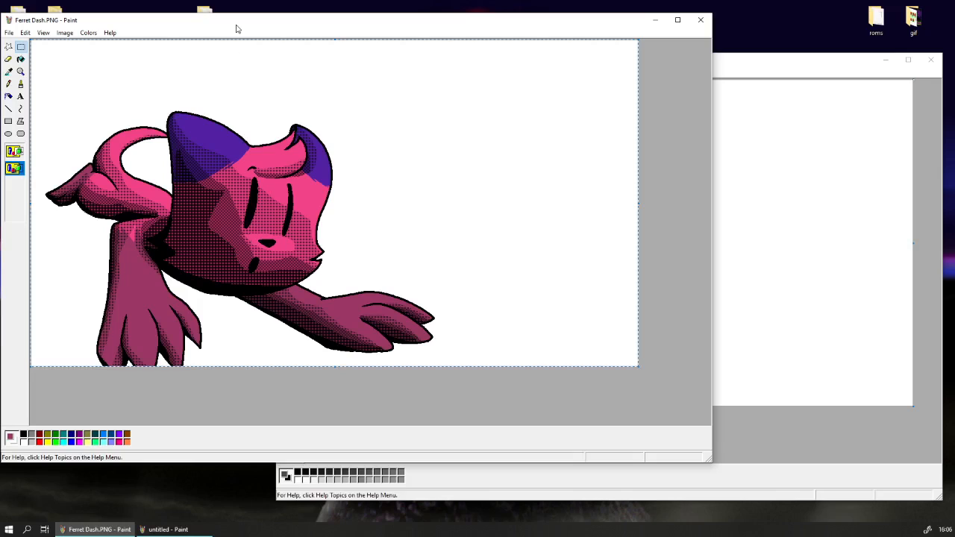
Inspect the dithered shading laid over the coloured cat's face, ears and tail up close.
{"action": "mouse_move", "coordinate": [236, 28]}
{"action": "left_mouse_down"}
{"action": "mouse_move", "coordinate": [384, 44]}
{"action": "mouse_move", "coordinate": [368, 45]}
{"action": "left_mouse_up"}
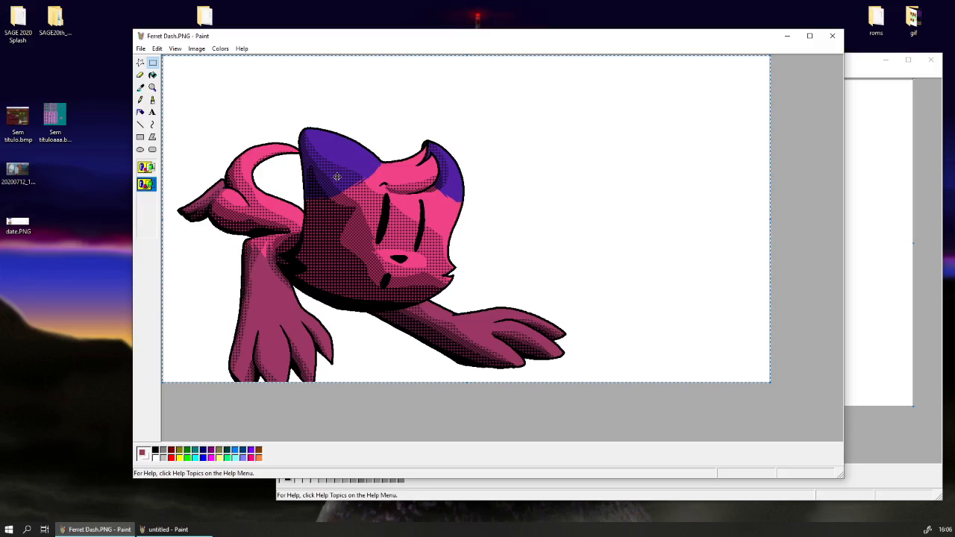
{"action": "left_click", "coordinate": [140, 100]}
{"action": "left_click", "coordinate": [152, 87]}
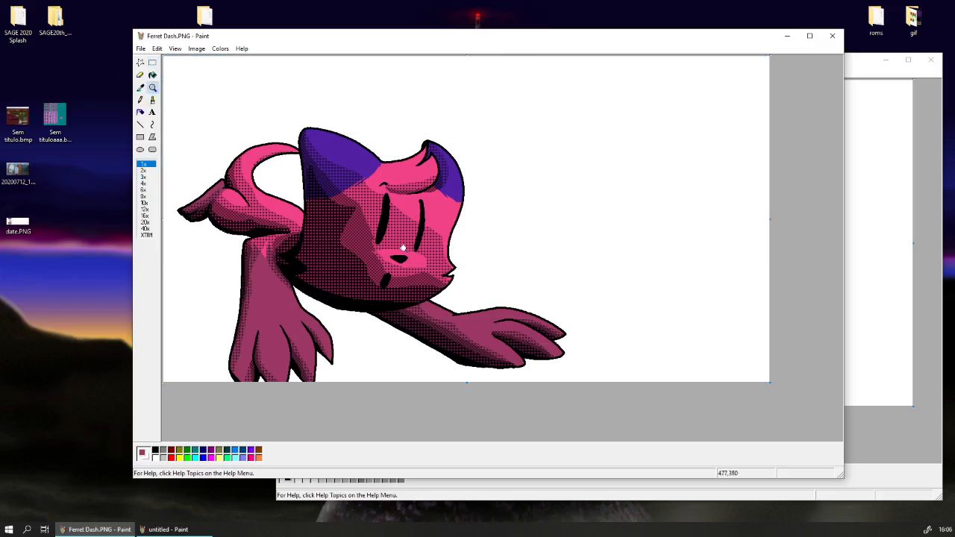
{"action": "left_click", "coordinate": [378, 274]}
{"action": "scroll", "coordinate": [329, 246], "scroll_direction": "up", "scroll_amount": 3}
{"action": "scroll", "coordinate": [326, 242], "scroll_direction": "up", "scroll_amount": 1}
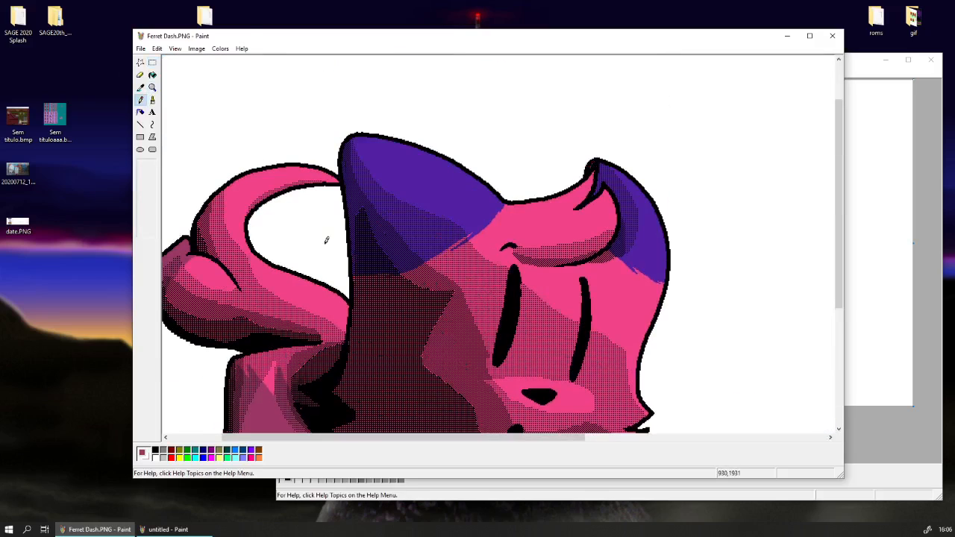
{"action": "scroll", "coordinate": [326, 241], "scroll_direction": "down", "scroll_amount": 1}
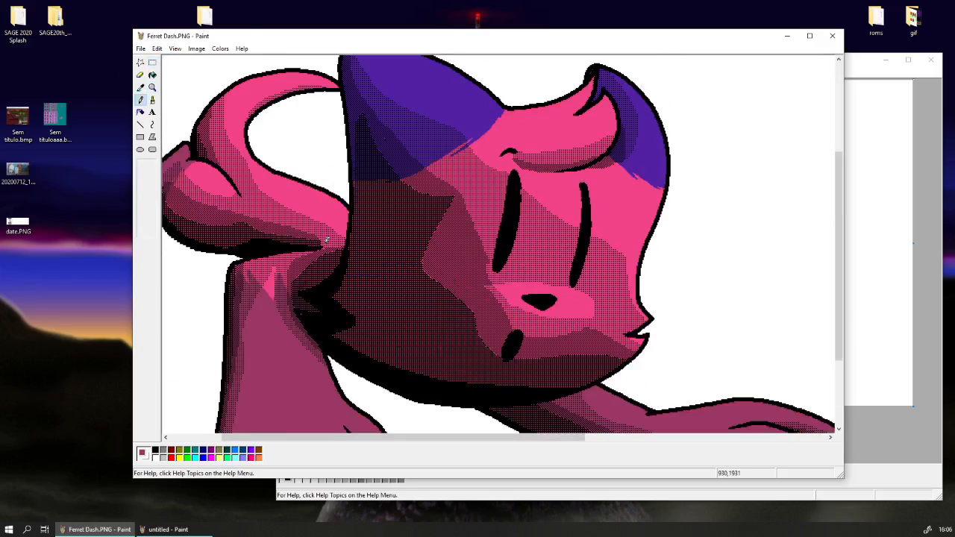
{"action": "left_click", "coordinate": [152, 86]}
{"action": "left_click", "coordinate": [167, 91]}
{"action": "left_click", "coordinate": [152, 62]}
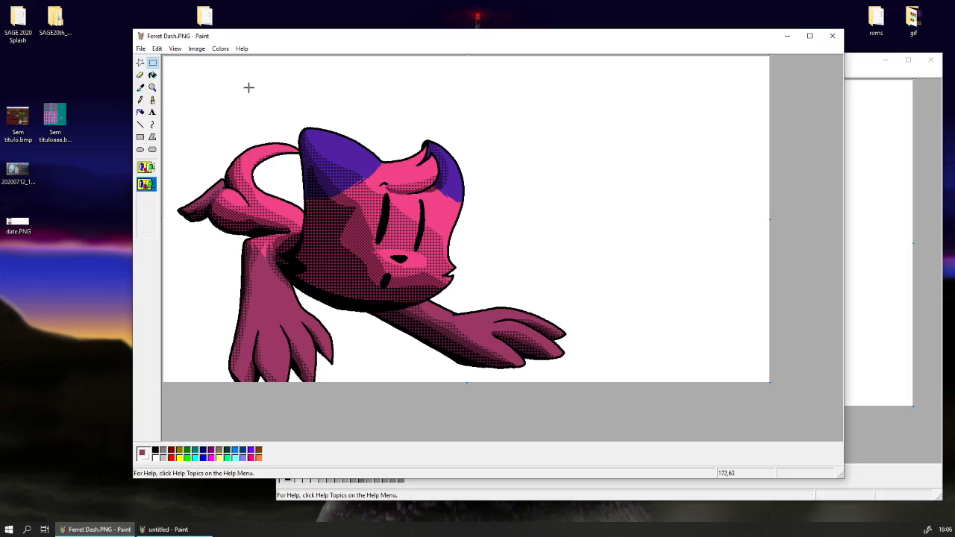
Undo the transparent shading overlay on the coloured cat in Ferret Dash.PNG and keep its window in front.
{"action": "key", "text": "ctrl+z"}
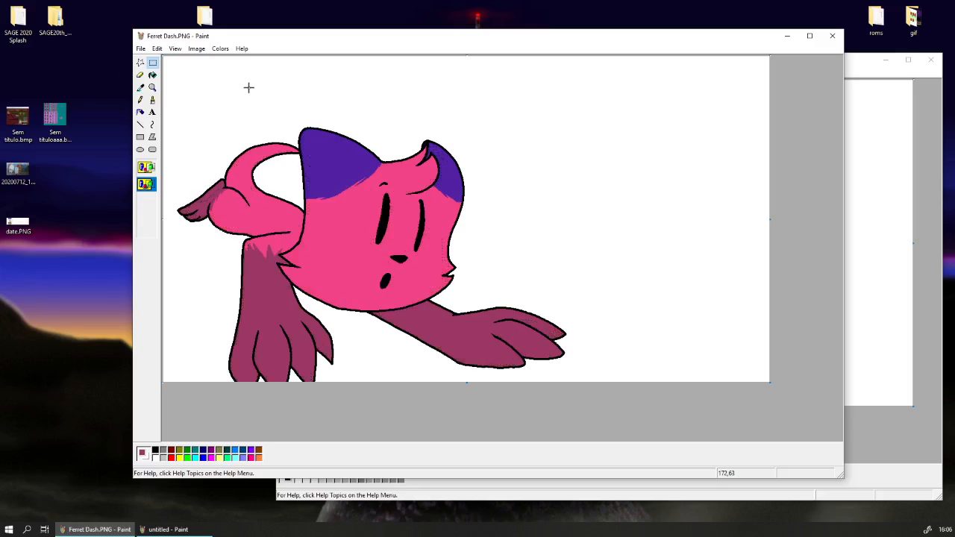
{"action": "left_click", "coordinate": [881, 233]}
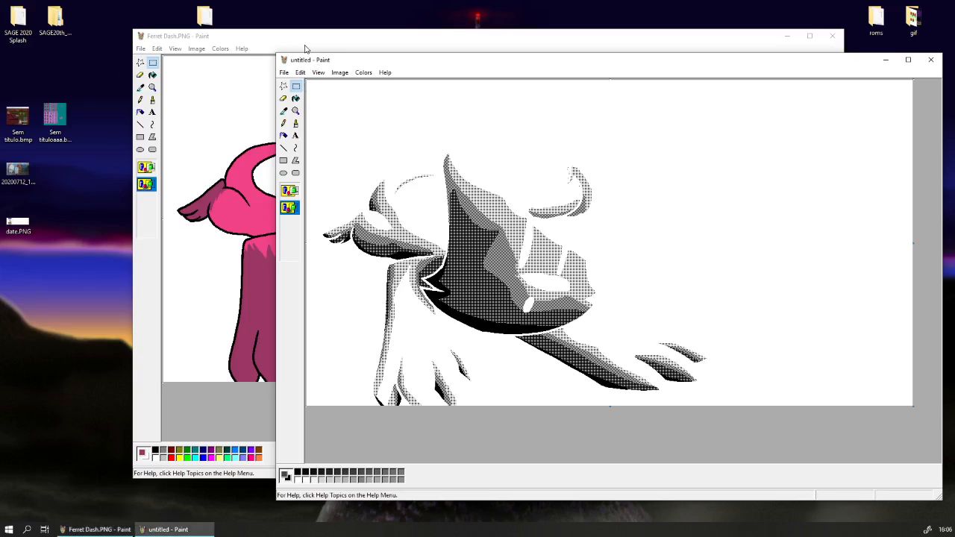
{"action": "left_click_drag", "start_coordinate": [305, 44], "coordinate": [211, 45]}
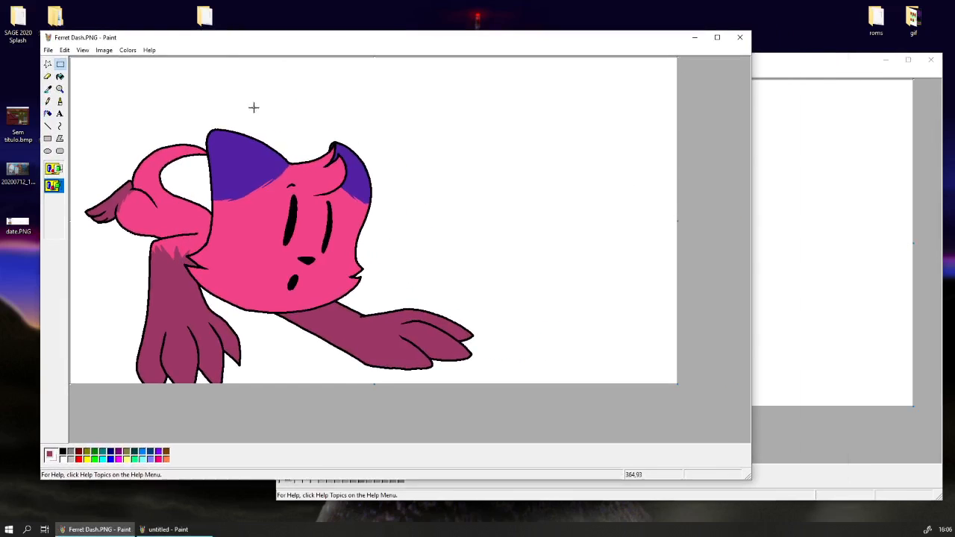
{"action": "key", "text": "ctrl+v"}
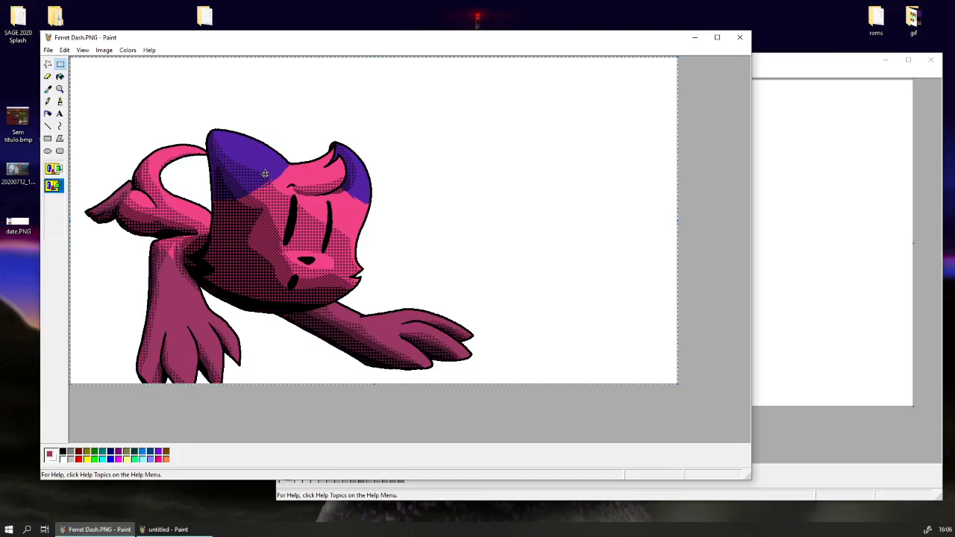
{"action": "right_click", "coordinate": [214, 169]}
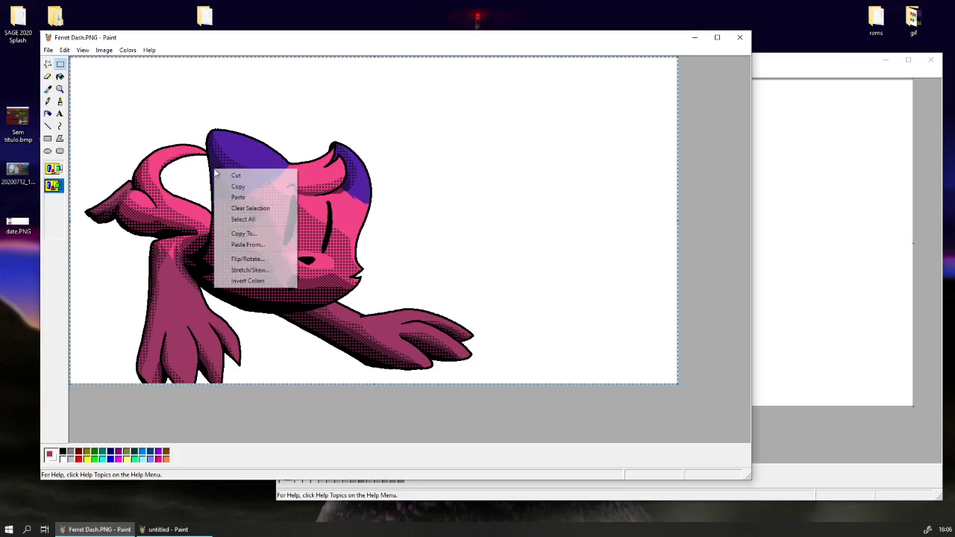
{"action": "left_click", "coordinate": [233, 172]}
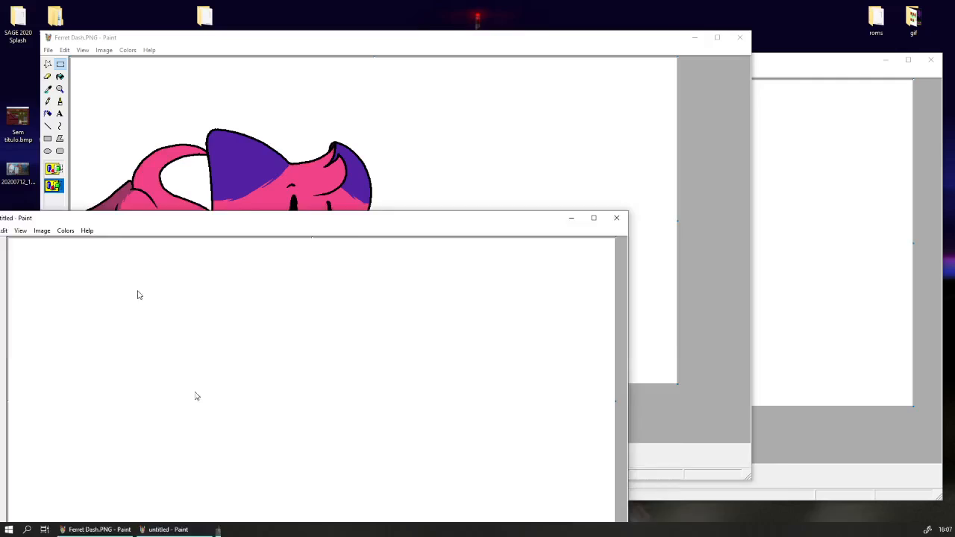
Copy the whole coloured cat drawing from Ferret Dash.PNG and paste it into the new blank Paint window.
{"action": "mouse_move", "coordinate": [109, 222]}
{"action": "left_mouse_down"}
{"action": "mouse_move", "coordinate": [314, 131]}
{"action": "mouse_move", "coordinate": [356, 79]}
{"action": "left_mouse_up"}
{"action": "left_click", "coordinate": [296, 56]}
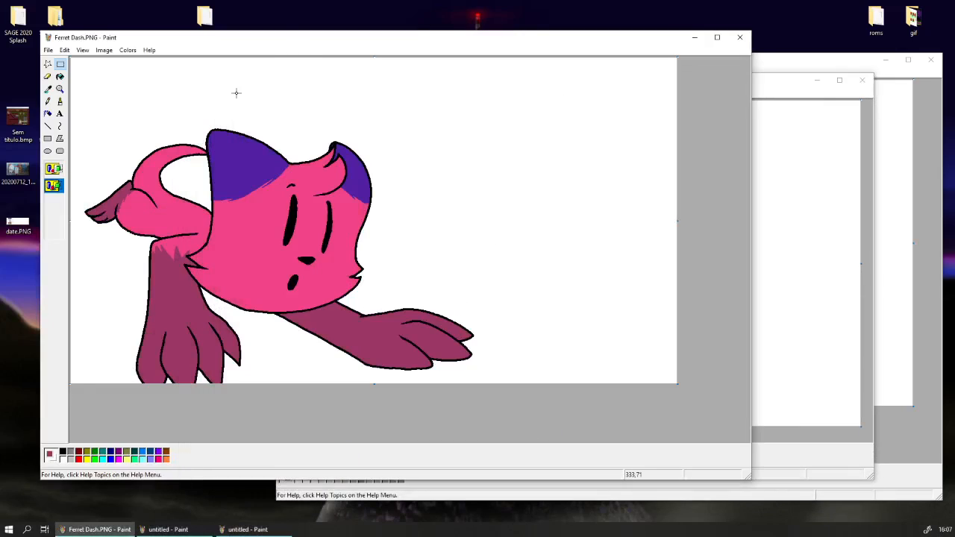
{"action": "left_click", "coordinate": [65, 50]}
{"action": "left_click", "coordinate": [99, 133]}
{"action": "right_click", "coordinate": [100, 133]}
{"action": "left_click", "coordinate": [118, 147]}
{"action": "left_click", "coordinate": [802, 219]}
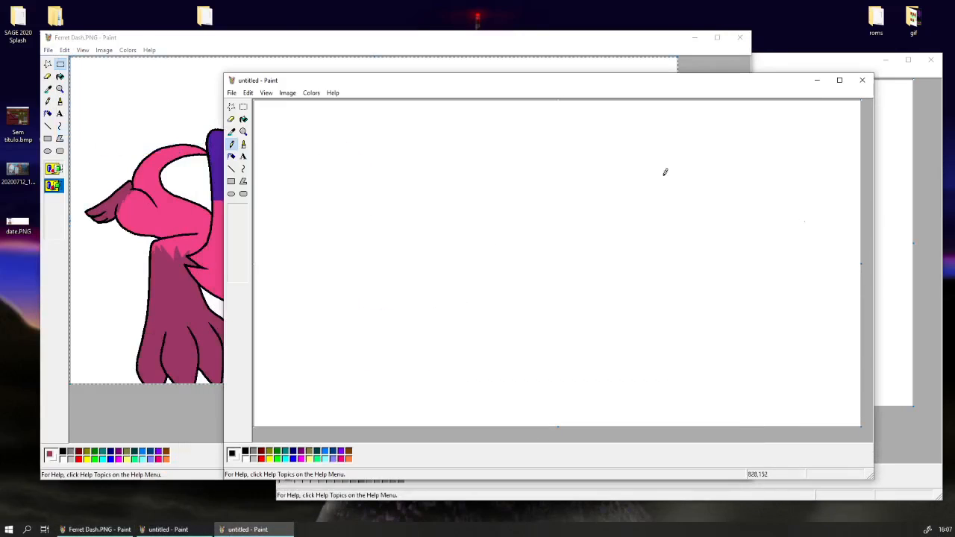
{"action": "key", "text": "ctrl+v"}
{"action": "left_click", "coordinate": [245, 110]}
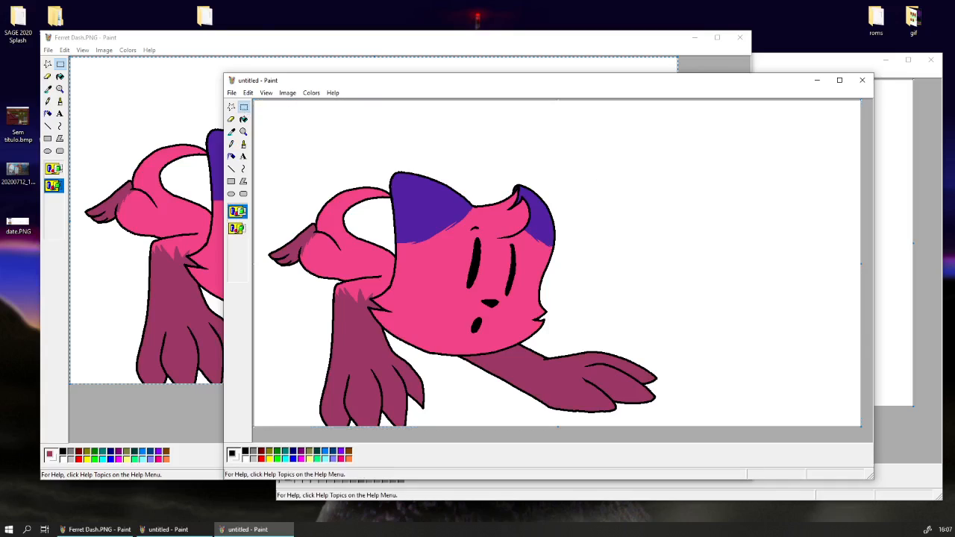
Paste the character's colour palette into the new drawing, shrink it and place it in the empty area beside the cat.
{"action": "key", "text": "alt+Tab"}
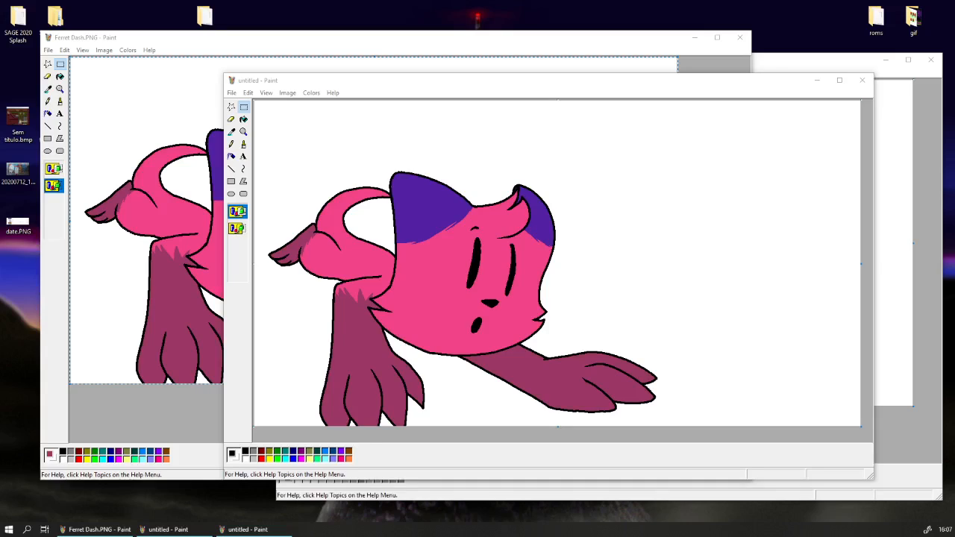
{"action": "left_click", "coordinate": [509, 84]}
{"action": "key", "text": "ctrl+v"}
{"action": "left_click_drag", "start_coordinate": [326, 201], "coordinate": [569, 239]}
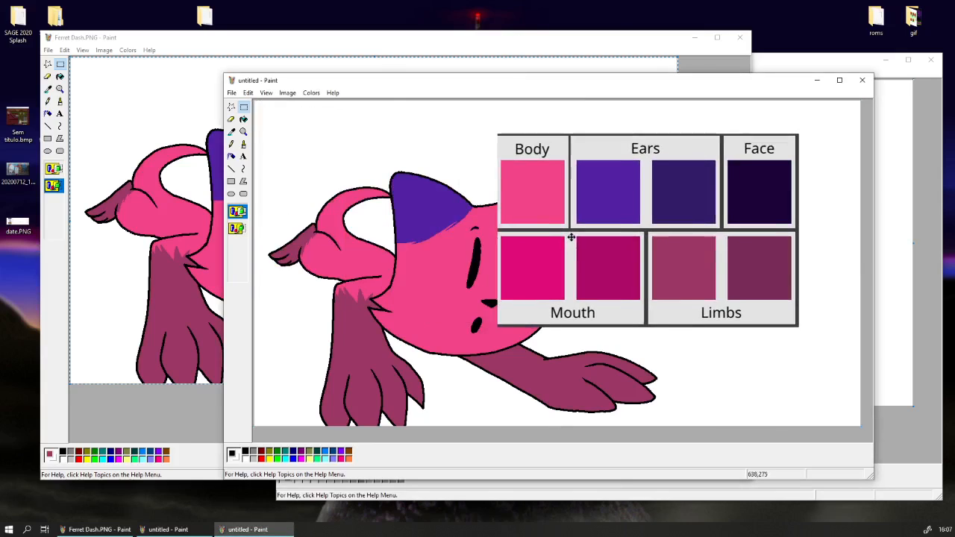
{"action": "key", "text": "ctrl+KP_Subtract"}
{"action": "left_click_drag", "start_coordinate": [646, 220], "coordinate": [698, 217]}
{"action": "left_click", "coordinate": [592, 189]}
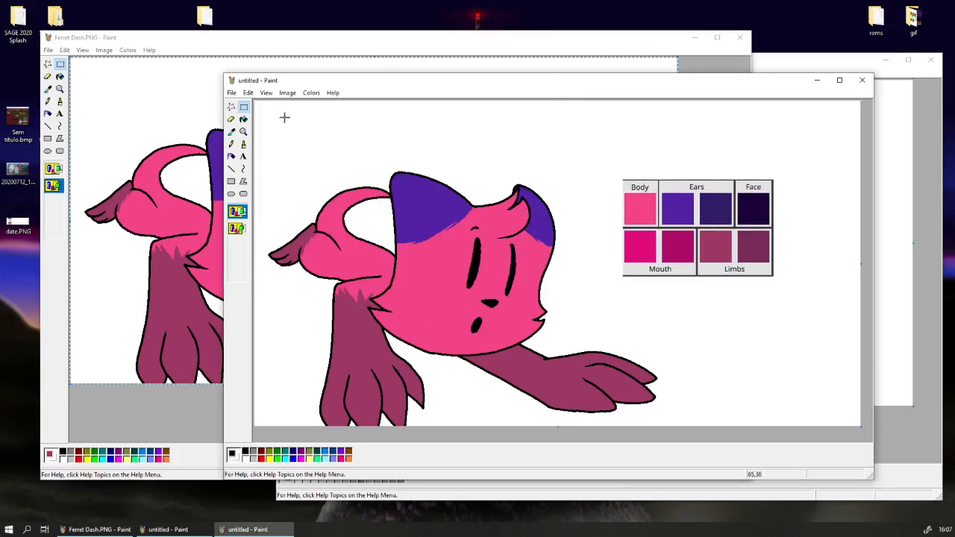
Try to fill both ears with the darker Ears swatch colour.
{"action": "left_click", "coordinate": [243, 119]}
{"action": "left_click", "coordinate": [231, 131]}
{"action": "left_click", "coordinate": [712, 209]}
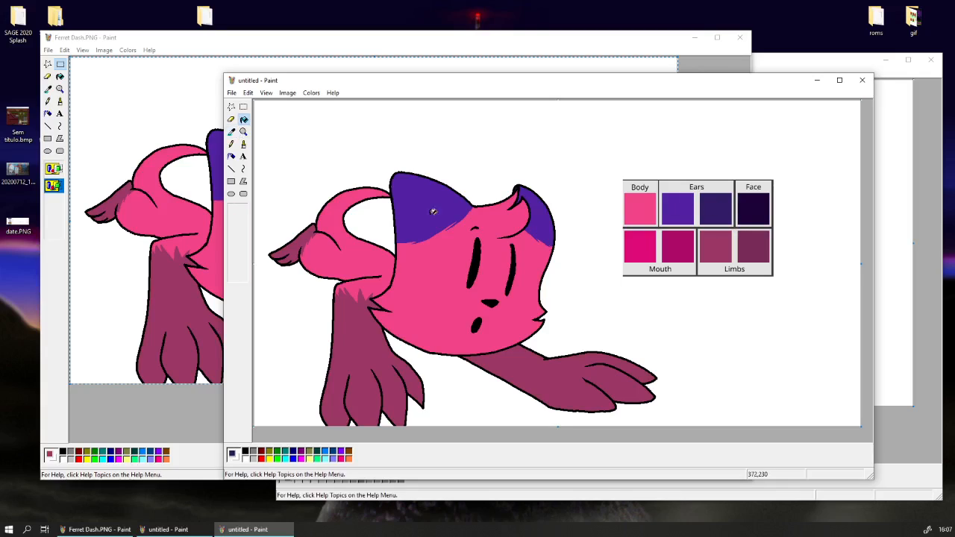
{"action": "left_click", "coordinate": [427, 211]}
{"action": "left_click", "coordinate": [545, 215]}
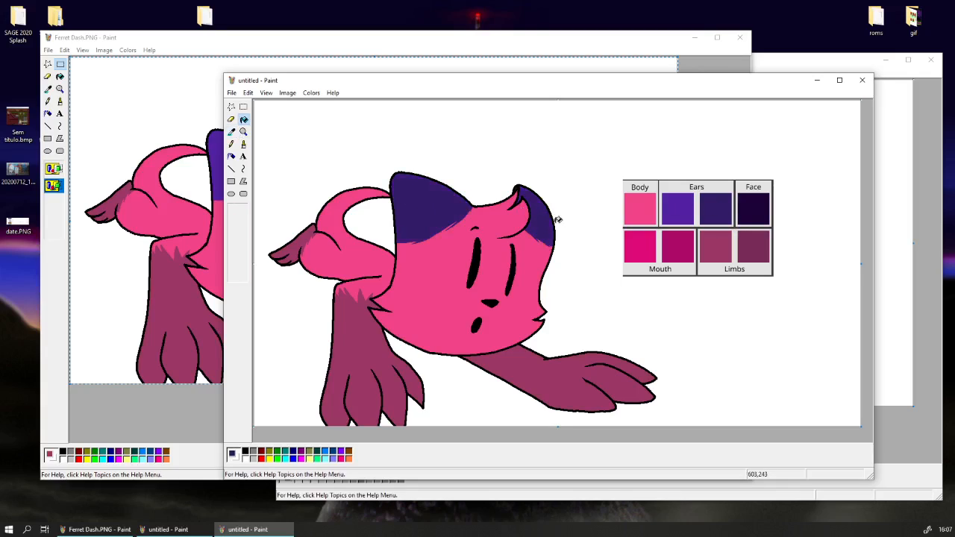
{"action": "key", "text": "ctrl+z"}
{"action": "key", "text": "ctrl+z"}
Replace the purple of both ears with the darker Ears swatch colour, using the largest colour-replacing eraser.
{"action": "left_click", "coordinate": [231, 131]}
{"action": "left_click", "coordinate": [231, 120]}
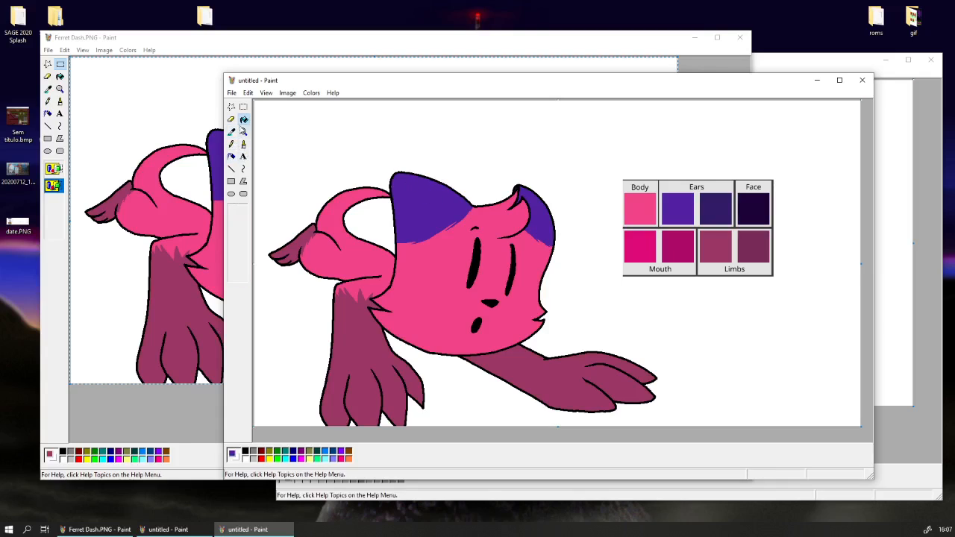
{"action": "left_click", "coordinate": [237, 275]}
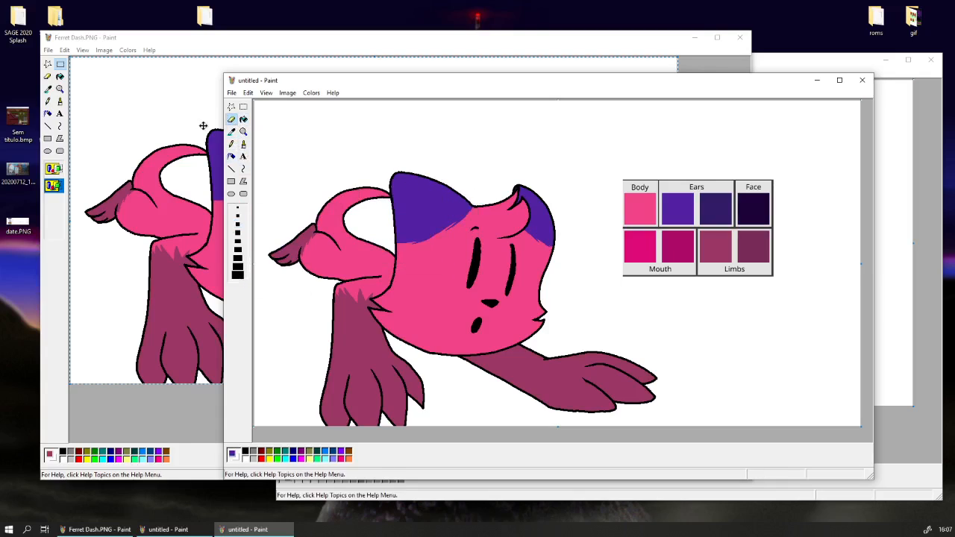
{"action": "left_click", "coordinate": [232, 132]}
{"action": "left_click", "coordinate": [460, 215]}
{"action": "left_click", "coordinate": [231, 131]}
{"action": "right_click", "coordinate": [706, 204]}
{"action": "mouse_move", "coordinate": [415, 247]}
{"action": "left_mouse_down"}
{"action": "mouse_move", "coordinate": [515, 207]}
{"action": "mouse_move", "coordinate": [537, 239]}
{"action": "left_mouse_up"}
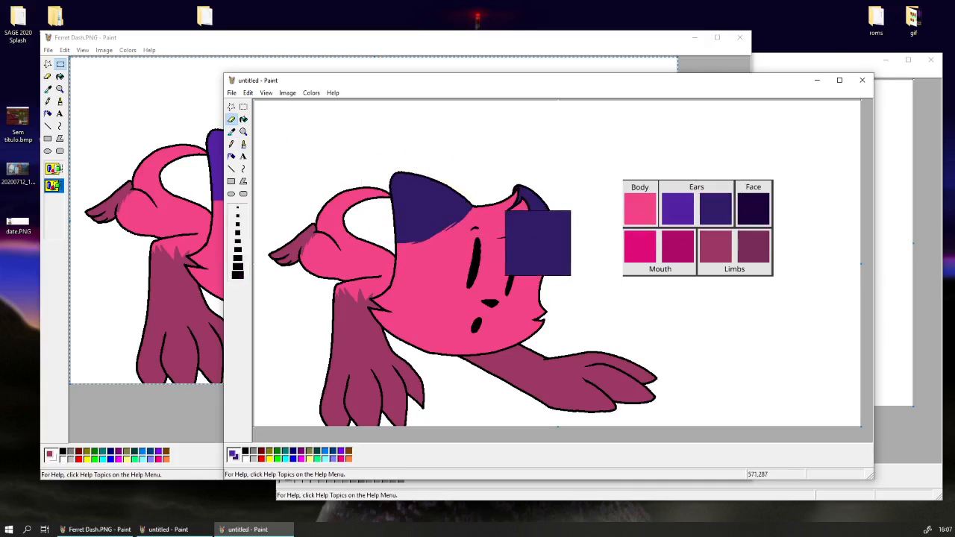
Pick the limbs' base colour as the one to replace and mix a darker replacement of Red 116, Green 41, Blue 75.
{"action": "left_click", "coordinate": [231, 131]}
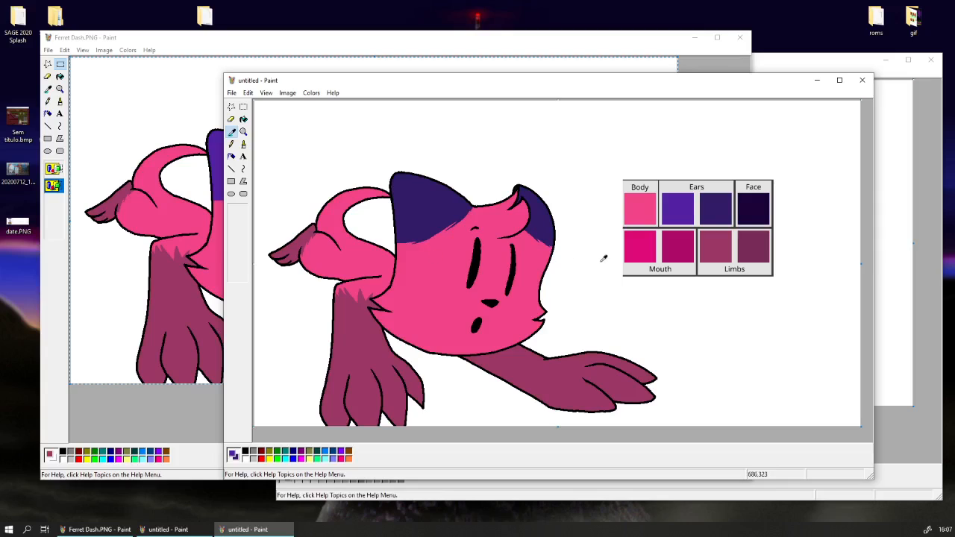
{"action": "left_click", "coordinate": [547, 358]}
{"action": "left_click", "coordinate": [231, 132]}
{"action": "right_click", "coordinate": [756, 246]}
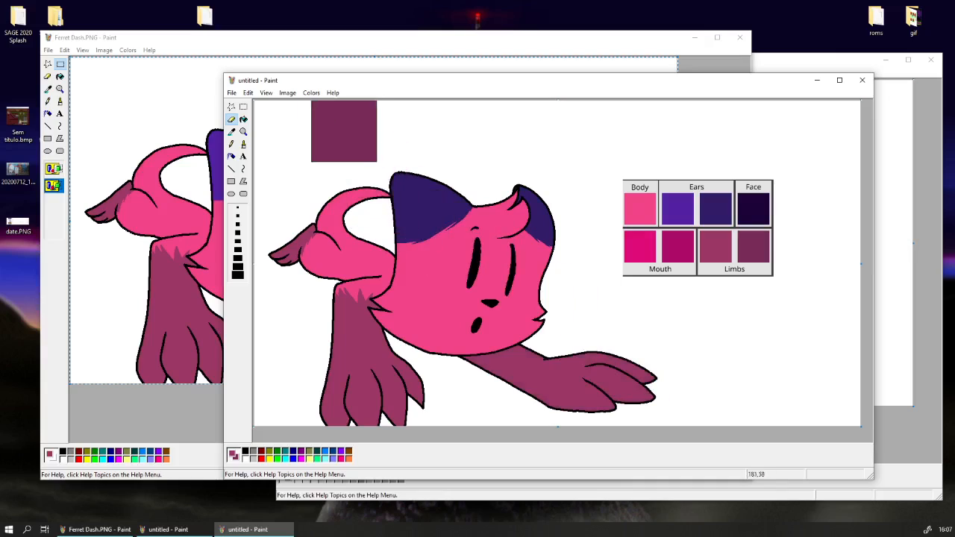
{"action": "left_click", "coordinate": [231, 131]}
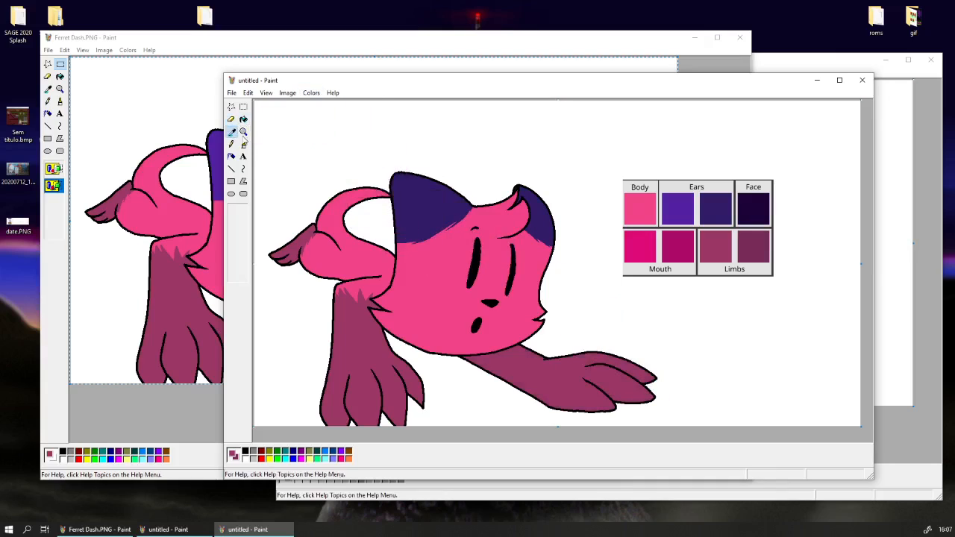
{"action": "left_click", "coordinate": [762, 248]}
{"action": "left_click", "coordinate": [311, 92]}
{"action": "left_click", "coordinate": [319, 105]}
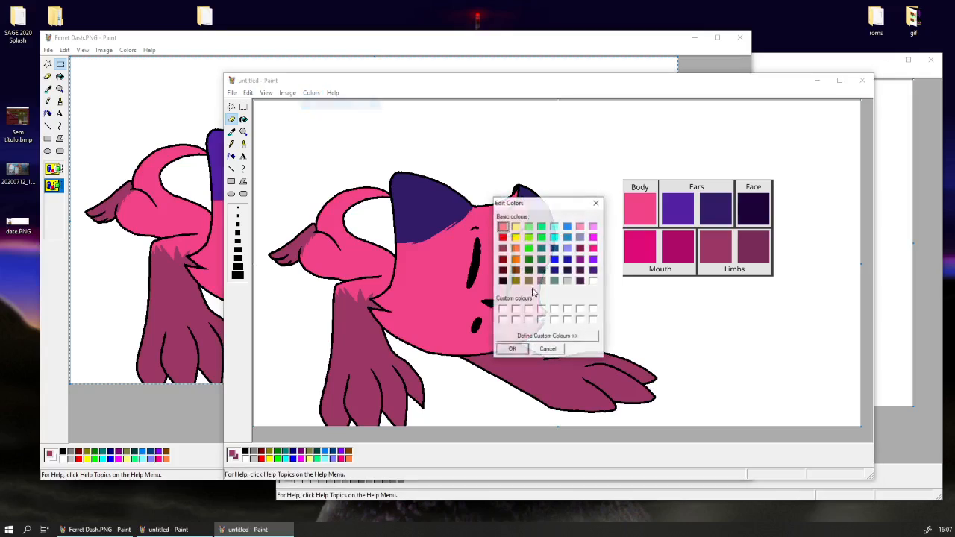
{"action": "left_click", "coordinate": [579, 337]}
{"action": "left_click_drag", "start_coordinate": [712, 276], "coordinate": [712, 282]}
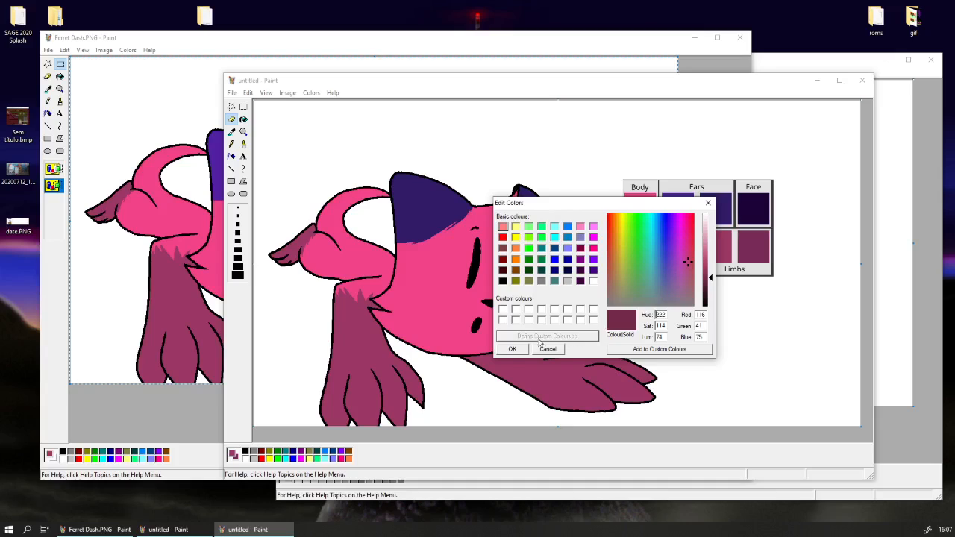
{"action": "left_click", "coordinate": [512, 350]}
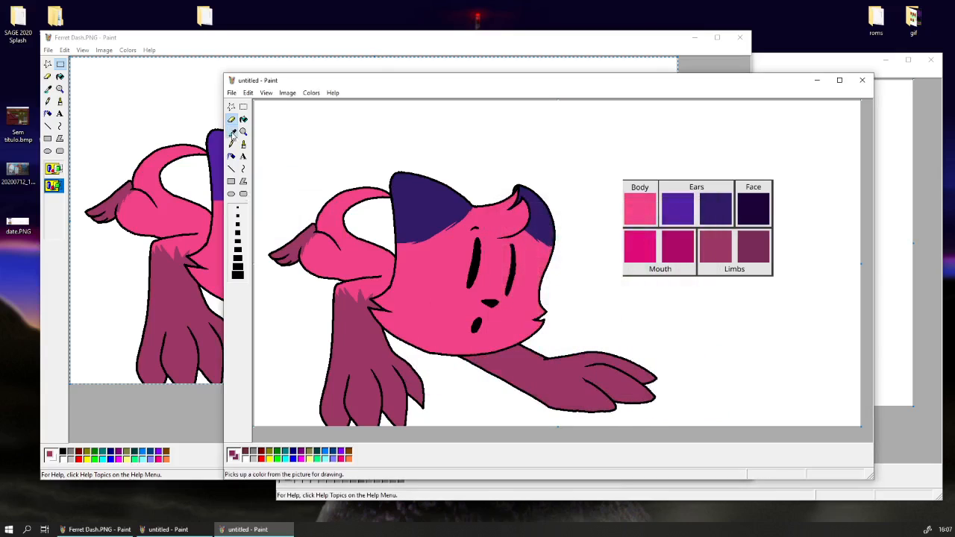
Replace the base colour on the cat's legs, paws and tail tip with the darker limb shade.
{"action": "left_click_drag", "start_coordinate": [690, 384], "coordinate": [374, 341]}
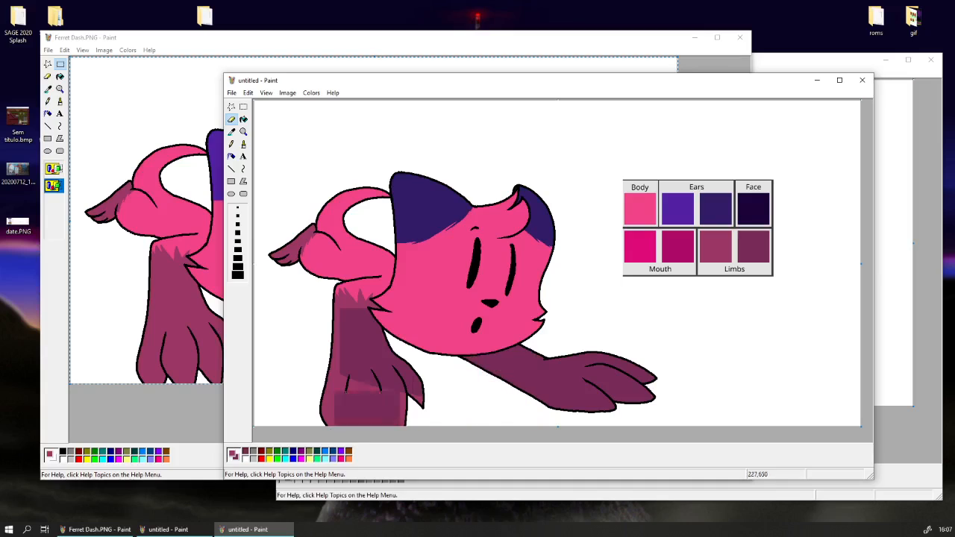
{"action": "key", "text": "ctrl+z"}
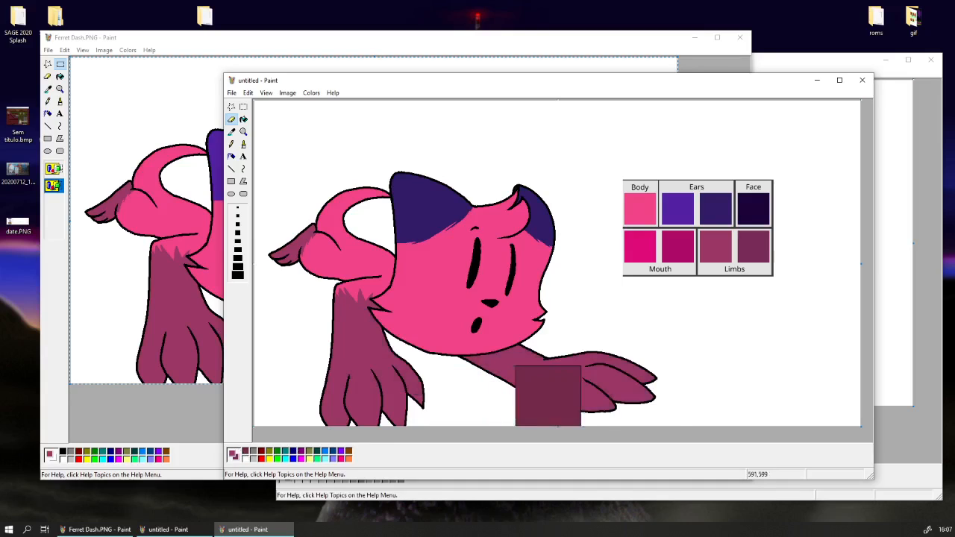
{"action": "mouse_move", "coordinate": [686, 386]}
{"action": "left_mouse_down"}
{"action": "mouse_move", "coordinate": [429, 343]}
{"action": "mouse_move", "coordinate": [657, 391]}
{"action": "mouse_move", "coordinate": [354, 309]}
{"action": "mouse_move", "coordinate": [371, 394]}
{"action": "mouse_move", "coordinate": [412, 388]}
{"action": "mouse_move", "coordinate": [301, 274]}
{"action": "mouse_move", "coordinate": [354, 247]}
{"action": "left_mouse_up"}
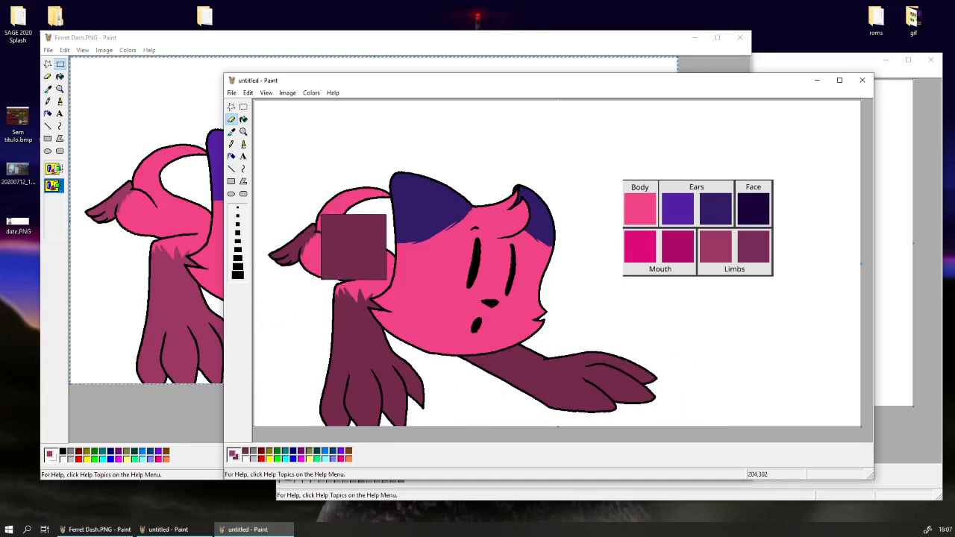
Pick the body pink as the colour to replace and recolour the body with magenta of Red 190, Green 27, Blue 157.
{"action": "left_click", "coordinate": [231, 131]}
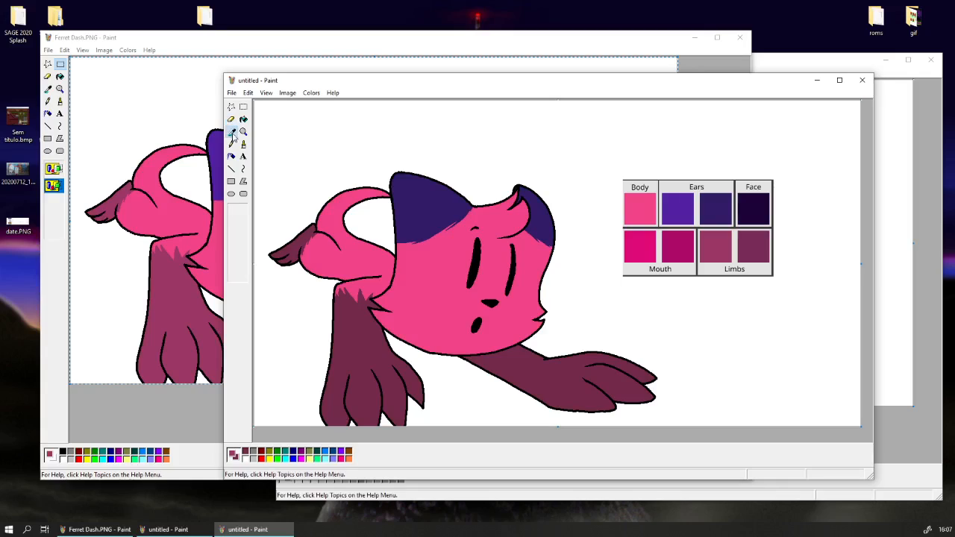
{"action": "left_click", "coordinate": [438, 278]}
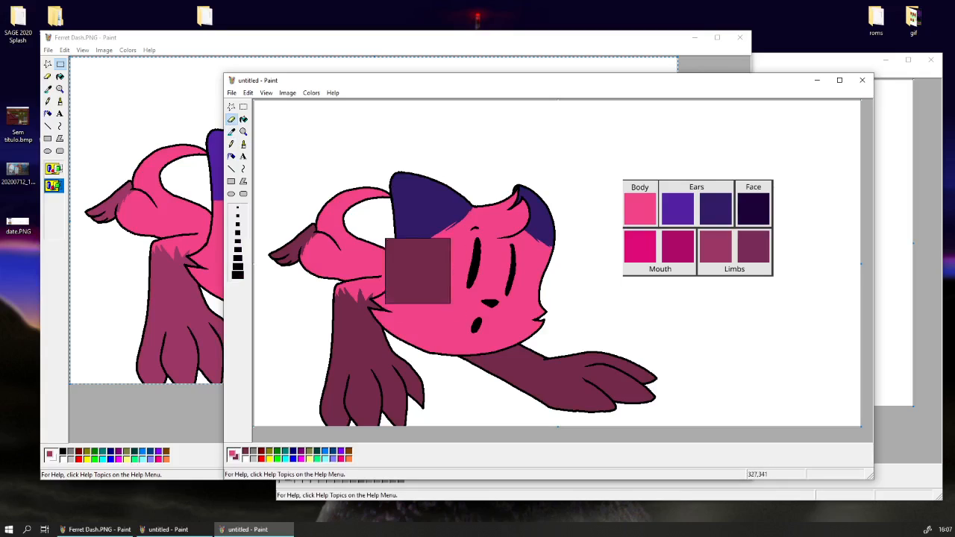
{"action": "left_click", "coordinate": [311, 92]}
{"action": "left_click", "coordinate": [328, 102]}
{"action": "left_click", "coordinate": [583, 337]}
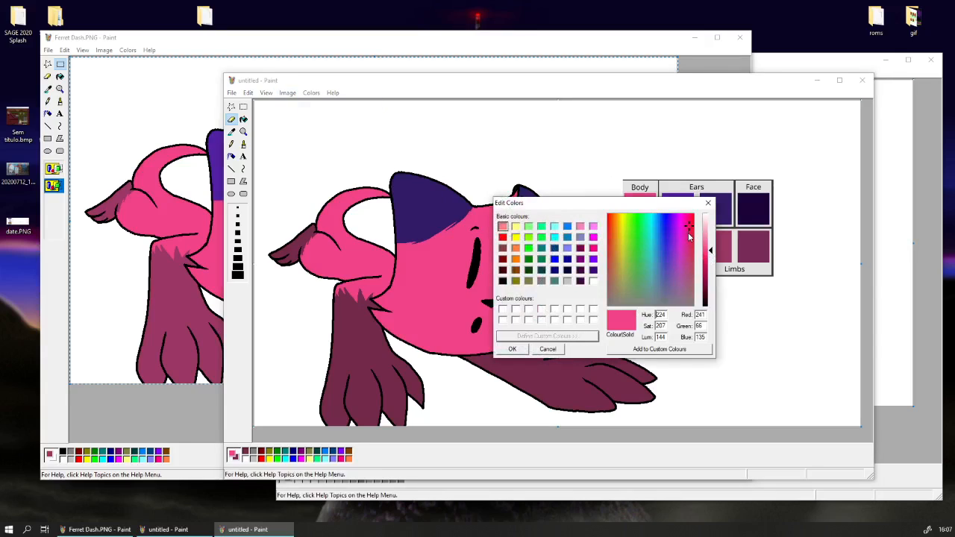
{"action": "left_click", "coordinate": [689, 238]}
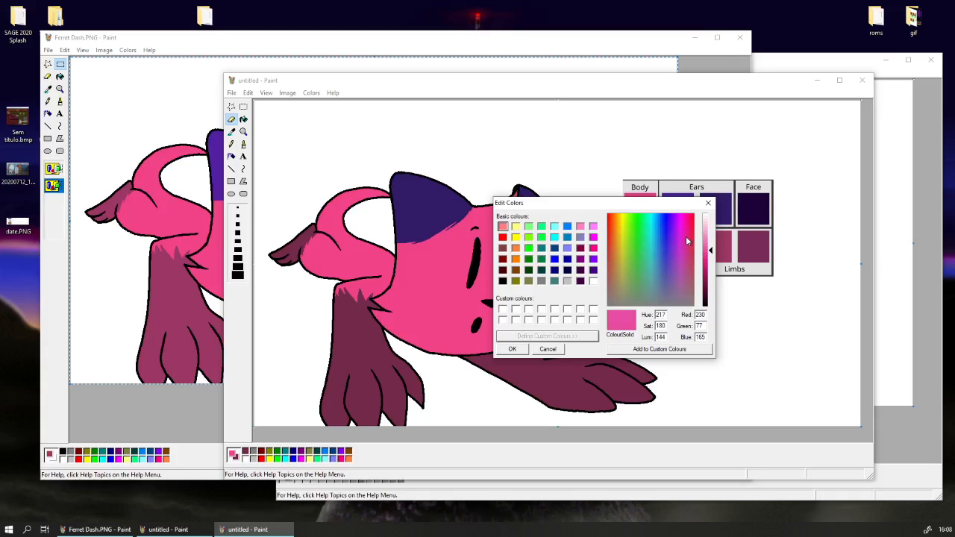
{"action": "left_click_drag", "start_coordinate": [687, 238], "coordinate": [711, 271]}
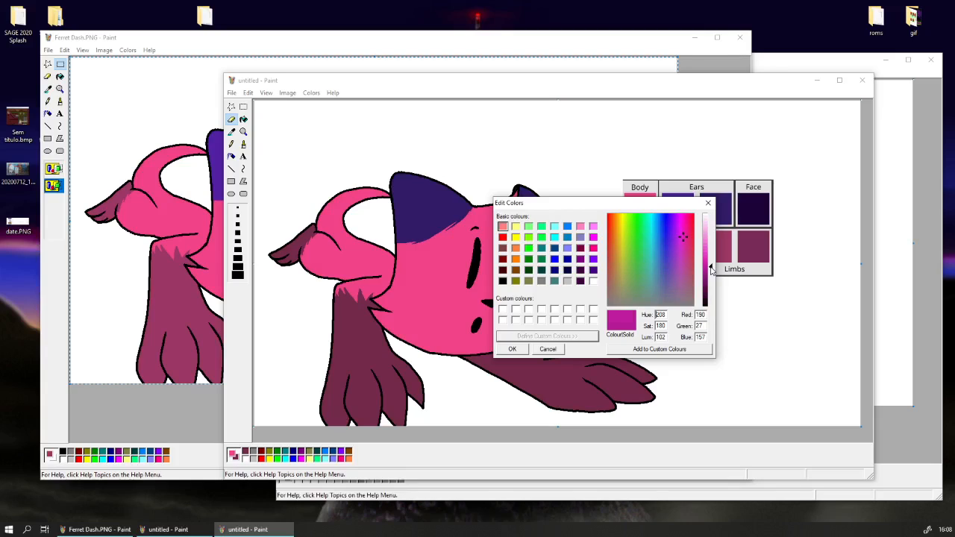
{"action": "left_click", "coordinate": [510, 351]}
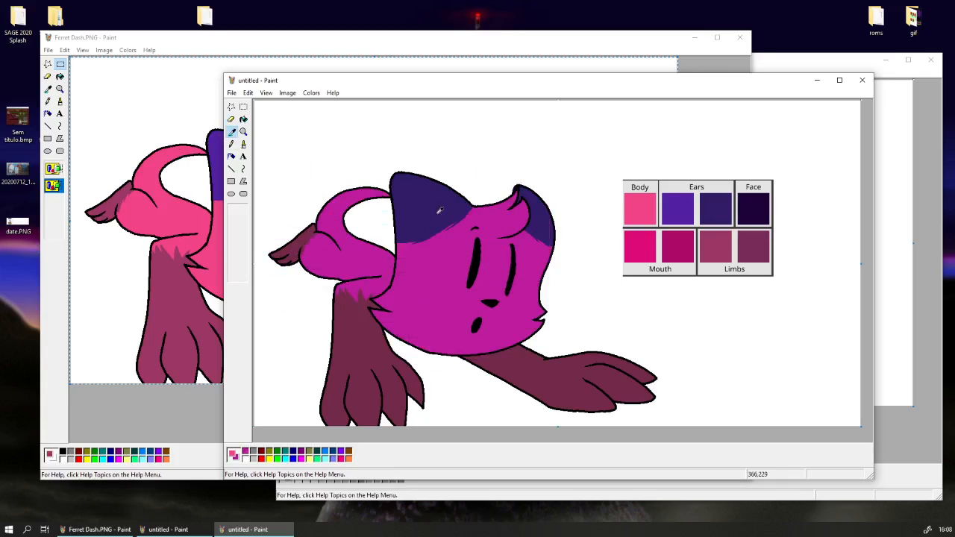
Mix a navy of Red 27, Green 48, Blue 103 from the ears' dark purple and recolour both ears with it.
{"action": "left_click", "coordinate": [312, 93]}
{"action": "left_click", "coordinate": [332, 105]}
{"action": "left_click", "coordinate": [576, 336]}
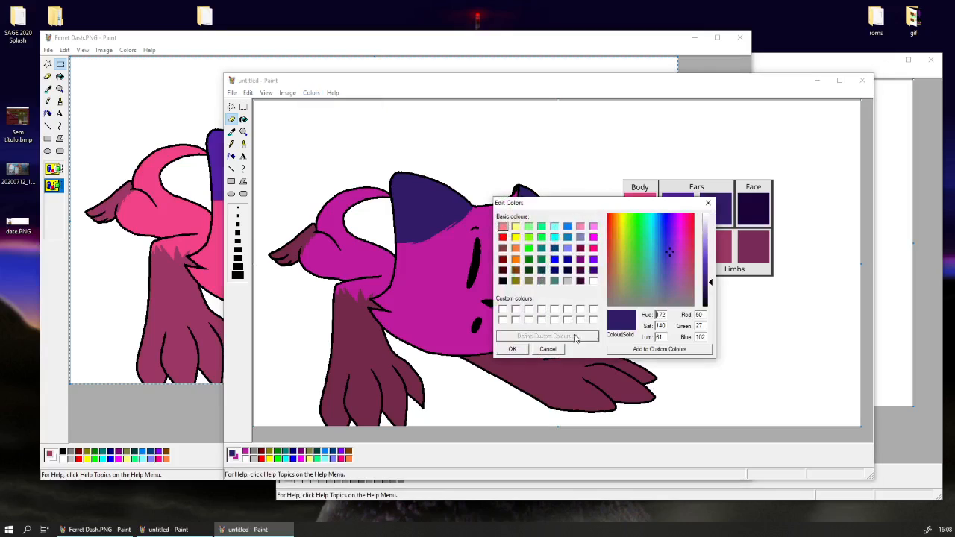
{"action": "left_click", "coordinate": [668, 251]}
{"action": "left_click", "coordinate": [665, 253]}
{"action": "left_click", "coordinate": [662, 252]}
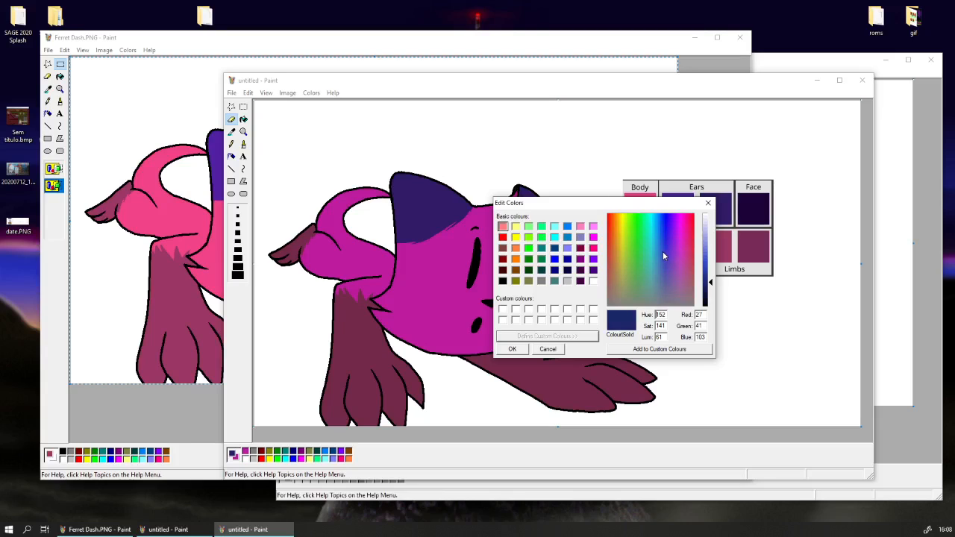
{"action": "left_click", "coordinate": [513, 349]}
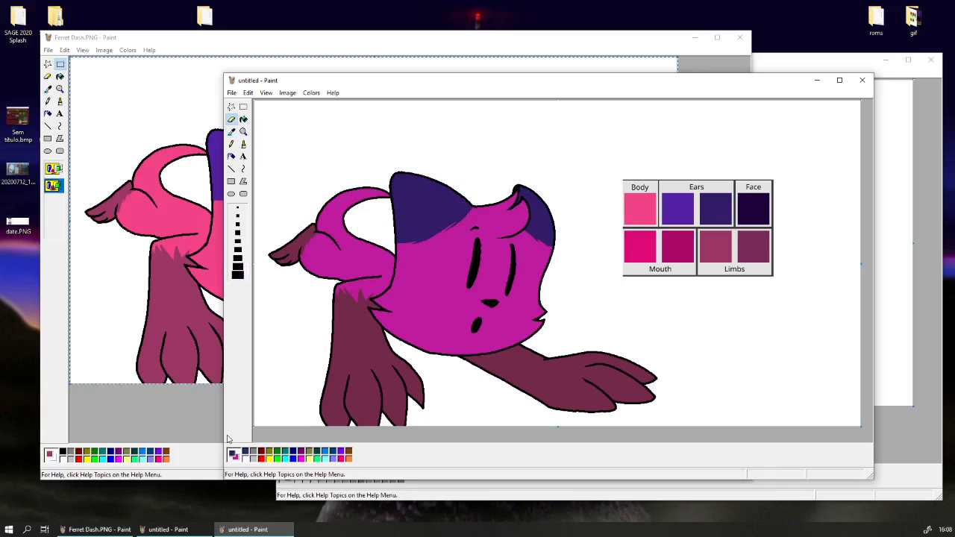
{"action": "right_click", "coordinate": [245, 452]}
{"action": "mouse_move", "coordinate": [463, 250]}
{"action": "left_mouse_down"}
{"action": "mouse_move", "coordinate": [447, 183]}
{"action": "mouse_move", "coordinate": [405, 181]}
{"action": "mouse_move", "coordinate": [551, 268]}
{"action": "mouse_move", "coordinate": [513, 191]}
{"action": "left_mouse_up"}
Shift the limbs' dark shade towards purple and recolour the legs, paws and tail tip with the new shade.
{"action": "left_click", "coordinate": [311, 93]}
{"action": "left_click", "coordinate": [326, 105]}
{"action": "left_click", "coordinate": [571, 337]}
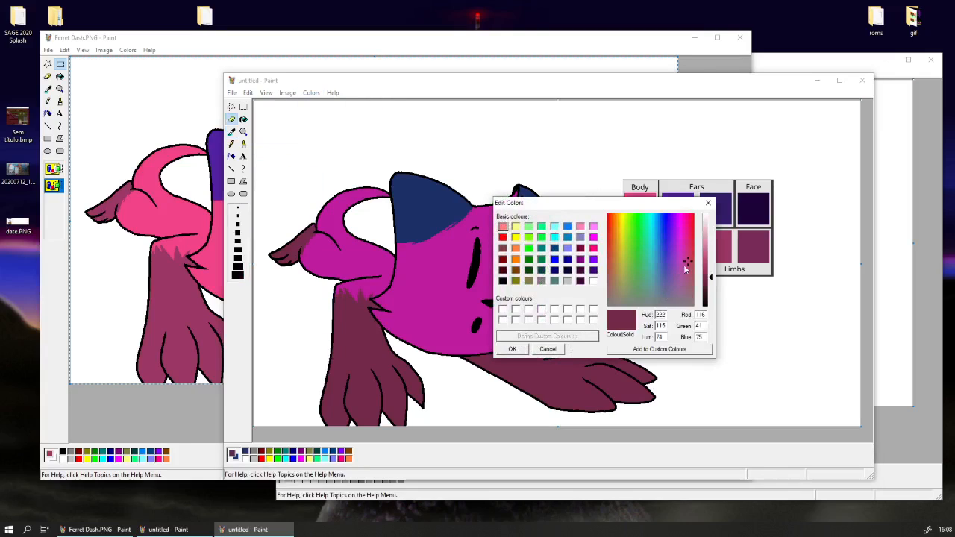
{"action": "left_click_drag", "start_coordinate": [687, 260], "coordinate": [683, 260]}
{"action": "left_click", "coordinate": [512, 350]}
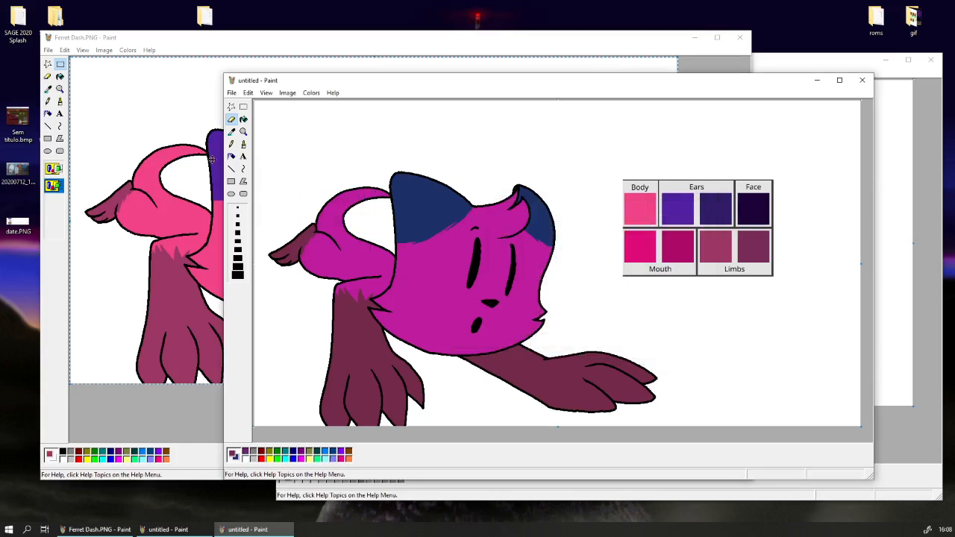
{"action": "left_click", "coordinate": [231, 131]}
{"action": "left_click", "coordinate": [341, 318]}
{"action": "right_click", "coordinate": [246, 452]}
{"action": "mouse_move", "coordinate": [415, 370]}
{"action": "left_mouse_down"}
{"action": "mouse_move", "coordinate": [329, 373]}
{"action": "mouse_move", "coordinate": [328, 306]}
{"action": "mouse_move", "coordinate": [359, 259]}
{"action": "mouse_move", "coordinate": [572, 378]}
{"action": "mouse_move", "coordinate": [648, 389]}
{"action": "mouse_move", "coordinate": [680, 380]}
{"action": "mouse_move", "coordinate": [353, 204]}
{"action": "left_mouse_up"}
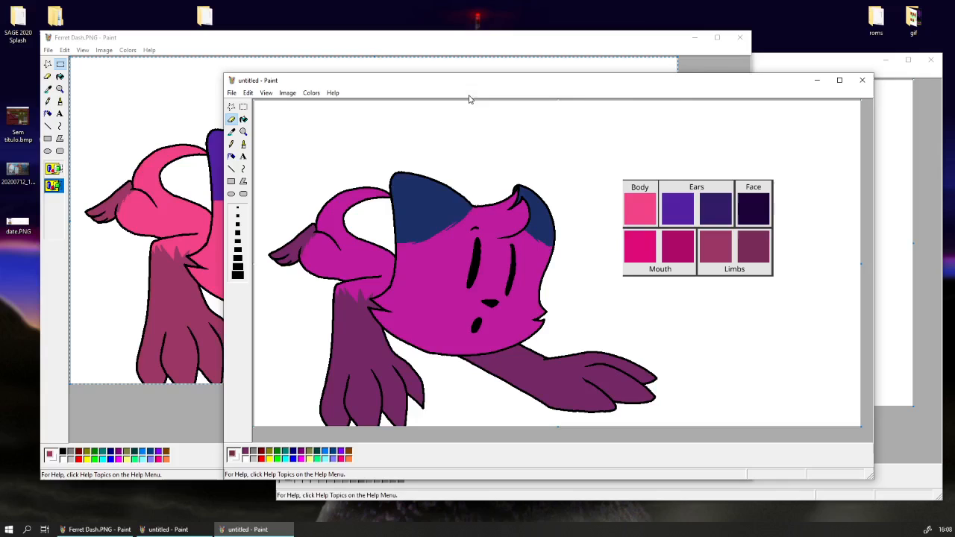
Switch to the black-and-white shading drawing and copy the entire picture.
{"action": "left_click", "coordinate": [785, 62]}
{"action": "left_click", "coordinate": [300, 73]}
{"action": "left_click", "coordinate": [335, 155]}
{"action": "right_click", "coordinate": [335, 154]}
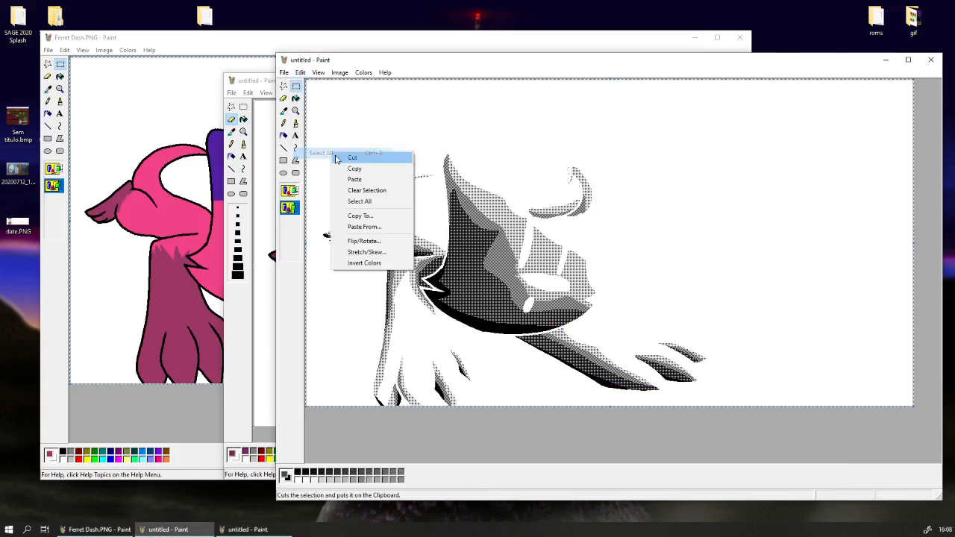
{"action": "left_click", "coordinate": [341, 168]}
Paste the shading over the darker-coloured cat with a transparent background so its black areas take the darker colours.
{"action": "left_click", "coordinate": [259, 273]}
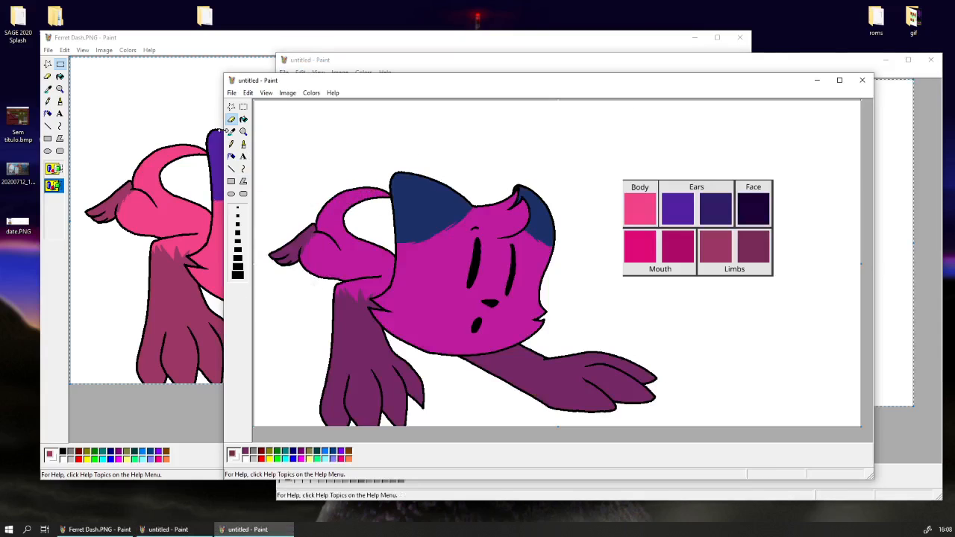
{"action": "left_click", "coordinate": [244, 106]}
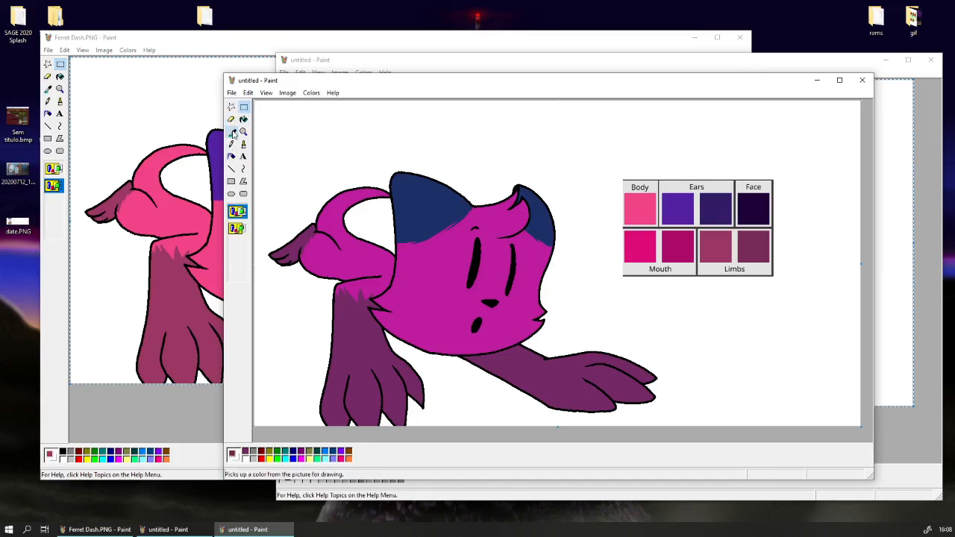
{"action": "key", "text": "ctrl+v"}
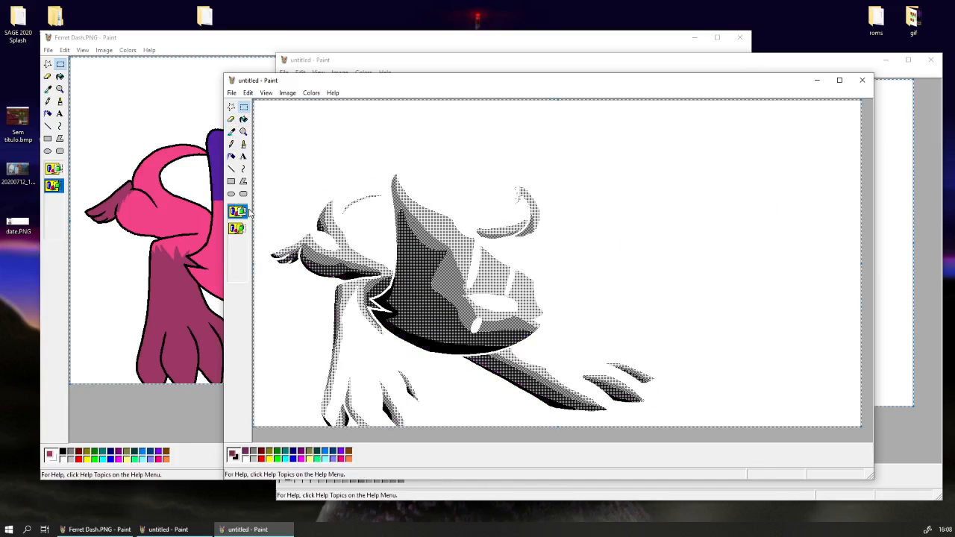
{"action": "left_click", "coordinate": [236, 229]}
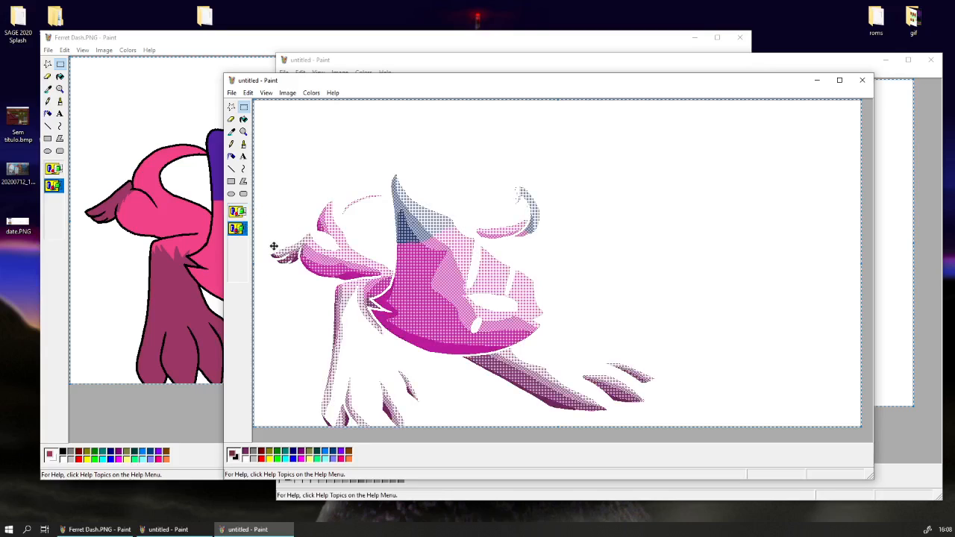
Copy the entire dithered dark-colour picture and paste it with a transparent background over the coloured cat in Ferret Dash.PNG.
{"action": "left_click", "coordinate": [248, 92]}
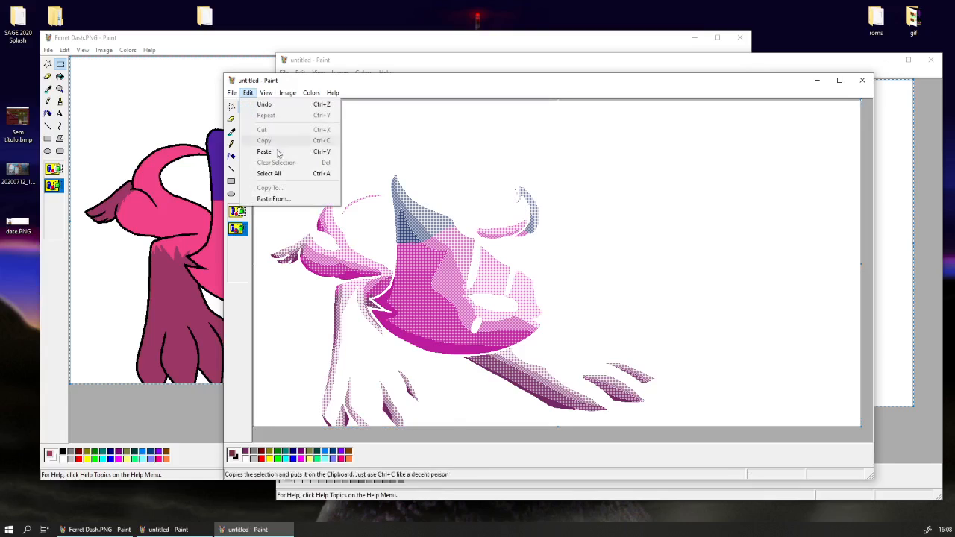
{"action": "left_click", "coordinate": [273, 173]}
{"action": "right_click", "coordinate": [285, 180]}
{"action": "left_click", "coordinate": [307, 196]}
{"action": "left_click", "coordinate": [201, 401]}
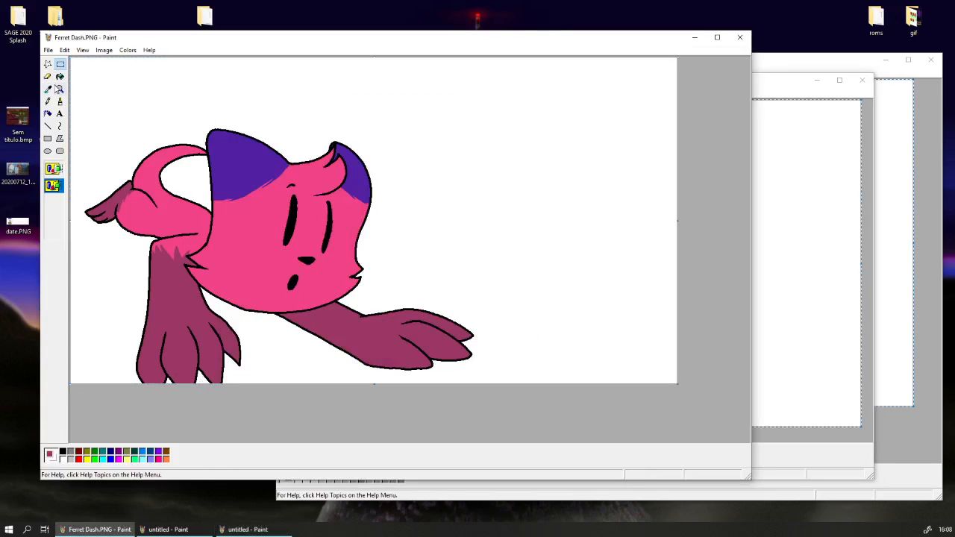
{"action": "left_click", "coordinate": [48, 88]}
{"action": "key", "text": "ctrl+v"}
{"action": "left_click", "coordinate": [53, 185]}
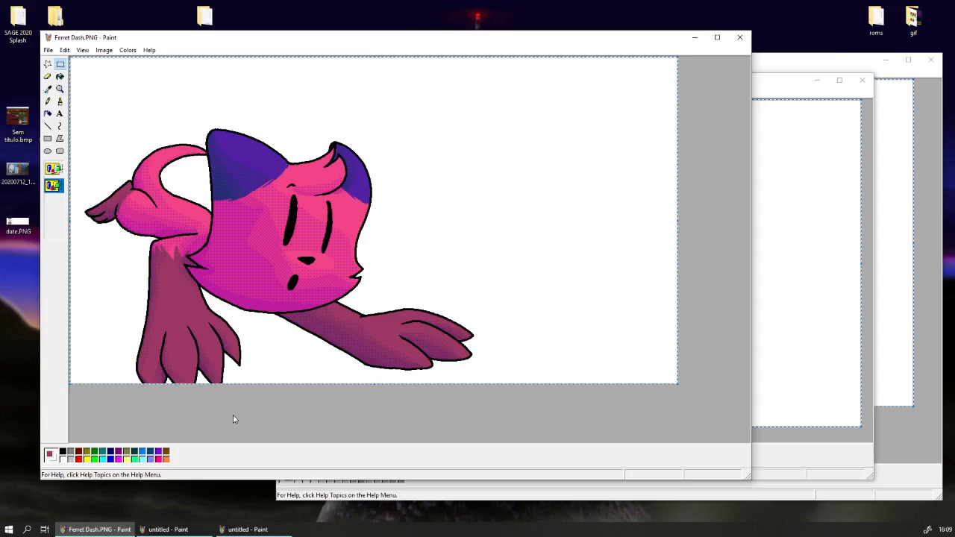
Examine the shading across the cat's ears, face, body and legs at moderate magnification.
{"action": "left_click", "coordinate": [60, 89]}
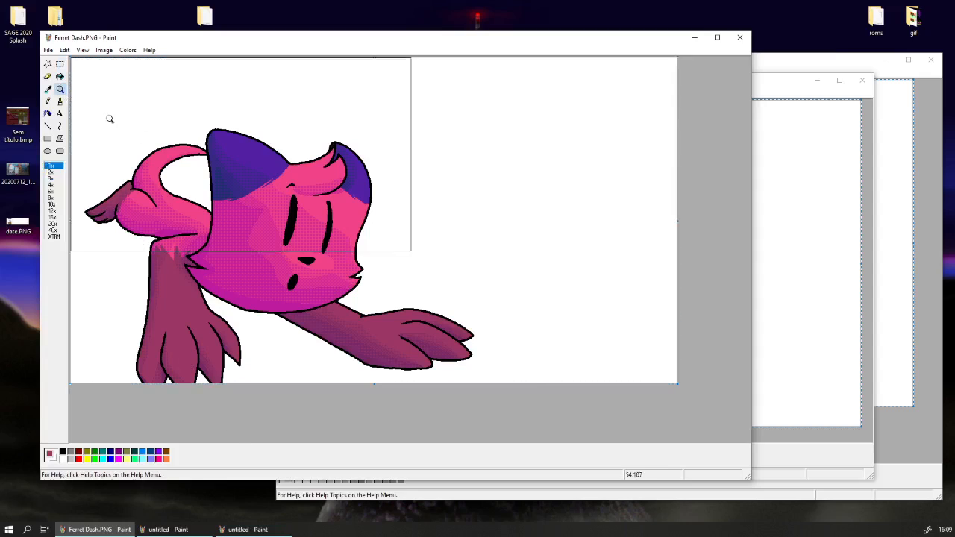
{"action": "left_click", "coordinate": [274, 257]}
{"action": "scroll", "coordinate": [205, 257], "scroll_direction": "down", "scroll_amount": 2}
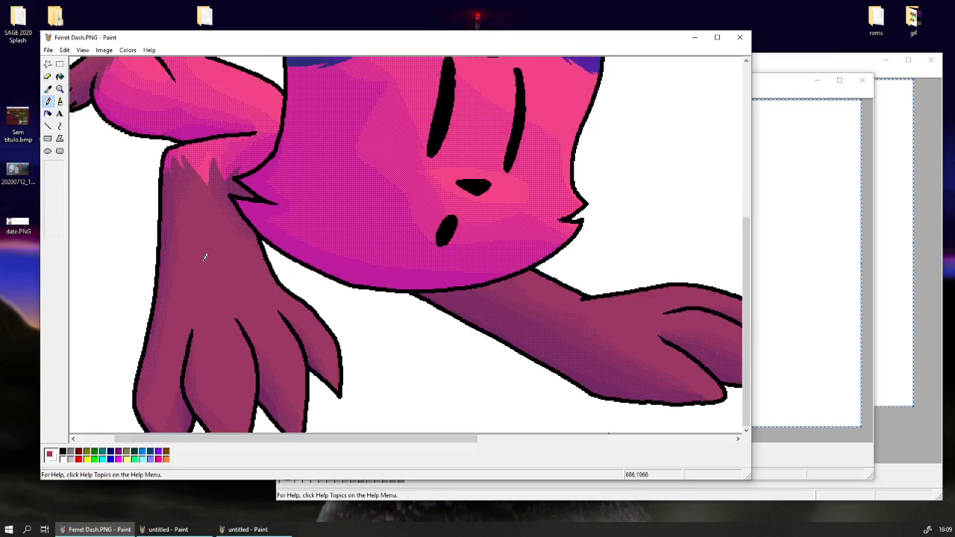
{"action": "scroll", "coordinate": [205, 257], "scroll_direction": "up", "scroll_amount": 5}
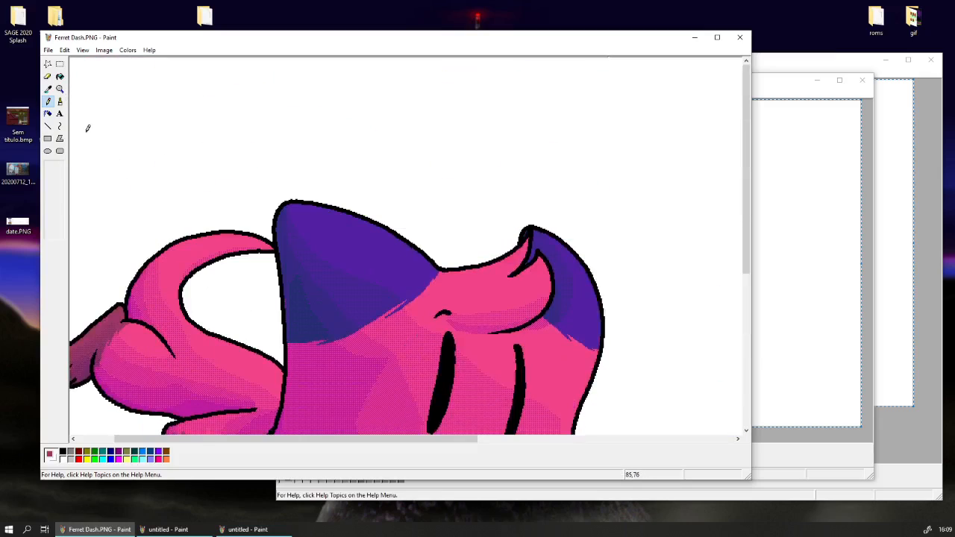
{"action": "left_click", "coordinate": [60, 89]}
{"action": "left_click", "coordinate": [60, 64]}
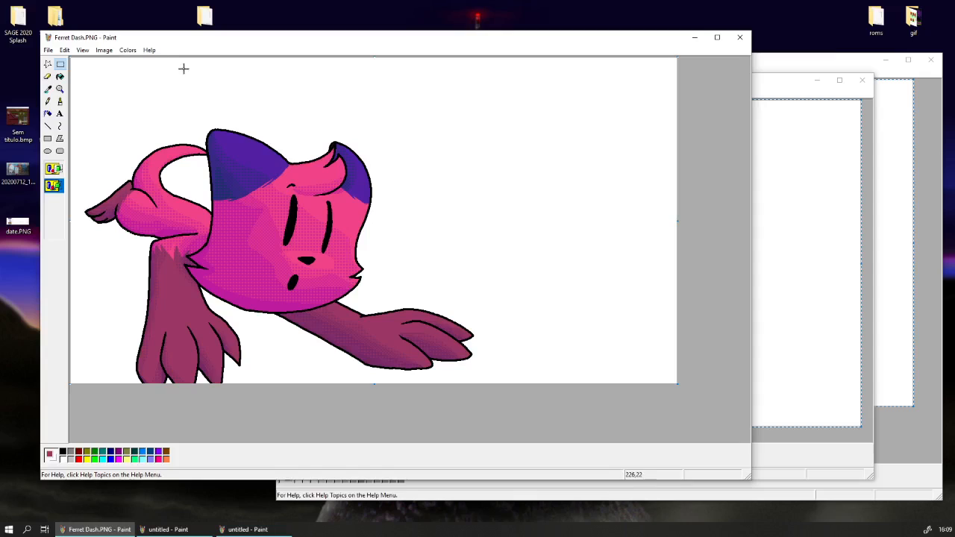
{"action": "left_click", "coordinate": [60, 89]}
{"action": "left_click", "coordinate": [221, 176]}
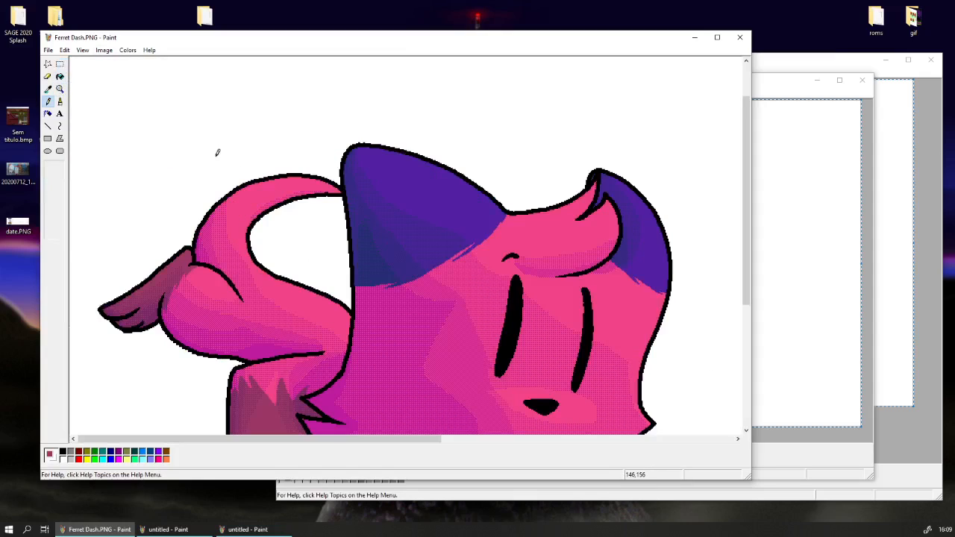
{"action": "left_click", "coordinate": [60, 89]}
{"action": "left_click", "coordinate": [78, 90]}
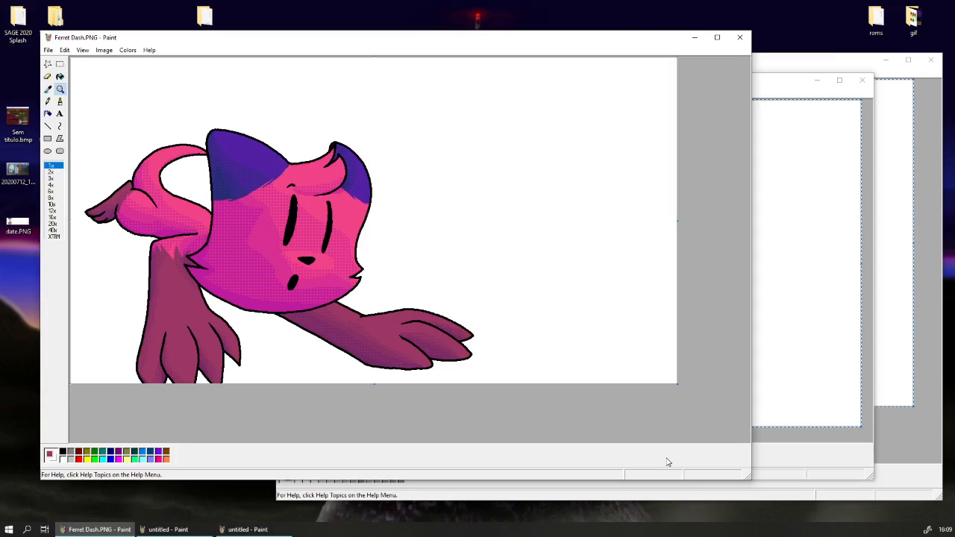
{"action": "left_click", "coordinate": [249, 267]}
{"action": "scroll", "coordinate": [277, 316], "scroll_direction": "down", "scroll_amount": 2}
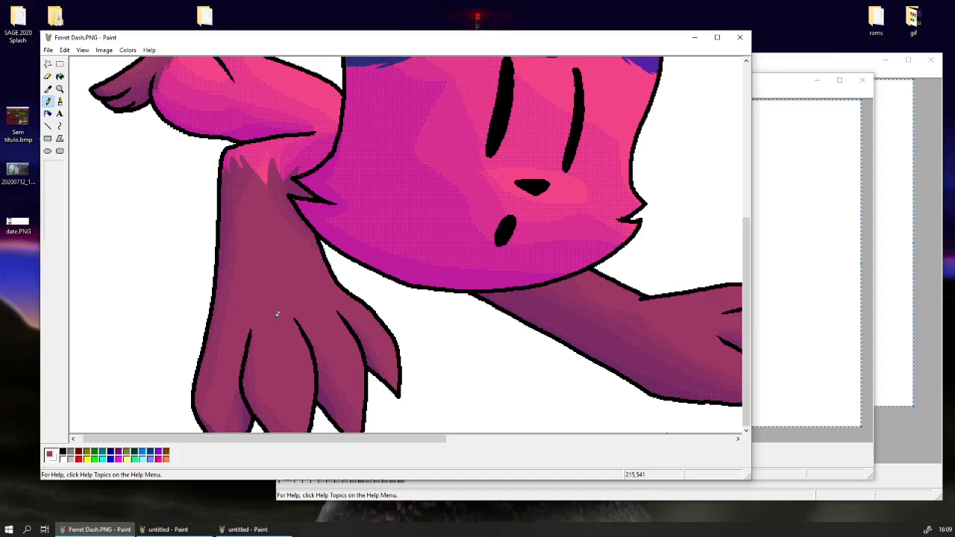
{"action": "scroll", "coordinate": [258, 311], "scroll_direction": "up", "scroll_amount": 3}
{"action": "scroll", "coordinate": [257, 311], "scroll_direction": "down", "scroll_amount": 2}
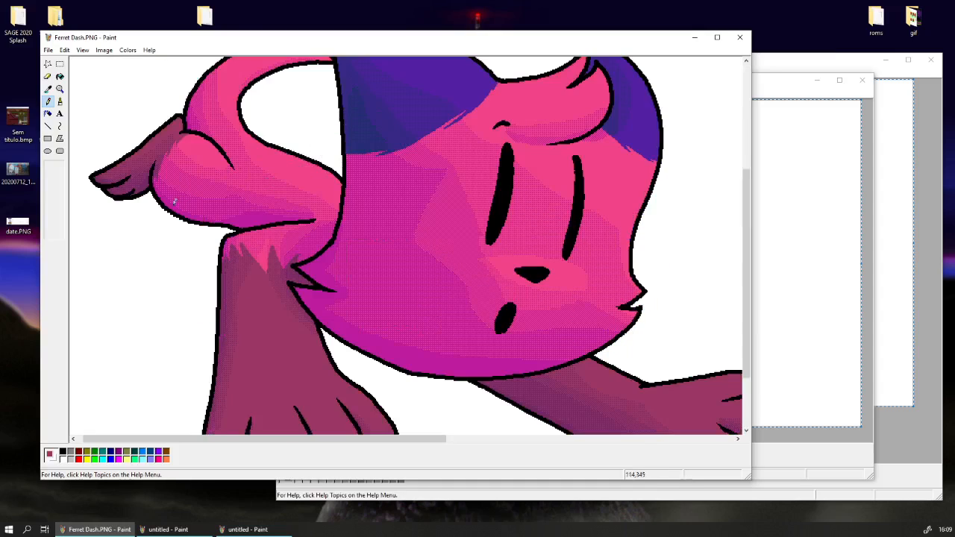
Inspect the dithering on the tail, body and front leg at 6x magnification and sample the magenta shading colour.
{"action": "left_click", "coordinate": [59, 88]}
{"action": "left_click", "coordinate": [61, 191]}
{"action": "scroll", "coordinate": [270, 342], "scroll_direction": "down", "scroll_amount": 2}
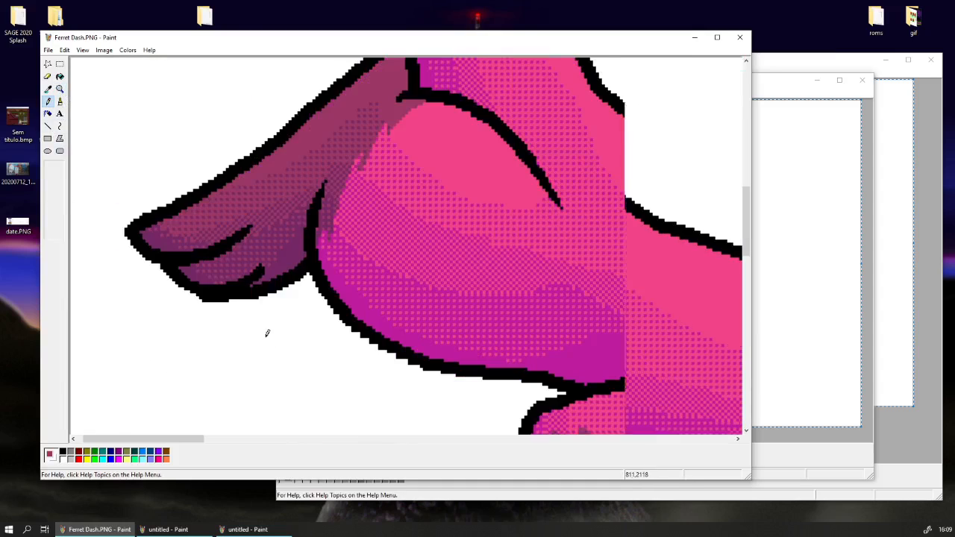
{"action": "scroll", "coordinate": [264, 336], "scroll_direction": "up", "scroll_amount": 1}
{"action": "left_click_drag", "start_coordinate": [179, 441], "coordinate": [220, 444]}
{"action": "scroll", "coordinate": [421, 362], "scroll_direction": "down", "scroll_amount": 3}
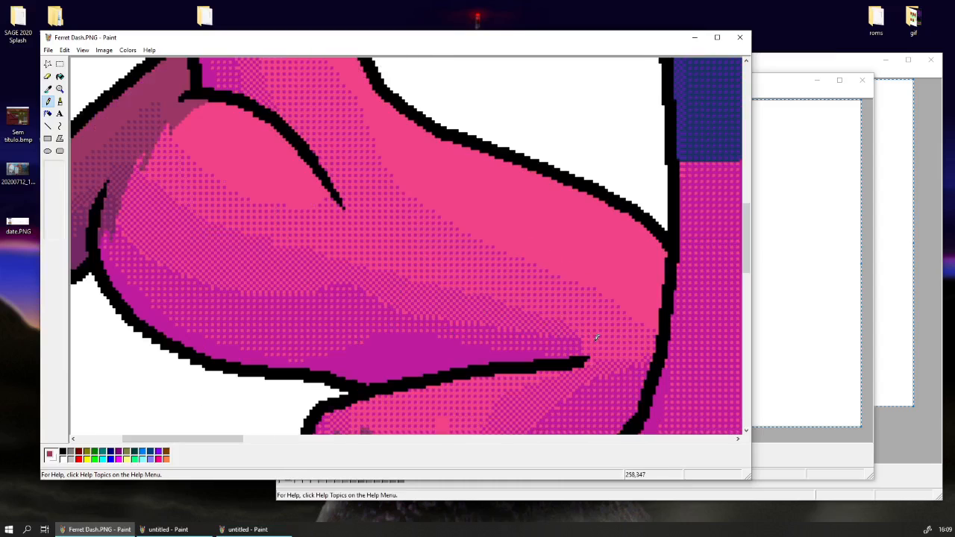
{"action": "scroll", "coordinate": [597, 338], "scroll_direction": "down", "scroll_amount": 4}
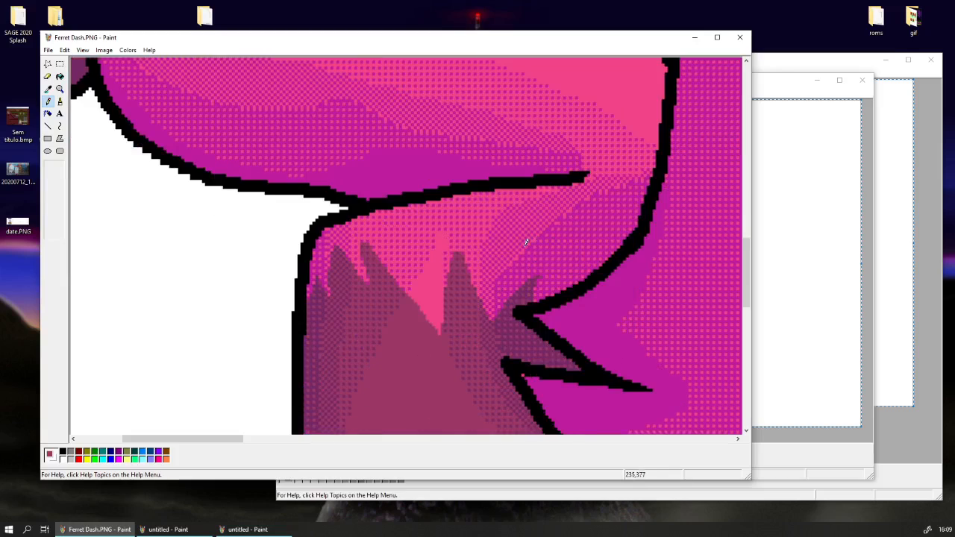
{"action": "left_click_drag", "start_coordinate": [229, 440], "coordinate": [259, 440]}
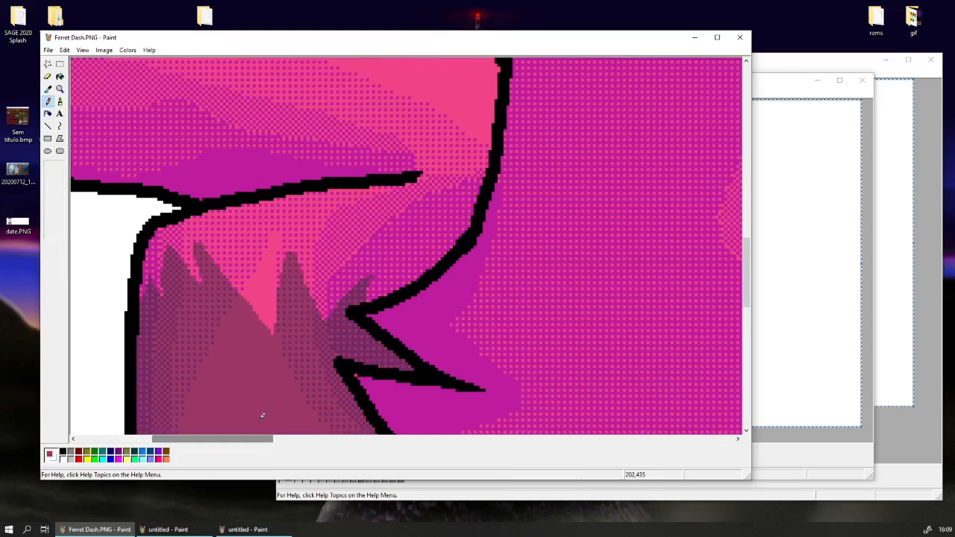
{"action": "scroll", "coordinate": [262, 368], "scroll_direction": "down", "scroll_amount": 1}
{"action": "scroll", "coordinate": [267, 348], "scroll_direction": "up", "scroll_amount": 1}
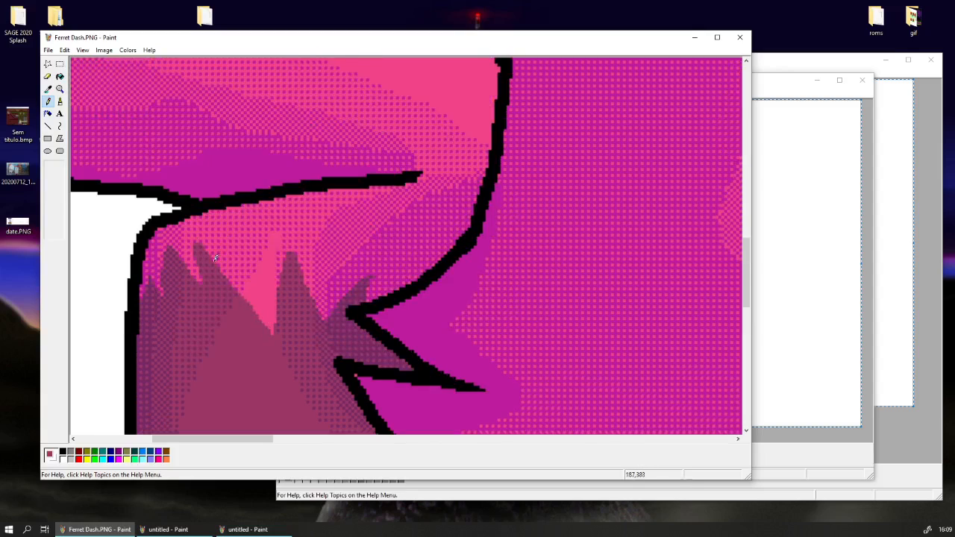
{"action": "left_click", "coordinate": [48, 88]}
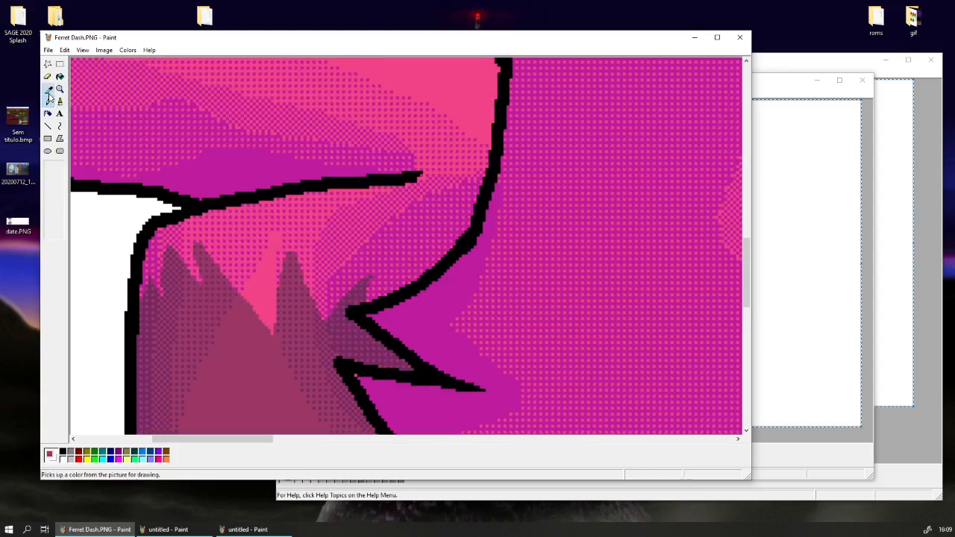
{"action": "left_click", "coordinate": [203, 278]}
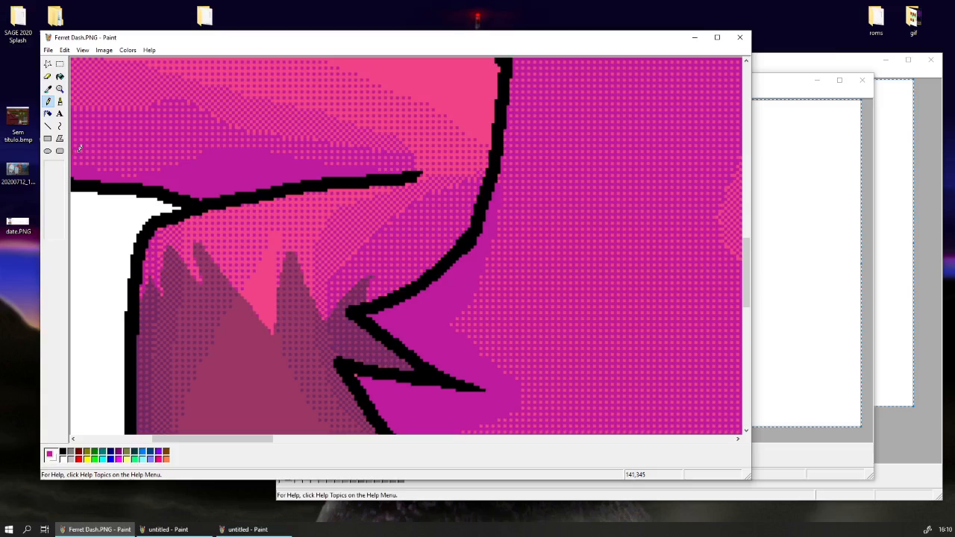
Inspect the dithered shading around the cat's nose and mouth up close, ending with the whole drawing in view.
{"action": "left_click", "coordinate": [60, 90]}
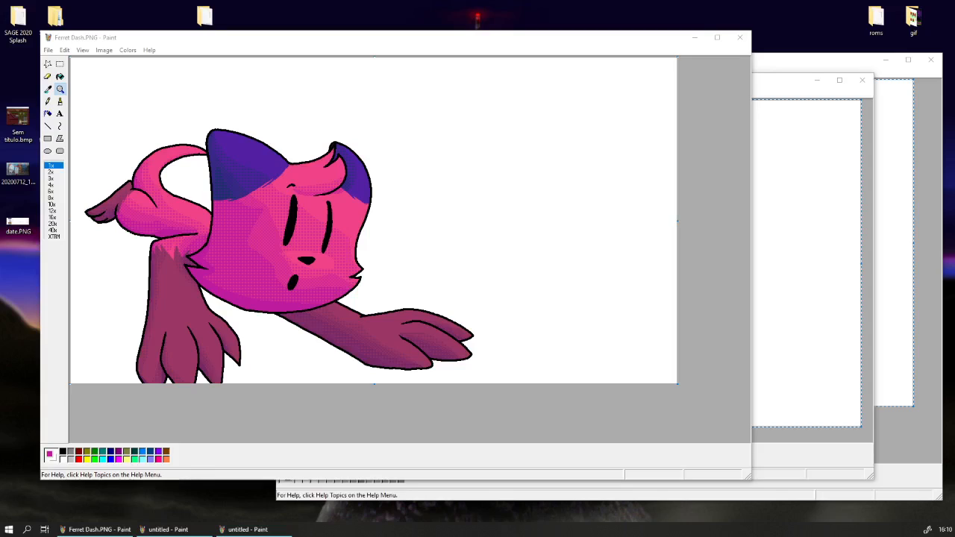
{"action": "left_click", "coordinate": [59, 90]}
{"action": "left_click", "coordinate": [60, 90]}
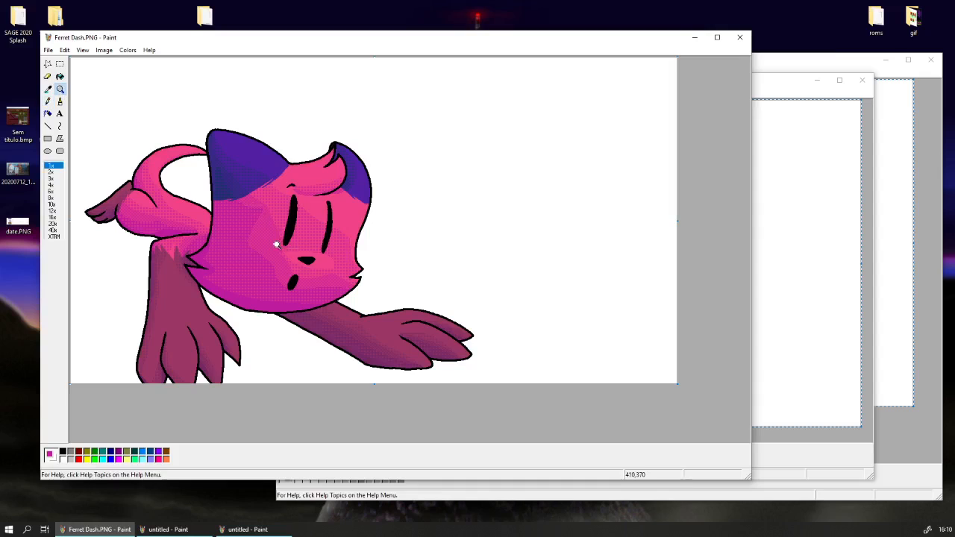
{"action": "left_click", "coordinate": [276, 243]}
{"action": "scroll", "coordinate": [246, 216], "scroll_direction": "down", "scroll_amount": 4}
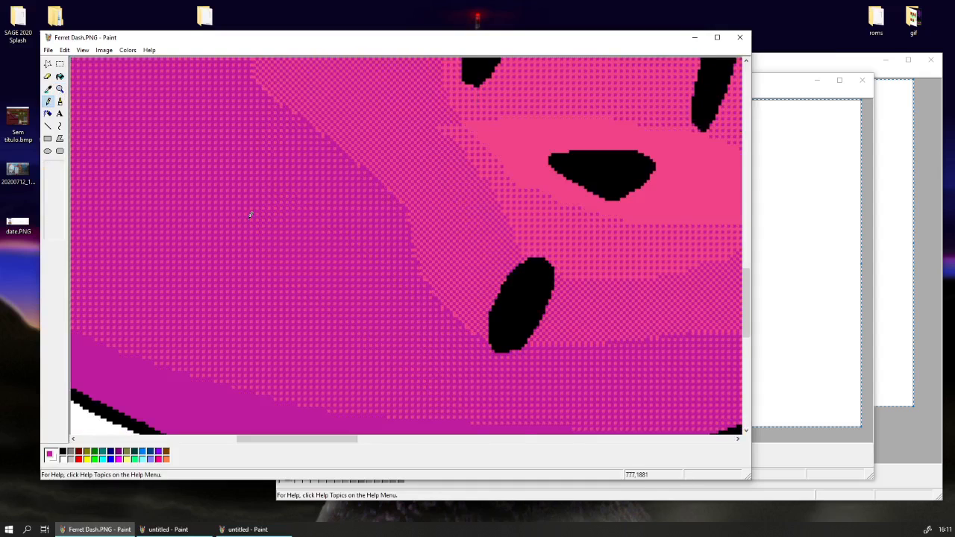
{"action": "scroll", "coordinate": [246, 217], "scroll_direction": "up", "scroll_amount": 2}
{"action": "left_click", "coordinate": [60, 89]}
{"action": "left_click", "coordinate": [83, 97]}
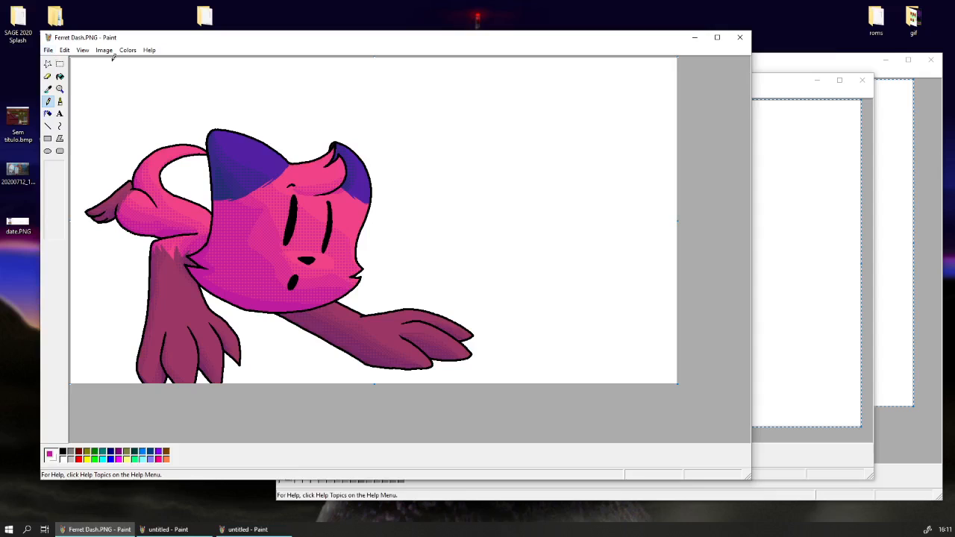
Close the two untitled helper drawings, the grey dithered shading and the dark-colour copy, without saving, leaving only Ferret Dash.PNG open.
{"action": "left_click", "coordinate": [771, 89]}
{"action": "left_click", "coordinate": [768, 68]}
{"action": "left_click_drag", "start_coordinate": [634, 68], "coordinate": [550, 72]}
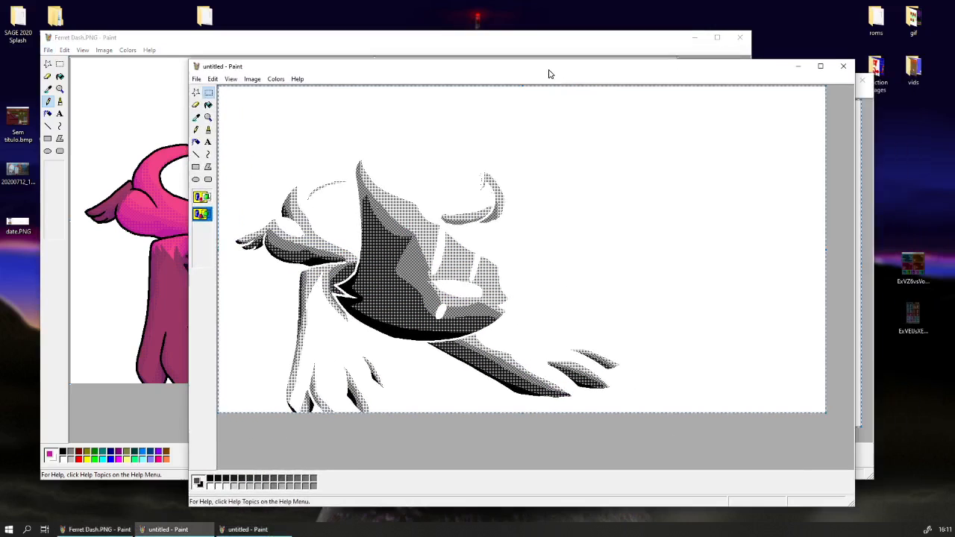
{"action": "left_click_drag", "start_coordinate": [754, 71], "coordinate": [768, 72]}
{"action": "left_click", "coordinate": [856, 66]}
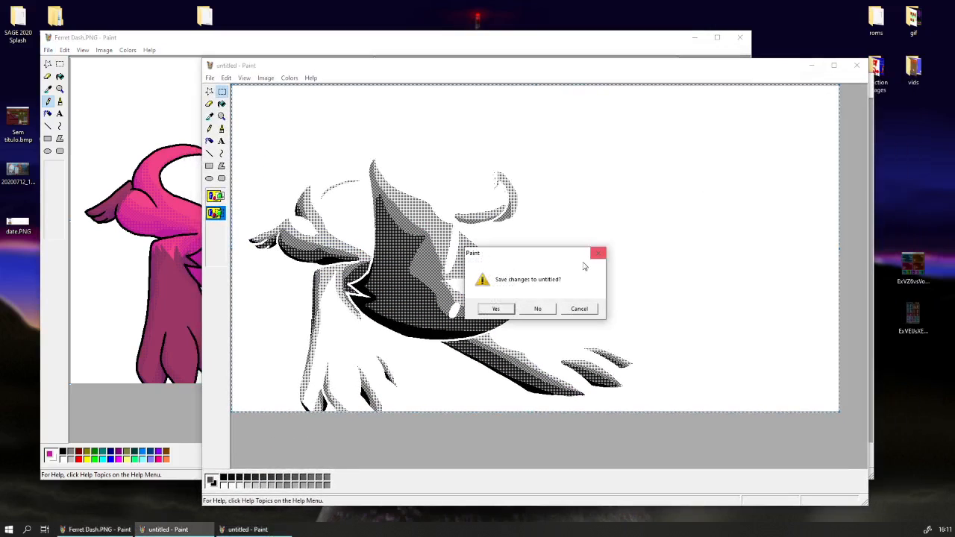
{"action": "left_click", "coordinate": [539, 309]}
{"action": "left_click", "coordinate": [862, 80]}
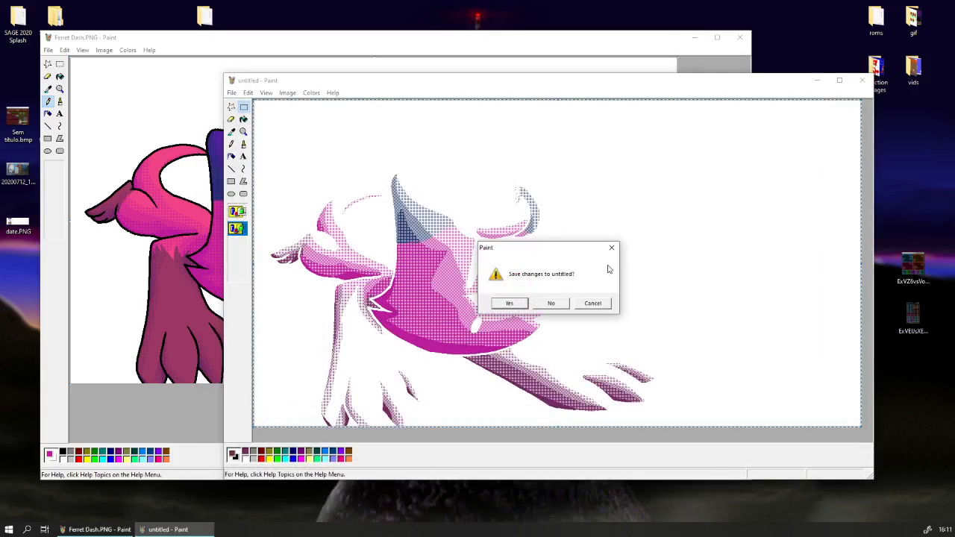
{"action": "left_click", "coordinate": [554, 305]}
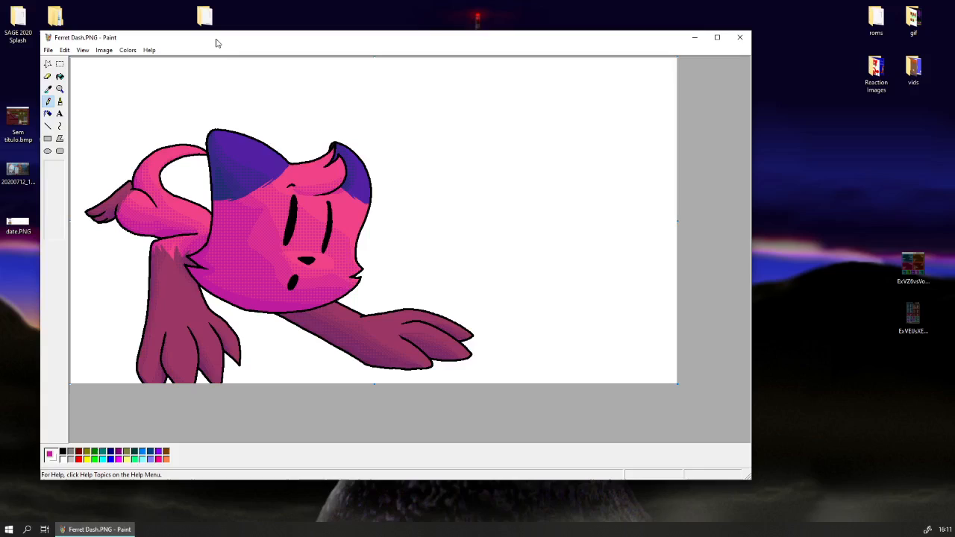
{"action": "left_click_drag", "start_coordinate": [216, 40], "coordinate": [324, 67]}
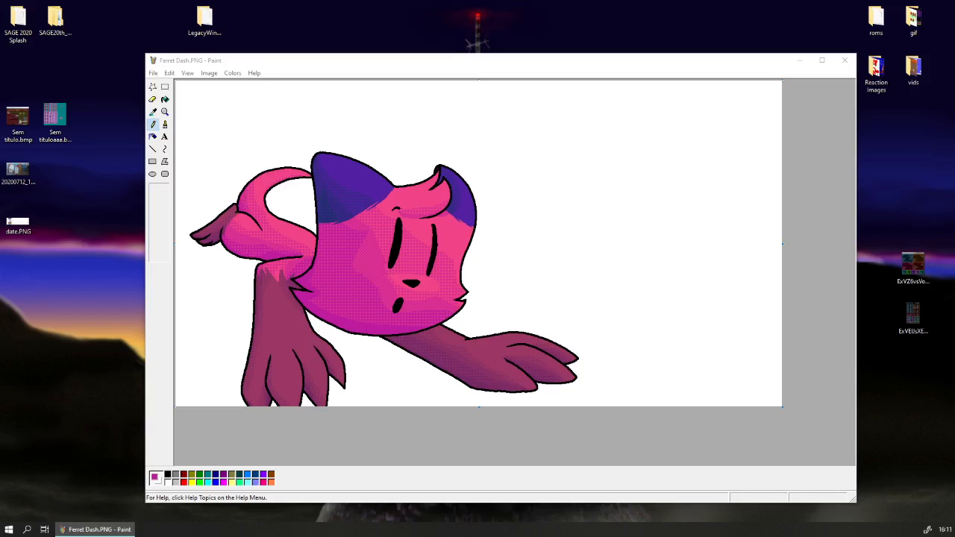
Undo and redo the shading overlay to compare the flat-coloured cat with the shaded version.
{"action": "left_click", "coordinate": [168, 74]}
{"action": "left_click", "coordinate": [168, 74]}
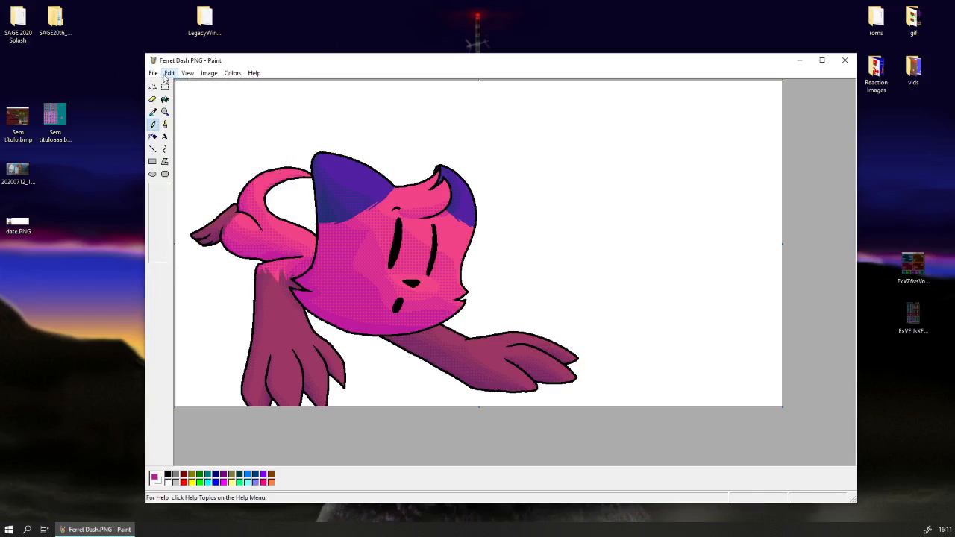
{"action": "left_click", "coordinate": [165, 87]}
{"action": "key", "text": "ctrl+z"}
{"action": "left_click", "coordinate": [188, 74]}
{"action": "mouse_move", "coordinate": [172, 74]}
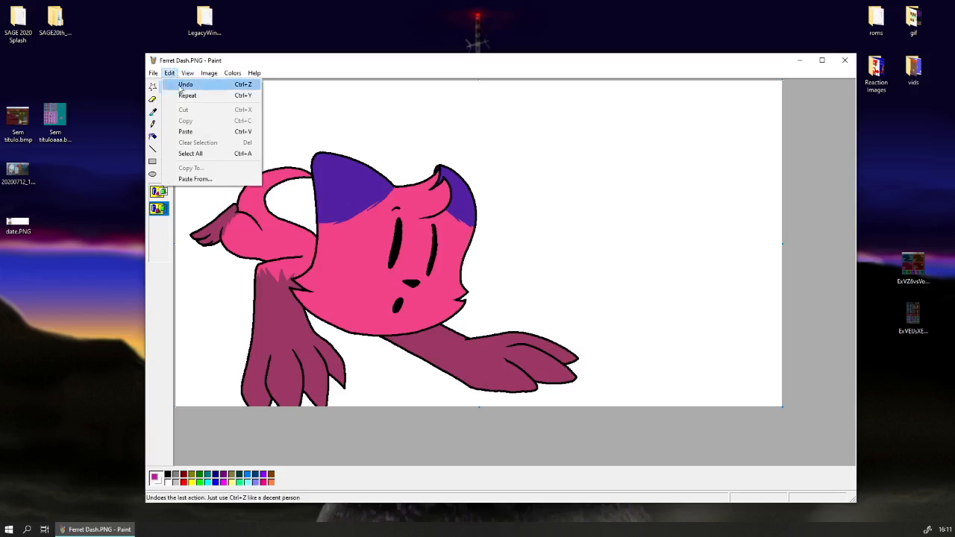
{"action": "left_click", "coordinate": [194, 153]}
{"action": "right_click", "coordinate": [195, 153]}
{"action": "left_click", "coordinate": [162, 239]}
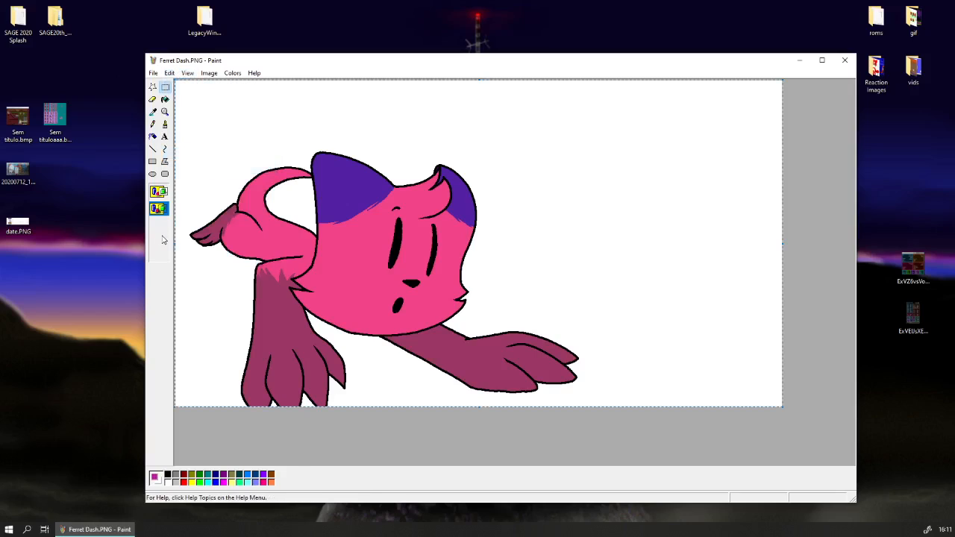
{"action": "left_click", "coordinate": [165, 87]}
{"action": "key", "text": "ctrl+y"}
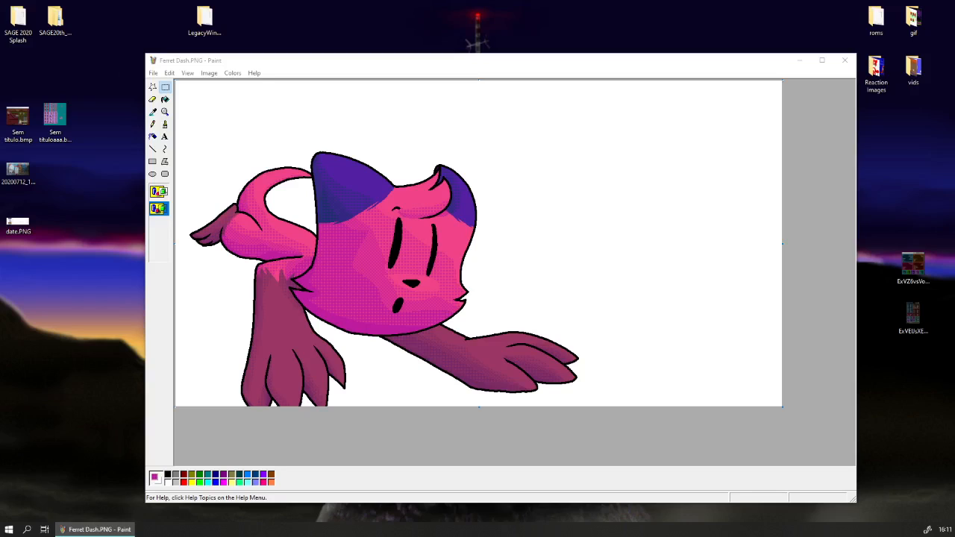
Sample the maroon and dark purple shades in the tail tip's dithered area to touch up individual pixels with the Pencil.
{"action": "left_click_drag", "start_coordinate": [437, 62], "coordinate": [374, 69]}
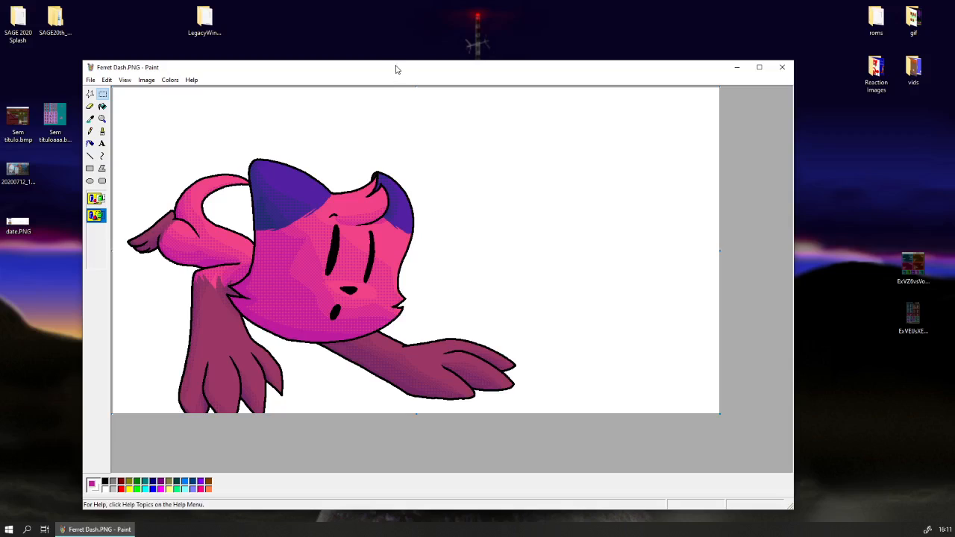
{"action": "left_click", "coordinate": [102, 118]}
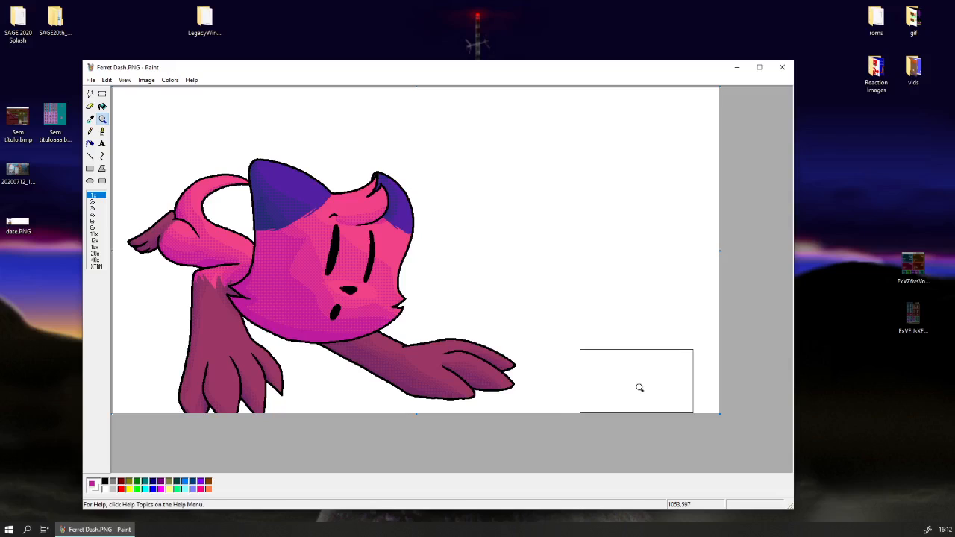
{"action": "left_click", "coordinate": [186, 238]}
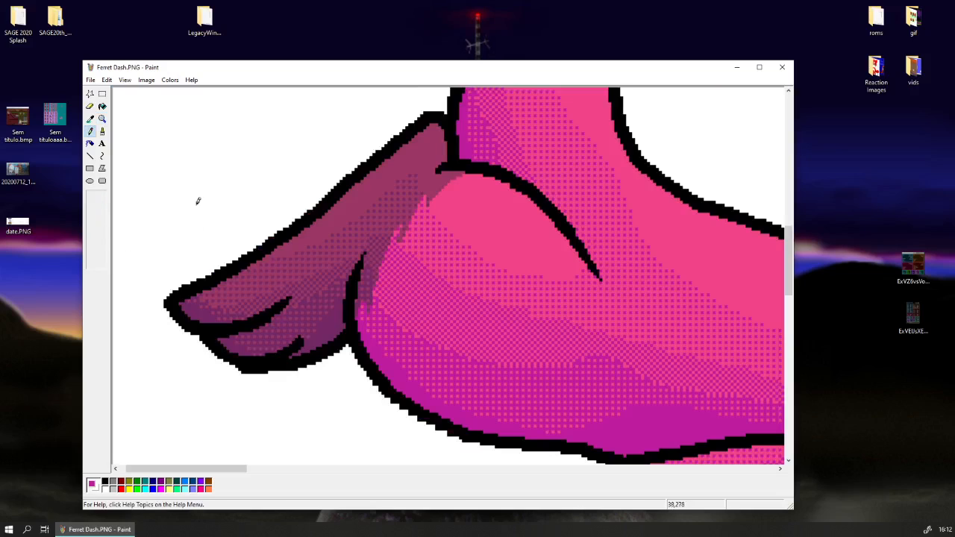
{"action": "left_click", "coordinate": [320, 292]}
{"action": "left_click", "coordinate": [90, 119]}
{"action": "left_click", "coordinate": [311, 294]}
{"action": "left_click", "coordinate": [90, 118]}
{"action": "left_click", "coordinate": [315, 296]}
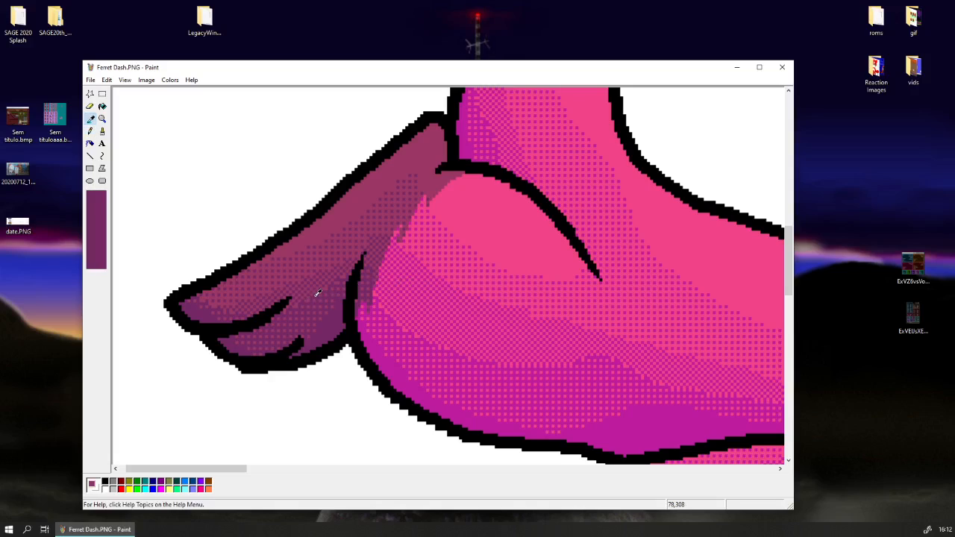
{"action": "left_click", "coordinate": [89, 119]}
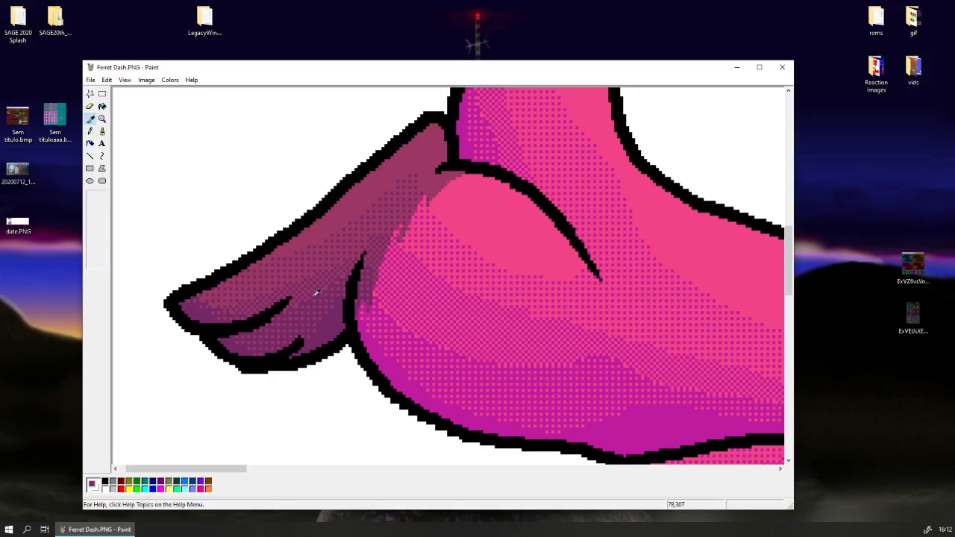
{"action": "left_click", "coordinate": [317, 292]}
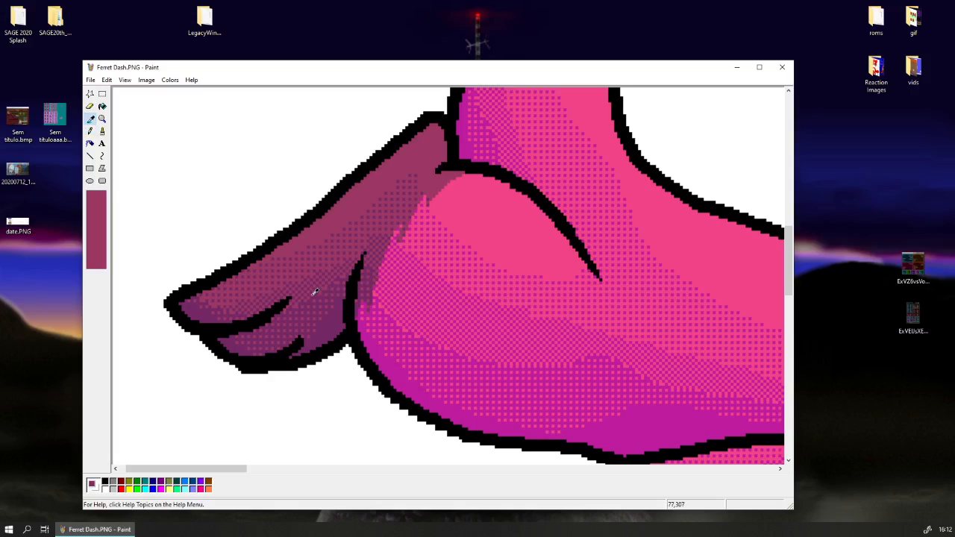
{"action": "left_click", "coordinate": [89, 119]}
{"action": "left_click", "coordinate": [326, 288]}
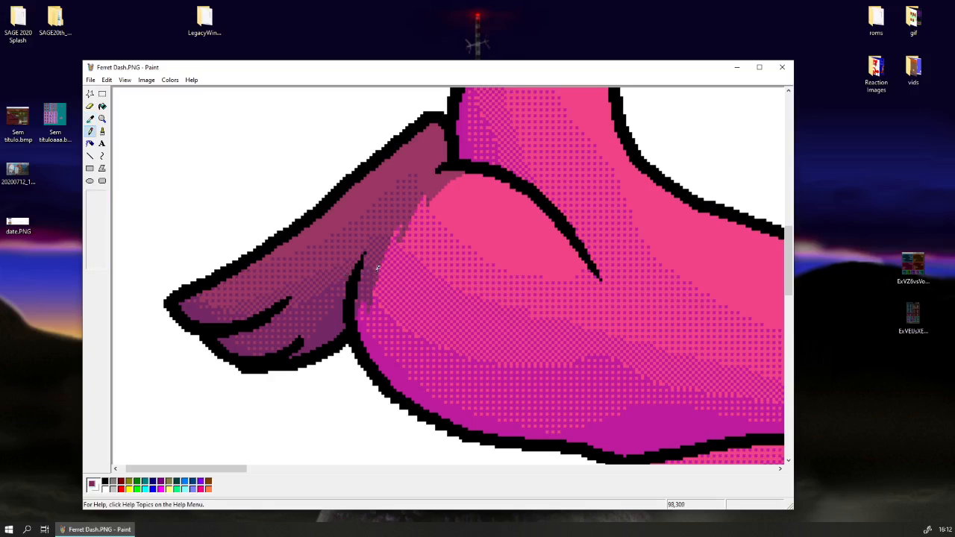
Sample the magenta shading colour beside the tail tip to retouch pixels along the edge between the two dither patterns on the body.
{"action": "left_click", "coordinate": [89, 118]}
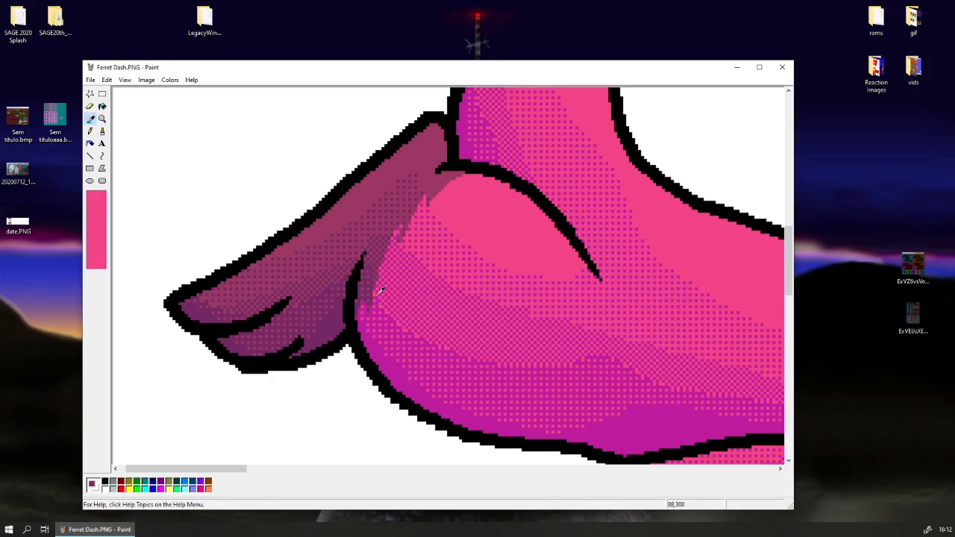
{"action": "left_click", "coordinate": [411, 328]}
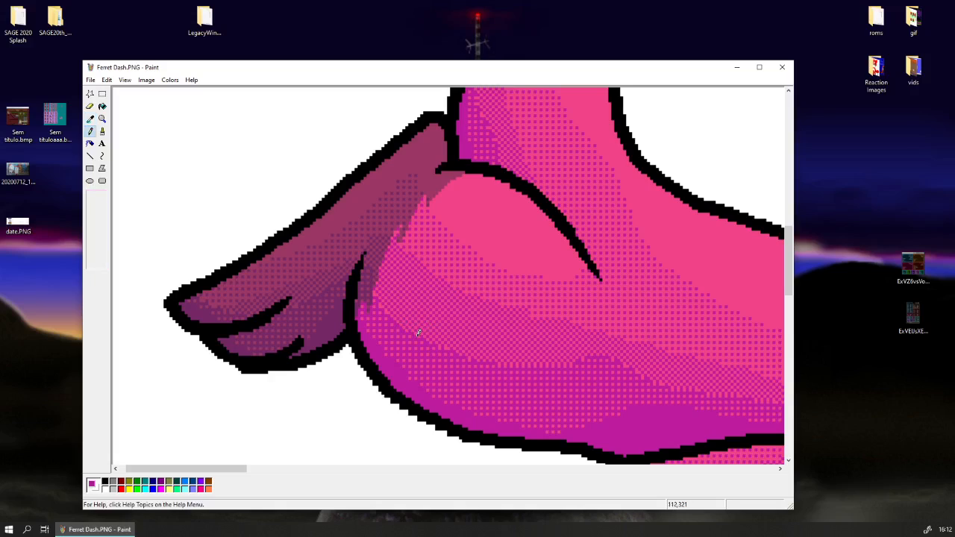
{"action": "left_click", "coordinate": [90, 120]}
{"action": "left_click", "coordinate": [442, 343]}
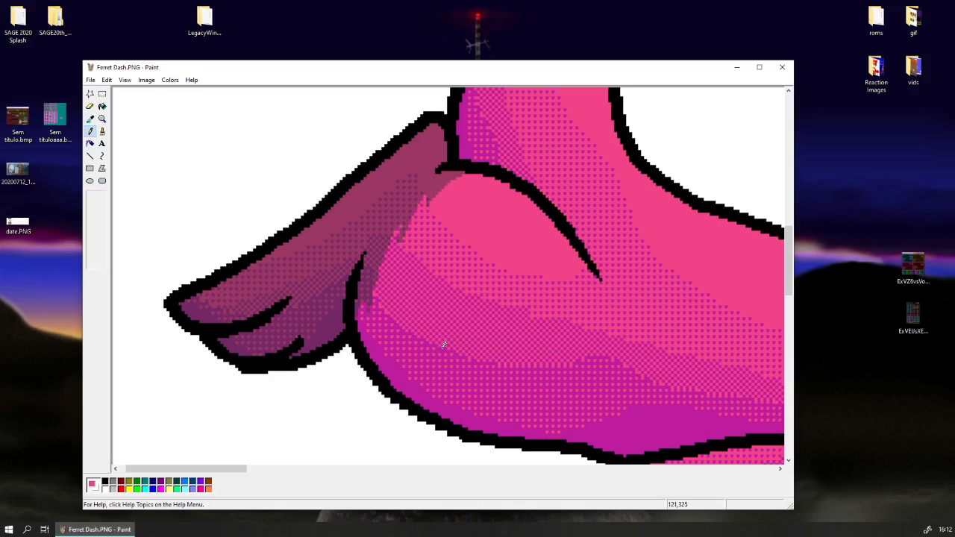
{"action": "key", "text": "i"}
{"action": "left_click", "coordinate": [494, 361]}
{"action": "key", "text": "ctrl+Page_Up"}
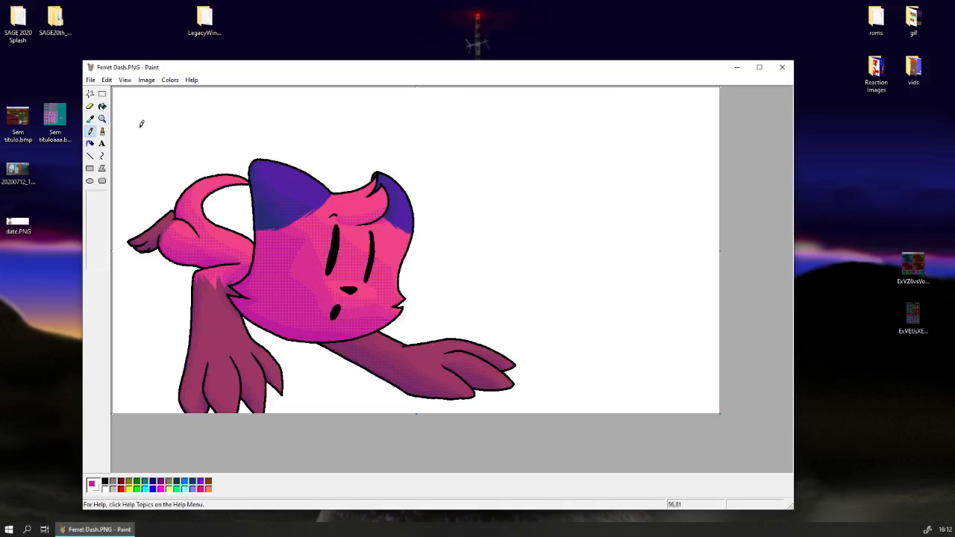
Try a short straight magenta line and a small rectangular selection along the dither boundary on the body's underside.
{"action": "left_click", "coordinate": [102, 118]}
{"action": "left_click", "coordinate": [218, 254]}
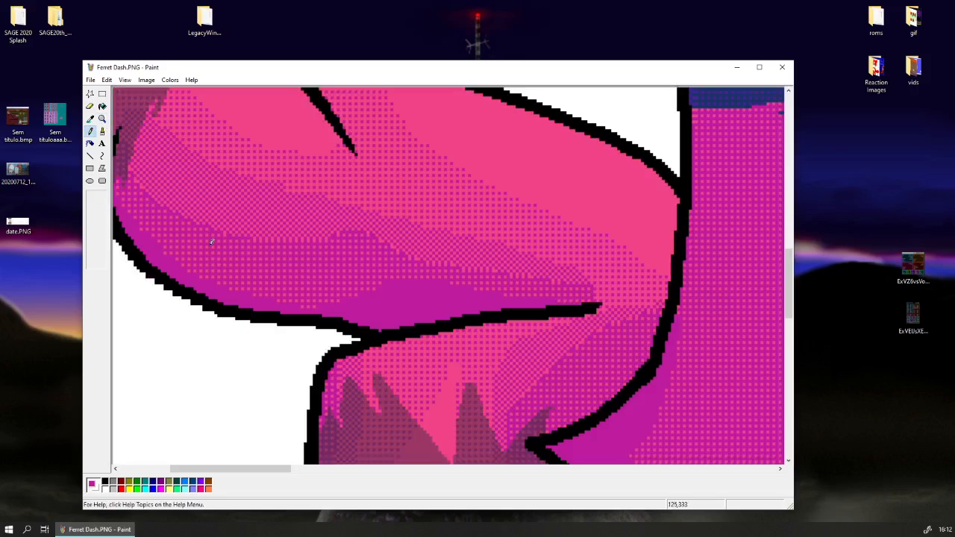
{"action": "left_click", "coordinate": [90, 119]}
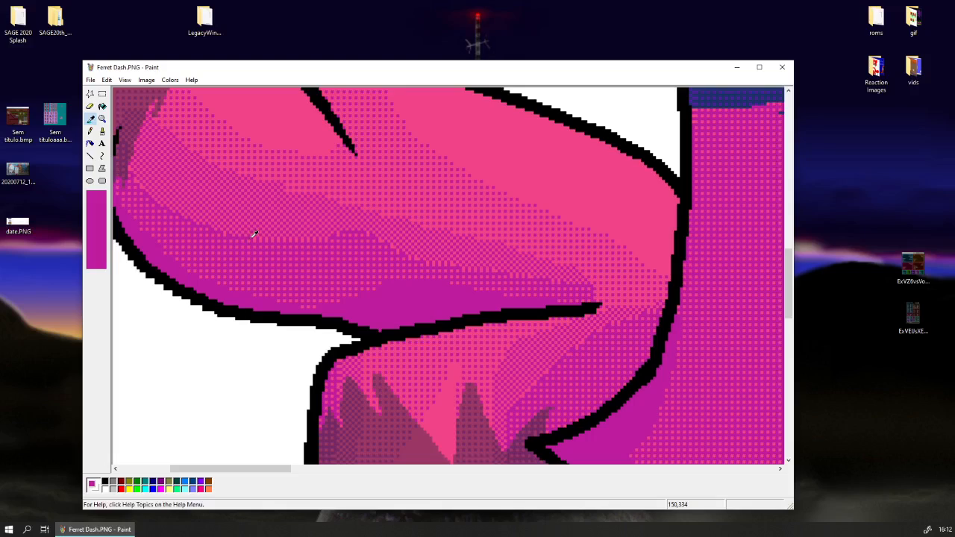
{"action": "left_click", "coordinate": [91, 155]}
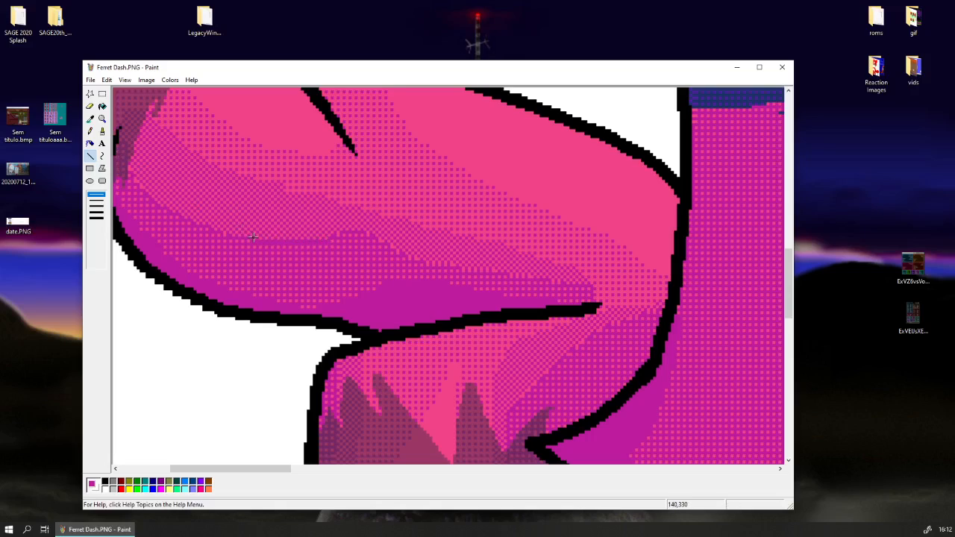
{"action": "left_click", "coordinate": [102, 93]}
{"action": "left_click_drag", "start_coordinate": [250, 240], "coordinate": [315, 250]}
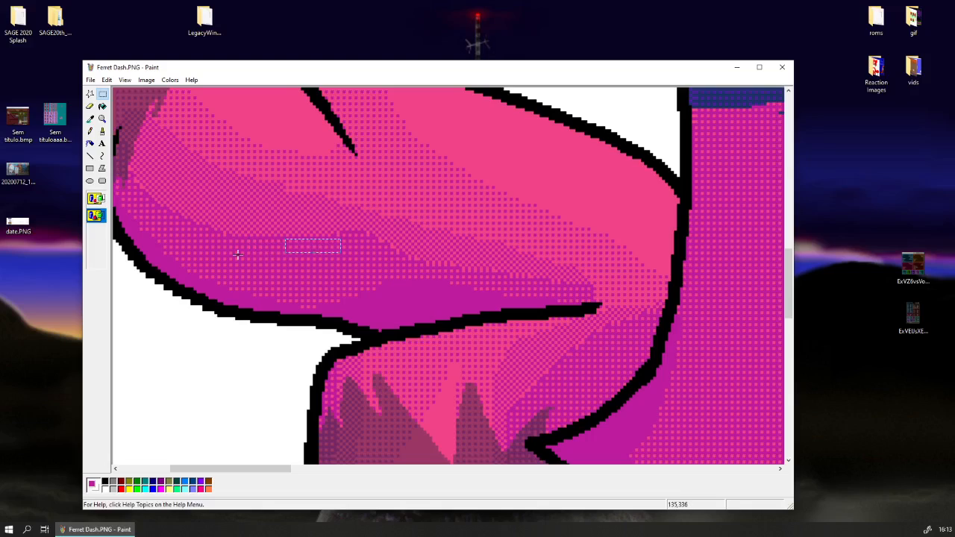
{"action": "left_click", "coordinate": [237, 254]}
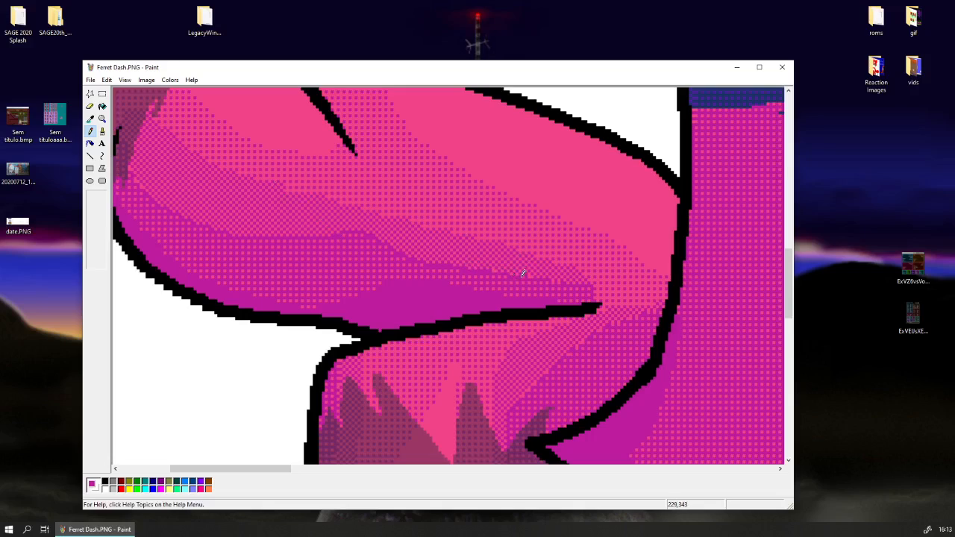
{"action": "left_click", "coordinate": [102, 121]}
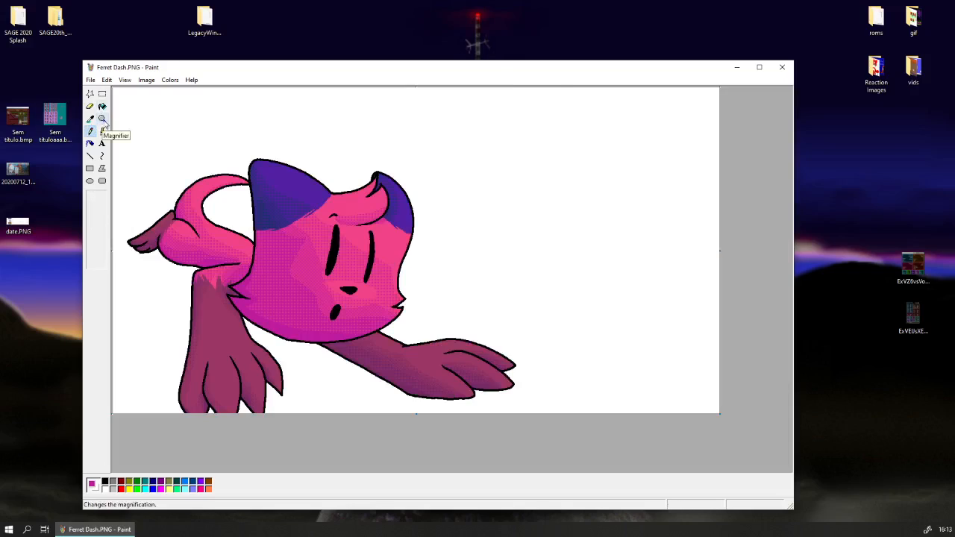
Sample the magenta and pink along the body's lower dither boundary above the front leg to retouch its edge pixels with the Pencil.
{"action": "left_click", "coordinate": [103, 121]}
{"action": "left_click", "coordinate": [224, 250]}
{"action": "left_click", "coordinate": [90, 119]}
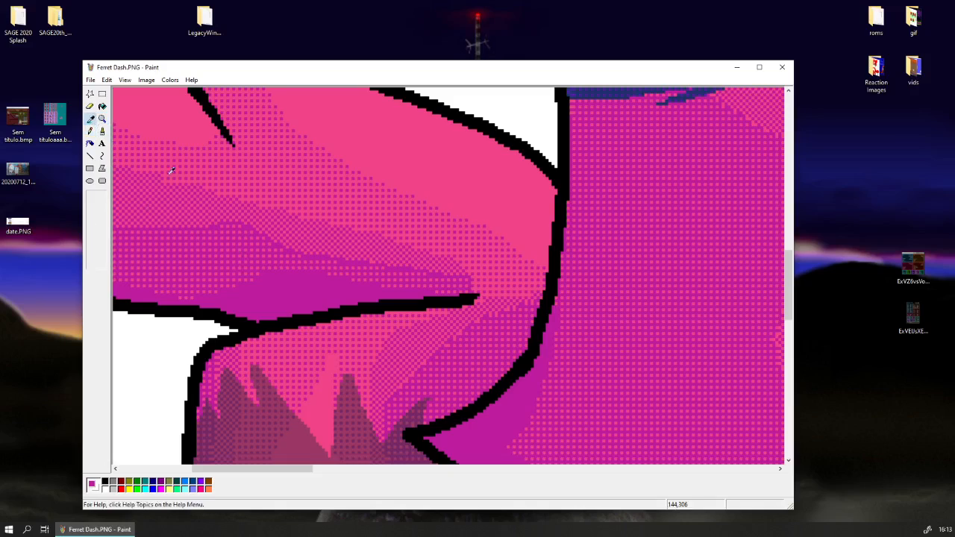
{"action": "left_click", "coordinate": [246, 221]}
{"action": "left_click", "coordinate": [89, 119]}
{"action": "left_click", "coordinate": [220, 220]}
{"action": "left_click", "coordinate": [90, 118]}
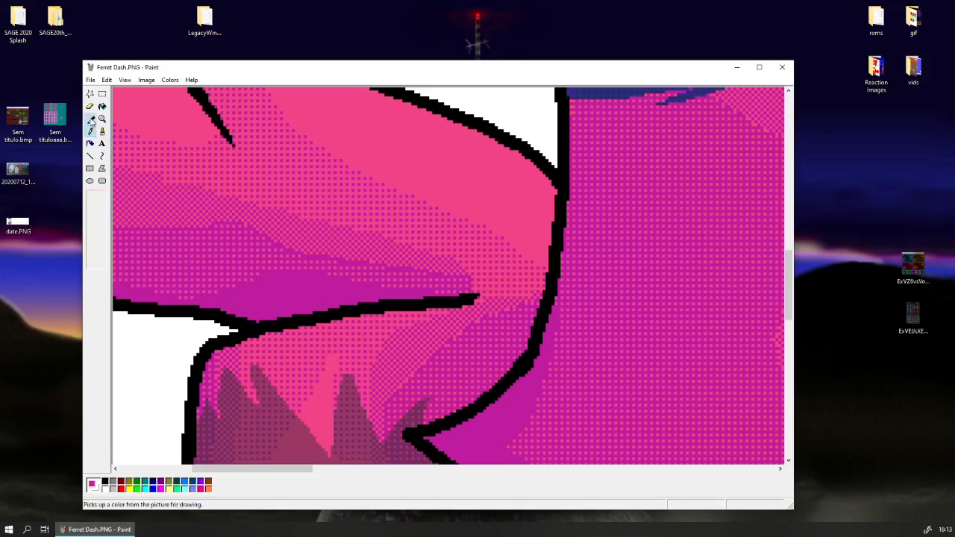
{"action": "left_click", "coordinate": [210, 222]}
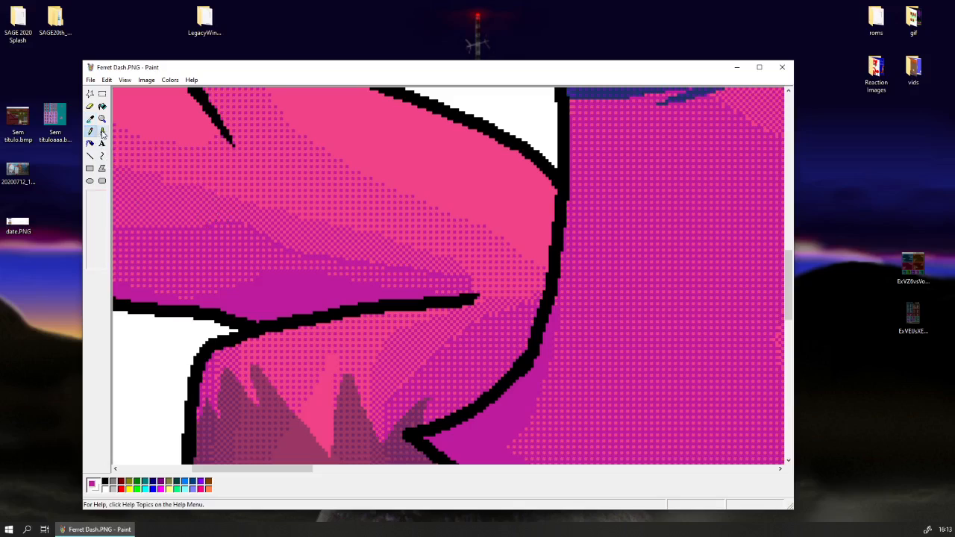
{"action": "left_click", "coordinate": [89, 119]}
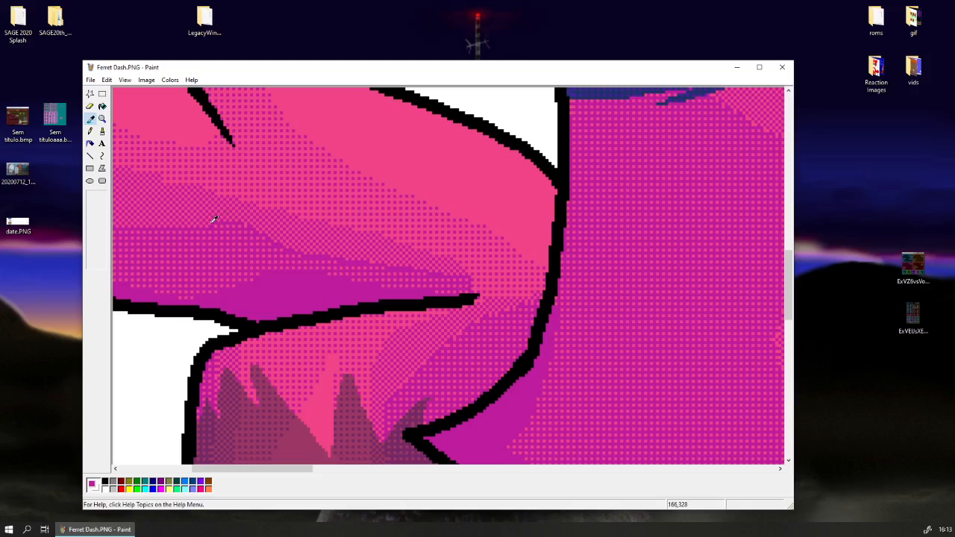
{"action": "left_click", "coordinate": [280, 240]}
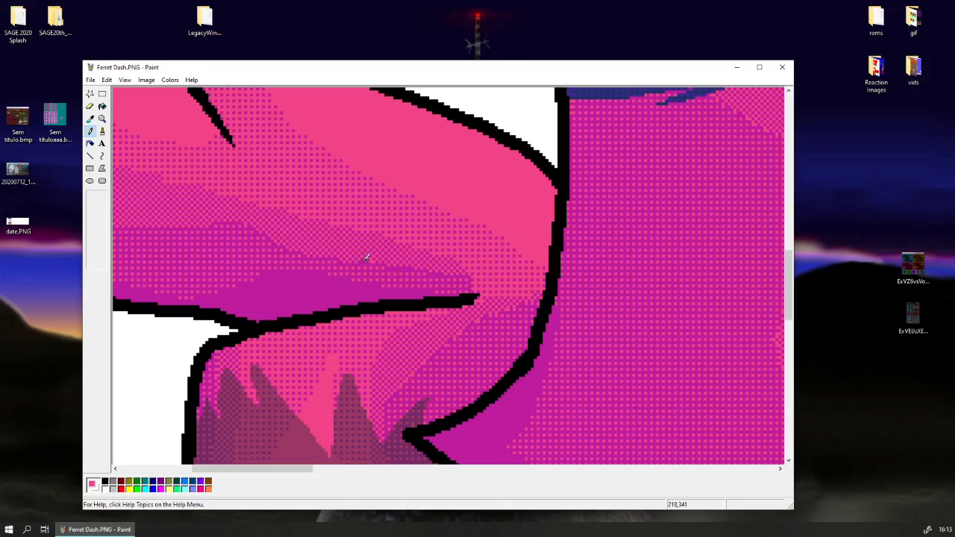
Touch up a few pixels at the narrow end of the body's dither band with the Pencil, using sampled magenta and pink.
{"action": "left_click", "coordinate": [90, 119]}
{"action": "left_click", "coordinate": [383, 259]}
{"action": "left_click", "coordinate": [90, 120]}
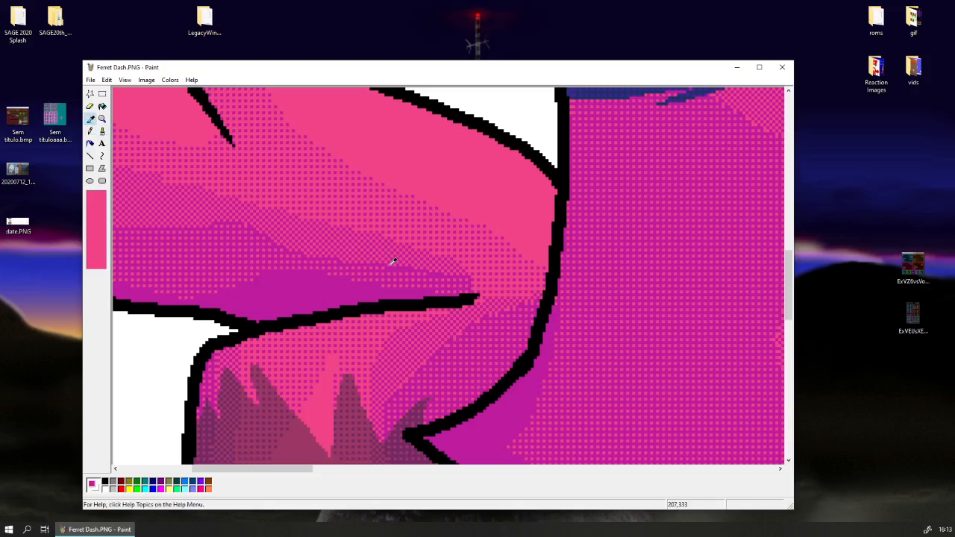
{"action": "left_click", "coordinate": [396, 262]}
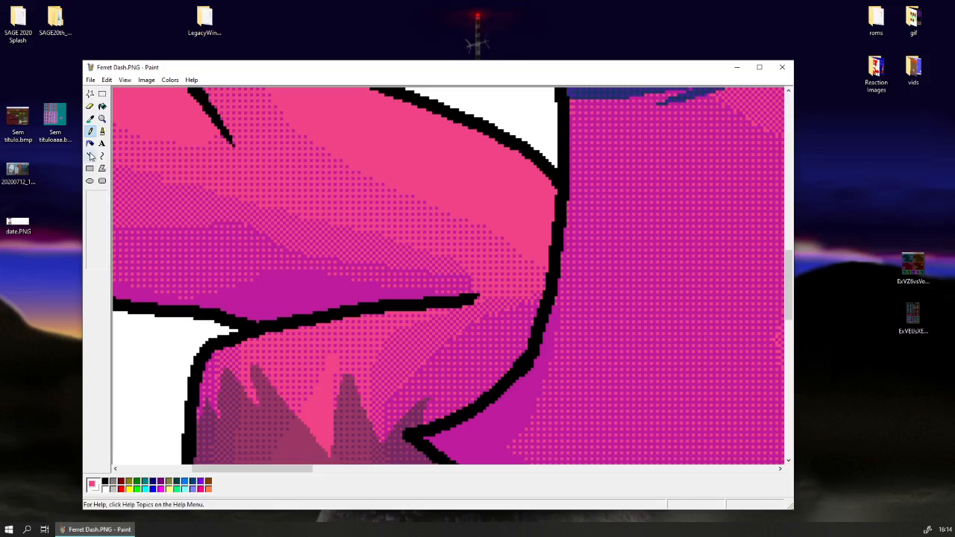
Retouch the dither boundary on the cat's cheek beside the nose with the Line tool, sampling its pink and magenta.
{"action": "double_click", "coordinate": [103, 119]}
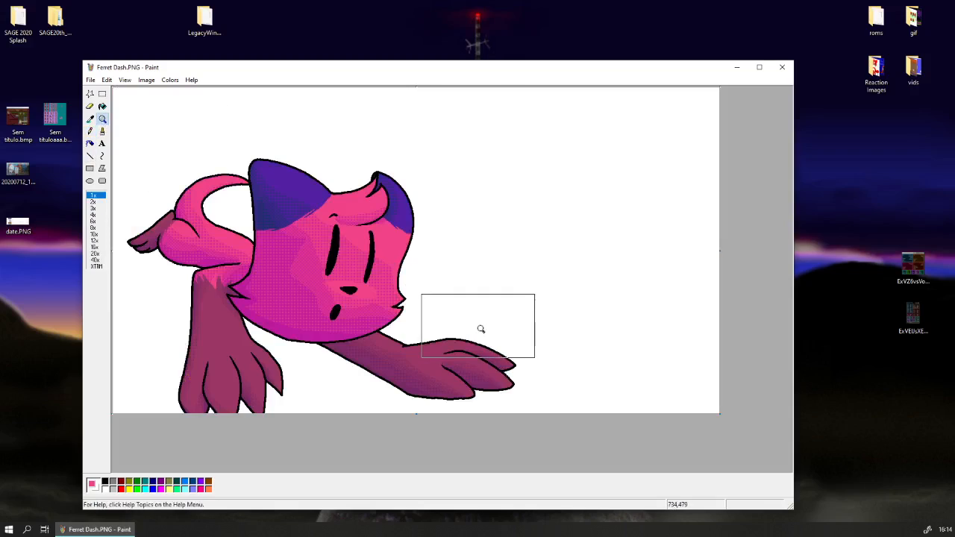
{"action": "left_click", "coordinate": [314, 310]}
{"action": "scroll", "coordinate": [368, 269], "scroll_direction": "up", "scroll_amount": 3}
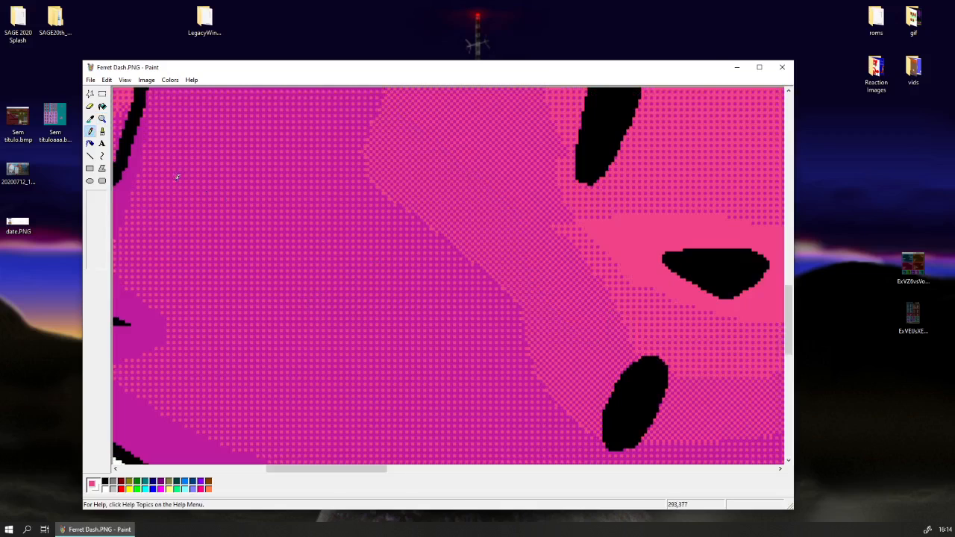
{"action": "left_click", "coordinate": [90, 119]}
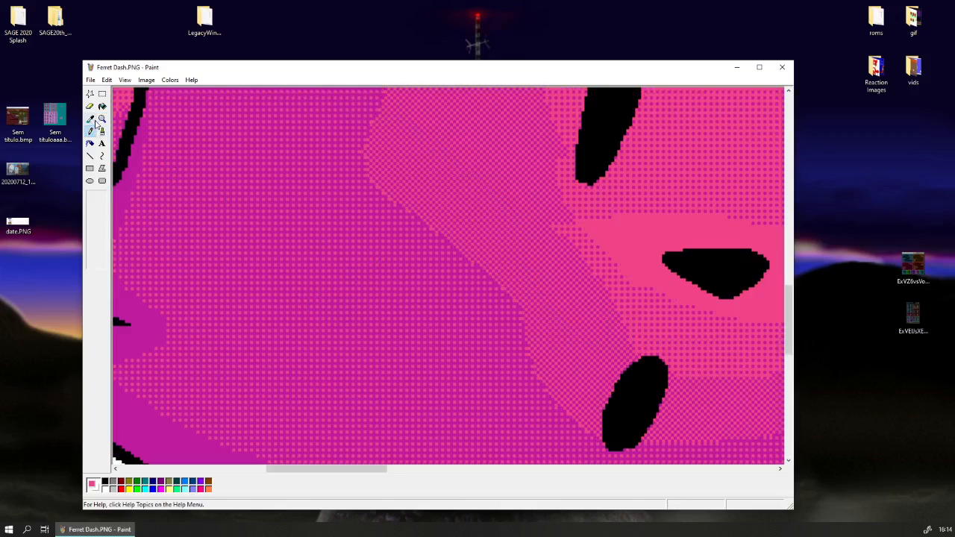
{"action": "left_click", "coordinate": [478, 259]}
{"action": "left_click", "coordinate": [90, 156]}
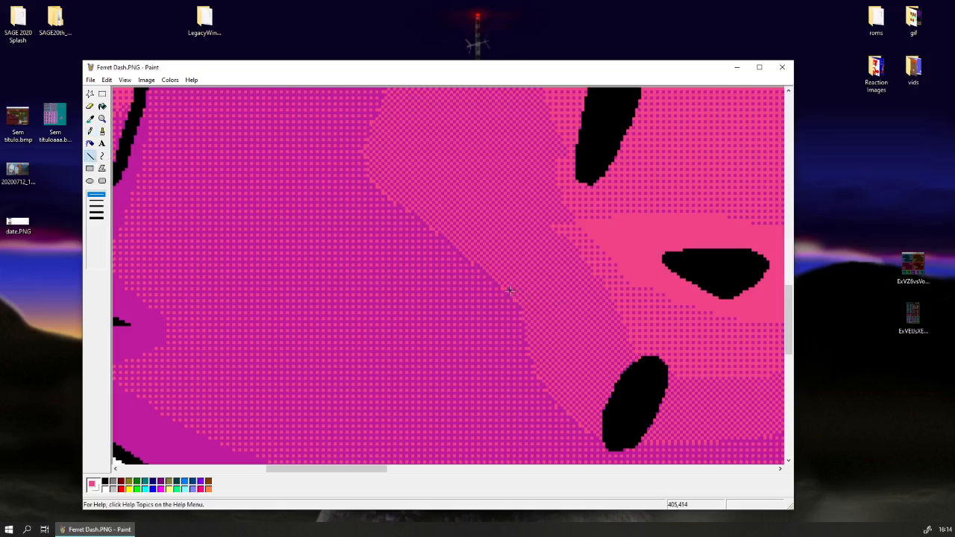
{"action": "left_click", "coordinate": [91, 118]}
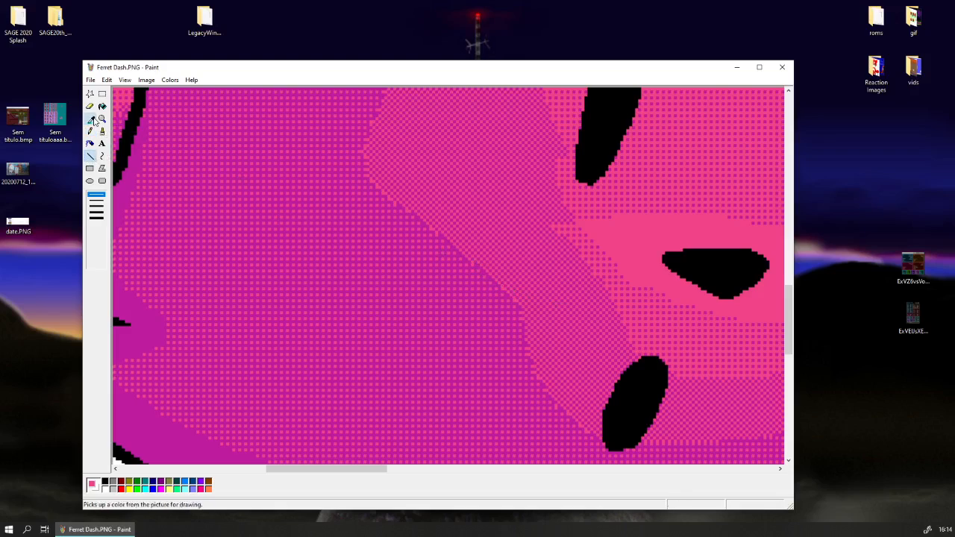
{"action": "left_click", "coordinate": [478, 265]}
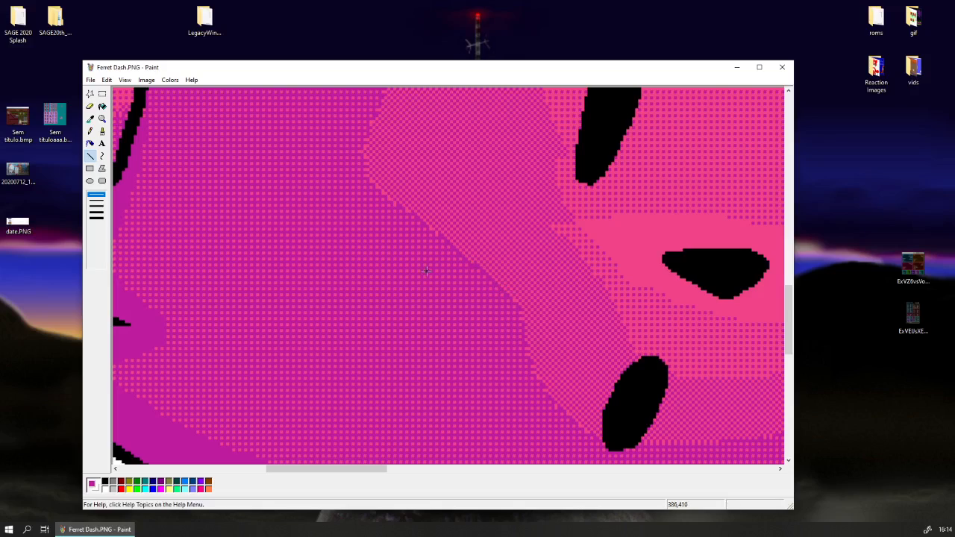
Draw a straight pink diagonal along the cheek's dither boundary towards the mouth and sample magenta for the adjoining line.
{"action": "left_click", "coordinate": [91, 119]}
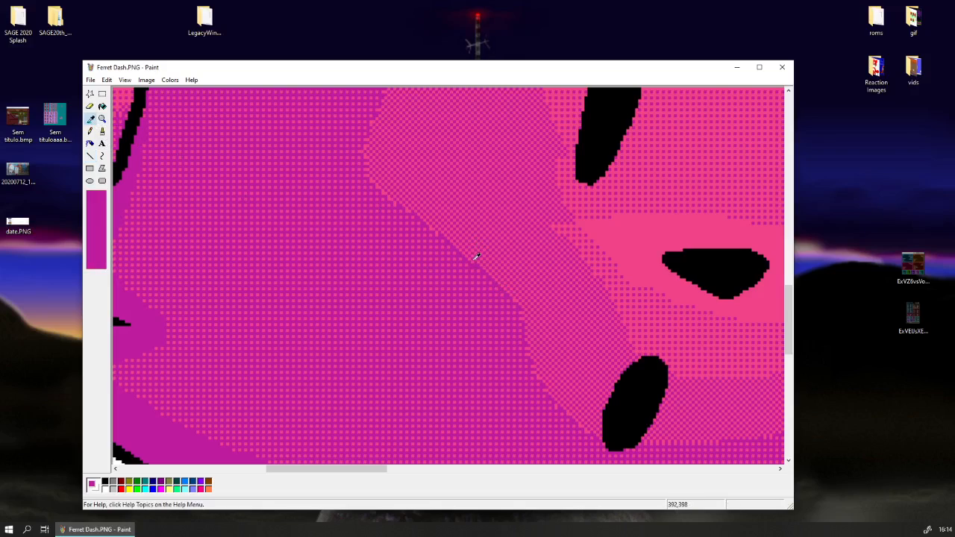
{"action": "left_click", "coordinate": [471, 262]}
{"action": "left_click_drag", "start_coordinate": [472, 262], "coordinate": [523, 306]}
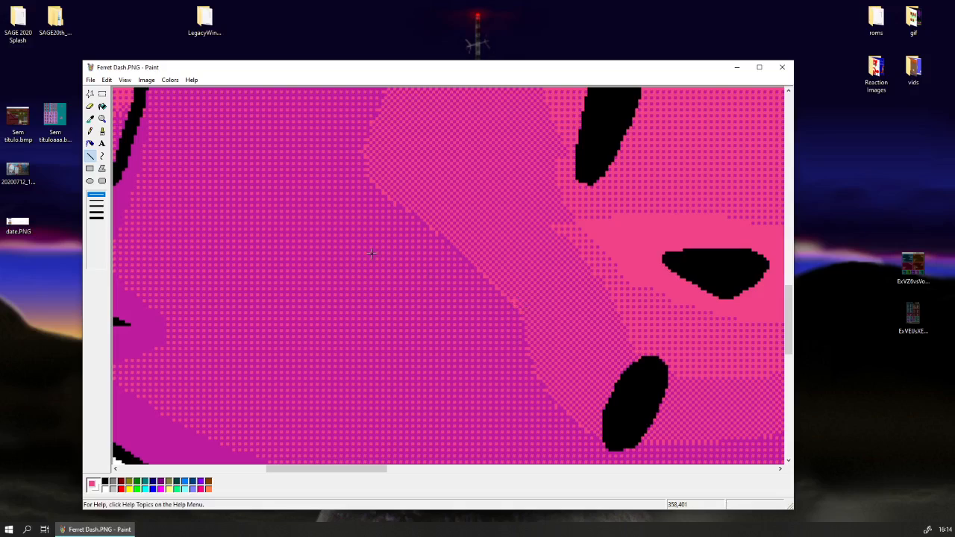
{"action": "left_click", "coordinate": [90, 130]}
{"action": "left_click", "coordinate": [90, 119]}
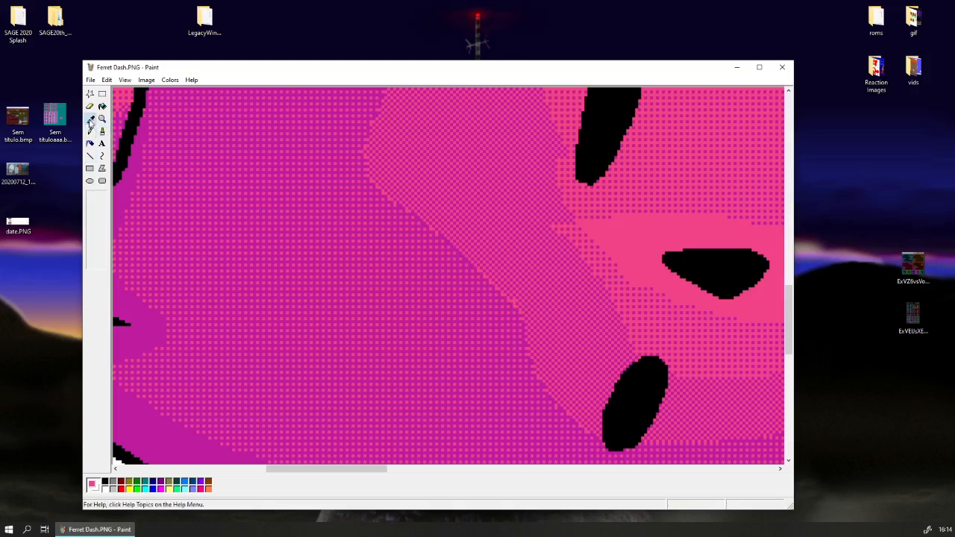
{"action": "left_click", "coordinate": [471, 262]}
{"action": "left_click", "coordinate": [90, 155]}
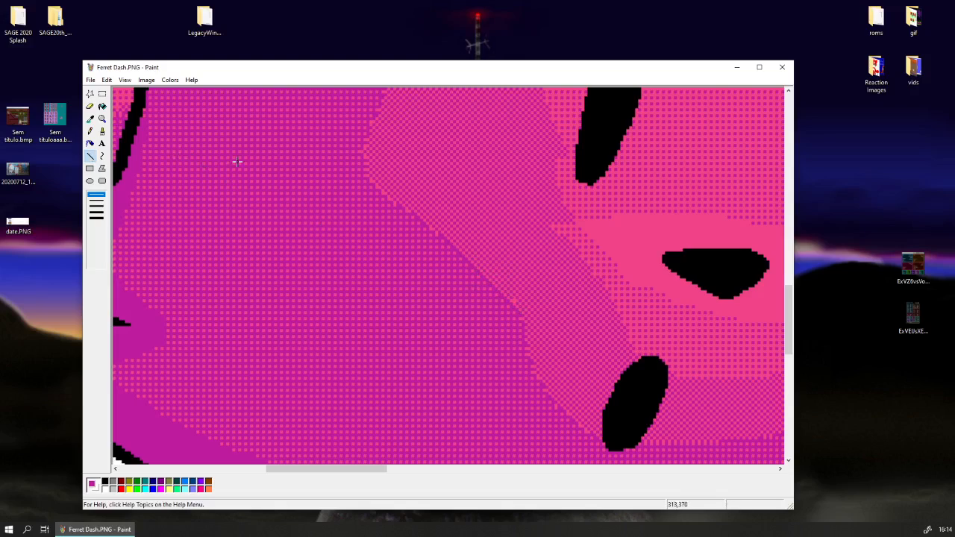
Draw a magenta diagonal line about 14 by 14 pixels along the cheek's dither boundary, using the sampled shade.
{"action": "left_click", "coordinate": [102, 118]}
{"action": "left_click", "coordinate": [93, 196]}
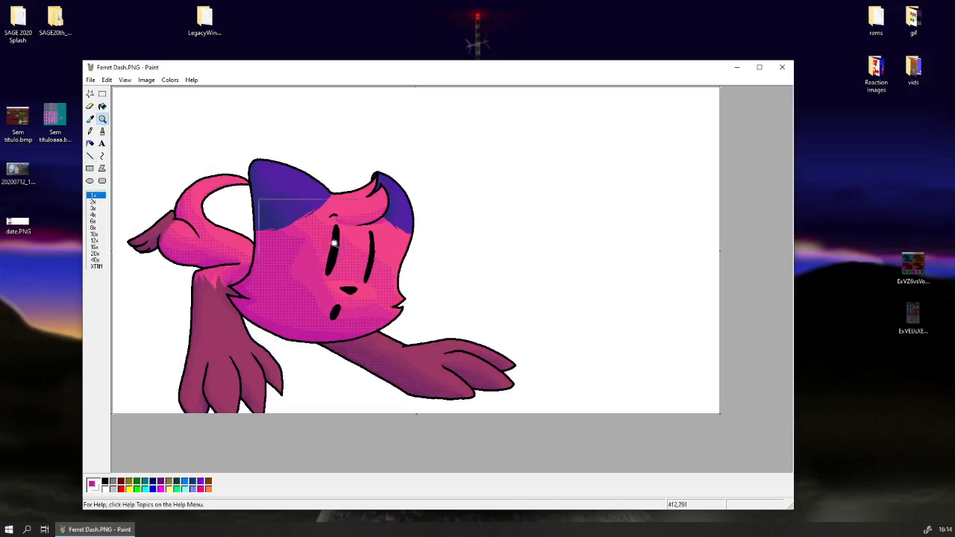
{"action": "left_click", "coordinate": [466, 314]}
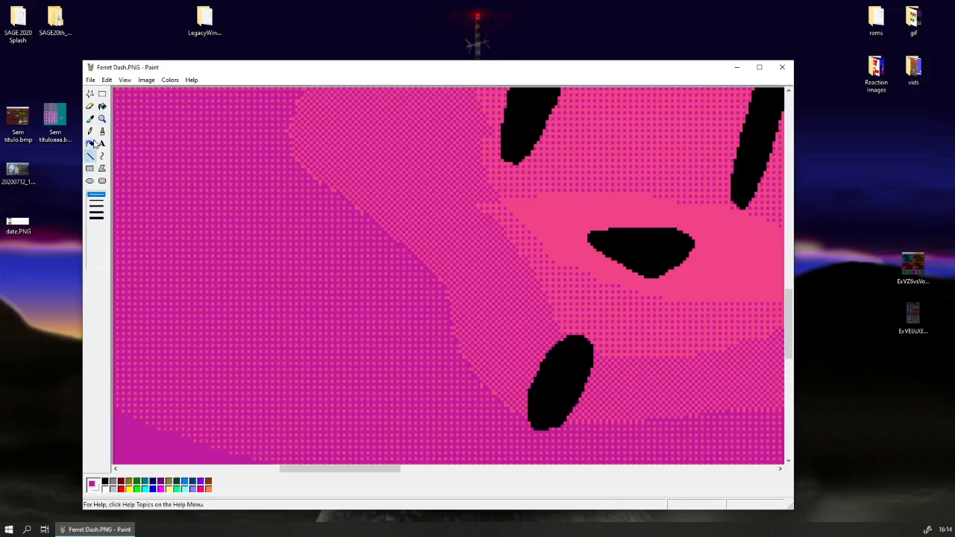
{"action": "left_click", "coordinate": [120, 129]}
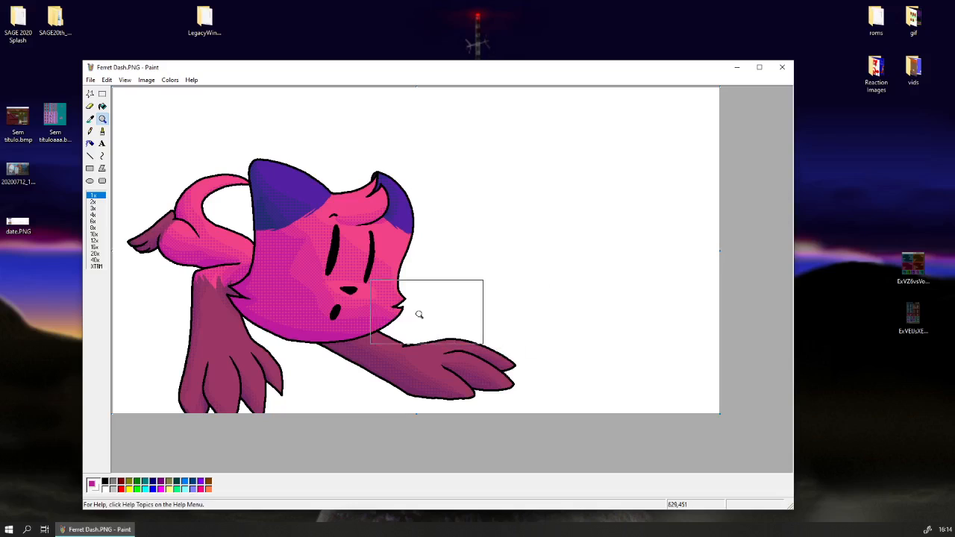
{"action": "left_click", "coordinate": [322, 295]}
{"action": "left_click", "coordinate": [90, 118]}
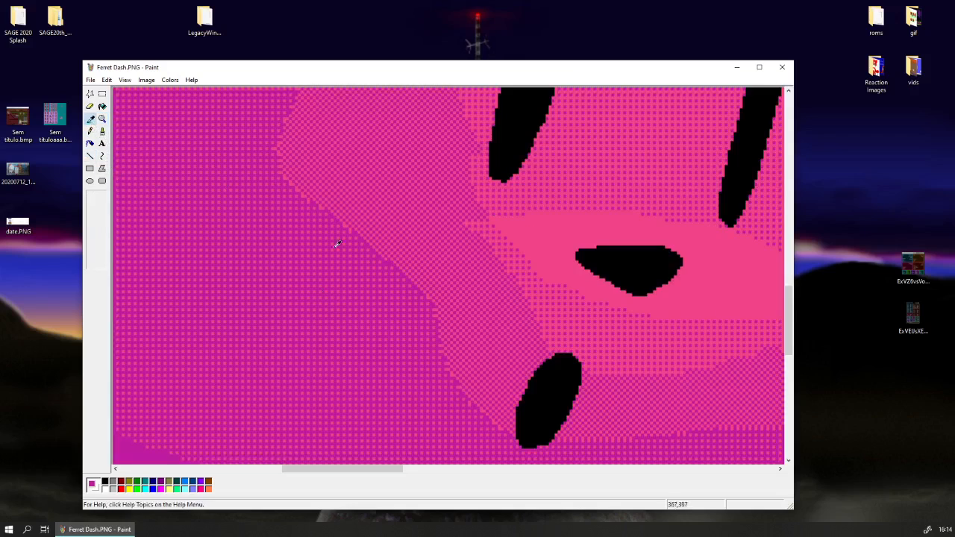
{"action": "left_click", "coordinate": [390, 264]}
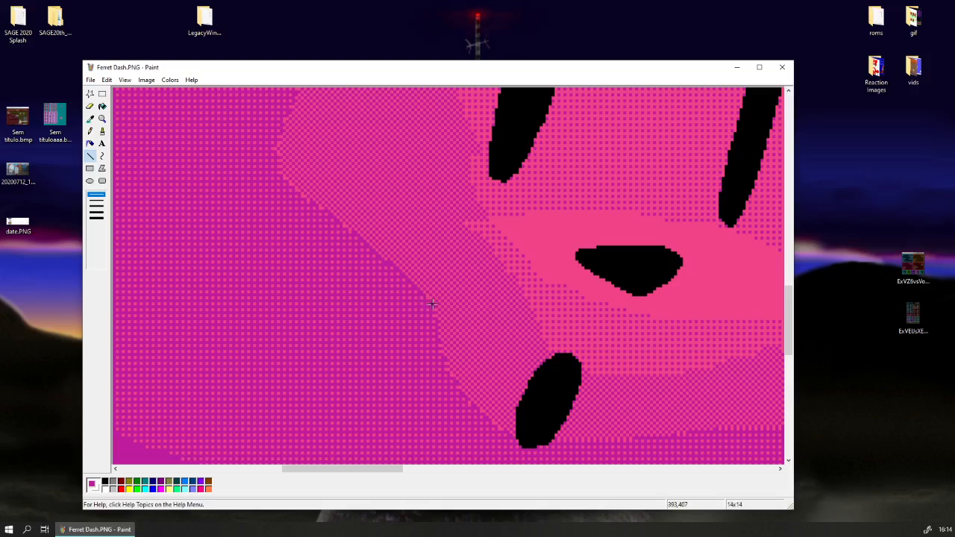
Redraw the cheek boundary with a pink diagonal about 18 by 18 pixels and touch up its lower end in sampled magenta.
{"action": "left_click", "coordinate": [91, 119]}
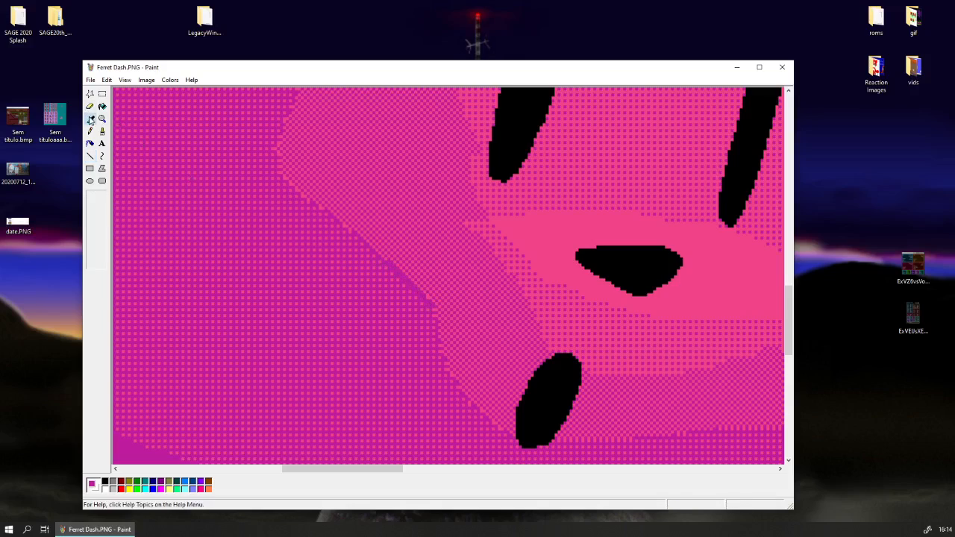
{"action": "left_click", "coordinate": [389, 256]}
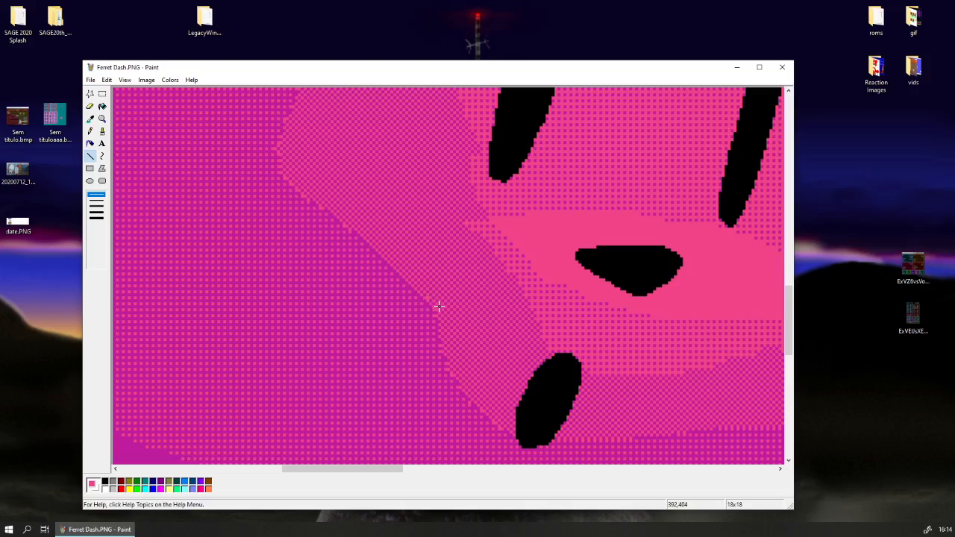
{"action": "left_click", "coordinate": [90, 119]}
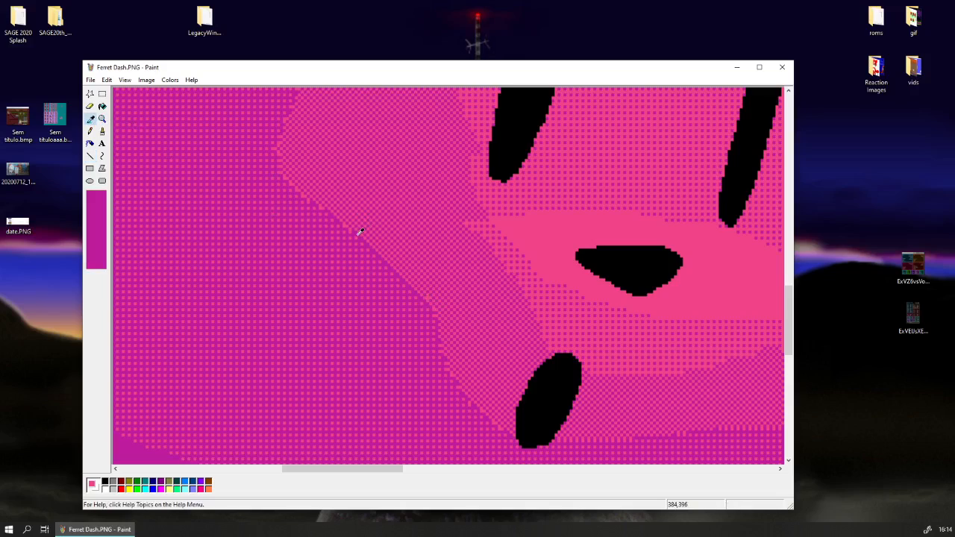
{"action": "left_click", "coordinate": [438, 284]}
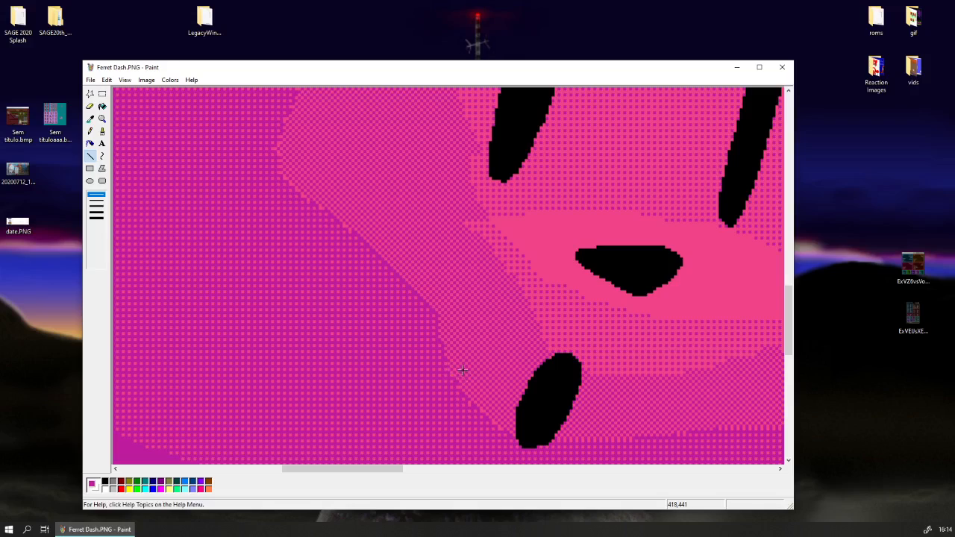
Save the cat drawing.
{"action": "scroll", "coordinate": [486, 379], "scroll_direction": "down", "scroll_amount": 3}
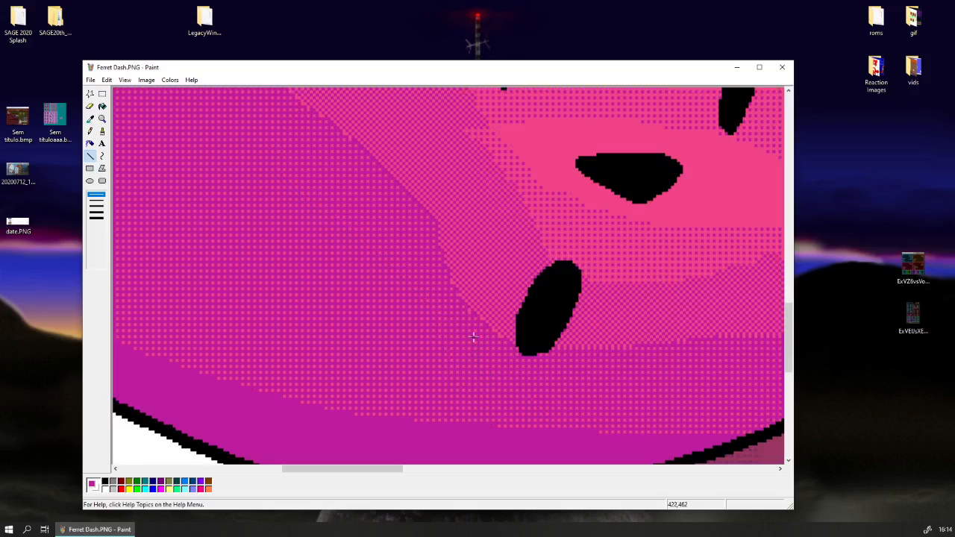
{"action": "left_click", "coordinate": [103, 119]}
{"action": "left_click", "coordinate": [124, 124]}
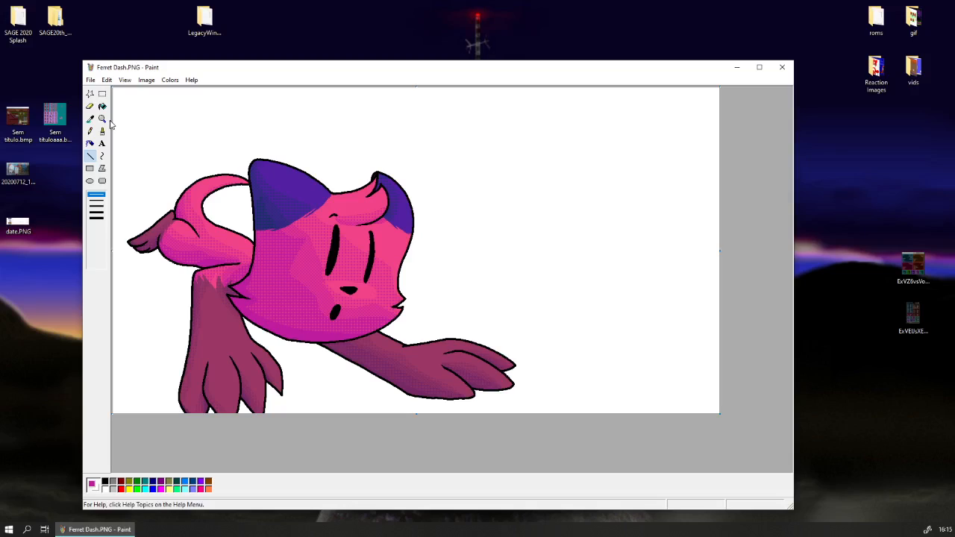
{"action": "left_click", "coordinate": [102, 94]}
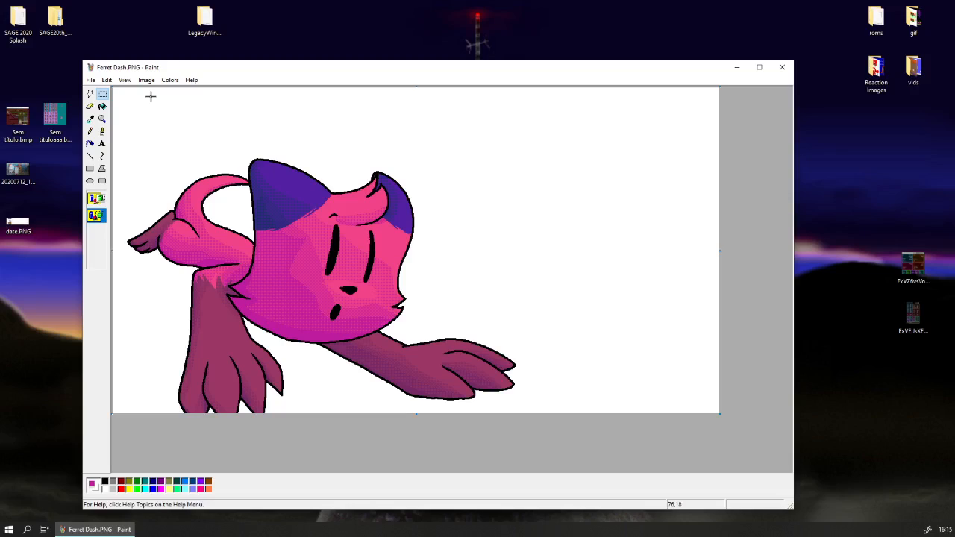
{"action": "left_click", "coordinate": [90, 80]}
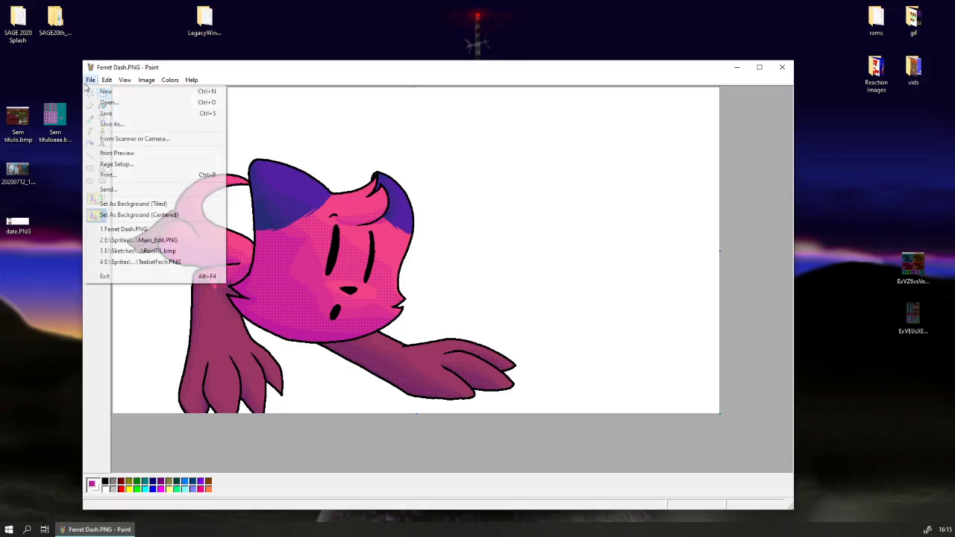
{"action": "left_click", "coordinate": [98, 114]}
Smooth the left eye's right edge with a sampled black line and even out the right eye's notched inner edge using sampled black and pink.
{"action": "left_click", "coordinate": [102, 119]}
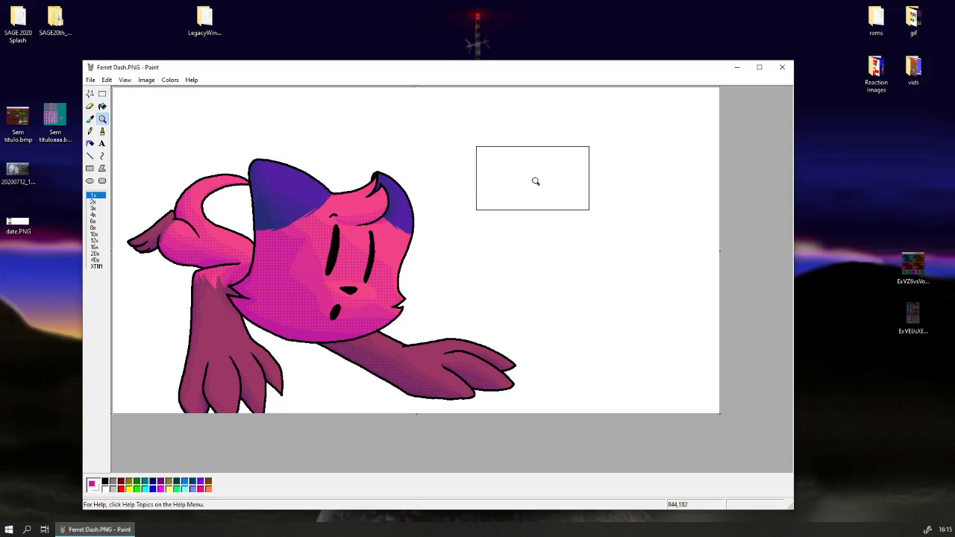
{"action": "left_click", "coordinate": [470, 45]}
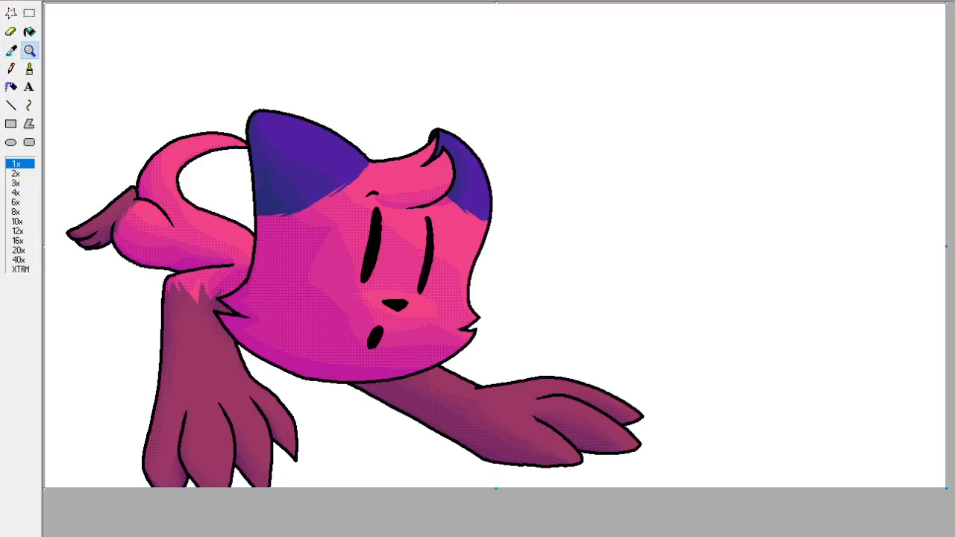
{"action": "left_click", "coordinate": [398, 273]}
{"action": "scroll", "coordinate": [416, 273], "scroll_direction": "down", "scroll_amount": 1}
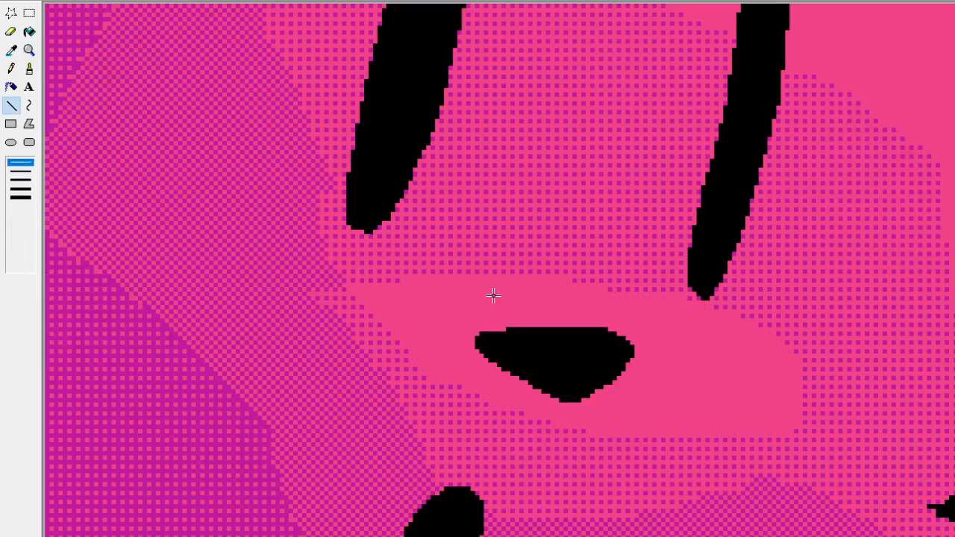
{"action": "scroll", "coordinate": [492, 291], "scroll_direction": "up", "scroll_amount": 1}
{"action": "scroll", "coordinate": [358, 215], "scroll_direction": "up", "scroll_amount": 2}
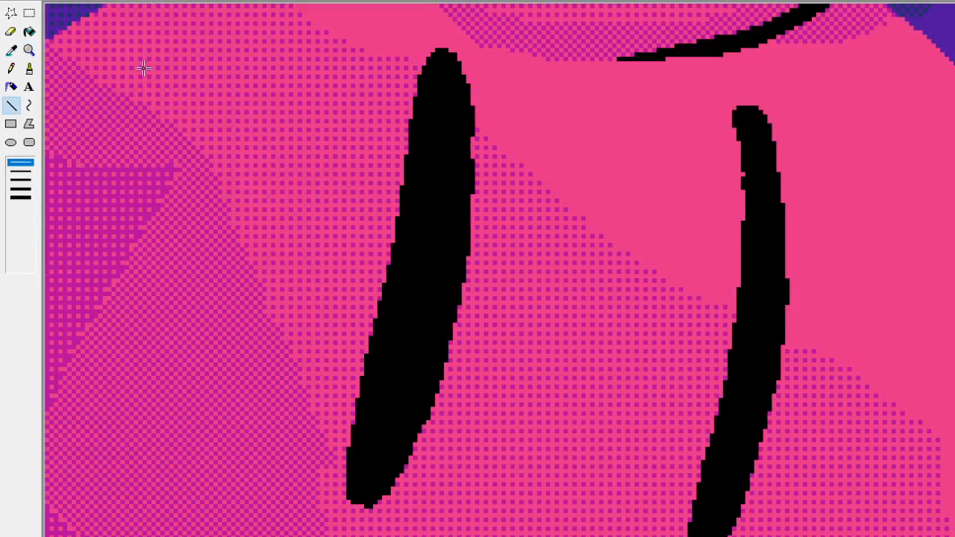
{"action": "left_click", "coordinate": [11, 50]}
{"action": "left_click", "coordinate": [463, 174]}
{"action": "left_click", "coordinate": [11, 50]}
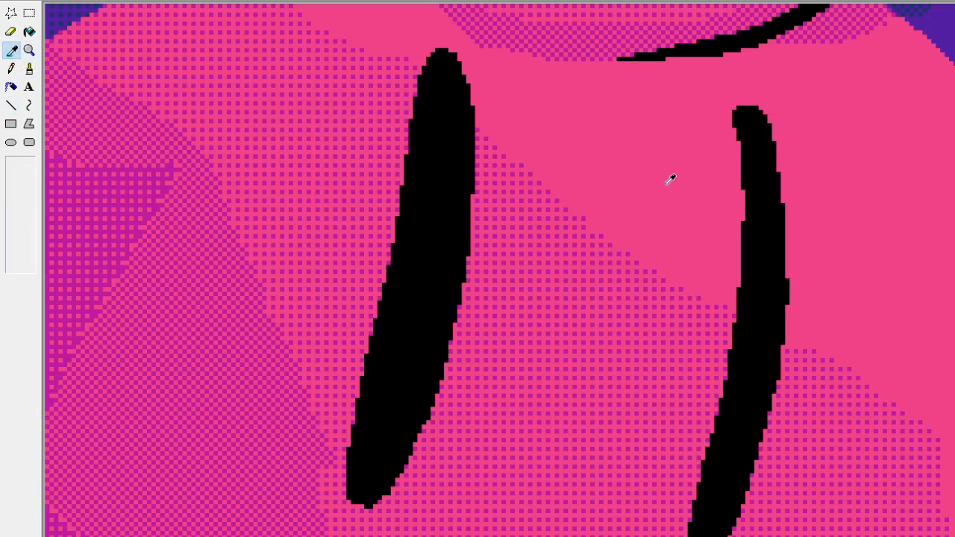
{"action": "left_click", "coordinate": [671, 181]}
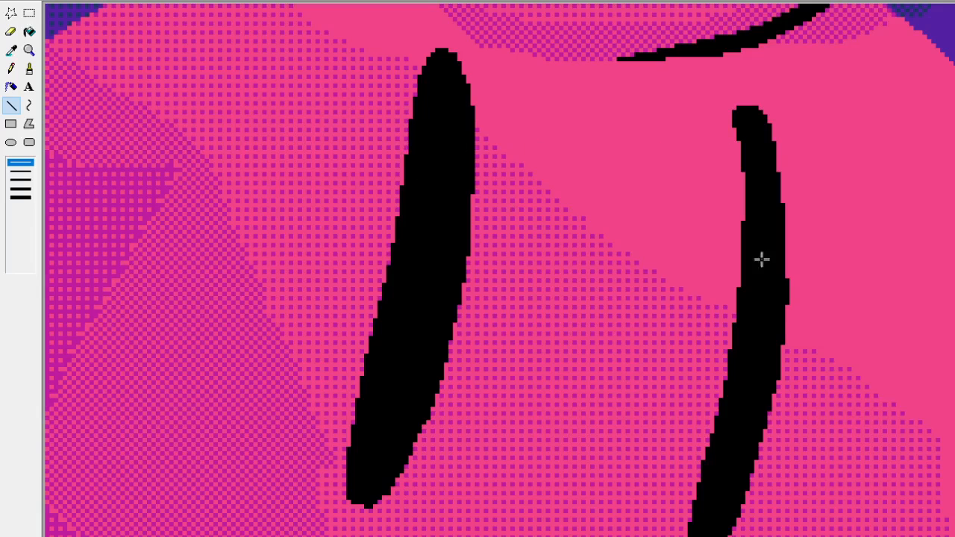
Smooth the upper part of the right eye's outer edge with a straight black line in the sampled outline colour.
{"action": "left_click", "coordinate": [12, 50]}
{"action": "left_click", "coordinate": [780, 261]}
{"action": "left_click_drag", "start_coordinate": [788, 217], "coordinate": [774, 138]}
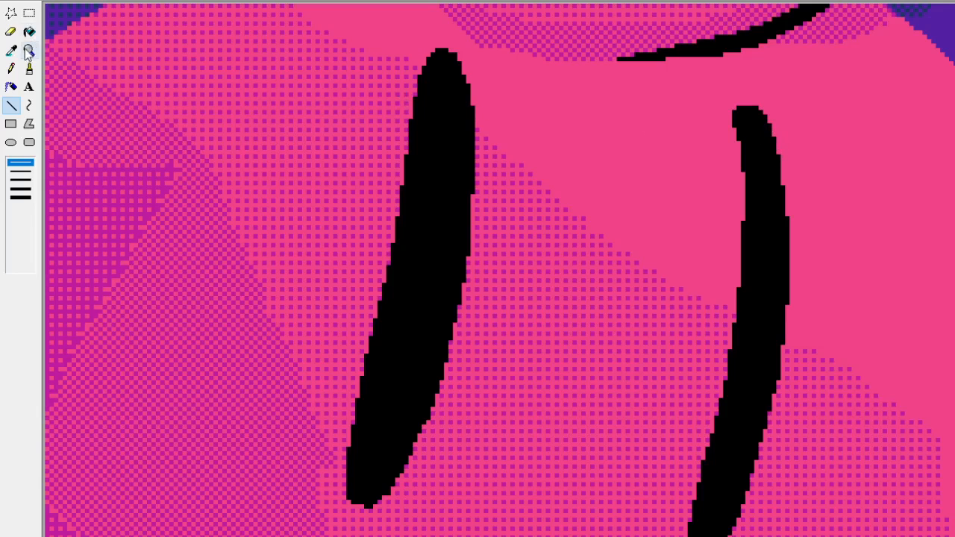
Round off the bottom tip of the left eye pixel by pixel with the Pencil, using a sampled colour.
{"action": "left_click", "coordinate": [13, 69]}
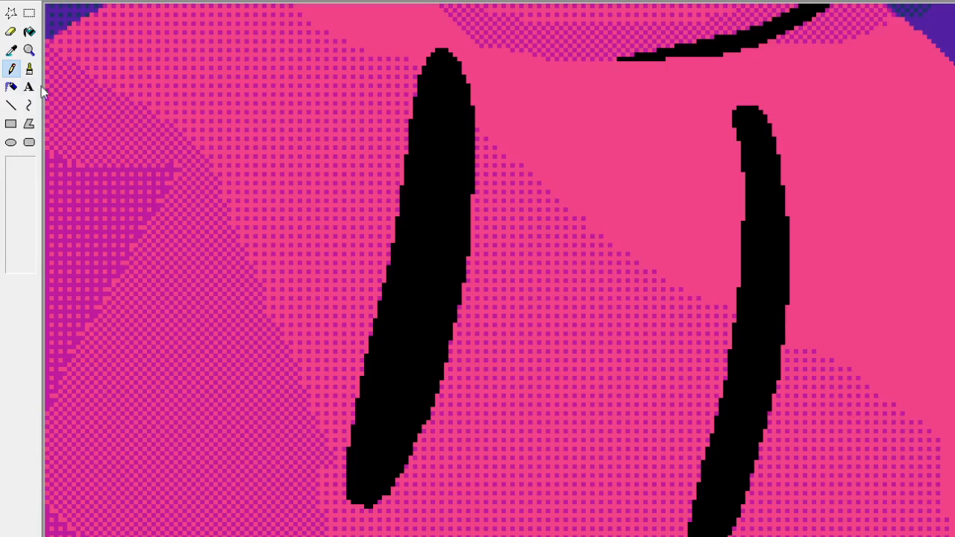
{"action": "left_click", "coordinate": [12, 56]}
{"action": "left_click", "coordinate": [367, 502]}
{"action": "left_click_drag", "start_coordinate": [364, 506], "coordinate": [356, 504]}
{"action": "left_click", "coordinate": [349, 502]}
{"action": "left_click", "coordinate": [379, 502]}
{"action": "left_click", "coordinate": [29, 50]}
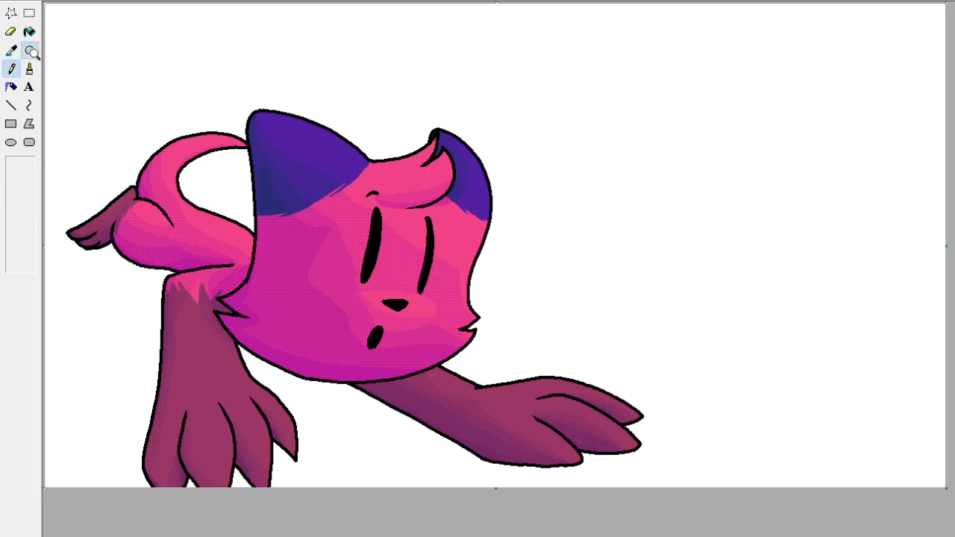
Paint a dark blue spot inside the top of the left eye, using the blue sampled from the ear's shading.
{"action": "left_click", "coordinate": [338, 224]}
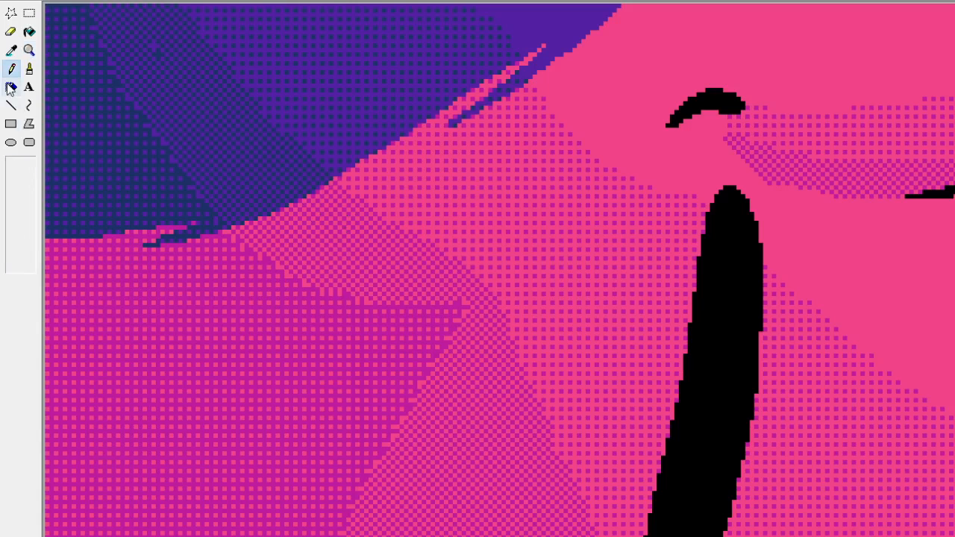
{"action": "left_click", "coordinate": [12, 50]}
{"action": "left_click", "coordinate": [160, 41]}
{"action": "left_click", "coordinate": [12, 50]}
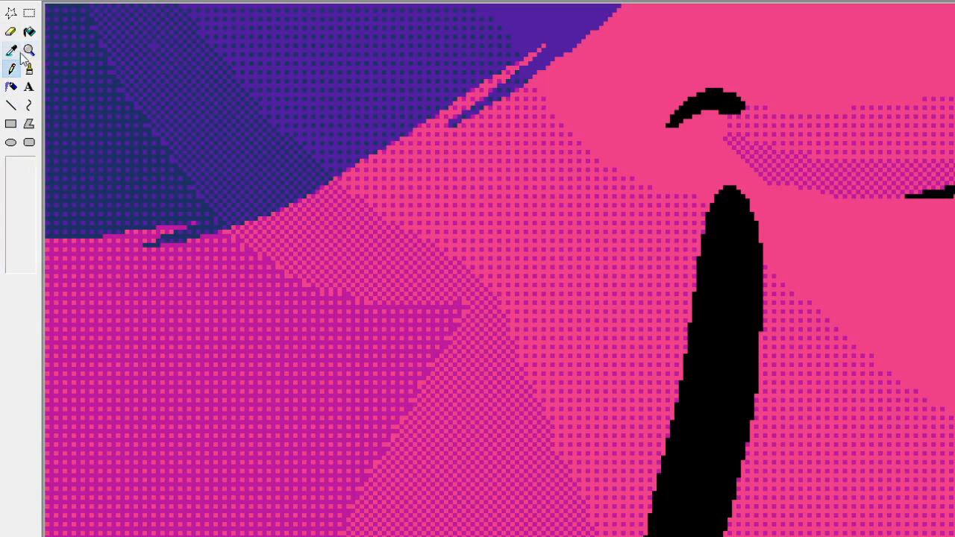
{"action": "left_click", "coordinate": [159, 40]}
{"action": "scroll", "coordinate": [91, 87], "scroll_direction": "up", "scroll_amount": 5}
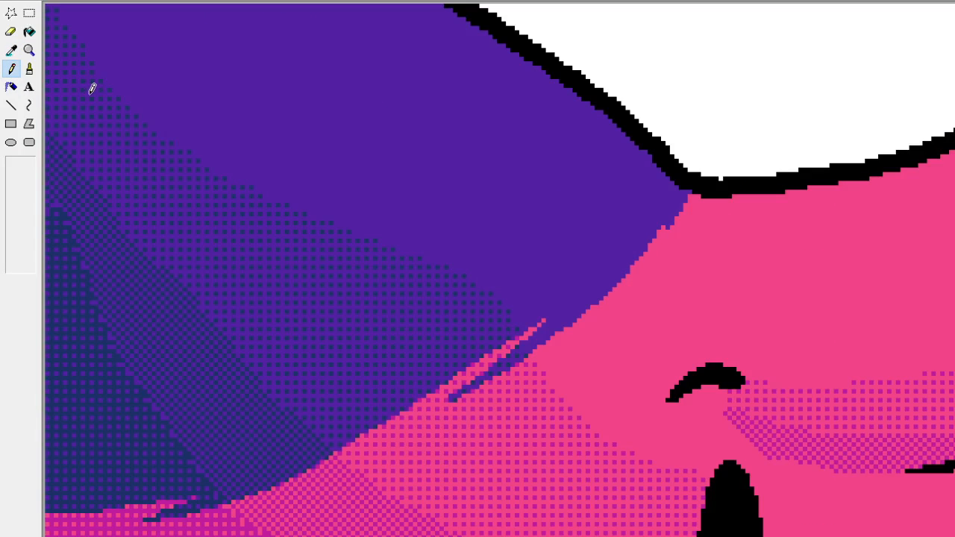
{"action": "scroll", "coordinate": [136, 94], "scroll_direction": "down", "scroll_amount": 5}
{"action": "left_click", "coordinate": [12, 50]}
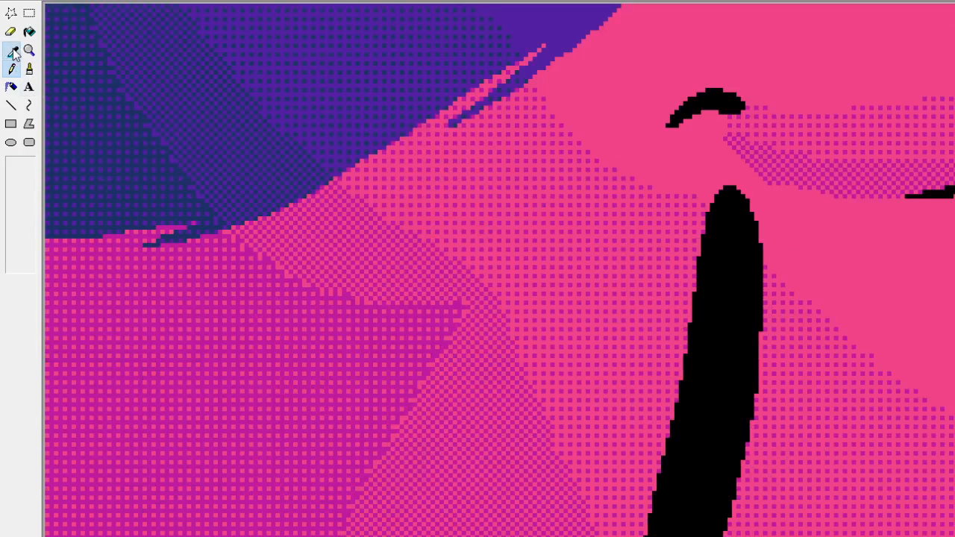
{"action": "left_click", "coordinate": [706, 278]}
{"action": "left_click", "coordinate": [12, 50]}
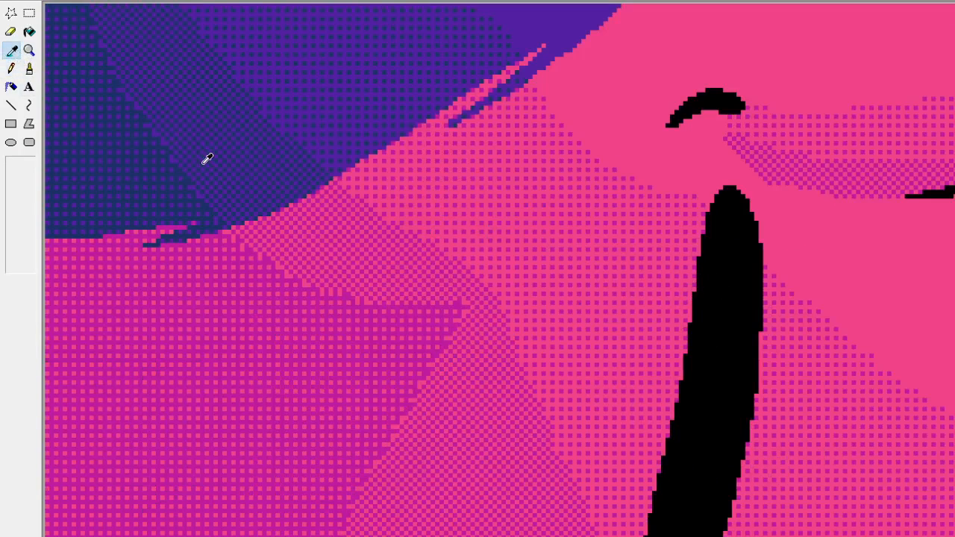
{"action": "left_click", "coordinate": [192, 174]}
{"action": "left_click", "coordinate": [12, 32]}
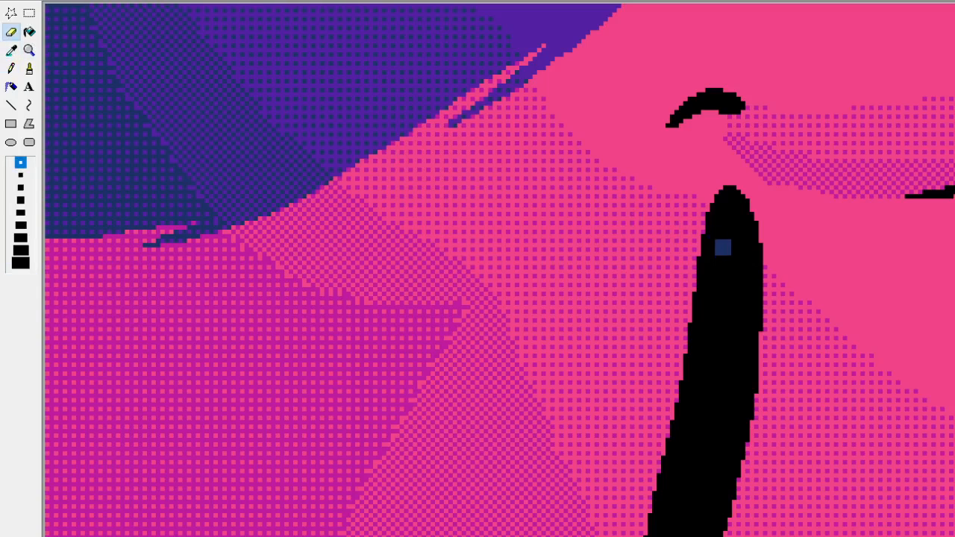
{"action": "mouse_move", "coordinate": [739, 260]}
{"action": "left_mouse_down"}
{"action": "mouse_move", "coordinate": [727, 237]}
{"action": "mouse_move", "coordinate": [745, 247]}
{"action": "mouse_move", "coordinate": [727, 261]}
{"action": "mouse_move", "coordinate": [723, 238]}
{"action": "mouse_move", "coordinate": [737, 230]}
{"action": "left_mouse_up"}
Add a matching dark blue spot near the top of the right eye and round out the top of the left eye's spot.
{"action": "scroll", "coordinate": [498, 270], "scroll_direction": "right", "scroll_amount": 1}
{"action": "scroll", "coordinate": [596, 296], "scroll_direction": "right", "scroll_amount": 3}
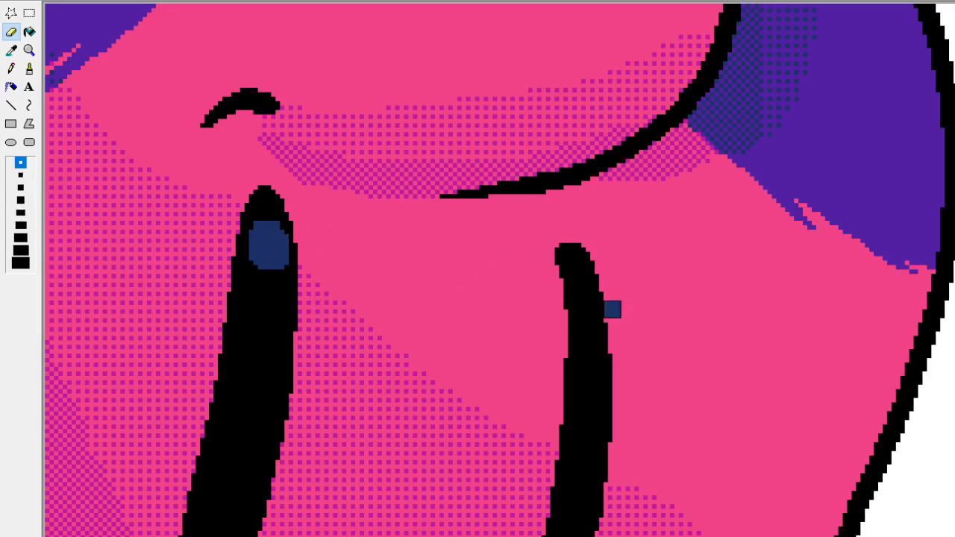
{"action": "left_click_drag", "start_coordinate": [586, 276], "coordinate": [577, 265]}
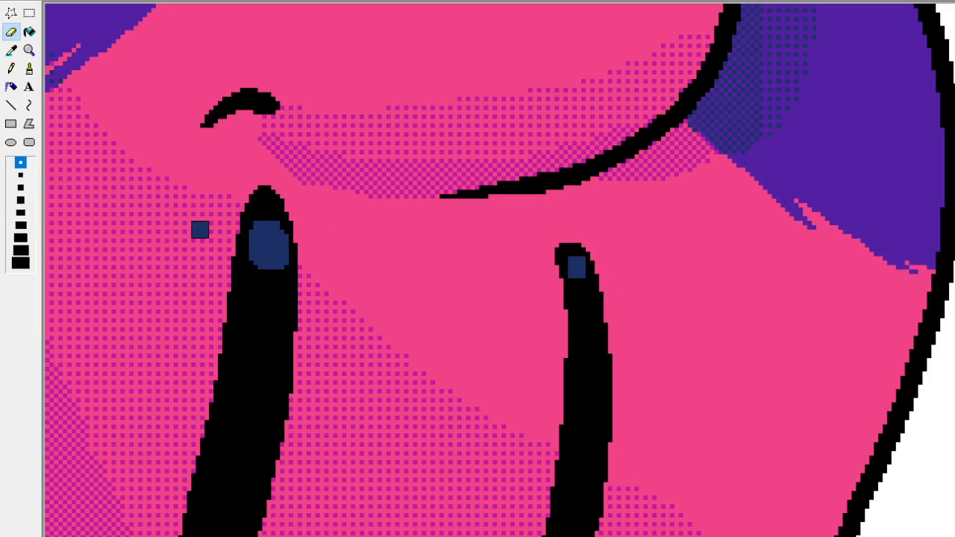
{"action": "left_click", "coordinate": [11, 68]}
{"action": "mouse_move", "coordinate": [279, 233]}
{"action": "left_mouse_down"}
{"action": "mouse_move", "coordinate": [264, 218]}
{"action": "mouse_move", "coordinate": [289, 231]}
{"action": "left_mouse_up"}
{"action": "left_click", "coordinate": [10, 52]}
{"action": "left_click", "coordinate": [272, 209]}
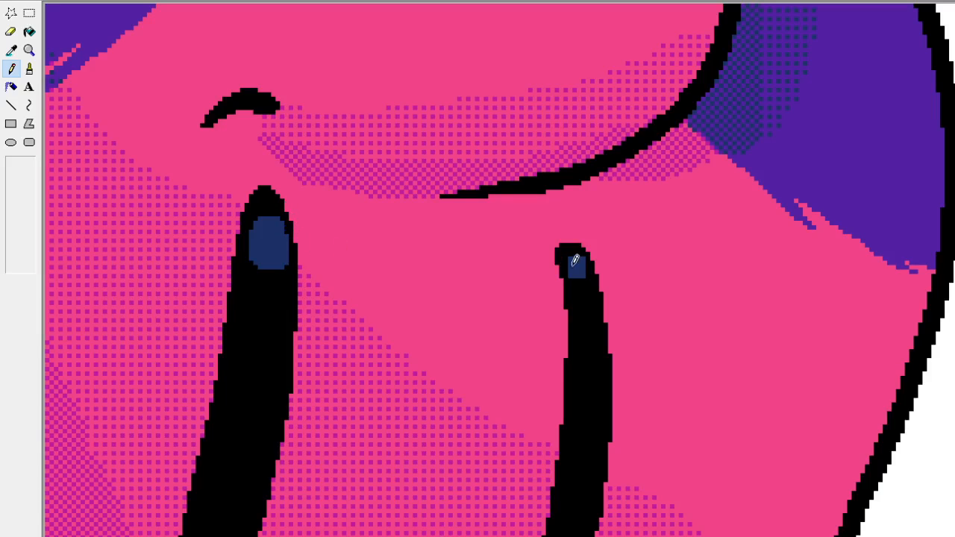
Lengthen the right eye's blue spot downward along the eye's curve, using the sampled blue.
{"action": "left_click", "coordinate": [29, 50]}
{"action": "left_click", "coordinate": [434, 249]}
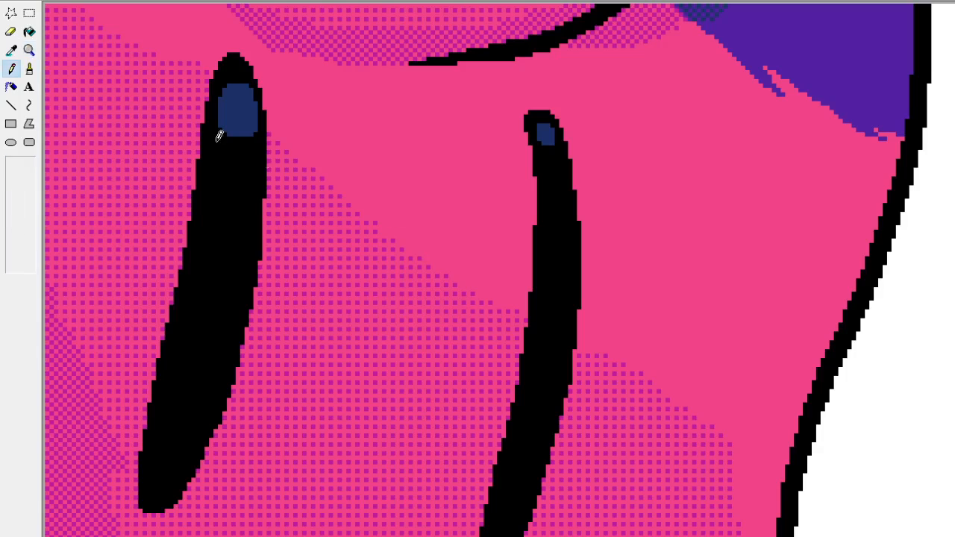
{"action": "left_click", "coordinate": [11, 51]}
{"action": "left_click", "coordinate": [547, 138]}
{"action": "left_click_drag", "start_coordinate": [555, 148], "coordinate": [547, 157]}
Trim the top of the right eye's blue spot with black sampled from the eye.
{"action": "left_click", "coordinate": [29, 49]}
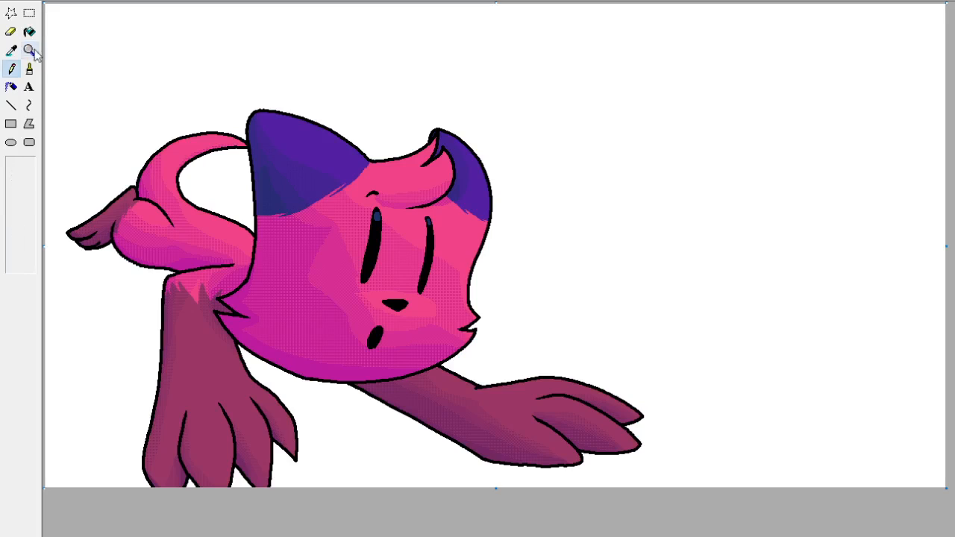
{"action": "left_click", "coordinate": [433, 241]}
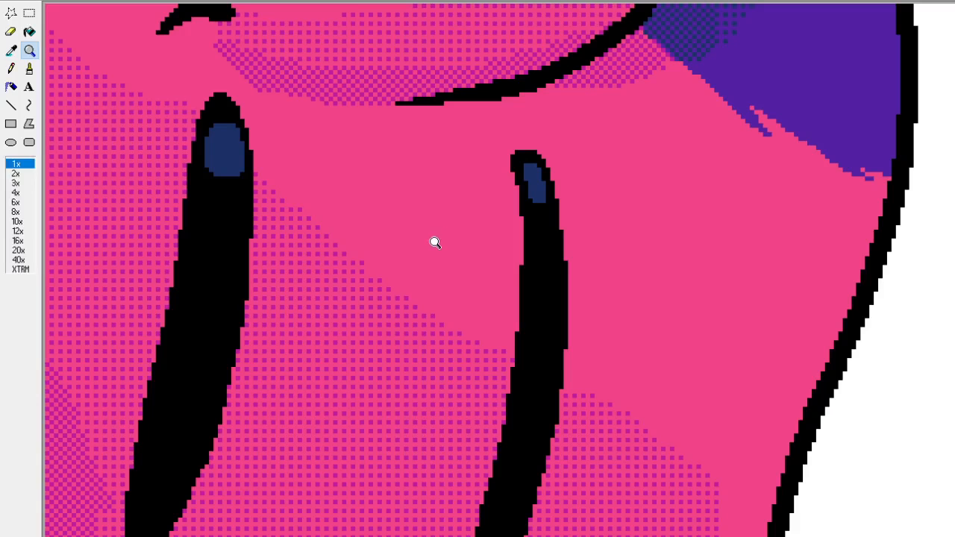
{"action": "left_click", "coordinate": [10, 51]}
{"action": "left_click", "coordinate": [543, 224]}
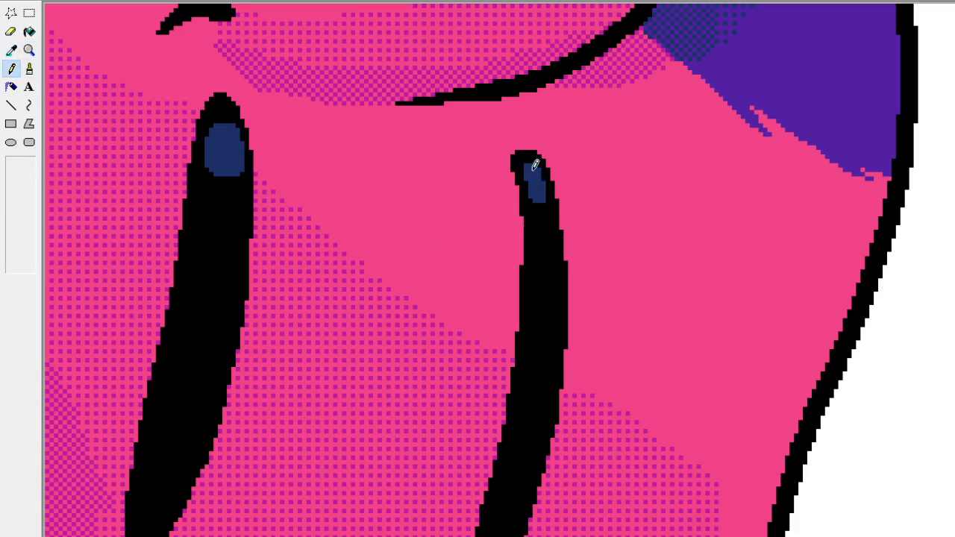
{"action": "left_click_drag", "start_coordinate": [531, 167], "coordinate": [513, 172]}
Resample the dark blue and extend the lower end of the right eye's spot down the eye.
{"action": "left_click", "coordinate": [29, 50]}
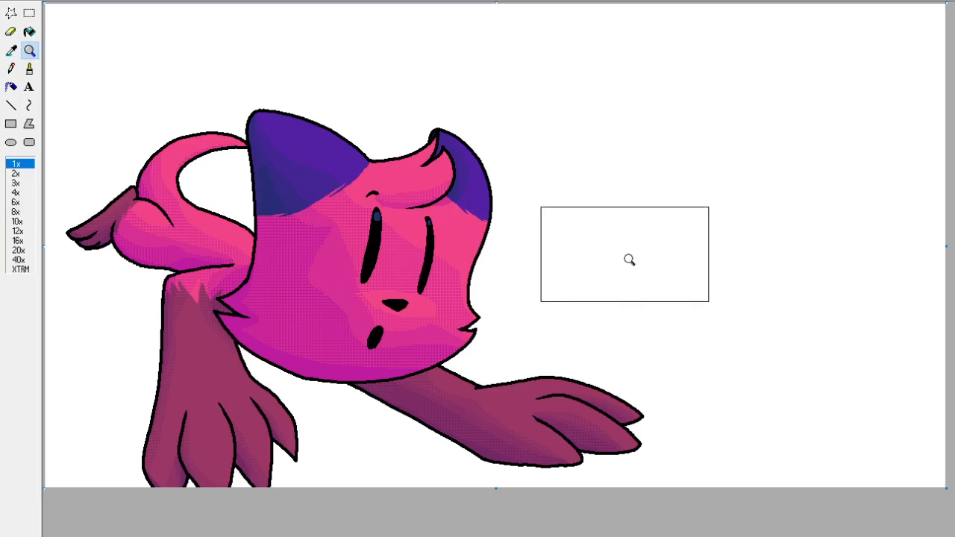
{"action": "left_click", "coordinate": [447, 235]}
{"action": "left_click", "coordinate": [11, 50]}
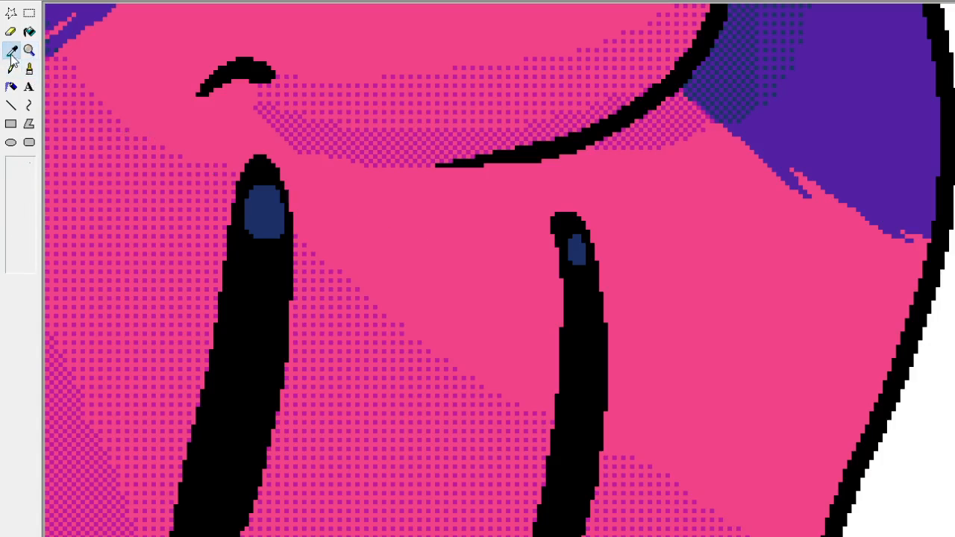
{"action": "left_click", "coordinate": [577, 241]}
{"action": "left_click_drag", "start_coordinate": [579, 258], "coordinate": [581, 276]}
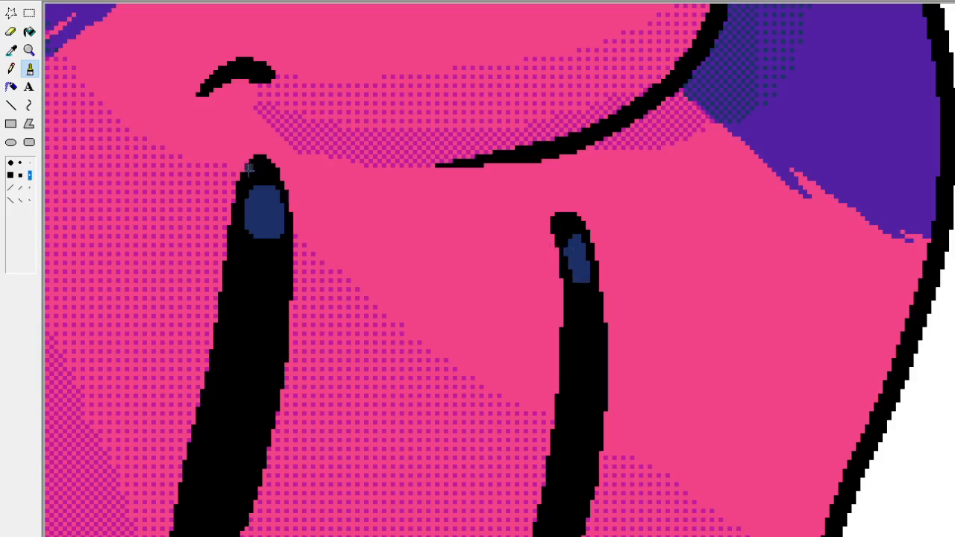
Extend the right eye's blue spot a little further down and cut back its upper end with sampled black.
{"action": "left_click", "coordinate": [29, 50]}
{"action": "left_click", "coordinate": [114, 85]}
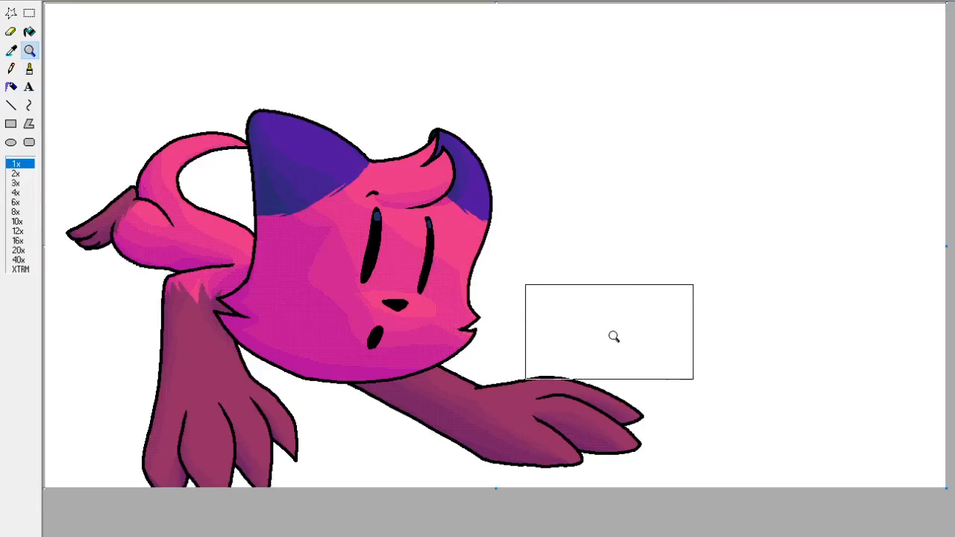
{"action": "left_click", "coordinate": [411, 247]}
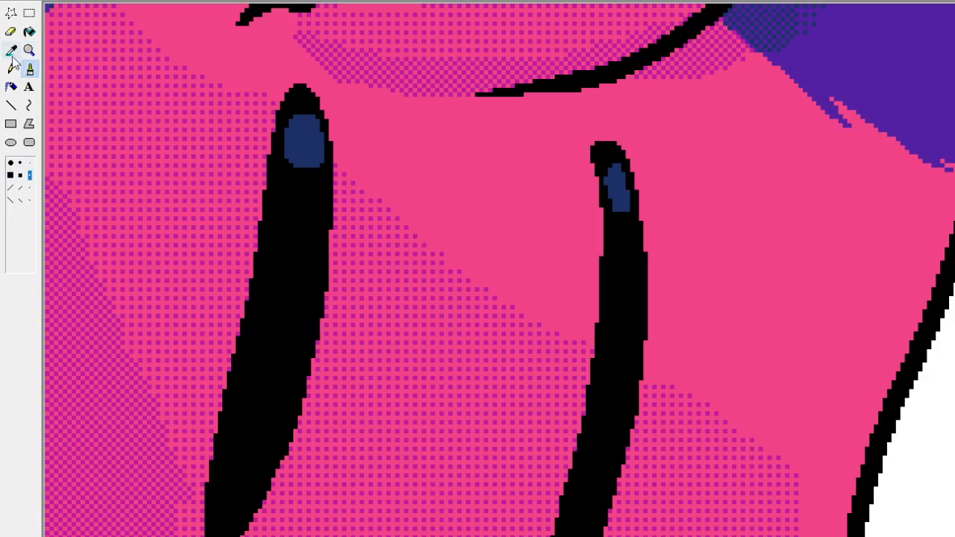
{"action": "left_click_drag", "start_coordinate": [629, 212], "coordinate": [630, 233]}
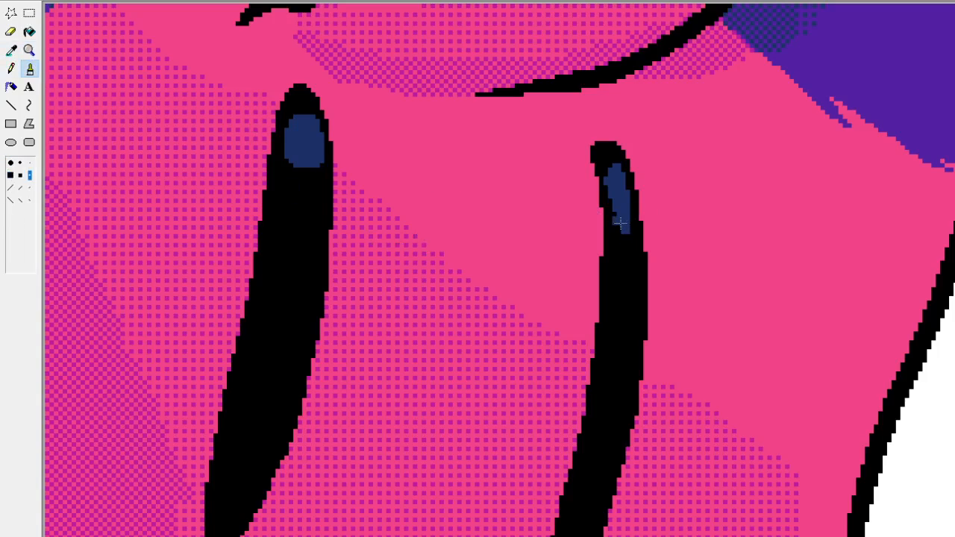
{"action": "left_click", "coordinate": [12, 52]}
{"action": "left_click", "coordinate": [630, 249]}
{"action": "left_click", "coordinate": [621, 222]}
{"action": "left_click_drag", "start_coordinate": [608, 181], "coordinate": [622, 170]}
Fill out the sides of the right eye's blue spot into an even oval with the Pencil in sampled blue.
{"action": "left_click", "coordinate": [10, 69]}
{"action": "left_click", "coordinate": [11, 54]}
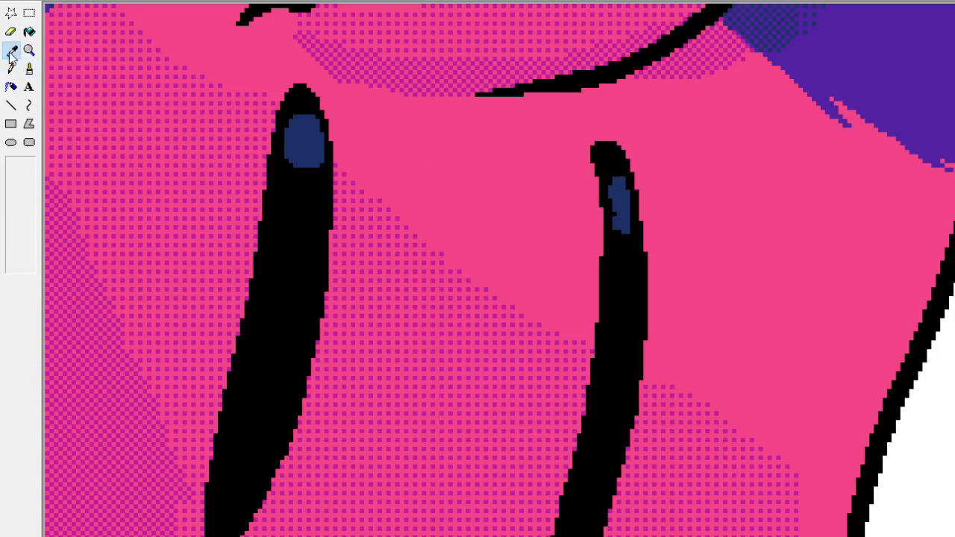
{"action": "left_click", "coordinate": [621, 218]}
{"action": "left_click", "coordinate": [614, 215]}
{"action": "left_click", "coordinate": [612, 204]}
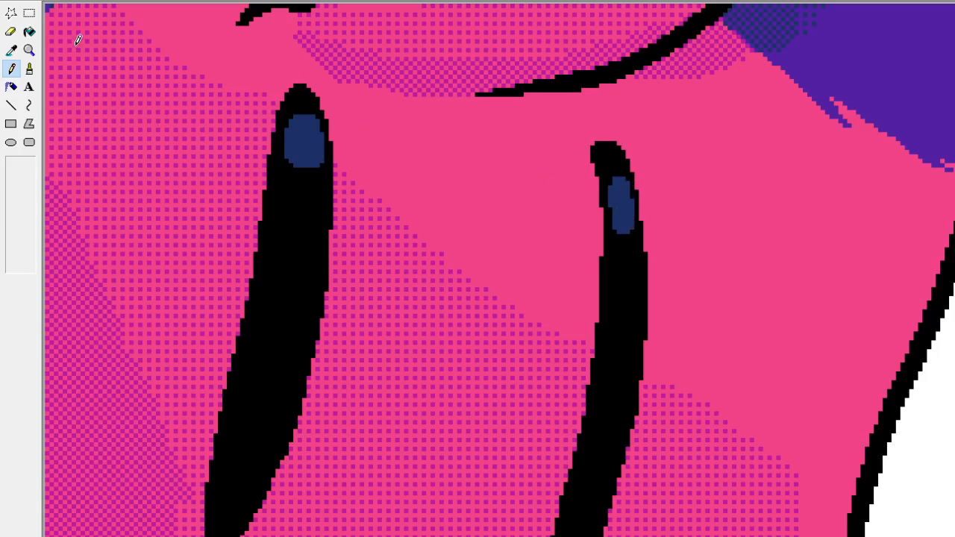
Paint a smaller purple spot inside the blue spot of each eye, using the purple sampled from the ear.
{"action": "left_click", "coordinate": [28, 50]}
{"action": "left_click", "coordinate": [57, 46]}
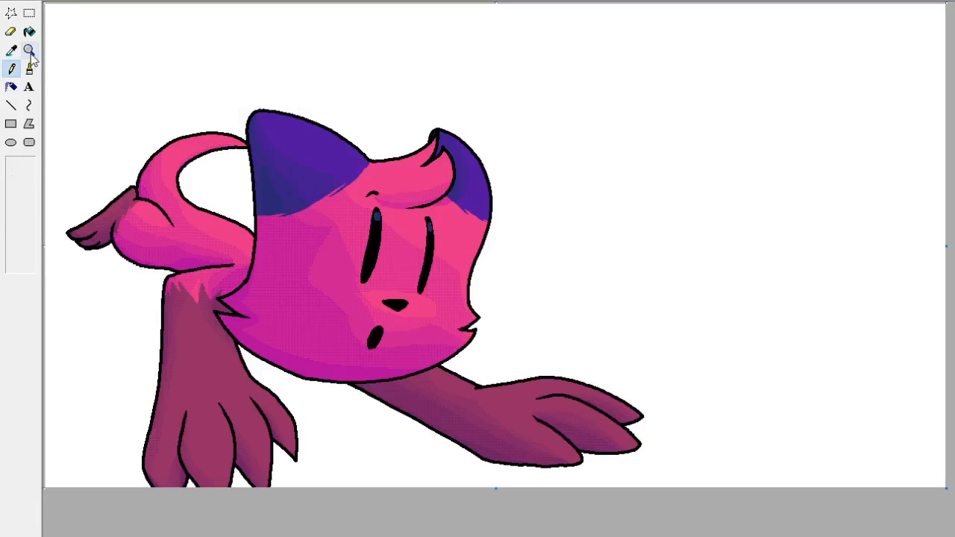
{"action": "left_click", "coordinate": [28, 50]}
{"action": "left_click", "coordinate": [400, 190]}
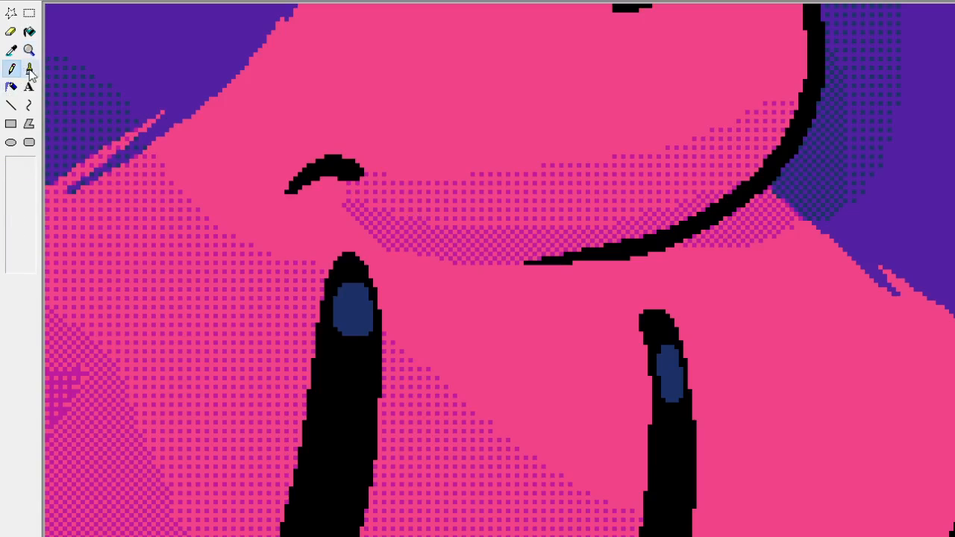
{"action": "left_click", "coordinate": [12, 50]}
{"action": "left_click", "coordinate": [149, 46]}
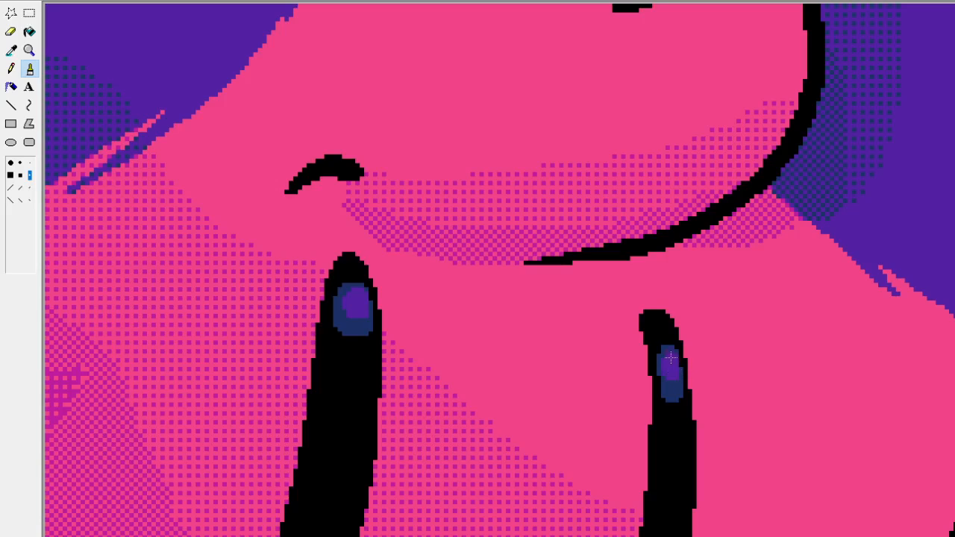
Dot a small pink glint onto the purple spot of each eye with the Pencil, using pink sampled from the face.
{"action": "left_click", "coordinate": [11, 69]}
{"action": "left_click", "coordinate": [11, 50]}
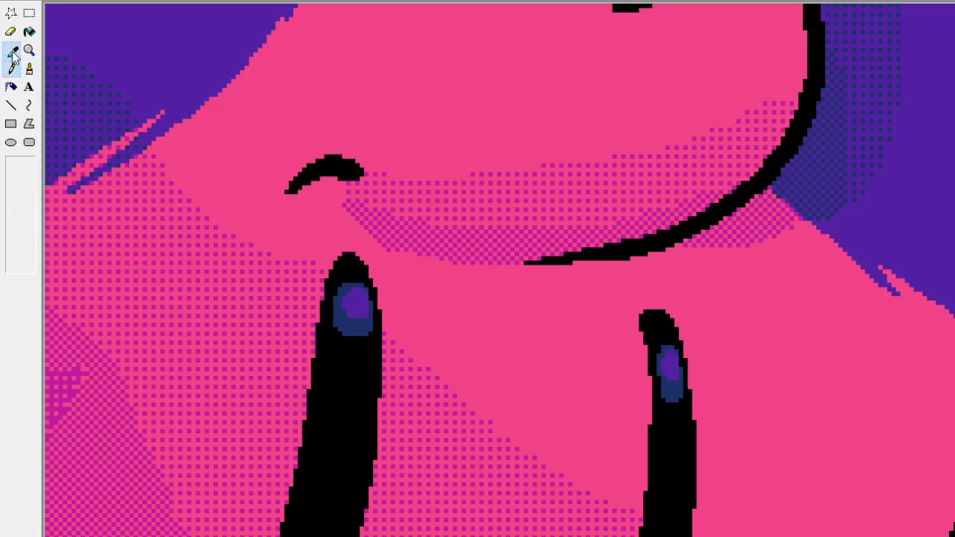
{"action": "left_click", "coordinate": [470, 312]}
{"action": "left_click_drag", "start_coordinate": [362, 303], "coordinate": [361, 306]}
{"action": "key", "text": "ctrl+z"}
{"action": "left_click", "coordinate": [362, 302]}
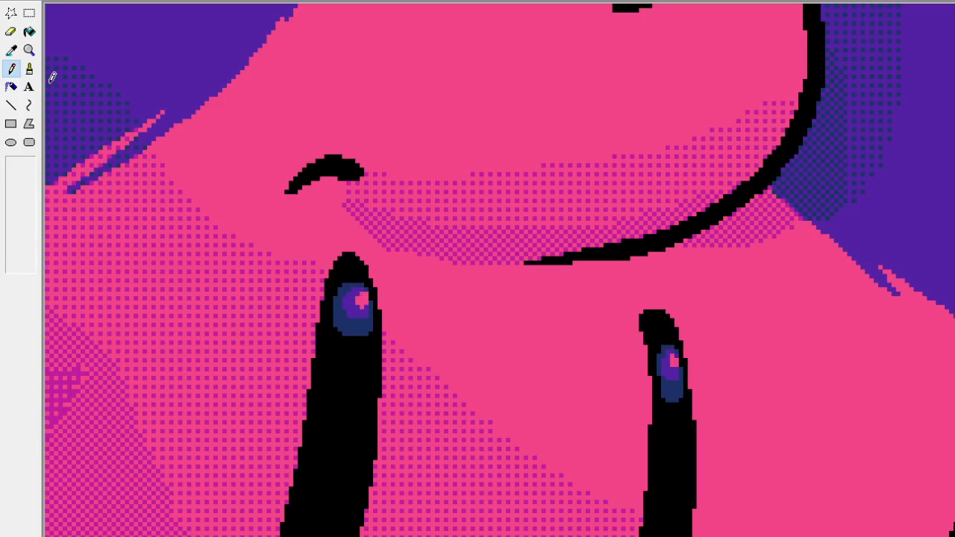
Examine the eye highlights both at full picture size and close up.
{"action": "left_click", "coordinate": [11, 50]}
{"action": "scroll", "coordinate": [871, 466], "scroll_direction": "down", "scroll_amount": 3}
{"action": "left_click", "coordinate": [927, 465]}
{"action": "scroll", "coordinate": [881, 441], "scroll_direction": "up", "scroll_amount": 3}
{"action": "left_click", "coordinate": [34, 53]}
{"action": "left_click", "coordinate": [34, 53]}
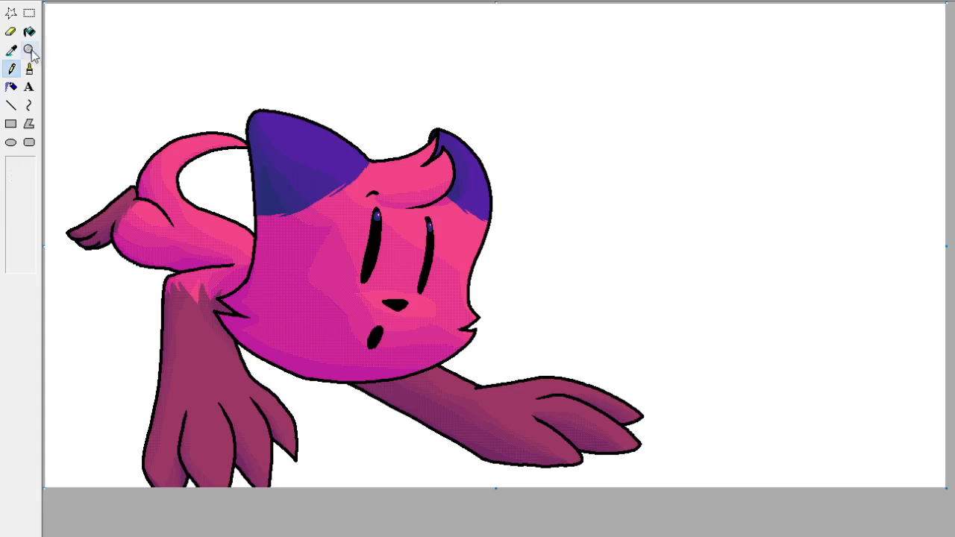
{"action": "left_click", "coordinate": [32, 52]}
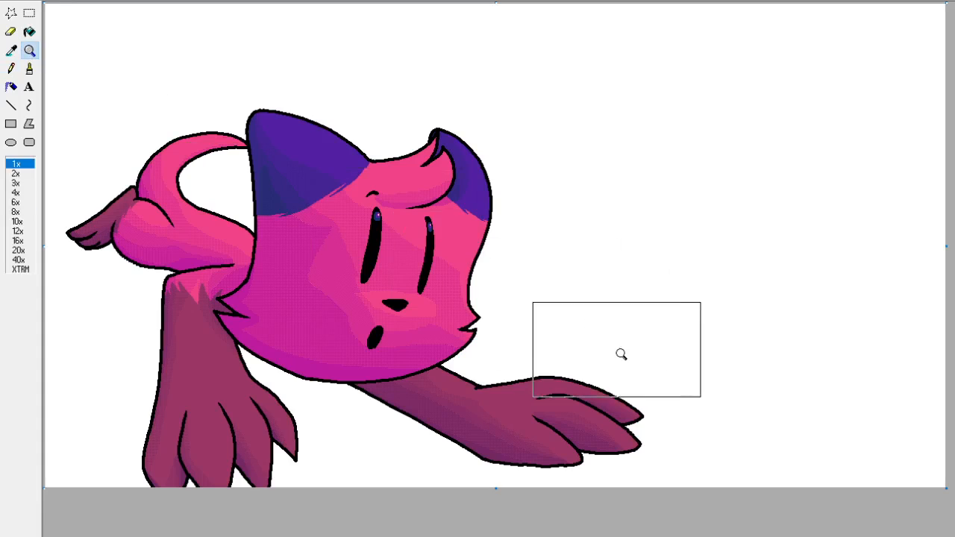
{"action": "left_click", "coordinate": [436, 244]}
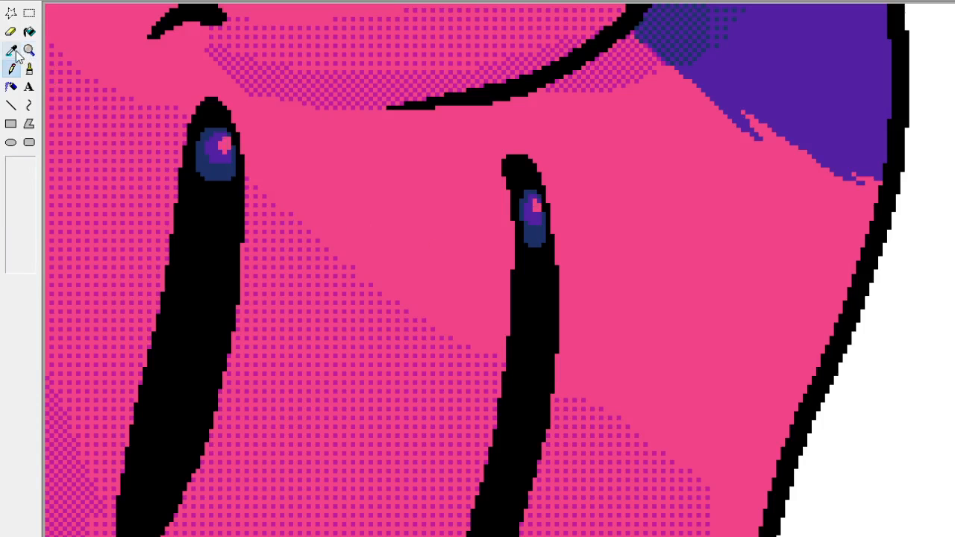
{"action": "left_click", "coordinate": [32, 50]}
{"action": "left_click", "coordinate": [31, 51]}
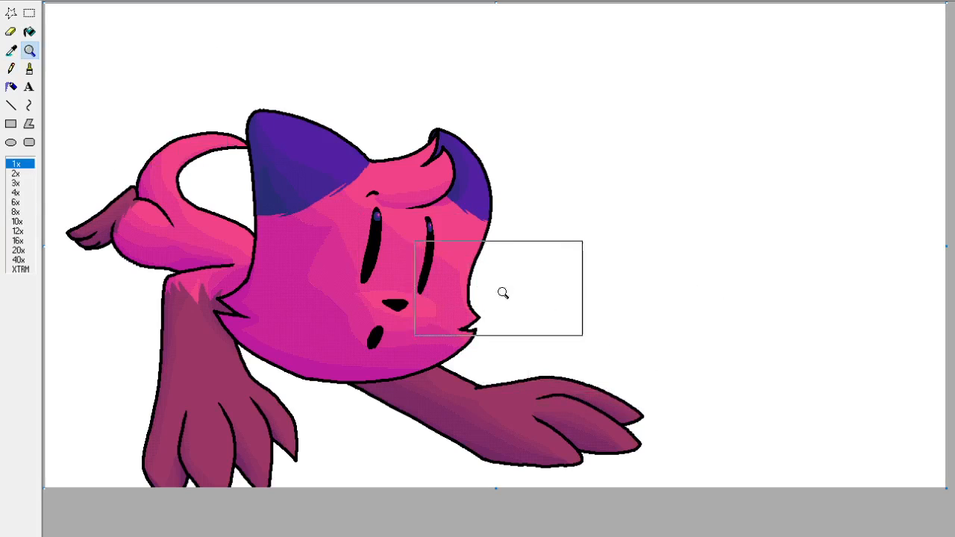
{"action": "left_click", "coordinate": [413, 252]}
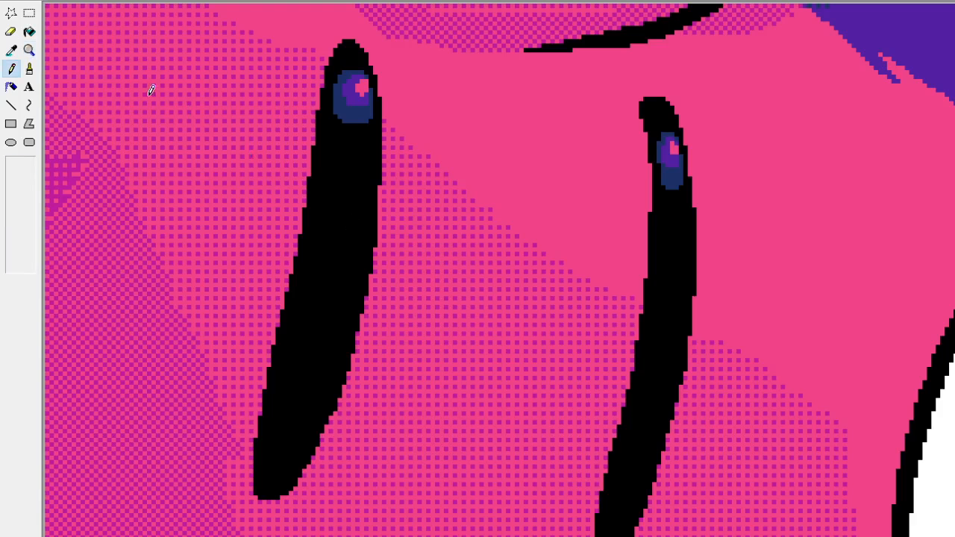
Fill the pink glints in both eyes with the purple sampled from the surrounding highlight.
{"action": "left_click", "coordinate": [29, 32]}
{"action": "left_click", "coordinate": [11, 50]}
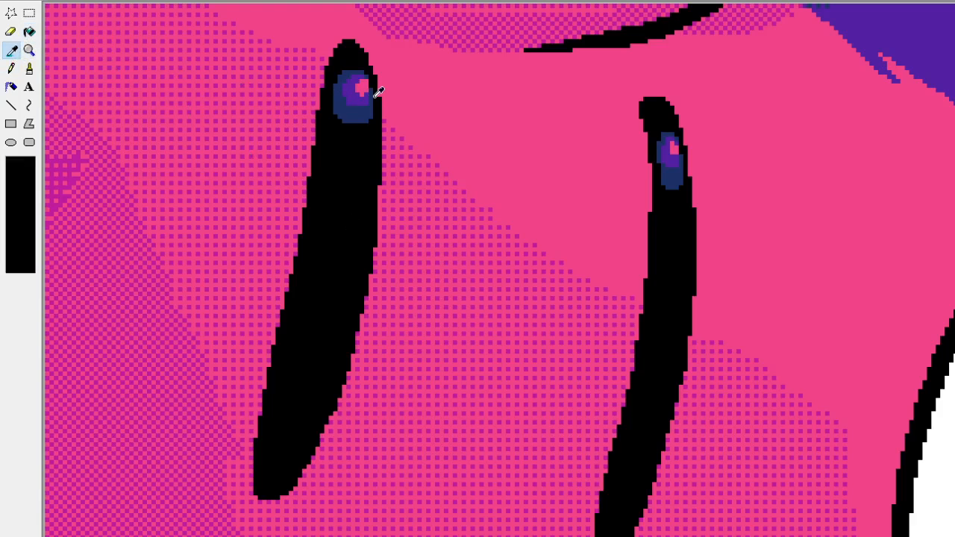
{"action": "left_click", "coordinate": [352, 92]}
{"action": "left_click", "coordinate": [363, 85]}
{"action": "left_click", "coordinate": [675, 149]}
{"action": "left_click", "coordinate": [29, 50]}
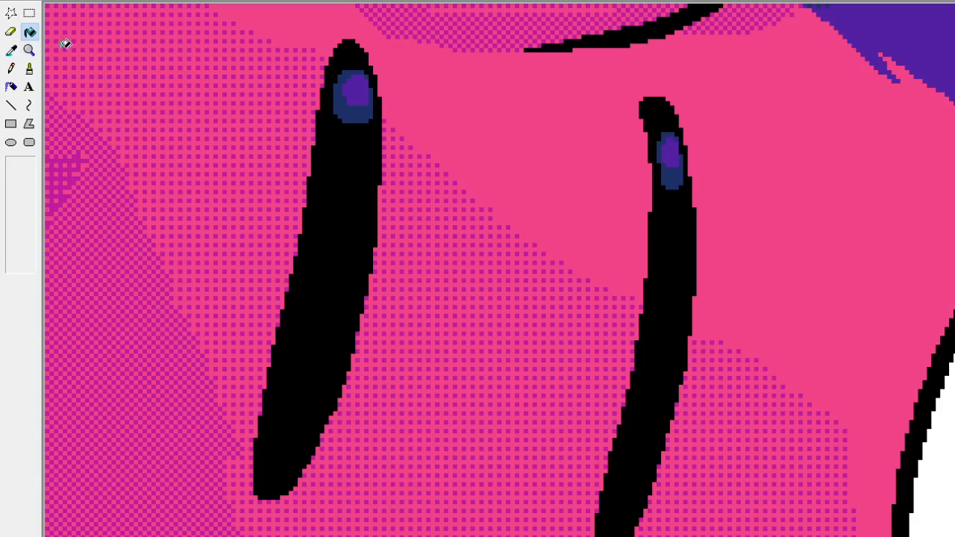
{"action": "left_click", "coordinate": [71, 60]}
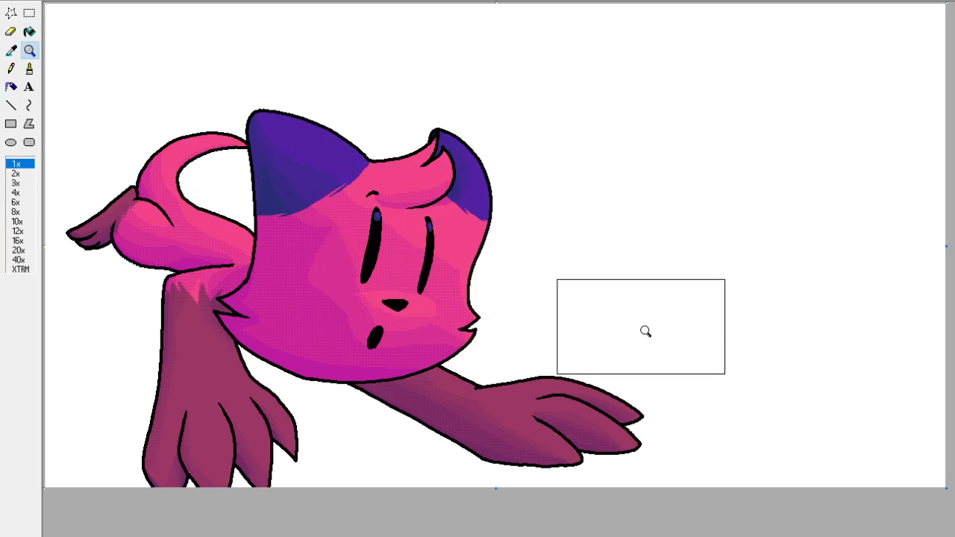
{"action": "left_click", "coordinate": [450, 251]}
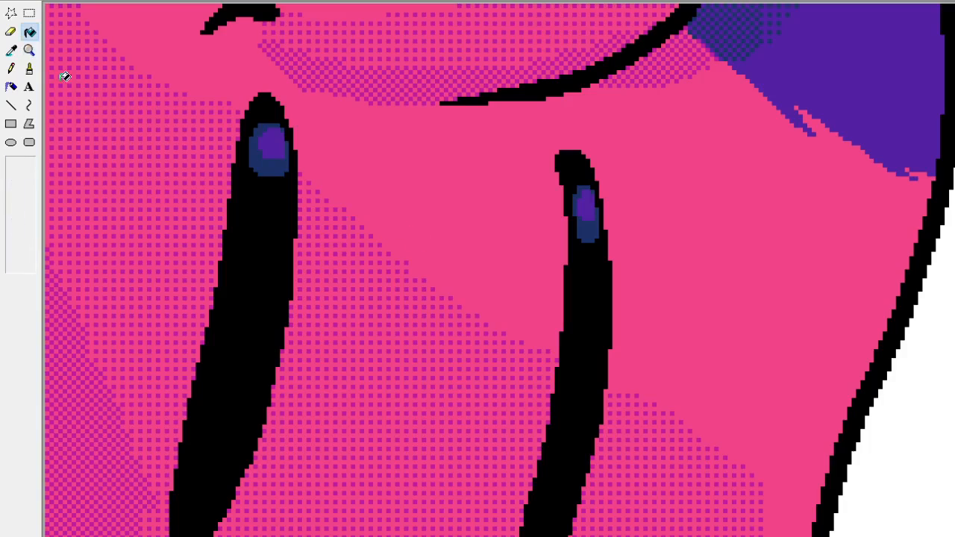
Trim the highlight in the right-hand eye with the Pencil, using black and highlight colours sampled from that eye.
{"action": "left_click", "coordinate": [11, 50]}
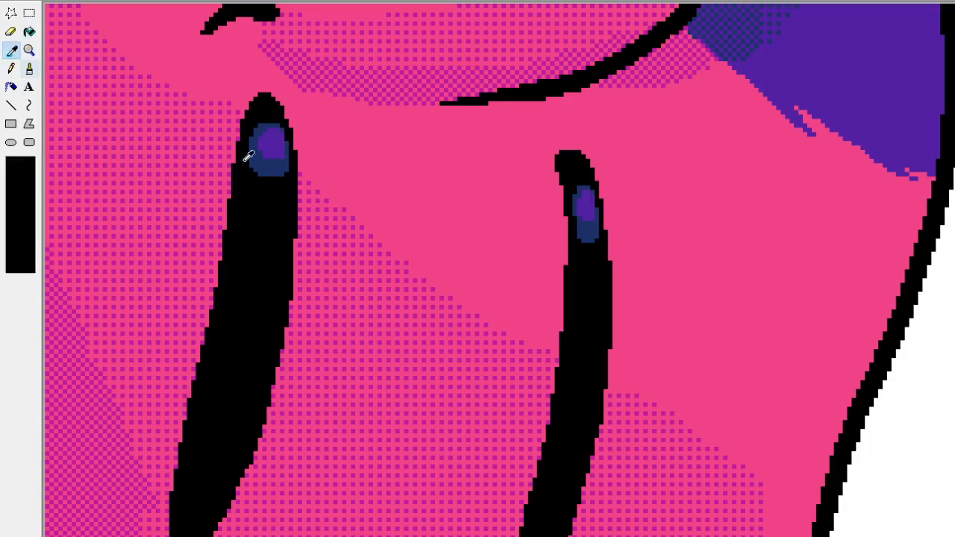
{"action": "left_click", "coordinate": [600, 234]}
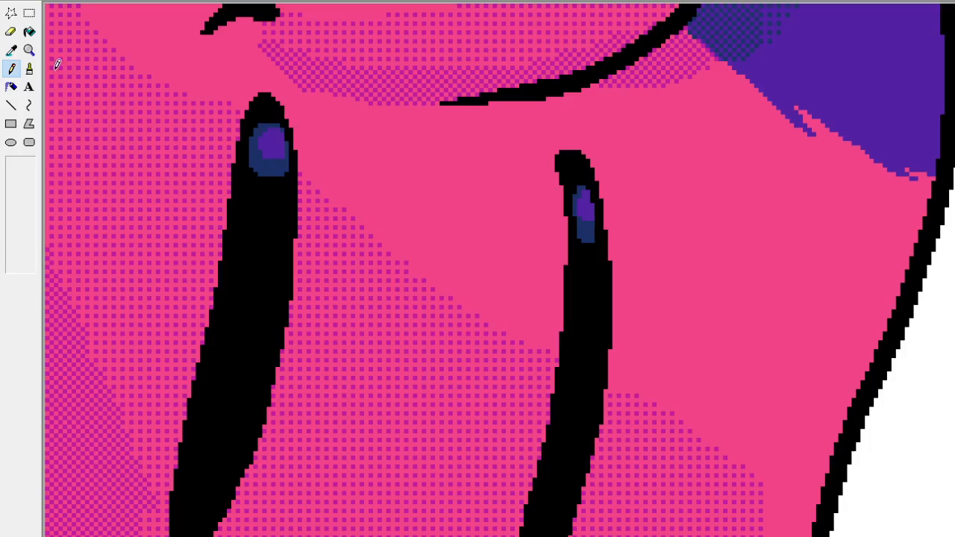
{"action": "left_click", "coordinate": [11, 50]}
{"action": "left_click", "coordinate": [589, 215]}
{"action": "left_click", "coordinate": [30, 50]}
{"action": "left_click", "coordinate": [54, 55]}
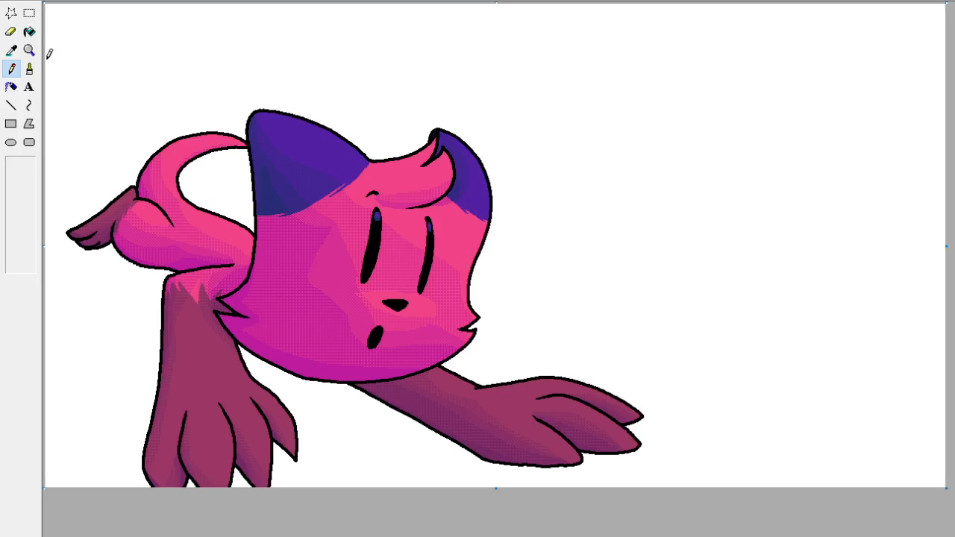
Add a few dither pixels under the black line of the forehead tuft, using the magenta sampled from the adjacent shading.
{"action": "left_click", "coordinate": [29, 50]}
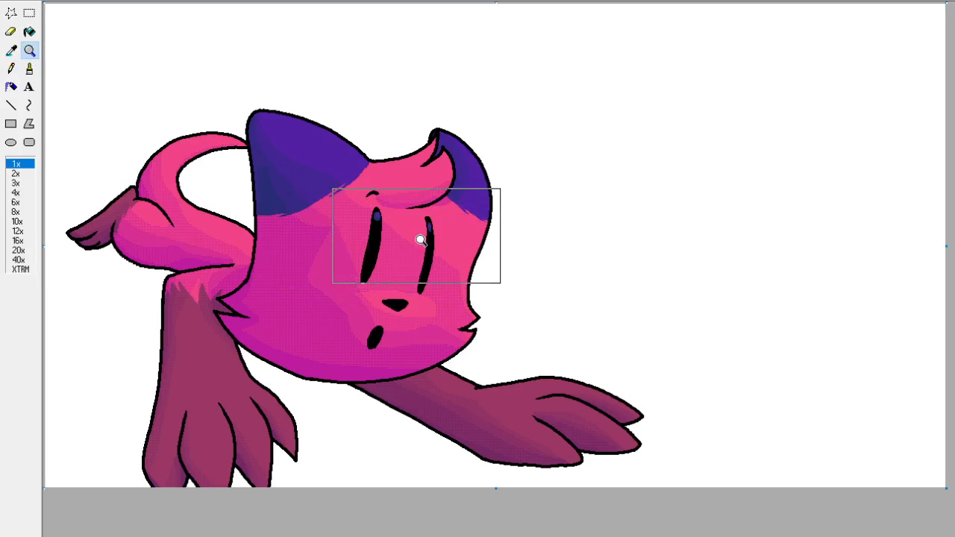
{"action": "left_click", "coordinate": [422, 241]}
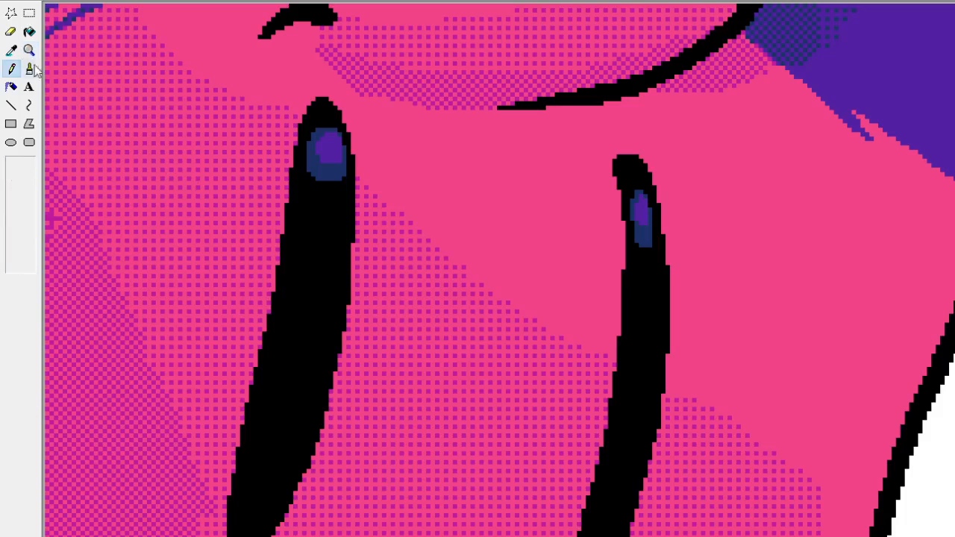
{"action": "left_click", "coordinate": [11, 50]}
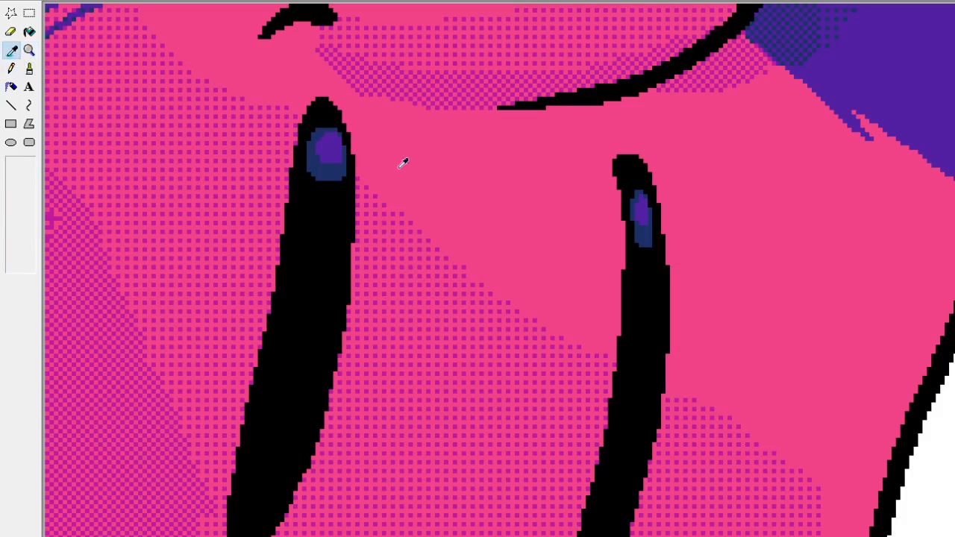
{"action": "left_click", "coordinate": [495, 100]}
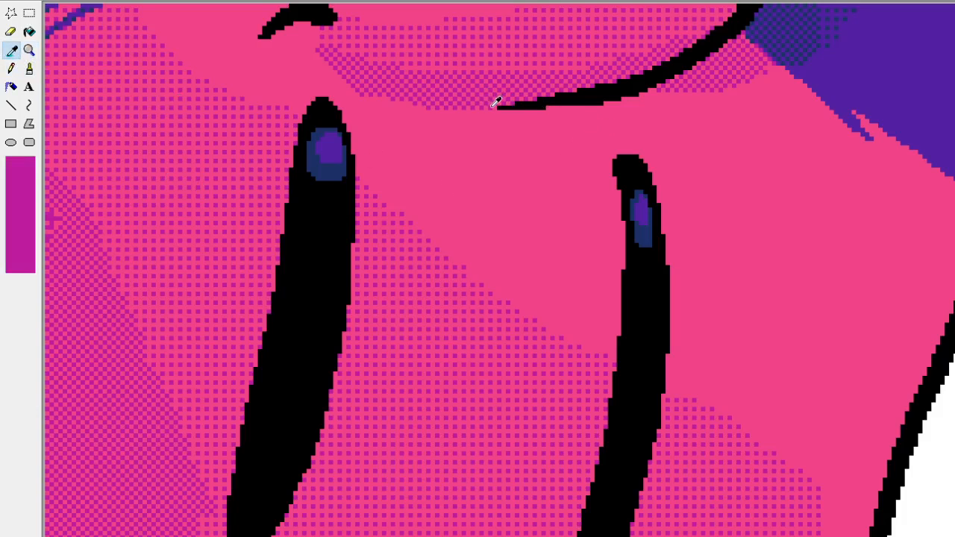
{"action": "left_click", "coordinate": [554, 108]}
{"action": "right_click", "coordinate": [557, 108]}
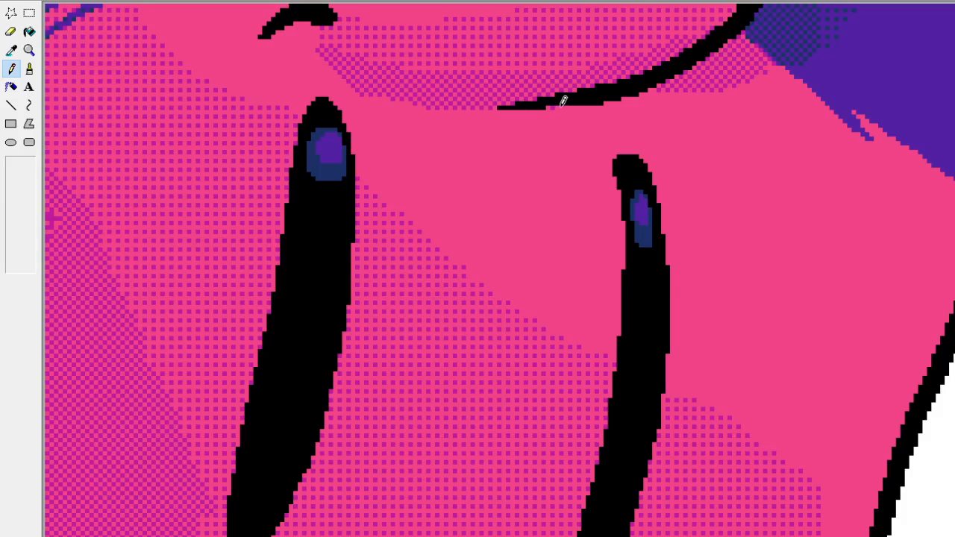
{"action": "left_click", "coordinate": [562, 108]}
{"action": "left_click", "coordinate": [570, 109]}
{"action": "left_click", "coordinate": [11, 105]}
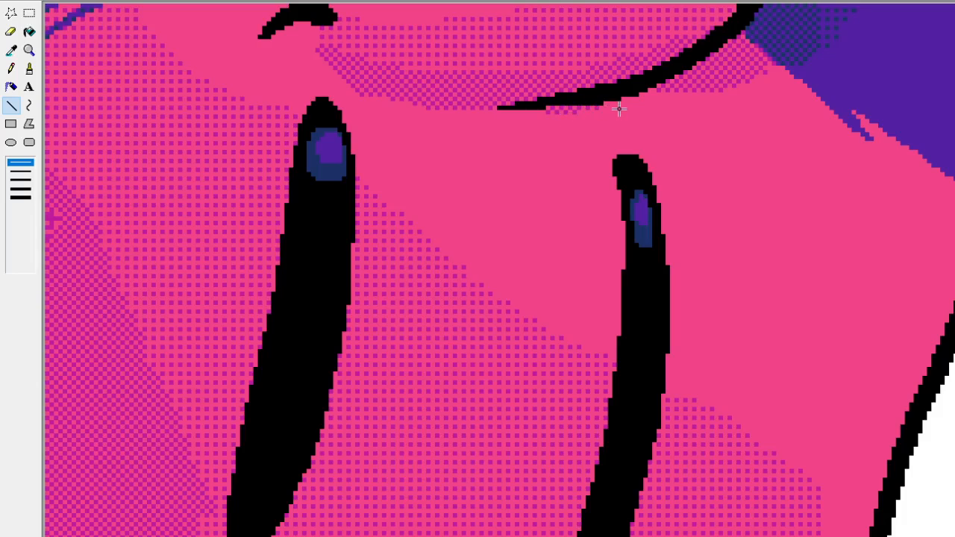
{"action": "left_click", "coordinate": [29, 50]}
{"action": "left_click", "coordinate": [62, 52]}
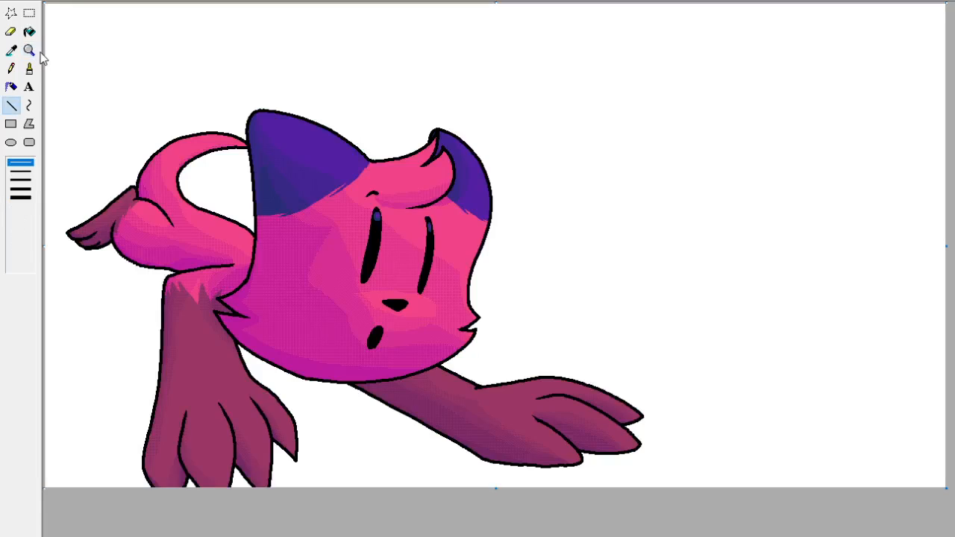
Examine the shading around the forehead tuft and the larger ear close up and at full picture size.
{"action": "left_click", "coordinate": [29, 50]}
{"action": "left_click", "coordinate": [395, 203]}
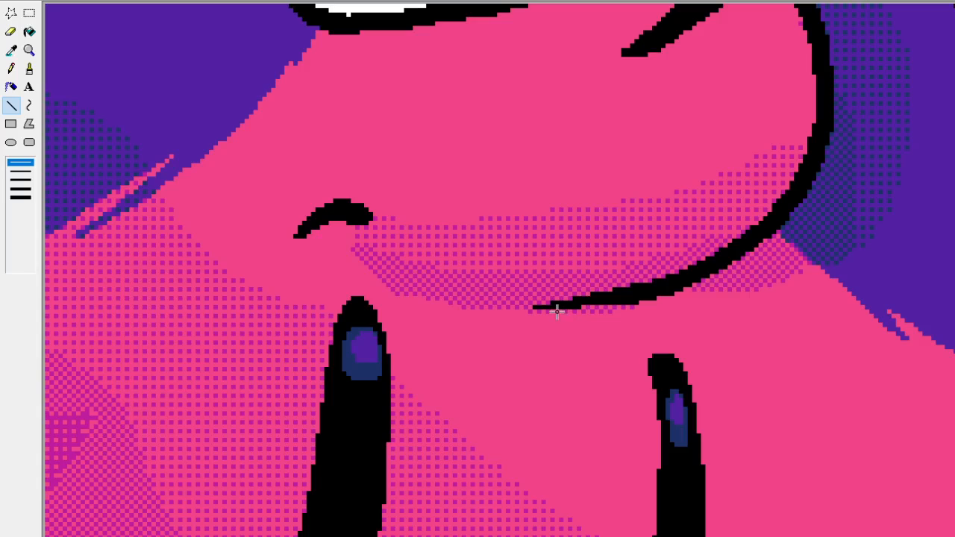
{"action": "left_click", "coordinate": [12, 68]}
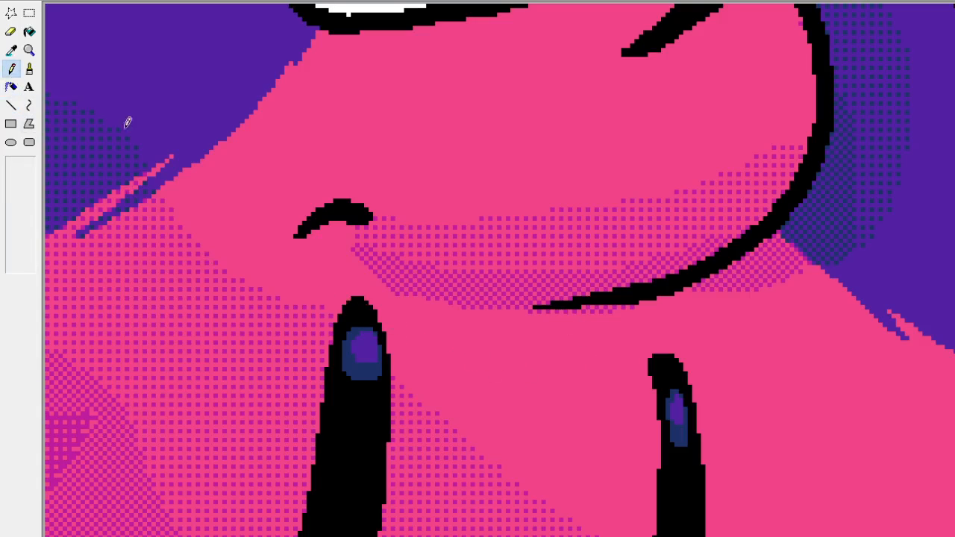
{"action": "scroll", "coordinate": [263, 197], "scroll_direction": "up", "scroll_amount": 4}
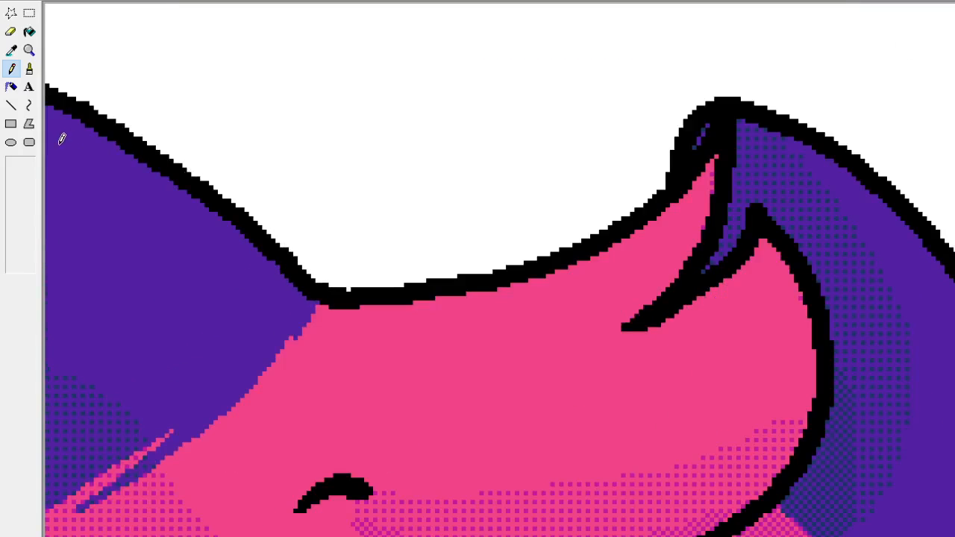
{"action": "left_click", "coordinate": [30, 49]}
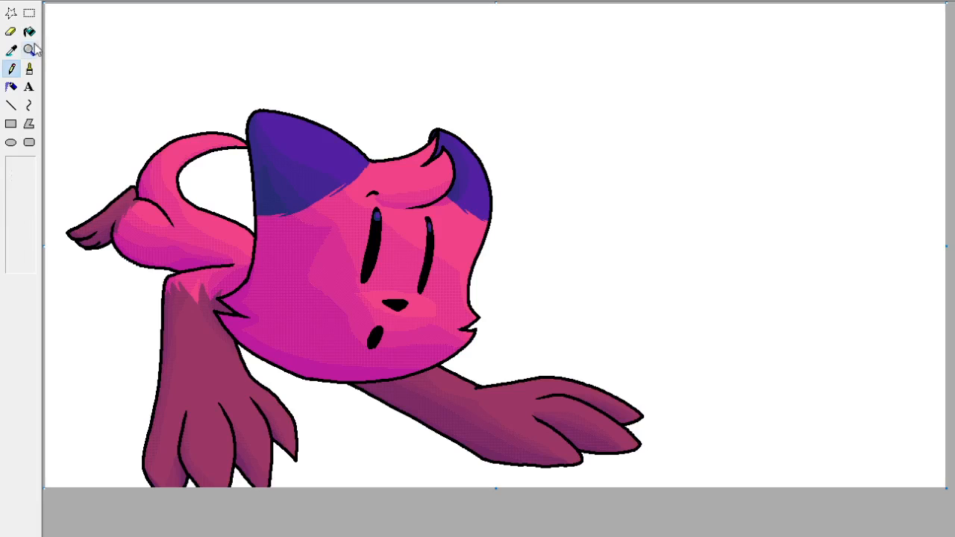
{"action": "left_click", "coordinate": [291, 226]}
{"action": "left_click", "coordinate": [11, 52]}
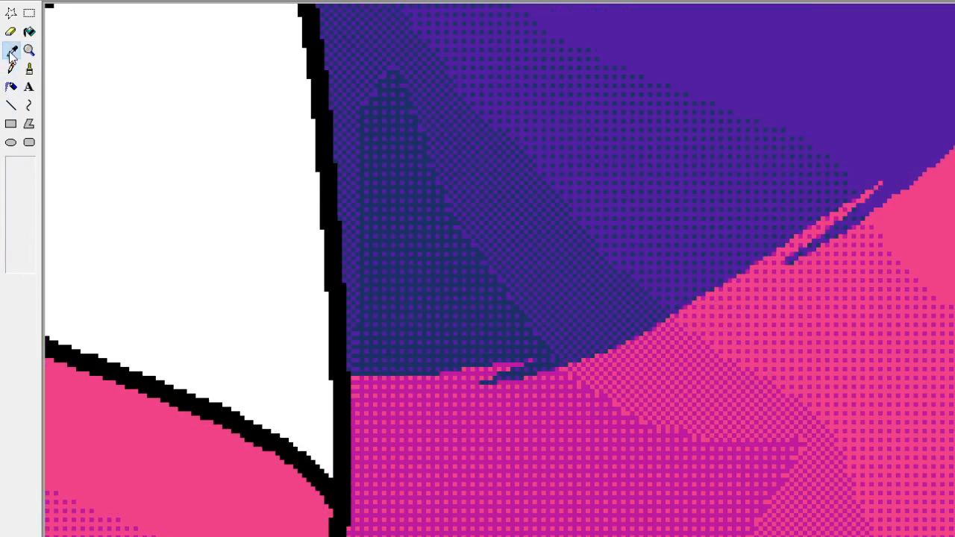
{"action": "left_click", "coordinate": [434, 276]}
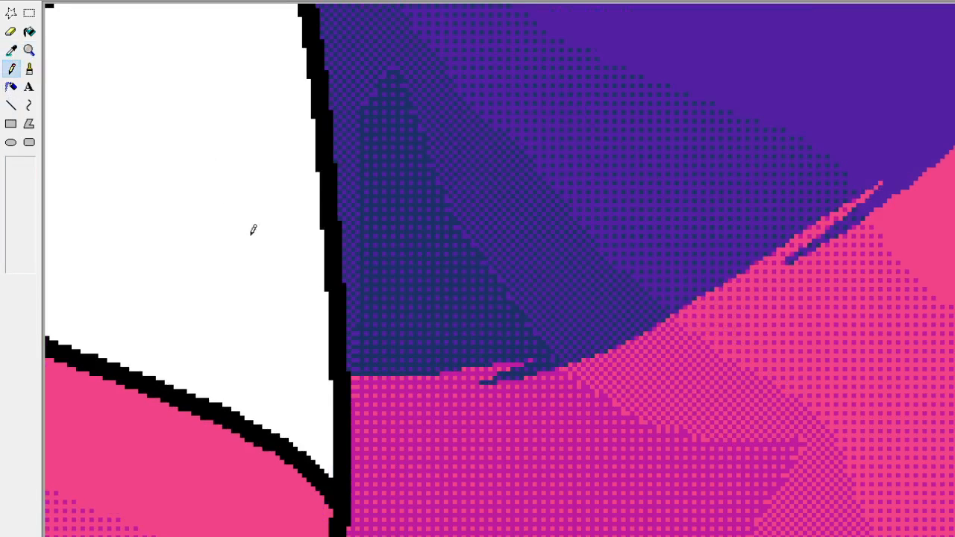
{"action": "left_click", "coordinate": [29, 50]}
{"action": "left_click", "coordinate": [54, 53]}
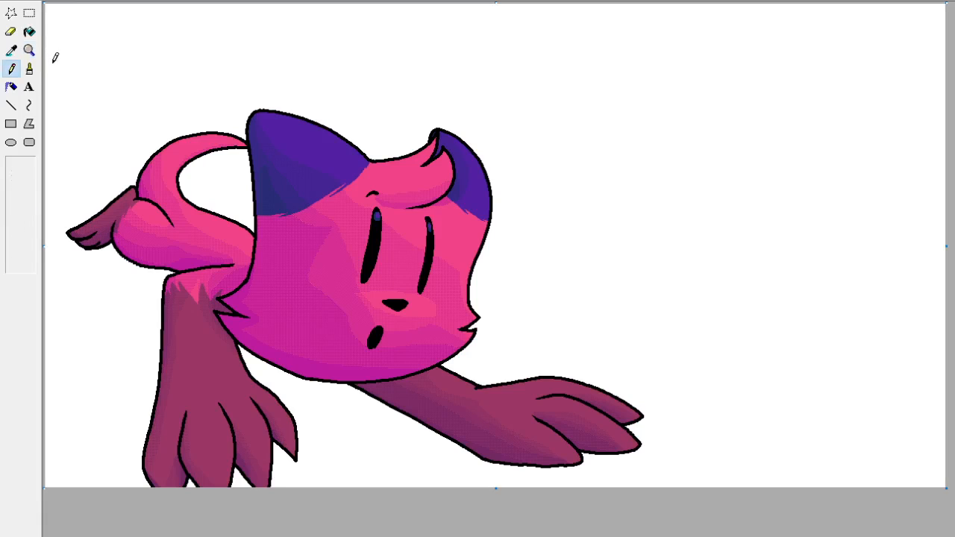
Brush a dark blue highlight onto the upper part of the nose, using the blue sampled from the eye highlight.
{"action": "left_click", "coordinate": [29, 50]}
{"action": "left_click", "coordinate": [409, 246]}
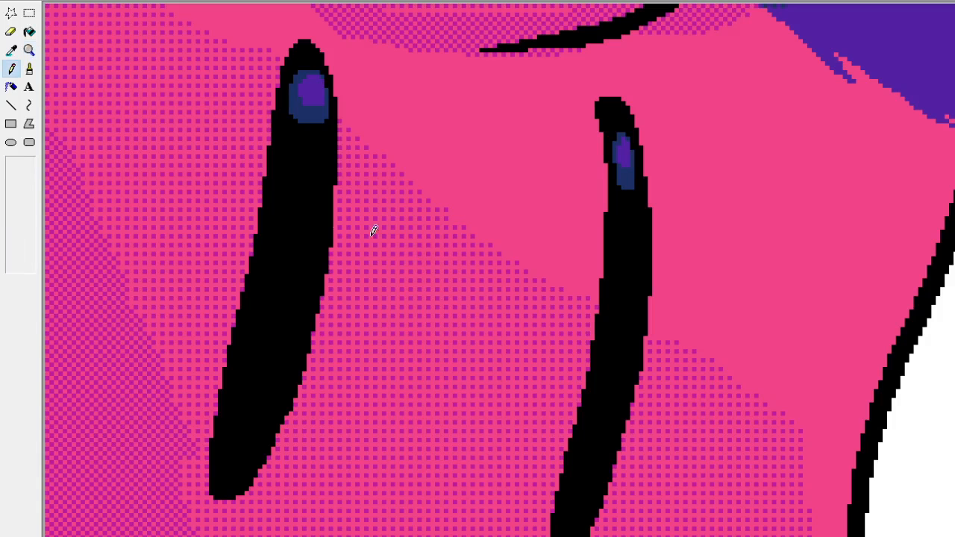
{"action": "left_click", "coordinate": [30, 69]}
{"action": "left_click", "coordinate": [12, 52]}
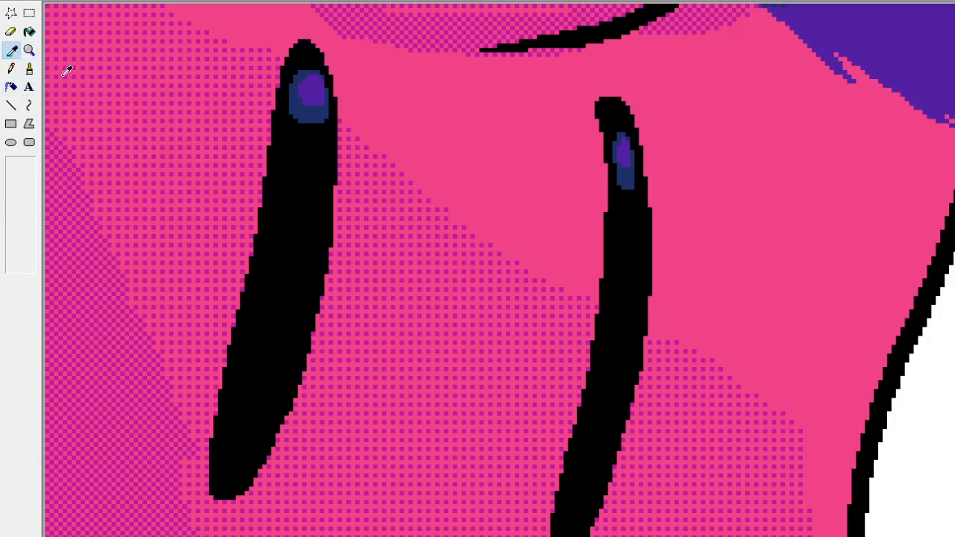
{"action": "left_click", "coordinate": [315, 117]}
{"action": "scroll", "coordinate": [314, 117], "scroll_direction": "down", "scroll_amount": 4}
{"action": "scroll", "coordinate": [435, 189], "scroll_direction": "up", "scroll_amount": 1}
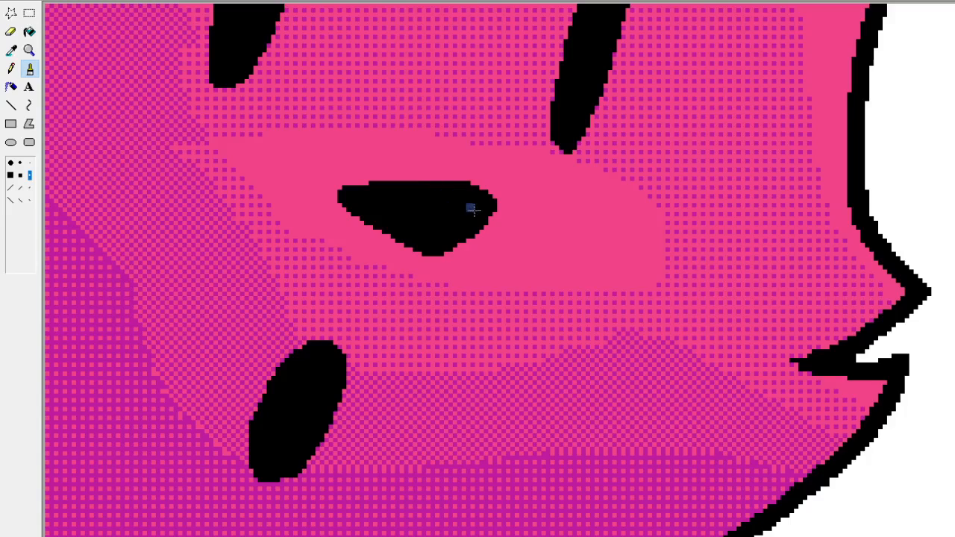
{"action": "mouse_move", "coordinate": [476, 204]}
{"action": "left_mouse_down"}
{"action": "mouse_move", "coordinate": [449, 224]}
{"action": "mouse_move", "coordinate": [474, 204]}
{"action": "mouse_move", "coordinate": [480, 216]}
{"action": "mouse_move", "coordinate": [459, 228]}
{"action": "mouse_move", "coordinate": [473, 203]}
{"action": "mouse_move", "coordinate": [434, 196]}
{"action": "mouse_move", "coordinate": [461, 208]}
{"action": "mouse_move", "coordinate": [447, 213]}
{"action": "mouse_move", "coordinate": [435, 200]}
{"action": "mouse_move", "coordinate": [454, 214]}
{"action": "mouse_move", "coordinate": [400, 194]}
{"action": "mouse_move", "coordinate": [451, 214]}
{"action": "left_mouse_up"}
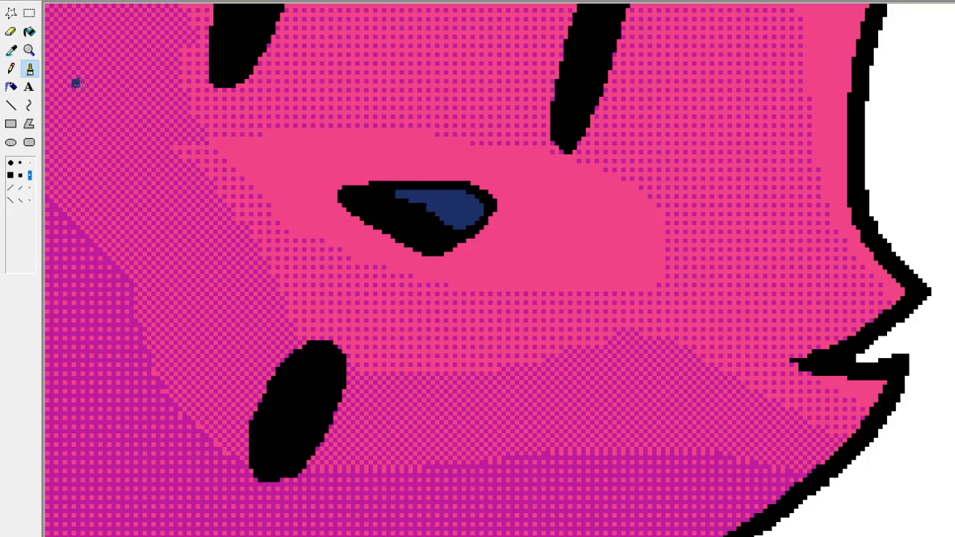
Pencil a smaller purple spot inside the nose's blue highlight, using the purple sampled from the eye.
{"action": "left_click", "coordinate": [11, 50]}
{"action": "scroll", "coordinate": [512, 231], "scroll_direction": "up", "scroll_amount": 5}
{"action": "left_click", "coordinate": [634, 142]}
{"action": "scroll", "coordinate": [620, 179], "scroll_direction": "down", "scroll_amount": 5}
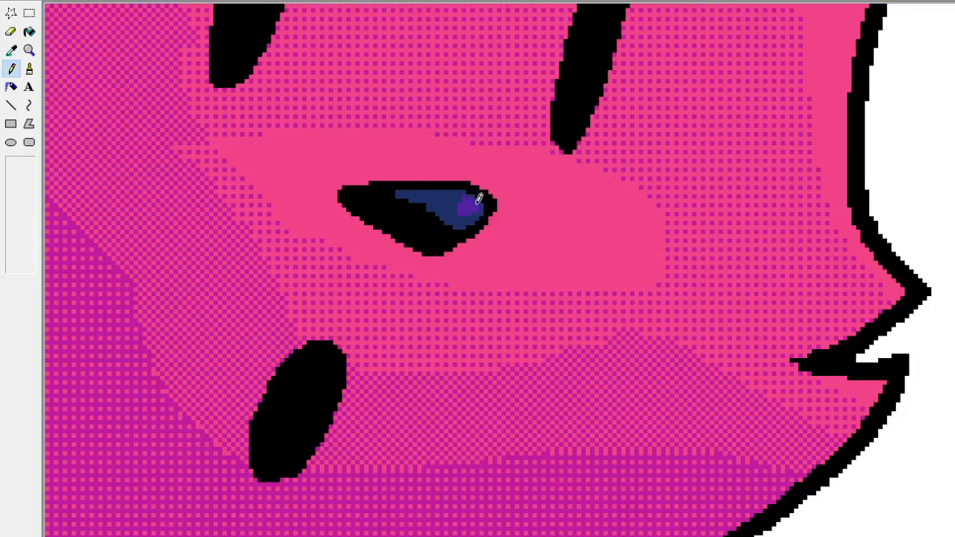
{"action": "left_click_drag", "start_coordinate": [478, 203], "coordinate": [455, 200]}
Draw a thin reflected-light line along the nose's lower-left edge, using the blue sampled from its highlight.
{"action": "left_click", "coordinate": [11, 50]}
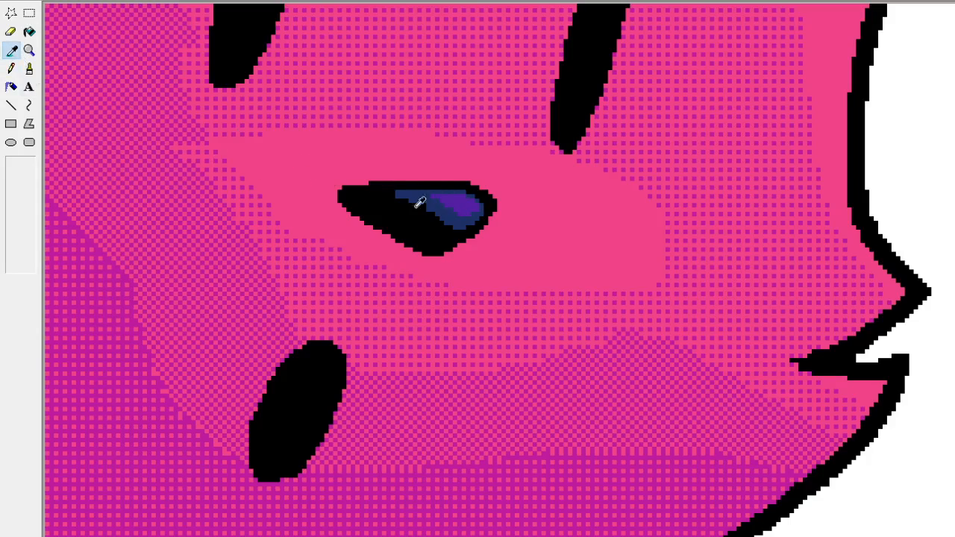
{"action": "left_click", "coordinate": [453, 219]}
{"action": "left_click_drag", "start_coordinate": [427, 245], "coordinate": [402, 231]}
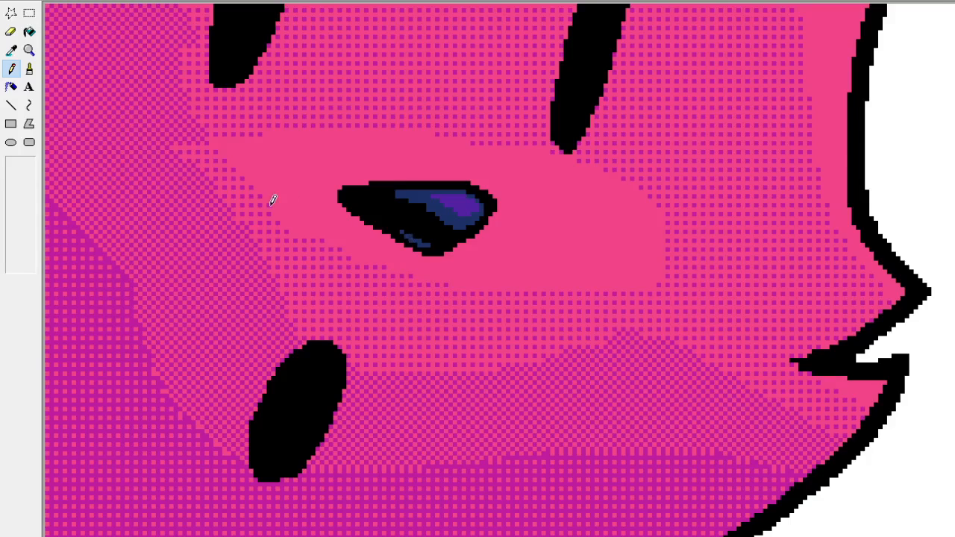
{"action": "scroll", "coordinate": [387, 305], "scroll_direction": "up", "scroll_amount": 3}
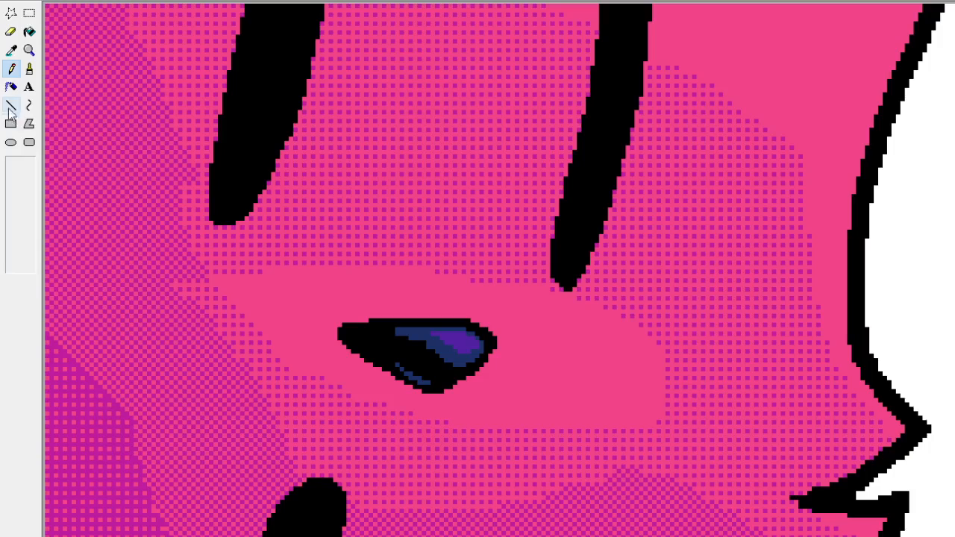
{"action": "left_click", "coordinate": [29, 50]}
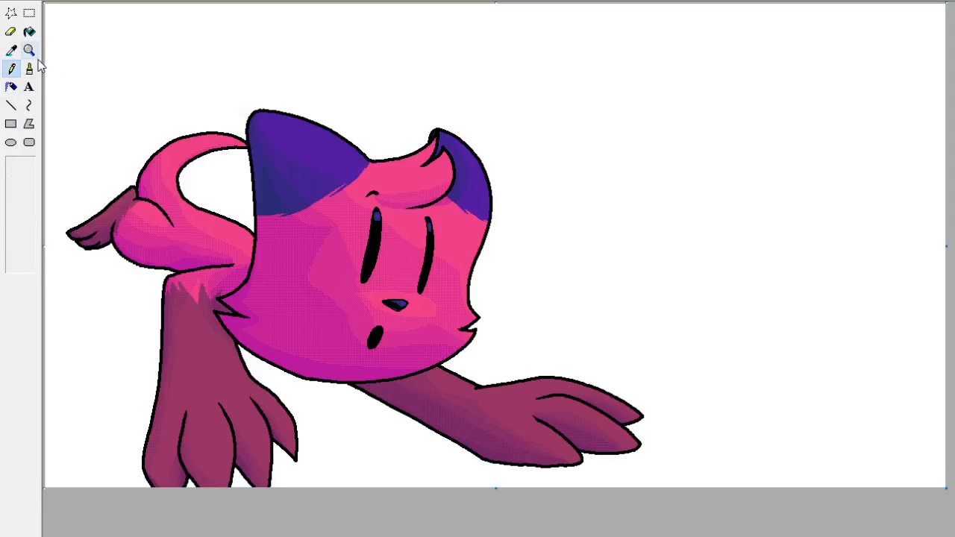
Draw small dark blue reflections inside the lower tips of both eyes with the Pencil.
{"action": "left_click", "coordinate": [29, 50]}
{"action": "left_click", "coordinate": [406, 273]}
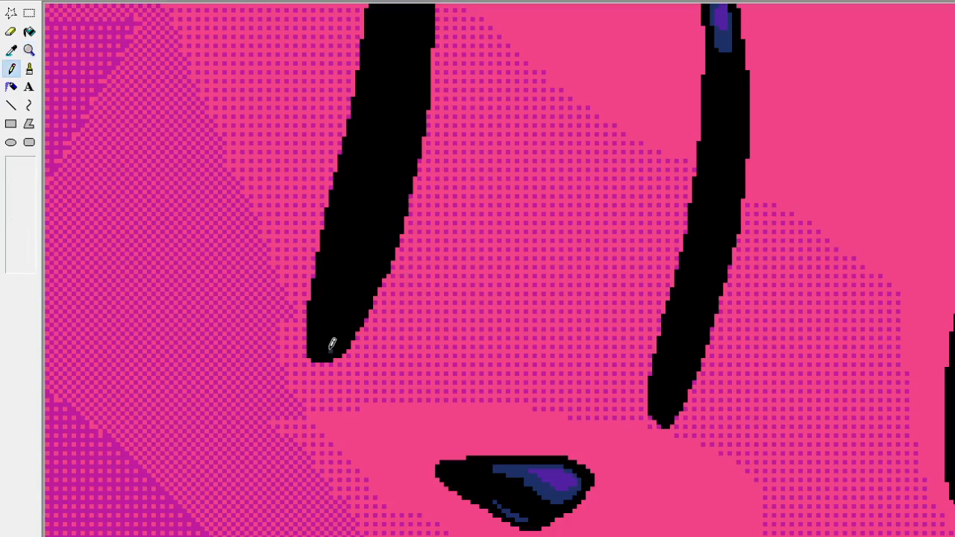
{"action": "left_click_drag", "start_coordinate": [330, 352], "coordinate": [316, 344]}
{"action": "left_click_drag", "start_coordinate": [654, 407], "coordinate": [659, 414]}
{"action": "left_click", "coordinate": [30, 50]}
{"action": "left_click", "coordinate": [17, 164]}
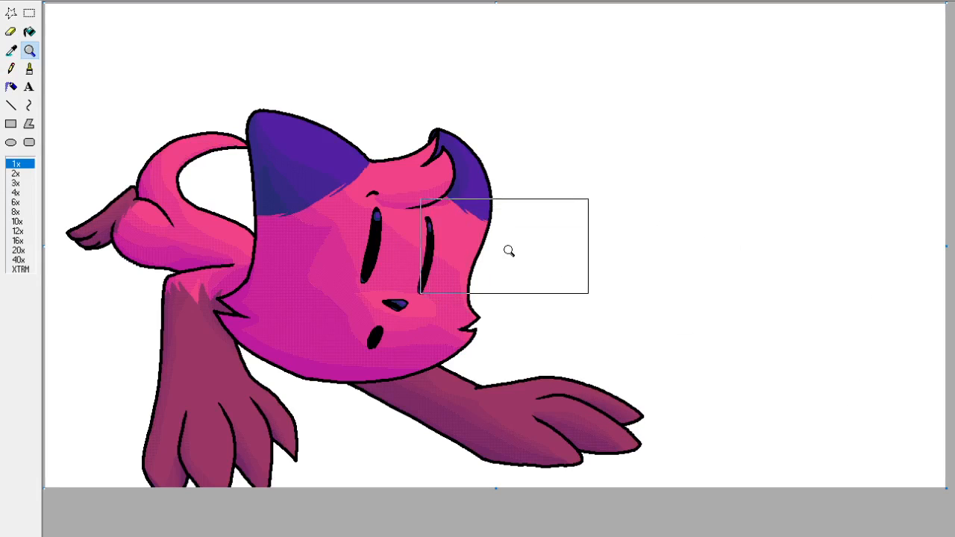
Shorten the lower end of the right-hand eye's highlight with black sampled from the eye.
{"action": "left_click", "coordinate": [463, 248]}
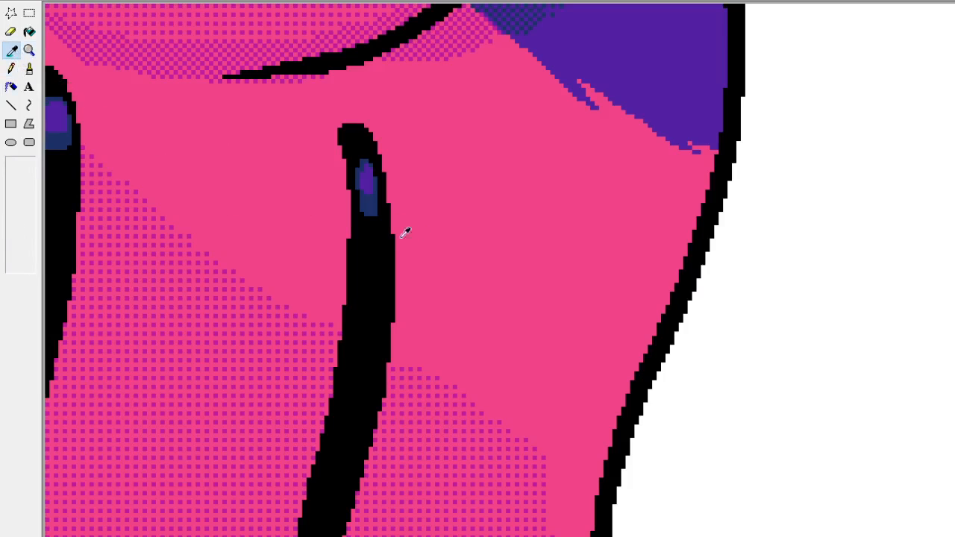
{"action": "left_click_drag", "start_coordinate": [381, 215], "coordinate": [361, 202]}
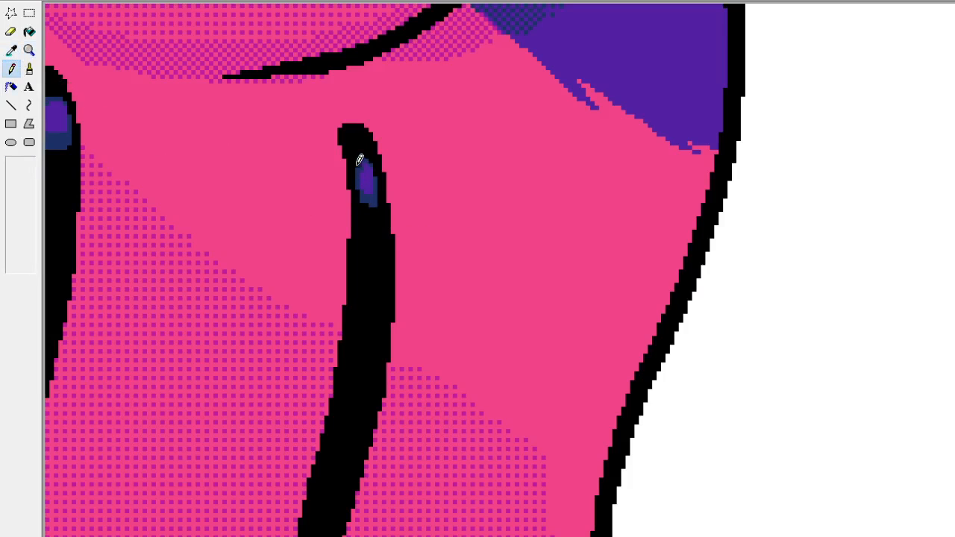
{"action": "left_click", "coordinate": [28, 50]}
{"action": "left_click", "coordinate": [54, 45]}
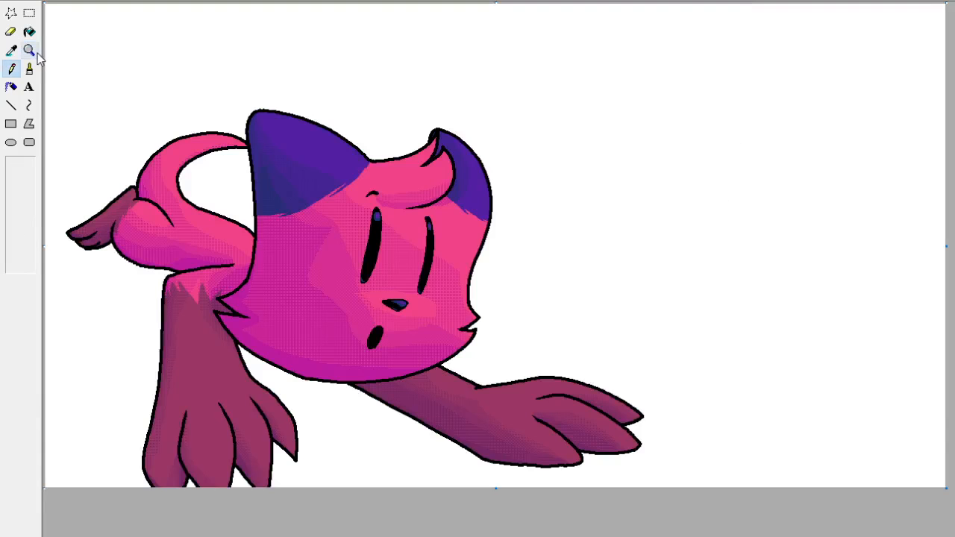
Try to paint out the whole highlight in the right-hand eye with black and sample a colour from the other eye's highlight.
{"action": "left_click", "coordinate": [28, 50]}
{"action": "left_click", "coordinate": [433, 199]}
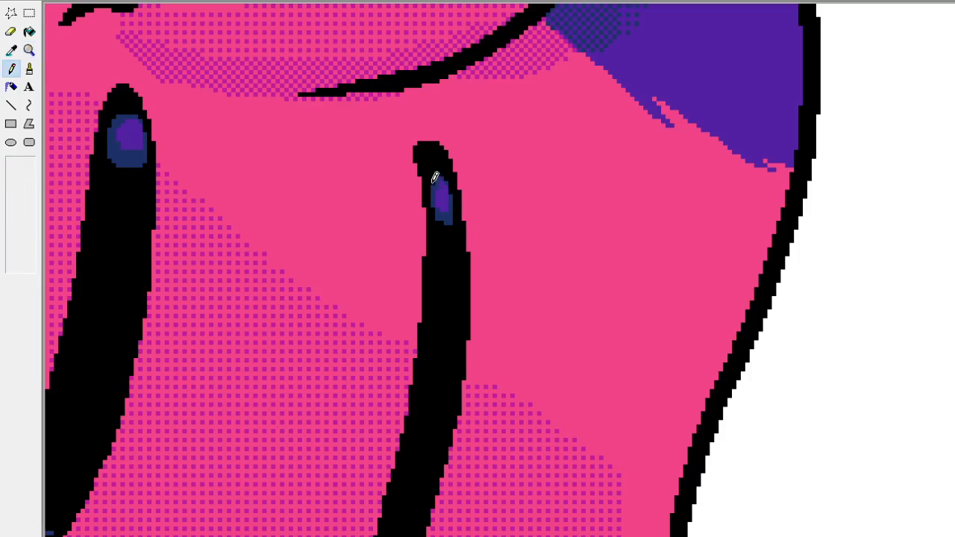
{"action": "left_click_drag", "start_coordinate": [435, 177], "coordinate": [437, 162]}
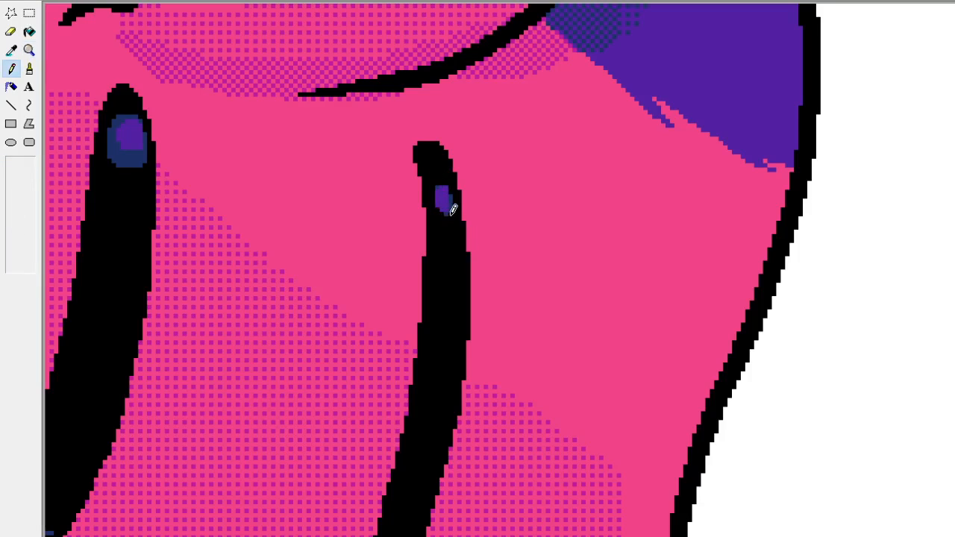
{"action": "left_click_drag", "start_coordinate": [442, 211], "coordinate": [448, 183]}
{"action": "left_click", "coordinate": [446, 187]}
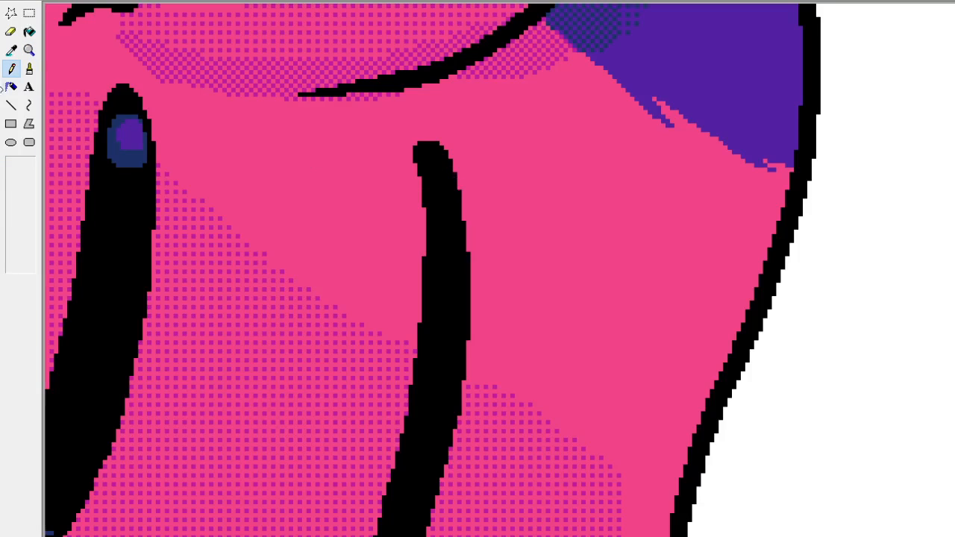
{"action": "left_click", "coordinate": [29, 50]}
{"action": "left_click", "coordinate": [11, 51]}
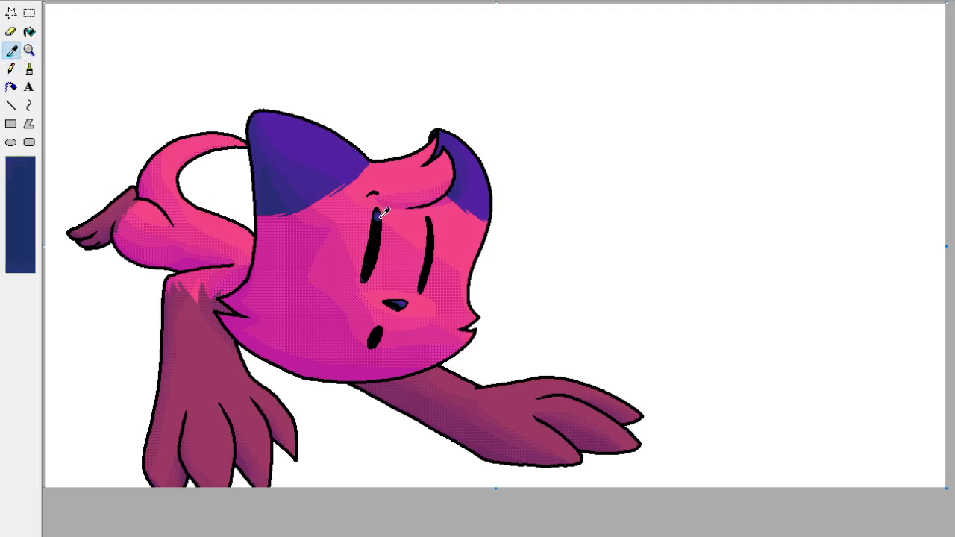
{"action": "left_click", "coordinate": [383, 213]}
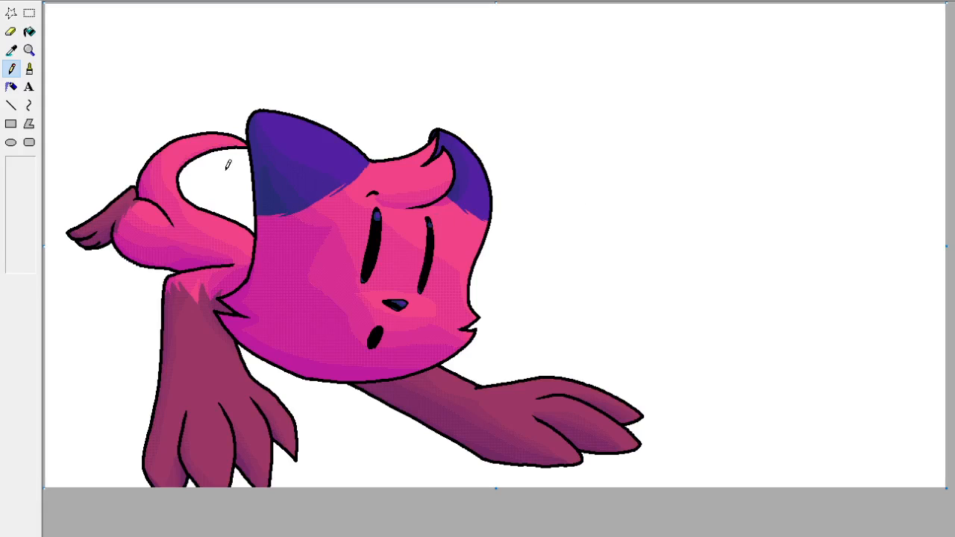
Trim the outer edge of the right-hand eye's blue highlight and add a small purple spot inside it, using purple sampled from the other eye.
{"action": "left_click", "coordinate": [29, 50]}
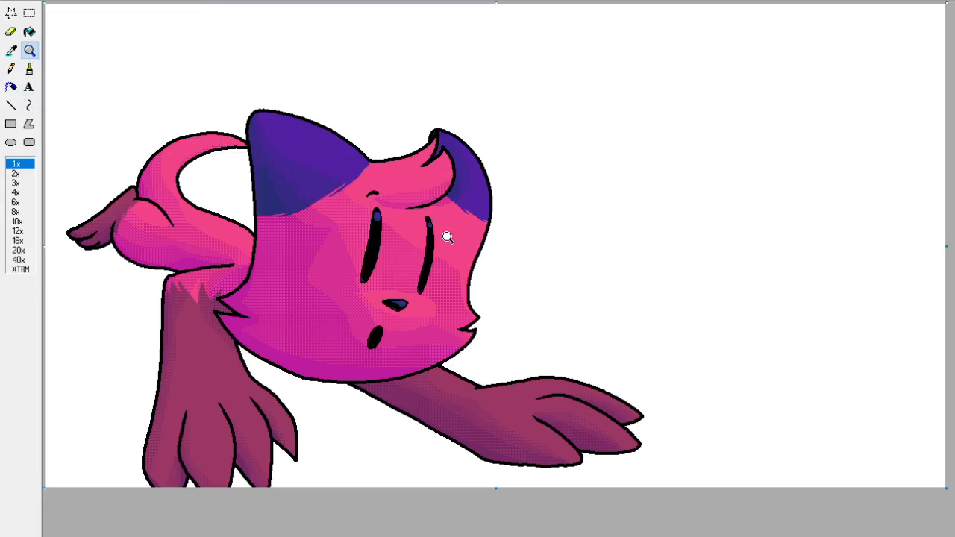
{"action": "left_click", "coordinate": [450, 216]}
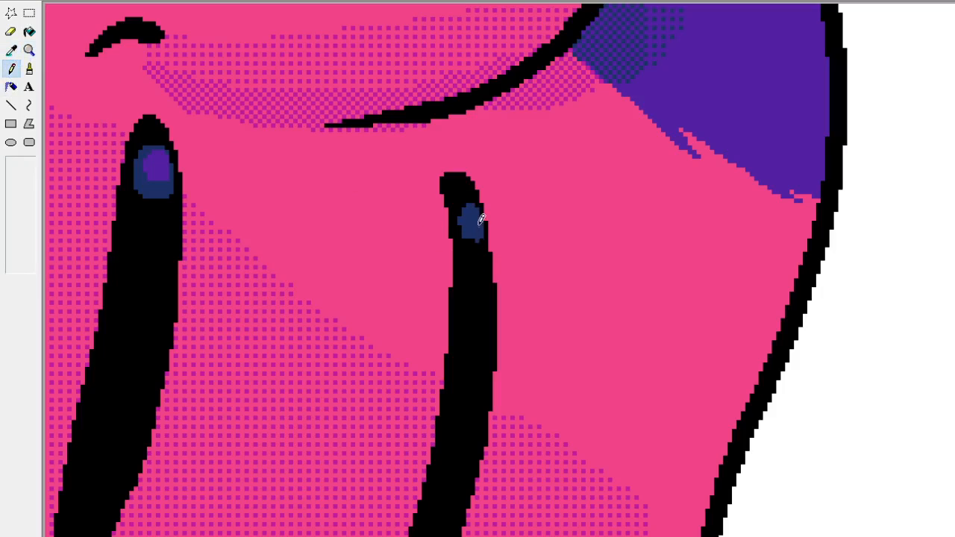
{"action": "mouse_move", "coordinate": [487, 216]}
{"action": "left_mouse_down"}
{"action": "mouse_move", "coordinate": [485, 234]}
{"action": "mouse_move", "coordinate": [469, 230]}
{"action": "mouse_move", "coordinate": [480, 192]}
{"action": "left_mouse_up"}
{"action": "left_click", "coordinate": [12, 51]}
{"action": "left_click_drag", "start_coordinate": [141, 153], "coordinate": [154, 159]}
Touch up the face outline just above the right-hand cheek point with sampled black and white.
{"action": "left_click", "coordinate": [29, 50]}
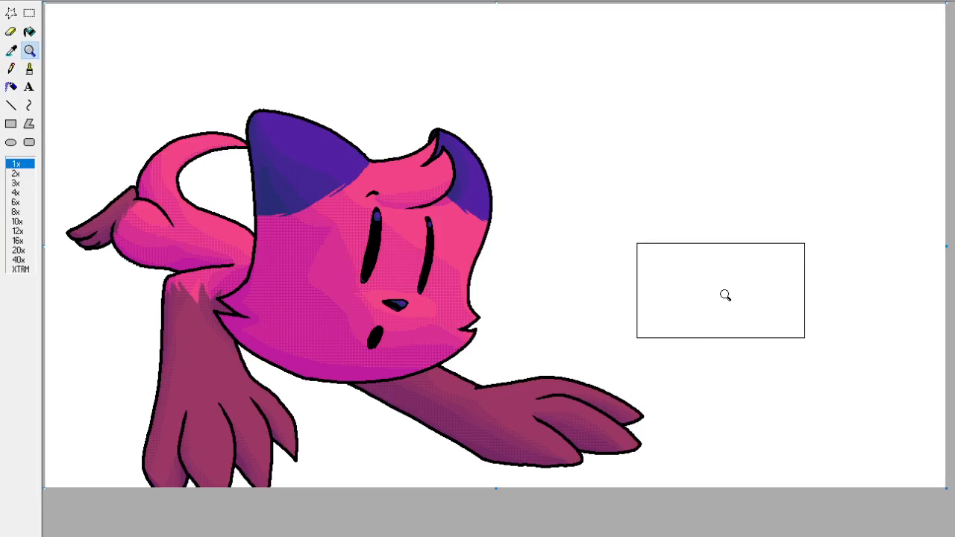
{"action": "left_click", "coordinate": [460, 299]}
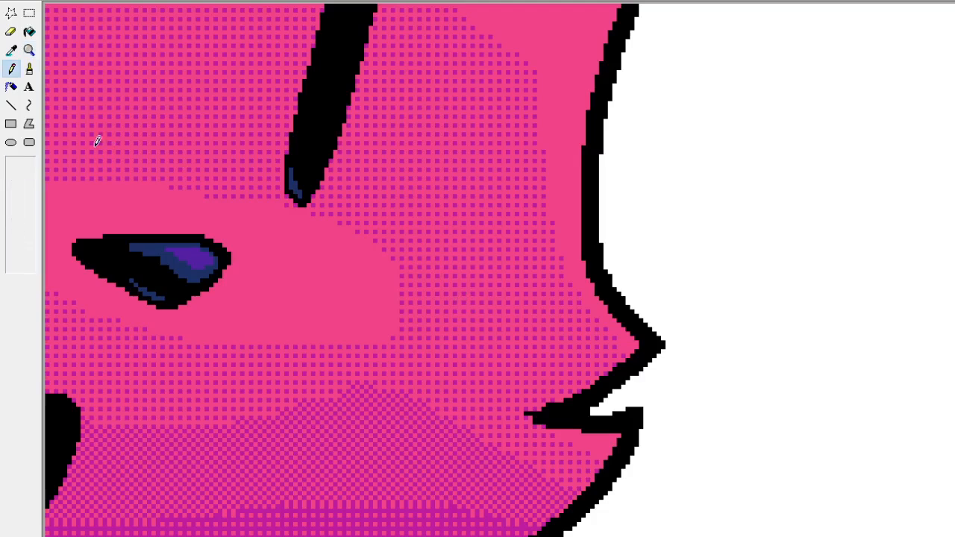
{"action": "left_click", "coordinate": [10, 50]}
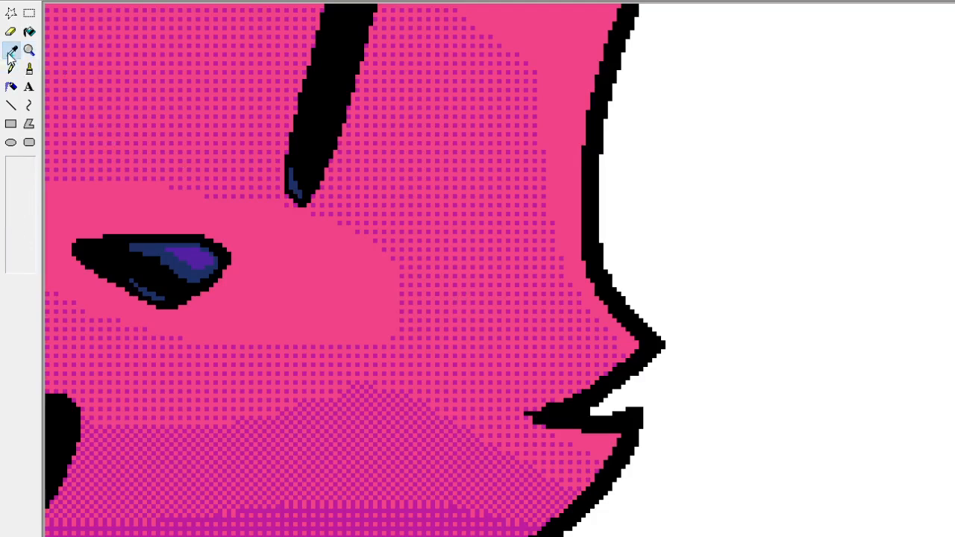
{"action": "left_click", "coordinate": [611, 290]}
{"action": "left_click_drag", "start_coordinate": [611, 301], "coordinate": [597, 279]}
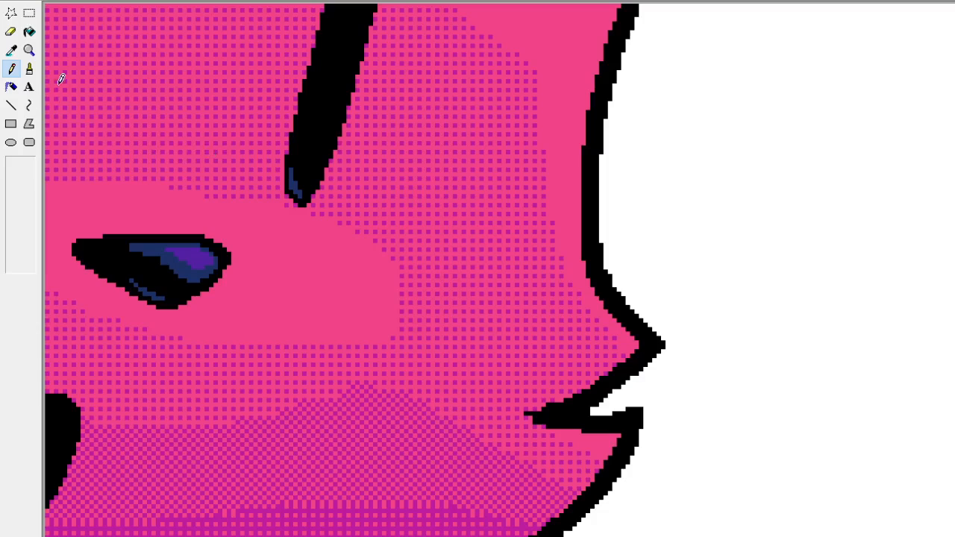
{"action": "left_click", "coordinate": [10, 50]}
{"action": "left_click", "coordinate": [627, 294]}
Paint over the stray magenta pixels beside the forehead tuft's black outlines with pink sampled from the fur.
{"action": "scroll", "coordinate": [694, 288], "scroll_direction": "up", "scroll_amount": 10}
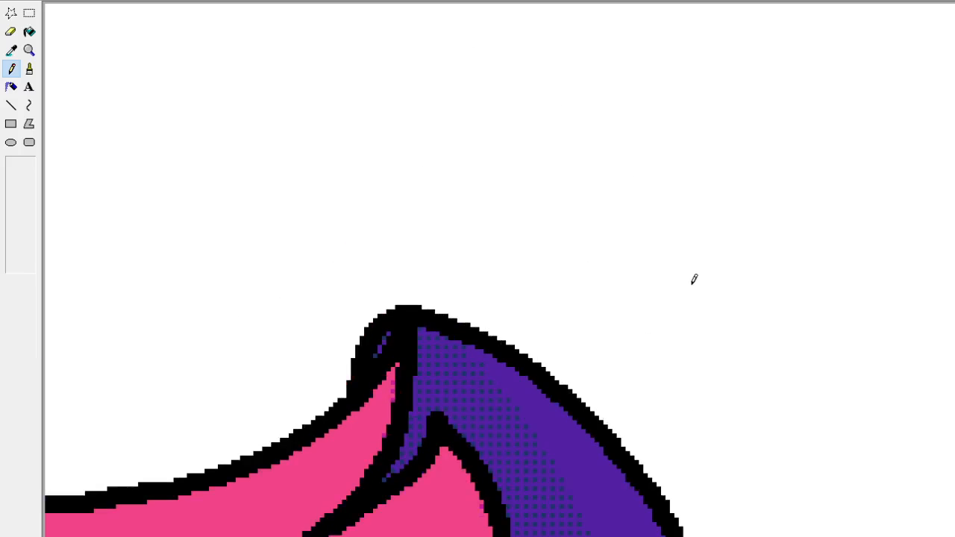
{"action": "scroll", "coordinate": [695, 279], "scroll_direction": "down", "scroll_amount": 8}
{"action": "scroll", "coordinate": [694, 280], "scroll_direction": "up", "scroll_amount": 5}
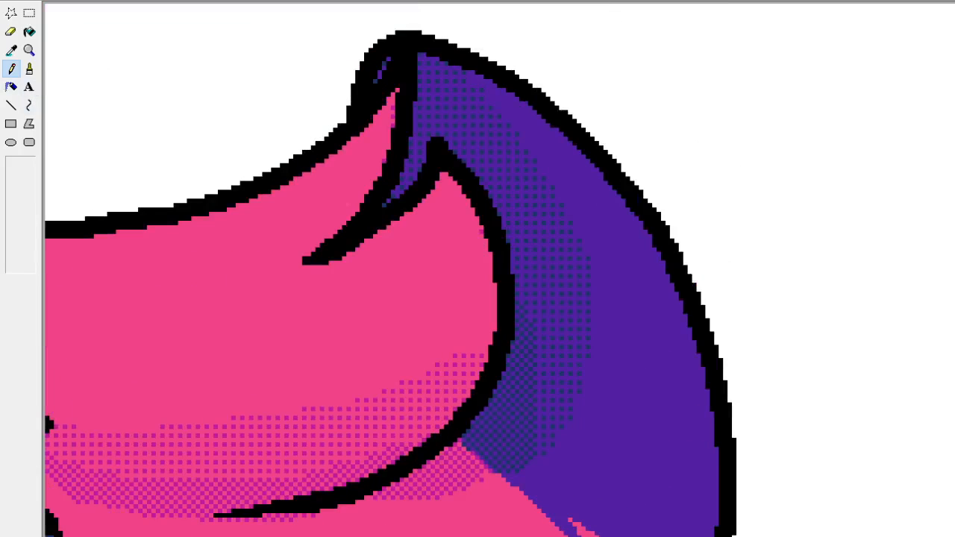
{"action": "left_click", "coordinate": [10, 50]}
{"action": "left_click", "coordinate": [376, 143]}
{"action": "left_click_drag", "start_coordinate": [399, 91], "coordinate": [391, 133]}
{"action": "left_click", "coordinate": [11, 50]}
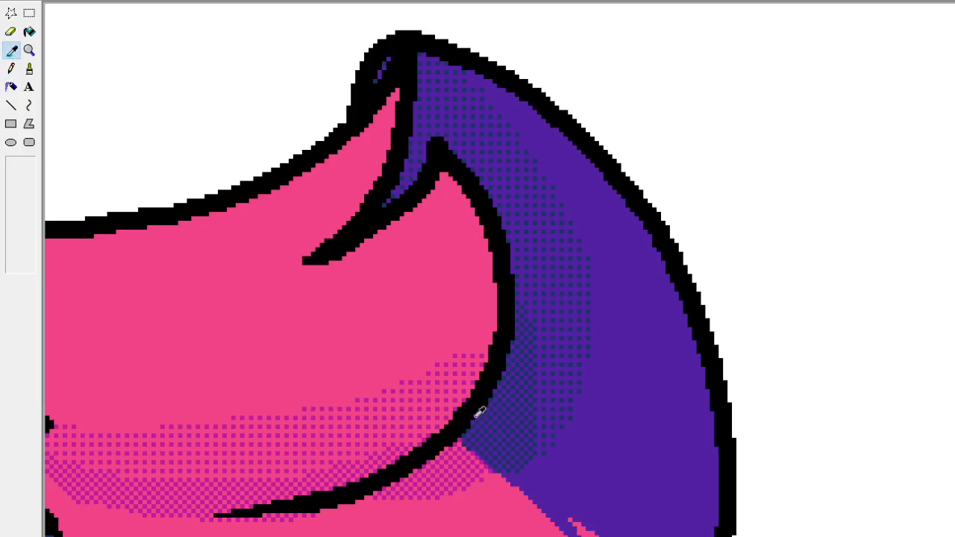
{"action": "left_click", "coordinate": [438, 423]}
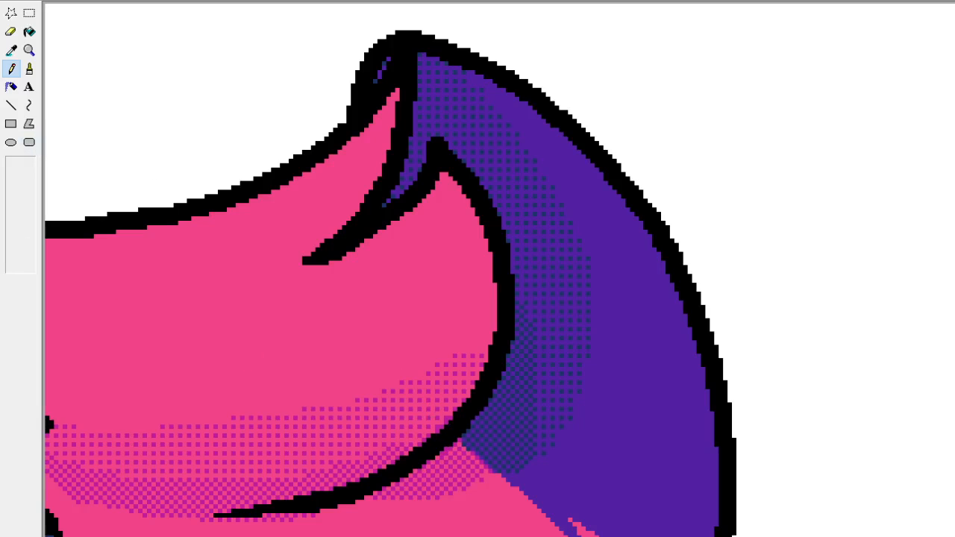
{"action": "left_click", "coordinate": [28, 50]}
{"action": "left_click", "coordinate": [70, 60]}
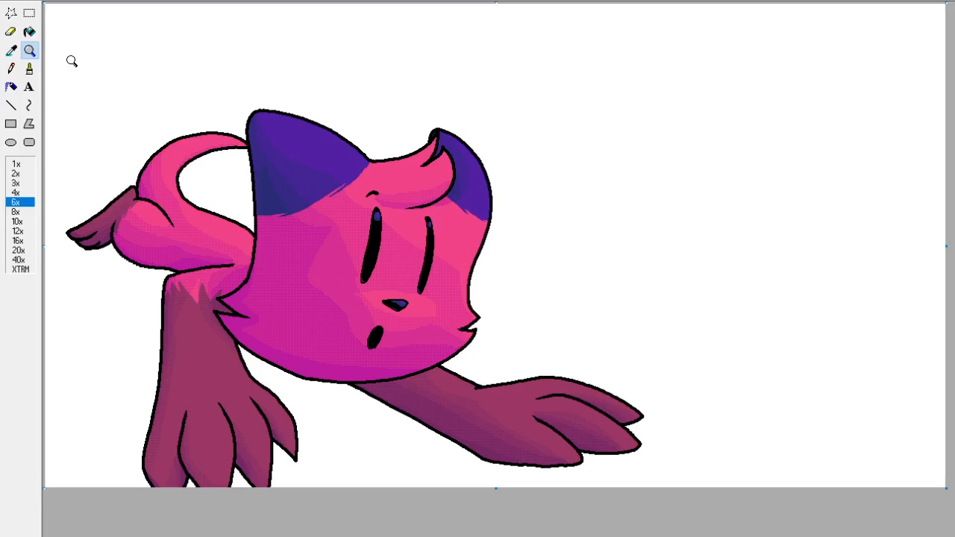
Refine the pointed tip of the forehead tuft's outline pixel by pixel with colours sampled from the right-hand ear.
{"action": "left_click", "coordinate": [29, 50]}
{"action": "left_click", "coordinate": [481, 192]}
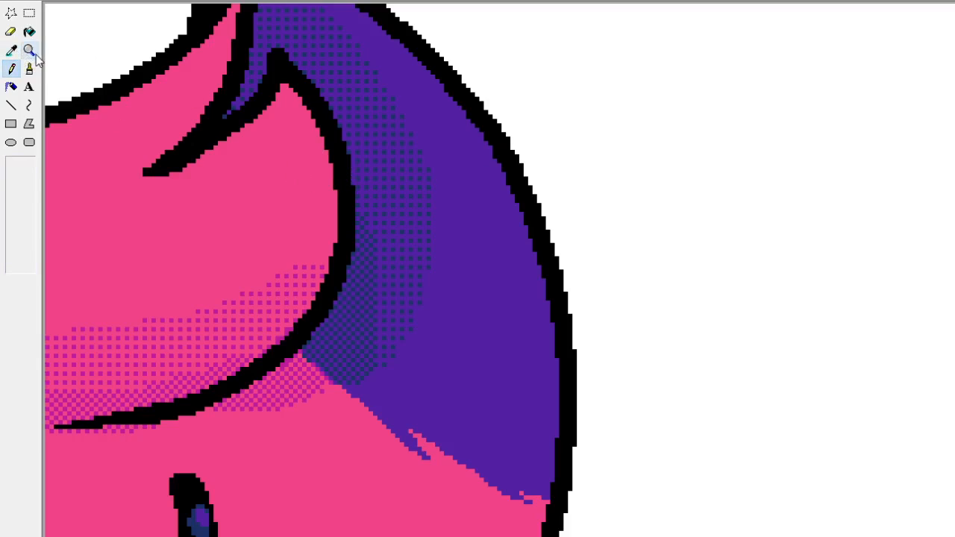
{"action": "left_click", "coordinate": [10, 50]}
{"action": "left_click", "coordinate": [207, 142]}
{"action": "left_click", "coordinate": [11, 50]}
{"action": "scroll", "coordinate": [194, 115], "scroll_direction": "up", "scroll_amount": 3}
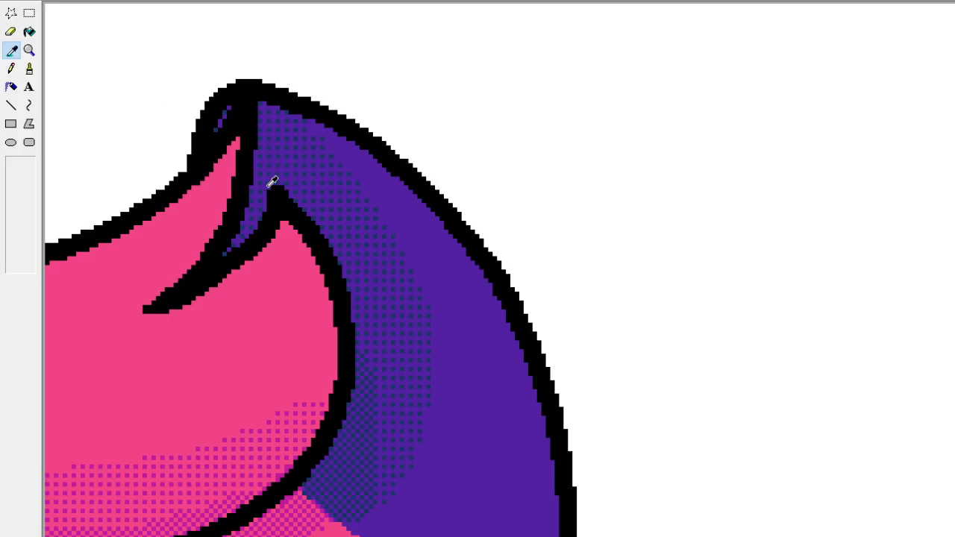
{"action": "left_click", "coordinate": [272, 183]}
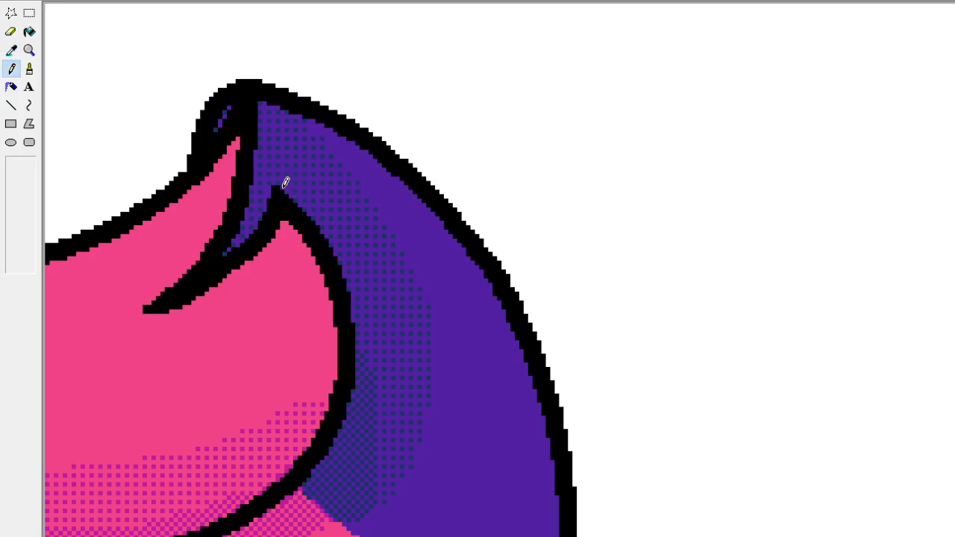
{"action": "left_click", "coordinate": [11, 50]}
{"action": "left_click", "coordinate": [275, 183]}
{"action": "left_click", "coordinate": [29, 50]}
{"action": "left_click", "coordinate": [60, 57]}
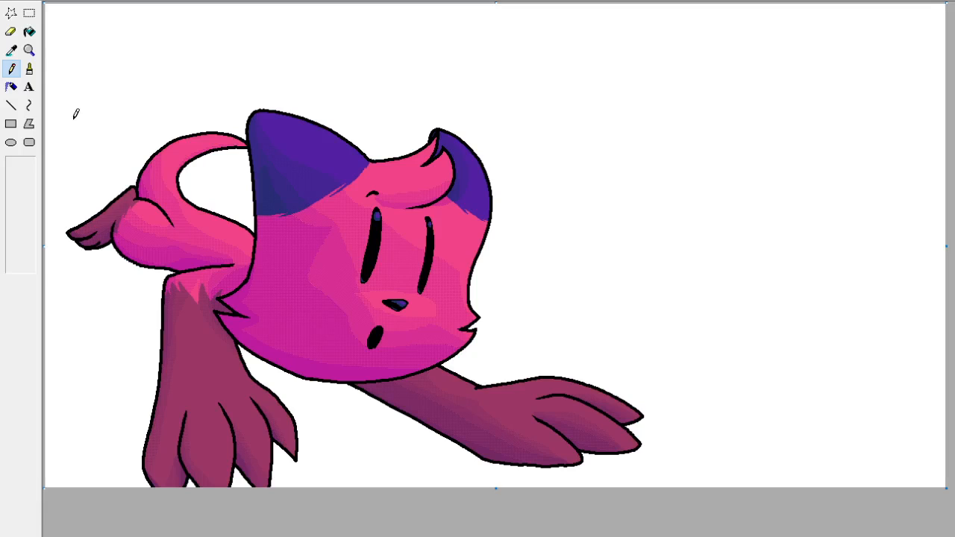
Smooth the tail's inner outline where it meets the left-hand ear, adding black above it and trimming its underside with white.
{"action": "left_click", "coordinate": [30, 50]}
{"action": "left_click", "coordinate": [235, 177]}
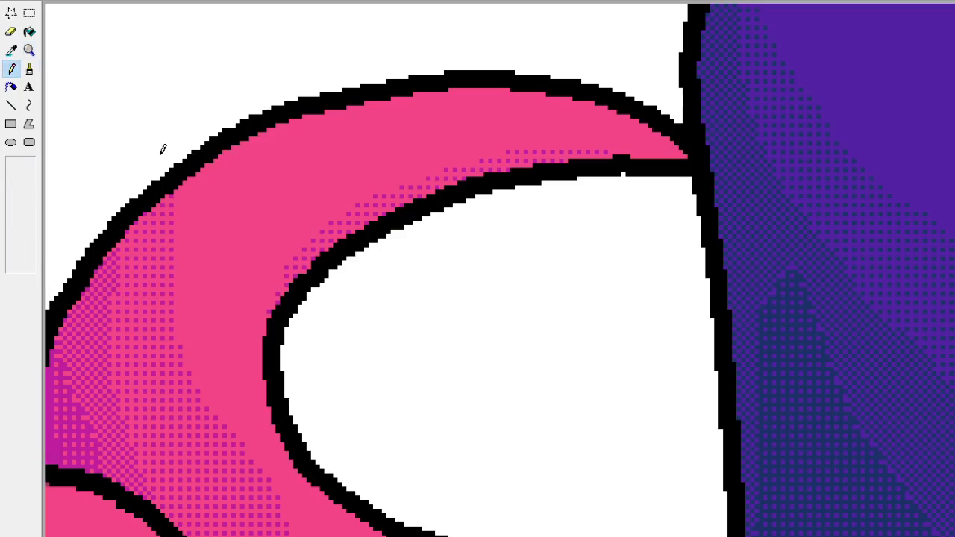
{"action": "left_click", "coordinate": [10, 50]}
{"action": "left_click", "coordinate": [631, 162]}
{"action": "left_click_drag", "start_coordinate": [635, 151], "coordinate": [681, 156]}
{"action": "left_click", "coordinate": [11, 50]}
{"action": "left_click", "coordinate": [203, 106]}
{"action": "left_click_drag", "start_coordinate": [615, 174], "coordinate": [663, 173]}
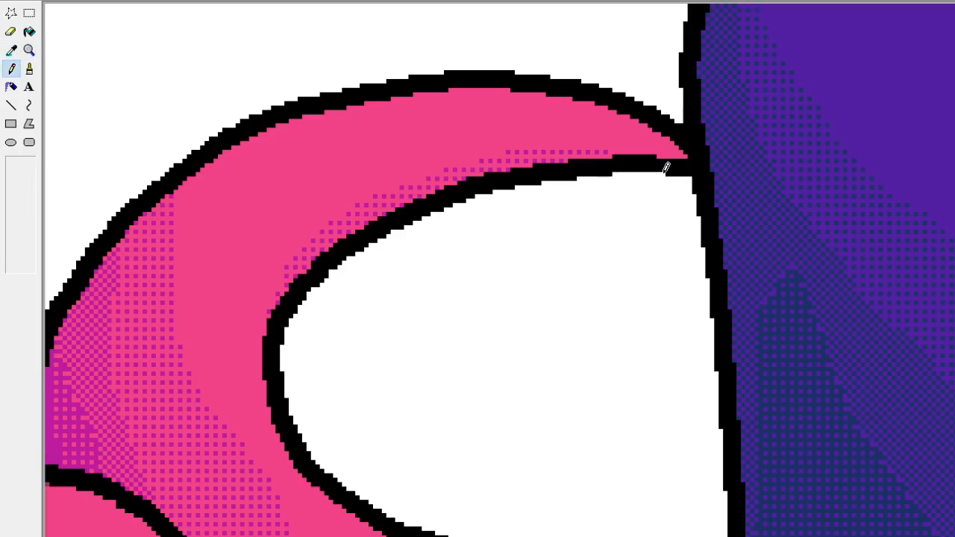
{"action": "left_click", "coordinate": [29, 50]}
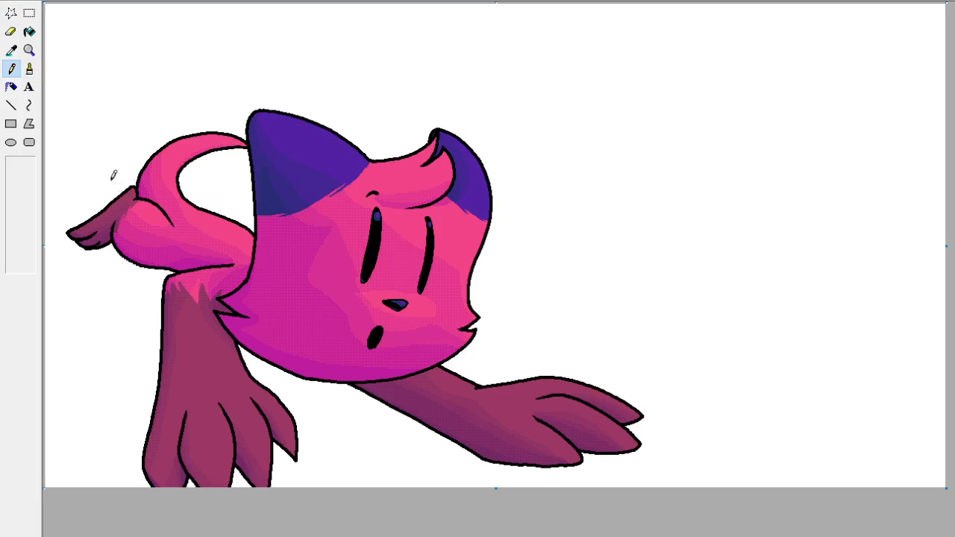
Paint over the stray pink pixel inside the lower point of the left-hand cheek fur with the Pencil.
{"action": "left_click", "coordinate": [29, 50]}
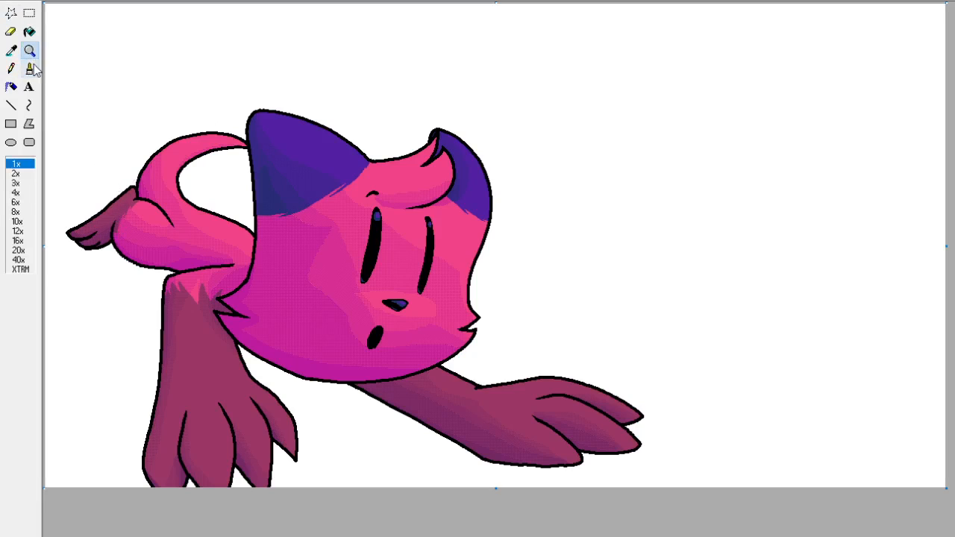
{"action": "left_click", "coordinate": [332, 317]}
{"action": "left_click", "coordinate": [11, 50]}
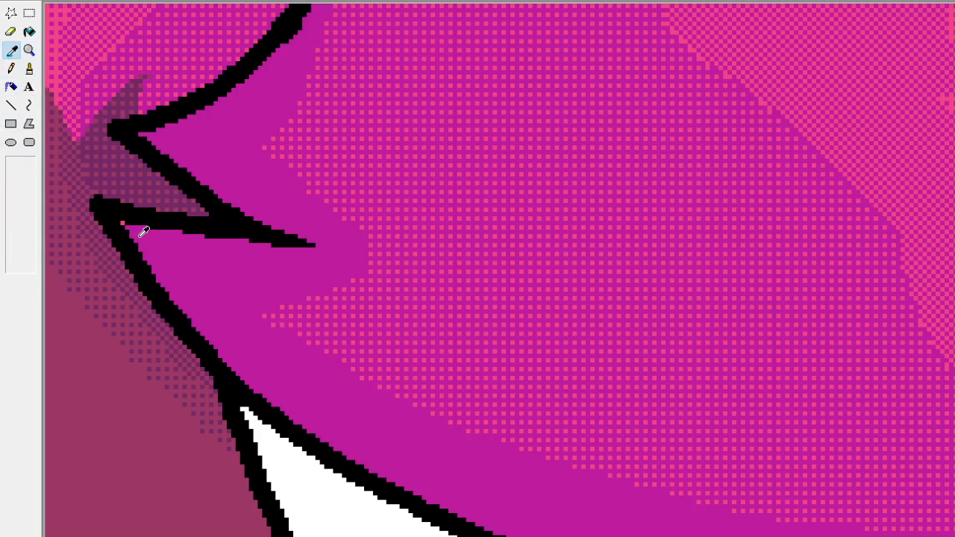
{"action": "left_click", "coordinate": [124, 224]}
{"action": "left_click", "coordinate": [11, 68]}
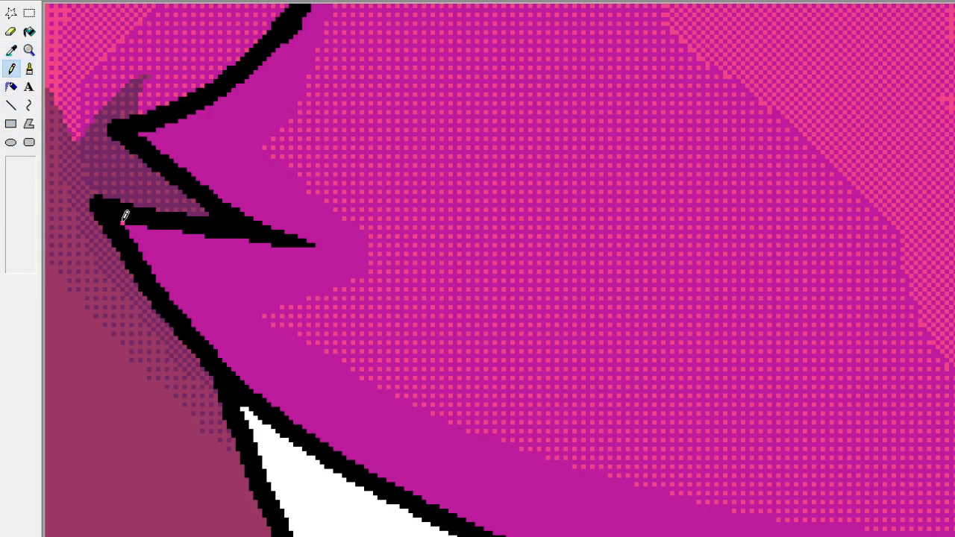
{"action": "left_click", "coordinate": [29, 50]}
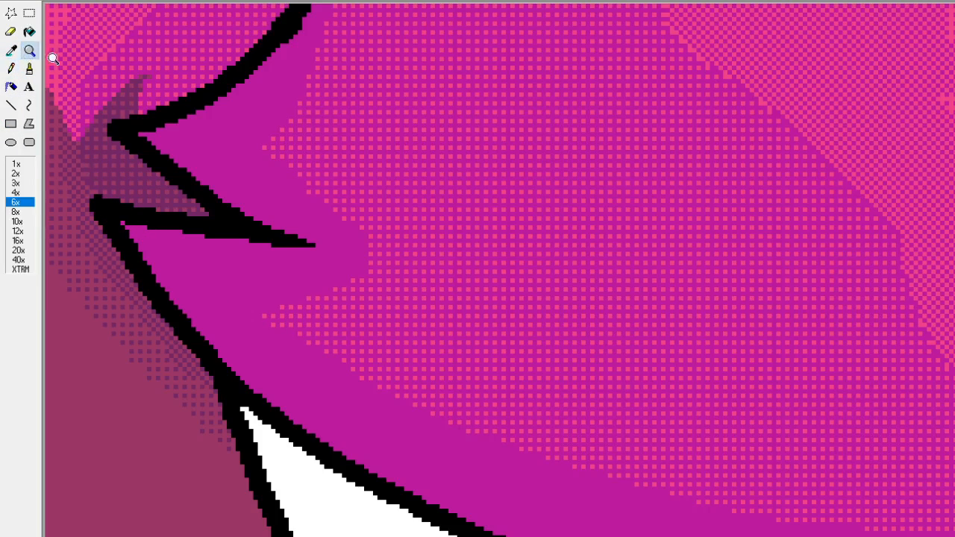
{"action": "left_click", "coordinate": [16, 163]}
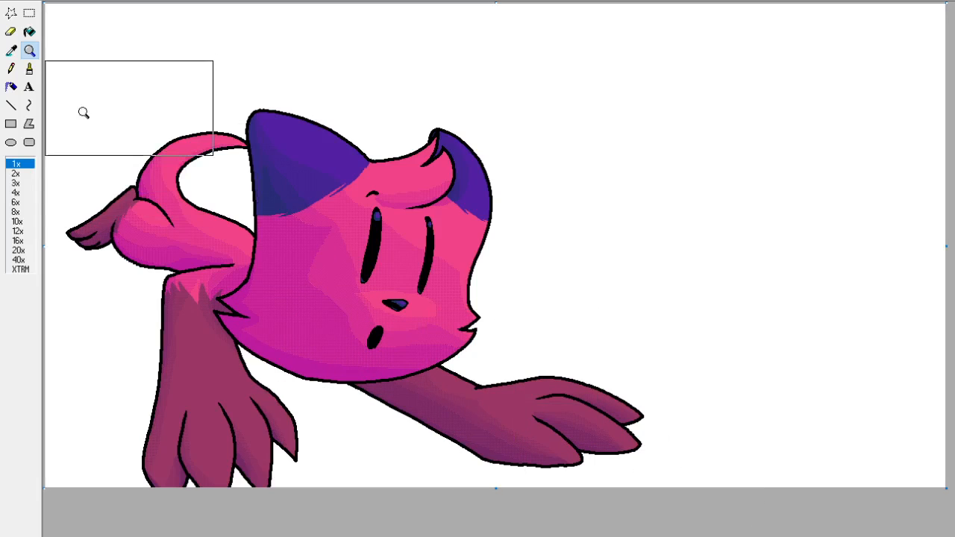
{"action": "left_click", "coordinate": [307, 326]}
{"action": "left_click", "coordinate": [29, 13]}
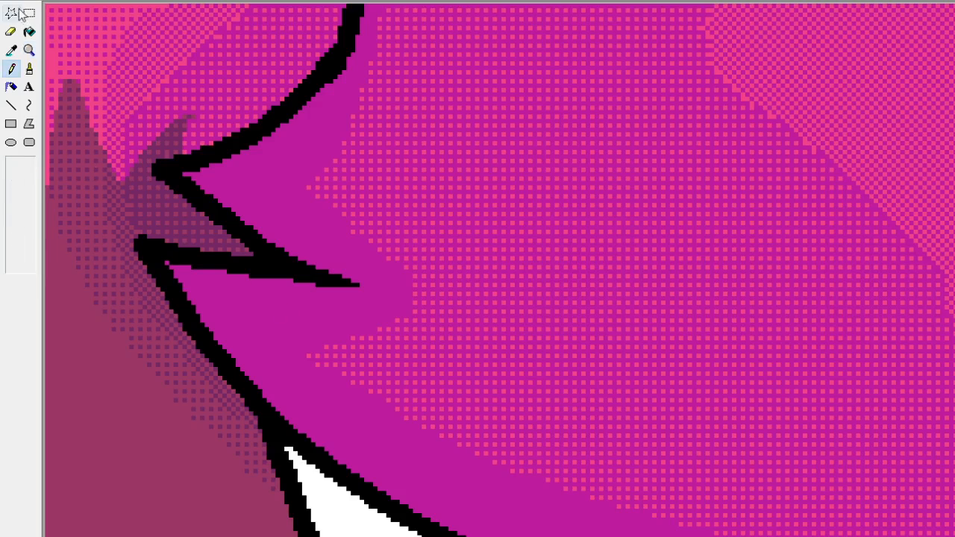
{"action": "scroll", "coordinate": [478, 249], "scroll_direction": "down", "scroll_amount": 3}
{"action": "left_click_drag", "start_coordinate": [464, 69], "coordinate": [744, 290]}
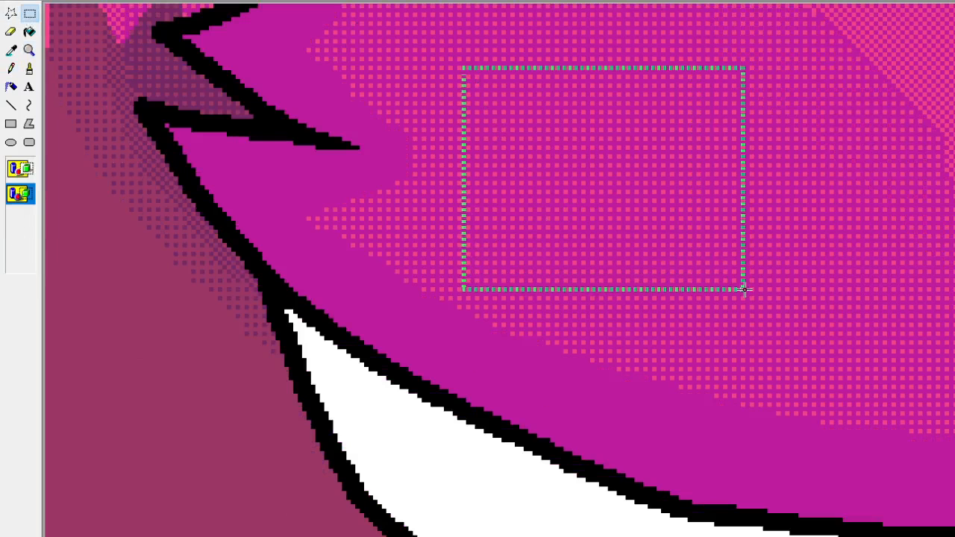
{"action": "left_click", "coordinate": [745, 291]}
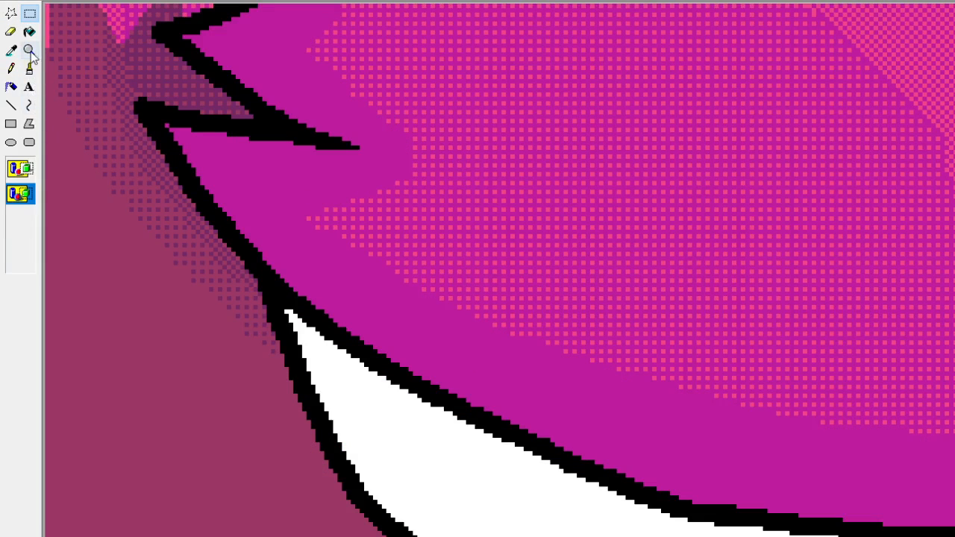
{"action": "left_click", "coordinate": [34, 55]}
{"action": "left_click", "coordinate": [75, 85]}
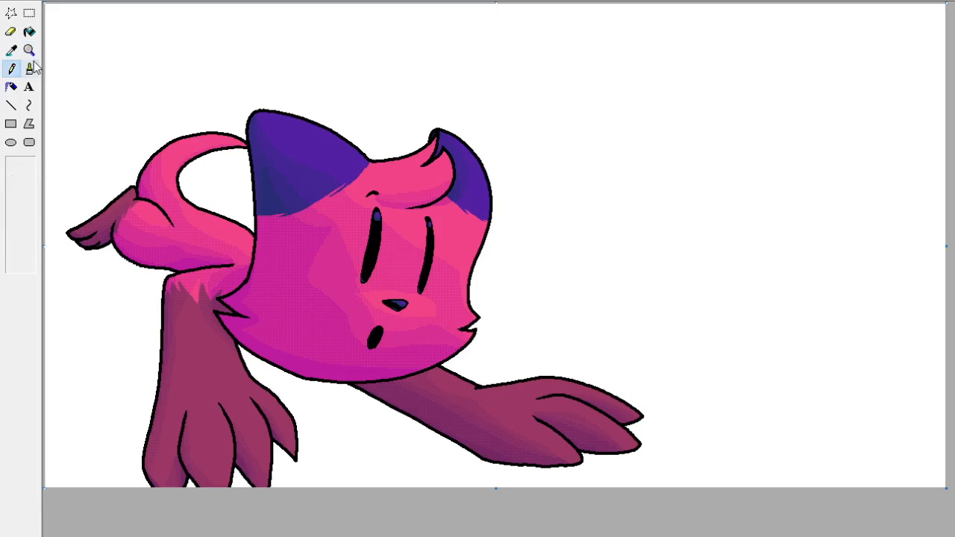
{"action": "left_click", "coordinate": [29, 50]}
{"action": "left_click", "coordinate": [205, 284]}
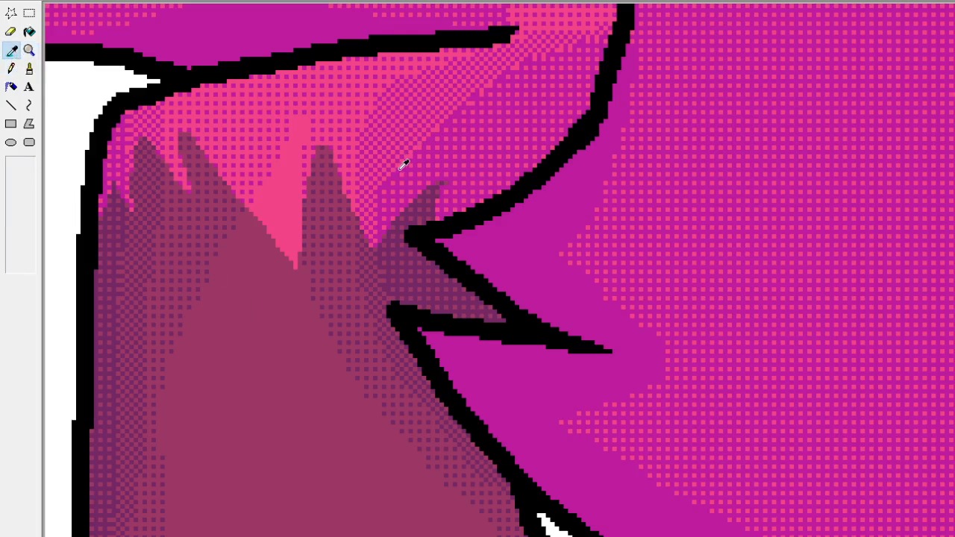
{"action": "left_click", "coordinate": [12, 105]}
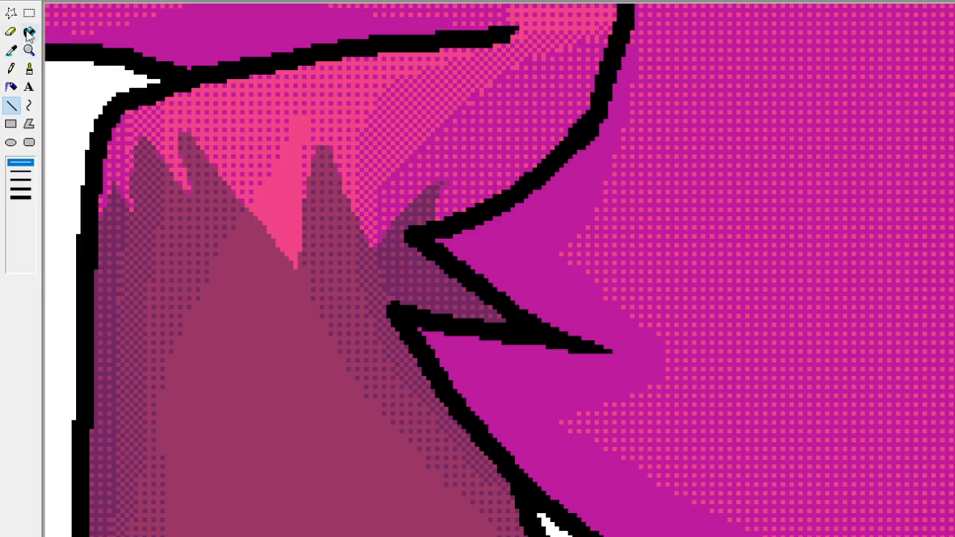
{"action": "left_click", "coordinate": [29, 50]}
{"action": "left_click", "coordinate": [15, 163]}
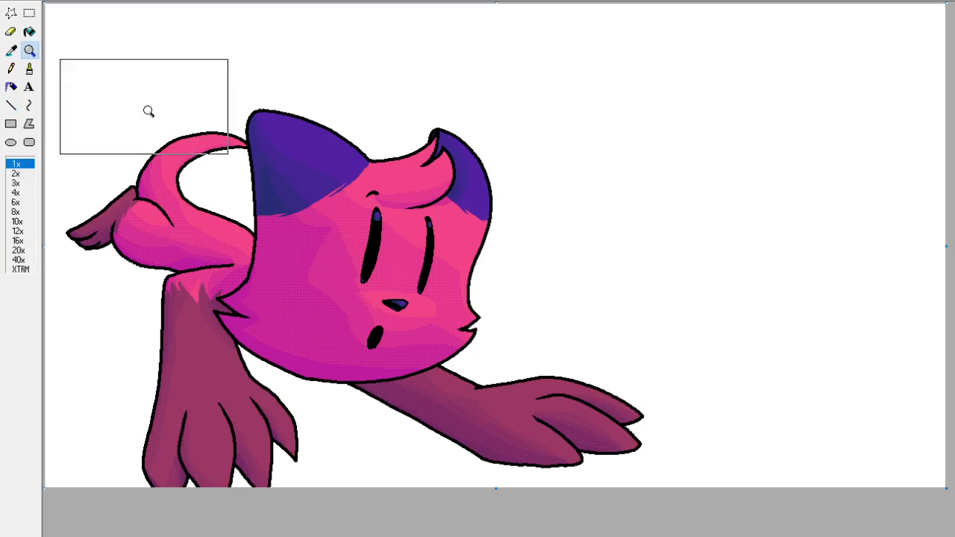
Touch up stray pixels along the dithering boundary on the chest fur with sampled magenta and pink.
{"action": "left_click", "coordinate": [256, 291]}
{"action": "left_click", "coordinate": [12, 71]}
{"action": "left_click", "coordinate": [12, 52]}
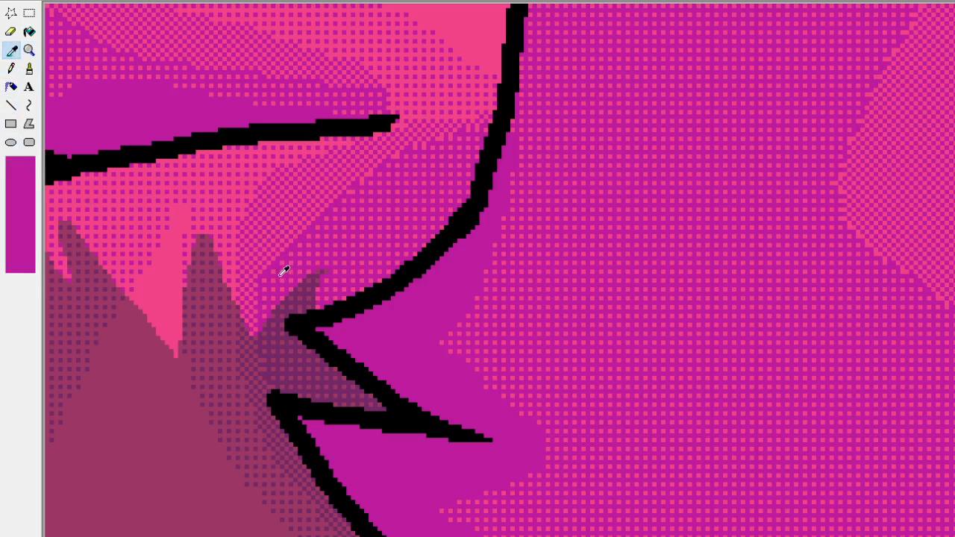
{"action": "left_click", "coordinate": [266, 275]}
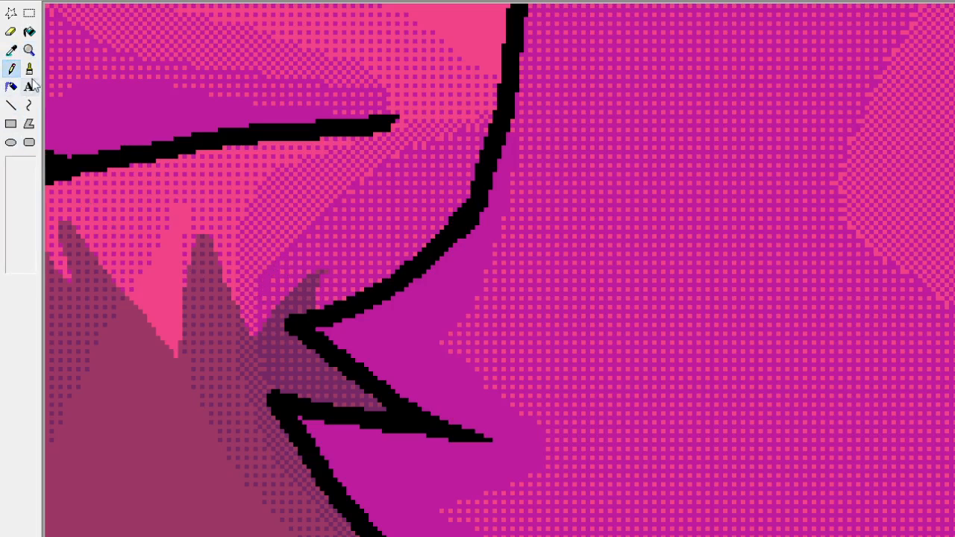
{"action": "left_click", "coordinate": [12, 49]}
{"action": "left_click", "coordinate": [271, 266]}
{"action": "left_click", "coordinate": [11, 50]}
{"action": "left_click", "coordinate": [358, 181]}
{"action": "left_click", "coordinate": [11, 50]}
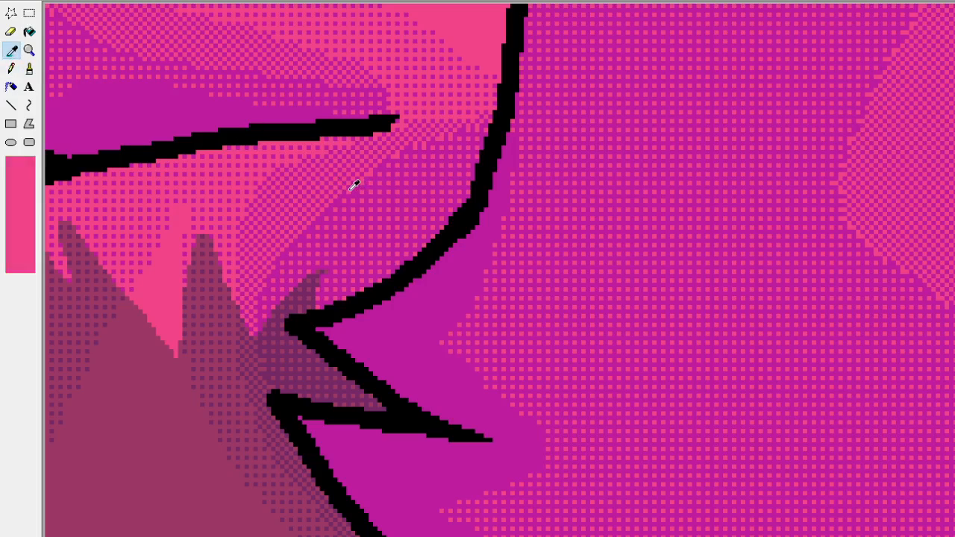
{"action": "left_click", "coordinate": [351, 189]}
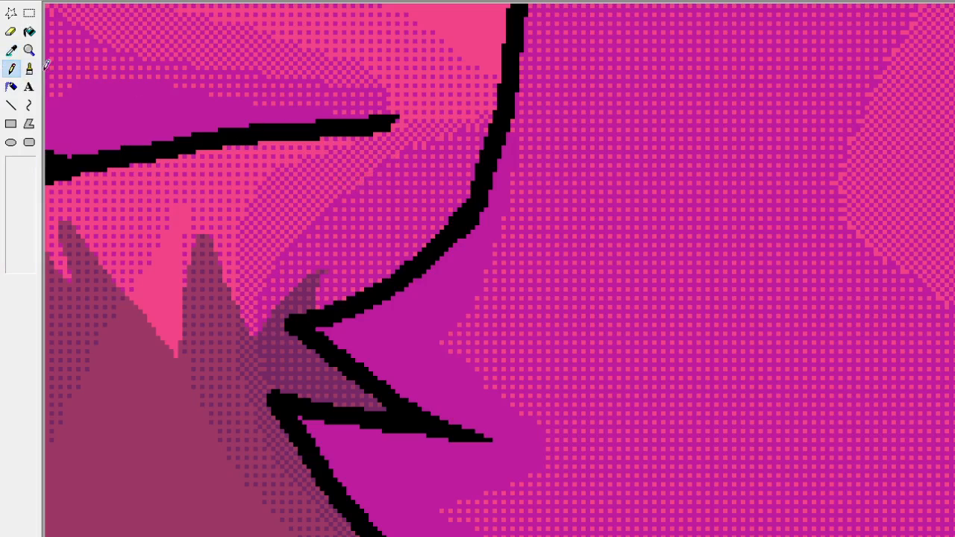
Clean up the upper edge of the magenta dithering on the chest beside the head outline with sampled colours.
{"action": "left_click", "coordinate": [11, 50]}
{"action": "left_click", "coordinate": [369, 178]}
{"action": "left_click", "coordinate": [11, 50]}
{"action": "left_click", "coordinate": [420, 136]}
{"action": "left_click", "coordinate": [17, 54]}
{"action": "left_click", "coordinate": [448, 135]}
{"action": "left_click", "coordinate": [11, 50]}
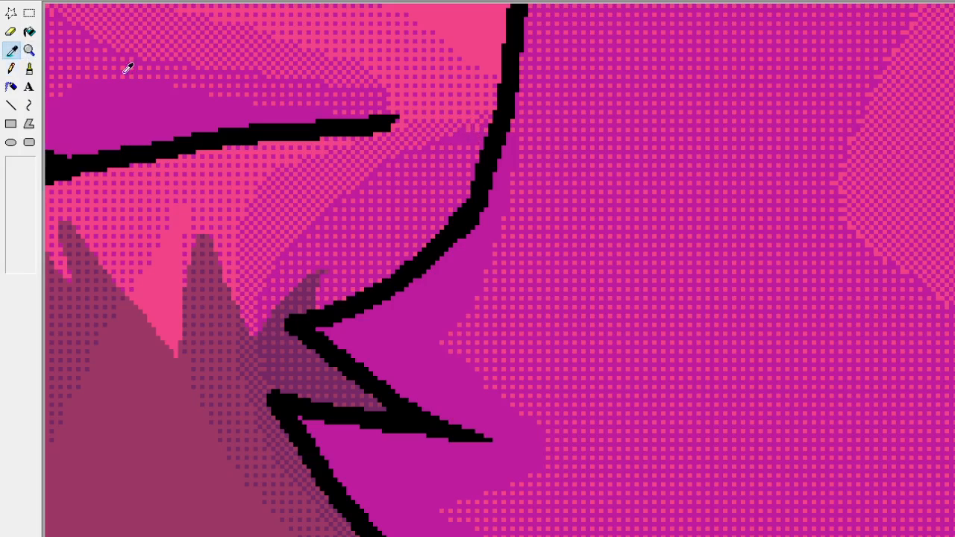
{"action": "left_click", "coordinate": [479, 137]}
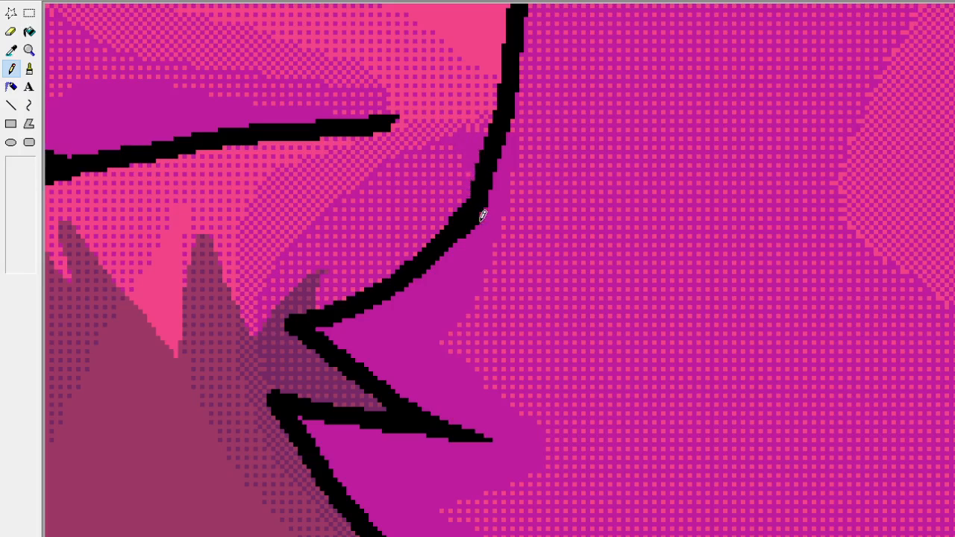
Trim the thick bend in the head outline above the left-hand cheek fur with magenta and touch up the dither pixels beside it.
{"action": "left_click_drag", "start_coordinate": [460, 239], "coordinate": [489, 201]}
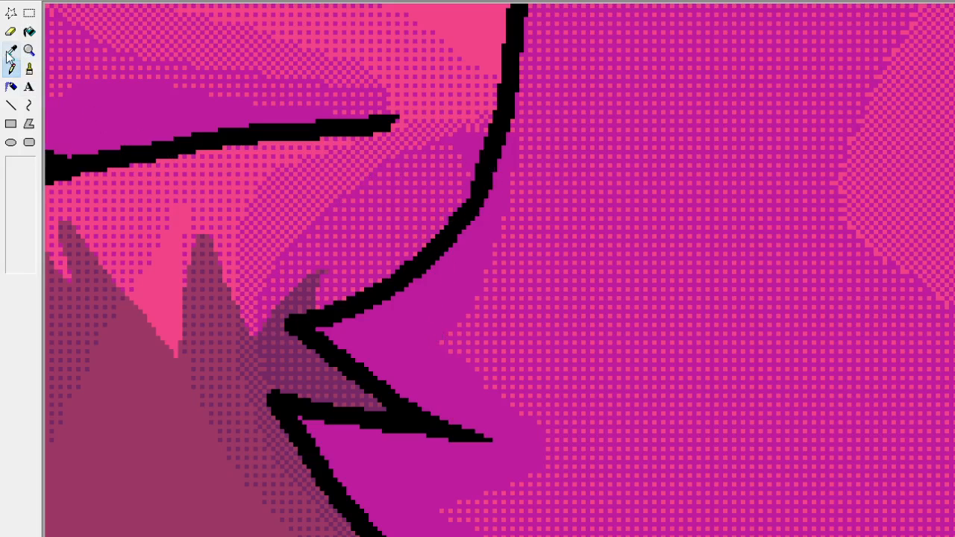
{"action": "left_click", "coordinate": [11, 50]}
{"action": "left_click", "coordinate": [447, 221]}
{"action": "left_click", "coordinate": [467, 174]}
{"action": "left_click", "coordinate": [460, 199]}
{"action": "left_click", "coordinate": [10, 52]}
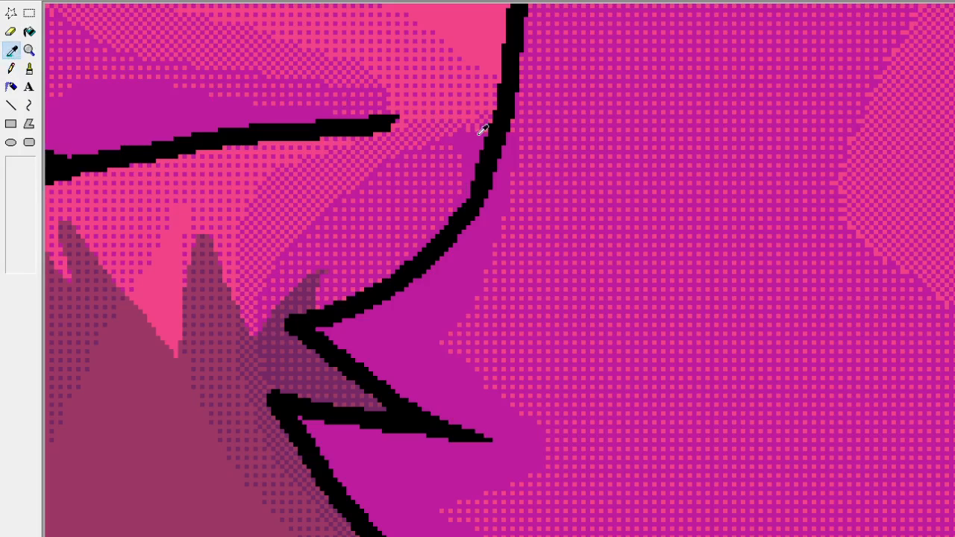
{"action": "left_click", "coordinate": [455, 131]}
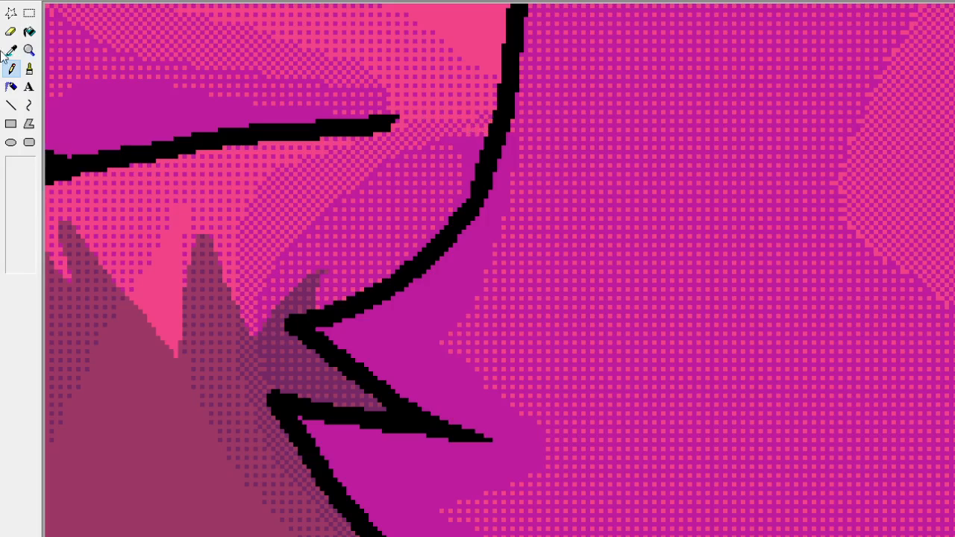
{"action": "left_click", "coordinate": [11, 50]}
{"action": "left_click", "coordinate": [478, 144]}
{"action": "scroll", "coordinate": [283, 130], "scroll_direction": "up", "scroll_amount": 3}
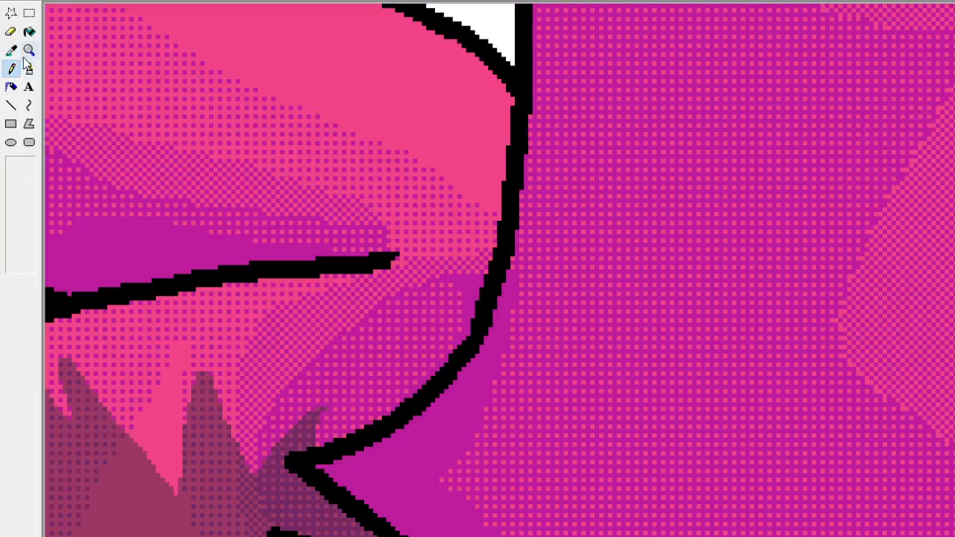
Inspect the whole cat, then the nose, mouth and left-hand cheek fur up close for remaining flaws.
{"action": "left_click", "coordinate": [29, 50]}
{"action": "left_click", "coordinate": [65, 49]}
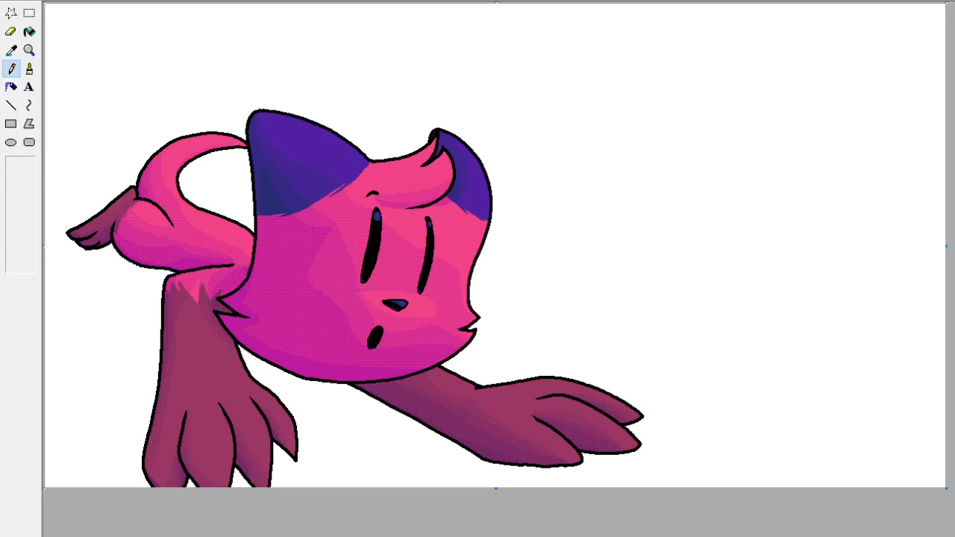
{"action": "left_click", "coordinate": [30, 50]}
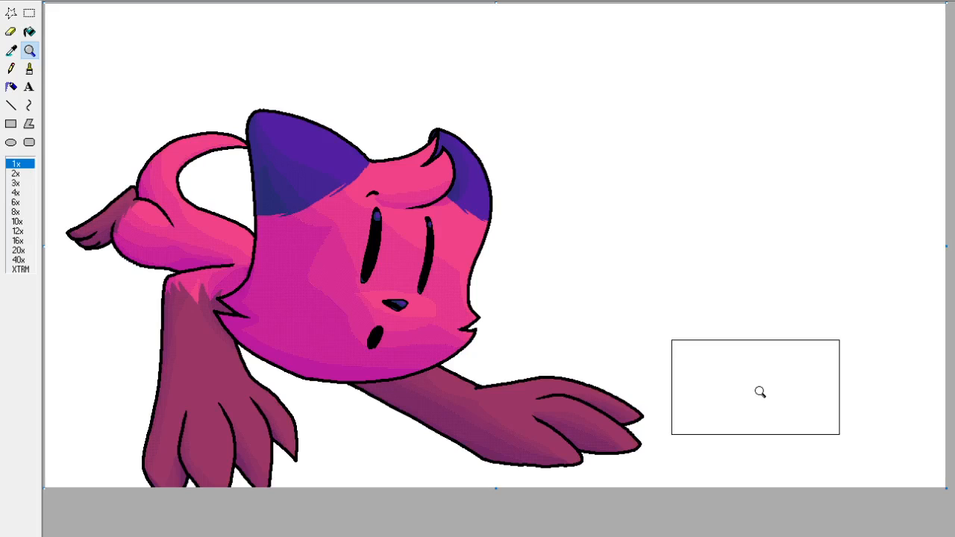
{"action": "left_click", "coordinate": [401, 336]}
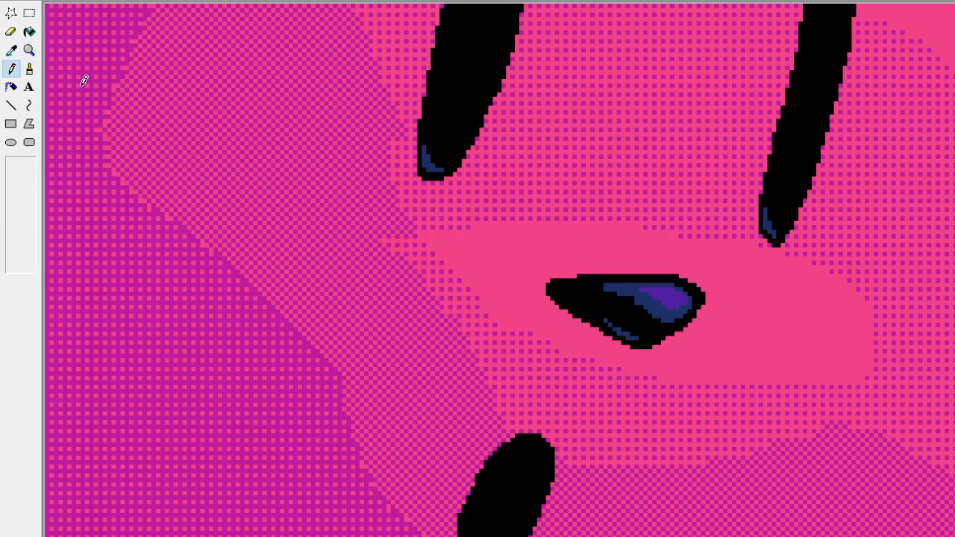
{"action": "left_click", "coordinate": [30, 50]}
{"action": "left_click", "coordinate": [58, 56]}
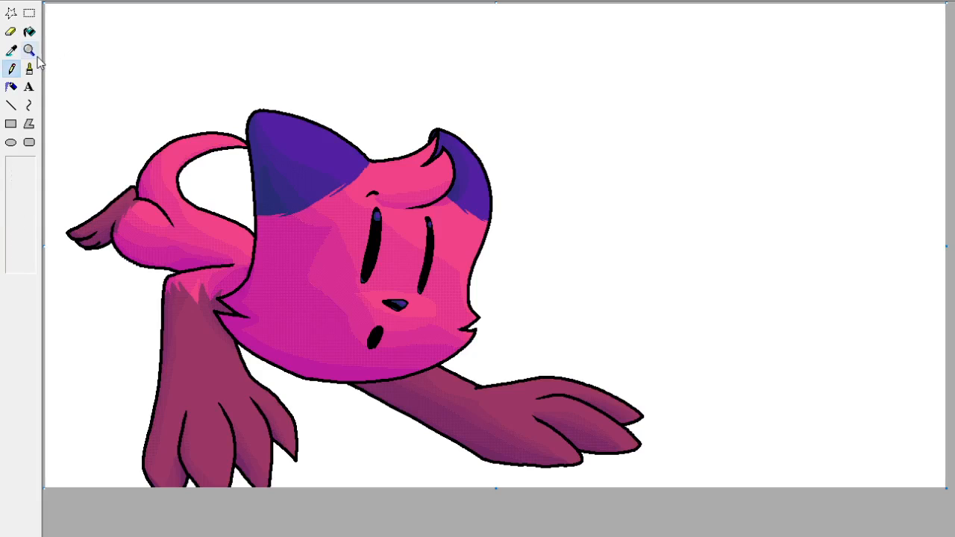
{"action": "left_click", "coordinate": [29, 50]}
{"action": "left_click", "coordinate": [392, 322]}
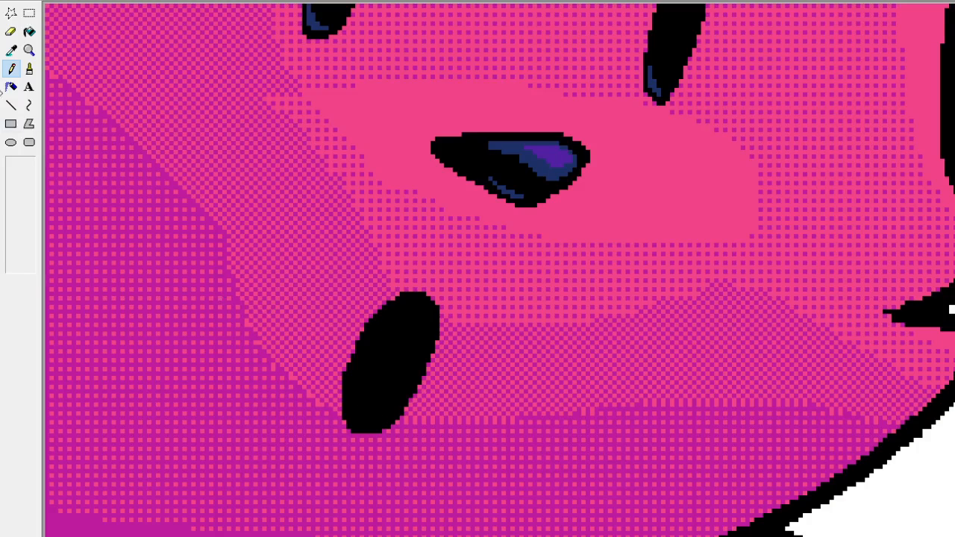
{"action": "left_click", "coordinate": [29, 50]}
{"action": "left_click", "coordinate": [17, 164]}
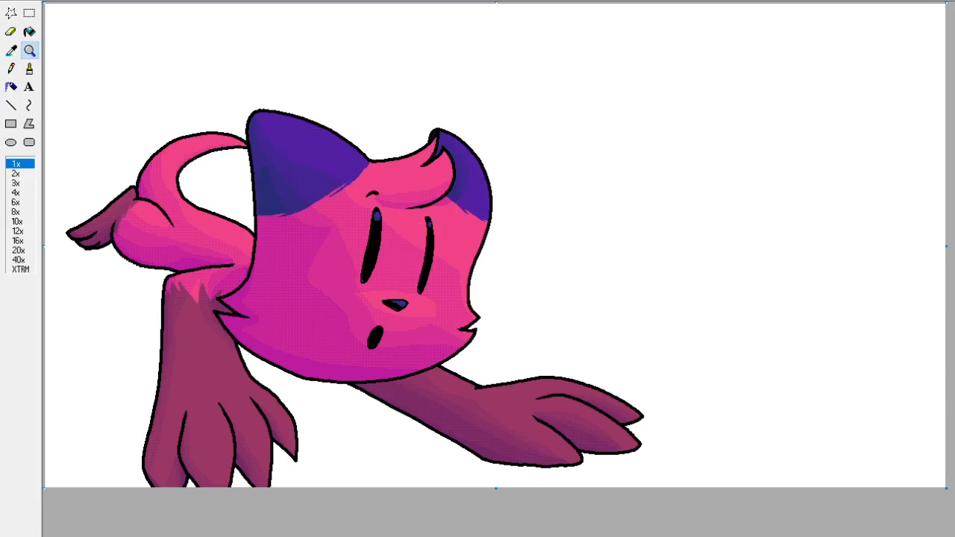
{"action": "left_click", "coordinate": [329, 444]}
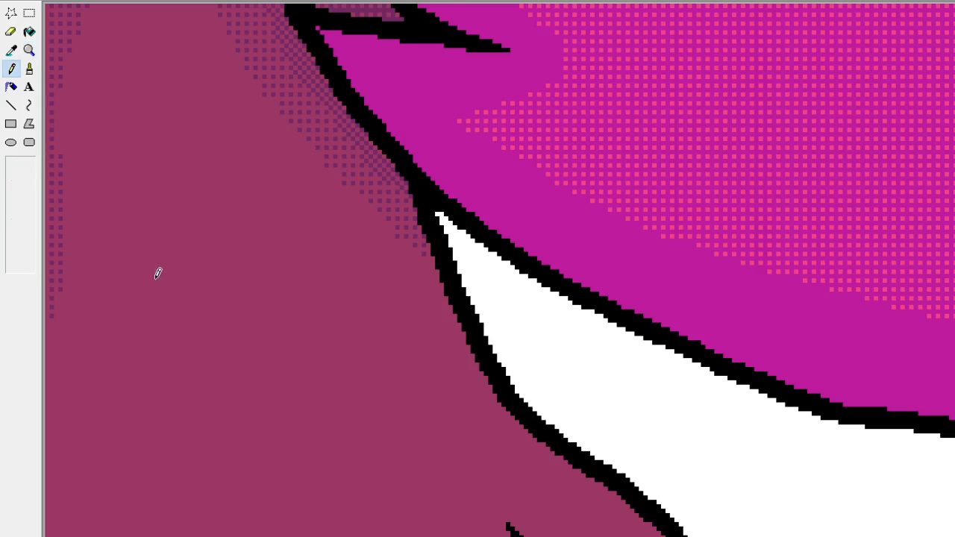
{"action": "scroll", "coordinate": [153, 245], "scroll_direction": "up", "scroll_amount": 3}
{"action": "left_click", "coordinate": [31, 51]}
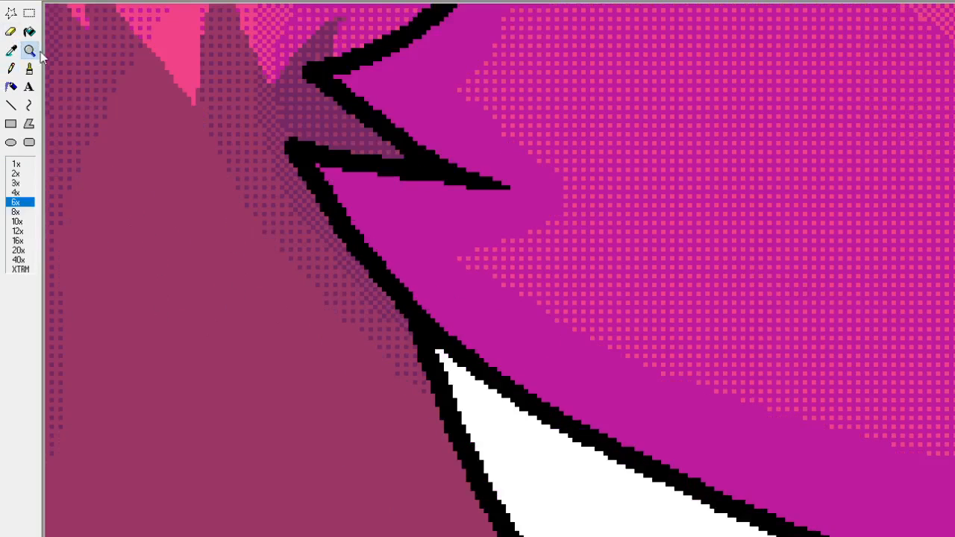
{"action": "left_click", "coordinate": [18, 164]}
{"action": "left_click", "coordinate": [29, 52]}
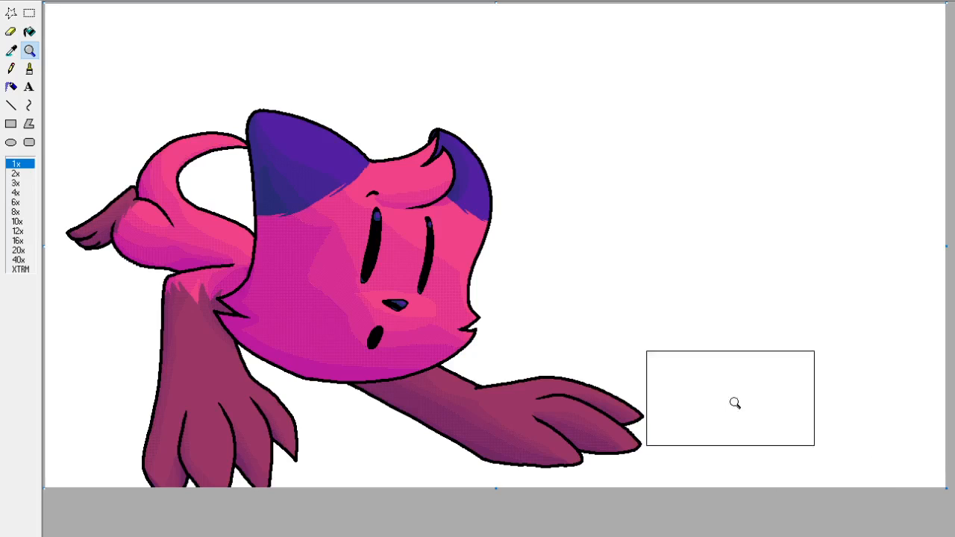
{"action": "left_click", "coordinate": [397, 312]}
{"action": "left_click", "coordinate": [11, 68]}
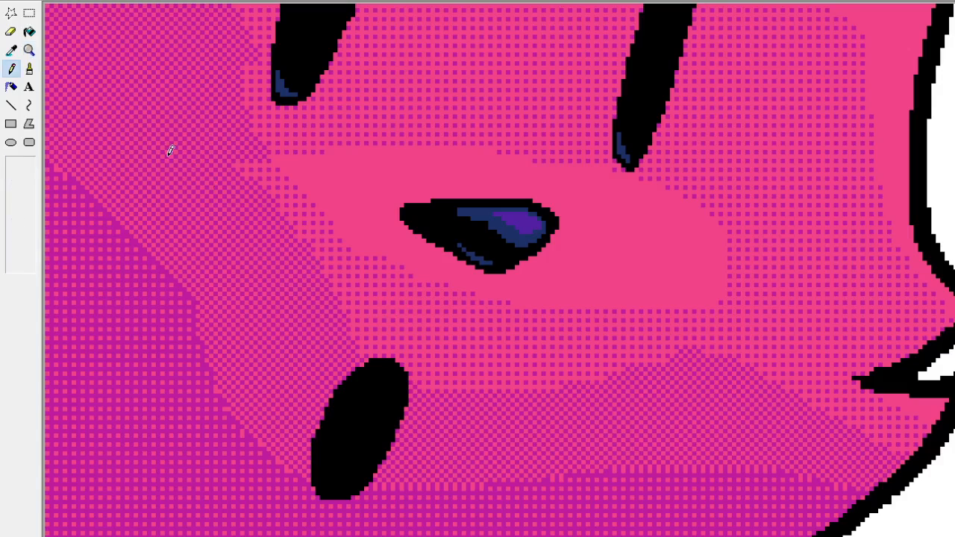
{"action": "left_click", "coordinate": [29, 50]}
{"action": "left_click", "coordinate": [96, 75]}
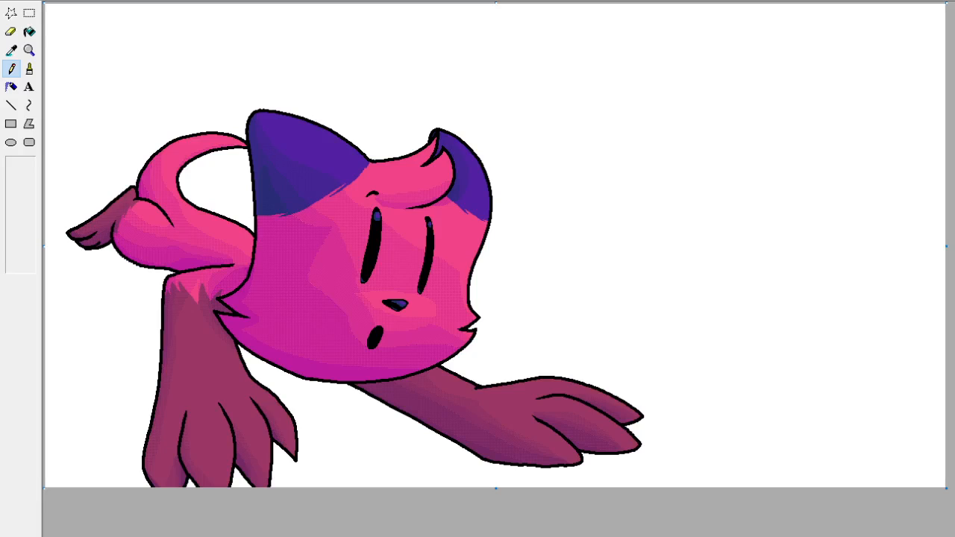
{"action": "left_click", "coordinate": [29, 13]}
{"action": "key", "text": "ctrl+v"}
{"action": "left_click_drag", "start_coordinate": [65, 19], "coordinate": [553, 302]}
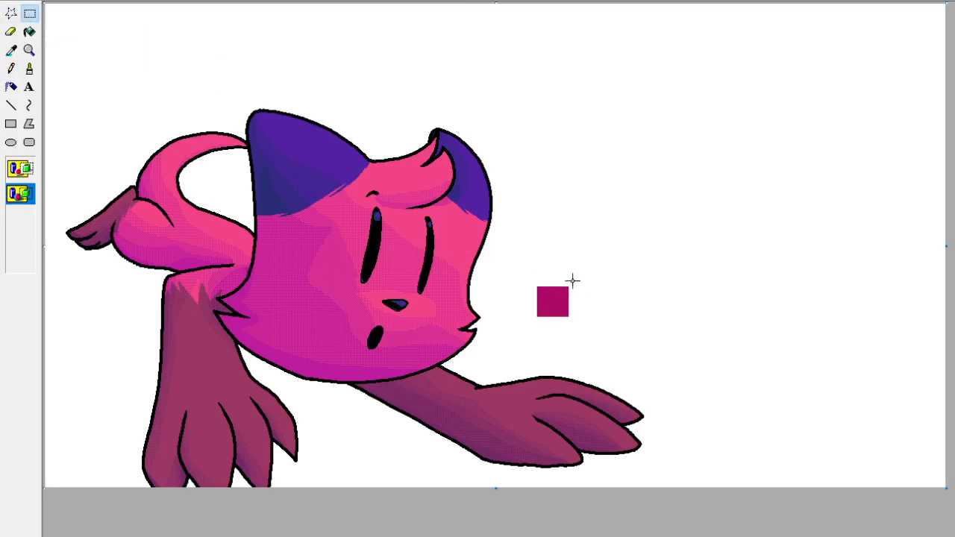
{"action": "key", "text": "ctrl+z"}
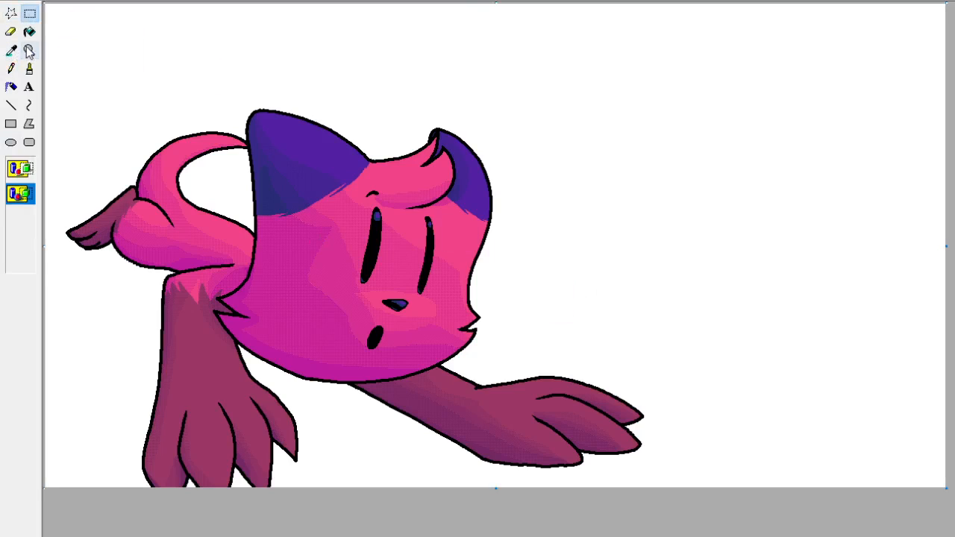
Shade the lower-left part of the mouth with a magenta checkerboard dither using thin diagonal lines in the sampled face colour.
{"action": "left_click", "coordinate": [29, 51]}
{"action": "left_click", "coordinate": [391, 351]}
{"action": "left_click", "coordinate": [15, 50]}
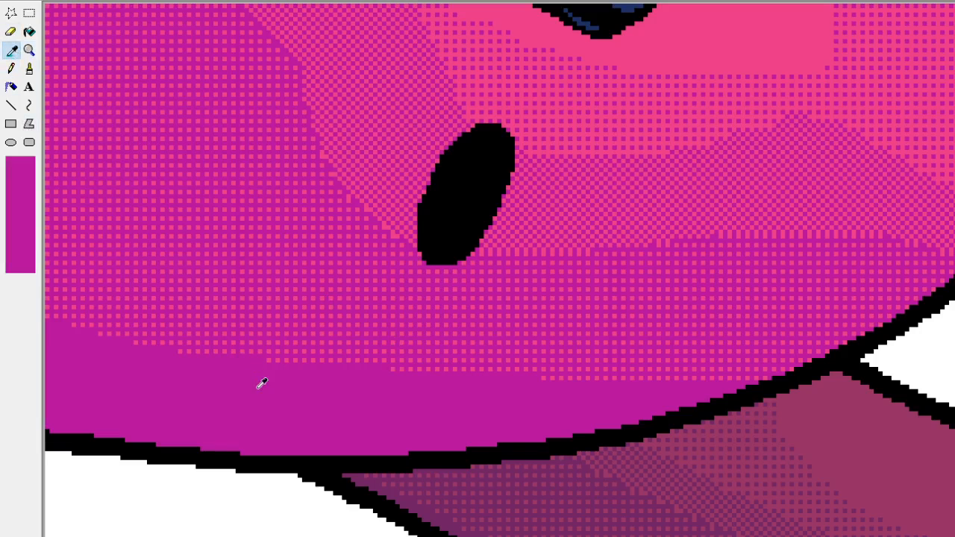
{"action": "left_click", "coordinate": [261, 383]}
{"action": "left_click", "coordinate": [11, 106]}
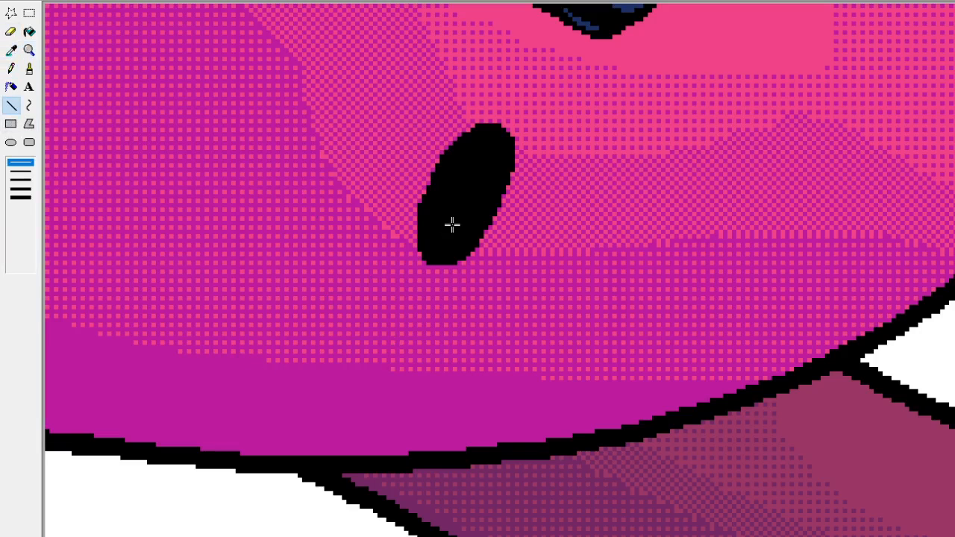
{"action": "mouse_move", "coordinate": [427, 223]}
{"action": "left_mouse_down"}
{"action": "mouse_move", "coordinate": [448, 247]}
{"action": "mouse_move", "coordinate": [427, 231]}
{"action": "mouse_move", "coordinate": [443, 246]}
{"action": "mouse_move", "coordinate": [429, 214]}
{"action": "mouse_move", "coordinate": [450, 221]}
{"action": "mouse_move", "coordinate": [430, 207]}
{"action": "left_mouse_up"}
{"action": "key", "text": "ctrl+z"}
{"action": "key", "text": "ctrl+z"}
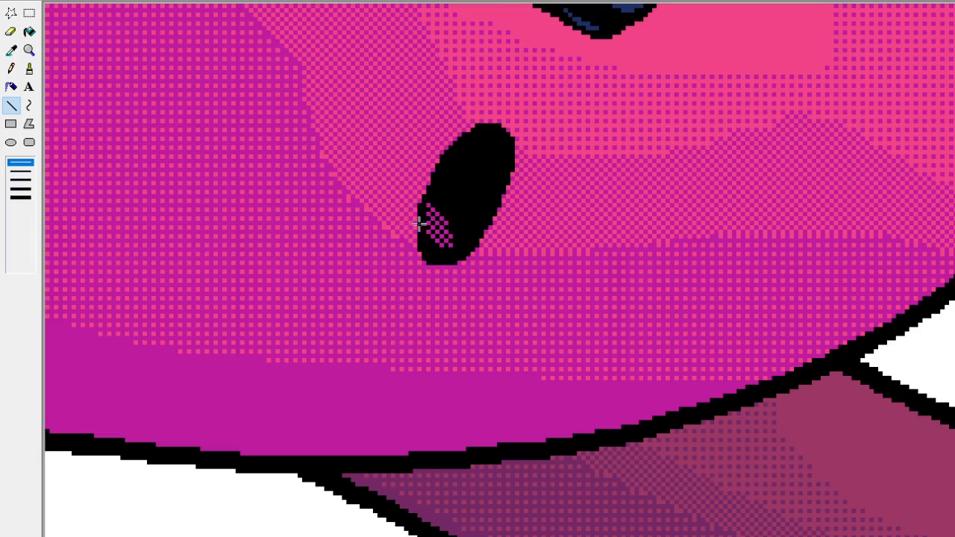
{"action": "mouse_move", "coordinate": [429, 241]}
{"action": "left_mouse_down"}
{"action": "mouse_move", "coordinate": [443, 254]}
{"action": "mouse_move", "coordinate": [429, 250]}
{"action": "left_mouse_up"}
{"action": "left_click", "coordinate": [29, 50]}
{"action": "left_click", "coordinate": [74, 57]}
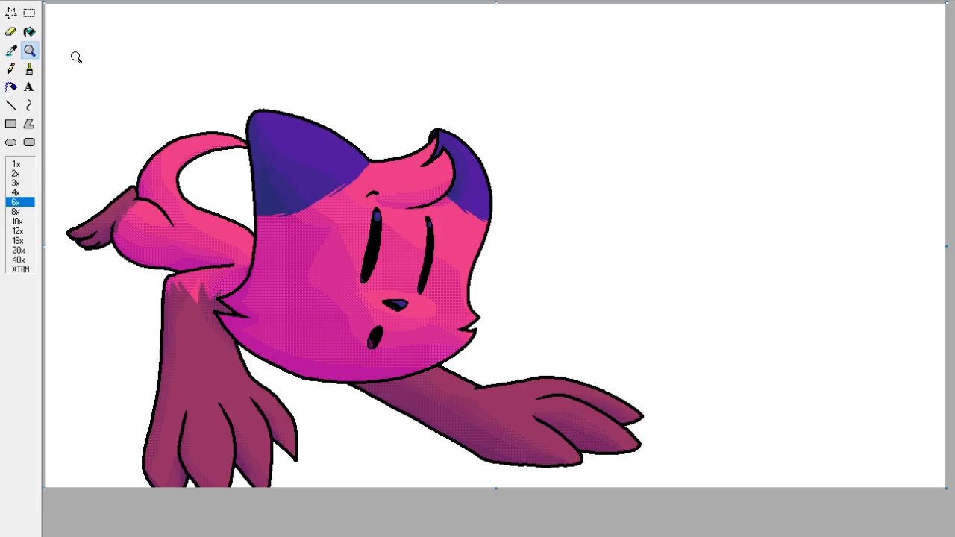
Thin the mouth's magenta checkerboard into a sparser dot pattern with thin lines in sampled black.
{"action": "left_click", "coordinate": [29, 50]}
{"action": "left_click", "coordinate": [392, 344]}
{"action": "left_click", "coordinate": [11, 50]}
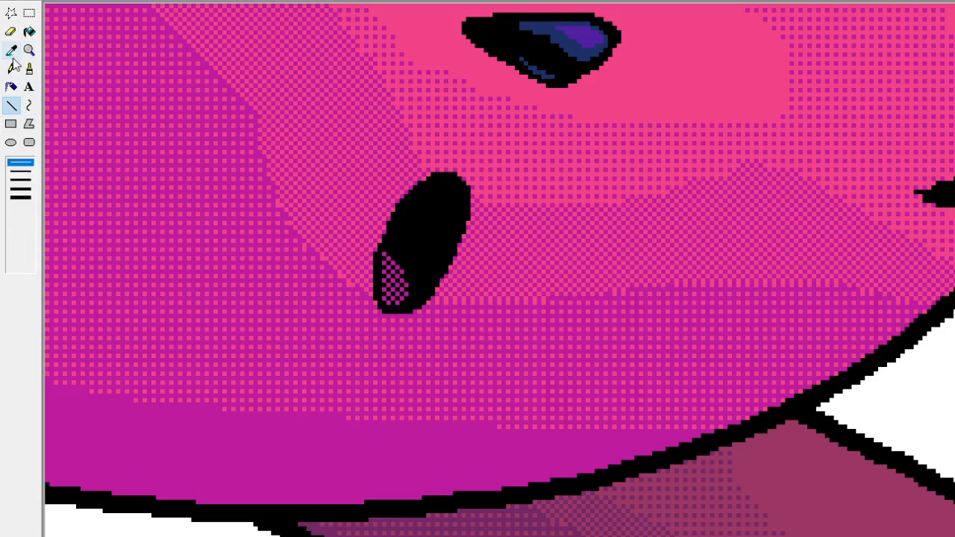
{"action": "left_click", "coordinate": [420, 287]}
{"action": "mouse_move", "coordinate": [407, 300]}
{"action": "left_mouse_down"}
{"action": "mouse_move", "coordinate": [382, 298]}
{"action": "mouse_move", "coordinate": [401, 281]}
{"action": "mouse_move", "coordinate": [384, 272]}
{"action": "left_mouse_up"}
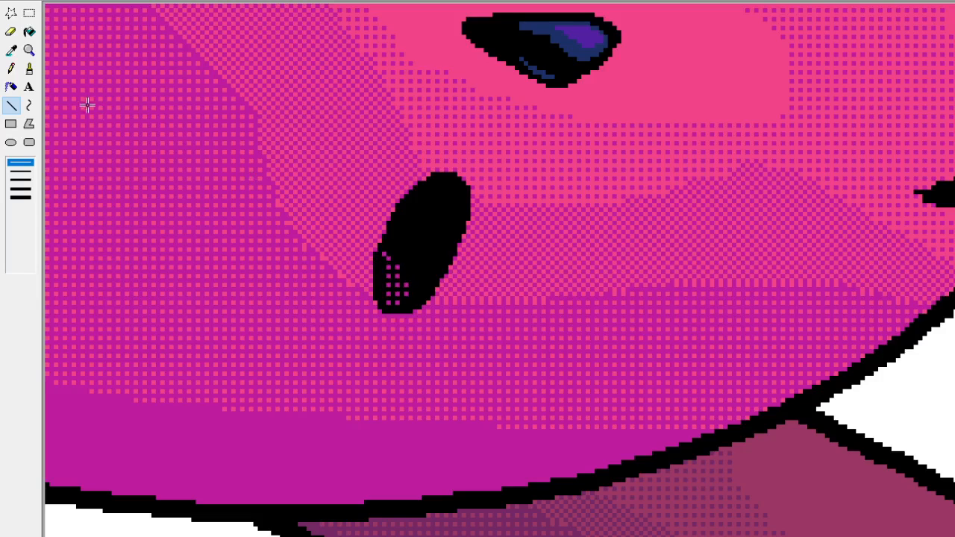
{"action": "left_click", "coordinate": [29, 50]}
{"action": "left_click", "coordinate": [68, 60]}
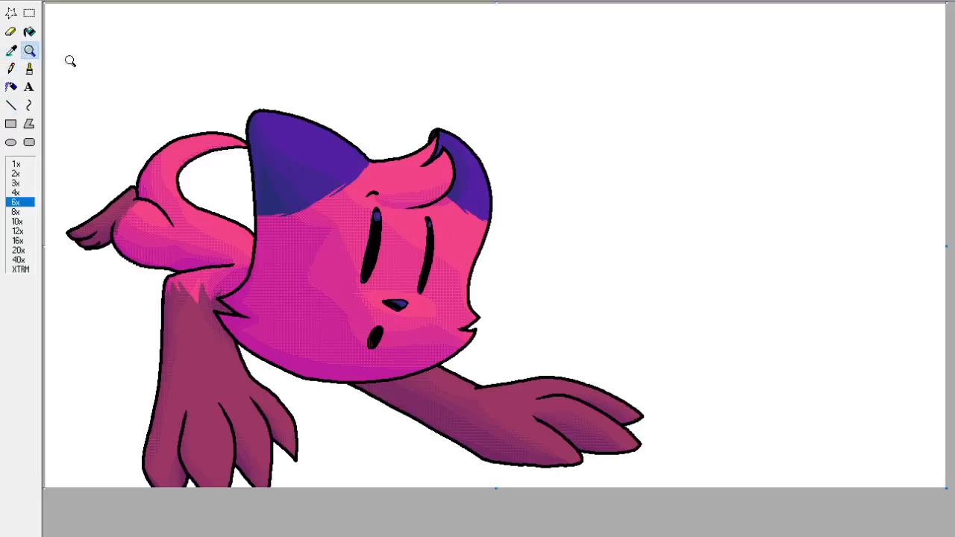
Extend the mouth's dot pattern upward along its left-hand side with single pixels of sampled magenta.
{"action": "left_click", "coordinate": [29, 50]}
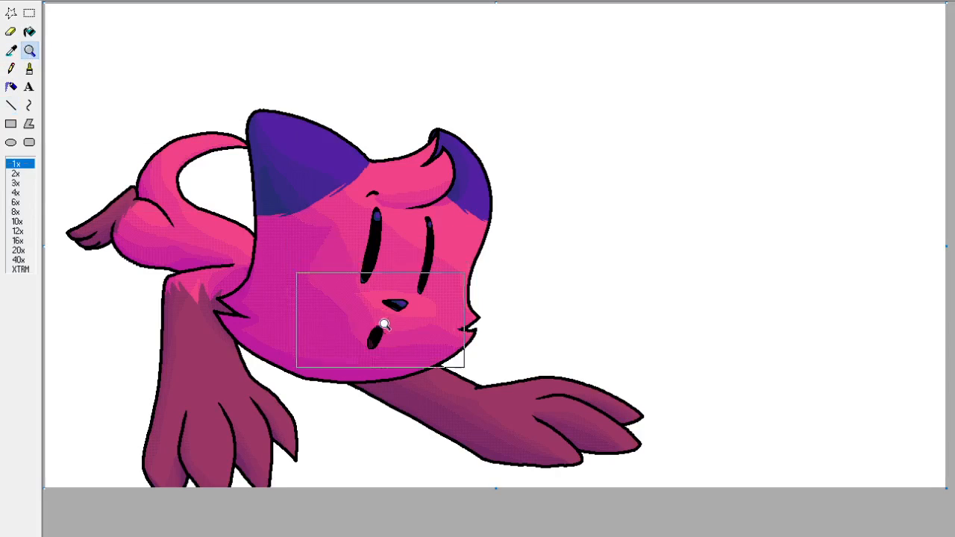
{"action": "left_click", "coordinate": [380, 322]}
{"action": "left_click", "coordinate": [12, 50]}
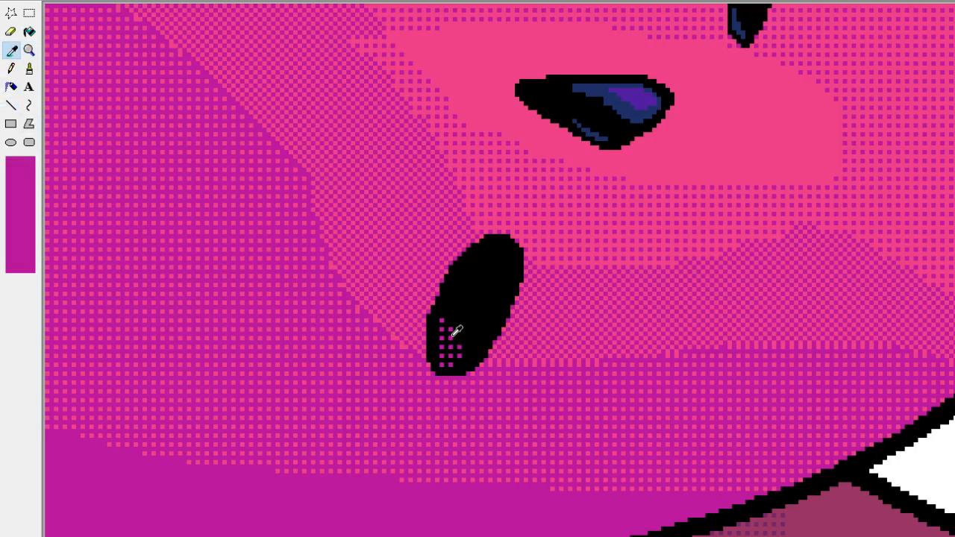
{"action": "left_click", "coordinate": [455, 335]}
{"action": "left_click", "coordinate": [459, 329]}
{"action": "left_click", "coordinate": [451, 321]}
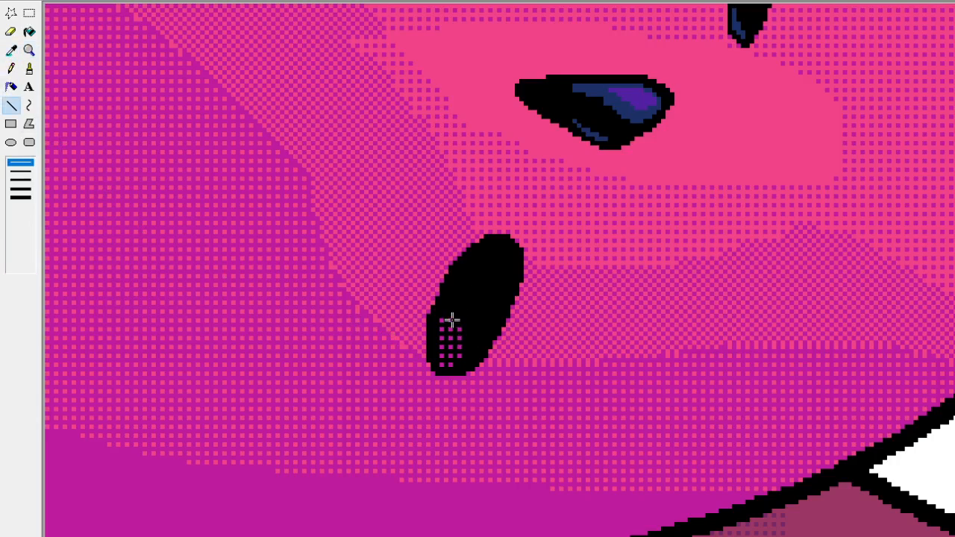
{"action": "left_click", "coordinate": [443, 312]}
{"action": "left_click", "coordinate": [447, 343]}
{"action": "left_click", "coordinate": [447, 354]}
{"action": "left_click", "coordinate": [447, 334]}
{"action": "left_click", "coordinate": [30, 50]}
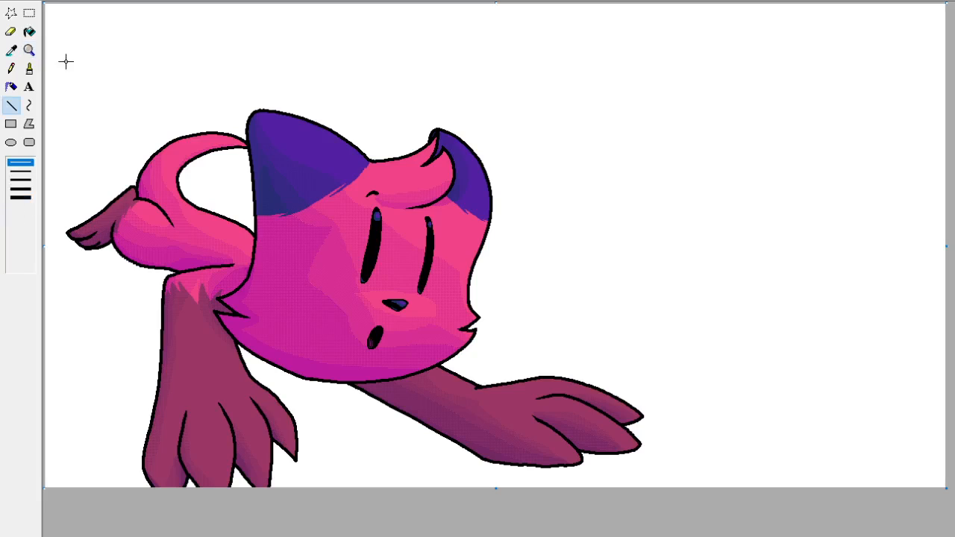
Add a short column of sampled magenta dots along the right-hand edge of the mouth's dot pattern.
{"action": "left_click", "coordinate": [29, 50]}
{"action": "left_click", "coordinate": [442, 347]}
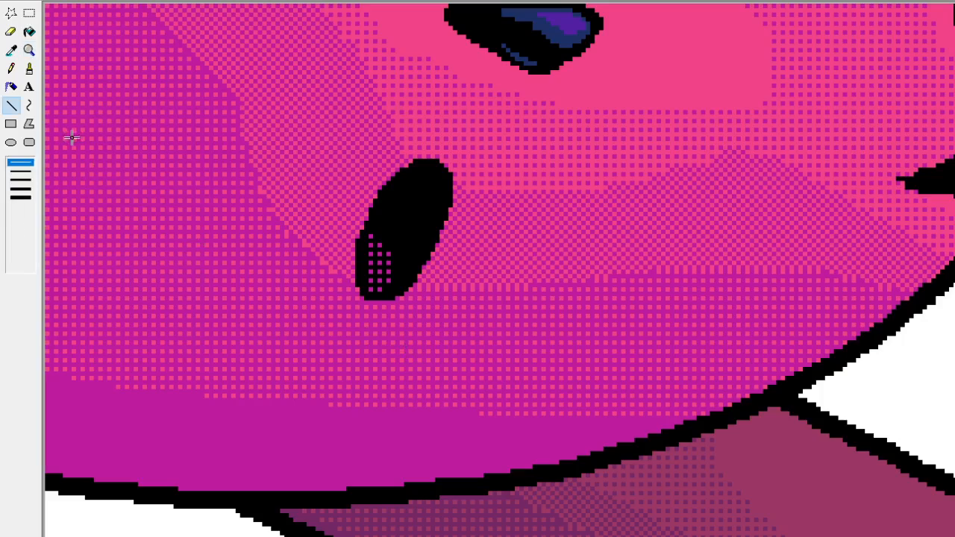
{"action": "left_click", "coordinate": [11, 50]}
{"action": "left_click", "coordinate": [393, 279]}
{"action": "left_click", "coordinate": [397, 289]}
{"action": "left_click", "coordinate": [397, 281]}
{"action": "left_click", "coordinate": [398, 271]}
{"action": "left_click", "coordinate": [11, 50]}
{"action": "left_click", "coordinate": [397, 231]}
{"action": "left_click", "coordinate": [30, 50]}
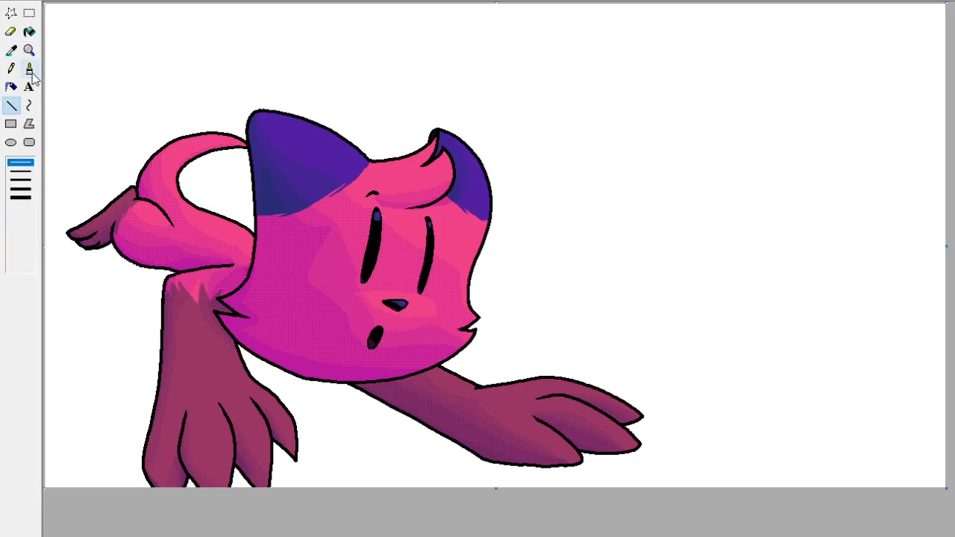
{"action": "left_click", "coordinate": [29, 50]}
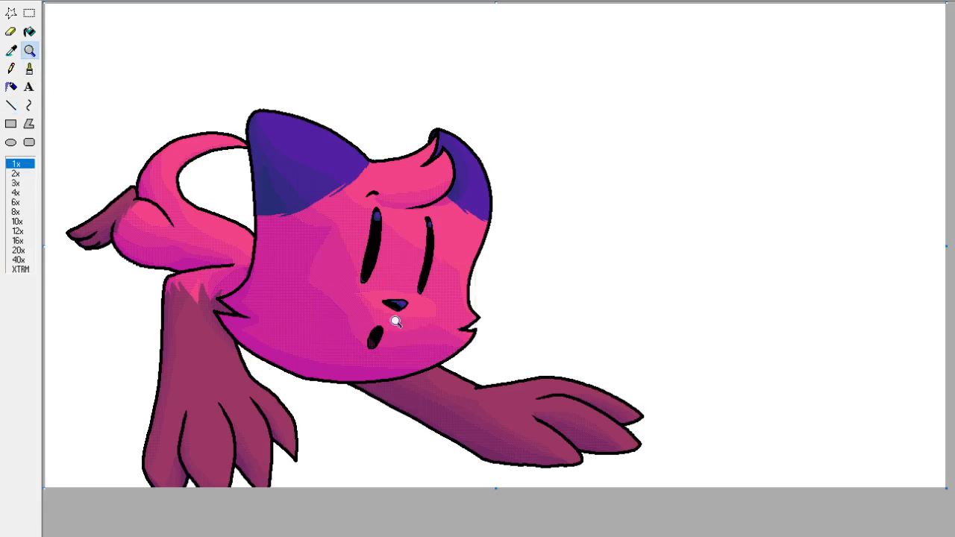
{"action": "left_click", "coordinate": [394, 323]}
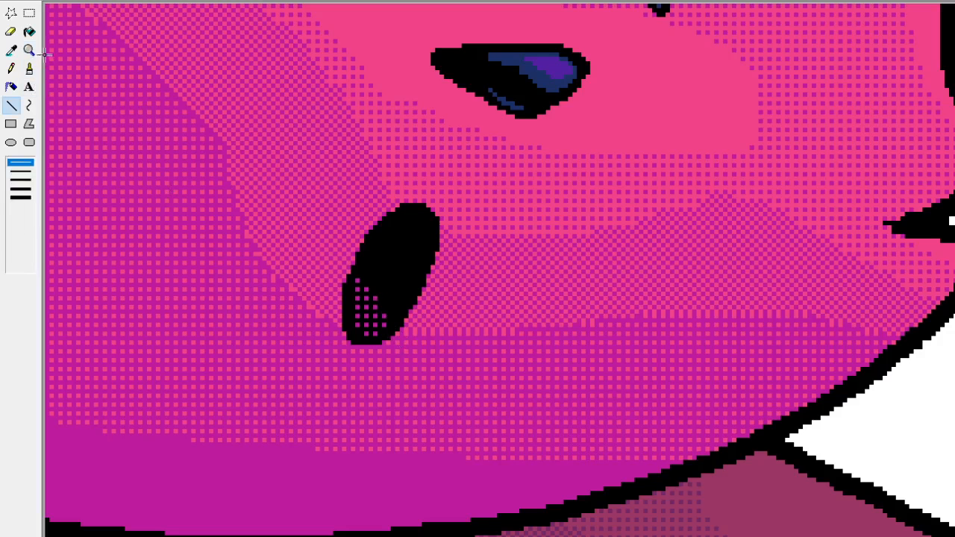
{"action": "left_click", "coordinate": [29, 50]}
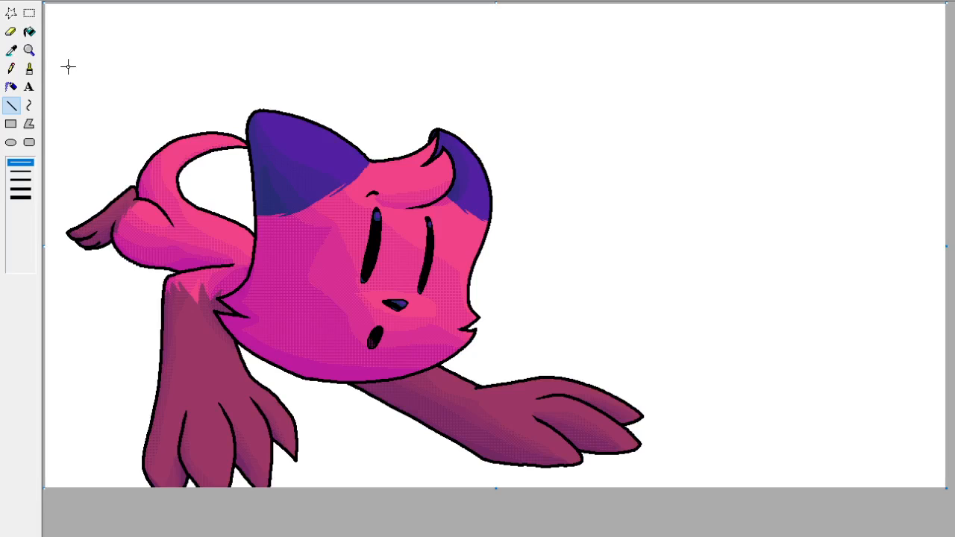
Examine the blue landscape reference picture by pasting it over the cat, shifting it upward, and undoing the paste.
{"action": "left_click", "coordinate": [29, 12]}
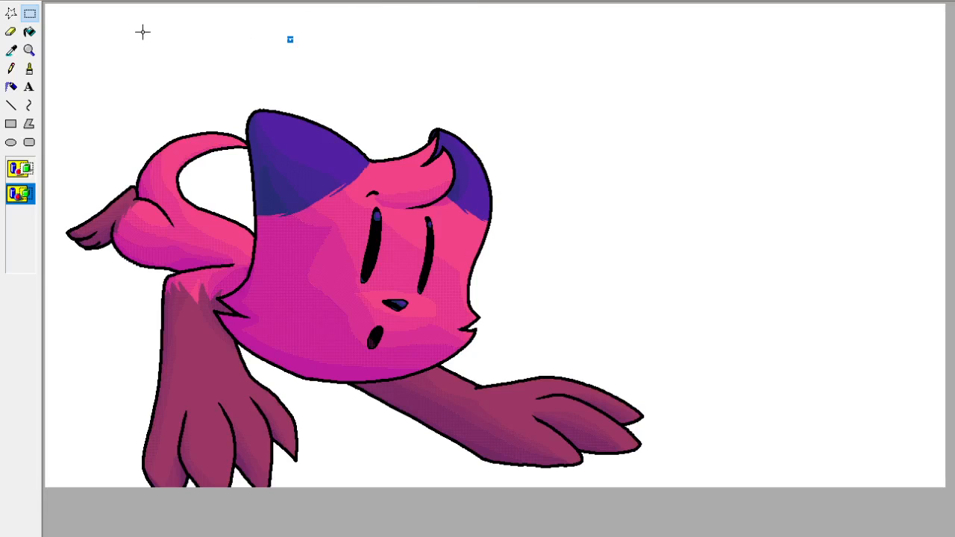
{"action": "key", "text": "ctrl+v"}
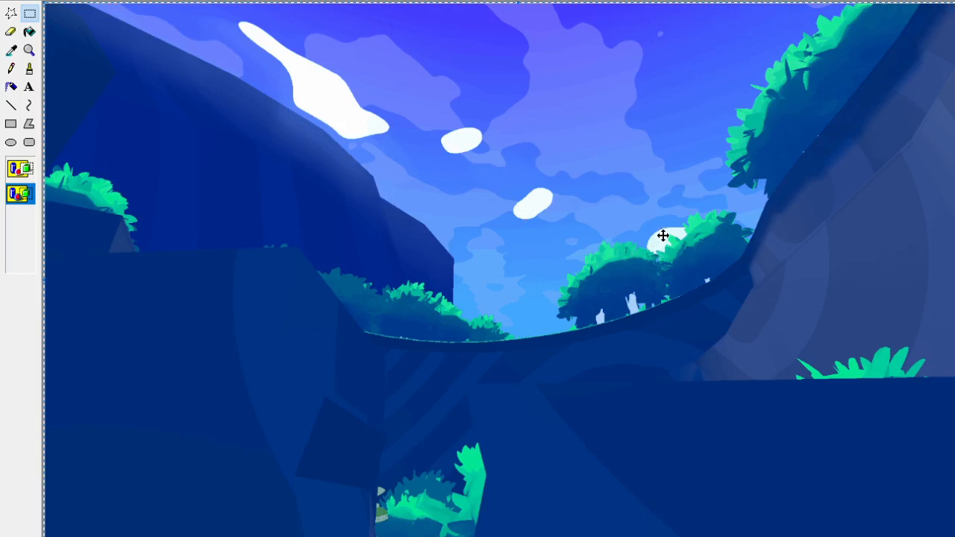
{"action": "mouse_move", "coordinate": [549, 218]}
{"action": "left_mouse_down"}
{"action": "mouse_move", "coordinate": [858, 289]}
{"action": "mouse_move", "coordinate": [717, 252]}
{"action": "mouse_move", "coordinate": [588, 247]}
{"action": "mouse_move", "coordinate": [458, 179]}
{"action": "mouse_move", "coordinate": [515, 154]}
{"action": "mouse_move", "coordinate": [600, 147]}
{"action": "mouse_move", "coordinate": [546, 152]}
{"action": "left_mouse_up"}
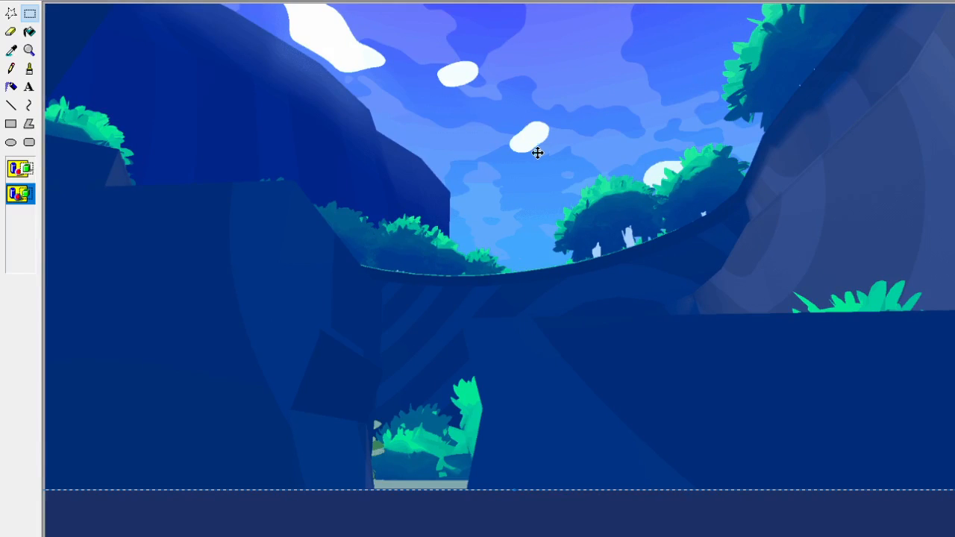
{"action": "key", "text": "ctrl+z"}
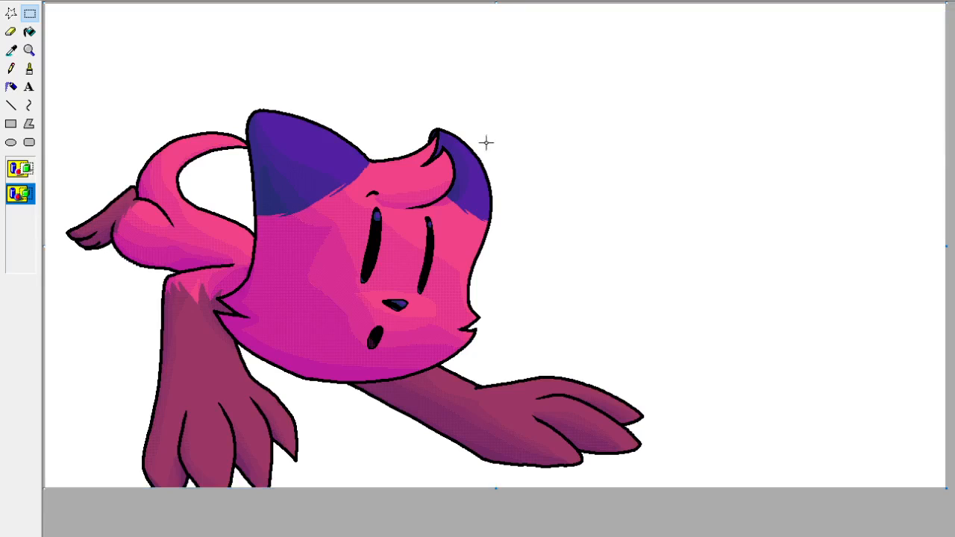
Bring the flat-coloured, unshaded version of the cat back onto the canvas as a guide for the background.
{"action": "left_click", "coordinate": [27, 12]}
{"action": "key", "text": "ctrl+z"}
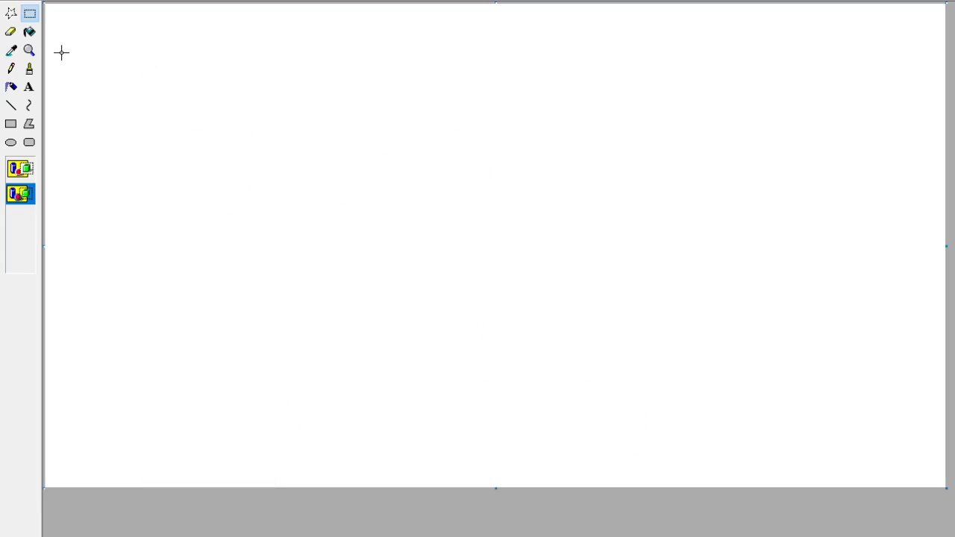
{"action": "key", "text": "ctrl+v"}
{"action": "key", "text": "ctrl+z"}
{"action": "key", "text": "ctrl+z"}
{"action": "key", "text": "ctrl+z"}
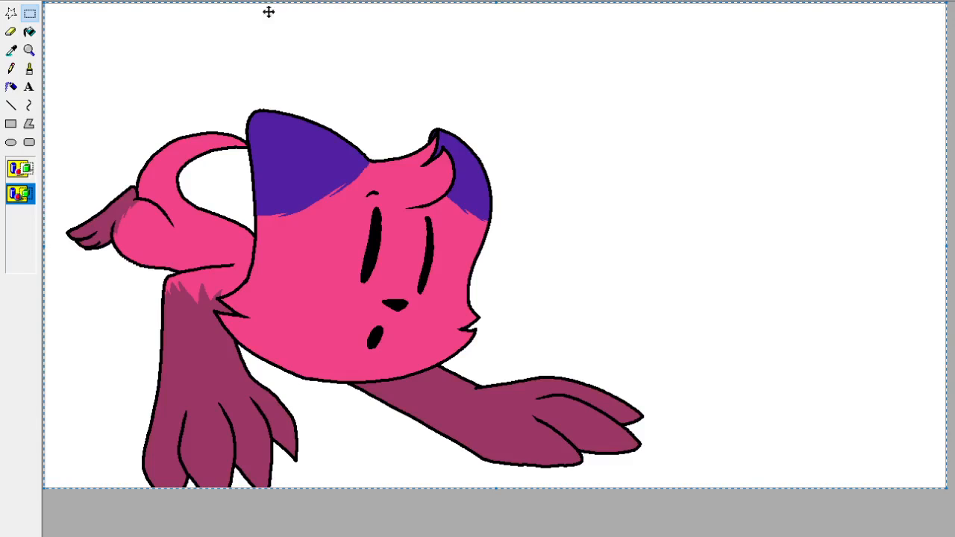
Brush a thin green ground curve across the whole canvas, sagging below the cat's face and rising toward the right edge.
{"action": "left_click", "coordinate": [30, 68]}
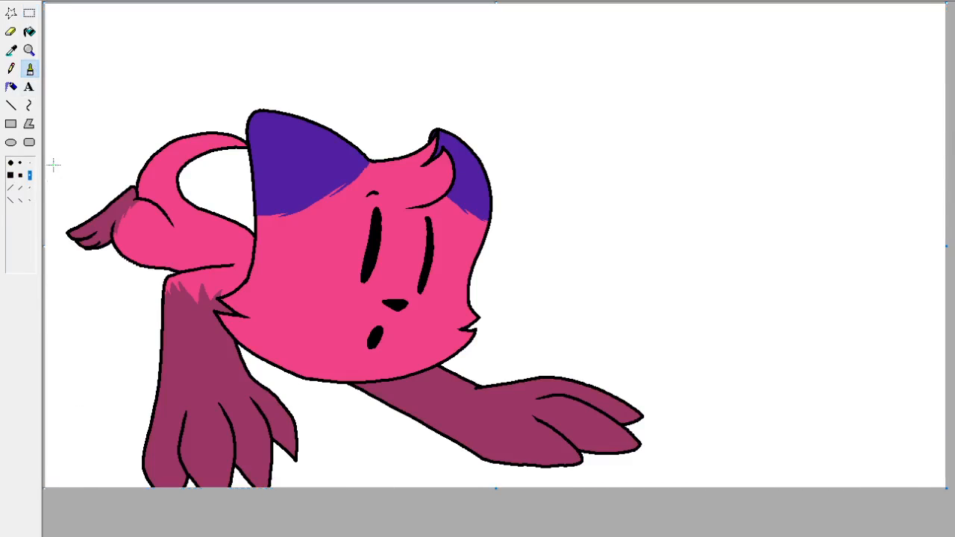
{"action": "mouse_move", "coordinate": [46, 144]}
{"action": "left_mouse_down"}
{"action": "mouse_move", "coordinate": [730, 352]}
{"action": "mouse_move", "coordinate": [947, 321]}
{"action": "left_mouse_up"}
{"action": "key", "text": "ctrl+z"}
{"action": "mouse_move", "coordinate": [46, 106]}
{"action": "left_mouse_down"}
{"action": "mouse_move", "coordinate": [92, 214]}
{"action": "mouse_move", "coordinate": [947, 431]}
{"action": "left_mouse_up"}
{"action": "key", "text": "ctrl+z"}
{"action": "mouse_move", "coordinate": [47, 145]}
{"action": "left_mouse_down"}
{"action": "mouse_move", "coordinate": [61, 172]}
{"action": "mouse_move", "coordinate": [507, 391]}
{"action": "mouse_move", "coordinate": [947, 348]}
{"action": "left_mouse_up"}
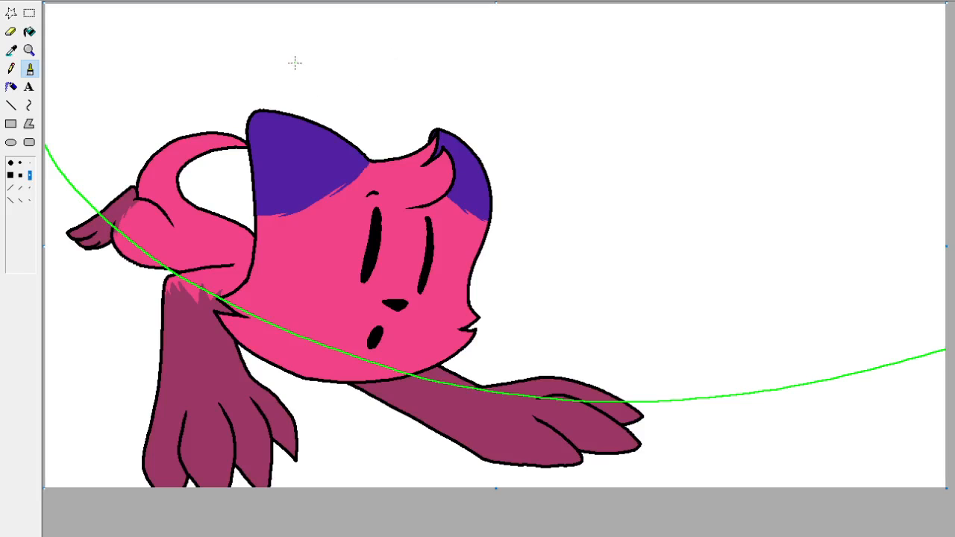
Remove the cat's black outlines and pink fur with the largest colour eraser, sampling each colour first.
{"action": "left_click", "coordinate": [13, 53]}
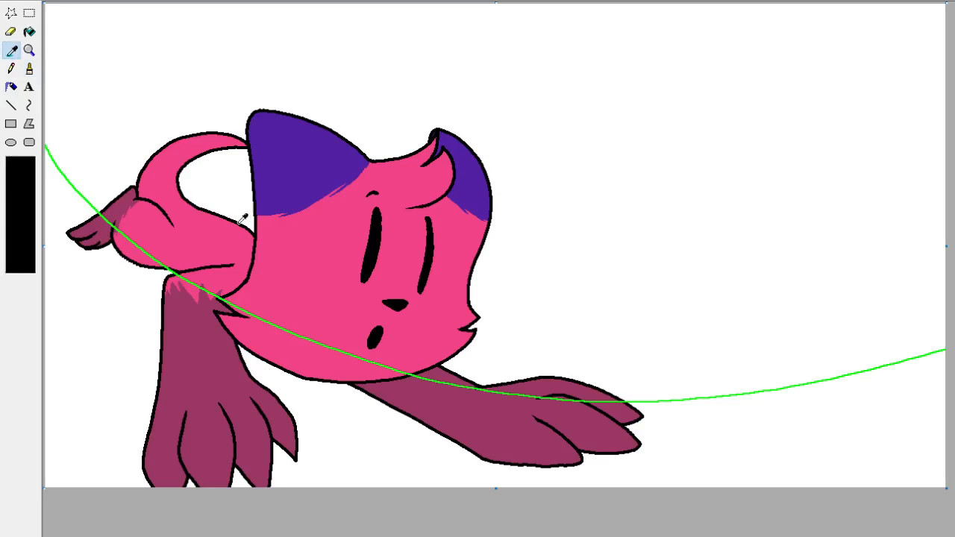
{"action": "left_click", "coordinate": [255, 223]}
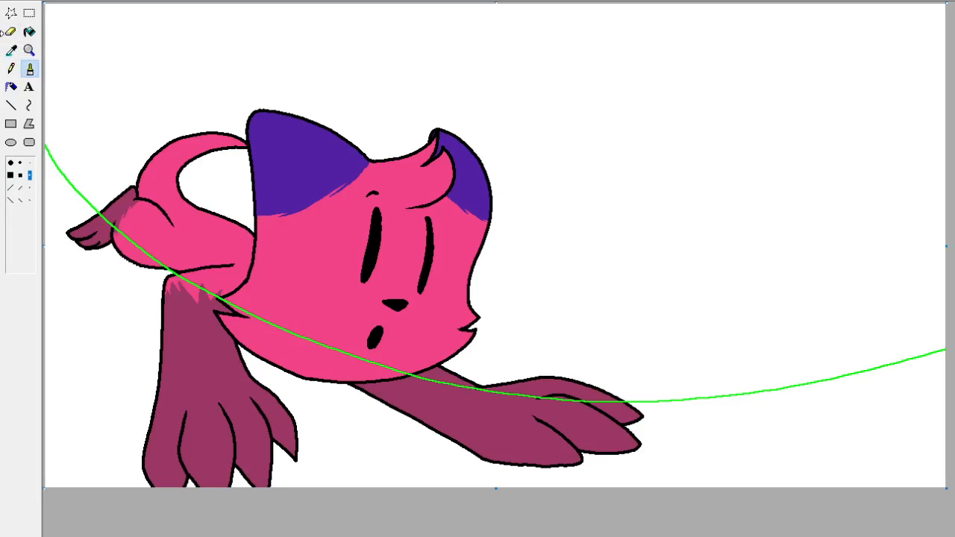
{"action": "left_click", "coordinate": [11, 31]}
{"action": "left_click", "coordinate": [25, 261]}
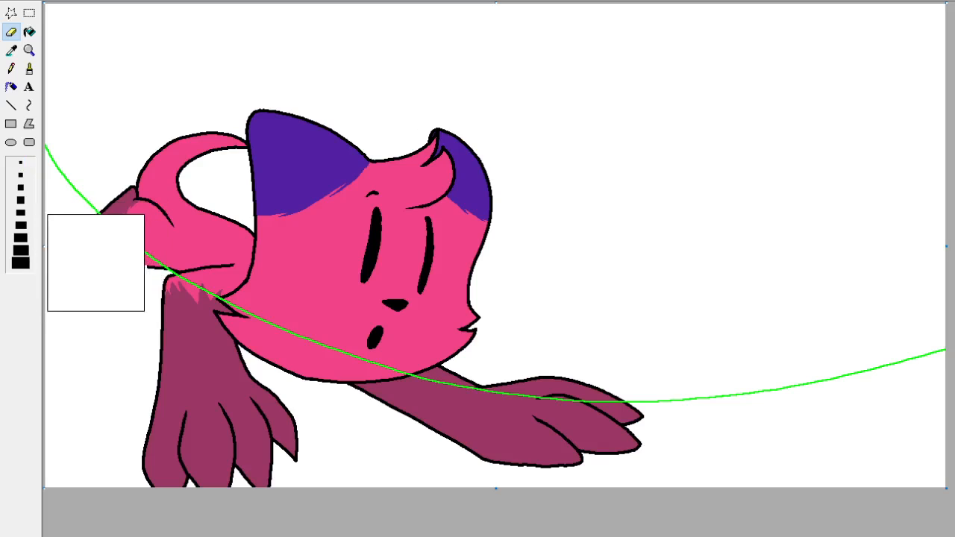
{"action": "mouse_move", "coordinate": [95, 262]}
{"action": "left_mouse_down"}
{"action": "mouse_move", "coordinate": [249, 238]}
{"action": "mouse_move", "coordinate": [249, 295]}
{"action": "mouse_move", "coordinate": [208, 340]}
{"action": "mouse_move", "coordinate": [356, 301]}
{"action": "mouse_move", "coordinate": [403, 336]}
{"action": "mouse_move", "coordinate": [220, 289]}
{"action": "mouse_move", "coordinate": [372, 392]}
{"action": "mouse_move", "coordinate": [568, 432]}
{"action": "mouse_move", "coordinate": [699, 394]}
{"action": "left_mouse_up"}
{"action": "left_click", "coordinate": [13, 50]}
{"action": "left_click", "coordinate": [195, 213]}
{"action": "mouse_move", "coordinate": [195, 213]}
{"action": "left_mouse_down"}
{"action": "mouse_move", "coordinate": [271, 292]}
{"action": "mouse_move", "coordinate": [315, 384]}
{"action": "mouse_move", "coordinate": [433, 114]}
{"action": "mouse_move", "coordinate": [622, 179]}
{"action": "left_mouse_up"}
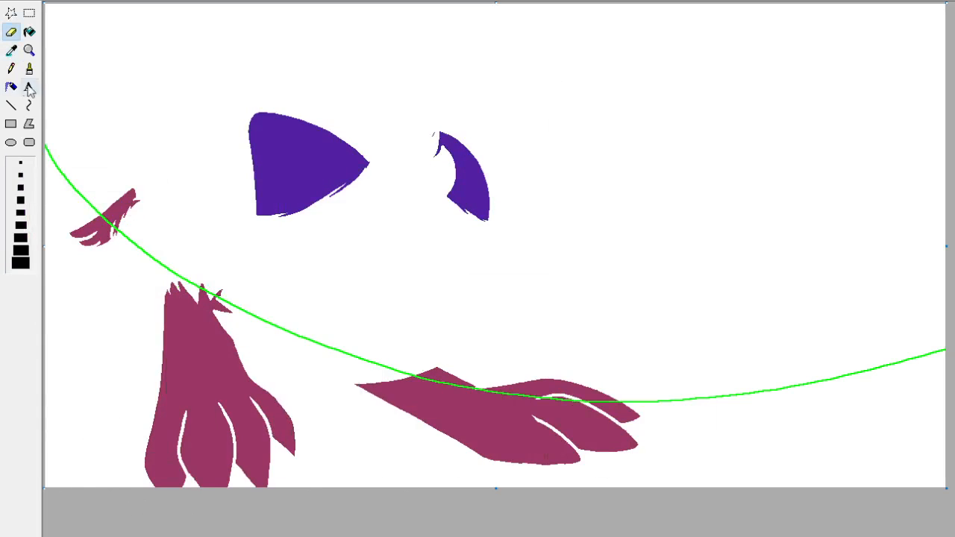
Remove the purple ear patches and maroon legs with the colour eraser, sampling each colour and leaving only the green curve.
{"action": "left_click", "coordinate": [13, 53]}
{"action": "left_click", "coordinate": [306, 164]}
{"action": "mouse_move", "coordinate": [307, 163]}
{"action": "left_mouse_down"}
{"action": "mouse_move", "coordinate": [522, 203]}
{"action": "mouse_move", "coordinate": [391, 307]}
{"action": "left_mouse_up"}
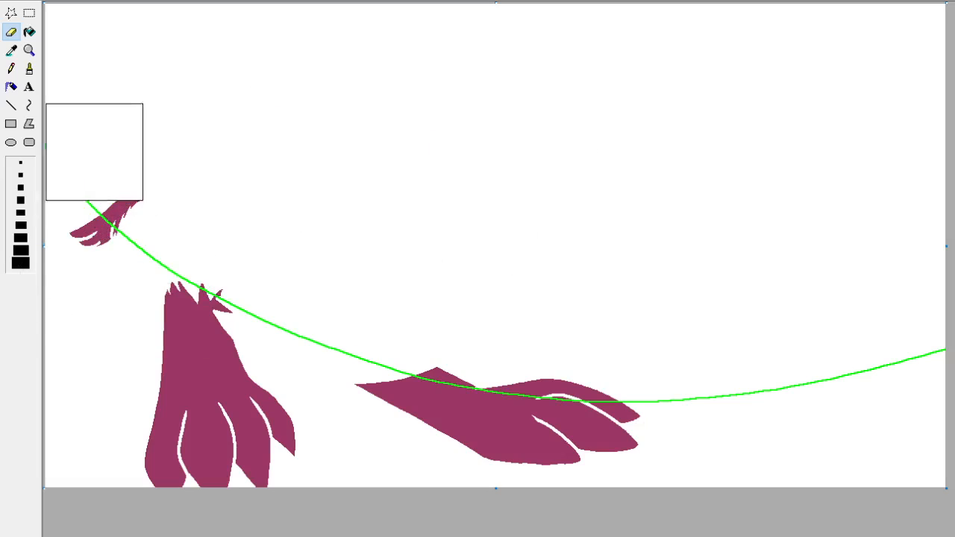
{"action": "left_click", "coordinate": [13, 50]}
{"action": "left_click", "coordinate": [165, 358]}
{"action": "mouse_move", "coordinate": [181, 362]}
{"action": "left_mouse_down"}
{"action": "mouse_move", "coordinate": [65, 364]}
{"action": "mouse_move", "coordinate": [205, 415]}
{"action": "mouse_move", "coordinate": [88, 236]}
{"action": "mouse_move", "coordinate": [343, 376]}
{"action": "left_mouse_up"}
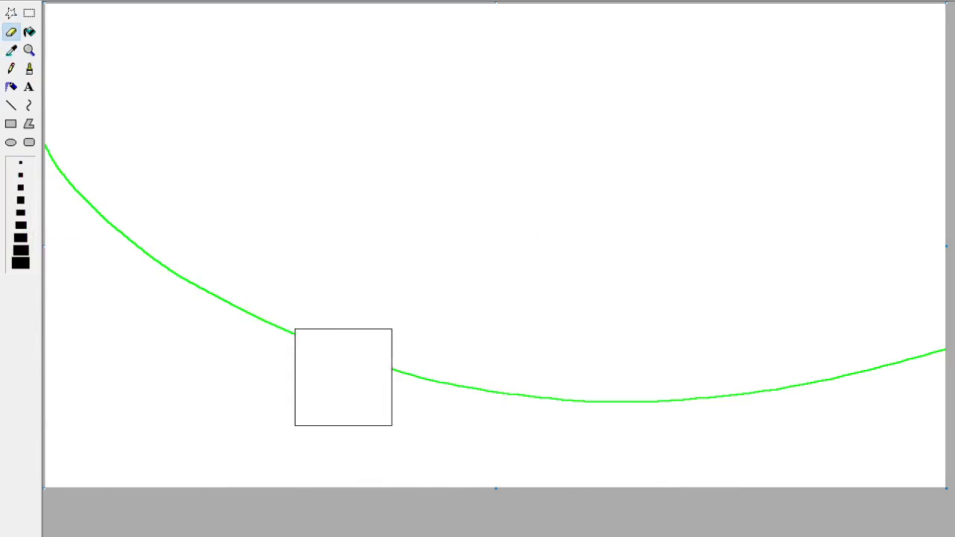
Brush green outlines for a tall cliff and a lower ledge rising from the ground curve to the canvas's right edge.
{"action": "left_click", "coordinate": [29, 69]}
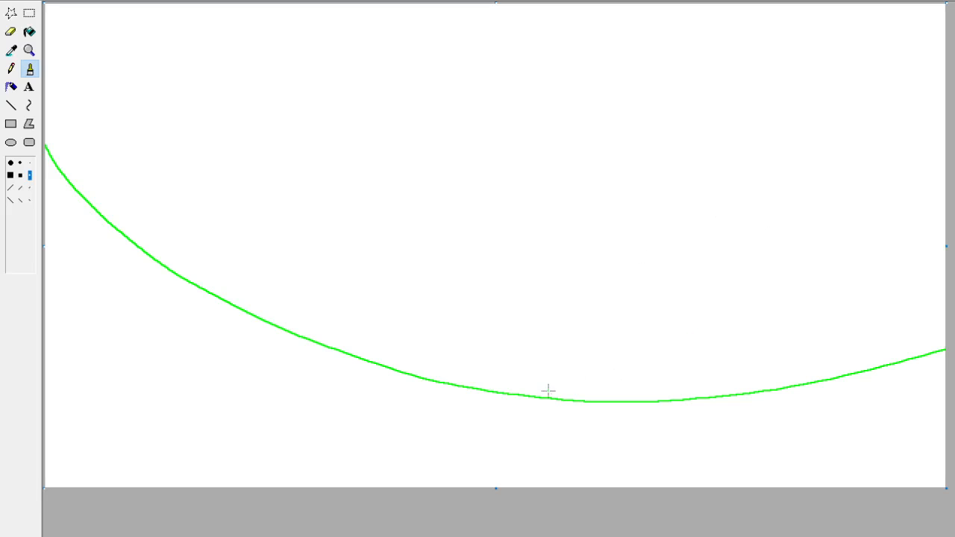
{"action": "mouse_move", "coordinate": [552, 397]}
{"action": "left_mouse_down"}
{"action": "mouse_move", "coordinate": [643, 199]}
{"action": "mouse_move", "coordinate": [858, 138]}
{"action": "mouse_move", "coordinate": [945, 97]}
{"action": "left_mouse_up"}
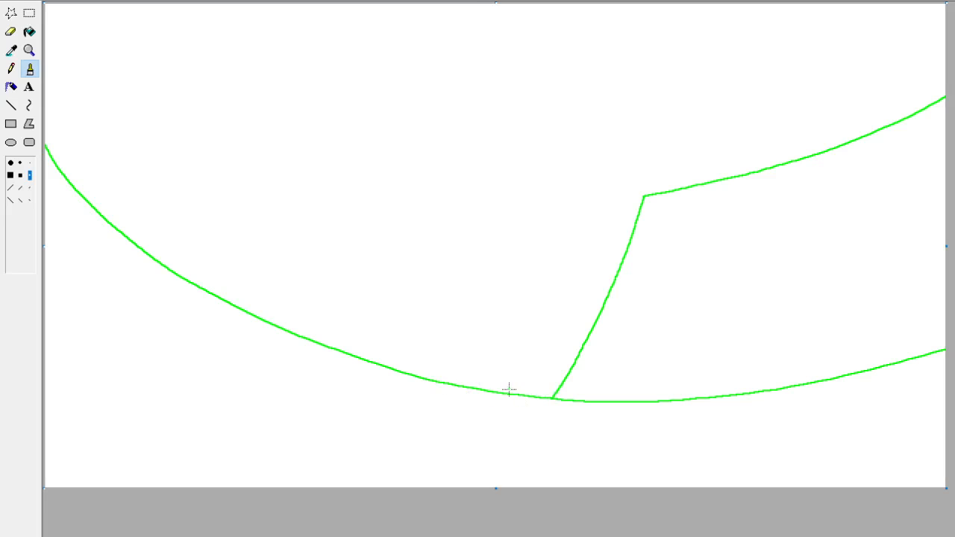
{"action": "mouse_move", "coordinate": [509, 391]}
{"action": "left_mouse_down"}
{"action": "mouse_move", "coordinate": [541, 336]}
{"action": "mouse_move", "coordinate": [912, 299]}
{"action": "mouse_move", "coordinate": [947, 284]}
{"action": "left_mouse_up"}
{"action": "key", "text": "ctrl+z"}
{"action": "key", "text": "ctrl+z"}
{"action": "key", "text": "ctrl+z"}
{"action": "mouse_move", "coordinate": [514, 394]}
{"action": "left_mouse_down"}
{"action": "mouse_move", "coordinate": [505, 329]}
{"action": "mouse_move", "coordinate": [698, 334]}
{"action": "mouse_move", "coordinate": [945, 277]}
{"action": "left_mouse_up"}
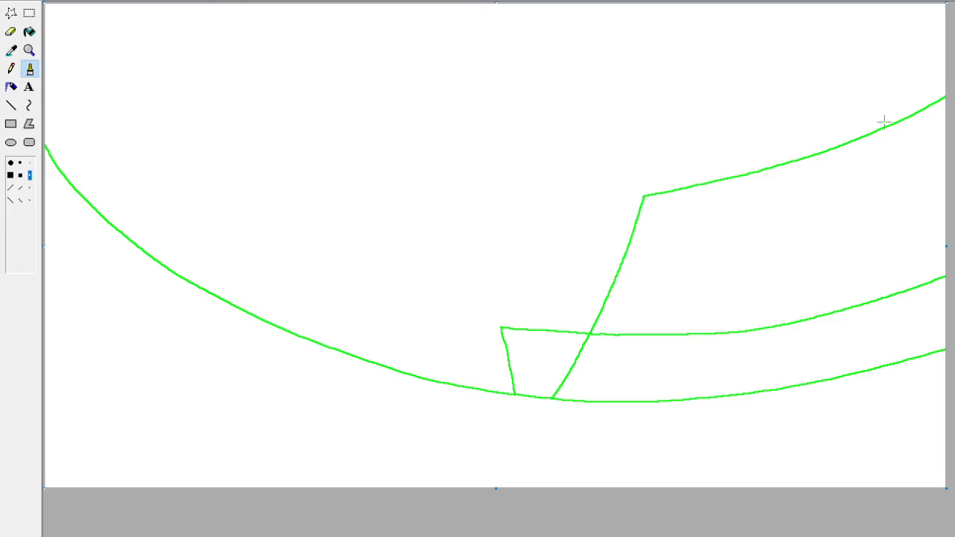
Brush jagged green bush outlines along the upper-right part of the cliff top, descending leftward, undoing the unwanted leftmost ones.
{"action": "mouse_move", "coordinate": [879, 128]}
{"action": "left_mouse_down"}
{"action": "mouse_move", "coordinate": [851, 94]}
{"action": "mouse_move", "coordinate": [945, 34]}
{"action": "left_mouse_up"}
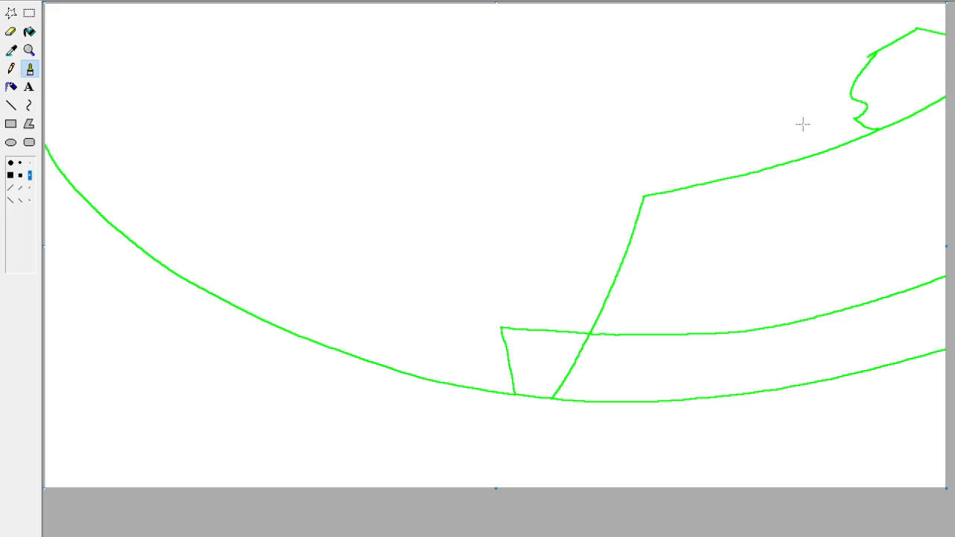
{"action": "mouse_move", "coordinate": [847, 91]}
{"action": "left_mouse_down"}
{"action": "mouse_move", "coordinate": [792, 113]}
{"action": "mouse_move", "coordinate": [807, 141]}
{"action": "mouse_move", "coordinate": [794, 131]}
{"action": "mouse_move", "coordinate": [677, 145]}
{"action": "mouse_move", "coordinate": [686, 166]}
{"action": "mouse_move", "coordinate": [641, 166]}
{"action": "mouse_move", "coordinate": [645, 203]}
{"action": "mouse_move", "coordinate": [602, 209]}
{"action": "mouse_move", "coordinate": [624, 251]}
{"action": "mouse_move", "coordinate": [604, 215]}
{"action": "mouse_move", "coordinate": [675, 147]}
{"action": "mouse_move", "coordinate": [617, 185]}
{"action": "mouse_move", "coordinate": [639, 212]}
{"action": "left_mouse_up"}
{"action": "key", "text": "ctrl+z"}
{"action": "key", "text": "ctrl+z"}
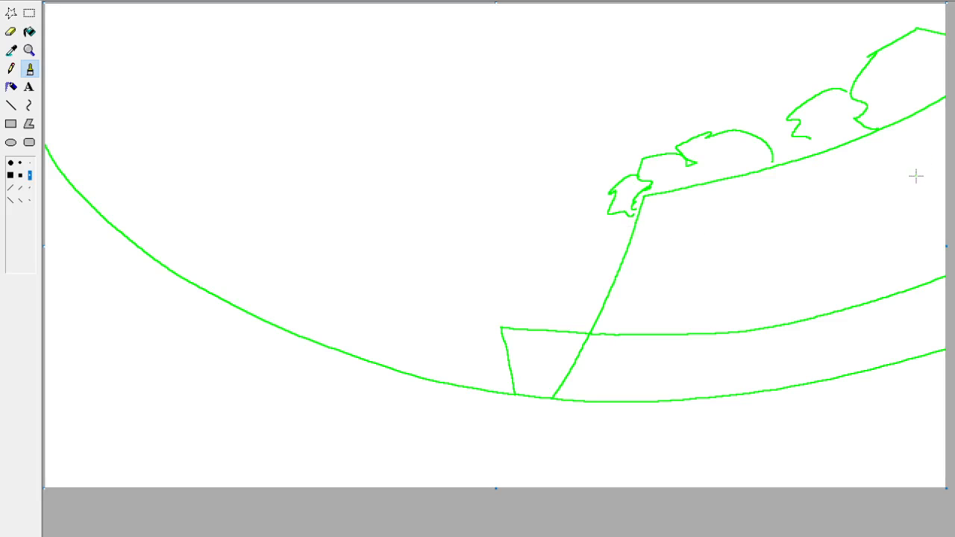
{"action": "key", "text": "ctrl+z"}
{"action": "key", "text": "ctrl+z"}
{"action": "mouse_move", "coordinate": [793, 131]}
{"action": "left_mouse_down"}
{"action": "mouse_move", "coordinate": [751, 147]}
{"action": "mouse_move", "coordinate": [750, 171]}
{"action": "left_mouse_up"}
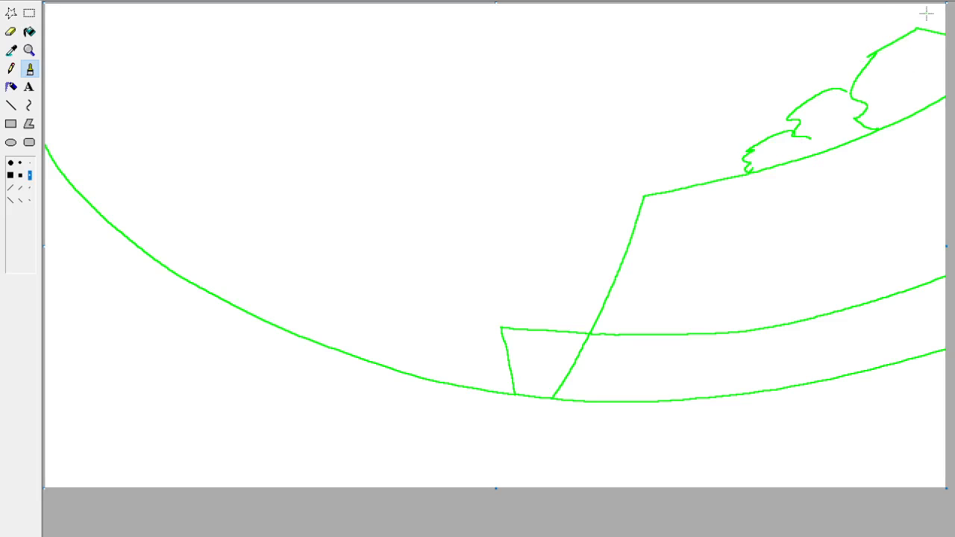
Brush a green distant ridge line from the bushes down to the left-hand part of the ground curve.
{"action": "mouse_move", "coordinate": [785, 117]}
{"action": "left_mouse_down"}
{"action": "mouse_move", "coordinate": [653, 147]}
{"action": "mouse_move", "coordinate": [608, 183]}
{"action": "mouse_move", "coordinate": [542, 214]}
{"action": "mouse_move", "coordinate": [425, 212]}
{"action": "mouse_move", "coordinate": [317, 185]}
{"action": "left_mouse_up"}
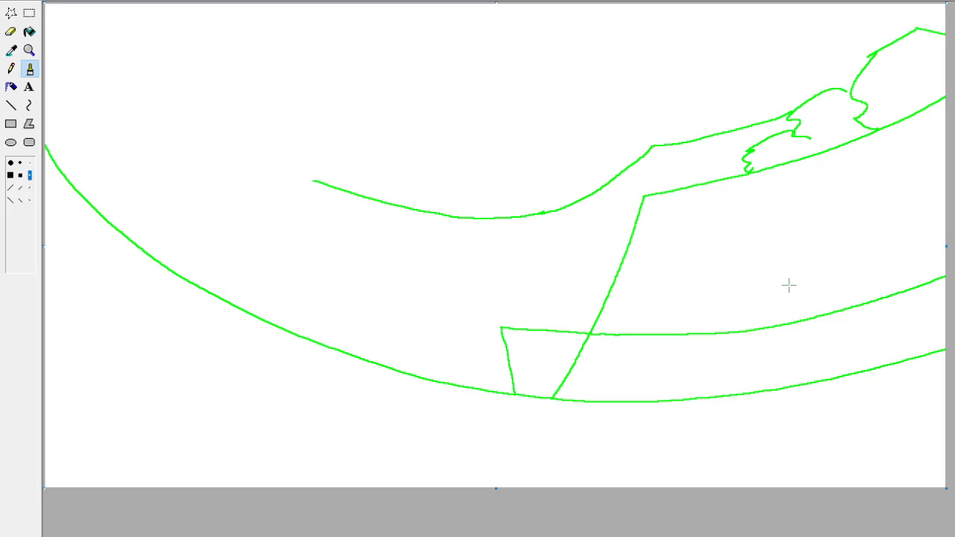
{"action": "key", "text": "ctrl+z"}
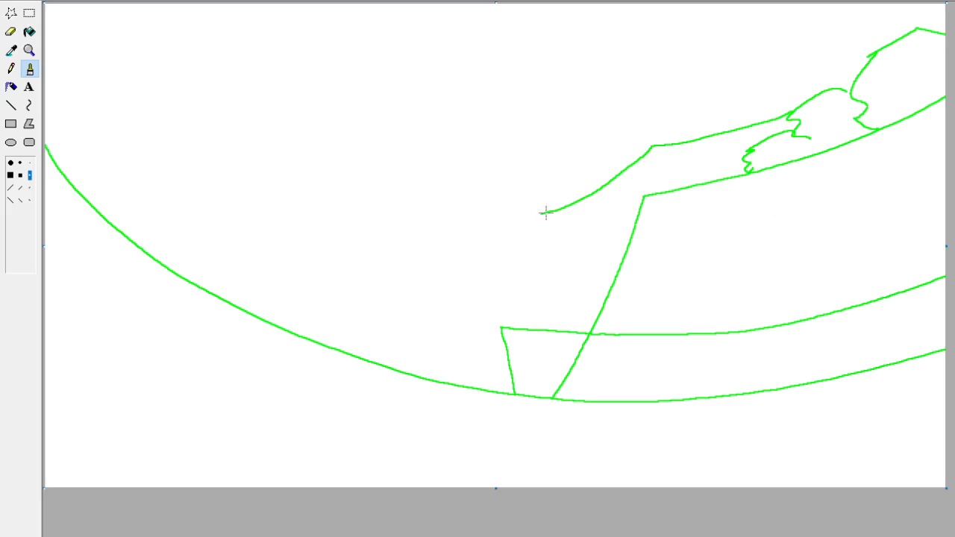
{"action": "mouse_move", "coordinate": [546, 214]}
{"action": "left_mouse_down"}
{"action": "mouse_move", "coordinate": [388, 247]}
{"action": "mouse_move", "coordinate": [157, 261]}
{"action": "left_mouse_up"}
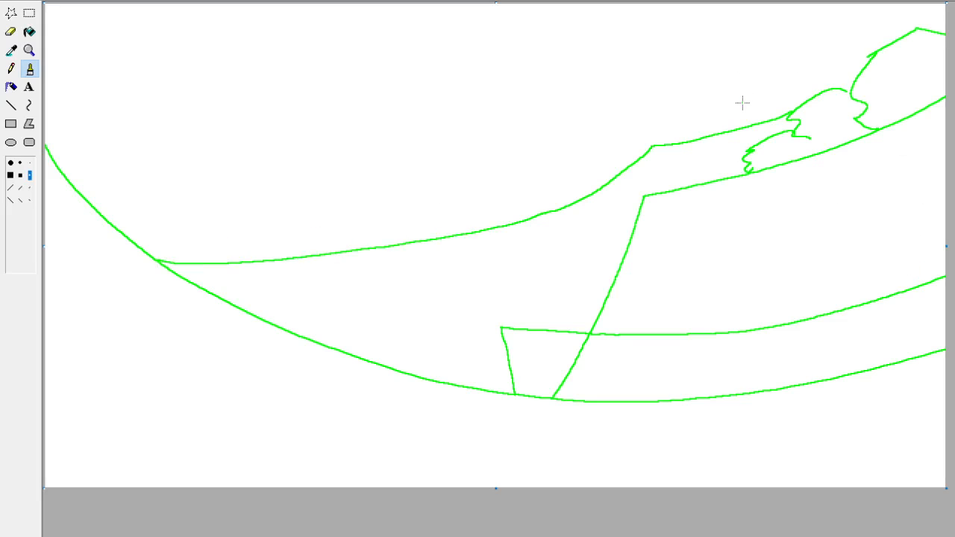
Brush a descending row of rounded green bush outlines above the right-hand slope of the distant ridge.
{"action": "mouse_move", "coordinate": [737, 101]}
{"action": "left_mouse_down"}
{"action": "mouse_move", "coordinate": [808, 33]}
{"action": "mouse_move", "coordinate": [860, 64]}
{"action": "left_mouse_up"}
{"action": "left_click_drag", "start_coordinate": [728, 93], "coordinate": [749, 101]}
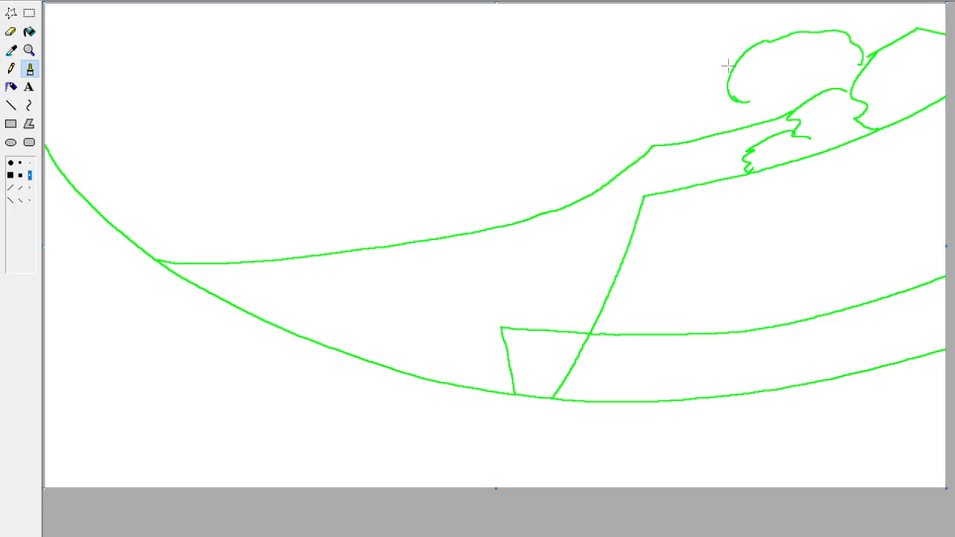
{"action": "mouse_move", "coordinate": [729, 63]}
{"action": "left_mouse_down"}
{"action": "mouse_move", "coordinate": [641, 74]}
{"action": "mouse_move", "coordinate": [685, 120]}
{"action": "left_mouse_up"}
{"action": "mouse_move", "coordinate": [643, 93]}
{"action": "left_mouse_down"}
{"action": "mouse_move", "coordinate": [615, 118]}
{"action": "mouse_move", "coordinate": [615, 146]}
{"action": "mouse_move", "coordinate": [577, 153]}
{"action": "mouse_move", "coordinate": [624, 144]}
{"action": "mouse_move", "coordinate": [543, 164]}
{"action": "mouse_move", "coordinate": [552, 186]}
{"action": "left_mouse_up"}
{"action": "mouse_move", "coordinate": [536, 203]}
{"action": "left_mouse_down"}
{"action": "mouse_move", "coordinate": [528, 208]}
{"action": "mouse_move", "coordinate": [543, 178]}
{"action": "left_mouse_up"}
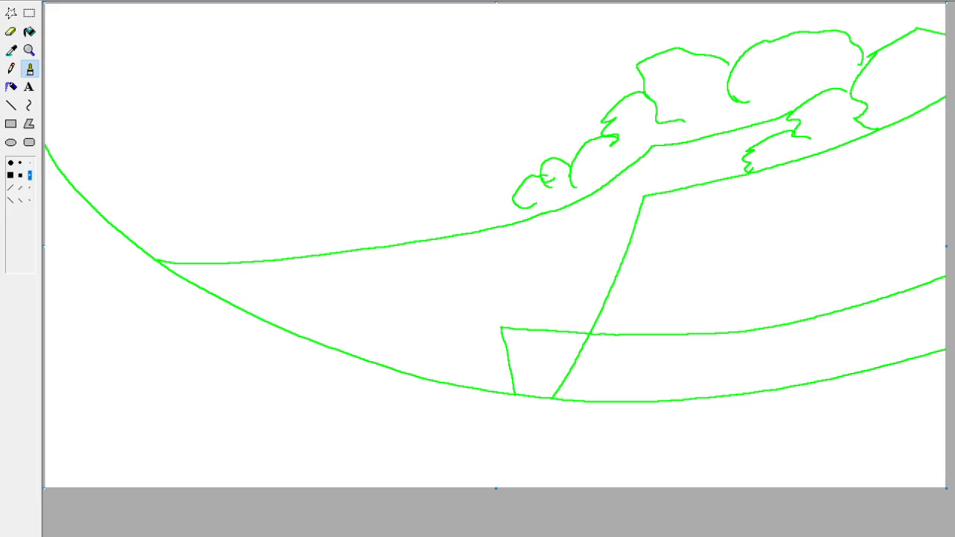
Compare the green background sketch with the cat by repeatedly pasting the flat-coloured cat over it and undoing.
{"action": "key", "text": "ctrl+v"}
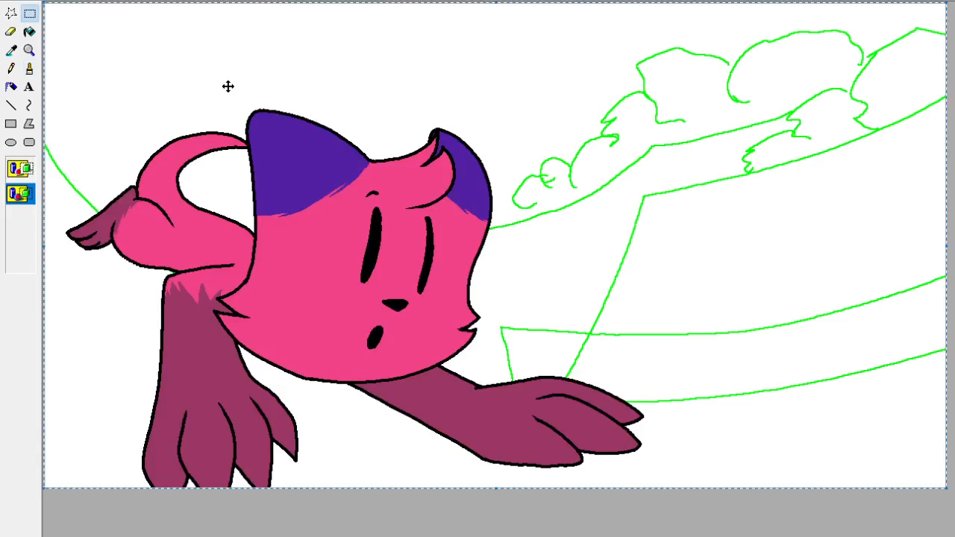
{"action": "key", "text": "ctrl+z"}
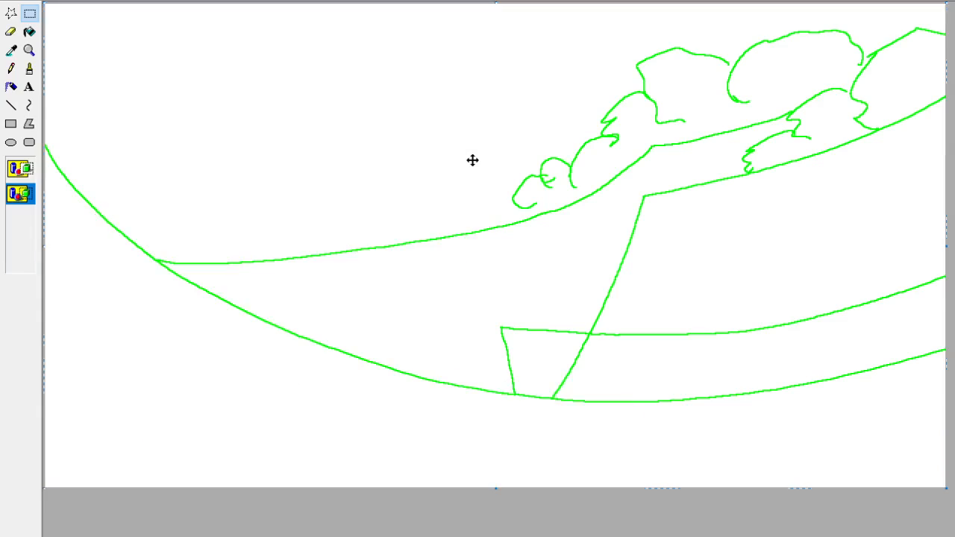
{"action": "key", "text": "ctrl+y"}
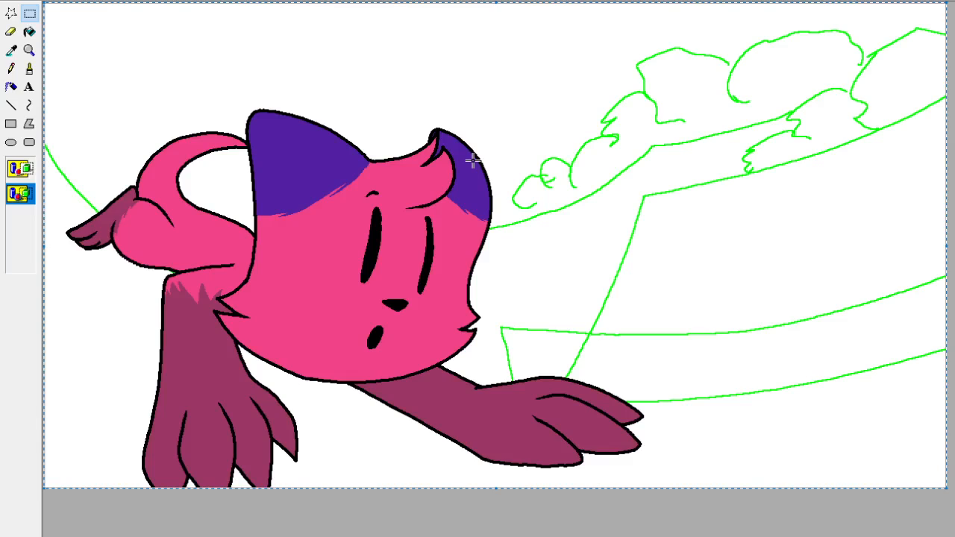
{"action": "key", "text": "ctrl+z"}
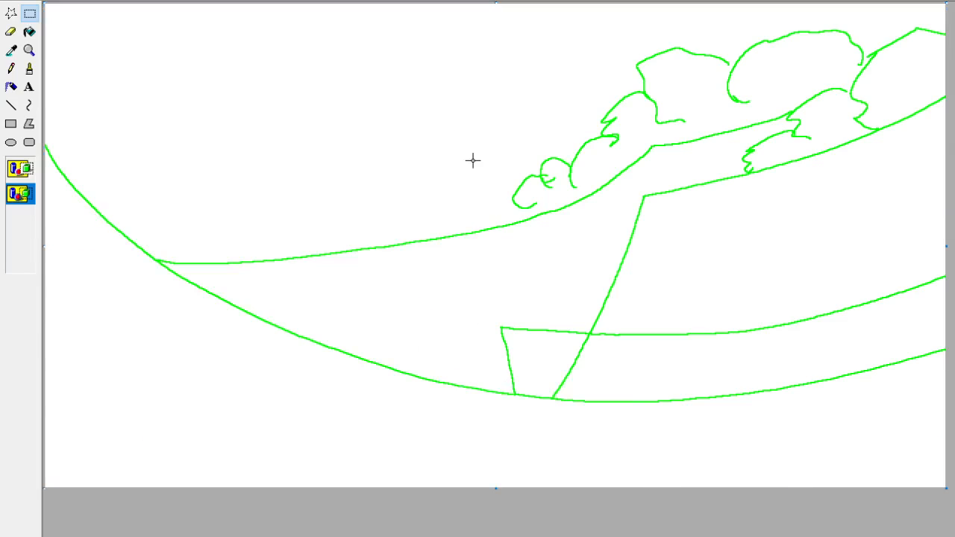
{"action": "key", "text": "ctrl+y"}
{"action": "key", "text": "ctrl+z"}
Brush a stepped green mountain outline from the middle of the distant ridge up to the canvas's upper-left corner.
{"action": "left_click", "coordinate": [29, 69]}
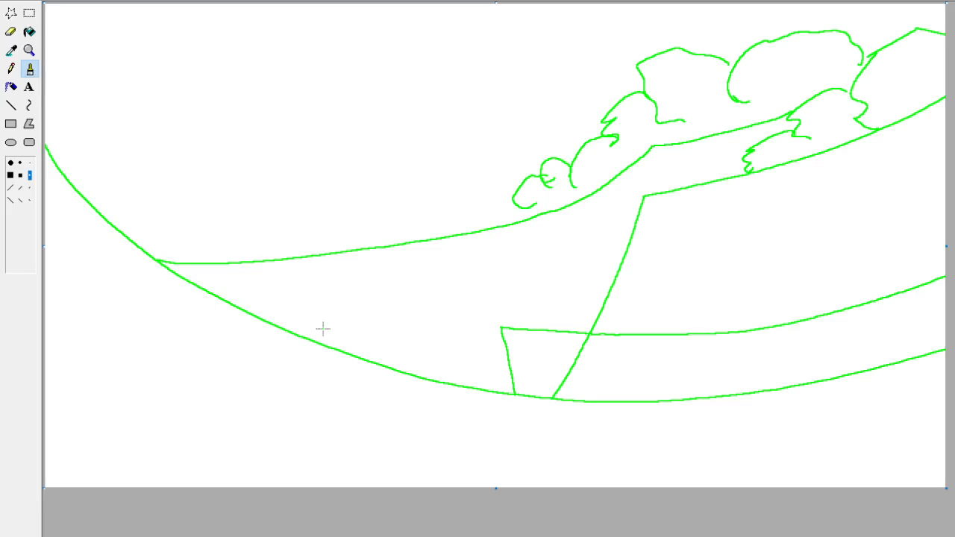
{"action": "mouse_move", "coordinate": [354, 251]}
{"action": "left_mouse_down"}
{"action": "mouse_move", "coordinate": [343, 149]}
{"action": "mouse_move", "coordinate": [331, 132]}
{"action": "left_mouse_up"}
{"action": "key", "text": "ctrl+z"}
{"action": "mouse_move", "coordinate": [371, 247]}
{"action": "left_mouse_down"}
{"action": "mouse_move", "coordinate": [371, 192]}
{"action": "mouse_move", "coordinate": [296, 123]}
{"action": "mouse_move", "coordinate": [179, 43]}
{"action": "mouse_move", "coordinate": [45, 9]}
{"action": "left_mouse_up"}
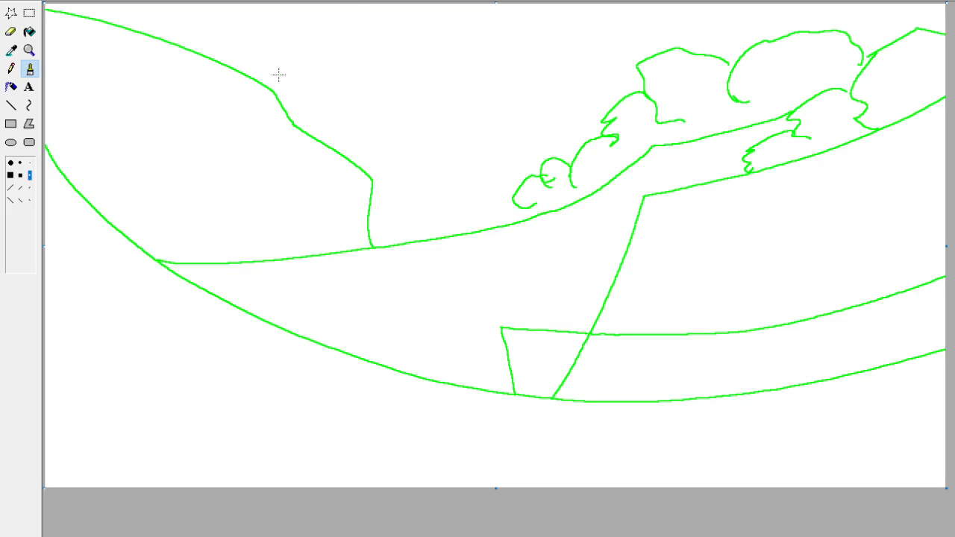
Brush a green outline of a slanted tower behind the cliff edge, rising from the distant ground line.
{"action": "key", "text": "ctrl+v"}
{"action": "key", "text": "ctrl+z"}
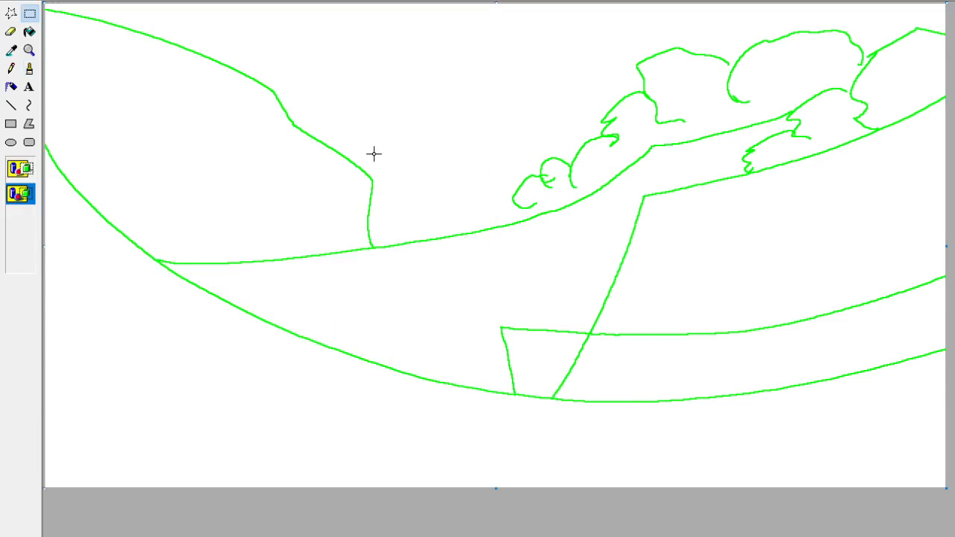
{"action": "left_click", "coordinate": [29, 68]}
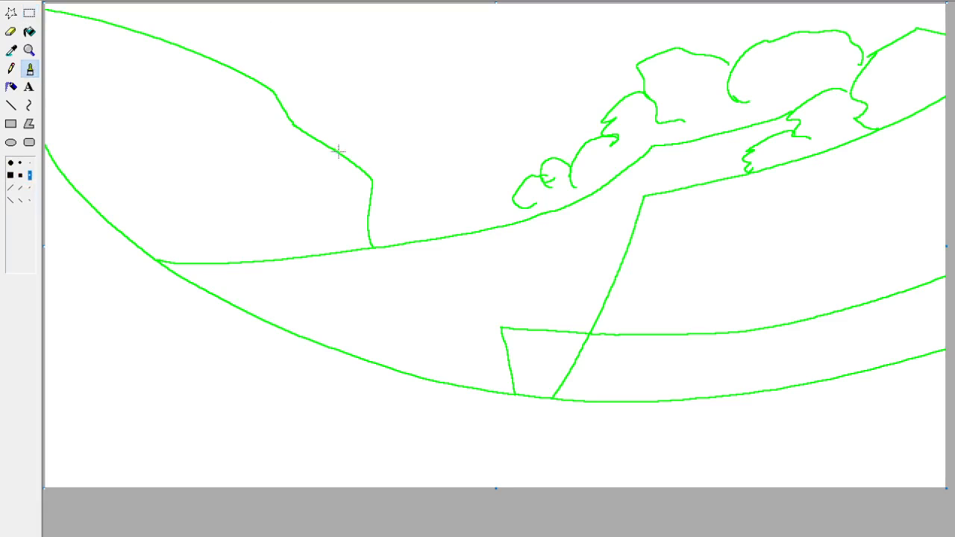
{"action": "mouse_move", "coordinate": [334, 149]}
{"action": "left_mouse_down"}
{"action": "mouse_move", "coordinate": [347, 109]}
{"action": "mouse_move", "coordinate": [408, 99]}
{"action": "mouse_move", "coordinate": [377, 201]}
{"action": "left_mouse_up"}
{"action": "key", "text": "ctrl+z"}
{"action": "mouse_move", "coordinate": [372, 250]}
{"action": "left_mouse_down"}
{"action": "mouse_move", "coordinate": [383, 124]}
{"action": "mouse_move", "coordinate": [347, 114]}
{"action": "left_mouse_up"}
{"action": "left_click_drag", "start_coordinate": [341, 153], "coordinate": [346, 109]}
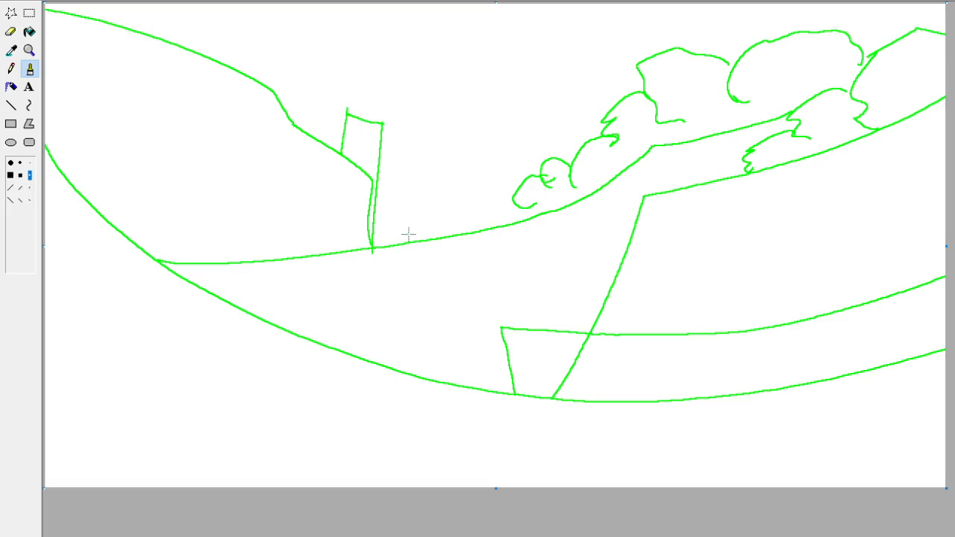
Try outlining two shorter buildings on the ground line between the first tower and the bushes.
{"action": "mouse_move", "coordinate": [399, 243]}
{"action": "left_mouse_down"}
{"action": "mouse_move", "coordinate": [405, 180]}
{"action": "mouse_move", "coordinate": [444, 171]}
{"action": "mouse_move", "coordinate": [446, 237]}
{"action": "left_mouse_up"}
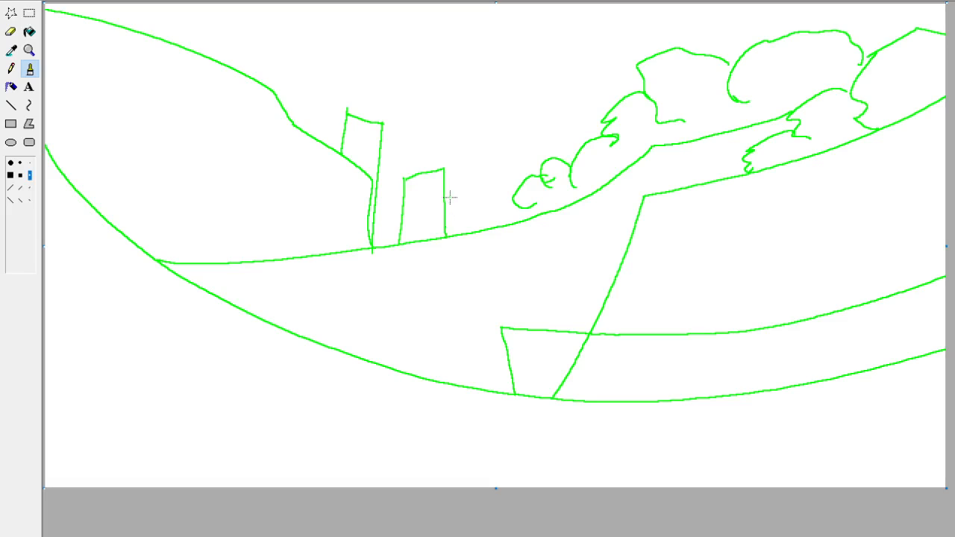
{"action": "left_click_drag", "start_coordinate": [446, 200], "coordinate": [479, 196]}
{"action": "key", "text": "ctrl+z"}
{"action": "mouse_move", "coordinate": [462, 233]}
{"action": "left_mouse_down"}
{"action": "mouse_move", "coordinate": [462, 192]}
{"action": "mouse_move", "coordinate": [491, 188]}
{"action": "mouse_move", "coordinate": [493, 228]}
{"action": "left_mouse_up"}
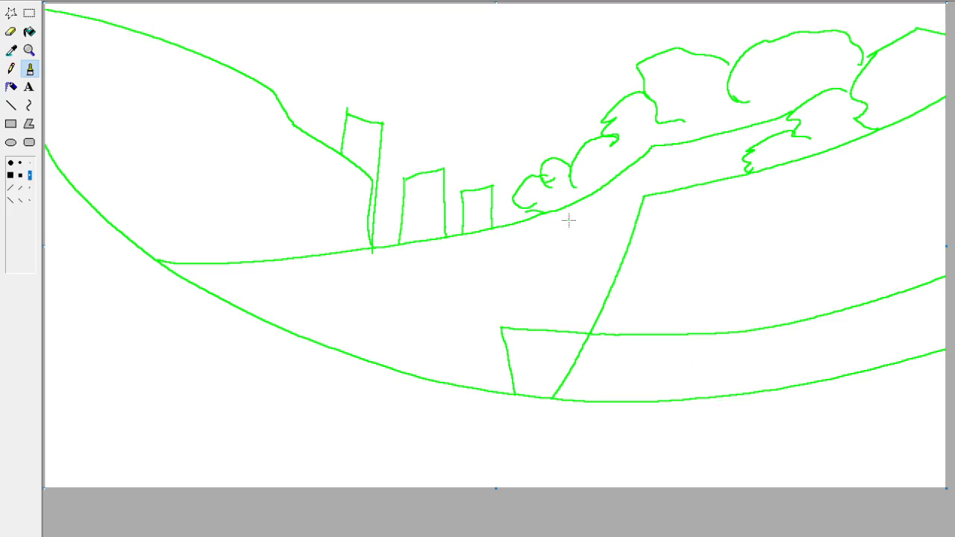
{"action": "key", "text": "ctrl+v"}
{"action": "key", "text": "ctrl+z"}
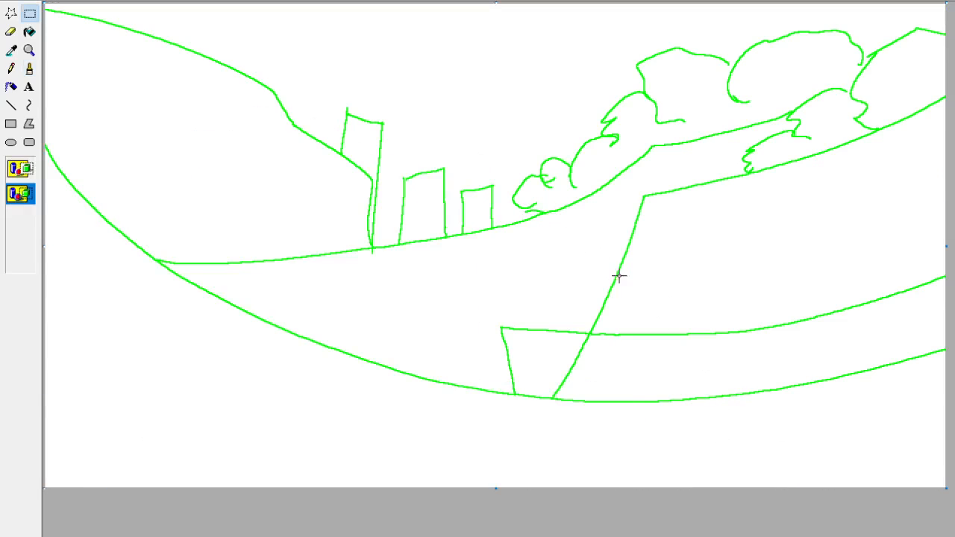
Undo the two shorter building outlines while keeping the first tower's outline complete.
{"action": "key", "text": "ctrl+z"}
{"action": "key", "text": "ctrl+z"}
{"action": "key", "text": "ctrl+z"}
{"action": "key", "text": "ctrl+z"}
{"action": "key", "text": "ctrl+z"}
{"action": "key", "text": "ctrl+z"}
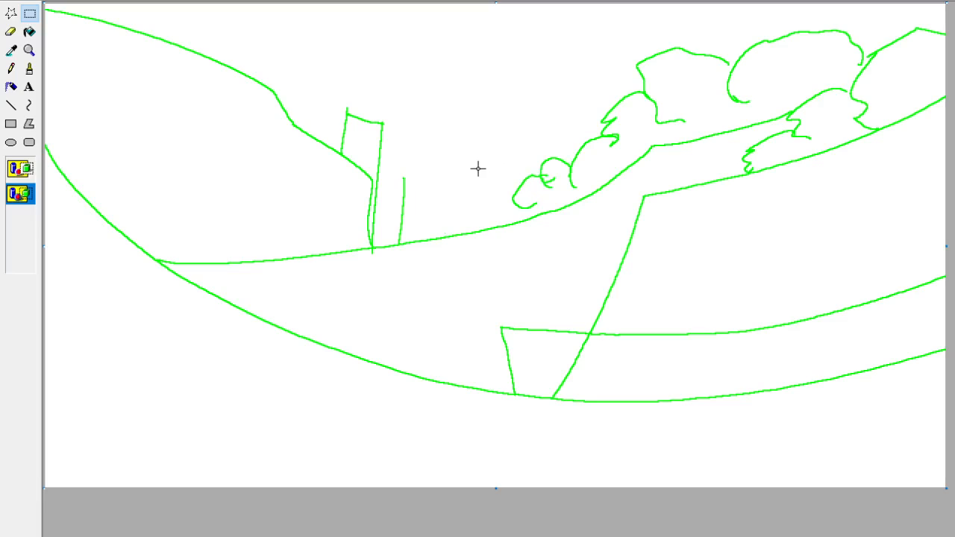
{"action": "left_click_drag", "start_coordinate": [409, 241], "coordinate": [414, 58]}
{"action": "key", "text": "ctrl+z"}
{"action": "left_click", "coordinate": [30, 69]}
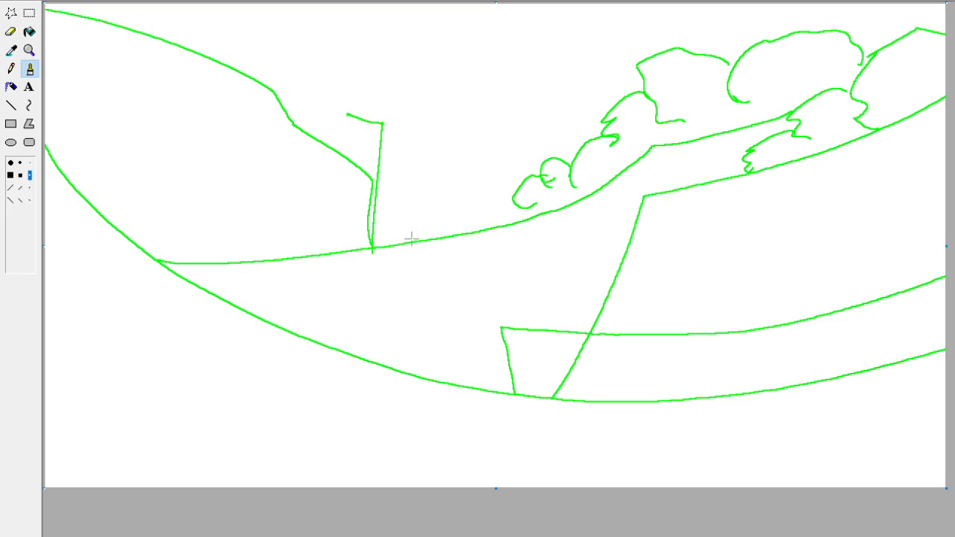
{"action": "key", "text": "ctrl+y"}
Brush a tall tower outline beside the first tower and a shorter, narrower one next to the bushes.
{"action": "mouse_move", "coordinate": [410, 241]}
{"action": "left_mouse_down"}
{"action": "mouse_move", "coordinate": [432, 80]}
{"action": "mouse_move", "coordinate": [494, 76]}
{"action": "left_mouse_up"}
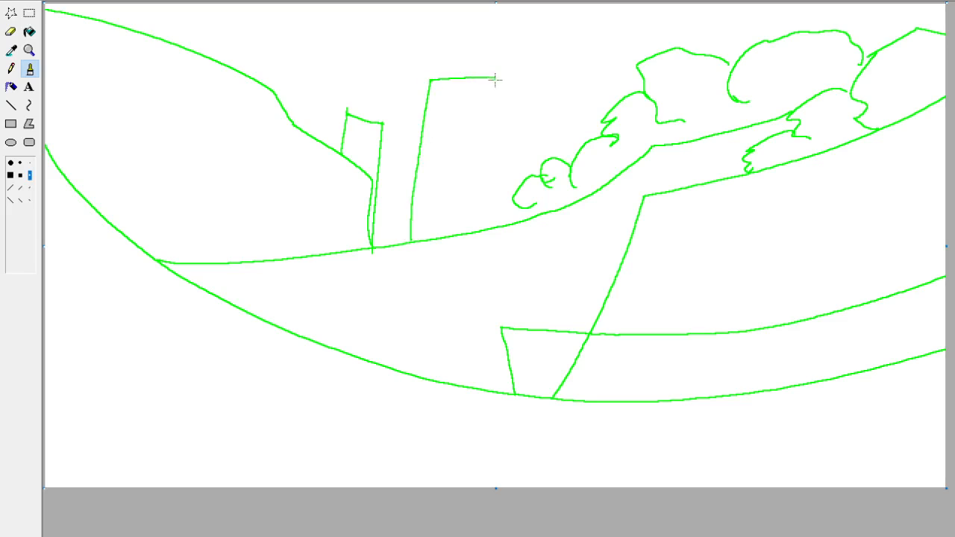
{"action": "left_click_drag", "start_coordinate": [476, 230], "coordinate": [487, 74]}
{"action": "key", "text": "ctrl+z"}
{"action": "left_click_drag", "start_coordinate": [473, 226], "coordinate": [493, 76]}
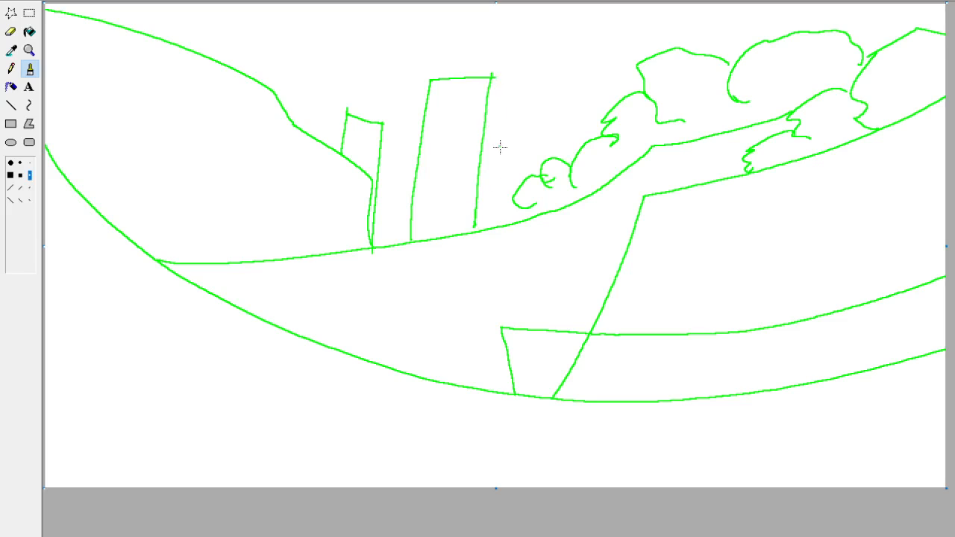
{"action": "mouse_move", "coordinate": [489, 225]}
{"action": "left_mouse_down"}
{"action": "mouse_move", "coordinate": [502, 132]}
{"action": "mouse_move", "coordinate": [535, 130]}
{"action": "left_mouse_up"}
{"action": "left_click_drag", "start_coordinate": [528, 187], "coordinate": [534, 131]}
Paste the copied pink cat character over the sketch to check the composition, and undo the paste.
{"action": "key", "text": "ctrl+v"}
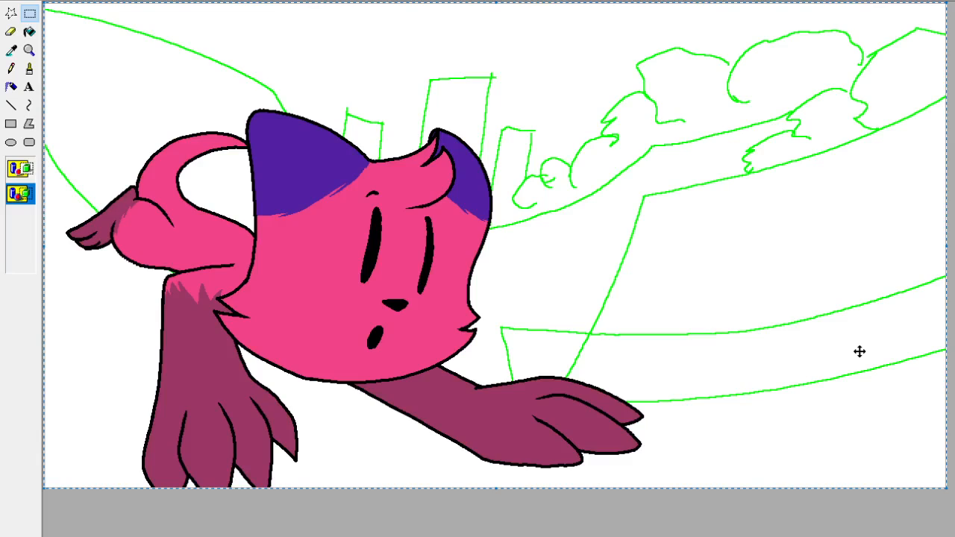
{"action": "key", "text": "ctrl+z"}
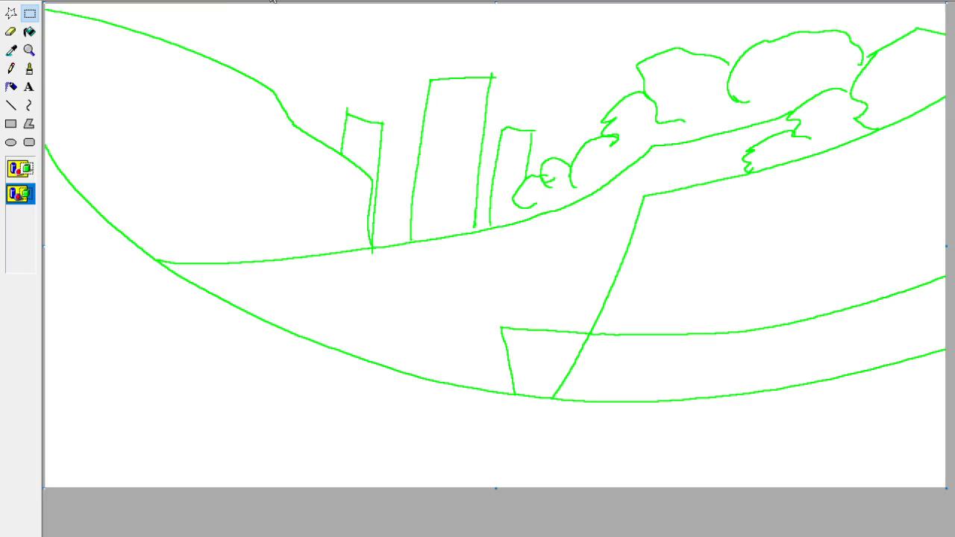
{"action": "left_click", "coordinate": [29, 68]}
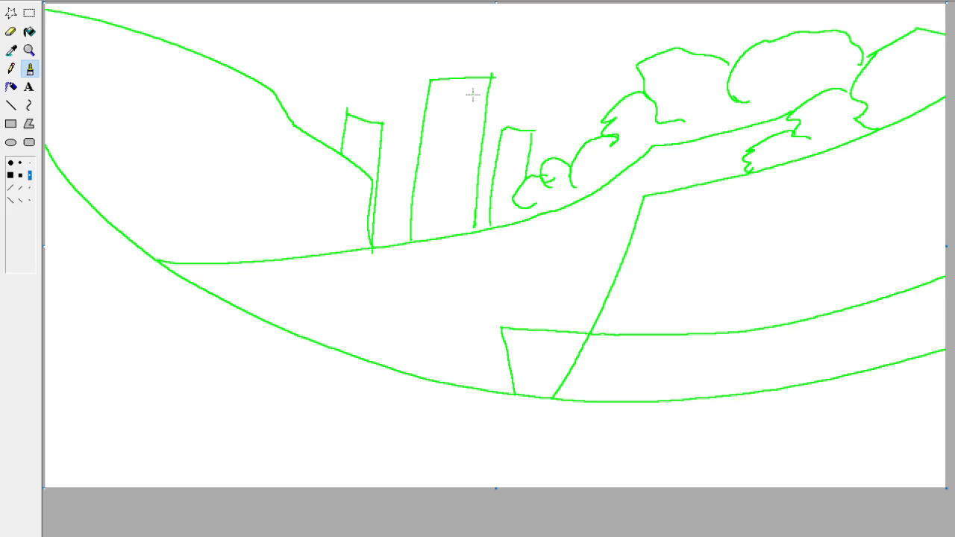
Try pasting the blue landscape reference picture and enlarging it to fill the whole canvas.
{"action": "key", "text": "ctrl+v"}
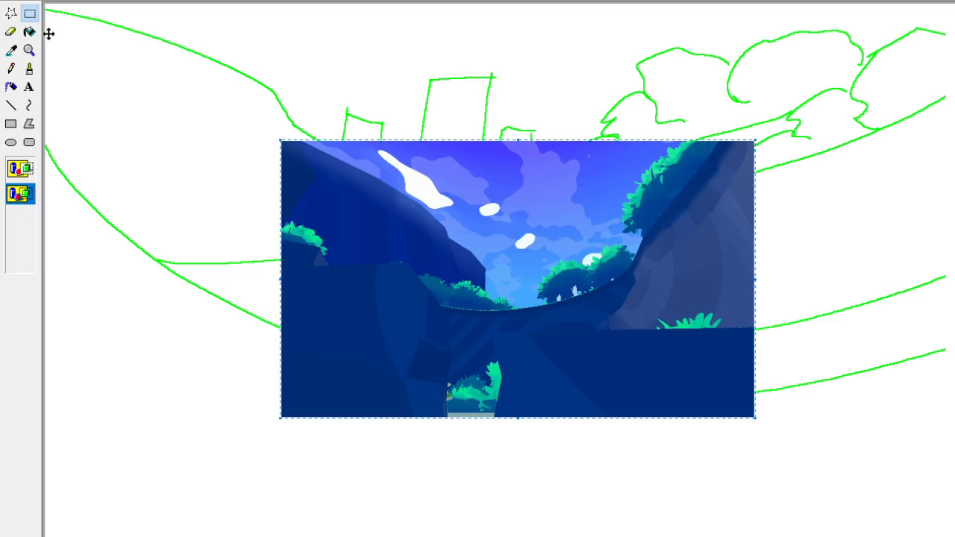
{"action": "key", "text": "Delete"}
{"action": "key", "text": "ctrl+v"}
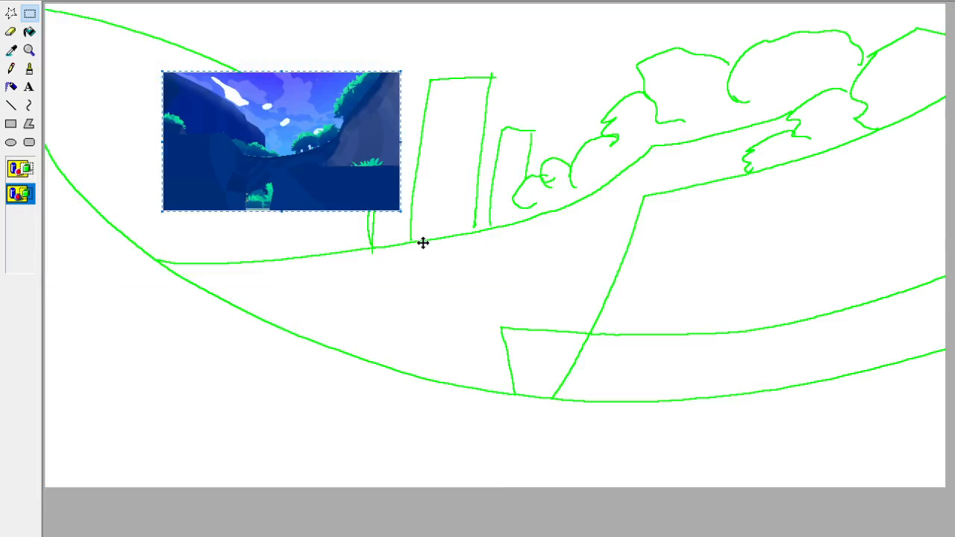
{"action": "mouse_move", "coordinate": [326, 174]}
{"action": "left_mouse_down"}
{"action": "mouse_move", "coordinate": [239, 422]}
{"action": "mouse_move", "coordinate": [184, 411]}
{"action": "mouse_move", "coordinate": [188, 428]}
{"action": "left_mouse_up"}
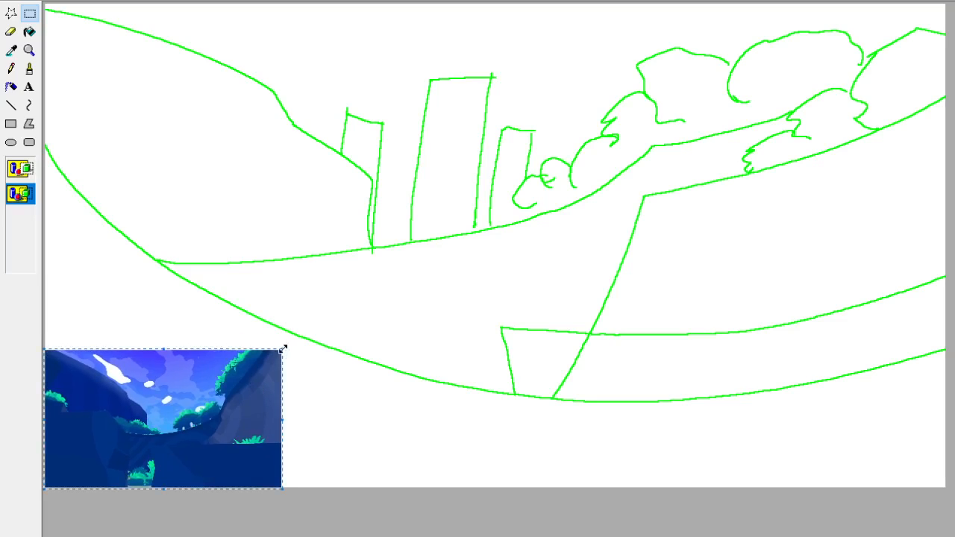
{"action": "left_click_drag", "start_coordinate": [282, 348], "coordinate": [946, 3]}
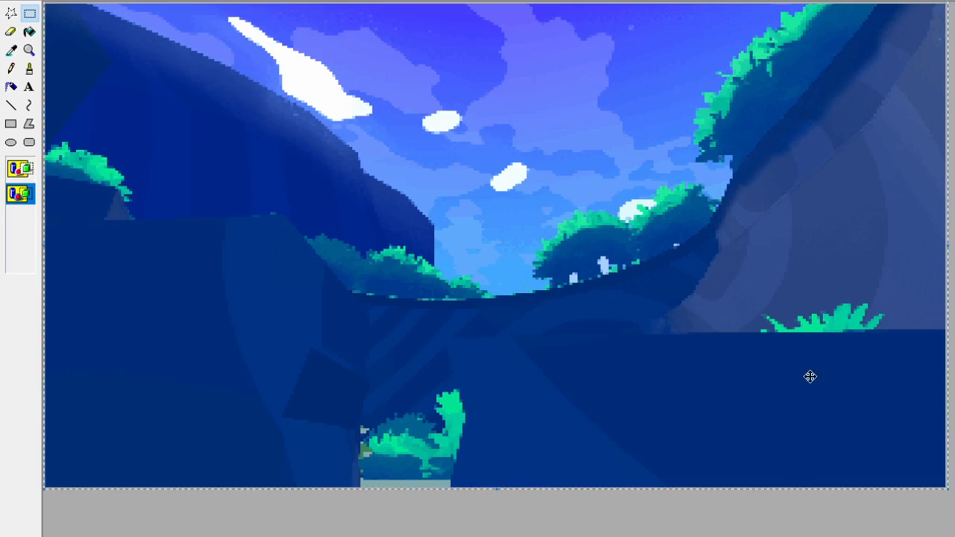
{"action": "left_click", "coordinate": [648, 519]}
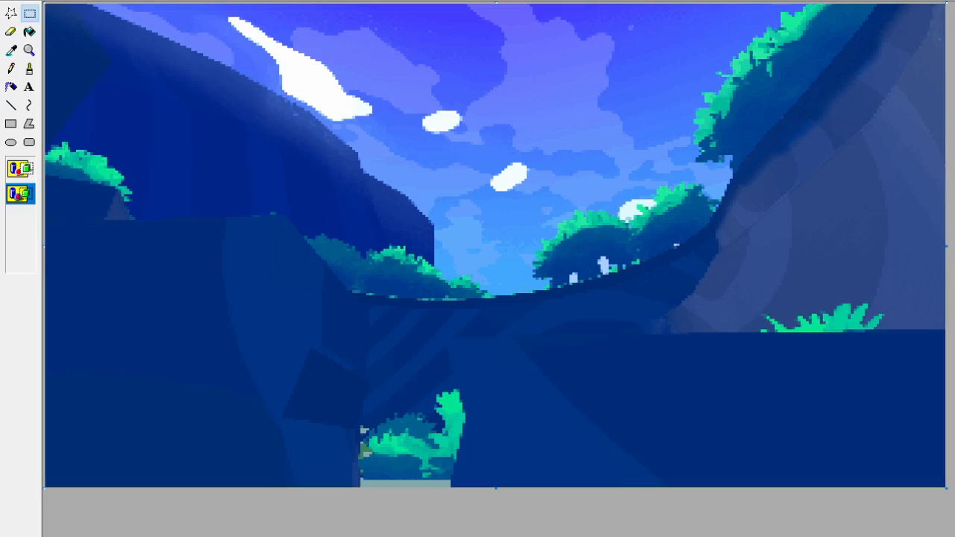
Place the landscape reference as a small picture in the blank area under the sketch's lower-left curve.
{"action": "key", "text": "ctrl+v"}
{"action": "key", "text": "ctrl+a"}
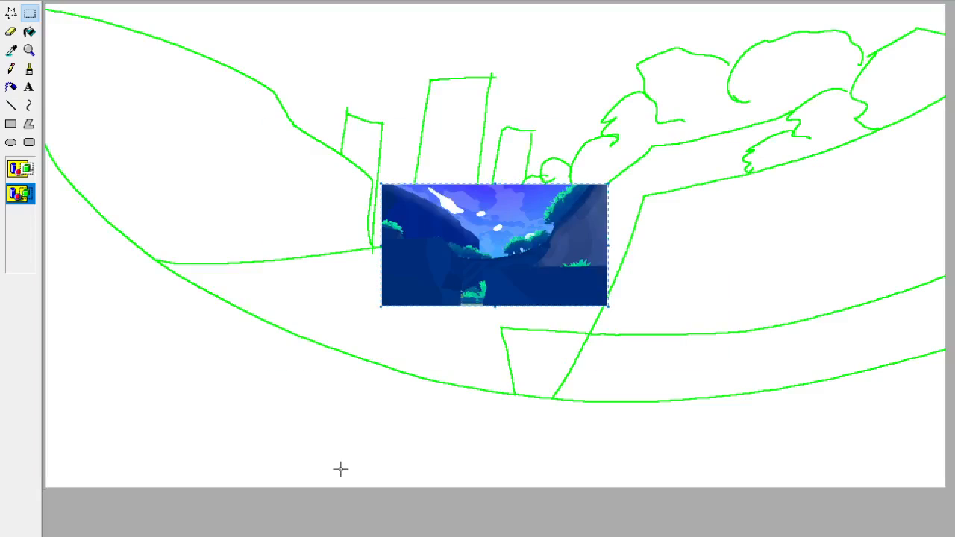
{"action": "left_click_drag", "start_coordinate": [521, 205], "coordinate": [210, 372]}
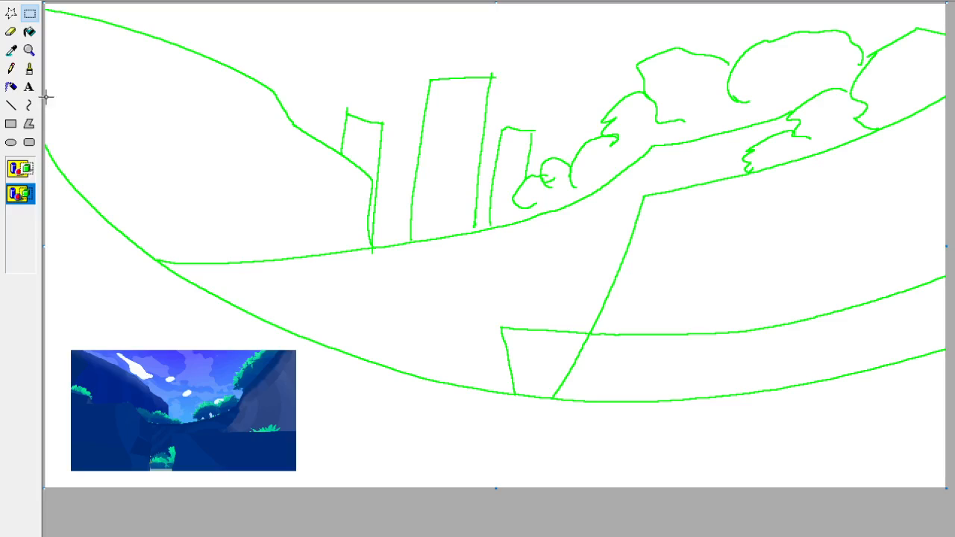
Sample the violet-blue of the upper sky in the reference and dab a square swatch of it above the towers.
{"action": "left_click", "coordinate": [11, 49]}
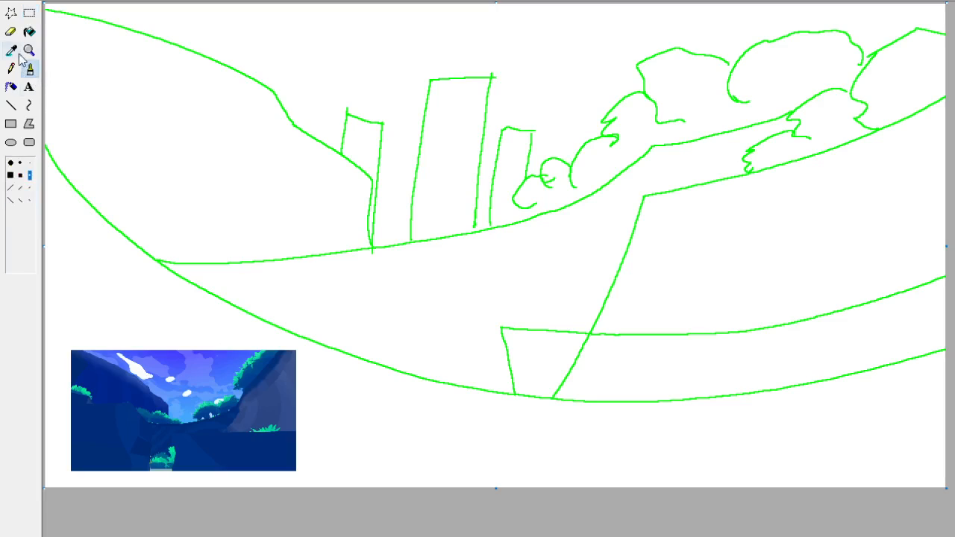
{"action": "left_click", "coordinate": [218, 349]}
{"action": "left_click", "coordinate": [311, 42]}
Try a second palette swatch beside the violet-blue one using other sky tones sampled from the reference.
{"action": "left_click", "coordinate": [11, 50]}
{"action": "left_click", "coordinate": [222, 370]}
{"action": "left_click_drag", "start_coordinate": [323, 43], "coordinate": [324, 42]}
{"action": "key", "text": "ctrl+z"}
{"action": "left_click", "coordinate": [12, 50]}
{"action": "left_click", "coordinate": [224, 371]}
{"action": "left_click", "coordinate": [324, 44]}
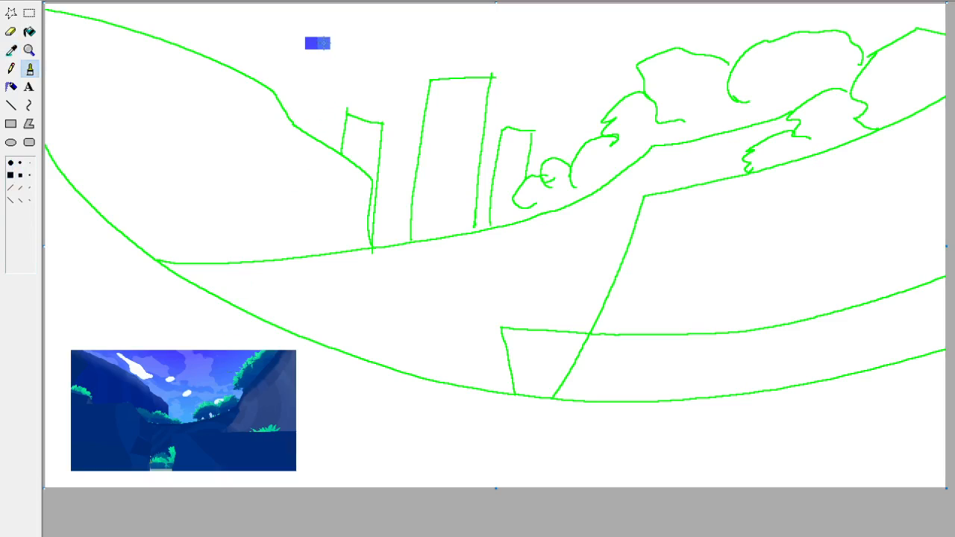
{"action": "key", "text": "ctrl+z"}
Sample the light blue sky near the reference's horizon and dab a swatch of it beside the violet-blue one.
{"action": "left_click", "coordinate": [11, 50]}
{"action": "left_click", "coordinate": [188, 407]}
{"action": "left_click", "coordinate": [322, 44]}
Recolour all the green outlines of the hills, towers and bushes red using fill.
{"action": "left_click", "coordinate": [12, 50]}
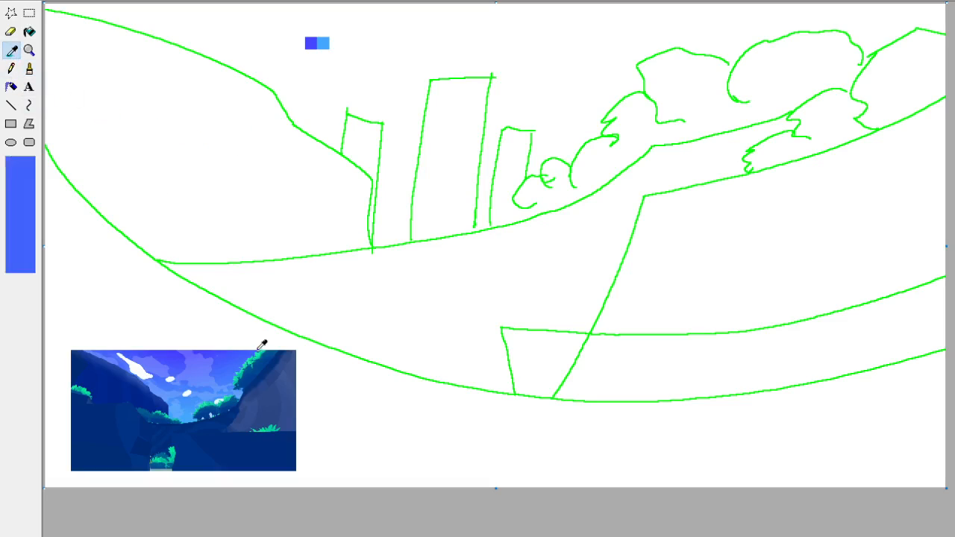
{"action": "left_click", "coordinate": [373, 246]}
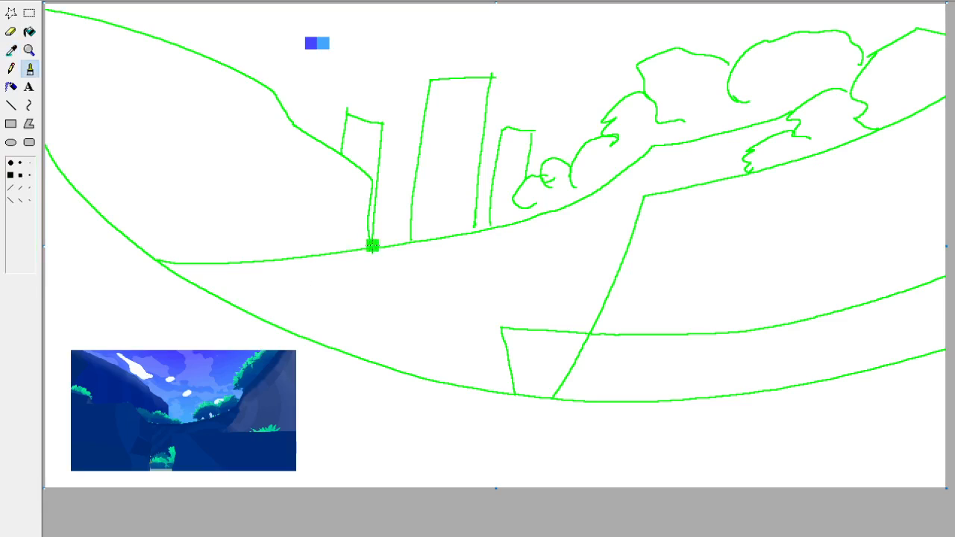
{"action": "left_click", "coordinate": [30, 31]}
{"action": "left_click", "coordinate": [341, 148]}
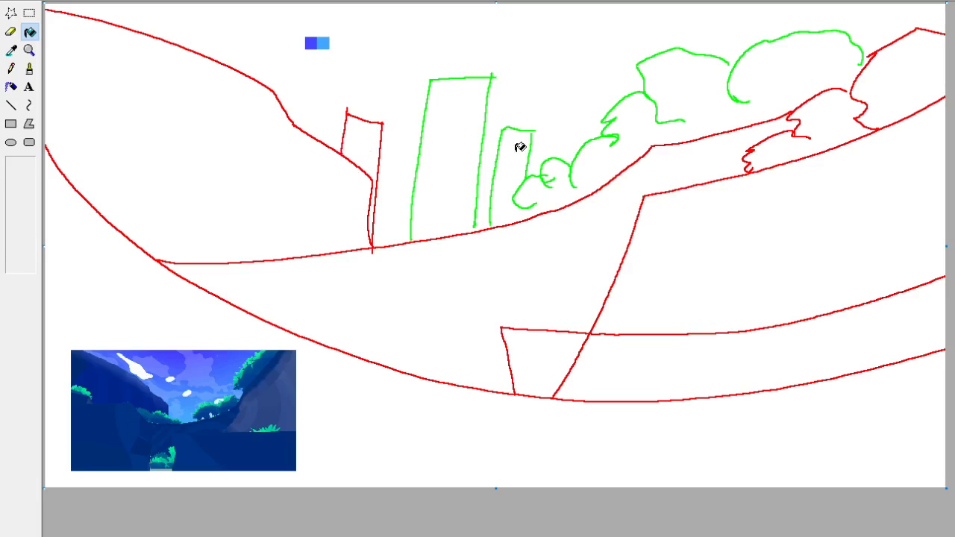
{"action": "left_click", "coordinate": [483, 154]}
{"action": "left_click", "coordinate": [497, 153]}
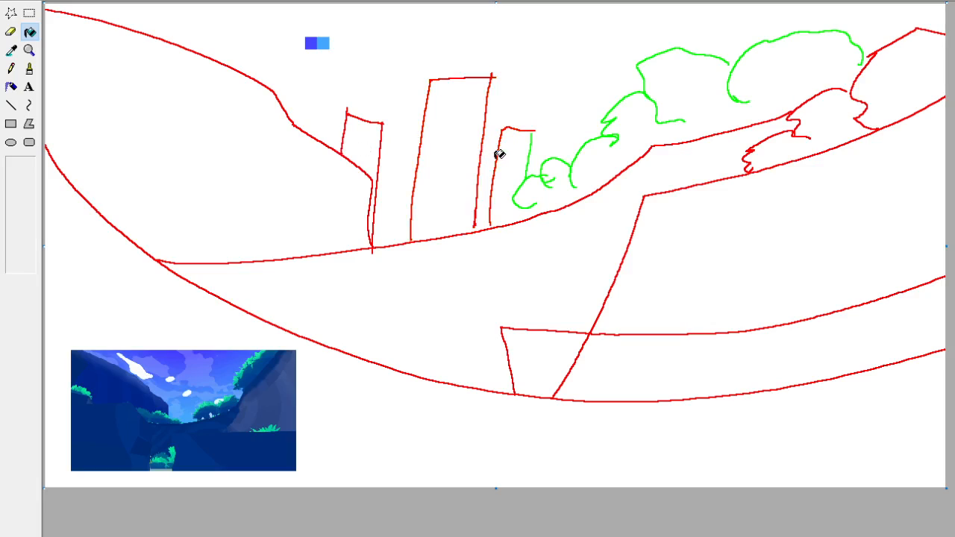
{"action": "left_click", "coordinate": [528, 171]}
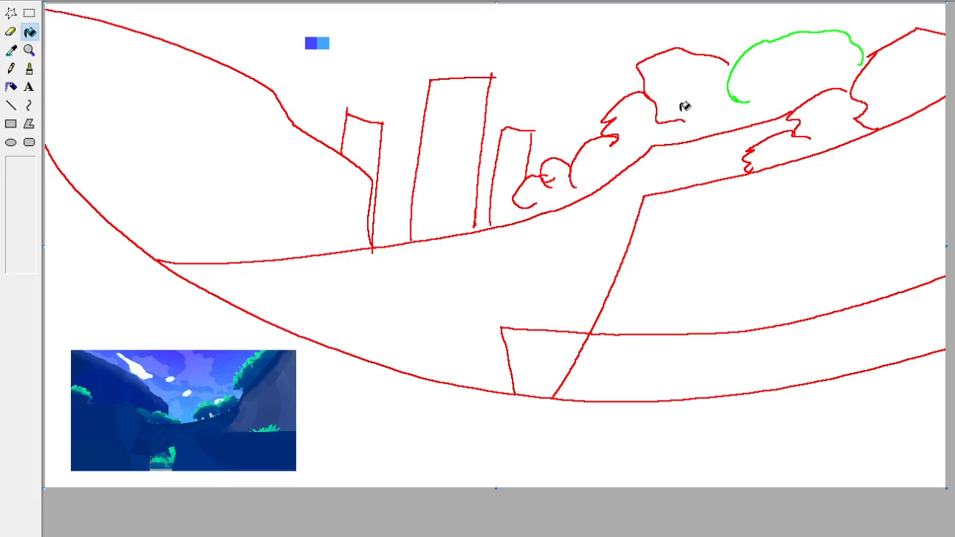
{"action": "left_click", "coordinate": [734, 93]}
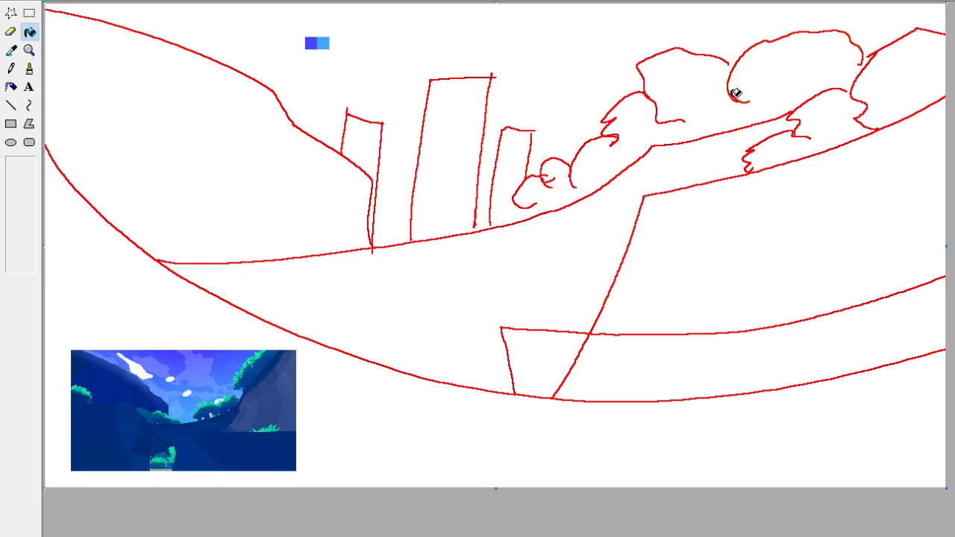
Add a second swatch row with the dark blue and bright green sampled from the reference's upper-right foliage.
{"action": "left_click", "coordinate": [12, 50]}
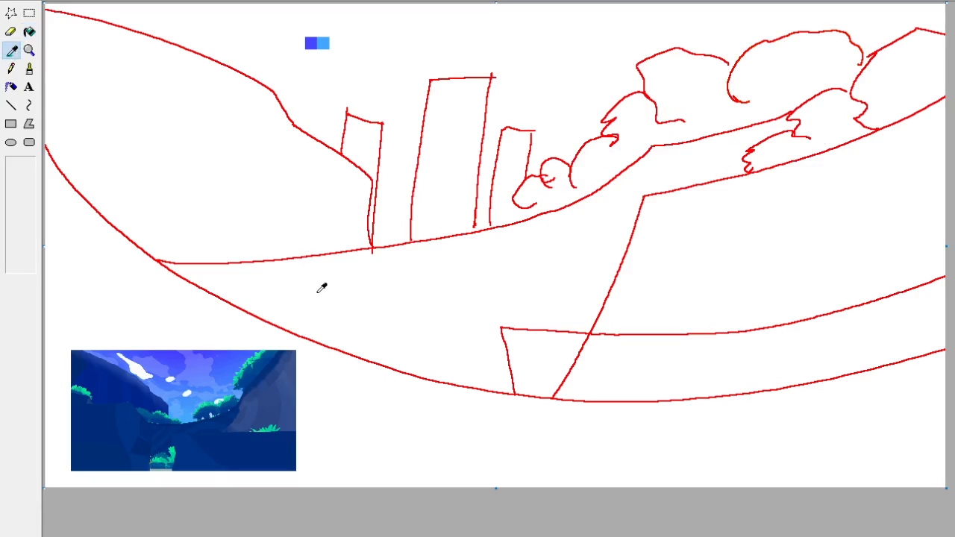
{"action": "left_click", "coordinate": [255, 365]}
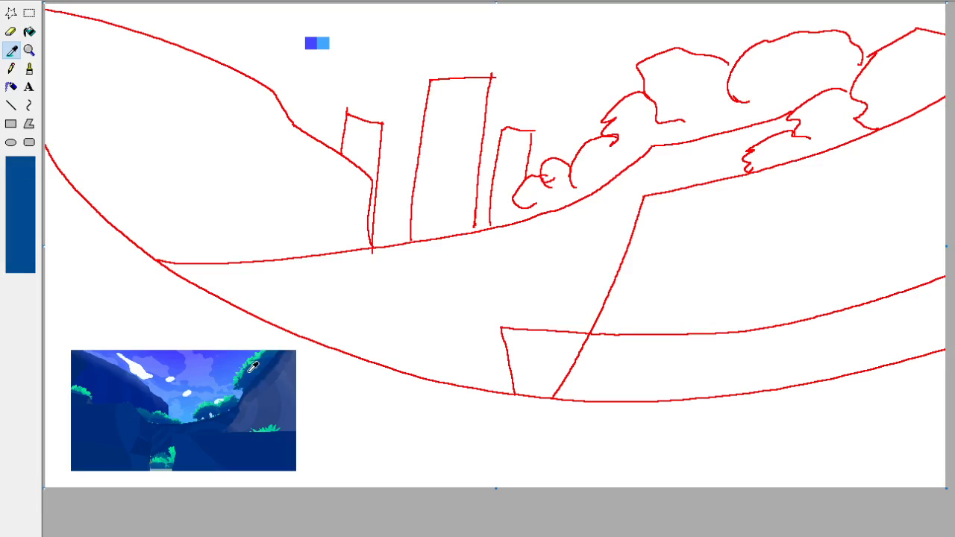
{"action": "left_click", "coordinate": [29, 68]}
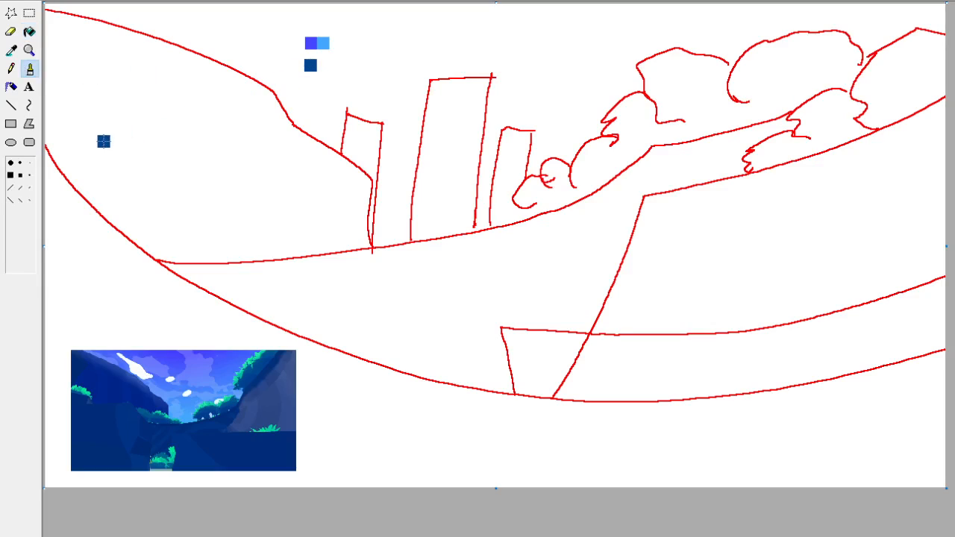
{"action": "left_click", "coordinate": [11, 50]}
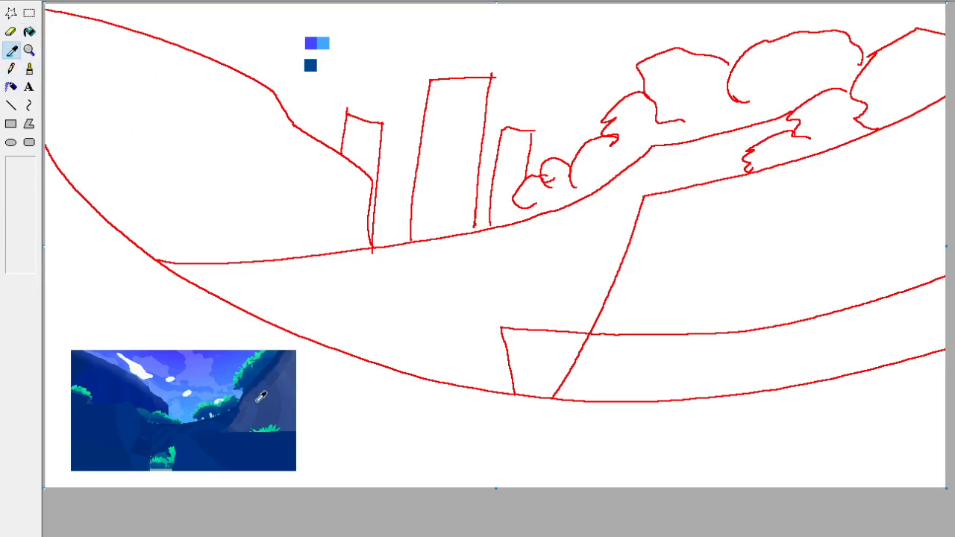
{"action": "left_click", "coordinate": [262, 348]}
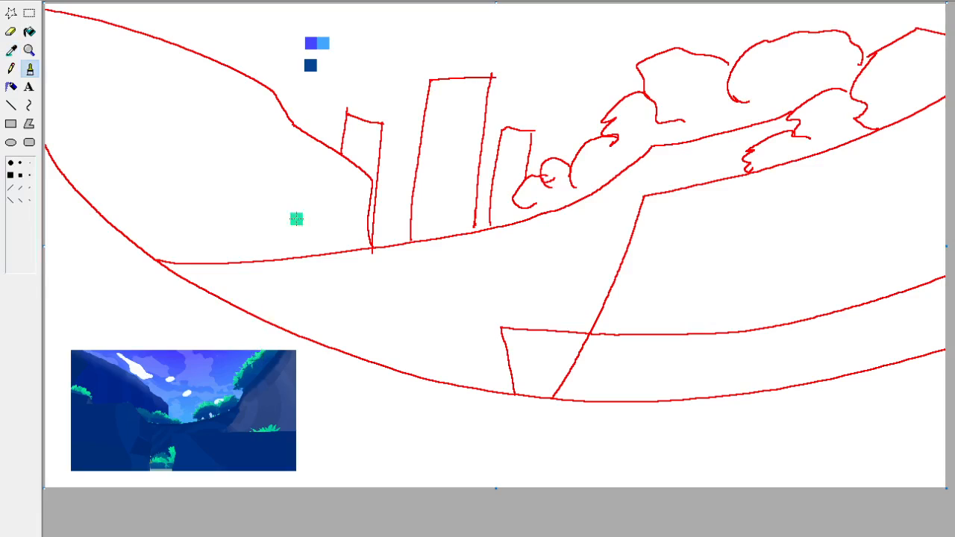
{"action": "left_click_drag", "start_coordinate": [312, 63], "coordinate": [324, 66]}
Start a third swatch row with the slate blue sampled from the cliff on the reference's right side.
{"action": "left_click", "coordinate": [12, 51]}
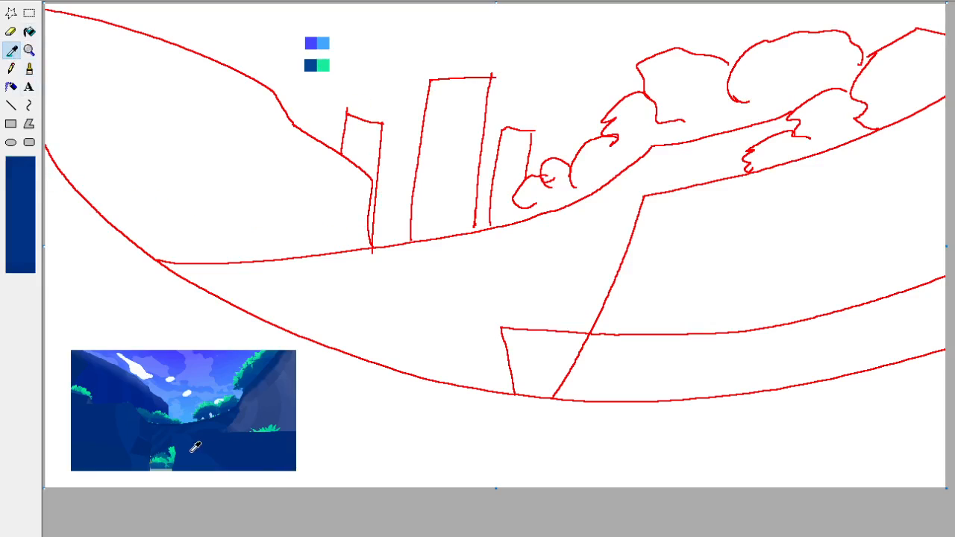
{"action": "left_click", "coordinate": [276, 392]}
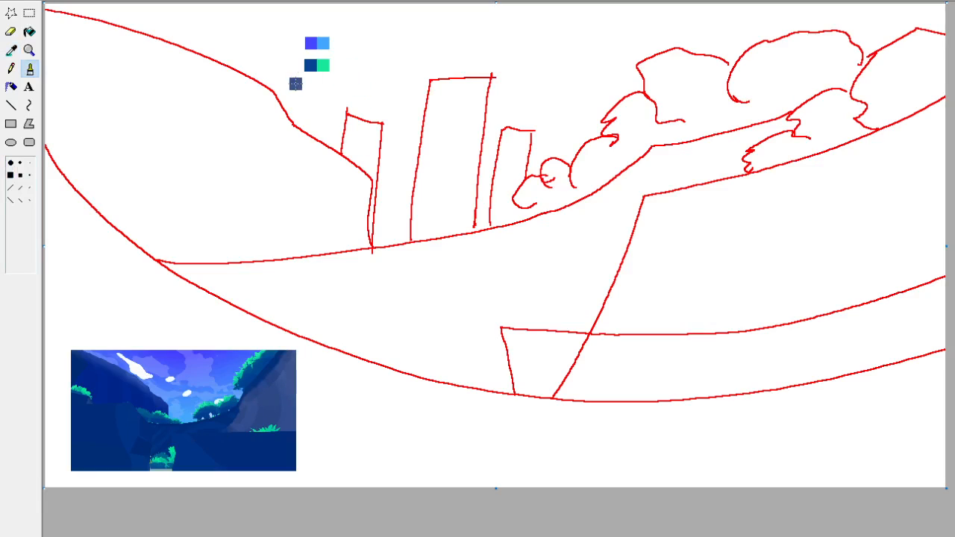
{"action": "left_click", "coordinate": [308, 85]}
Try another slate-blue swatch below the first one, sampled from a neighbouring spot on the reference's cliff.
{"action": "left_click", "coordinate": [12, 50]}
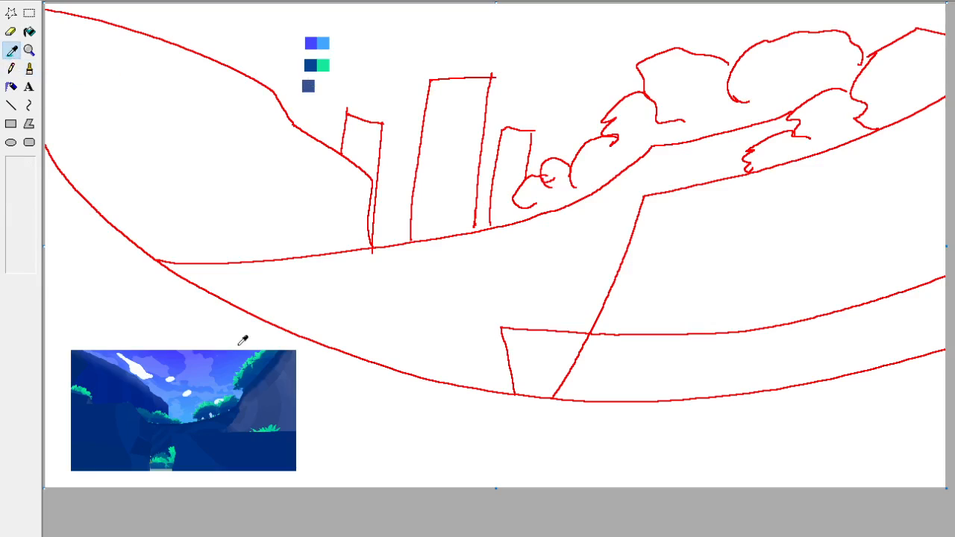
{"action": "left_click", "coordinate": [284, 396]}
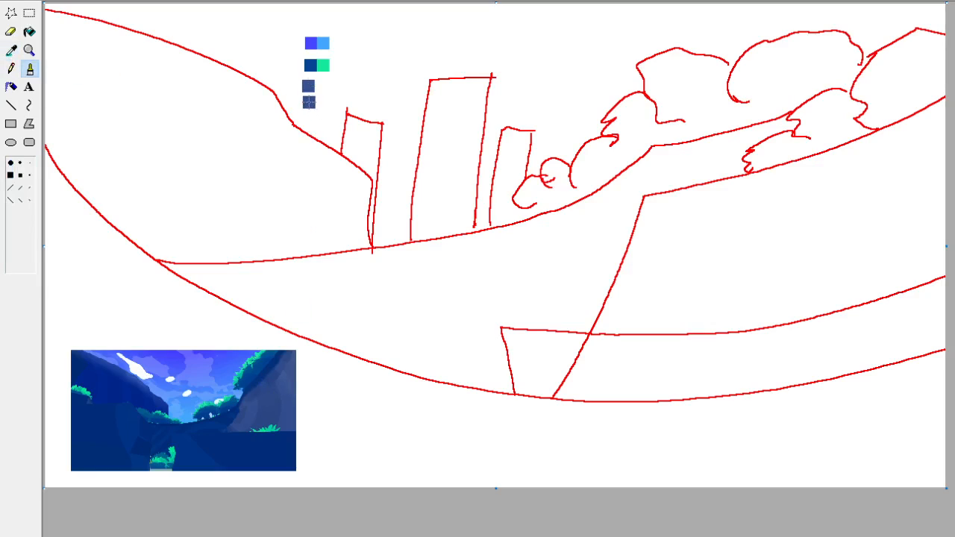
{"action": "left_click", "coordinate": [308, 98]}
{"action": "key", "text": "ctrl+z"}
Add a swatch directly beneath the slate-blue one from the reference's upper cliff and fill it with a lighter slate blue.
{"action": "left_click", "coordinate": [12, 50]}
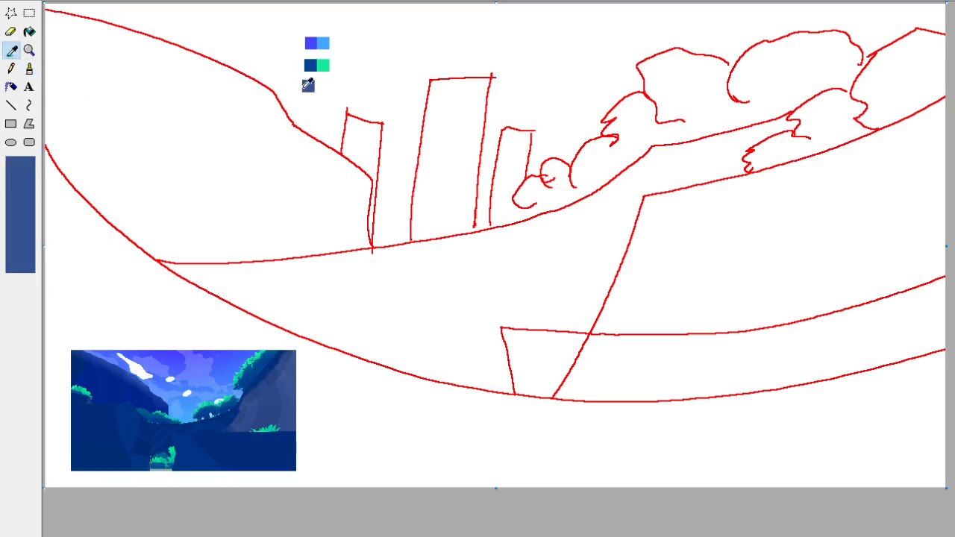
{"action": "left_click", "coordinate": [293, 371]}
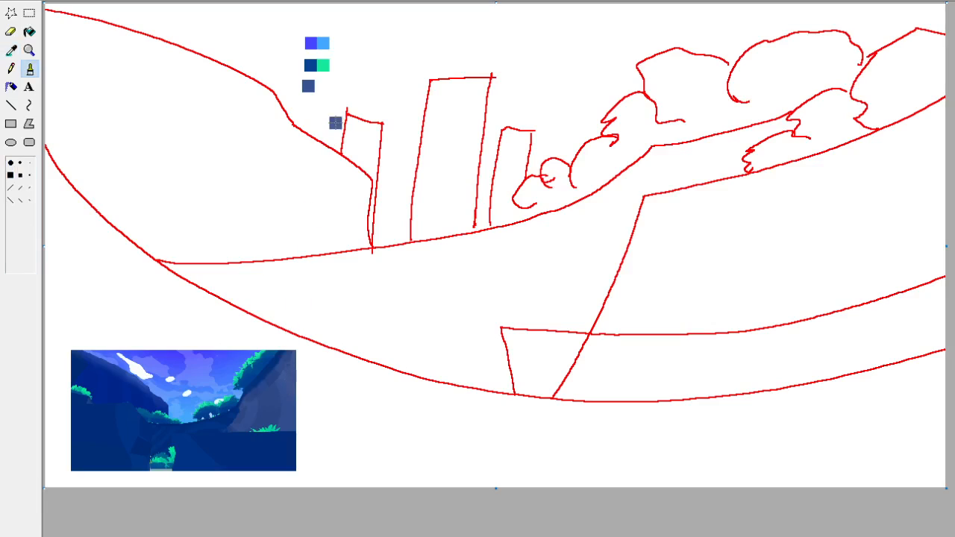
{"action": "left_click", "coordinate": [310, 101]}
{"action": "left_click", "coordinate": [29, 50]}
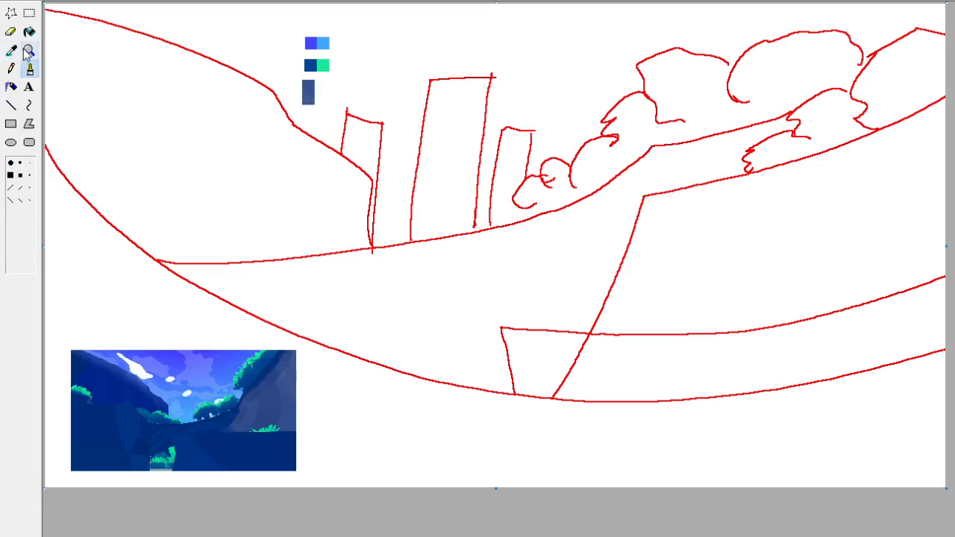
{"action": "left_click", "coordinate": [359, 115]}
{"action": "left_click", "coordinate": [30, 50]}
{"action": "left_click", "coordinate": [64, 53]}
{"action": "left_click", "coordinate": [29, 32]}
{"action": "left_click", "coordinate": [308, 97]}
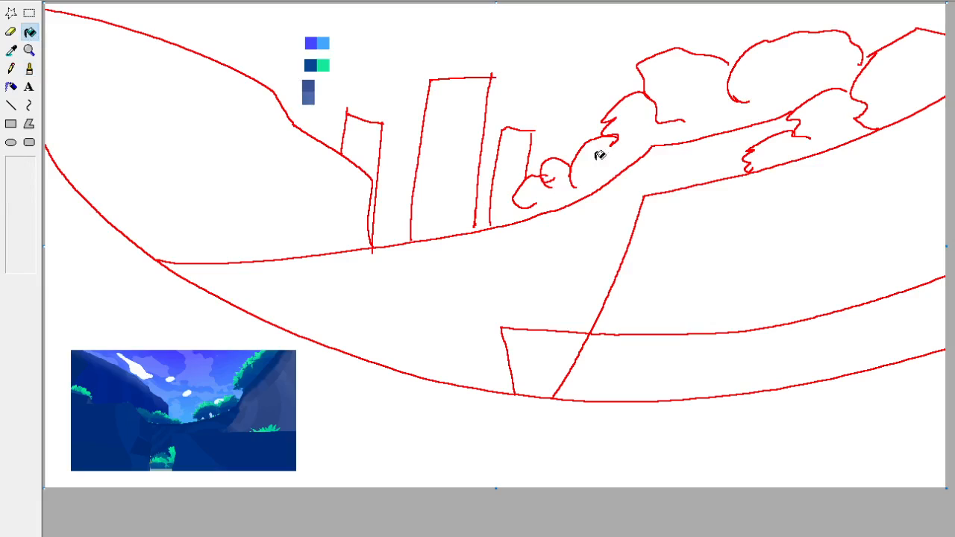
Dab two stacked navy swatches along the left of the slate-blue pair, sampled from the reference's dark foreground.
{"action": "left_click", "coordinate": [10, 50]}
{"action": "left_click", "coordinate": [250, 459]}
{"action": "left_click", "coordinate": [29, 69]}
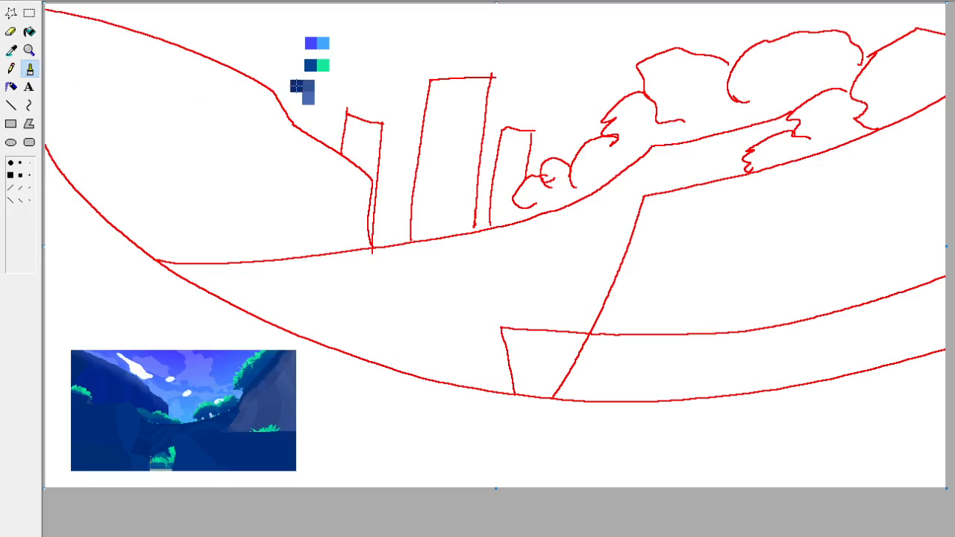
{"action": "left_click", "coordinate": [10, 50]}
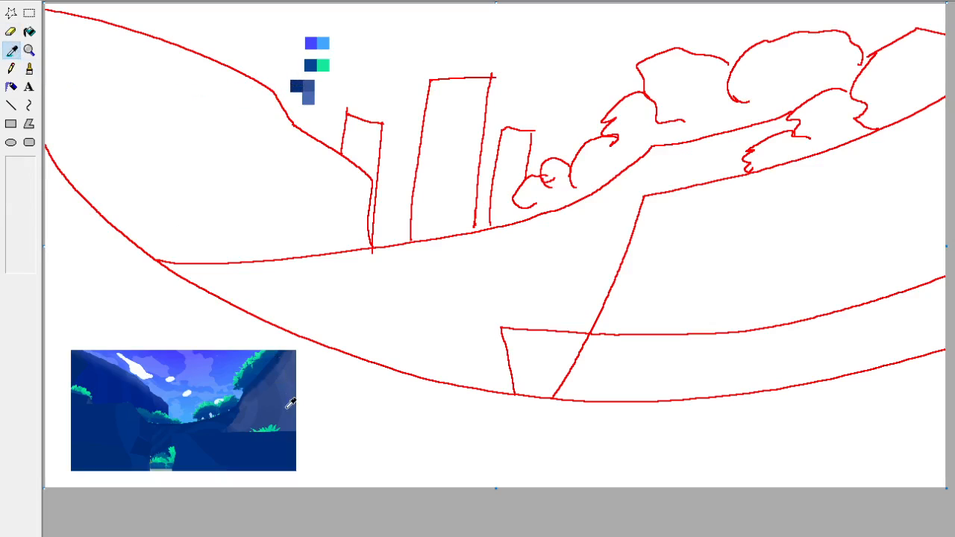
{"action": "left_click", "coordinate": [214, 449]}
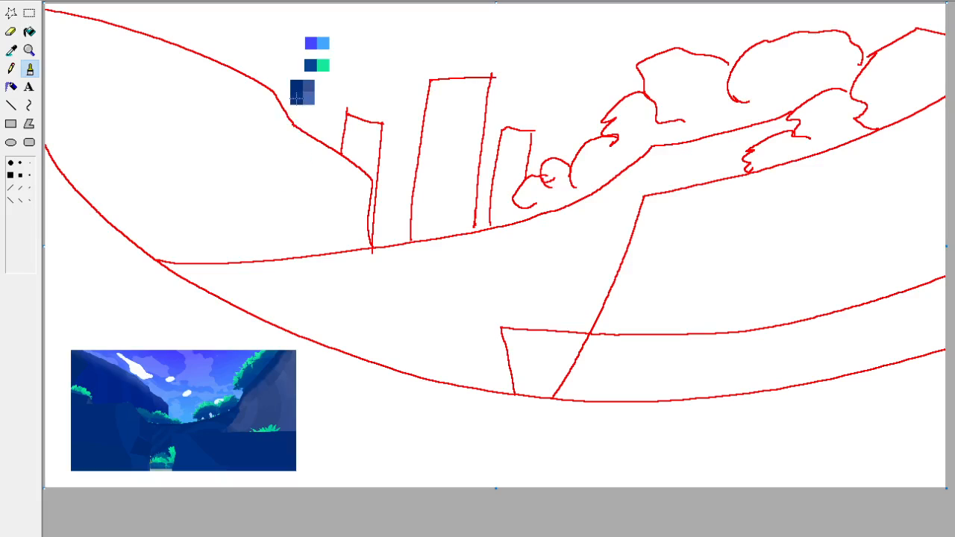
Recolour the lower navy swatch with the slate blue sampled from the upper slate swatch.
{"action": "left_click", "coordinate": [11, 50]}
{"action": "left_click", "coordinate": [308, 83]}
{"action": "left_click", "coordinate": [9, 54]}
{"action": "right_click", "coordinate": [235, 37]}
{"action": "left_click", "coordinate": [29, 13]}
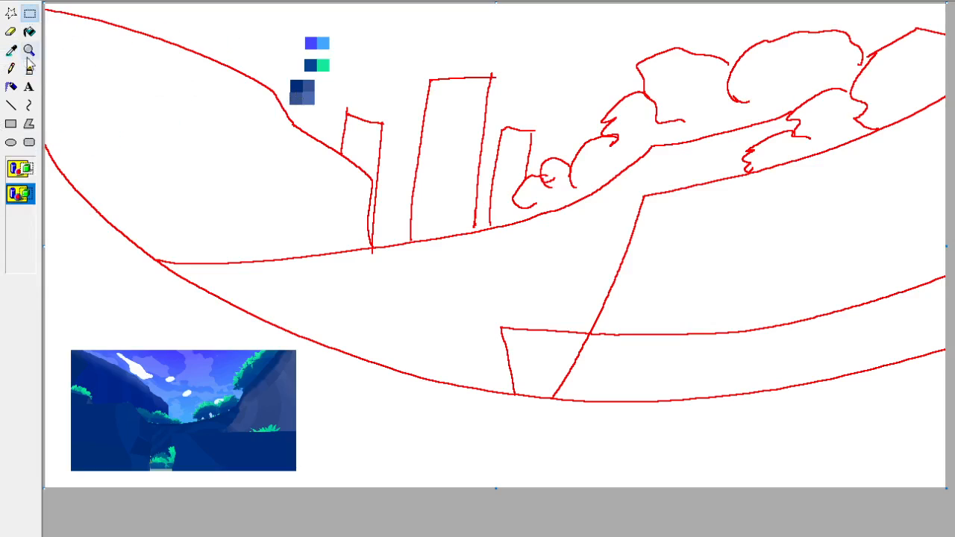
{"action": "left_click", "coordinate": [11, 50]}
{"action": "left_click", "coordinate": [296, 84]}
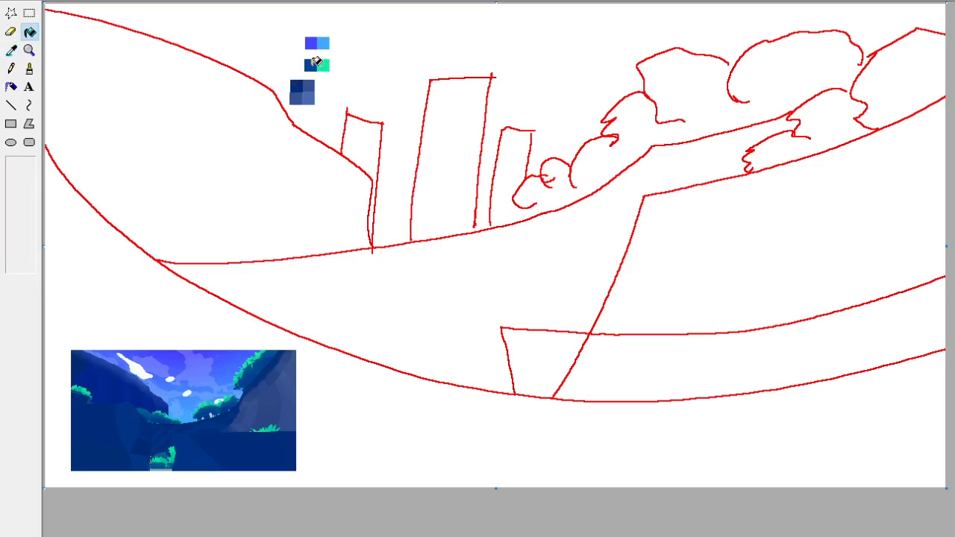
Recolour the dark blue swatch beside the bright green one to teal using fill and check the palette up close.
{"action": "left_click", "coordinate": [12, 52]}
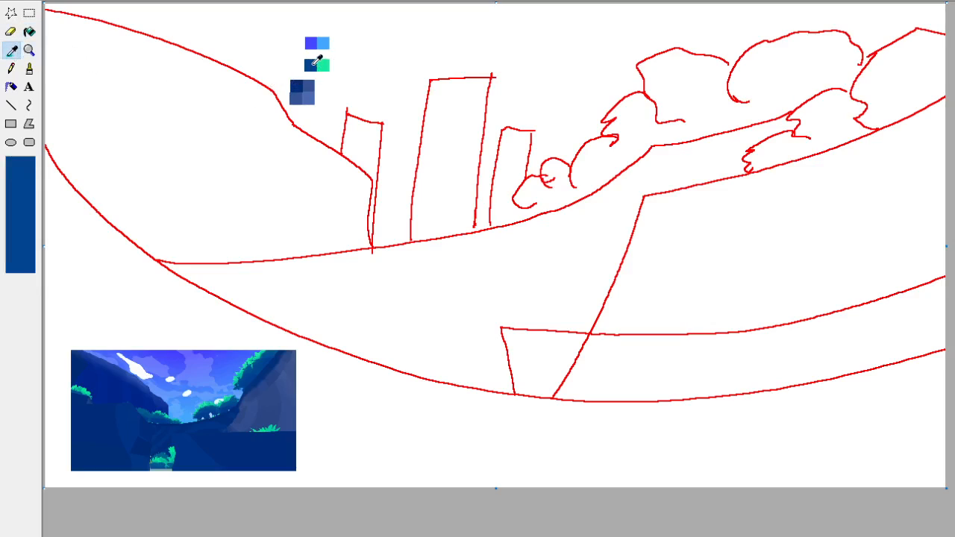
{"action": "left_click", "coordinate": [312, 65]}
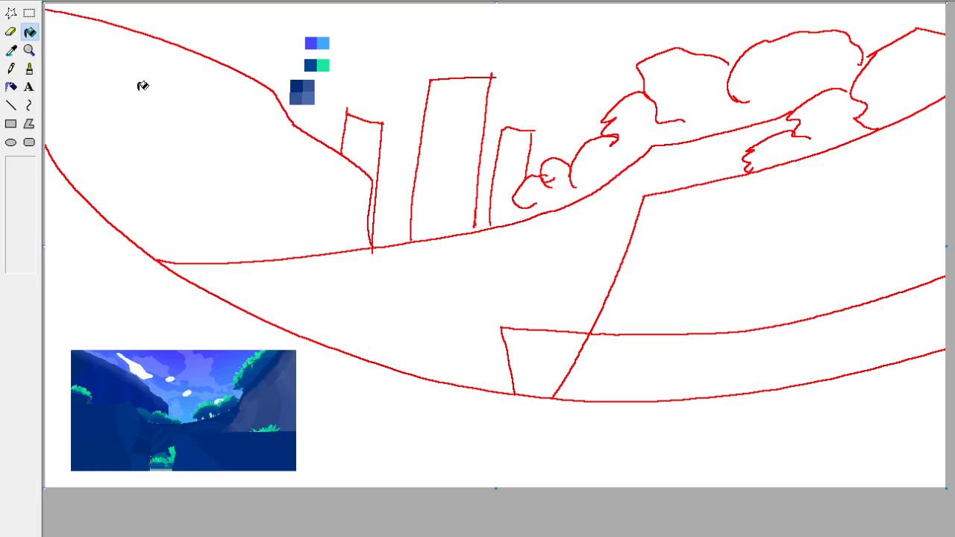
{"action": "left_click", "coordinate": [310, 66]}
{"action": "left_click", "coordinate": [11, 50]}
{"action": "left_click", "coordinate": [315, 78]}
{"action": "left_click", "coordinate": [11, 50]}
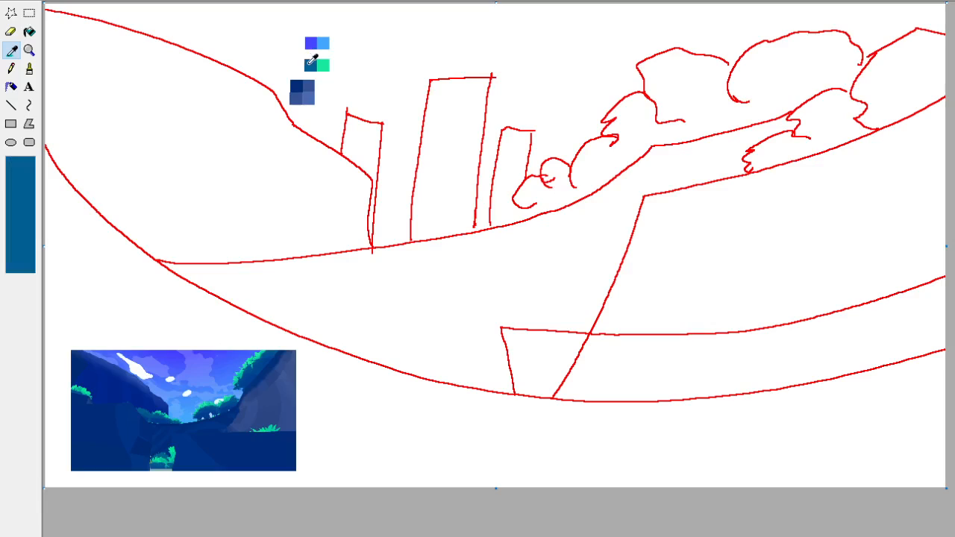
{"action": "left_click", "coordinate": [308, 64]}
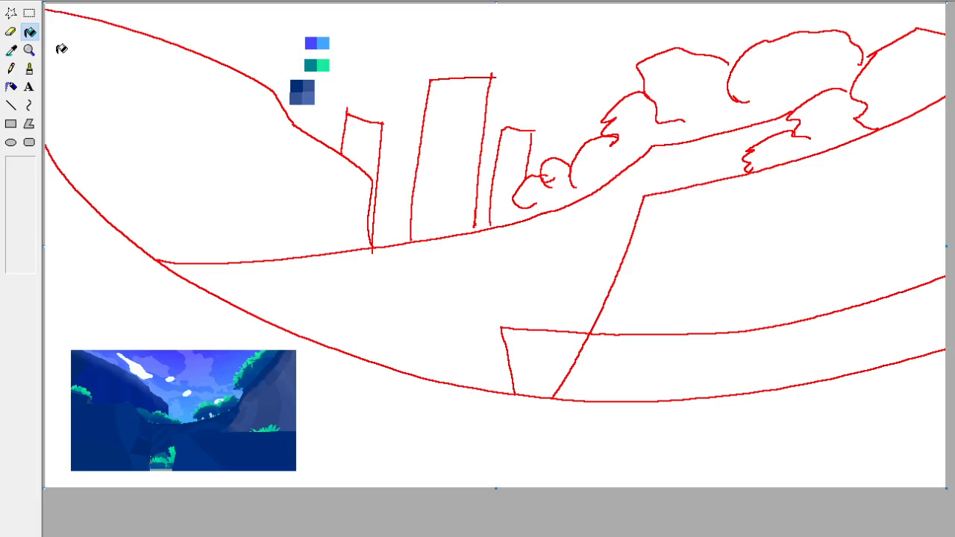
{"action": "left_click", "coordinate": [29, 50]}
{"action": "left_click", "coordinate": [82, 66]}
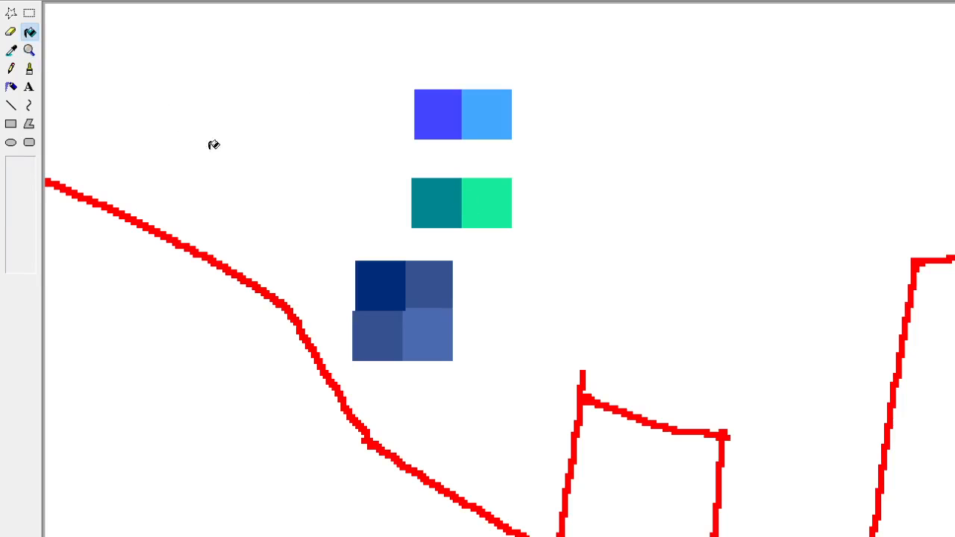
{"action": "left_click", "coordinate": [28, 50]}
{"action": "left_click", "coordinate": [79, 53]}
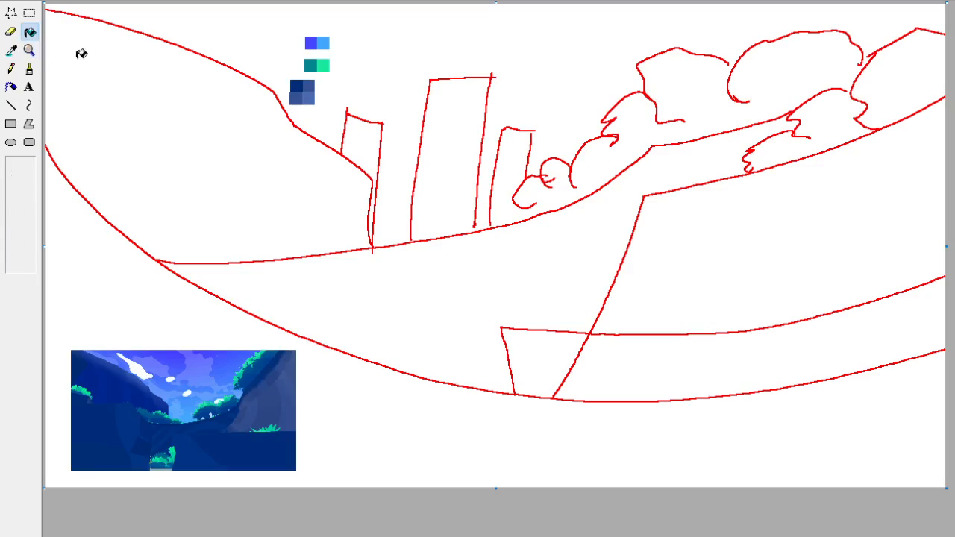
Add a light violet swatch above the first row, sampled from the sky near the reference's upper cloud.
{"action": "left_click", "coordinate": [11, 50]}
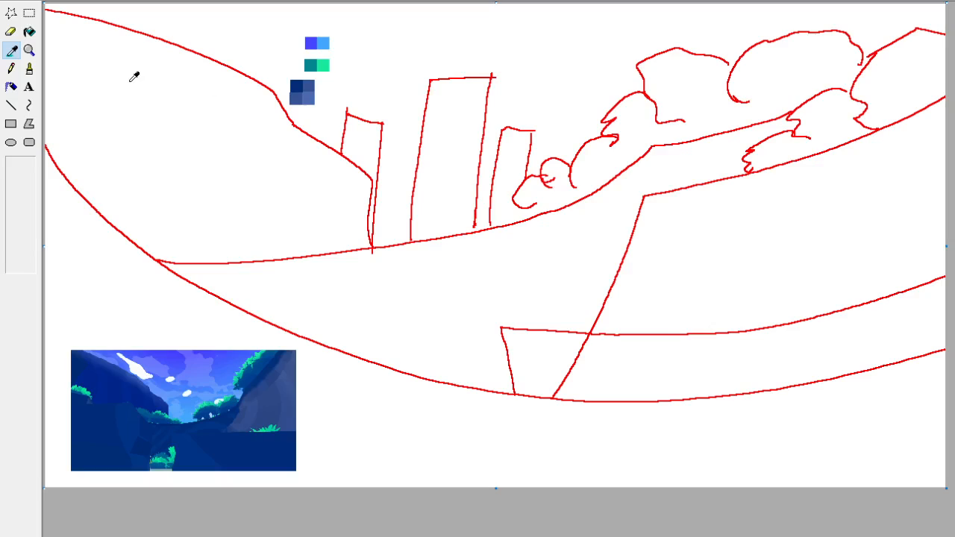
{"action": "left_click", "coordinate": [153, 357]}
{"action": "left_click", "coordinate": [29, 68]}
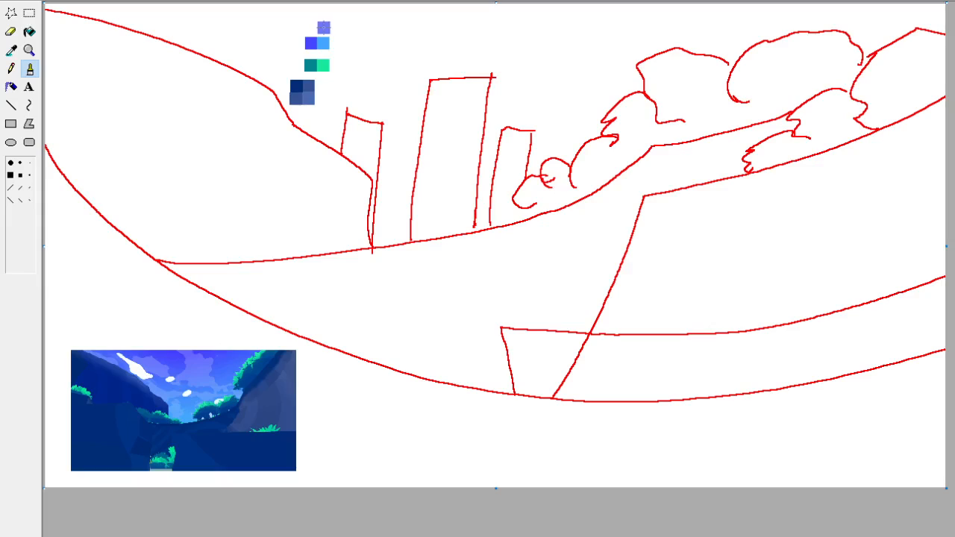
Try a light blue swatch beside the light violet one, sampled from the sky near the reference's horizon.
{"action": "left_click", "coordinate": [11, 50]}
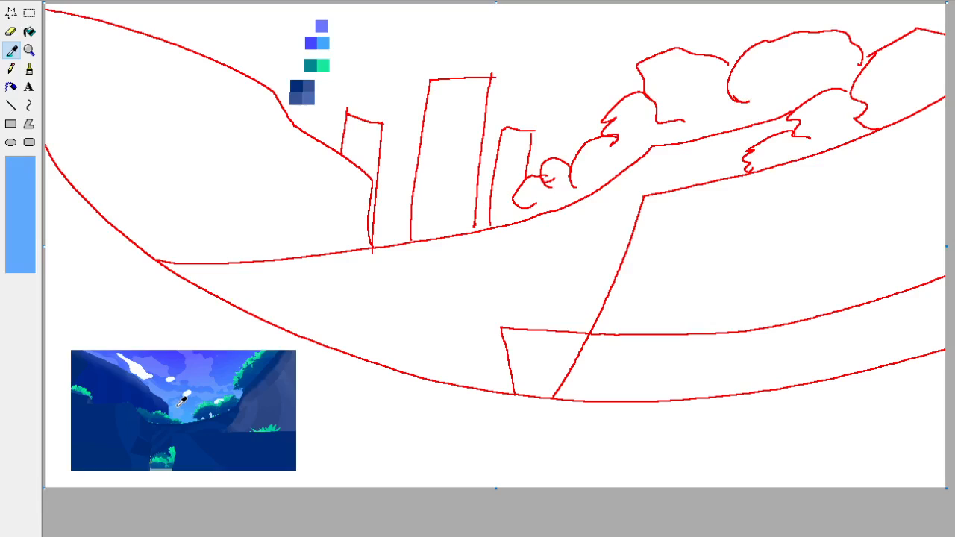
{"action": "left_click", "coordinate": [181, 401]}
{"action": "left_click", "coordinate": [326, 27]}
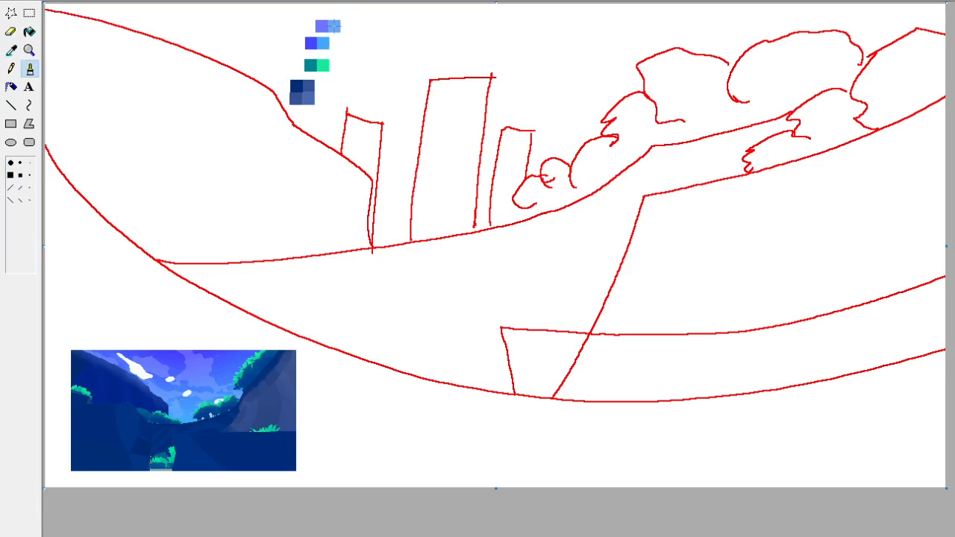
Place a swatch beside the light violet one using the light blue sampled from the palette's violet-blue row.
{"action": "left_click", "coordinate": [14, 53]}
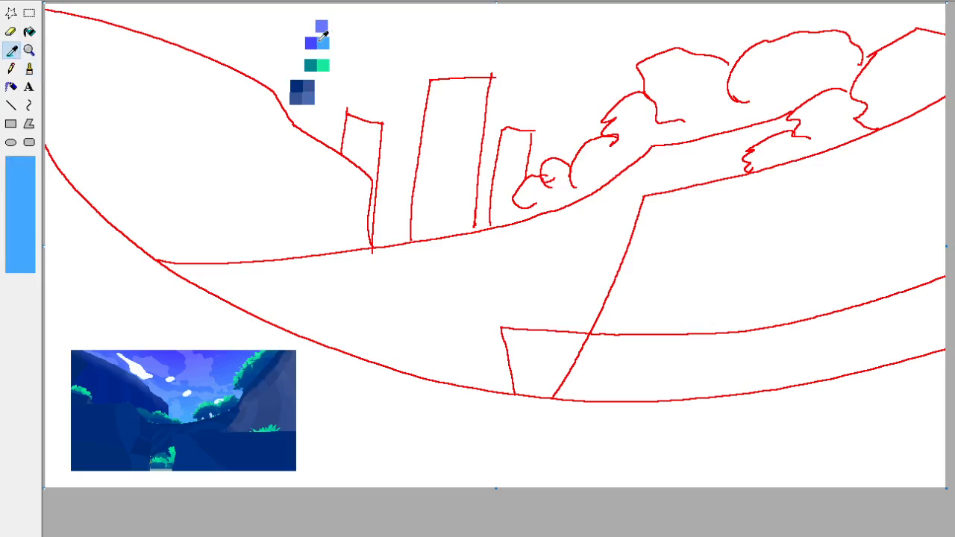
{"action": "left_click", "coordinate": [322, 43]}
{"action": "left_click", "coordinate": [335, 26]}
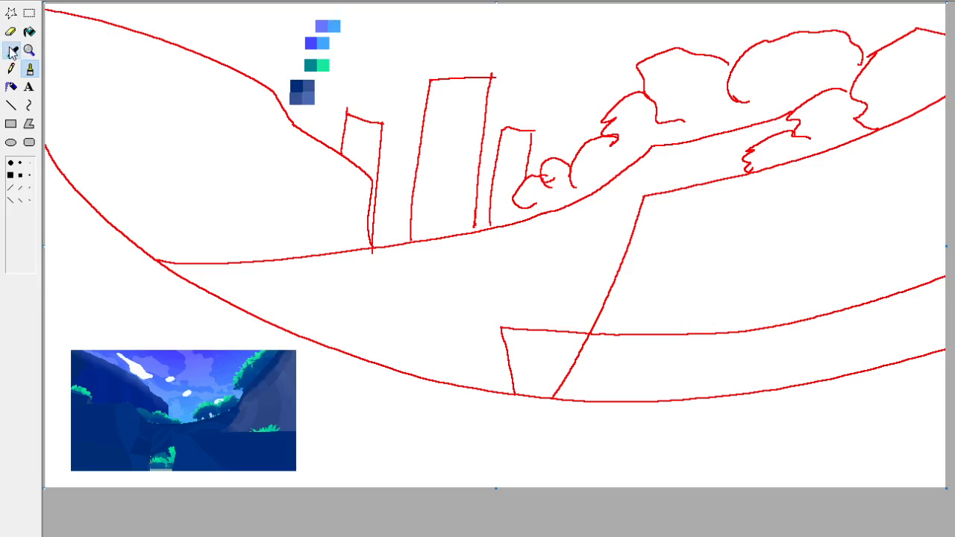
Move the light violet and light blue pair flush on top of the violet-blue row and clear the strip along its left edge.
{"action": "left_click", "coordinate": [29, 12]}
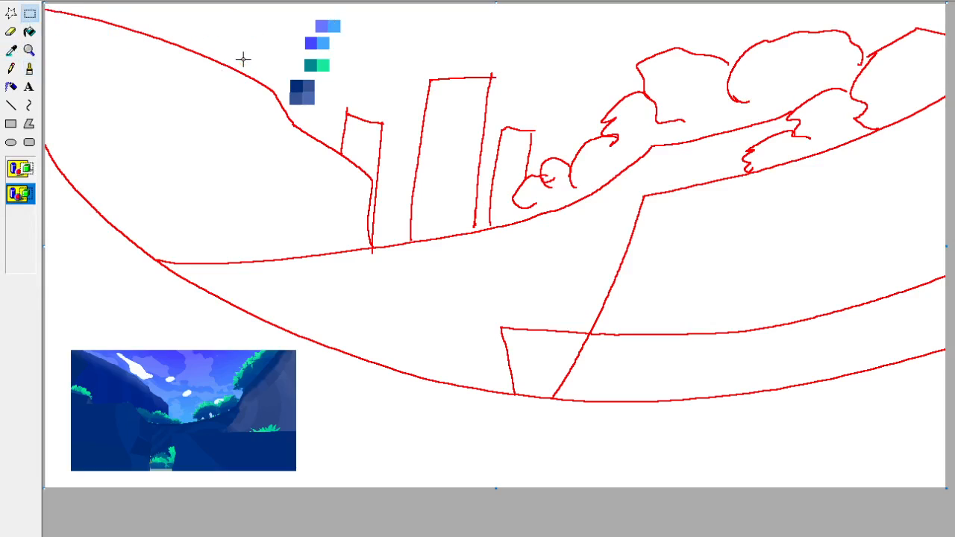
{"action": "left_click_drag", "start_coordinate": [299, 16], "coordinate": [338, 29]}
{"action": "left_click", "coordinate": [396, 40]}
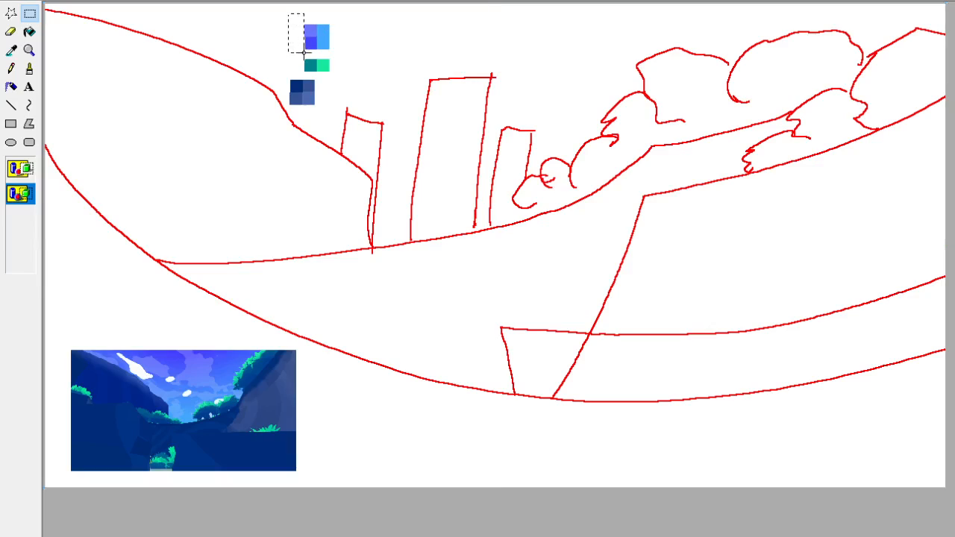
{"action": "left_click_drag", "start_coordinate": [303, 53], "coordinate": [305, 53]}
{"action": "key", "text": "Delete"}
Move the whole palette just above the reference picture and shift the picture into the canvas's lower-left corner.
{"action": "left_click_drag", "start_coordinate": [344, 29], "coordinate": [339, 10]}
{"action": "left_click_drag", "start_coordinate": [320, 50], "coordinate": [344, 41]}
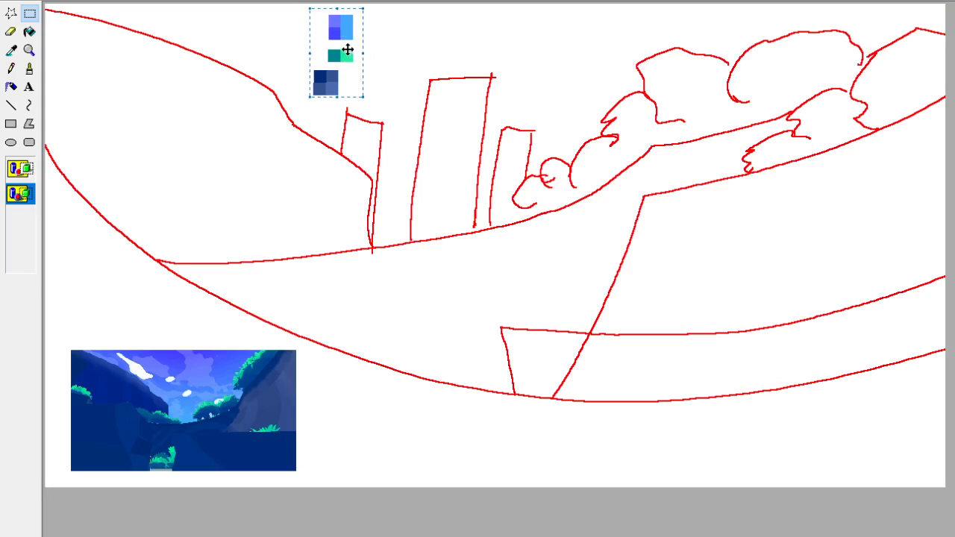
{"action": "left_click_drag", "start_coordinate": [345, 42], "coordinate": [98, 277]}
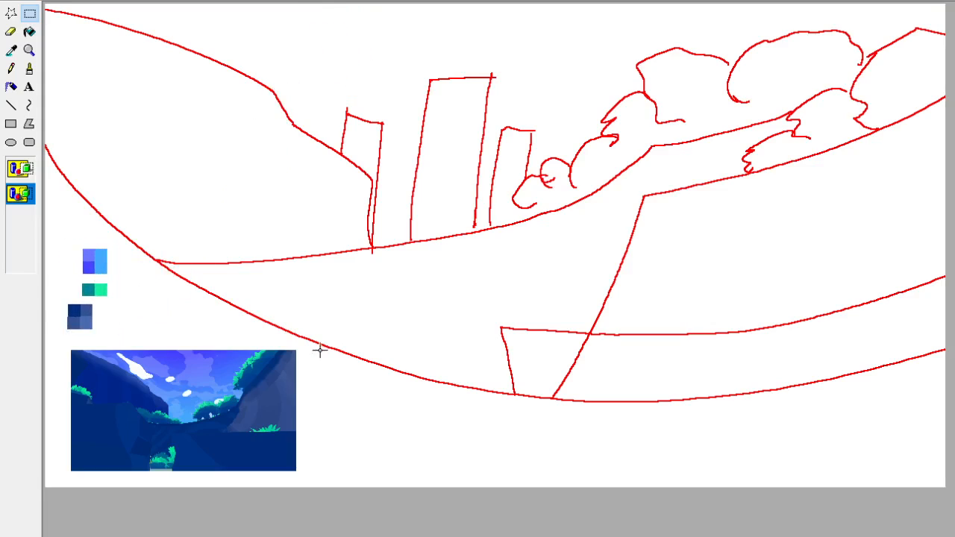
{"action": "left_click_drag", "start_coordinate": [304, 347], "coordinate": [39, 495]}
{"action": "left_click_drag", "start_coordinate": [241, 411], "coordinate": [207, 433]}
{"action": "left_click", "coordinate": [12, 51]}
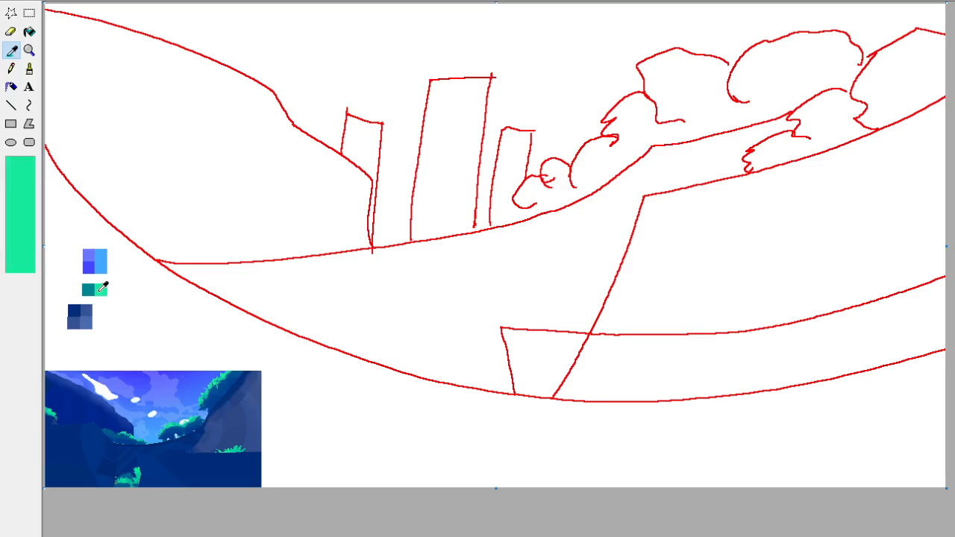
{"action": "left_click", "coordinate": [102, 287]}
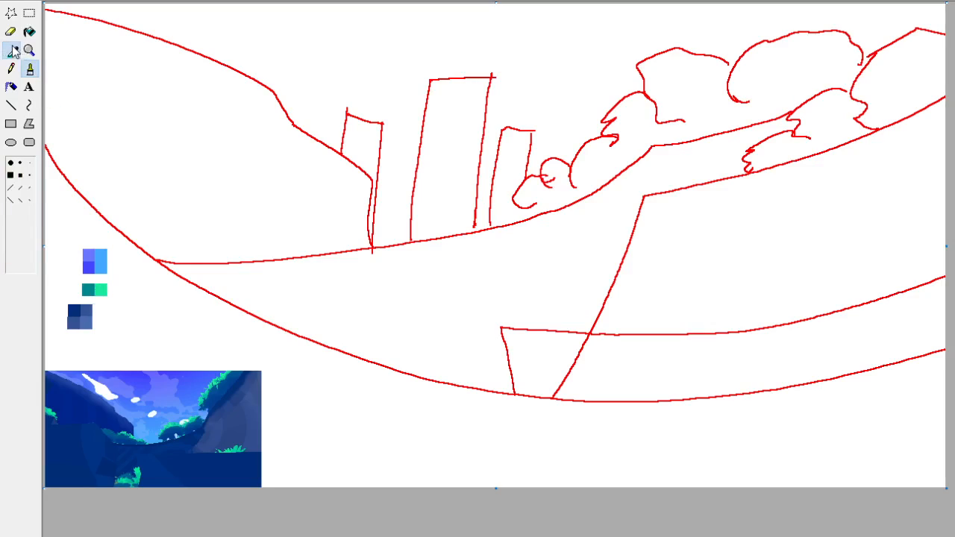
Move the whole palette up inside the left hill's outline and delete the reference picture.
{"action": "left_click", "coordinate": [28, 13]}
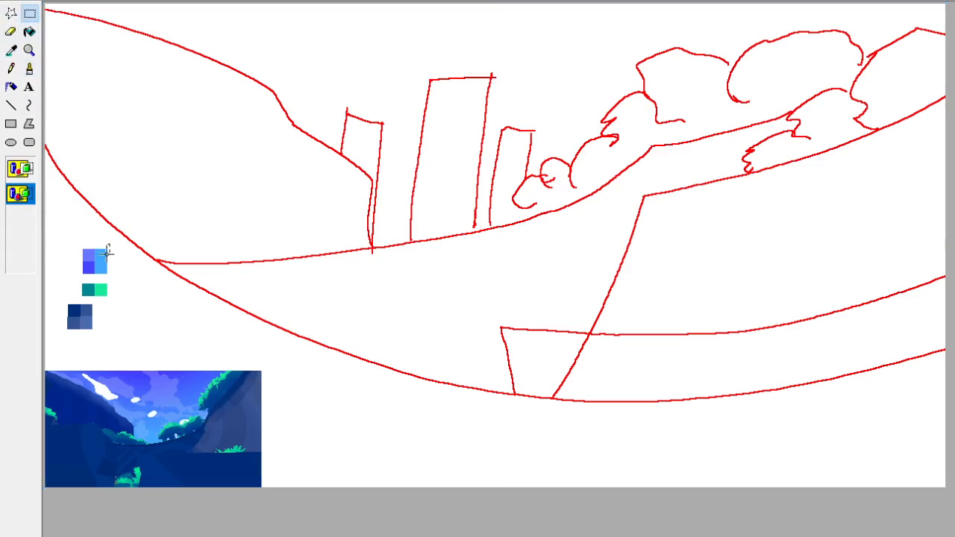
{"action": "mouse_move", "coordinate": [109, 244]}
{"action": "left_mouse_down"}
{"action": "mouse_move", "coordinate": [64, 335]}
{"action": "mouse_move", "coordinate": [114, 194]}
{"action": "mouse_move", "coordinate": [139, 173]}
{"action": "left_mouse_up"}
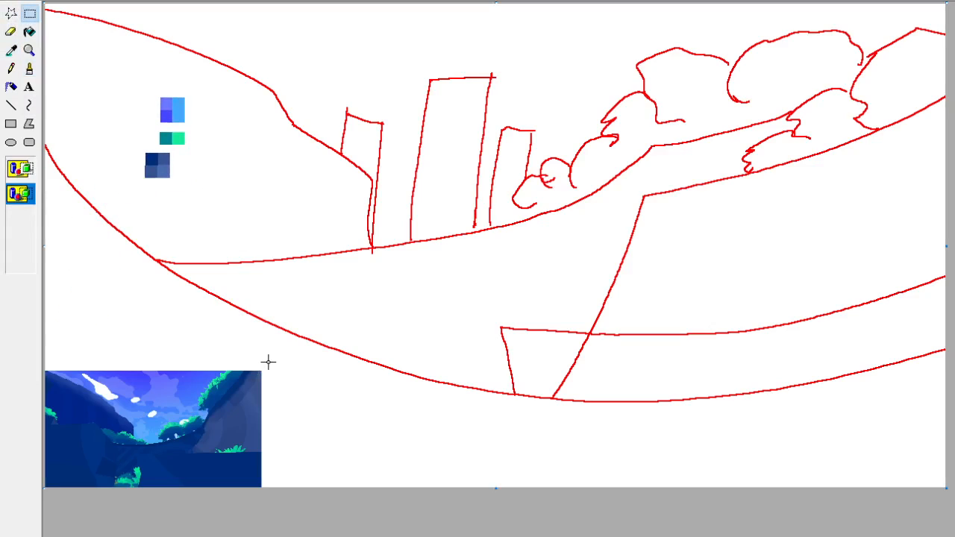
{"action": "left_click_drag", "start_coordinate": [271, 358], "coordinate": [44, 488]}
{"action": "key", "text": "Delete"}
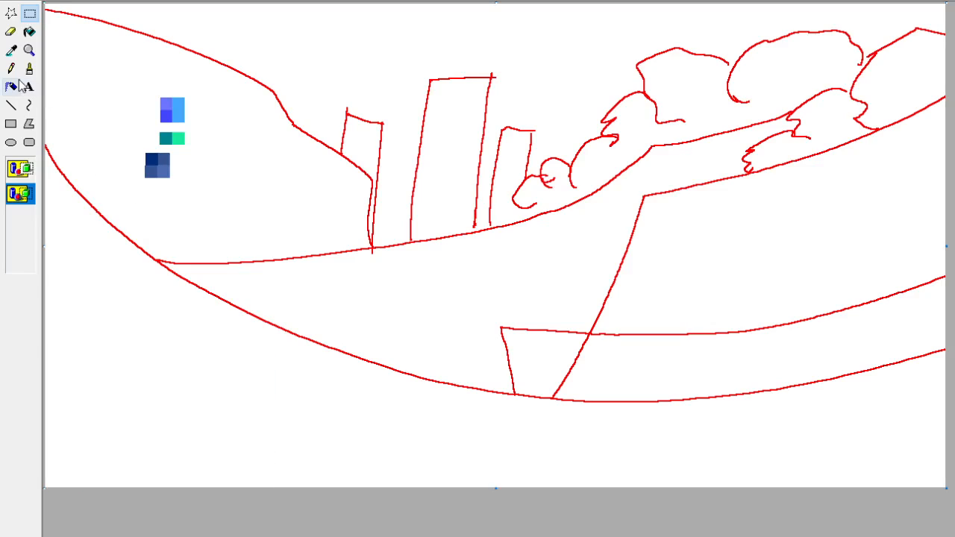
Fill the foreground below the long lower curve with the bright green sampled from the palette.
{"action": "left_click", "coordinate": [12, 51]}
{"action": "left_click", "coordinate": [179, 139]}
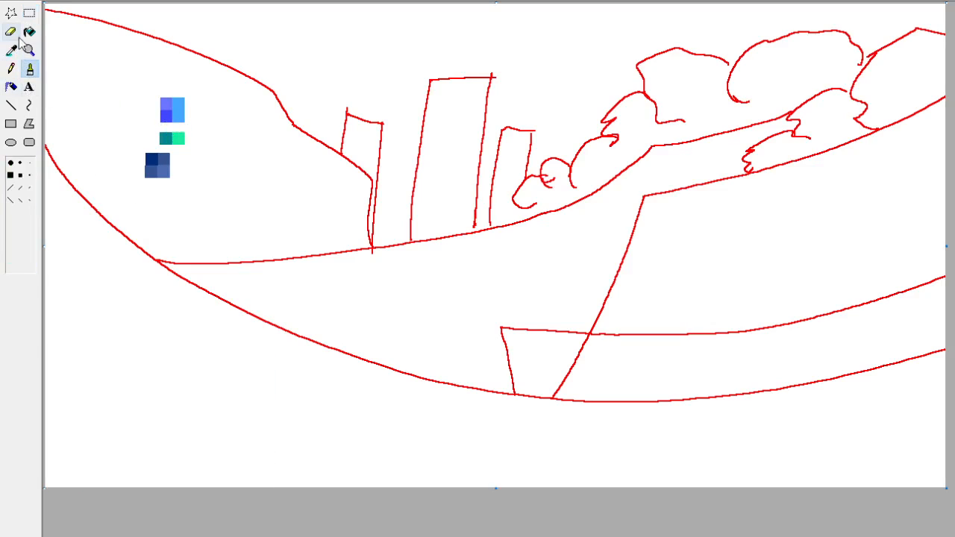
{"action": "left_click", "coordinate": [29, 31]}
{"action": "left_click", "coordinate": [139, 303]}
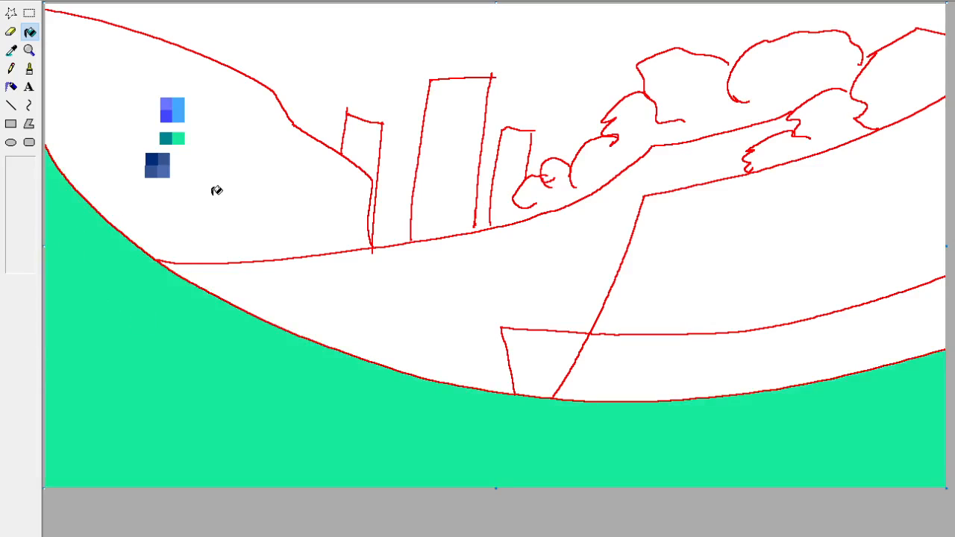
Set up a smaller colour eraser that replaces the outline's red with the palette's lightest slate blue.
{"action": "left_click", "coordinate": [11, 50]}
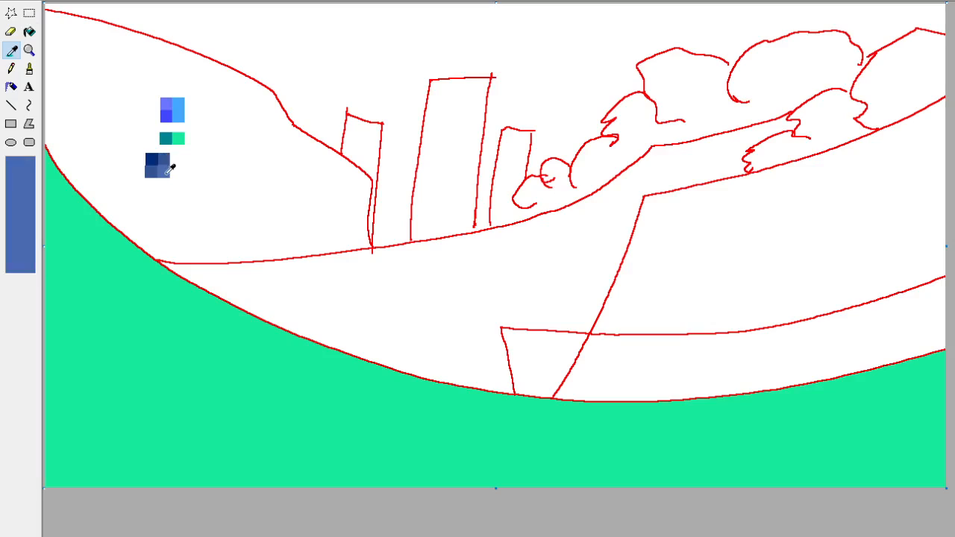
{"action": "left_click", "coordinate": [169, 164]}
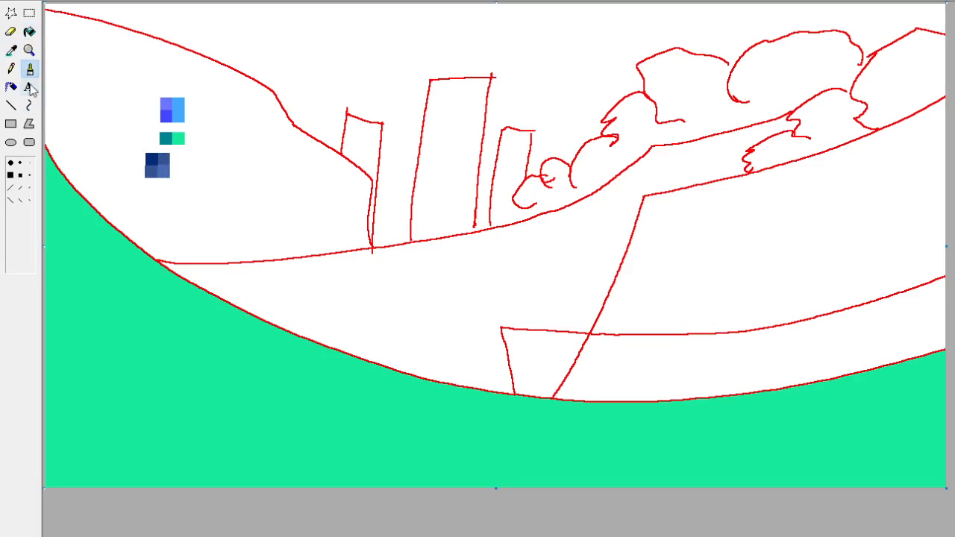
{"action": "left_click", "coordinate": [14, 53]}
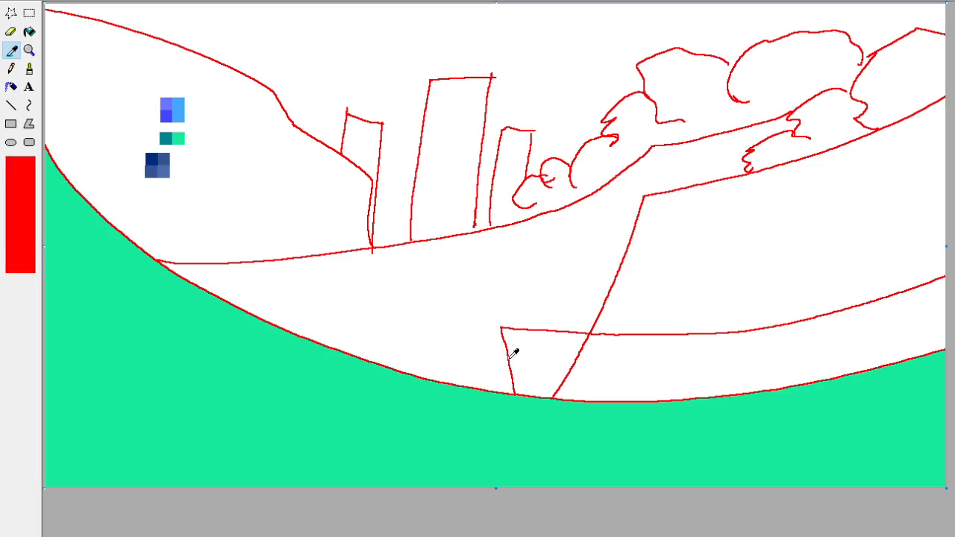
{"action": "left_click", "coordinate": [509, 352]}
{"action": "left_click", "coordinate": [12, 51]}
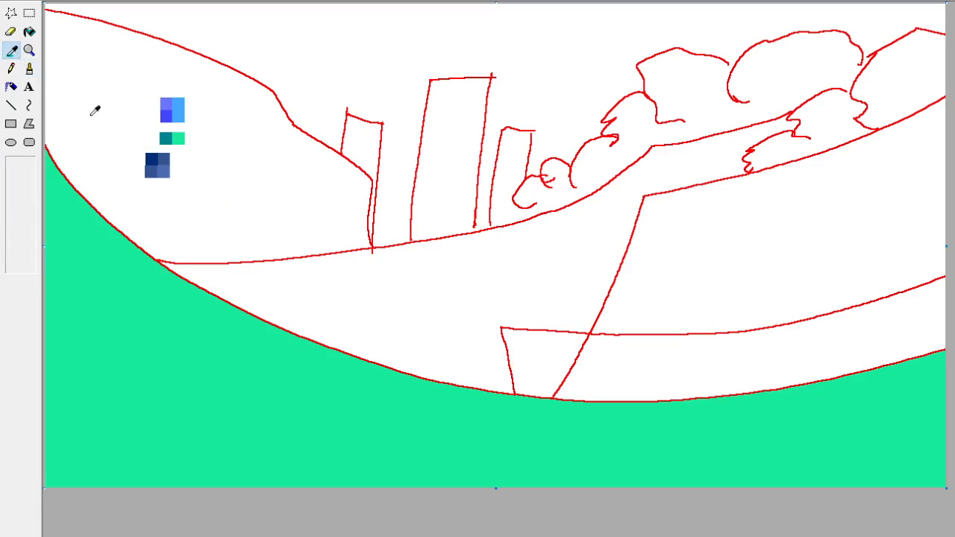
{"action": "left_click", "coordinate": [163, 157]}
{"action": "left_click_drag", "start_coordinate": [507, 320], "coordinate": [515, 375]}
{"action": "key", "text": "ctrl+z"}
{"action": "left_click", "coordinate": [10, 32]}
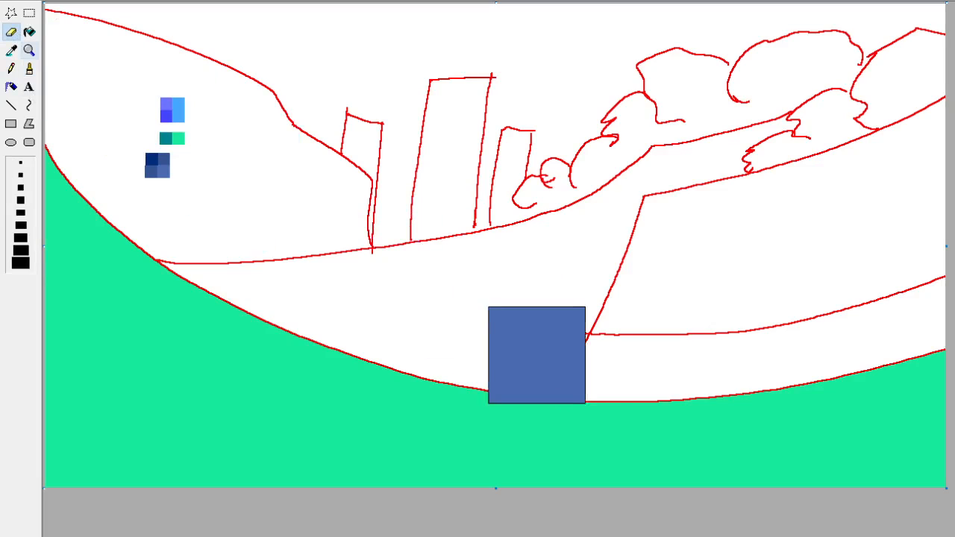
{"action": "mouse_move", "coordinate": [572, 385]}
{"action": "left_mouse_down"}
{"action": "mouse_move", "coordinate": [542, 325]}
{"action": "mouse_move", "coordinate": [607, 320]}
{"action": "mouse_move", "coordinate": [620, 366]}
{"action": "mouse_move", "coordinate": [540, 343]}
{"action": "left_mouse_up"}
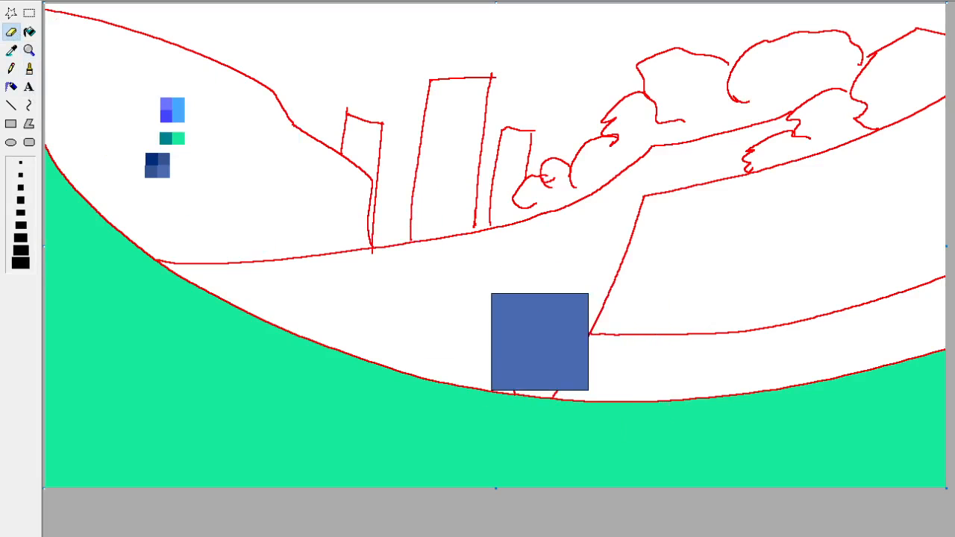
{"action": "key", "text": "ctrl+minus"}
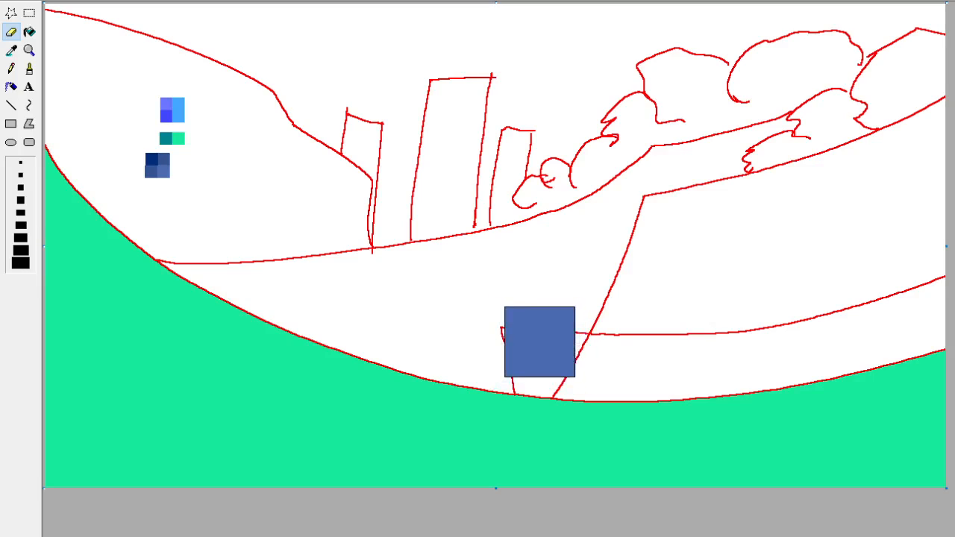
Try to fill the middle ground above the lower curve with the foreground's bright green.
{"action": "left_click", "coordinate": [11, 50]}
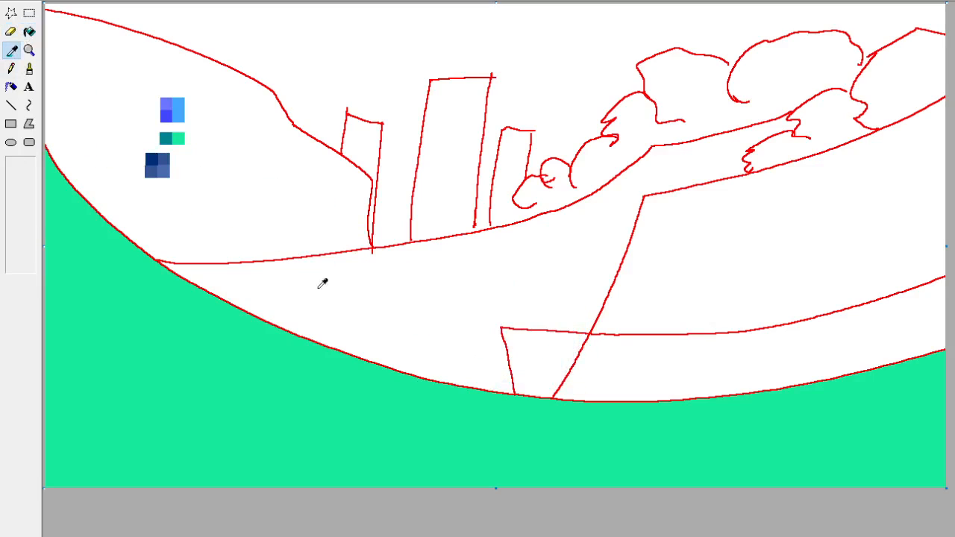
{"action": "left_click", "coordinate": [437, 406]}
{"action": "left_click", "coordinate": [475, 343]}
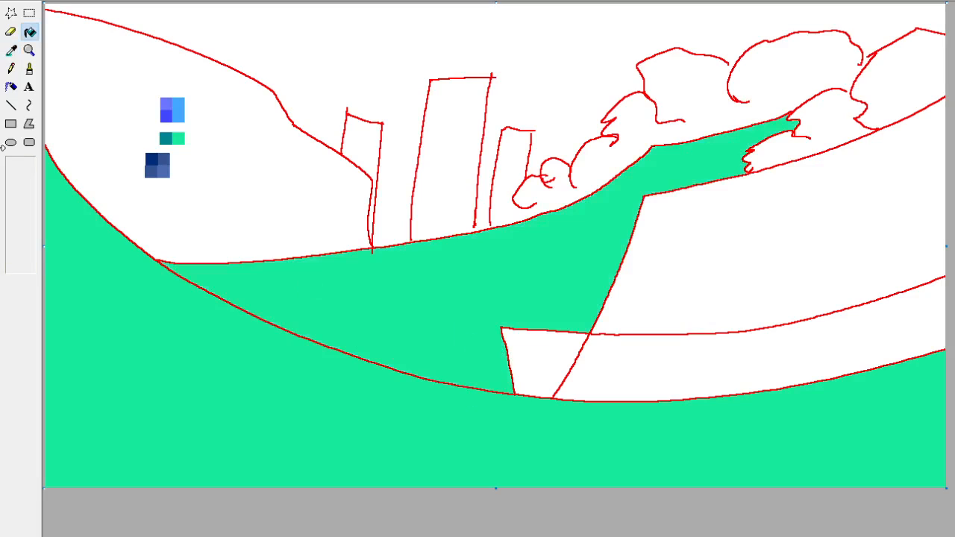
{"action": "left_click", "coordinate": [10, 31]}
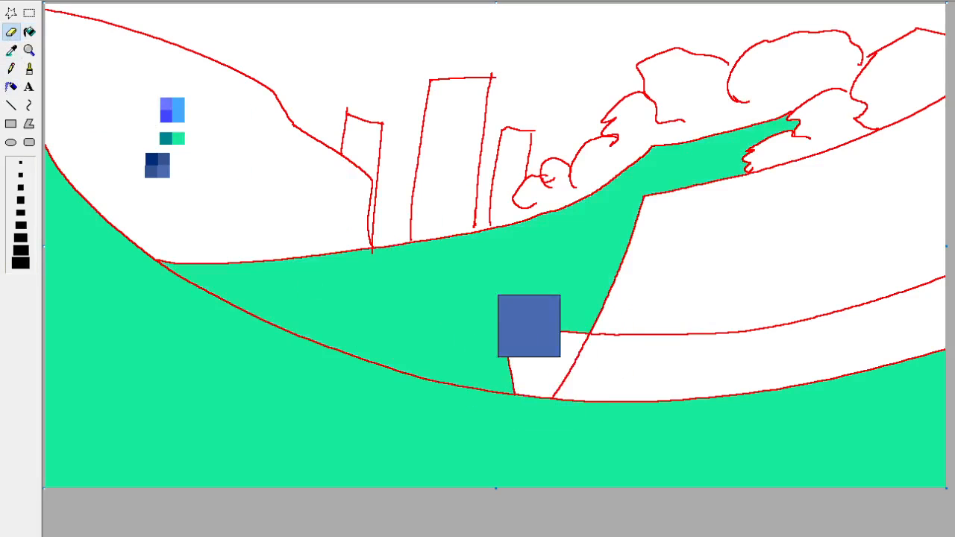
{"action": "left_click", "coordinate": [12, 51]}
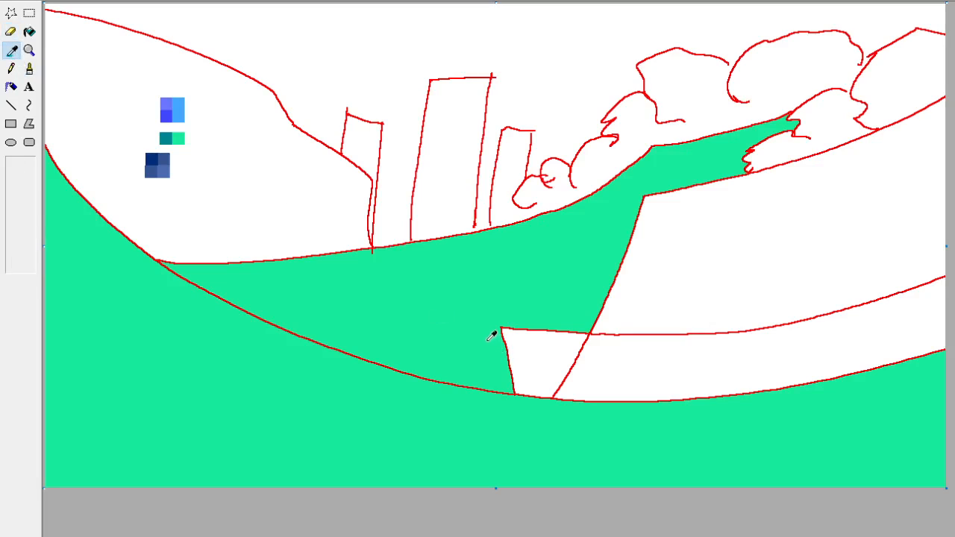
{"action": "left_click", "coordinate": [489, 340]}
{"action": "key", "text": "ctrl+z"}
Fill the curved strip along the upper edge of the green foreground with slate blue.
{"action": "left_click", "coordinate": [12, 53]}
{"action": "left_click", "coordinate": [535, 338]}
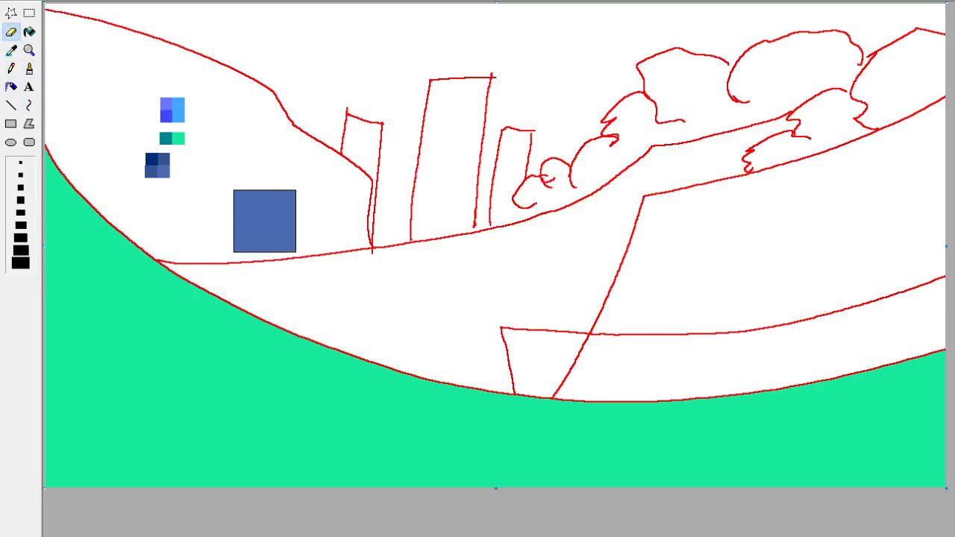
{"action": "left_click", "coordinate": [29, 32]}
{"action": "left_click", "coordinate": [535, 355]}
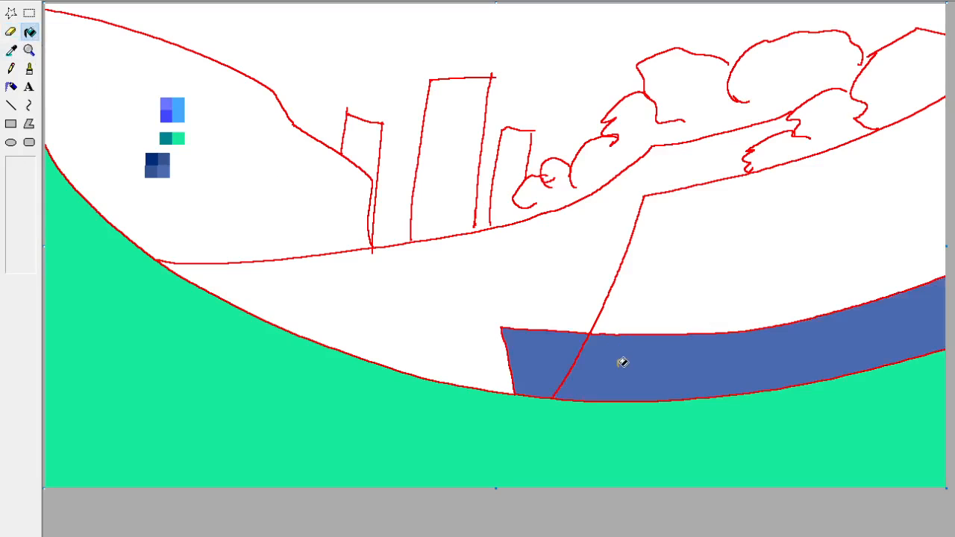
Erase the red outlines around and across the curved strip by replacing the red with slate blue.
{"action": "left_click", "coordinate": [12, 50]}
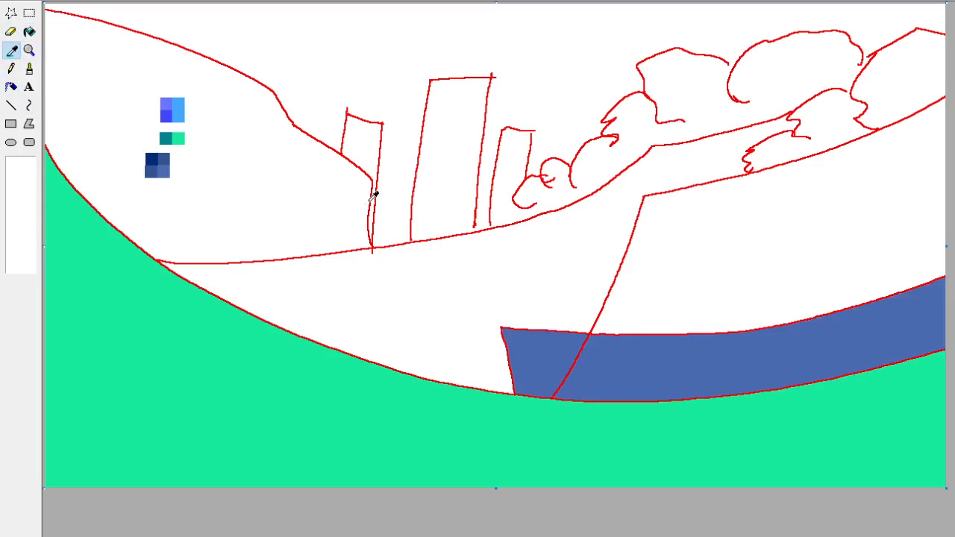
{"action": "left_click", "coordinate": [373, 195]}
{"action": "left_click", "coordinate": [11, 32]}
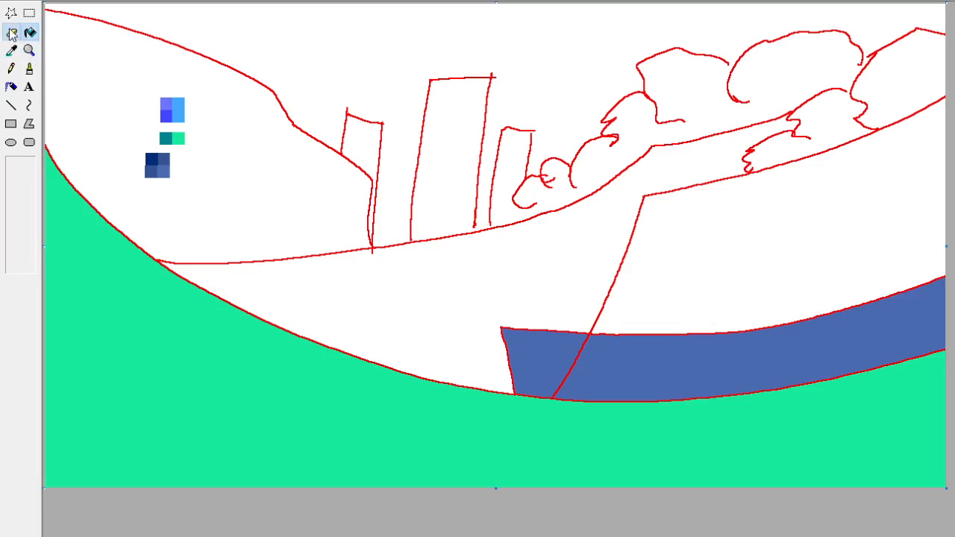
{"action": "mouse_move", "coordinate": [565, 399]}
{"action": "left_mouse_down"}
{"action": "mouse_move", "coordinate": [733, 407]}
{"action": "mouse_move", "coordinate": [618, 387]}
{"action": "mouse_move", "coordinate": [599, 370]}
{"action": "mouse_move", "coordinate": [676, 382]}
{"action": "mouse_move", "coordinate": [846, 369]}
{"action": "mouse_move", "coordinate": [933, 335]}
{"action": "left_mouse_up"}
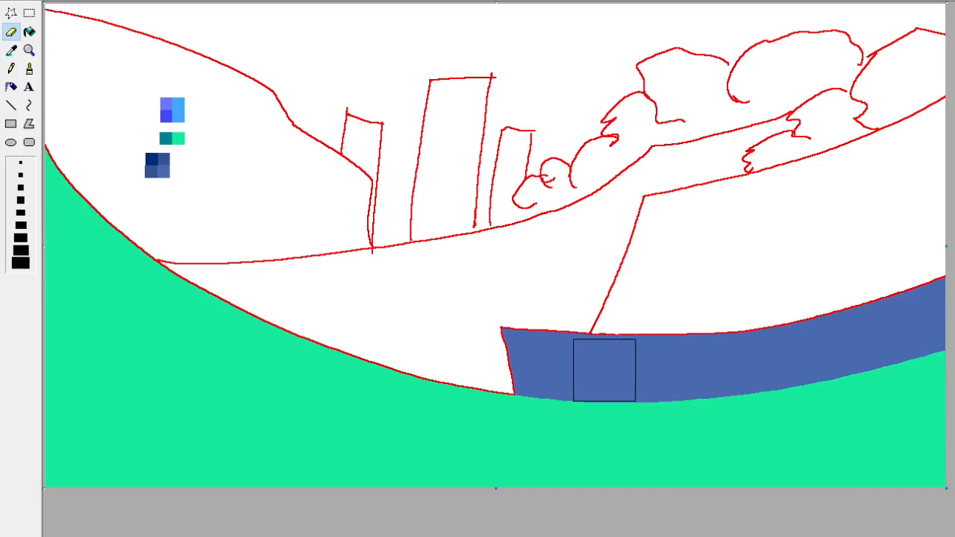
{"action": "mouse_move", "coordinate": [623, 364]}
{"action": "left_mouse_down"}
{"action": "mouse_move", "coordinate": [773, 340]}
{"action": "mouse_move", "coordinate": [927, 287]}
{"action": "mouse_move", "coordinate": [683, 388]}
{"action": "mouse_move", "coordinate": [593, 380]}
{"action": "mouse_move", "coordinate": [609, 364]}
{"action": "mouse_move", "coordinate": [569, 371]}
{"action": "mouse_move", "coordinate": [551, 329]}
{"action": "mouse_move", "coordinate": [515, 325]}
{"action": "mouse_move", "coordinate": [546, 364]}
{"action": "left_mouse_up"}
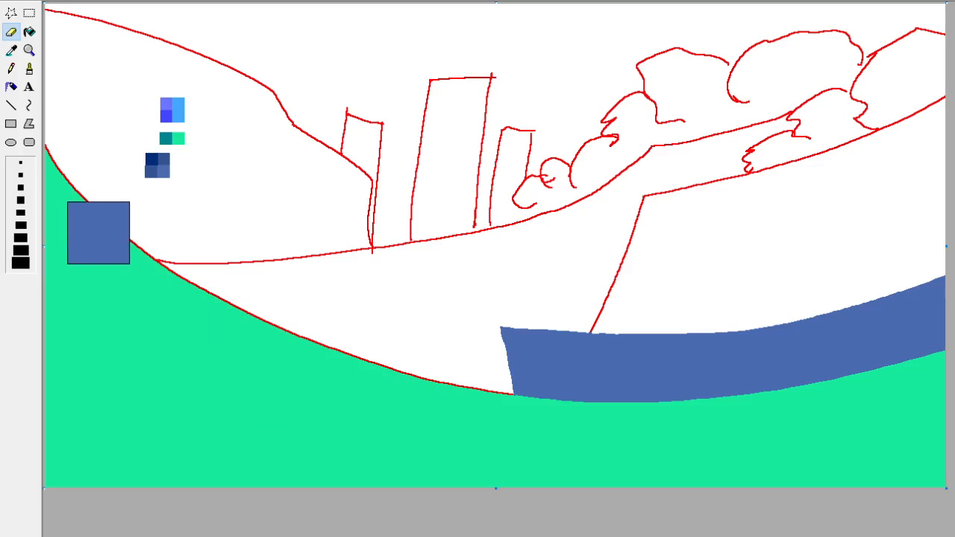
Clear the thin sliver along the left edge of the palette's dark blue swatches.
{"action": "left_click", "coordinate": [29, 13]}
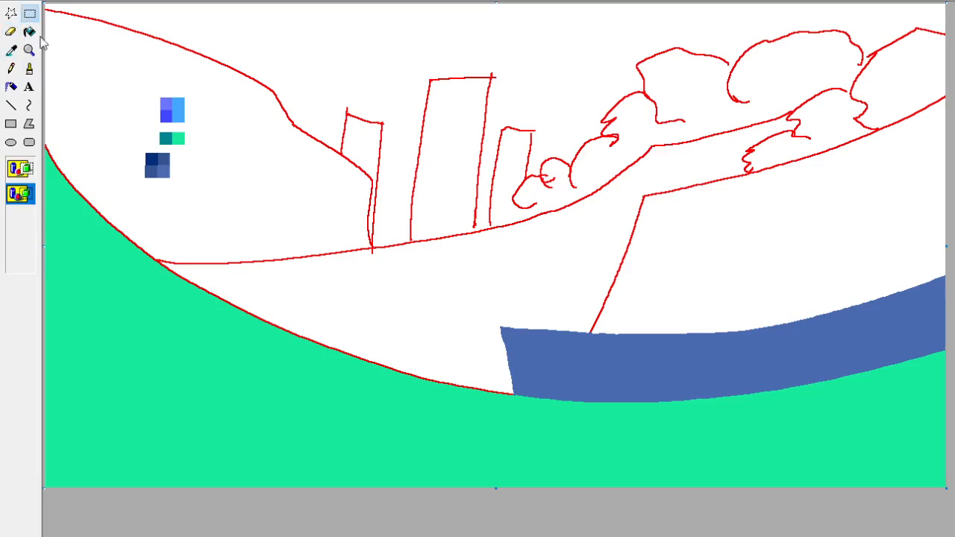
{"action": "left_click_drag", "start_coordinate": [131, 139], "coordinate": [144, 192]}
{"action": "left_click", "coordinate": [11, 31]}
{"action": "left_click", "coordinate": [29, 13]}
{"action": "left_click_drag", "start_coordinate": [118, 141], "coordinate": [141, 180]}
{"action": "left_click", "coordinate": [206, 194]}
Try a bright green brush stroke along the upper edge of the slate blue strip.
{"action": "left_click", "coordinate": [29, 68]}
{"action": "left_click", "coordinate": [10, 50]}
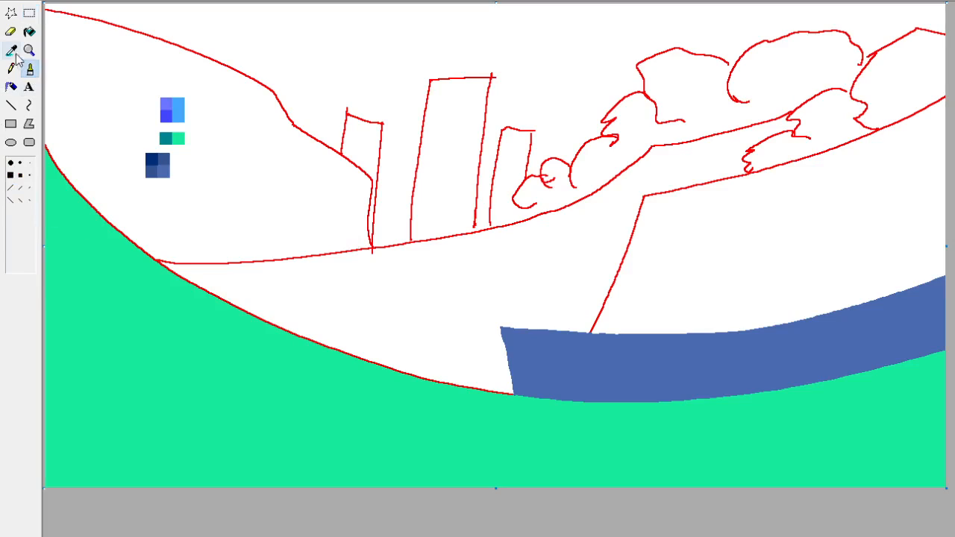
{"action": "left_click", "coordinate": [179, 138]}
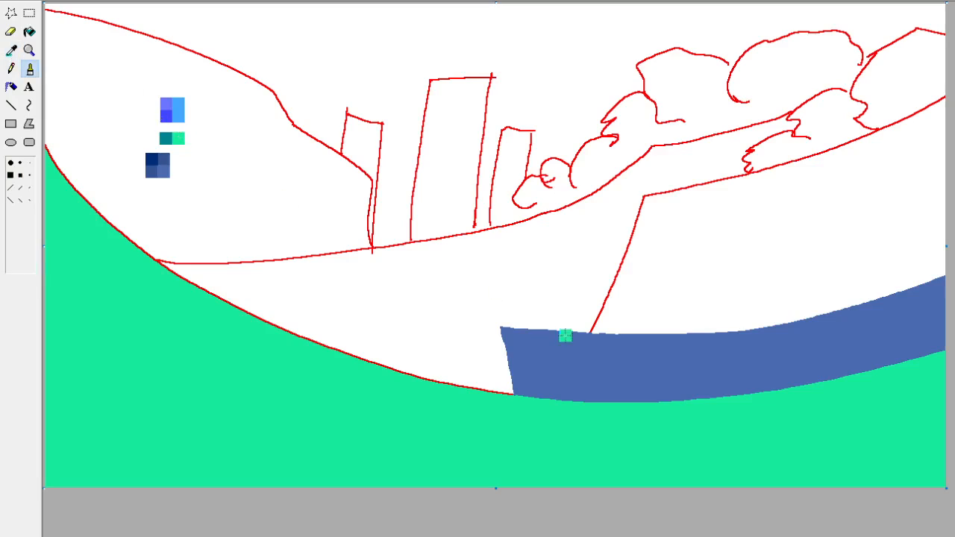
{"action": "left_click", "coordinate": [20, 162]}
{"action": "mouse_move", "coordinate": [498, 327]}
{"action": "left_mouse_down"}
{"action": "mouse_move", "coordinate": [779, 324]}
{"action": "mouse_move", "coordinate": [947, 278]}
{"action": "left_mouse_up"}
{"action": "key", "text": "ctrl+z"}
Recolour the curved slate blue strip with a dark purple fill.
{"action": "left_click", "coordinate": [29, 32]}
{"action": "left_click", "coordinate": [12, 50]}
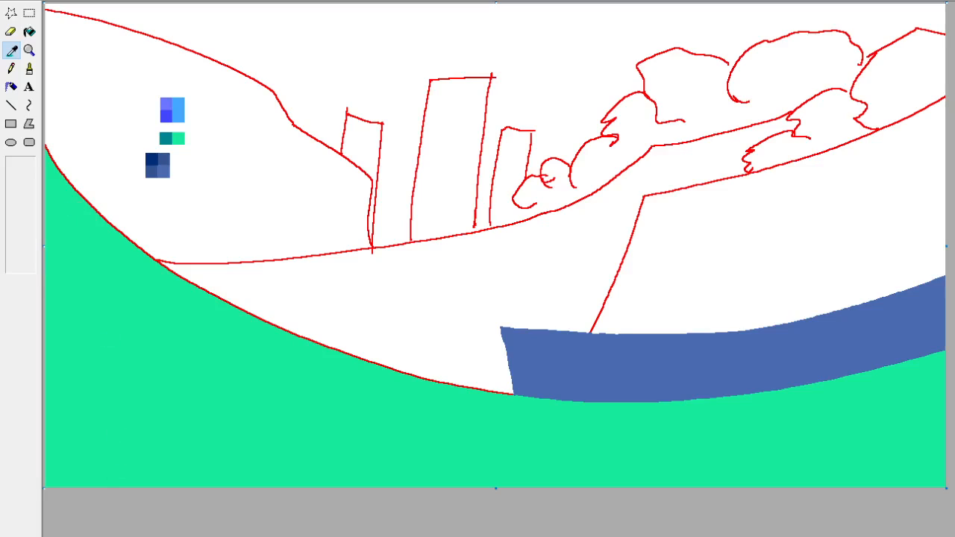
{"action": "left_click", "coordinate": [29, 31]}
{"action": "left_click", "coordinate": [618, 353]}
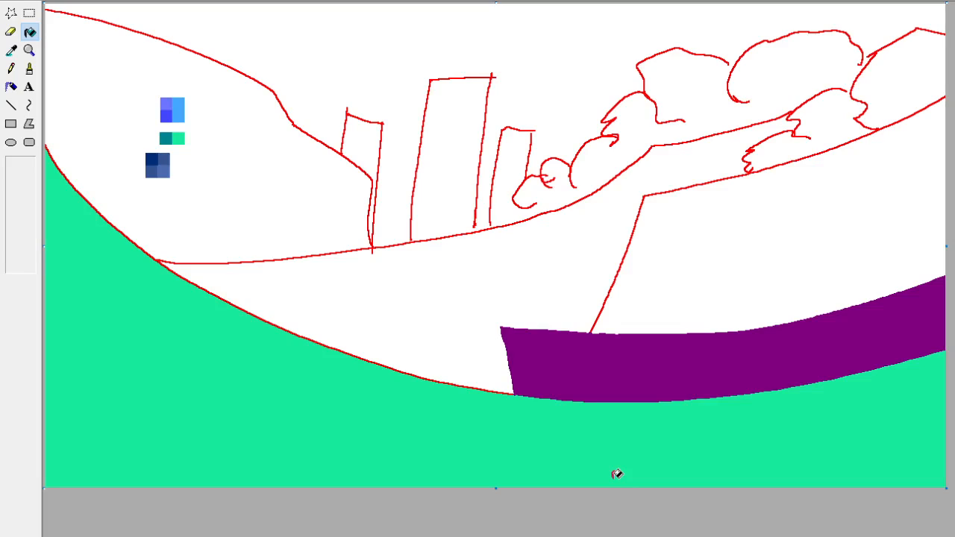
Try a violet fill on the middle ground, undo it and fill the area with red instead.
{"action": "left_click", "coordinate": [11, 50]}
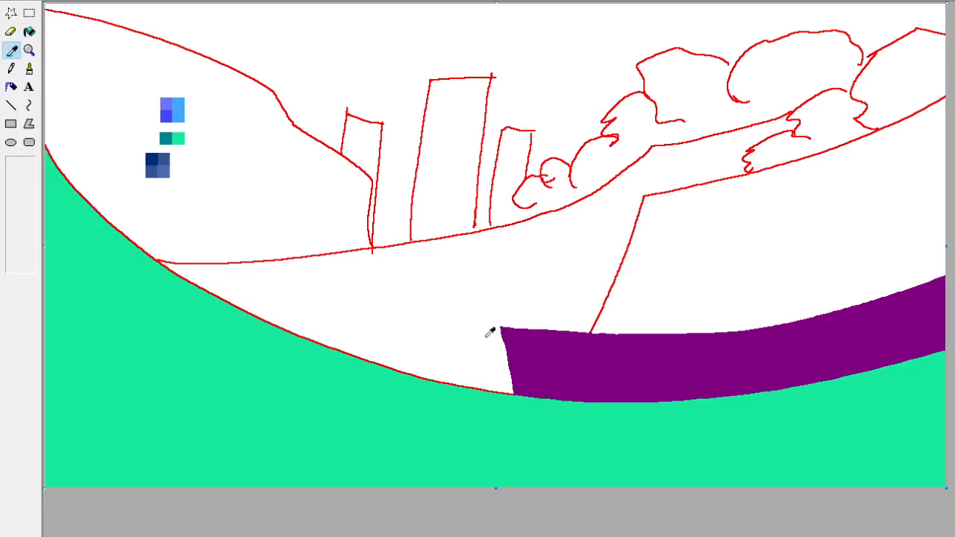
{"action": "left_click", "coordinate": [587, 337]}
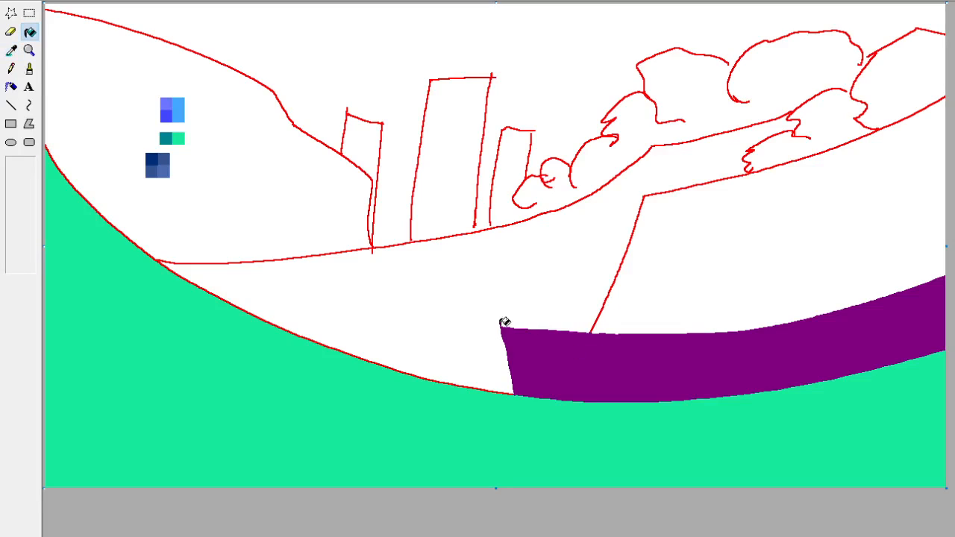
{"action": "left_click", "coordinate": [437, 326]}
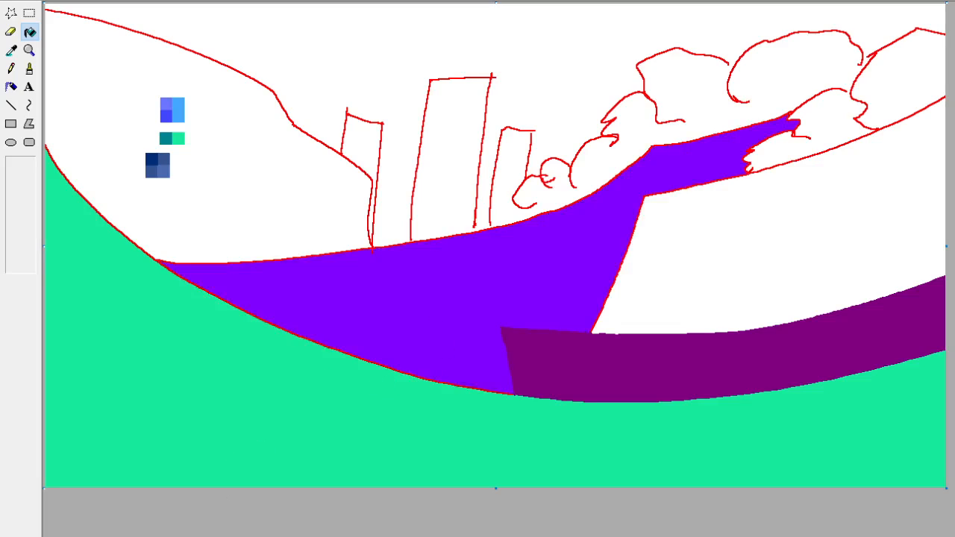
{"action": "key", "text": "ctrl+z"}
{"action": "left_click", "coordinate": [403, 299]}
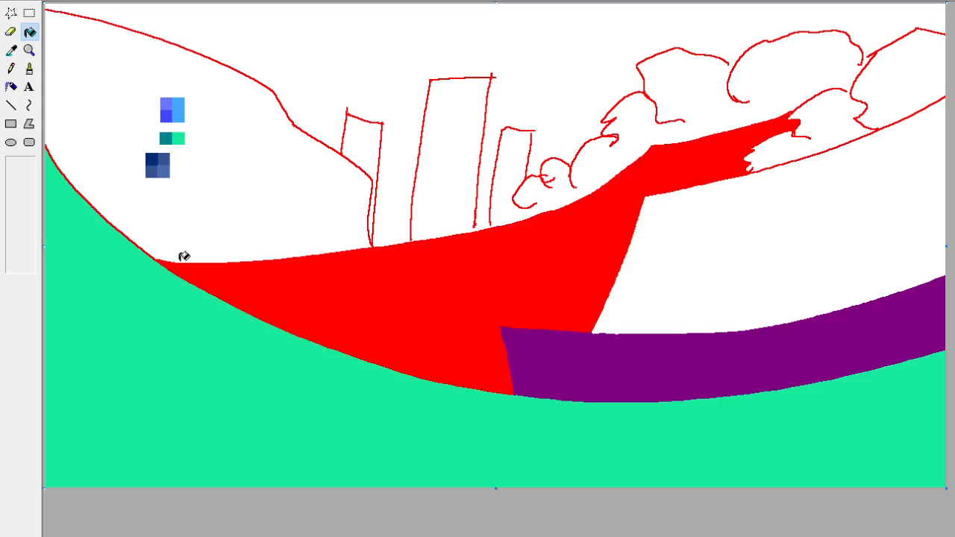
Fill the left hill with the dark purple sampled from the curved strip.
{"action": "left_click", "coordinate": [12, 51]}
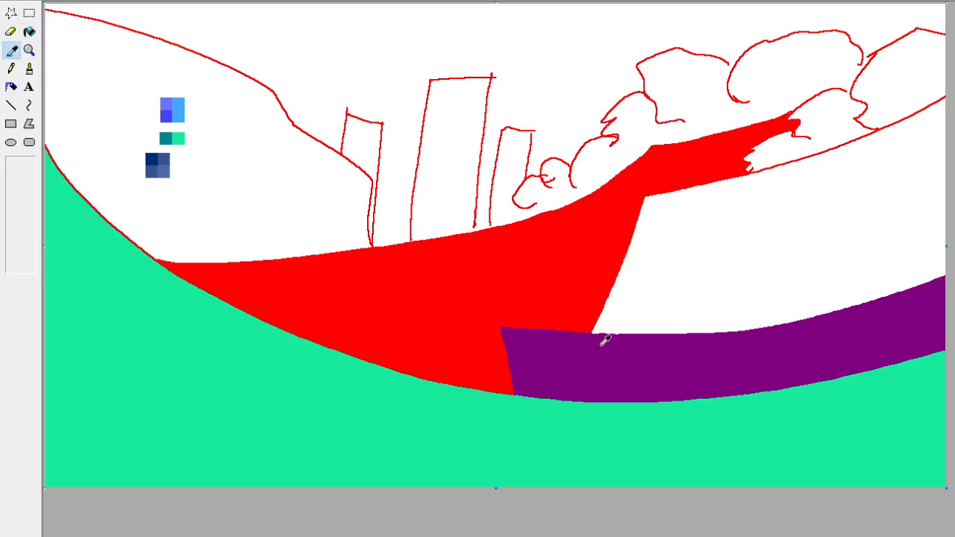
{"action": "left_click", "coordinate": [602, 337]}
{"action": "left_click", "coordinate": [224, 197]}
Replace the red outline along the left hill's upper and lower-left edges with the hill's dark purple using the colour eraser.
{"action": "left_click", "coordinate": [11, 51]}
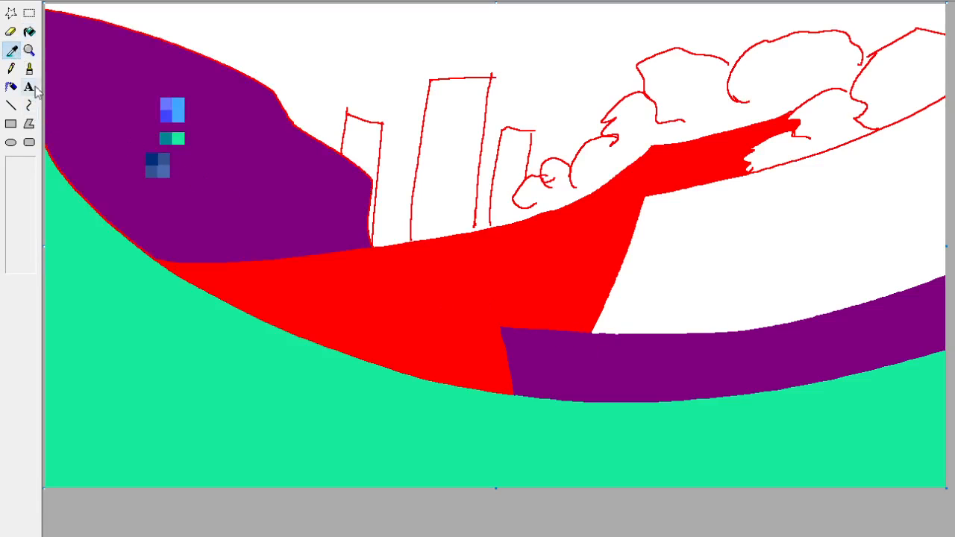
{"action": "left_click", "coordinate": [80, 194]}
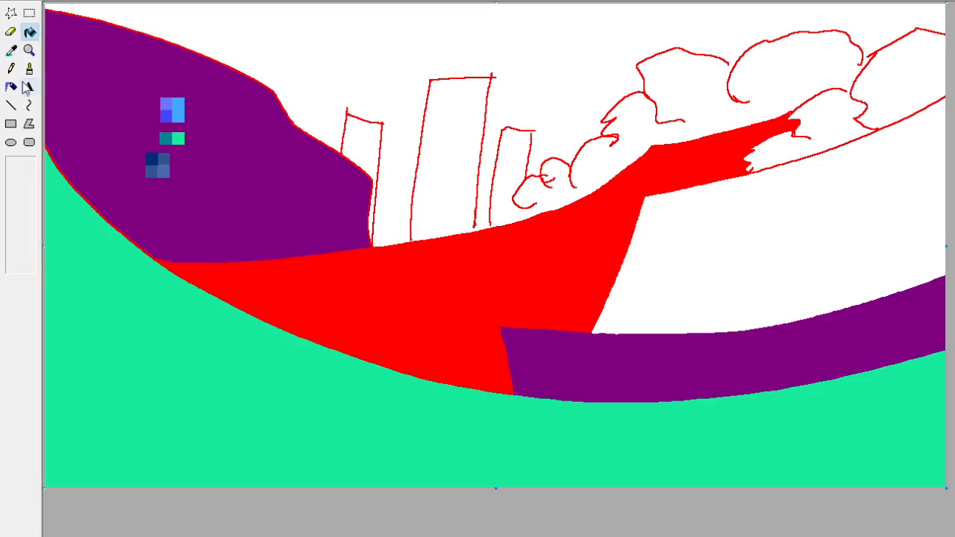
{"action": "left_click", "coordinate": [12, 51]}
{"action": "right_click", "coordinate": [77, 97]}
{"action": "left_click", "coordinate": [13, 34]}
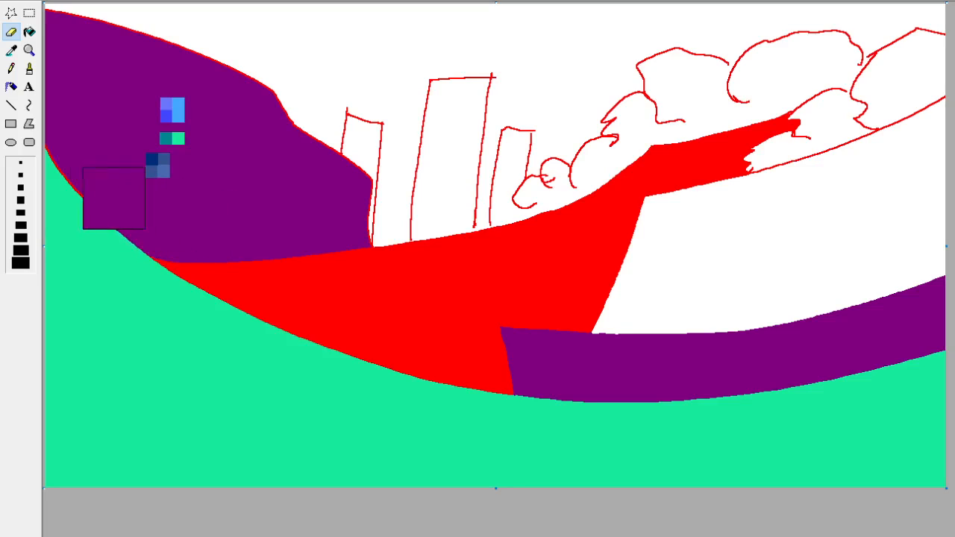
{"action": "mouse_move", "coordinate": [282, 164]}
{"action": "left_mouse_down"}
{"action": "mouse_move", "coordinate": [304, 141]}
{"action": "mouse_move", "coordinate": [169, 1]}
{"action": "mouse_move", "coordinate": [61, 1]}
{"action": "mouse_move", "coordinate": [86, 32]}
{"action": "left_mouse_up"}
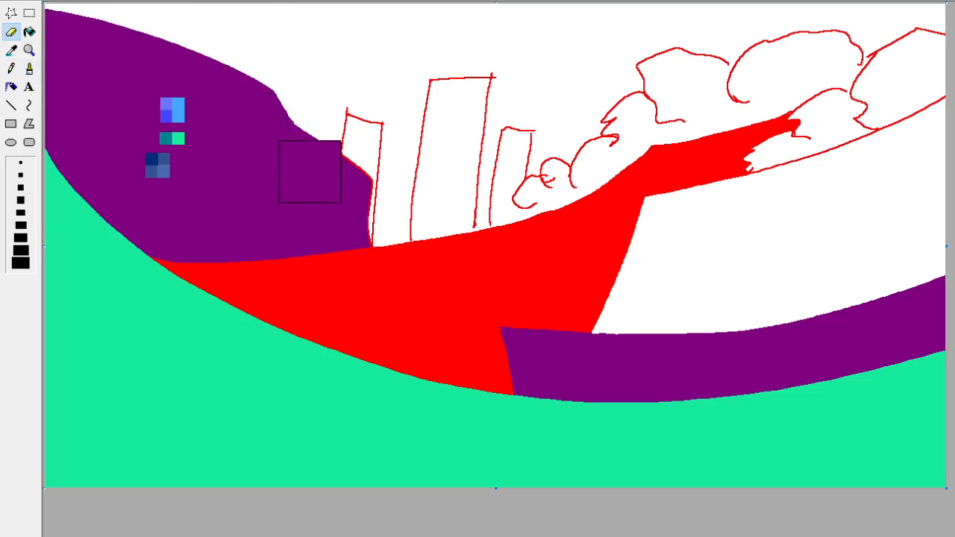
{"action": "left_click", "coordinate": [29, 12]}
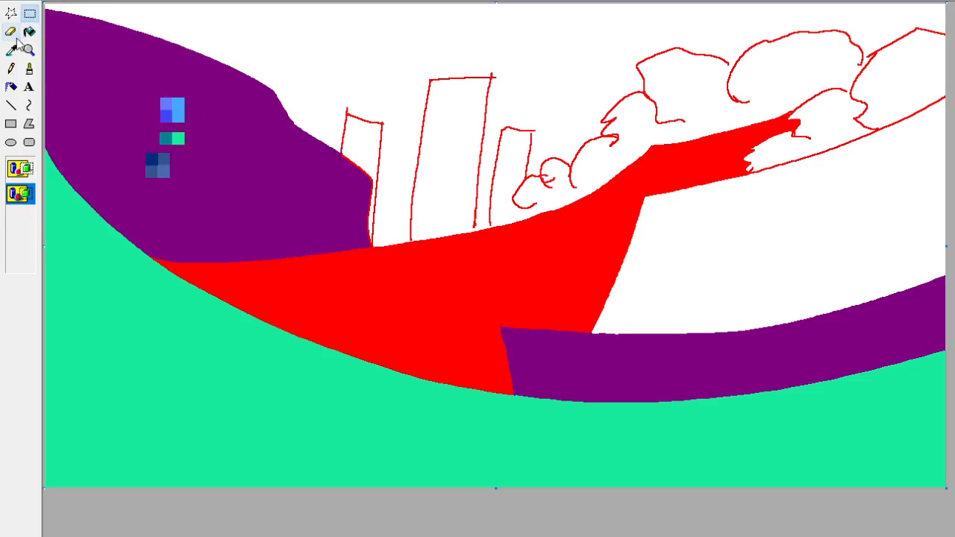
{"action": "left_click", "coordinate": [11, 50]}
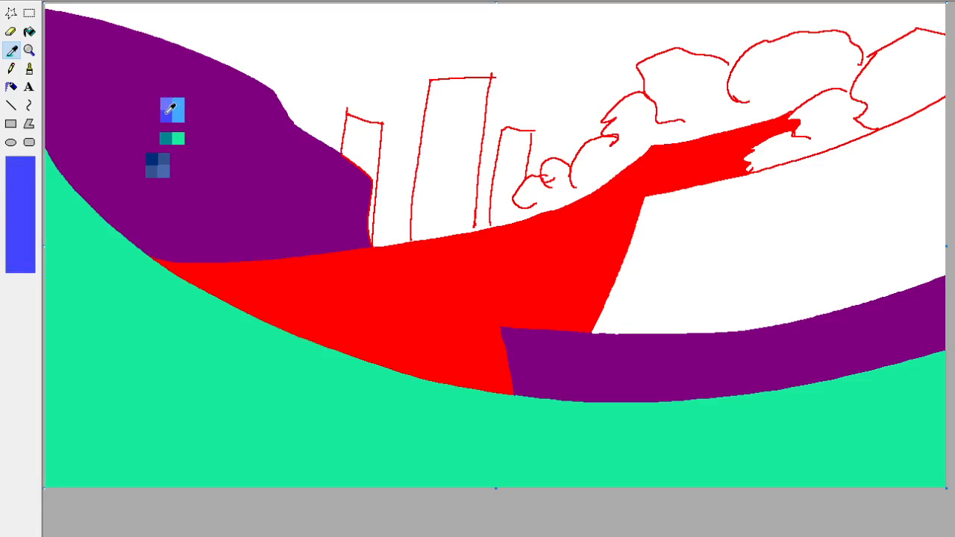
{"action": "left_click", "coordinate": [165, 114]}
{"action": "left_click", "coordinate": [31, 71]}
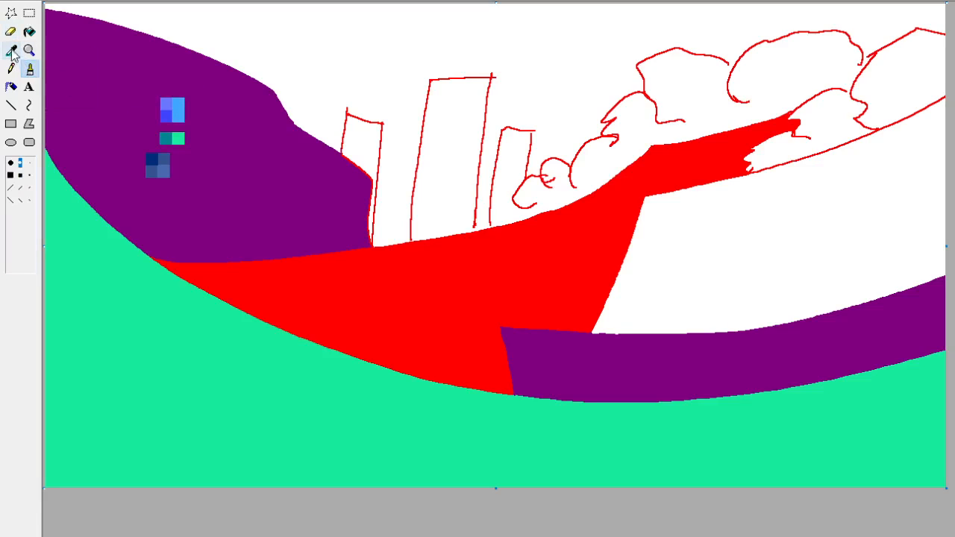
{"action": "left_click", "coordinate": [11, 175]}
{"action": "left_click", "coordinate": [148, 104]}
{"action": "key", "text": "ctrl+z"}
Add a pair of mauve and pale lilac swatches above the blue palette squares on the left hill.
{"action": "left_click", "coordinate": [31, 11]}
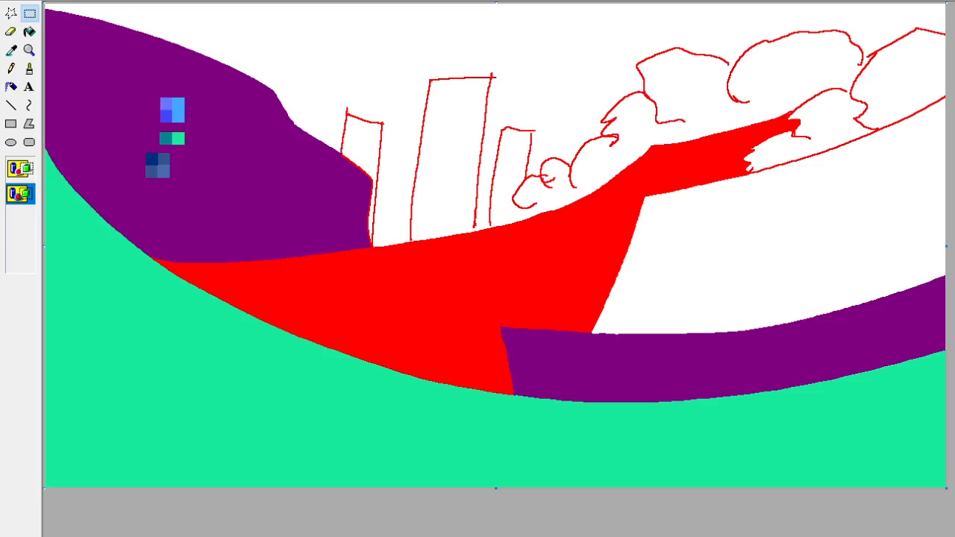
{"action": "left_click", "coordinate": [29, 68]}
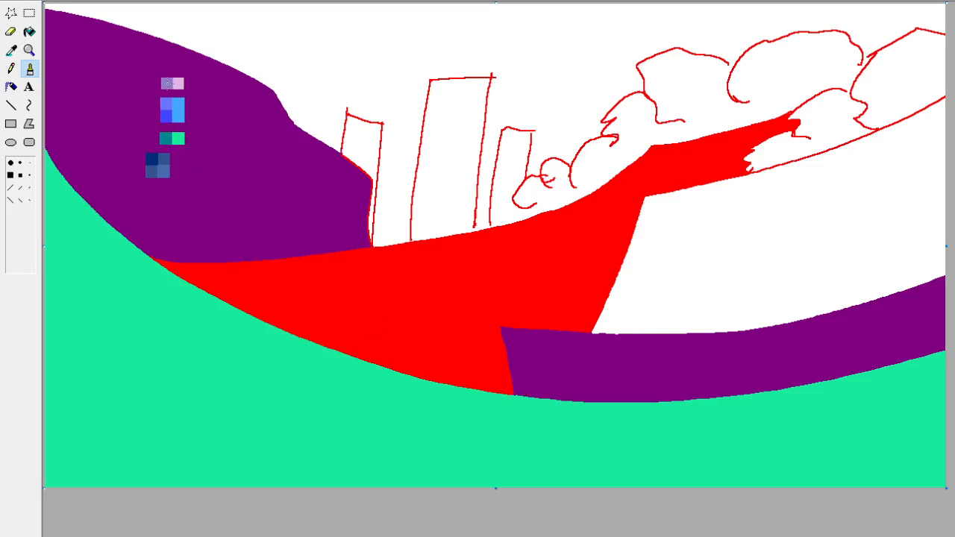
{"action": "left_click", "coordinate": [29, 13]}
{"action": "left_click_drag", "start_coordinate": [170, 82], "coordinate": [187, 92]}
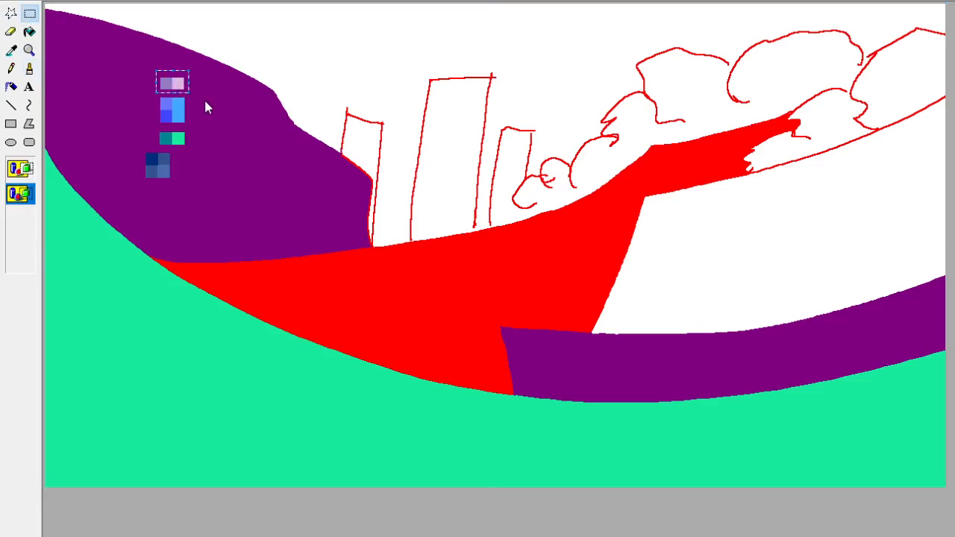
{"action": "left_click", "coordinate": [227, 105]}
Fill the left tower with the pale lilac sampled from the new swatch pair.
{"action": "left_click", "coordinate": [29, 31]}
{"action": "left_click", "coordinate": [11, 50]}
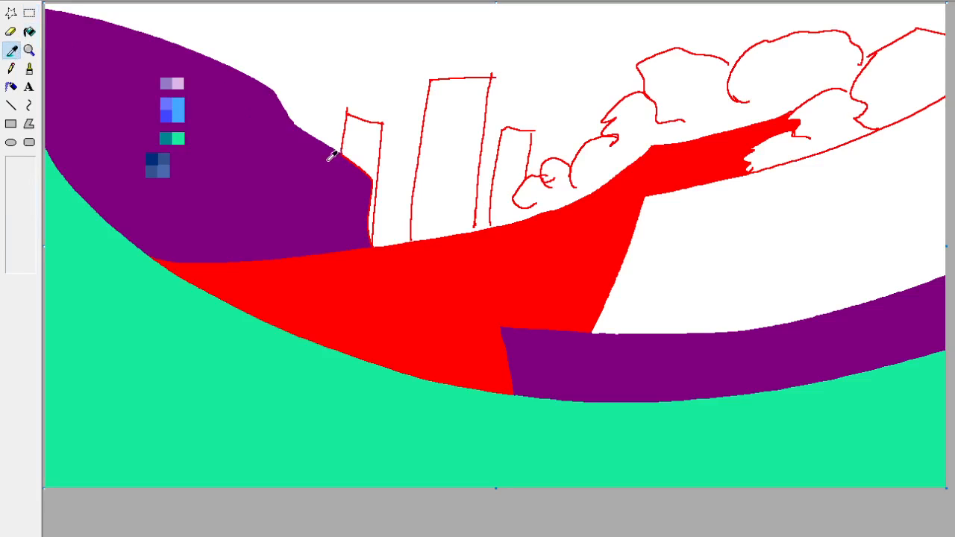
{"action": "left_click", "coordinate": [178, 84]}
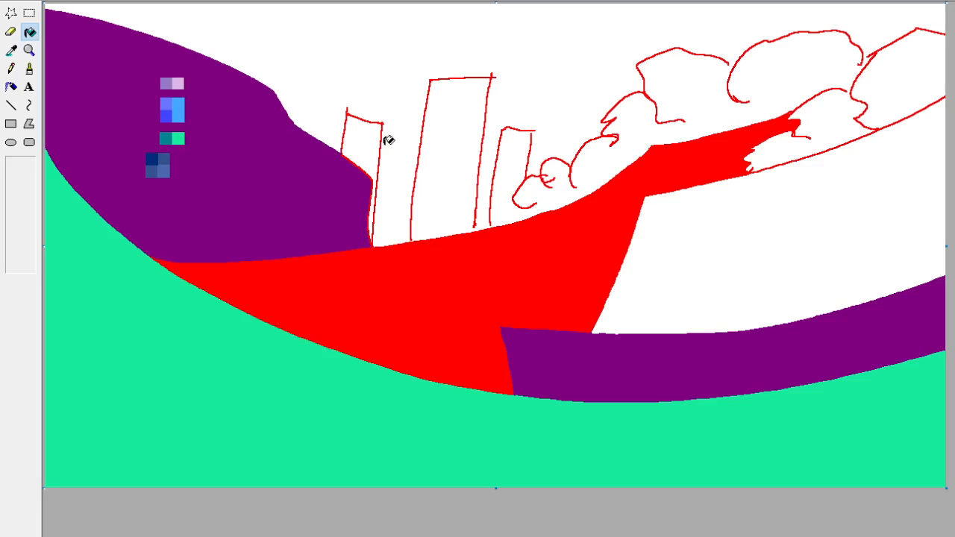
{"action": "left_click", "coordinate": [375, 146]}
Close the gap at the middle tower's base, then fill the tower and cover its red outline with pale lilac.
{"action": "left_click", "coordinate": [29, 68]}
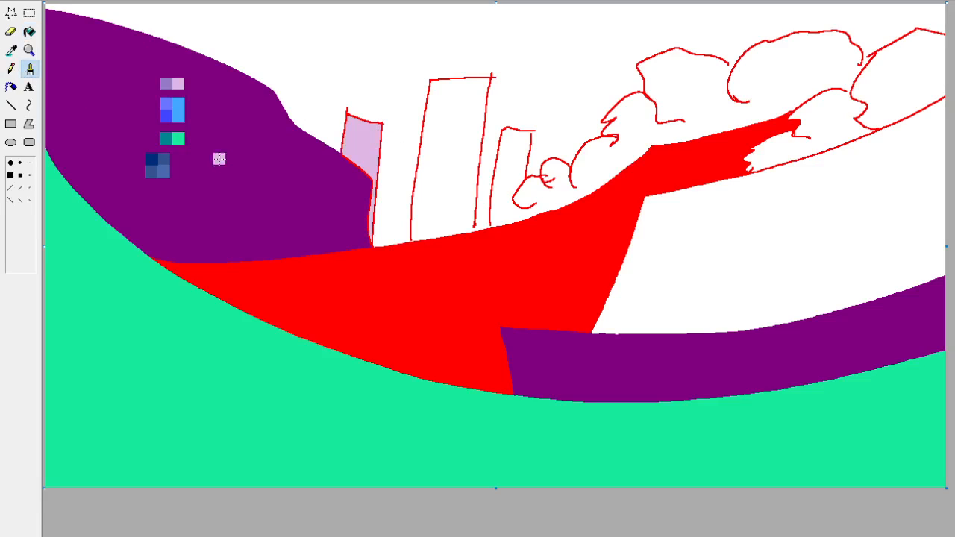
{"action": "left_click", "coordinate": [469, 226]}
{"action": "left_click", "coordinate": [20, 162]}
{"action": "left_click", "coordinate": [29, 32]}
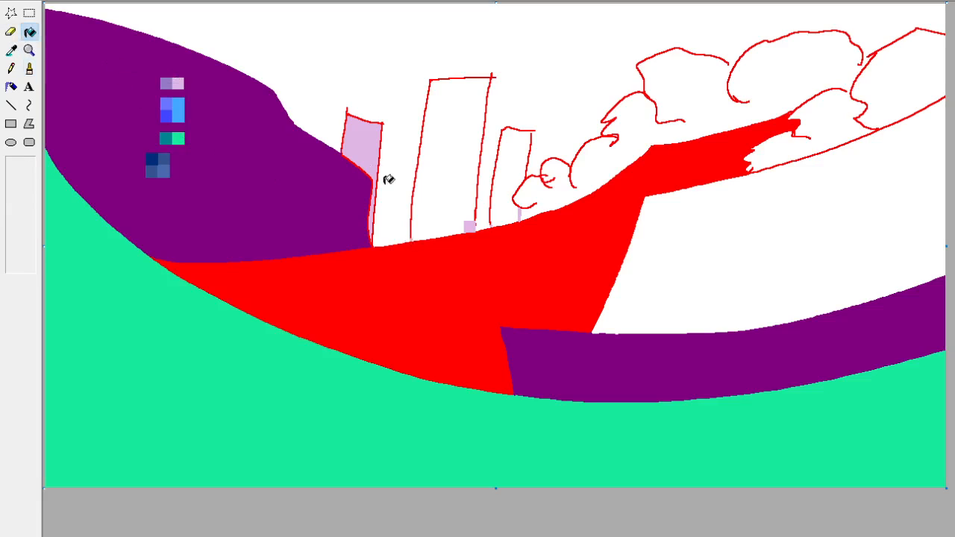
{"action": "left_click", "coordinate": [466, 182]}
{"action": "left_click", "coordinate": [482, 180]}
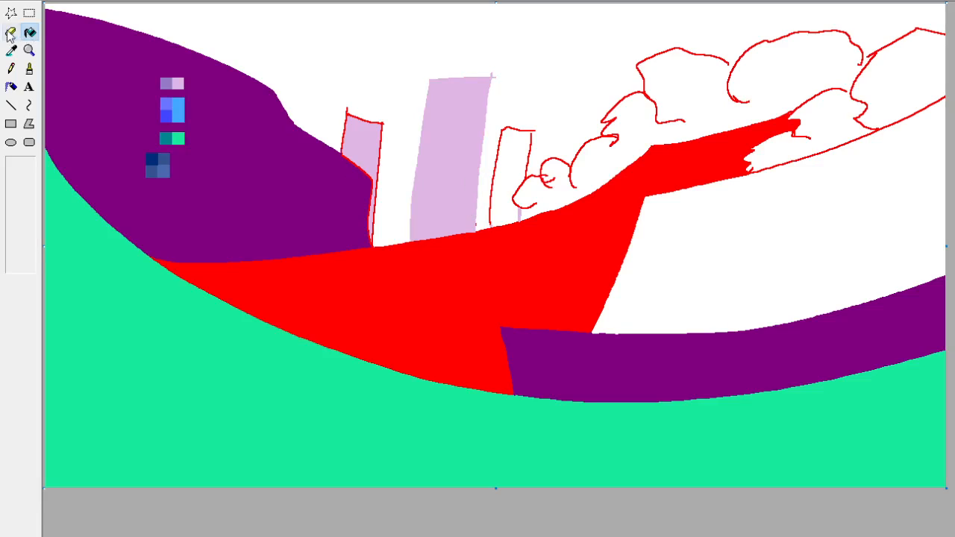
{"action": "left_click", "coordinate": [29, 68]}
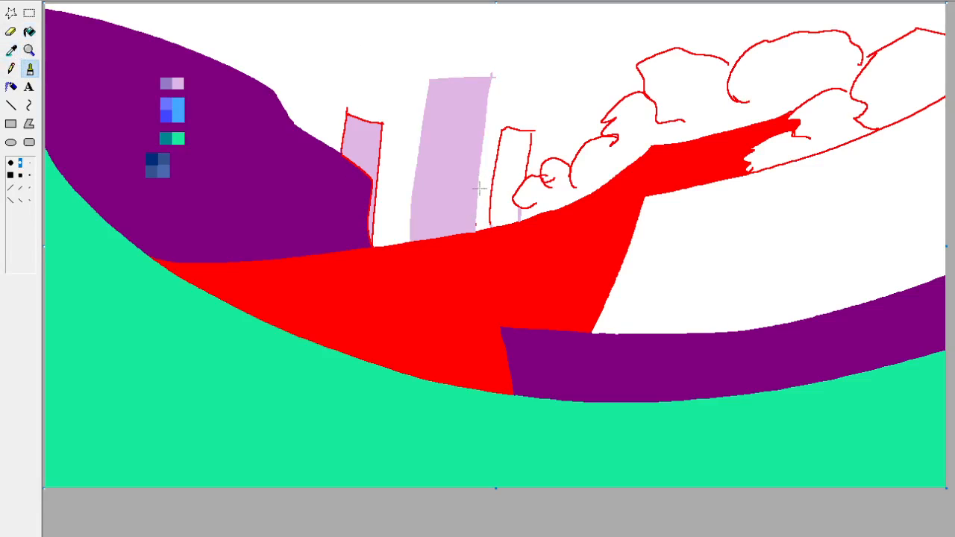
{"action": "left_click", "coordinate": [477, 224]}
Replace the left tower's red outline with the tower's pale lilac.
{"action": "left_click", "coordinate": [29, 32]}
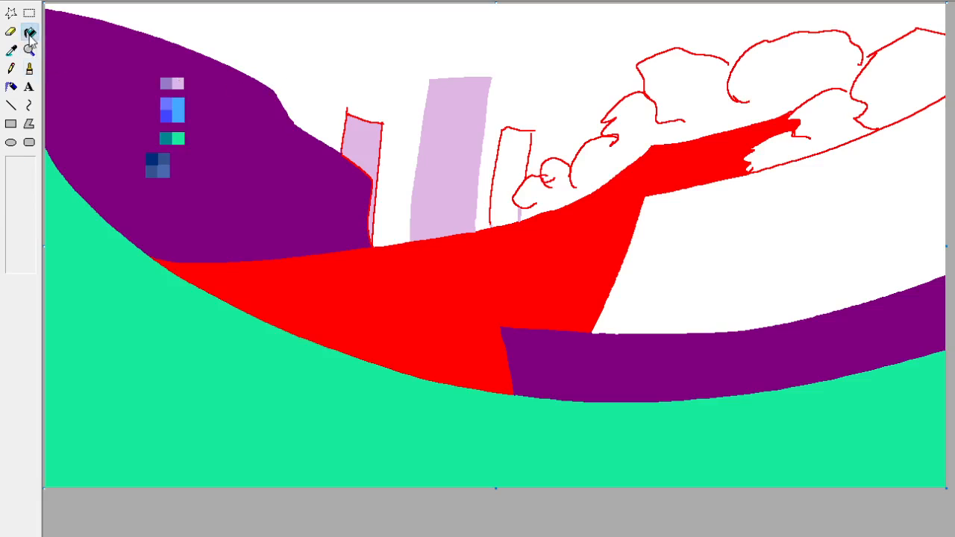
{"action": "left_click", "coordinate": [11, 51]}
{"action": "left_click", "coordinate": [363, 156]}
{"action": "left_click", "coordinate": [11, 69]}
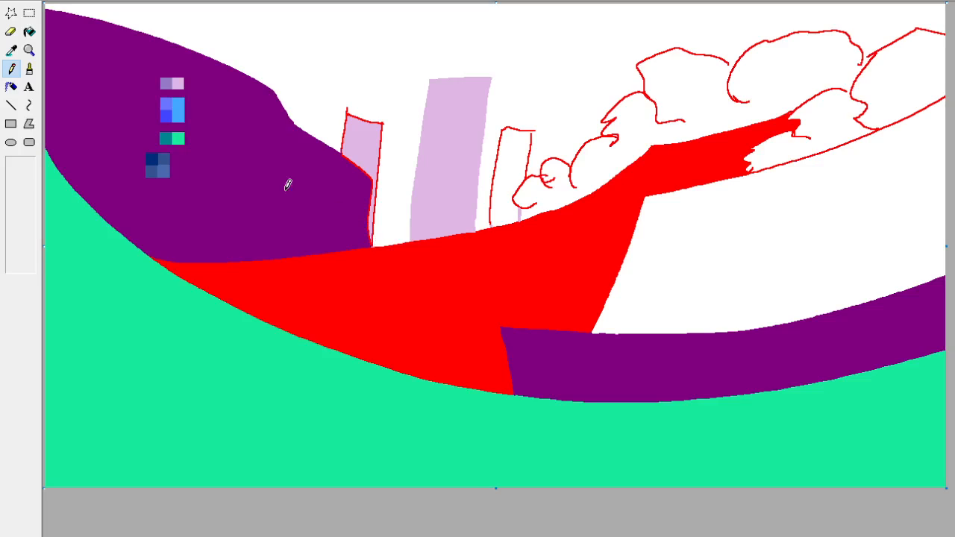
{"action": "left_click", "coordinate": [29, 31]}
{"action": "left_click", "coordinate": [373, 171]}
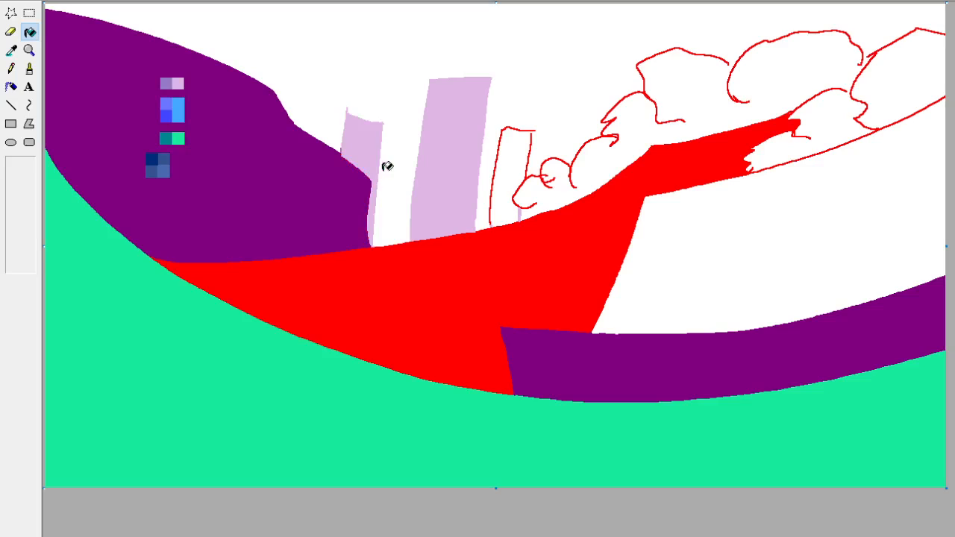
Trim the pointed tip at the left tower's upper corner with the white of the sky.
{"action": "left_click", "coordinate": [12, 50]}
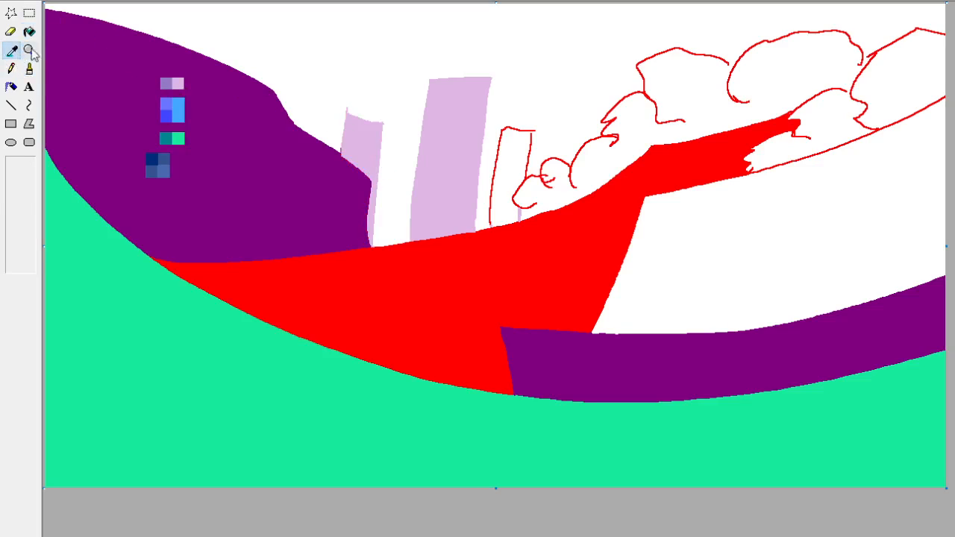
{"action": "left_click", "coordinate": [354, 56]}
{"action": "left_click_drag", "start_coordinate": [348, 109], "coordinate": [347, 112]}
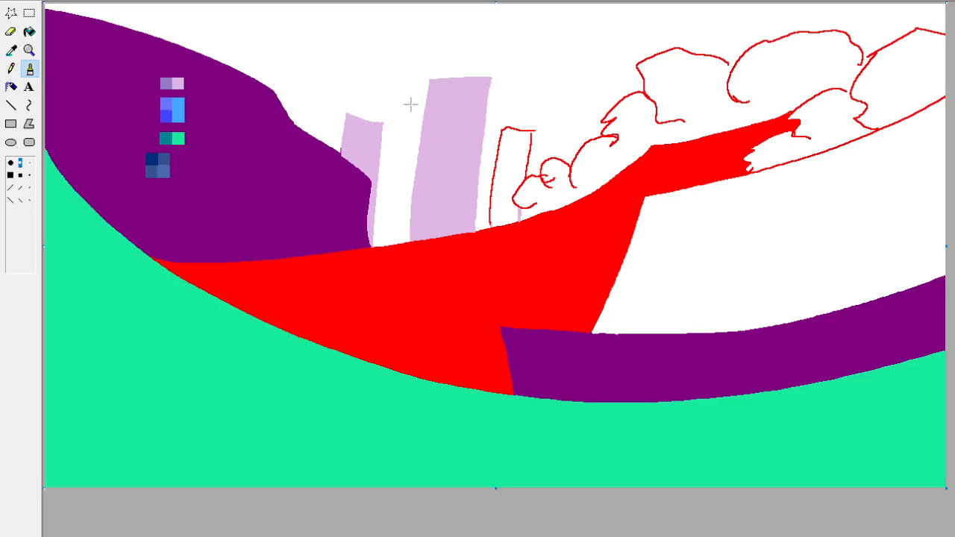
Close the right tower's outline, fill the tower and its outline with pale lilac, and clean up the leftover red edges.
{"action": "left_click", "coordinate": [11, 50]}
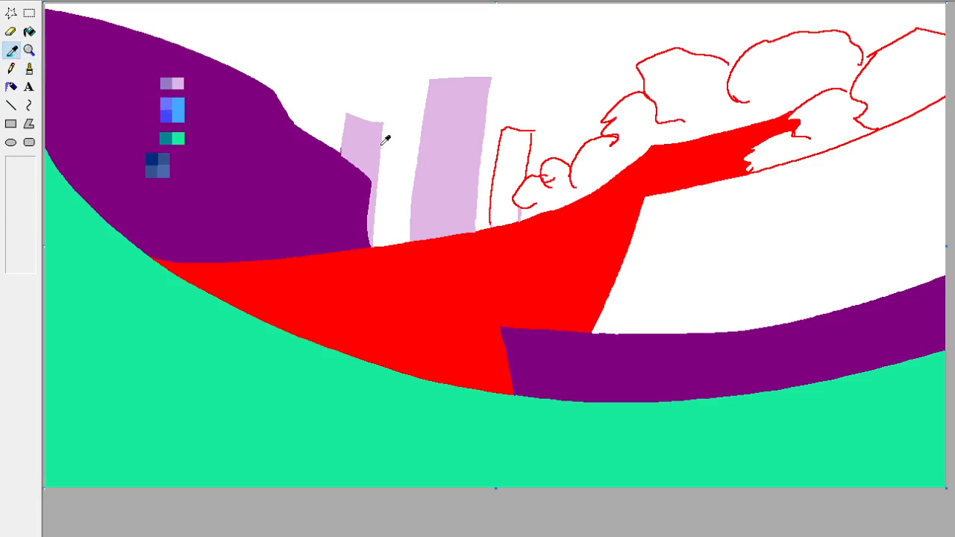
{"action": "left_click", "coordinate": [432, 141]}
{"action": "left_click", "coordinate": [30, 31]}
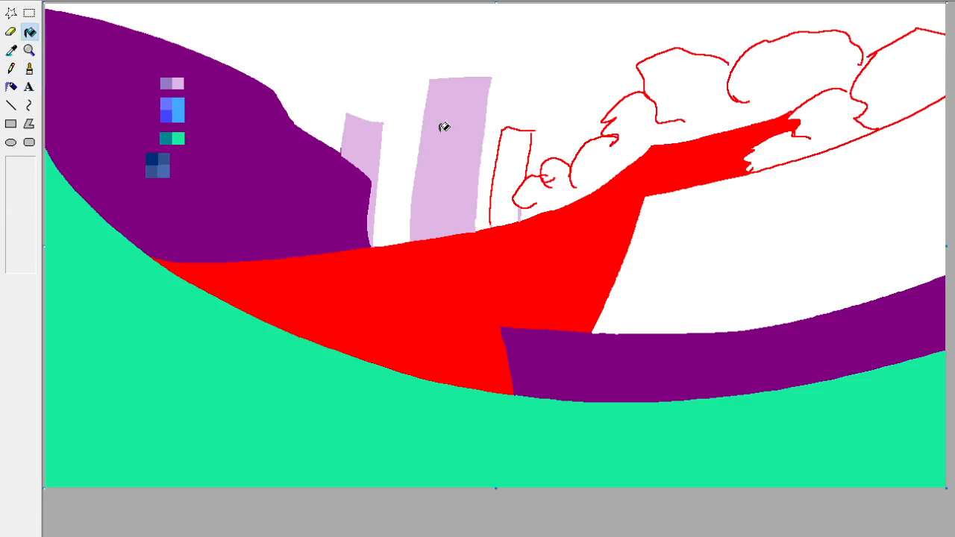
{"action": "left_click", "coordinate": [505, 149]}
{"action": "key", "text": "ctrl+z"}
{"action": "left_click", "coordinate": [29, 68]}
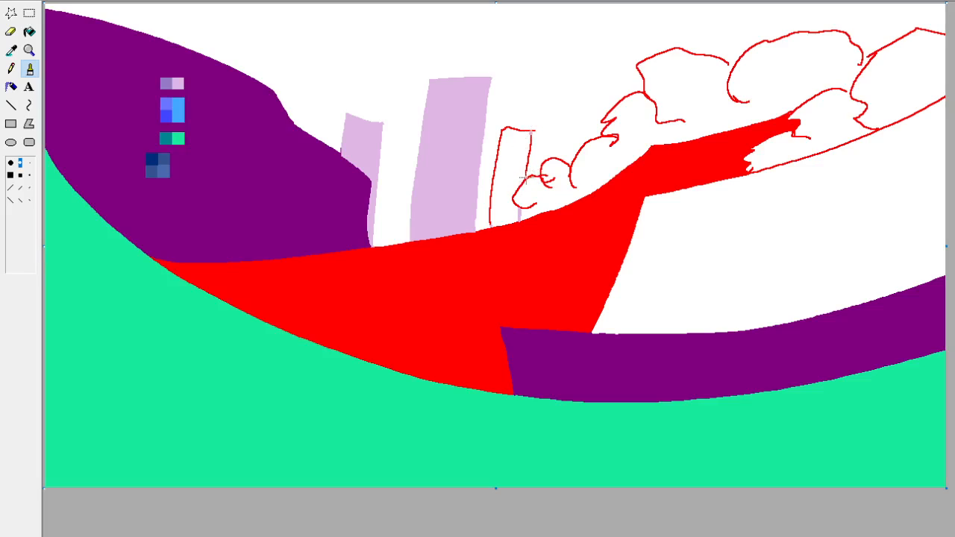
{"action": "left_click", "coordinate": [29, 32]}
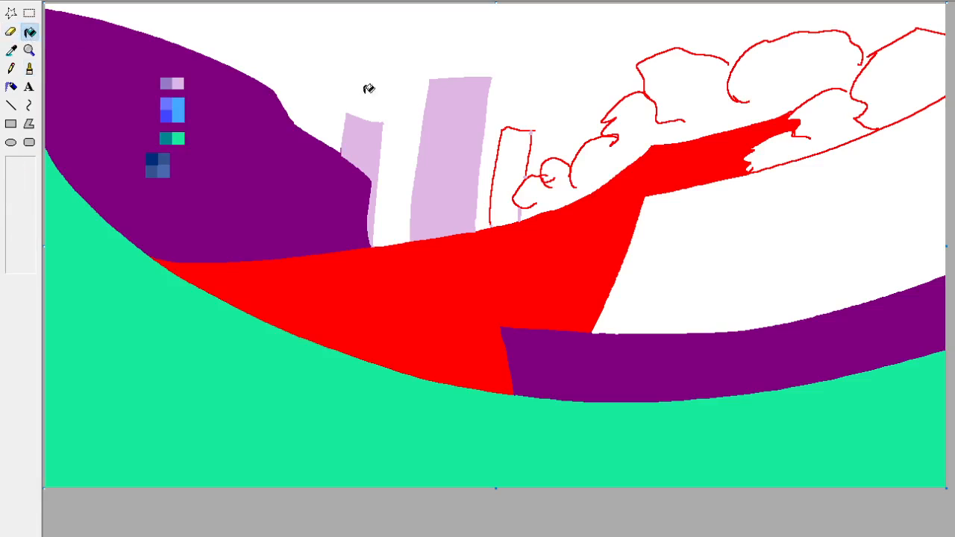
{"action": "left_click", "coordinate": [494, 150]}
{"action": "left_click", "coordinate": [507, 150]}
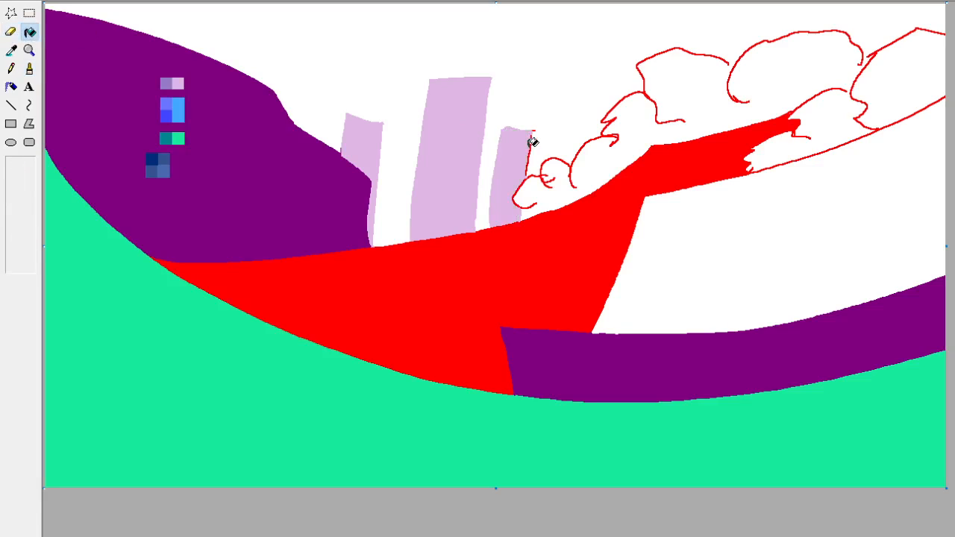
{"action": "left_click", "coordinate": [29, 68]}
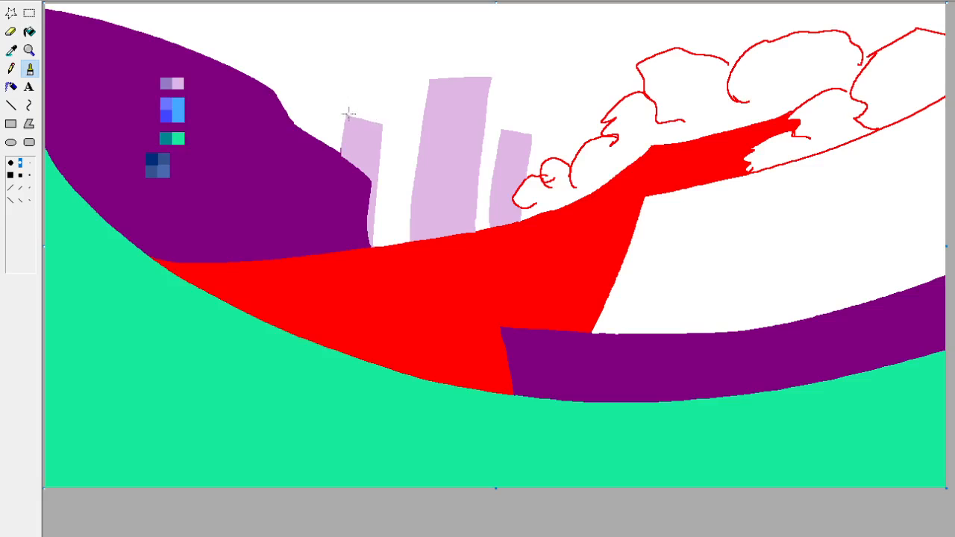
Fill the white hill area above the curved purple strip with the medium slate blue sampled from the palette squares.
{"action": "left_click", "coordinate": [11, 50]}
{"action": "left_click", "coordinate": [11, 50]}
{"action": "left_click", "coordinate": [181, 136]}
{"action": "left_click", "coordinate": [12, 50]}
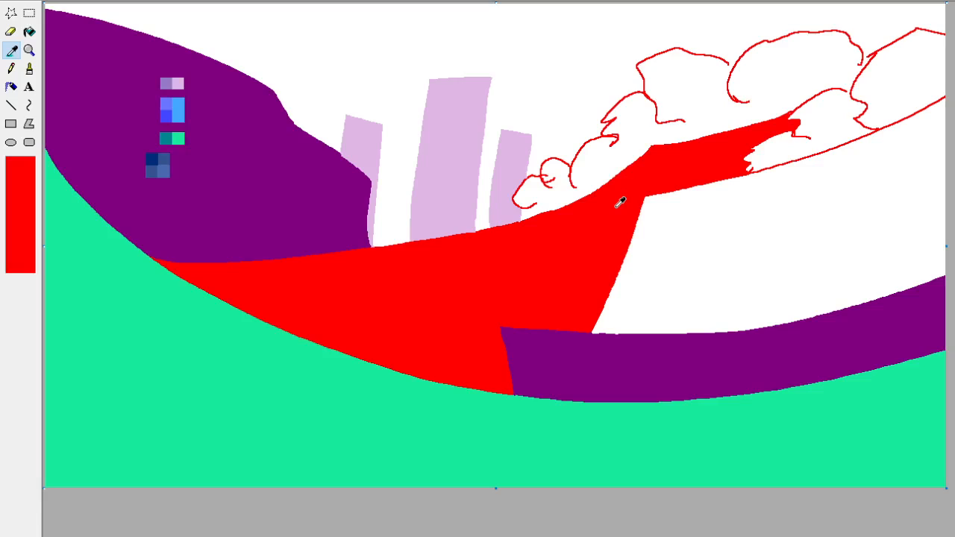
{"action": "left_click", "coordinate": [172, 163]}
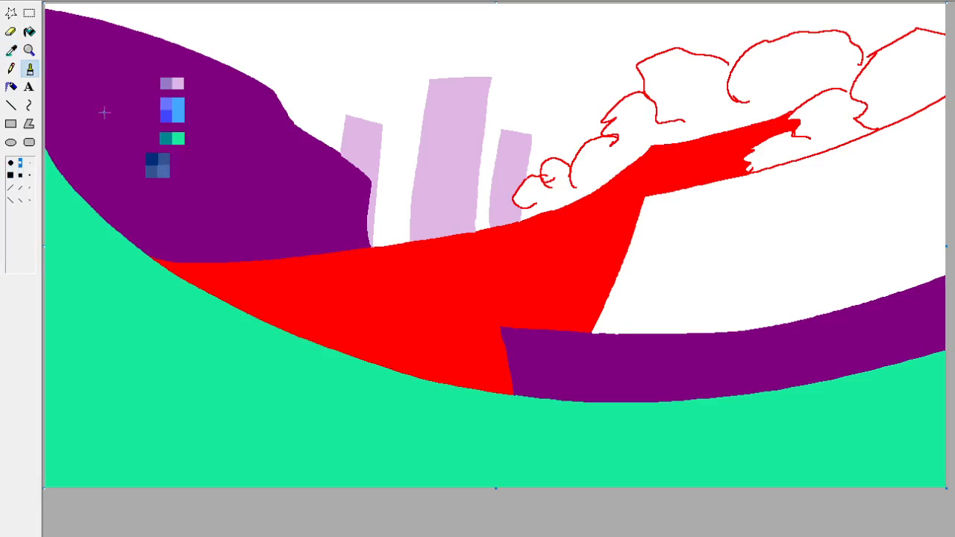
{"action": "left_click", "coordinate": [29, 31]}
{"action": "left_click", "coordinate": [689, 261]}
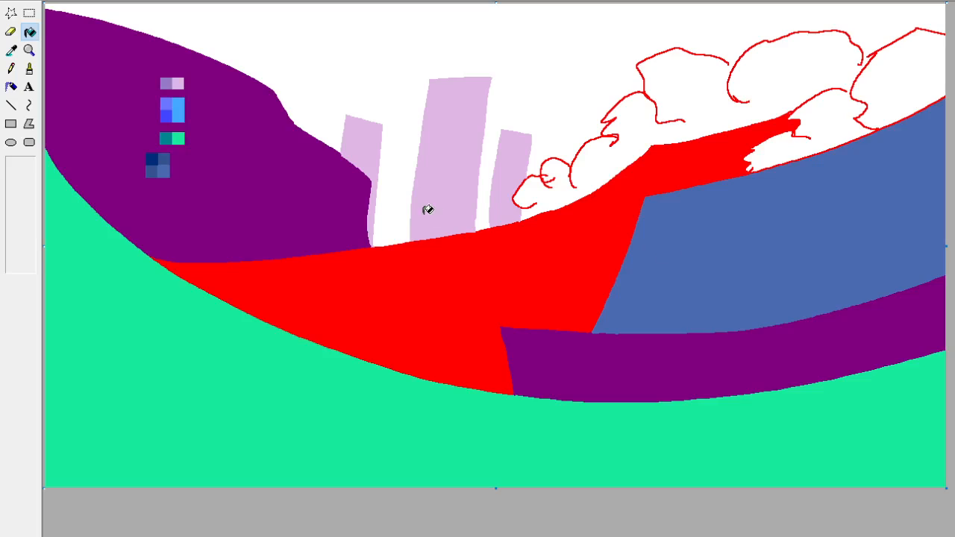
Close the gaps between the bush outlines with the palette's bright green and fill the bushes with it.
{"action": "left_click", "coordinate": [11, 50]}
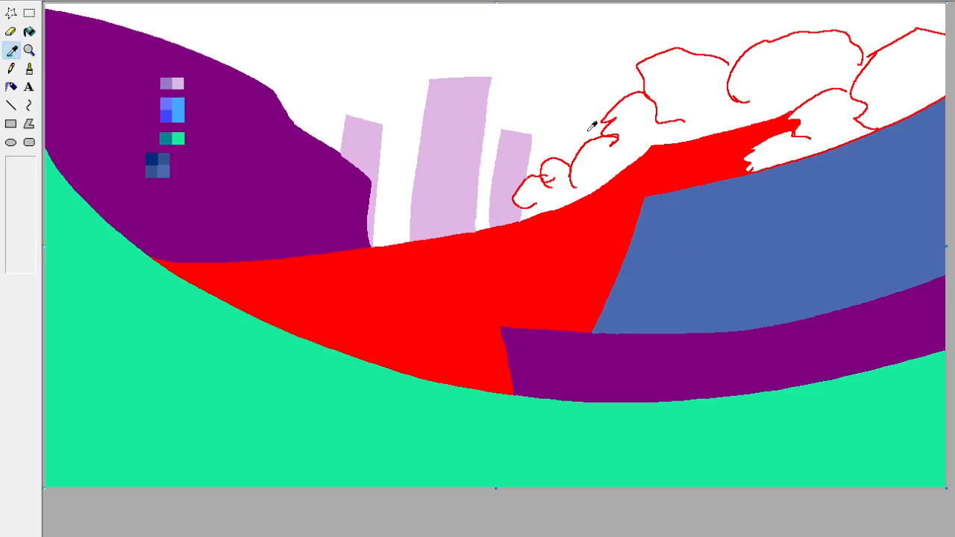
{"action": "left_click", "coordinate": [781, 158]}
{"action": "left_click", "coordinate": [15, 50]}
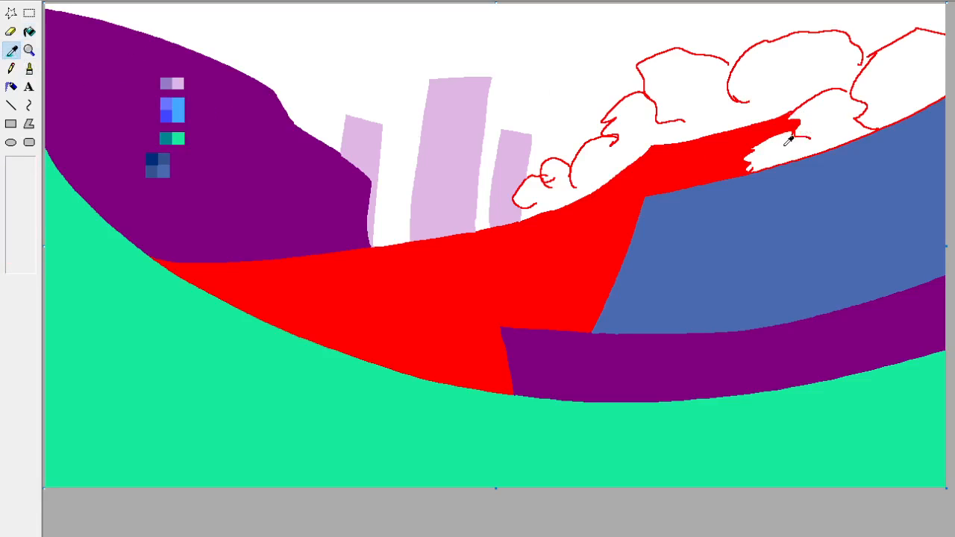
{"action": "left_click", "coordinate": [181, 132]}
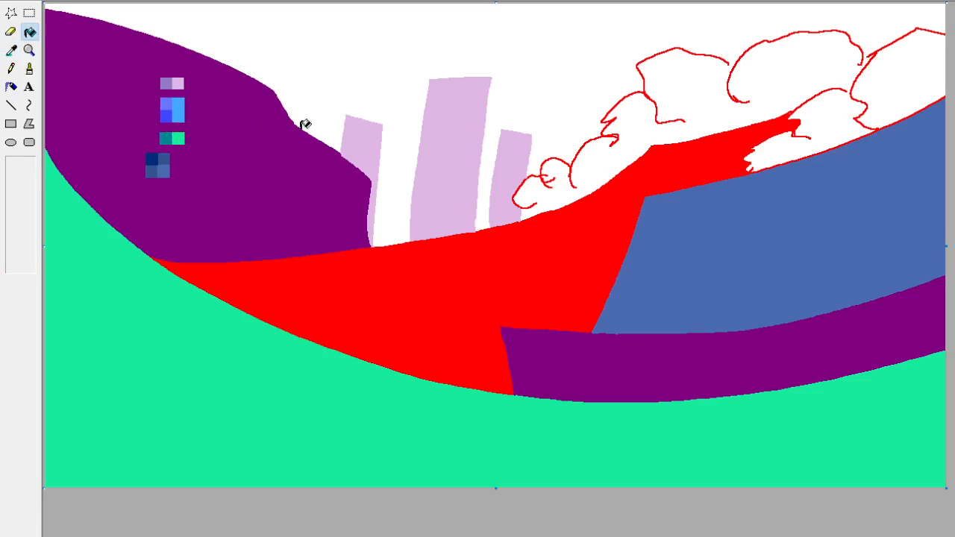
{"action": "left_click", "coordinate": [842, 117]}
{"action": "key", "text": "ctrl+z"}
{"action": "left_click", "coordinate": [30, 68]}
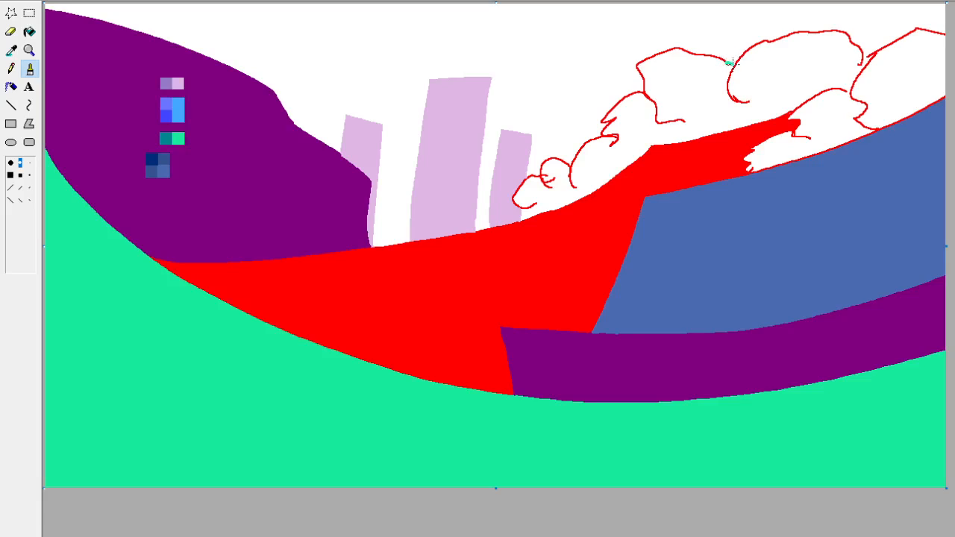
{"action": "left_click_drag", "start_coordinate": [861, 60], "coordinate": [866, 55]}
{"action": "left_click", "coordinate": [29, 31]}
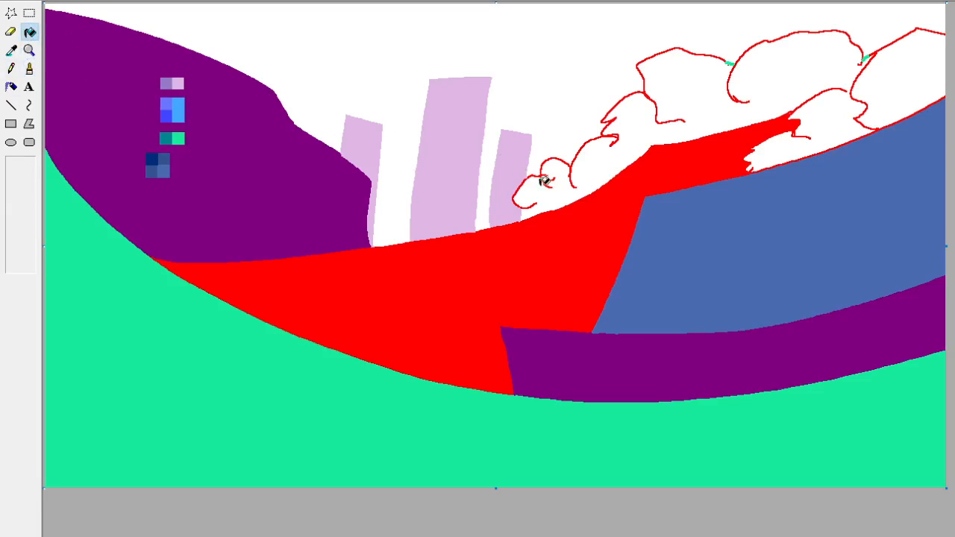
{"action": "left_click", "coordinate": [545, 181]}
{"action": "left_click", "coordinate": [884, 83]}
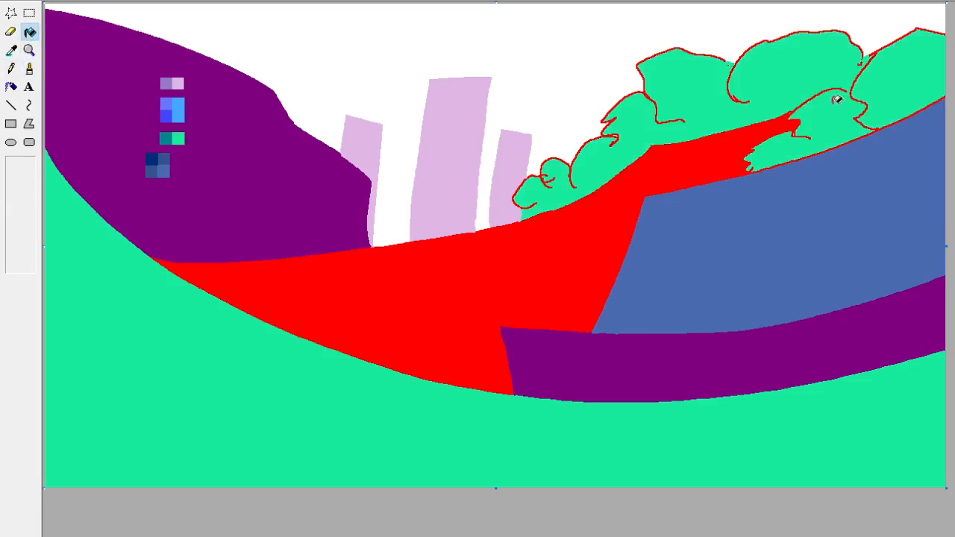
Sample the outline red and paint over the red outlines across the upper bushes with the bright green, restarting after an undone stroke.
{"action": "left_click", "coordinate": [12, 50]}
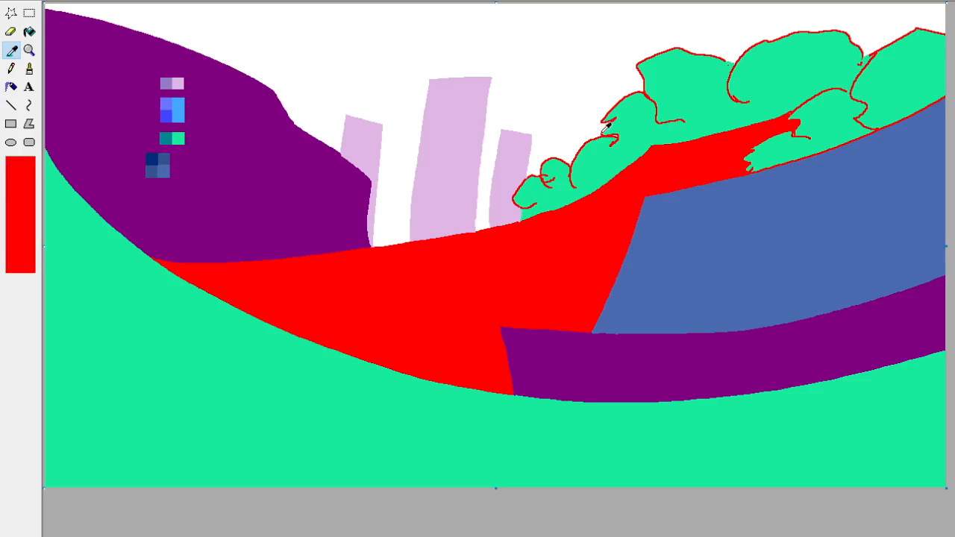
{"action": "left_click", "coordinate": [172, 82]}
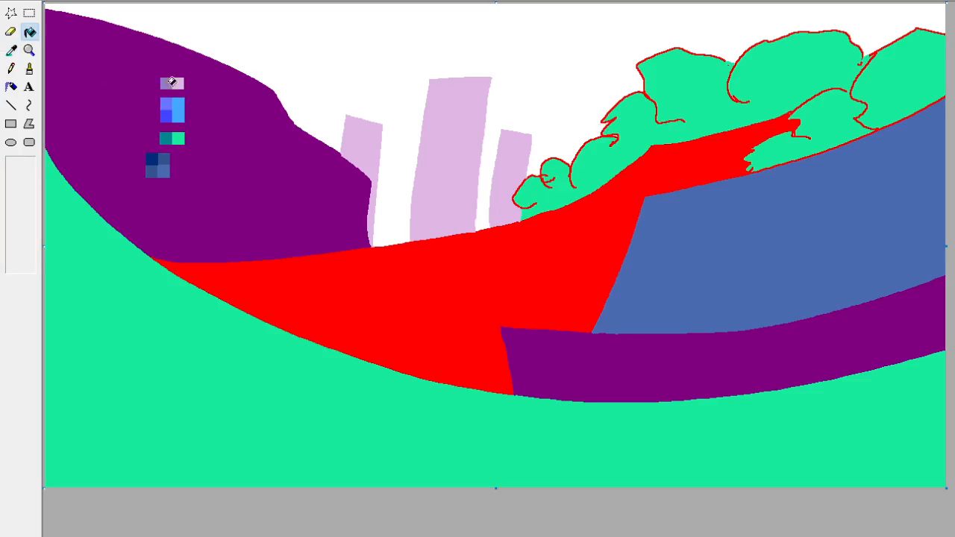
{"action": "left_click", "coordinate": [10, 32]}
{"action": "mouse_move", "coordinate": [527, 164]}
{"action": "left_mouse_down"}
{"action": "mouse_move", "coordinate": [502, 179]}
{"action": "mouse_move", "coordinate": [554, 153]}
{"action": "mouse_move", "coordinate": [619, 87]}
{"action": "mouse_move", "coordinate": [667, 101]}
{"action": "mouse_move", "coordinate": [696, 95]}
{"action": "mouse_move", "coordinate": [668, 52]}
{"action": "mouse_move", "coordinate": [737, 70]}
{"action": "mouse_move", "coordinate": [859, 44]}
{"action": "mouse_move", "coordinate": [916, 43]}
{"action": "mouse_move", "coordinate": [877, 105]}
{"action": "mouse_move", "coordinate": [824, 131]}
{"action": "mouse_move", "coordinate": [796, 174]}
{"action": "mouse_move", "coordinate": [763, 189]}
{"action": "mouse_move", "coordinate": [833, 144]}
{"action": "mouse_move", "coordinate": [836, 167]}
{"action": "left_mouse_up"}
{"action": "key", "text": "ctrl+z"}
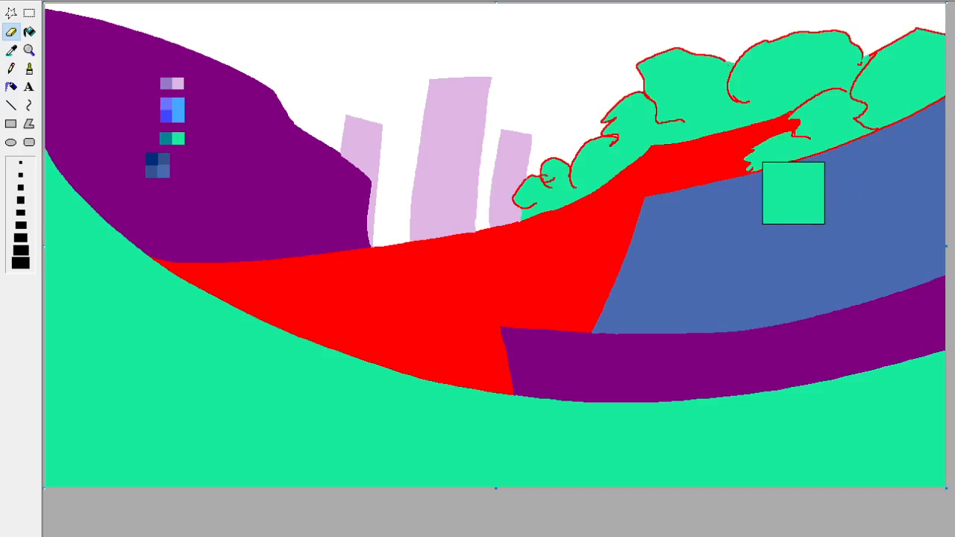
{"action": "mouse_move", "coordinate": [552, 154]}
{"action": "left_mouse_down"}
{"action": "mouse_move", "coordinate": [492, 189]}
{"action": "mouse_move", "coordinate": [556, 149]}
{"action": "mouse_move", "coordinate": [539, 168]}
{"action": "mouse_move", "coordinate": [632, 88]}
{"action": "mouse_move", "coordinate": [665, 96]}
{"action": "mouse_move", "coordinate": [655, 56]}
{"action": "mouse_move", "coordinate": [754, 73]}
{"action": "mouse_move", "coordinate": [843, 46]}
{"action": "mouse_move", "coordinate": [918, 42]}
{"action": "mouse_move", "coordinate": [848, 80]}
{"action": "mouse_move", "coordinate": [814, 83]}
{"action": "mouse_move", "coordinate": [837, 81]}
{"action": "left_mouse_up"}
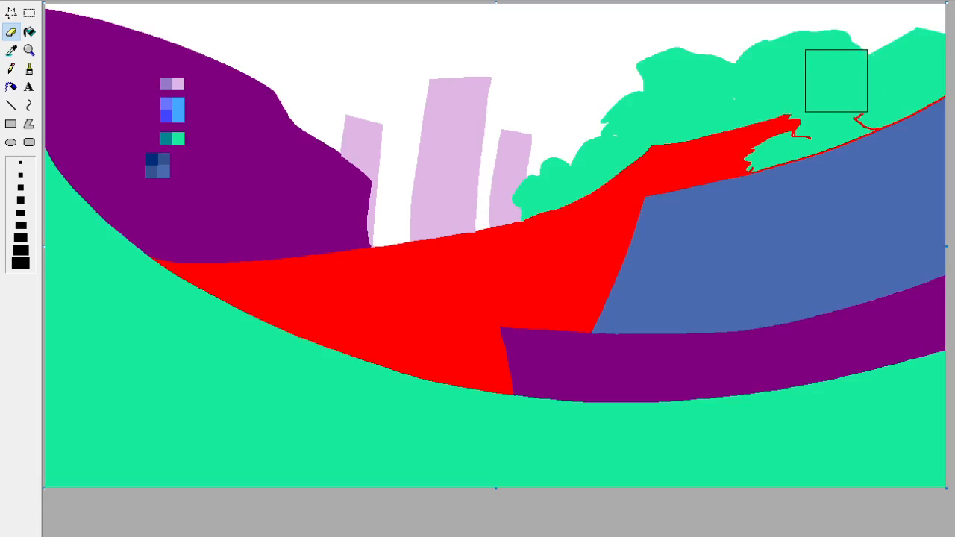
Replace the remaining red lines between the bushes and the slate blue hill with green, using a smaller eraser.
{"action": "left_click", "coordinate": [20, 212]}
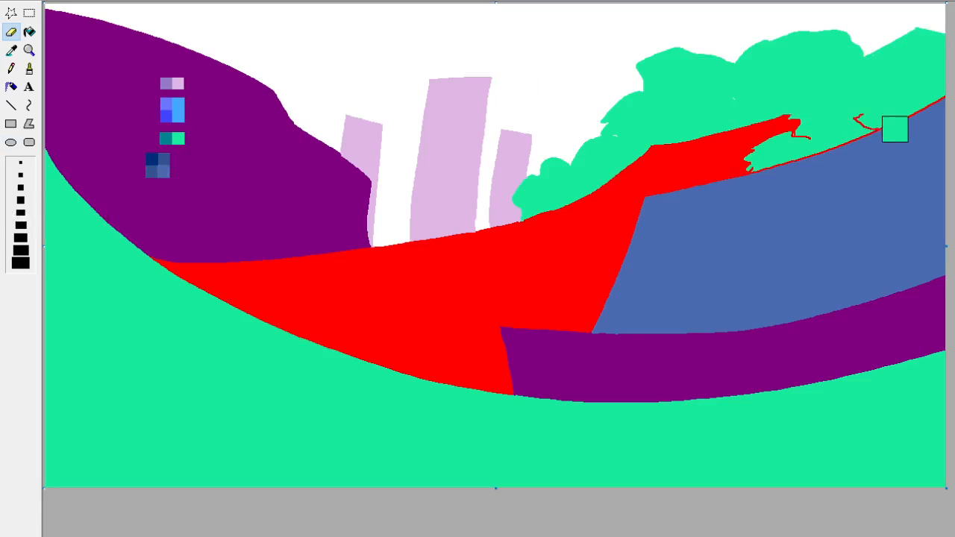
{"action": "mouse_move", "coordinate": [895, 129]}
{"action": "left_mouse_down"}
{"action": "mouse_move", "coordinate": [813, 138]}
{"action": "mouse_move", "coordinate": [866, 103]}
{"action": "mouse_move", "coordinate": [811, 146]}
{"action": "mouse_move", "coordinate": [924, 93]}
{"action": "left_mouse_up"}
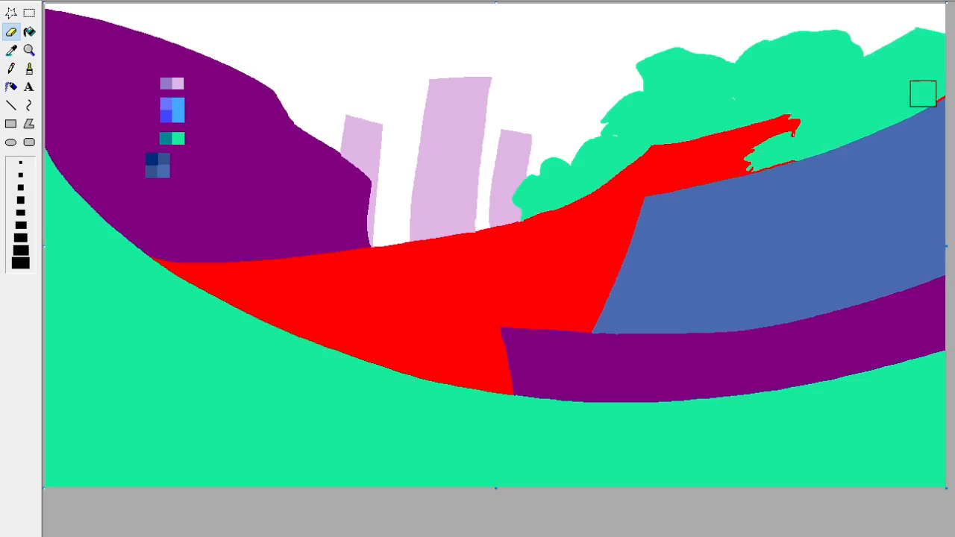
{"action": "mouse_move", "coordinate": [796, 158]}
{"action": "left_mouse_down"}
{"action": "mouse_move", "coordinate": [766, 166]}
{"action": "mouse_move", "coordinate": [786, 153]}
{"action": "left_mouse_up"}
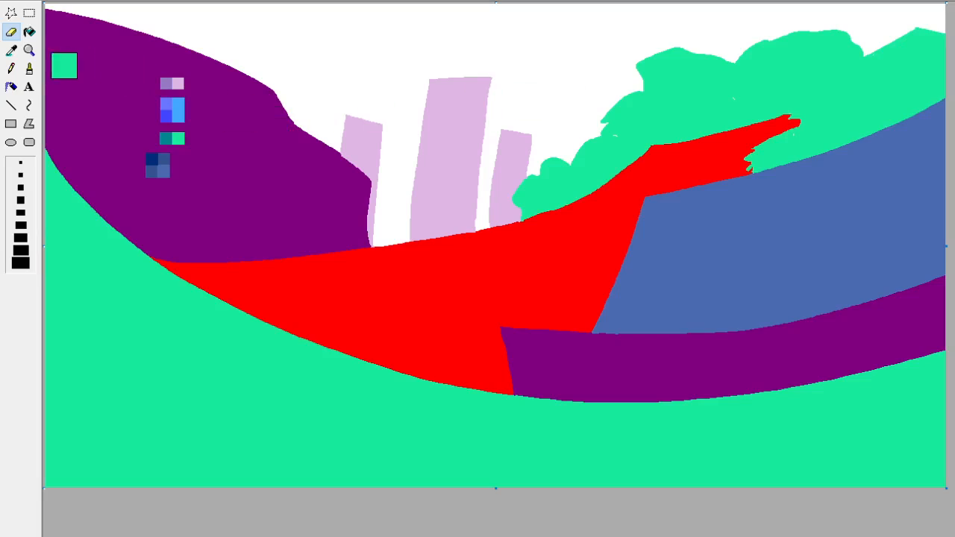
Paint three small pale lilac patches into the lower edge of the green bushes, replacing only the bright green.
{"action": "left_click", "coordinate": [29, 69]}
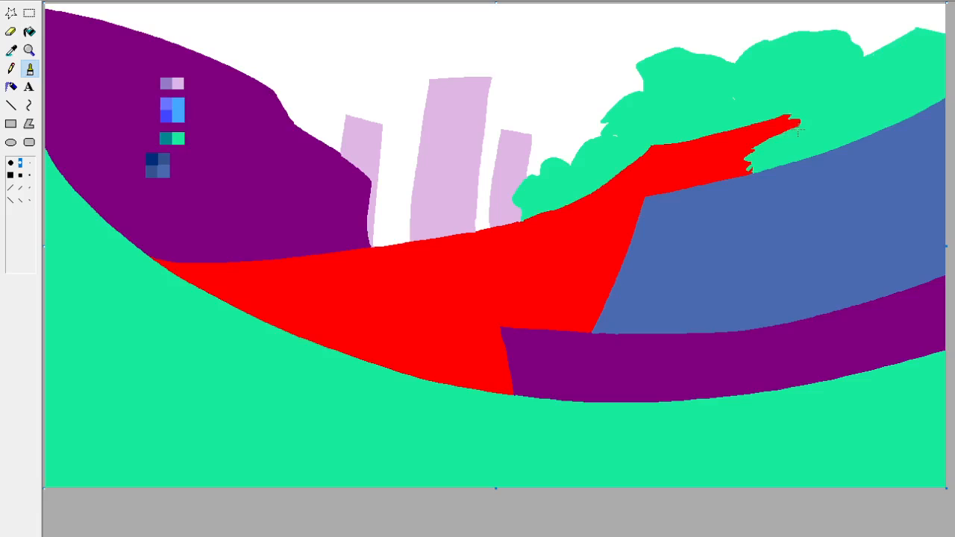
{"action": "left_click", "coordinate": [11, 50]}
{"action": "left_click", "coordinate": [705, 106]}
{"action": "left_click", "coordinate": [15, 51]}
{"action": "right_click", "coordinate": [180, 82]}
{"action": "left_click", "coordinate": [12, 32]}
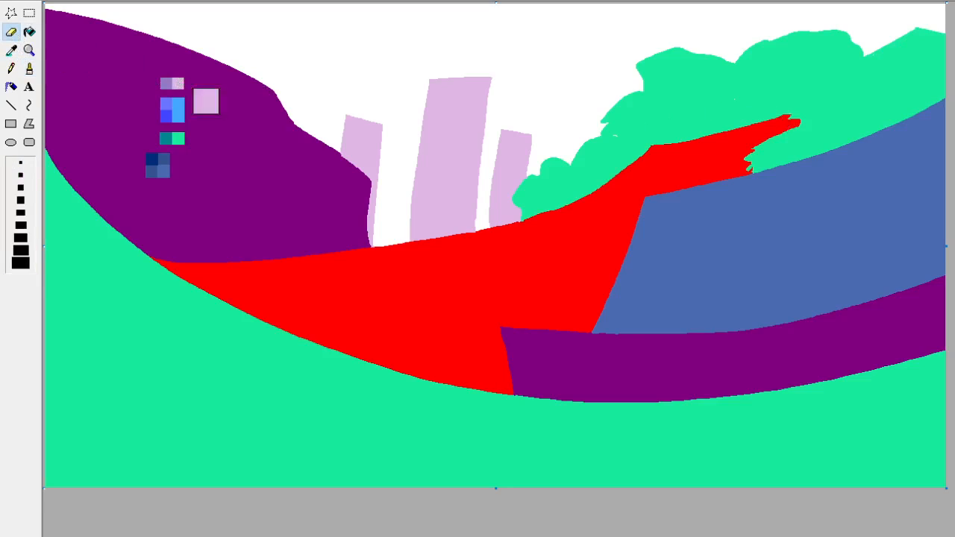
{"action": "left_click", "coordinate": [20, 175]}
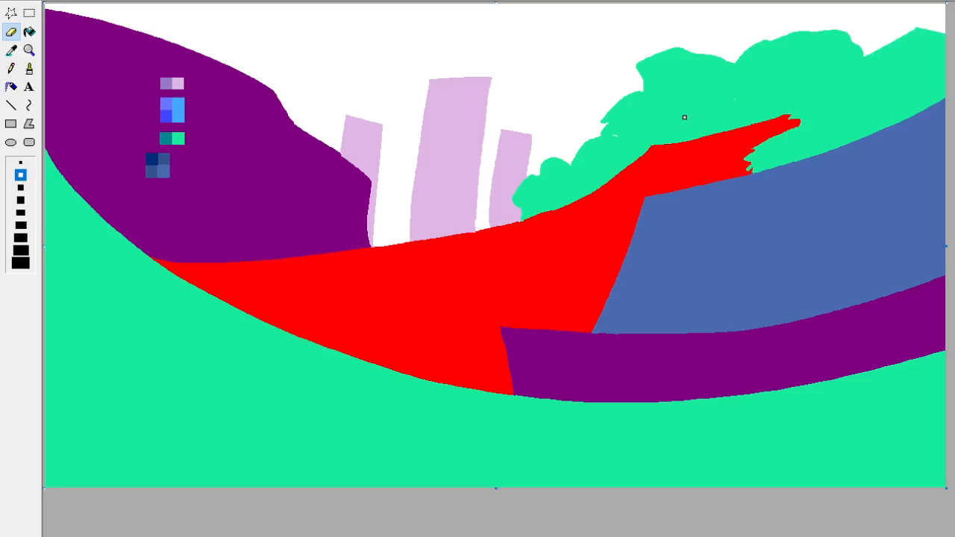
{"action": "left_click_drag", "start_coordinate": [688, 122], "coordinate": [697, 135]}
{"action": "left_click_drag", "start_coordinate": [762, 105], "coordinate": [763, 119]}
{"action": "left_click_drag", "start_coordinate": [601, 167], "coordinate": [596, 174]}
Brush bright green over the bush edge below the red path's upper tip to make it more jagged.
{"action": "left_click", "coordinate": [11, 68]}
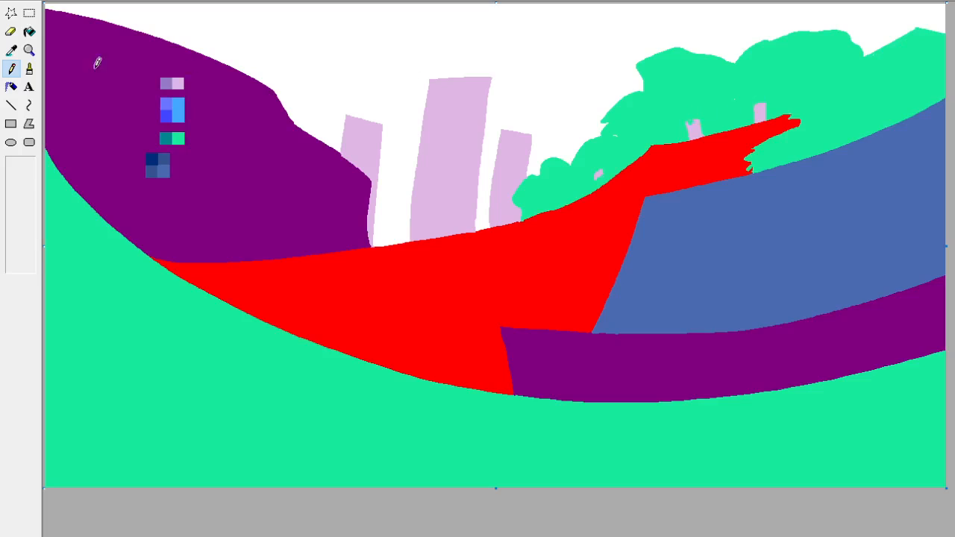
{"action": "left_click", "coordinate": [29, 68]}
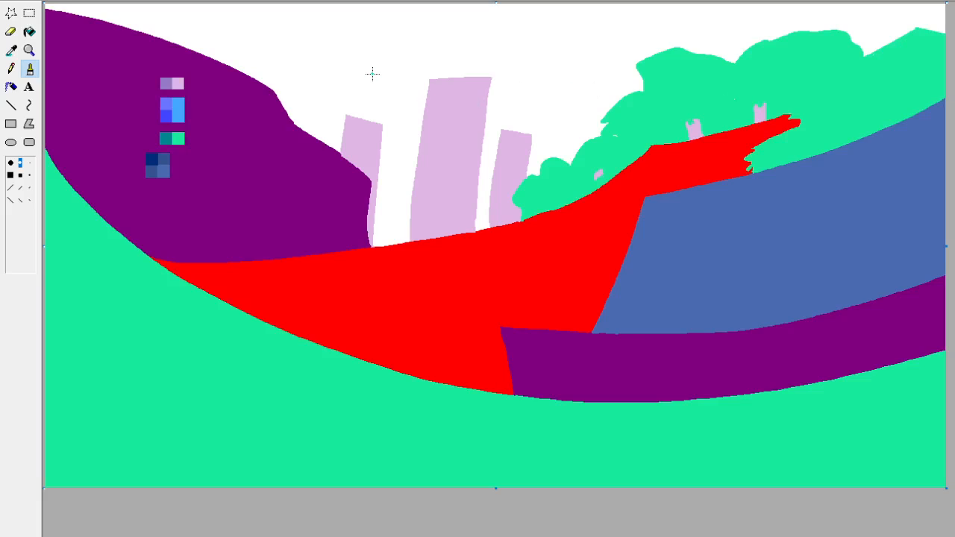
{"action": "left_click", "coordinate": [11, 50]}
{"action": "left_click", "coordinate": [776, 143]}
{"action": "left_click_drag", "start_coordinate": [775, 137], "coordinate": [784, 136]}
Paint jagged green grass blades along the foreground hill's edge where it meets the large purple hill.
{"action": "left_click", "coordinate": [12, 50]}
{"action": "left_click", "coordinate": [94, 194]}
{"action": "mouse_move", "coordinate": [75, 191]}
{"action": "left_mouse_down"}
{"action": "mouse_move", "coordinate": [74, 172]}
{"action": "mouse_move", "coordinate": [49, 162]}
{"action": "left_mouse_up"}
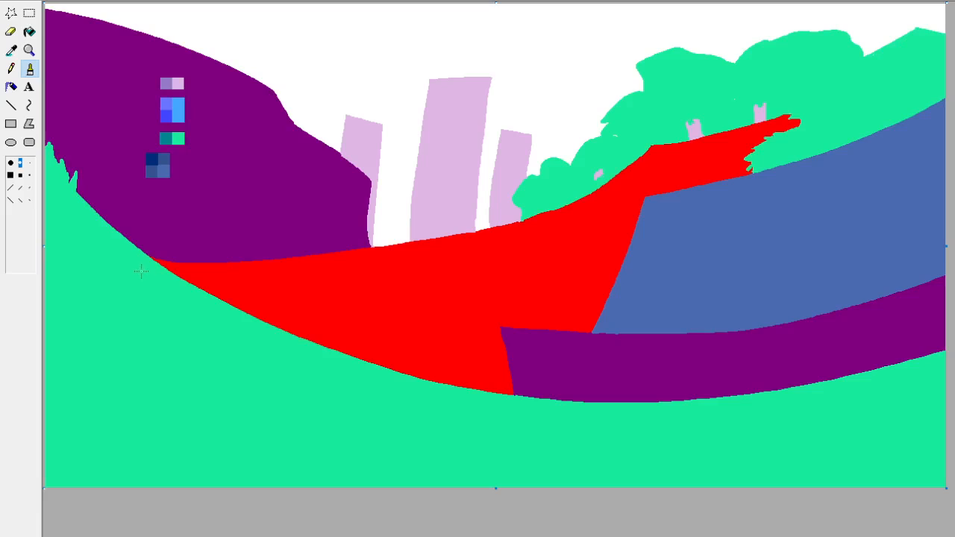
{"action": "mouse_move", "coordinate": [118, 231]}
{"action": "left_mouse_down"}
{"action": "mouse_move", "coordinate": [110, 209]}
{"action": "mouse_move", "coordinate": [100, 215]}
{"action": "mouse_move", "coordinate": [84, 200]}
{"action": "left_mouse_up"}
{"action": "mouse_move", "coordinate": [124, 251]}
{"action": "left_mouse_down"}
{"action": "mouse_move", "coordinate": [129, 243]}
{"action": "mouse_move", "coordinate": [86, 190]}
{"action": "left_mouse_up"}
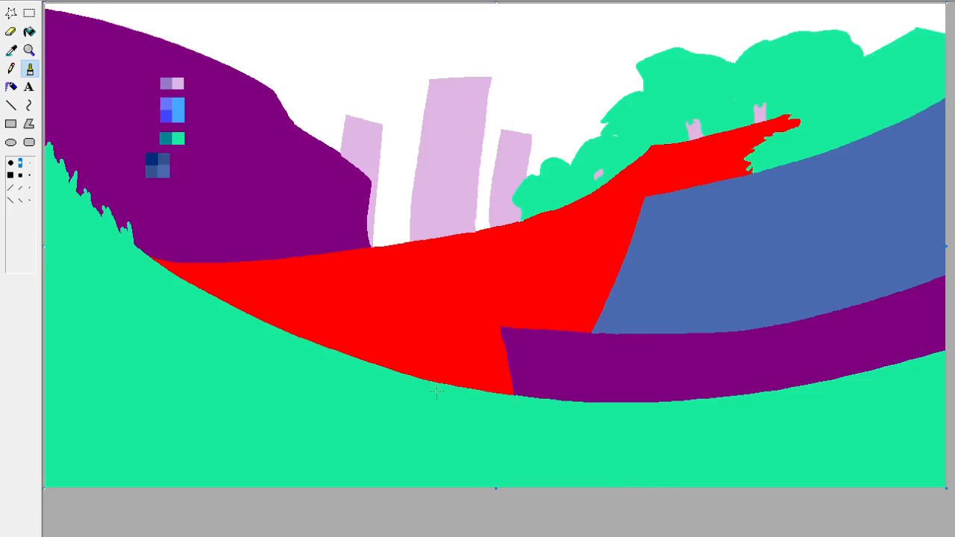
Paint green grass tufts along the foreground edge, from the red path's lower end to the middle of the purple strip.
{"action": "mouse_move", "coordinate": [472, 388]}
{"action": "left_mouse_down"}
{"action": "mouse_move", "coordinate": [497, 387]}
{"action": "mouse_move", "coordinate": [491, 401]}
{"action": "mouse_move", "coordinate": [519, 411]}
{"action": "mouse_move", "coordinate": [541, 369]}
{"action": "mouse_move", "coordinate": [544, 414]}
{"action": "mouse_move", "coordinate": [535, 384]}
{"action": "mouse_move", "coordinate": [528, 391]}
{"action": "mouse_move", "coordinate": [545, 371]}
{"action": "left_mouse_up"}
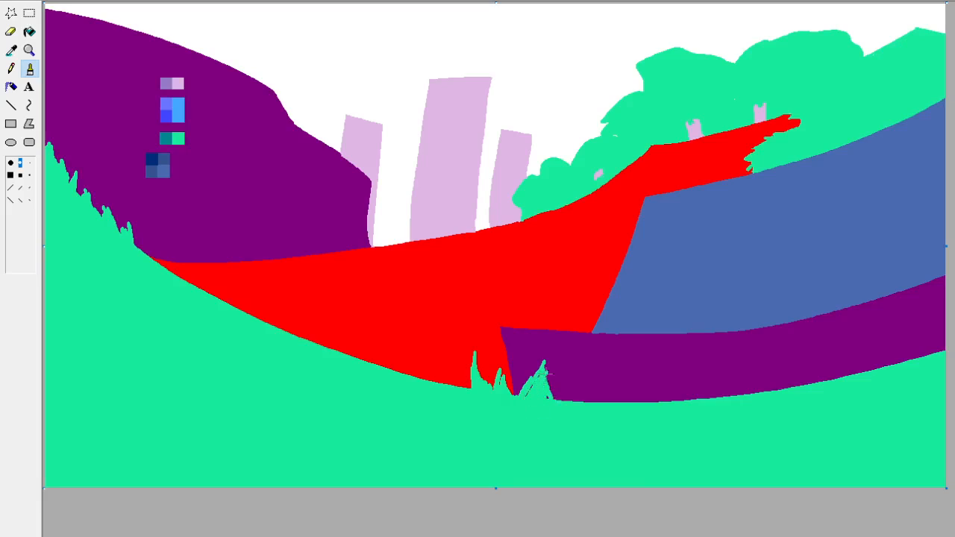
{"action": "mouse_move", "coordinate": [545, 404]}
{"action": "left_mouse_down"}
{"action": "mouse_move", "coordinate": [547, 374]}
{"action": "mouse_move", "coordinate": [567, 410]}
{"action": "mouse_move", "coordinate": [580, 405]}
{"action": "mouse_move", "coordinate": [555, 398]}
{"action": "mouse_move", "coordinate": [560, 419]}
{"action": "mouse_move", "coordinate": [620, 383]}
{"action": "mouse_move", "coordinate": [632, 409]}
{"action": "mouse_move", "coordinate": [593, 407]}
{"action": "mouse_move", "coordinate": [632, 402]}
{"action": "left_mouse_up"}
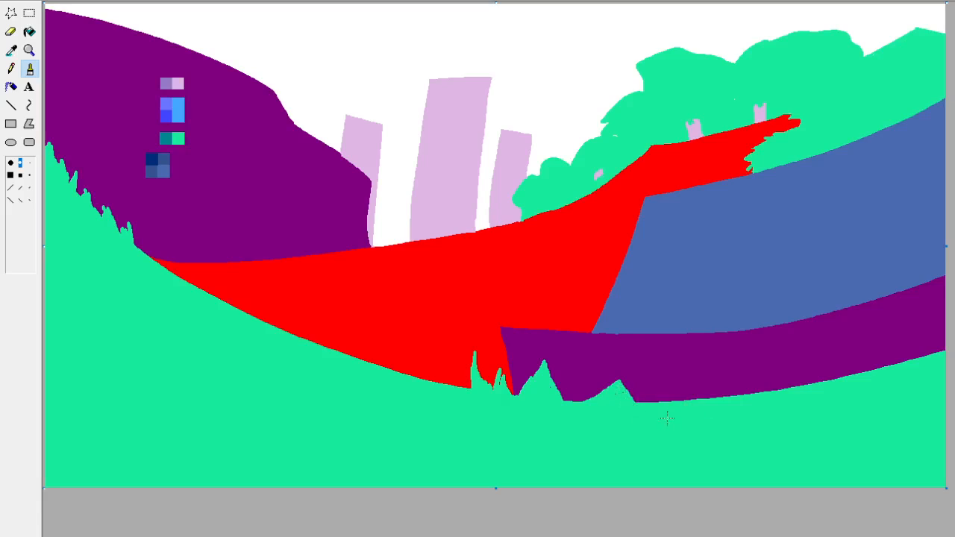
{"action": "mouse_move", "coordinate": [690, 400]}
{"action": "left_mouse_down"}
{"action": "mouse_move", "coordinate": [713, 376]}
{"action": "mouse_move", "coordinate": [702, 395]}
{"action": "mouse_move", "coordinate": [713, 391]}
{"action": "left_mouse_up"}
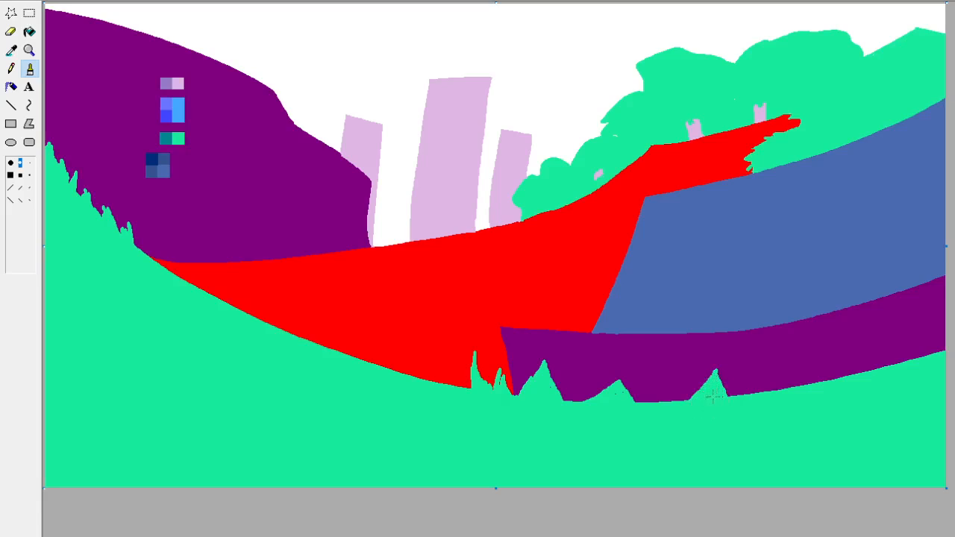
{"action": "mouse_move", "coordinate": [651, 402]}
{"action": "left_mouse_down"}
{"action": "mouse_move", "coordinate": [662, 391]}
{"action": "mouse_move", "coordinate": [663, 410]}
{"action": "mouse_move", "coordinate": [688, 386]}
{"action": "mouse_move", "coordinate": [670, 404]}
{"action": "left_mouse_up"}
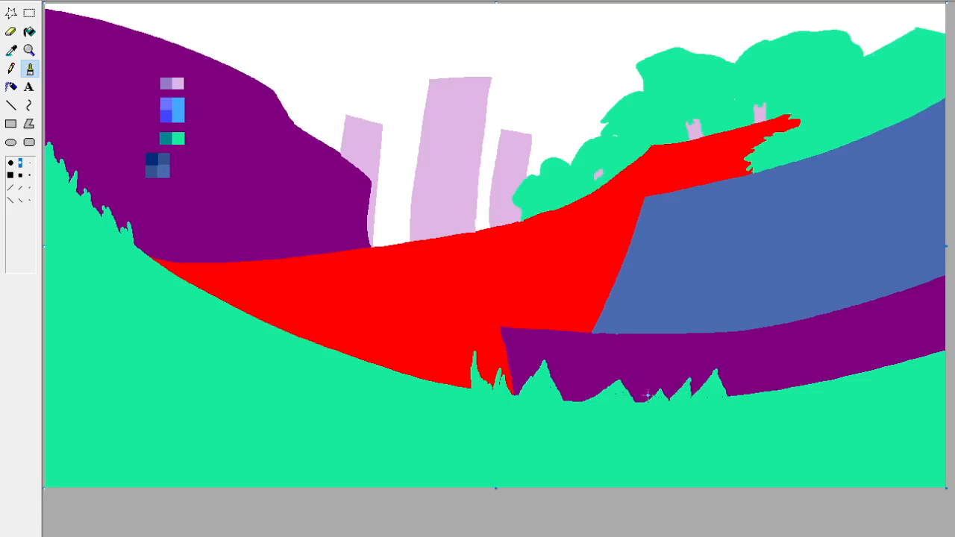
Fill the gaps with smaller green grass tufts and continue them along the purple strip to the canvas's far edge.
{"action": "mouse_move", "coordinate": [583, 406]}
{"action": "left_mouse_down"}
{"action": "mouse_move", "coordinate": [565, 413]}
{"action": "mouse_move", "coordinate": [577, 401]}
{"action": "left_mouse_up"}
{"action": "mouse_move", "coordinate": [810, 393]}
{"action": "left_mouse_down"}
{"action": "mouse_move", "coordinate": [785, 383]}
{"action": "mouse_move", "coordinate": [808, 363]}
{"action": "mouse_move", "coordinate": [811, 382]}
{"action": "mouse_move", "coordinate": [774, 395]}
{"action": "mouse_move", "coordinate": [795, 379]}
{"action": "mouse_move", "coordinate": [792, 387]}
{"action": "mouse_move", "coordinate": [808, 382]}
{"action": "mouse_move", "coordinate": [745, 401]}
{"action": "mouse_move", "coordinate": [756, 380]}
{"action": "mouse_move", "coordinate": [762, 395]}
{"action": "mouse_move", "coordinate": [750, 390]}
{"action": "mouse_move", "coordinate": [730, 404]}
{"action": "mouse_move", "coordinate": [793, 374]}
{"action": "left_mouse_up"}
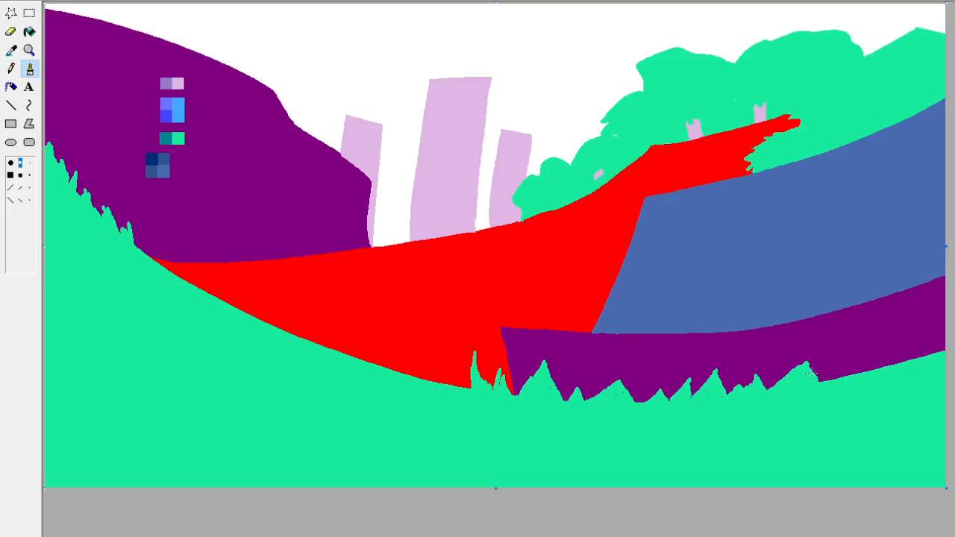
{"action": "left_click_drag", "start_coordinate": [833, 389], "coordinate": [817, 388]}
{"action": "mouse_move", "coordinate": [853, 356]}
{"action": "left_mouse_down"}
{"action": "mouse_move", "coordinate": [846, 384]}
{"action": "mouse_move", "coordinate": [889, 349]}
{"action": "mouse_move", "coordinate": [900, 363]}
{"action": "mouse_move", "coordinate": [883, 367]}
{"action": "mouse_move", "coordinate": [893, 373]}
{"action": "mouse_move", "coordinate": [922, 332]}
{"action": "mouse_move", "coordinate": [937, 353]}
{"action": "mouse_move", "coordinate": [926, 348]}
{"action": "mouse_move", "coordinate": [921, 362]}
{"action": "mouse_move", "coordinate": [943, 329]}
{"action": "left_mouse_up"}
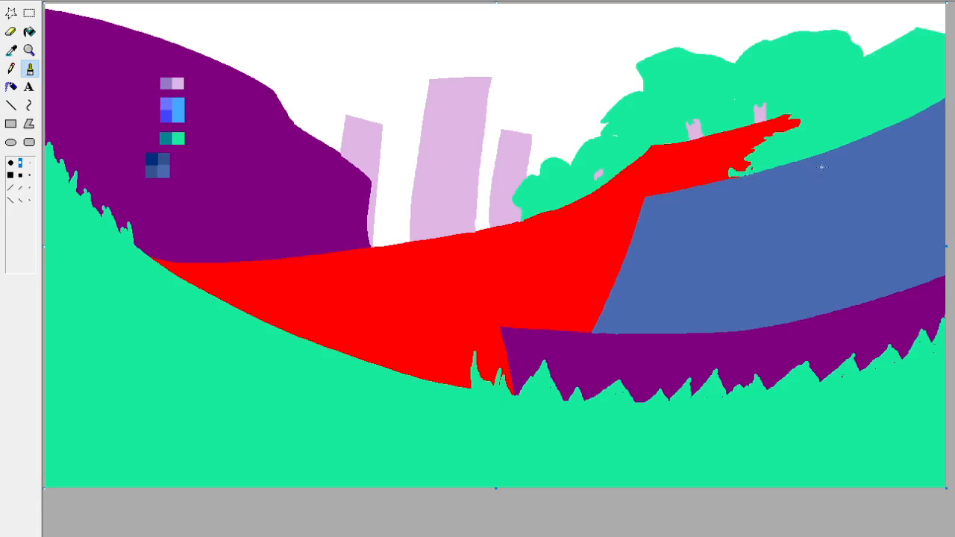
{"action": "left_click_drag", "start_coordinate": [752, 173], "coordinate": [730, 171]}
Paint a curved stripe in the palette's darker slate blue across the slate blue hill near the red path.
{"action": "left_click", "coordinate": [11, 51]}
{"action": "left_click", "coordinate": [754, 282]}
{"action": "left_click", "coordinate": [13, 50]}
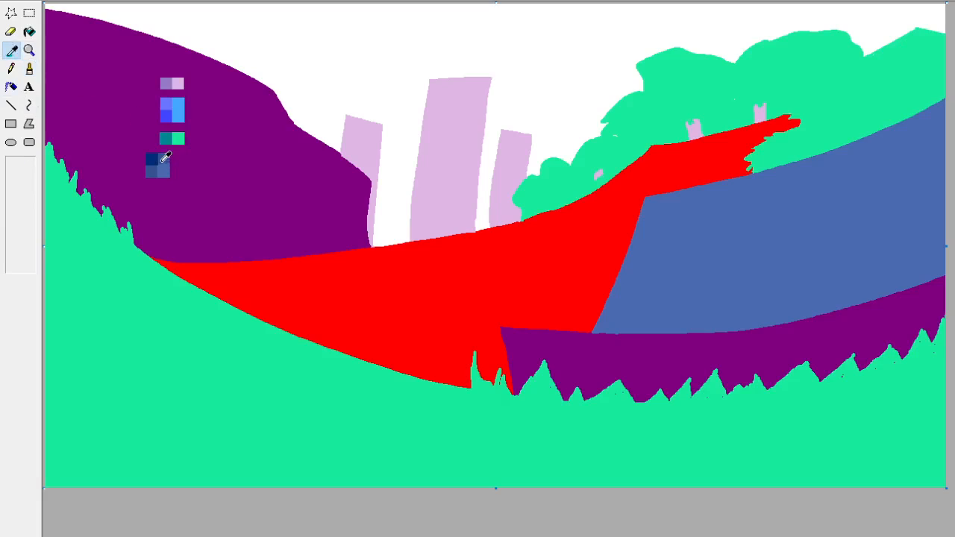
{"action": "left_click", "coordinate": [161, 162]}
{"action": "left_click", "coordinate": [10, 32]}
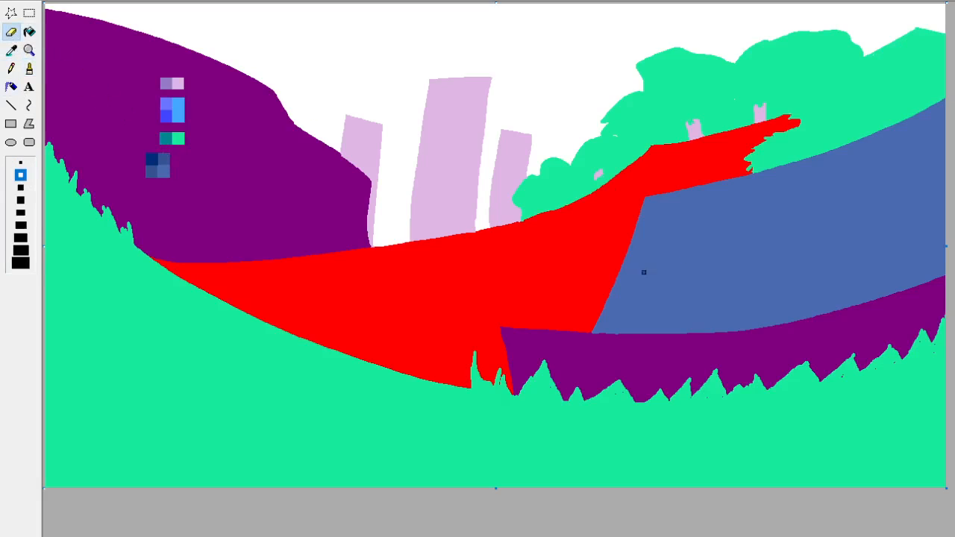
{"action": "left_click", "coordinate": [21, 261]}
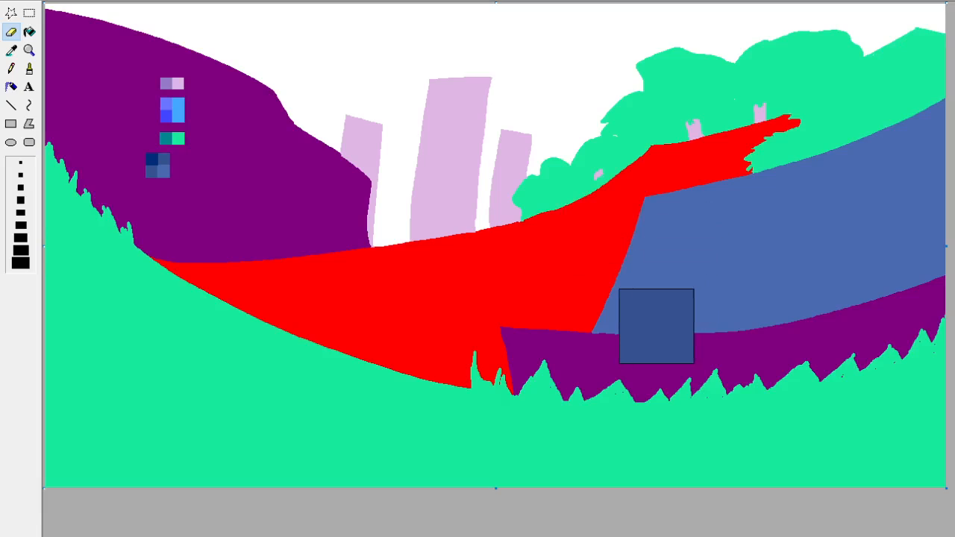
{"action": "left_click", "coordinate": [21, 200]}
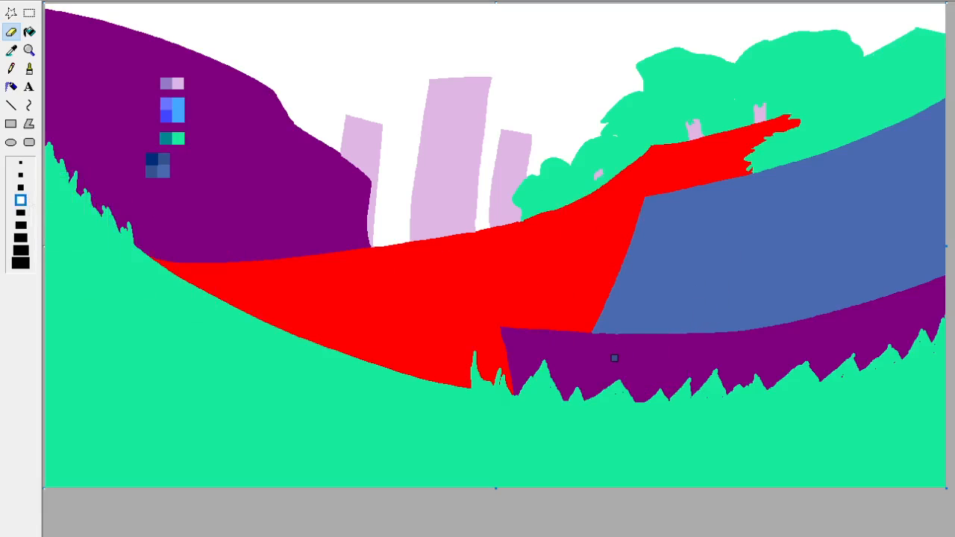
{"action": "mouse_move", "coordinate": [627, 332]}
{"action": "left_mouse_down"}
{"action": "mouse_move", "coordinate": [745, 175]}
{"action": "mouse_move", "coordinate": [636, 335]}
{"action": "left_mouse_up"}
{"action": "mouse_move", "coordinate": [663, 283]}
{"action": "left_mouse_down"}
{"action": "mouse_move", "coordinate": [740, 194]}
{"action": "mouse_move", "coordinate": [641, 342]}
{"action": "mouse_move", "coordinate": [760, 180]}
{"action": "mouse_move", "coordinate": [662, 301]}
{"action": "mouse_move", "coordinate": [737, 209]}
{"action": "mouse_move", "coordinate": [810, 160]}
{"action": "left_mouse_up"}
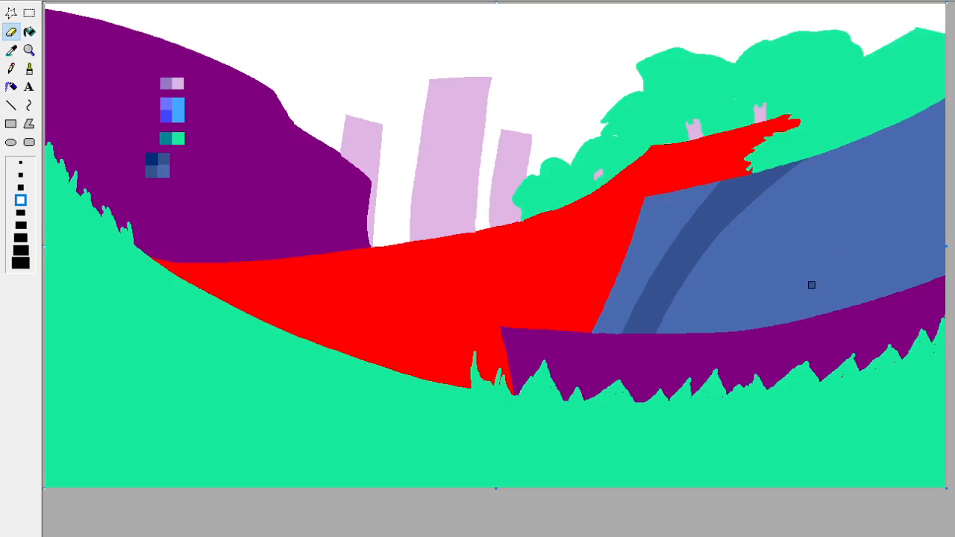
Add two more curved darker blue stripes across the rest of the slate blue hill, replacing only its base colour.
{"action": "mouse_move", "coordinate": [899, 123]}
{"action": "left_mouse_down"}
{"action": "mouse_move", "coordinate": [871, 247]}
{"action": "mouse_move", "coordinate": [879, 300]}
{"action": "mouse_move", "coordinate": [915, 116]}
{"action": "left_mouse_up"}
{"action": "mouse_move", "coordinate": [863, 294]}
{"action": "left_mouse_down"}
{"action": "mouse_move", "coordinate": [918, 111]}
{"action": "mouse_move", "coordinate": [885, 304]}
{"action": "mouse_move", "coordinate": [926, 104]}
{"action": "mouse_move", "coordinate": [860, 339]}
{"action": "left_mouse_up"}
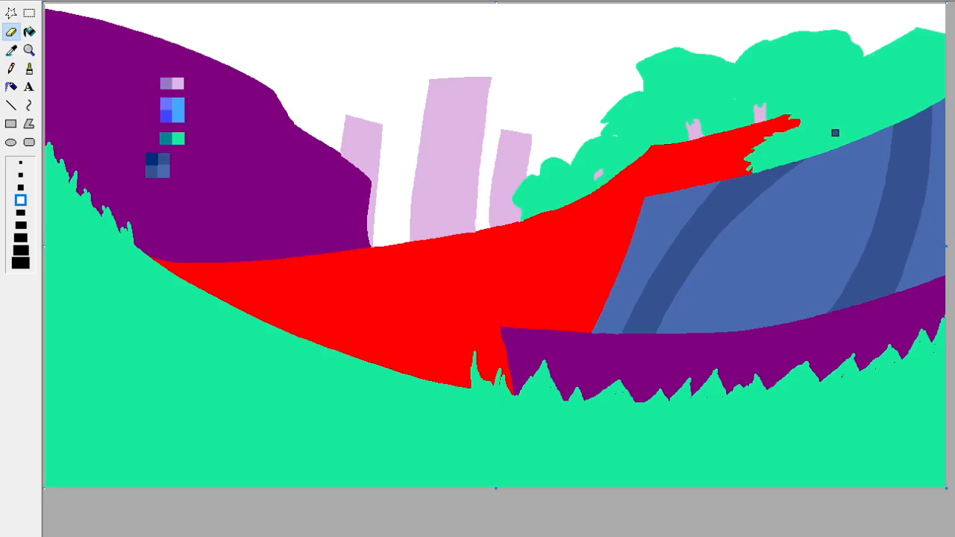
{"action": "mouse_move", "coordinate": [859, 141]}
{"action": "left_mouse_down"}
{"action": "mouse_move", "coordinate": [790, 308]}
{"action": "mouse_move", "coordinate": [762, 344]}
{"action": "mouse_move", "coordinate": [849, 141]}
{"action": "mouse_move", "coordinate": [802, 256]}
{"action": "mouse_move", "coordinate": [763, 315]}
{"action": "mouse_move", "coordinate": [845, 136]}
{"action": "mouse_move", "coordinate": [735, 354]}
{"action": "mouse_move", "coordinate": [843, 154]}
{"action": "mouse_move", "coordinate": [781, 312]}
{"action": "mouse_move", "coordinate": [856, 135]}
{"action": "left_mouse_up"}
{"action": "mouse_move", "coordinate": [713, 356]}
{"action": "left_mouse_down"}
{"action": "mouse_move", "coordinate": [776, 269]}
{"action": "mouse_move", "coordinate": [722, 334]}
{"action": "left_mouse_up"}
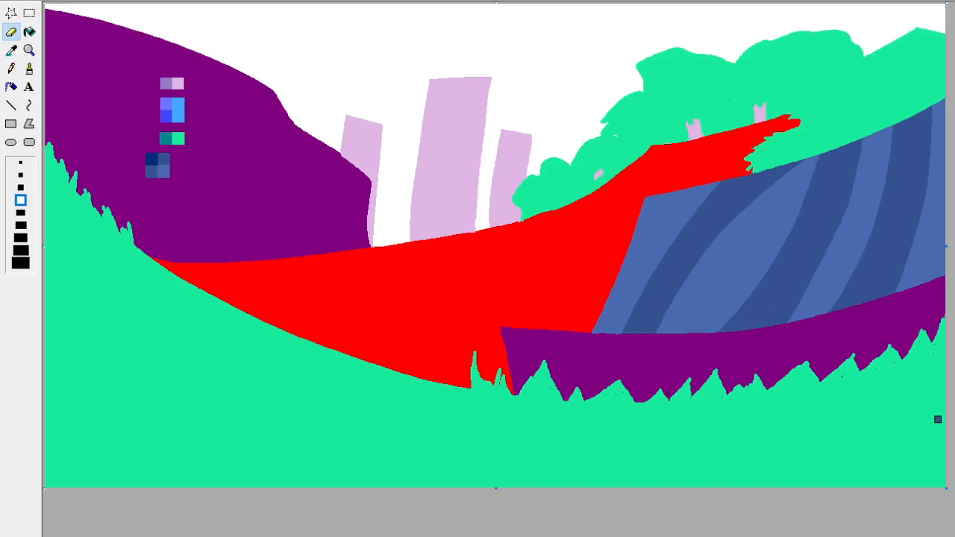
Paint four slanted dark red stripes across the narrow end of the red path, replacing only the red.
{"action": "left_click", "coordinate": [11, 51]}
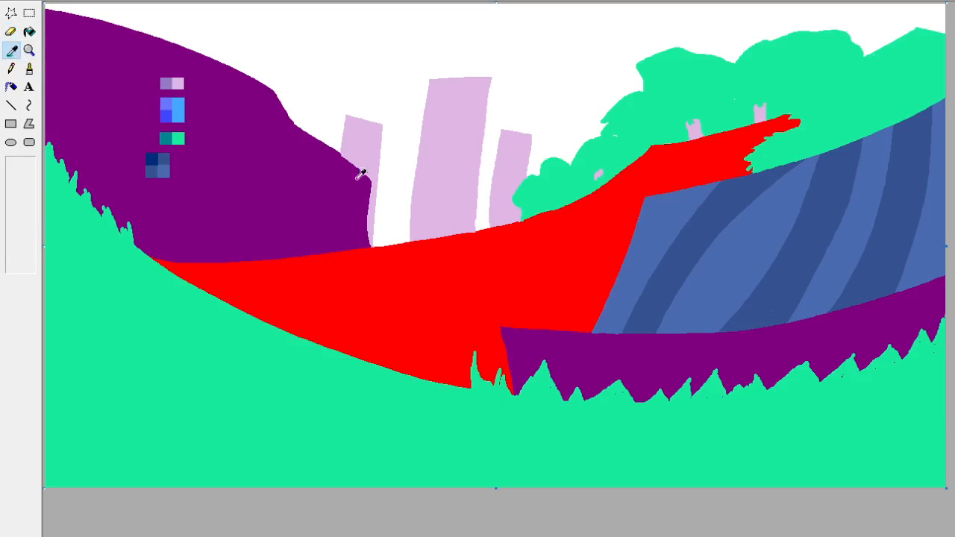
{"action": "left_click", "coordinate": [476, 315]}
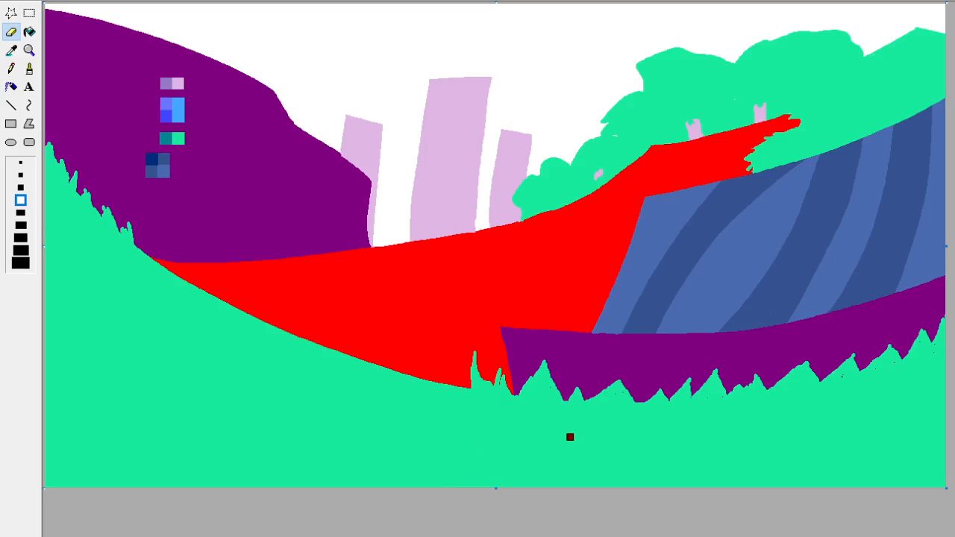
{"action": "mouse_move", "coordinate": [424, 216]}
{"action": "left_mouse_down"}
{"action": "mouse_move", "coordinate": [340, 347]}
{"action": "mouse_move", "coordinate": [349, 352]}
{"action": "left_mouse_up"}
{"action": "mouse_move", "coordinate": [387, 245]}
{"action": "left_mouse_down"}
{"action": "mouse_move", "coordinate": [299, 336]}
{"action": "mouse_move", "coordinate": [388, 207]}
{"action": "mouse_move", "coordinate": [375, 243]}
{"action": "left_mouse_up"}
{"action": "mouse_move", "coordinate": [238, 307]}
{"action": "left_mouse_down"}
{"action": "mouse_move", "coordinate": [274, 254]}
{"action": "mouse_move", "coordinate": [317, 228]}
{"action": "mouse_move", "coordinate": [191, 341]}
{"action": "left_mouse_up"}
{"action": "left_click_drag", "start_coordinate": [207, 273], "coordinate": [186, 296]}
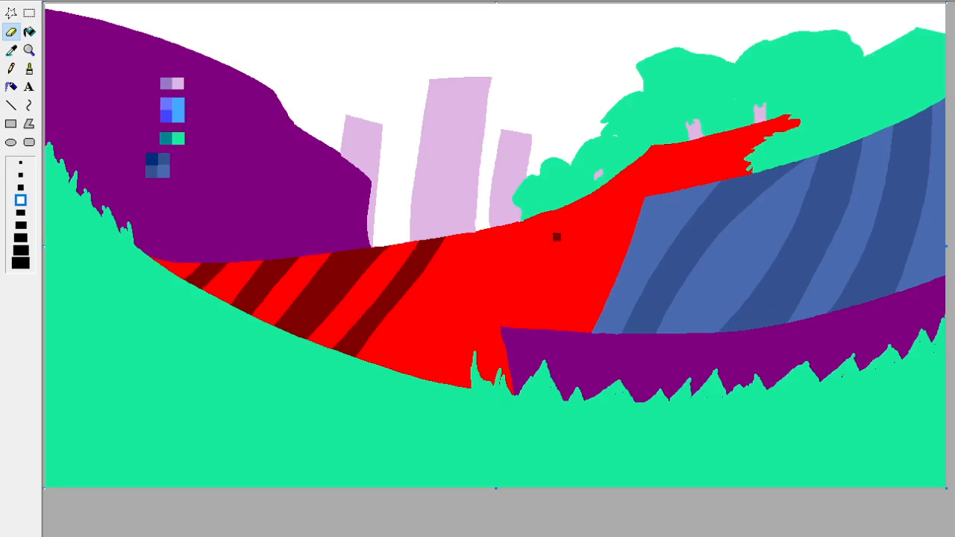
Paint wide dark red bands across the middle of the red path, including a curved one sweeping along the slate blue hill toward the far end.
{"action": "mouse_move", "coordinate": [493, 198]}
{"action": "left_mouse_down"}
{"action": "mouse_move", "coordinate": [411, 393]}
{"action": "mouse_move", "coordinate": [470, 253]}
{"action": "mouse_move", "coordinate": [399, 376]}
{"action": "mouse_move", "coordinate": [423, 409]}
{"action": "mouse_move", "coordinate": [509, 194]}
{"action": "mouse_move", "coordinate": [428, 392]}
{"action": "left_mouse_up"}
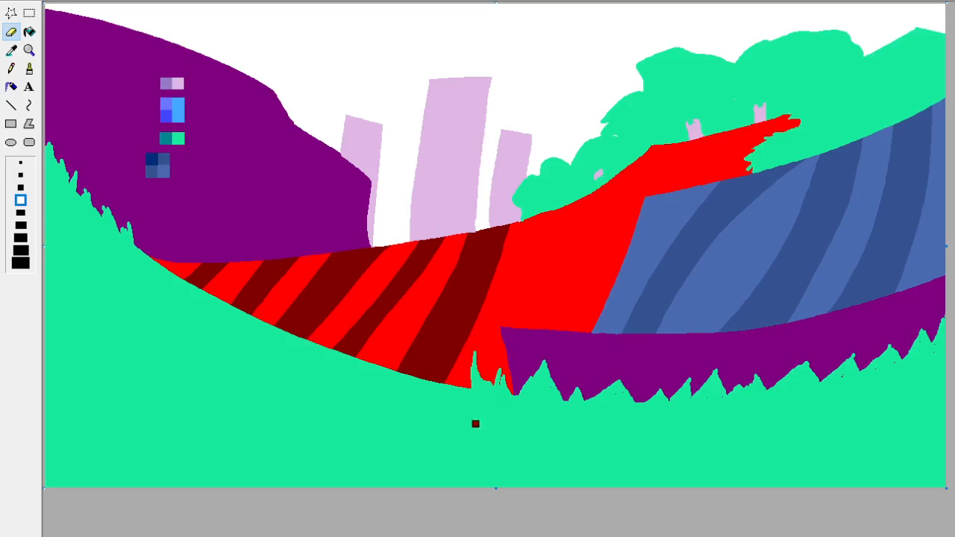
{"action": "mouse_move", "coordinate": [500, 373]}
{"action": "left_mouse_down"}
{"action": "mouse_move", "coordinate": [560, 312]}
{"action": "mouse_move", "coordinate": [612, 278]}
{"action": "mouse_move", "coordinate": [568, 329]}
{"action": "mouse_move", "coordinate": [606, 309]}
{"action": "left_mouse_up"}
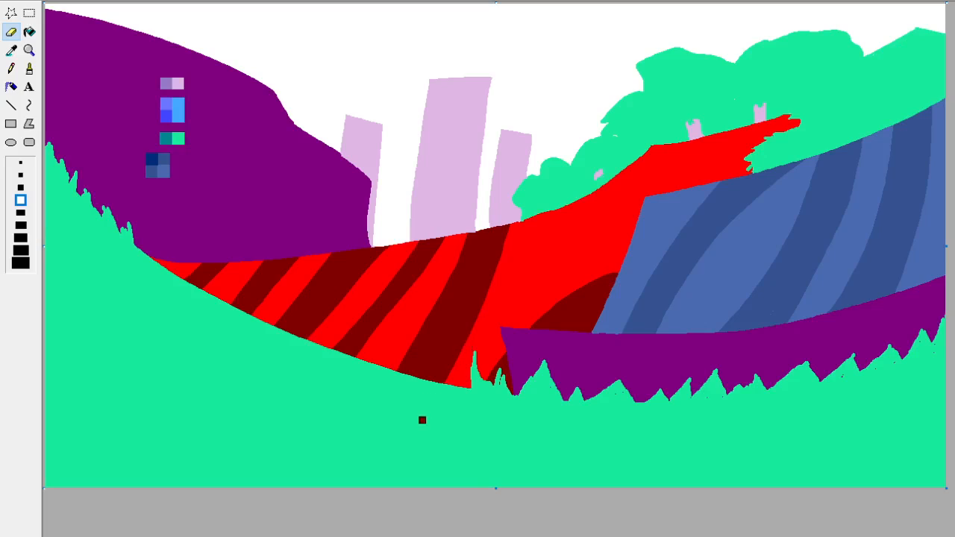
{"action": "left_click_drag", "start_coordinate": [475, 325], "coordinate": [608, 209]}
{"action": "mouse_move", "coordinate": [494, 290]}
{"action": "left_mouse_down"}
{"action": "mouse_move", "coordinate": [683, 181]}
{"action": "mouse_move", "coordinate": [721, 171]}
{"action": "left_mouse_up"}
{"action": "left_click_drag", "start_coordinate": [563, 244], "coordinate": [509, 289]}
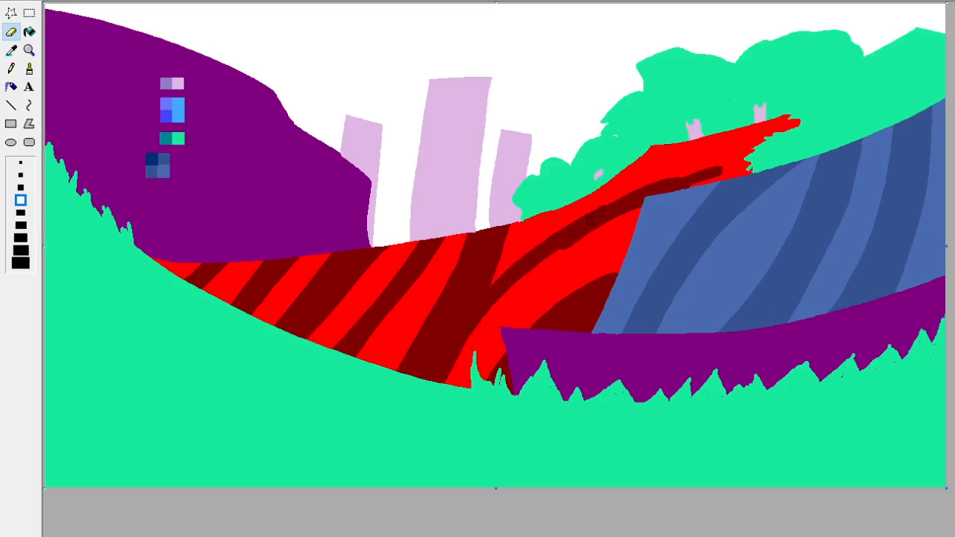
{"action": "mouse_move", "coordinate": [462, 321]}
{"action": "left_mouse_down"}
{"action": "mouse_move", "coordinate": [577, 223]}
{"action": "mouse_move", "coordinate": [485, 290]}
{"action": "left_mouse_up"}
{"action": "mouse_move", "coordinate": [531, 228]}
{"action": "left_mouse_down"}
{"action": "mouse_move", "coordinate": [525, 208]}
{"action": "mouse_move", "coordinate": [494, 268]}
{"action": "mouse_move", "coordinate": [559, 207]}
{"action": "left_mouse_up"}
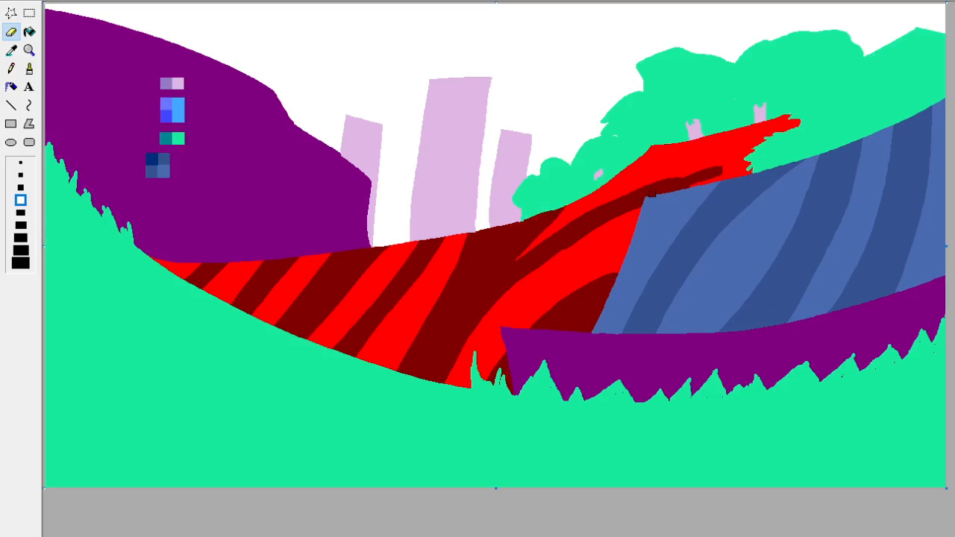
{"action": "mouse_move", "coordinate": [627, 201]}
{"action": "left_mouse_down"}
{"action": "mouse_move", "coordinate": [582, 192]}
{"action": "mouse_move", "coordinate": [633, 196]}
{"action": "mouse_move", "coordinate": [573, 212]}
{"action": "mouse_move", "coordinate": [536, 242]}
{"action": "left_mouse_up"}
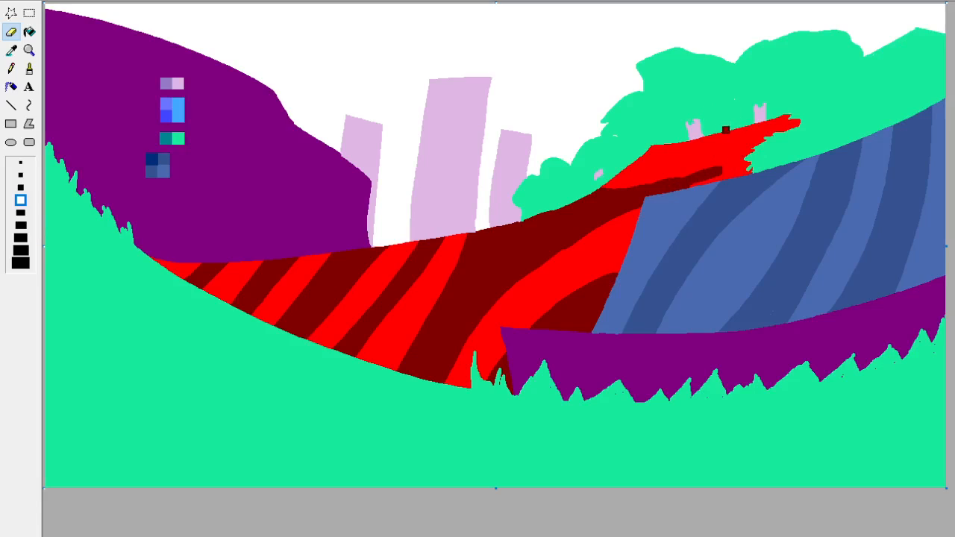
Paint three short dark red stripes across the far end of the red path beside the green bushes, replacing only the red.
{"action": "mouse_move", "coordinate": [725, 127]}
{"action": "left_mouse_down"}
{"action": "mouse_move", "coordinate": [756, 194]}
{"action": "mouse_move", "coordinate": [735, 176]}
{"action": "mouse_move", "coordinate": [721, 192]}
{"action": "mouse_move", "coordinate": [720, 177]}
{"action": "mouse_move", "coordinate": [705, 200]}
{"action": "mouse_move", "coordinate": [707, 187]}
{"action": "mouse_move", "coordinate": [695, 199]}
{"action": "mouse_move", "coordinate": [705, 121]}
{"action": "mouse_move", "coordinate": [709, 179]}
{"action": "left_mouse_up"}
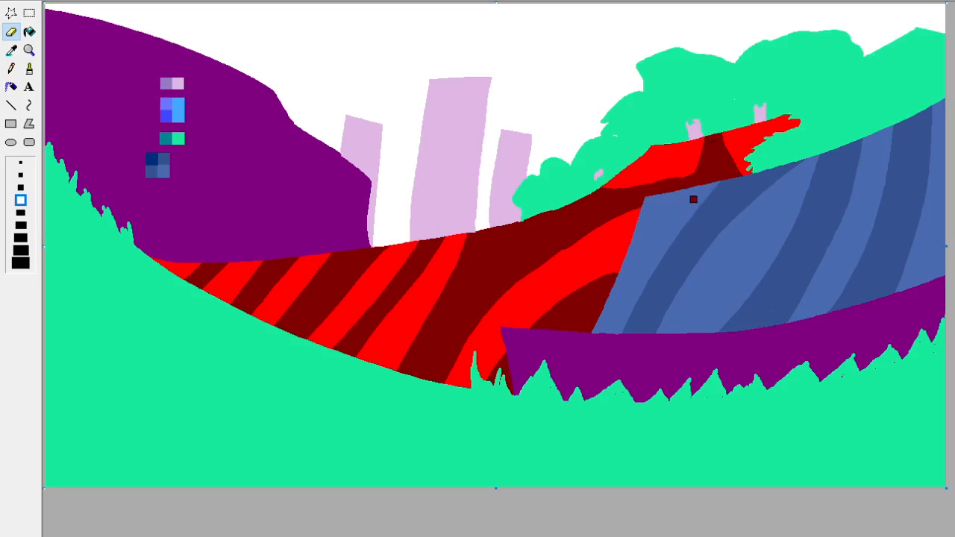
{"action": "left_click_drag", "start_coordinate": [672, 145], "coordinate": [682, 176]}
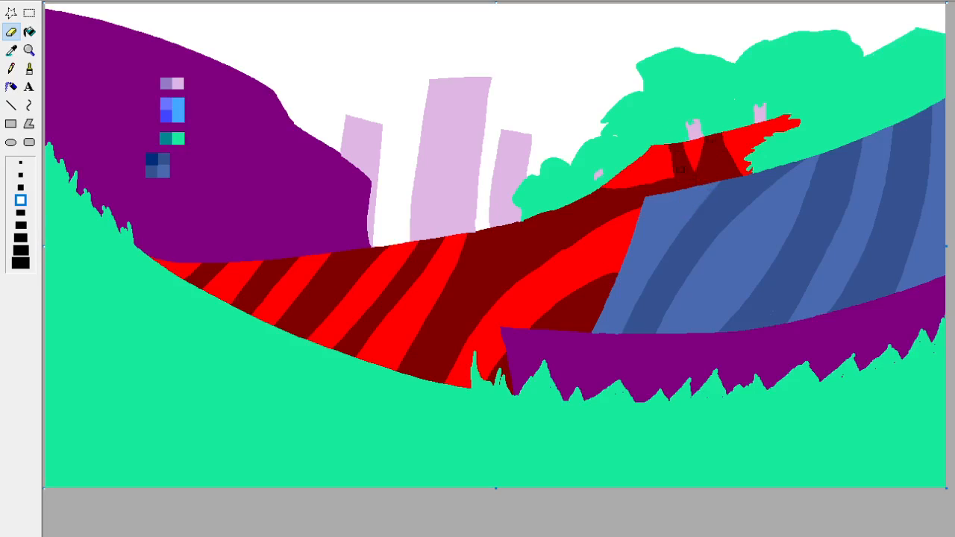
{"action": "left_click_drag", "start_coordinate": [772, 141], "coordinate": [782, 102]}
{"action": "left_click_drag", "start_coordinate": [786, 133], "coordinate": [786, 103]}
Pick the darker slate blue, draw a diagonal line across the purple strip, and fill the part next to the red path.
{"action": "left_click", "coordinate": [12, 52]}
{"action": "left_click", "coordinate": [97, 79]}
{"action": "left_click", "coordinate": [12, 51]}
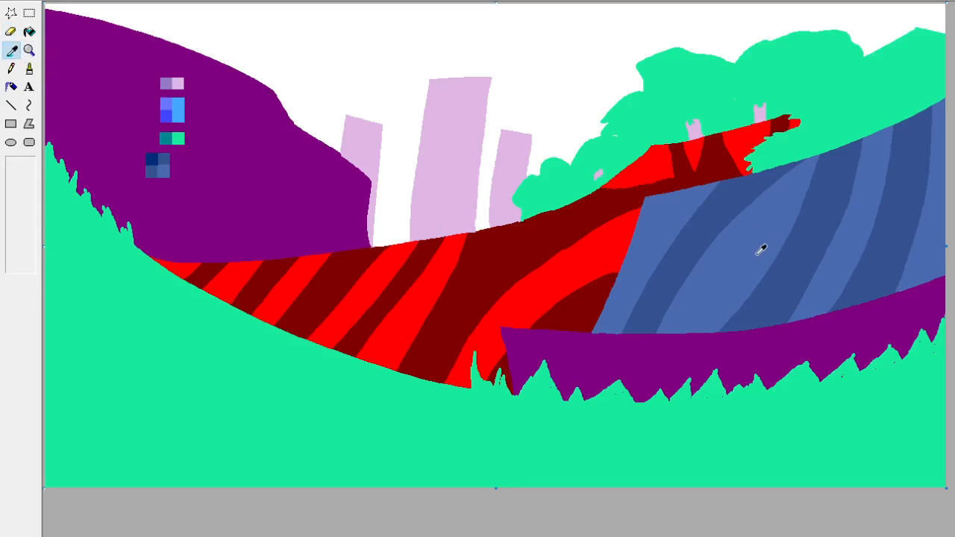
{"action": "right_click", "coordinate": [665, 294]}
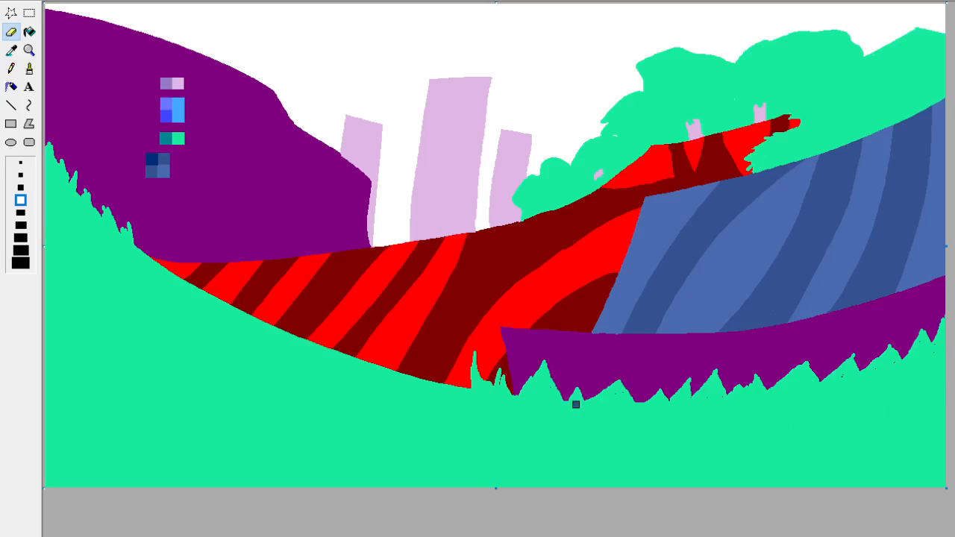
{"action": "mouse_move", "coordinate": [569, 398]}
{"action": "left_mouse_down"}
{"action": "mouse_move", "coordinate": [516, 315]}
{"action": "mouse_move", "coordinate": [582, 417]}
{"action": "mouse_move", "coordinate": [574, 394]}
{"action": "left_mouse_up"}
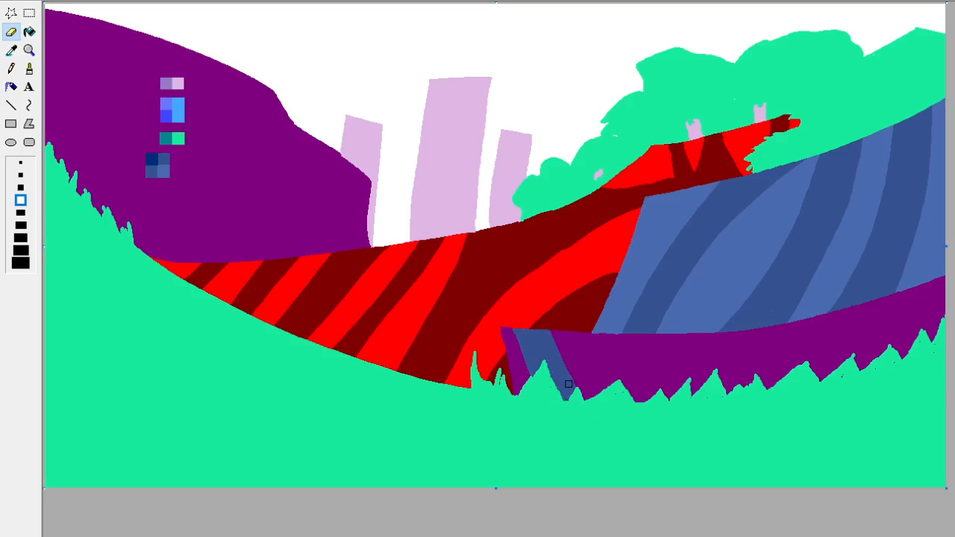
{"action": "key", "text": "ctrl+z"}
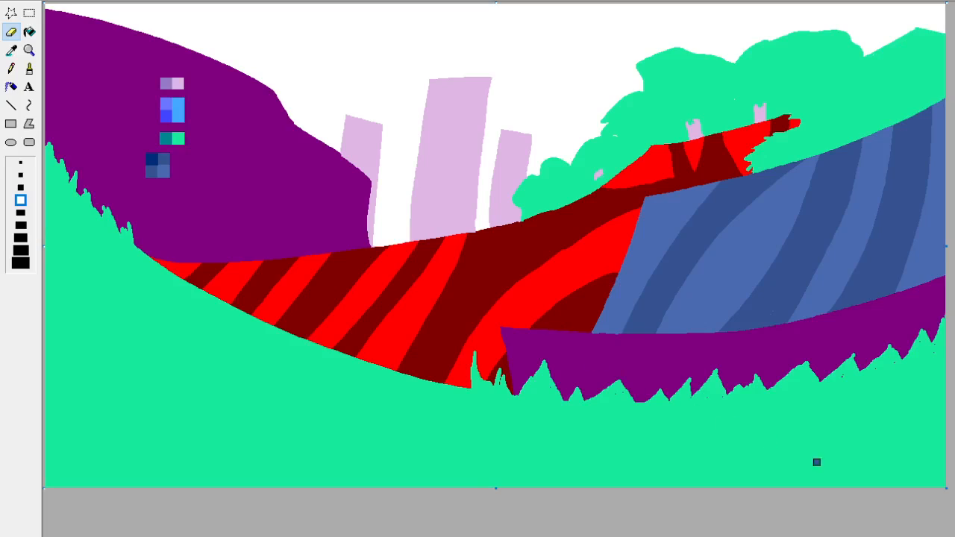
{"action": "left_click_drag", "start_coordinate": [599, 336], "coordinate": [747, 382]}
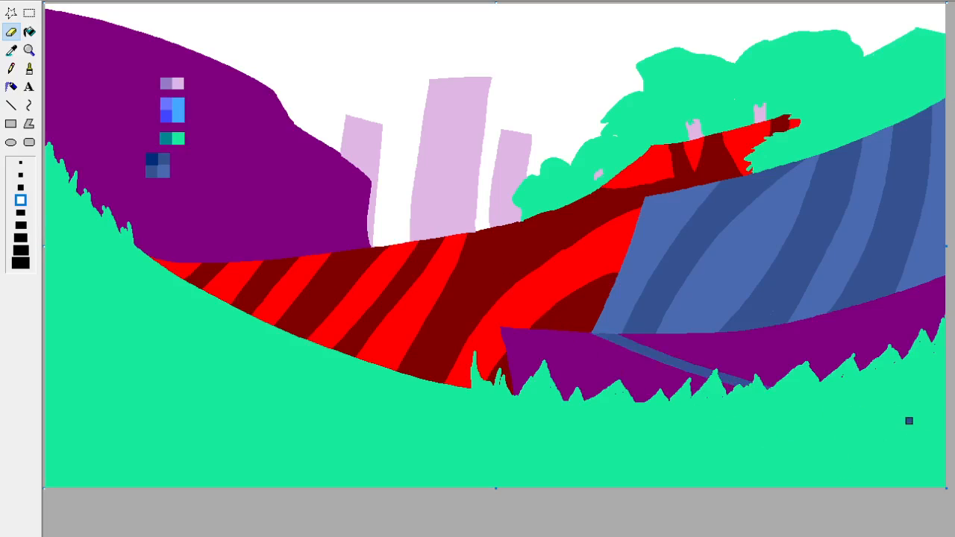
{"action": "left_click", "coordinate": [29, 50]}
{"action": "left_click", "coordinate": [29, 31]}
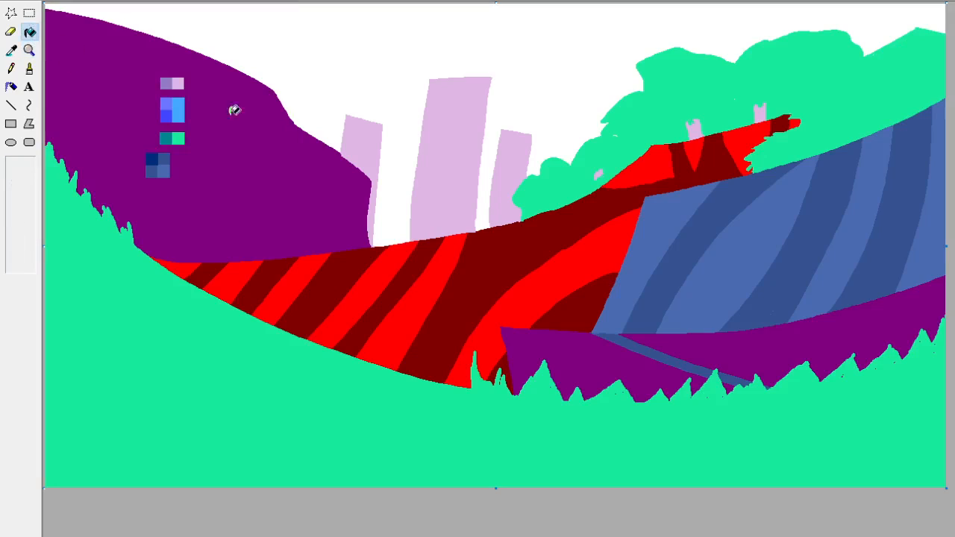
{"action": "left_click", "coordinate": [624, 345]}
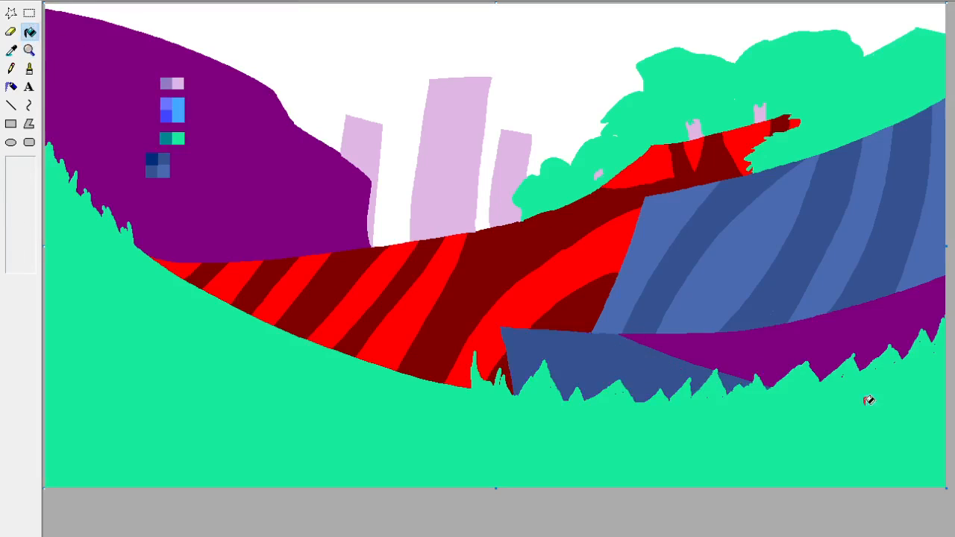
Draw curved darker slate blue lines down the large purple hill and thicken the one near its steep end, replacing only the purple.
{"action": "left_click", "coordinate": [10, 31]}
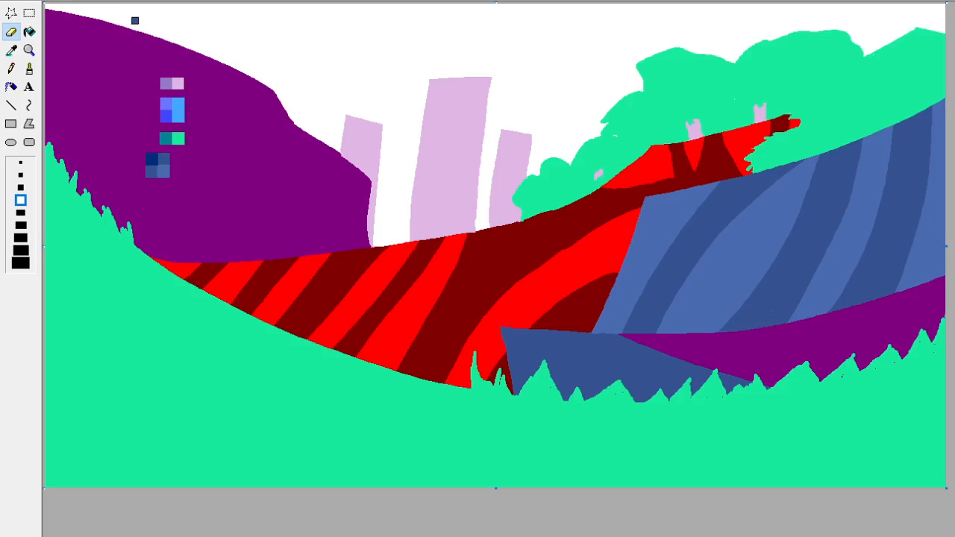
{"action": "left_click_drag", "start_coordinate": [157, 36], "coordinate": [192, 262]}
{"action": "left_click_drag", "start_coordinate": [175, 36], "coordinate": [276, 257]}
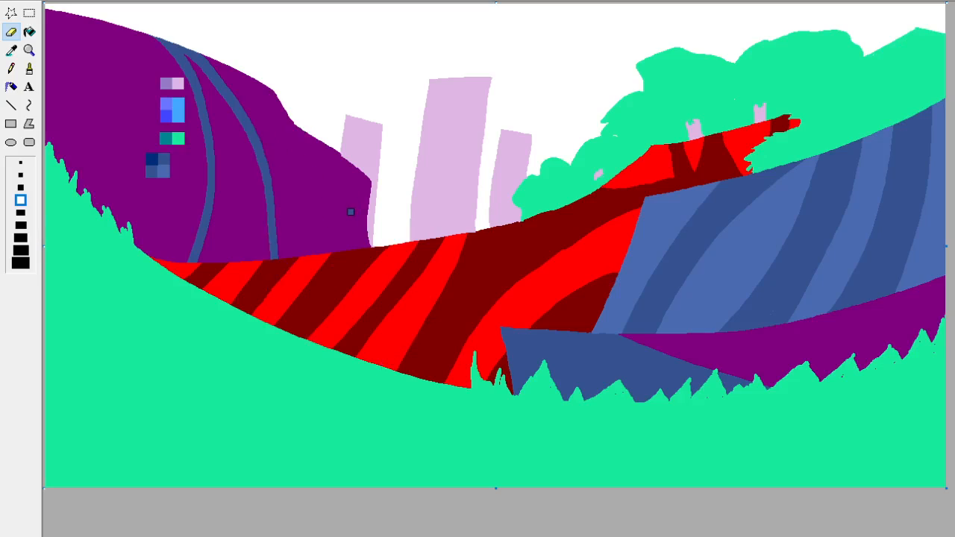
{"action": "left_click_drag", "start_coordinate": [298, 121], "coordinate": [329, 250]}
{"action": "mouse_move", "coordinate": [340, 192]}
{"action": "left_mouse_down"}
{"action": "mouse_move", "coordinate": [351, 250]}
{"action": "mouse_move", "coordinate": [342, 250]}
{"action": "left_mouse_up"}
{"action": "mouse_move", "coordinate": [334, 191]}
{"action": "left_mouse_down"}
{"action": "mouse_move", "coordinate": [319, 163]}
{"action": "mouse_move", "coordinate": [330, 188]}
{"action": "left_mouse_up"}
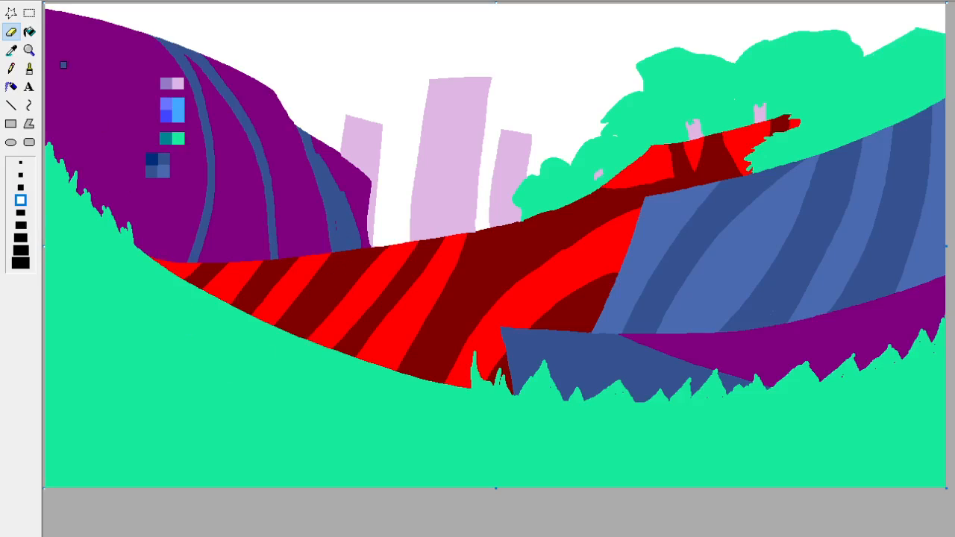
{"action": "mouse_move", "coordinate": [49, 9]}
{"action": "left_mouse_down"}
{"action": "mouse_move", "coordinate": [106, 164]}
{"action": "mouse_move", "coordinate": [108, 212]}
{"action": "left_mouse_up"}
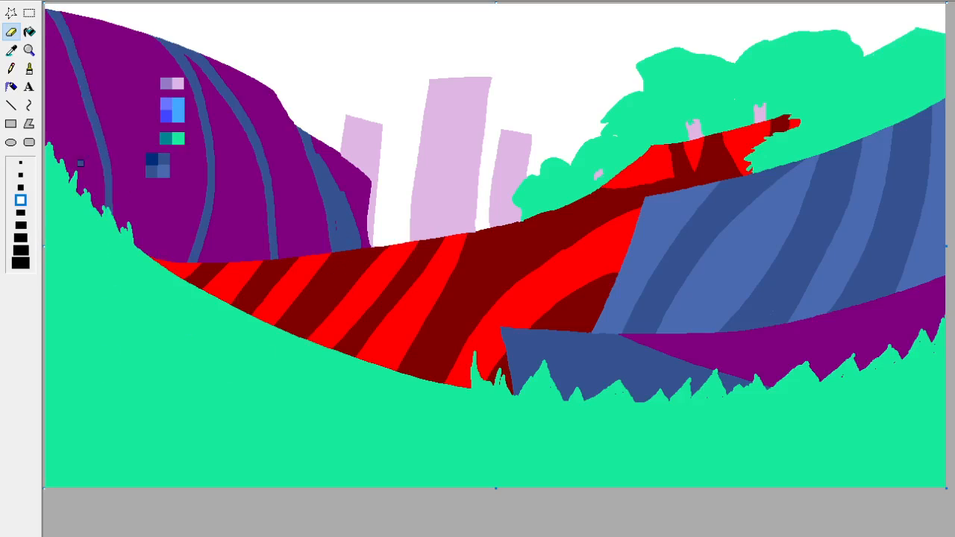
Fill the purple hill's outer edge section and the band between its two middle lines with the darker slate blue.
{"action": "left_click", "coordinate": [29, 32]}
{"action": "left_click", "coordinate": [62, 73]}
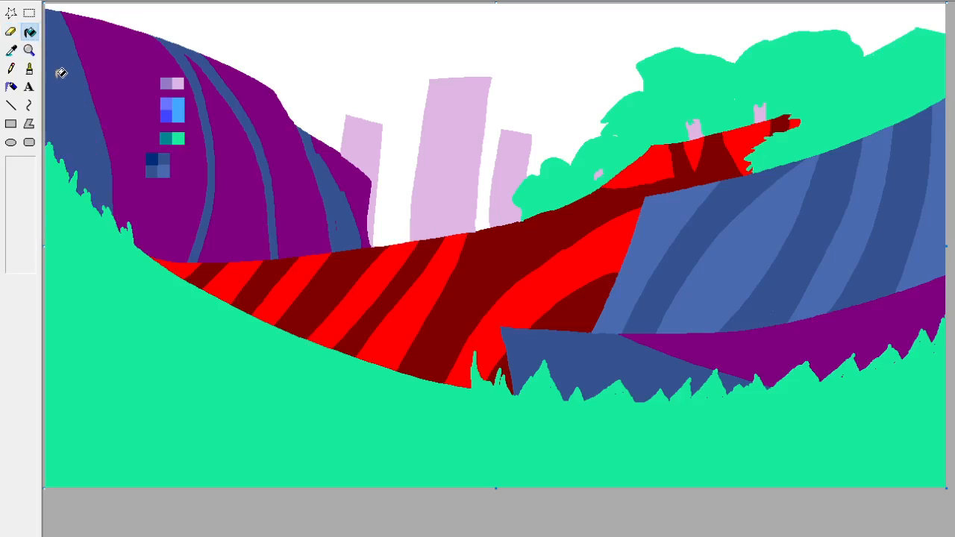
{"action": "left_click", "coordinate": [247, 208]}
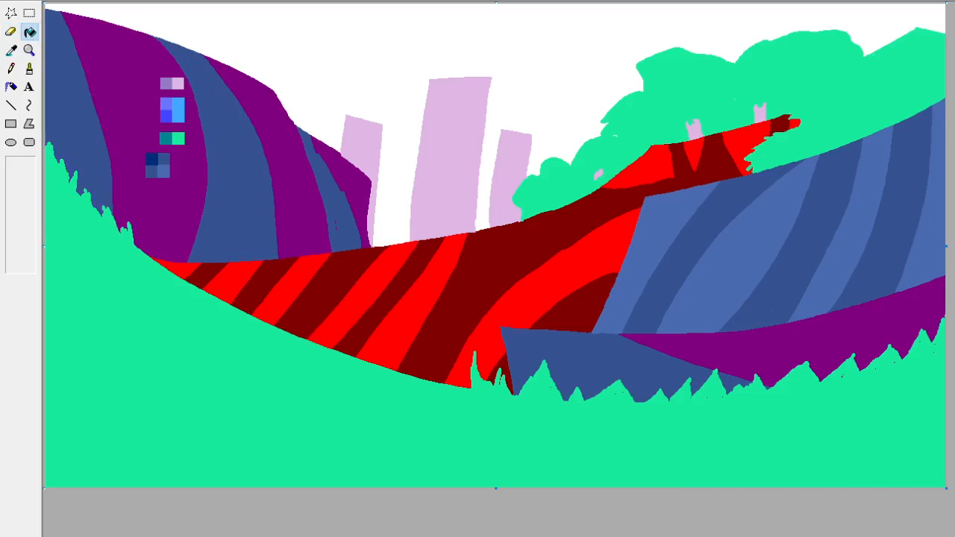
Pick the light sky blue from the palette swatches and fill the white sky behind the buildings with it.
{"action": "left_click", "coordinate": [29, 12]}
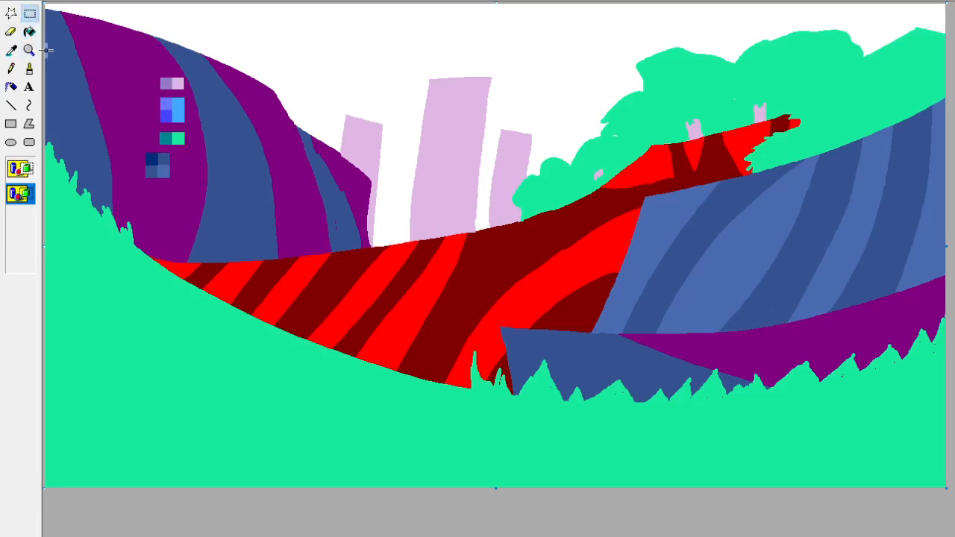
{"action": "left_click", "coordinate": [11, 50]}
{"action": "left_click", "coordinate": [577, 113]}
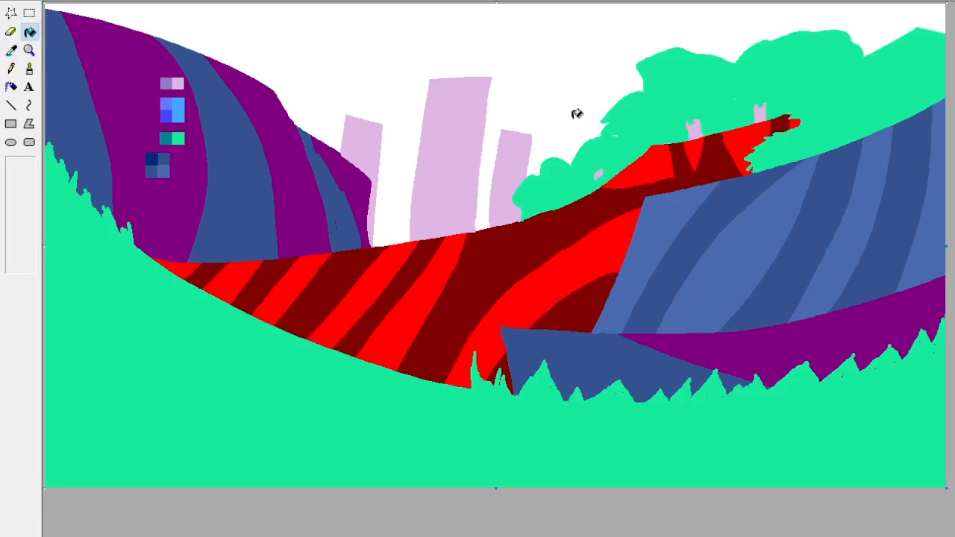
{"action": "left_click", "coordinate": [11, 50]}
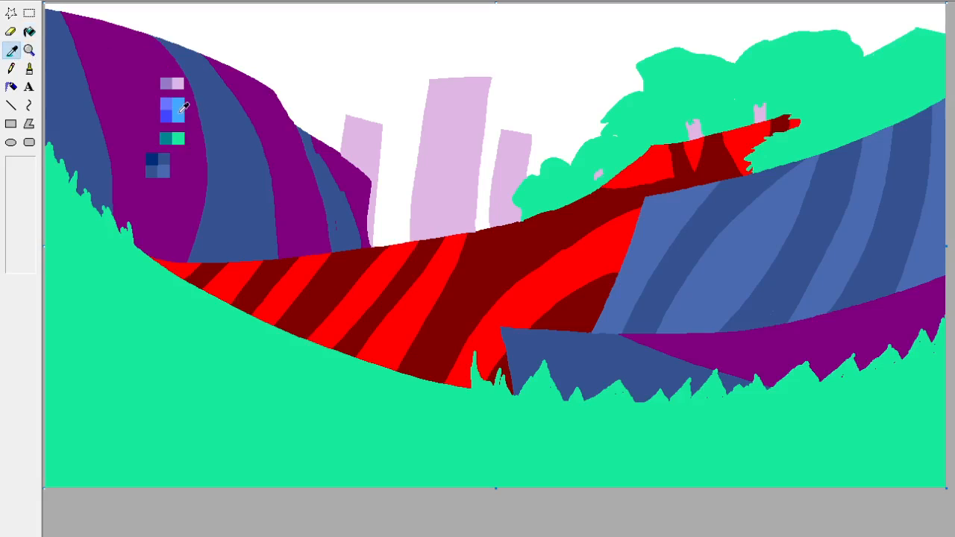
{"action": "left_click", "coordinate": [179, 105]}
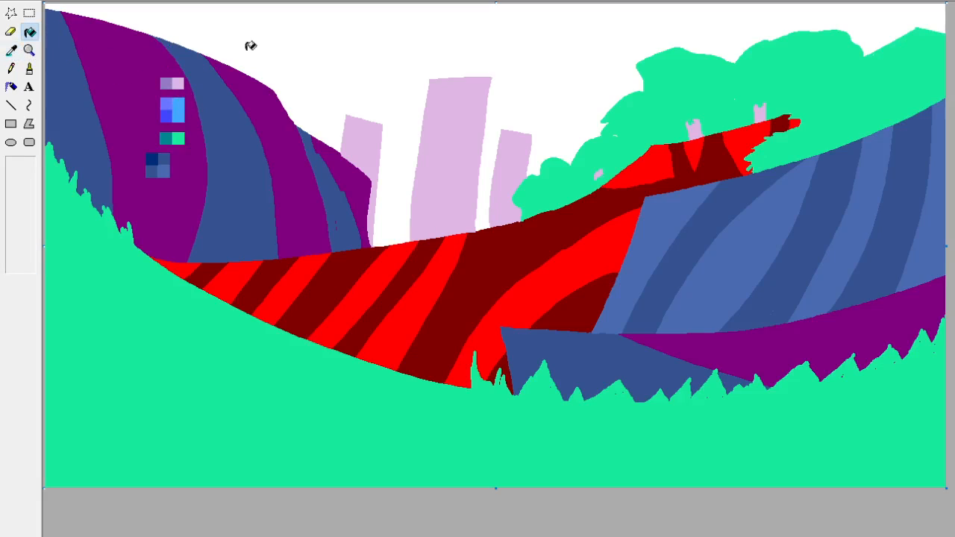
{"action": "left_click", "coordinate": [396, 63]}
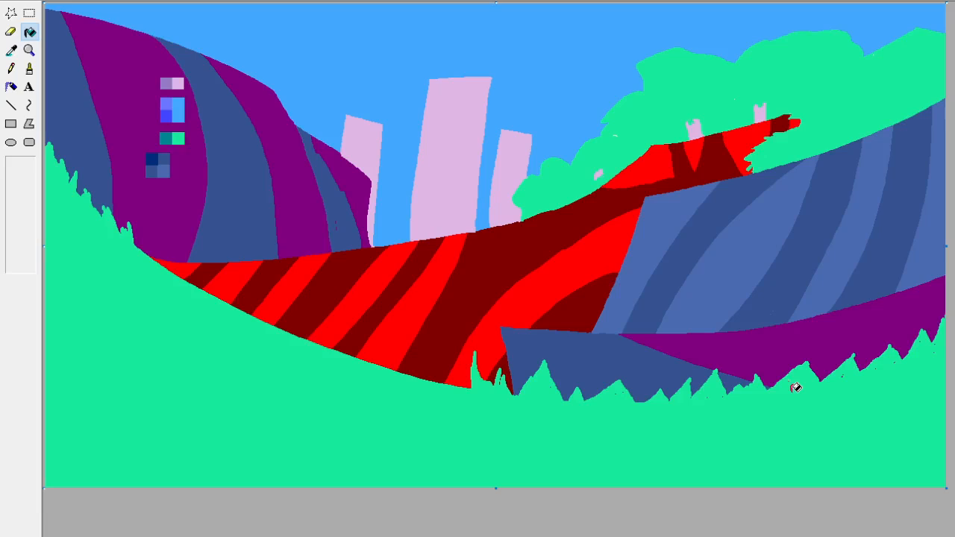
Touch up the leftover white speck at the edge of the green bushes with the Brush.
{"action": "left_click", "coordinate": [29, 68]}
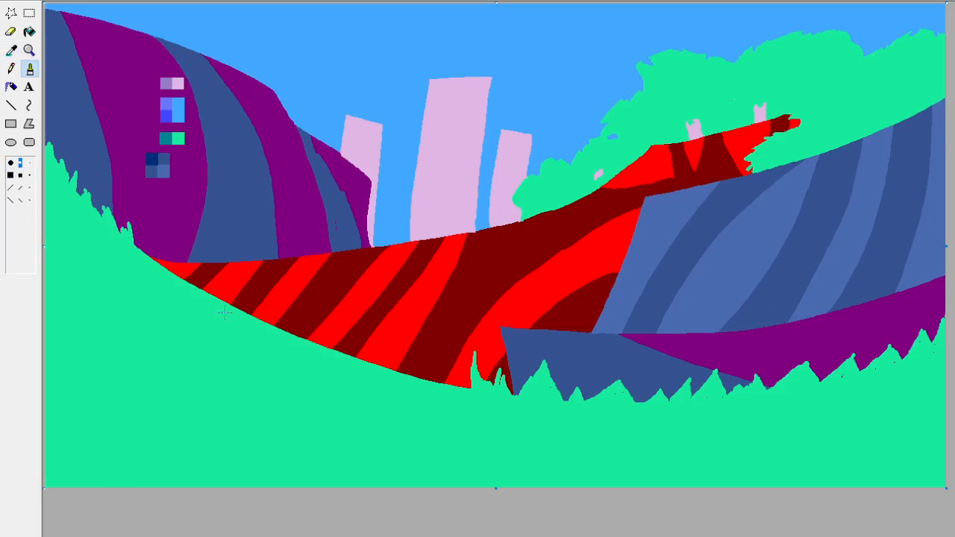
Outline four white clouds across the blue sky with the smallest Eraser, including one behind the tall building and one at the canvas edge.
{"action": "left_click", "coordinate": [10, 32]}
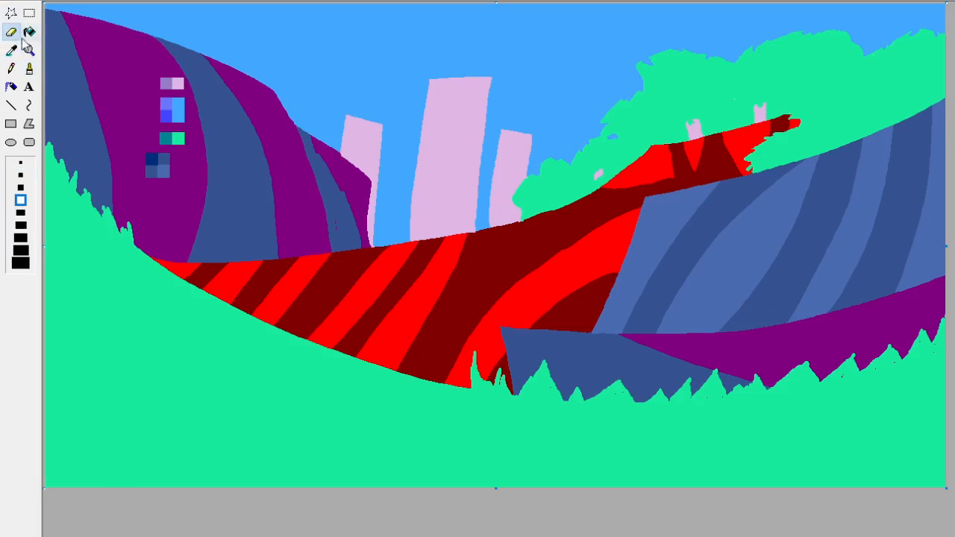
{"action": "key", "text": "ctrl+plus"}
{"action": "key", "text": "ctrl+plus"}
{"action": "key", "text": "ctrl+plus"}
{"action": "key", "text": "ctrl+plus"}
{"action": "key", "text": "ctrl+plus"}
{"action": "key", "text": "ctrl+plus"}
{"action": "key", "text": "ctrl+plus"}
{"action": "key", "text": "ctrl+plus"}
{"action": "key", "text": "ctrl+plus"}
{"action": "key", "text": "ctrl+plus"}
{"action": "key", "text": "ctrl+plus"}
{"action": "key", "text": "ctrl+plus"}
{"action": "key", "text": "ctrl+plus"}
{"action": "key", "text": "ctrl+plus"}
{"action": "key", "text": "ctrl+plus"}
{"action": "key", "text": "ctrl+plus"}
{"action": "left_click", "coordinate": [20, 162]}
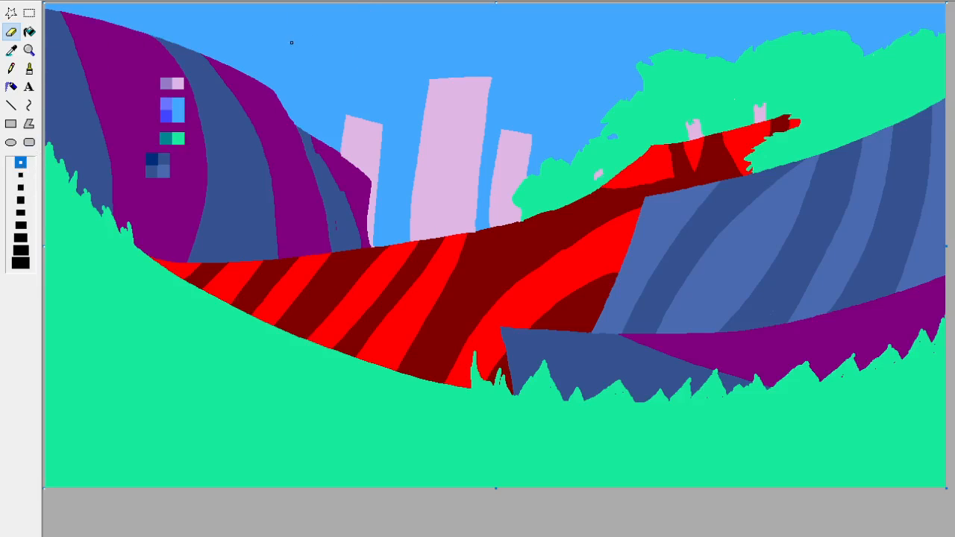
{"action": "left_click_drag", "start_coordinate": [219, 31], "coordinate": [345, 69]}
{"action": "key", "text": "ctrl+z"}
{"action": "mouse_move", "coordinate": [382, 78]}
{"action": "left_mouse_down"}
{"action": "mouse_move", "coordinate": [313, 94]}
{"action": "mouse_move", "coordinate": [191, 14]}
{"action": "mouse_move", "coordinate": [320, 93]}
{"action": "mouse_move", "coordinate": [379, 59]}
{"action": "mouse_move", "coordinate": [304, 31]}
{"action": "mouse_move", "coordinate": [178, 14]}
{"action": "left_mouse_up"}
{"action": "key", "text": "ctrl+z"}
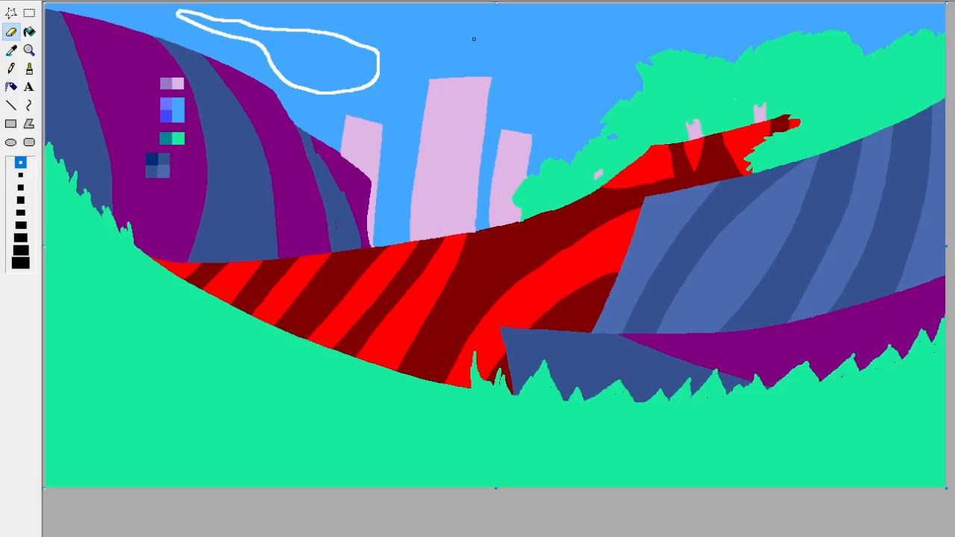
{"action": "mouse_move", "coordinate": [415, 106]}
{"action": "left_mouse_down"}
{"action": "mouse_move", "coordinate": [433, 65]}
{"action": "mouse_move", "coordinate": [465, 76]}
{"action": "mouse_move", "coordinate": [443, 99]}
{"action": "mouse_move", "coordinate": [411, 100]}
{"action": "mouse_move", "coordinate": [573, 110]}
{"action": "mouse_move", "coordinate": [500, 107]}
{"action": "mouse_move", "coordinate": [477, 94]}
{"action": "mouse_move", "coordinate": [584, 86]}
{"action": "mouse_move", "coordinate": [578, 110]}
{"action": "mouse_move", "coordinate": [542, 118]}
{"action": "mouse_move", "coordinate": [600, 80]}
{"action": "mouse_move", "coordinate": [614, 91]}
{"action": "mouse_move", "coordinate": [572, 122]}
{"action": "left_mouse_up"}
{"action": "key", "text": "ctrl+z"}
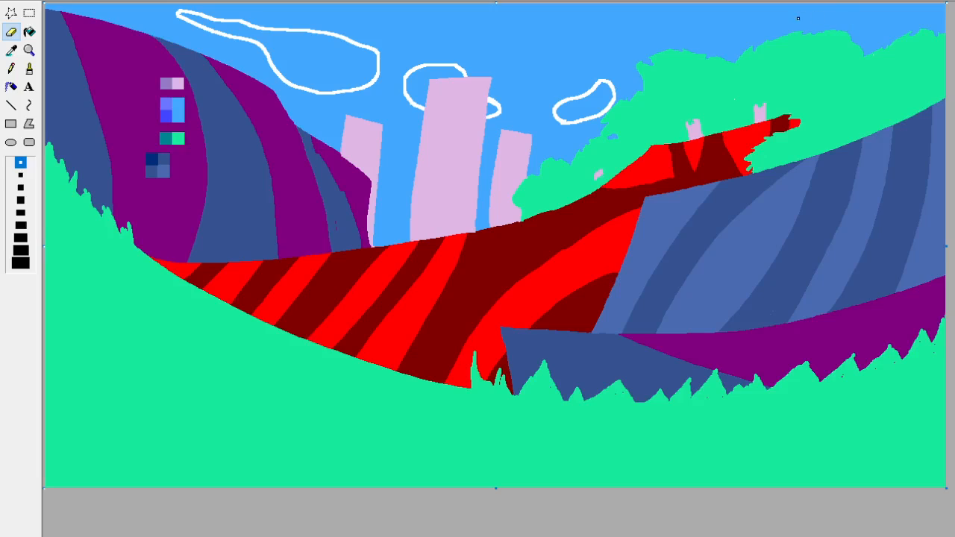
{"action": "mouse_move", "coordinate": [768, 11]}
{"action": "left_mouse_down"}
{"action": "mouse_move", "coordinate": [782, 30]}
{"action": "mouse_move", "coordinate": [815, 11]}
{"action": "mouse_move", "coordinate": [774, 8]}
{"action": "left_mouse_up"}
Fill the insides of all the outlined clouds with white.
{"action": "left_click", "coordinate": [29, 31]}
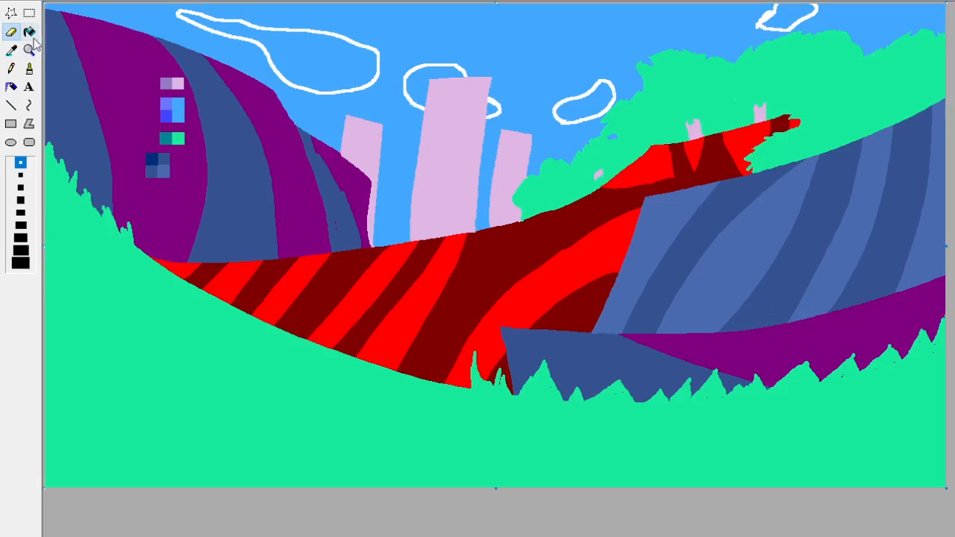
{"action": "left_click", "coordinate": [309, 42]}
{"action": "left_click", "coordinate": [433, 77]}
{"action": "left_click", "coordinate": [500, 108]}
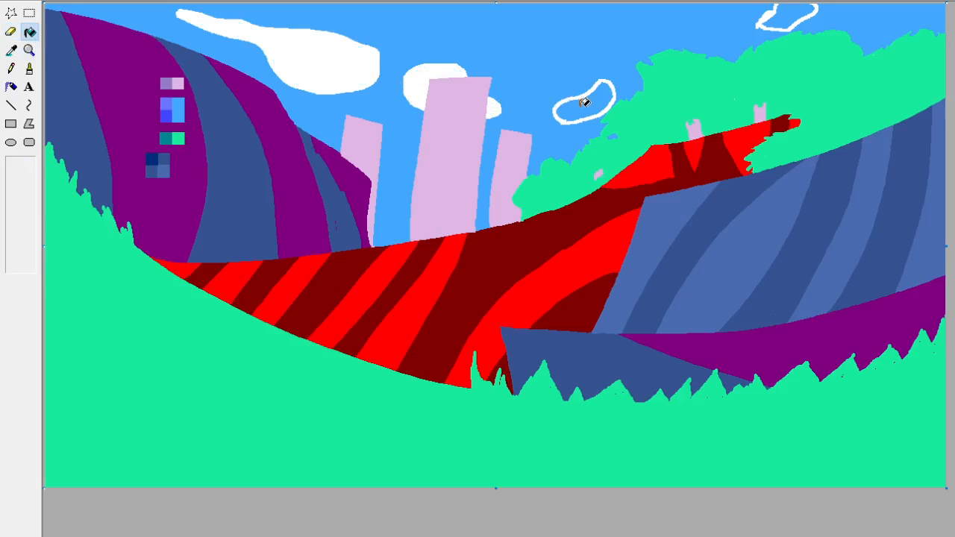
{"action": "left_click", "coordinate": [584, 99]}
{"action": "left_click", "coordinate": [777, 15]}
Paint a light grey cloud band along the purple hill's upper slope with a medium-sized Eraser.
{"action": "left_click", "coordinate": [13, 51]}
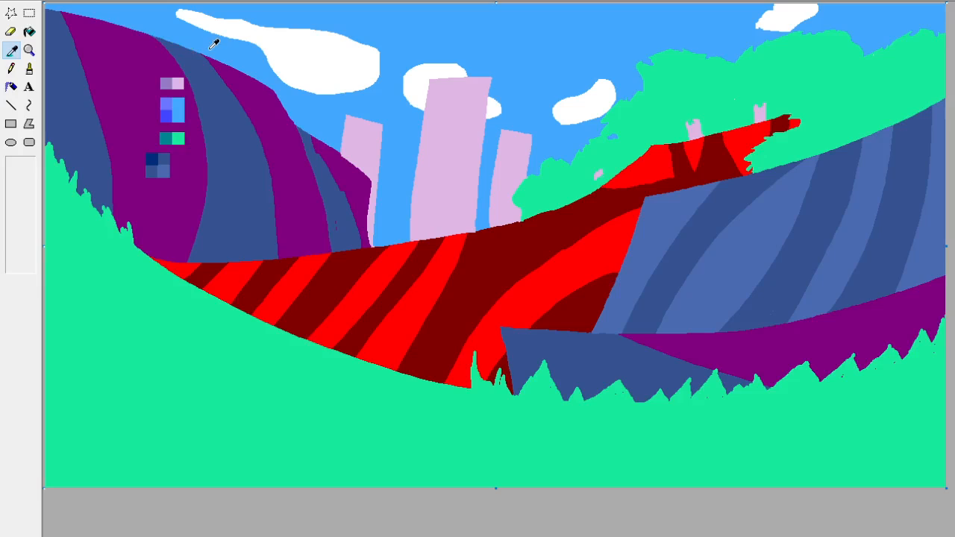
{"action": "left_click", "coordinate": [204, 47]}
{"action": "left_click", "coordinate": [15, 51]}
{"action": "left_click", "coordinate": [10, 32]}
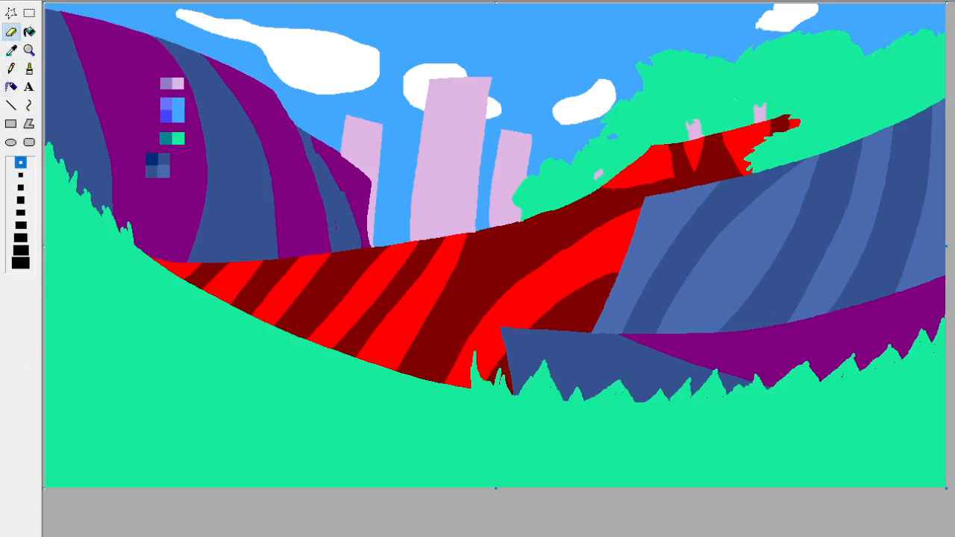
{"action": "left_click_drag", "start_coordinate": [220, 59], "coordinate": [91, 4]}
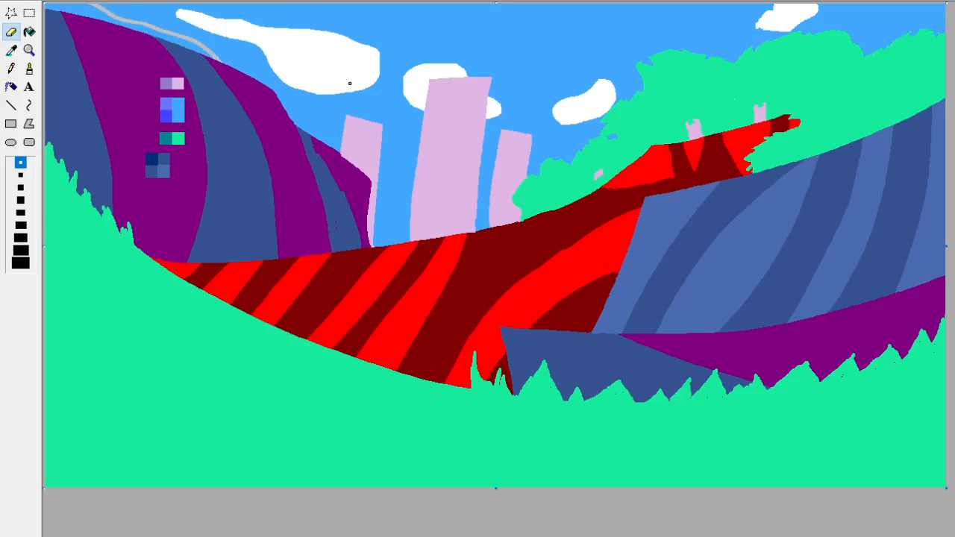
{"action": "left_click", "coordinate": [20, 262]}
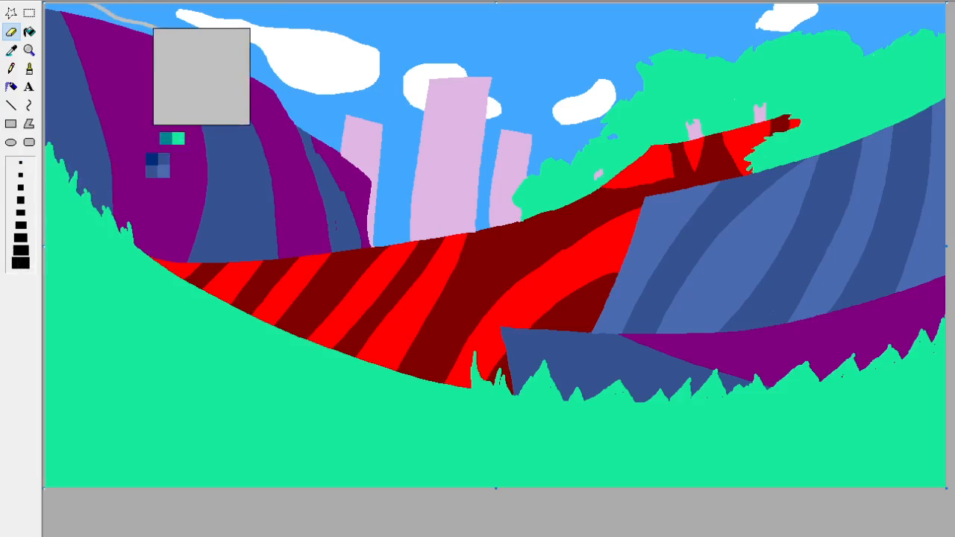
{"action": "left_click", "coordinate": [20, 200]}
{"action": "mouse_move", "coordinate": [212, 62]}
{"action": "left_mouse_down"}
{"action": "mouse_move", "coordinate": [136, 35]}
{"action": "mouse_move", "coordinate": [217, 55]}
{"action": "mouse_move", "coordinate": [150, 31]}
{"action": "mouse_move", "coordinate": [236, 76]}
{"action": "mouse_move", "coordinate": [201, 46]}
{"action": "mouse_move", "coordinate": [224, 61]}
{"action": "mouse_move", "coordinate": [65, 10]}
{"action": "left_mouse_up"}
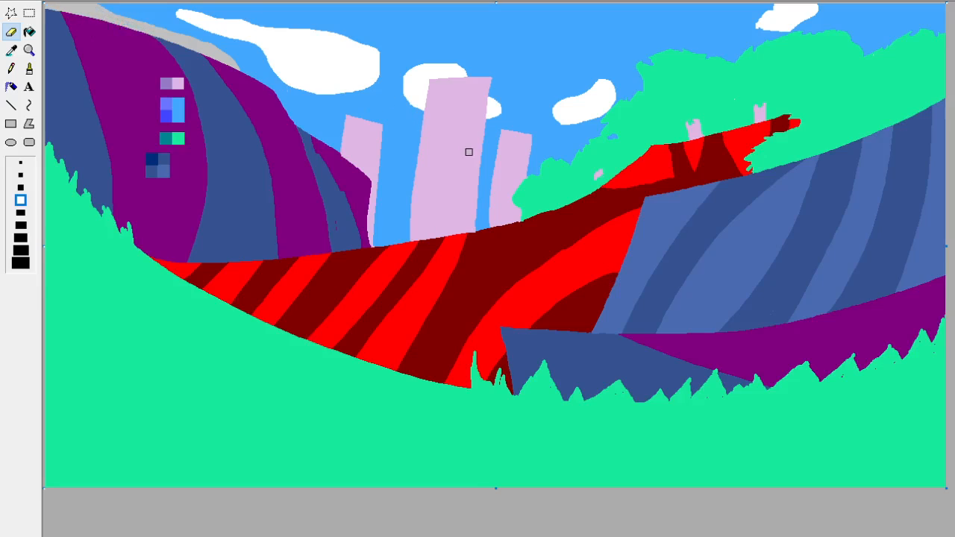
Paint light grey cloud patches in the sky gaps between the pink buildings and beside the green bushes.
{"action": "left_click_drag", "start_coordinate": [313, 139], "coordinate": [423, 138]}
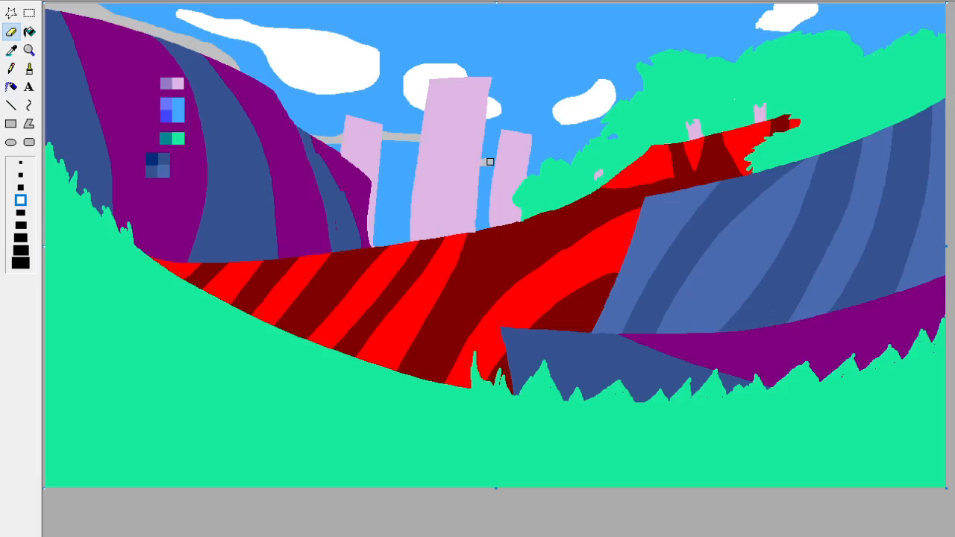
{"action": "mouse_move", "coordinate": [490, 161]}
{"action": "left_mouse_down"}
{"action": "mouse_move", "coordinate": [447, 181]}
{"action": "mouse_move", "coordinate": [304, 150]}
{"action": "mouse_move", "coordinate": [444, 160]}
{"action": "mouse_move", "coordinate": [408, 143]}
{"action": "left_mouse_up"}
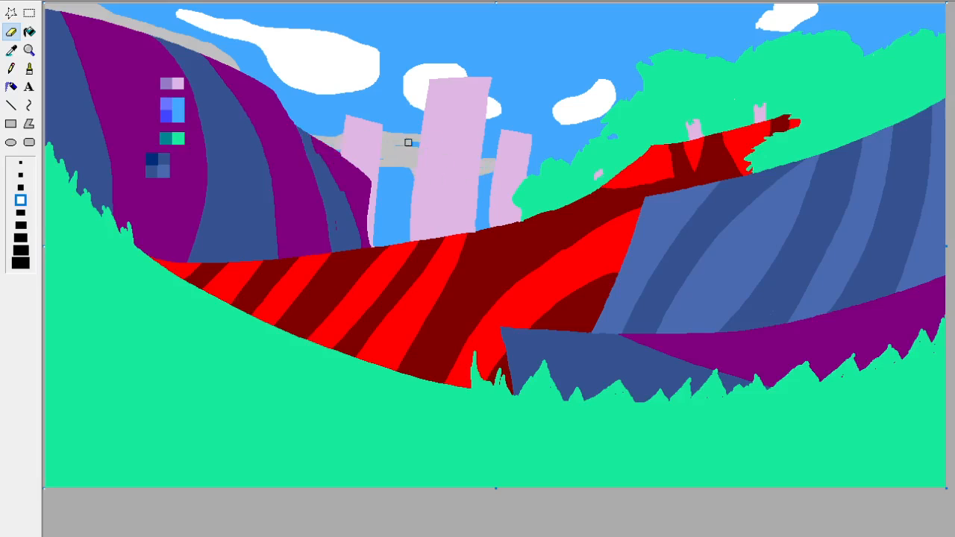
{"action": "mouse_move", "coordinate": [411, 218]}
{"action": "left_mouse_down"}
{"action": "mouse_move", "coordinate": [385, 209]}
{"action": "mouse_move", "coordinate": [350, 212]}
{"action": "mouse_move", "coordinate": [407, 227]}
{"action": "mouse_move", "coordinate": [418, 212]}
{"action": "mouse_move", "coordinate": [410, 217]}
{"action": "mouse_move", "coordinate": [389, 202]}
{"action": "left_mouse_up"}
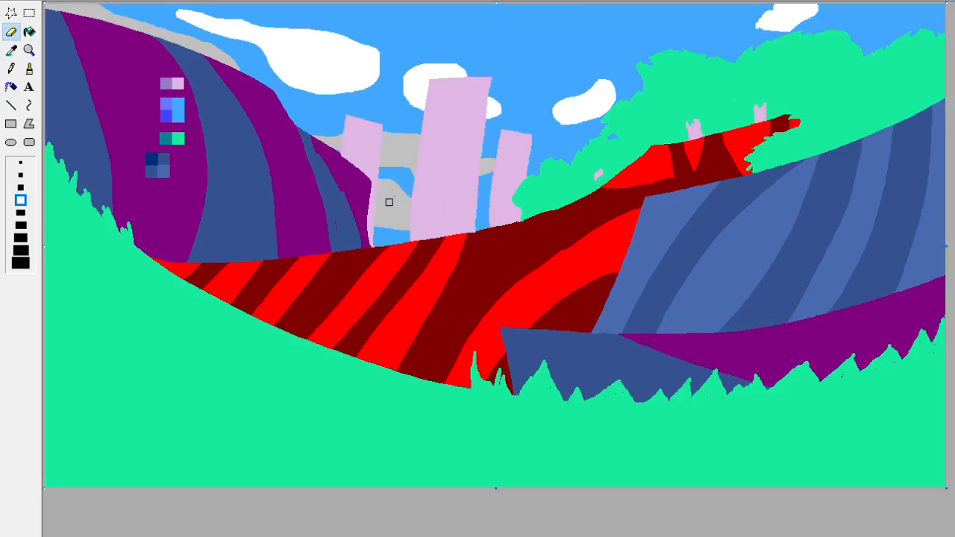
{"action": "mouse_move", "coordinate": [467, 207]}
{"action": "left_mouse_down"}
{"action": "mouse_move", "coordinate": [497, 191]}
{"action": "mouse_move", "coordinate": [483, 209]}
{"action": "left_mouse_up"}
{"action": "mouse_move", "coordinate": [553, 180]}
{"action": "left_mouse_down"}
{"action": "mouse_move", "coordinate": [551, 130]}
{"action": "mouse_move", "coordinate": [536, 162]}
{"action": "mouse_move", "coordinate": [559, 139]}
{"action": "mouse_move", "coordinate": [525, 172]}
{"action": "mouse_move", "coordinate": [552, 149]}
{"action": "mouse_move", "coordinate": [546, 163]}
{"action": "mouse_move", "coordinate": [564, 181]}
{"action": "mouse_move", "coordinate": [565, 135]}
{"action": "left_mouse_up"}
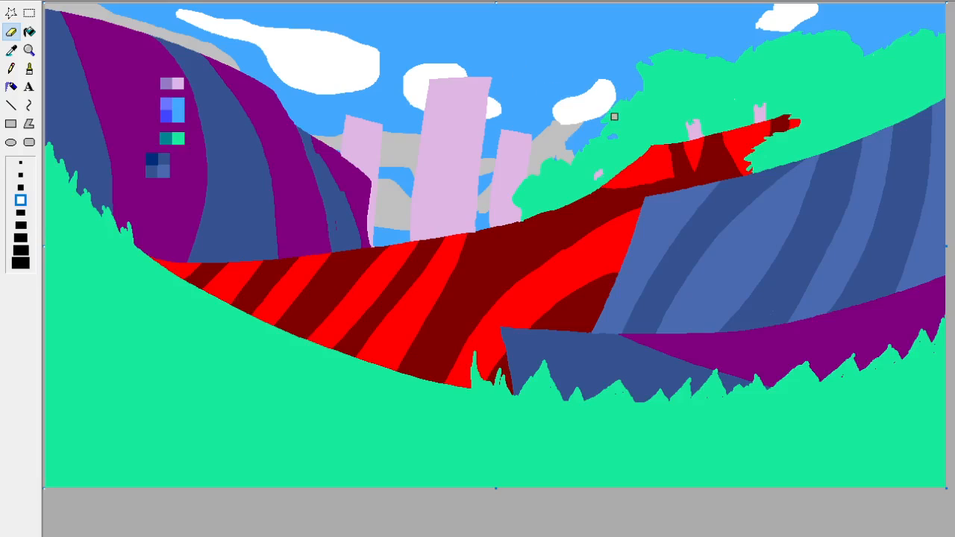
Paint large light grey clouds above the buildings and around the white clouds, and fill the enclosed blue gap with grey.
{"action": "mouse_move", "coordinate": [614, 116]}
{"action": "left_mouse_down"}
{"action": "mouse_move", "coordinate": [612, 83]}
{"action": "mouse_move", "coordinate": [529, 57]}
{"action": "mouse_move", "coordinate": [573, 60]}
{"action": "mouse_move", "coordinate": [546, 46]}
{"action": "mouse_move", "coordinate": [573, 71]}
{"action": "mouse_move", "coordinate": [589, 70]}
{"action": "mouse_move", "coordinate": [577, 33]}
{"action": "mouse_move", "coordinate": [574, 48]}
{"action": "mouse_move", "coordinate": [573, 29]}
{"action": "mouse_move", "coordinate": [558, 51]}
{"action": "mouse_move", "coordinate": [570, 49]}
{"action": "mouse_move", "coordinate": [543, 19]}
{"action": "mouse_move", "coordinate": [549, 36]}
{"action": "mouse_move", "coordinate": [539, 39]}
{"action": "mouse_move", "coordinate": [539, 20]}
{"action": "mouse_move", "coordinate": [556, 44]}
{"action": "mouse_move", "coordinate": [543, 23]}
{"action": "mouse_move", "coordinate": [532, 43]}
{"action": "mouse_move", "coordinate": [543, 45]}
{"action": "mouse_move", "coordinate": [525, 43]}
{"action": "mouse_move", "coordinate": [531, 22]}
{"action": "mouse_move", "coordinate": [499, 24]}
{"action": "mouse_move", "coordinate": [476, 42]}
{"action": "mouse_move", "coordinate": [515, 49]}
{"action": "mouse_move", "coordinate": [428, 10]}
{"action": "mouse_move", "coordinate": [531, 64]}
{"action": "mouse_move", "coordinate": [511, 54]}
{"action": "mouse_move", "coordinate": [519, 72]}
{"action": "mouse_move", "coordinate": [499, 55]}
{"action": "mouse_move", "coordinate": [503, 68]}
{"action": "mouse_move", "coordinate": [476, 77]}
{"action": "mouse_move", "coordinate": [463, 59]}
{"action": "mouse_move", "coordinate": [497, 56]}
{"action": "mouse_move", "coordinate": [471, 69]}
{"action": "mouse_move", "coordinate": [494, 59]}
{"action": "mouse_move", "coordinate": [488, 69]}
{"action": "mouse_move", "coordinate": [465, 71]}
{"action": "left_mouse_up"}
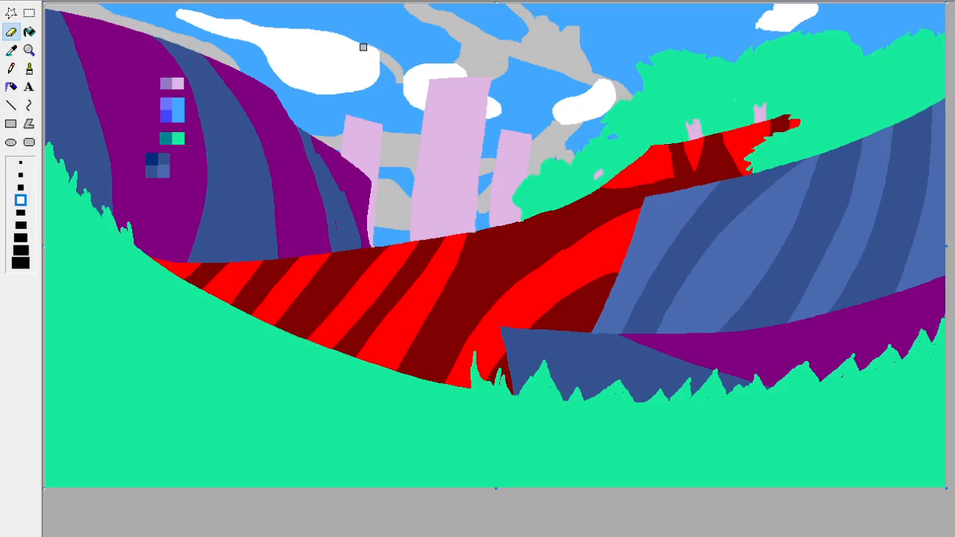
{"action": "mouse_move", "coordinate": [386, 70]}
{"action": "left_mouse_down"}
{"action": "mouse_move", "coordinate": [352, 28]}
{"action": "mouse_move", "coordinate": [389, 41]}
{"action": "mouse_move", "coordinate": [405, 62]}
{"action": "mouse_move", "coordinate": [330, 33]}
{"action": "mouse_move", "coordinate": [378, 45]}
{"action": "mouse_move", "coordinate": [361, 33]}
{"action": "mouse_move", "coordinate": [283, 18]}
{"action": "left_mouse_up"}
{"action": "left_click", "coordinate": [29, 31]}
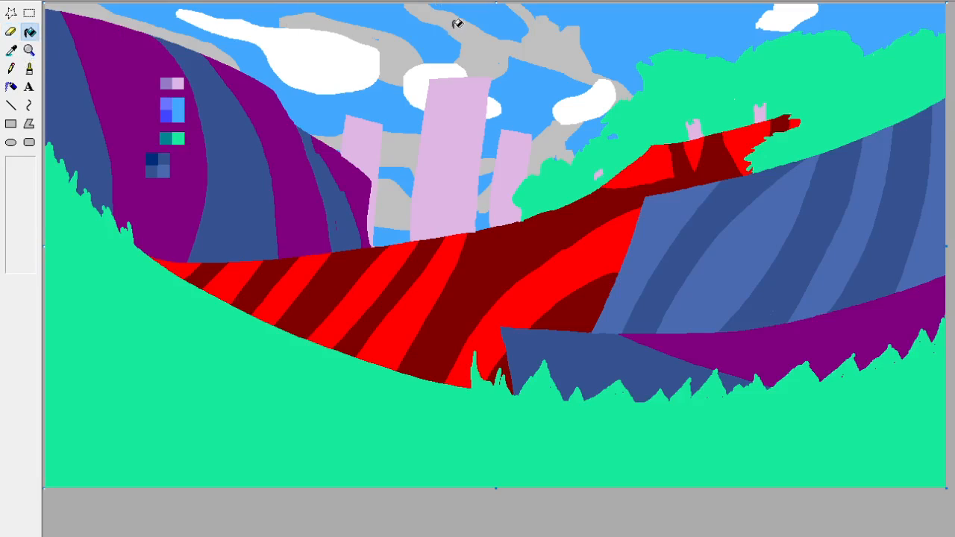
{"action": "left_click", "coordinate": [454, 22]}
{"action": "left_click", "coordinate": [11, 33]}
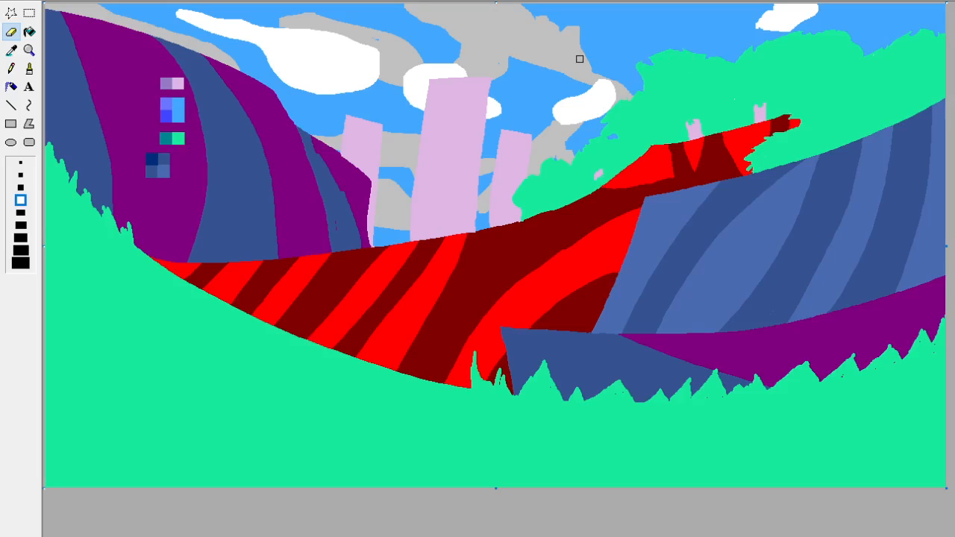
{"action": "mouse_move", "coordinate": [589, 68]}
{"action": "left_mouse_down"}
{"action": "mouse_move", "coordinate": [615, 78]}
{"action": "mouse_move", "coordinate": [583, 54]}
{"action": "mouse_move", "coordinate": [592, 73]}
{"action": "mouse_move", "coordinate": [541, 67]}
{"action": "mouse_move", "coordinate": [561, 69]}
{"action": "mouse_move", "coordinate": [537, 82]}
{"action": "mouse_move", "coordinate": [535, 67]}
{"action": "mouse_move", "coordinate": [535, 74]}
{"action": "mouse_move", "coordinate": [569, 74]}
{"action": "mouse_move", "coordinate": [562, 84]}
{"action": "mouse_move", "coordinate": [606, 73]}
{"action": "left_mouse_up"}
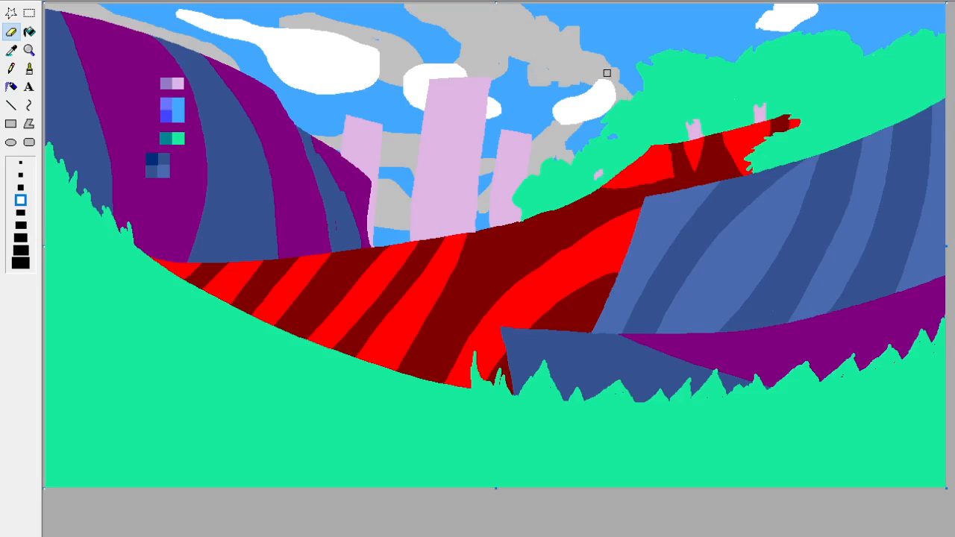
Add small grey clouds above the green bushes and in the sky's far corner, outlining them with the smallest Eraser and filling them.
{"action": "left_click", "coordinate": [21, 162]}
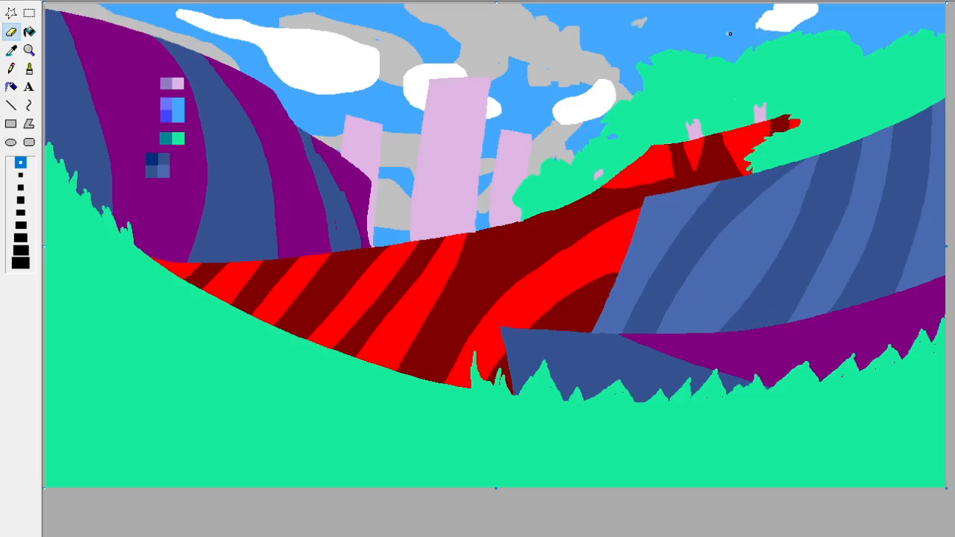
{"action": "left_click_drag", "start_coordinate": [730, 44], "coordinate": [760, 41]}
{"action": "left_click", "coordinate": [30, 32]}
{"action": "left_click", "coordinate": [739, 47]}
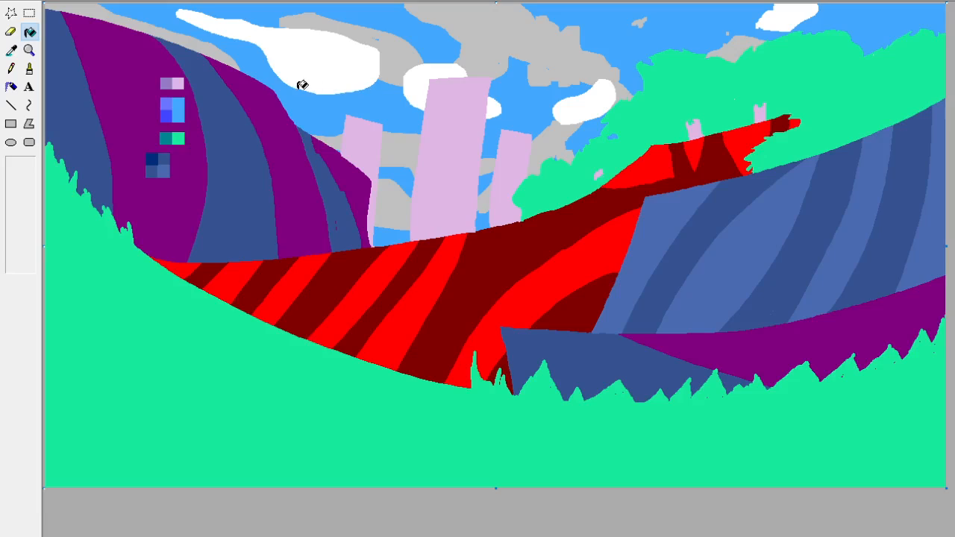
{"action": "left_click", "coordinate": [9, 33]}
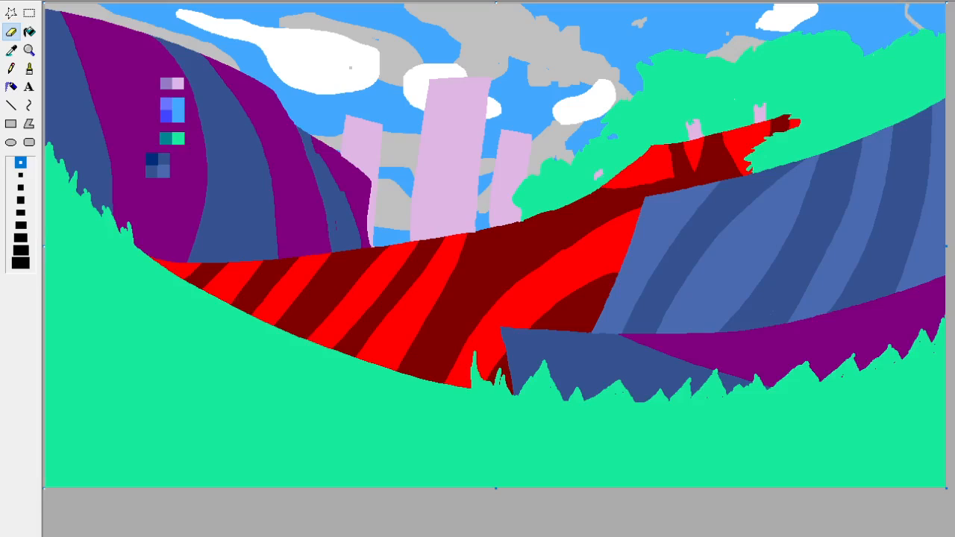
{"action": "left_click", "coordinate": [30, 32]}
{"action": "left_click", "coordinate": [933, 10]}
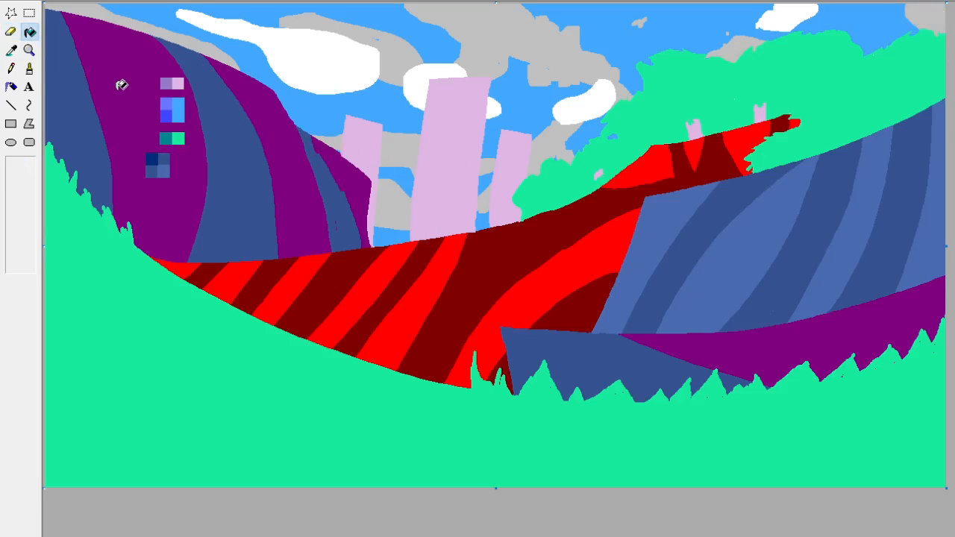
Pick the hill's purple and fill every palette swatch on the hill with it to hide them.
{"action": "left_click", "coordinate": [11, 50]}
{"action": "left_click", "coordinate": [145, 85]}
{"action": "left_click", "coordinate": [165, 82]}
{"action": "left_click", "coordinate": [178, 82]}
{"action": "left_click", "coordinate": [178, 108]}
{"action": "left_click", "coordinate": [166, 103]}
{"action": "left_click", "coordinate": [166, 115]}
{"action": "left_click", "coordinate": [178, 138]}
{"action": "left_click", "coordinate": [169, 139]}
{"action": "left_click", "coordinate": [162, 159]}
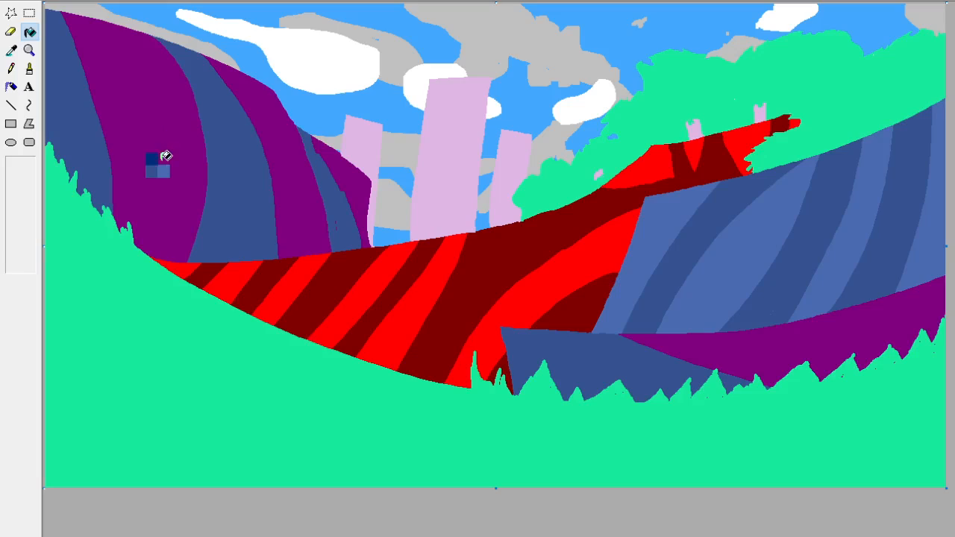
{"action": "left_click", "coordinate": [152, 159]}
{"action": "left_click", "coordinate": [152, 171]}
{"action": "left_click", "coordinate": [162, 172]}
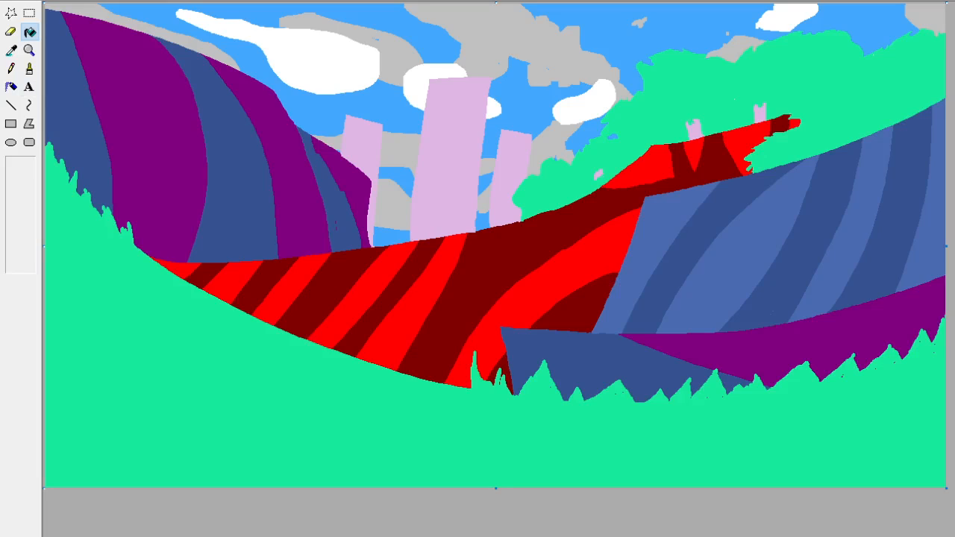
Try the copied pink cat character over the background as a transparent paste, and delete the pasted image.
{"action": "left_click", "coordinate": [29, 12]}
{"action": "key", "text": "ctrl+v"}
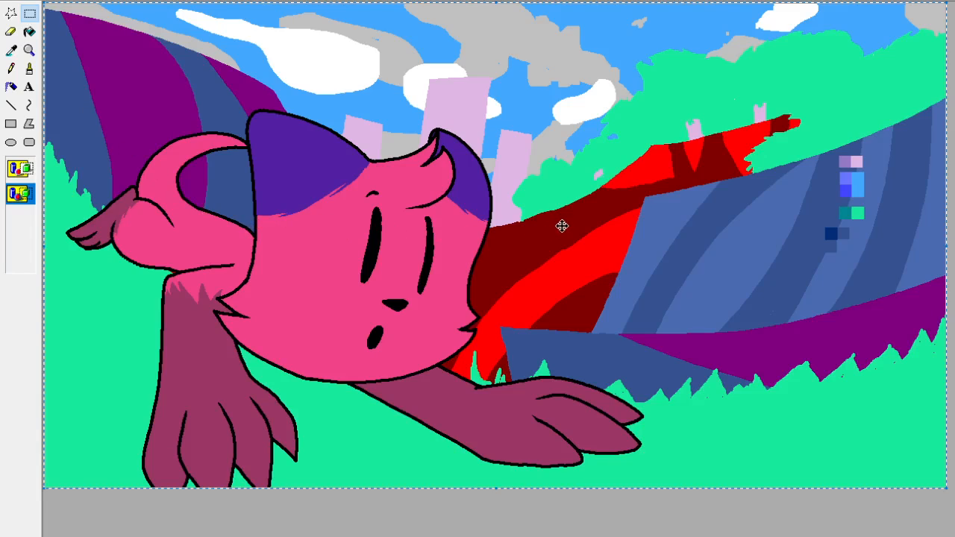
{"action": "key", "text": "Delete"}
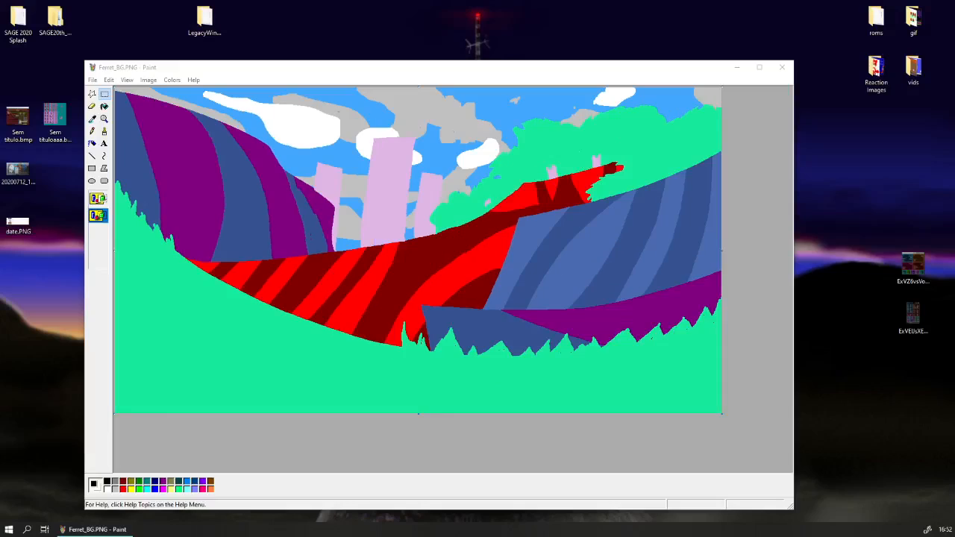
Move the Ferret_BG.PNG window aside and paste the background picture into a second, untitled Paint window.
{"action": "mouse_move", "coordinate": [323, 76]}
{"action": "left_mouse_down"}
{"action": "mouse_move", "coordinate": [328, 60]}
{"action": "mouse_move", "coordinate": [249, 50]}
{"action": "left_mouse_up"}
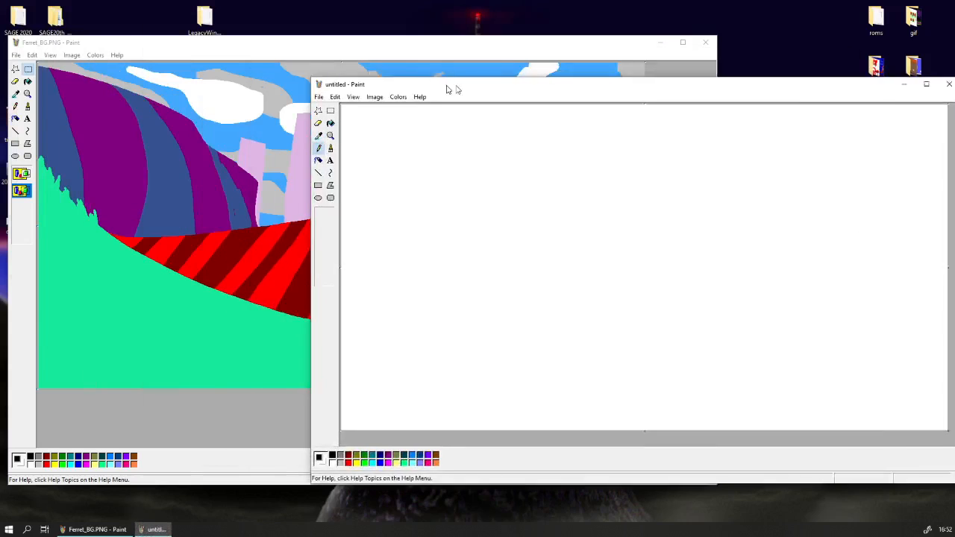
{"action": "mouse_move", "coordinate": [450, 90]}
{"action": "left_mouse_down"}
{"action": "mouse_move", "coordinate": [364, 79]}
{"action": "mouse_move", "coordinate": [343, 103]}
{"action": "mouse_move", "coordinate": [375, 99]}
{"action": "left_mouse_up"}
{"action": "key", "text": "ctrl+v"}
{"action": "left_click", "coordinate": [255, 146]}
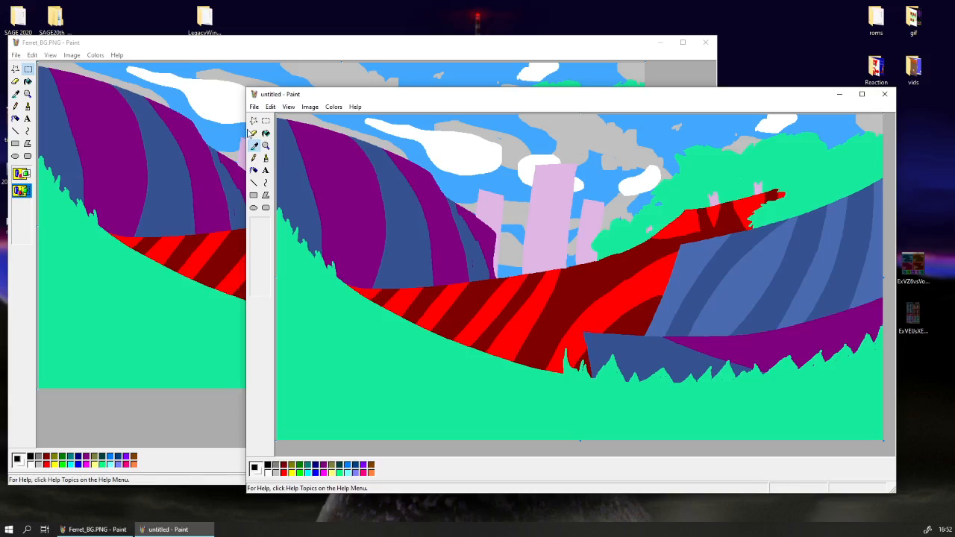
{"action": "left_click", "coordinate": [265, 120]}
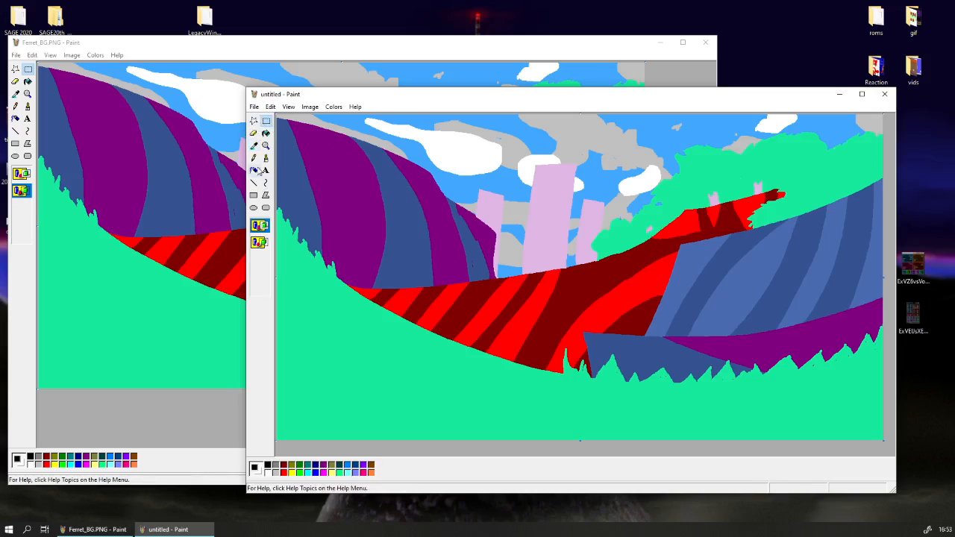
{"action": "left_click", "coordinate": [254, 145]}
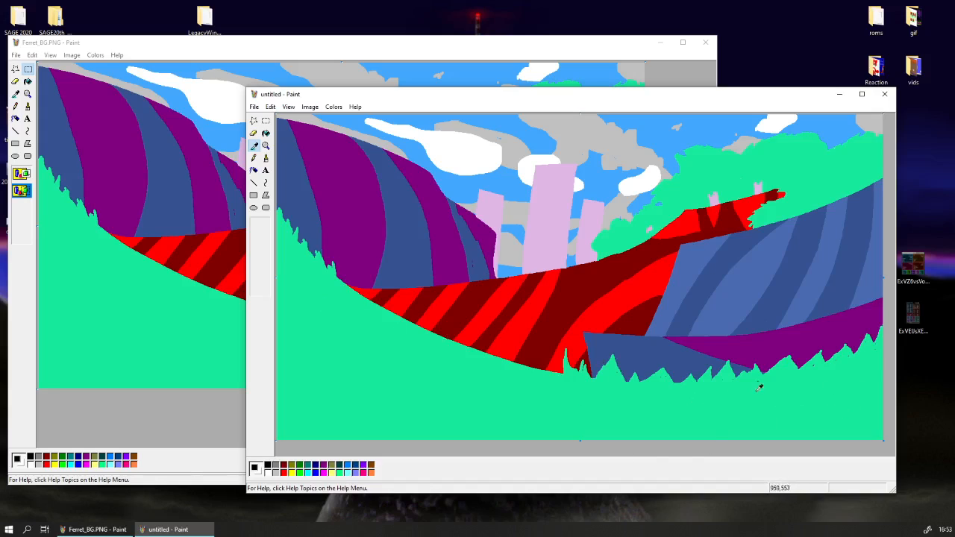
{"action": "left_click", "coordinate": [198, 407]}
{"action": "left_click", "coordinate": [16, 93]}
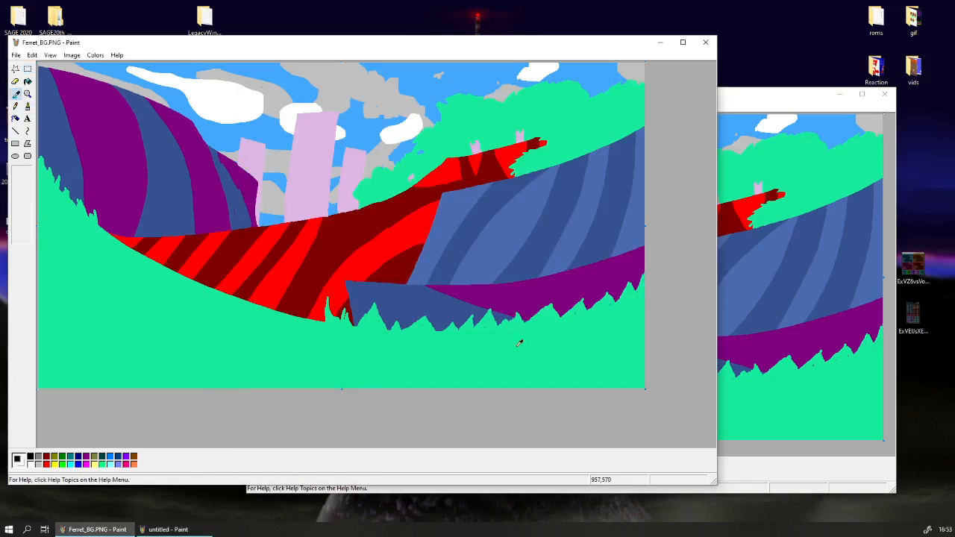
{"action": "left_click", "coordinate": [526, 431]}
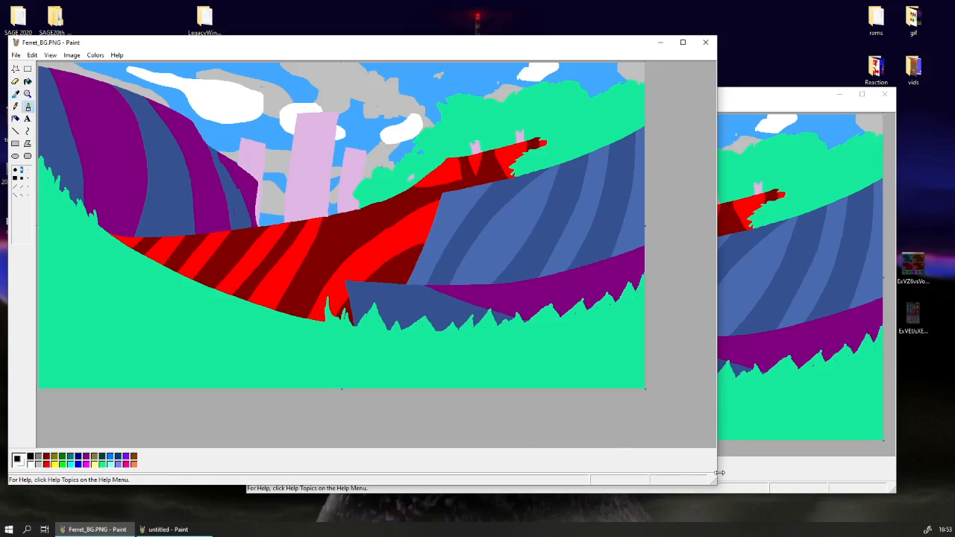
{"action": "left_click", "coordinate": [745, 485]}
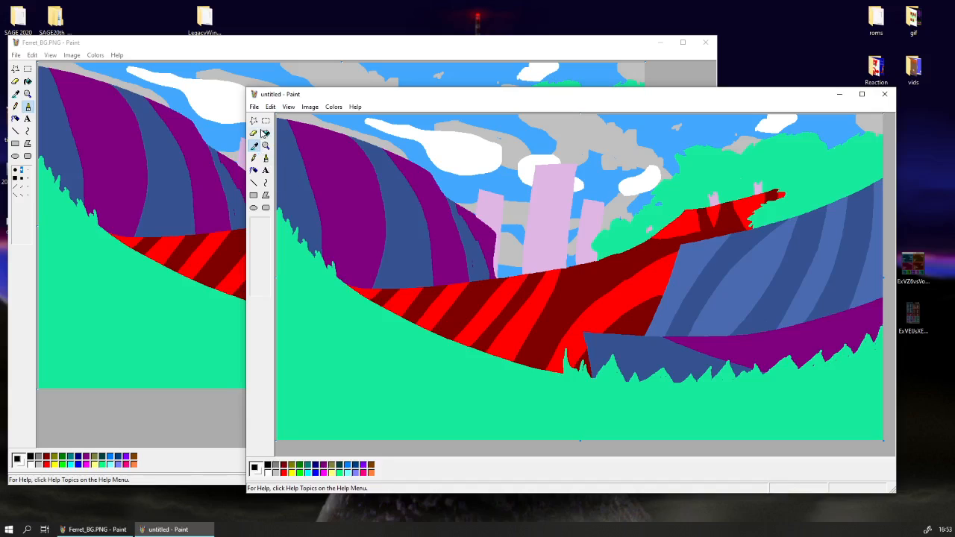
Pick the purple in the untitled copy and fill the blue stripes of the large hill and the blue part of the foreground strip with it.
{"action": "left_click", "coordinate": [353, 218]}
{"action": "left_click", "coordinate": [301, 201]}
{"action": "left_click", "coordinate": [389, 215]}
{"action": "left_click", "coordinate": [470, 238]}
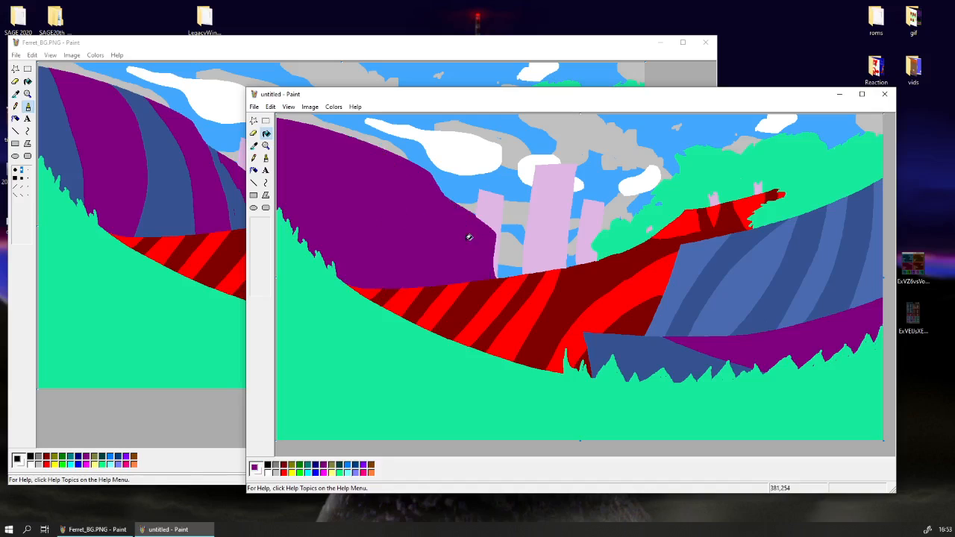
{"action": "left_click", "coordinate": [682, 352]}
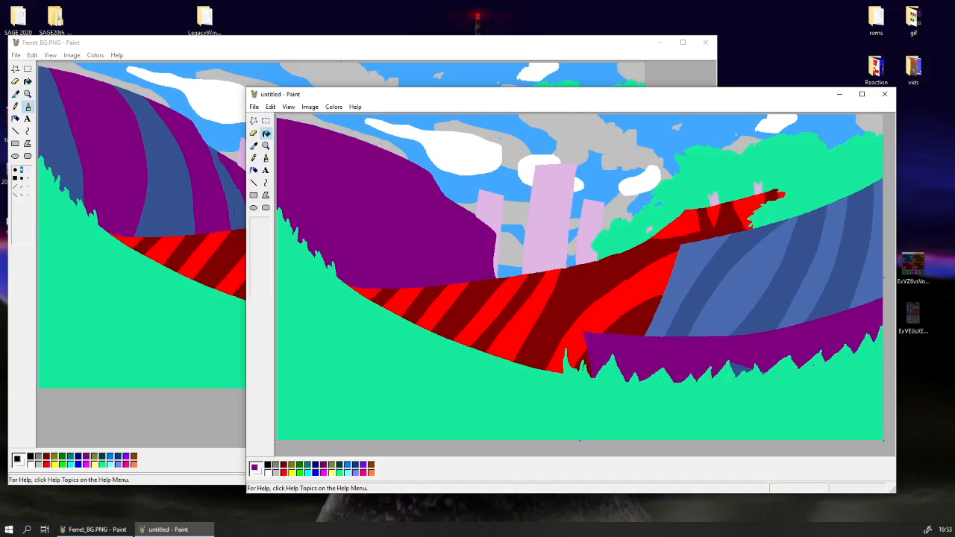
Pick the dark red and fill the bright red stripes on the lower slope with it.
{"action": "left_click", "coordinate": [254, 146]}
{"action": "left_click", "coordinate": [559, 303]}
{"action": "left_click", "coordinate": [550, 302]}
{"action": "left_click", "coordinate": [515, 305]}
{"action": "left_click", "coordinate": [448, 302]}
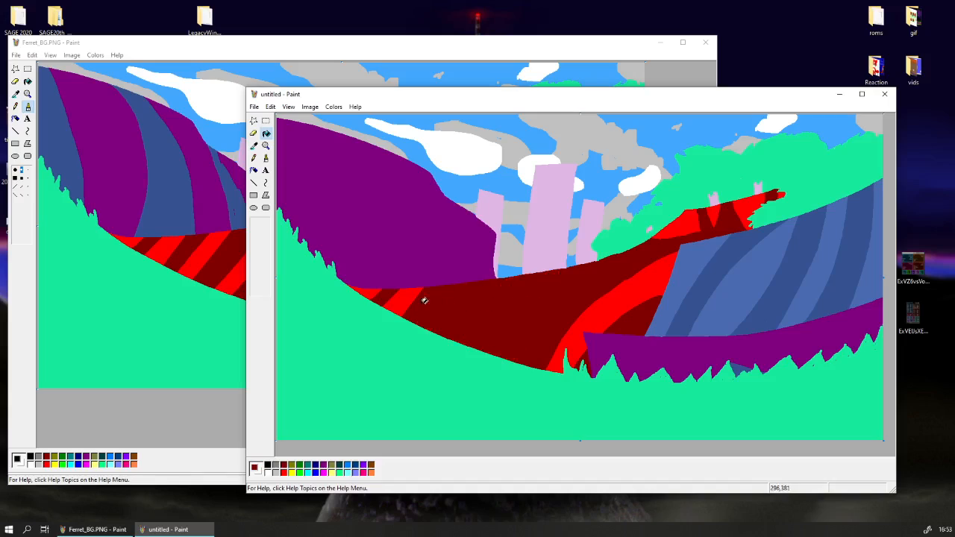
{"action": "left_click", "coordinate": [422, 299]}
{"action": "left_click", "coordinate": [407, 295]}
{"action": "left_click", "coordinate": [373, 291]}
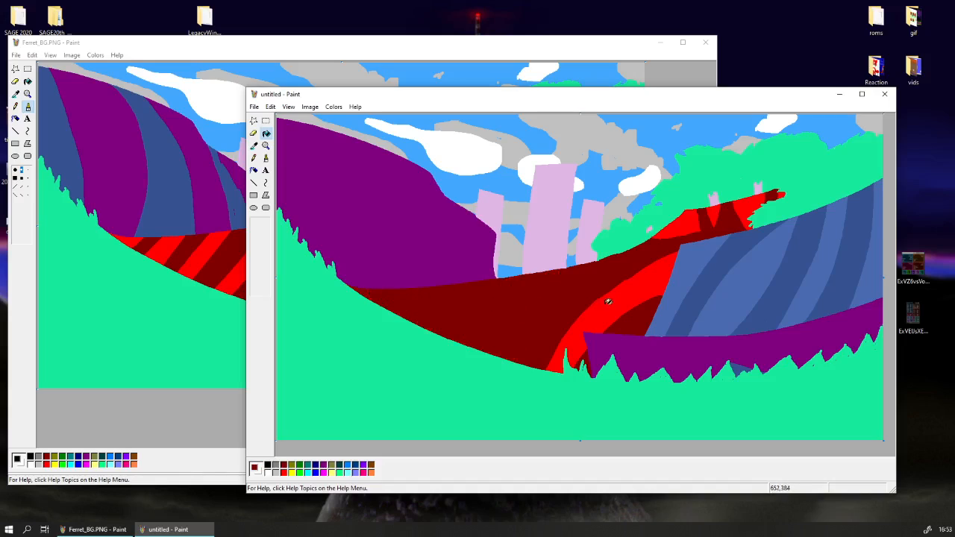
Fill the wide bright red band and the remaining bright red patches up to the ridge's tip with dark red.
{"action": "left_click", "coordinate": [609, 302]}
{"action": "left_click", "coordinate": [686, 228]}
{"action": "left_click", "coordinate": [721, 213]}
{"action": "left_click", "coordinate": [743, 204]}
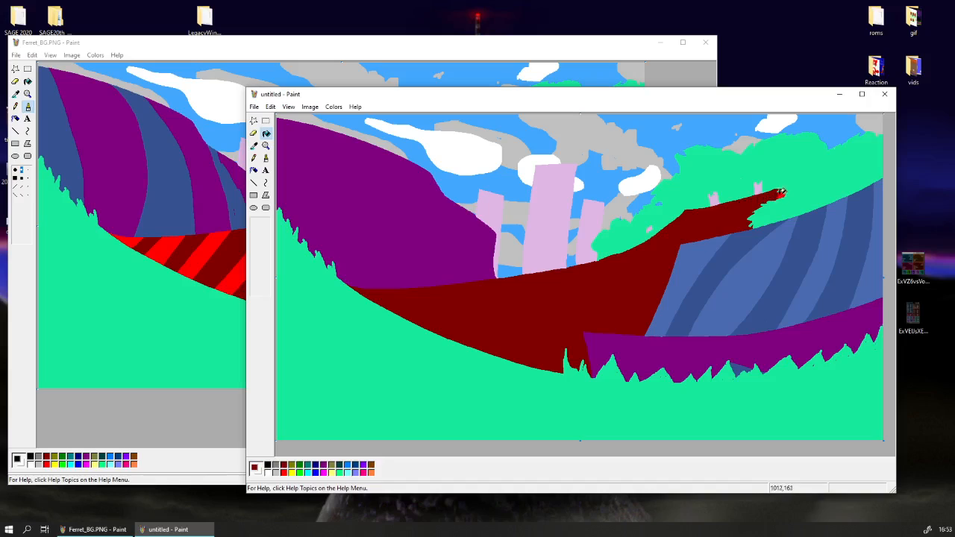
{"action": "left_click", "coordinate": [780, 192]}
Pick the sky's blue and fill the grey clouds above the purple hill and around the pink pillars with it.
{"action": "left_click", "coordinate": [254, 146]}
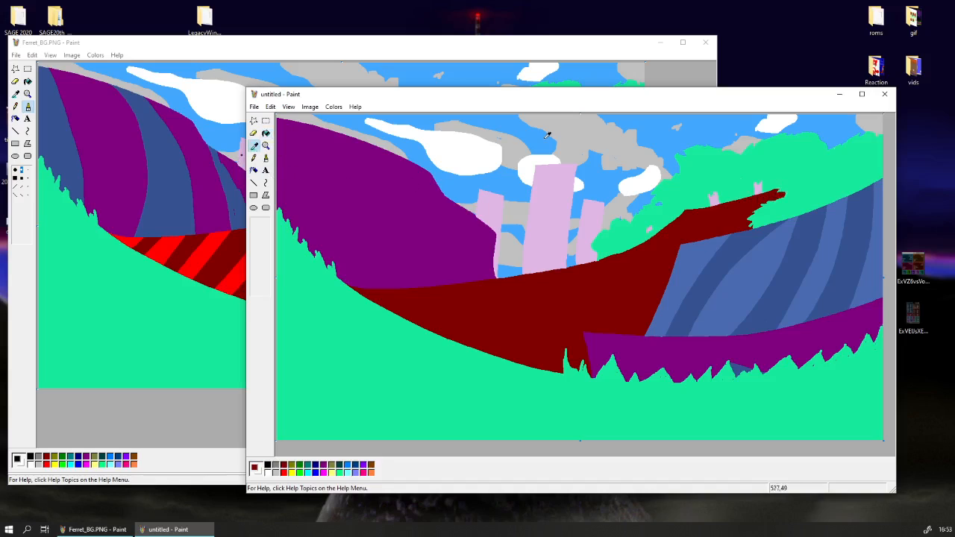
{"action": "left_click", "coordinate": [506, 175]}
{"action": "left_click", "coordinate": [513, 159]}
{"action": "left_click", "coordinate": [578, 131]}
{"action": "left_click", "coordinate": [518, 213]}
{"action": "left_click", "coordinate": [515, 240]}
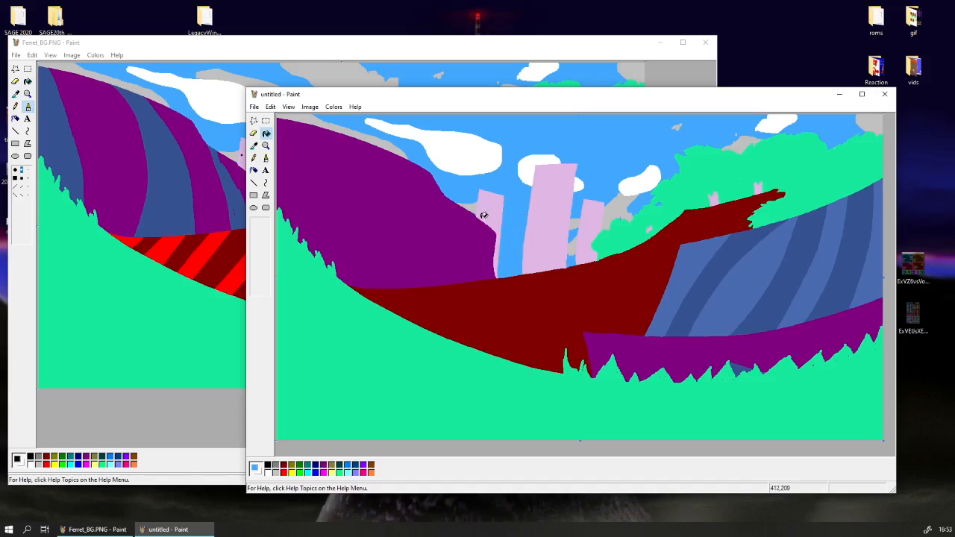
{"action": "left_click", "coordinate": [472, 207]}
{"action": "left_click", "coordinate": [393, 148]}
{"action": "left_click", "coordinate": [575, 222]}
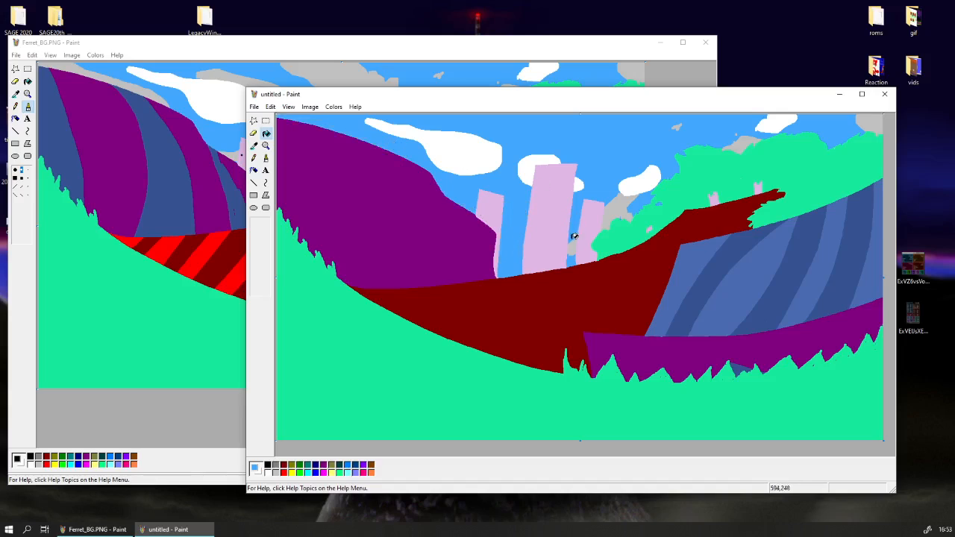
{"action": "left_click", "coordinate": [574, 237]}
{"action": "left_click", "coordinate": [605, 205]}
Fill all the white clouds and the remaining small grey clouds above the bushes with sky blue.
{"action": "left_click", "coordinate": [640, 179]}
{"action": "left_click", "coordinate": [580, 180]}
{"action": "left_click", "coordinate": [542, 161]}
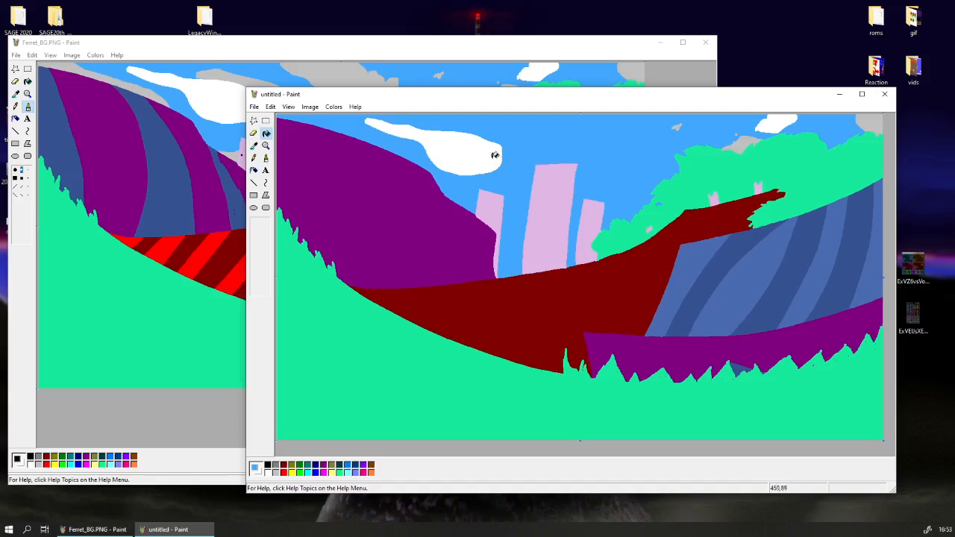
{"action": "left_click", "coordinate": [495, 154]}
{"action": "left_click", "coordinate": [677, 125]}
{"action": "left_click", "coordinate": [738, 134]}
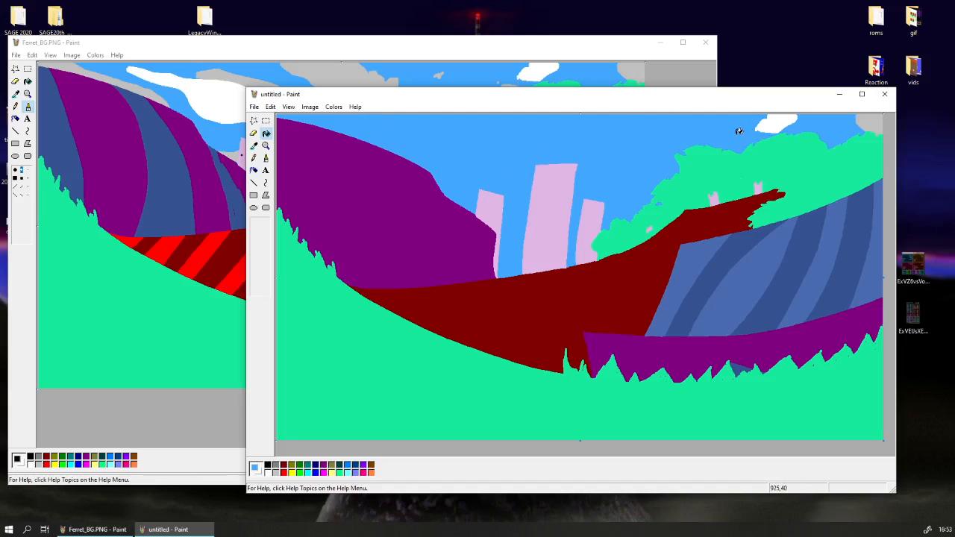
{"action": "left_click", "coordinate": [761, 124]}
{"action": "left_click", "coordinate": [872, 124]}
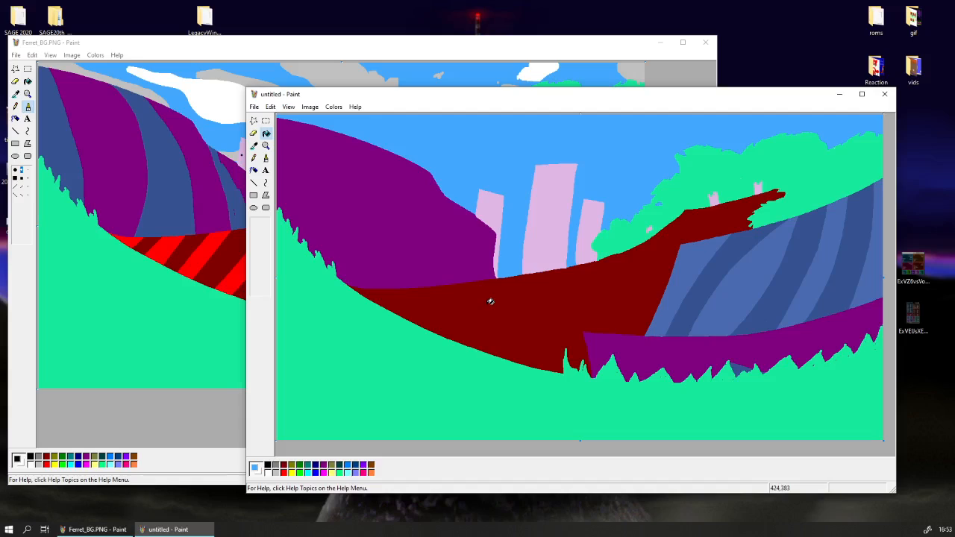
Pick the darker blue and fill the lighter blue stripes of the blue hill with it.
{"action": "left_click", "coordinate": [253, 145]}
{"action": "left_click", "coordinate": [721, 263]}
{"action": "left_click", "coordinate": [729, 272]}
{"action": "left_click", "coordinate": [754, 281]}
{"action": "left_click", "coordinate": [810, 273]}
{"action": "left_click", "coordinate": [870, 253]}
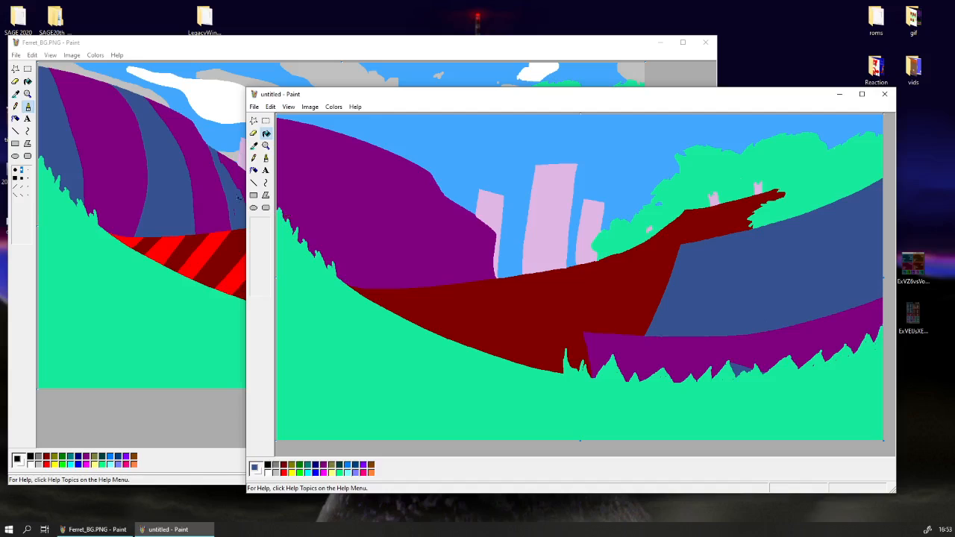
Pick the purple and fill the leftover blue patch in the foreground strip above the grass with it.
{"action": "left_click", "coordinate": [253, 145]}
{"action": "left_click", "coordinate": [751, 342]}
{"action": "left_click", "coordinate": [741, 368]}
Choose the rectangular Select tool and reposition the Ferret_BG.PNG and untitled windows on the desktop.
{"action": "left_click", "coordinate": [266, 121]}
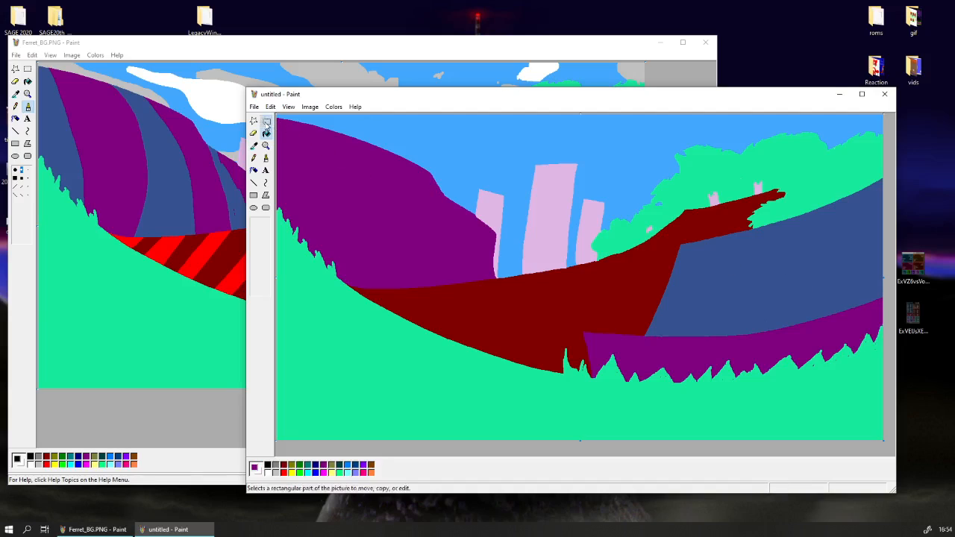
{"action": "mouse_move", "coordinate": [302, 98]}
{"action": "left_mouse_down"}
{"action": "mouse_move", "coordinate": [422, 93]}
{"action": "mouse_move", "coordinate": [311, 94]}
{"action": "left_mouse_up"}
{"action": "left_click", "coordinate": [264, 49]}
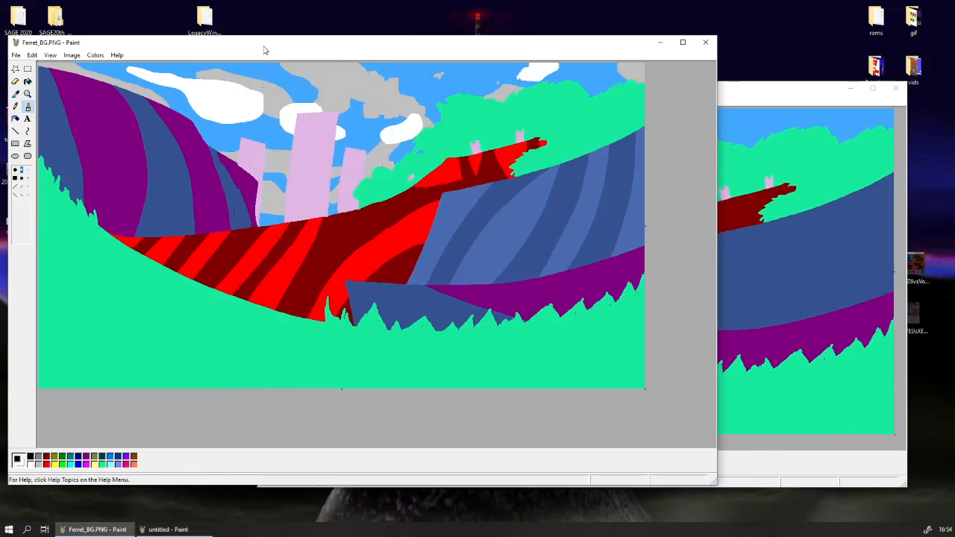
{"action": "left_click_drag", "start_coordinate": [271, 52], "coordinate": [284, 43]}
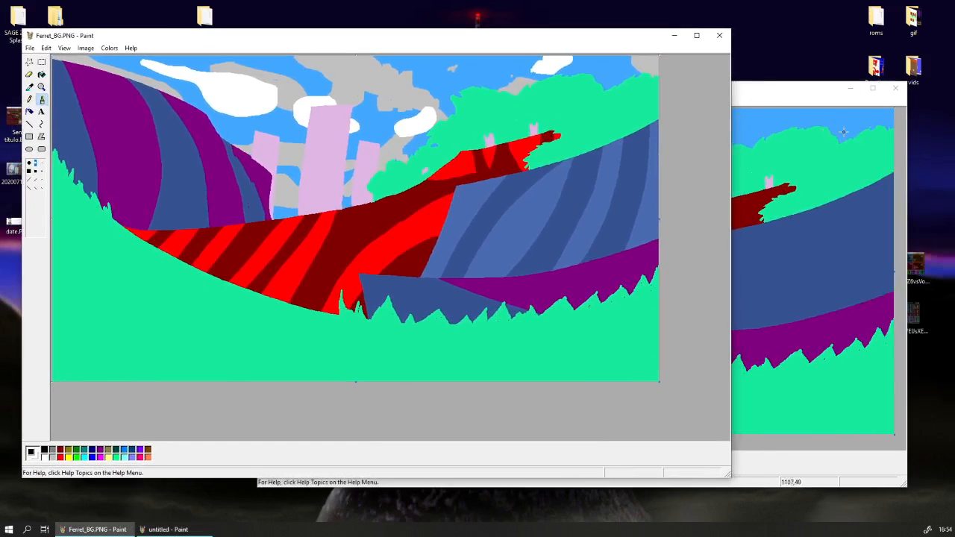
{"action": "left_click", "coordinate": [776, 96]}
{"action": "mouse_move", "coordinate": [776, 95]}
{"action": "left_mouse_down"}
{"action": "mouse_move", "coordinate": [746, 84]}
{"action": "mouse_move", "coordinate": [786, 205]}
{"action": "mouse_move", "coordinate": [755, 80]}
{"action": "left_mouse_up"}
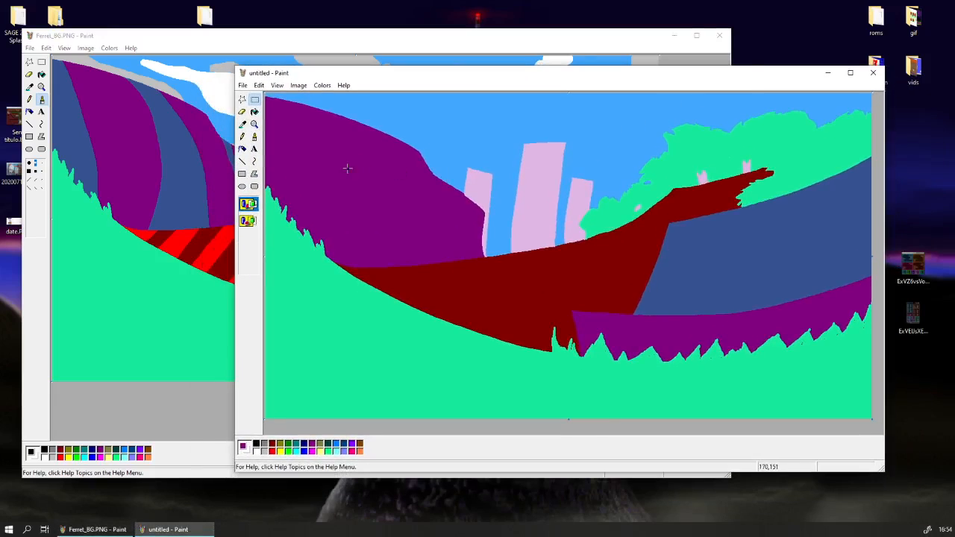
Pick the sky's blue as the drawing colour, return to the Select tool and shift the untitled window.
{"action": "left_click", "coordinate": [242, 125]}
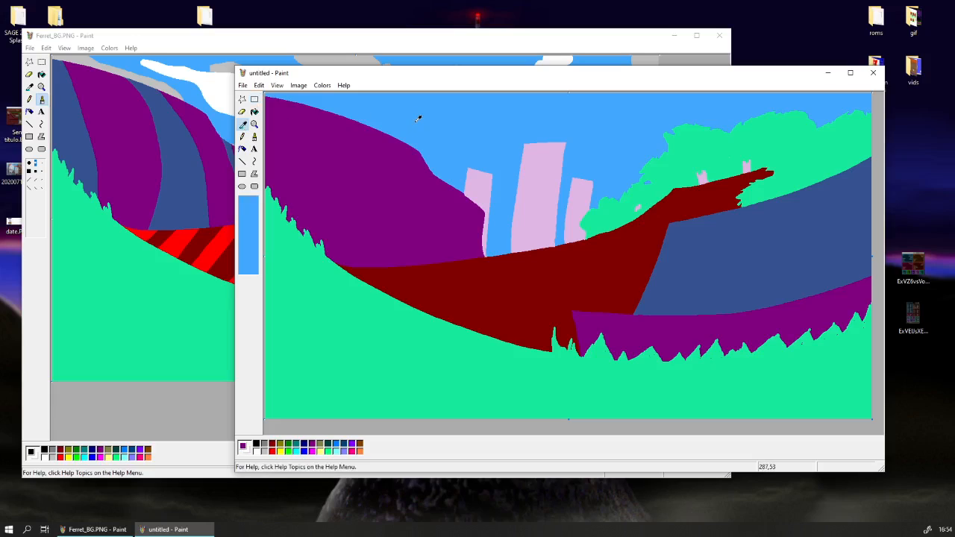
{"action": "left_click", "coordinate": [418, 119]}
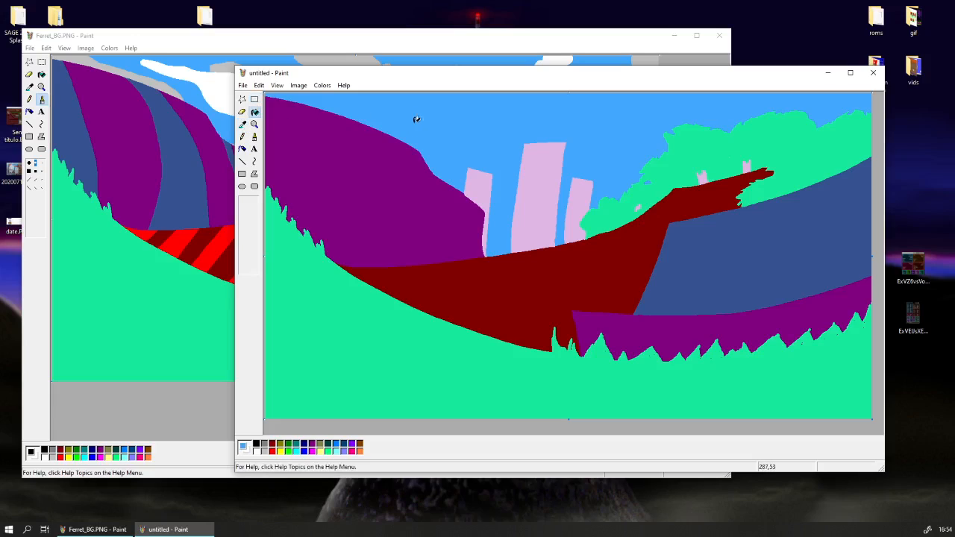
{"action": "left_click", "coordinate": [256, 102]}
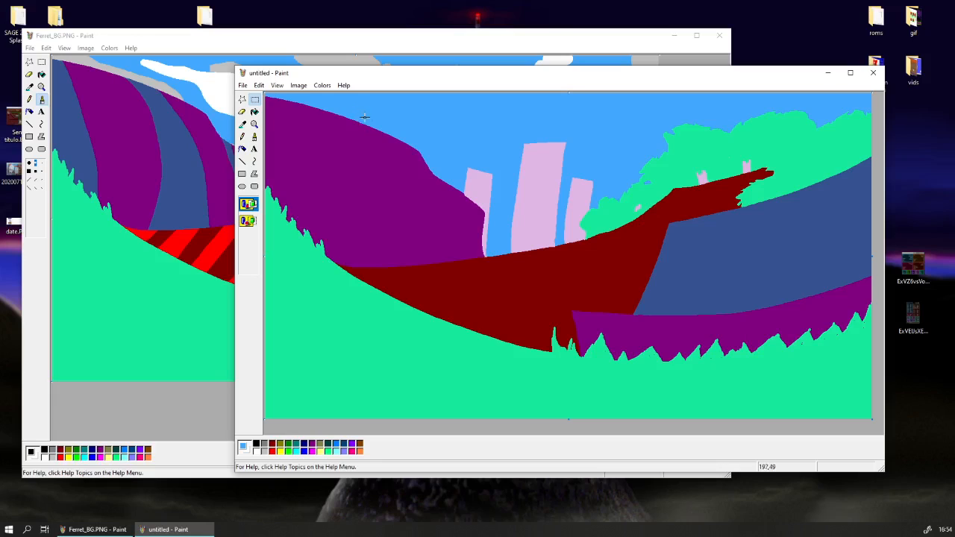
{"action": "left_click_drag", "start_coordinate": [383, 80], "coordinate": [323, 97]}
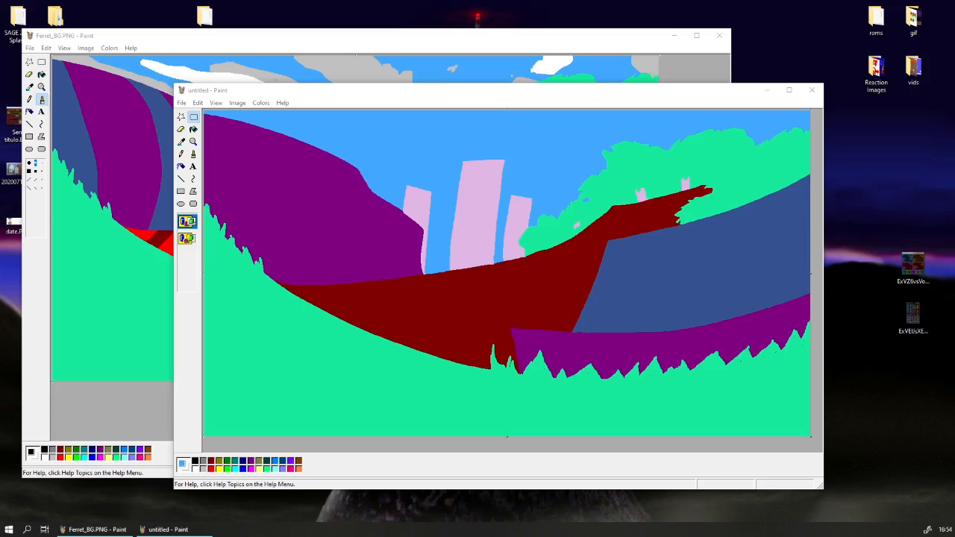
Paste the copied grey shading strip, stretch it into a wide block, move it onto the lower grass and shrink it by half.
{"action": "left_click", "coordinate": [420, 93]}
{"action": "key", "text": "ctrl+v"}
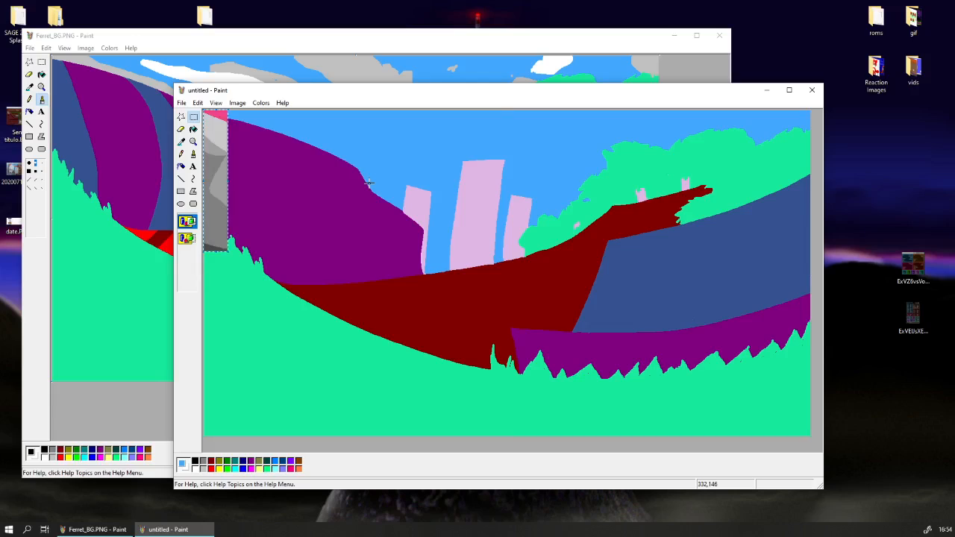
{"action": "key", "text": "ctrl+KP_Subtract"}
{"action": "left_click_drag", "start_coordinate": [211, 168], "coordinate": [262, 168]}
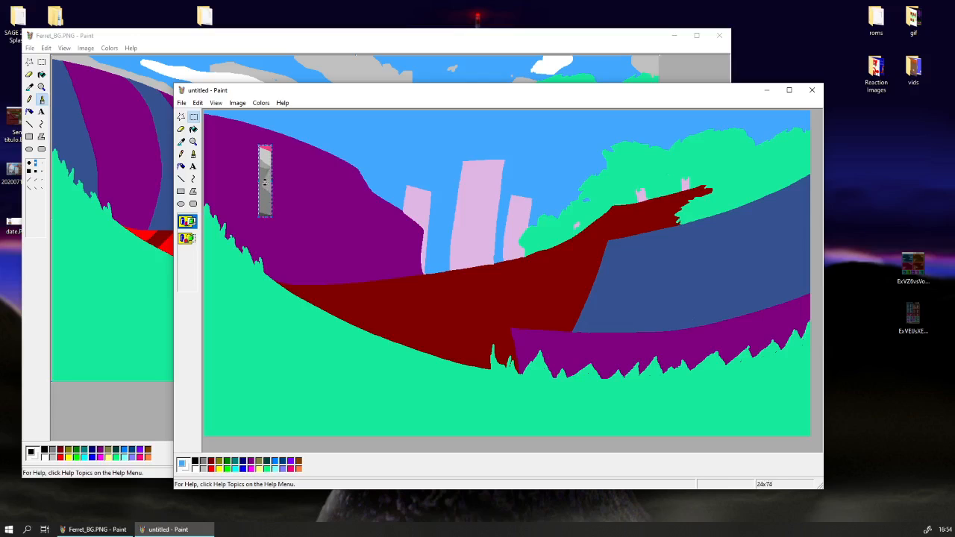
{"action": "left_click_drag", "start_coordinate": [265, 182], "coordinate": [506, 318]}
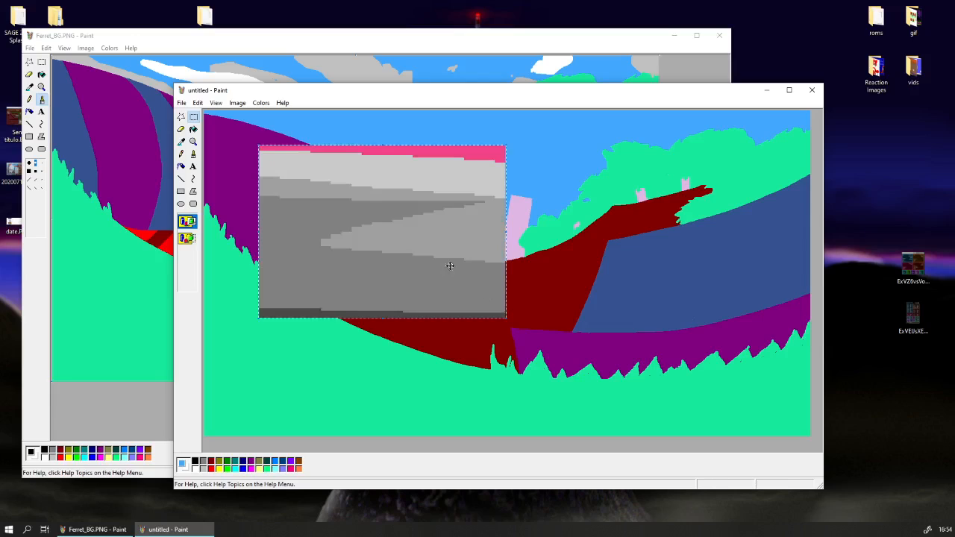
{"action": "left_click_drag", "start_coordinate": [394, 244], "coordinate": [310, 384]}
{"action": "key", "text": "ctrl+minus"}
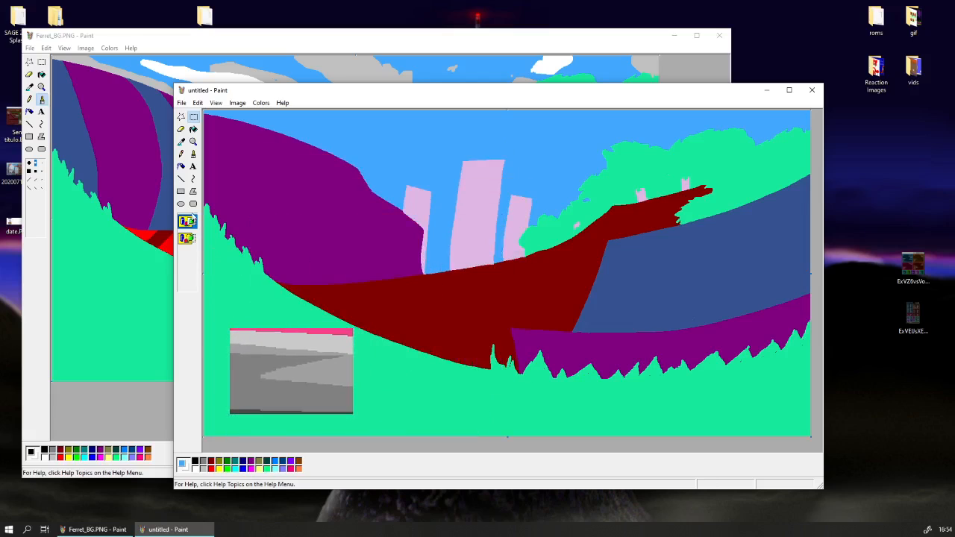
Pick the darkest grey from the pasted block, and undo and redo the block's placement.
{"action": "left_click", "coordinate": [181, 141]}
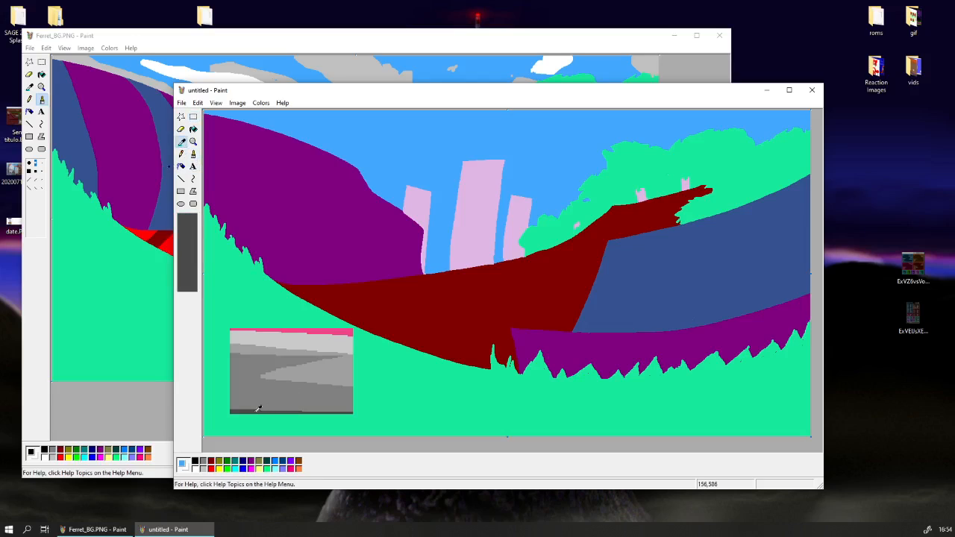
{"action": "left_click", "coordinate": [257, 409]}
{"action": "key", "text": "ctrl+z"}
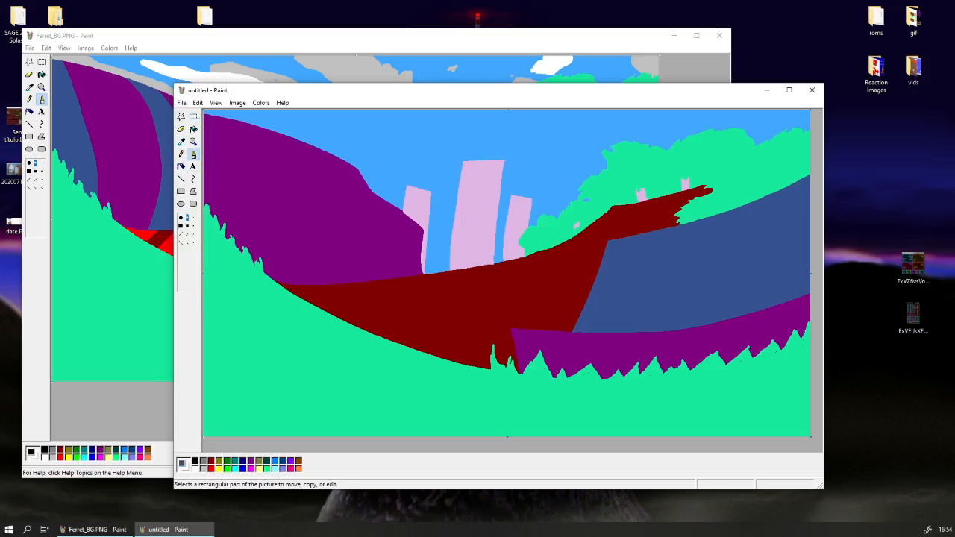
{"action": "key", "text": "ctrl+y"}
Copy a narrow vertical slice of the grey block and remove the block from the grass.
{"action": "left_click", "coordinate": [193, 117]}
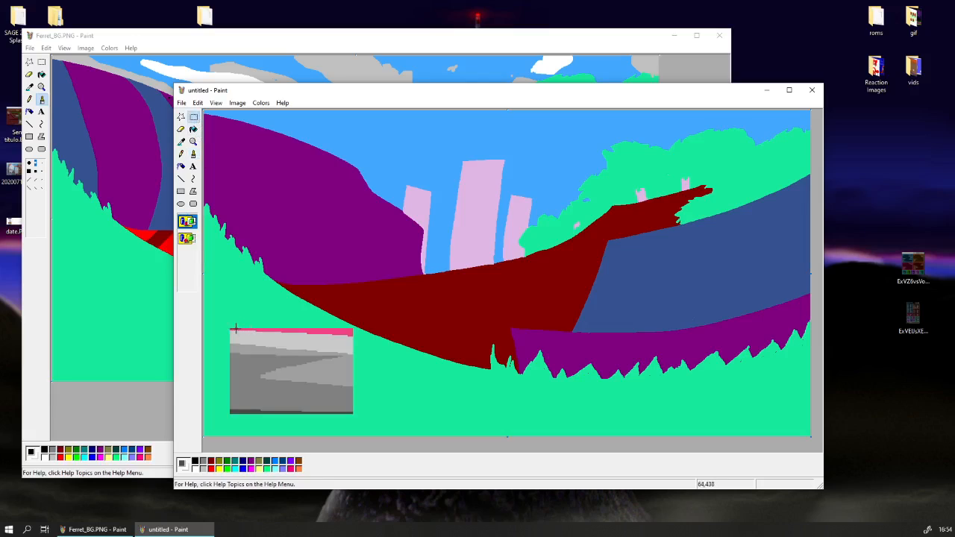
{"action": "right_click", "coordinate": [240, 401]}
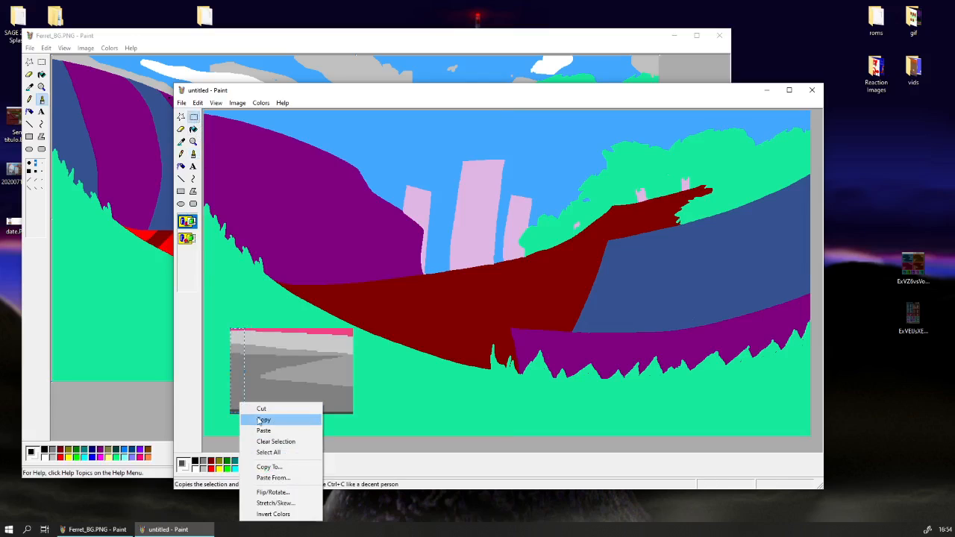
{"action": "left_click", "coordinate": [256, 420]}
{"action": "key", "text": "Delete"}
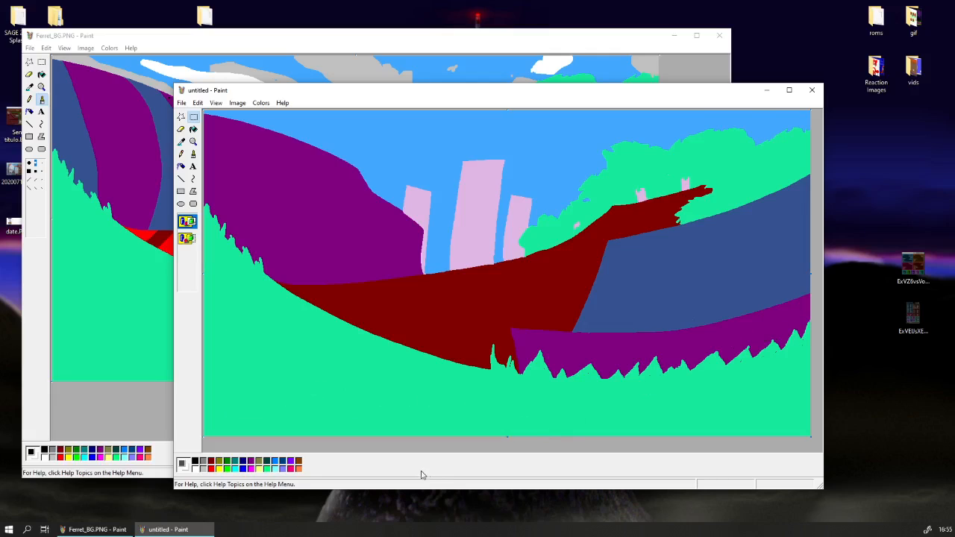
Widen the window, extend the canvas with a blank white margin beside the blue hill, and paste the copied grey slice into it.
{"action": "left_click_drag", "start_coordinate": [173, 252], "coordinate": [126, 253]}
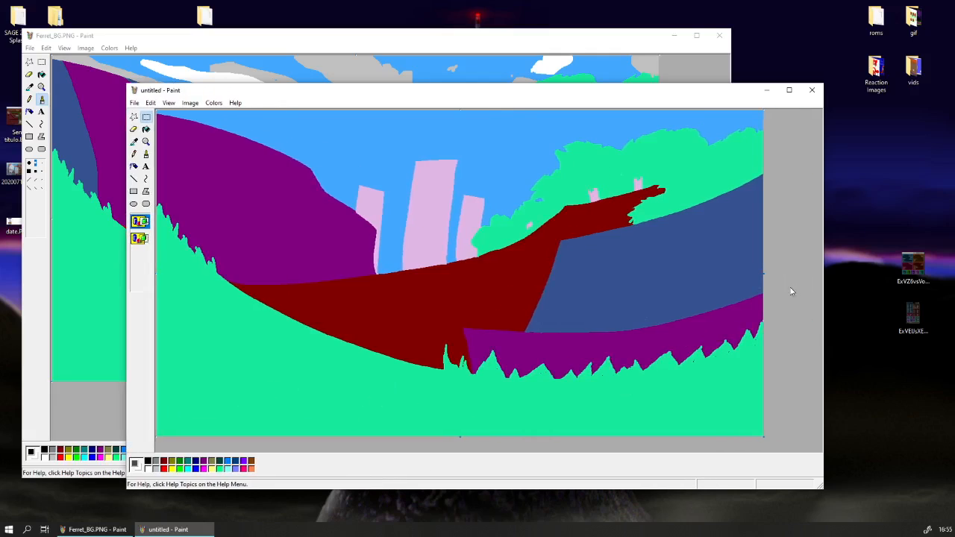
{"action": "left_click_drag", "start_coordinate": [763, 274], "coordinate": [795, 274]}
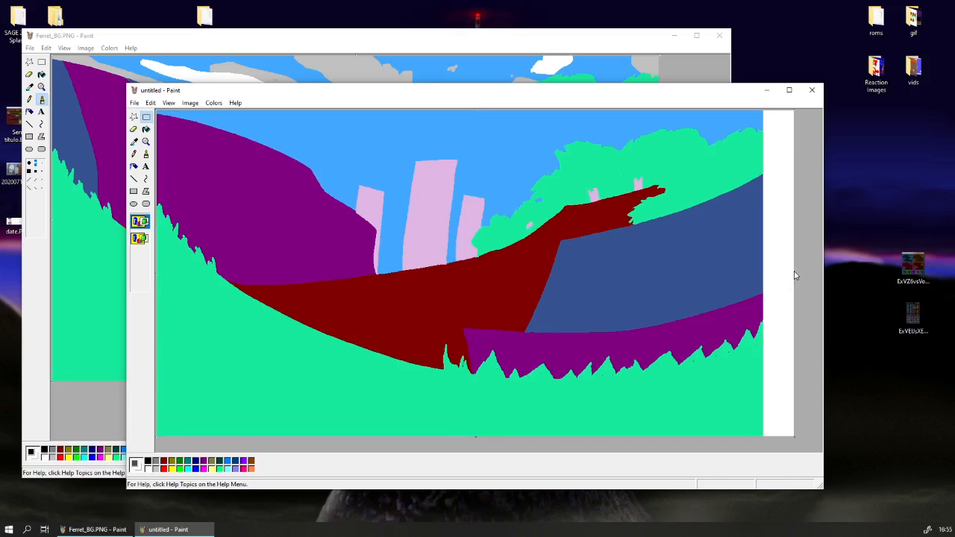
{"action": "key", "text": "ctrl+v"}
{"action": "left_click_drag", "start_coordinate": [170, 166], "coordinate": [784, 271]}
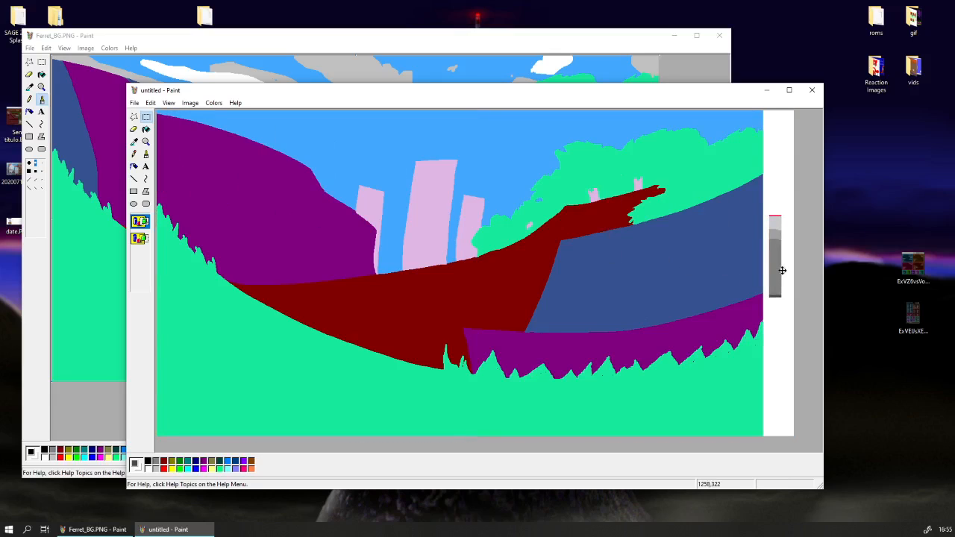
Place the grey slice in the white margin and recolour its lower mid-grey part with the darkest grey.
{"action": "left_click", "coordinate": [789, 356]}
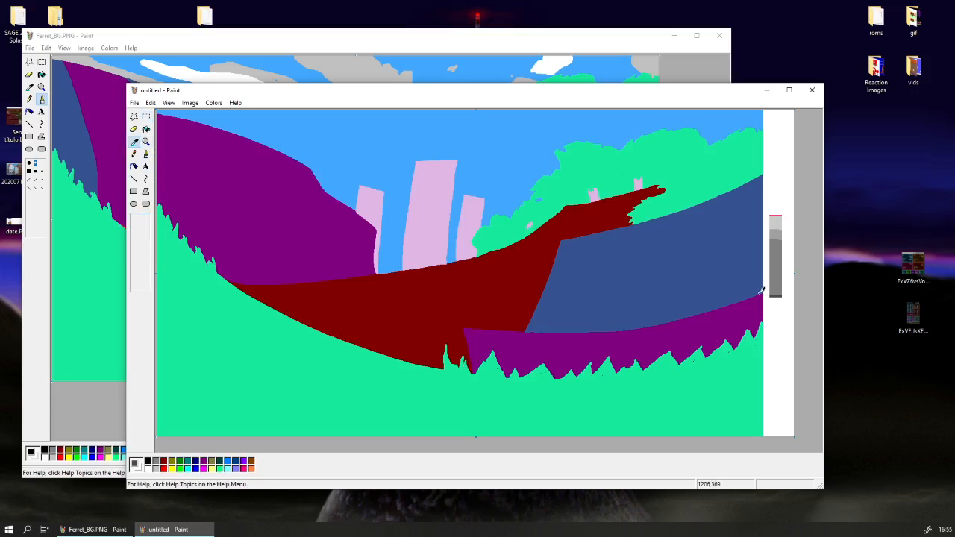
{"action": "left_click", "coordinate": [146, 154]}
{"action": "left_click", "coordinate": [134, 141]}
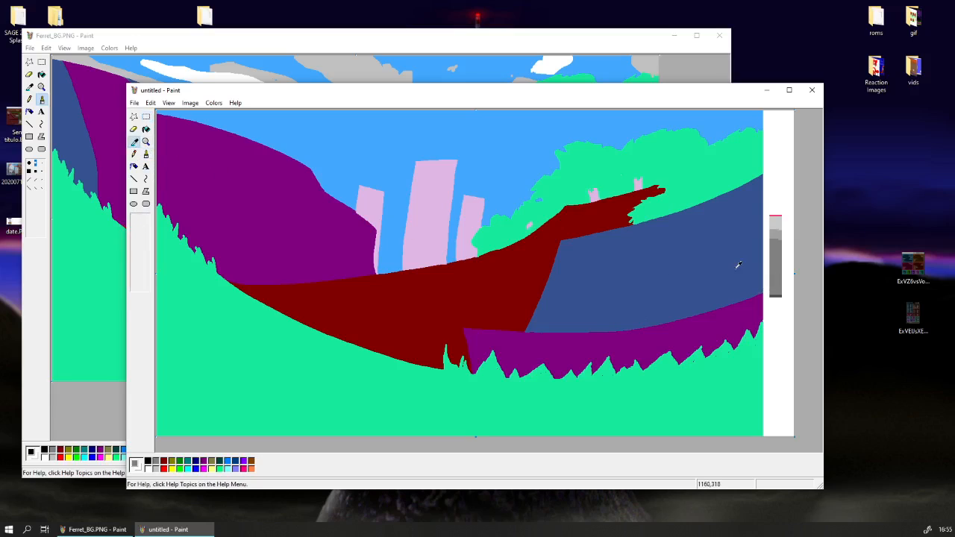
{"action": "left_click", "coordinate": [776, 293]}
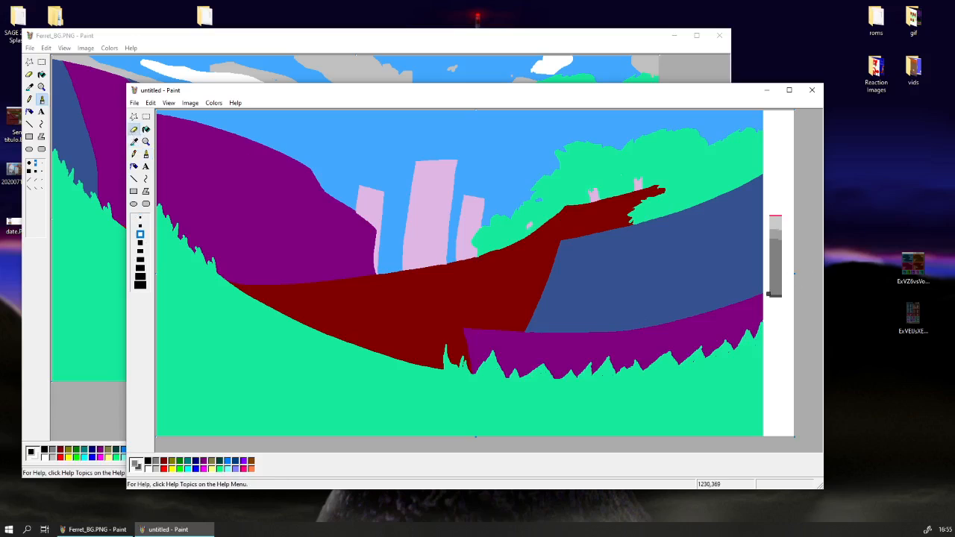
{"action": "left_click_drag", "start_coordinate": [769, 294], "coordinate": [787, 255]}
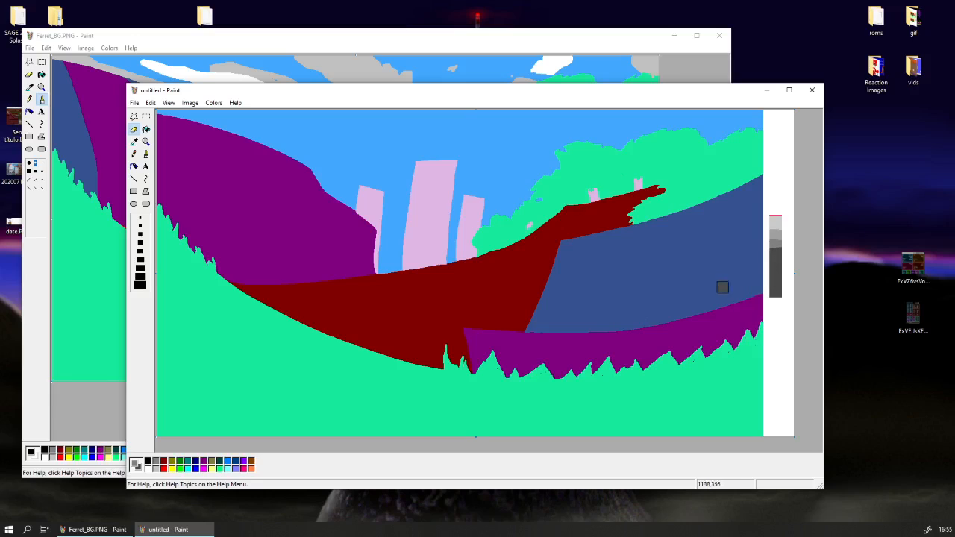
Trim the dark lower end of the grey slice, stretch the slice to about twice its height and centre it in the margin.
{"action": "left_click", "coordinate": [135, 142]}
{"action": "right_click", "coordinate": [765, 311]}
{"action": "left_click", "coordinate": [146, 117]}
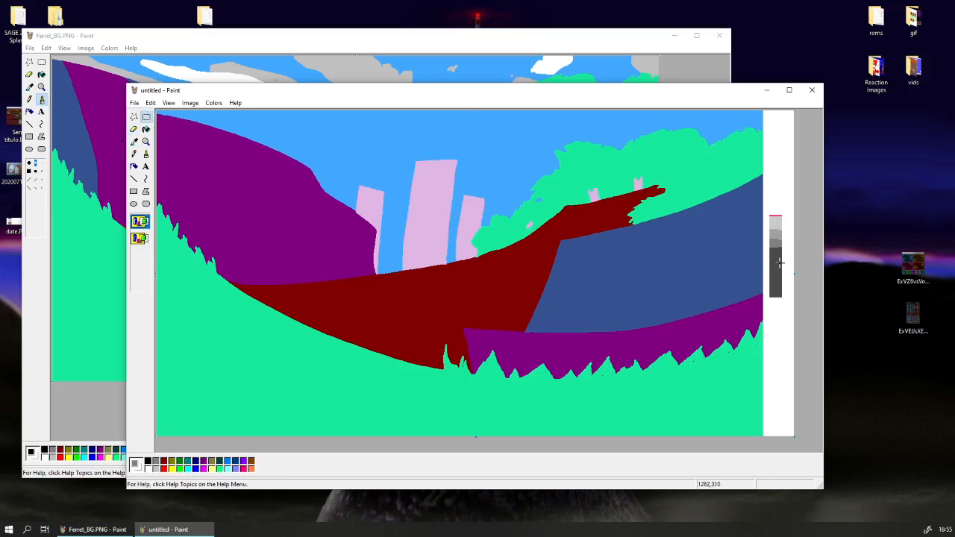
{"action": "left_click_drag", "start_coordinate": [770, 261], "coordinate": [788, 302]}
{"action": "key", "text": "Delete"}
{"action": "left_click_drag", "start_coordinate": [769, 212], "coordinate": [778, 391]}
{"action": "left_click_drag", "start_coordinate": [774, 317], "coordinate": [777, 314]}
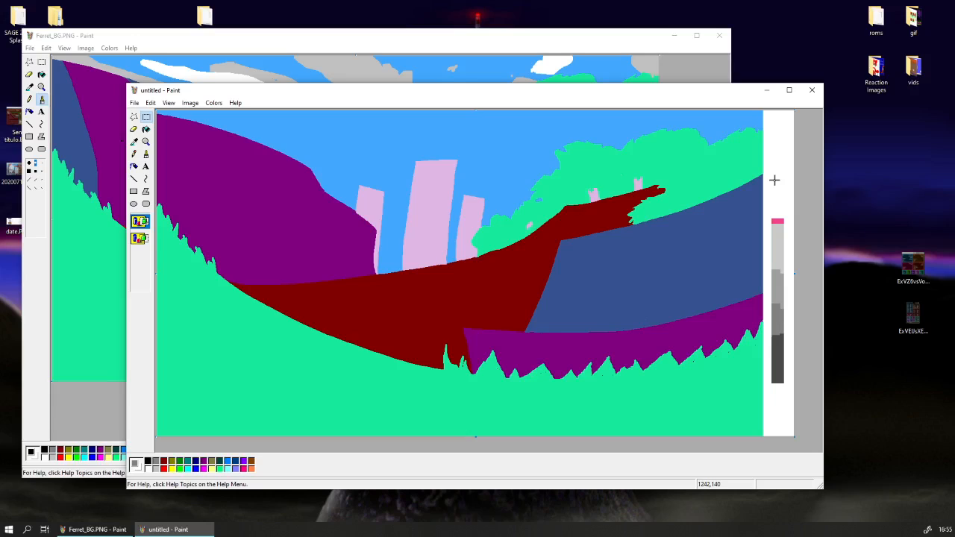
Replace the purple with the palette's darkest grey on the small right-hand fold of the left hill, leaving a purple rim.
{"action": "left_click", "coordinate": [135, 141]}
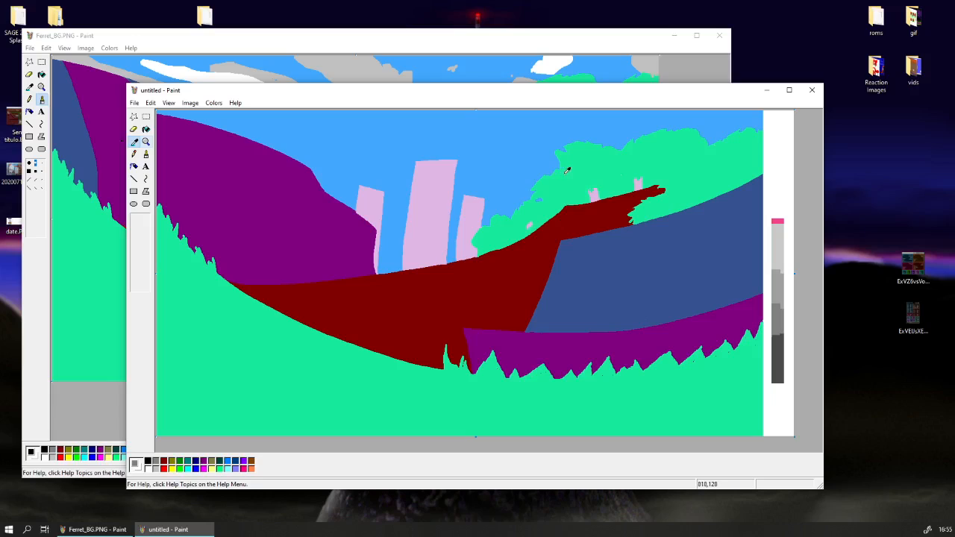
{"action": "left_click", "coordinate": [567, 170]}
{"action": "left_click", "coordinate": [135, 141]}
{"action": "left_click", "coordinate": [782, 345]}
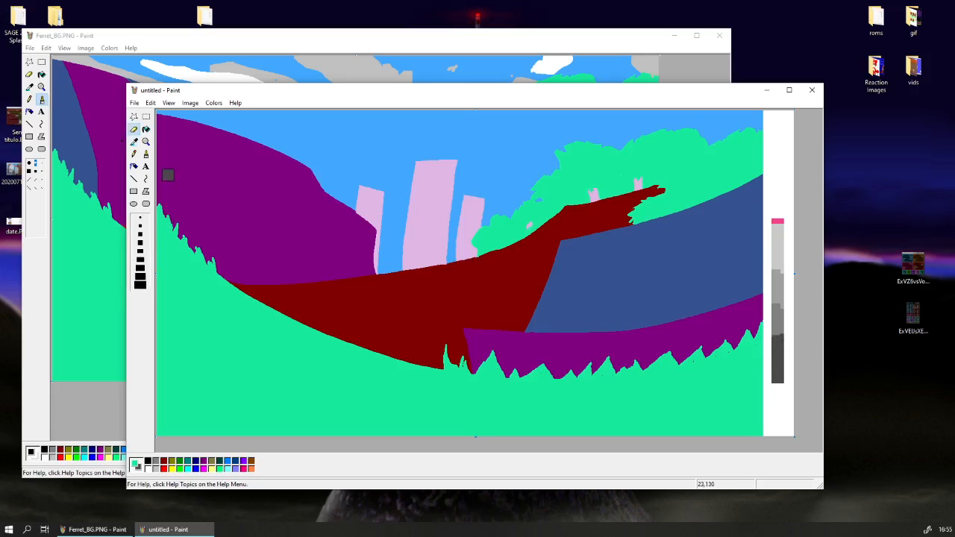
{"action": "left_click", "coordinate": [135, 141]}
{"action": "left_click", "coordinate": [312, 224]}
{"action": "left_click", "coordinate": [141, 287]}
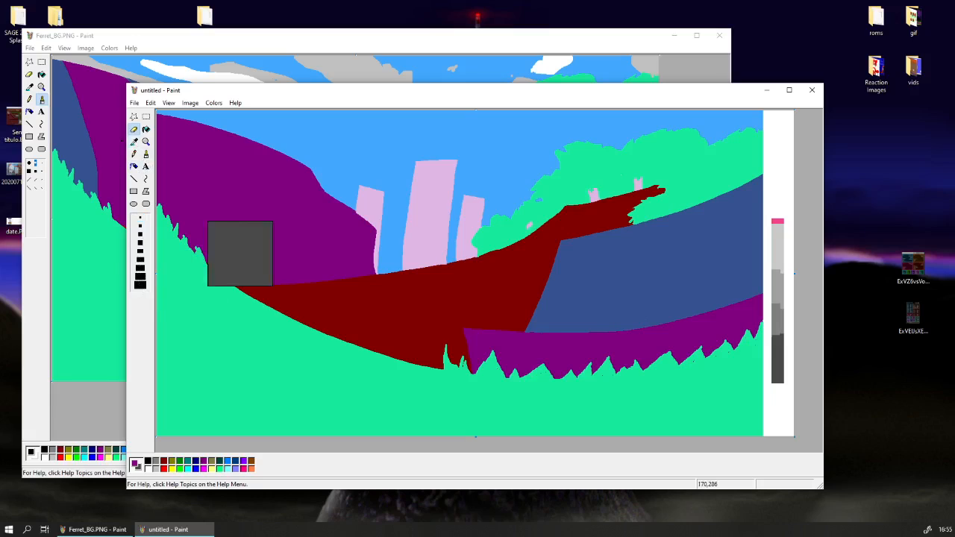
{"action": "left_click", "coordinate": [138, 247]}
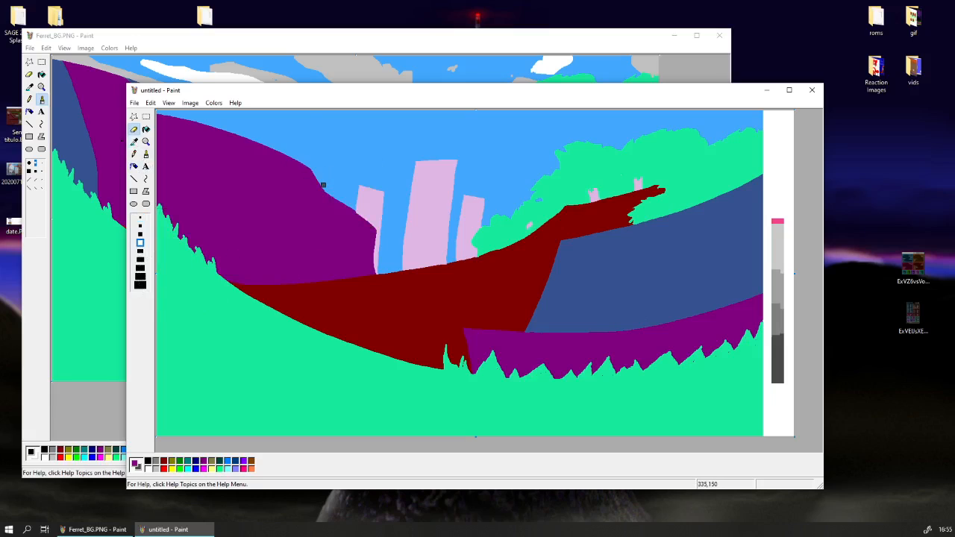
{"action": "left_click_drag", "start_coordinate": [326, 198], "coordinate": [346, 279]}
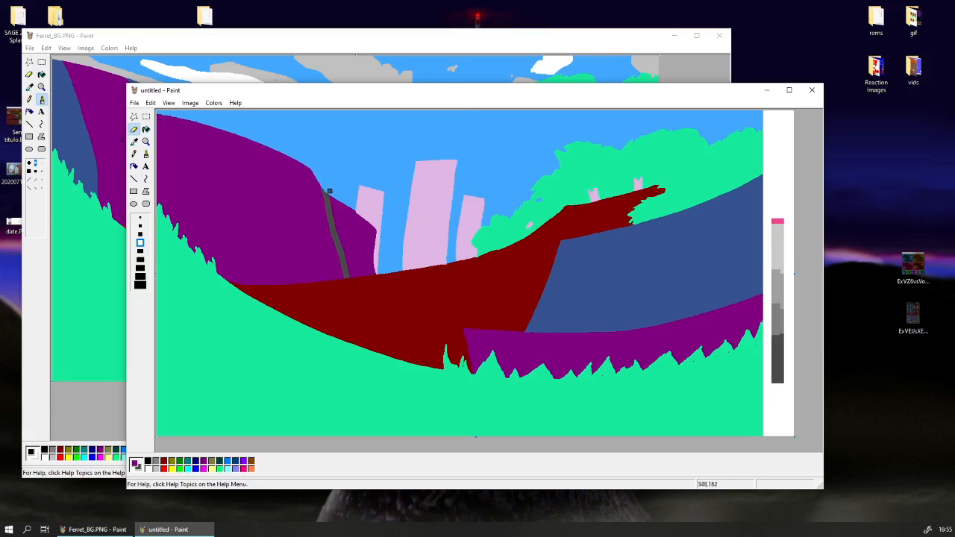
{"action": "mouse_move", "coordinate": [329, 192]}
{"action": "left_mouse_down"}
{"action": "mouse_move", "coordinate": [364, 287]}
{"action": "mouse_move", "coordinate": [329, 200]}
{"action": "left_mouse_up"}
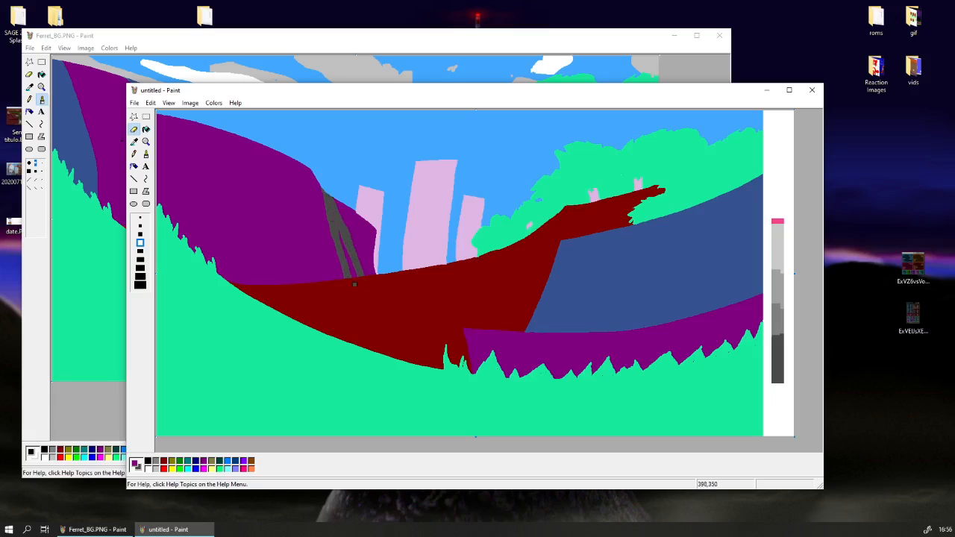
{"action": "mouse_move", "coordinate": [355, 284]}
{"action": "left_mouse_down"}
{"action": "mouse_move", "coordinate": [341, 233]}
{"action": "mouse_move", "coordinate": [364, 282]}
{"action": "mouse_move", "coordinate": [358, 248]}
{"action": "mouse_move", "coordinate": [335, 208]}
{"action": "mouse_move", "coordinate": [354, 240]}
{"action": "left_mouse_up"}
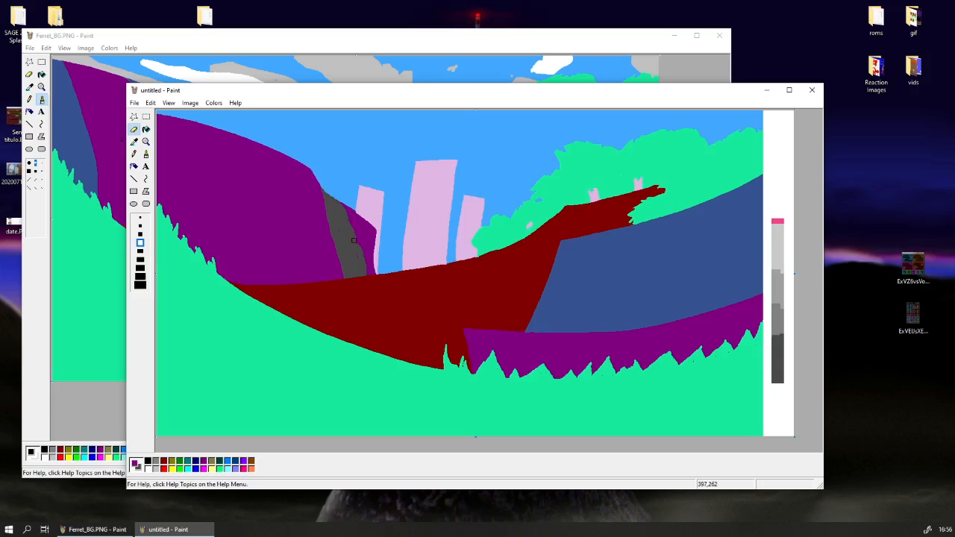
{"action": "left_click_drag", "start_coordinate": [367, 279], "coordinate": [344, 216]}
Outline the shaded face of the left hill's main slope in the darkest grey and fill the area below the curve.
{"action": "mouse_move", "coordinate": [319, 281]}
{"action": "left_mouse_down"}
{"action": "mouse_move", "coordinate": [304, 225]}
{"action": "mouse_move", "coordinate": [278, 197]}
{"action": "mouse_move", "coordinate": [194, 159]}
{"action": "mouse_move", "coordinate": [160, 131]}
{"action": "left_mouse_up"}
{"action": "left_click", "coordinate": [145, 129]}
{"action": "left_click", "coordinate": [205, 199]}
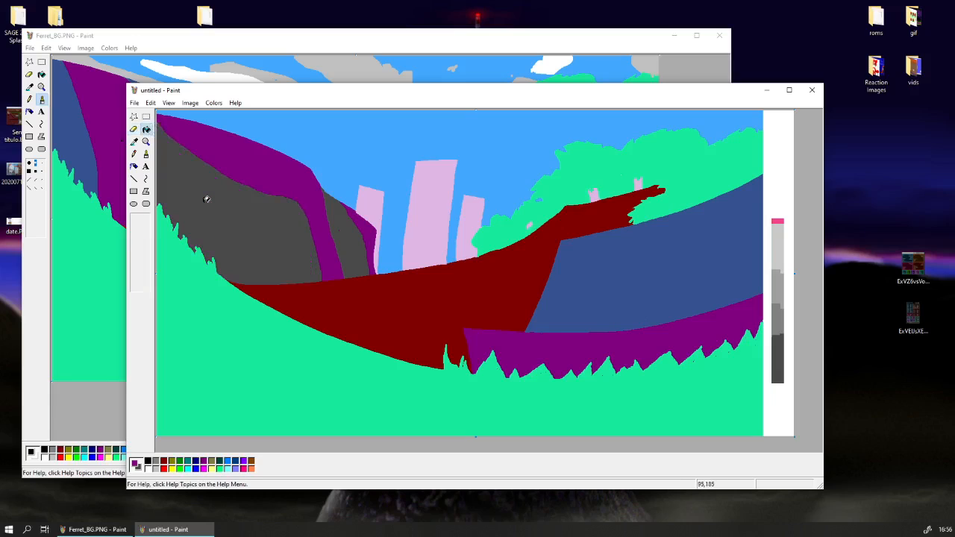
Recolour the outer edge of both dark areas on the left hill with a band of the palette's medium grey.
{"action": "left_click", "coordinate": [134, 129]}
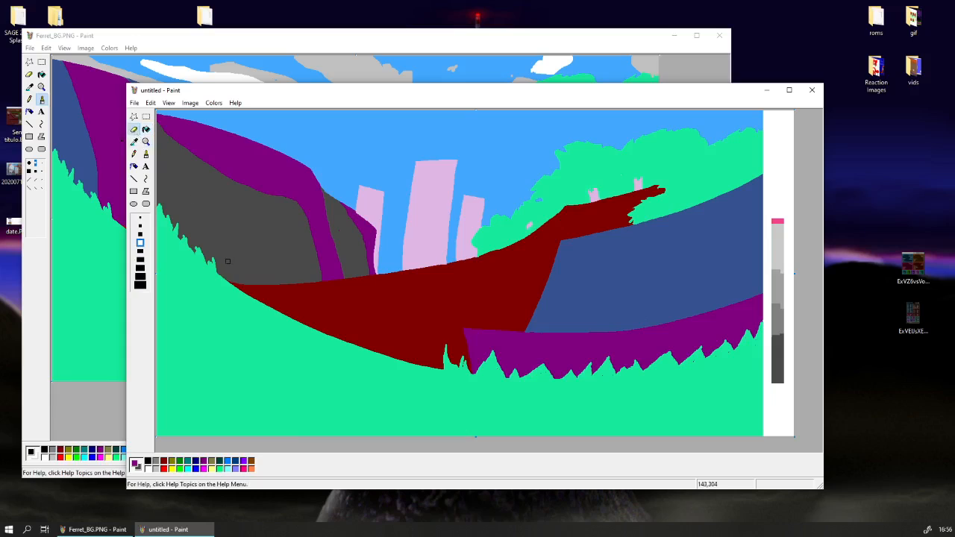
{"action": "left_click", "coordinate": [133, 141]}
{"action": "left_click", "coordinate": [359, 314]}
{"action": "left_click", "coordinate": [134, 142]}
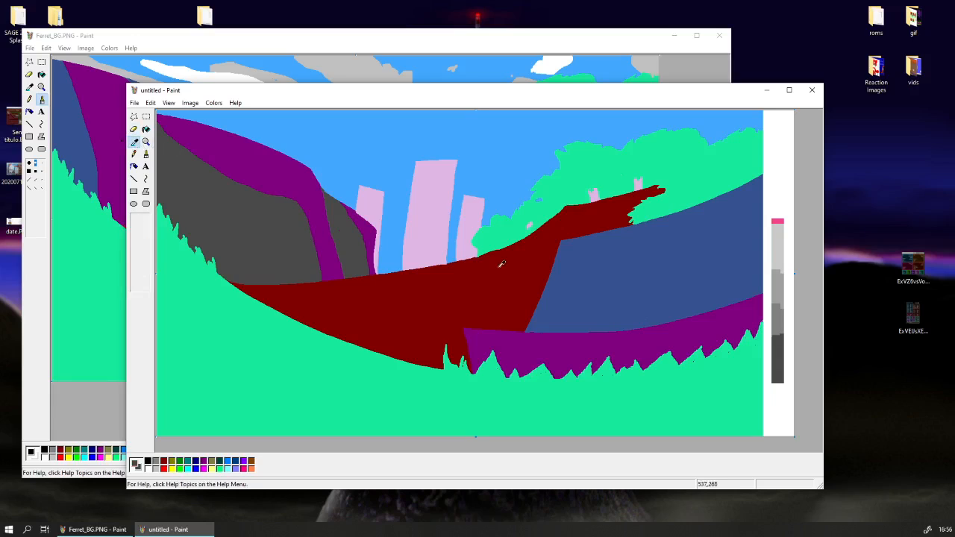
{"action": "left_click", "coordinate": [133, 128]}
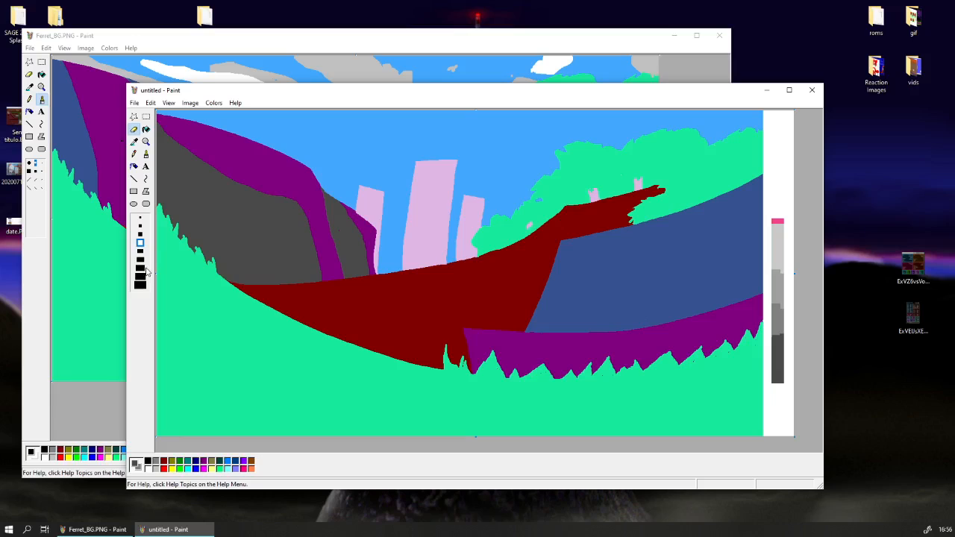
{"action": "left_click_drag", "start_coordinate": [310, 276], "coordinate": [288, 193]}
{"action": "left_click_drag", "start_coordinate": [217, 216], "coordinate": [298, 239]}
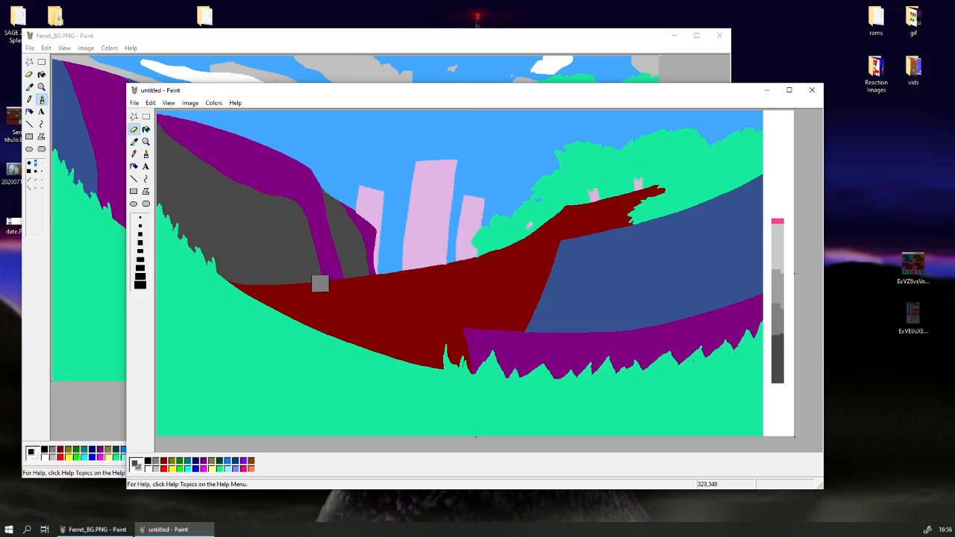
{"action": "mouse_move", "coordinate": [321, 282]}
{"action": "left_mouse_down"}
{"action": "mouse_move", "coordinate": [298, 202]}
{"action": "mouse_move", "coordinate": [217, 174]}
{"action": "mouse_move", "coordinate": [159, 115]}
{"action": "left_mouse_up"}
{"action": "mouse_move", "coordinate": [380, 291]}
{"action": "left_mouse_down"}
{"action": "mouse_move", "coordinate": [352, 212]}
{"action": "mouse_move", "coordinate": [314, 164]}
{"action": "left_mouse_up"}
Replace the purple beside the main slope's medium-grey band with a lighter grey band, undoing and redoing the first stroke.
{"action": "left_click", "coordinate": [133, 141]}
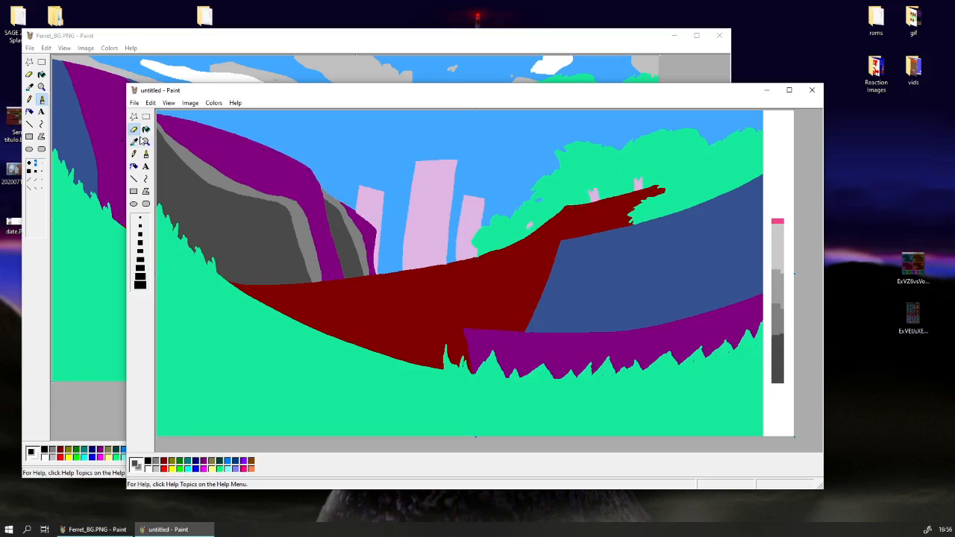
{"action": "left_click", "coordinate": [315, 218]}
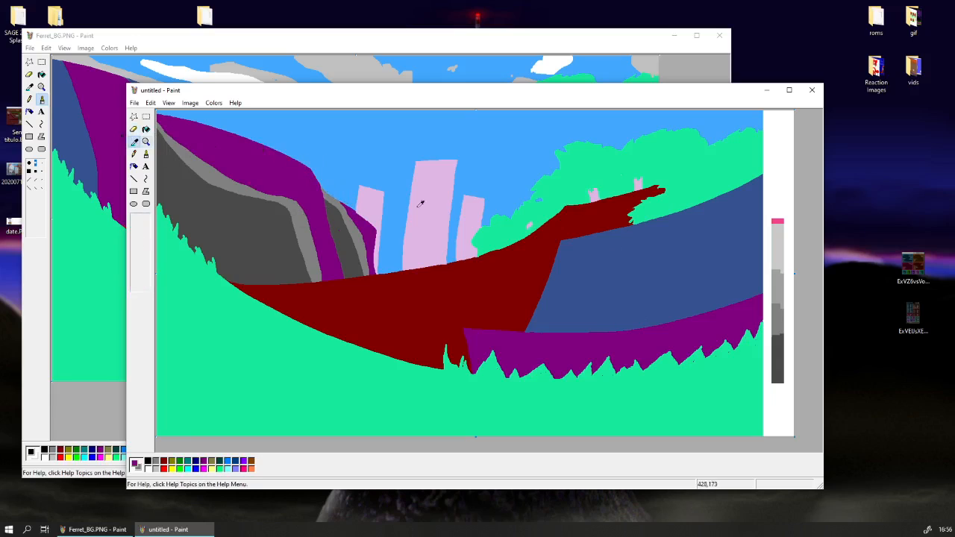
{"action": "right_click", "coordinate": [783, 282]}
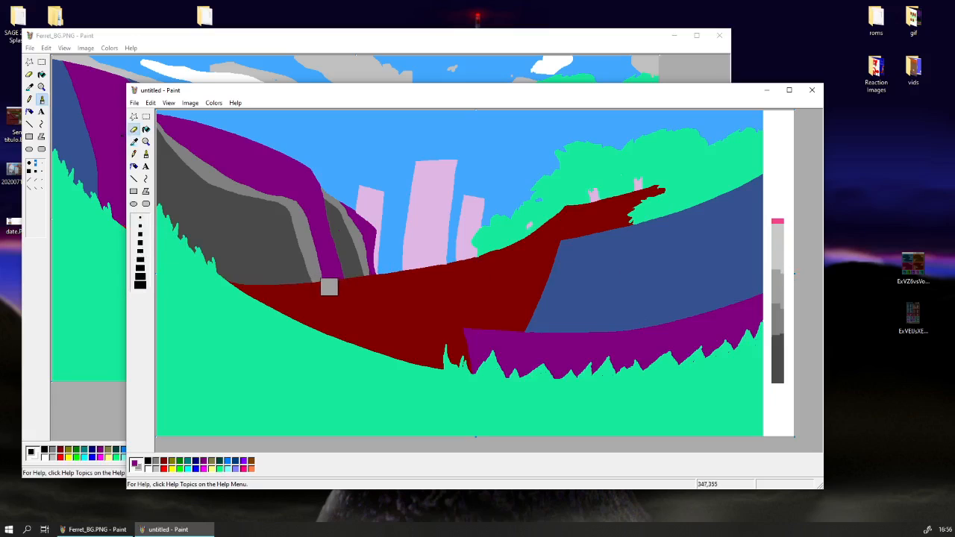
{"action": "left_click_drag", "start_coordinate": [329, 285], "coordinate": [310, 231]}
{"action": "key", "text": "ctrl+z"}
{"action": "mouse_move", "coordinate": [328, 292]}
{"action": "left_mouse_down"}
{"action": "mouse_move", "coordinate": [297, 205]}
{"action": "mouse_move", "coordinate": [247, 189]}
{"action": "left_mouse_up"}
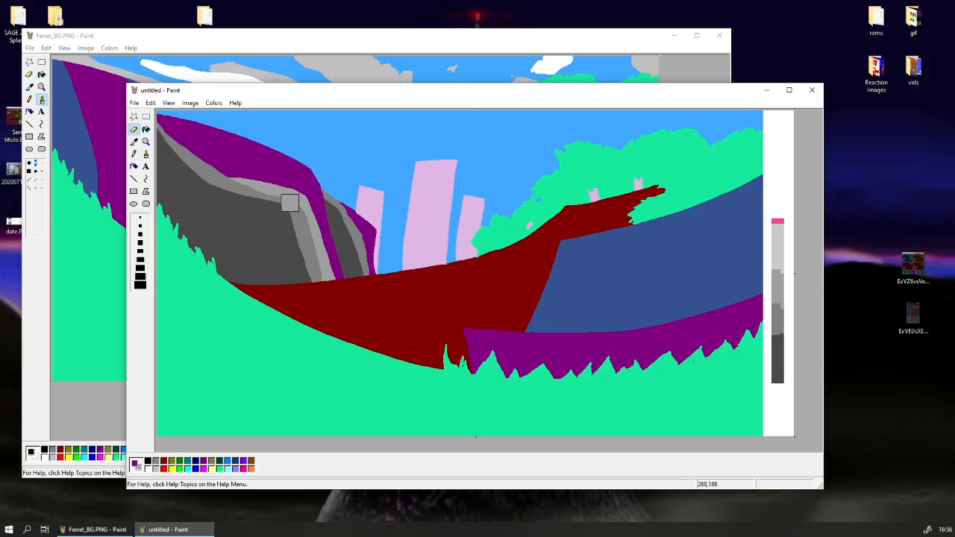
{"action": "left_click_drag", "start_coordinate": [189, 148], "coordinate": [146, 118]}
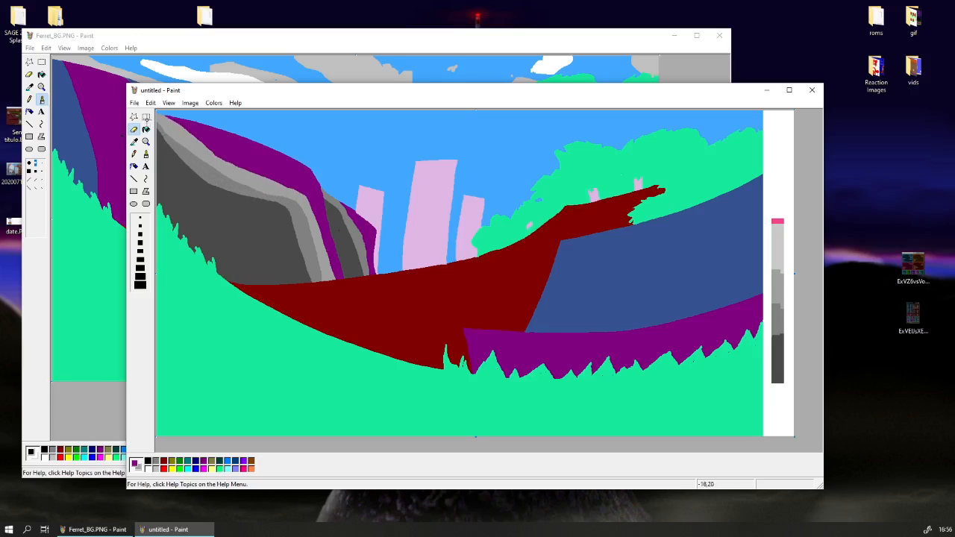
Add a band of the palette's lightest grey along the main slope, leaving a thin purple rim.
{"action": "left_click", "coordinate": [134, 142]}
{"action": "left_click", "coordinate": [276, 160]}
{"action": "left_click", "coordinate": [134, 142]}
{"action": "right_click", "coordinate": [779, 237]}
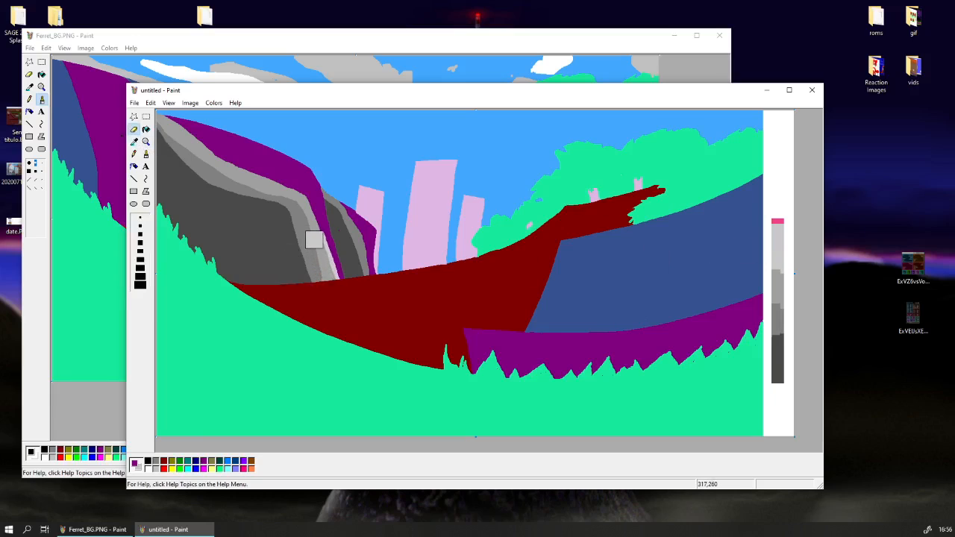
{"action": "mouse_move", "coordinate": [314, 239]}
{"action": "left_mouse_down"}
{"action": "mouse_move", "coordinate": [297, 197]}
{"action": "mouse_move", "coordinate": [187, 145]}
{"action": "left_mouse_up"}
{"action": "mouse_move", "coordinate": [297, 198]}
{"action": "left_mouse_down"}
{"action": "mouse_move", "coordinate": [178, 139]}
{"action": "mouse_move", "coordinate": [225, 167]}
{"action": "mouse_move", "coordinate": [168, 129]}
{"action": "mouse_move", "coordinate": [303, 206]}
{"action": "mouse_move", "coordinate": [260, 169]}
{"action": "left_mouse_up"}
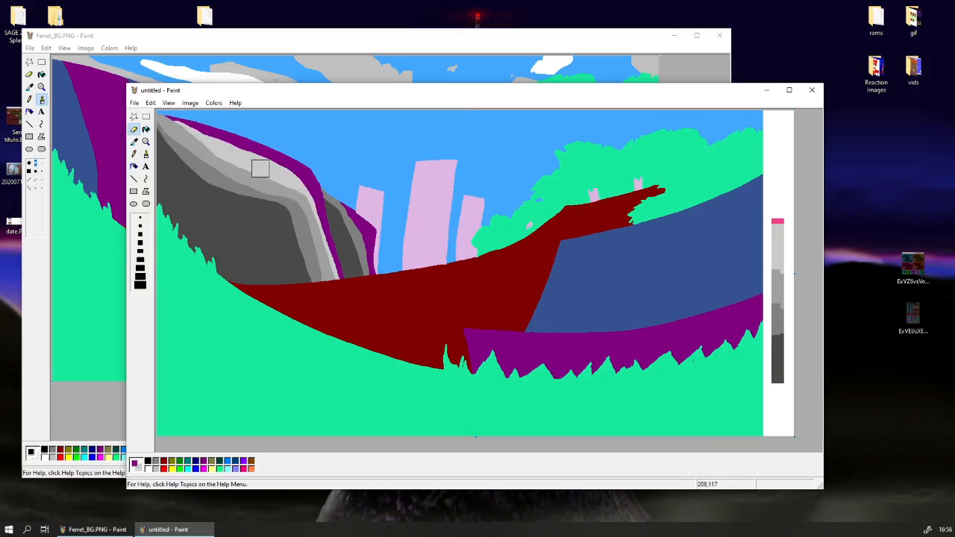
Repaint purple over the lightest grey at the main slope's upper tip to restore the thin rim.
{"action": "left_click", "coordinate": [133, 141]}
{"action": "left_click", "coordinate": [167, 117]}
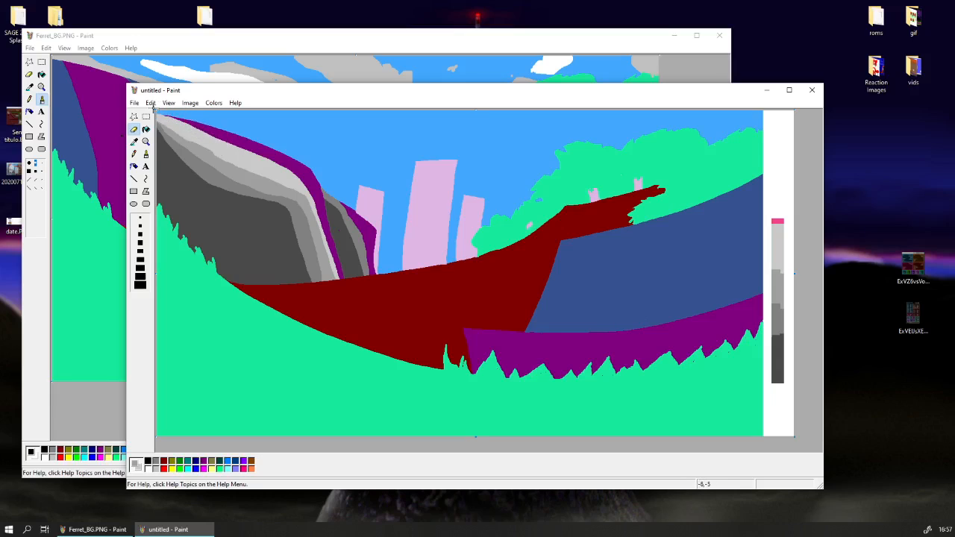
{"action": "left_click", "coordinate": [135, 143]}
{"action": "left_click", "coordinate": [168, 123]}
{"action": "left_click", "coordinate": [136, 141]}
{"action": "right_click", "coordinate": [244, 140]}
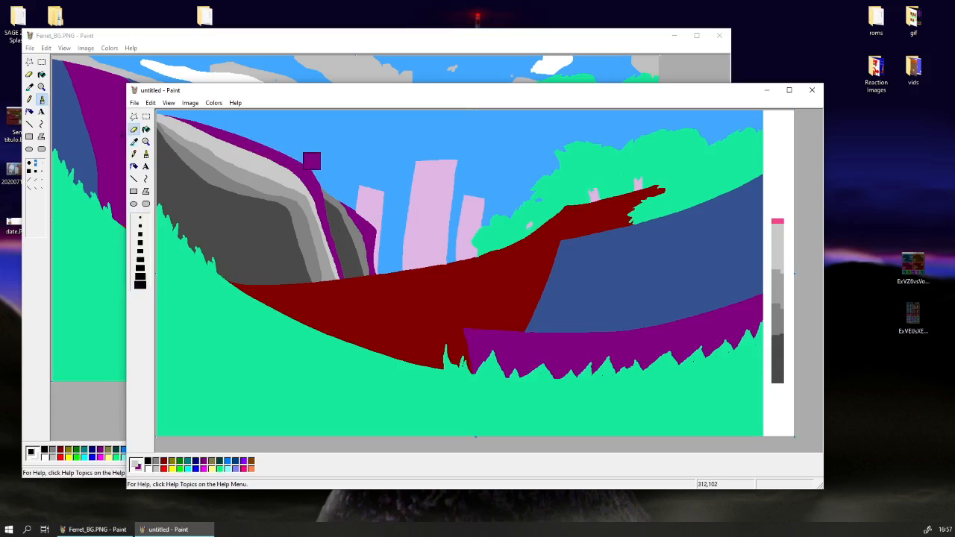
{"action": "mouse_move", "coordinate": [276, 147]}
{"action": "left_mouse_down"}
{"action": "mouse_move", "coordinate": [194, 123]}
{"action": "mouse_move", "coordinate": [169, 104]}
{"action": "mouse_move", "coordinate": [188, 118]}
{"action": "left_mouse_up"}
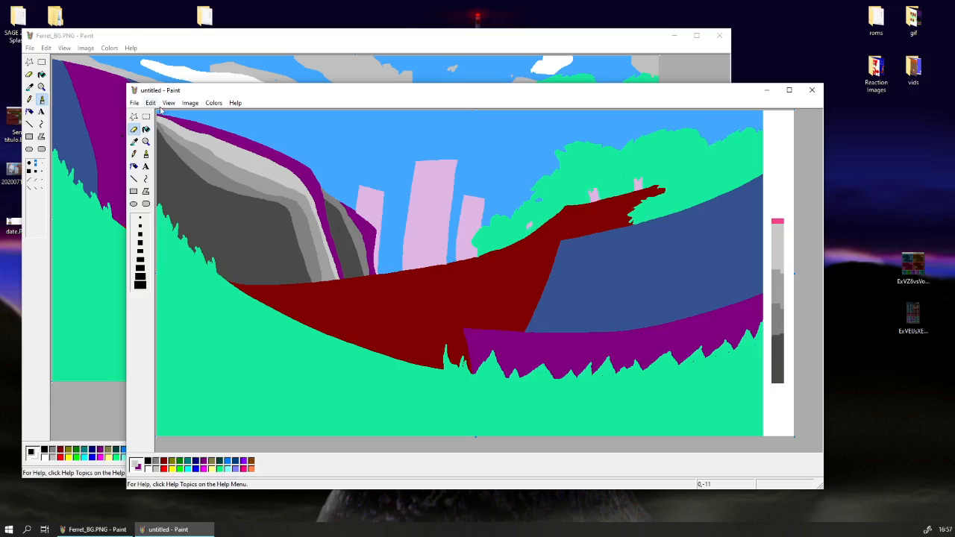
Shade the outer edge of the left hill's small fold with lighter and lightest grey bands, refined with the smallest eraser size.
{"action": "left_click", "coordinate": [135, 143]}
{"action": "left_click", "coordinate": [354, 214]}
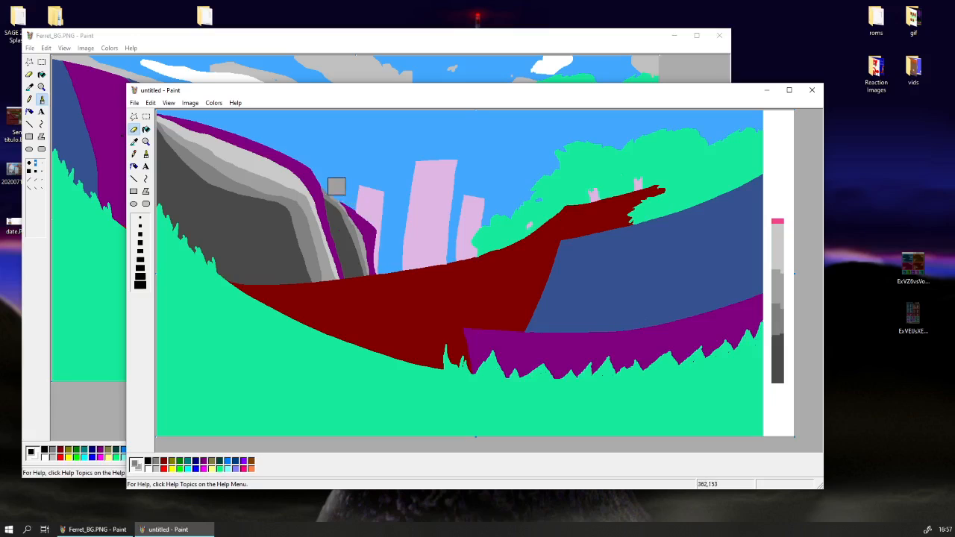
{"action": "left_click", "coordinate": [134, 142]}
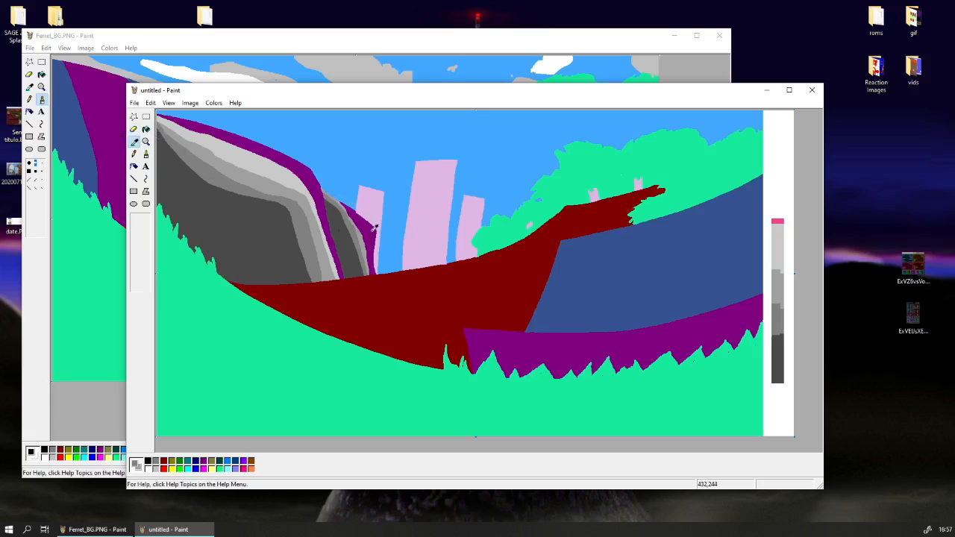
{"action": "left_click", "coordinate": [375, 229]}
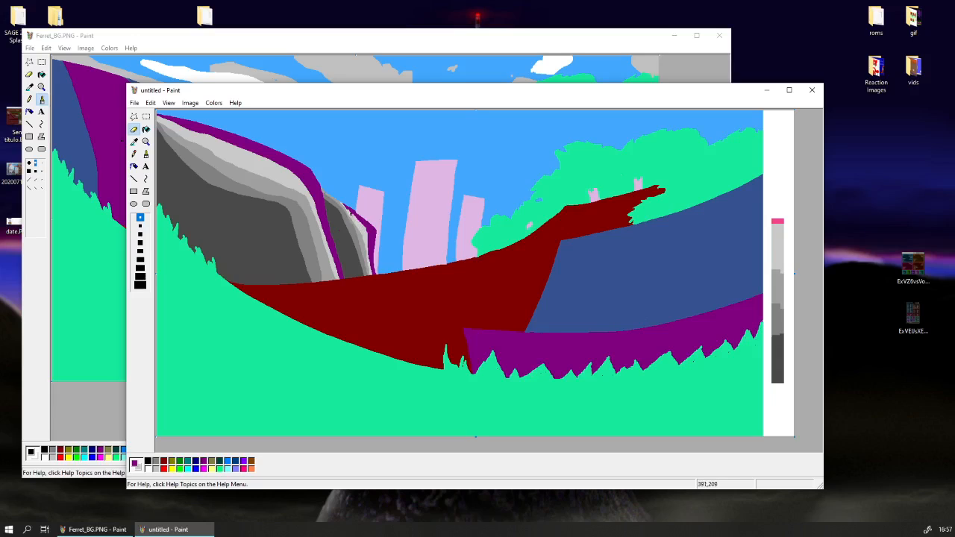
Pick up the pink of the background pillars as both the drawing colour and the background colour.
{"action": "left_click", "coordinate": [135, 142]}
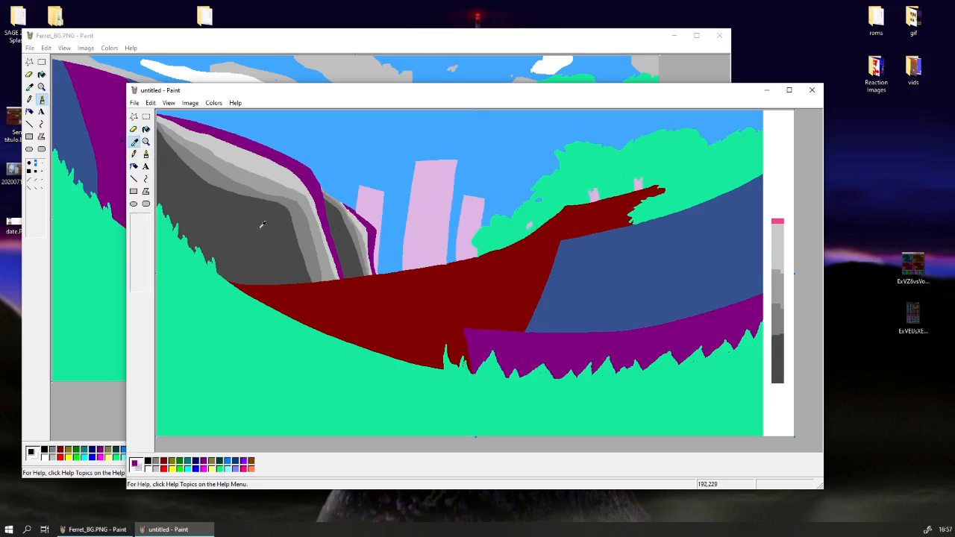
{"action": "left_click_drag", "start_coordinate": [262, 230], "coordinate": [283, 248]}
{"action": "left_click", "coordinate": [146, 154]}
{"action": "left_click", "coordinate": [135, 142]}
{"action": "left_click", "coordinate": [251, 203]}
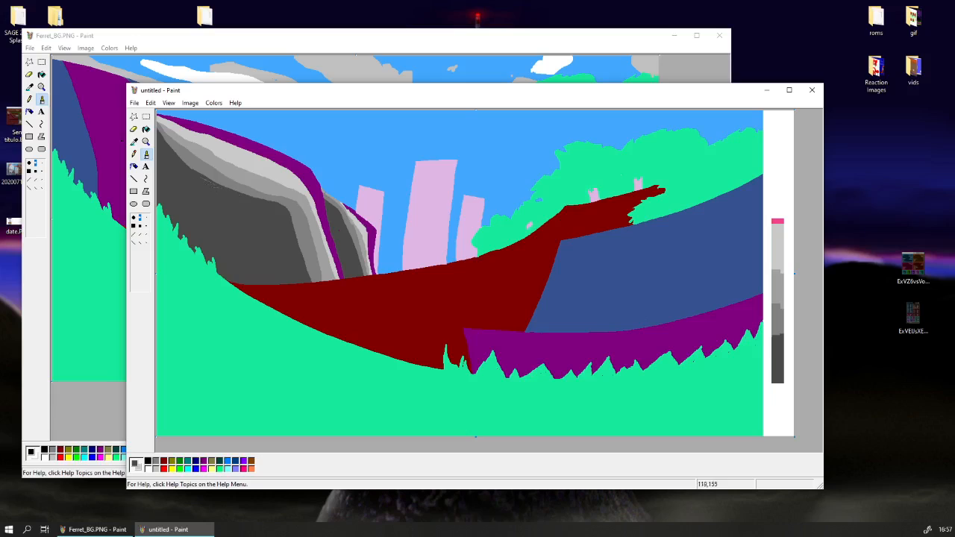
{"action": "left_click", "coordinate": [133, 141]}
{"action": "left_click", "coordinate": [372, 208]}
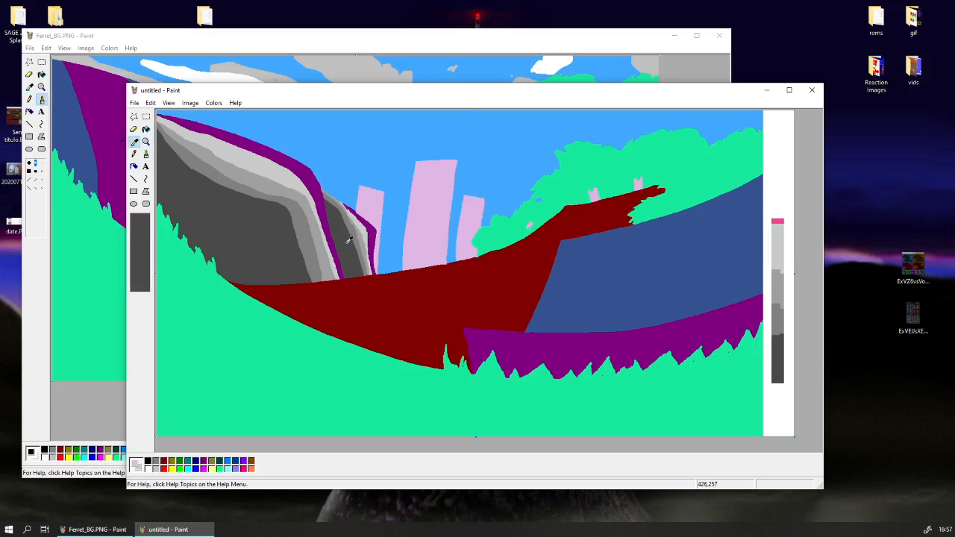
{"action": "left_click", "coordinate": [134, 142]}
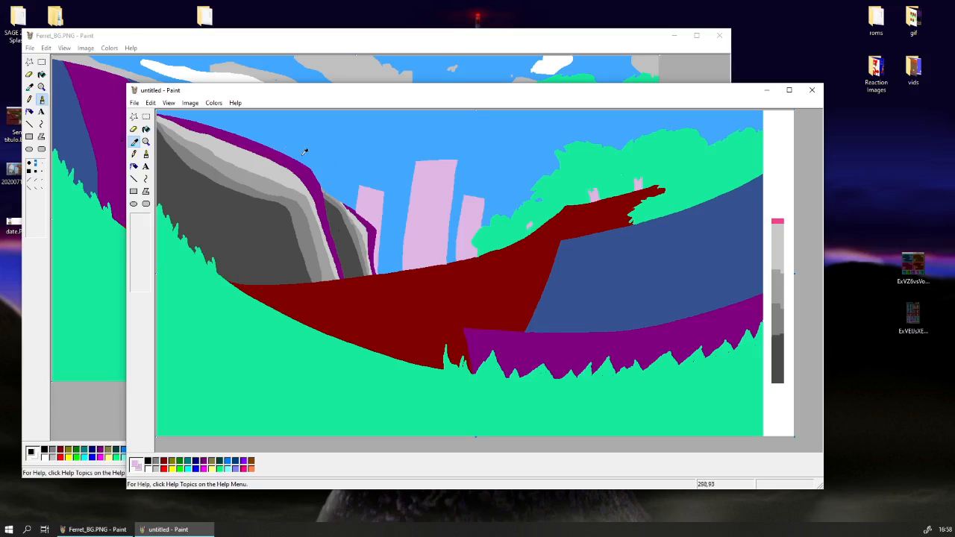
Copy the grey section of the palette slice, paste it and stretch it into a wide block over the pillars.
{"action": "left_click", "coordinate": [146, 117]}
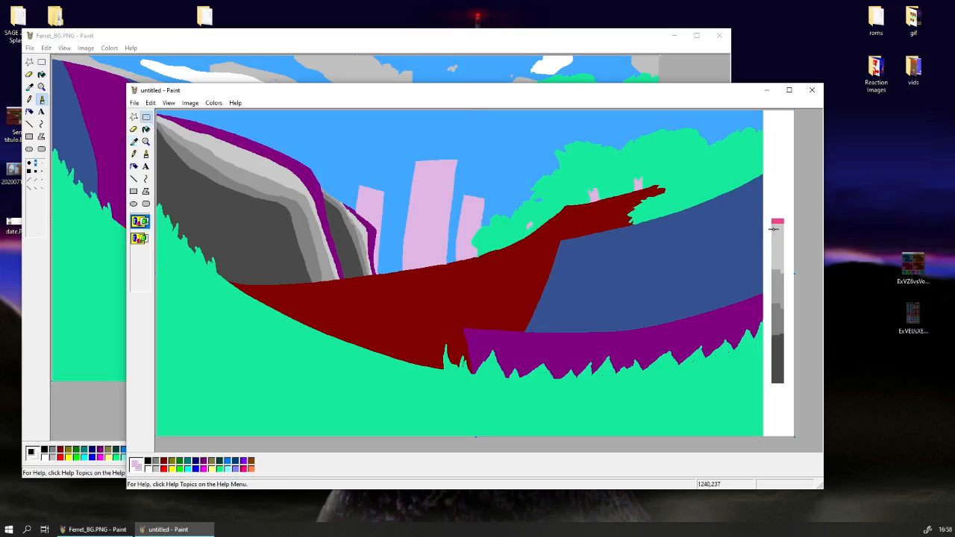
{"action": "right_click", "coordinate": [778, 364]}
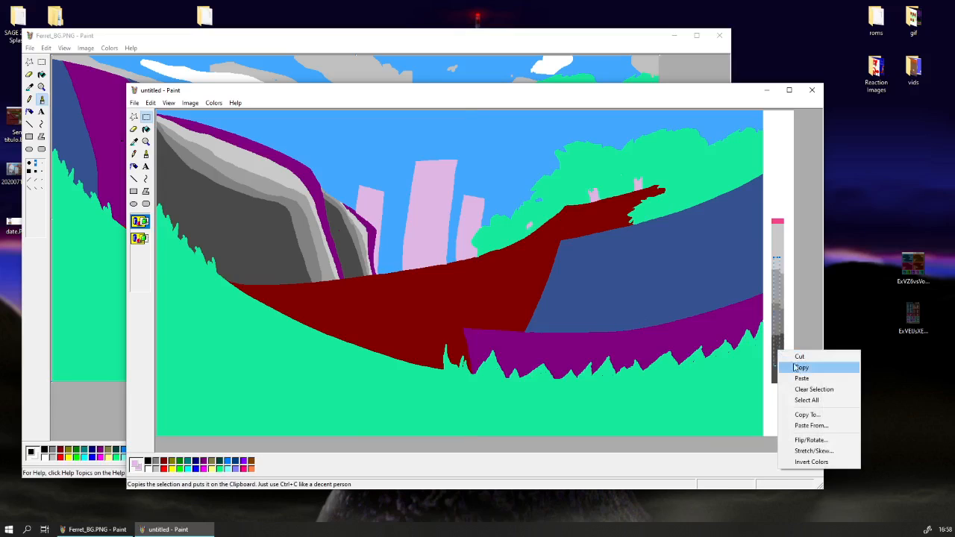
{"action": "left_click", "coordinate": [802, 365]}
{"action": "key", "text": "ctrl+v"}
{"action": "left_click_drag", "start_coordinate": [160, 144], "coordinate": [494, 223]}
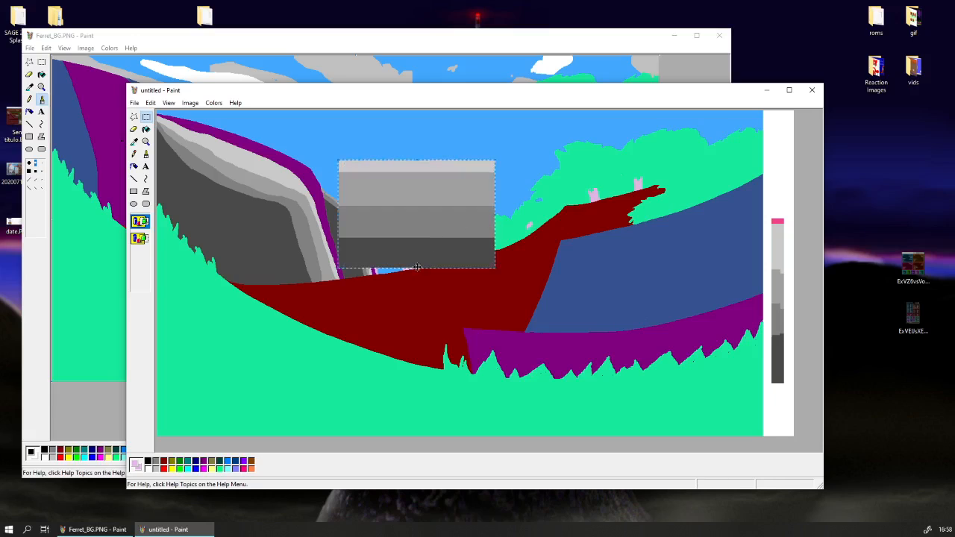
{"action": "left_click_drag", "start_coordinate": [415, 268], "coordinate": [416, 274]}
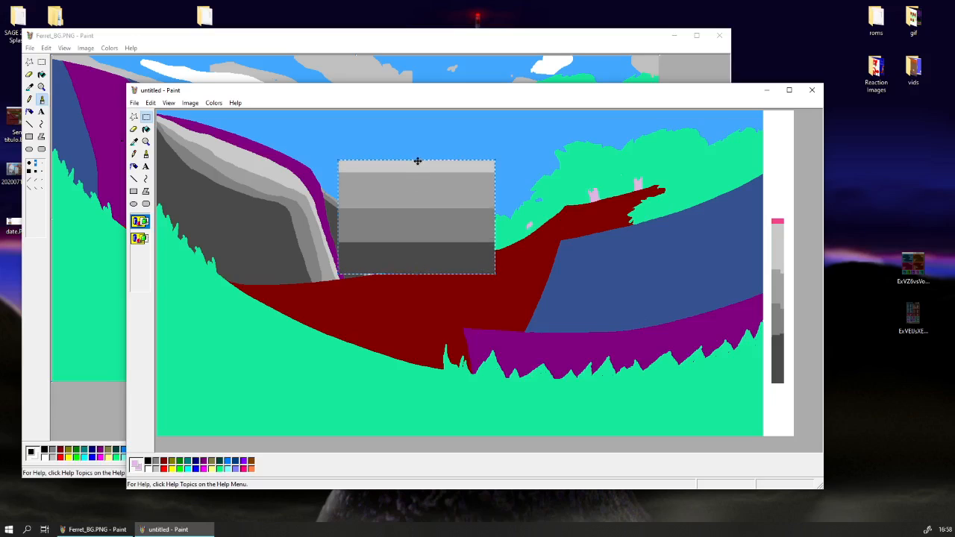
Shrink the grey block to cover the lower part of the pillar nearest the left hill, and copy it.
{"action": "left_click_drag", "start_coordinate": [418, 177], "coordinate": [424, 216]}
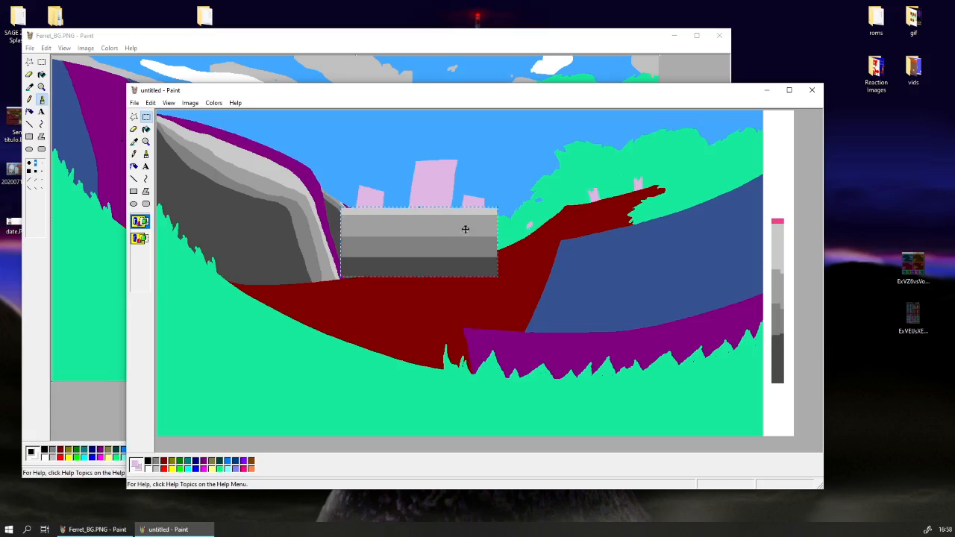
{"action": "left_click_drag", "start_coordinate": [498, 241], "coordinate": [379, 244]}
{"action": "right_click", "coordinate": [378, 245]}
{"action": "left_click", "coordinate": [396, 261]}
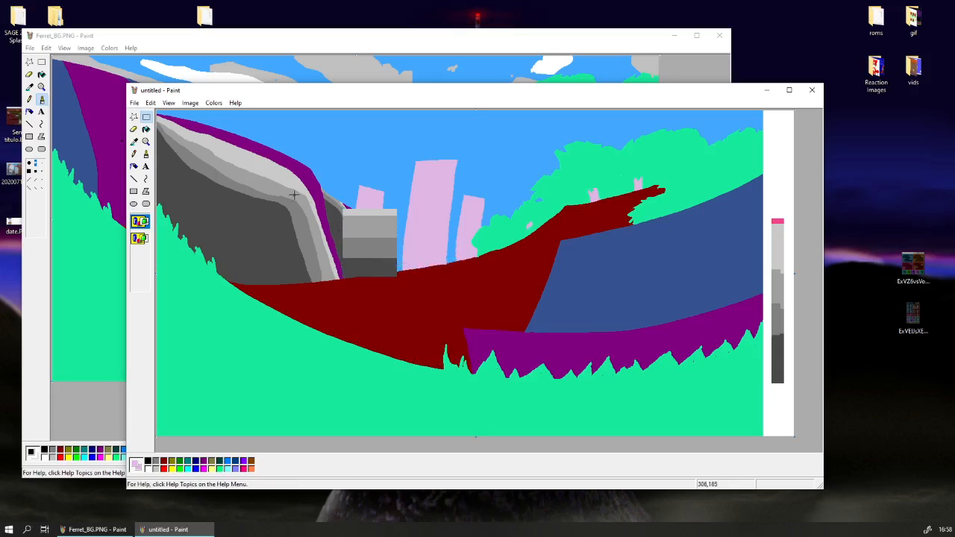
Paste copies of the grey block over the other two pillars, making the middle one taller.
{"action": "key", "text": "ctrl+v"}
{"action": "left_click_drag", "start_coordinate": [186, 148], "coordinate": [483, 246]}
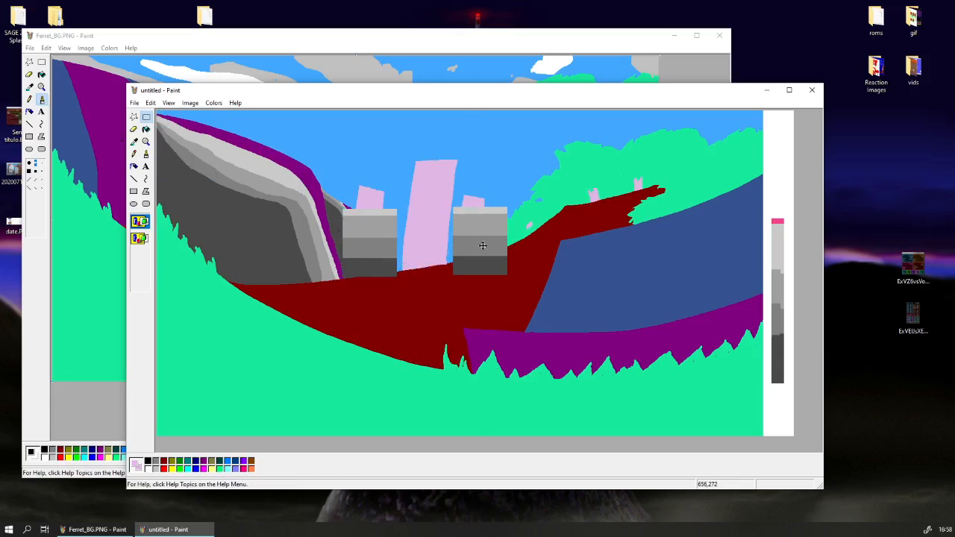
{"action": "key", "text": "ctrl+v"}
{"action": "left_click_drag", "start_coordinate": [185, 149], "coordinate": [430, 247]}
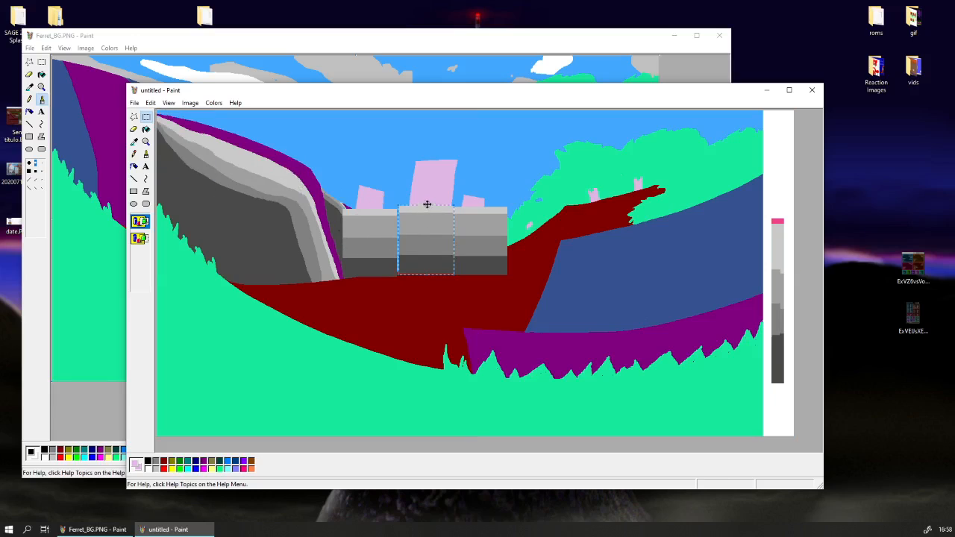
{"action": "left_click_drag", "start_coordinate": [430, 180], "coordinate": [425, 200]}
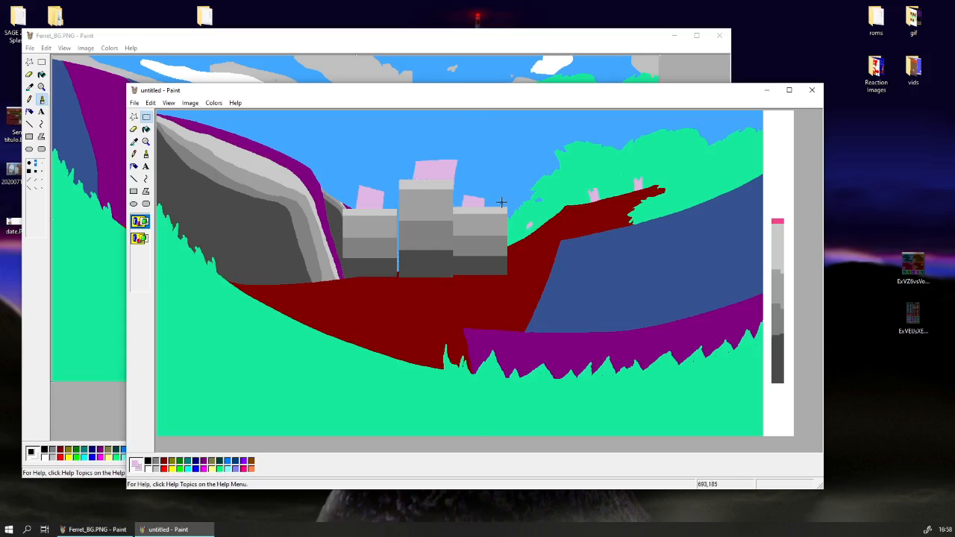
Undo the three grey blocks, copy the original scene, and redo the blocks.
{"action": "key", "text": "ctrl+z"}
{"action": "key", "text": "ctrl+z"}
{"action": "key", "text": "ctrl+z"}
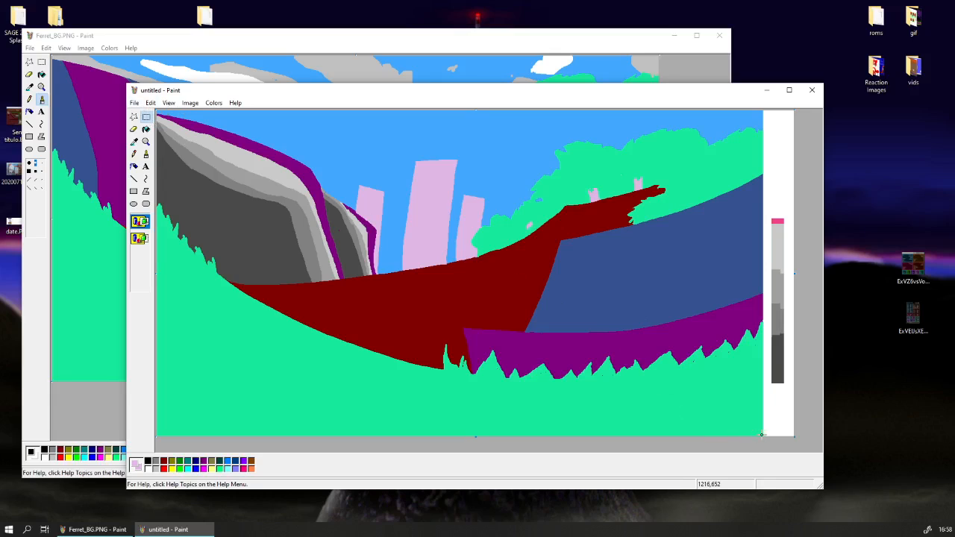
{"action": "left_click", "coordinate": [395, 188]}
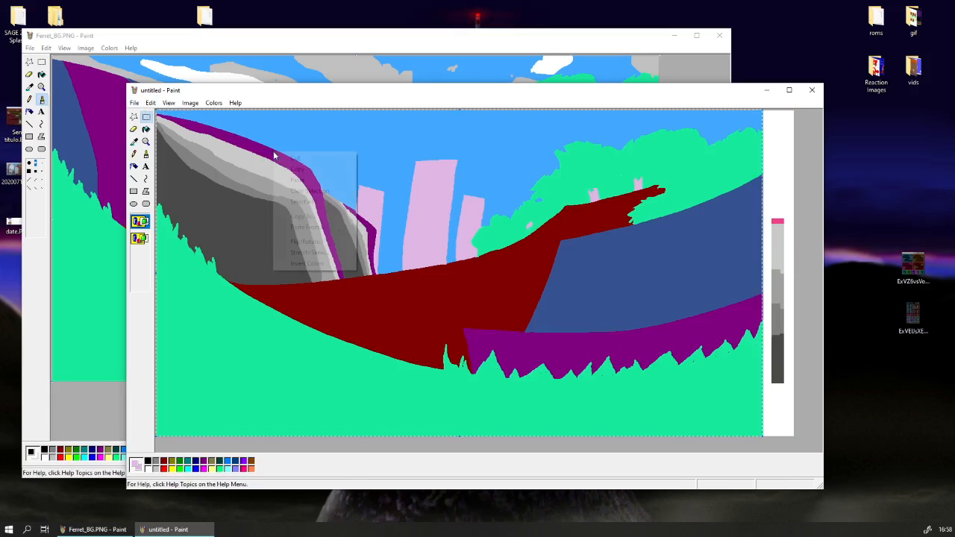
{"action": "key", "text": "ctrl+y"}
{"action": "key", "text": "ctrl+y"}
{"action": "key", "text": "ctrl+y"}
Paste the copied scene over the grey blocks with a transparent background, so the bands show only inside the pink pillars.
{"action": "left_click", "coordinate": [133, 129]}
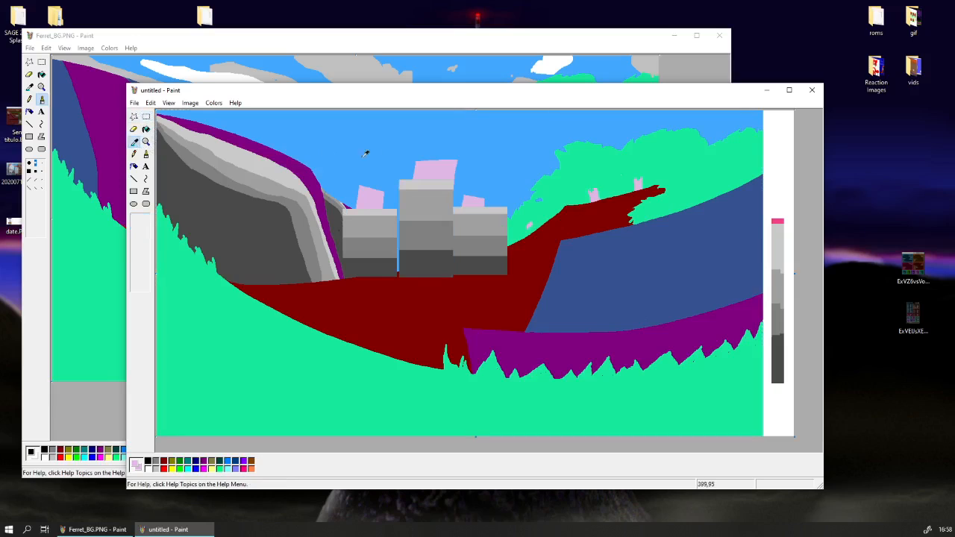
{"action": "key", "text": "ctrl+v"}
{"action": "left_click", "coordinate": [140, 238]}
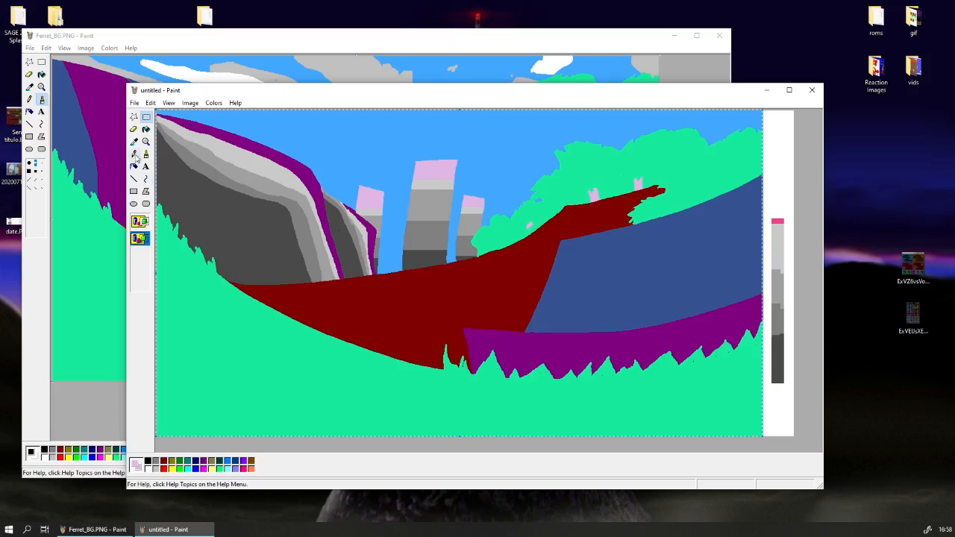
{"action": "left_click", "coordinate": [146, 120]}
Replace the lowest sky blue behind the pillars with the palette's darkest grey using the largest eraser size, undoing the first two strokes.
{"action": "left_click", "coordinate": [134, 142]}
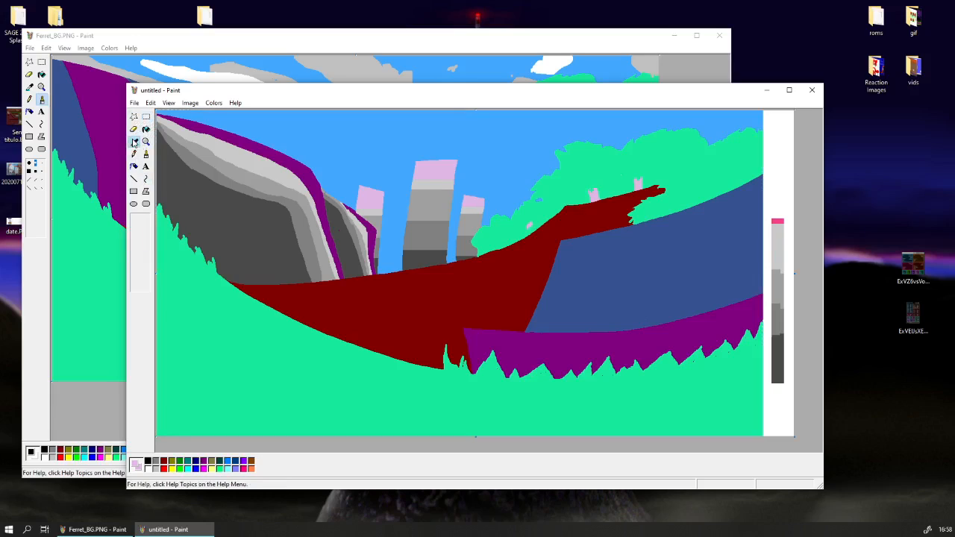
{"action": "left_click", "coordinate": [146, 117]}
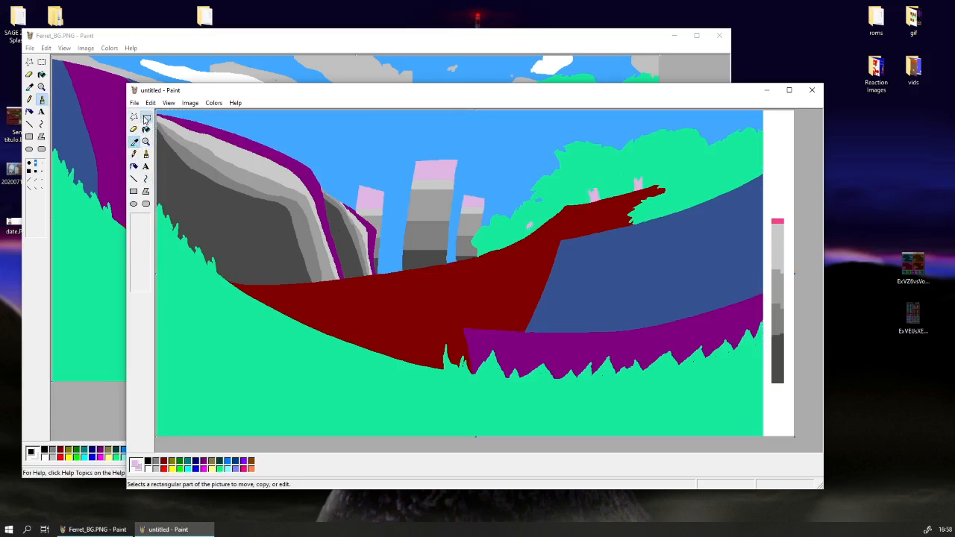
{"action": "left_click", "coordinate": [134, 142]}
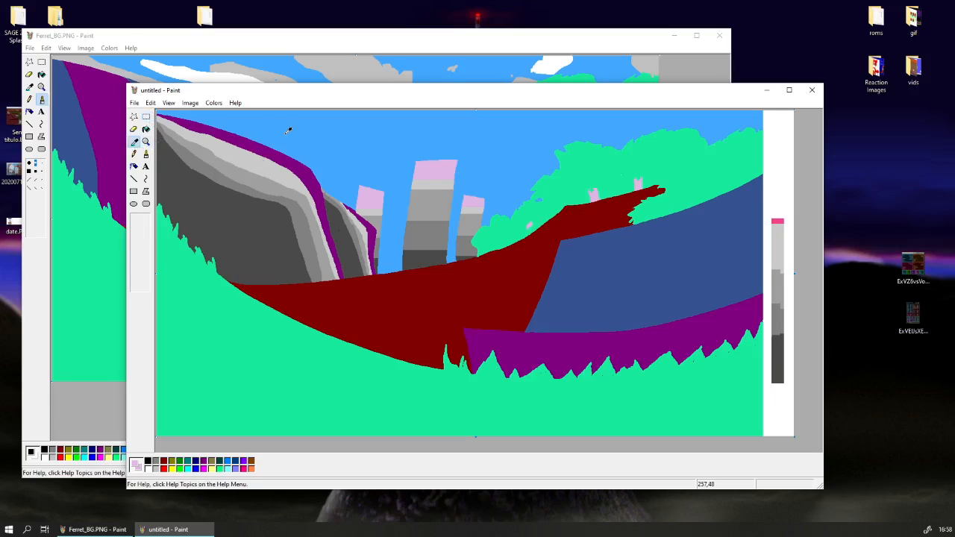
{"action": "left_click", "coordinate": [776, 353]}
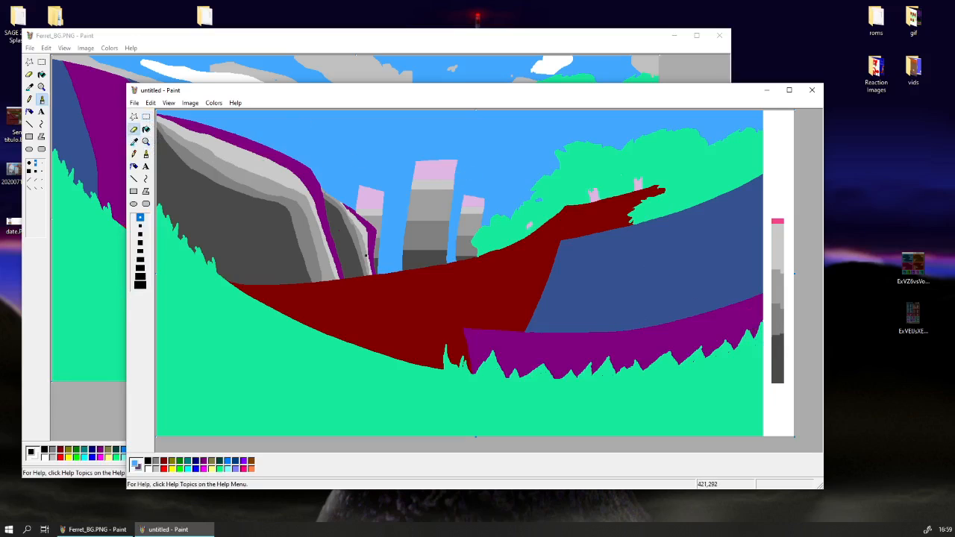
{"action": "left_click", "coordinate": [141, 285]}
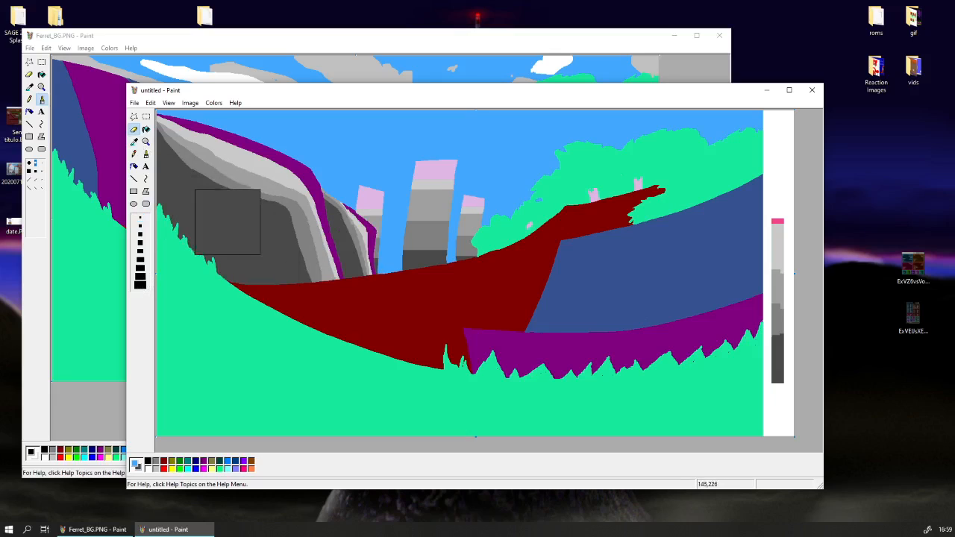
{"action": "mouse_move", "coordinate": [235, 226]}
{"action": "left_mouse_down"}
{"action": "mouse_move", "coordinate": [348, 264]}
{"action": "mouse_move", "coordinate": [461, 275]}
{"action": "left_mouse_up"}
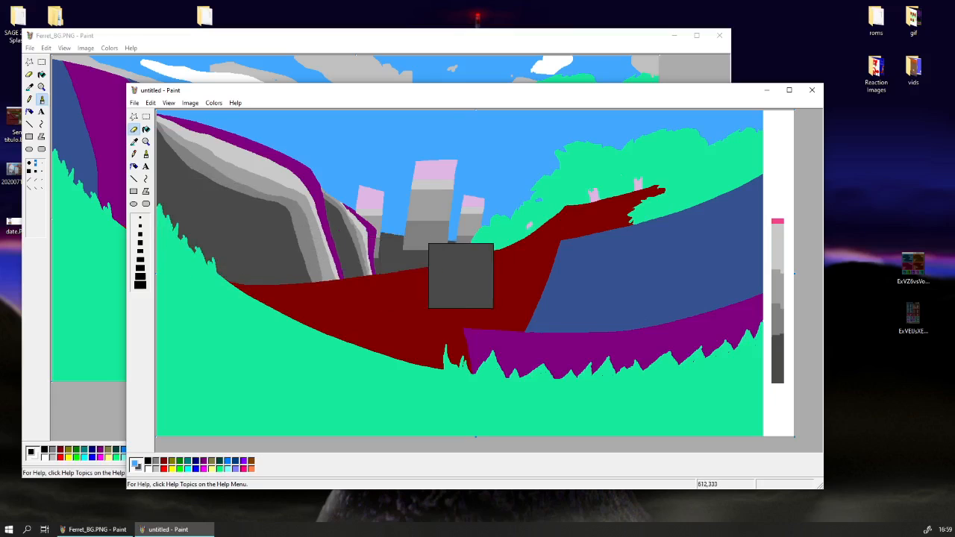
{"action": "key", "text": "ctrl+z"}
{"action": "mouse_move", "coordinate": [249, 192]}
{"action": "left_mouse_down"}
{"action": "mouse_move", "coordinate": [319, 242]}
{"action": "mouse_move", "coordinate": [407, 251]}
{"action": "mouse_move", "coordinate": [637, 248]}
{"action": "left_mouse_up"}
{"action": "key", "text": "ctrl+z"}
{"action": "mouse_move", "coordinate": [219, 219]}
{"action": "left_mouse_down"}
{"action": "mouse_move", "coordinate": [293, 256]}
{"action": "mouse_move", "coordinate": [384, 268]}
{"action": "mouse_move", "coordinate": [623, 239]}
{"action": "left_mouse_up"}
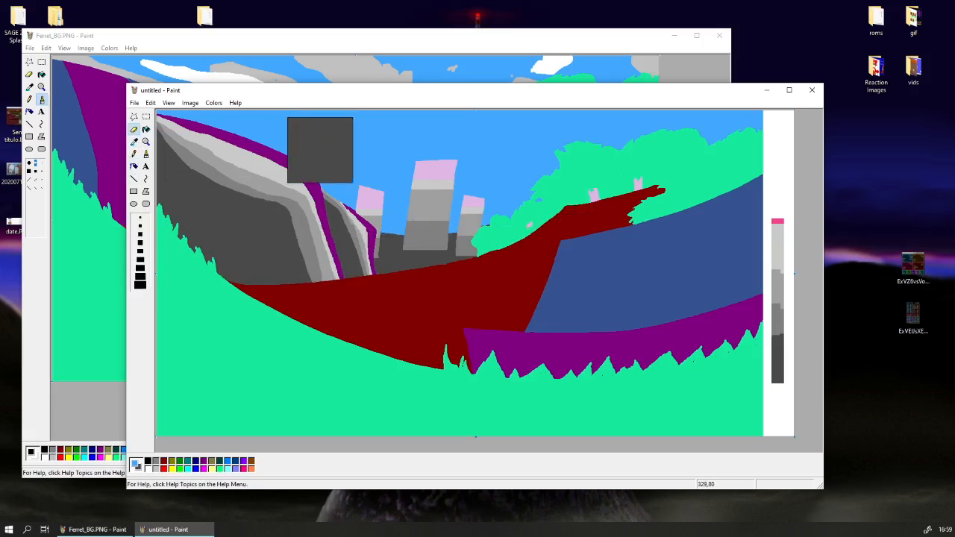
Replace the sky blue just above the darkest band with a medium-grey band.
{"action": "left_click", "coordinate": [134, 141]}
{"action": "right_click", "coordinate": [779, 324]}
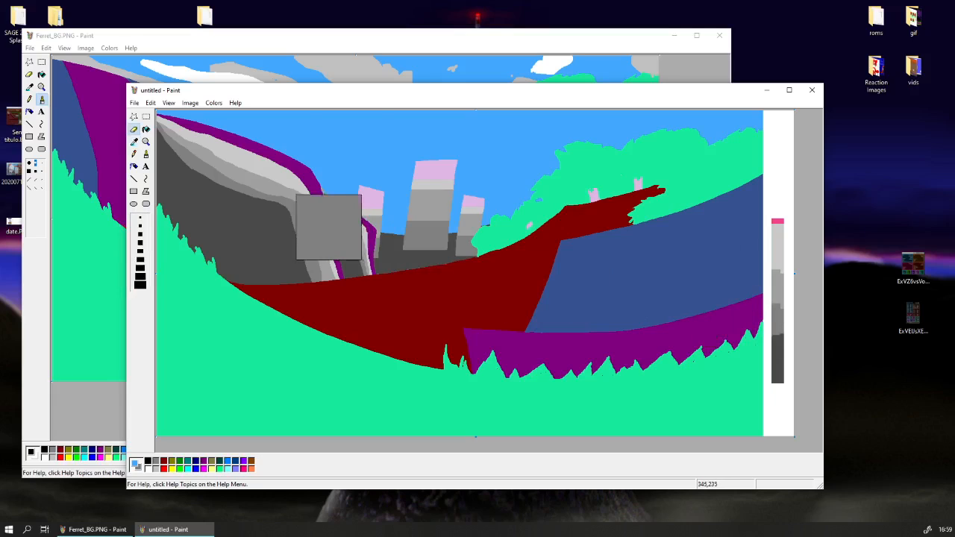
{"action": "mouse_move", "coordinate": [234, 204]}
{"action": "left_mouse_down"}
{"action": "mouse_move", "coordinate": [407, 243]}
{"action": "mouse_move", "coordinate": [578, 241]}
{"action": "mouse_move", "coordinate": [710, 219]}
{"action": "left_mouse_up"}
Add a lighter grey band above the medium-grey sky band with a smaller eraser size, extending it beyond the trees.
{"action": "left_click", "coordinate": [134, 142]}
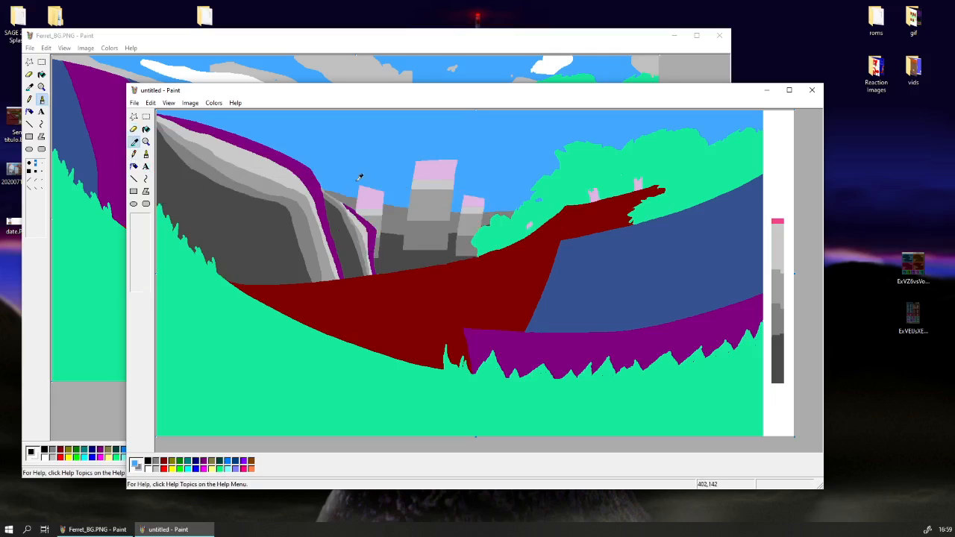
{"action": "left_click", "coordinate": [358, 179]}
{"action": "left_click", "coordinate": [134, 142]}
{"action": "right_click", "coordinate": [780, 277]}
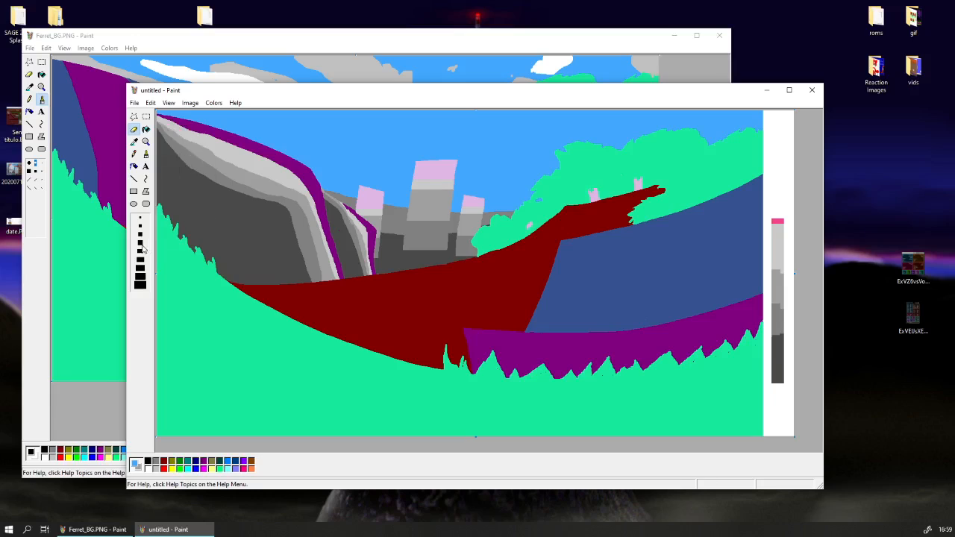
{"action": "left_click", "coordinate": [140, 252]}
{"action": "mouse_move", "coordinate": [298, 171]}
{"action": "left_mouse_down"}
{"action": "mouse_move", "coordinate": [430, 198]}
{"action": "mouse_move", "coordinate": [343, 181]}
{"action": "left_mouse_up"}
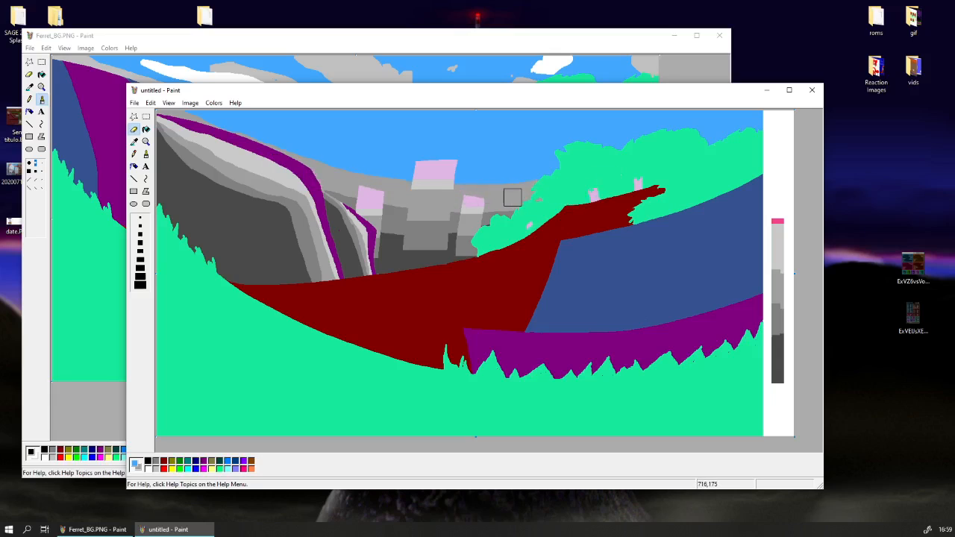
{"action": "left_click_drag", "start_coordinate": [766, 114], "coordinate": [719, 137]}
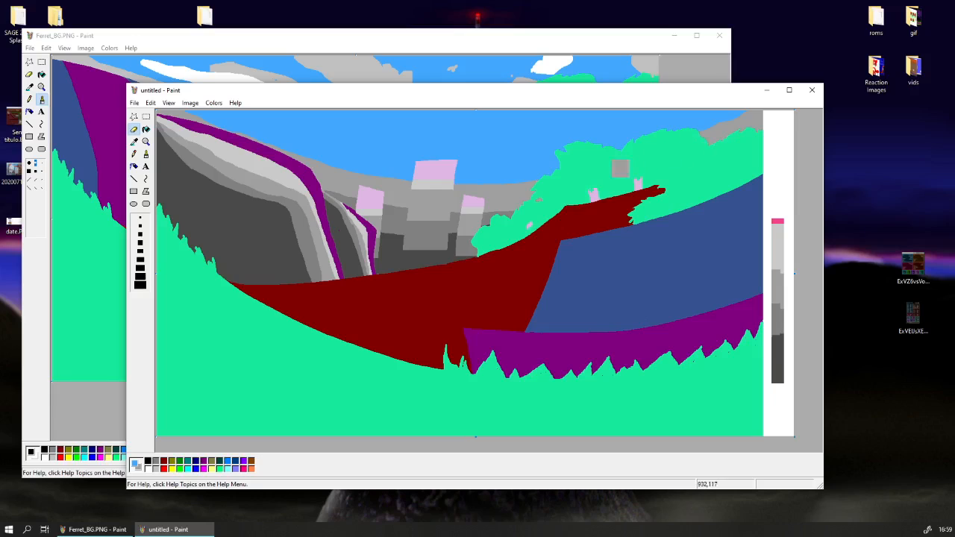
Replace the sky blue above the lighter grey band with a curved band of the palette's lightest grey.
{"action": "left_click", "coordinate": [134, 141]}
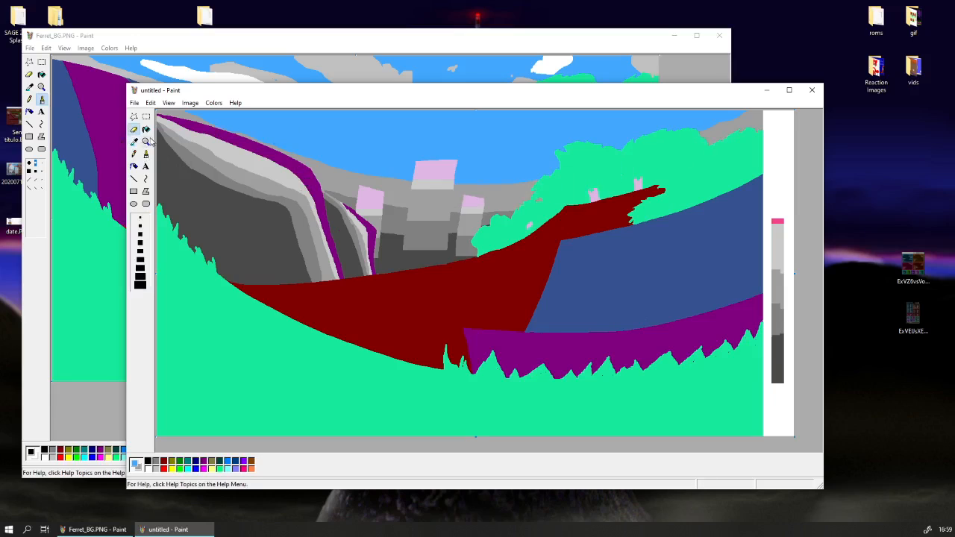
{"action": "left_click", "coordinate": [780, 263]}
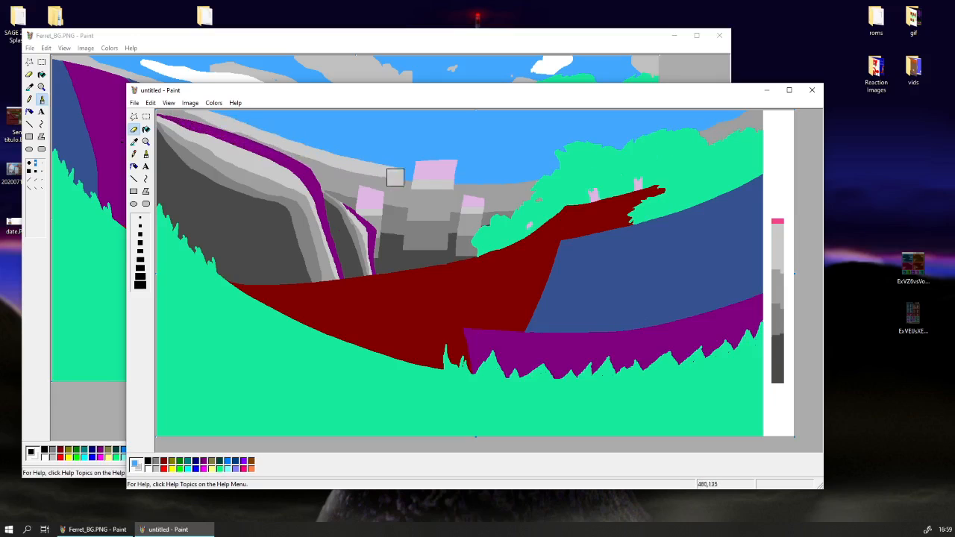
{"action": "mouse_move", "coordinate": [208, 122]}
{"action": "left_mouse_down"}
{"action": "mouse_move", "coordinate": [342, 156]}
{"action": "mouse_move", "coordinate": [461, 169]}
{"action": "mouse_move", "coordinate": [597, 163]}
{"action": "left_mouse_up"}
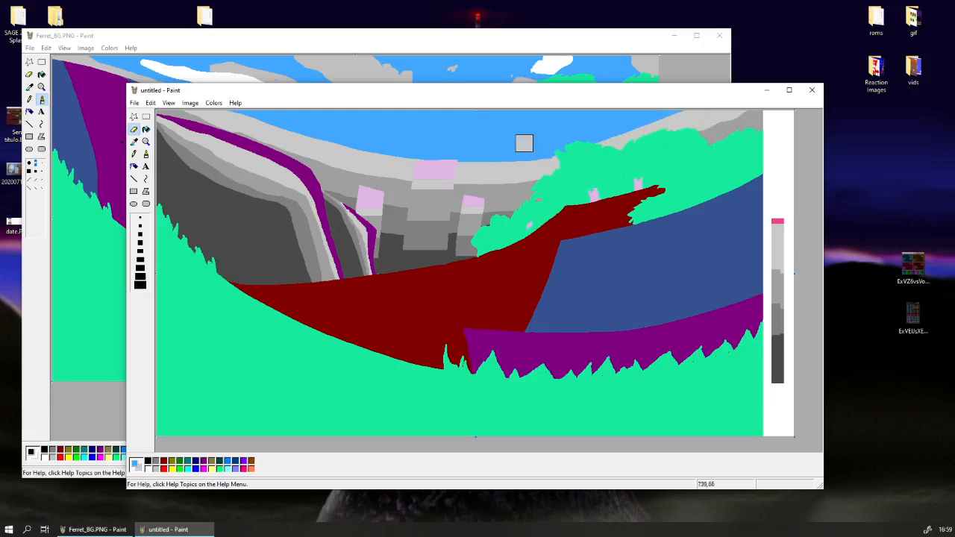
Touch up the left end of the light grey sky bands using two greys sampled from the picture.
{"action": "left_click", "coordinate": [134, 141]}
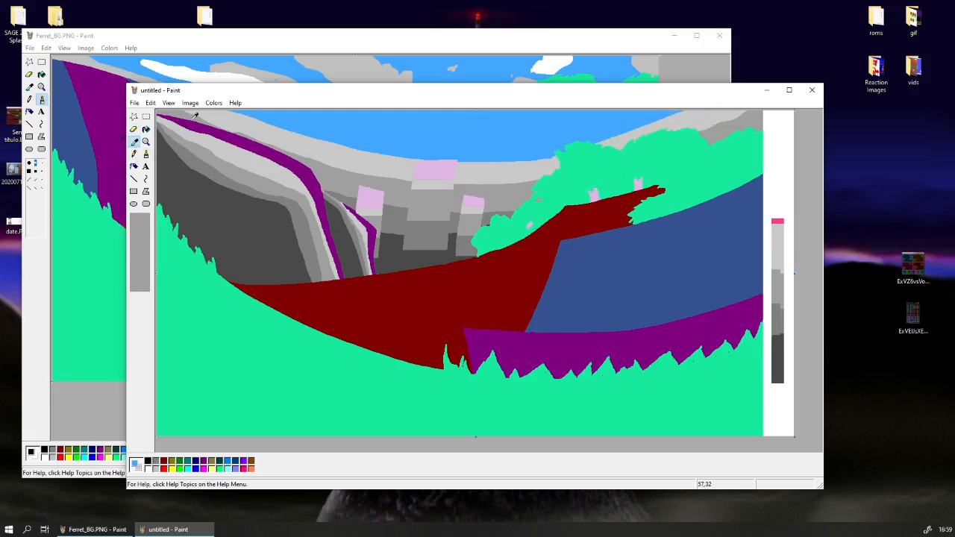
{"action": "left_click", "coordinate": [193, 118]}
{"action": "left_click", "coordinate": [133, 142]}
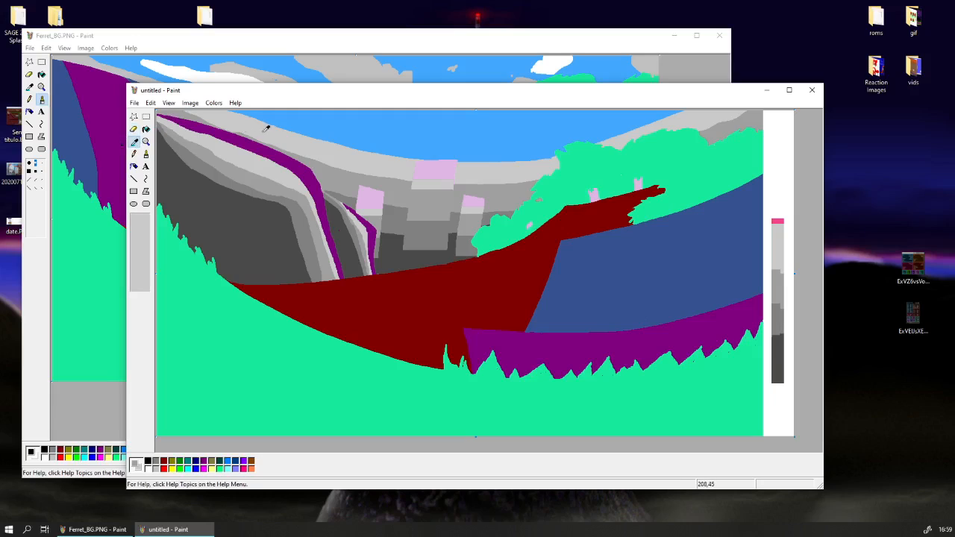
{"action": "left_click", "coordinate": [264, 129]}
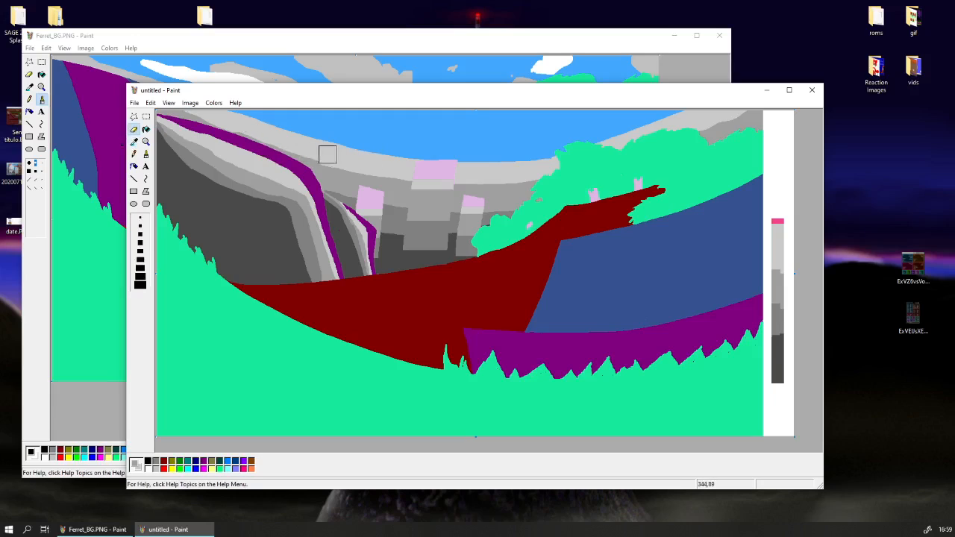
{"action": "left_click", "coordinate": [191, 102]}
{"action": "left_click", "coordinate": [283, 97]}
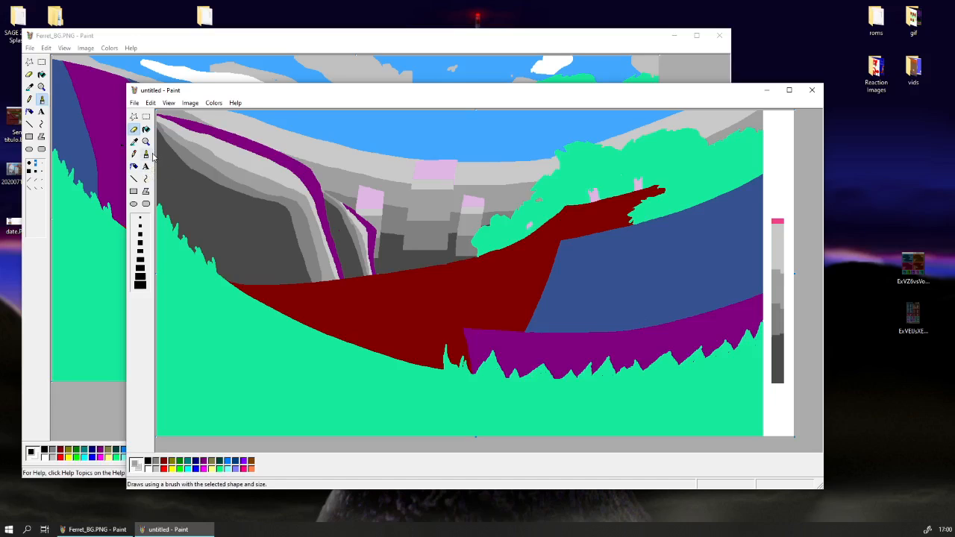
Replace patches of green in the left and middle tree foliage with darkest-grey shadows using the smallest eraser size, undoing the last two strokes.
{"action": "left_click", "coordinate": [135, 144]}
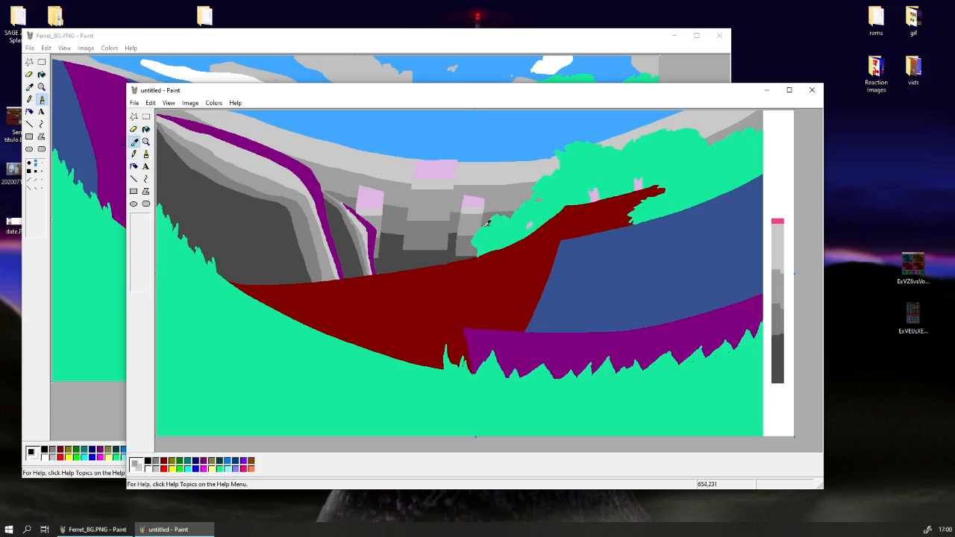
{"action": "left_click", "coordinate": [240, 206]}
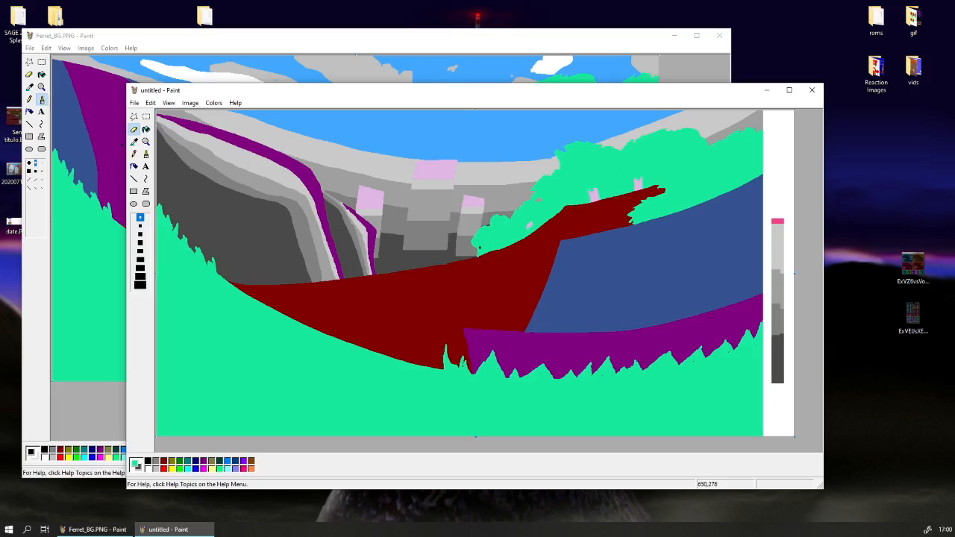
{"action": "mouse_move", "coordinate": [479, 247]}
{"action": "left_mouse_down"}
{"action": "mouse_move", "coordinate": [498, 241]}
{"action": "mouse_move", "coordinate": [482, 236]}
{"action": "mouse_move", "coordinate": [476, 247]}
{"action": "left_mouse_up"}
{"action": "mouse_move", "coordinate": [511, 217]}
{"action": "left_mouse_down"}
{"action": "mouse_move", "coordinate": [516, 227]}
{"action": "mouse_move", "coordinate": [514, 213]}
{"action": "mouse_move", "coordinate": [517, 224]}
{"action": "mouse_move", "coordinate": [528, 213]}
{"action": "mouse_move", "coordinate": [522, 236]}
{"action": "mouse_move", "coordinate": [531, 232]}
{"action": "mouse_move", "coordinate": [485, 251]}
{"action": "mouse_move", "coordinate": [511, 244]}
{"action": "left_mouse_up"}
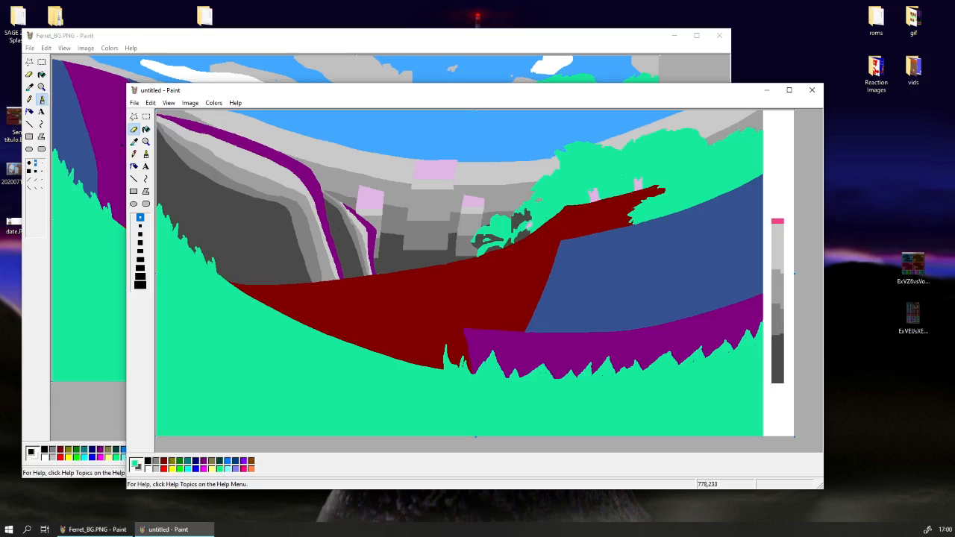
{"action": "mouse_move", "coordinate": [539, 228]}
{"action": "left_mouse_down"}
{"action": "mouse_move", "coordinate": [550, 218]}
{"action": "mouse_move", "coordinate": [543, 225]}
{"action": "mouse_move", "coordinate": [542, 198]}
{"action": "mouse_move", "coordinate": [553, 201]}
{"action": "left_mouse_up"}
{"action": "mouse_move", "coordinate": [548, 198]}
{"action": "left_mouse_down"}
{"action": "mouse_move", "coordinate": [541, 194]}
{"action": "mouse_move", "coordinate": [554, 186]}
{"action": "mouse_move", "coordinate": [530, 188]}
{"action": "mouse_move", "coordinate": [558, 158]}
{"action": "mouse_move", "coordinate": [573, 170]}
{"action": "mouse_move", "coordinate": [569, 162]}
{"action": "mouse_move", "coordinate": [593, 161]}
{"action": "mouse_move", "coordinate": [606, 171]}
{"action": "mouse_move", "coordinate": [591, 190]}
{"action": "mouse_move", "coordinate": [564, 183]}
{"action": "mouse_move", "coordinate": [563, 175]}
{"action": "mouse_move", "coordinate": [623, 194]}
{"action": "left_mouse_up"}
{"action": "key", "text": "ctrl+z"}
{"action": "key", "text": "ctrl+z"}
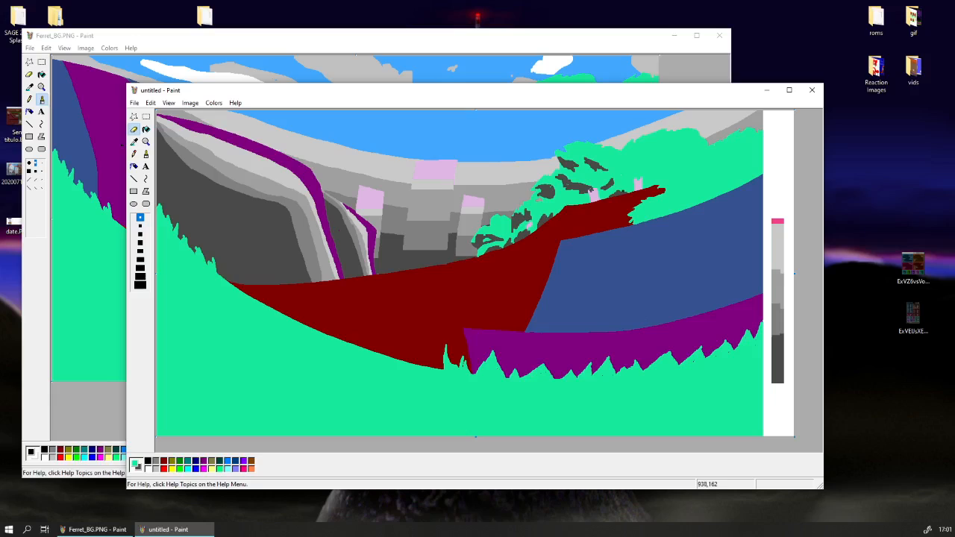
Extend the darkest-grey foliage shadows across the right trees and fill the outlined green area above the blue hill.
{"action": "mouse_move", "coordinate": [627, 144]}
{"action": "left_mouse_down"}
{"action": "mouse_move", "coordinate": [639, 179]}
{"action": "mouse_move", "coordinate": [625, 153]}
{"action": "mouse_move", "coordinate": [634, 170]}
{"action": "mouse_move", "coordinate": [625, 153]}
{"action": "mouse_move", "coordinate": [630, 164]}
{"action": "mouse_move", "coordinate": [624, 155]}
{"action": "mouse_move", "coordinate": [658, 166]}
{"action": "mouse_move", "coordinate": [659, 183]}
{"action": "mouse_move", "coordinate": [683, 159]}
{"action": "mouse_move", "coordinate": [647, 145]}
{"action": "mouse_move", "coordinate": [691, 154]}
{"action": "left_mouse_up"}
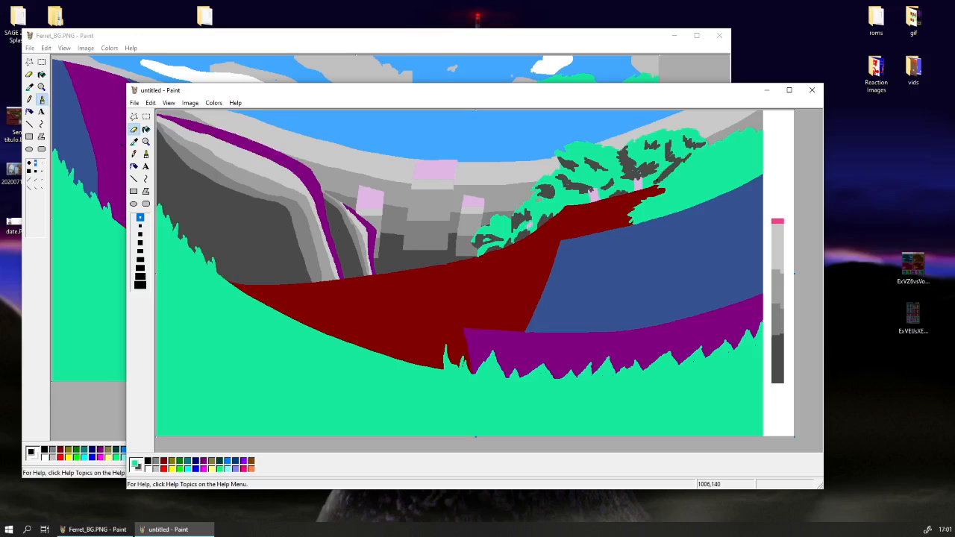
{"action": "mouse_move", "coordinate": [636, 214]}
{"action": "left_mouse_down"}
{"action": "mouse_move", "coordinate": [679, 186]}
{"action": "mouse_move", "coordinate": [712, 181]}
{"action": "mouse_move", "coordinate": [735, 161]}
{"action": "mouse_move", "coordinate": [727, 154]}
{"action": "mouse_move", "coordinate": [763, 152]}
{"action": "left_mouse_up"}
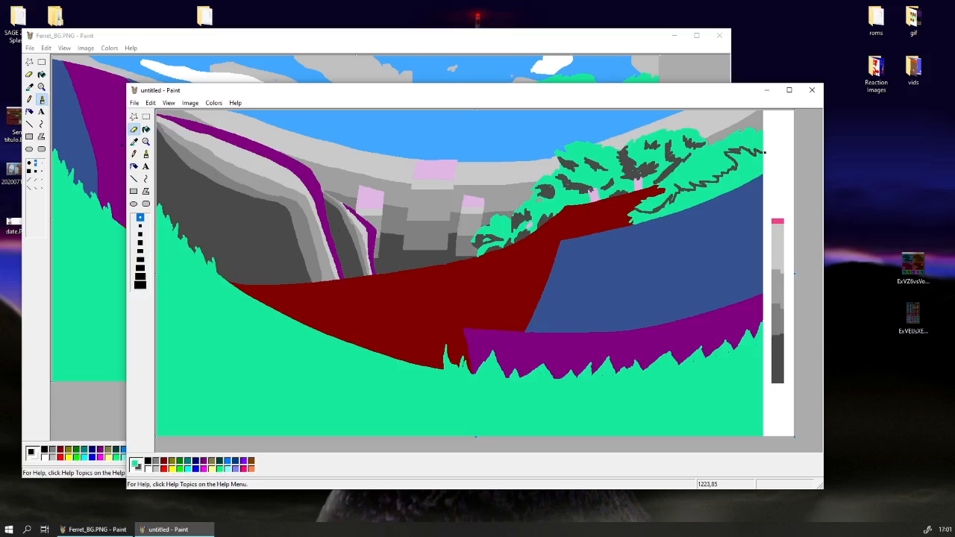
{"action": "left_click", "coordinate": [146, 128]}
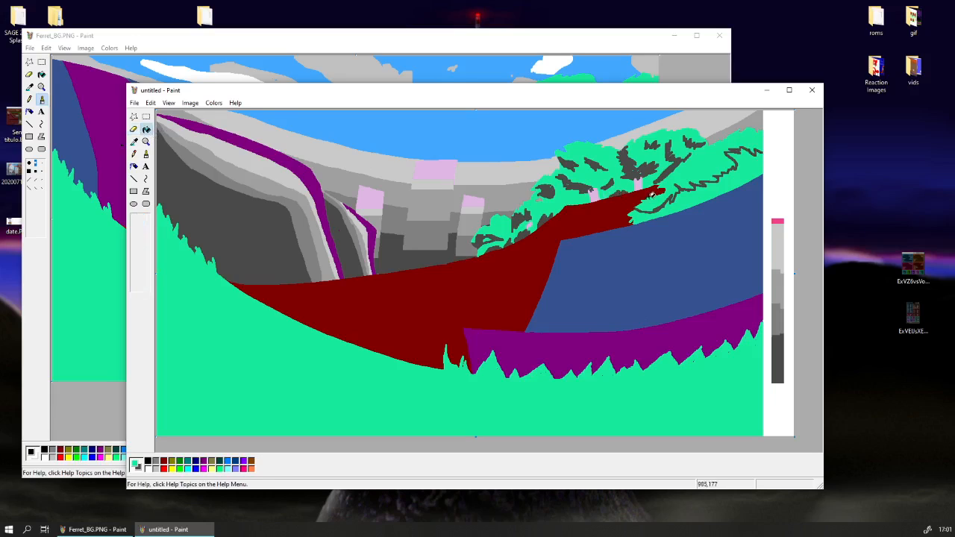
{"action": "left_click", "coordinate": [690, 197]}
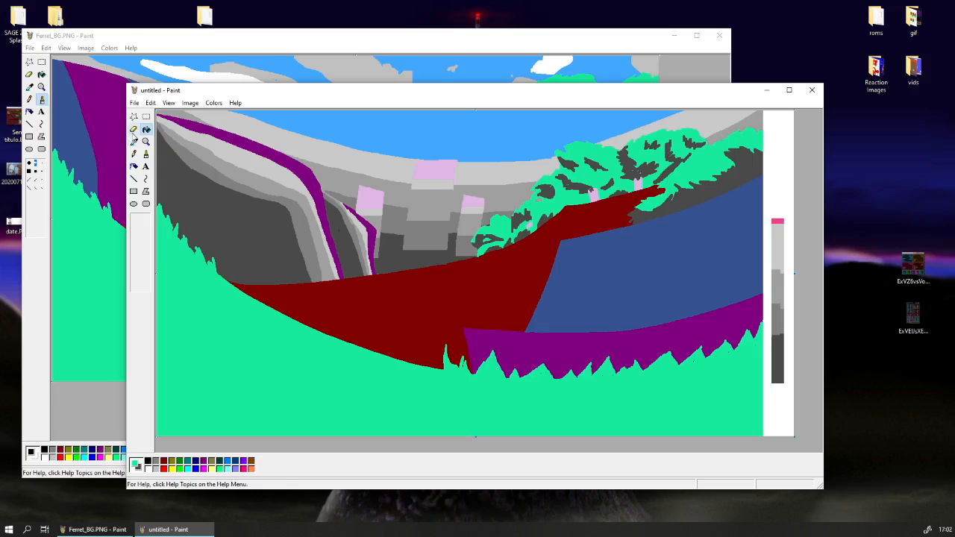
Edge the dark shadows on all the trees with the palette's medium grey over the green, undoing the first stroke.
{"action": "left_click", "coordinate": [134, 129]}
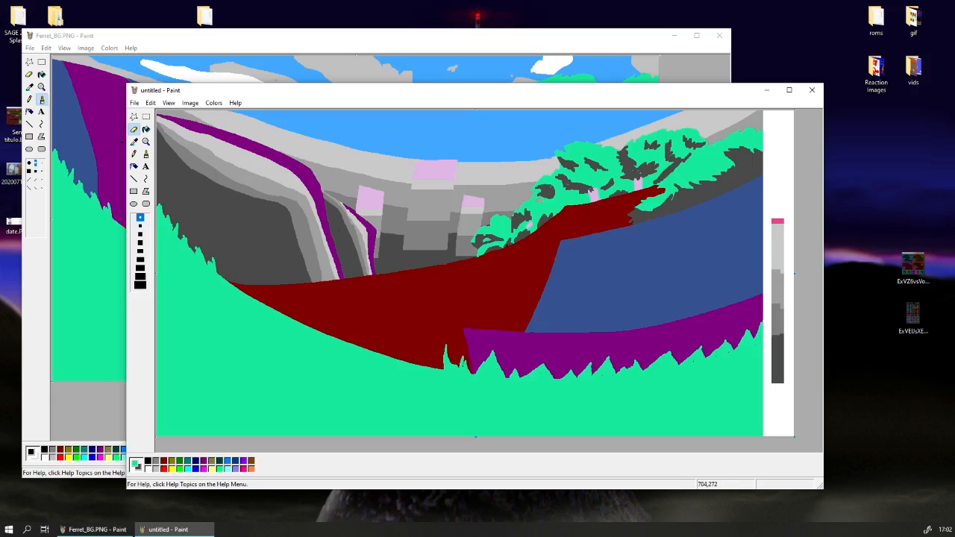
{"action": "left_click", "coordinate": [133, 142]}
{"action": "left_click", "coordinate": [562, 200]}
{"action": "left_click", "coordinate": [134, 143]}
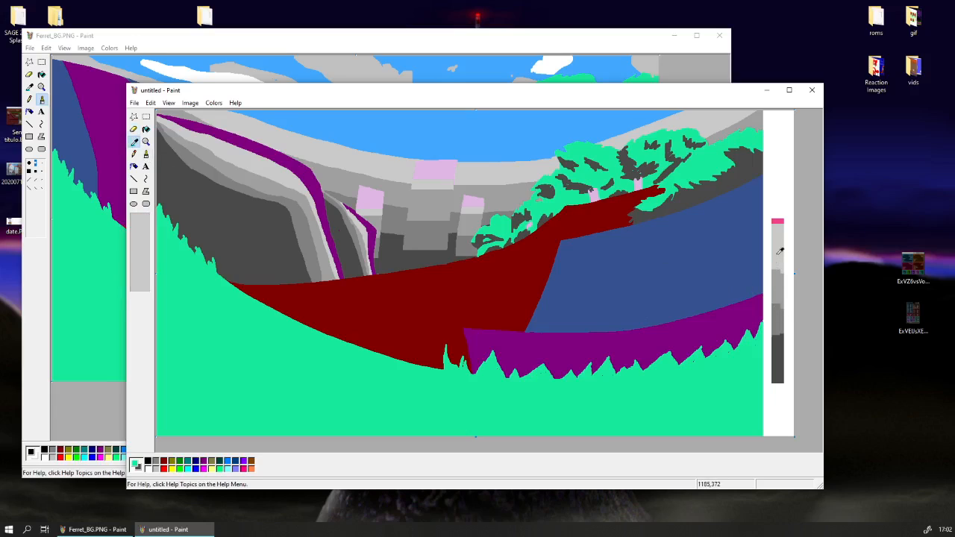
{"action": "left_click", "coordinate": [786, 315]}
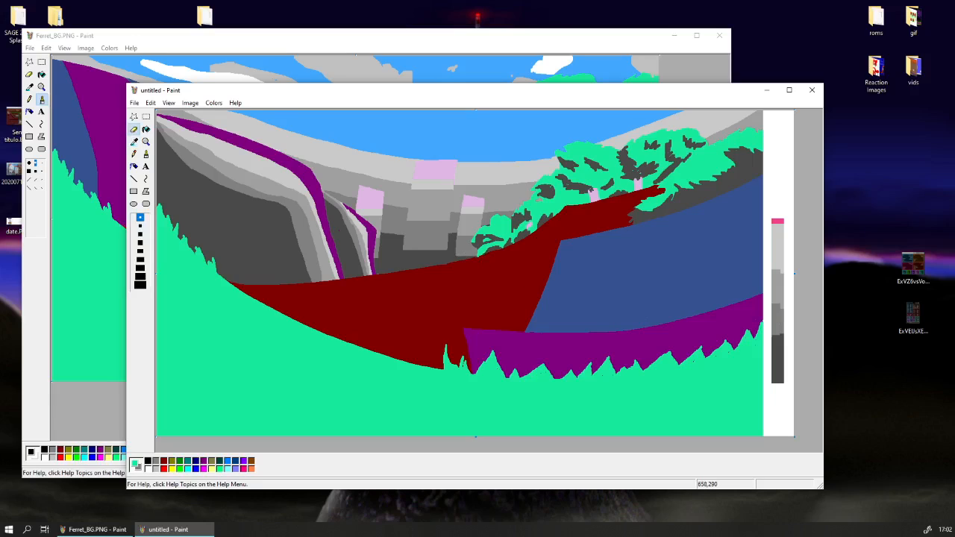
{"action": "mouse_move", "coordinate": [485, 251]}
{"action": "left_mouse_down"}
{"action": "mouse_move", "coordinate": [537, 229]}
{"action": "mouse_move", "coordinate": [547, 211]}
{"action": "left_mouse_up"}
{"action": "key", "text": "ctrl+z"}
{"action": "left_click_drag", "start_coordinate": [526, 208], "coordinate": [499, 238]}
{"action": "mouse_move", "coordinate": [558, 191]}
{"action": "left_mouse_down"}
{"action": "mouse_move", "coordinate": [550, 184]}
{"action": "mouse_move", "coordinate": [573, 181]}
{"action": "mouse_move", "coordinate": [563, 175]}
{"action": "left_mouse_up"}
{"action": "mouse_move", "coordinate": [571, 179]}
{"action": "left_mouse_down"}
{"action": "mouse_move", "coordinate": [591, 185]}
{"action": "mouse_move", "coordinate": [587, 169]}
{"action": "mouse_move", "coordinate": [563, 157]}
{"action": "mouse_move", "coordinate": [594, 162]}
{"action": "mouse_move", "coordinate": [602, 183]}
{"action": "mouse_move", "coordinate": [634, 168]}
{"action": "mouse_move", "coordinate": [631, 152]}
{"action": "mouse_move", "coordinate": [641, 187]}
{"action": "mouse_move", "coordinate": [616, 191]}
{"action": "mouse_move", "coordinate": [630, 180]}
{"action": "mouse_move", "coordinate": [574, 203]}
{"action": "mouse_move", "coordinate": [649, 210]}
{"action": "mouse_move", "coordinate": [737, 162]}
{"action": "mouse_move", "coordinate": [713, 153]}
{"action": "mouse_move", "coordinate": [730, 158]}
{"action": "left_mouse_up"}
{"action": "mouse_move", "coordinate": [732, 168]}
{"action": "left_mouse_down"}
{"action": "mouse_move", "coordinate": [714, 171]}
{"action": "mouse_move", "coordinate": [732, 149]}
{"action": "mouse_move", "coordinate": [765, 150]}
{"action": "mouse_move", "coordinate": [754, 147]}
{"action": "left_mouse_up"}
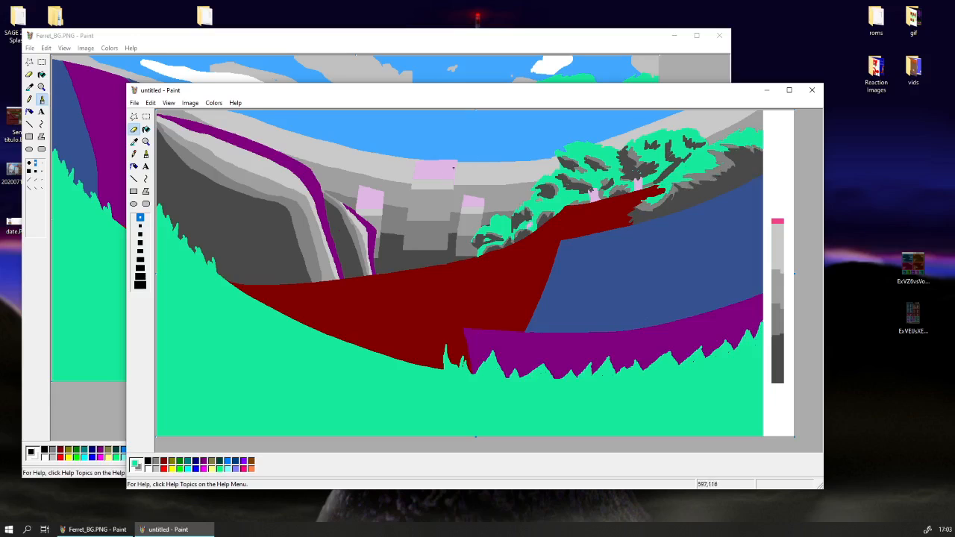
{"action": "mouse_move", "coordinate": [666, 155]}
{"action": "left_mouse_down"}
{"action": "mouse_move", "coordinate": [683, 156]}
{"action": "mouse_move", "coordinate": [650, 143]}
{"action": "left_mouse_up"}
Save the shaded picture in PNG format as Ferret_Process_04.PNG in the Fech The Ferret folder.
{"action": "left_click", "coordinate": [135, 102]}
{"action": "left_click", "coordinate": [157, 145]}
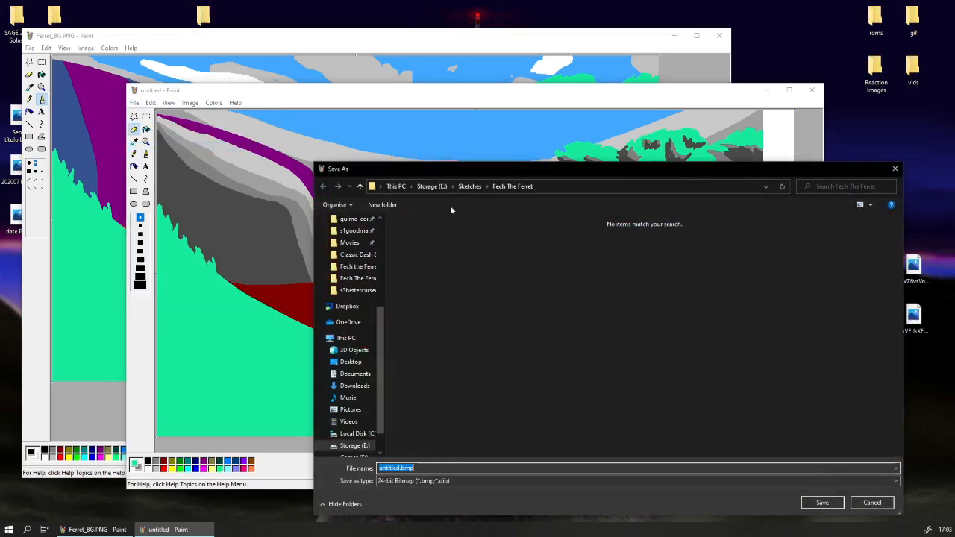
{"action": "mouse_move", "coordinate": [473, 169]}
{"action": "left_mouse_down"}
{"action": "mouse_move", "coordinate": [459, 175]}
{"action": "mouse_move", "coordinate": [459, 165]}
{"action": "left_mouse_up"}
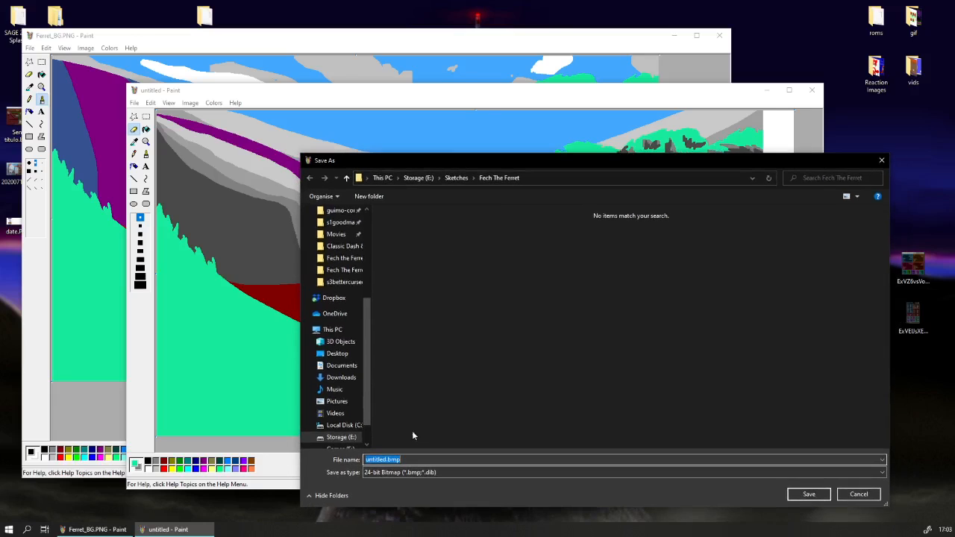
{"action": "left_click", "coordinate": [406, 473]}
{"action": "left_click", "coordinate": [425, 452]}
{"action": "left_click", "coordinate": [425, 460]}
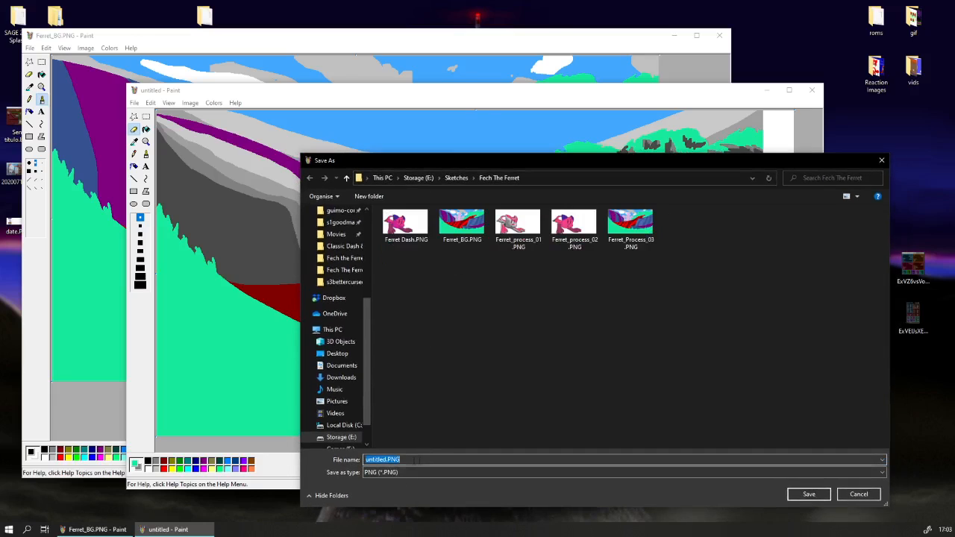
{"action": "left_click", "coordinate": [403, 461]}
{"action": "left_click_drag", "start_coordinate": [387, 461], "coordinate": [349, 461]}
{"action": "type", "text": "Ferret_Process_"}
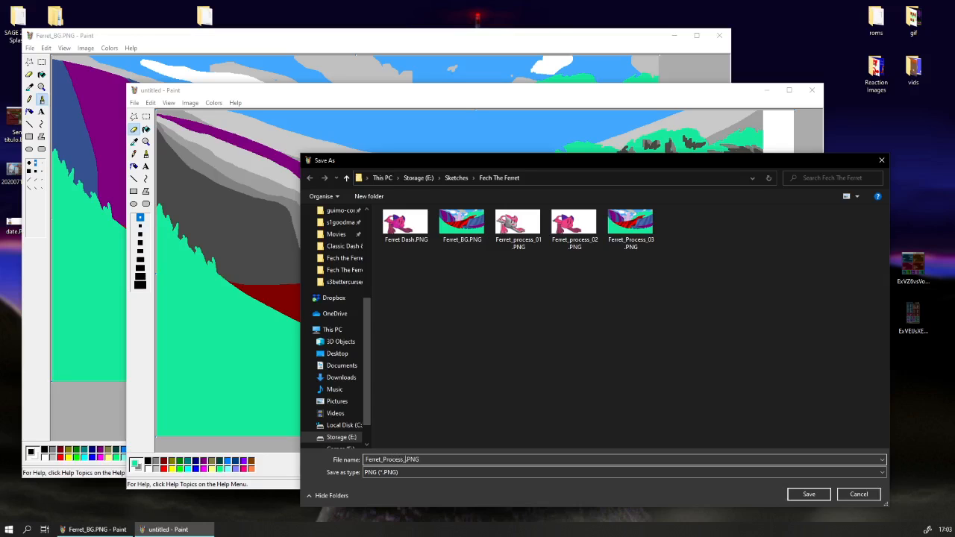
{"action": "type", "text": "04"}
{"action": "key", "text": "Return"}
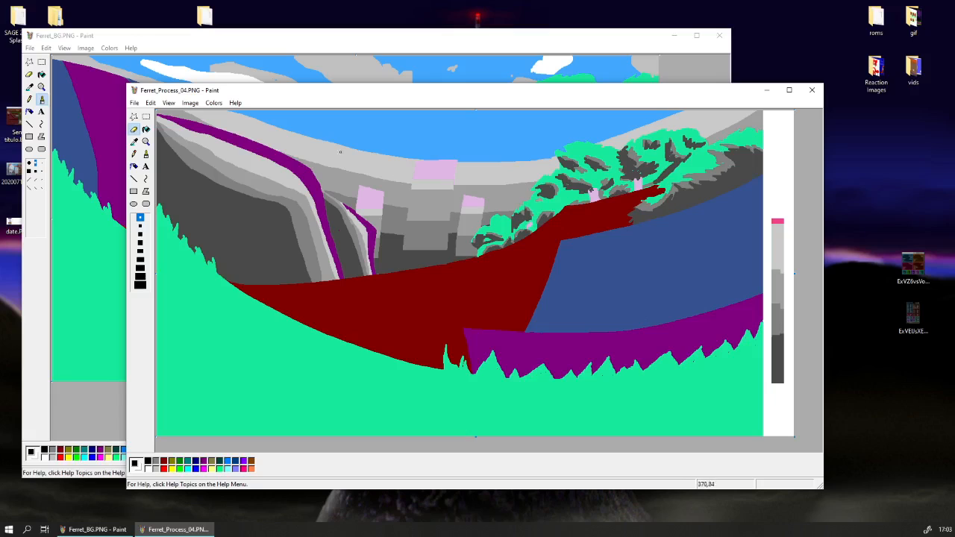
Save the Ferret_BG.PNG drawing in the other window and return to Ferret_Process_04.PNG.
{"action": "left_click", "coordinate": [33, 48]}
{"action": "left_click", "coordinate": [43, 83]}
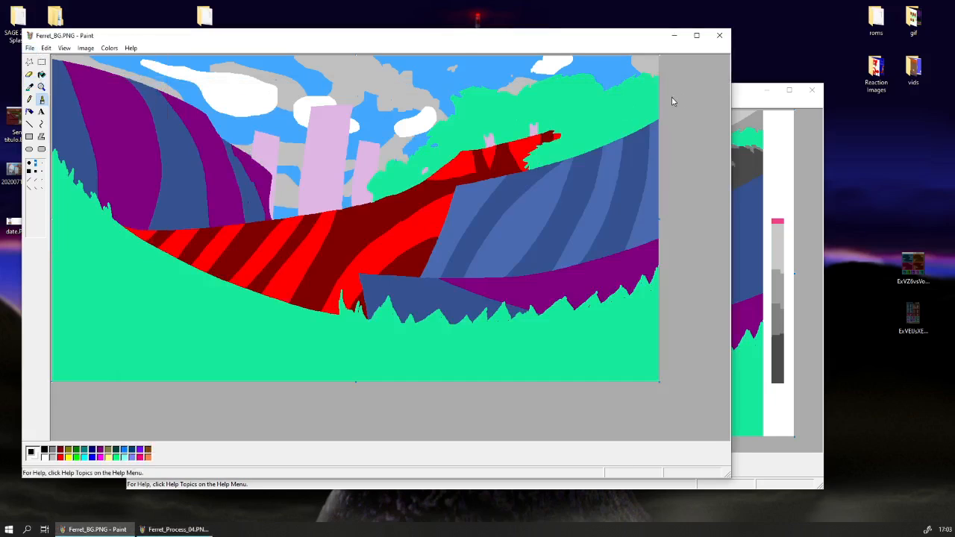
{"action": "left_click", "coordinate": [743, 94]}
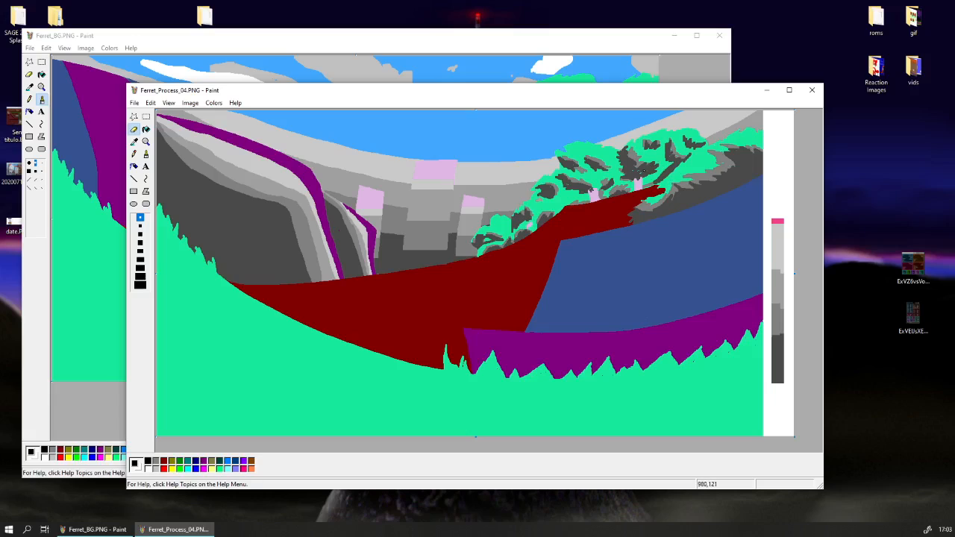
Replace green next to the medium-grey shading on the left and middle trees with lighter grey from the palette.
{"action": "left_click", "coordinate": [134, 141]}
{"action": "left_click", "coordinate": [587, 150]}
{"action": "left_click", "coordinate": [135, 142]}
{"action": "right_click", "coordinate": [704, 176]}
{"action": "left_click", "coordinate": [135, 142]}
{"action": "right_click", "coordinate": [778, 278]}
{"action": "mouse_move", "coordinate": [485, 234]}
{"action": "left_mouse_down"}
{"action": "mouse_move", "coordinate": [506, 234]}
{"action": "mouse_move", "coordinate": [526, 211]}
{"action": "mouse_move", "coordinate": [532, 230]}
{"action": "left_mouse_up"}
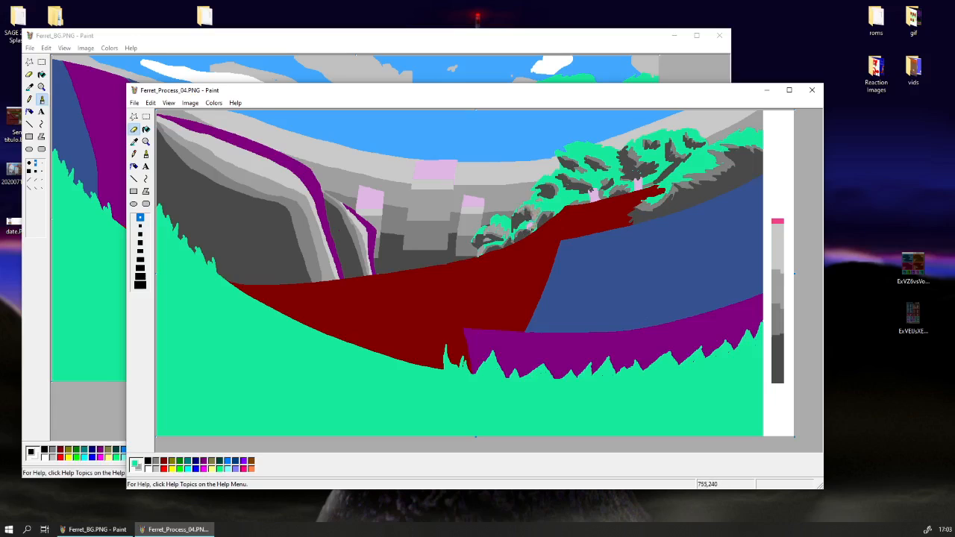
{"action": "mouse_move", "coordinate": [585, 198]}
{"action": "left_mouse_down"}
{"action": "mouse_move", "coordinate": [571, 190]}
{"action": "mouse_move", "coordinate": [581, 178]}
{"action": "mouse_move", "coordinate": [566, 172]}
{"action": "mouse_move", "coordinate": [580, 166]}
{"action": "mouse_move", "coordinate": [556, 152]}
{"action": "mouse_move", "coordinate": [609, 162]}
{"action": "mouse_move", "coordinate": [580, 155]}
{"action": "left_mouse_up"}
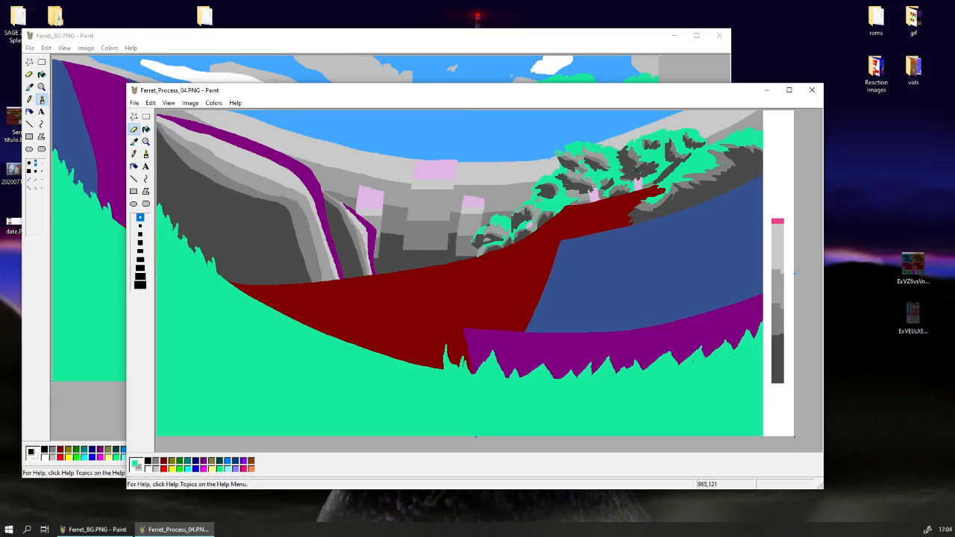
Continue the lighter grey foliage strokes over the green of the right trees and the slope above the blue hill.
{"action": "left_click_drag", "start_coordinate": [634, 167], "coordinate": [657, 157]}
{"action": "mouse_move", "coordinate": [669, 179]}
{"action": "left_mouse_down"}
{"action": "mouse_move", "coordinate": [631, 188]}
{"action": "mouse_move", "coordinate": [658, 196]}
{"action": "mouse_move", "coordinate": [673, 176]}
{"action": "mouse_move", "coordinate": [688, 179]}
{"action": "mouse_move", "coordinate": [752, 143]}
{"action": "left_mouse_up"}
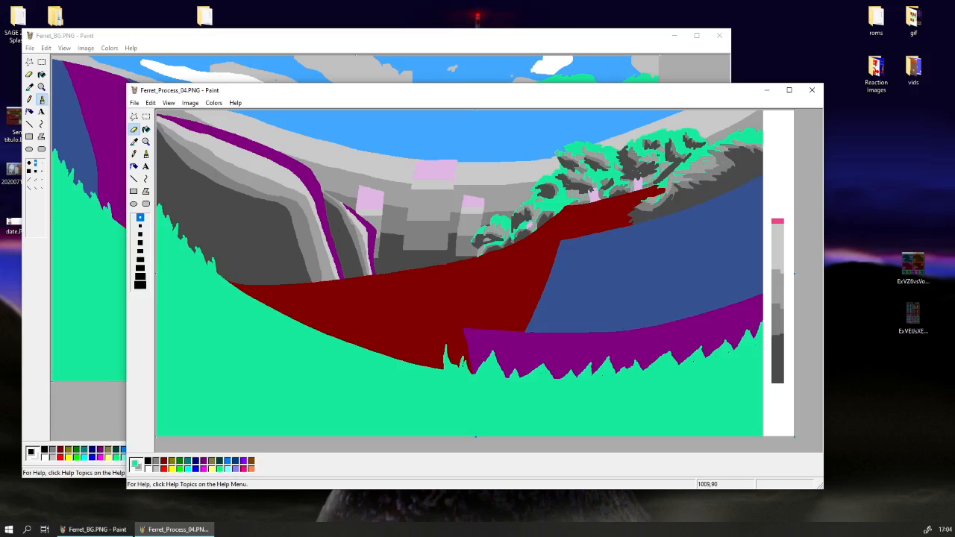
{"action": "mouse_move", "coordinate": [687, 153]}
{"action": "left_mouse_down"}
{"action": "mouse_move", "coordinate": [672, 144]}
{"action": "mouse_move", "coordinate": [659, 178]}
{"action": "left_mouse_up"}
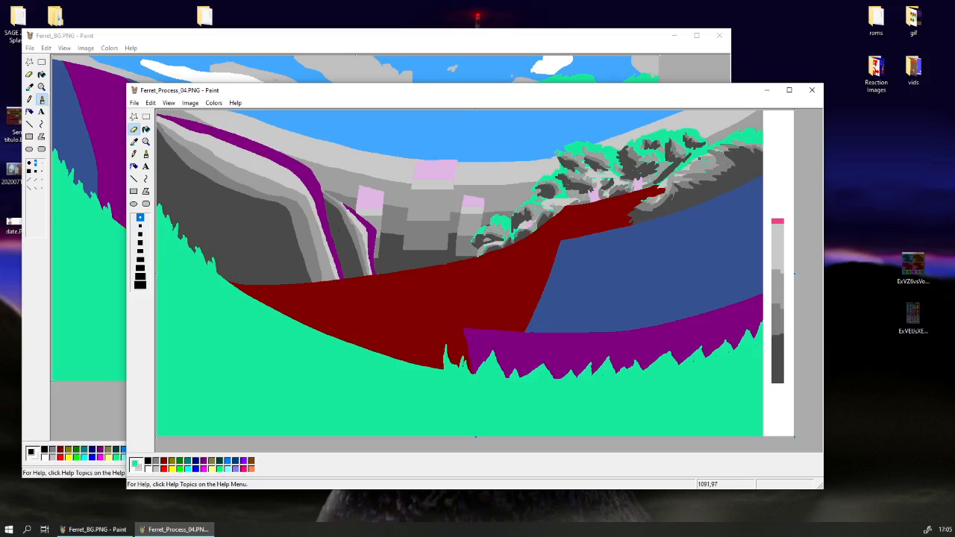
{"action": "mouse_move", "coordinate": [709, 167]}
{"action": "left_mouse_down"}
{"action": "mouse_move", "coordinate": [719, 160]}
{"action": "mouse_move", "coordinate": [685, 179]}
{"action": "left_mouse_up"}
{"action": "left_click_drag", "start_coordinate": [751, 147], "coordinate": [745, 147]}
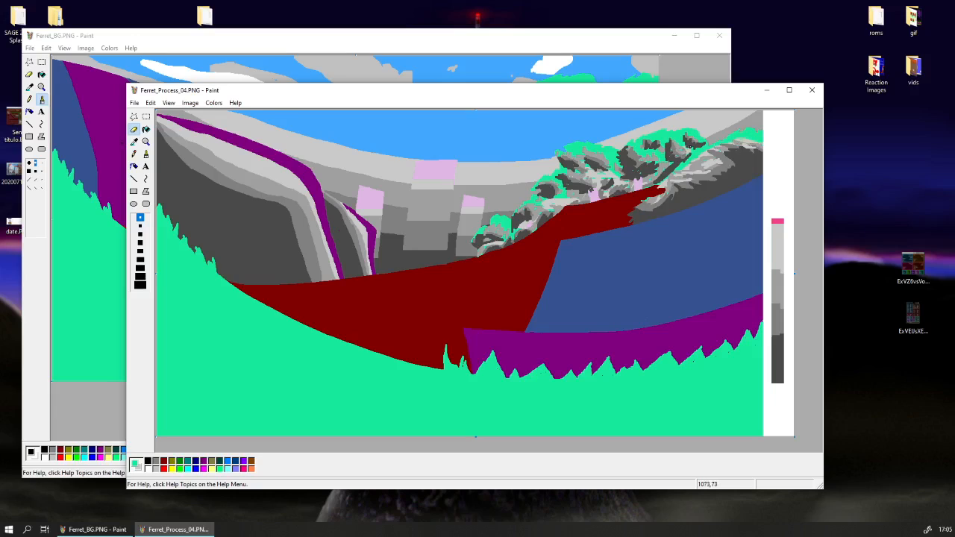
{"action": "left_click_drag", "start_coordinate": [664, 154], "coordinate": [663, 160]}
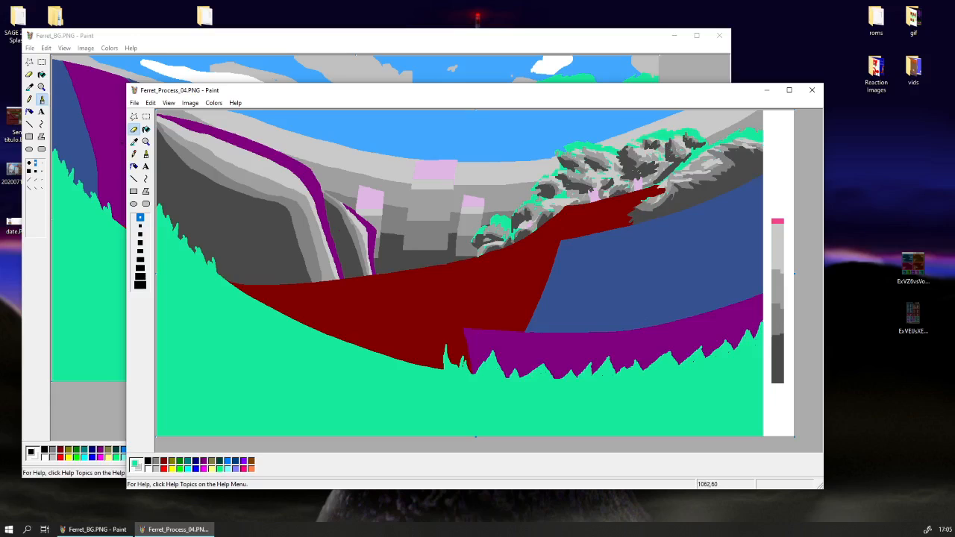
Add medium-grey strokes to the dark undergrowth just above the blue hill using a grey sampled from the foliage.
{"action": "left_click", "coordinate": [134, 141]}
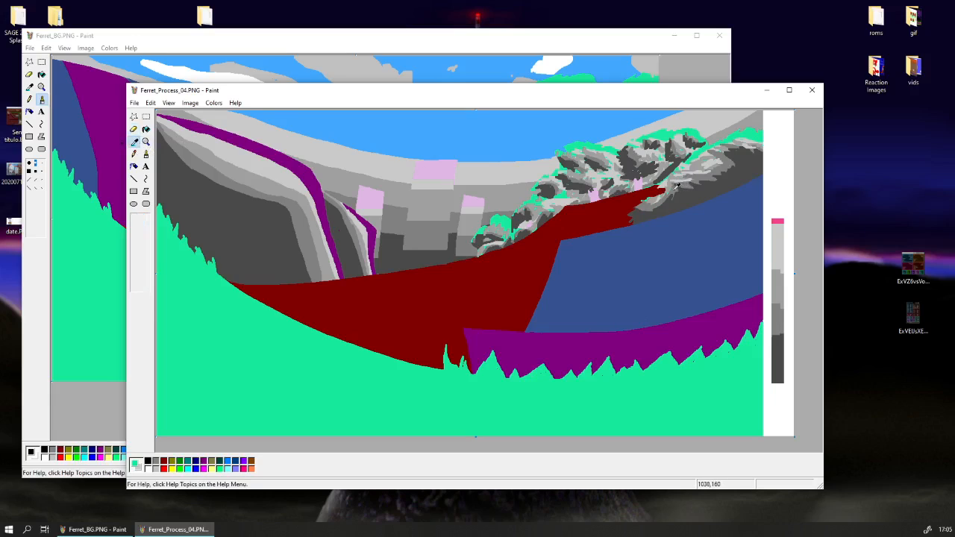
{"action": "left_click", "coordinate": [678, 187]}
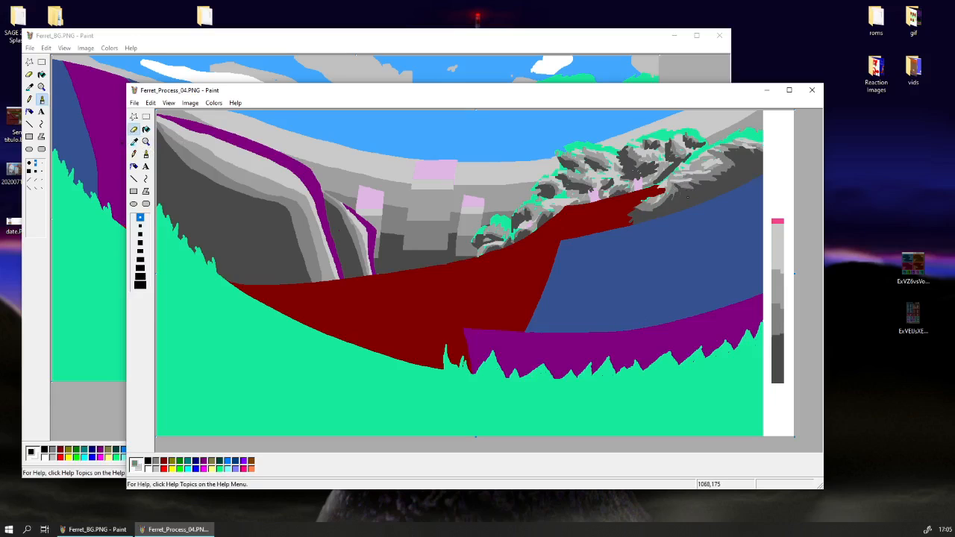
{"action": "left_click", "coordinate": [146, 154]}
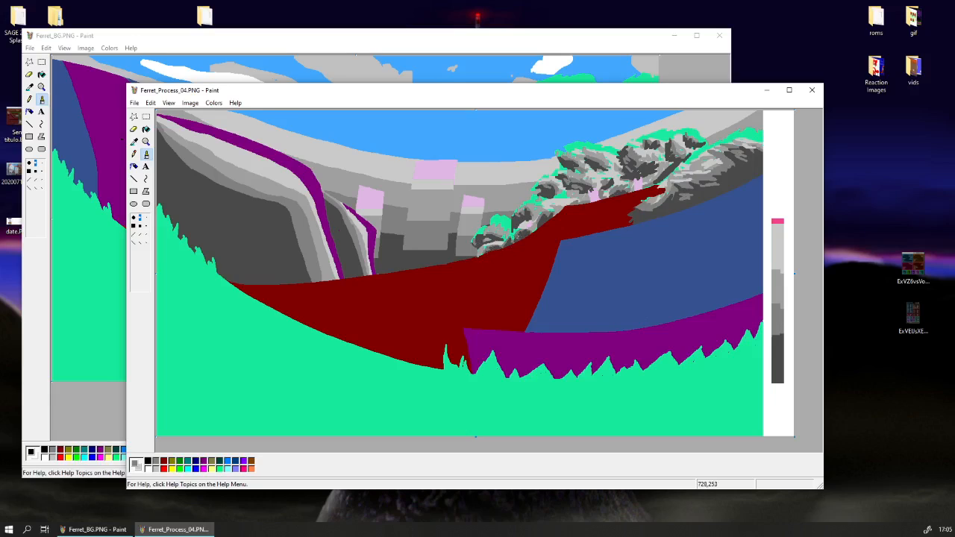
Replace the lower part of the dark red slope with a curved darkest-grey area using a large eraser size, undoing the first three strokes.
{"action": "left_click", "coordinate": [134, 141]}
{"action": "left_click", "coordinate": [381, 288]}
{"action": "left_click", "coordinate": [133, 129]}
{"action": "left_click", "coordinate": [140, 262]}
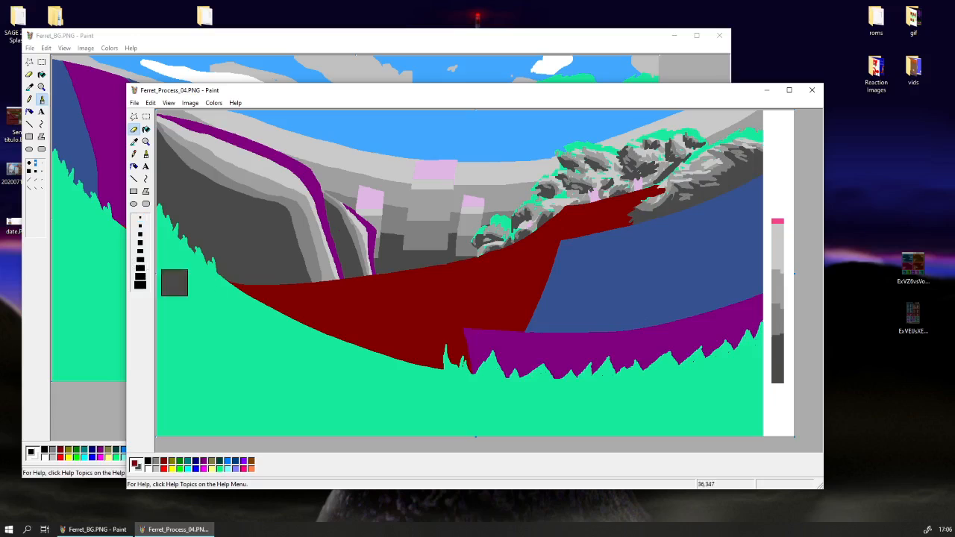
{"action": "mouse_move", "coordinate": [236, 304]}
{"action": "left_mouse_down"}
{"action": "mouse_move", "coordinate": [400, 300]}
{"action": "mouse_move", "coordinate": [470, 287]}
{"action": "left_mouse_up"}
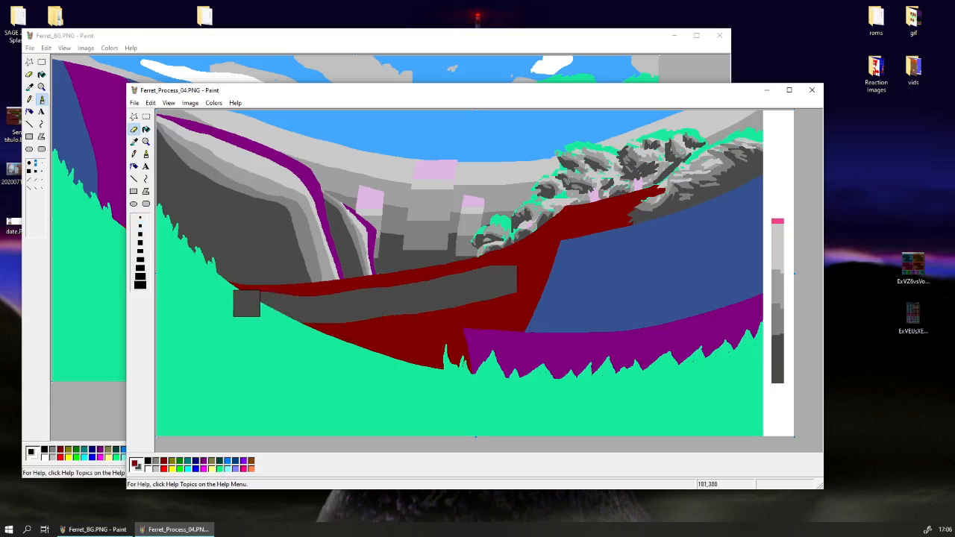
{"action": "key", "text": "ctrl+z"}
{"action": "mouse_move", "coordinate": [248, 307]}
{"action": "left_mouse_down"}
{"action": "mouse_move", "coordinate": [419, 297]}
{"action": "mouse_move", "coordinate": [571, 260]}
{"action": "left_mouse_up"}
{"action": "key", "text": "ctrl+z"}
{"action": "mouse_move", "coordinate": [235, 309]}
{"action": "left_mouse_down"}
{"action": "mouse_move", "coordinate": [363, 314]}
{"action": "mouse_move", "coordinate": [508, 288]}
{"action": "left_mouse_up"}
{"action": "key", "text": "ctrl+z"}
{"action": "mouse_move", "coordinate": [581, 262]}
{"action": "left_mouse_down"}
{"action": "mouse_move", "coordinate": [493, 302]}
{"action": "mouse_move", "coordinate": [272, 327]}
{"action": "mouse_move", "coordinate": [456, 336]}
{"action": "mouse_move", "coordinate": [577, 299]}
{"action": "mouse_move", "coordinate": [407, 368]}
{"action": "mouse_move", "coordinate": [361, 371]}
{"action": "mouse_move", "coordinate": [453, 362]}
{"action": "mouse_move", "coordinate": [330, 357]}
{"action": "mouse_move", "coordinate": [436, 315]}
{"action": "left_mouse_up"}
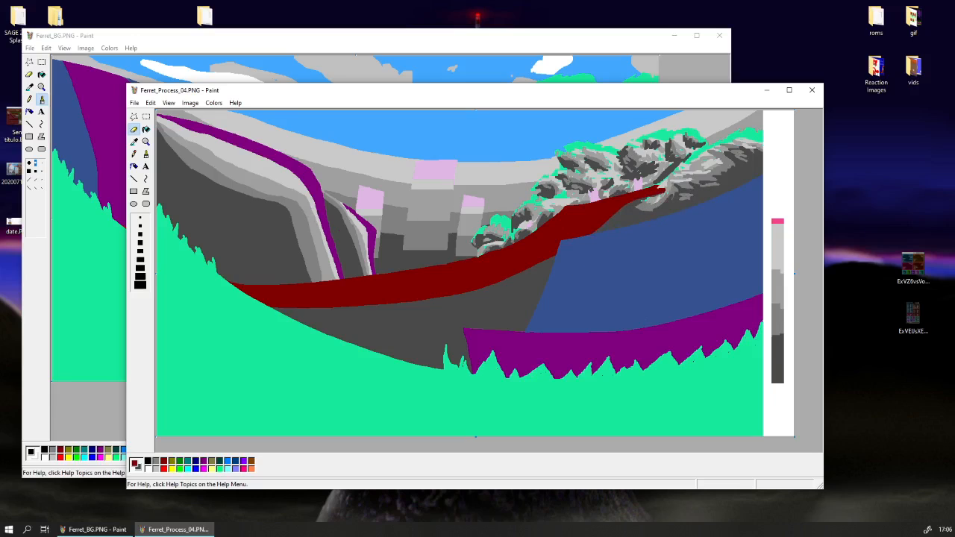
Add a curved medium-grey band over the dark red just above the darkest-grey slope, extending it up to the trees.
{"action": "left_click", "coordinate": [134, 141]}
{"action": "left_click", "coordinate": [376, 297]}
{"action": "left_click", "coordinate": [133, 142]}
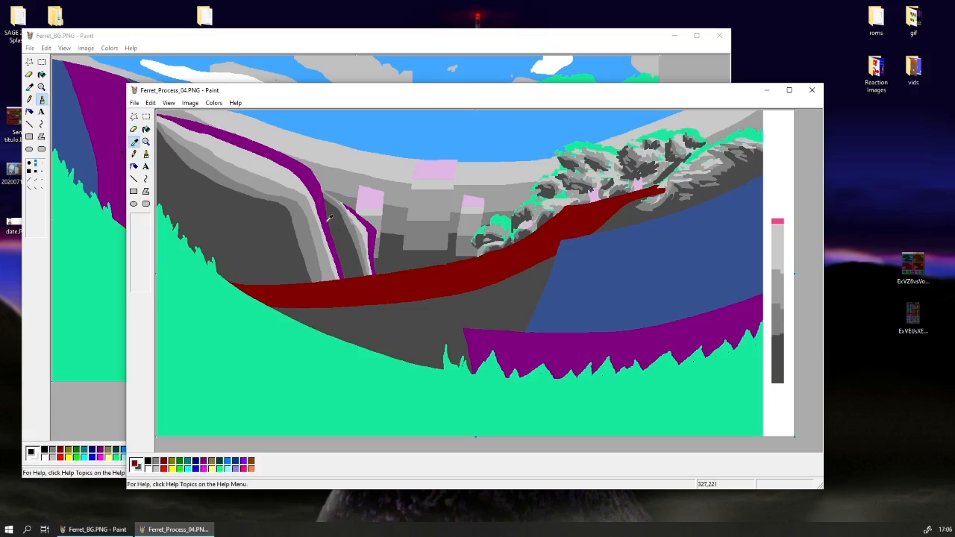
{"action": "right_click", "coordinate": [329, 223]}
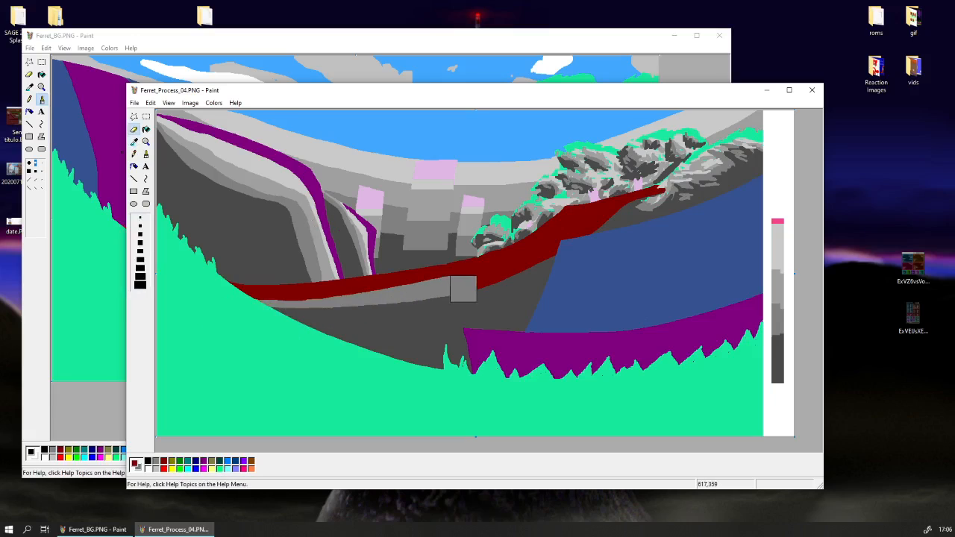
{"action": "mouse_move", "coordinate": [335, 312]}
{"action": "left_mouse_down"}
{"action": "mouse_move", "coordinate": [532, 278]}
{"action": "mouse_move", "coordinate": [651, 207]}
{"action": "mouse_move", "coordinate": [676, 204]}
{"action": "left_mouse_up"}
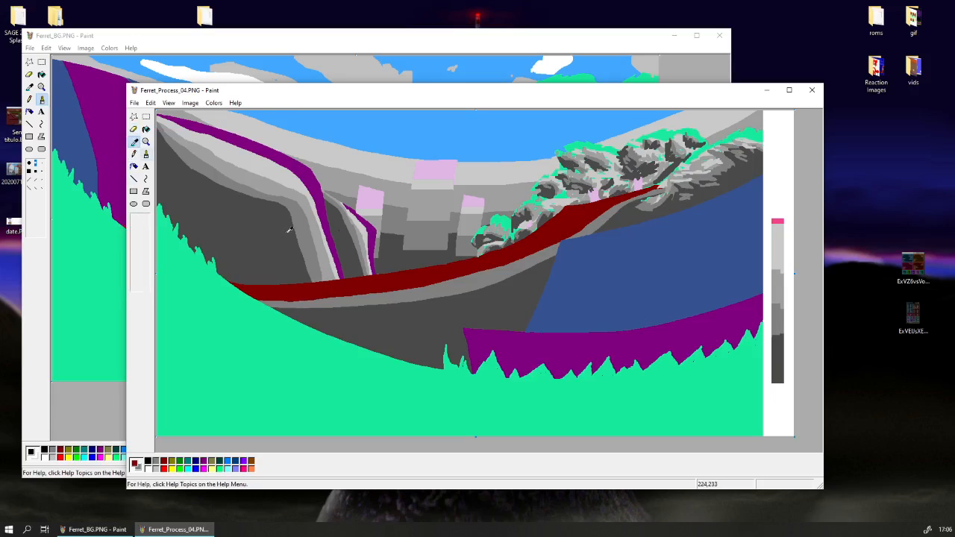
Recolour the curved medium-grey band below the red slope in a lighter grey sampled from the picture, undoing a first stroke.
{"action": "mouse_move", "coordinate": [261, 309]}
{"action": "left_mouse_down"}
{"action": "mouse_move", "coordinate": [340, 306]}
{"action": "mouse_move", "coordinate": [216, 306]}
{"action": "mouse_move", "coordinate": [313, 311]}
{"action": "mouse_move", "coordinate": [479, 285]}
{"action": "mouse_move", "coordinate": [531, 266]}
{"action": "mouse_move", "coordinate": [464, 288]}
{"action": "left_mouse_up"}
{"action": "key", "text": "ctrl+z"}
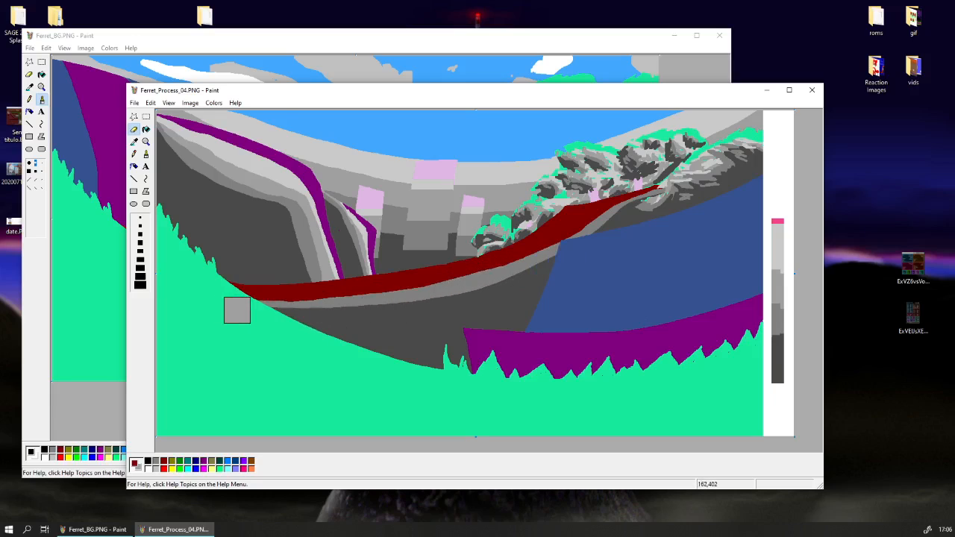
{"action": "left_click", "coordinate": [133, 141]}
{"action": "left_click", "coordinate": [349, 289]}
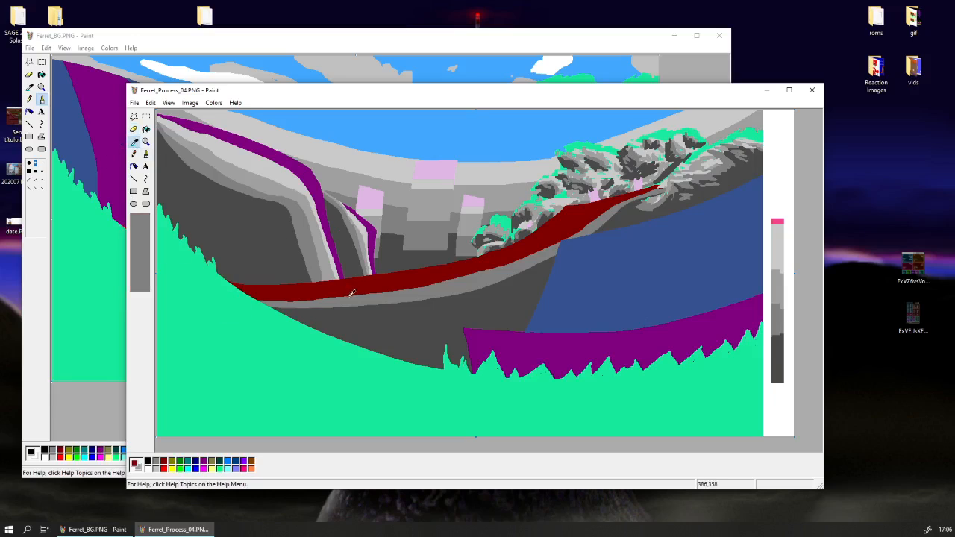
{"action": "mouse_move", "coordinate": [253, 312]}
{"action": "left_mouse_down"}
{"action": "mouse_move", "coordinate": [504, 275]}
{"action": "mouse_move", "coordinate": [604, 225]}
{"action": "mouse_move", "coordinate": [589, 229]}
{"action": "left_mouse_up"}
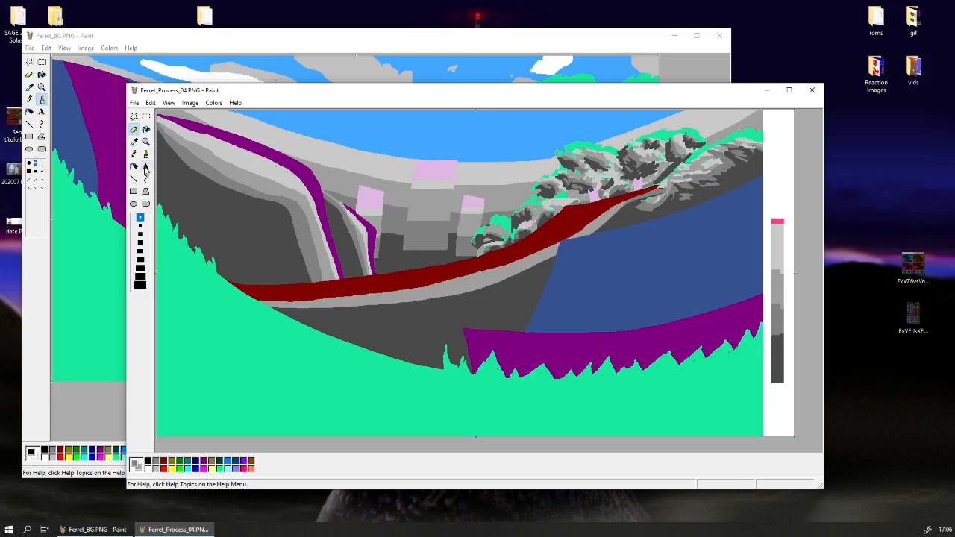
Add a curved medium-dark grey band between the lighter grey band and the darkest-grey slope, using greys sampled from the left hill.
{"action": "left_click", "coordinate": [134, 142]}
{"action": "left_click", "coordinate": [240, 197]}
{"action": "left_click", "coordinate": [135, 143]}
{"action": "right_click", "coordinate": [231, 178]}
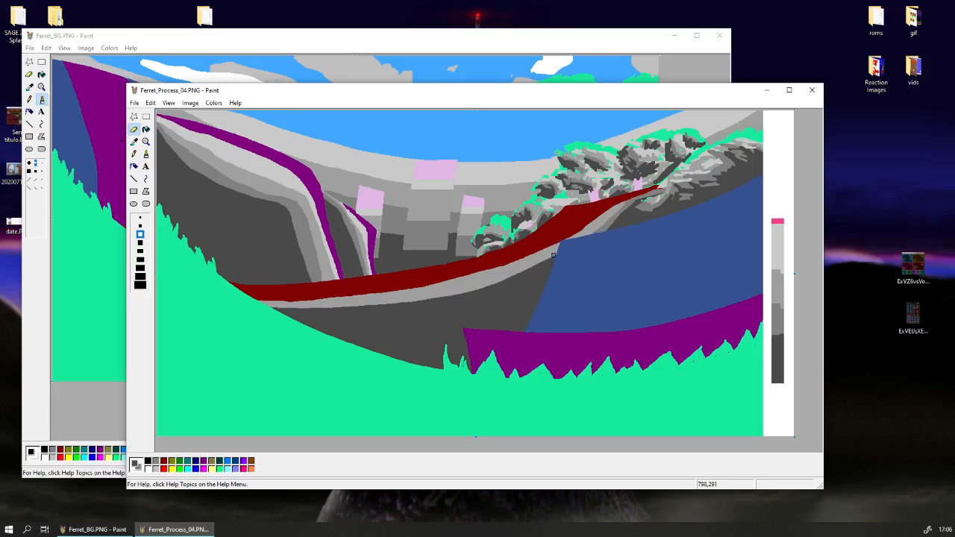
{"action": "left_click", "coordinate": [140, 255]}
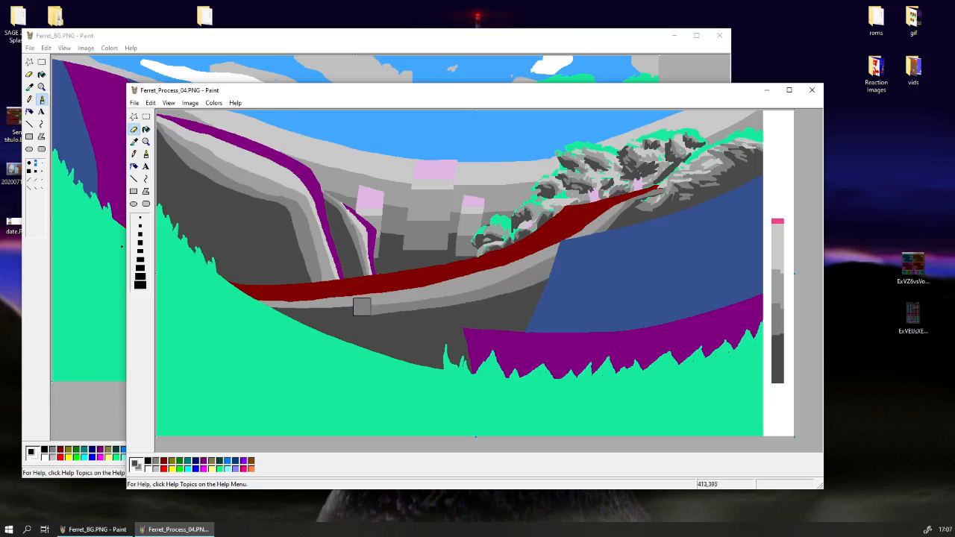
Sample the lightest grey from the left hill and erase it as a curved band over the lower part of the red slope.
{"action": "left_click", "coordinate": [133, 142]}
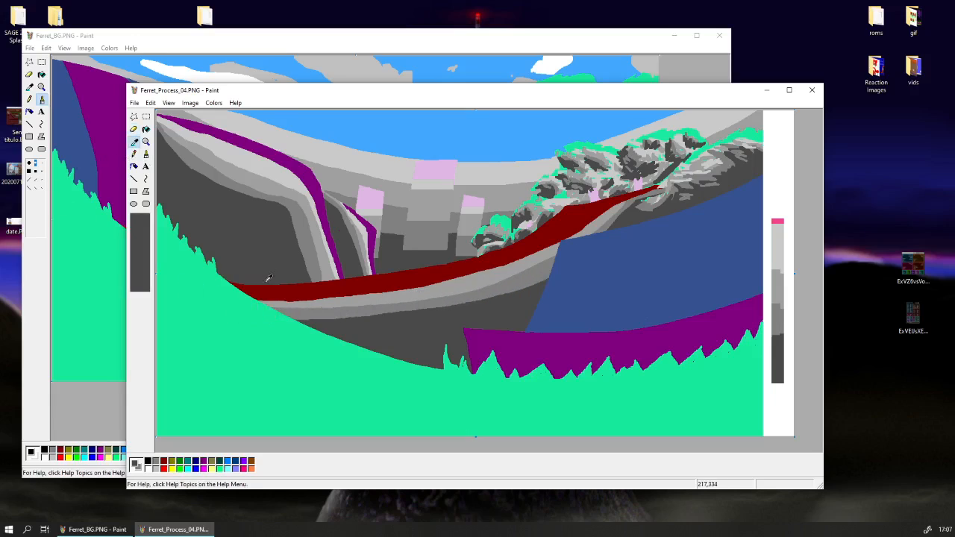
{"action": "left_click", "coordinate": [275, 288]}
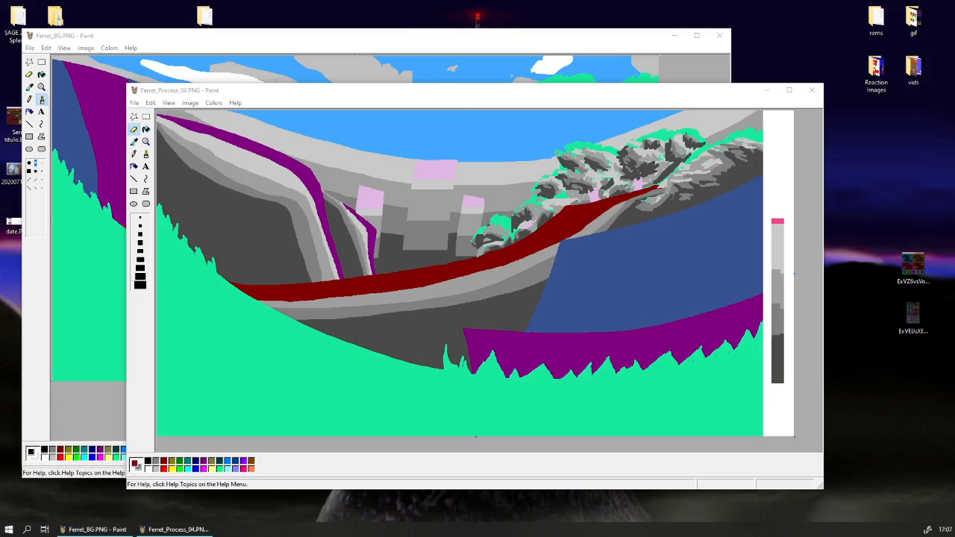
{"action": "left_click", "coordinate": [369, 112]}
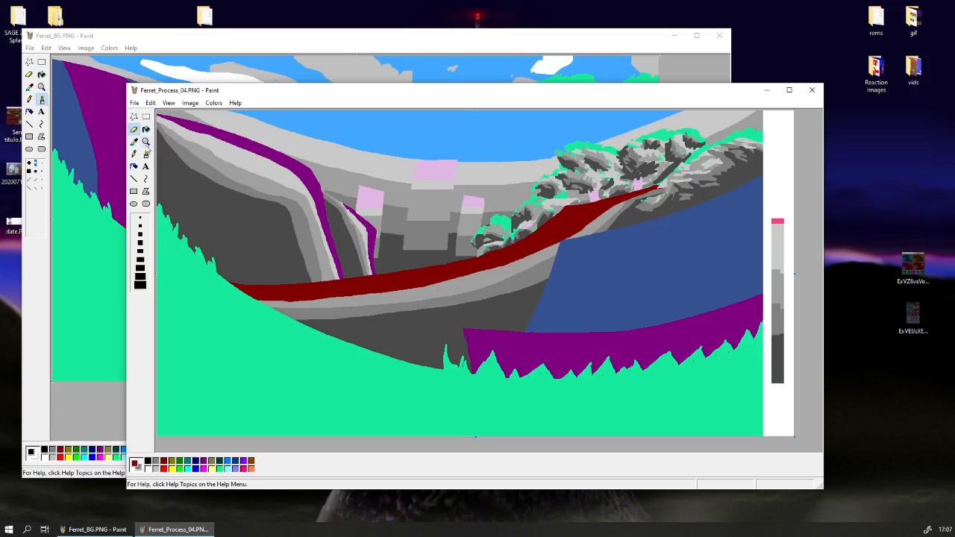
{"action": "left_click", "coordinate": [134, 141]}
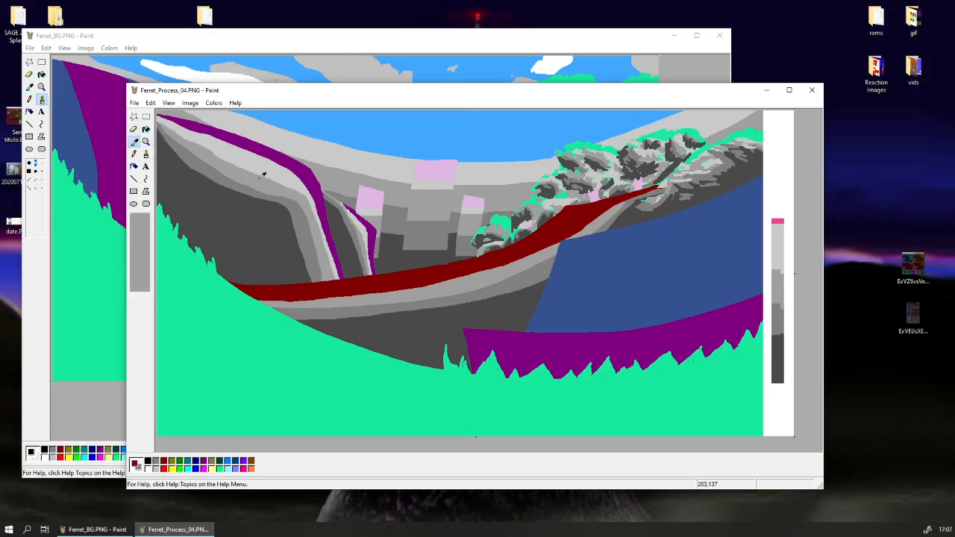
{"action": "right_click", "coordinate": [260, 176]}
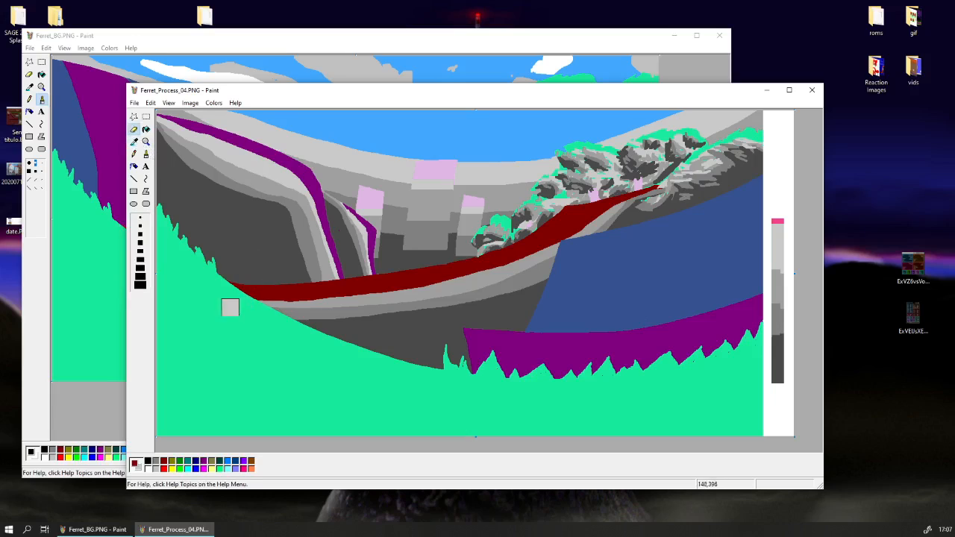
{"action": "mouse_move", "coordinate": [230, 307]}
{"action": "left_mouse_down"}
{"action": "mouse_move", "coordinate": [277, 302]}
{"action": "mouse_move", "coordinate": [261, 312]}
{"action": "mouse_move", "coordinate": [239, 305]}
{"action": "mouse_move", "coordinate": [416, 291]}
{"action": "mouse_move", "coordinate": [532, 261]}
{"action": "mouse_move", "coordinate": [584, 235]}
{"action": "left_mouse_up"}
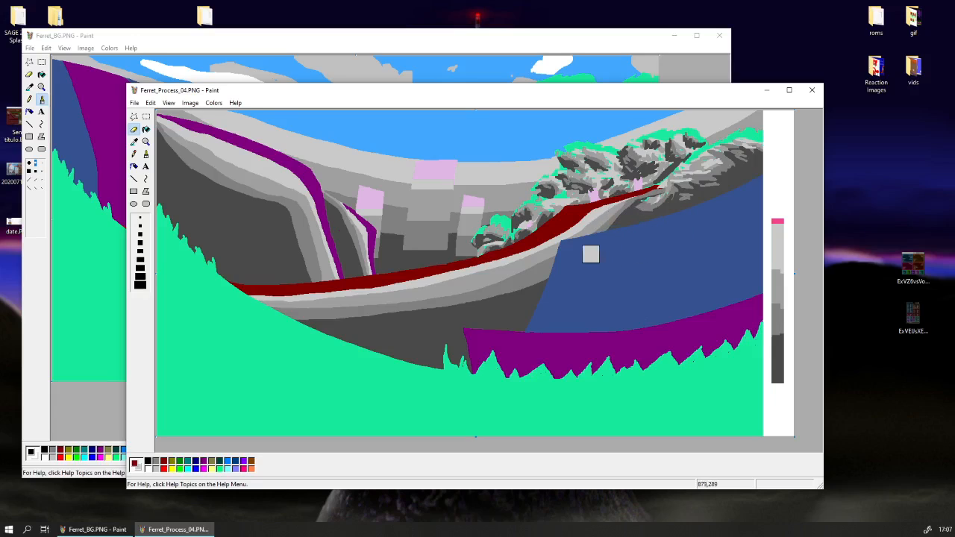
Replace the blue hill with the darkest grey, undoing a first stroke and leaving a curved blue strip along its upper edge.
{"action": "left_click", "coordinate": [136, 143]}
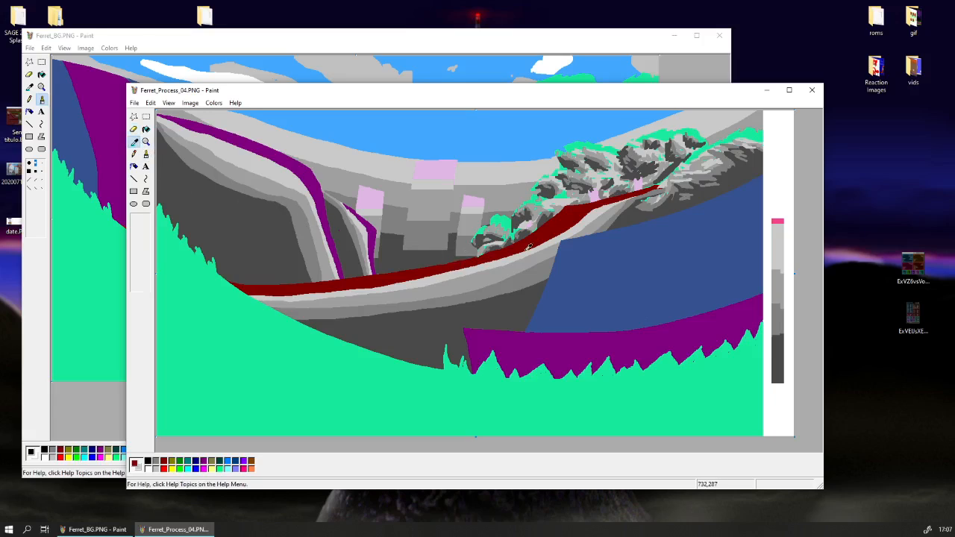
{"action": "left_click", "coordinate": [598, 270]}
{"action": "left_click", "coordinate": [135, 142]}
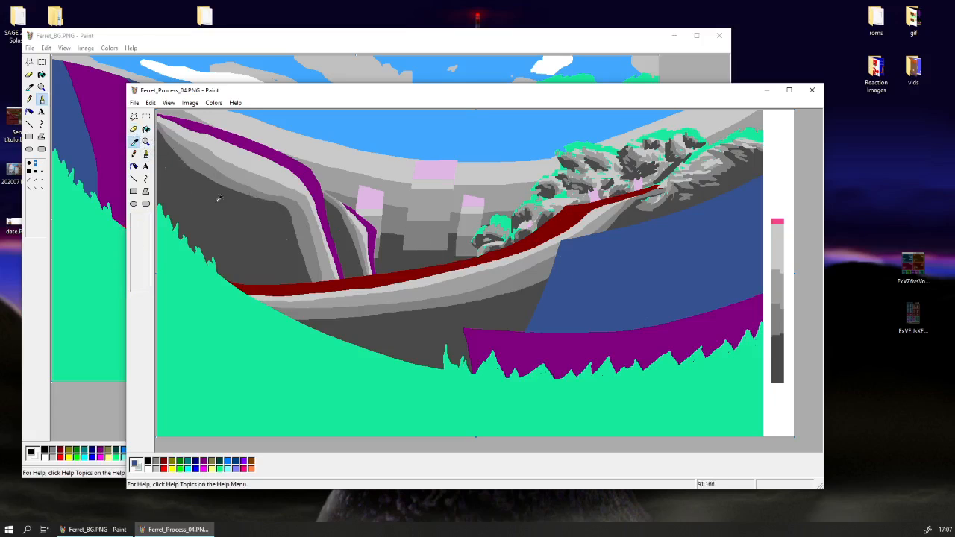
{"action": "left_click", "coordinate": [455, 319]}
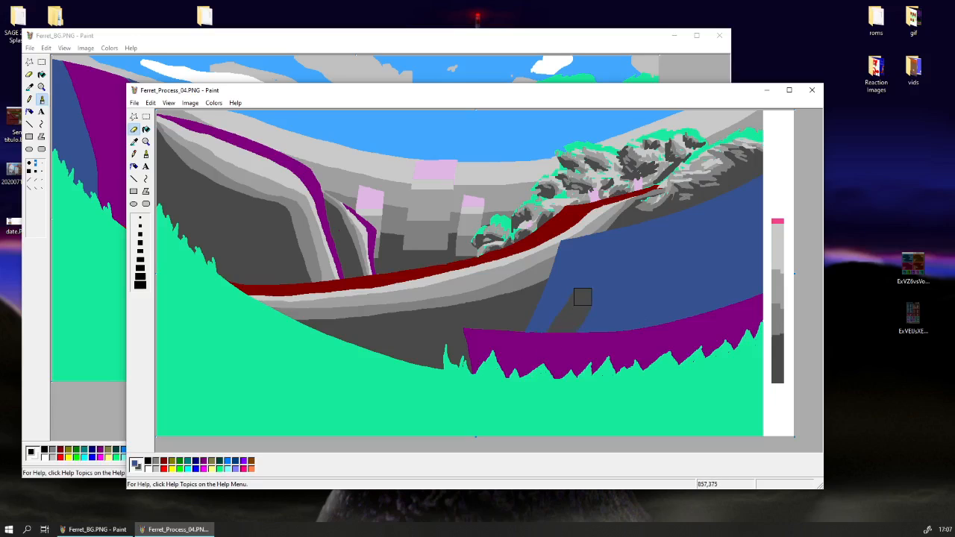
{"action": "mouse_move", "coordinate": [583, 297]}
{"action": "left_mouse_down"}
{"action": "mouse_move", "coordinate": [534, 344]}
{"action": "mouse_move", "coordinate": [582, 294]}
{"action": "left_mouse_up"}
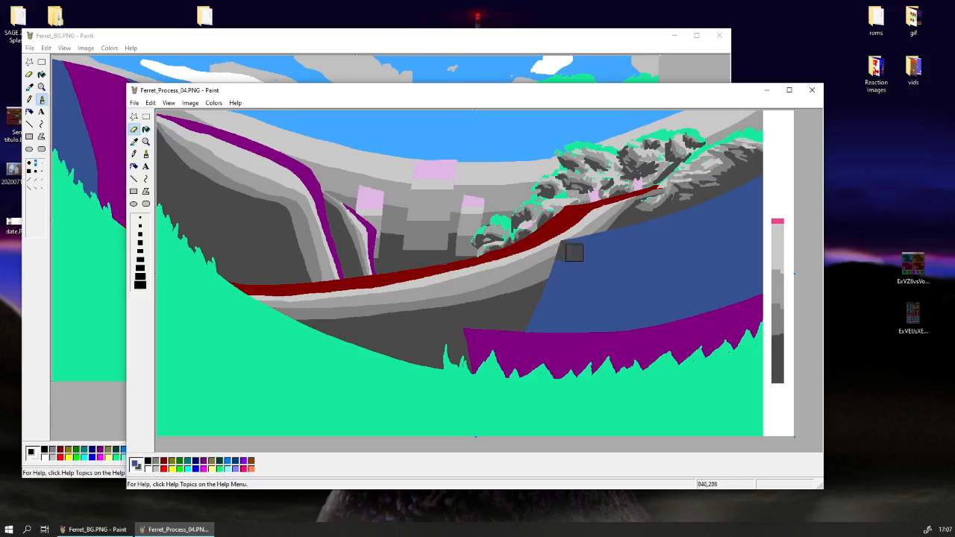
{"action": "key", "text": "ctrl+z"}
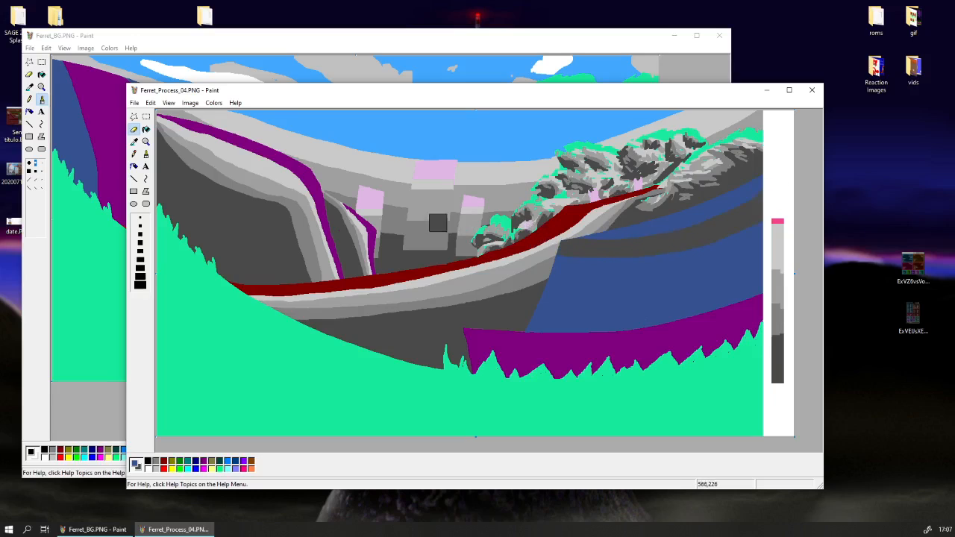
{"action": "left_click", "coordinate": [147, 129]}
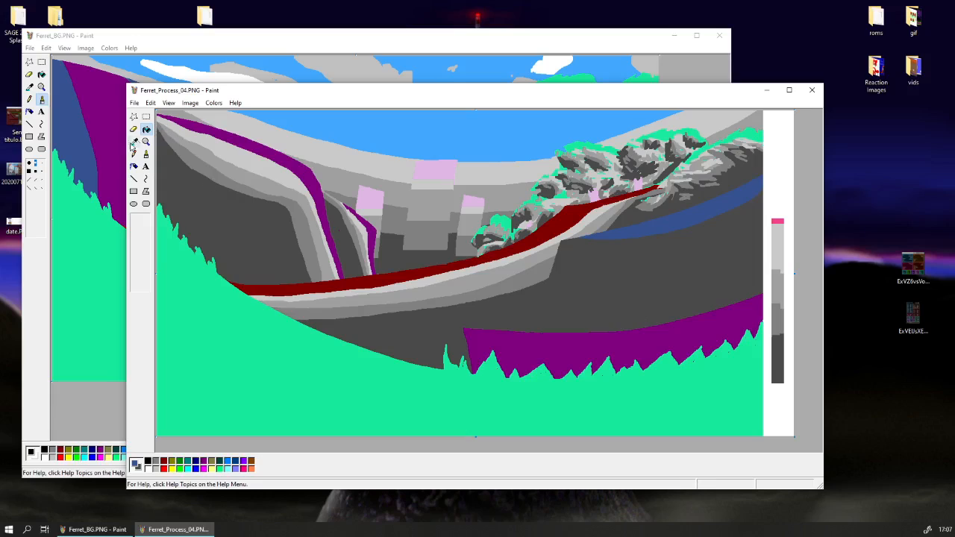
Paint a curved medium-light grey band along the lower edge of the remaining blue strip.
{"action": "left_click", "coordinate": [134, 142]}
{"action": "left_click", "coordinate": [630, 230]}
{"action": "left_click", "coordinate": [133, 129]}
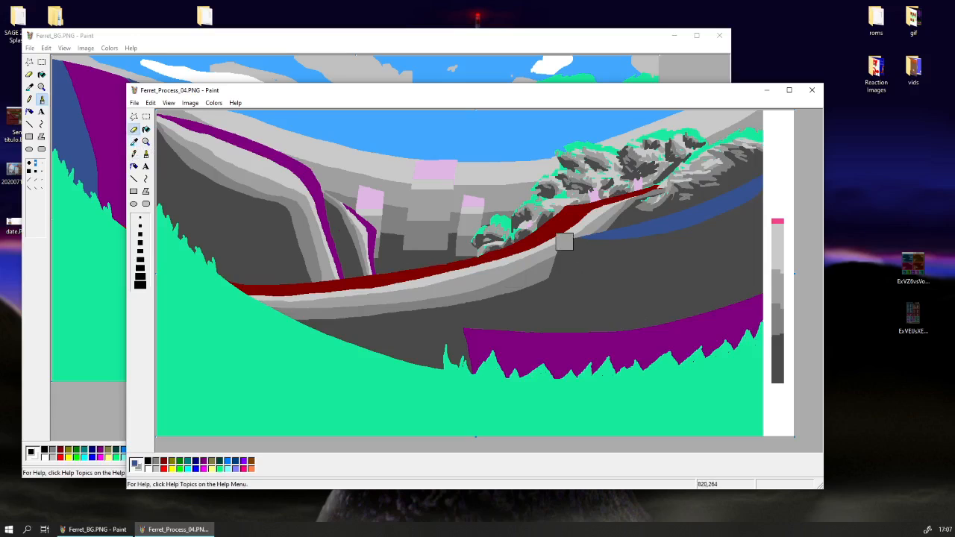
{"action": "mouse_move", "coordinate": [565, 241]}
{"action": "left_mouse_down"}
{"action": "mouse_move", "coordinate": [646, 239]}
{"action": "mouse_move", "coordinate": [749, 209]}
{"action": "left_mouse_up"}
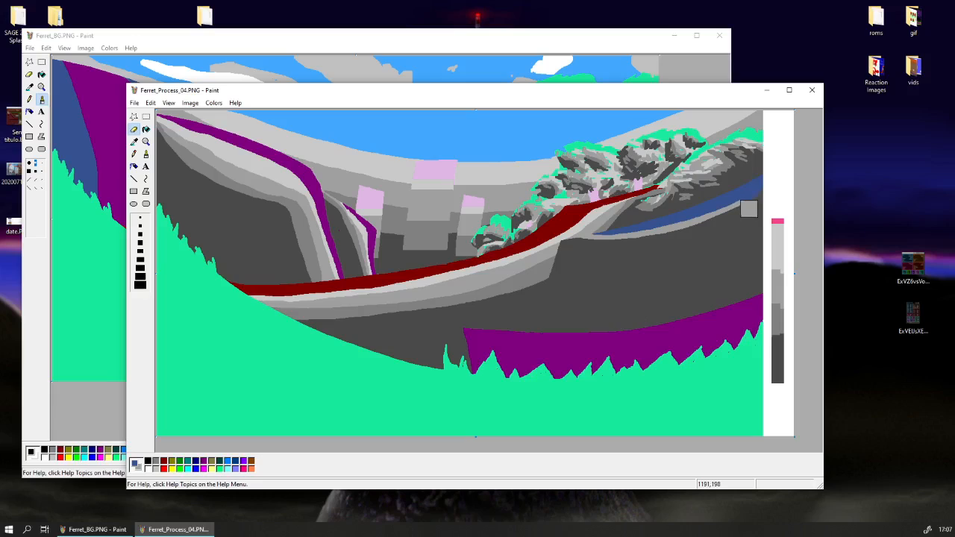
{"action": "left_click", "coordinate": [134, 141]}
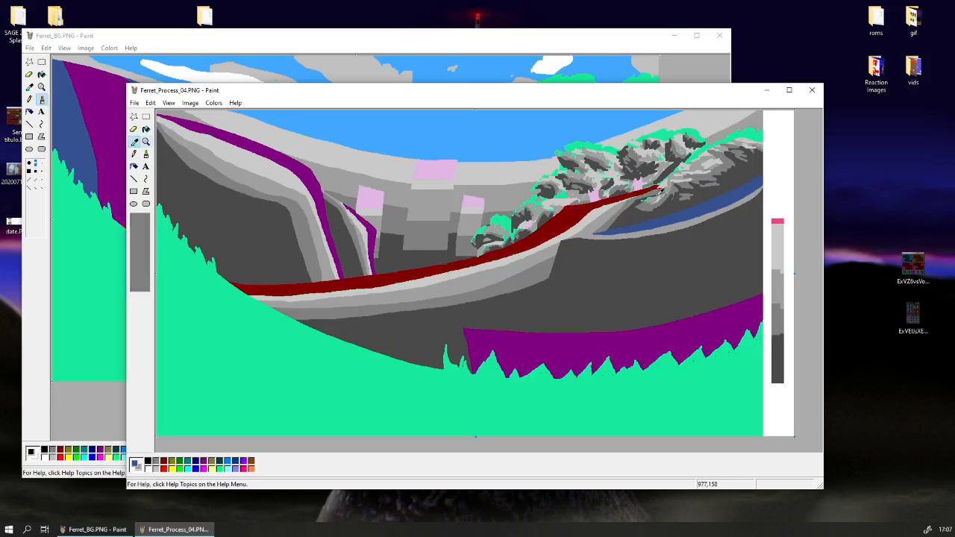
{"action": "left_click", "coordinate": [659, 191]}
{"action": "left_click", "coordinate": [134, 143]}
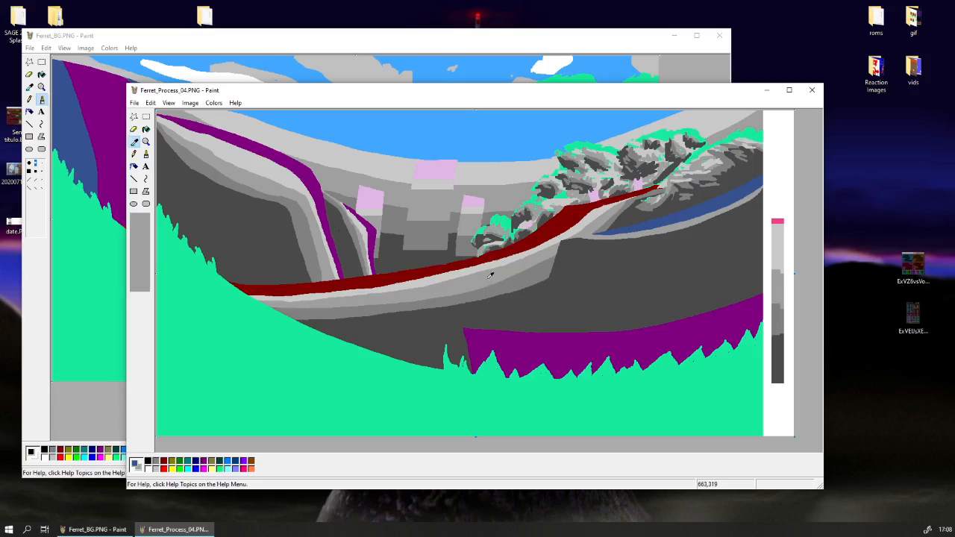
{"action": "right_click", "coordinate": [491, 275]}
{"action": "left_click_drag", "start_coordinate": [577, 239], "coordinate": [666, 233]}
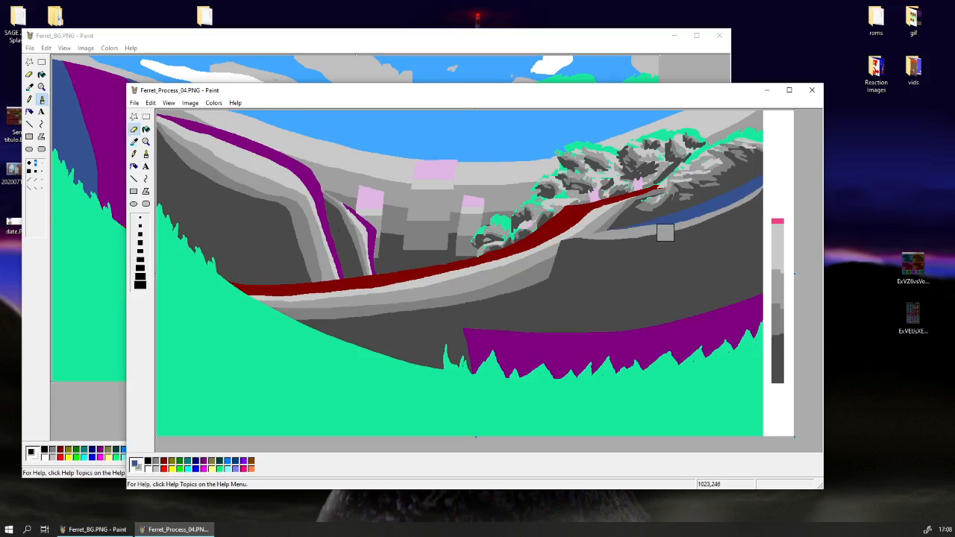
{"action": "key", "text": "ctrl+z"}
Add a thin lightest-grey band over the blue strip just above its medium-light grey edge.
{"action": "left_click", "coordinate": [135, 142]}
{"action": "left_click", "coordinate": [422, 278]}
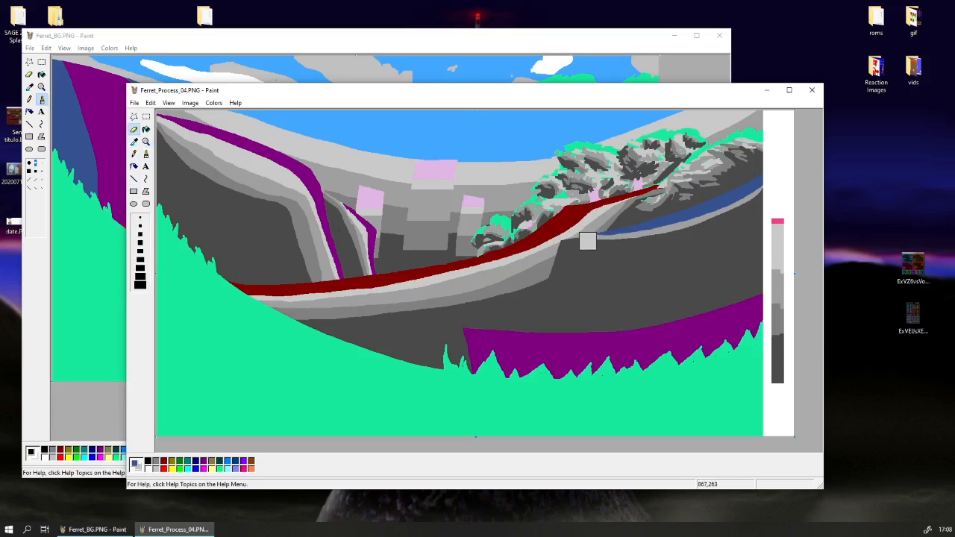
{"action": "left_click_drag", "start_coordinate": [656, 235], "coordinate": [778, 179]}
Sample the medium-light grey and paint it over the blue strip's upper edge, leaving a small blue patch at its inner end.
{"action": "left_click", "coordinate": [135, 142]}
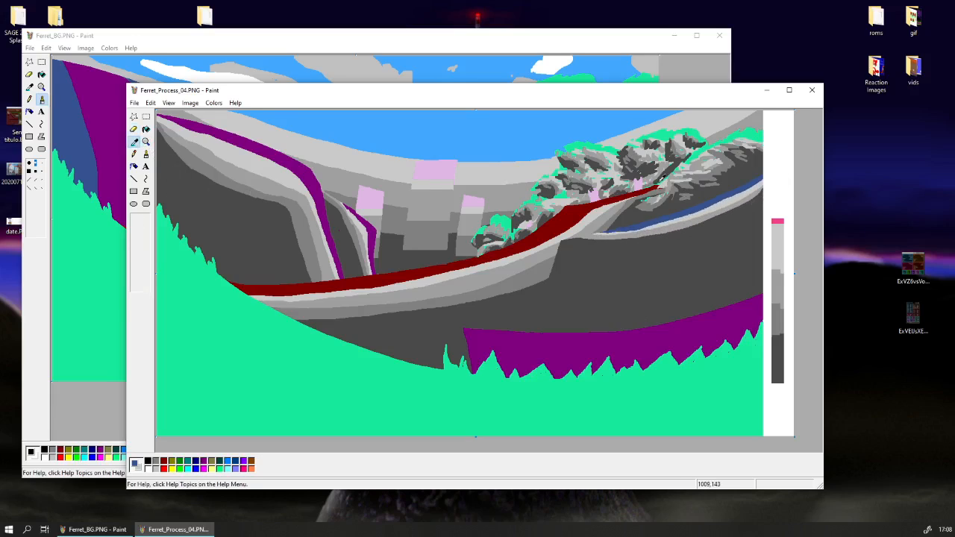
{"action": "left_click", "coordinate": [715, 201]}
{"action": "left_click", "coordinate": [132, 142]}
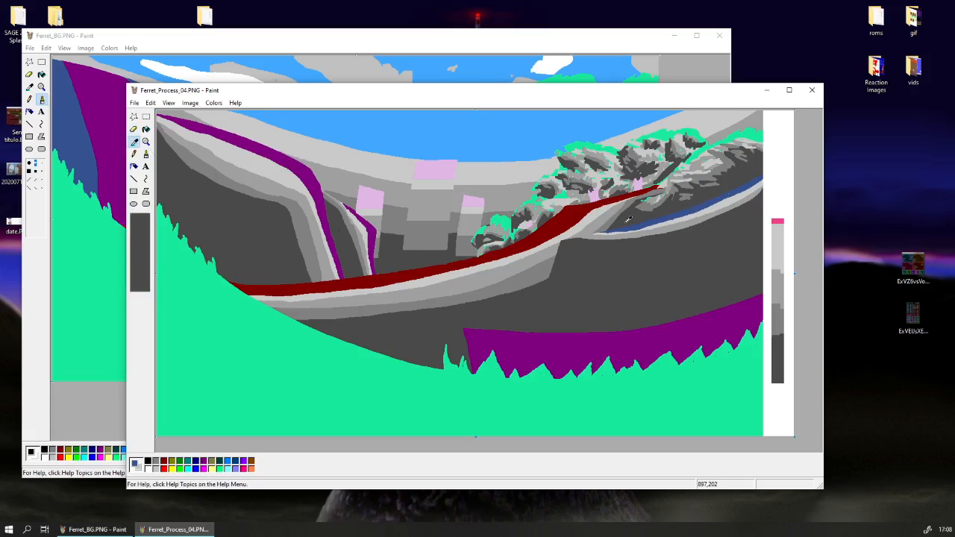
{"action": "right_click", "coordinate": [662, 230]}
{"action": "mouse_move", "coordinate": [652, 219]}
{"action": "left_mouse_down"}
{"action": "mouse_move", "coordinate": [679, 216]}
{"action": "mouse_move", "coordinate": [773, 177]}
{"action": "left_mouse_up"}
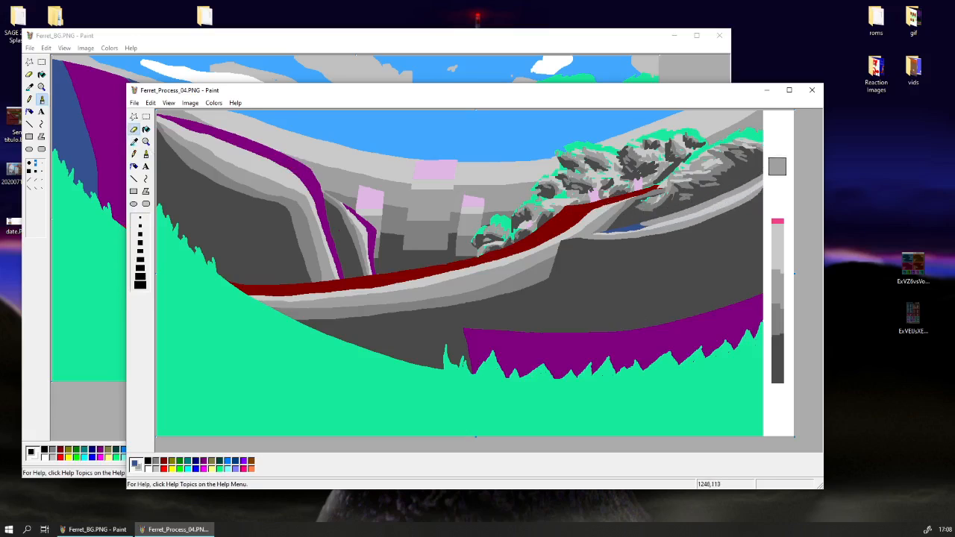
Sample greys from the foliage and the left hill as the colours for the next eraser strokes.
{"action": "left_click", "coordinate": [134, 142]}
{"action": "left_click", "coordinate": [677, 196]}
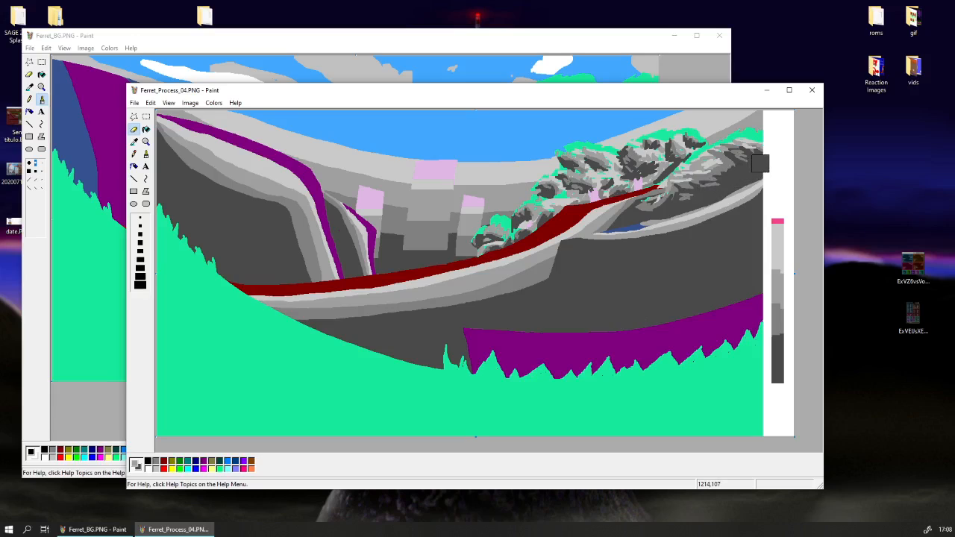
{"action": "left_click", "coordinate": [145, 142]}
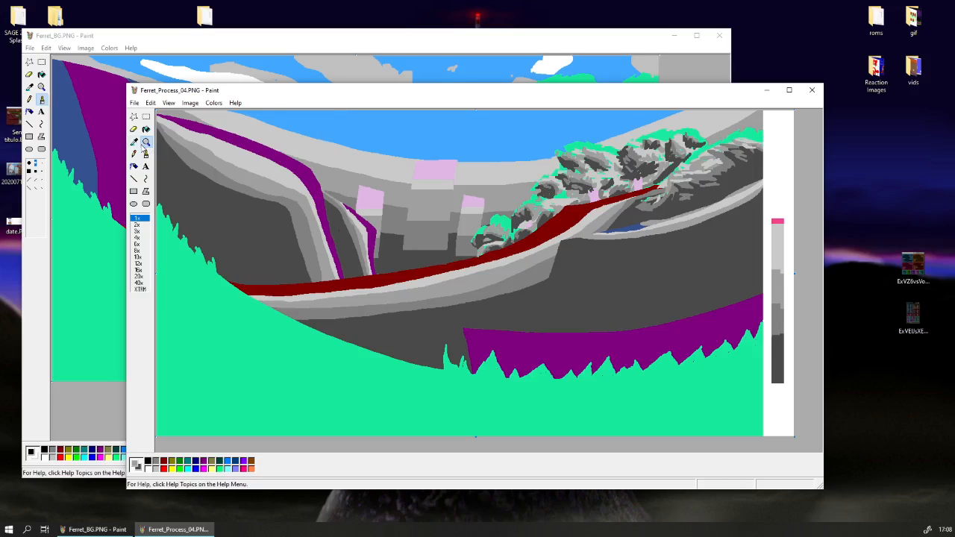
{"action": "left_click", "coordinate": [135, 142]}
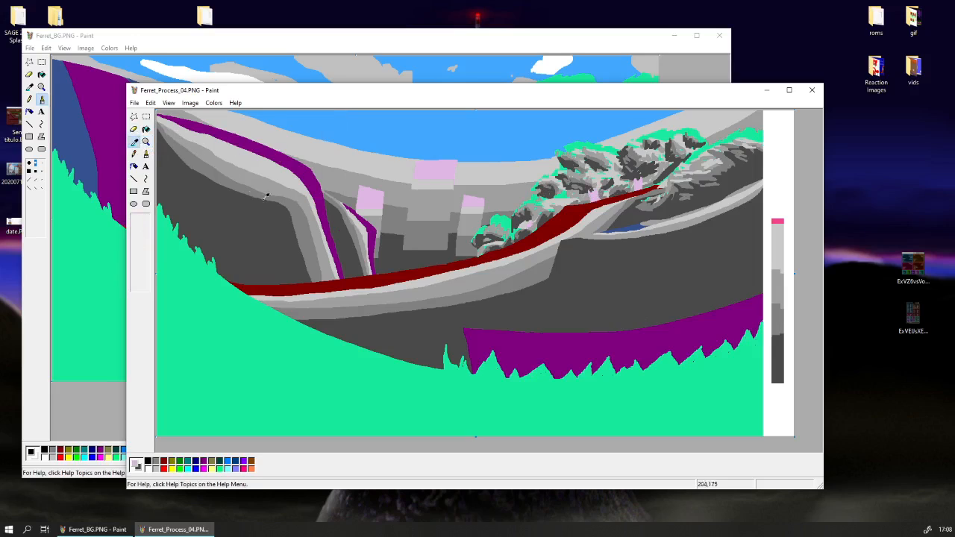
{"action": "left_click", "coordinate": [293, 225]}
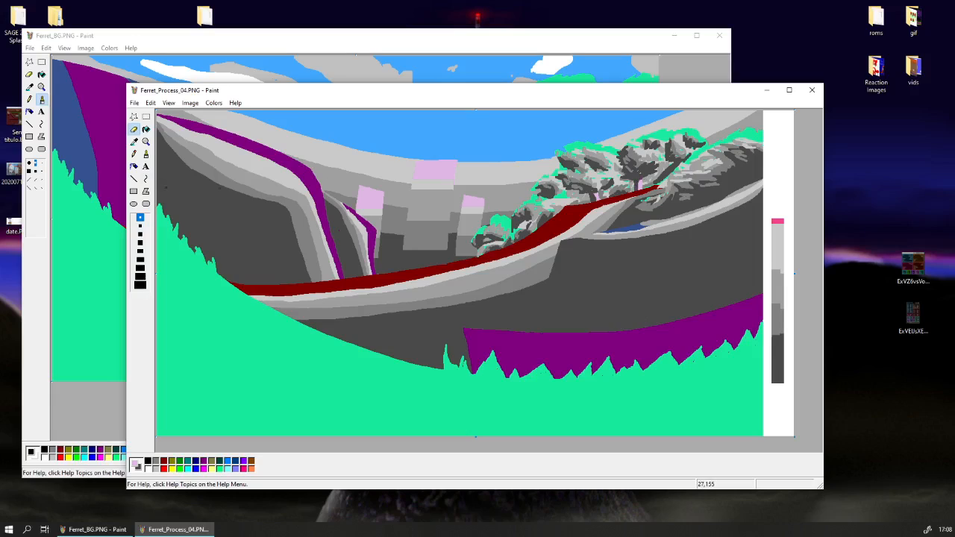
Sample the lower hill's purple as the colour to replace and choose a very large eraser size.
{"action": "left_click", "coordinate": [133, 143]}
{"action": "left_click", "coordinate": [595, 197]}
{"action": "left_click", "coordinate": [288, 192]}
{"action": "left_click", "coordinate": [134, 142]}
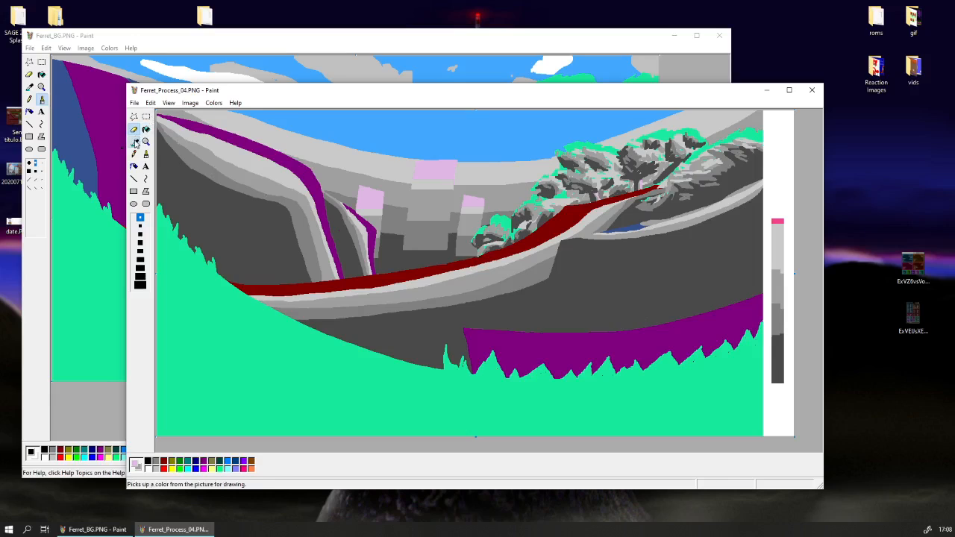
{"action": "left_click", "coordinate": [497, 327]}
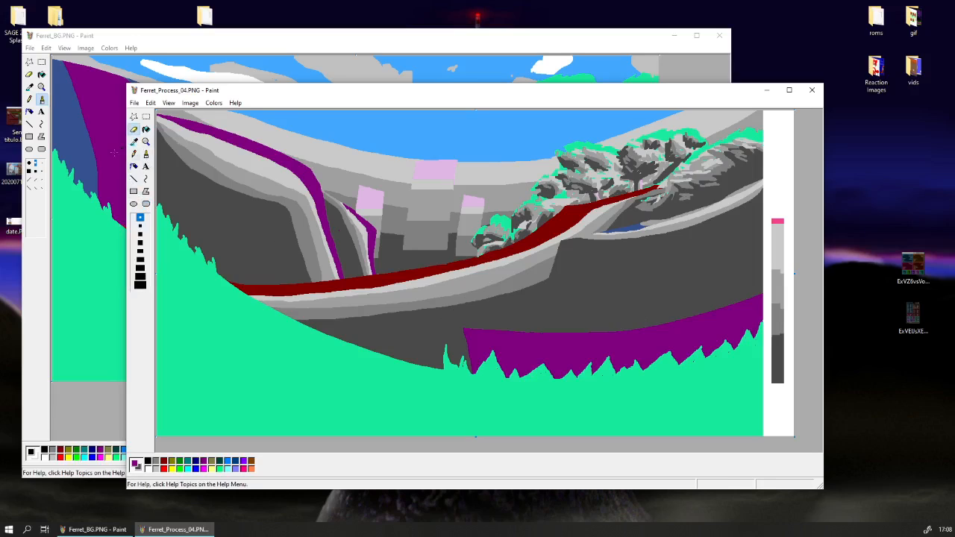
{"action": "left_click", "coordinate": [140, 276]}
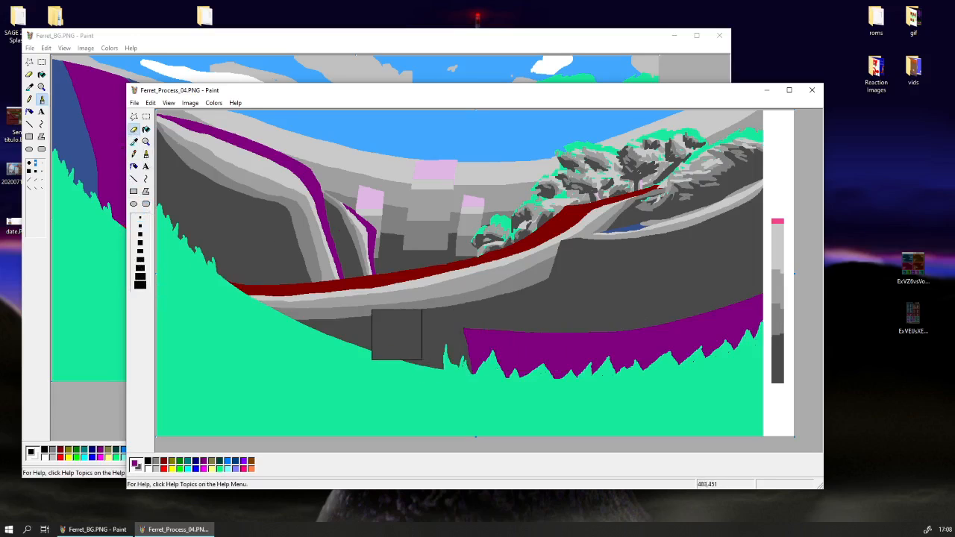
{"action": "mouse_move", "coordinate": [425, 350]}
{"action": "left_mouse_down"}
{"action": "mouse_move", "coordinate": [560, 371]}
{"action": "mouse_move", "coordinate": [665, 362]}
{"action": "mouse_move", "coordinate": [759, 342]}
{"action": "mouse_move", "coordinate": [775, 310]}
{"action": "left_mouse_up"}
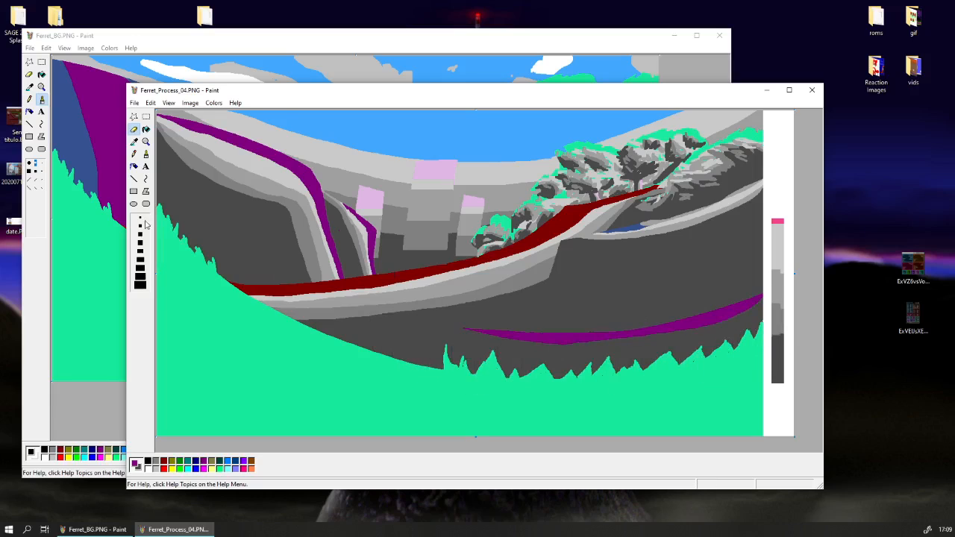
{"action": "left_click", "coordinate": [134, 141]}
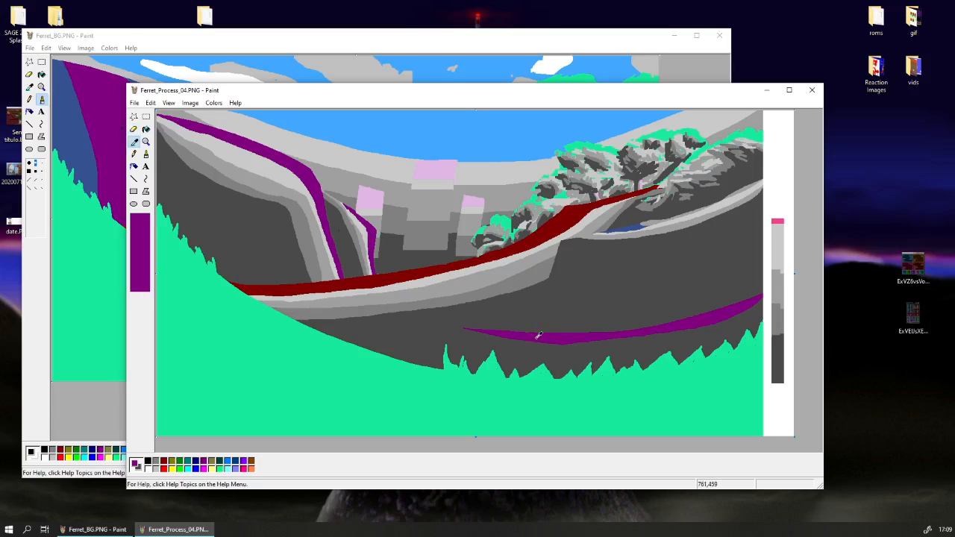
{"action": "left_click", "coordinate": [535, 335]}
{"action": "left_click", "coordinate": [134, 142]}
{"action": "left_click", "coordinate": [425, 293]}
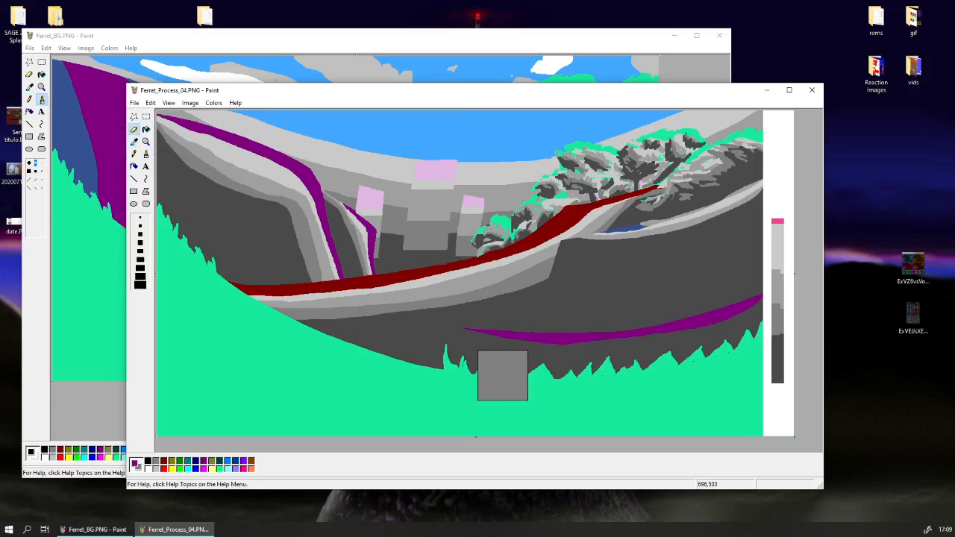
{"action": "left_click_drag", "start_coordinate": [456, 355], "coordinate": [677, 351]}
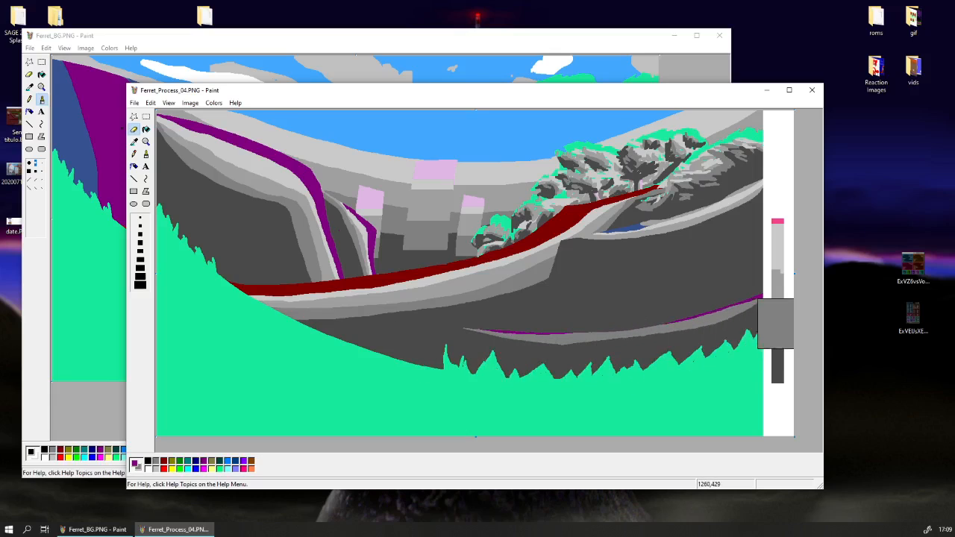
{"action": "key", "text": "ctrl+z"}
{"action": "key", "text": "ctrl+z"}
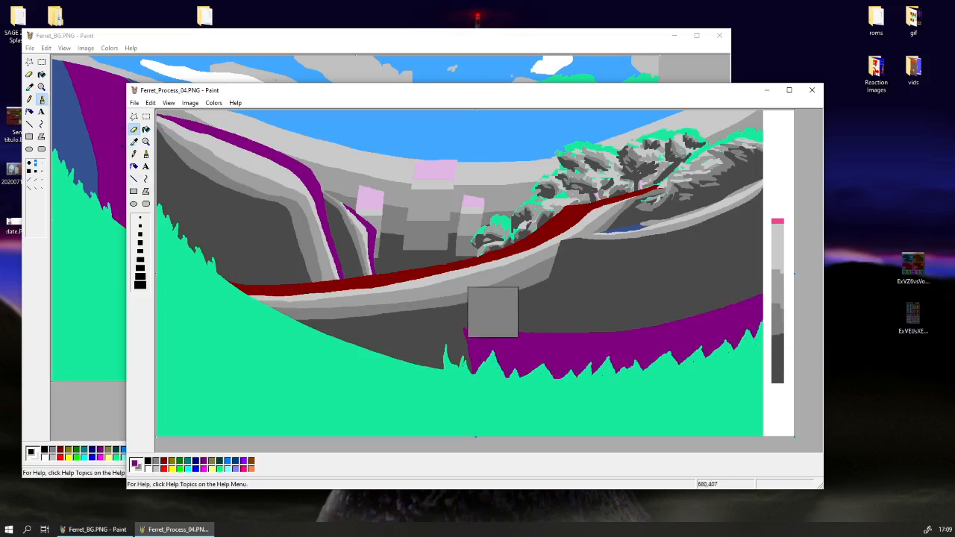
Sample the lightest grey and paint a thin band of it along the upper edge of the purple hill.
{"action": "left_click", "coordinate": [134, 142]}
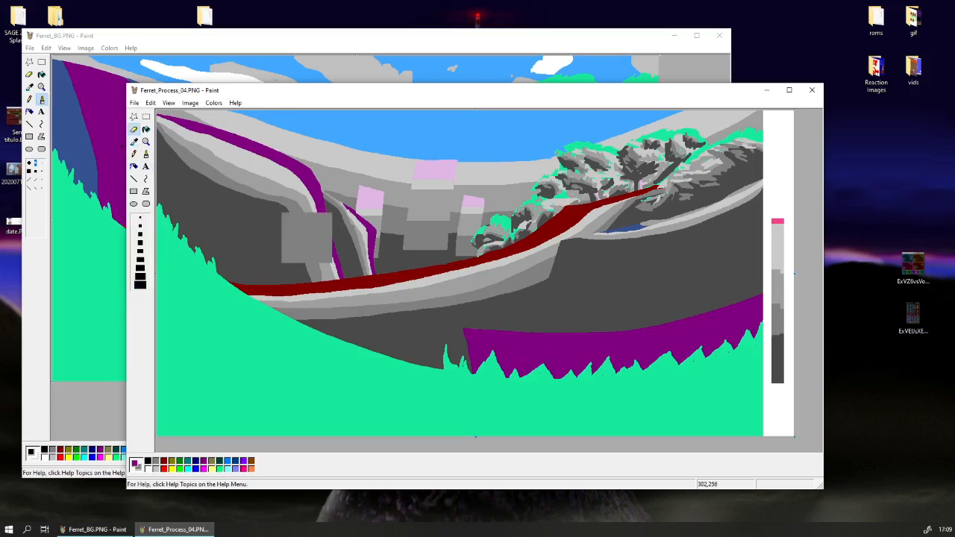
{"action": "left_click", "coordinate": [425, 282]}
{"action": "mouse_move", "coordinate": [482, 300]}
{"action": "left_mouse_down"}
{"action": "mouse_move", "coordinate": [614, 309]}
{"action": "mouse_move", "coordinate": [693, 291]}
{"action": "left_mouse_up"}
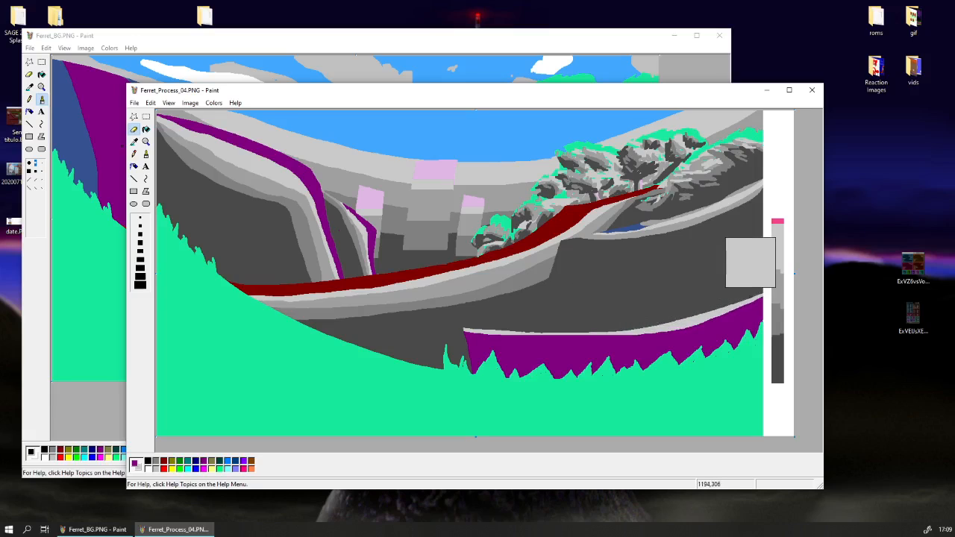
Paint a medium-light grey band and a darker mid-grey band on the purple hill, directly beneath its lightest-grey edge.
{"action": "left_click", "coordinate": [133, 142]}
{"action": "right_click", "coordinate": [556, 334]}
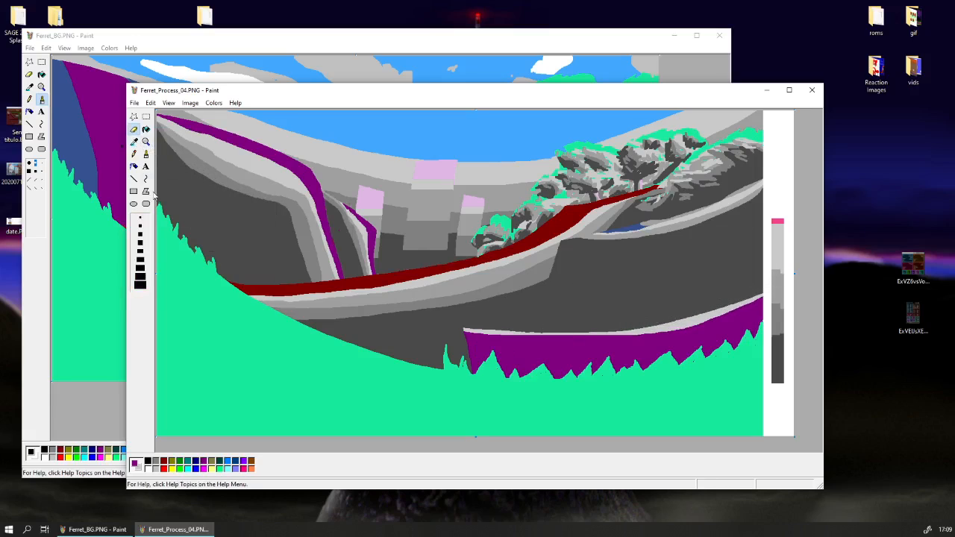
{"action": "left_click", "coordinate": [134, 142]}
{"action": "right_click", "coordinate": [361, 296]}
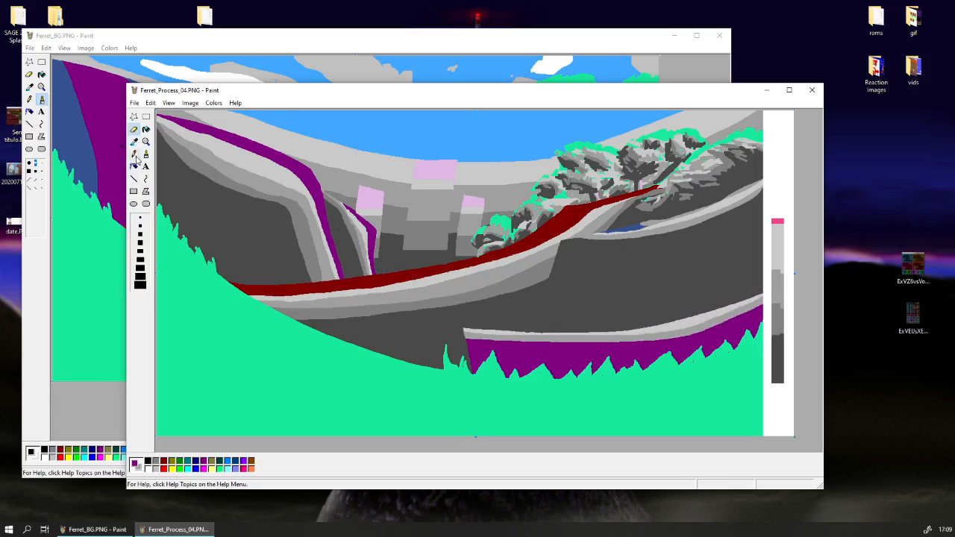
{"action": "left_click", "coordinate": [133, 141]}
{"action": "right_click", "coordinate": [397, 283]}
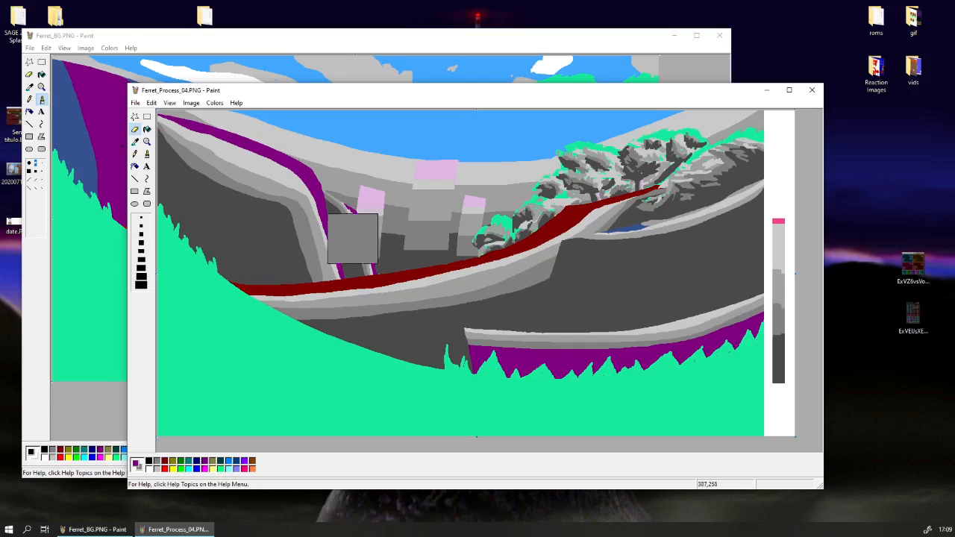
Sample the dark grey and paint it over the remaining purple of the lower hill.
{"action": "left_click", "coordinate": [135, 141]}
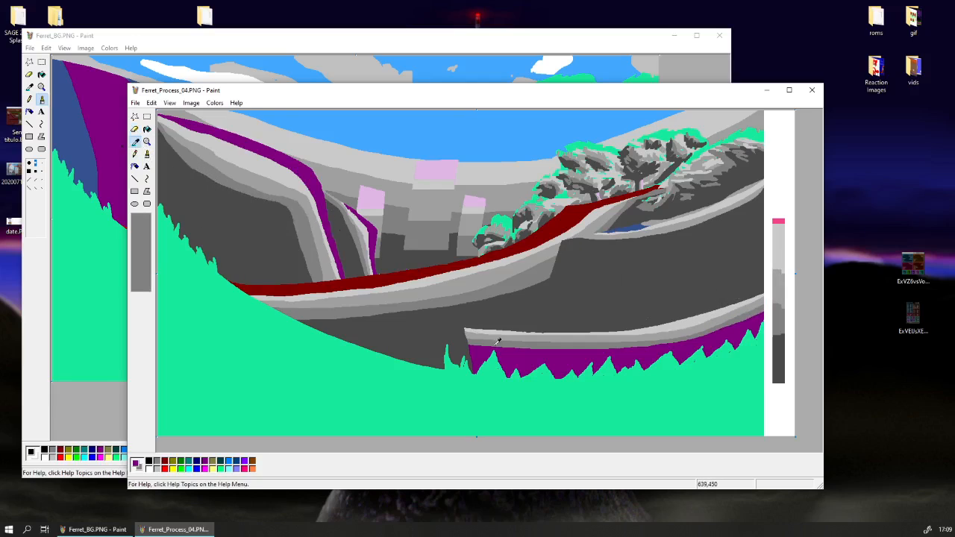
{"action": "right_click", "coordinate": [367, 296]}
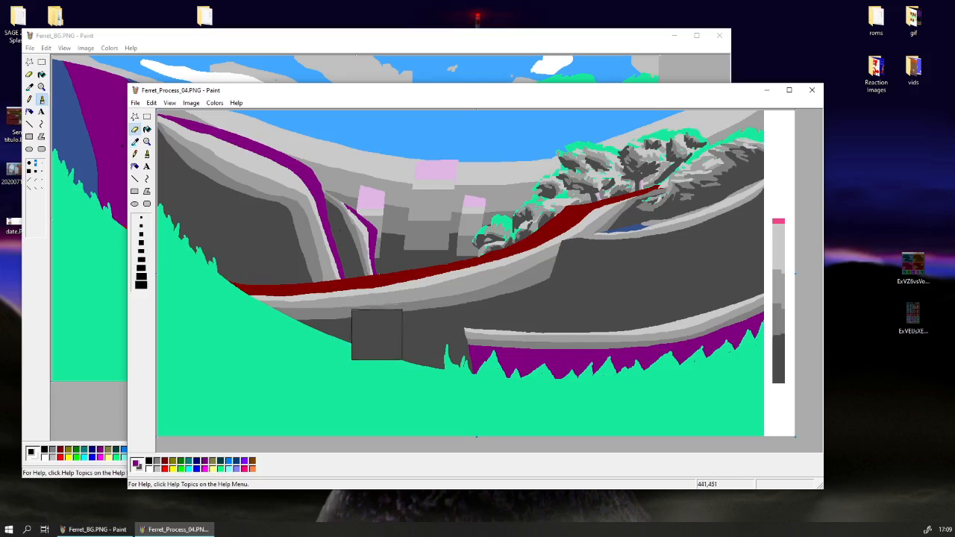
{"action": "left_click_drag", "start_coordinate": [478, 362], "coordinate": [725, 331]}
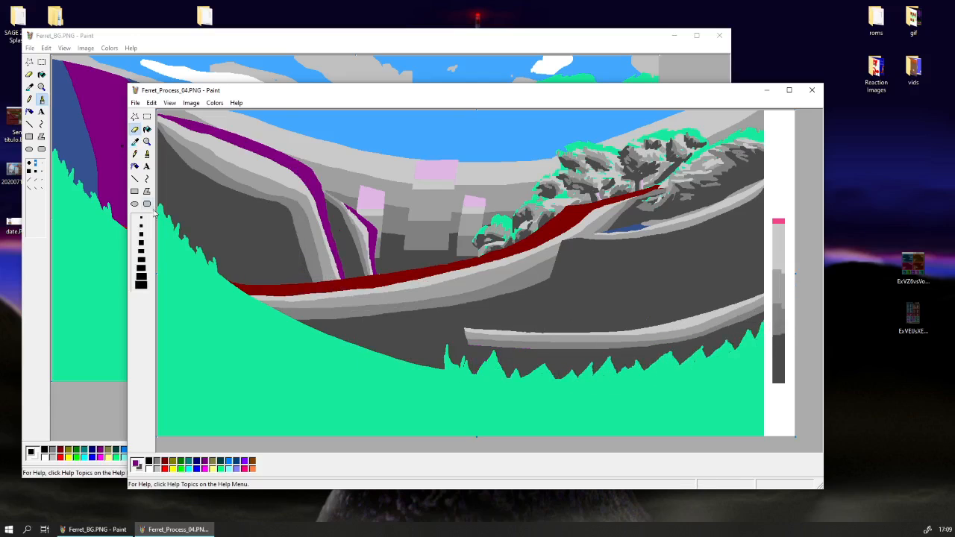
Outline a jagged dark-grey grass edge across the green foreground with the smallest eraser and fill the area below it with dark grey.
{"action": "left_click", "coordinate": [138, 143]}
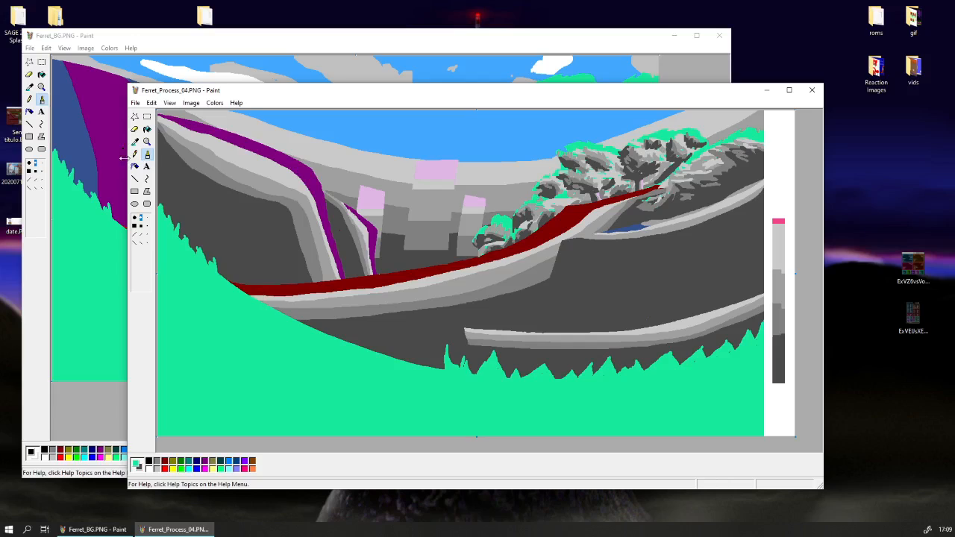
{"action": "left_click", "coordinate": [135, 129]}
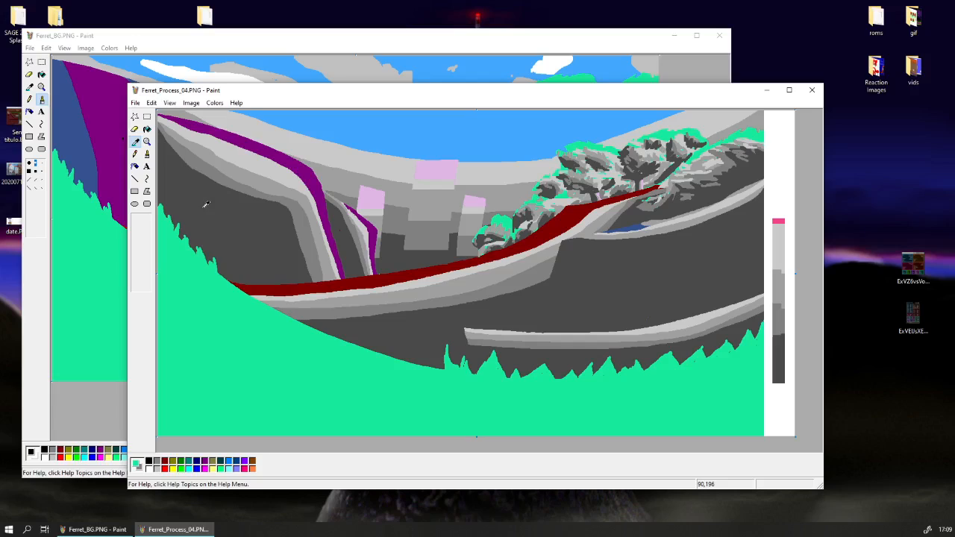
{"action": "left_click", "coordinate": [141, 217]}
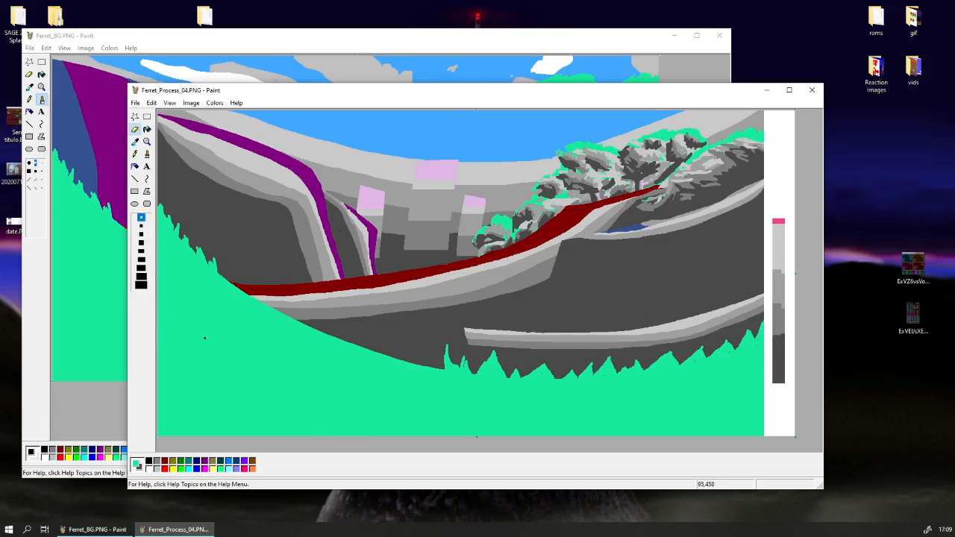
{"action": "mouse_move", "coordinate": [157, 264]}
{"action": "left_mouse_down"}
{"action": "mouse_move", "coordinate": [187, 331]}
{"action": "mouse_move", "coordinate": [238, 377]}
{"action": "mouse_move", "coordinate": [232, 345]}
{"action": "mouse_move", "coordinate": [263, 394]}
{"action": "mouse_move", "coordinate": [266, 381]}
{"action": "mouse_move", "coordinate": [293, 412]}
{"action": "mouse_move", "coordinate": [310, 387]}
{"action": "mouse_move", "coordinate": [335, 426]}
{"action": "mouse_move", "coordinate": [399, 392]}
{"action": "mouse_move", "coordinate": [409, 424]}
{"action": "mouse_move", "coordinate": [473, 383]}
{"action": "mouse_move", "coordinate": [497, 425]}
{"action": "mouse_move", "coordinate": [542, 423]}
{"action": "mouse_move", "coordinate": [580, 405]}
{"action": "mouse_move", "coordinate": [592, 426]}
{"action": "mouse_move", "coordinate": [646, 411]}
{"action": "mouse_move", "coordinate": [669, 411]}
{"action": "mouse_move", "coordinate": [672, 419]}
{"action": "mouse_move", "coordinate": [710, 394]}
{"action": "mouse_move", "coordinate": [717, 416]}
{"action": "mouse_move", "coordinate": [758, 379]}
{"action": "mouse_move", "coordinate": [769, 405]}
{"action": "left_mouse_up"}
{"action": "left_click", "coordinate": [147, 129]}
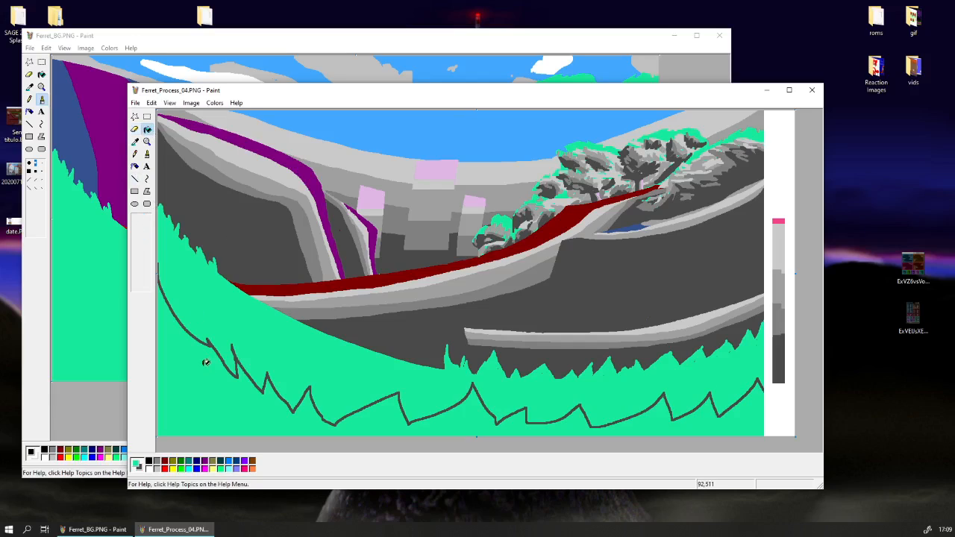
{"action": "left_click", "coordinate": [206, 362]}
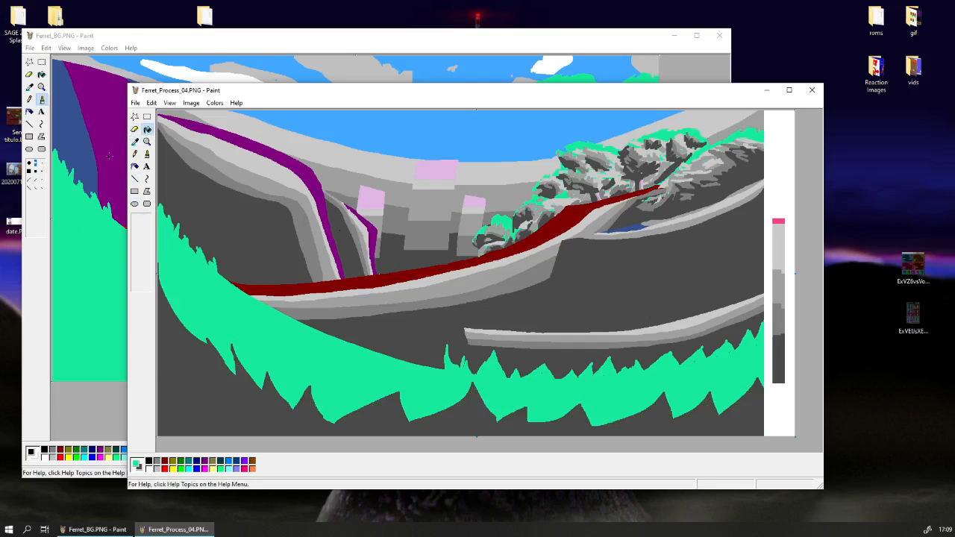
Sample the grass green as the colour to replace and the hill's purple as the eraser's paint colour.
{"action": "left_click", "coordinate": [135, 141]}
{"action": "left_click", "coordinate": [315, 264]}
{"action": "left_click", "coordinate": [136, 129]}
{"action": "left_click", "coordinate": [142, 258]}
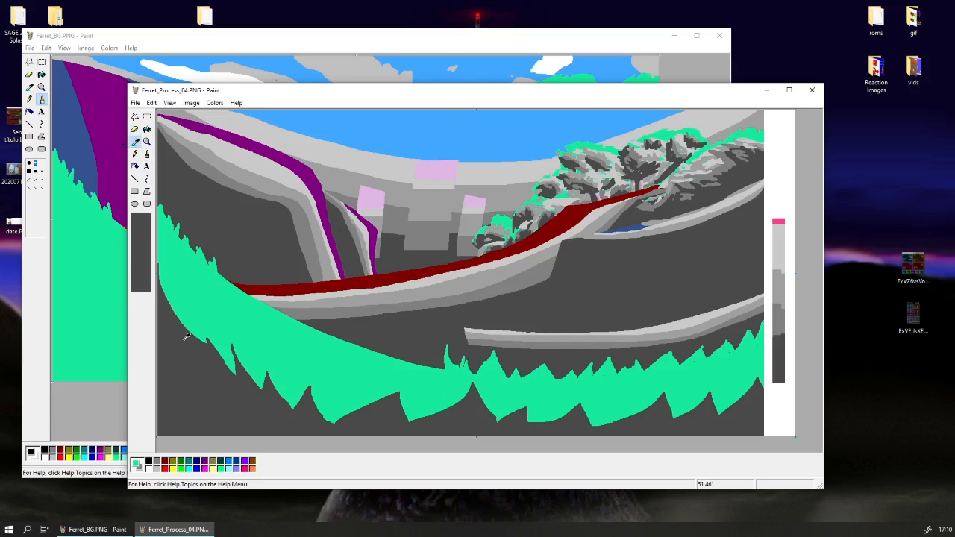
{"action": "left_click", "coordinate": [137, 143]}
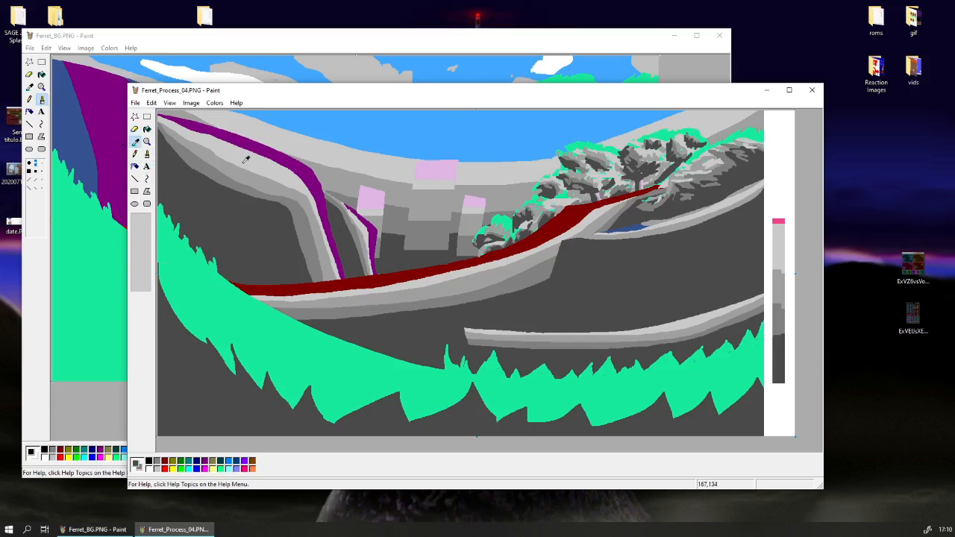
{"action": "left_click", "coordinate": [190, 279]}
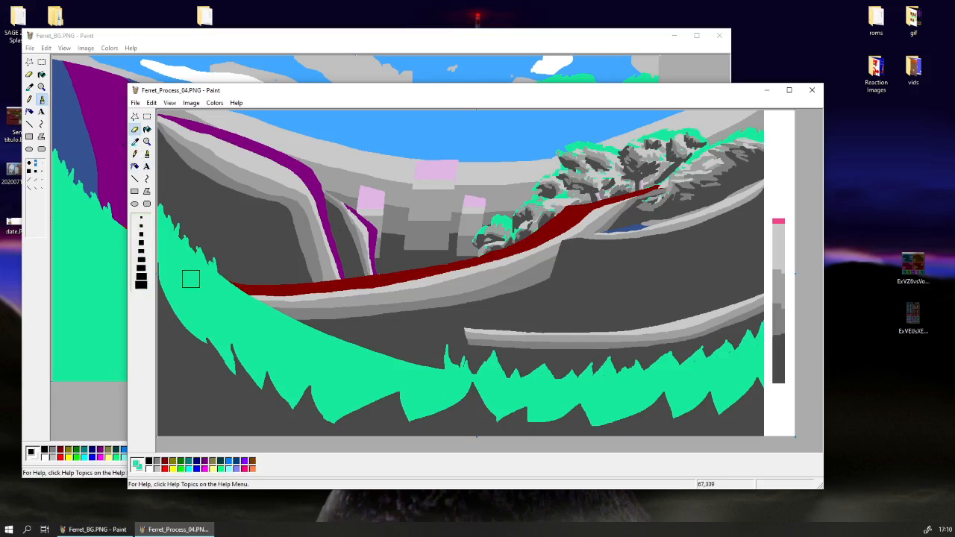
{"action": "left_click", "coordinate": [135, 142]}
{"action": "right_click", "coordinate": [271, 156]}
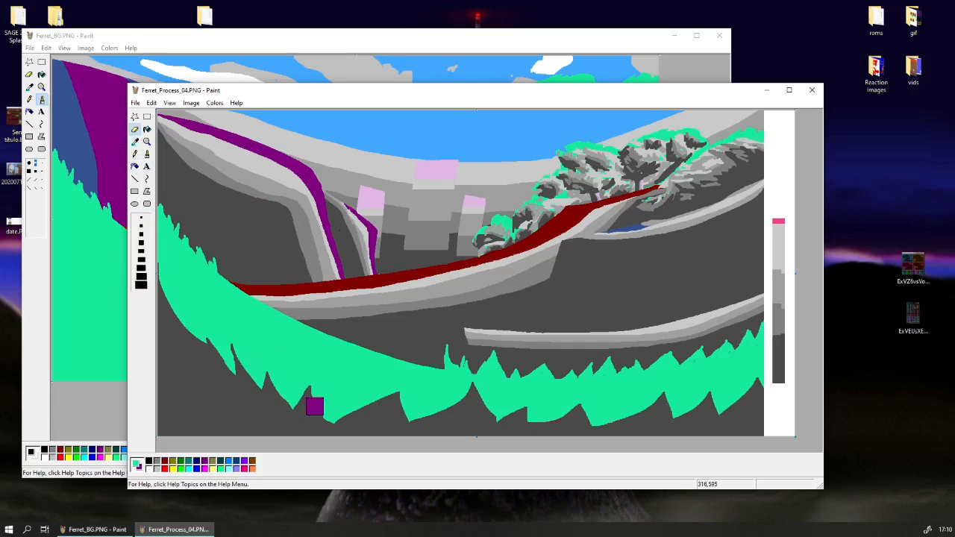
Paint purple over the lower edge of the green grass at its left end, then switch to a smaller eraser.
{"action": "left_click", "coordinate": [141, 216]}
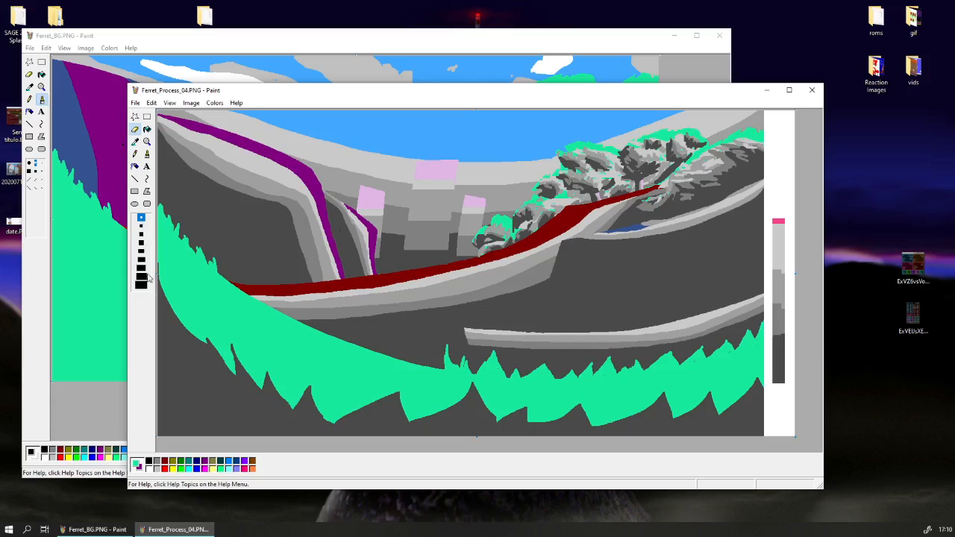
{"action": "left_click", "coordinate": [141, 243]}
{"action": "left_click", "coordinate": [141, 289]}
{"action": "mouse_move", "coordinate": [197, 387]}
{"action": "left_mouse_down"}
{"action": "mouse_move", "coordinate": [168, 317]}
{"action": "mouse_move", "coordinate": [167, 350]}
{"action": "mouse_move", "coordinate": [129, 278]}
{"action": "left_mouse_up"}
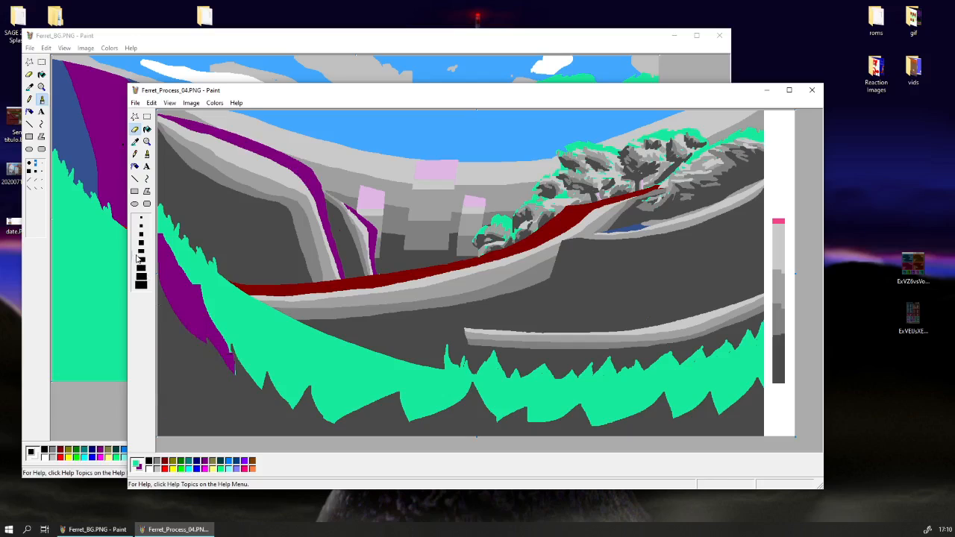
{"action": "left_click", "coordinate": [141, 256]}
{"action": "left_click_drag", "start_coordinate": [215, 321], "coordinate": [272, 397]}
{"action": "left_click", "coordinate": [141, 242]}
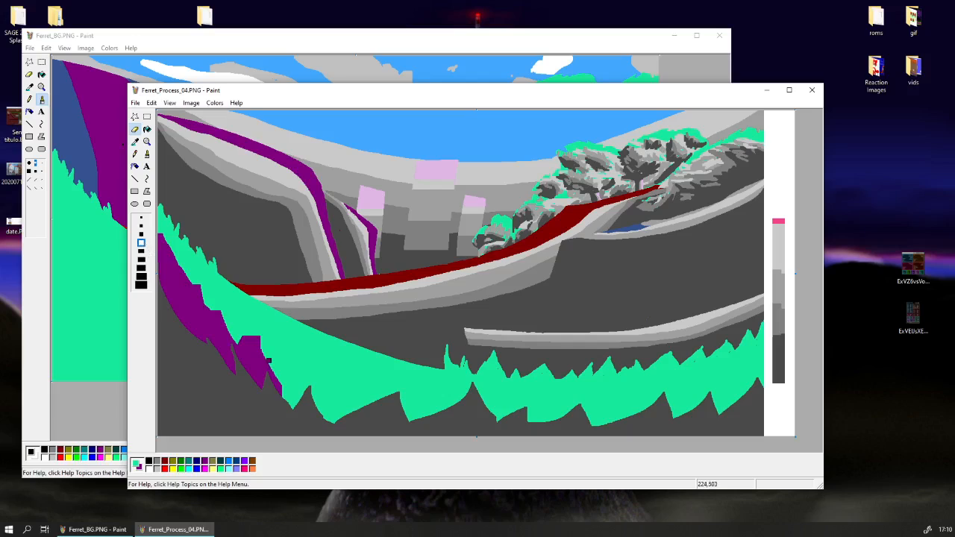
{"action": "left_click_drag", "start_coordinate": [256, 336], "coordinate": [295, 405]}
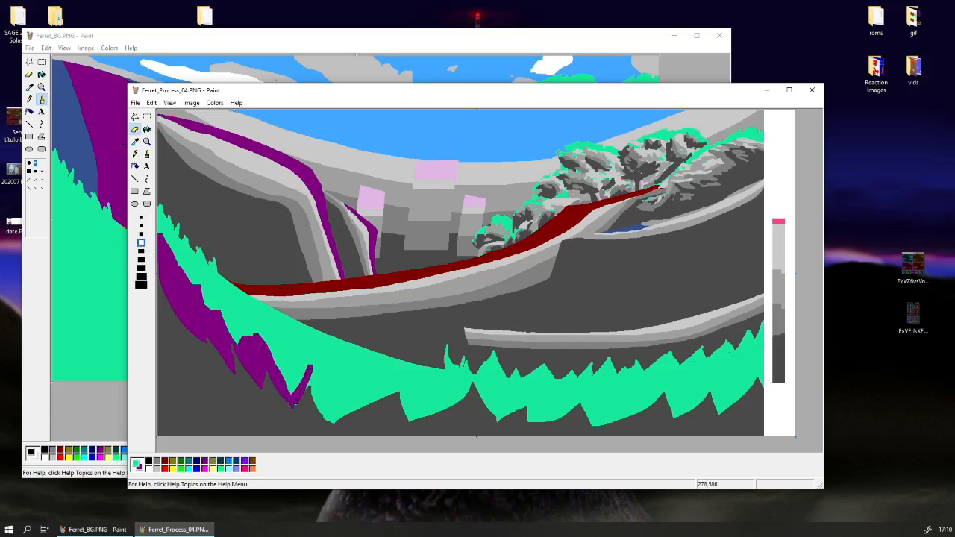
{"action": "left_click_drag", "start_coordinate": [312, 371], "coordinate": [338, 439]}
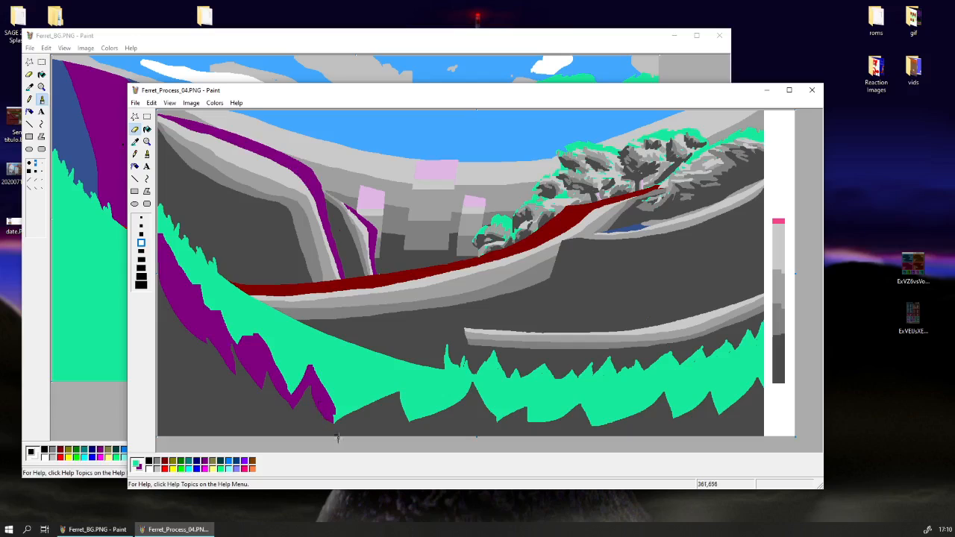
{"action": "key", "text": "ctrl+z"}
Draw a purple zigzag line along the rest of the green grass and fill the green pockets beneath it with purple.
{"action": "mouse_move", "coordinate": [273, 368]}
{"action": "left_mouse_down"}
{"action": "mouse_move", "coordinate": [307, 407]}
{"action": "mouse_move", "coordinate": [333, 376]}
{"action": "mouse_move", "coordinate": [354, 424]}
{"action": "mouse_move", "coordinate": [373, 387]}
{"action": "mouse_move", "coordinate": [386, 413]}
{"action": "mouse_move", "coordinate": [425, 395]}
{"action": "mouse_move", "coordinate": [444, 427]}
{"action": "mouse_move", "coordinate": [460, 374]}
{"action": "mouse_move", "coordinate": [504, 410]}
{"action": "mouse_move", "coordinate": [553, 392]}
{"action": "mouse_move", "coordinate": [550, 420]}
{"action": "mouse_move", "coordinate": [609, 390]}
{"action": "mouse_move", "coordinate": [611, 420]}
{"action": "mouse_move", "coordinate": [668, 374]}
{"action": "mouse_move", "coordinate": [674, 412]}
{"action": "mouse_move", "coordinate": [741, 358]}
{"action": "mouse_move", "coordinate": [740, 392]}
{"action": "mouse_move", "coordinate": [767, 365]}
{"action": "left_mouse_up"}
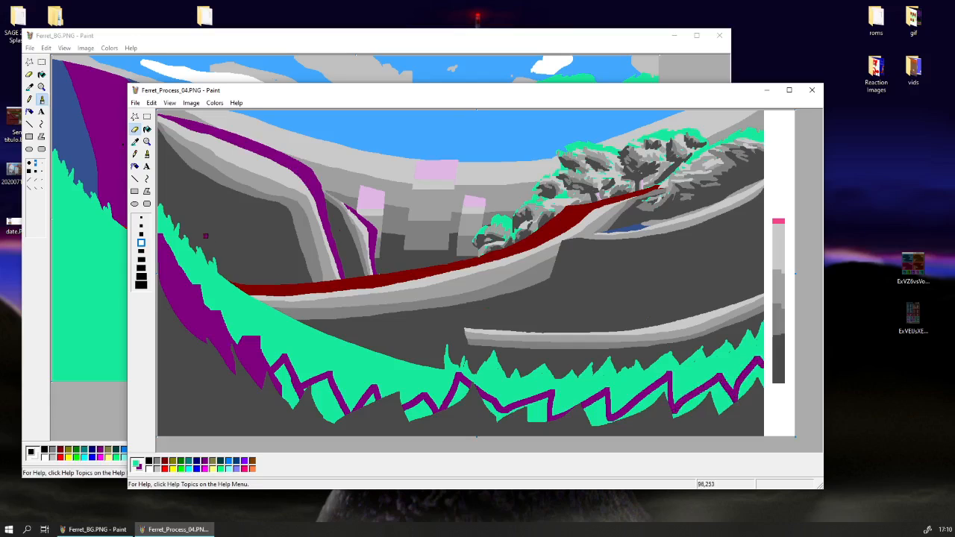
{"action": "left_click", "coordinate": [147, 128]}
{"action": "left_click", "coordinate": [329, 390]}
{"action": "left_click", "coordinate": [291, 381]}
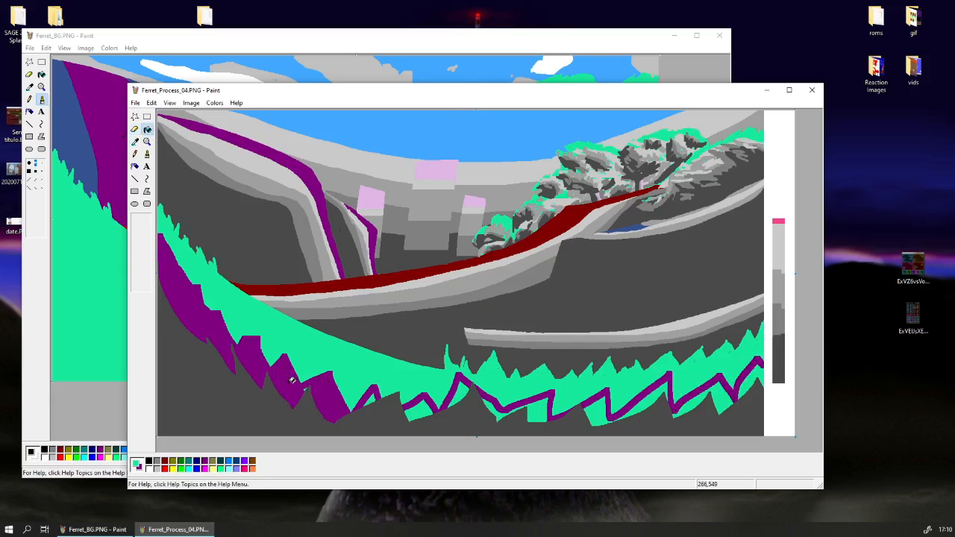
{"action": "left_click", "coordinate": [373, 395]}
{"action": "left_click", "coordinate": [419, 403]}
{"action": "left_click", "coordinate": [451, 398]}
{"action": "left_click", "coordinate": [493, 402]}
{"action": "left_click", "coordinate": [582, 405]}
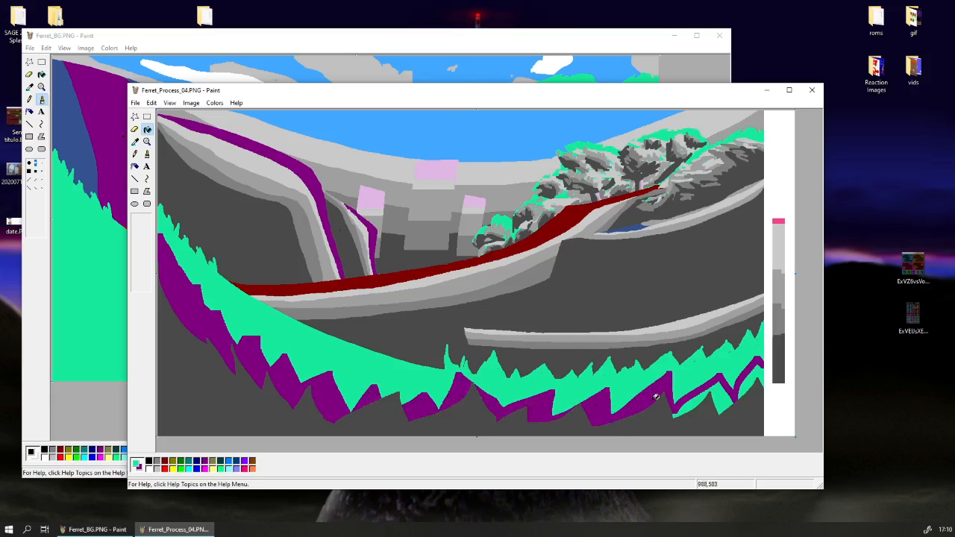
{"action": "left_click", "coordinate": [703, 402]}
{"action": "left_click", "coordinate": [729, 369]}
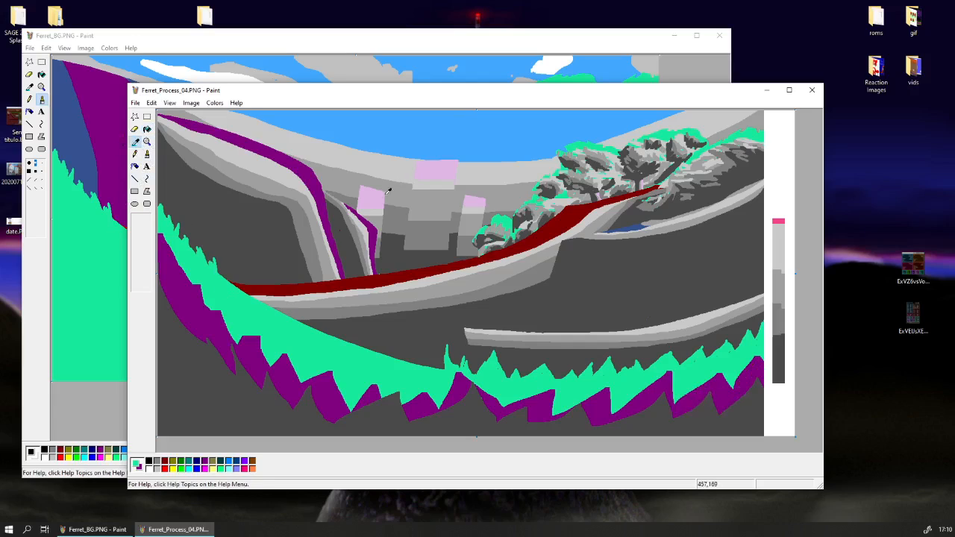
Draw a pale-pink zigzag line with the eraser through the green grass band along its full length.
{"action": "left_click", "coordinate": [134, 129]}
{"action": "mouse_move", "coordinate": [237, 341]}
{"action": "left_mouse_down"}
{"action": "mouse_move", "coordinate": [226, 283]}
{"action": "mouse_move", "coordinate": [224, 301]}
{"action": "mouse_move", "coordinate": [168, 242]}
{"action": "mouse_move", "coordinate": [157, 214]}
{"action": "left_mouse_up"}
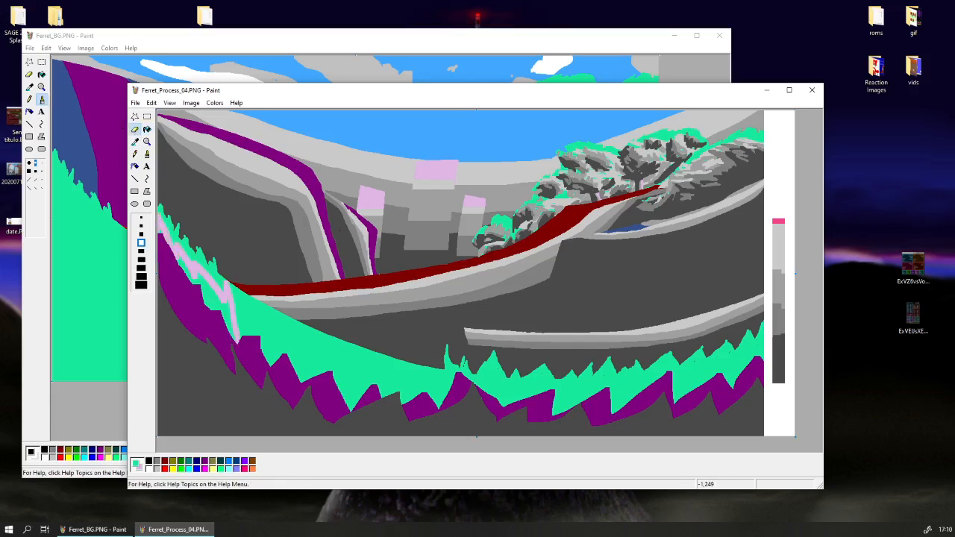
{"action": "mouse_move", "coordinate": [238, 325]}
{"action": "left_mouse_down"}
{"action": "mouse_move", "coordinate": [267, 353]}
{"action": "mouse_move", "coordinate": [285, 339]}
{"action": "mouse_move", "coordinate": [303, 368]}
{"action": "mouse_move", "coordinate": [330, 349]}
{"action": "mouse_move", "coordinate": [353, 379]}
{"action": "mouse_move", "coordinate": [370, 370]}
{"action": "mouse_move", "coordinate": [396, 402]}
{"action": "mouse_move", "coordinate": [421, 380]}
{"action": "mouse_move", "coordinate": [446, 407]}
{"action": "mouse_move", "coordinate": [489, 381]}
{"action": "mouse_move", "coordinate": [504, 401]}
{"action": "mouse_move", "coordinate": [523, 405]}
{"action": "mouse_move", "coordinate": [550, 375]}
{"action": "mouse_move", "coordinate": [577, 406]}
{"action": "mouse_move", "coordinate": [590, 382]}
{"action": "mouse_move", "coordinate": [623, 400]}
{"action": "mouse_move", "coordinate": [640, 373]}
{"action": "mouse_move", "coordinate": [656, 394]}
{"action": "mouse_move", "coordinate": [667, 364]}
{"action": "mouse_move", "coordinate": [695, 385]}
{"action": "mouse_move", "coordinate": [713, 372]}
{"action": "mouse_move", "coordinate": [744, 354]}
{"action": "left_mouse_up"}
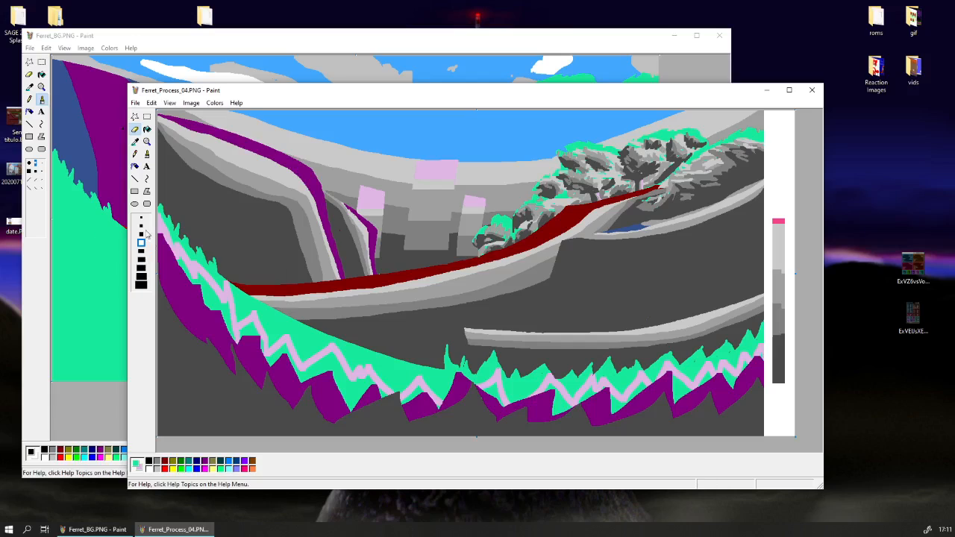
Fill the green pockets between the pink zigzag and the purple grass with pale pink.
{"action": "left_click", "coordinate": [147, 128]}
{"action": "left_click", "coordinate": [216, 299]}
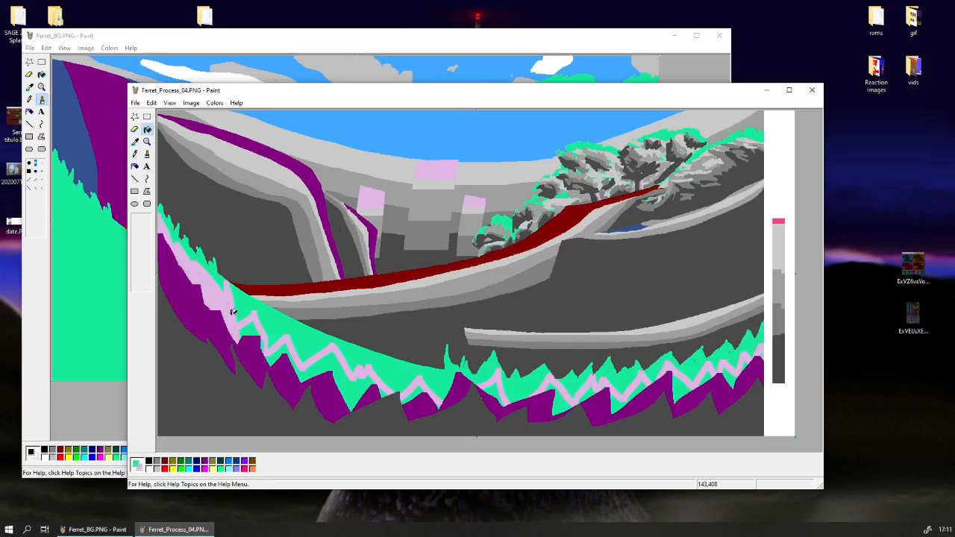
{"action": "left_click", "coordinate": [283, 354]}
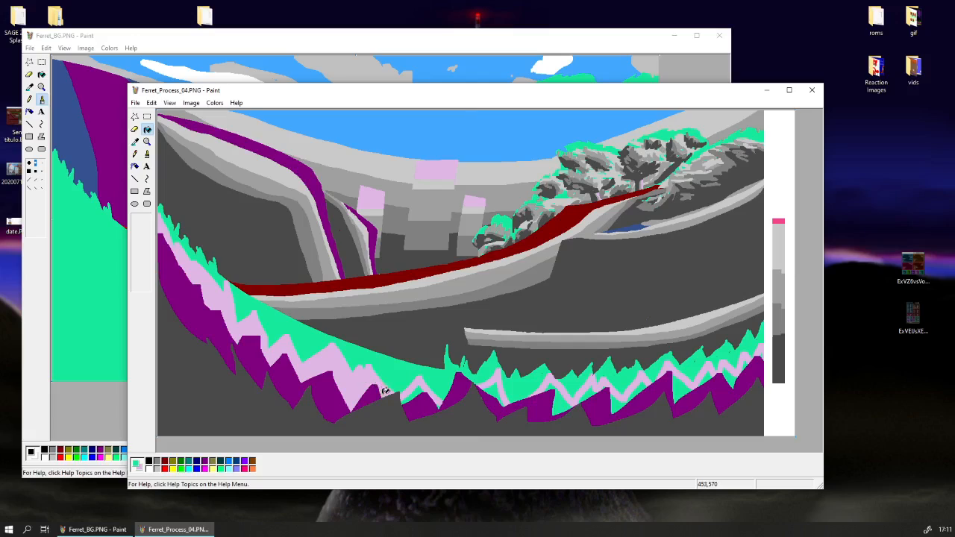
{"action": "left_click", "coordinate": [423, 389]}
{"action": "left_click", "coordinate": [488, 390]}
{"action": "left_click", "coordinate": [564, 400]}
{"action": "left_click", "coordinate": [590, 391]}
{"action": "right_click", "coordinate": [615, 398]}
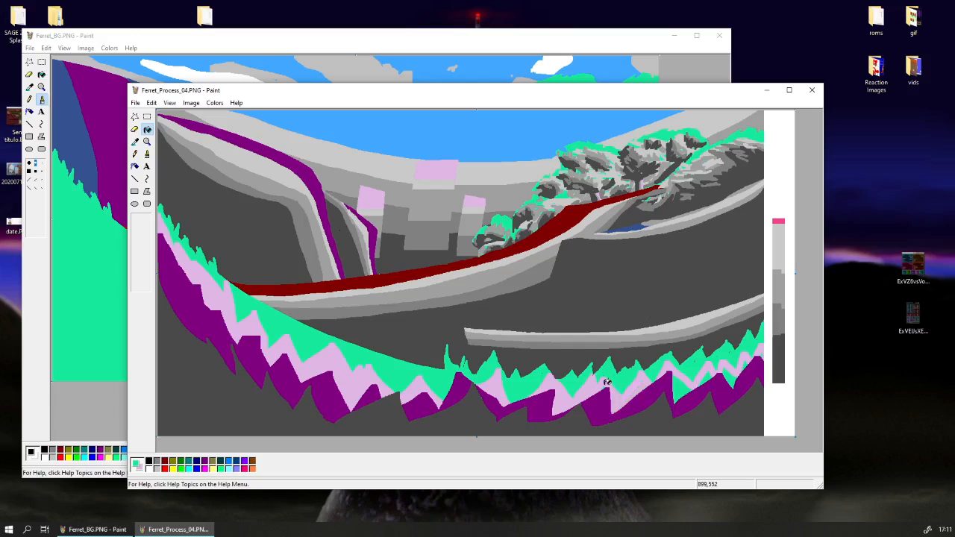
{"action": "right_click", "coordinate": [680, 385]}
{"action": "right_click", "coordinate": [711, 376]}
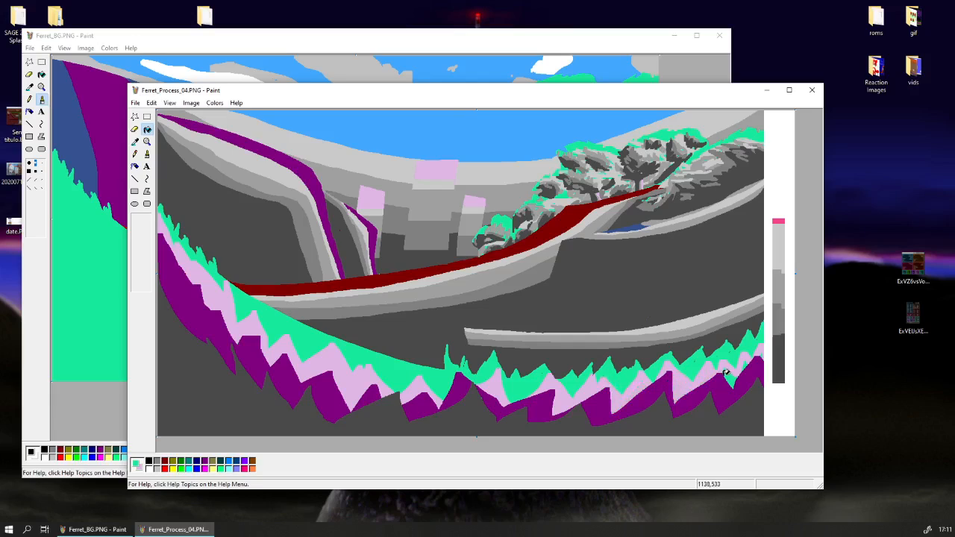
{"action": "right_click", "coordinate": [726, 375]}
{"action": "right_click", "coordinate": [744, 366]}
Refine the jagged borders between the green, pink and purple grass bands with brush strokes in colours sampled from the grass.
{"action": "left_click", "coordinate": [136, 146]}
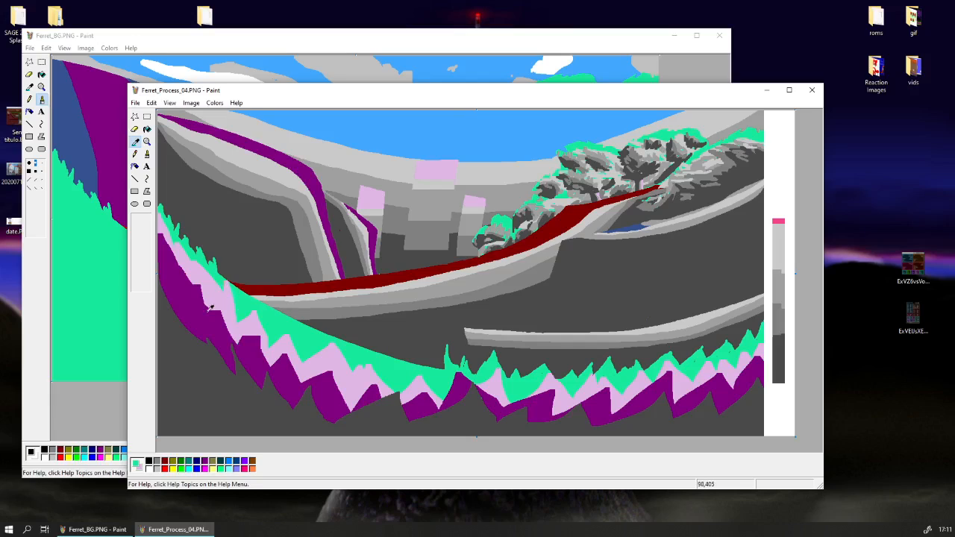
{"action": "left_click", "coordinate": [210, 306]}
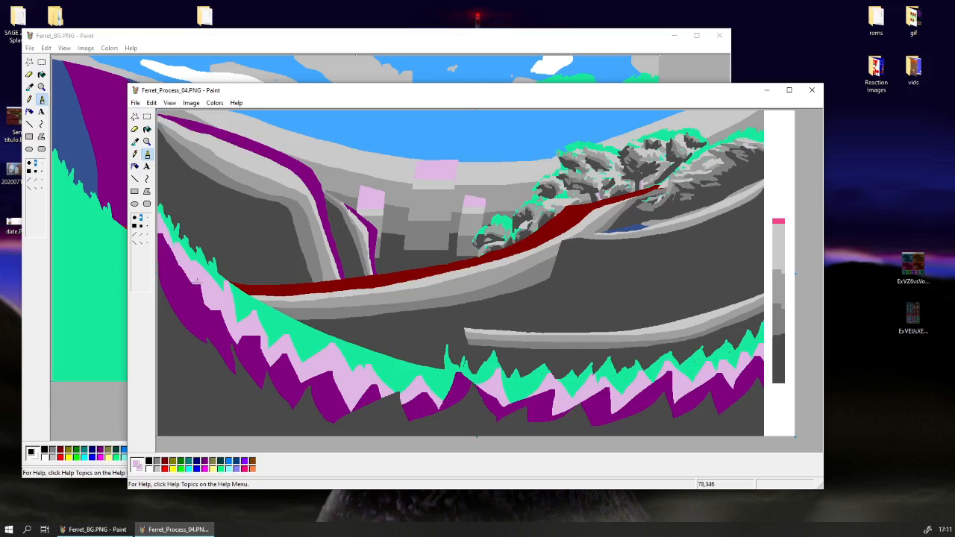
{"action": "left_click_drag", "start_coordinate": [192, 291], "coordinate": [189, 278]}
{"action": "left_click", "coordinate": [135, 141]}
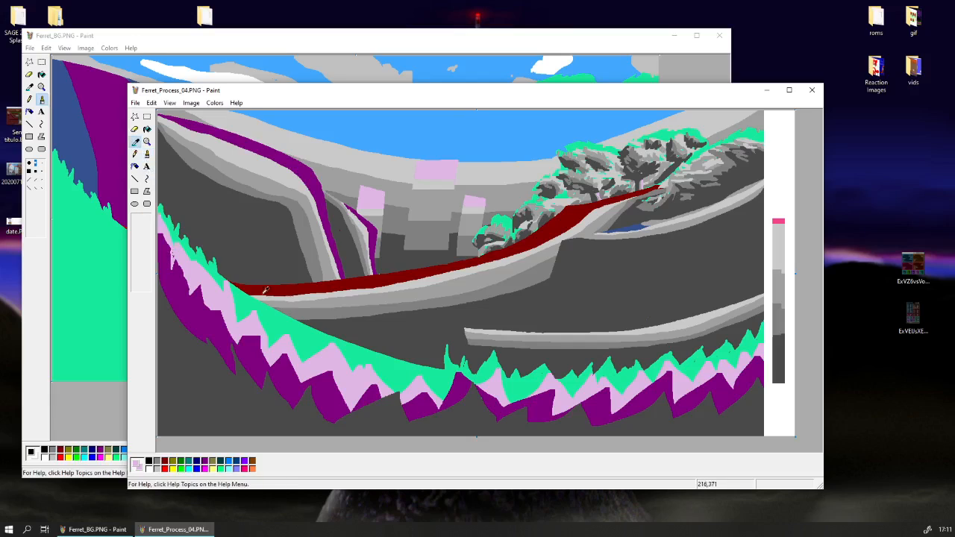
{"action": "left_click", "coordinate": [234, 295]}
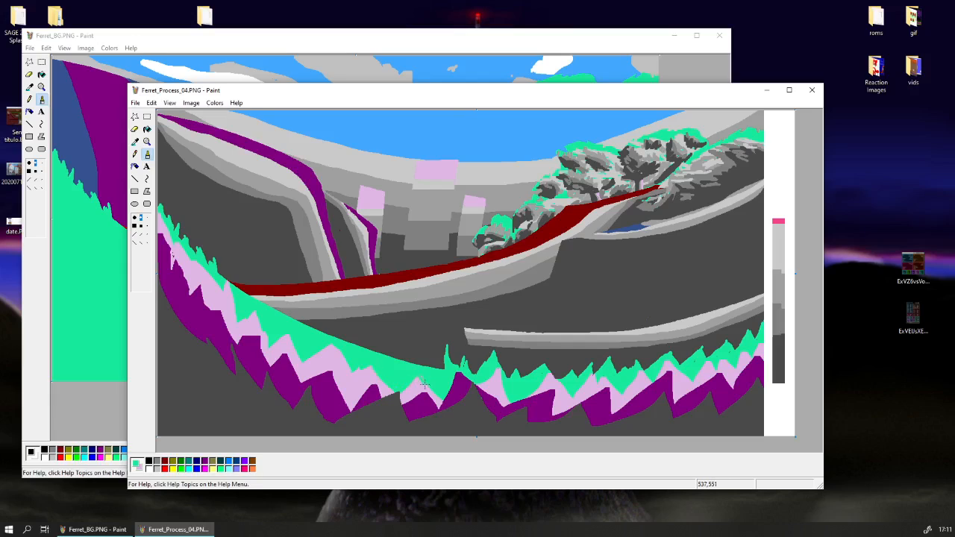
{"action": "left_click", "coordinate": [134, 141]}
{"action": "left_click", "coordinate": [370, 395]}
{"action": "left_click", "coordinate": [135, 142]}
{"action": "left_click", "coordinate": [180, 253]}
{"action": "left_click", "coordinate": [136, 142]}
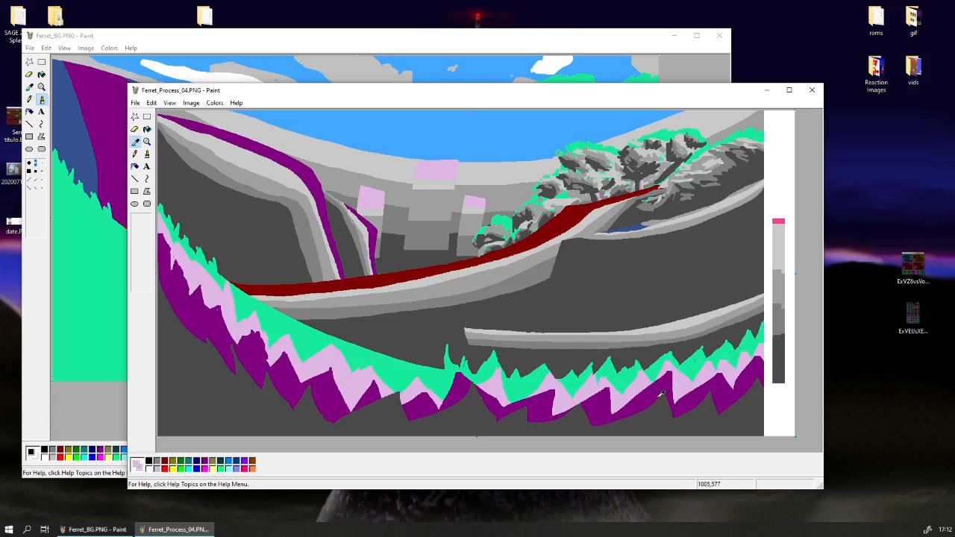
{"action": "left_click", "coordinate": [633, 373]}
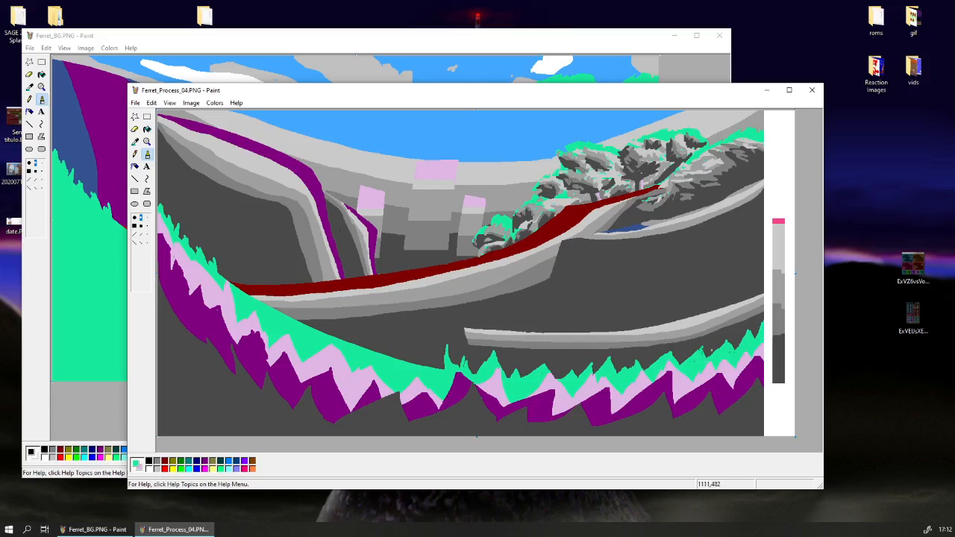
Replace the dark grey just below the purple grass with a jagged medium-grey band, using the colour eraser at a large size.
{"action": "left_click", "coordinate": [135, 141]}
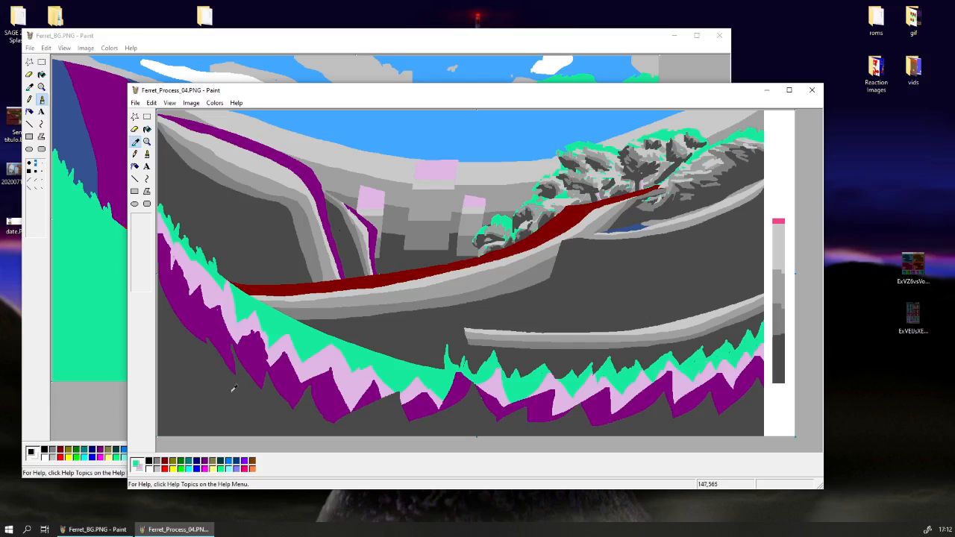
{"action": "left_click", "coordinate": [218, 348]}
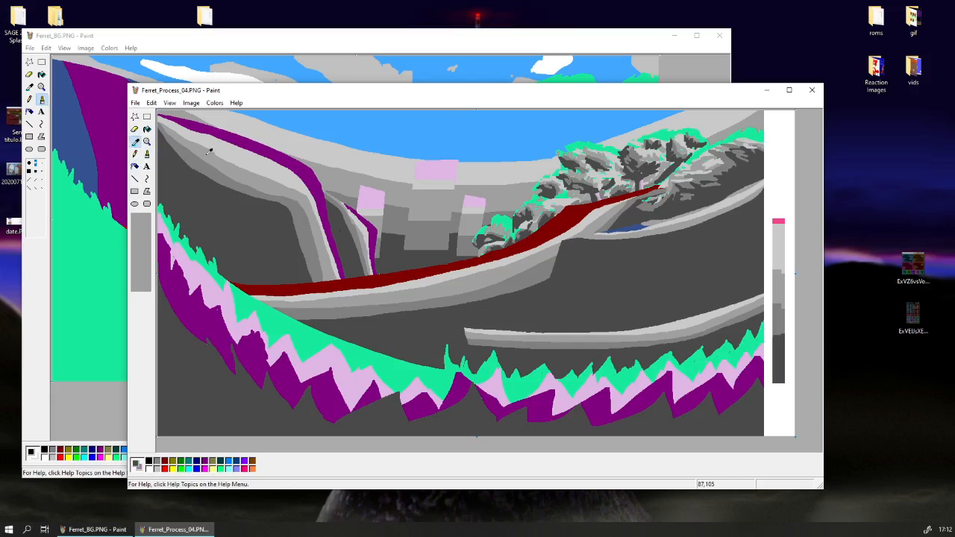
{"action": "left_click", "coordinate": [136, 129]}
{"action": "left_click", "coordinate": [141, 243]}
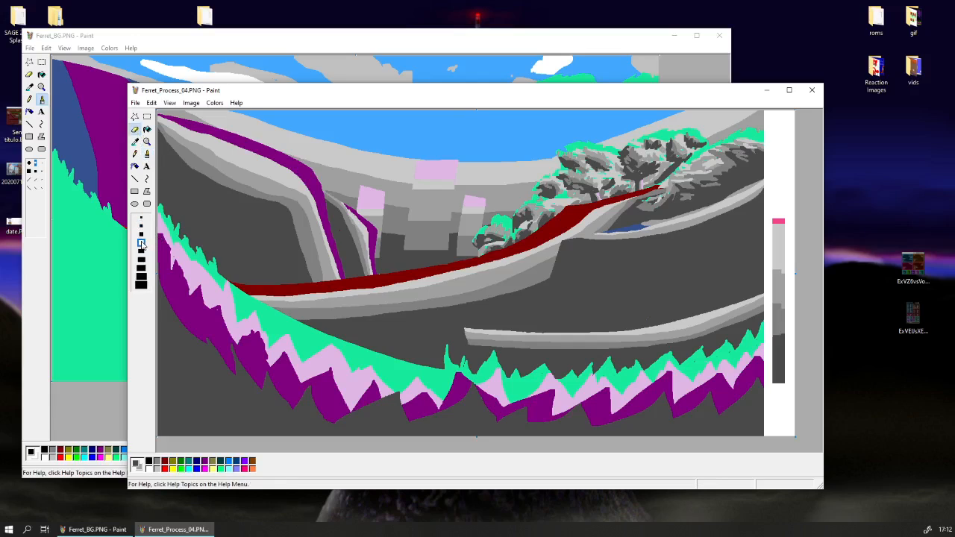
{"action": "left_click", "coordinate": [141, 217]}
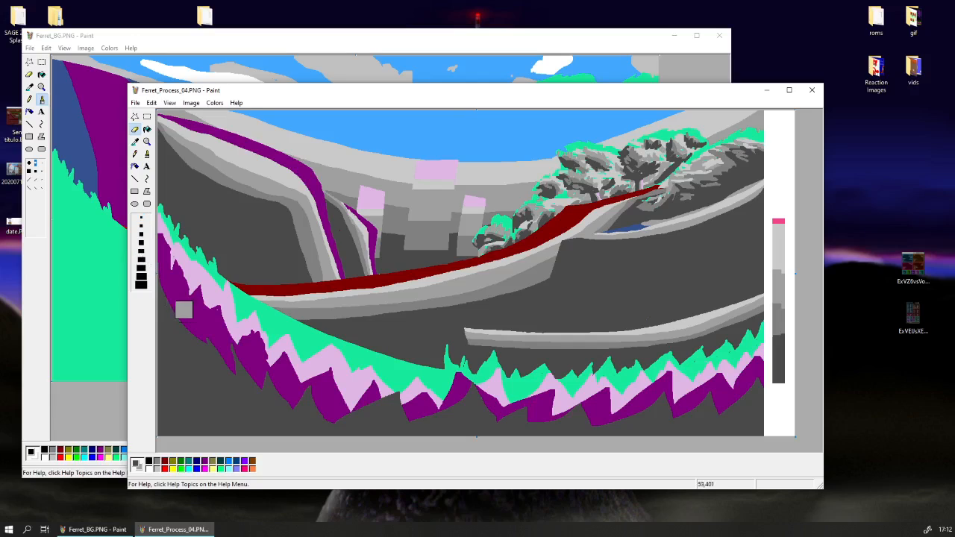
{"action": "mouse_move", "coordinate": [187, 336]}
{"action": "left_mouse_down"}
{"action": "mouse_move", "coordinate": [247, 384]}
{"action": "mouse_move", "coordinate": [277, 388]}
{"action": "mouse_move", "coordinate": [315, 413]}
{"action": "mouse_move", "coordinate": [315, 400]}
{"action": "mouse_move", "coordinate": [354, 410]}
{"action": "mouse_move", "coordinate": [398, 385]}
{"action": "mouse_move", "coordinate": [409, 410]}
{"action": "mouse_move", "coordinate": [421, 410]}
{"action": "mouse_move", "coordinate": [460, 395]}
{"action": "mouse_move", "coordinate": [475, 376]}
{"action": "mouse_move", "coordinate": [421, 418]}
{"action": "mouse_move", "coordinate": [476, 390]}
{"action": "mouse_move", "coordinate": [505, 404]}
{"action": "mouse_move", "coordinate": [497, 413]}
{"action": "mouse_move", "coordinate": [527, 398]}
{"action": "mouse_move", "coordinate": [534, 415]}
{"action": "mouse_move", "coordinate": [574, 407]}
{"action": "mouse_move", "coordinate": [594, 419]}
{"action": "mouse_move", "coordinate": [662, 384]}
{"action": "mouse_move", "coordinate": [672, 407]}
{"action": "mouse_move", "coordinate": [712, 381]}
{"action": "mouse_move", "coordinate": [715, 401]}
{"action": "mouse_move", "coordinate": [740, 394]}
{"action": "mouse_move", "coordinate": [773, 365]}
{"action": "left_mouse_up"}
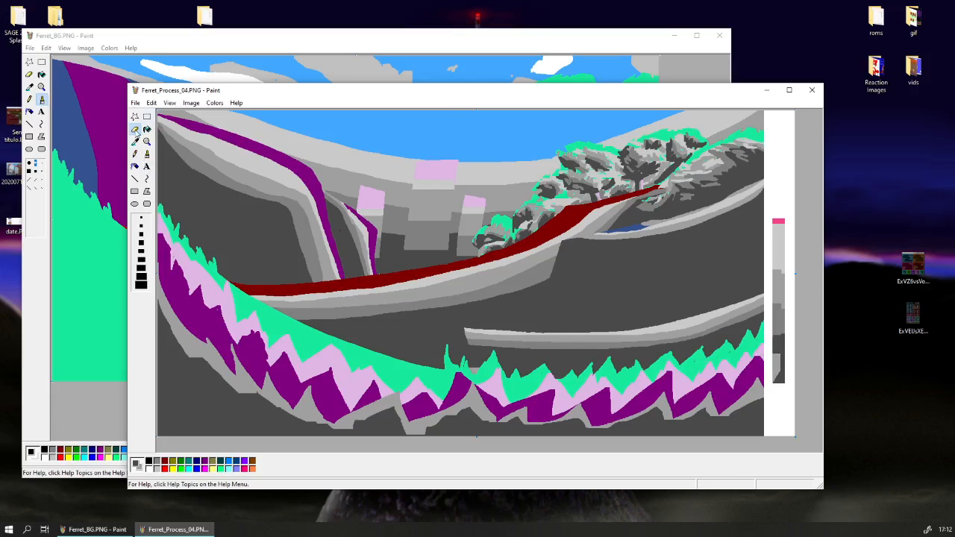
Sample purple as the colour to replace and paint dark grey over the lower part of the purple grass band.
{"action": "left_click", "coordinate": [135, 141]}
{"action": "left_click", "coordinate": [204, 327]}
{"action": "left_click", "coordinate": [135, 142]}
{"action": "left_click", "coordinate": [135, 128]}
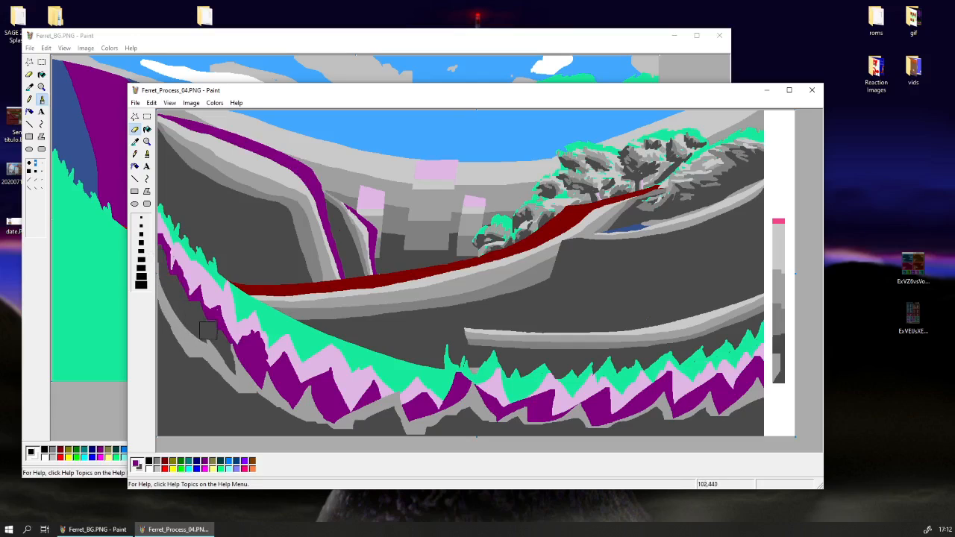
{"action": "mouse_move", "coordinate": [250, 382]}
{"action": "left_mouse_down"}
{"action": "mouse_move", "coordinate": [275, 383]}
{"action": "mouse_move", "coordinate": [287, 406]}
{"action": "mouse_move", "coordinate": [317, 393]}
{"action": "mouse_move", "coordinate": [341, 425]}
{"action": "mouse_move", "coordinate": [363, 409]}
{"action": "mouse_move", "coordinate": [443, 426]}
{"action": "mouse_move", "coordinate": [460, 395]}
{"action": "mouse_move", "coordinate": [489, 425]}
{"action": "mouse_move", "coordinate": [473, 404]}
{"action": "mouse_move", "coordinate": [502, 425]}
{"action": "mouse_move", "coordinate": [544, 410]}
{"action": "mouse_move", "coordinate": [537, 427]}
{"action": "mouse_move", "coordinate": [604, 412]}
{"action": "mouse_move", "coordinate": [600, 427]}
{"action": "mouse_move", "coordinate": [612, 431]}
{"action": "mouse_move", "coordinate": [659, 395]}
{"action": "mouse_move", "coordinate": [681, 432]}
{"action": "mouse_move", "coordinate": [674, 427]}
{"action": "mouse_move", "coordinate": [716, 395]}
{"action": "mouse_move", "coordinate": [733, 418]}
{"action": "mouse_move", "coordinate": [762, 394]}
{"action": "left_mouse_up"}
Sample a medium grey from the hill and paint it over the lower edge of the remaining purple grass.
{"action": "left_click", "coordinate": [135, 142]}
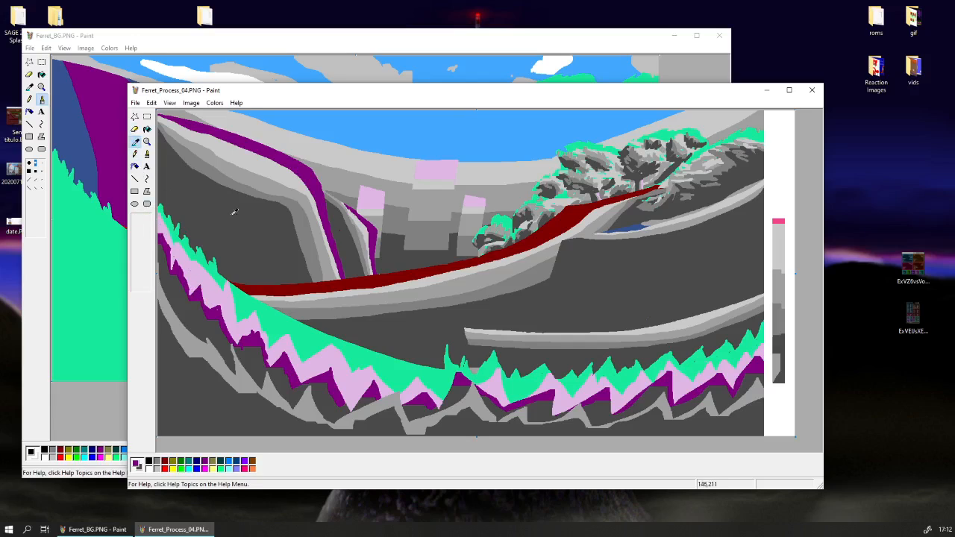
{"action": "right_click", "coordinate": [239, 179]}
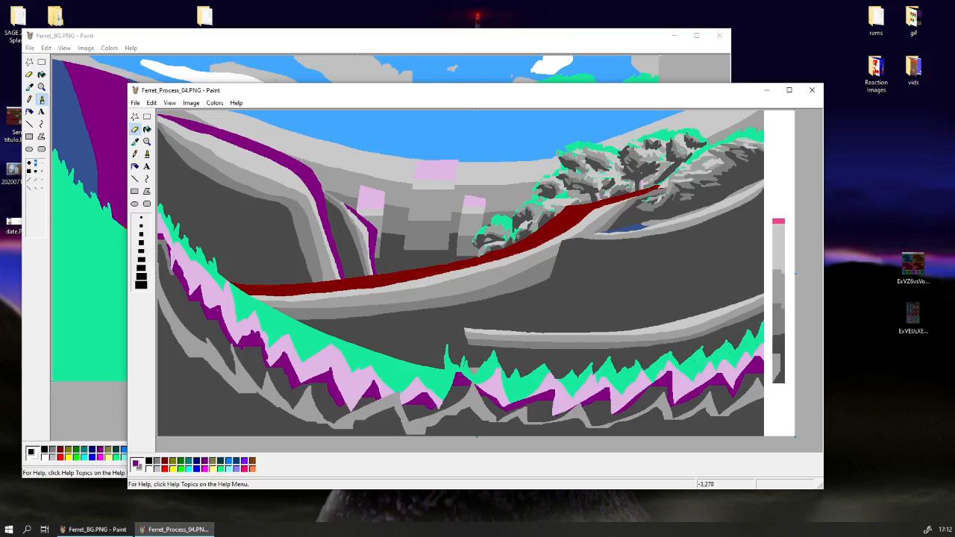
{"action": "mouse_move", "coordinate": [177, 297]}
{"action": "left_mouse_down"}
{"action": "mouse_move", "coordinate": [220, 347]}
{"action": "mouse_move", "coordinate": [374, 407]}
{"action": "mouse_move", "coordinate": [419, 410]}
{"action": "left_mouse_up"}
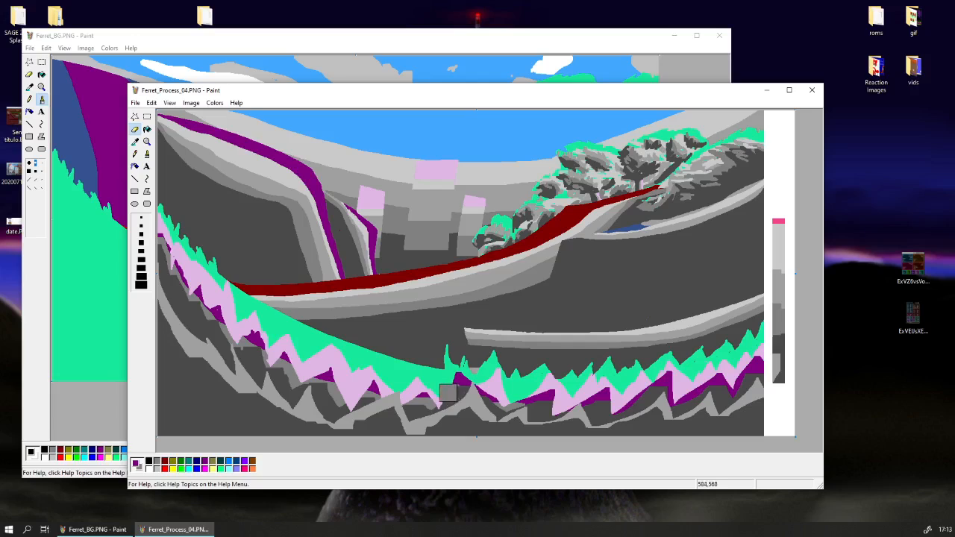
{"action": "mouse_move", "coordinate": [449, 393]}
{"action": "left_mouse_down"}
{"action": "mouse_move", "coordinate": [533, 415]}
{"action": "mouse_move", "coordinate": [528, 408]}
{"action": "mouse_move", "coordinate": [624, 413]}
{"action": "mouse_move", "coordinate": [670, 395]}
{"action": "mouse_move", "coordinate": [720, 395]}
{"action": "mouse_move", "coordinate": [711, 395]}
{"action": "mouse_move", "coordinate": [768, 373]}
{"action": "mouse_move", "coordinate": [713, 402]}
{"action": "left_mouse_up"}
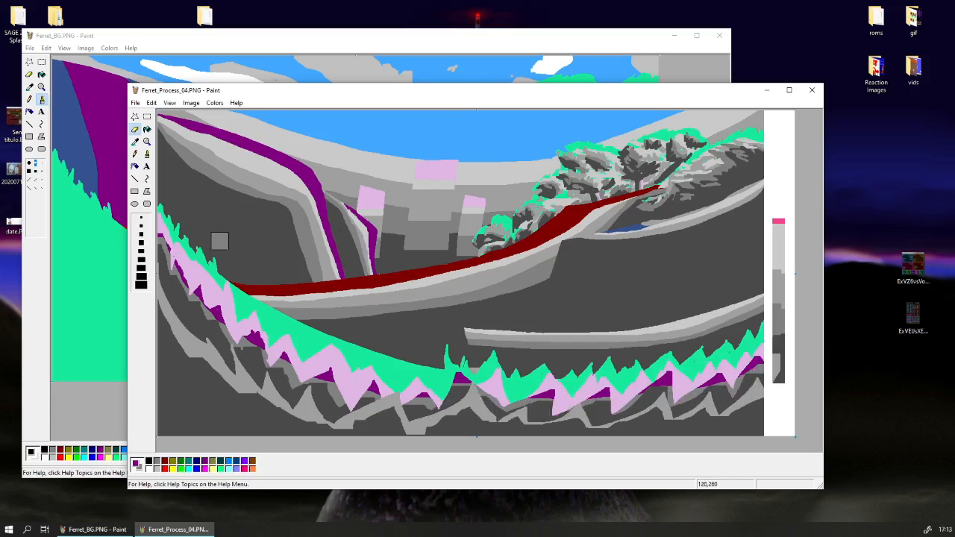
Sample a lighter grey from the hill and replace the rest of the purple grass with it.
{"action": "left_click", "coordinate": [134, 141]}
{"action": "left_click", "coordinate": [200, 292]}
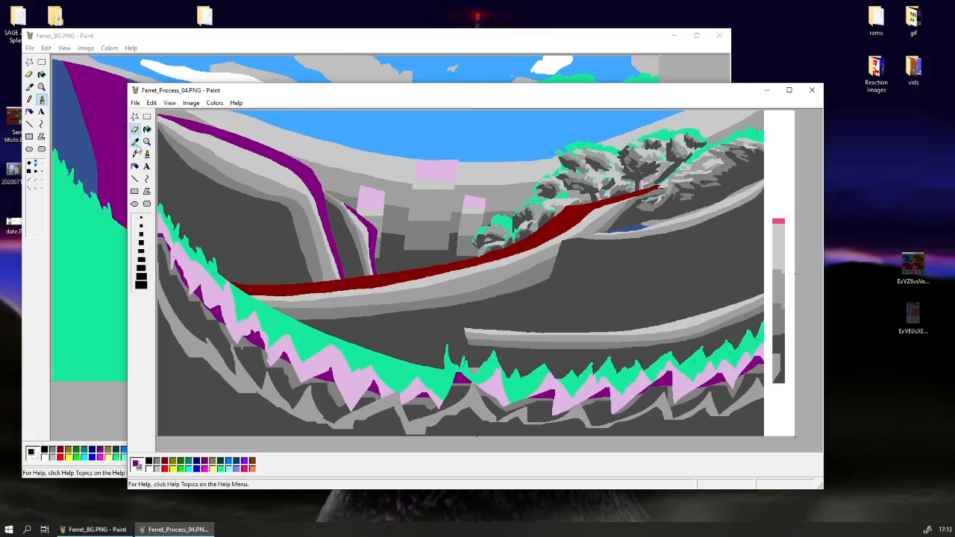
{"action": "left_click", "coordinate": [136, 141]}
{"action": "right_click", "coordinate": [222, 158]}
{"action": "mouse_move", "coordinate": [211, 312]}
{"action": "left_mouse_down"}
{"action": "mouse_move", "coordinate": [186, 287]}
{"action": "mouse_move", "coordinate": [167, 253]}
{"action": "mouse_move", "coordinate": [276, 350]}
{"action": "mouse_move", "coordinate": [254, 347]}
{"action": "mouse_move", "coordinate": [384, 393]}
{"action": "mouse_move", "coordinate": [371, 389]}
{"action": "mouse_move", "coordinate": [455, 406]}
{"action": "mouse_move", "coordinate": [415, 396]}
{"action": "mouse_move", "coordinate": [467, 388]}
{"action": "mouse_move", "coordinate": [454, 381]}
{"action": "mouse_move", "coordinate": [573, 410]}
{"action": "mouse_move", "coordinate": [669, 390]}
{"action": "mouse_move", "coordinate": [624, 382]}
{"action": "mouse_move", "coordinate": [722, 372]}
{"action": "mouse_move", "coordinate": [715, 378]}
{"action": "mouse_move", "coordinate": [755, 360]}
{"action": "left_mouse_up"}
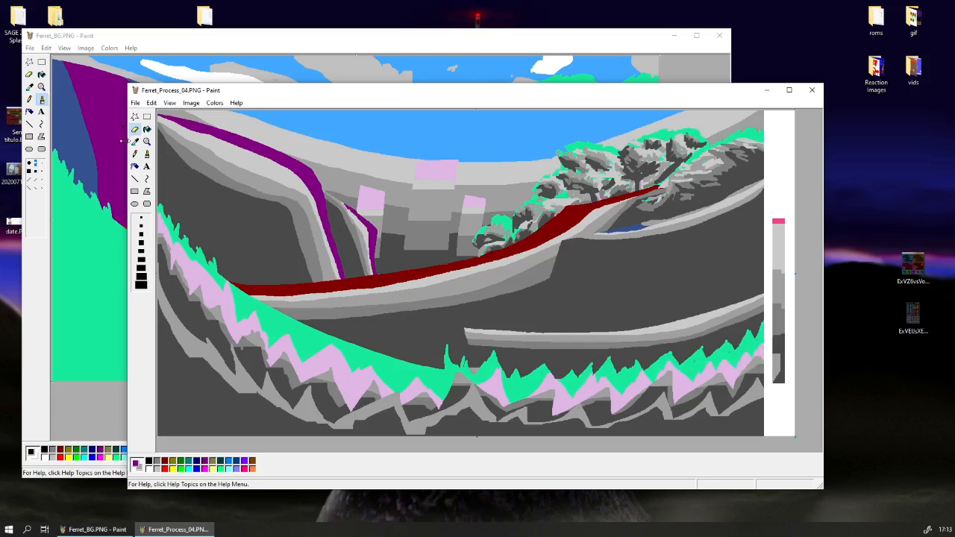
Sample pink as the colour to replace and shade the lower part of the pink grass band with dark and medium greys.
{"action": "left_click", "coordinate": [135, 141]}
{"action": "left_click", "coordinate": [239, 334]}
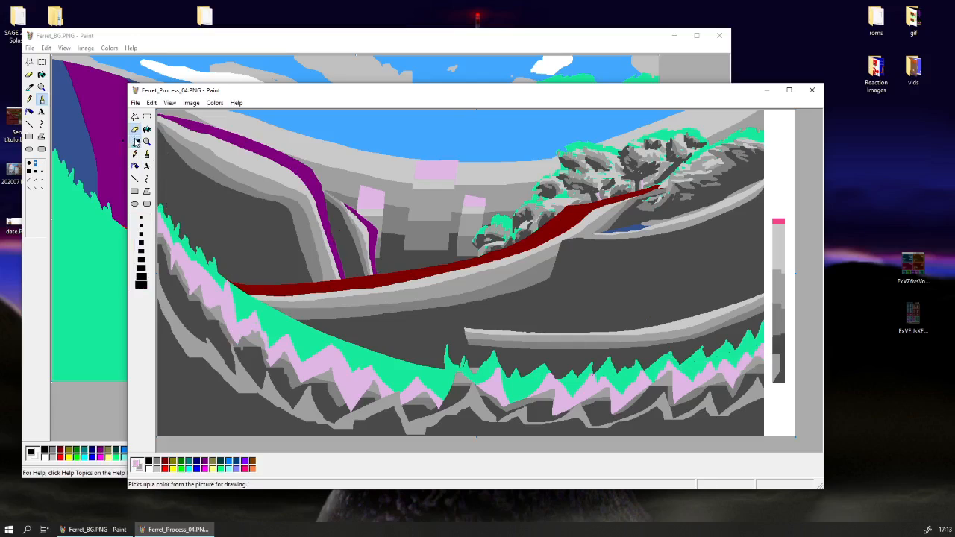
{"action": "mouse_move", "coordinate": [200, 305]}
{"action": "left_mouse_down"}
{"action": "mouse_move", "coordinate": [229, 338]}
{"action": "mouse_move", "coordinate": [146, 233]}
{"action": "mouse_move", "coordinate": [168, 268]}
{"action": "mouse_move", "coordinate": [324, 383]}
{"action": "mouse_move", "coordinate": [260, 369]}
{"action": "mouse_move", "coordinate": [363, 402]}
{"action": "mouse_move", "coordinate": [458, 416]}
{"action": "mouse_move", "coordinate": [429, 406]}
{"action": "mouse_move", "coordinate": [602, 403]}
{"action": "mouse_move", "coordinate": [570, 398]}
{"action": "mouse_move", "coordinate": [594, 410]}
{"action": "mouse_move", "coordinate": [649, 410]}
{"action": "mouse_move", "coordinate": [770, 364]}
{"action": "left_mouse_up"}
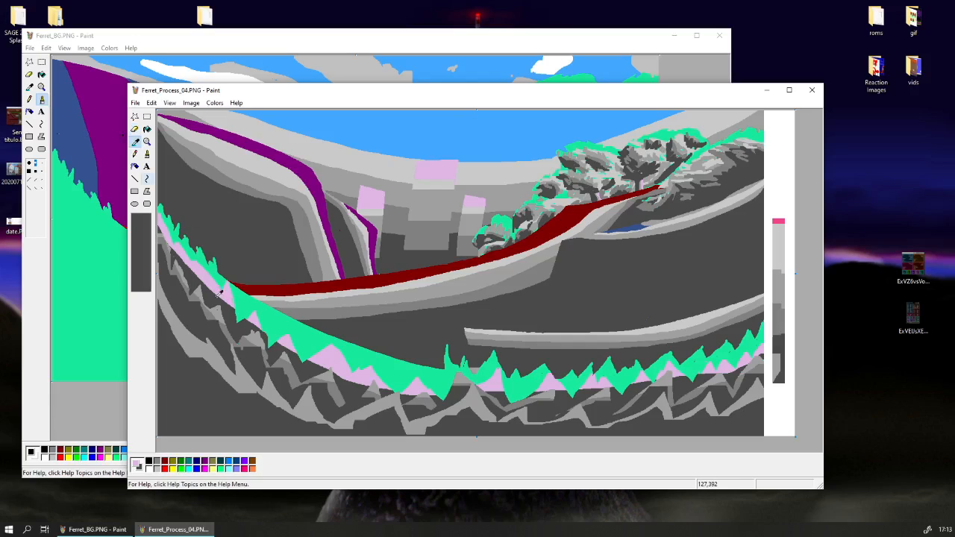
{"action": "left_click", "coordinate": [136, 141]}
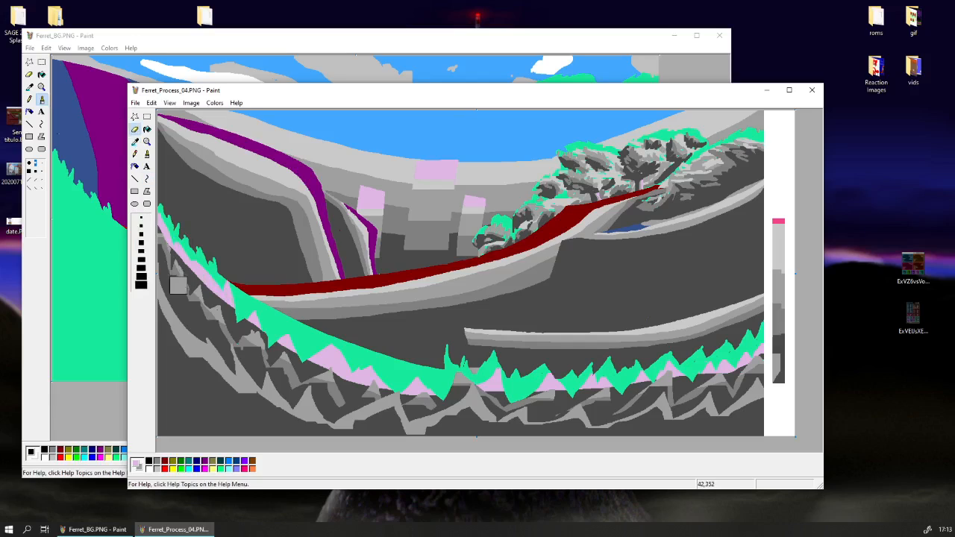
{"action": "right_click", "coordinate": [189, 155]}
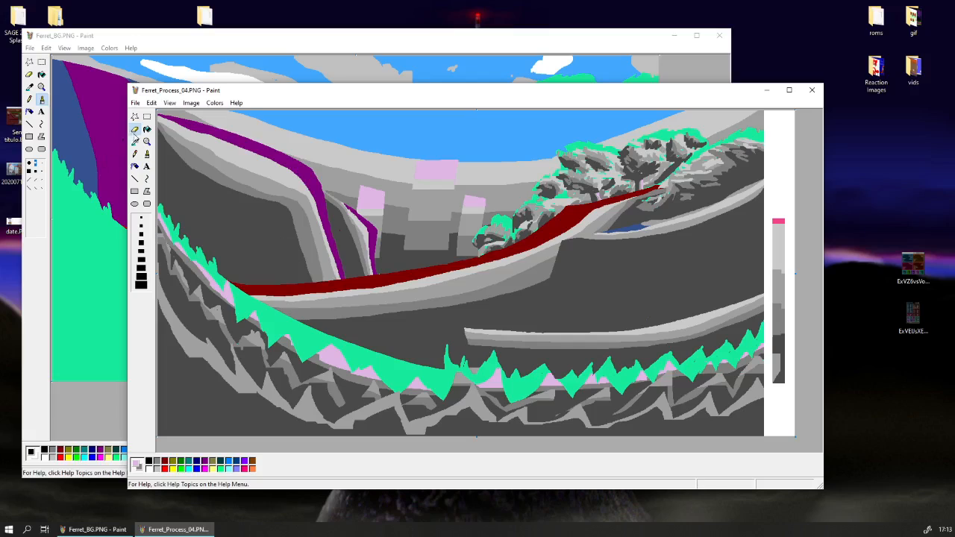
Replace the remaining pink grass tips with light grey along the whole band.
{"action": "left_click", "coordinate": [135, 141]}
{"action": "left_click", "coordinate": [220, 286]}
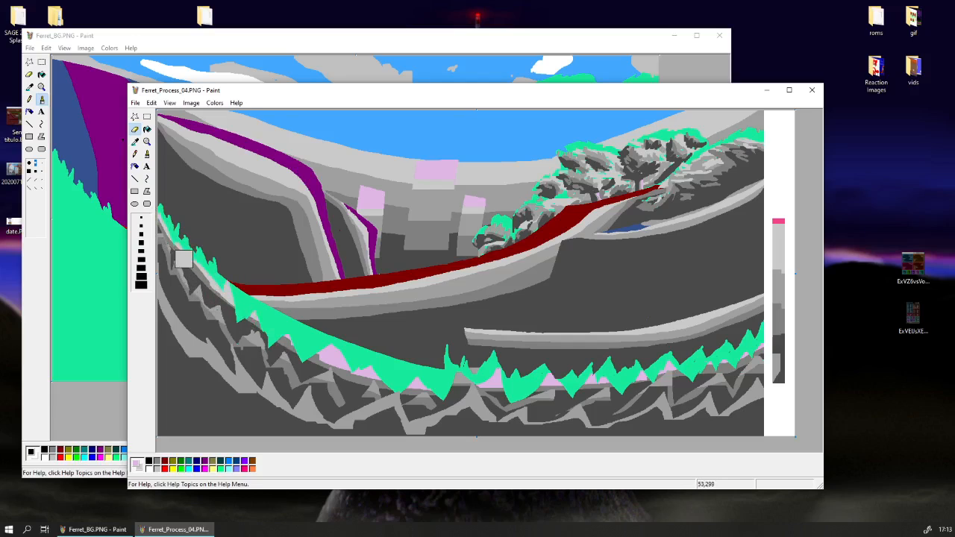
{"action": "mouse_move", "coordinate": [536, 413]}
{"action": "left_mouse_down"}
{"action": "mouse_move", "coordinate": [568, 392]}
{"action": "mouse_move", "coordinate": [503, 376]}
{"action": "mouse_move", "coordinate": [665, 363]}
{"action": "mouse_move", "coordinate": [611, 376]}
{"action": "mouse_move", "coordinate": [734, 352]}
{"action": "left_mouse_up"}
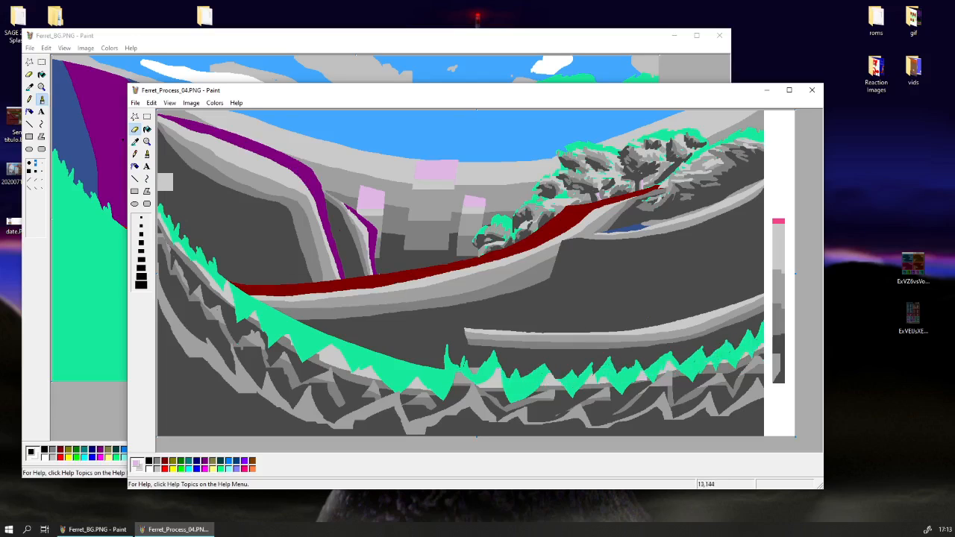
Sample green as the colour to replace and shade the green grass's lower spikes with medium greys sampled from the hill.
{"action": "left_click", "coordinate": [135, 141]}
{"action": "left_click", "coordinate": [231, 282]}
{"action": "left_click", "coordinate": [135, 142]}
{"action": "right_click", "coordinate": [224, 178]}
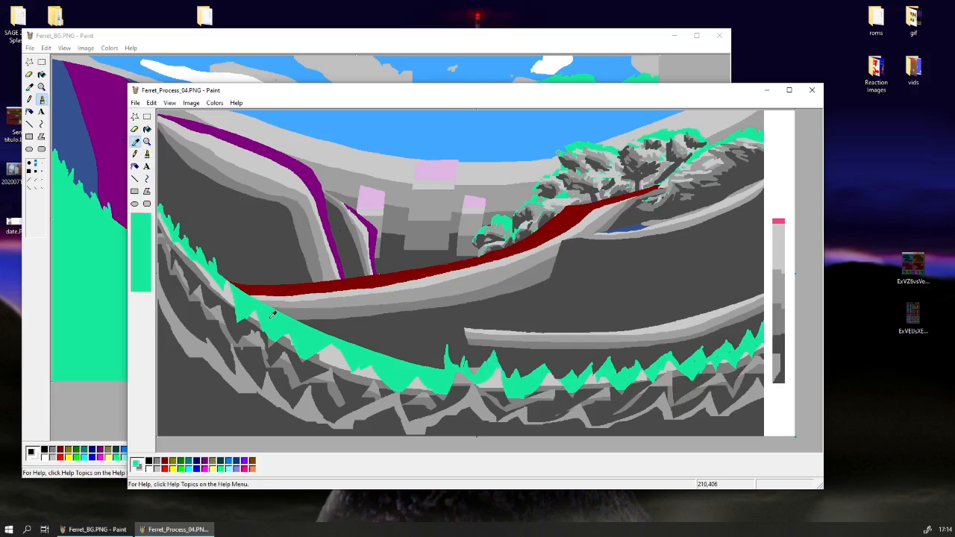
{"action": "mouse_move", "coordinate": [256, 333]}
{"action": "left_mouse_down"}
{"action": "mouse_move", "coordinate": [225, 312]}
{"action": "mouse_move", "coordinate": [358, 380]}
{"action": "mouse_move", "coordinate": [471, 400]}
{"action": "mouse_move", "coordinate": [517, 396]}
{"action": "mouse_move", "coordinate": [449, 390]}
{"action": "mouse_move", "coordinate": [572, 400]}
{"action": "mouse_move", "coordinate": [525, 397]}
{"action": "mouse_move", "coordinate": [662, 390]}
{"action": "mouse_move", "coordinate": [733, 377]}
{"action": "mouse_move", "coordinate": [712, 375]}
{"action": "mouse_move", "coordinate": [771, 352]}
{"action": "mouse_move", "coordinate": [646, 387]}
{"action": "mouse_move", "coordinate": [430, 384]}
{"action": "mouse_move", "coordinate": [305, 350]}
{"action": "mouse_move", "coordinate": [210, 289]}
{"action": "mouse_move", "coordinate": [159, 210]}
{"action": "left_mouse_up"}
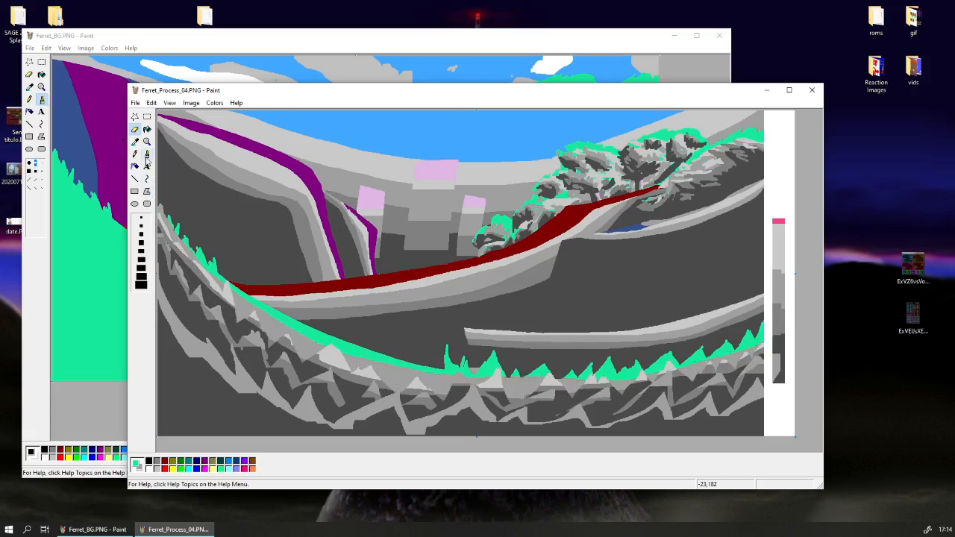
Sample the hill's lightest grey and paint it over the lower edge of the remaining green grass.
{"action": "left_click", "coordinate": [135, 141]}
{"action": "left_click", "coordinate": [216, 273]}
{"action": "left_click", "coordinate": [135, 142]}
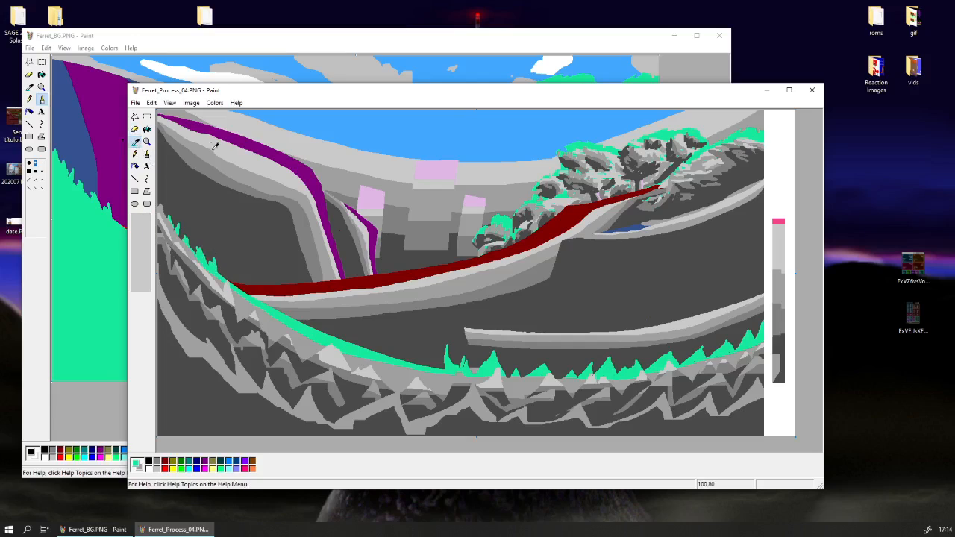
{"action": "right_click", "coordinate": [212, 147]}
{"action": "mouse_move", "coordinate": [177, 257]}
{"action": "left_mouse_down"}
{"action": "mouse_move", "coordinate": [161, 224]}
{"action": "mouse_move", "coordinate": [230, 304]}
{"action": "mouse_move", "coordinate": [210, 292]}
{"action": "mouse_move", "coordinate": [307, 346]}
{"action": "mouse_move", "coordinate": [364, 364]}
{"action": "mouse_move", "coordinate": [283, 332]}
{"action": "mouse_move", "coordinate": [391, 374]}
{"action": "mouse_move", "coordinate": [612, 386]}
{"action": "left_mouse_up"}
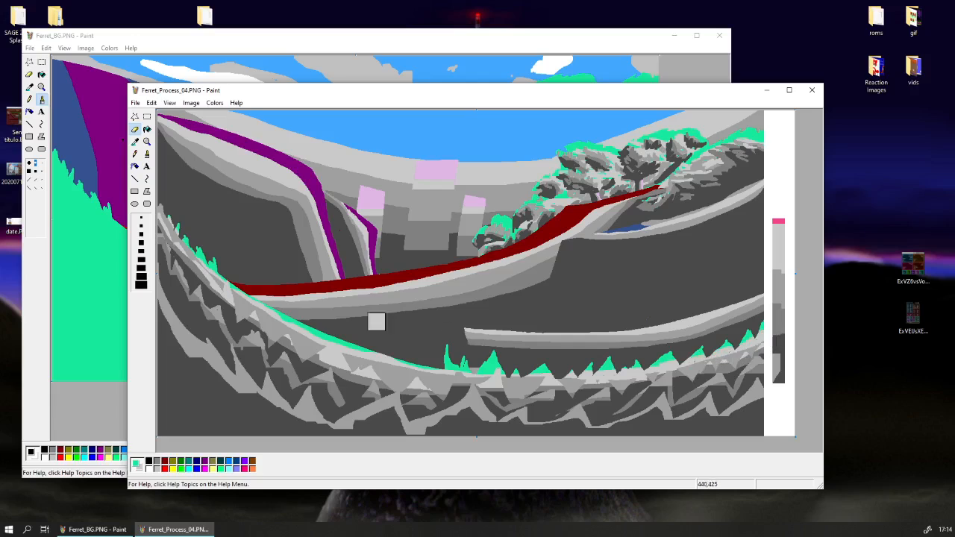
{"action": "left_click", "coordinate": [135, 141]}
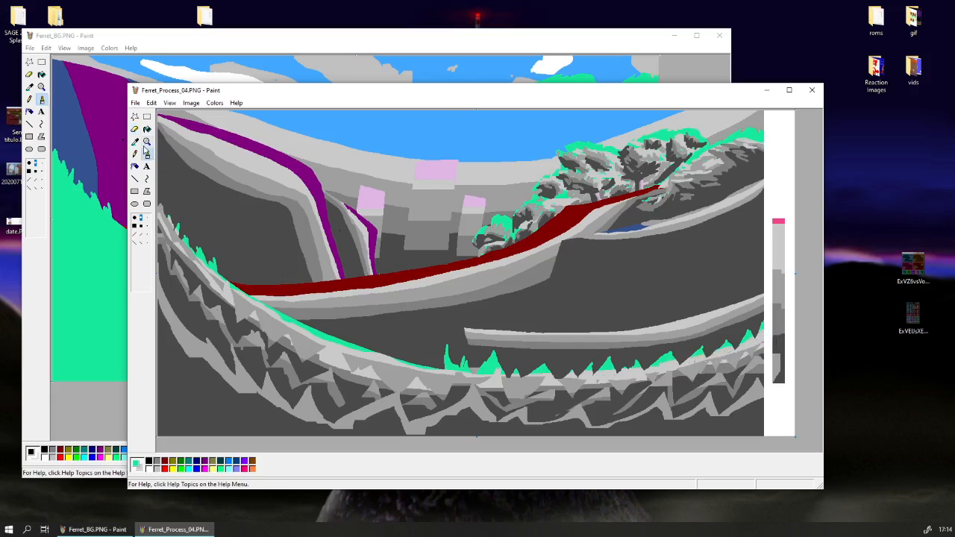
Alternate between sampled light grey and green to paint highlights and green accents over the foreground grass spikes.
{"action": "left_click", "coordinate": [448, 369]}
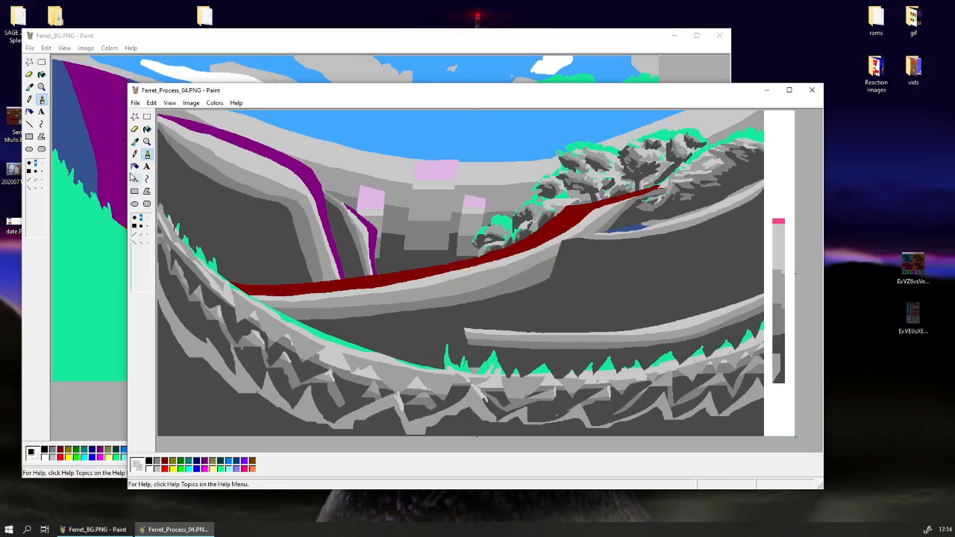
{"action": "left_click", "coordinate": [136, 142]}
{"action": "left_click", "coordinate": [204, 265]}
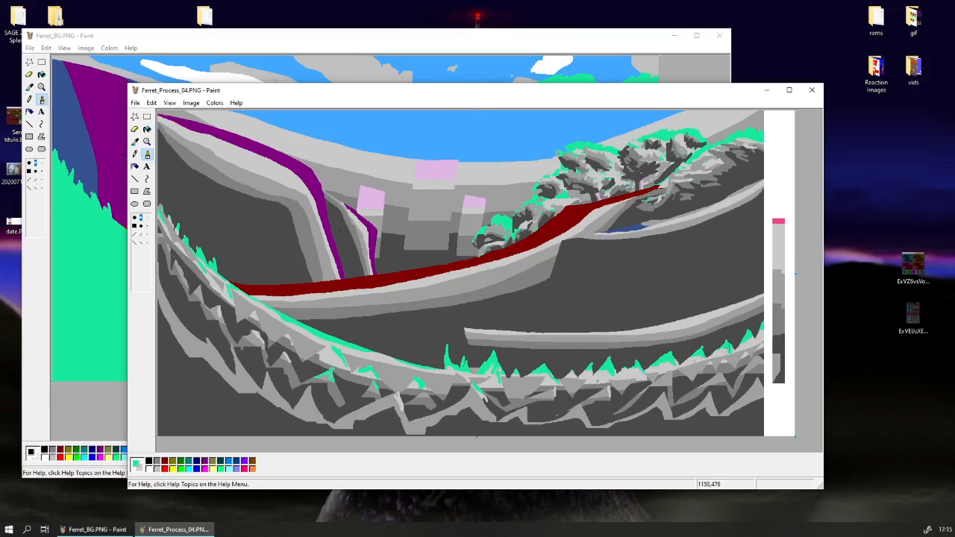
{"action": "left_click", "coordinate": [137, 142]}
{"action": "left_click", "coordinate": [694, 340]}
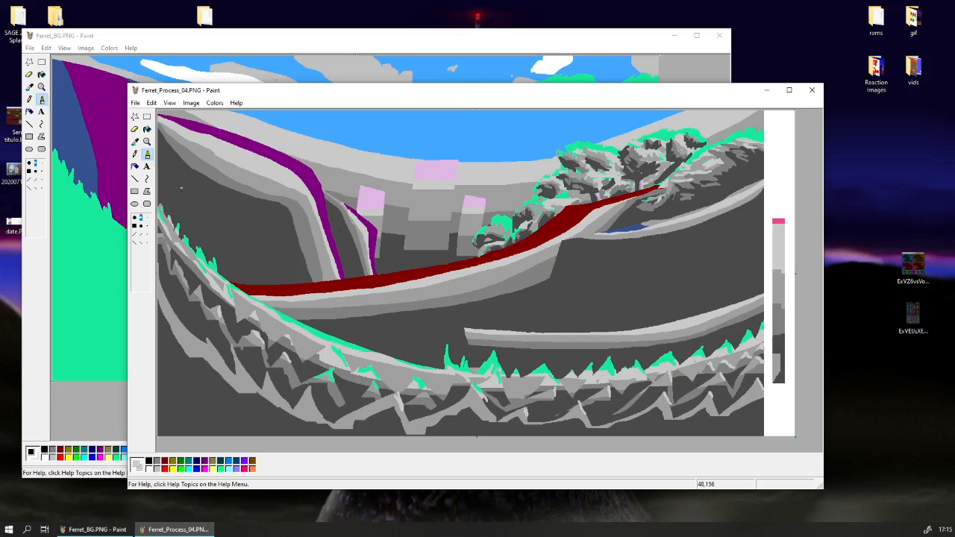
Try to replace the blue sky with white by sampling its blue, cutting the whole image and pasting it back transparently.
{"action": "left_click", "coordinate": [135, 141]}
{"action": "left_click", "coordinate": [351, 128]}
{"action": "left_click", "coordinate": [135, 141]}
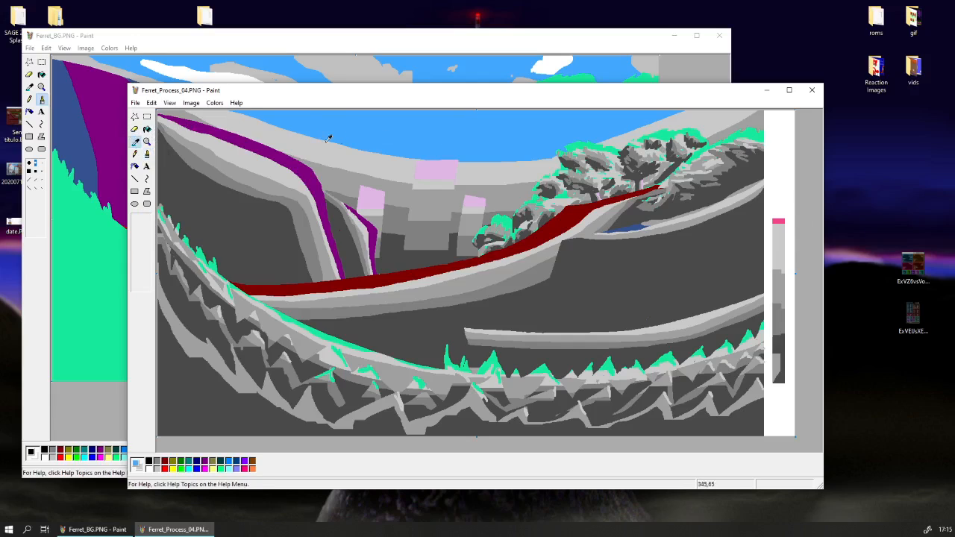
{"action": "left_click", "coordinate": [153, 103]}
{"action": "left_click", "coordinate": [180, 184]}
{"action": "right_click", "coordinate": [195, 183]}
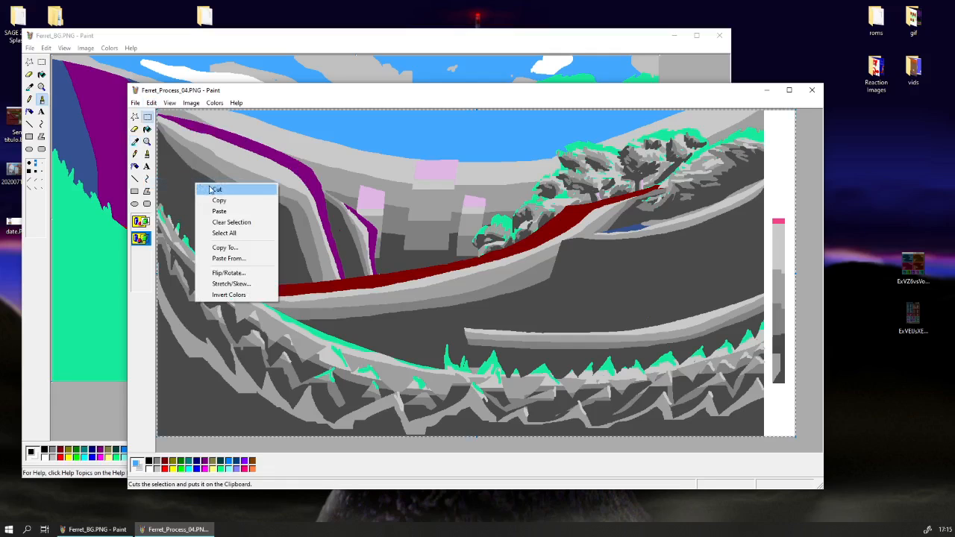
{"action": "left_click", "coordinate": [223, 191]}
{"action": "key", "text": "ctrl+v"}
{"action": "right_click", "coordinate": [244, 324]}
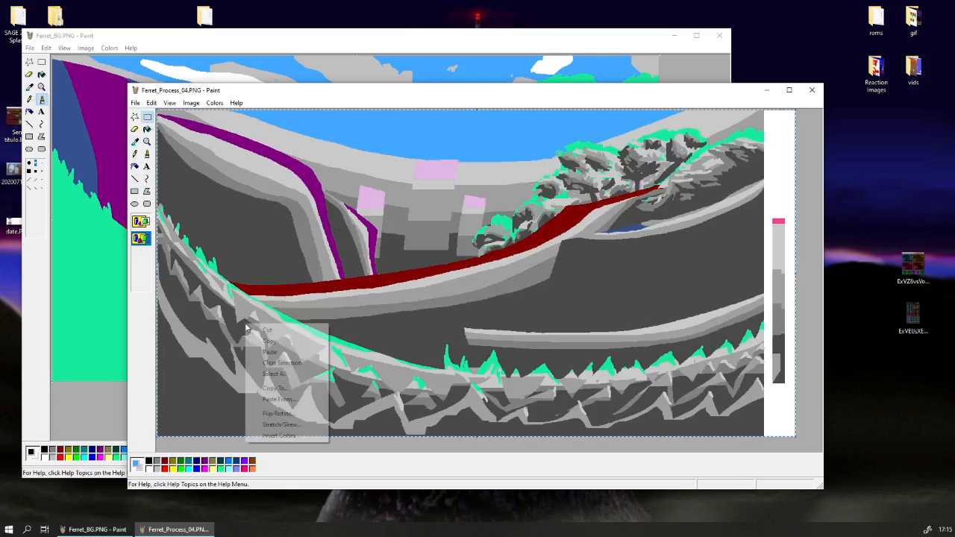
{"action": "left_click", "coordinate": [269, 330]}
{"action": "key", "text": "ctrl+v"}
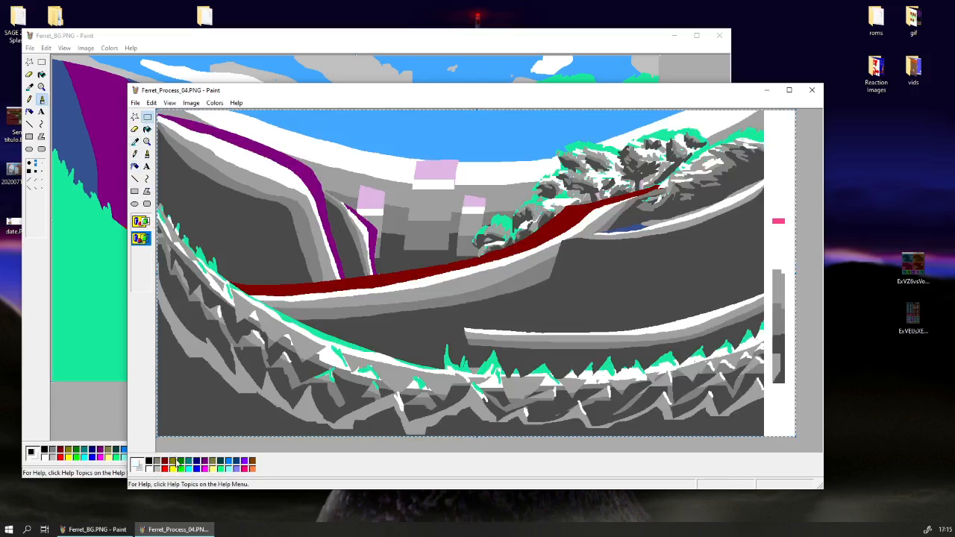
Sample the sky blue as the transparent background colour, undo the previous change and paste the cut image over white to whiten the sky.
{"action": "left_click", "coordinate": [138, 141]}
{"action": "right_click", "coordinate": [316, 116]}
{"action": "key", "text": "ctrl+z"}
{"action": "key", "text": "ctrl+v"}
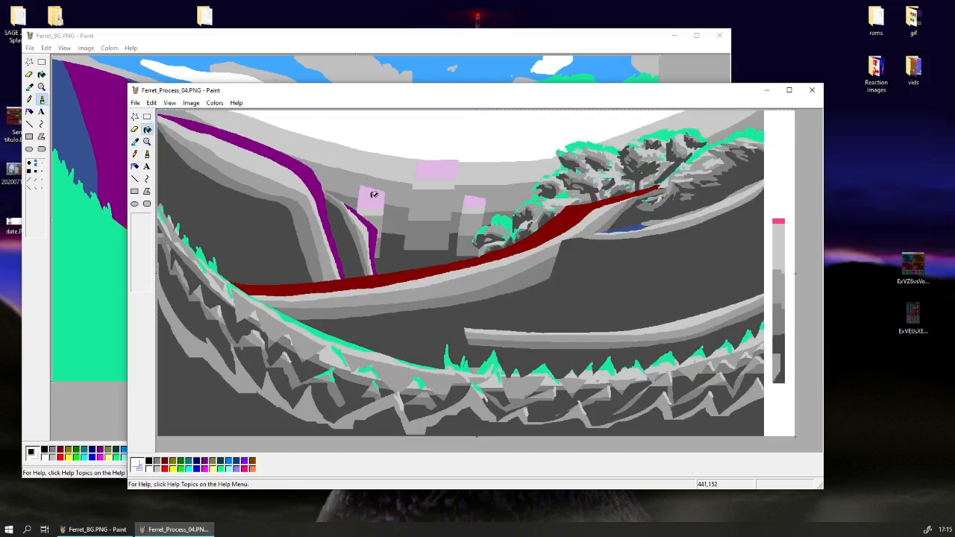
Replace the pale pink pillar tops with white by cutting the whole image, filling the canvas white and pasting with pink transparent.
{"action": "left_click", "coordinate": [152, 103]}
{"action": "left_click", "coordinate": [177, 183]}
{"action": "right_click", "coordinate": [180, 180]}
{"action": "left_click", "coordinate": [185, 186]}
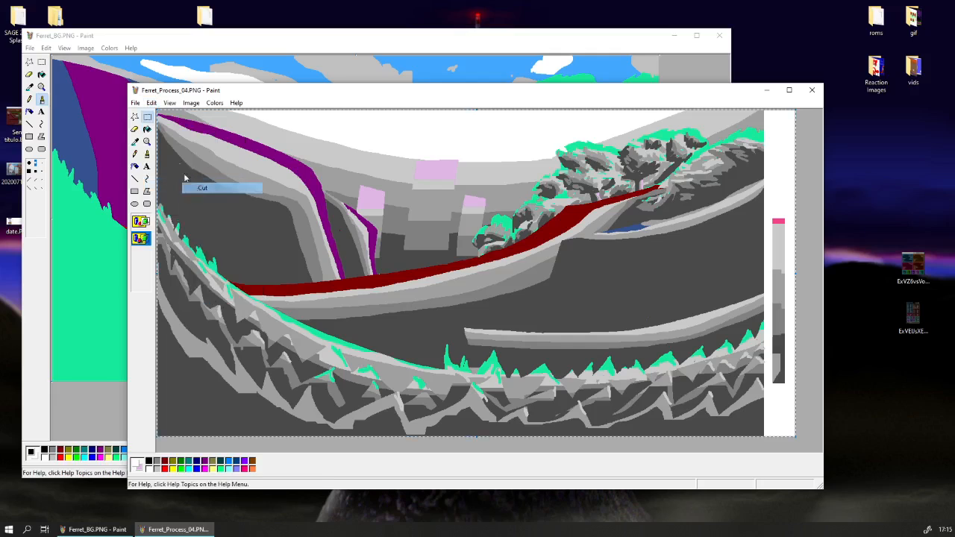
{"action": "left_click", "coordinate": [147, 129]}
{"action": "left_click", "coordinate": [191, 141]}
{"action": "key", "text": "ctrl+v"}
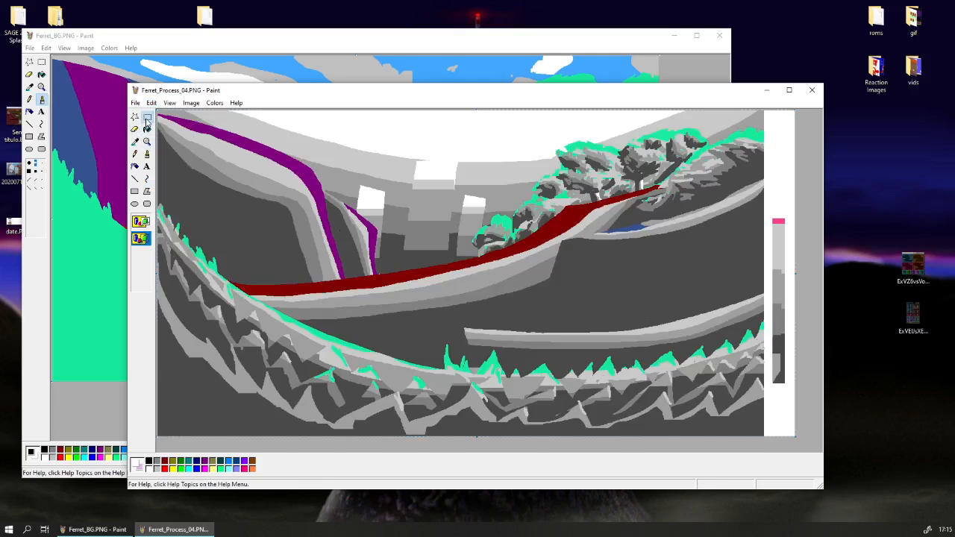
Sample purple as the transparent colour and replace the purple cliff edges with white by pasting the cut image over a white fill.
{"action": "left_click", "coordinate": [135, 141]}
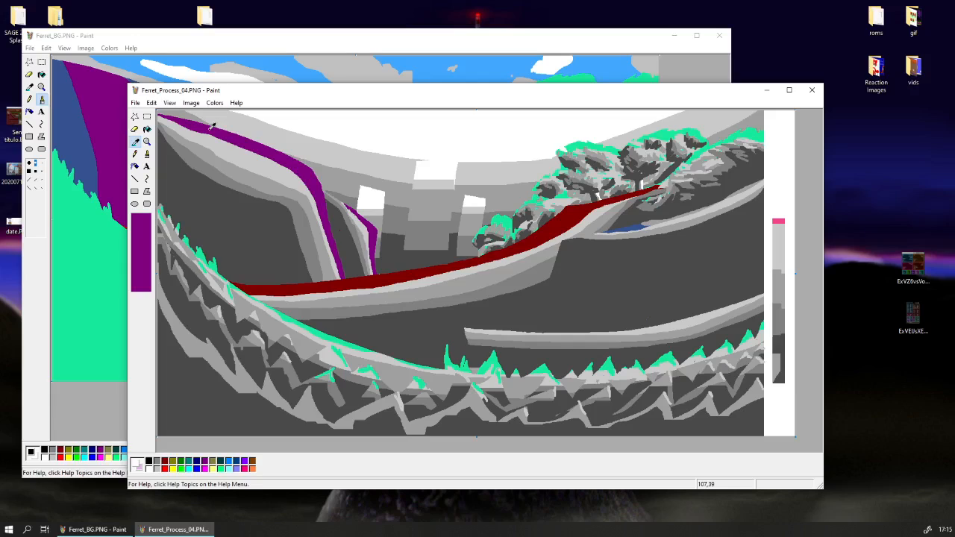
{"action": "left_click", "coordinate": [211, 129]}
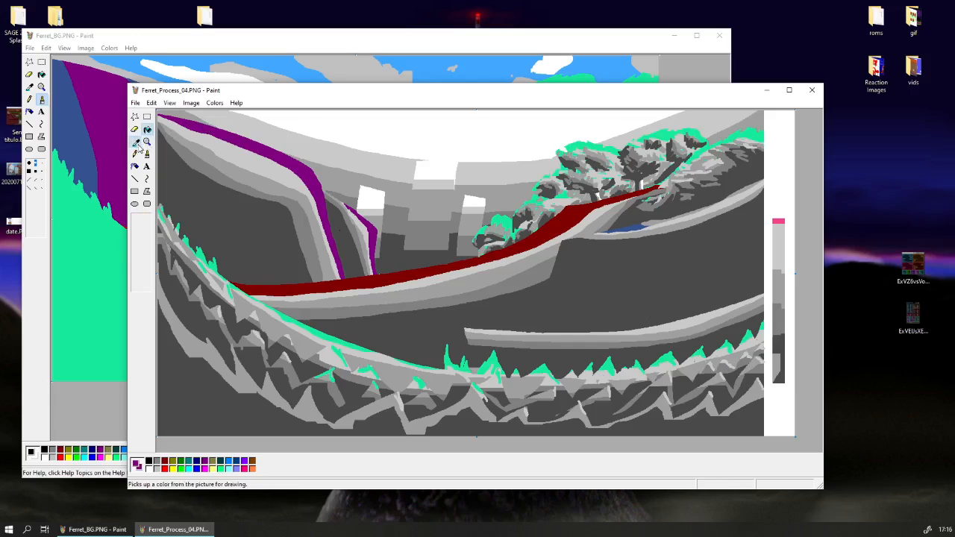
{"action": "left_click", "coordinate": [152, 102]}
{"action": "left_click", "coordinate": [183, 181]}
{"action": "right_click", "coordinate": [186, 181]}
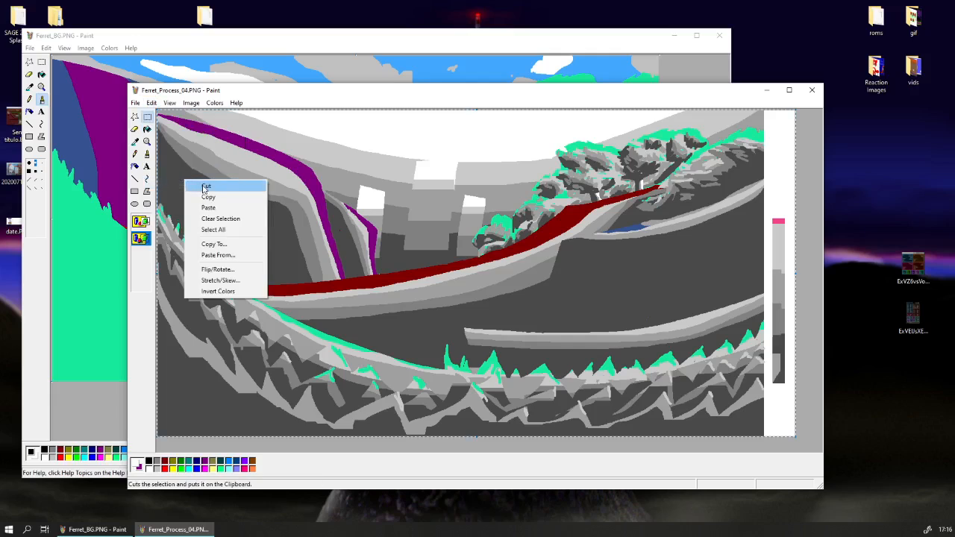
{"action": "left_click", "coordinate": [204, 188]}
{"action": "left_click", "coordinate": [147, 130]}
{"action": "left_click", "coordinate": [206, 142]}
{"action": "key", "text": "ctrl+v"}
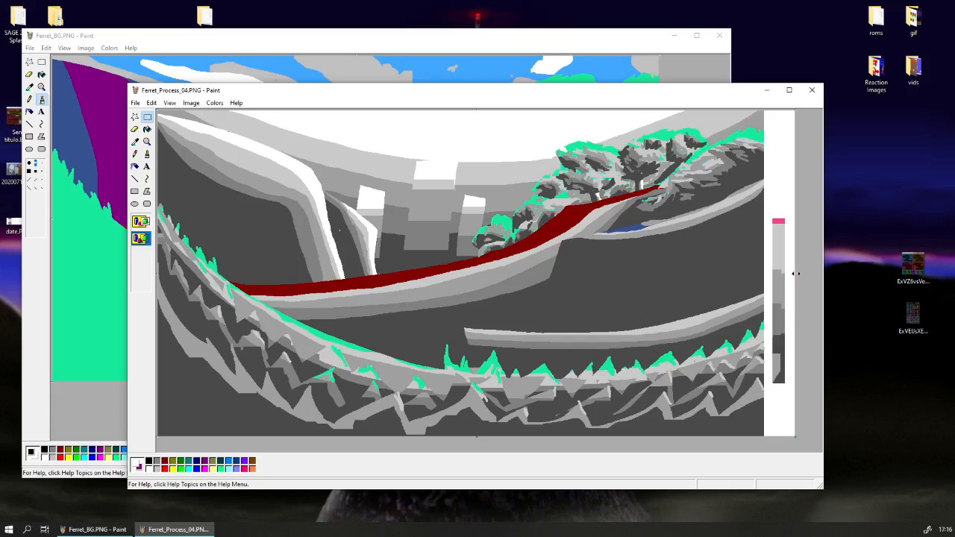
Trim the blank strip with the grey swatches off the canvas and replace the dark red slope edge with white using the largest colour eraser.
{"action": "left_click_drag", "start_coordinate": [795, 274], "coordinate": [765, 274]}
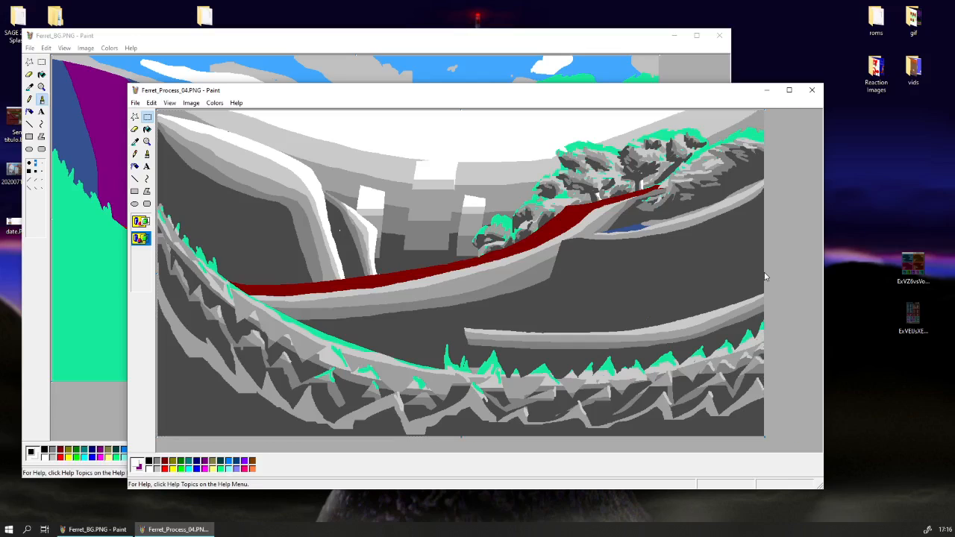
{"action": "left_click", "coordinate": [136, 142]}
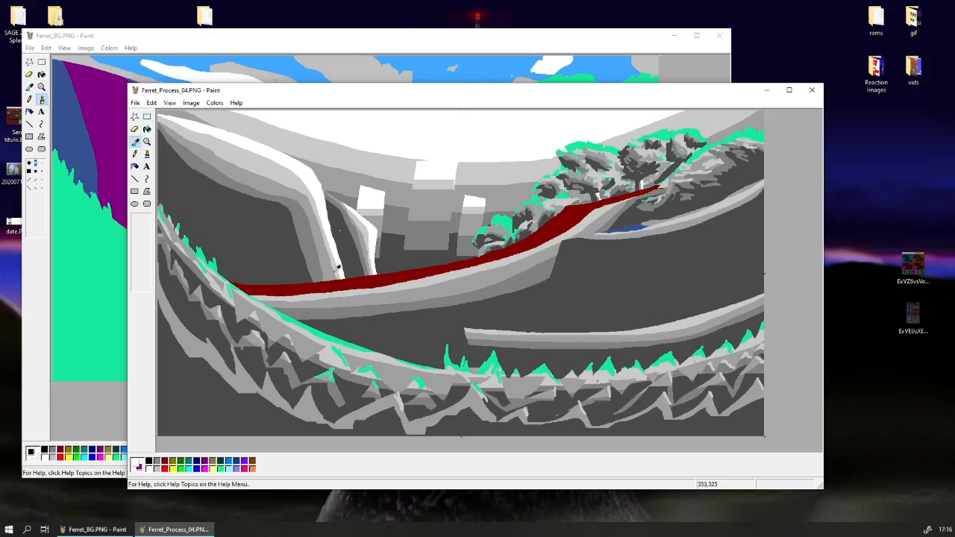
{"action": "left_click", "coordinate": [331, 285]}
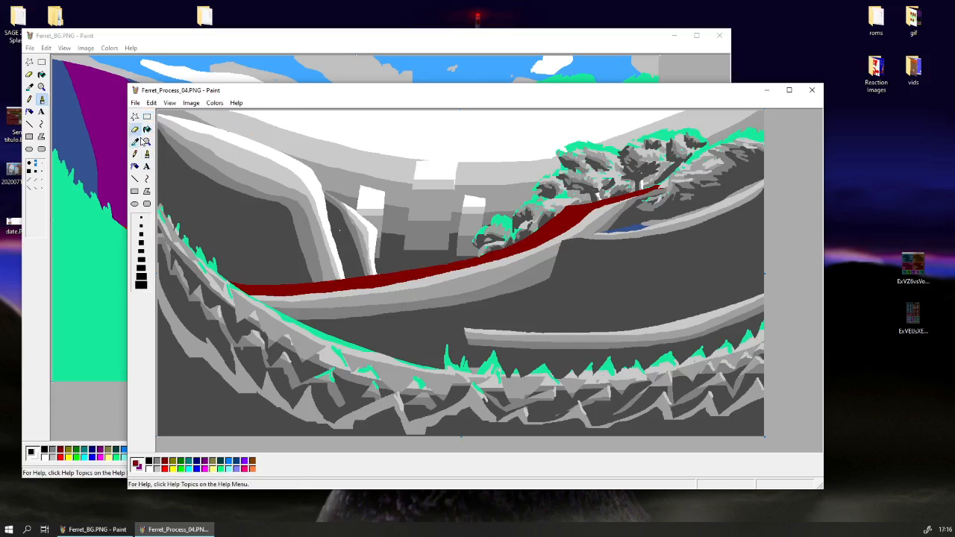
{"action": "left_click", "coordinate": [134, 129]}
{"action": "left_click", "coordinate": [141, 285]}
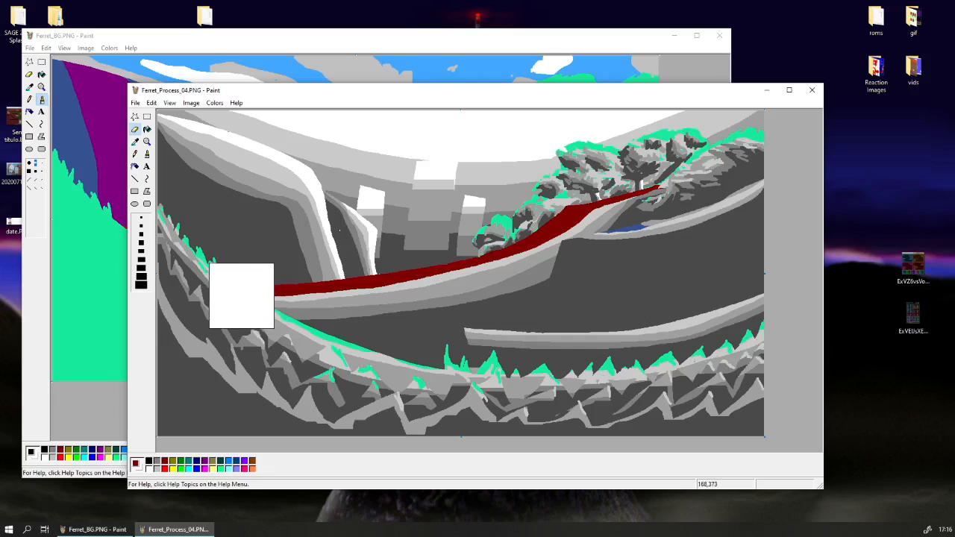
{"action": "mouse_move", "coordinate": [239, 294]}
{"action": "left_mouse_down"}
{"action": "mouse_move", "coordinate": [528, 276]}
{"action": "mouse_move", "coordinate": [692, 195]}
{"action": "mouse_move", "coordinate": [732, 202]}
{"action": "left_mouse_up"}
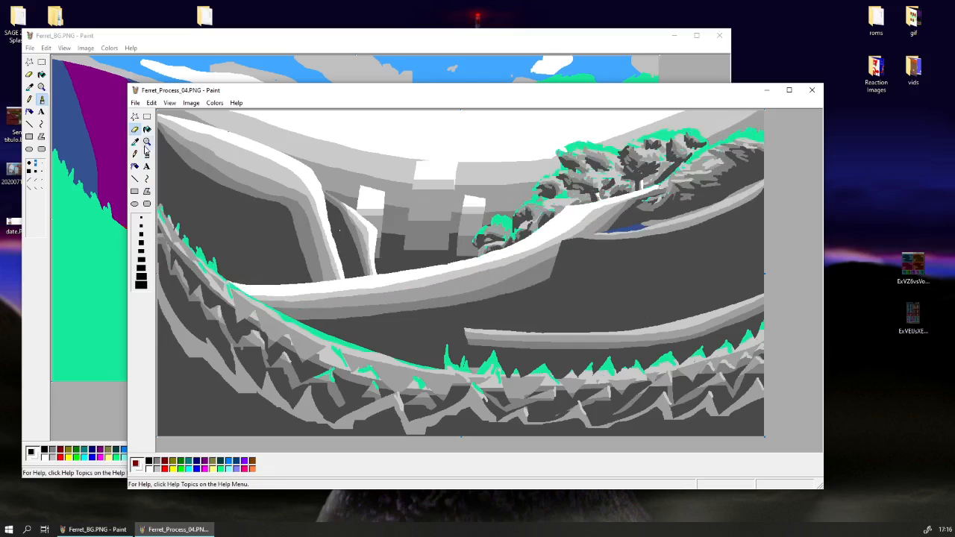
Sample green and dark blue in turn and replace the green grass and tree highlights and the blue patch with white using the colour eraser.
{"action": "left_click", "coordinate": [136, 142]}
{"action": "left_click", "coordinate": [214, 266]}
{"action": "mouse_move", "coordinate": [236, 301]}
{"action": "left_mouse_down"}
{"action": "mouse_move", "coordinate": [383, 369]}
{"action": "mouse_move", "coordinate": [497, 380]}
{"action": "mouse_move", "coordinate": [554, 372]}
{"action": "mouse_move", "coordinate": [524, 383]}
{"action": "mouse_move", "coordinate": [596, 294]}
{"action": "mouse_move", "coordinate": [478, 231]}
{"action": "left_mouse_up"}
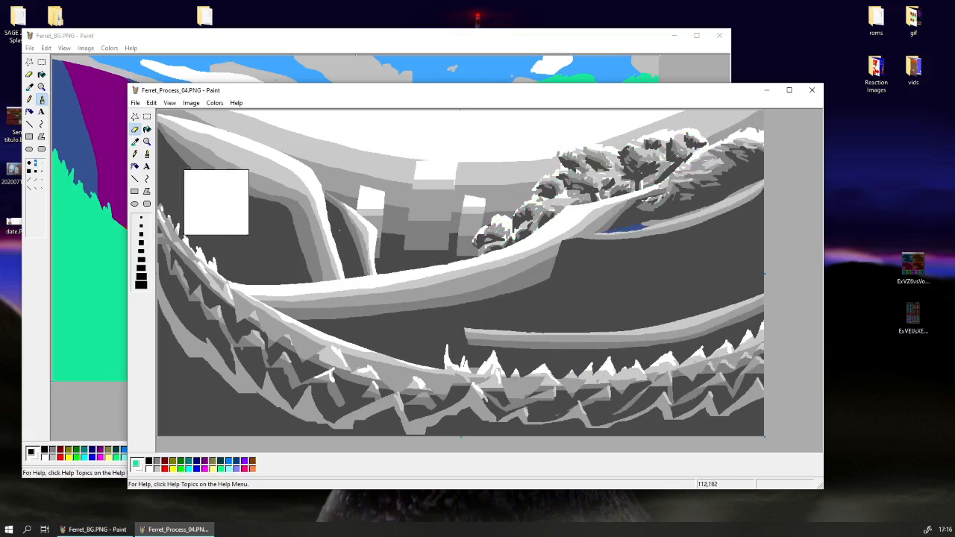
{"action": "left_click", "coordinate": [135, 141]}
{"action": "left_click", "coordinate": [638, 228]}
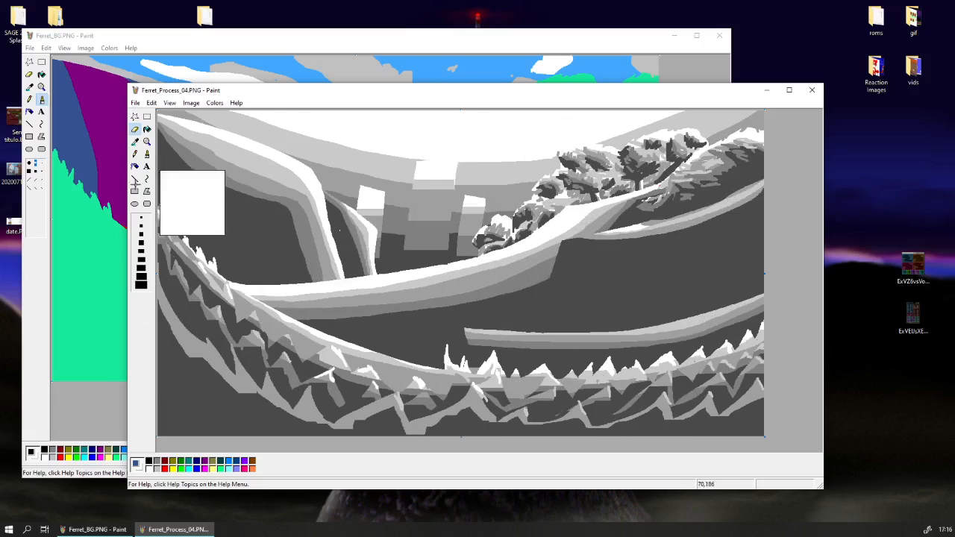
Save the greyscale background as Ferret_Process_04.PNG, replacing the existing file.
{"action": "left_click", "coordinate": [135, 102]}
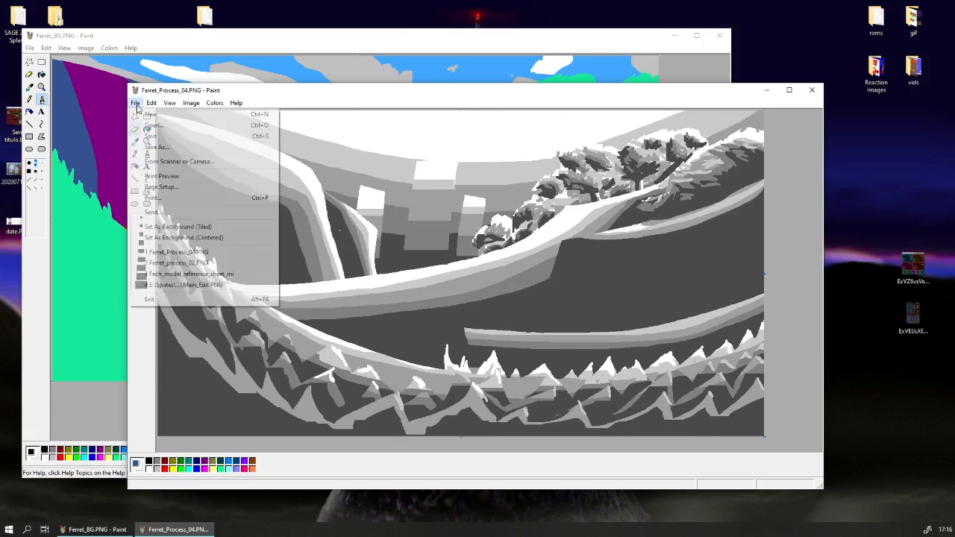
{"action": "left_click", "coordinate": [160, 149]}
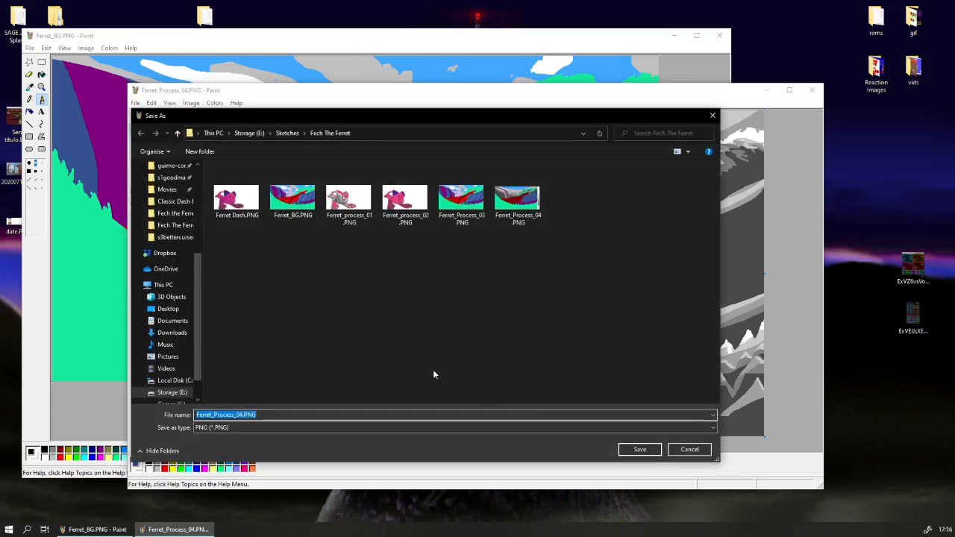
{"action": "left_click", "coordinate": [636, 450]}
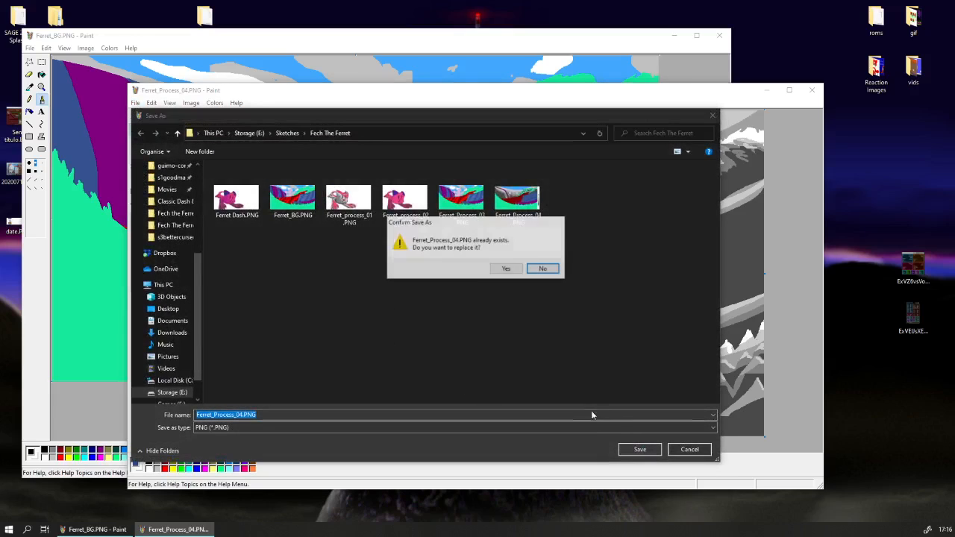
{"action": "left_click", "coordinate": [507, 269]}
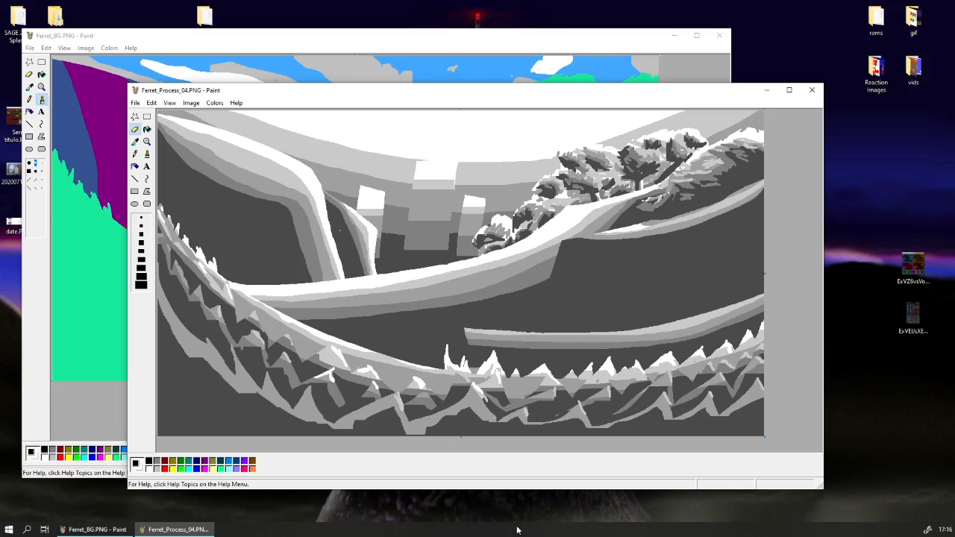
{"action": "left_click", "coordinate": [147, 117]}
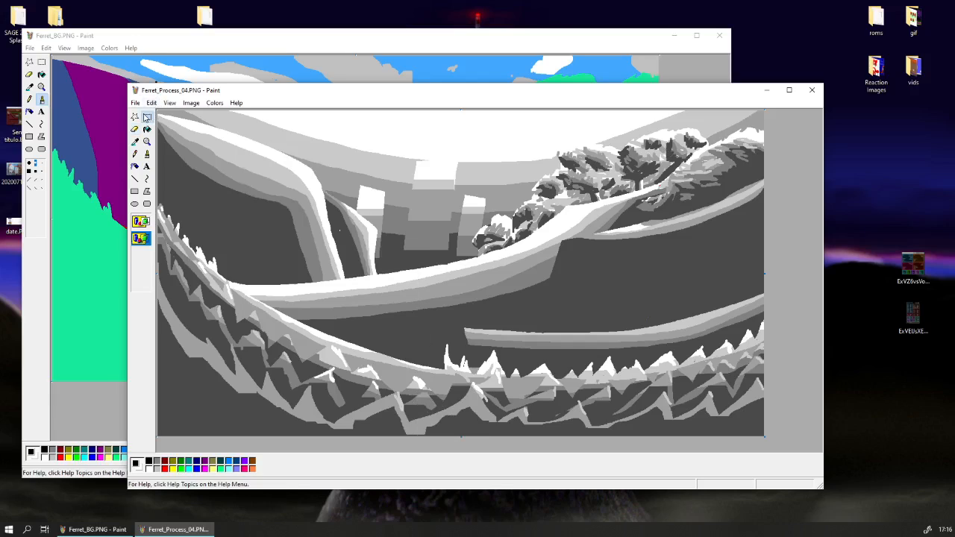
{"action": "mouse_move", "coordinate": [161, 90]}
{"action": "left_mouse_down"}
{"action": "mouse_move", "coordinate": [338, 94]}
{"action": "mouse_move", "coordinate": [214, 98]}
{"action": "mouse_move", "coordinate": [267, 412]}
{"action": "mouse_move", "coordinate": [221, 71]}
{"action": "left_mouse_up"}
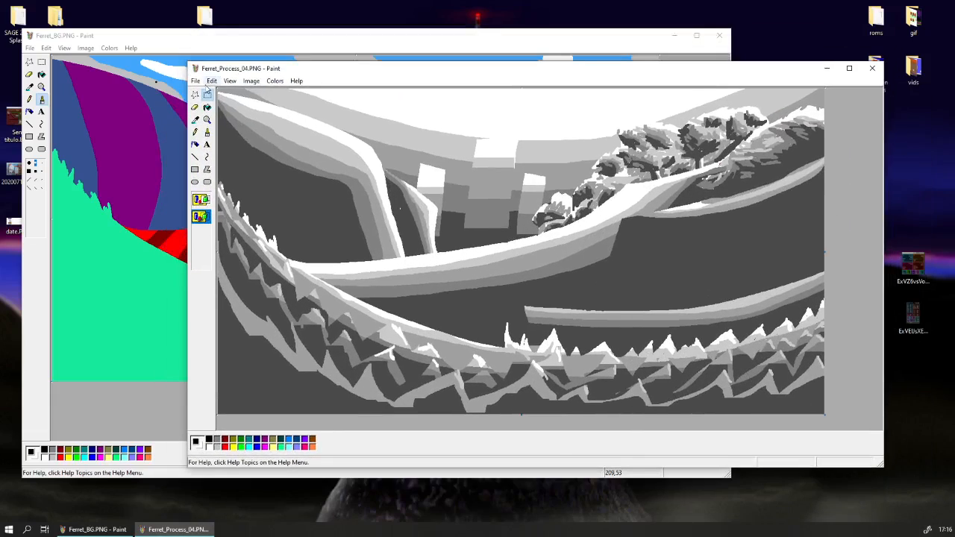
{"action": "mouse_move", "coordinate": [352, 76]}
{"action": "left_mouse_down"}
{"action": "mouse_move", "coordinate": [279, 82]}
{"action": "mouse_move", "coordinate": [291, 74]}
{"action": "left_mouse_up"}
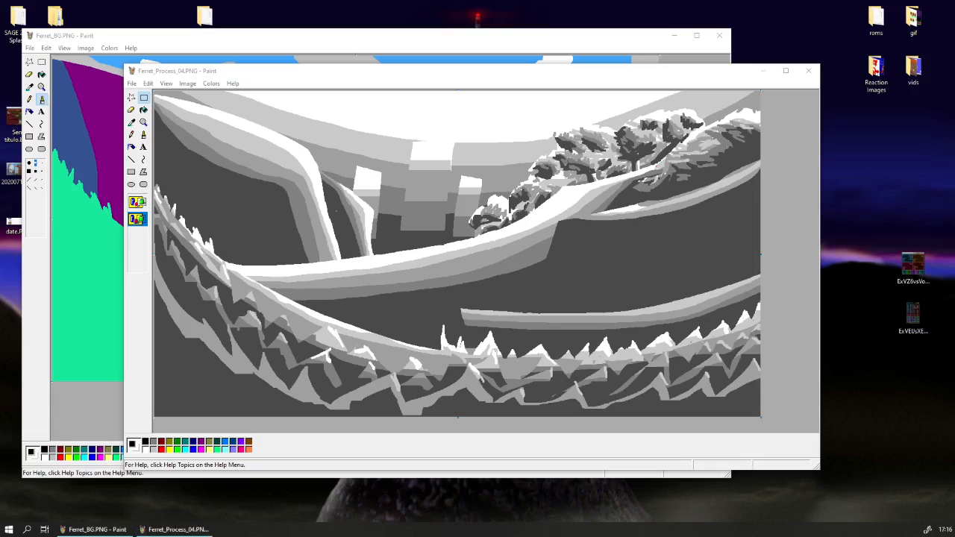
In a new untitled Paint window, convert the image to black and white and fill the whole canvas with a checkered dither pattern.
{"action": "mouse_move", "coordinate": [403, 0]}
{"action": "left_mouse_down"}
{"action": "mouse_move", "coordinate": [261, 189]}
{"action": "mouse_move", "coordinate": [391, 66]}
{"action": "mouse_move", "coordinate": [398, 86]}
{"action": "left_mouse_up"}
{"action": "left_click", "coordinate": [361, 99]}
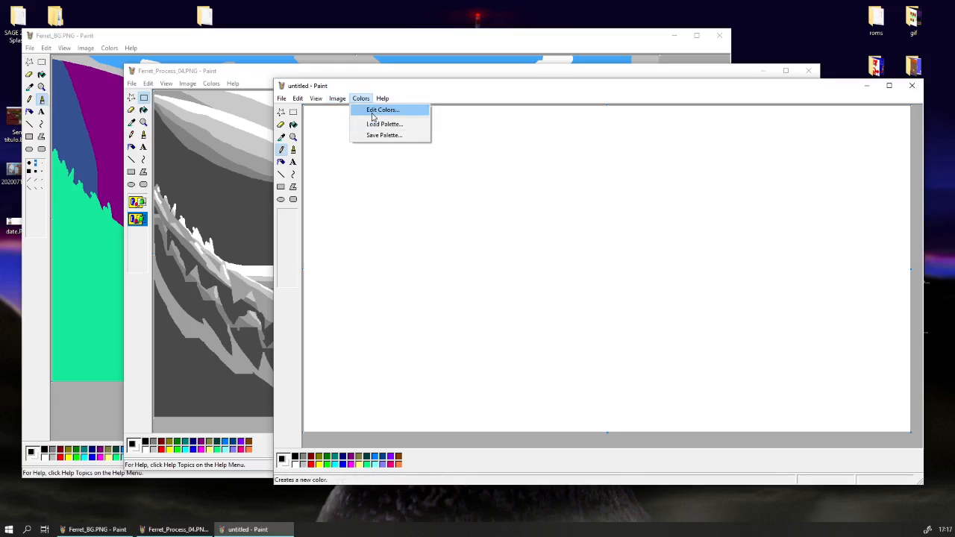
{"action": "mouse_move", "coordinate": [338, 99]}
{"action": "left_click", "coordinate": [359, 142]}
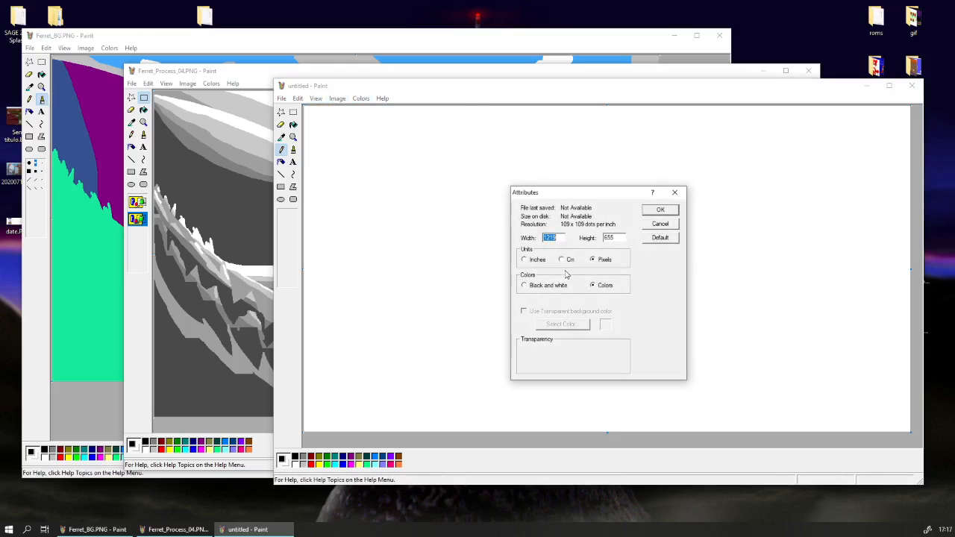
{"action": "left_click", "coordinate": [657, 212]}
{"action": "left_click", "coordinate": [612, 312]}
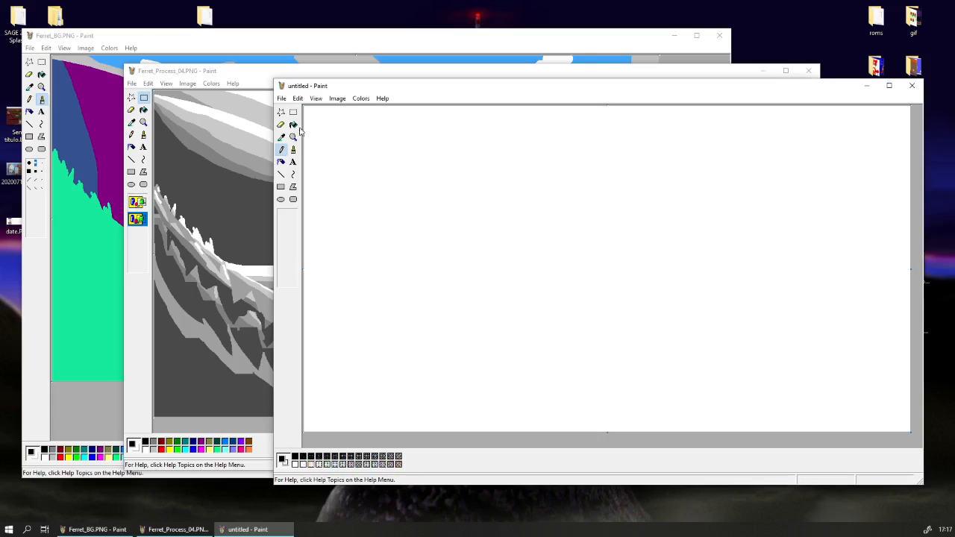
{"action": "left_click", "coordinate": [294, 126]}
{"action": "left_click", "coordinate": [362, 288]}
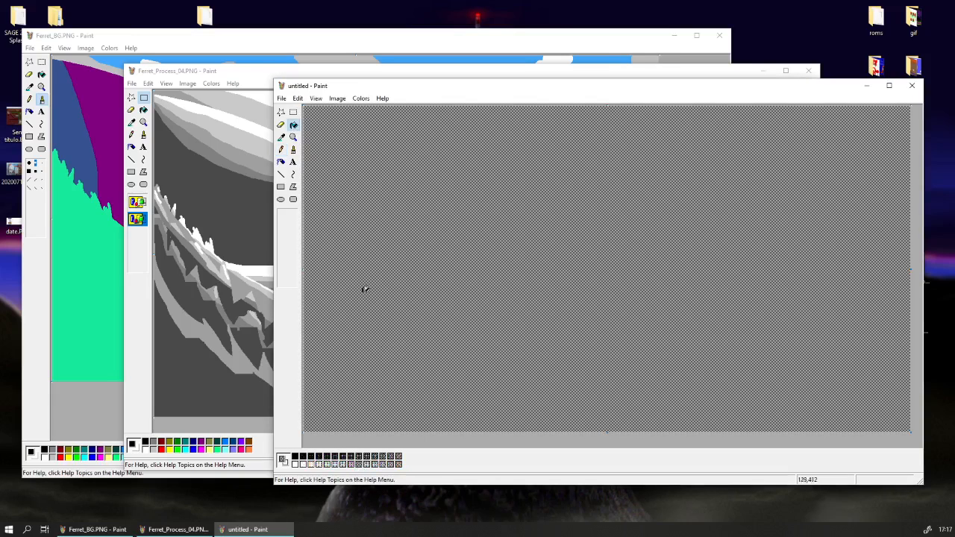
Select the entire dither-patterned canvas and copy it.
{"action": "left_click", "coordinate": [298, 98]}
{"action": "left_click", "coordinate": [334, 180]}
{"action": "right_click", "coordinate": [334, 180]}
{"action": "left_click", "coordinate": [351, 197]}
In Ferret_Process_04, sample the middle grey as background colour and replace it with the checkered dither by pasting the image transparently over the pattern.
{"action": "left_click", "coordinate": [252, 85]}
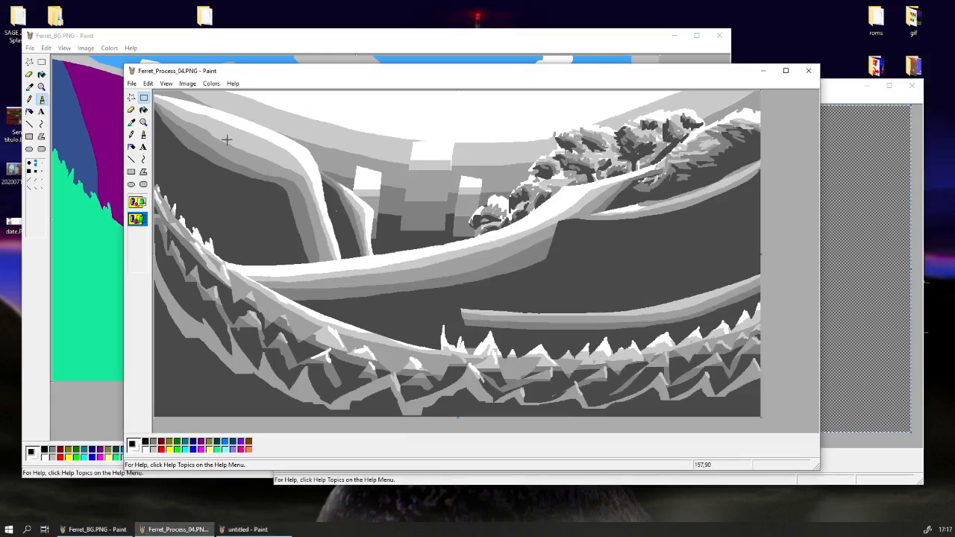
{"action": "left_click", "coordinate": [131, 122]}
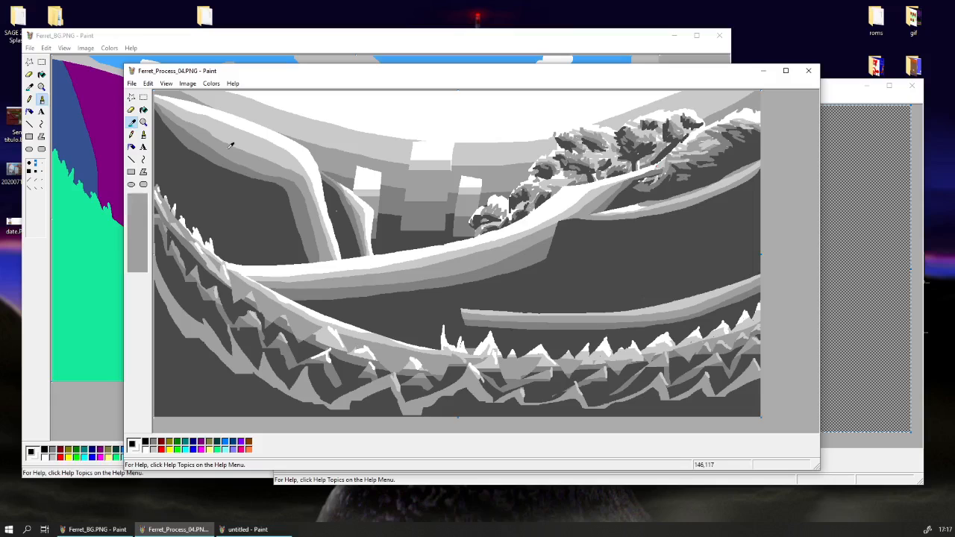
{"action": "right_click", "coordinate": [228, 149]}
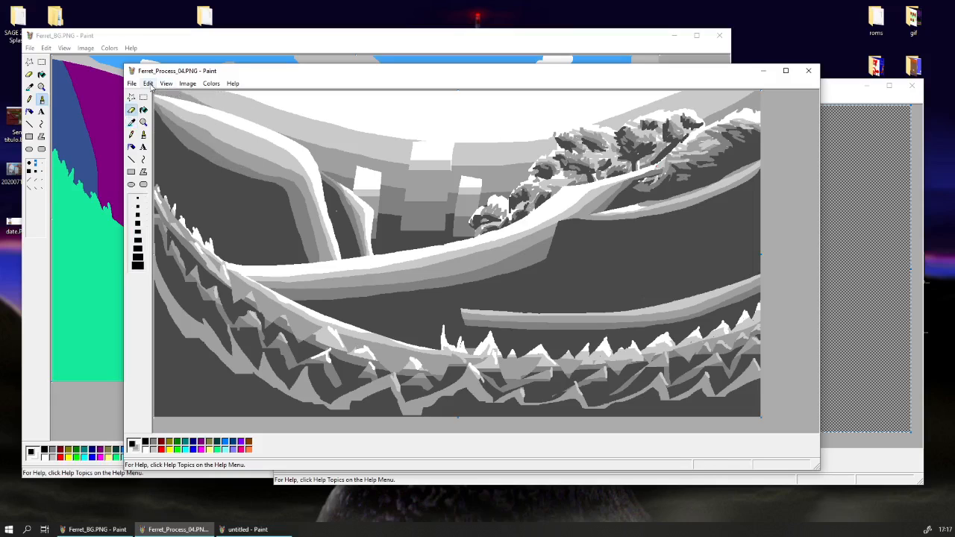
{"action": "key", "text": "ctrl+v"}
{"action": "left_click", "coordinate": [149, 84]}
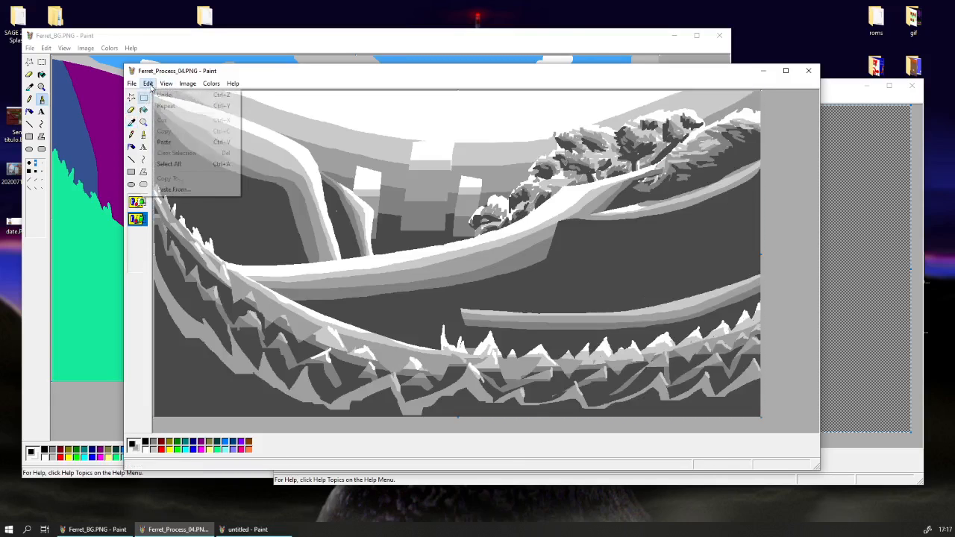
{"action": "left_click", "coordinate": [184, 176]}
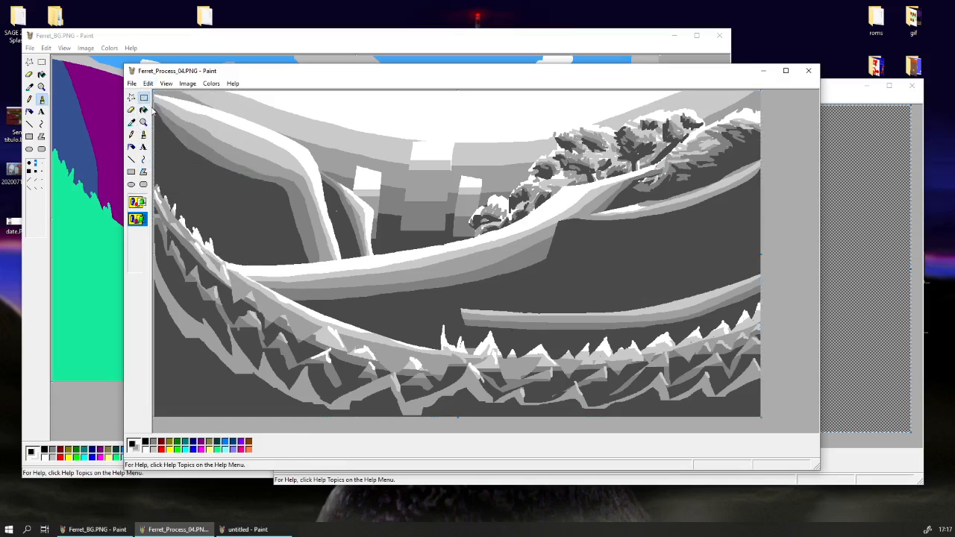
{"action": "key", "text": "Delete"}
{"action": "key", "text": "ctrl+v"}
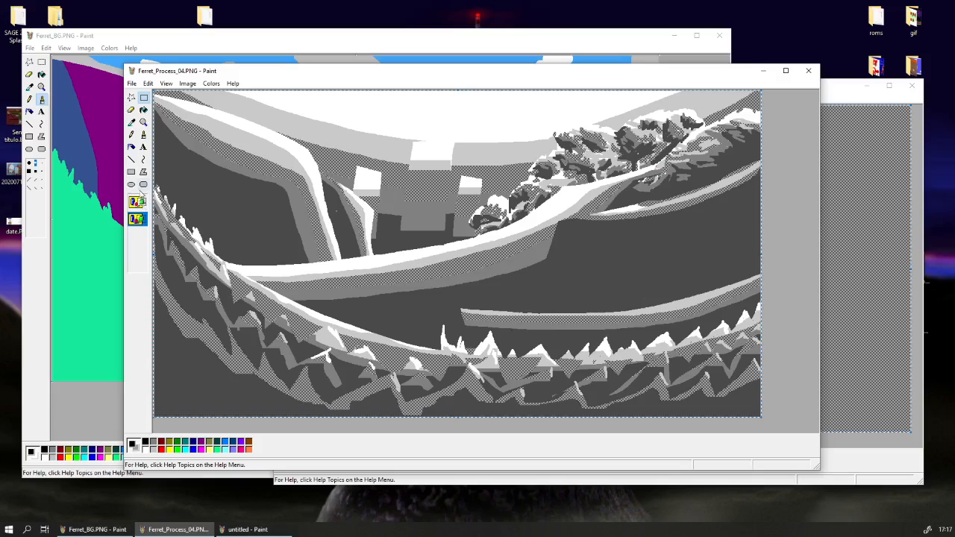
Sample the light grey as background colour, and refill the cleared untitled canvas with a light, sparse black-dot dither pattern.
{"action": "left_click", "coordinate": [132, 109]}
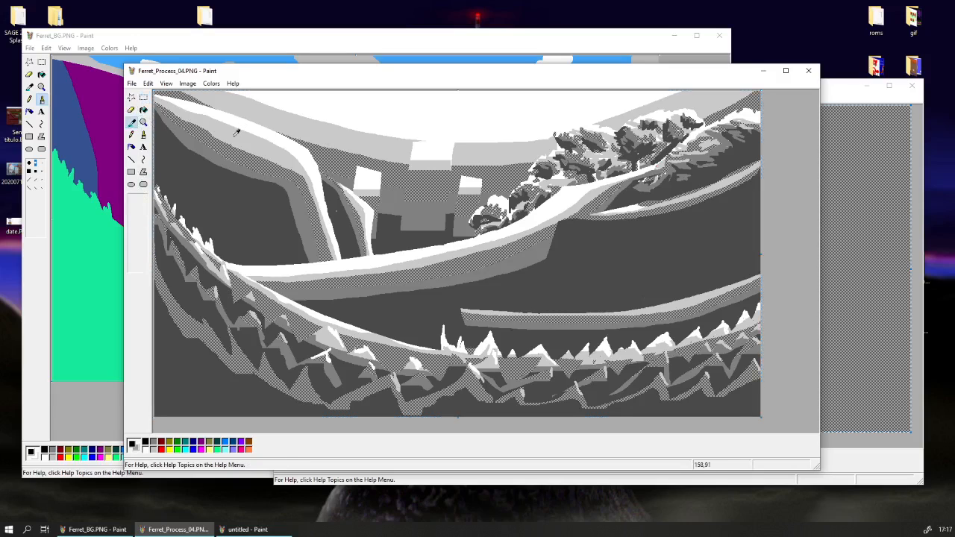
{"action": "left_click", "coordinate": [919, 182]}
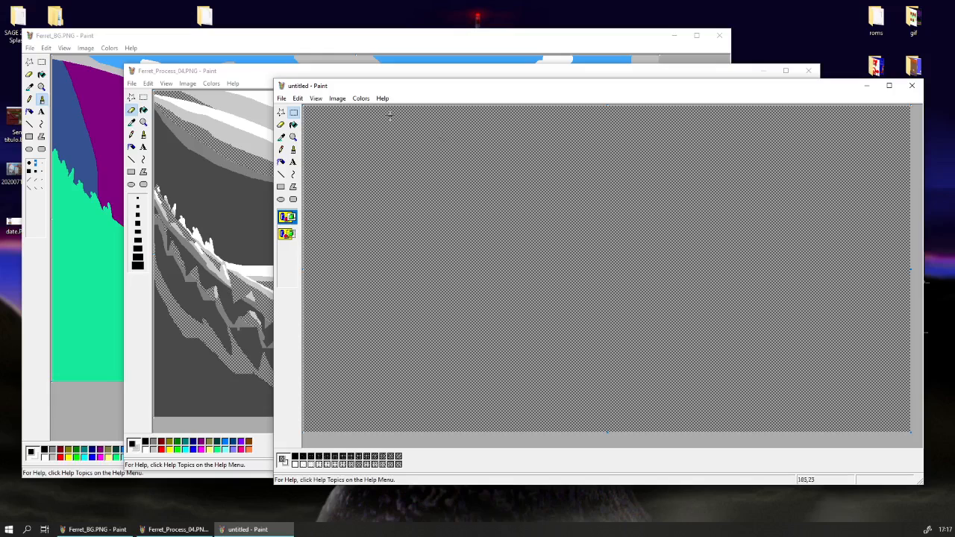
{"action": "left_click", "coordinate": [299, 98]}
{"action": "left_click", "coordinate": [328, 177]}
{"action": "left_click", "coordinate": [293, 124]}
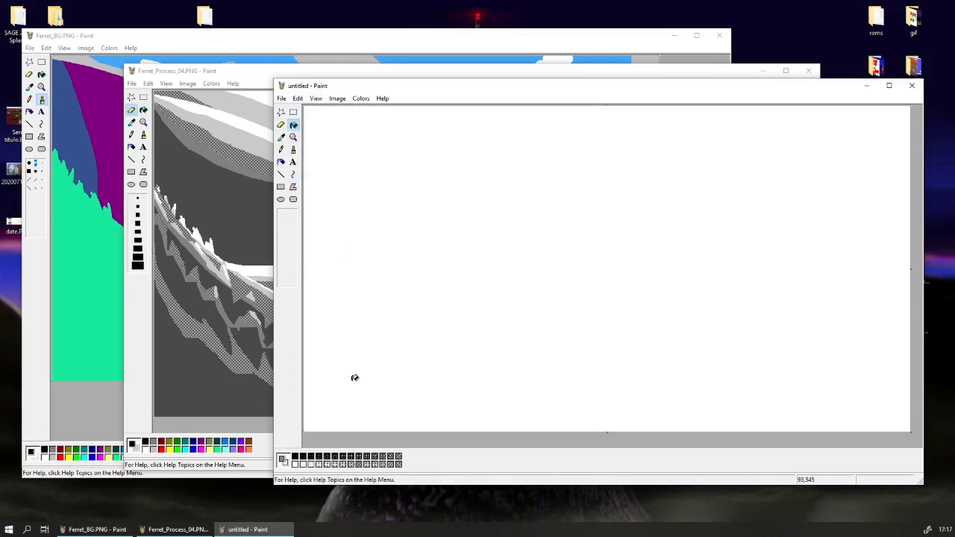
{"action": "left_click", "coordinate": [403, 298]}
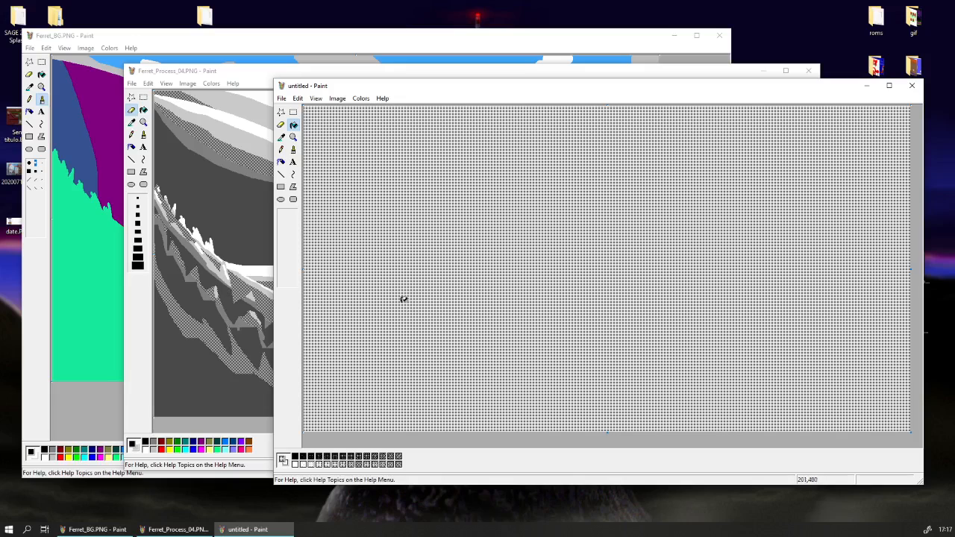
Select the whole light dot-dither canvas and copy it.
{"action": "left_click", "coordinate": [298, 98]}
{"action": "left_click", "coordinate": [335, 182]}
{"action": "right_click", "coordinate": [336, 184]}
{"action": "left_click", "coordinate": [358, 199]}
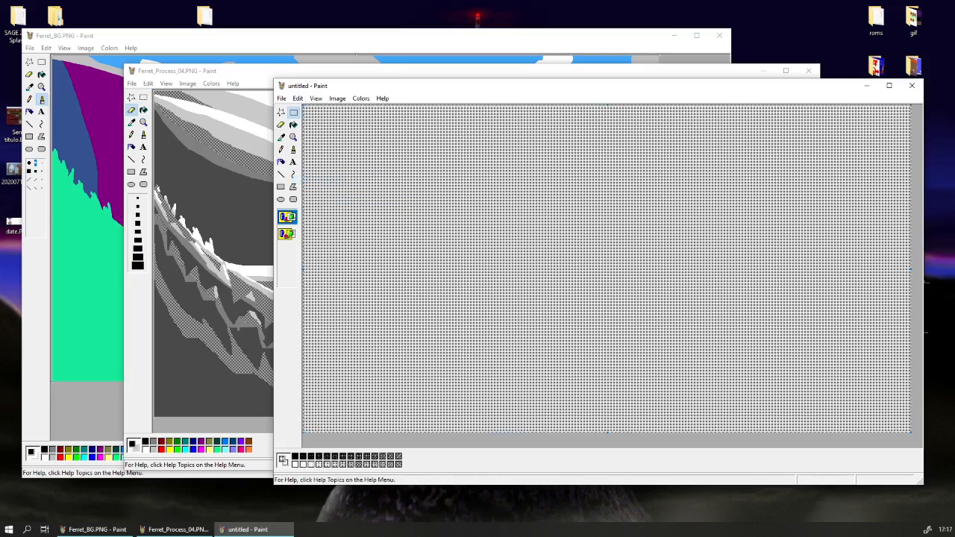
Replace the light grey areas of Ferret_Process_04 with the light dot dither by pasting the copied image transparently over the pattern.
{"action": "left_click", "coordinate": [178, 529]}
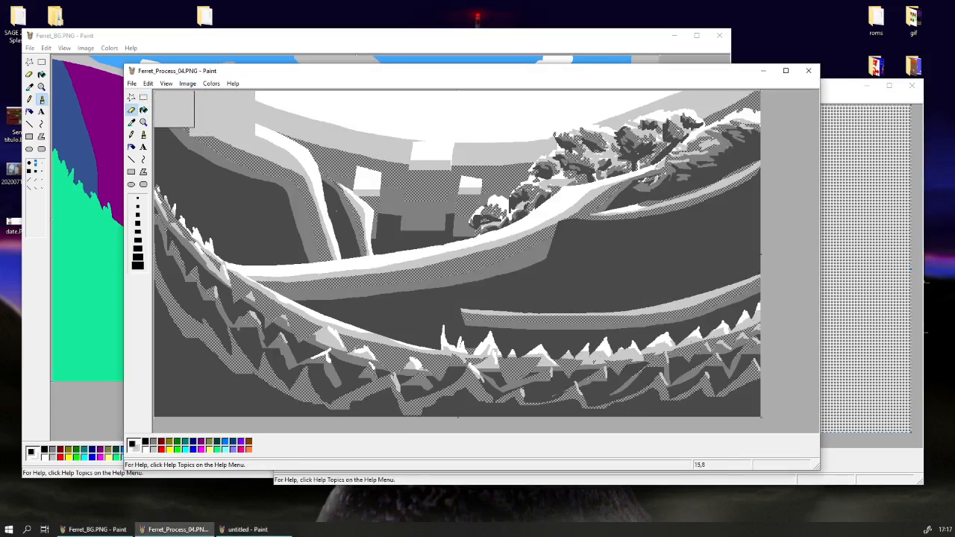
{"action": "left_click", "coordinate": [143, 97]}
{"action": "key", "text": "ctrl+v"}
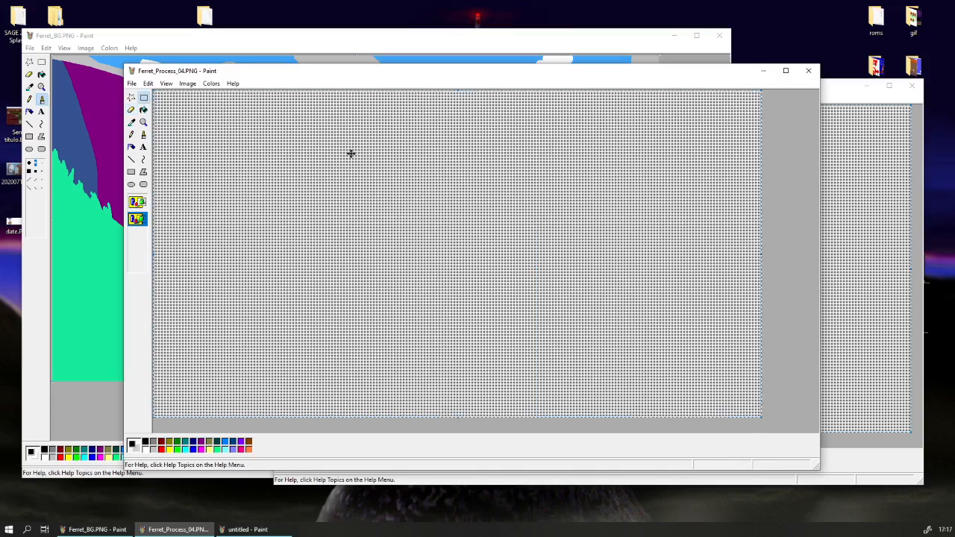
{"action": "key", "text": "ctrl+z"}
{"action": "left_click", "coordinate": [149, 84]}
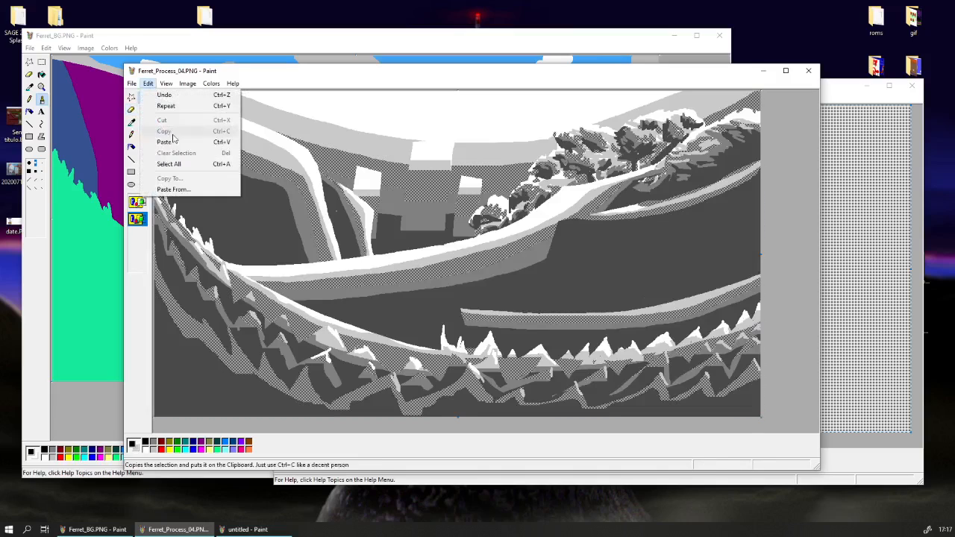
{"action": "left_click", "coordinate": [183, 165]}
{"action": "right_click", "coordinate": [185, 169]}
{"action": "left_click", "coordinate": [206, 186]}
{"action": "left_click", "coordinate": [145, 106]}
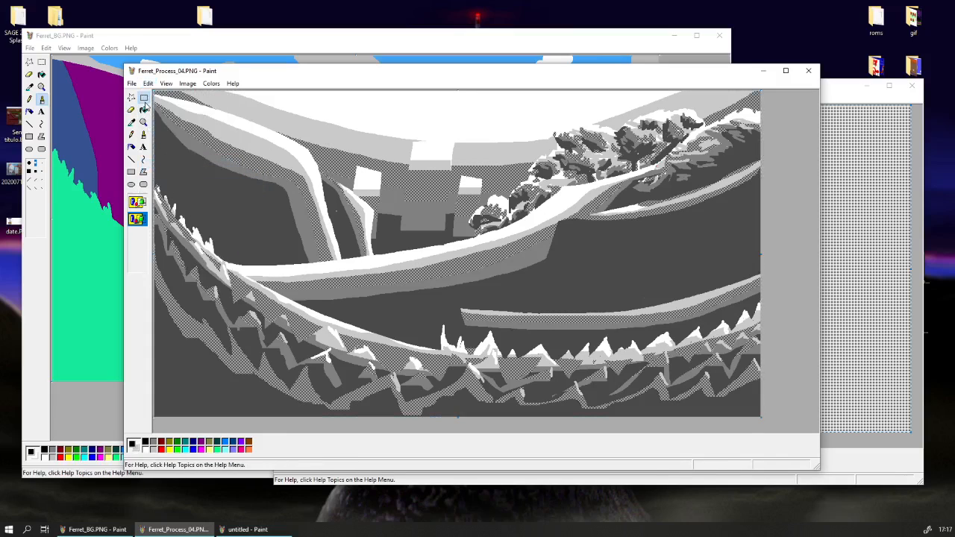
{"action": "key", "text": "ctrl+v"}
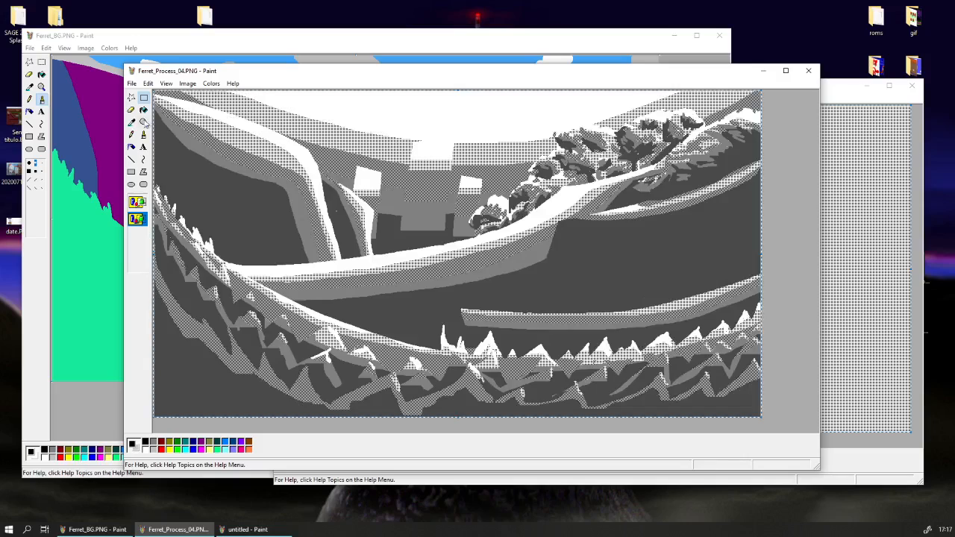
Sample the darker mid grey as background colour, and refill the cleared untitled canvas with a dark dither of sparse white dots.
{"action": "left_click", "coordinate": [132, 110]}
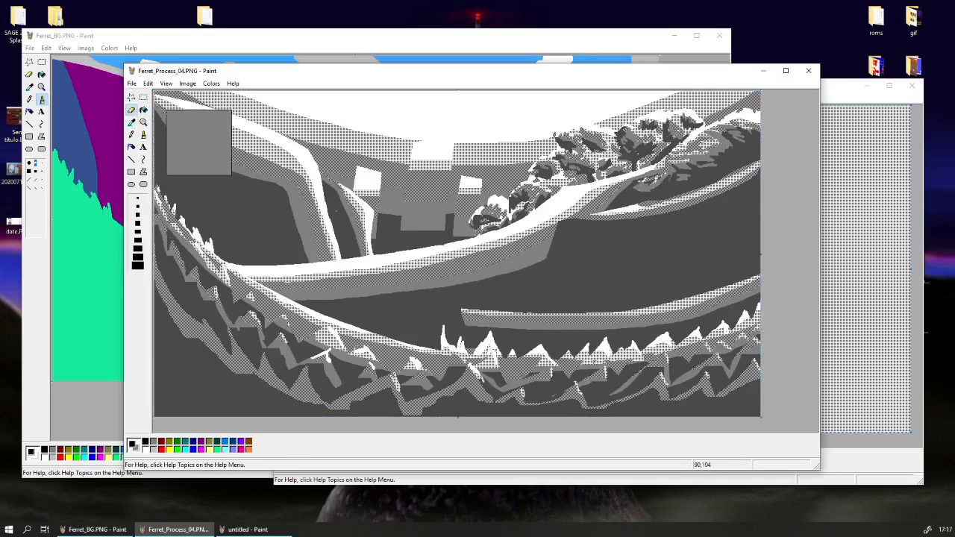
{"action": "left_click", "coordinate": [149, 83]}
{"action": "left_click", "coordinate": [153, 84]}
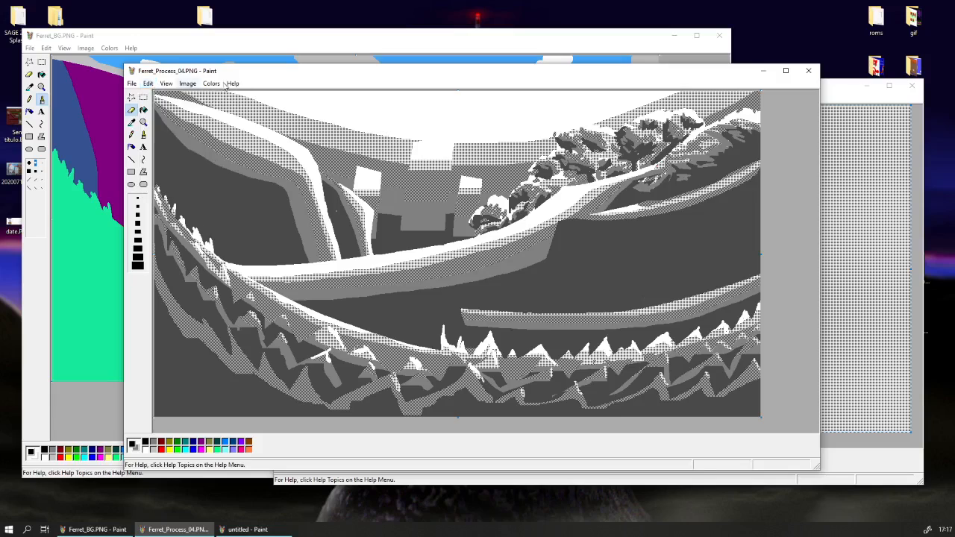
{"action": "left_click", "coordinate": [855, 101]}
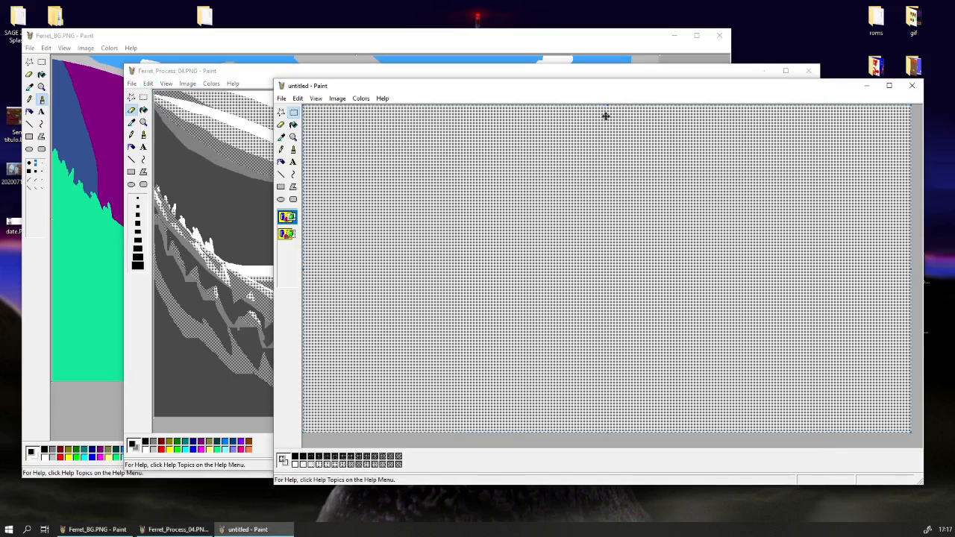
{"action": "left_click", "coordinate": [298, 97]}
{"action": "left_click", "coordinate": [325, 178]}
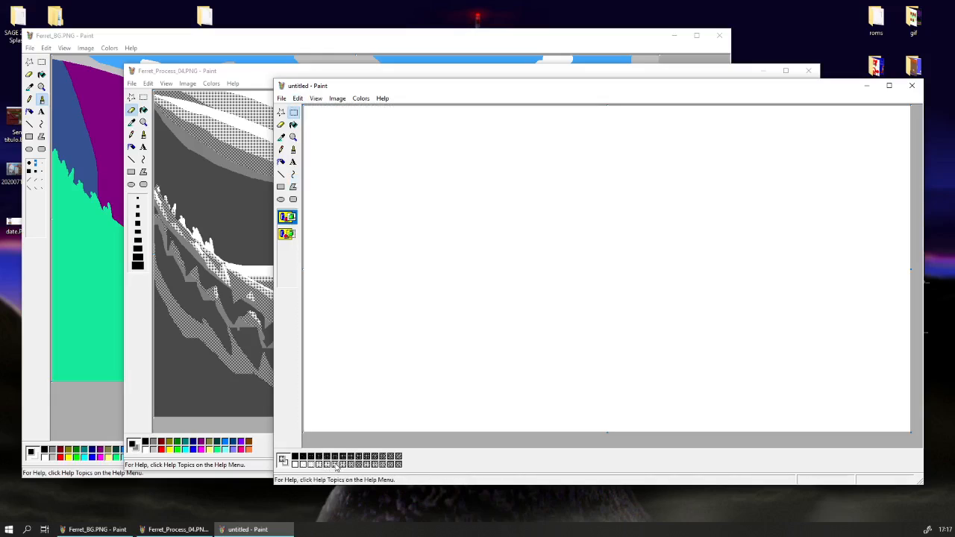
{"action": "left_click", "coordinate": [293, 125]}
{"action": "left_click", "coordinate": [316, 124]}
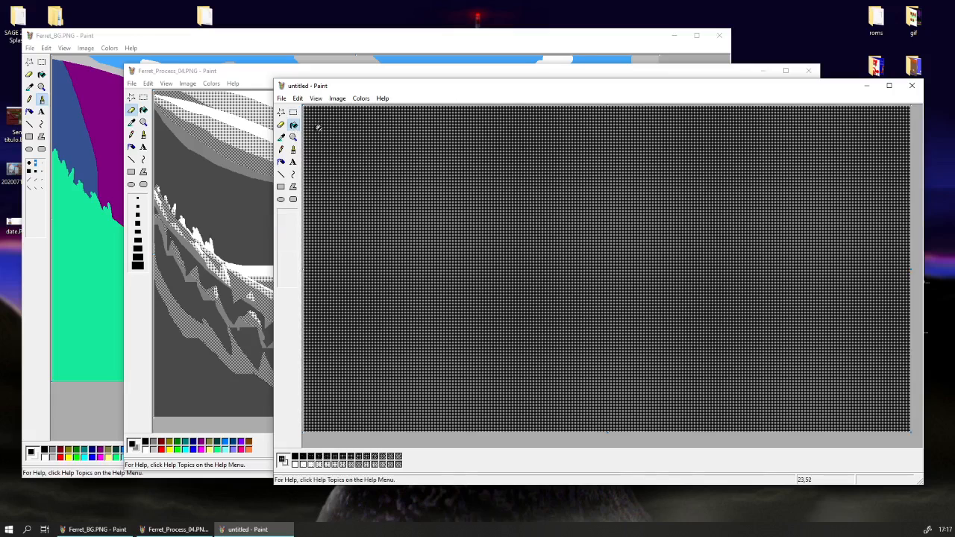
Select the whole dark dither canvas and copy it.
{"action": "left_click", "coordinate": [298, 98]}
{"action": "left_click", "coordinate": [329, 179]}
{"action": "right_click", "coordinate": [341, 180]}
{"action": "left_click", "coordinate": [360, 197]}
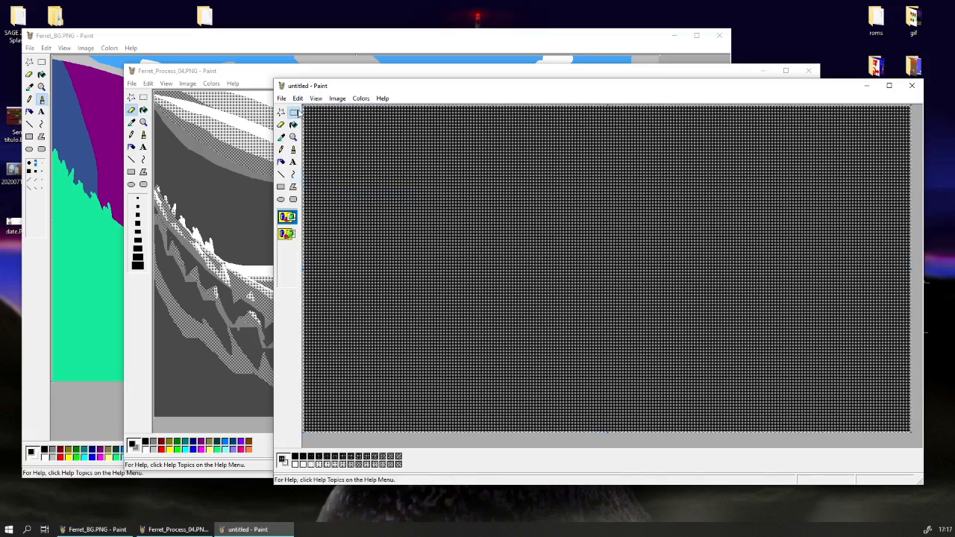
Paste the dark dither pattern over the Ferret_Process_04 image and undo the paste so it can be redone.
{"action": "left_click", "coordinate": [232, 64]}
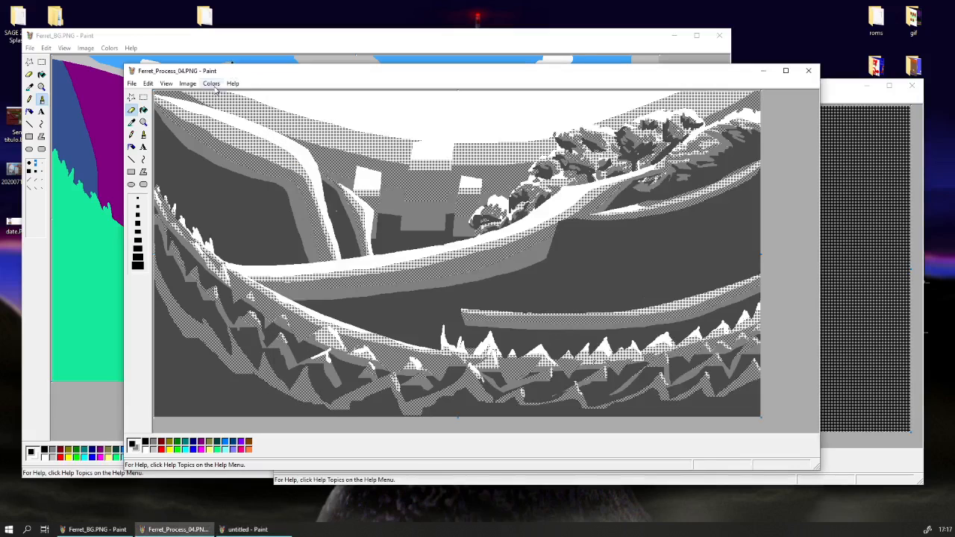
{"action": "left_click", "coordinate": [144, 97]}
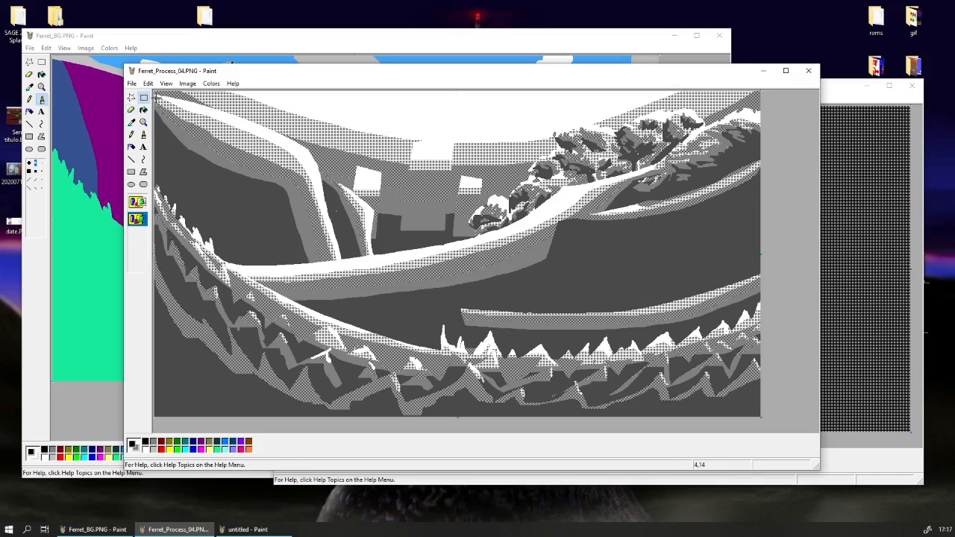
{"action": "key", "text": "ctrl+v"}
{"action": "key", "text": "ctrl+z"}
{"action": "left_click", "coordinate": [148, 84]}
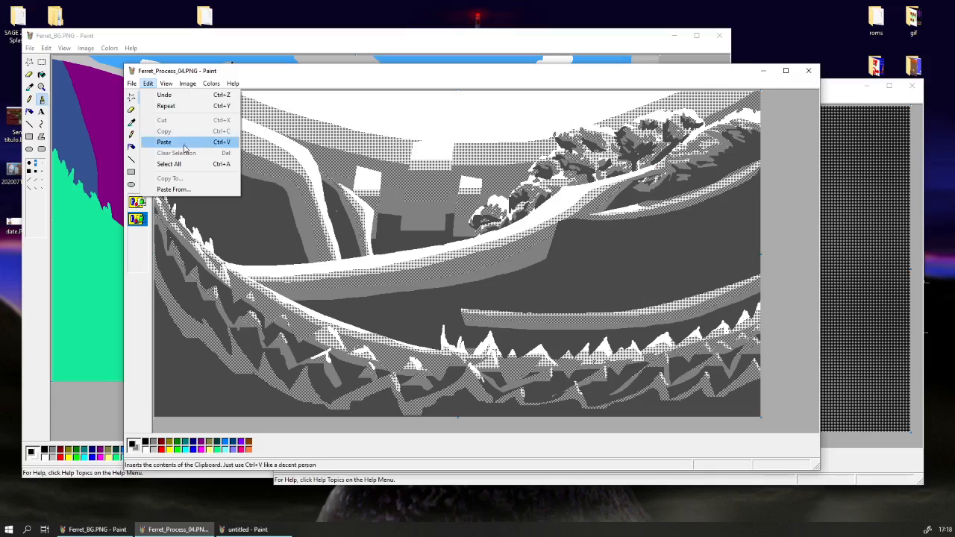
{"action": "left_click", "coordinate": [182, 163]}
{"action": "right_click", "coordinate": [182, 162]}
{"action": "left_click", "coordinate": [201, 190]}
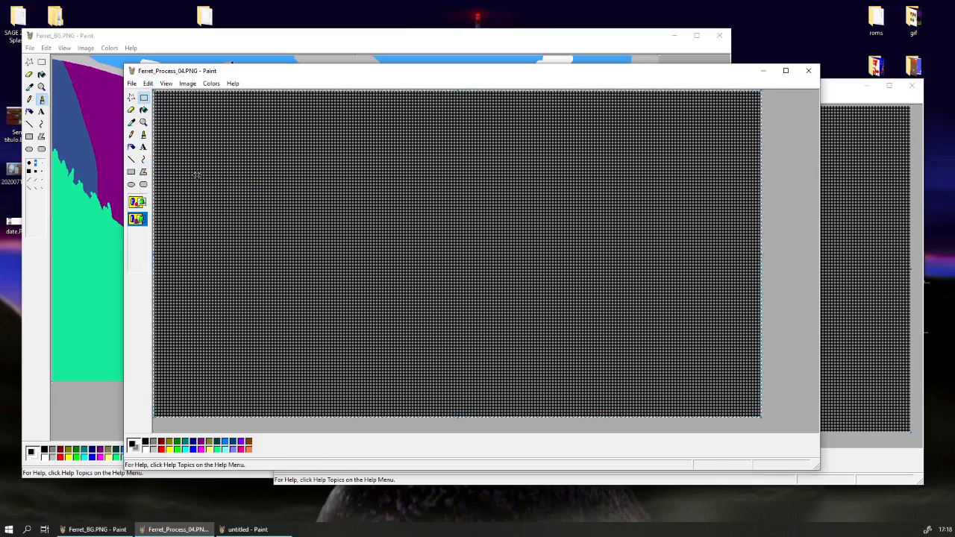
{"action": "key", "text": "ctrl+z"}
Copy the whole background image, redo the pattern paste, and paste the image transparently over it to dither the darker mid-grey areas.
{"action": "left_click", "coordinate": [148, 84]}
{"action": "left_click", "coordinate": [177, 162]}
{"action": "right_click", "coordinate": [177, 163]}
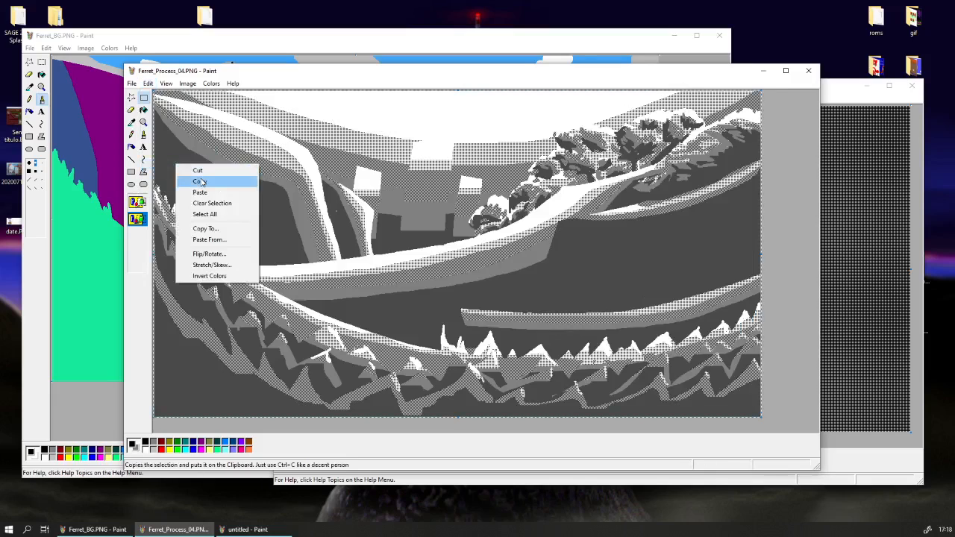
{"action": "left_click", "coordinate": [200, 181]}
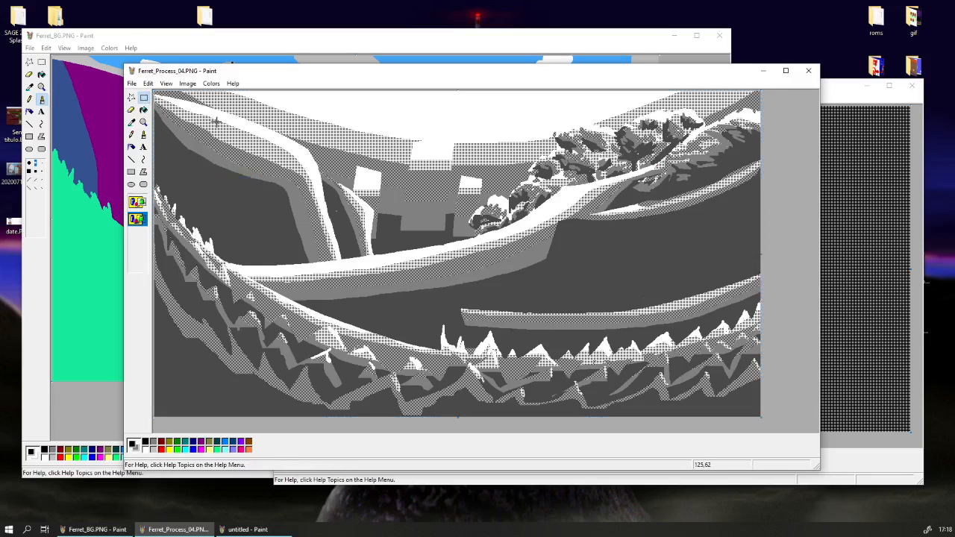
{"action": "key", "text": "ctrl+y"}
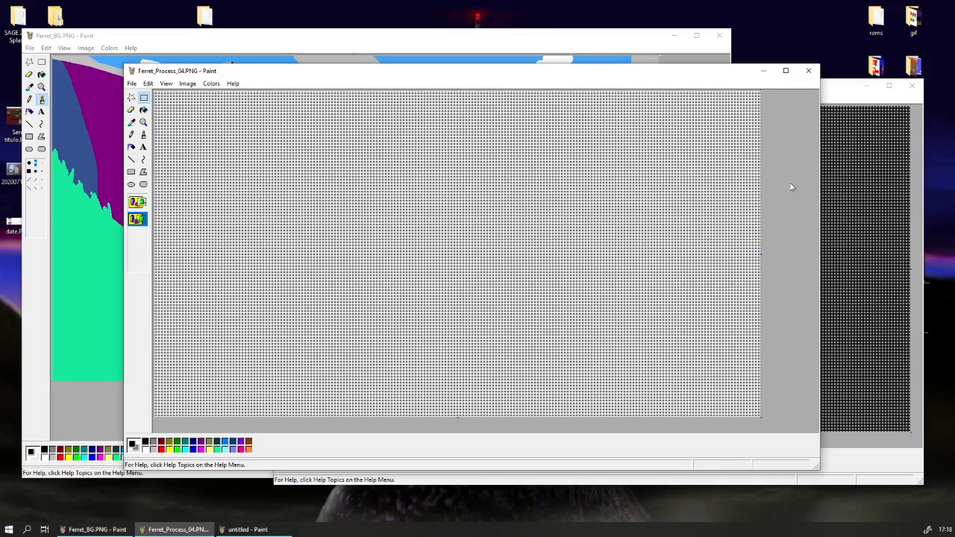
{"action": "key", "text": "ctrl+v"}
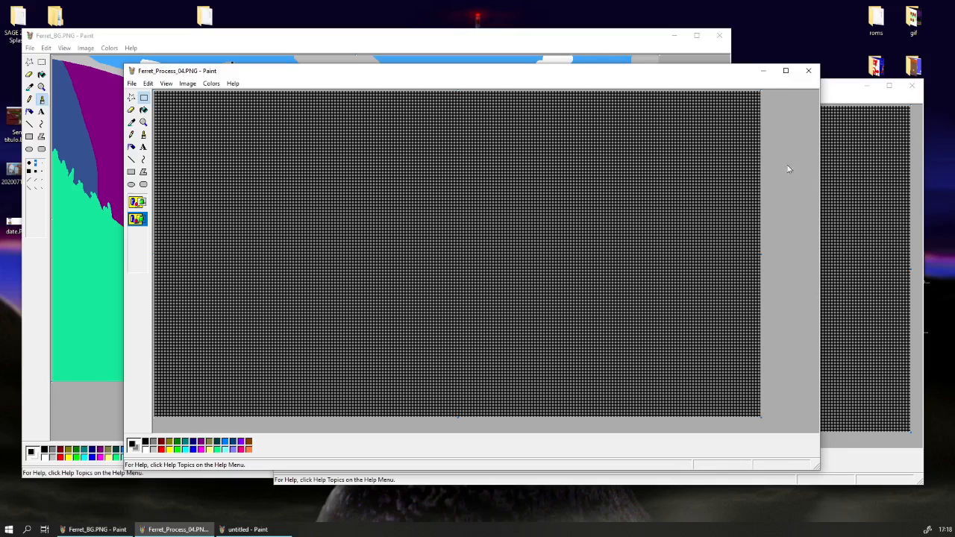
{"action": "key", "text": "ctrl+v"}
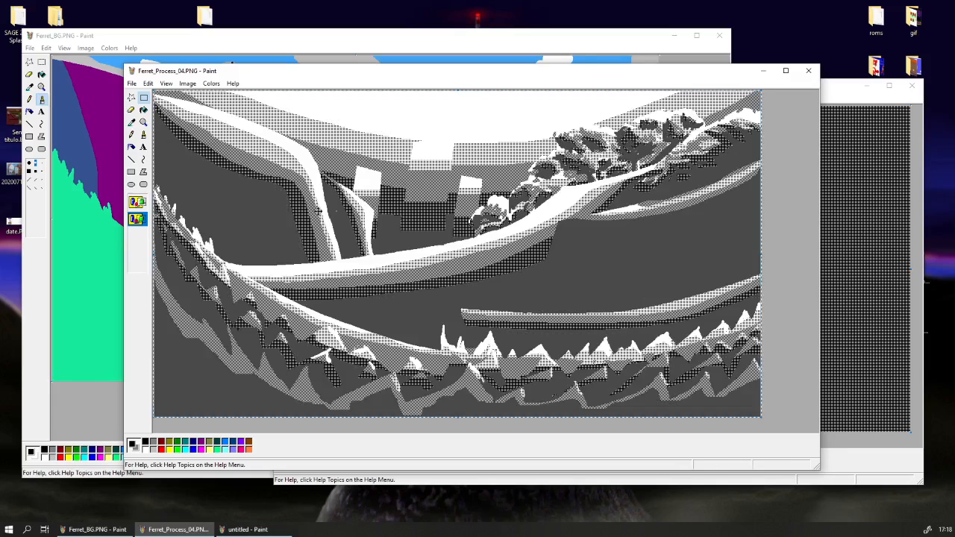
Select the entire dithered background image and copy it.
{"action": "left_click", "coordinate": [144, 97]}
{"action": "mouse_move", "coordinate": [395, 78]}
{"action": "left_mouse_down"}
{"action": "mouse_move", "coordinate": [478, 92]}
{"action": "mouse_move", "coordinate": [398, 118]}
{"action": "mouse_move", "coordinate": [419, 98]}
{"action": "left_mouse_up"}
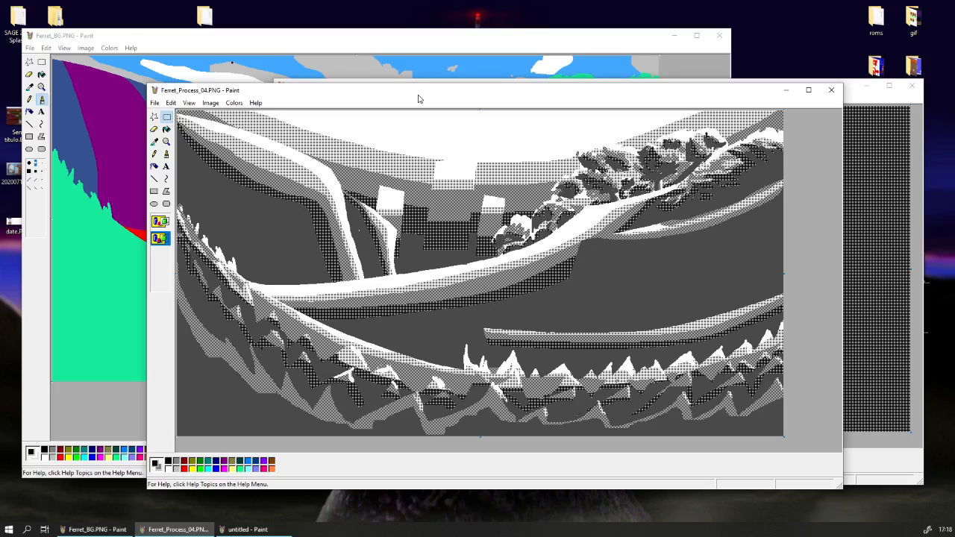
{"action": "left_click", "coordinate": [172, 103]}
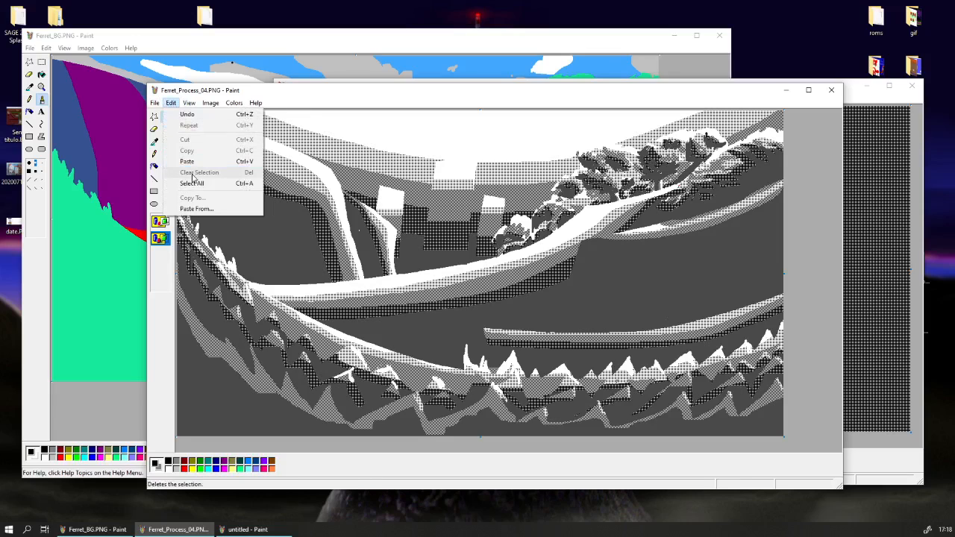
{"action": "left_click", "coordinate": [192, 182]}
{"action": "right_click", "coordinate": [193, 182]}
{"action": "left_click", "coordinate": [215, 200]}
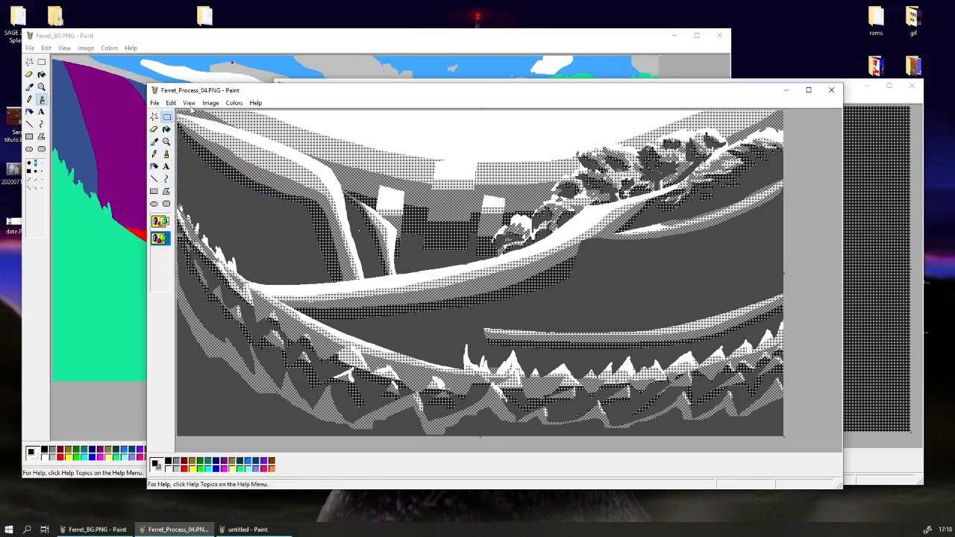
{"action": "left_click_drag", "start_coordinate": [189, 94], "coordinate": [202, 89]}
{"action": "left_click", "coordinate": [169, 100]}
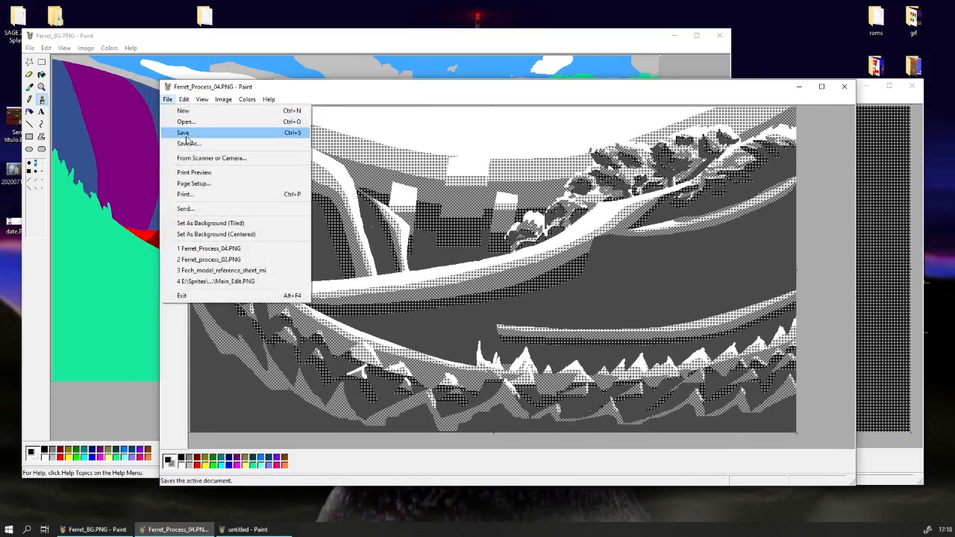
{"action": "left_click", "coordinate": [189, 143]}
{"action": "left_click", "coordinate": [290, 412]}
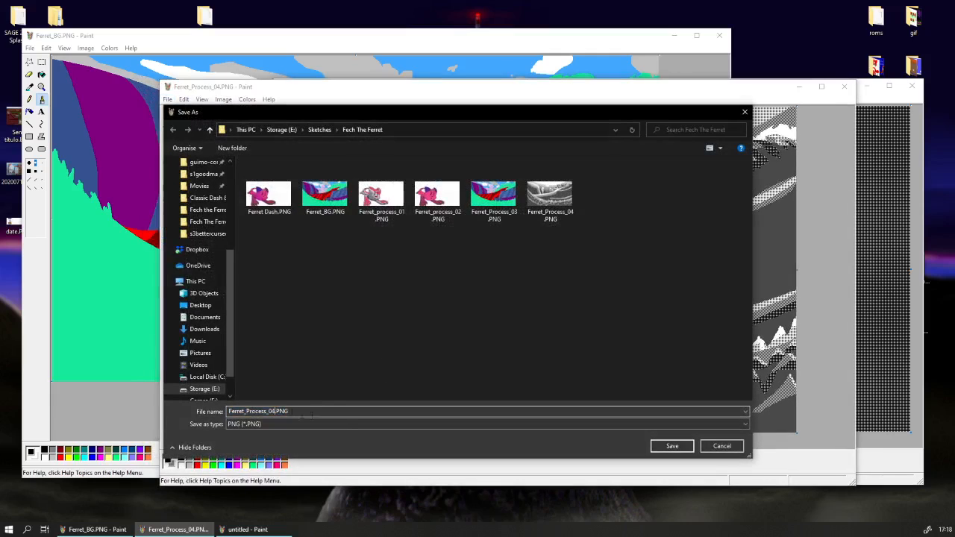
{"action": "left_click", "coordinate": [716, 449]}
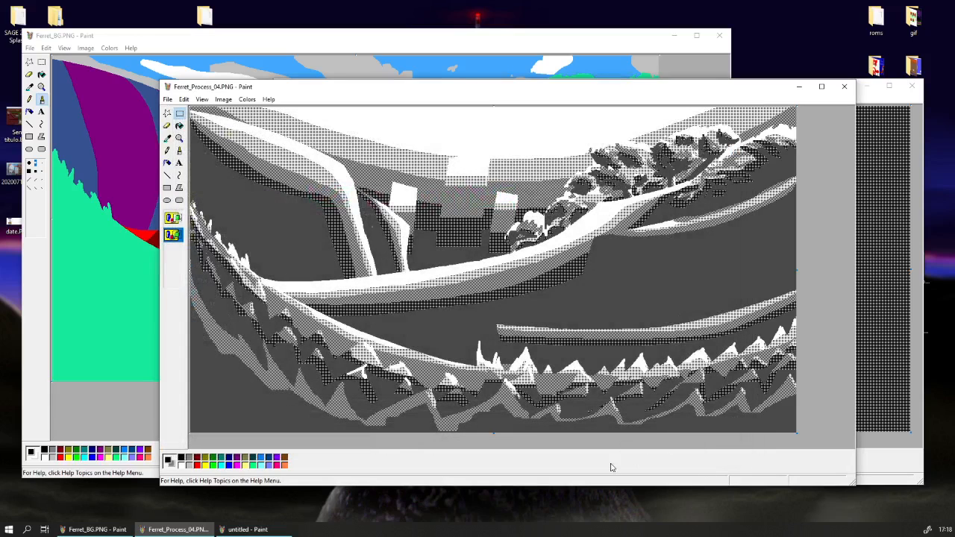
Try pasting the grey dithered shading transparently over the flat-colour Ferret_BG image, then remove it and return to Ferret_Process_04.
{"action": "left_click", "coordinate": [138, 395]}
{"action": "left_click_drag", "start_coordinate": [81, 41], "coordinate": [175, 68]}
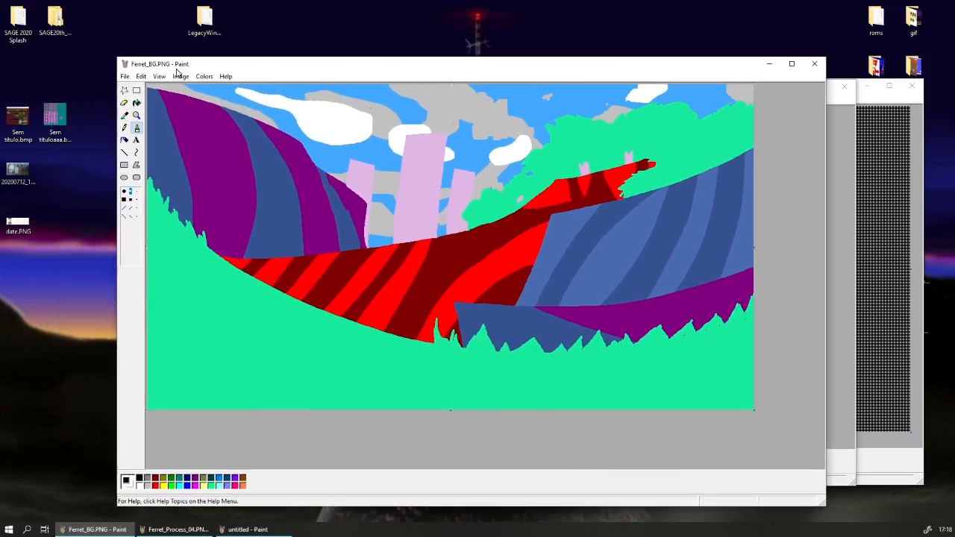
{"action": "key", "text": "ctrl+v"}
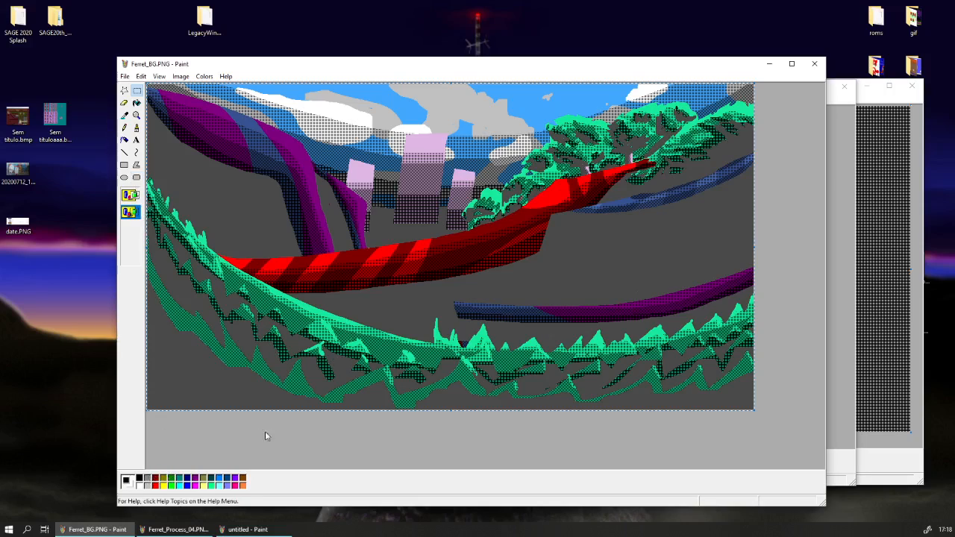
{"action": "right_click", "coordinate": [232, 343]}
{"action": "left_click", "coordinate": [250, 353]}
{"action": "left_click", "coordinate": [851, 470]}
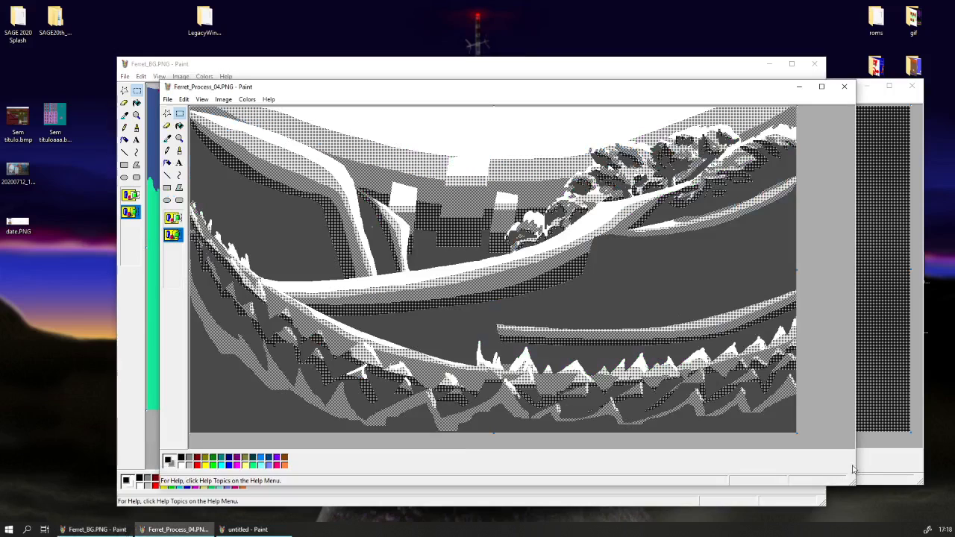
Pick up the dark grey as background colour, then select the whole dithered image and cut it.
{"action": "left_click", "coordinate": [167, 126]}
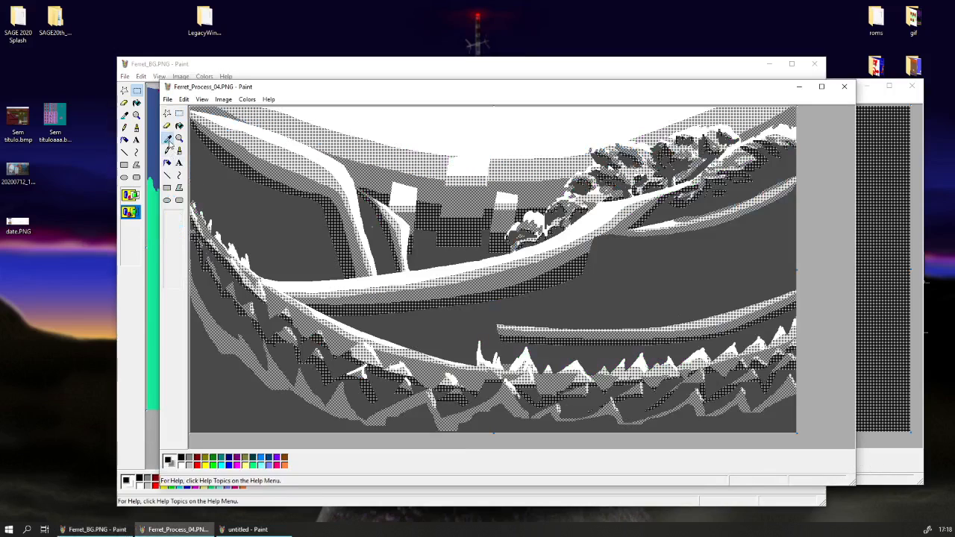
{"action": "left_click", "coordinate": [184, 100]}
{"action": "left_click", "coordinate": [195, 180]}
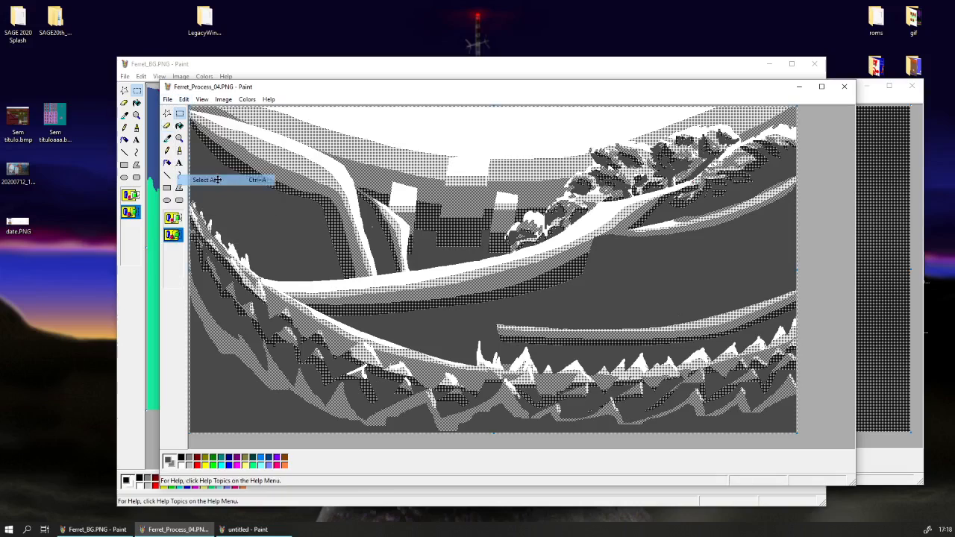
{"action": "right_click", "coordinate": [216, 180]}
{"action": "left_click", "coordinate": [233, 187]}
Flood the empty canvas with black and paste the dithered image back, turning its dark grey areas black.
{"action": "left_click", "coordinate": [180, 127]}
{"action": "left_click", "coordinate": [181, 457]}
{"action": "left_click", "coordinate": [258, 367]}
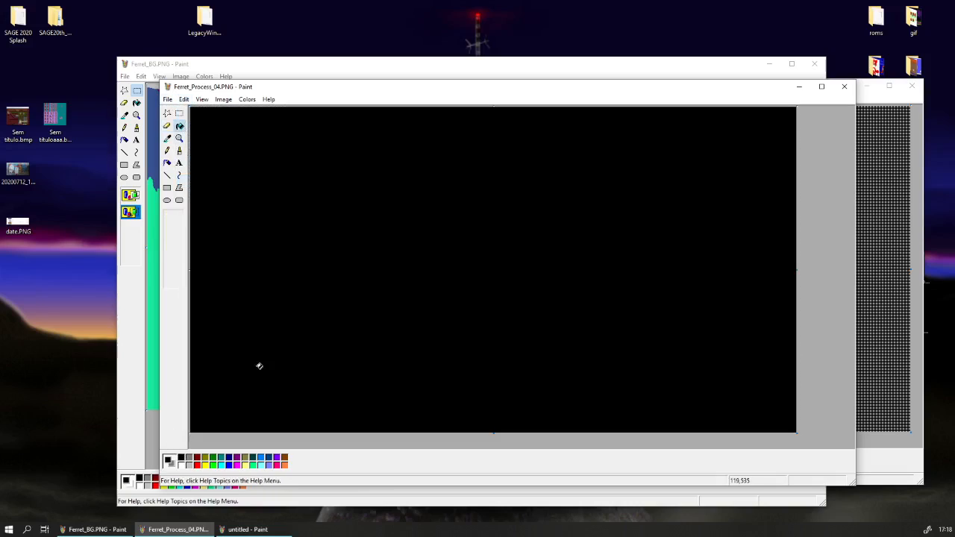
{"action": "key", "text": "ctrl+v"}
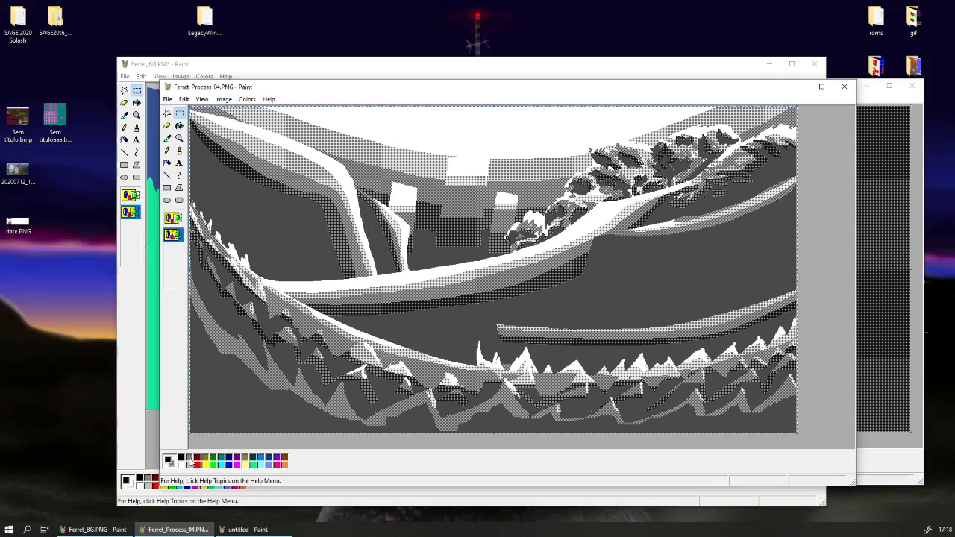
{"action": "left_click", "coordinate": [179, 127]}
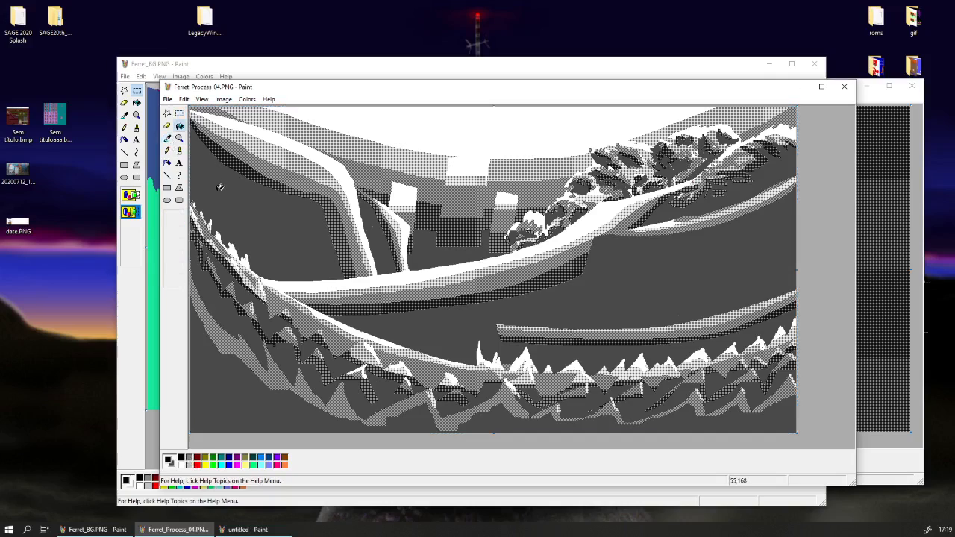
{"action": "left_click", "coordinate": [219, 186]}
Select the entire black-shaded dithered image in Ferret_Process_04 and copy it.
{"action": "left_click", "coordinate": [179, 113]}
{"action": "left_click", "coordinate": [184, 99]}
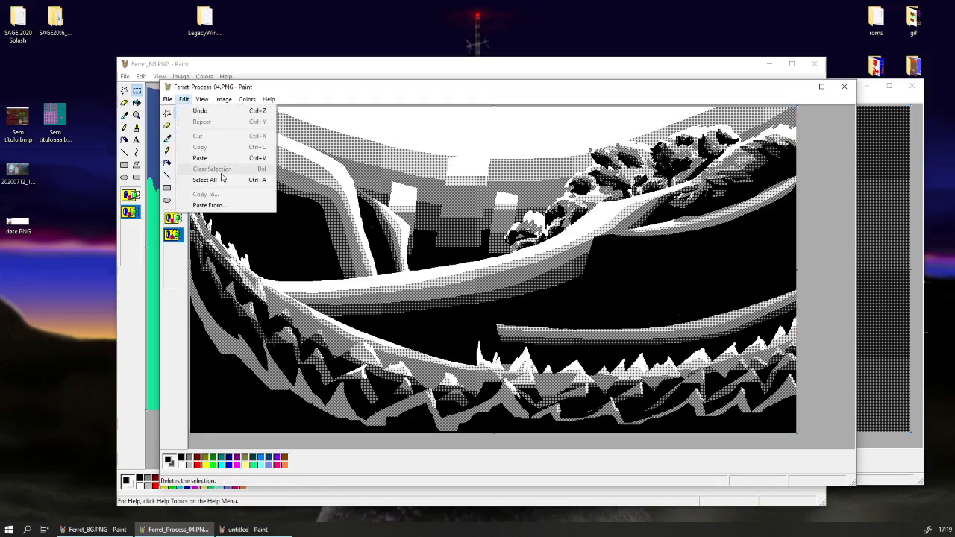
{"action": "left_click", "coordinate": [221, 179]}
{"action": "right_click", "coordinate": [221, 176]}
{"action": "left_click", "coordinate": [241, 194]}
Paste the dithered shading transparently over the flat-colour Ferret_BG image, undo it and paste it again.
{"action": "left_click", "coordinate": [121, 297]}
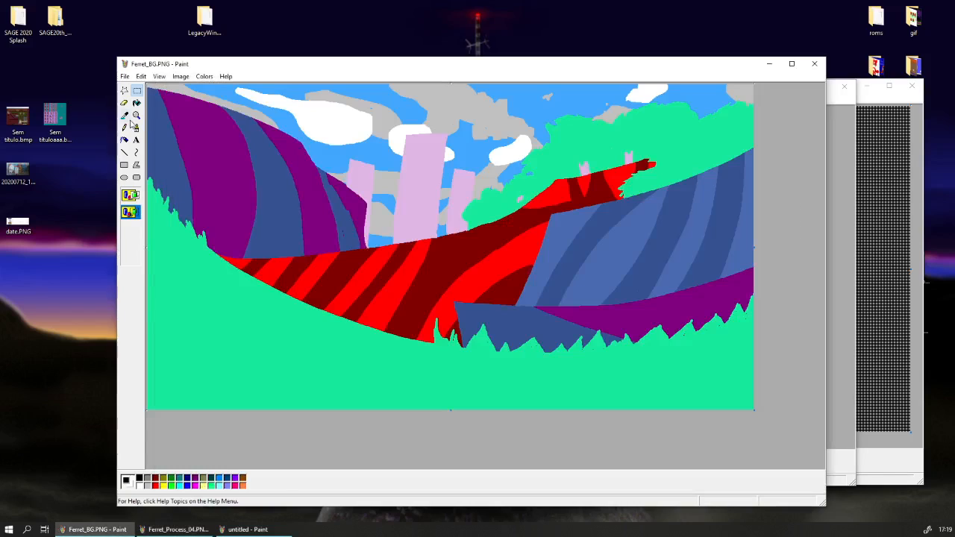
{"action": "key", "text": "ctrl+v"}
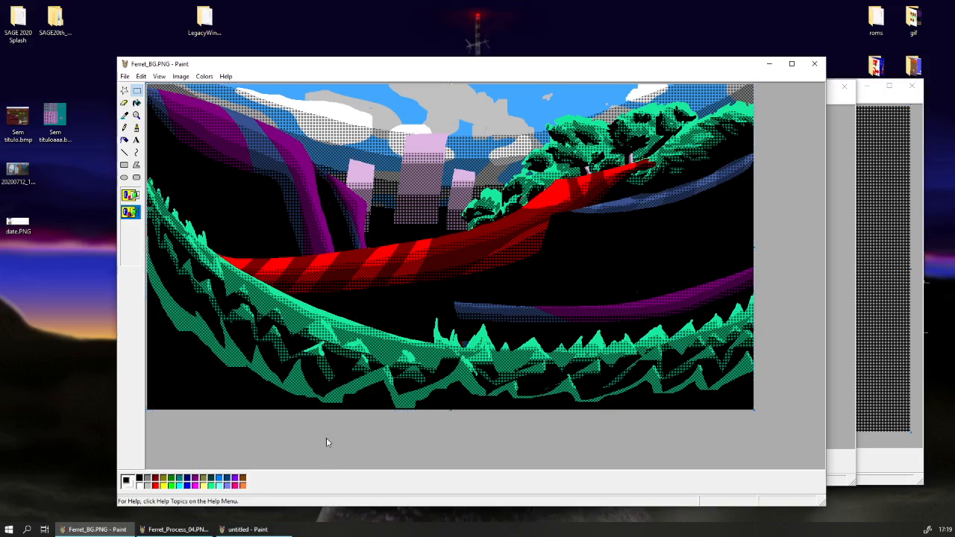
{"action": "key", "text": "ctrl+z"}
{"action": "key", "text": "ctrl+v"}
Compare the pasted shading with black and with white as the transparent colour, then cut the overlay from Ferret_BG.
{"action": "right_click", "coordinate": [139, 478]}
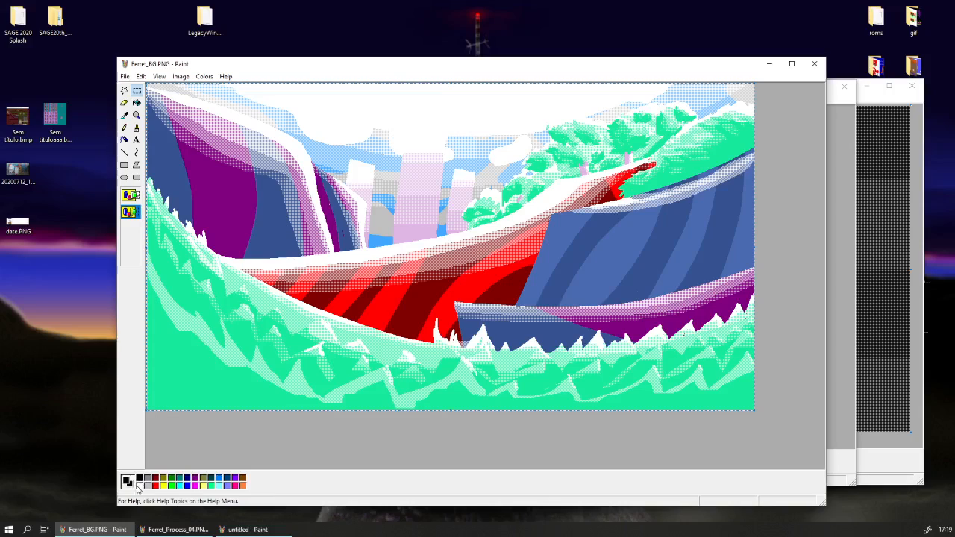
{"action": "right_click", "coordinate": [140, 486]}
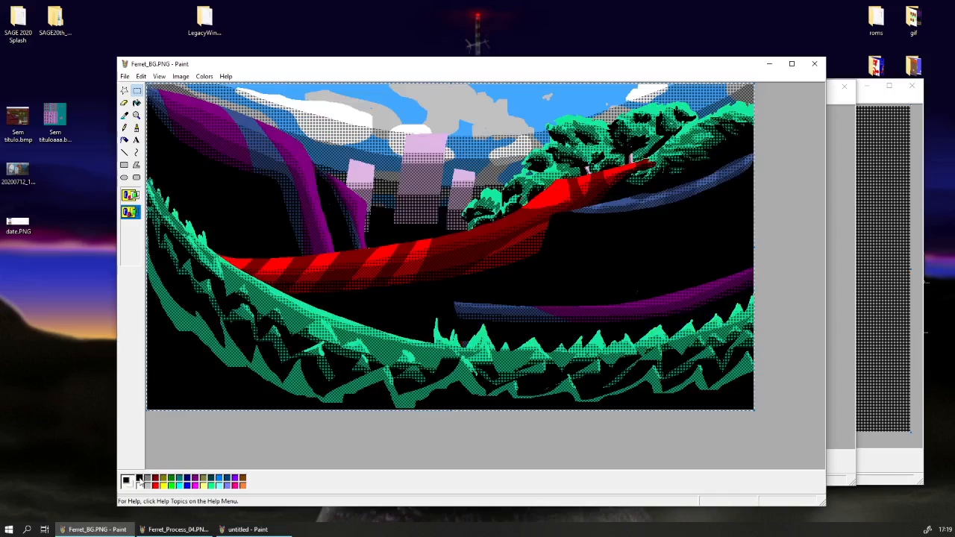
{"action": "right_click", "coordinate": [140, 479]}
{"action": "right_click", "coordinate": [140, 487]}
{"action": "right_click", "coordinate": [141, 479]}
{"action": "right_click", "coordinate": [143, 487]}
{"action": "right_click", "coordinate": [141, 479]}
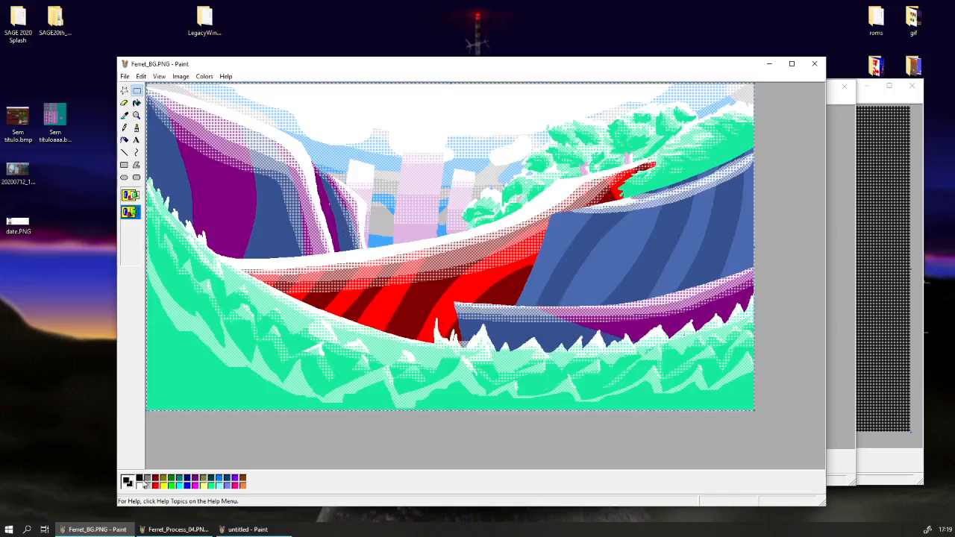
{"action": "right_click", "coordinate": [140, 485]}
{"action": "right_click", "coordinate": [201, 326]}
{"action": "left_click", "coordinate": [213, 331]}
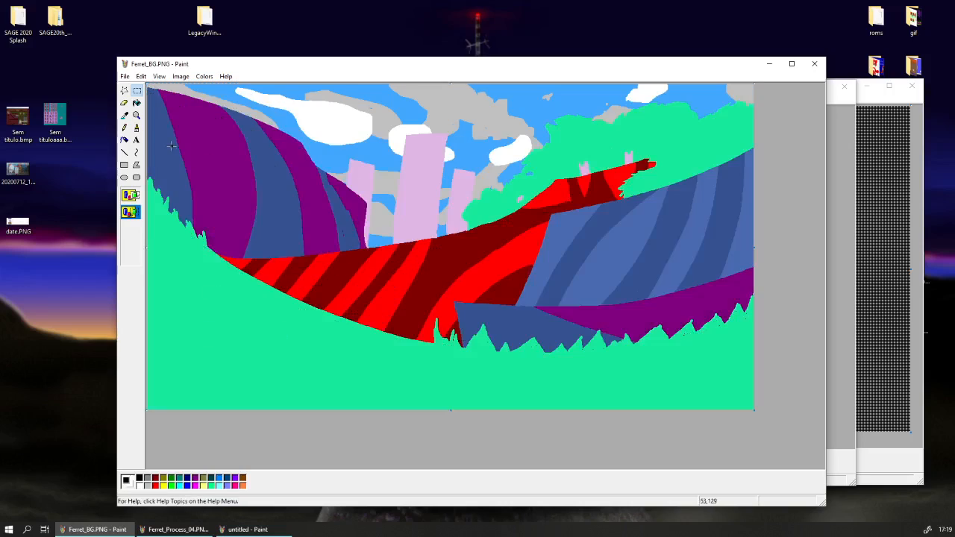
{"action": "left_click", "coordinate": [125, 76]}
{"action": "left_click", "coordinate": [144, 122]}
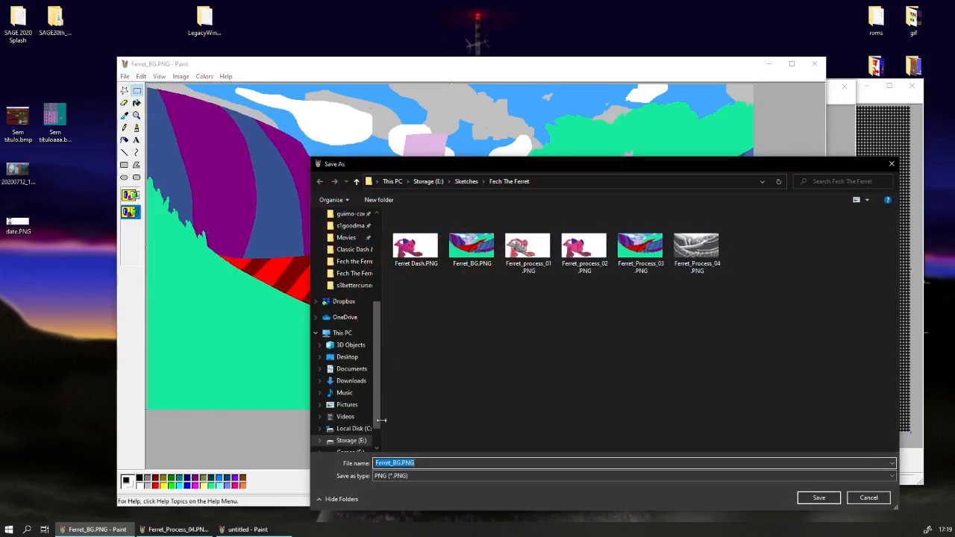
{"action": "left_click", "coordinate": [401, 463]}
{"action": "key", "text": "BackSpace"}
{"action": "key", "text": "BackSpace"}
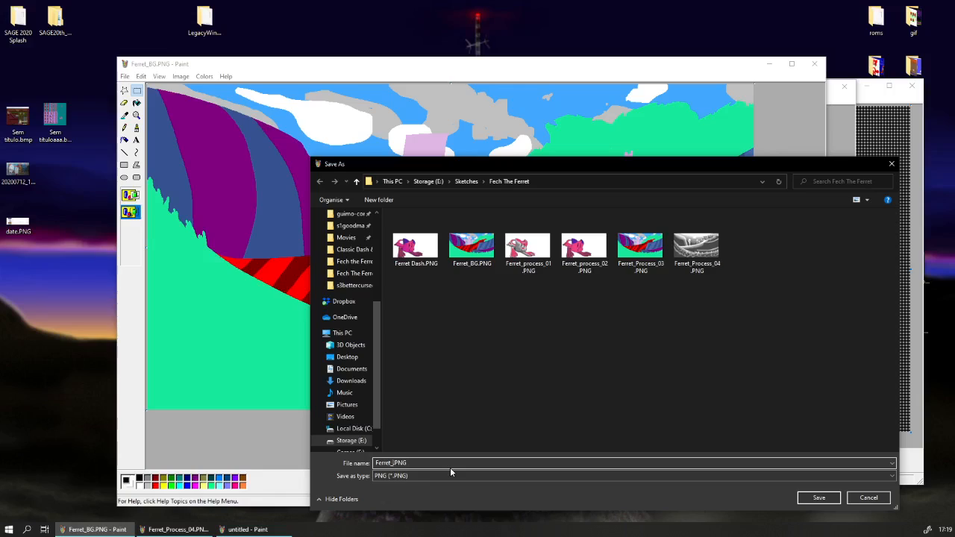
{"action": "type", "text": "Process_05"}
{"action": "left_click", "coordinate": [852, 500]}
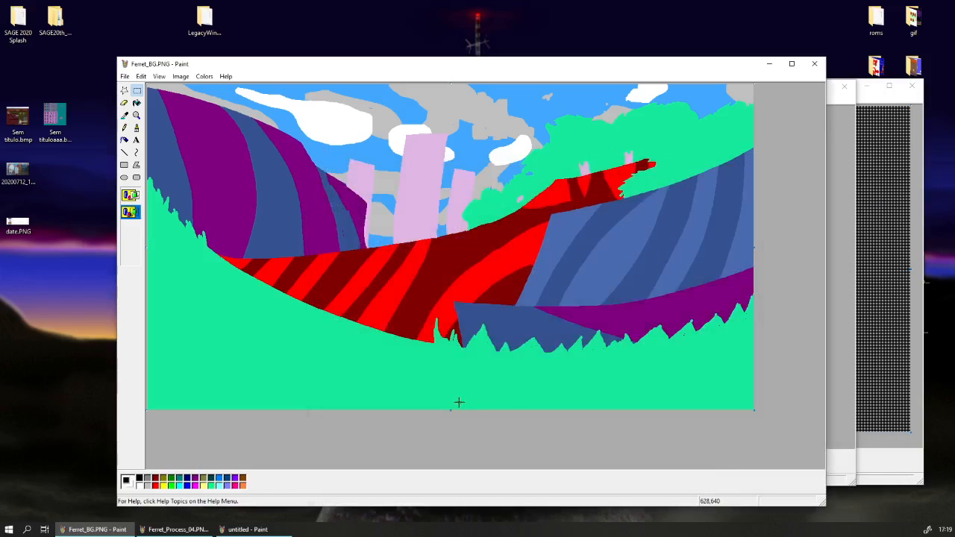
Paste the pink, blue and teal colour swatches and place them on the green foreground at the image's lower left.
{"action": "left_click", "coordinate": [138, 105]}
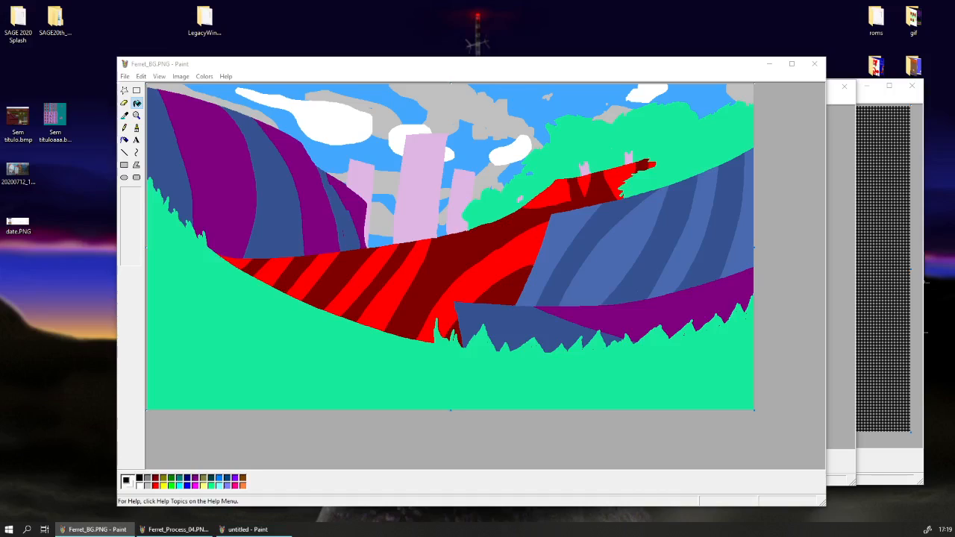
{"action": "left_click", "coordinate": [451, 74]}
{"action": "key", "text": "ctrl+v"}
{"action": "left_click_drag", "start_coordinate": [179, 130], "coordinate": [204, 339]}
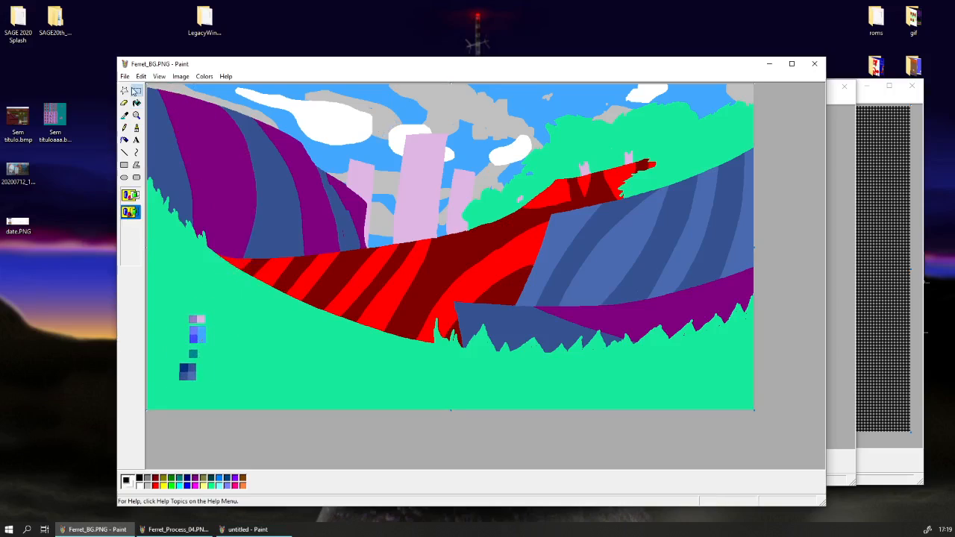
Replace the purple of the hill stripes with the lighter blue from the swatches using the colour eraser.
{"action": "left_click", "coordinate": [125, 115]}
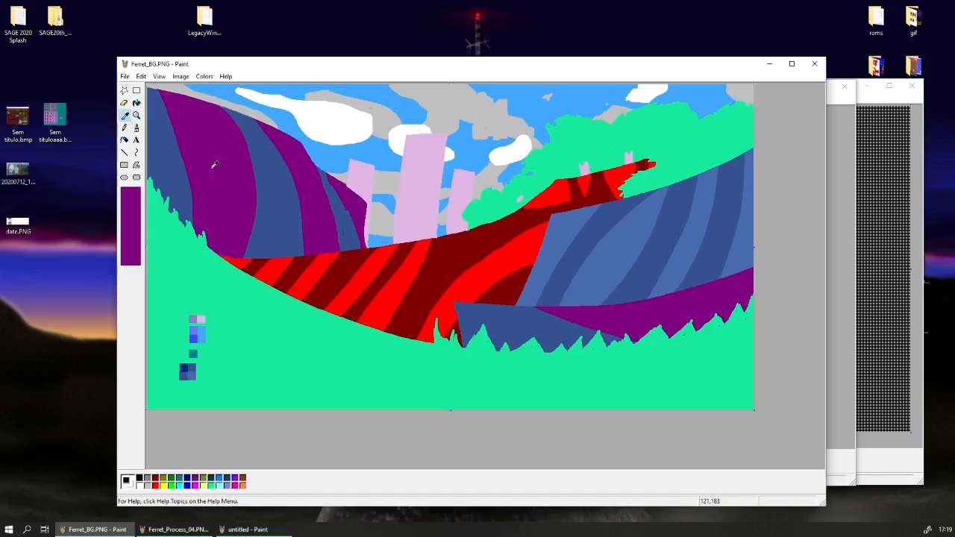
{"action": "left_click", "coordinate": [212, 167]}
{"action": "left_click", "coordinate": [125, 116]}
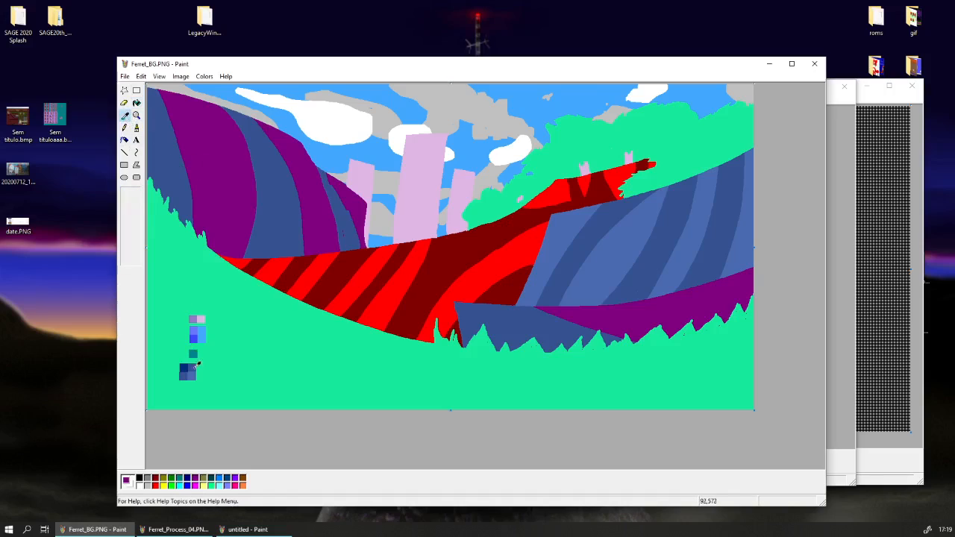
{"action": "right_click", "coordinate": [190, 369]}
{"action": "left_click", "coordinate": [126, 104]}
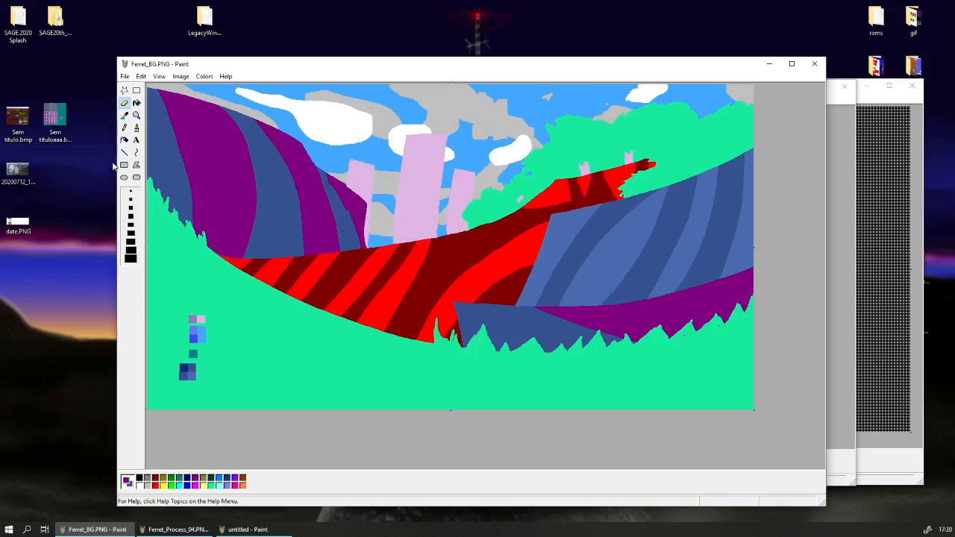
{"action": "left_click", "coordinate": [125, 115]}
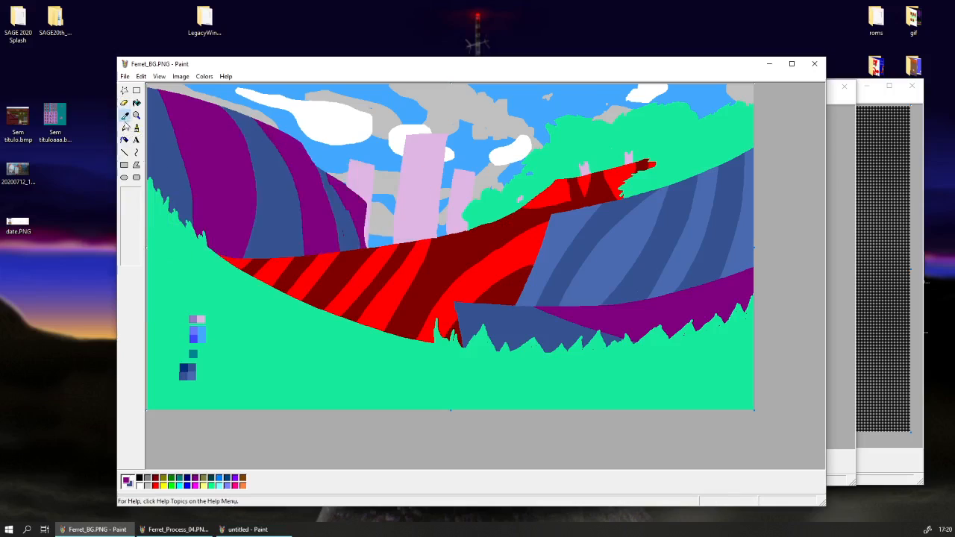
{"action": "right_click", "coordinate": [192, 375]}
{"action": "mouse_move", "coordinate": [245, 237]}
{"action": "left_mouse_down"}
{"action": "mouse_move", "coordinate": [328, 217]}
{"action": "mouse_move", "coordinate": [290, 156]}
{"action": "mouse_move", "coordinate": [256, 206]}
{"action": "mouse_move", "coordinate": [589, 263]}
{"action": "mouse_move", "coordinate": [797, 283]}
{"action": "left_mouse_up"}
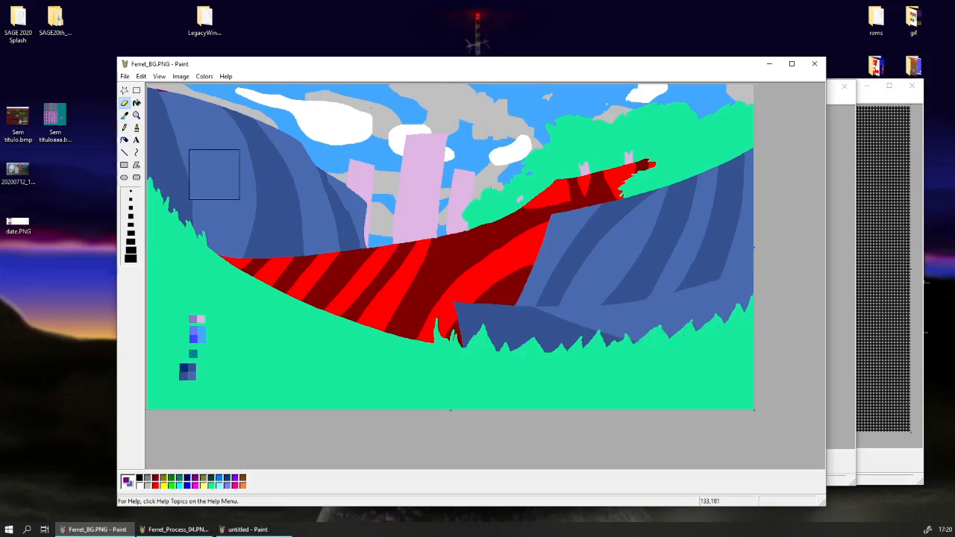
Recolour the bright red stripes of the middle slope light blue and its dark red stripes dark blue with the colour eraser.
{"action": "left_click", "coordinate": [125, 116]}
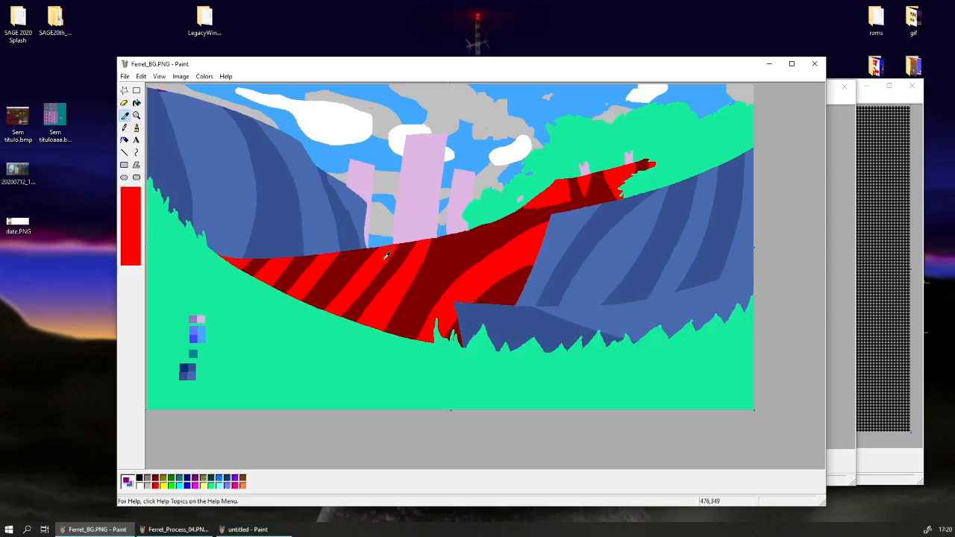
{"action": "left_click", "coordinate": [385, 259]}
{"action": "mouse_move", "coordinate": [466, 294]}
{"action": "left_mouse_down"}
{"action": "mouse_move", "coordinate": [346, 299]}
{"action": "mouse_move", "coordinate": [241, 256]}
{"action": "mouse_move", "coordinate": [404, 276]}
{"action": "mouse_move", "coordinate": [405, 322]}
{"action": "mouse_move", "coordinate": [448, 330]}
{"action": "mouse_move", "coordinate": [516, 259]}
{"action": "left_mouse_up"}
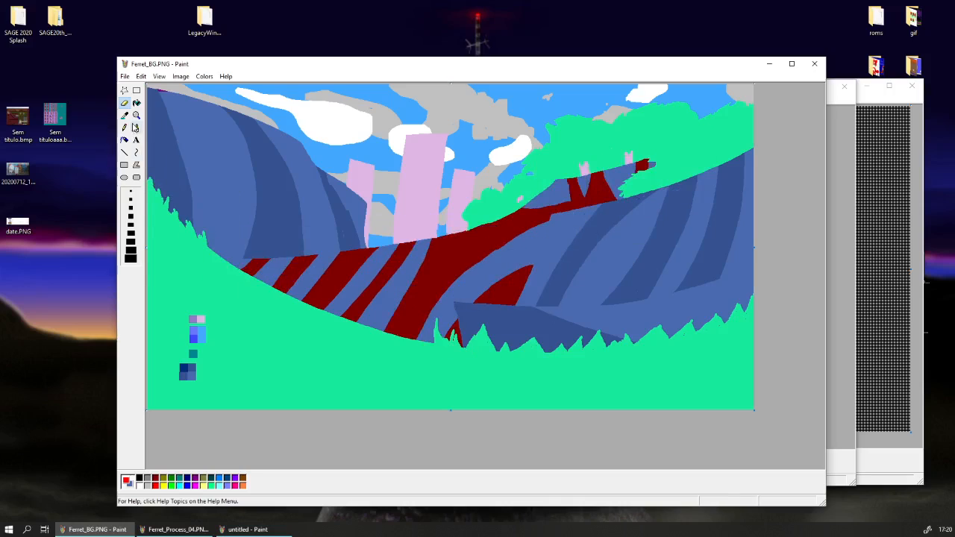
{"action": "left_click", "coordinate": [124, 115]}
{"action": "right_click", "coordinate": [409, 246]}
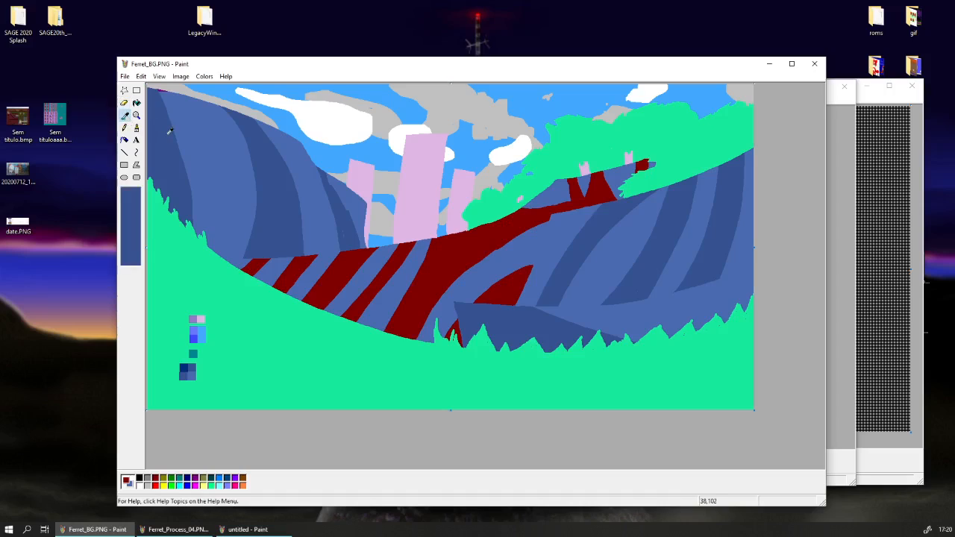
{"action": "mouse_move", "coordinate": [319, 248]}
{"action": "left_mouse_down"}
{"action": "mouse_move", "coordinate": [387, 285]}
{"action": "mouse_move", "coordinate": [589, 211]}
{"action": "mouse_move", "coordinate": [598, 230]}
{"action": "mouse_move", "coordinate": [580, 270]}
{"action": "mouse_move", "coordinate": [464, 323]}
{"action": "mouse_move", "coordinate": [587, 193]}
{"action": "mouse_move", "coordinate": [687, 179]}
{"action": "left_mouse_up"}
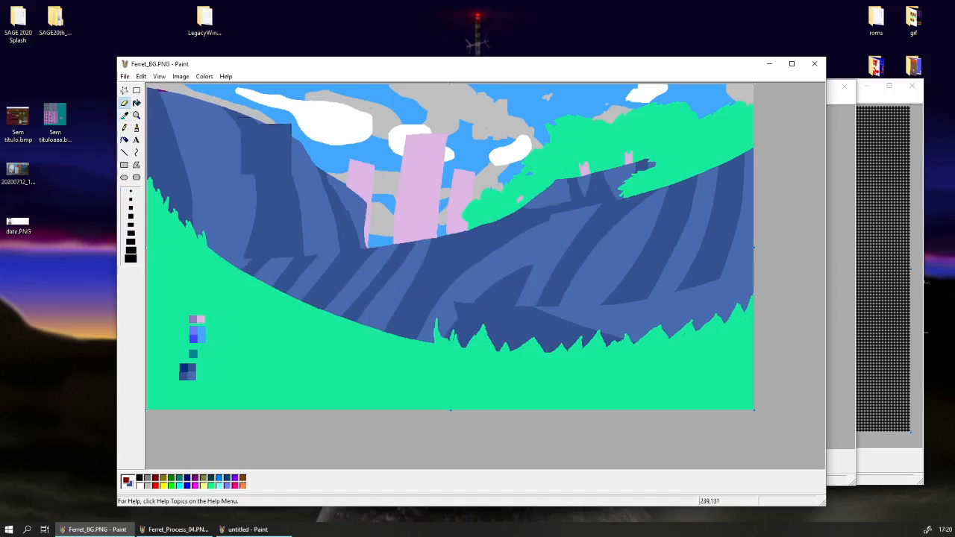
Replace the leftover purple sliver at the upper-left hill edge with the stripes' light blue.
{"action": "left_click", "coordinate": [125, 116]}
{"action": "left_click", "coordinate": [162, 88]}
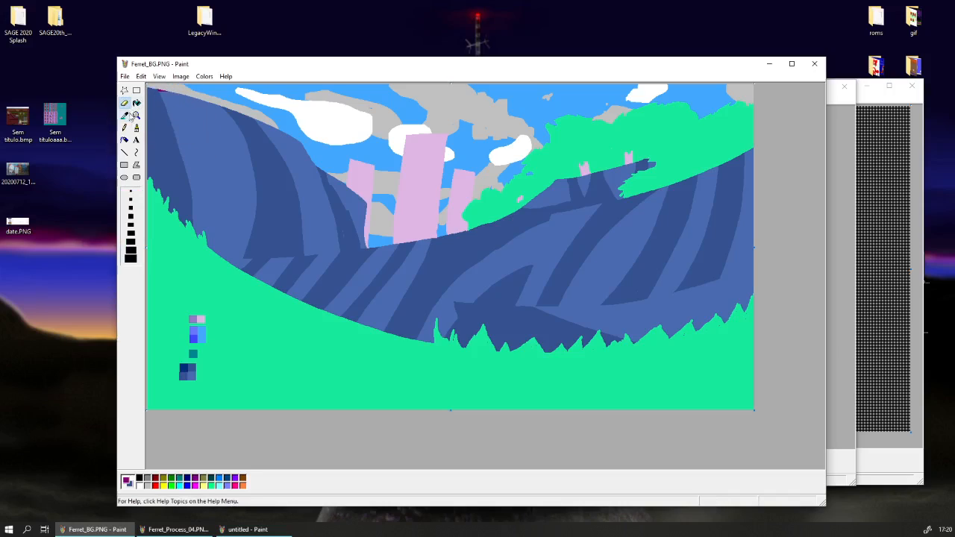
{"action": "left_click", "coordinate": [125, 115]}
{"action": "right_click", "coordinate": [175, 113]}
{"action": "right_click", "coordinate": [165, 100]}
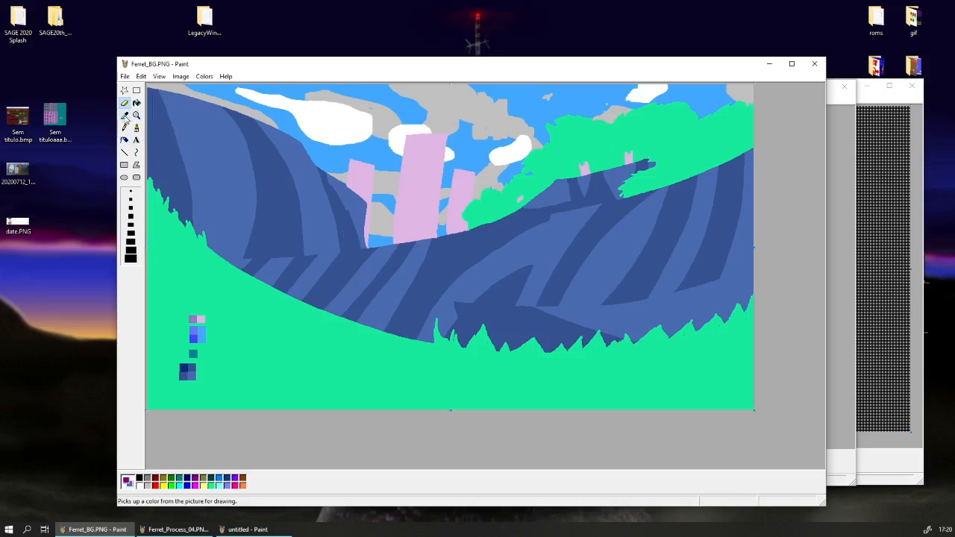
Move the colour swatches slightly down and to the left on the green foreground.
{"action": "left_click", "coordinate": [124, 116]}
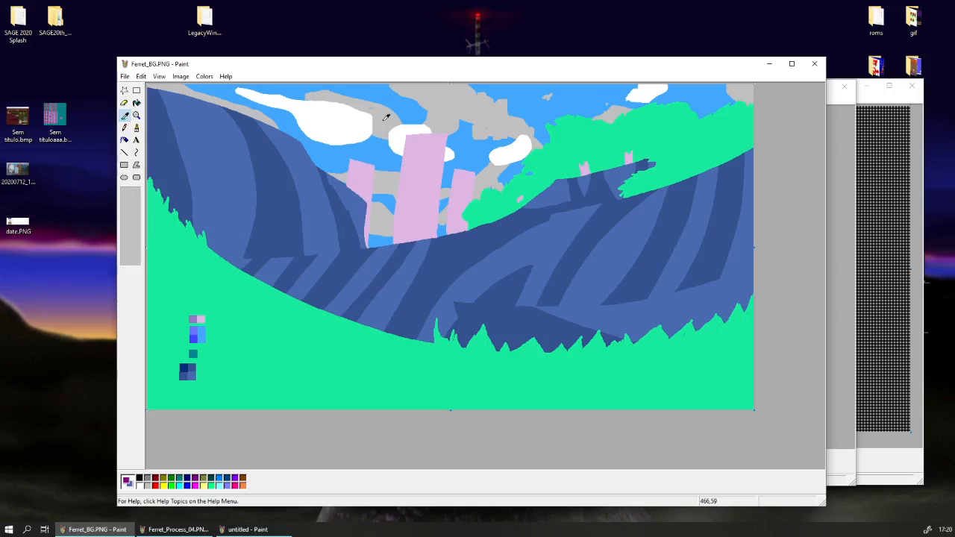
{"action": "left_click", "coordinate": [386, 117]}
{"action": "left_click", "coordinate": [137, 90]}
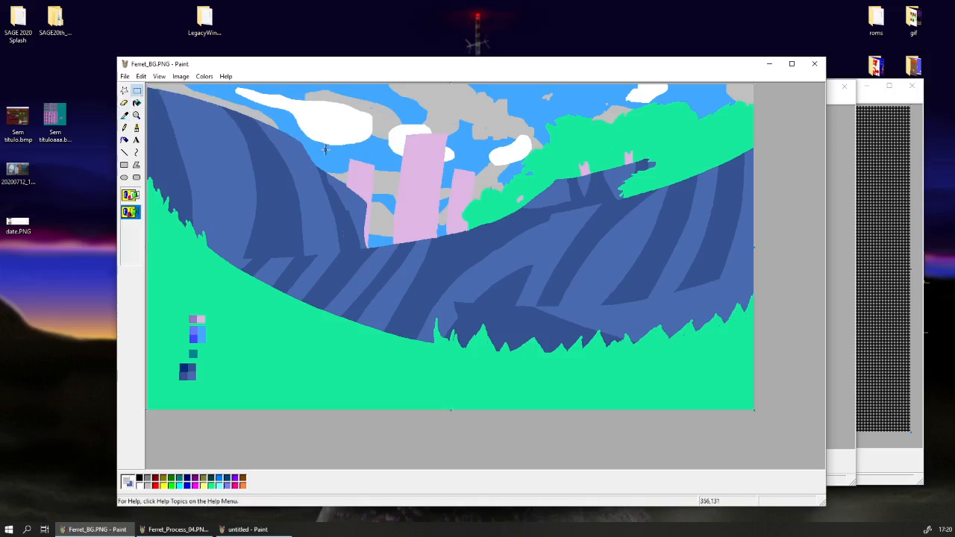
{"action": "left_click", "coordinate": [124, 116]}
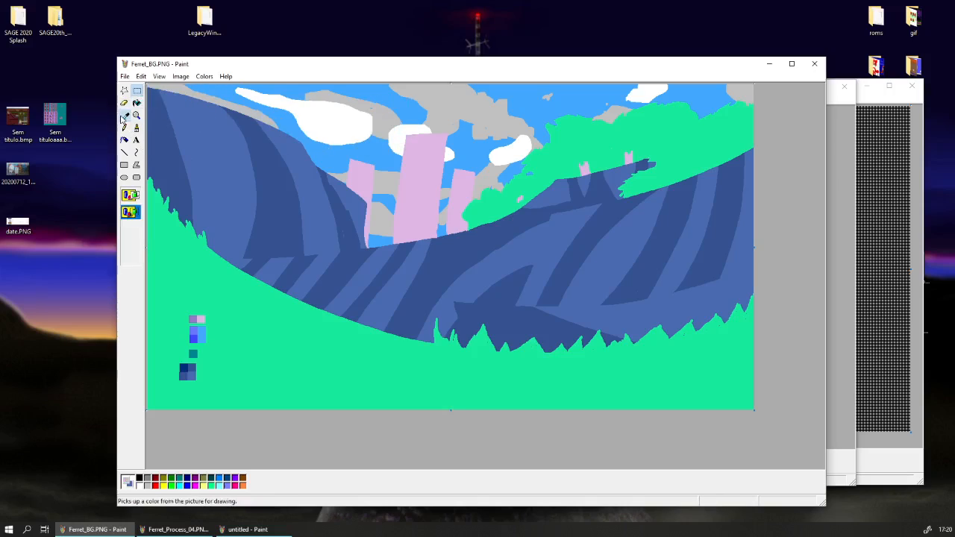
{"action": "right_click", "coordinate": [162, 284]}
{"action": "left_click", "coordinate": [137, 92]}
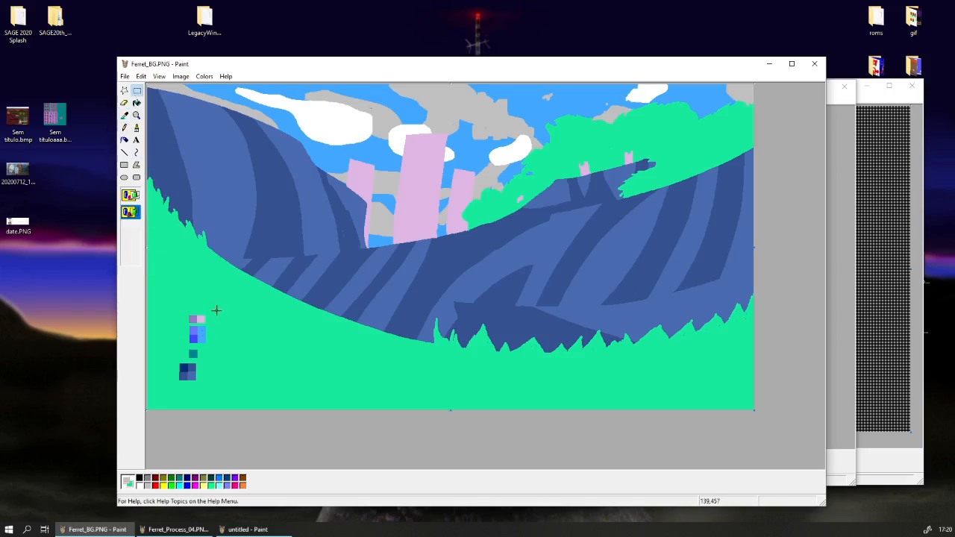
{"action": "left_click_drag", "start_coordinate": [168, 390], "coordinate": [156, 398]}
{"action": "left_click", "coordinate": [257, 364]}
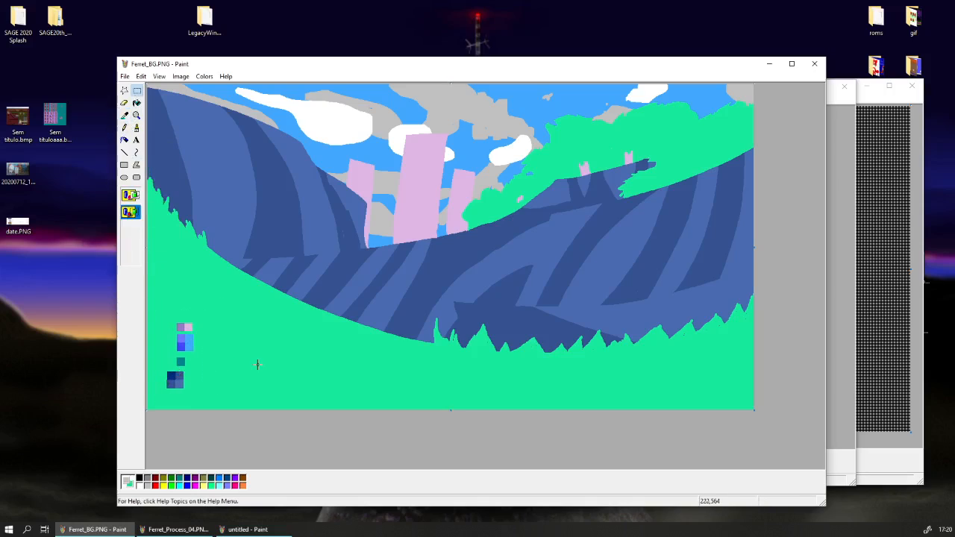
Copy the entire Ferret_BG.PNG image and paste it into a new untitled Paint window.
{"action": "left_click", "coordinate": [141, 77]}
{"action": "left_click", "coordinate": [180, 157]}
{"action": "right_click", "coordinate": [180, 158]}
{"action": "left_click", "coordinate": [191, 177]}
{"action": "left_click", "coordinate": [136, 93]}
{"action": "left_click_drag", "start_coordinate": [163, 70], "coordinate": [148, 63]}
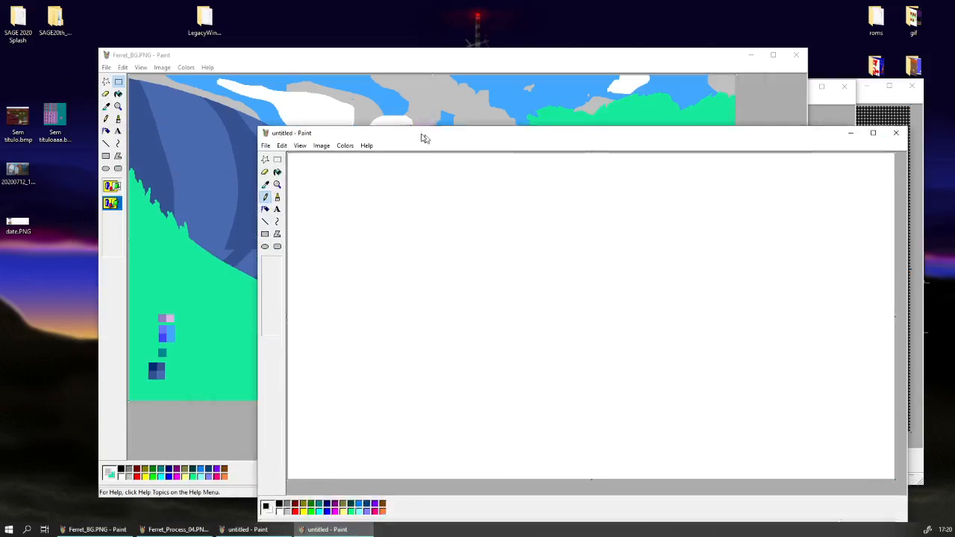
{"action": "left_click_drag", "start_coordinate": [422, 137], "coordinate": [415, 103]}
{"action": "key", "text": "ctrl+v"}
{"action": "left_click_drag", "start_coordinate": [301, 105], "coordinate": [270, 106]}
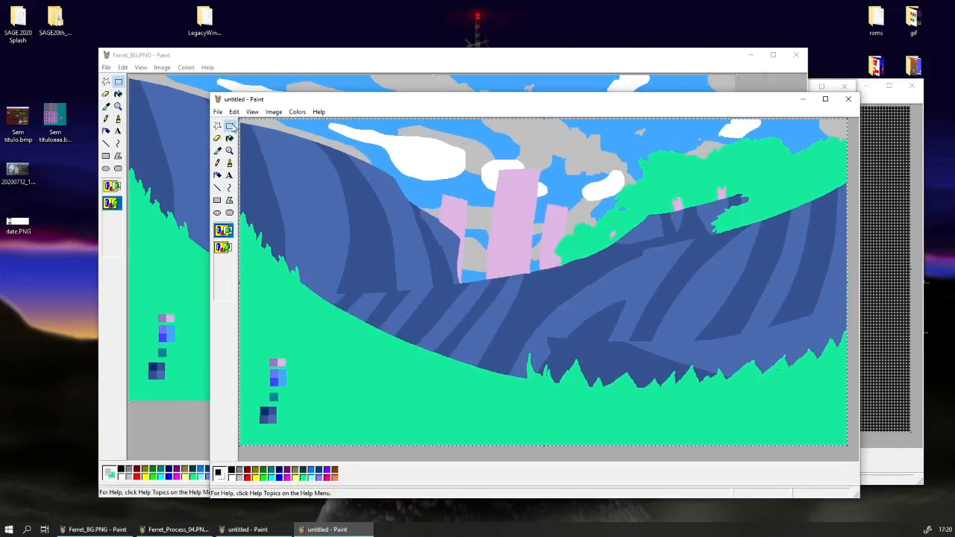
Replace the darker blue hill stripes in the untitled copy with the swatches' navy using the colour eraser.
{"action": "left_click", "coordinate": [217, 150]}
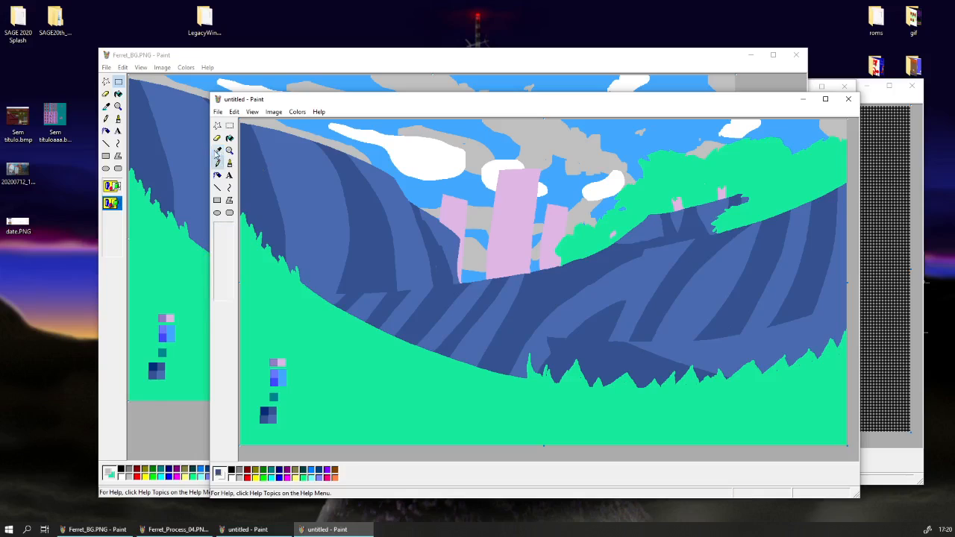
{"action": "left_click", "coordinate": [268, 412]}
{"action": "left_click", "coordinate": [217, 139]}
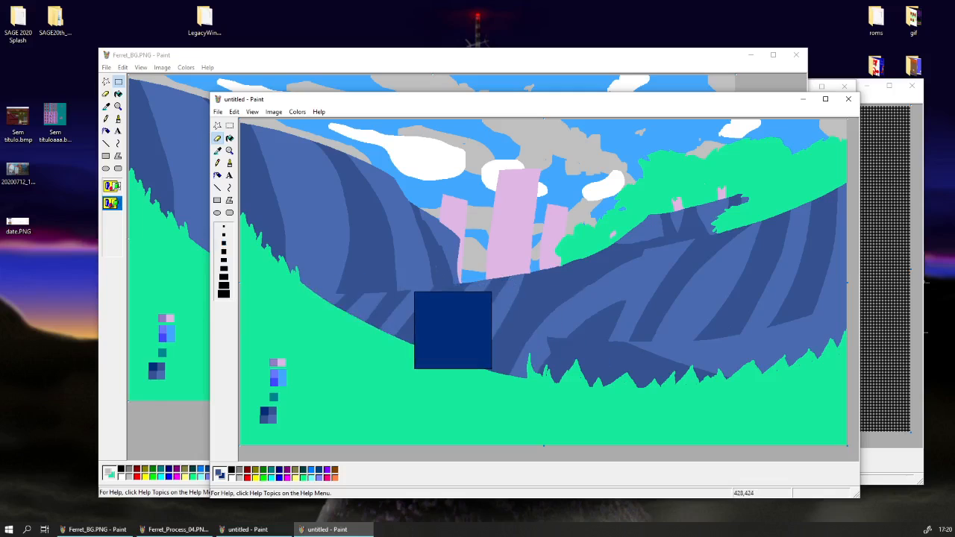
{"action": "mouse_move", "coordinate": [453, 330]}
{"action": "left_mouse_down"}
{"action": "mouse_move", "coordinate": [274, 329]}
{"action": "mouse_move", "coordinate": [187, 207]}
{"action": "left_mouse_up"}
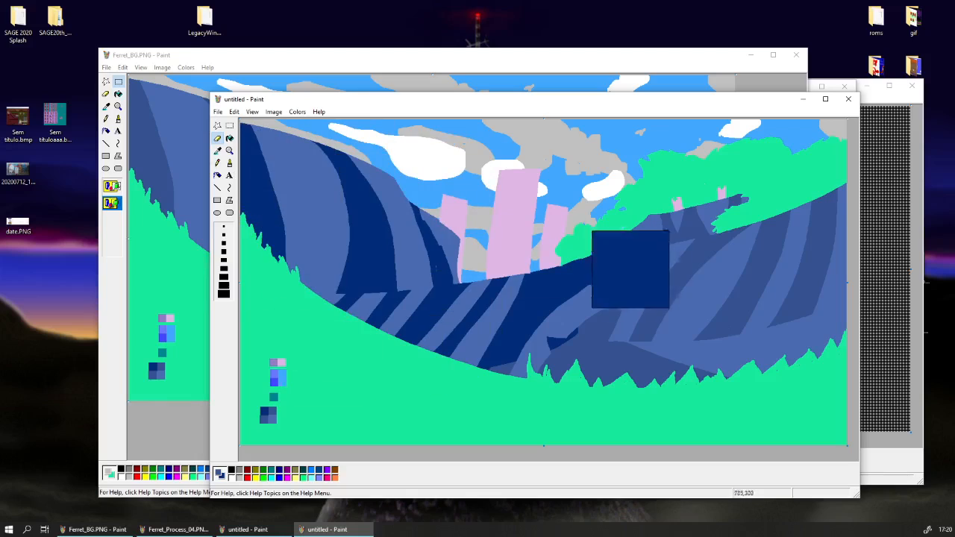
{"action": "mouse_move", "coordinate": [631, 266]}
{"action": "left_mouse_down"}
{"action": "mouse_move", "coordinate": [635, 366]}
{"action": "mouse_move", "coordinate": [600, 301]}
{"action": "left_mouse_up"}
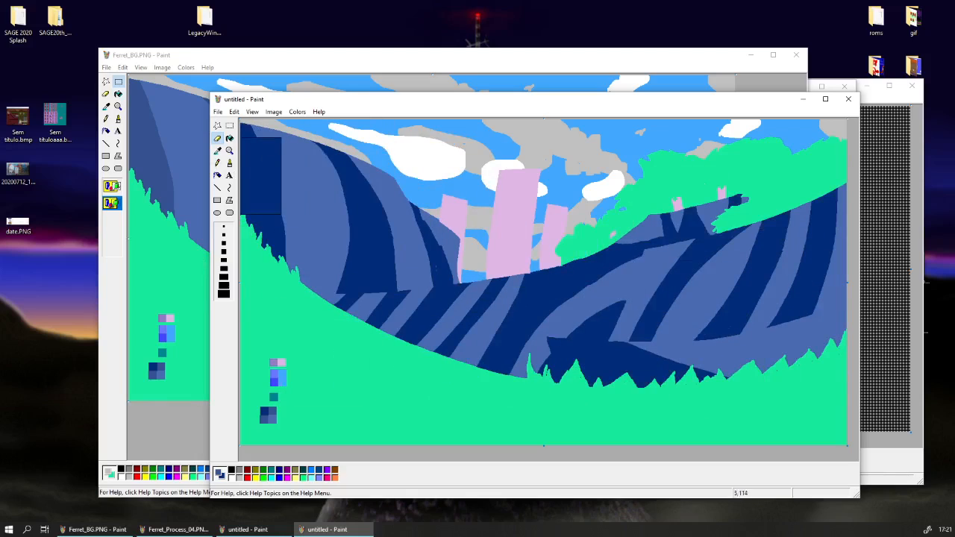
Replace the lighter blue hill stripes in the untitled copy with the medium dark blue from the swatches.
{"action": "left_click", "coordinate": [221, 152]}
{"action": "left_click", "coordinate": [289, 158]}
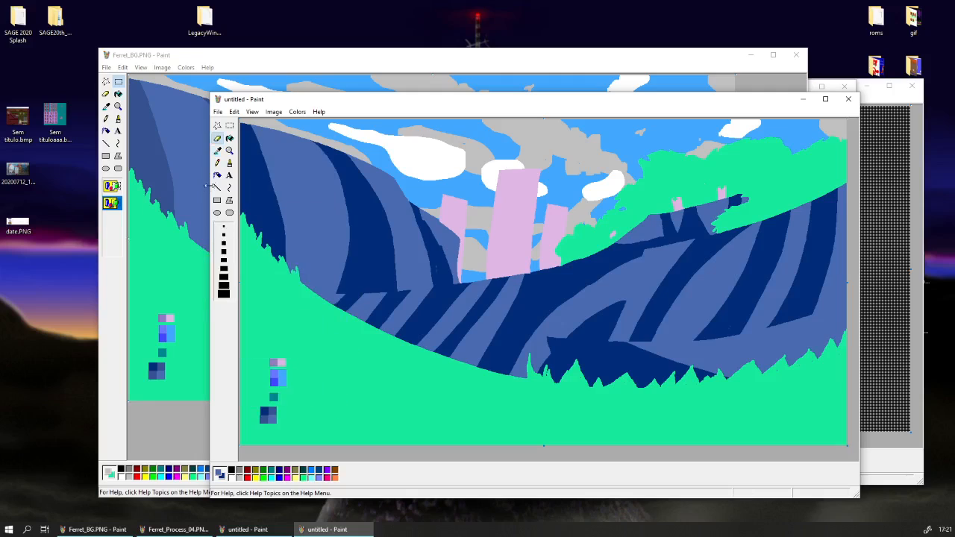
{"action": "left_click", "coordinate": [218, 153]}
{"action": "left_click", "coordinate": [272, 408]}
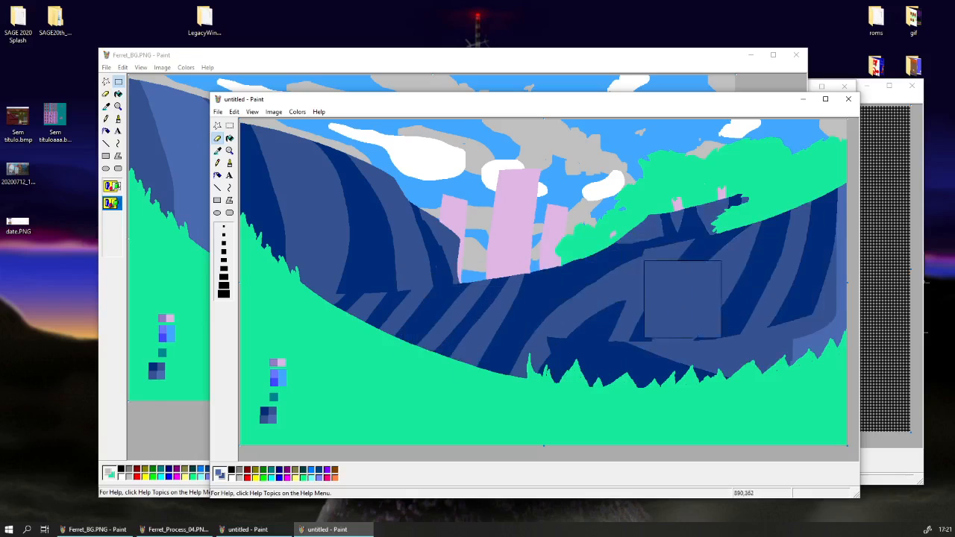
Recolour the bright green foreground and trees in the untitled copy with the teal swatch using the colour eraser.
{"action": "left_click", "coordinate": [219, 152]}
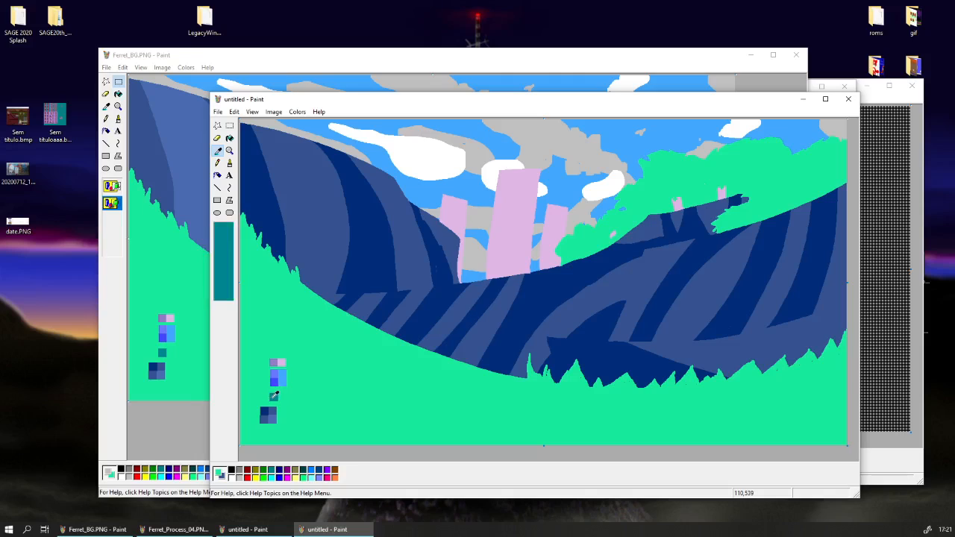
{"action": "right_click", "coordinate": [274, 397]}
{"action": "mouse_move", "coordinate": [316, 414]}
{"action": "left_mouse_down"}
{"action": "mouse_move", "coordinate": [411, 335]}
{"action": "mouse_move", "coordinate": [385, 349]}
{"action": "mouse_move", "coordinate": [235, 206]}
{"action": "mouse_move", "coordinate": [363, 314]}
{"action": "mouse_move", "coordinate": [606, 393]}
{"action": "mouse_move", "coordinate": [717, 382]}
{"action": "mouse_move", "coordinate": [840, 402]}
{"action": "mouse_move", "coordinate": [774, 400]}
{"action": "mouse_move", "coordinate": [554, 319]}
{"action": "mouse_move", "coordinate": [503, 247]}
{"action": "mouse_move", "coordinate": [521, 260]}
{"action": "mouse_move", "coordinate": [829, 166]}
{"action": "mouse_move", "coordinate": [486, 232]}
{"action": "mouse_move", "coordinate": [267, 172]}
{"action": "left_mouse_up"}
{"action": "left_click", "coordinate": [221, 151]}
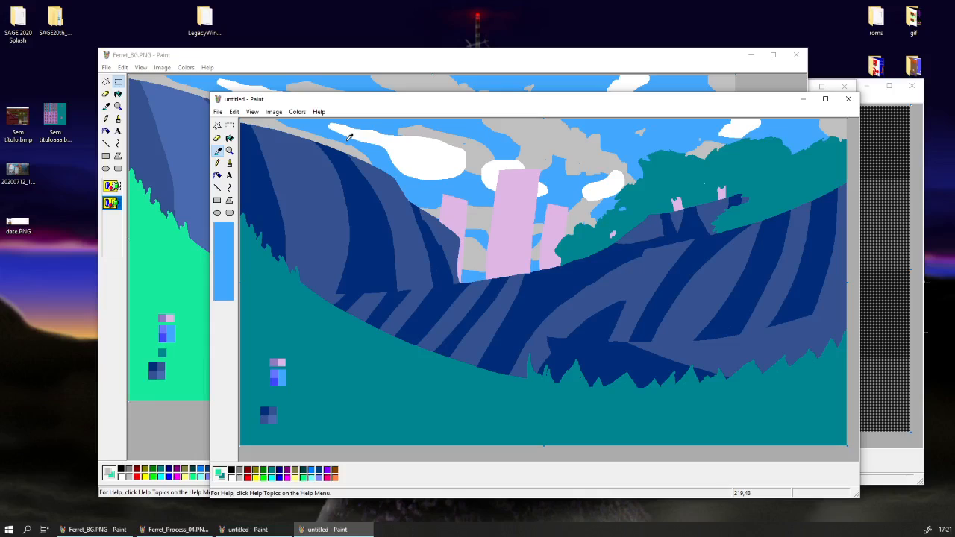
{"action": "left_click", "coordinate": [349, 137]}
{"action": "left_click", "coordinate": [219, 152]}
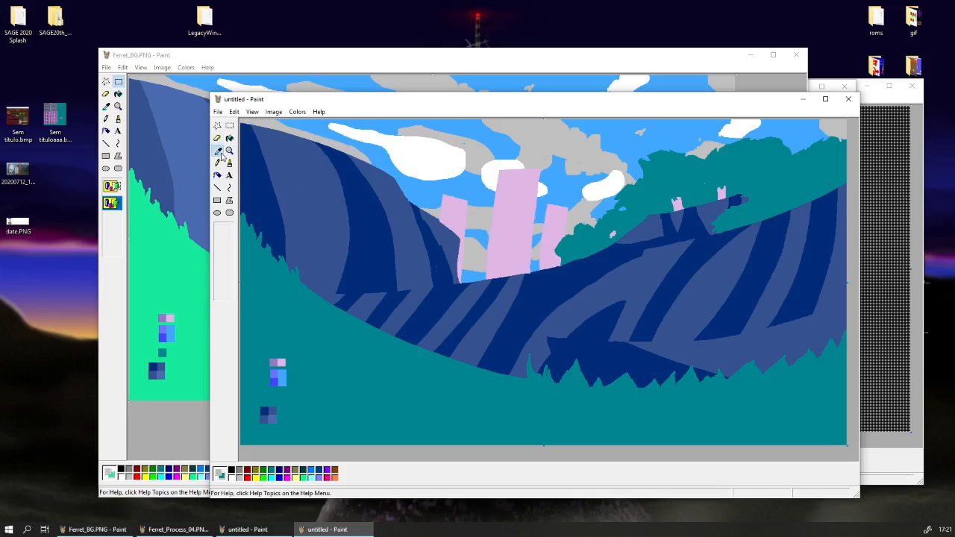
{"action": "left_click", "coordinate": [277, 379]}
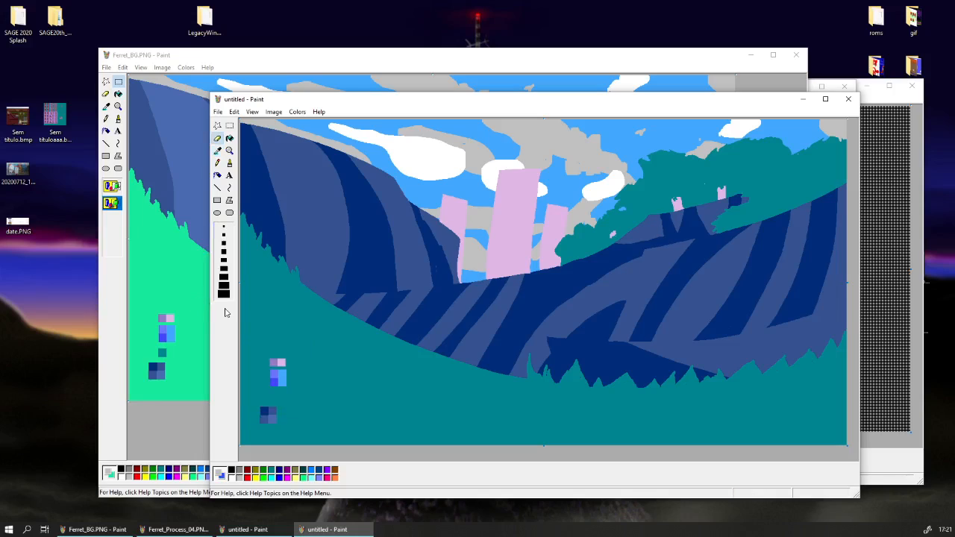
Switch to Ferret_BG.PNG and replace its light blue sky with the deep blue swatch using the colour eraser.
{"action": "left_click", "coordinate": [182, 425]}
{"action": "left_click", "coordinate": [106, 106]}
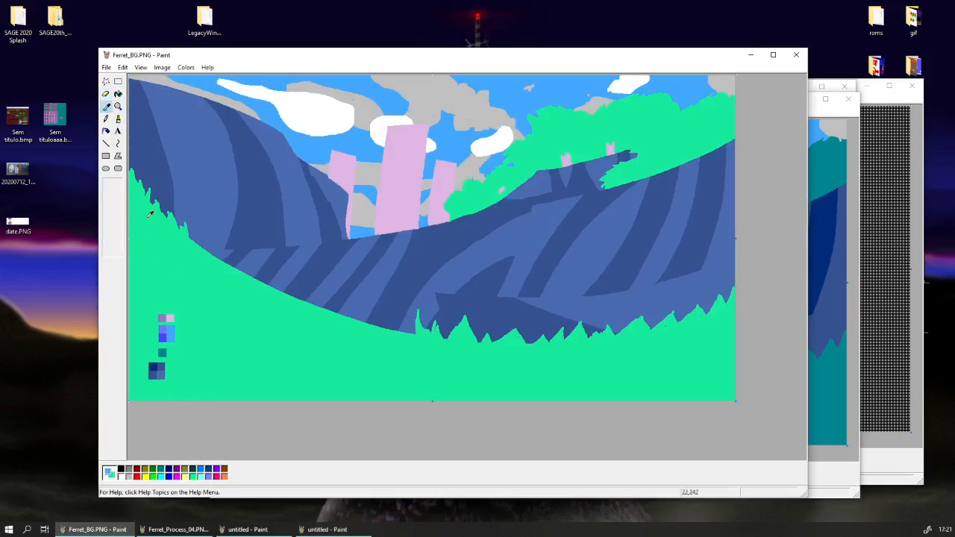
{"action": "right_click", "coordinate": [165, 338]}
{"action": "mouse_move", "coordinate": [442, 209]}
{"action": "left_mouse_down"}
{"action": "mouse_move", "coordinate": [617, 135]}
{"action": "mouse_move", "coordinate": [171, 94]}
{"action": "mouse_move", "coordinate": [740, 95]}
{"action": "mouse_move", "coordinate": [720, 132]}
{"action": "mouse_move", "coordinate": [372, 152]}
{"action": "mouse_move", "coordinate": [145, 96]}
{"action": "left_mouse_up"}
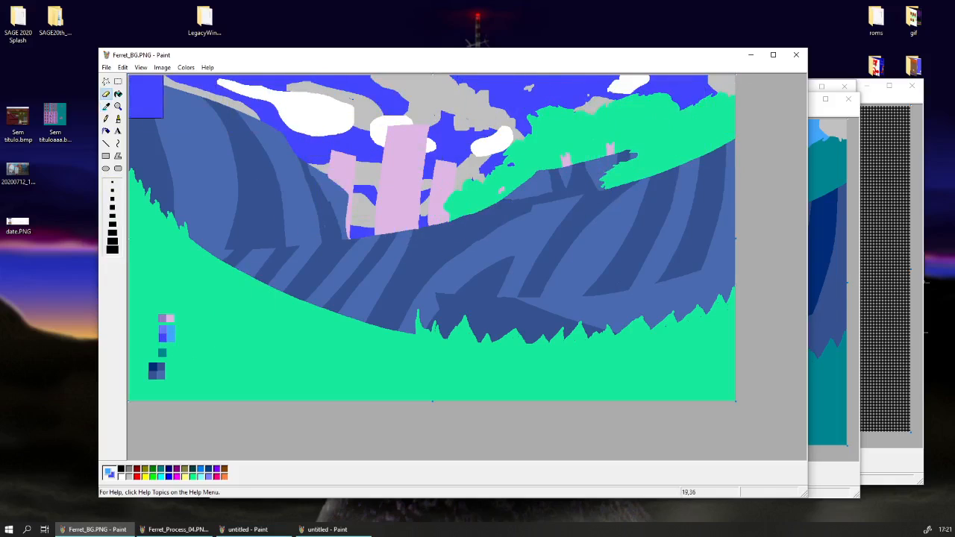
Replace the grey clouds in Ferret_BG.PNG with the periwinkle blue swatch using the colour eraser.
{"action": "left_click", "coordinate": [106, 106]}
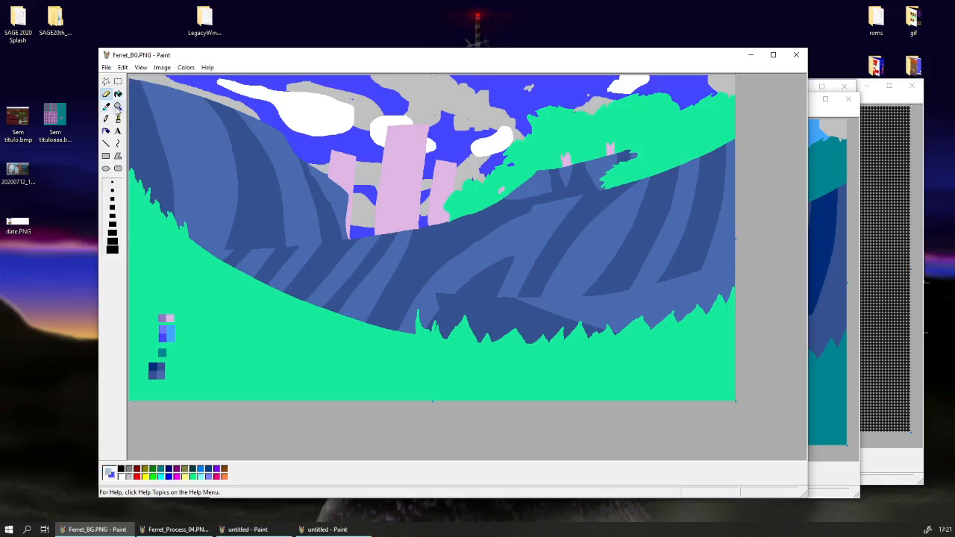
{"action": "right_click", "coordinate": [162, 331]}
{"action": "mouse_move", "coordinate": [391, 188]}
{"action": "left_mouse_down"}
{"action": "mouse_move", "coordinate": [294, 157]}
{"action": "mouse_move", "coordinate": [416, 229]}
{"action": "mouse_move", "coordinate": [437, 201]}
{"action": "mouse_move", "coordinate": [433, 138]}
{"action": "mouse_move", "coordinate": [316, 103]}
{"action": "mouse_move", "coordinate": [153, 89]}
{"action": "left_mouse_up"}
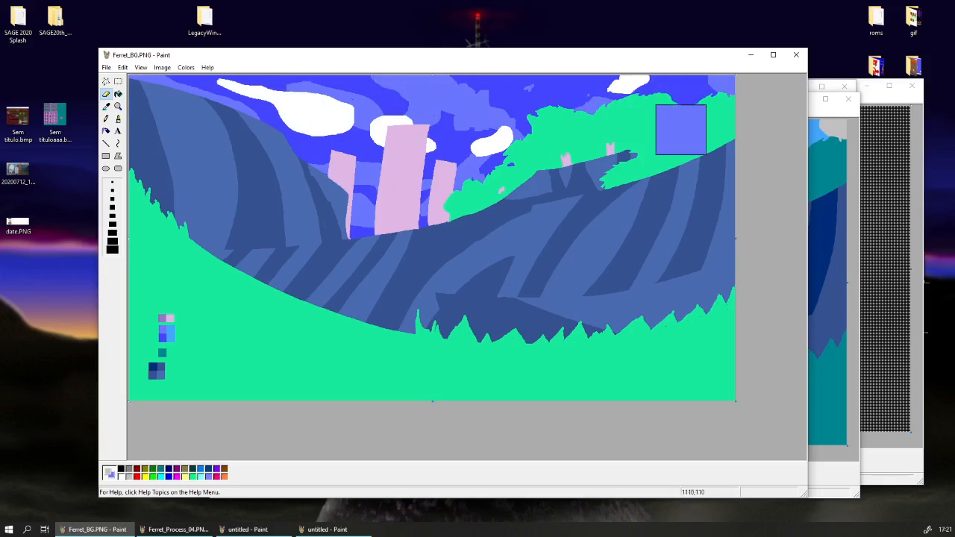
Switch to the teal untitled copy and replace its grey clouds with the sky's light blue.
{"action": "left_click", "coordinate": [824, 106]}
{"action": "left_click", "coordinate": [217, 150]}
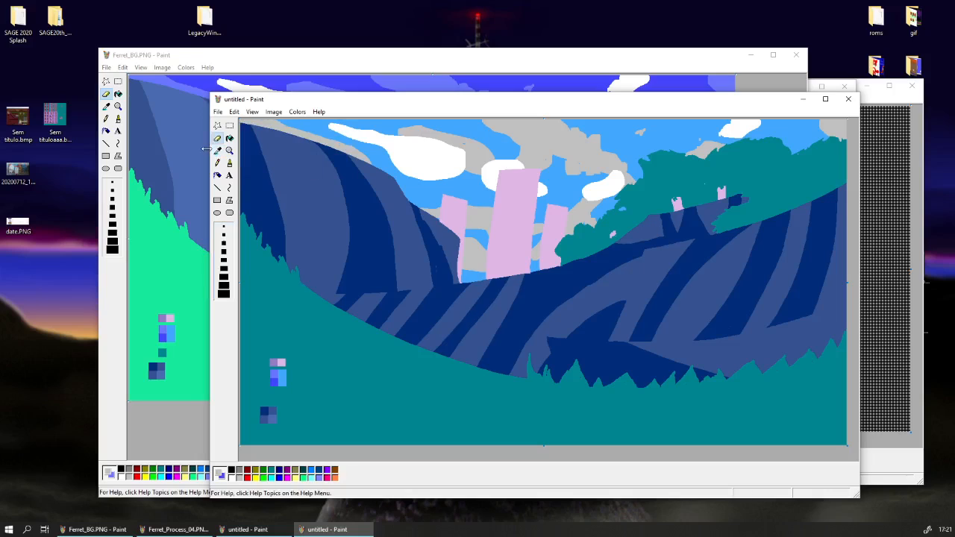
{"action": "right_click", "coordinate": [311, 131]}
{"action": "mouse_move", "coordinate": [415, 142]}
{"action": "left_mouse_down"}
{"action": "mouse_move", "coordinate": [365, 151]}
{"action": "mouse_move", "coordinate": [359, 236]}
{"action": "mouse_move", "coordinate": [820, 149]}
{"action": "left_mouse_up"}
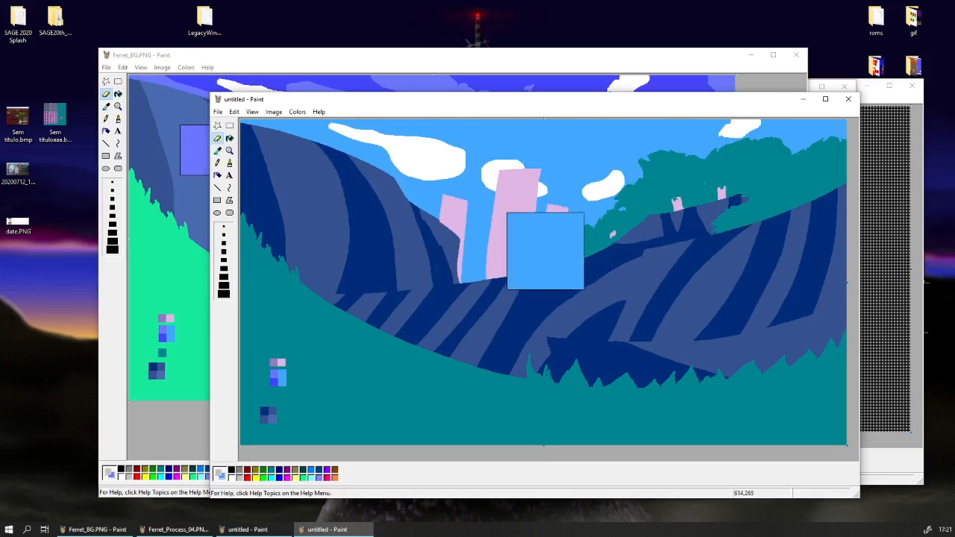
Recolour the light pink pillars and tree trunks in the untitled copy with the purple swatch.
{"action": "left_click", "coordinate": [217, 150]}
{"action": "right_click", "coordinate": [454, 218]}
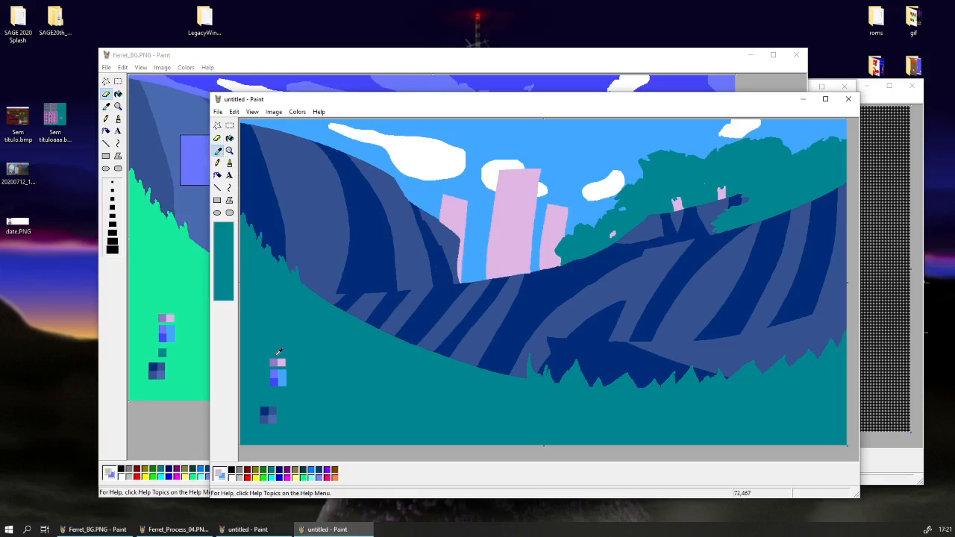
{"action": "left_click_drag", "start_coordinate": [374, 309], "coordinate": [442, 275]}
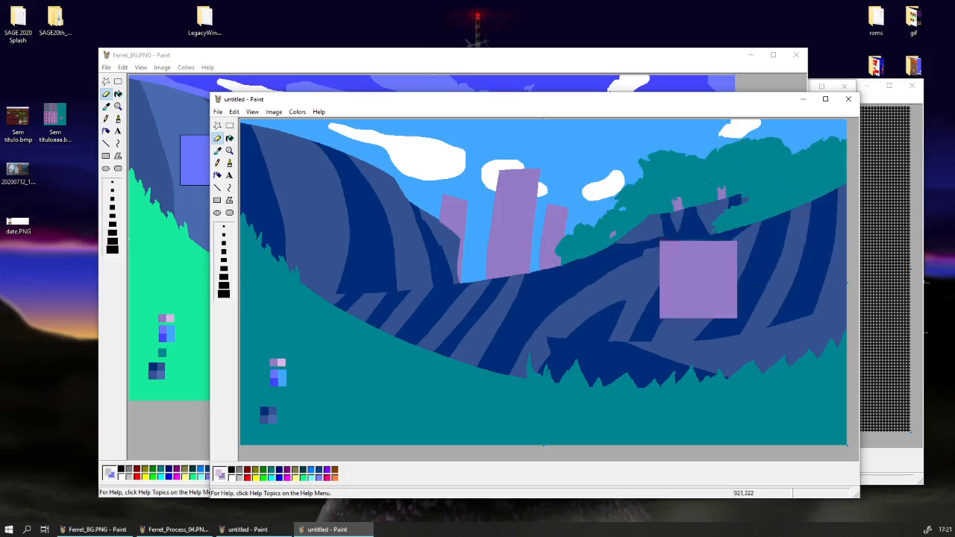
Clear the colour swatches from the foregrounds of the untitled copy and Ferret_BG.PNG, filling their areas with the surrounding colour.
{"action": "mouse_move", "coordinate": [478, 107]}
{"action": "left_mouse_down"}
{"action": "mouse_move", "coordinate": [405, 234]}
{"action": "mouse_move", "coordinate": [371, 488]}
{"action": "mouse_move", "coordinate": [396, 94]}
{"action": "mouse_move", "coordinate": [403, 335]}
{"action": "mouse_move", "coordinate": [376, 441]}
{"action": "mouse_move", "coordinate": [391, 63]}
{"action": "mouse_move", "coordinate": [486, 109]}
{"action": "mouse_move", "coordinate": [437, 93]}
{"action": "left_mouse_up"}
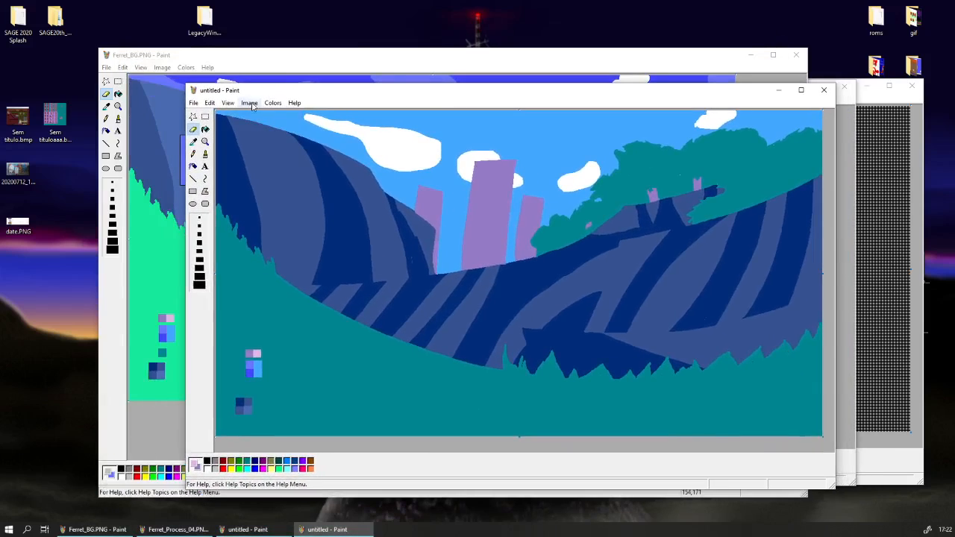
{"action": "left_click", "coordinate": [205, 118]}
{"action": "left_click", "coordinate": [131, 450]}
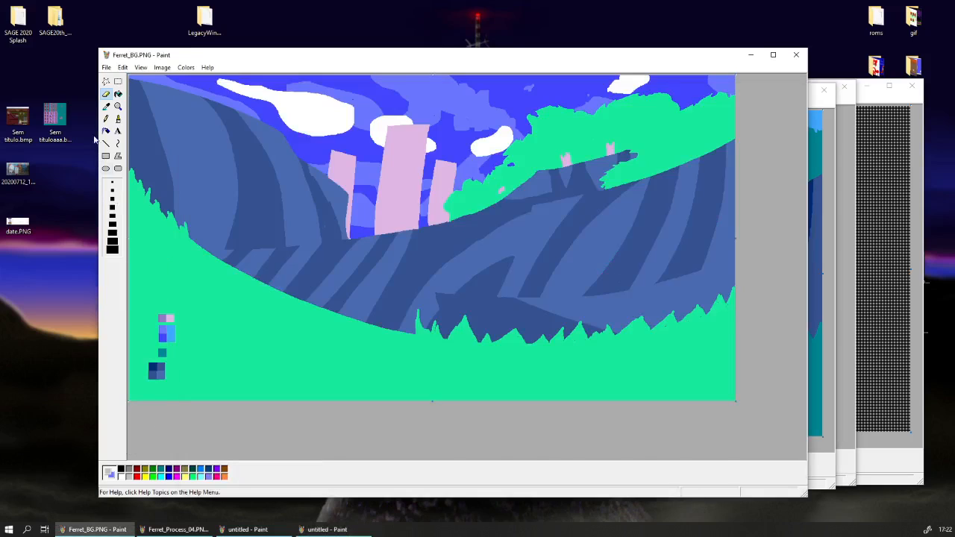
{"action": "left_click", "coordinate": [106, 106]}
{"action": "right_click", "coordinate": [152, 247]}
{"action": "left_click", "coordinate": [118, 82]}
{"action": "left_click_drag", "start_coordinate": [185, 303], "coordinate": [136, 414]}
{"action": "key", "text": "Delete"}
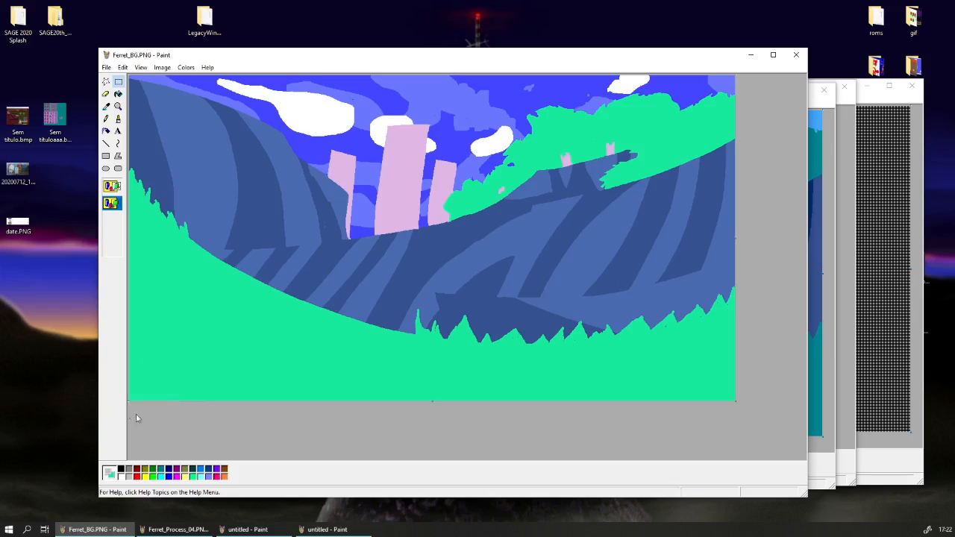
Close the untitled Paint window that holds the dotted dither pattern.
{"action": "left_click", "coordinate": [823, 385]}
{"action": "left_click", "coordinate": [887, 451]}
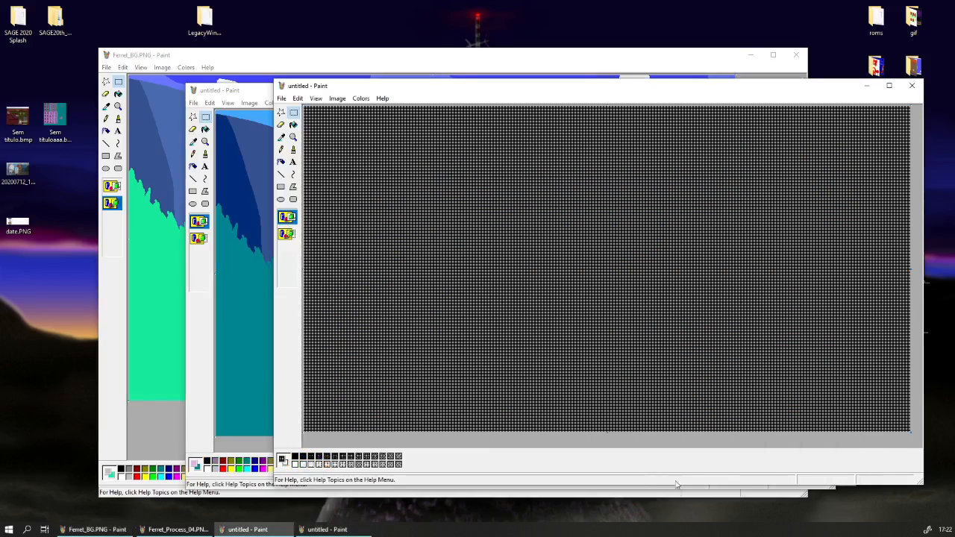
{"action": "left_click", "coordinate": [912, 85]}
{"action": "left_click", "coordinate": [602, 310]}
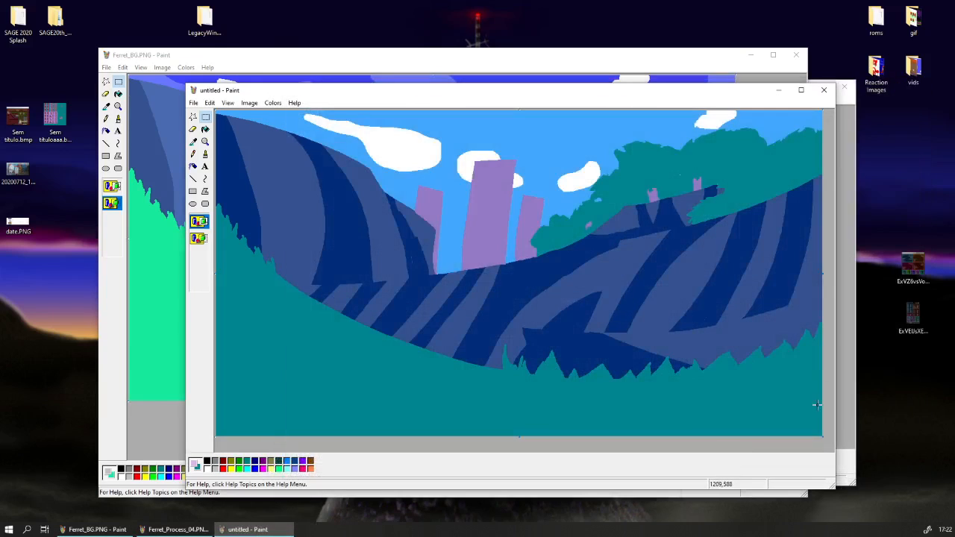
Copy the entire black-and-white dithered image from Ferret_Process_04.PNG.
{"action": "left_click", "coordinate": [836, 415]}
{"action": "left_click", "coordinate": [185, 100]}
{"action": "left_click", "coordinate": [206, 179]}
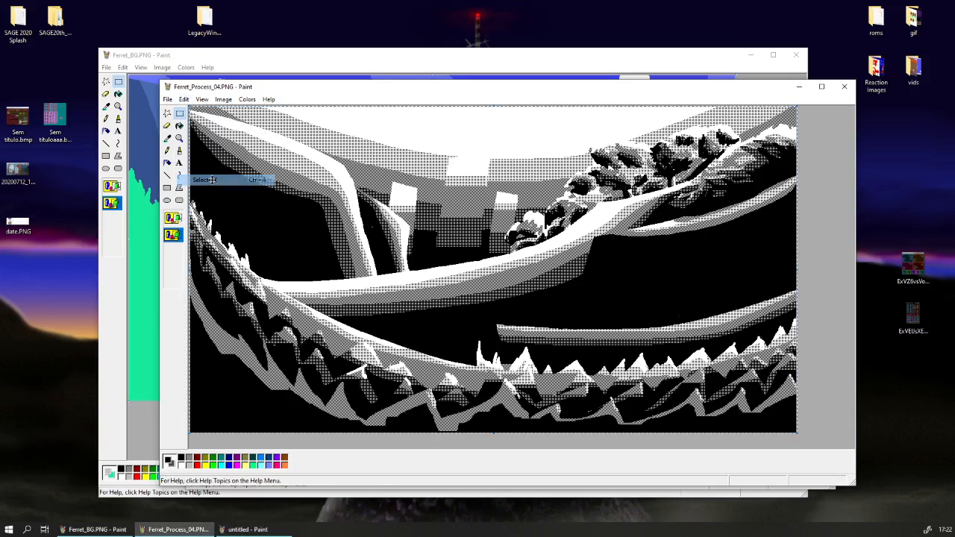
{"action": "right_click", "coordinate": [212, 180]}
{"action": "left_click", "coordinate": [227, 198]}
{"action": "left_click", "coordinate": [111, 372]}
{"action": "left_click", "coordinate": [173, 529]}
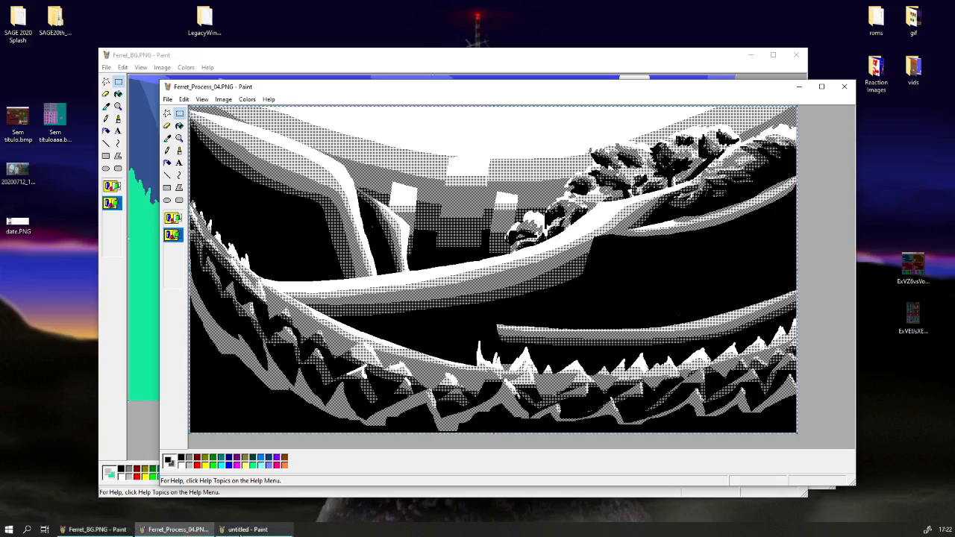
Paste the dithered shading over the untitled teal and navy background with its black areas transparent.
{"action": "left_click", "coordinate": [249, 529]}
{"action": "key", "text": "ctrl+v"}
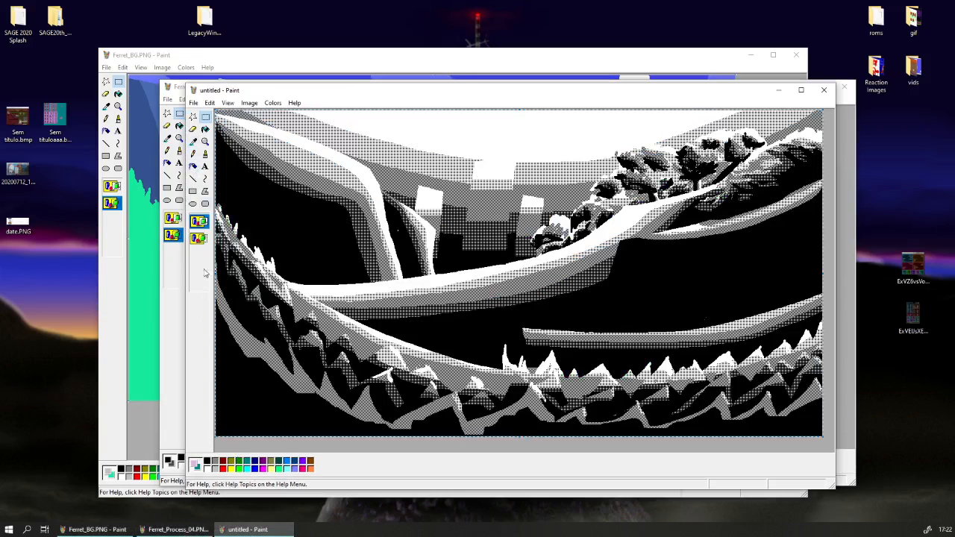
{"action": "left_click", "coordinate": [199, 237]}
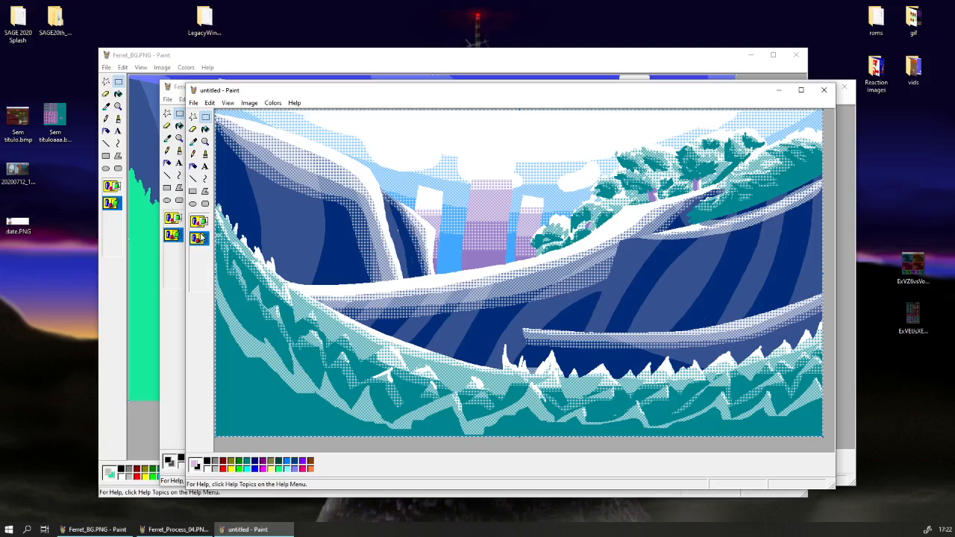
Try to copy the whole shaded teal and navy untitled image and paste it over the background in Ferret_BG.PNG.
{"action": "left_click", "coordinate": [211, 106]}
{"action": "left_click", "coordinate": [248, 183]}
{"action": "right_click", "coordinate": [248, 182]}
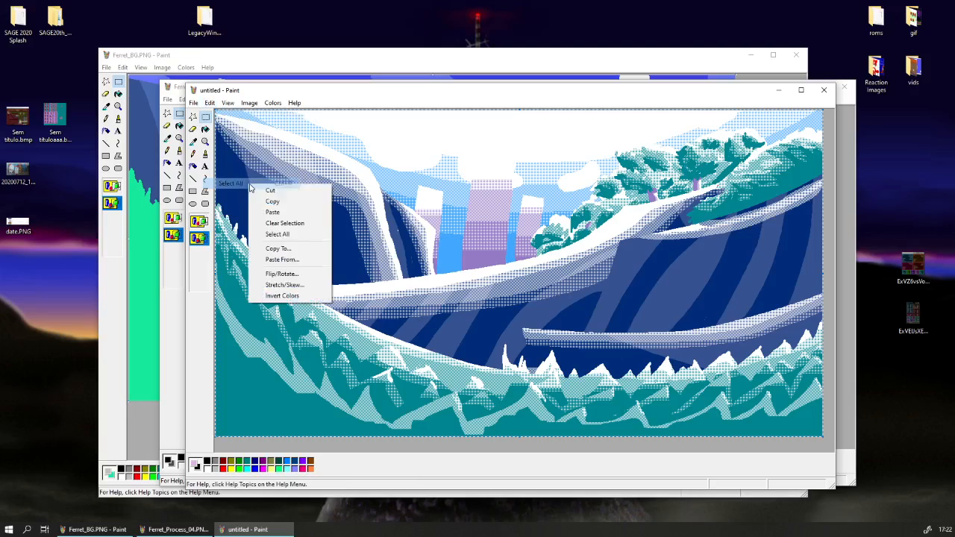
{"action": "left_click", "coordinate": [260, 201]}
{"action": "left_click", "coordinate": [203, 117]}
{"action": "mouse_move", "coordinate": [253, 94]}
{"action": "left_mouse_down"}
{"action": "mouse_move", "coordinate": [377, 95]}
{"action": "mouse_move", "coordinate": [331, 102]}
{"action": "left_mouse_up"}
{"action": "left_click", "coordinate": [314, 89]}
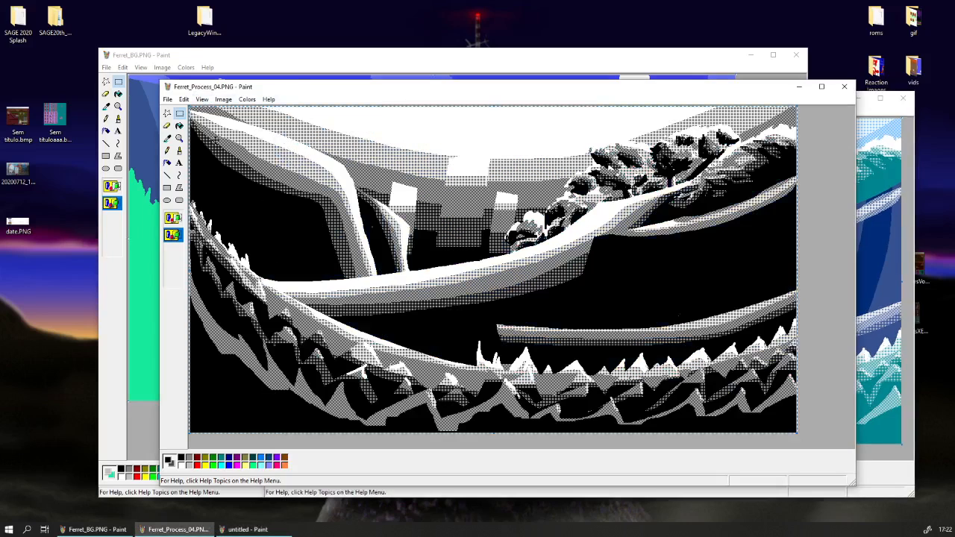
{"action": "left_click", "coordinate": [105, 320]}
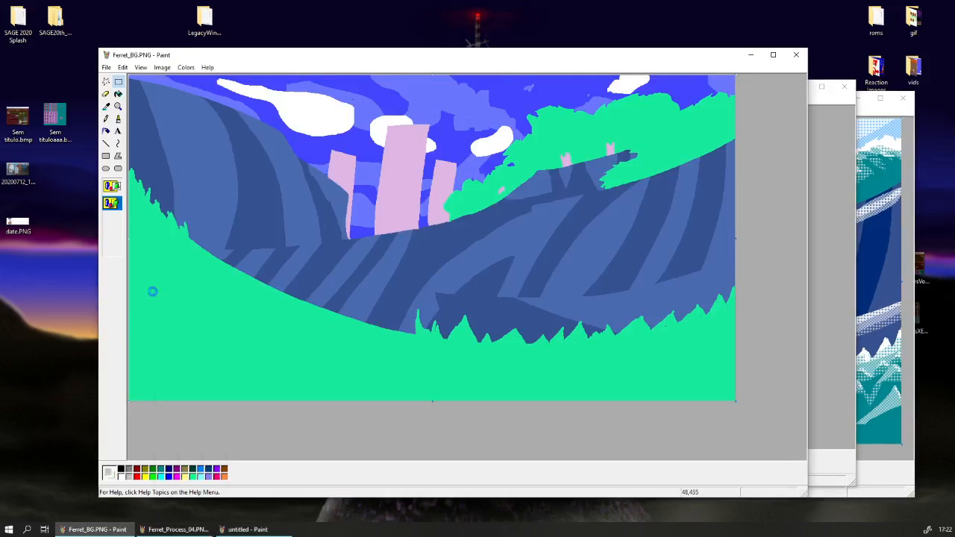
{"action": "key", "text": "ctrl+v"}
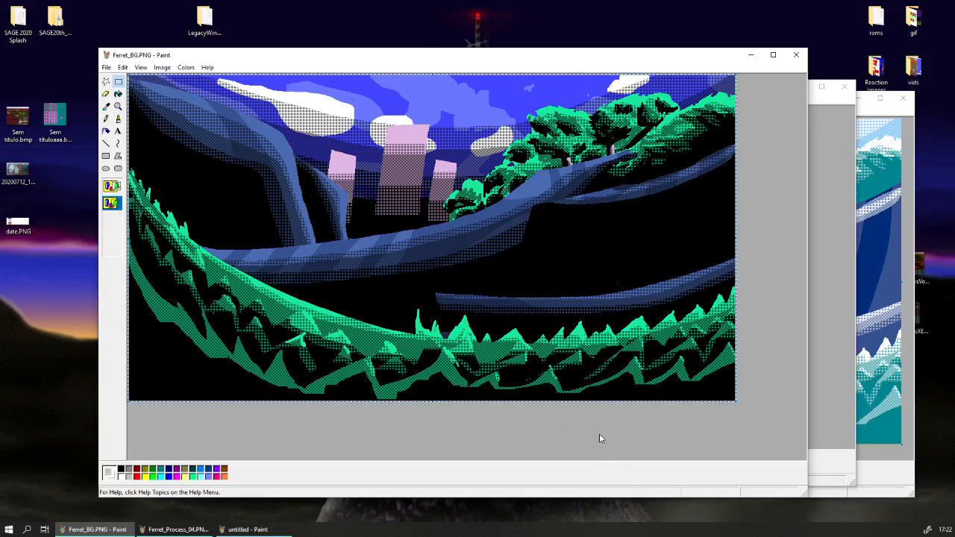
{"action": "right_click", "coordinate": [547, 341]}
{"action": "left_click", "coordinate": [554, 346]}
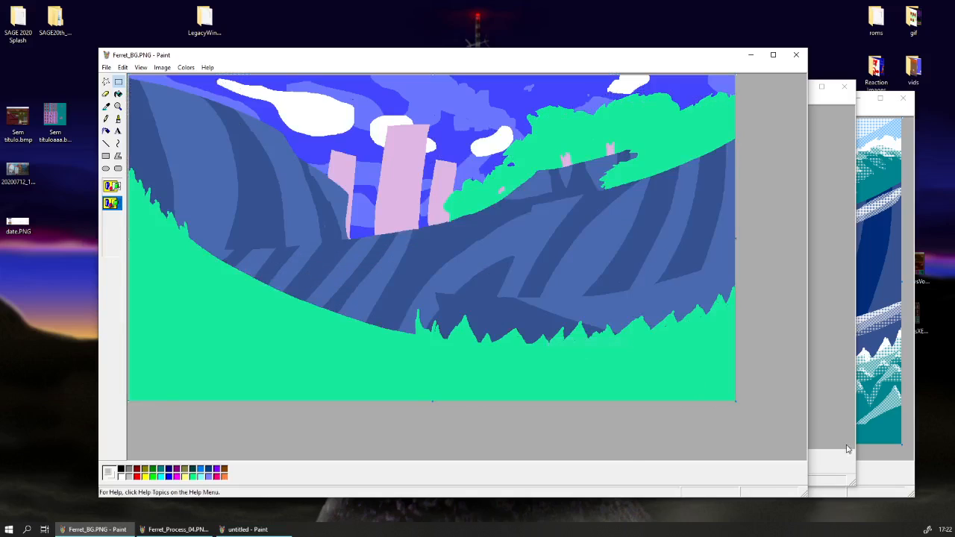
Copy the entire shaded teal and navy image from the untitled window.
{"action": "left_click", "coordinate": [847, 449]}
{"action": "left_click", "coordinate": [290, 110]}
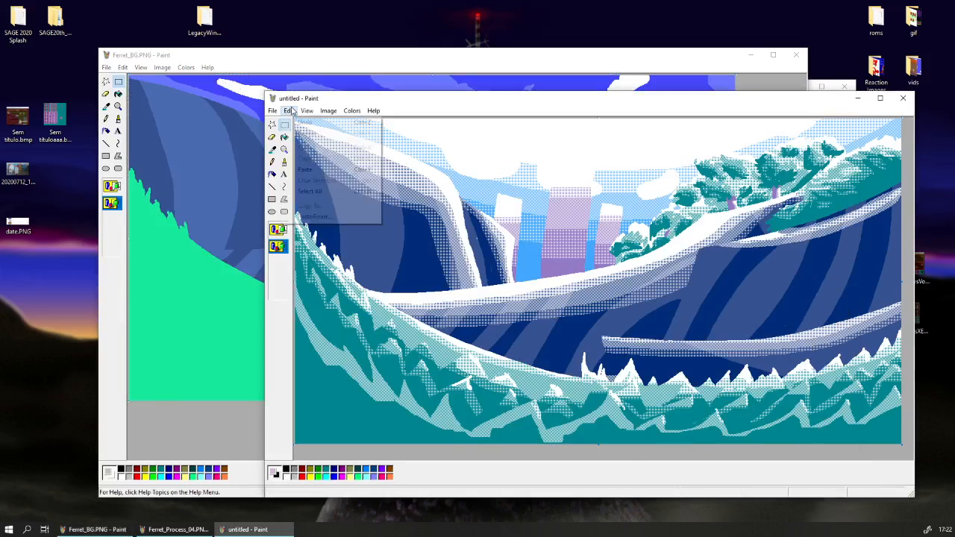
{"action": "left_click", "coordinate": [308, 191]}
{"action": "right_click", "coordinate": [320, 190]}
{"action": "left_click", "coordinate": [332, 208]}
Paste the copied shaded image over the Ferret_BG.PNG landscape with its white areas transparent.
{"action": "left_click", "coordinate": [149, 480]}
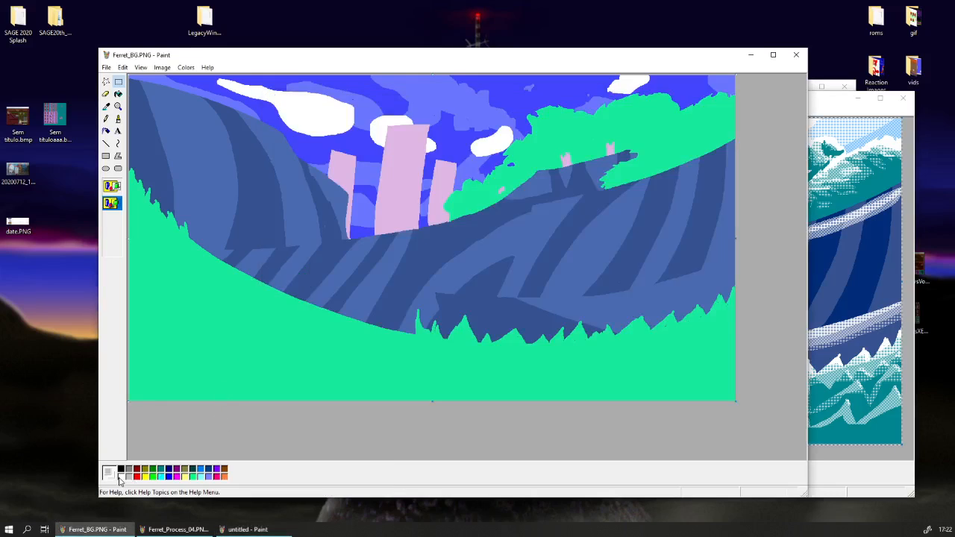
{"action": "key", "text": "ctrl+v"}
{"action": "left_click", "coordinate": [430, 427]}
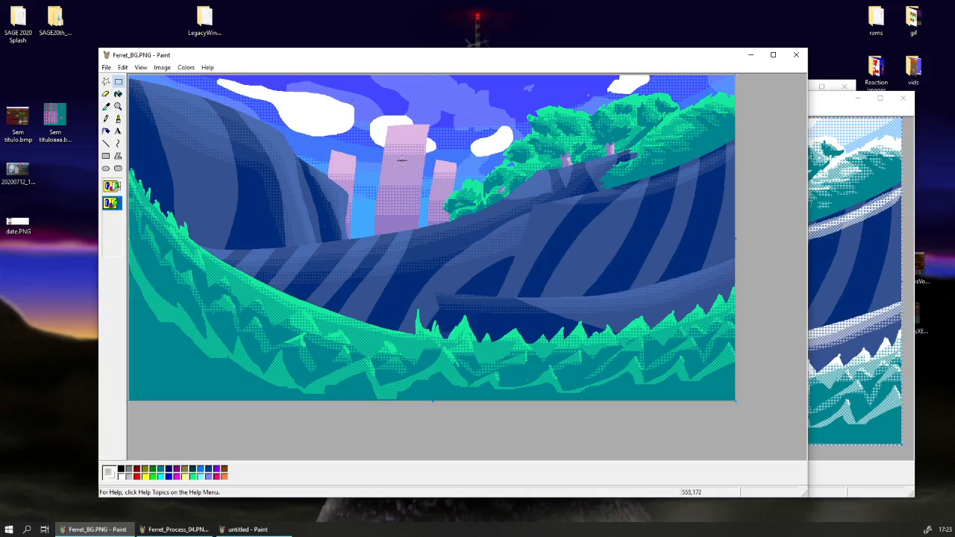
Save Ferret_BG.PNG with the merged light and dark dithered shading.
{"action": "left_click", "coordinate": [118, 106]}
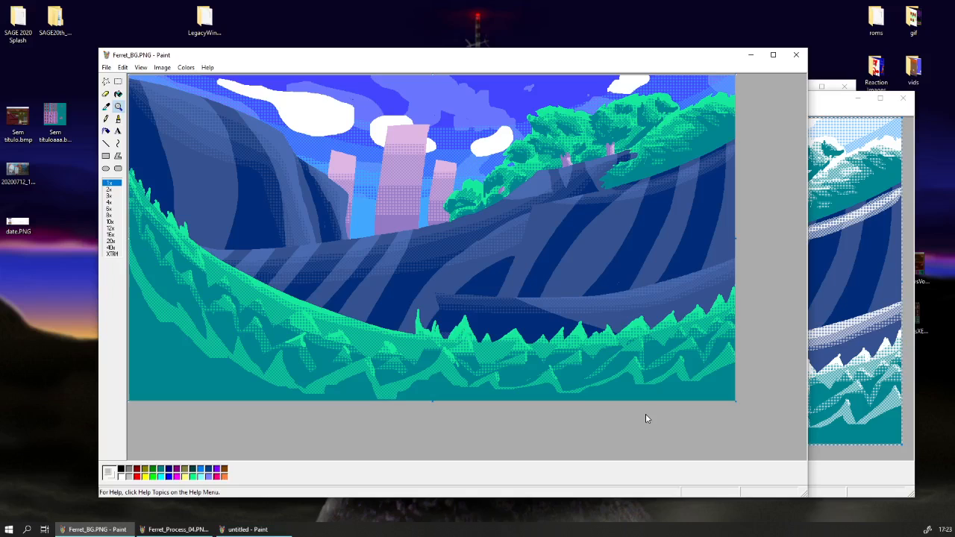
{"action": "left_click", "coordinate": [418, 250]}
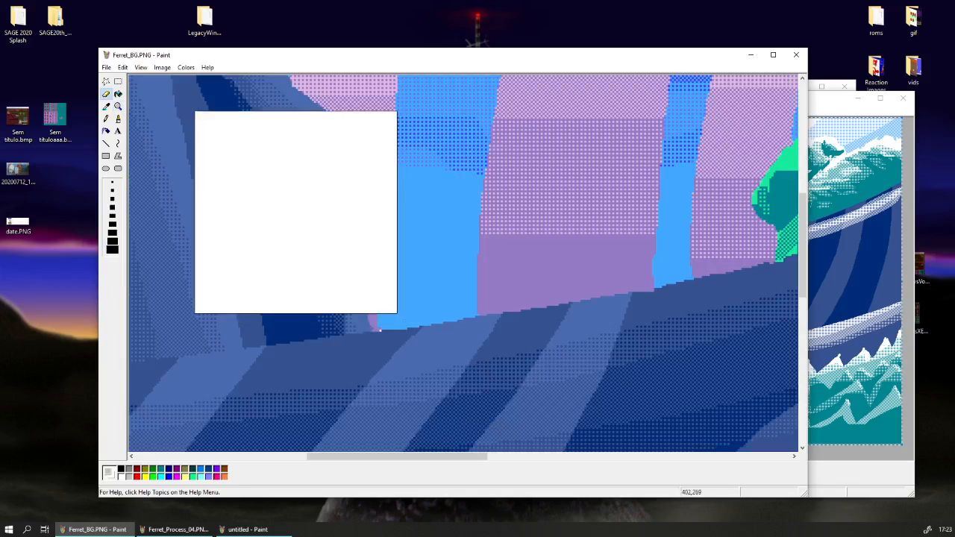
{"action": "left_click", "coordinate": [118, 105]}
{"action": "left_click", "coordinate": [133, 113]}
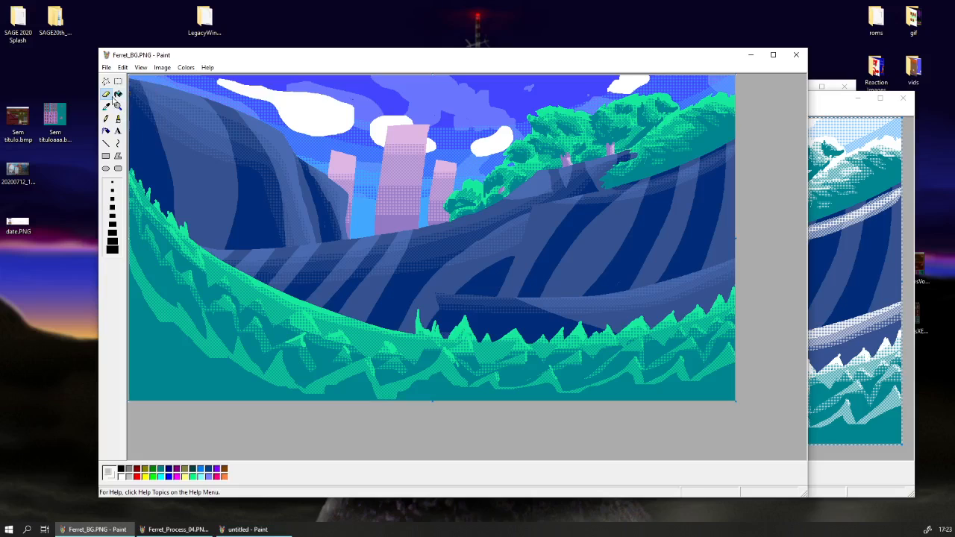
{"action": "left_click", "coordinate": [106, 67]}
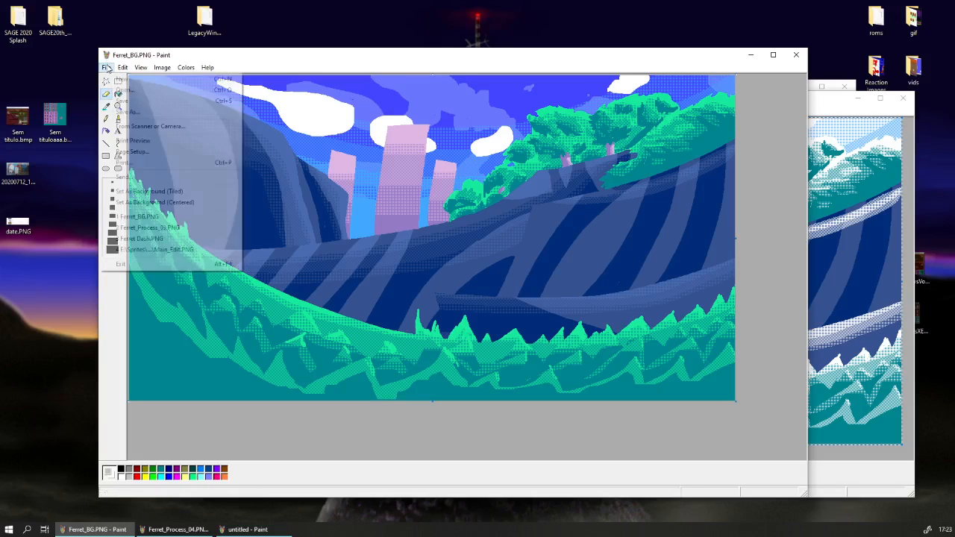
Paint over the stray marks in the dark stripe of the left cliff with the stripe's navy colour.
{"action": "left_click", "coordinate": [118, 106]}
{"action": "left_click", "coordinate": [361, 221]}
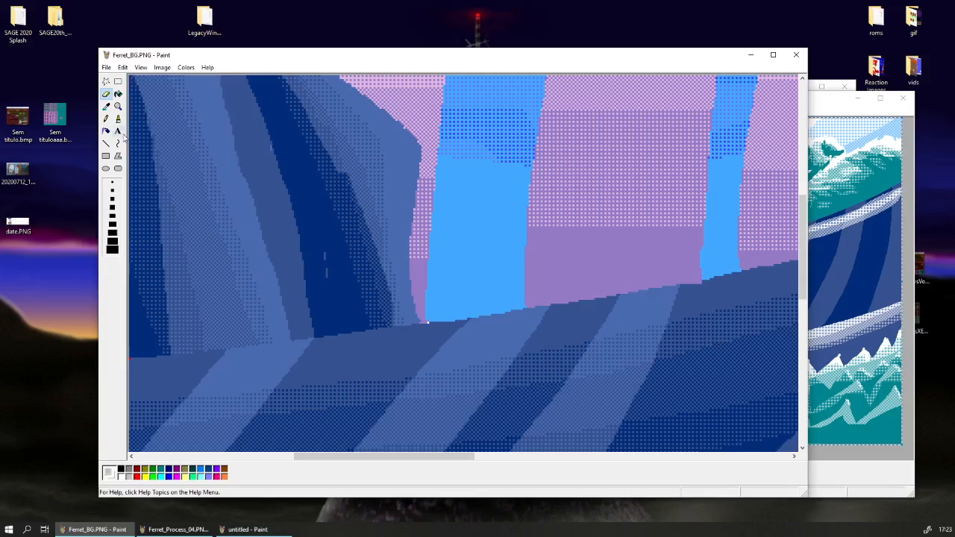
{"action": "left_click", "coordinate": [106, 107]}
{"action": "left_click", "coordinate": [314, 217]}
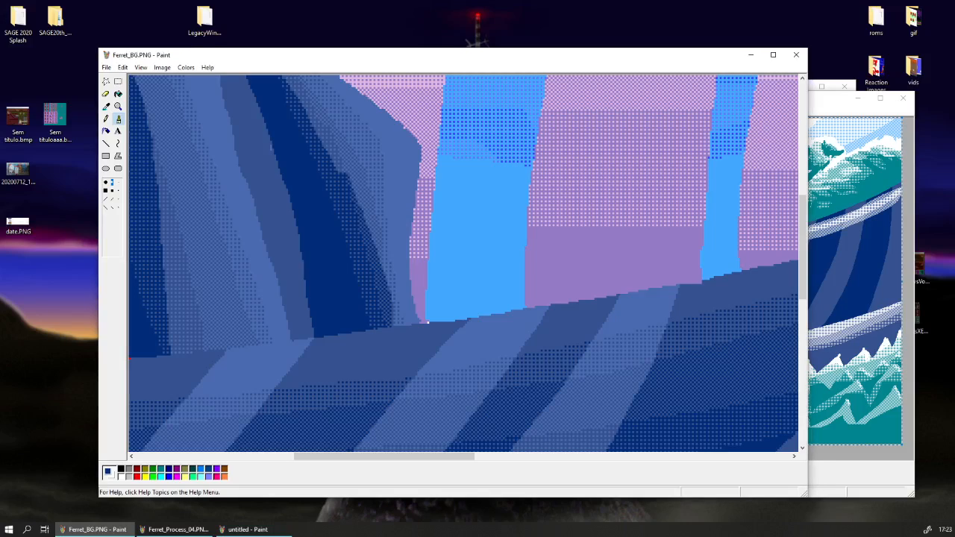
Close the untitled image without saving it and close Ferret_Process_04.PNG.
{"action": "left_click", "coordinate": [903, 99]}
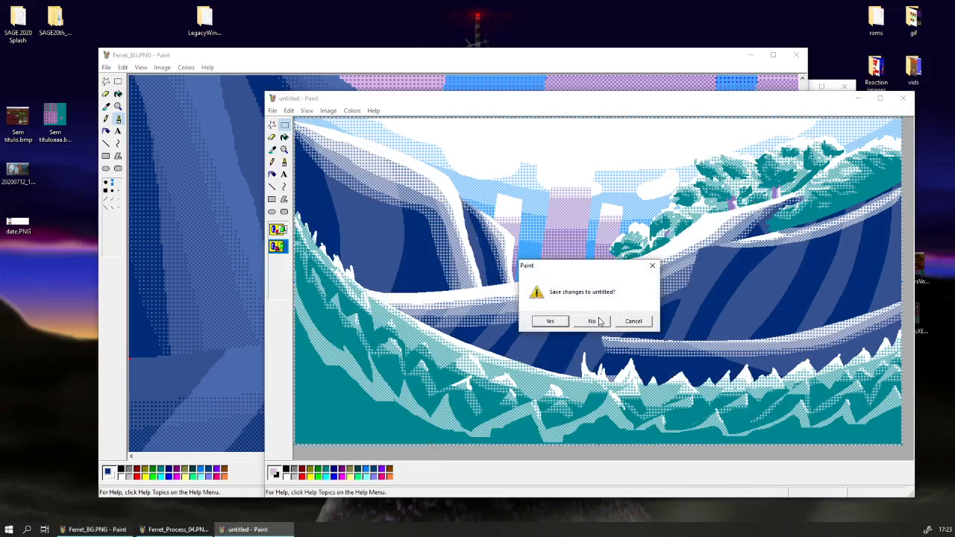
{"action": "left_click", "coordinate": [599, 322]}
{"action": "left_click", "coordinate": [847, 195]}
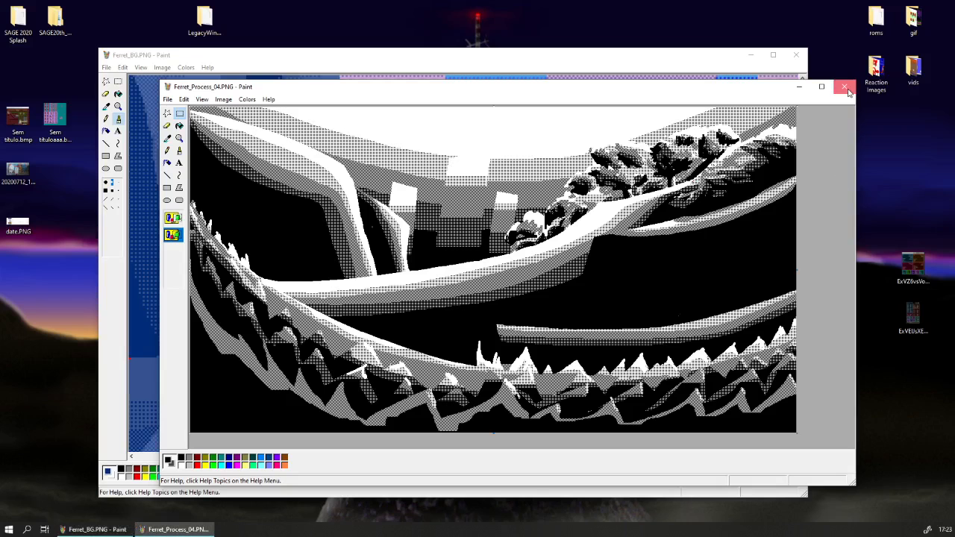
{"action": "left_click", "coordinate": [845, 88]}
{"action": "left_click", "coordinate": [518, 309]}
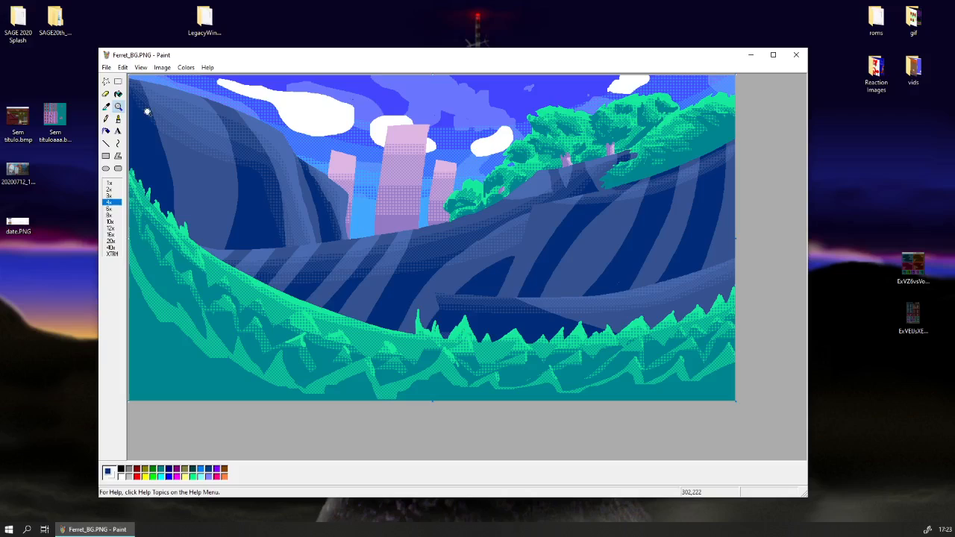
Smooth the right slope of the tall grass spike near the centre with bright green pencil strokes.
{"action": "left_click", "coordinate": [118, 106]}
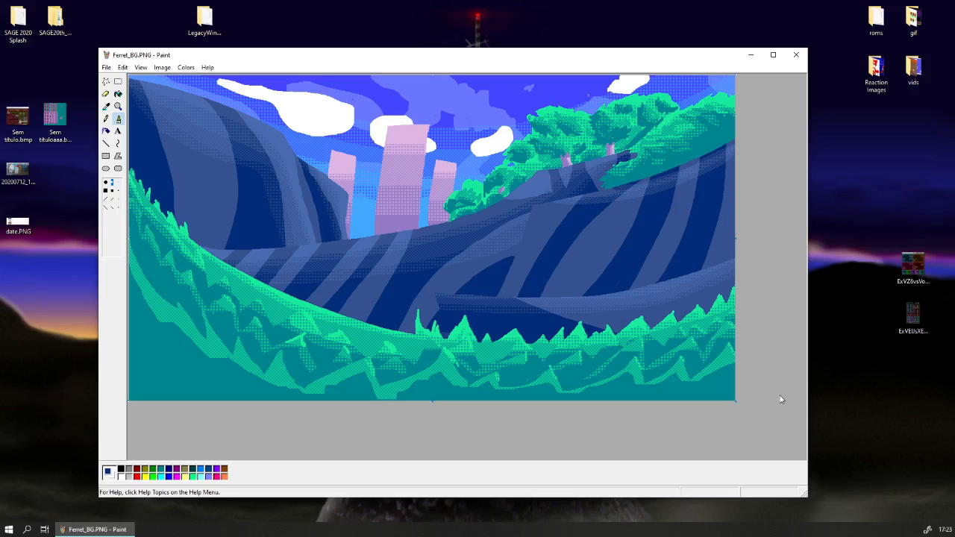
{"action": "left_click", "coordinate": [118, 106]}
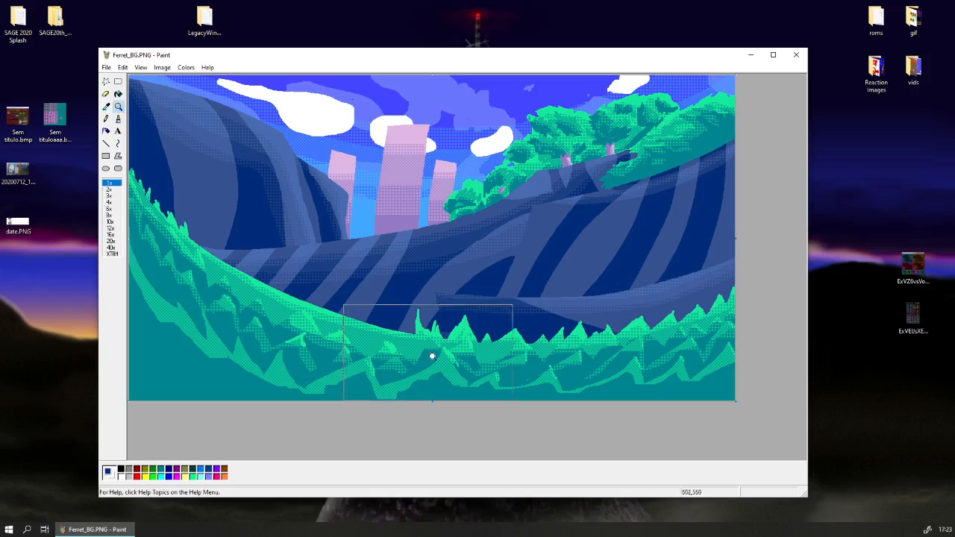
{"action": "left_click", "coordinate": [465, 339]}
{"action": "left_click", "coordinate": [106, 119]}
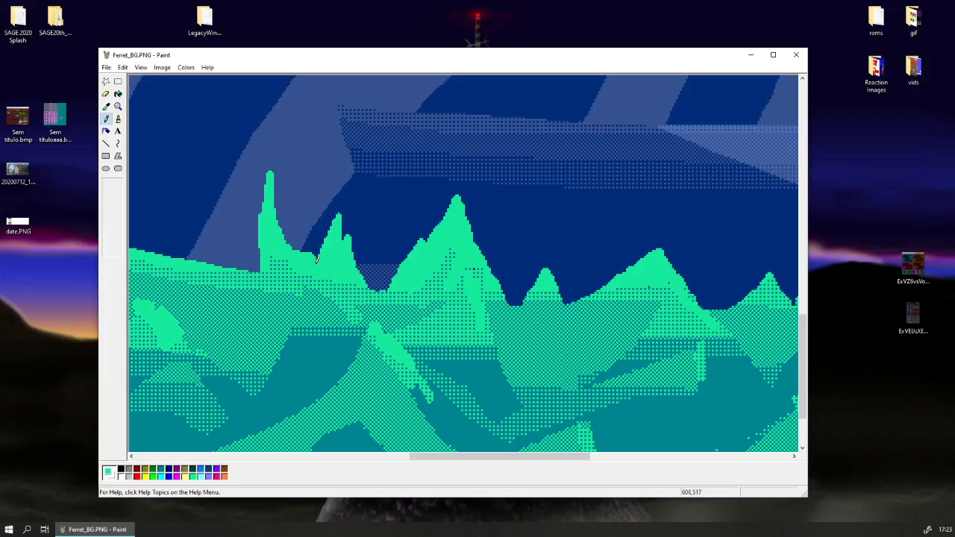
{"action": "mouse_move", "coordinate": [273, 176]}
{"action": "left_mouse_down"}
{"action": "mouse_move", "coordinate": [302, 254]}
{"action": "mouse_move", "coordinate": [279, 217]}
{"action": "mouse_move", "coordinate": [292, 246]}
{"action": "left_mouse_up"}
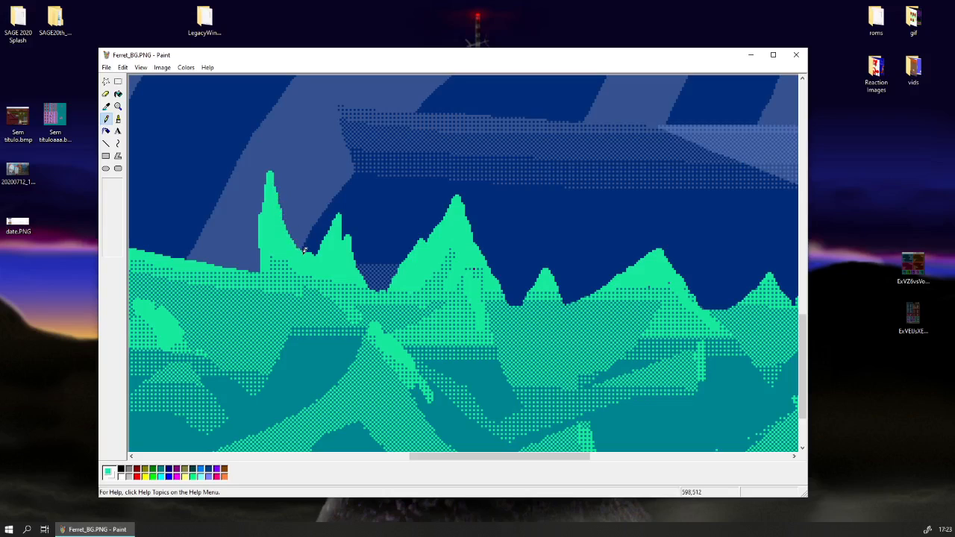
{"action": "scroll", "coordinate": [319, 216], "scroll_direction": "up", "scroll_amount": 3}
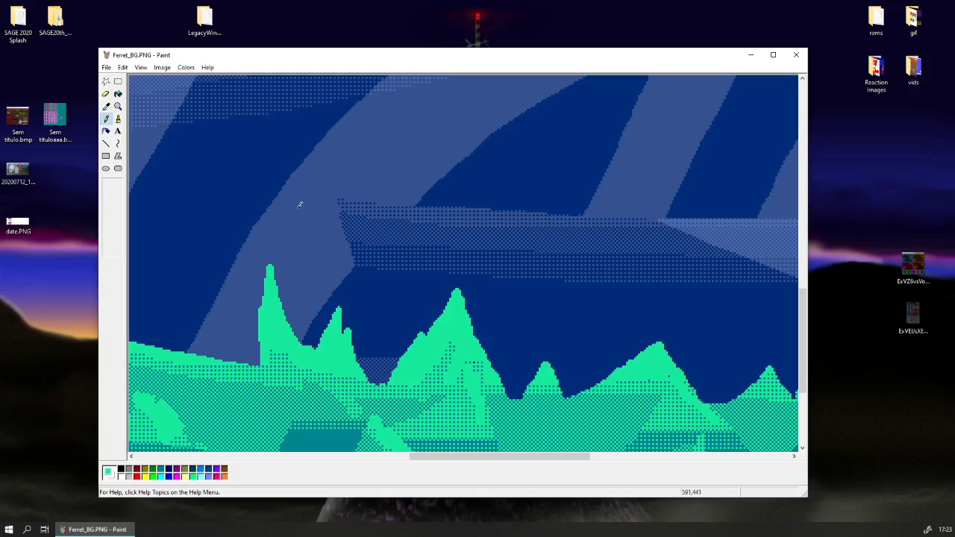
{"action": "left_click", "coordinate": [118, 107]}
{"action": "left_click", "coordinate": [144, 111]}
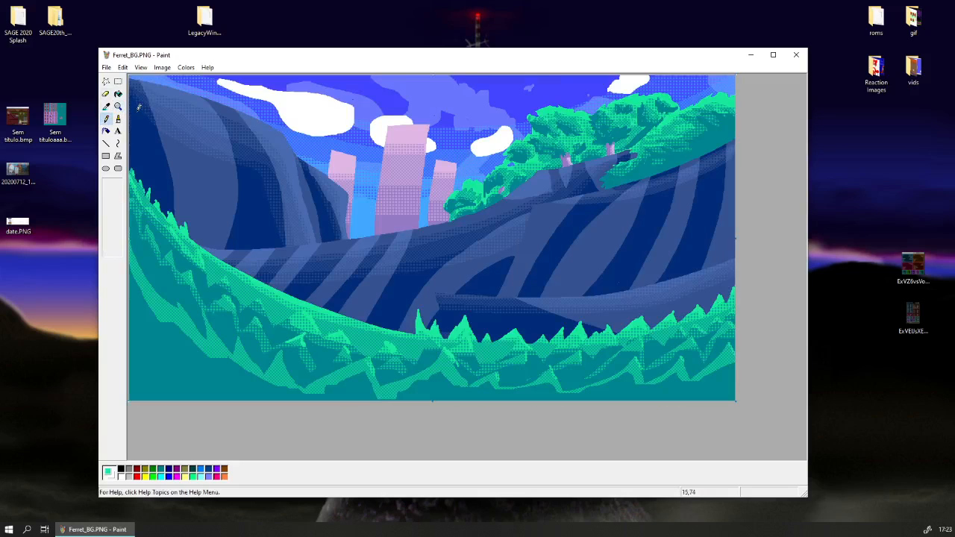
{"action": "left_click", "coordinate": [118, 106]}
{"action": "left_click", "coordinate": [161, 137]}
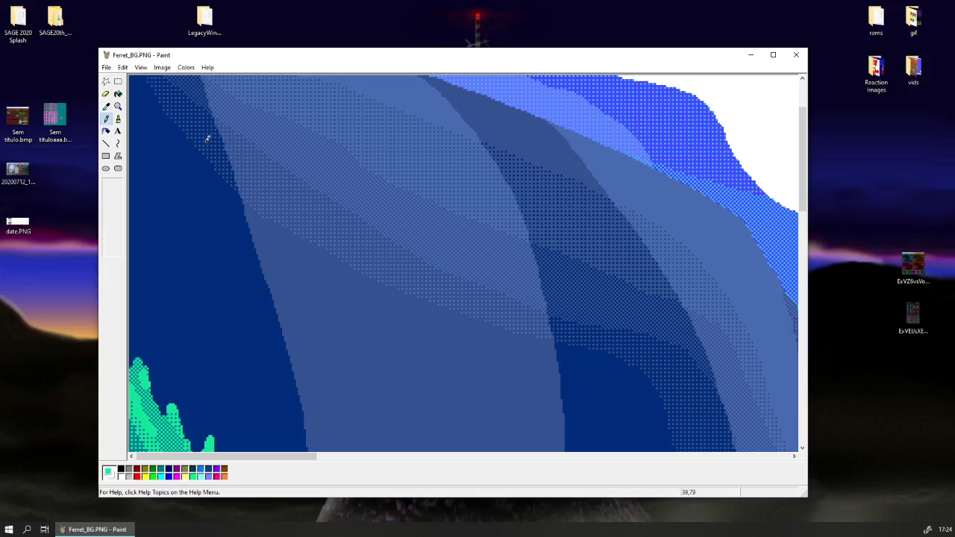
{"action": "left_click", "coordinate": [117, 107]}
{"action": "left_click", "coordinate": [136, 112]}
{"action": "left_click", "coordinate": [162, 67]}
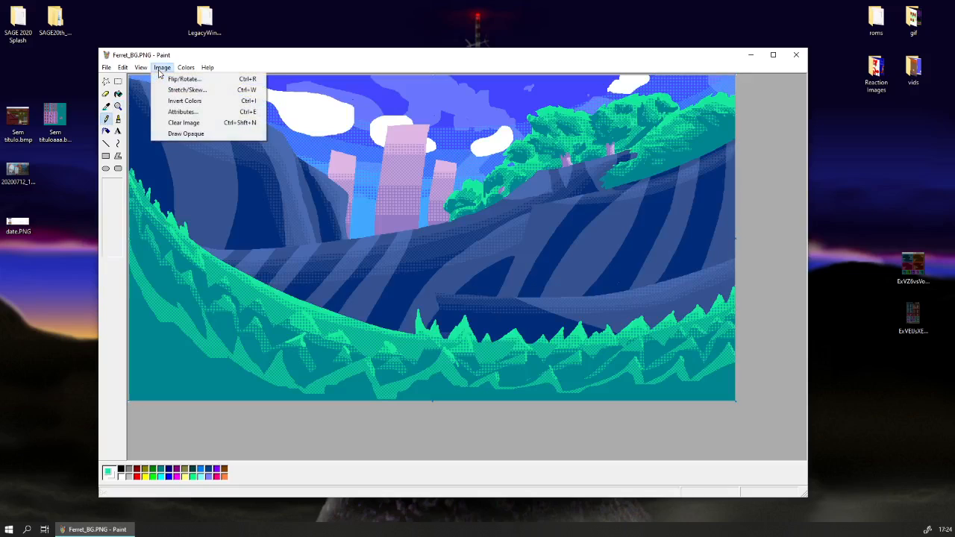
{"action": "left_click", "coordinate": [159, 72]}
{"action": "left_click", "coordinate": [118, 81]}
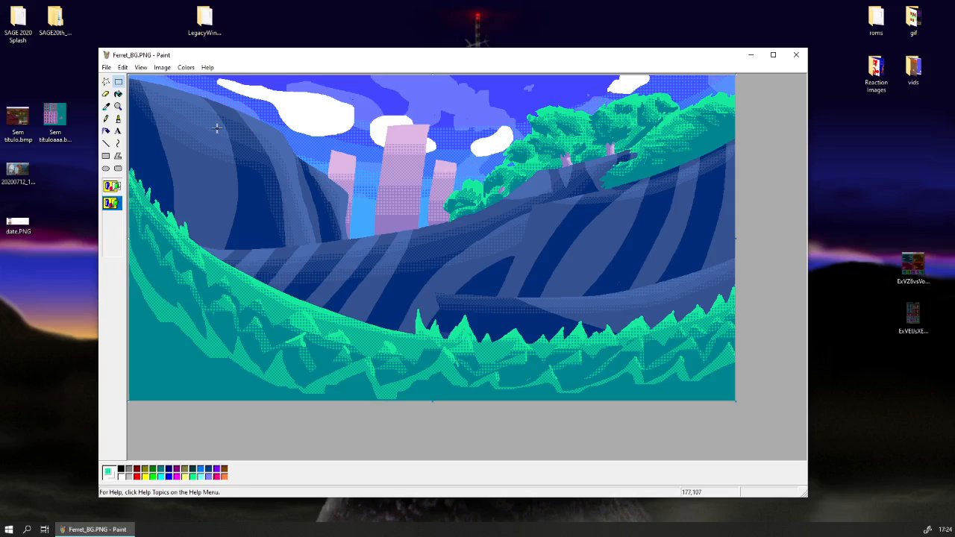
Brush teal over the flat lower edge of the dithered grass left of the central peak to form jagged points.
{"action": "left_click", "coordinate": [118, 107]}
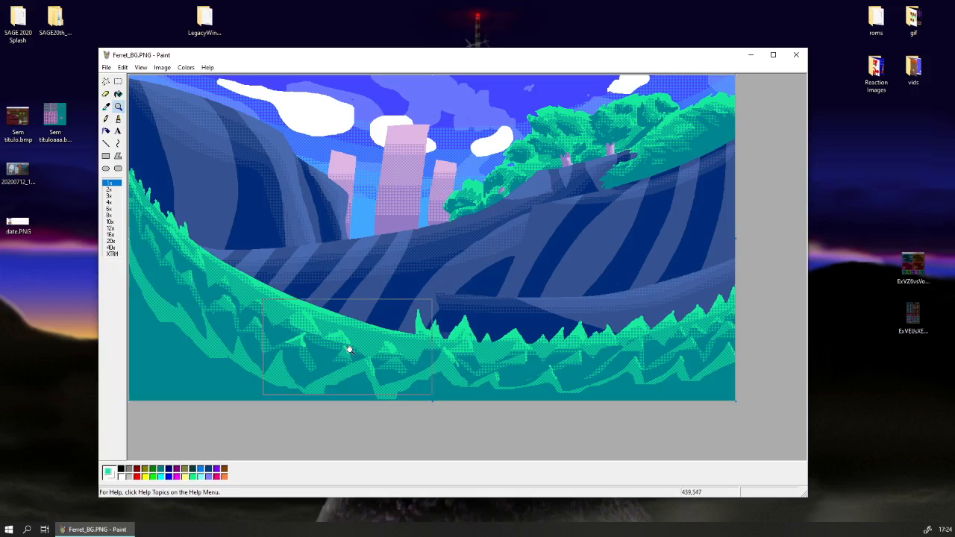
{"action": "left_click", "coordinate": [504, 373]}
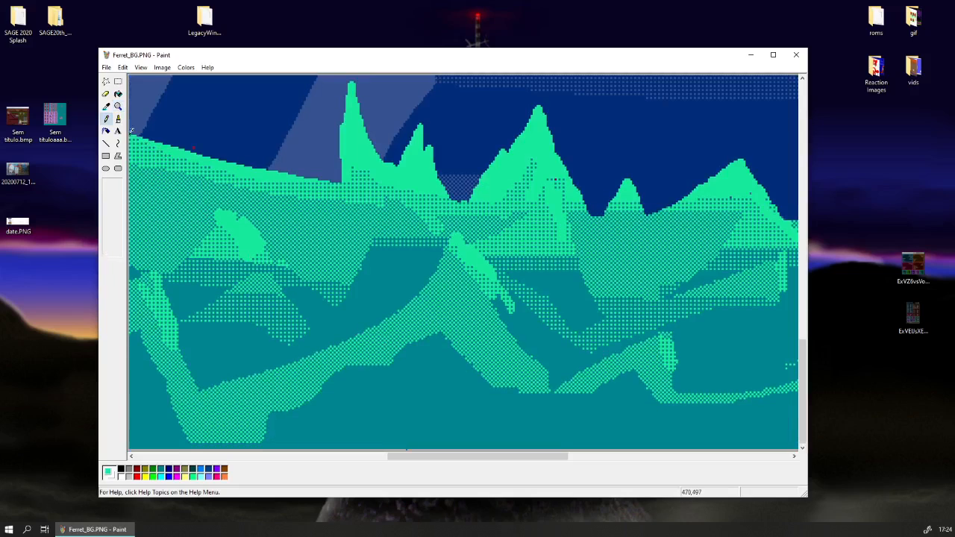
{"action": "left_click", "coordinate": [118, 117]}
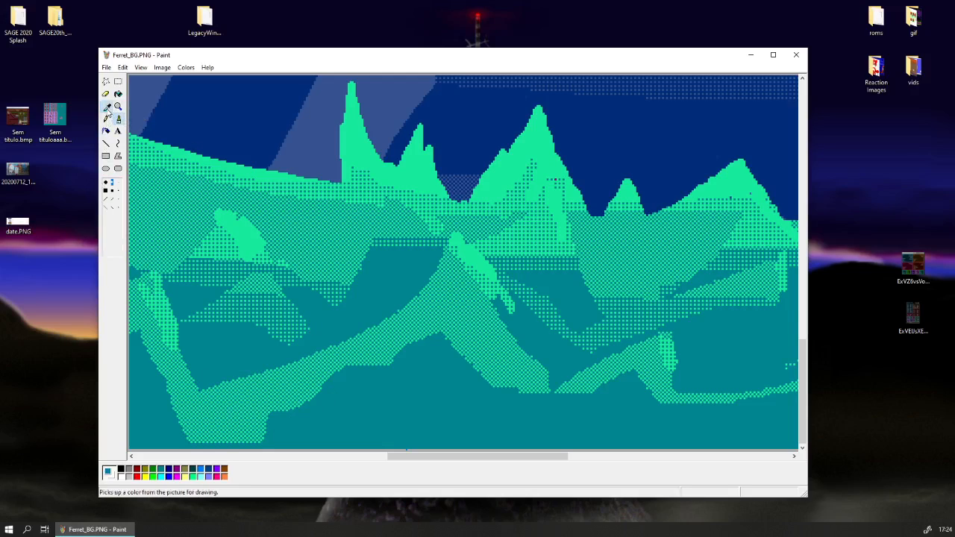
{"action": "mouse_move", "coordinate": [196, 436]}
{"action": "left_mouse_down"}
{"action": "mouse_move", "coordinate": [243, 429]}
{"action": "mouse_move", "coordinate": [265, 436]}
{"action": "mouse_move", "coordinate": [209, 436]}
{"action": "mouse_move", "coordinate": [280, 441]}
{"action": "mouse_move", "coordinate": [220, 433]}
{"action": "mouse_move", "coordinate": [206, 441]}
{"action": "mouse_move", "coordinate": [252, 432]}
{"action": "left_mouse_up"}
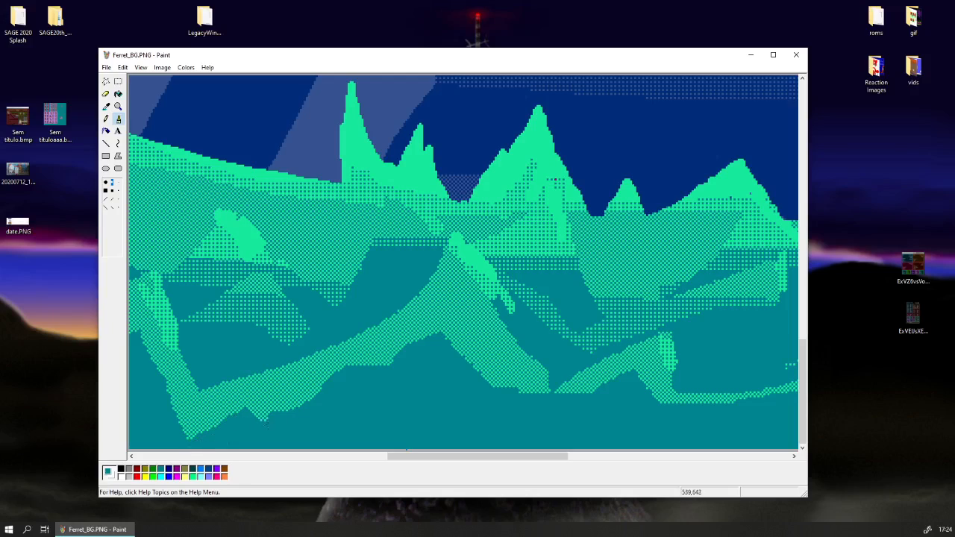
{"action": "left_click_drag", "start_coordinate": [296, 418], "coordinate": [306, 416]}
Cut jagged notches into the underside of the central dithered grass peak using a slanted brush in teal.
{"action": "left_click", "coordinate": [118, 191]}
{"action": "left_click", "coordinate": [113, 199]}
{"action": "left_click_drag", "start_coordinate": [433, 457], "coordinate": [446, 457]}
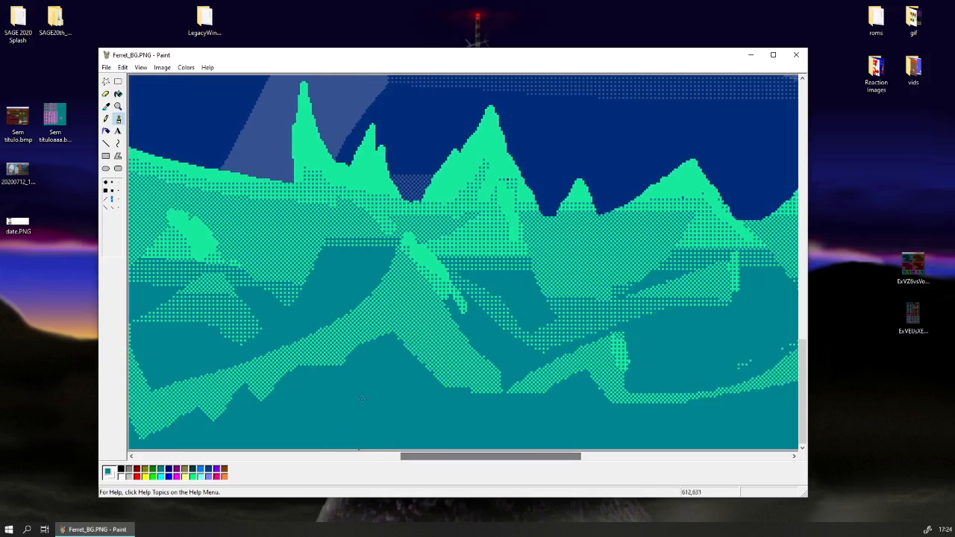
{"action": "mouse_move", "coordinate": [389, 332]}
{"action": "left_mouse_down"}
{"action": "mouse_move", "coordinate": [441, 392]}
{"action": "mouse_move", "coordinate": [470, 400]}
{"action": "left_mouse_up"}
{"action": "left_click_drag", "start_coordinate": [453, 366], "coordinate": [486, 402]}
{"action": "left_click_drag", "start_coordinate": [485, 402], "coordinate": [454, 365]}
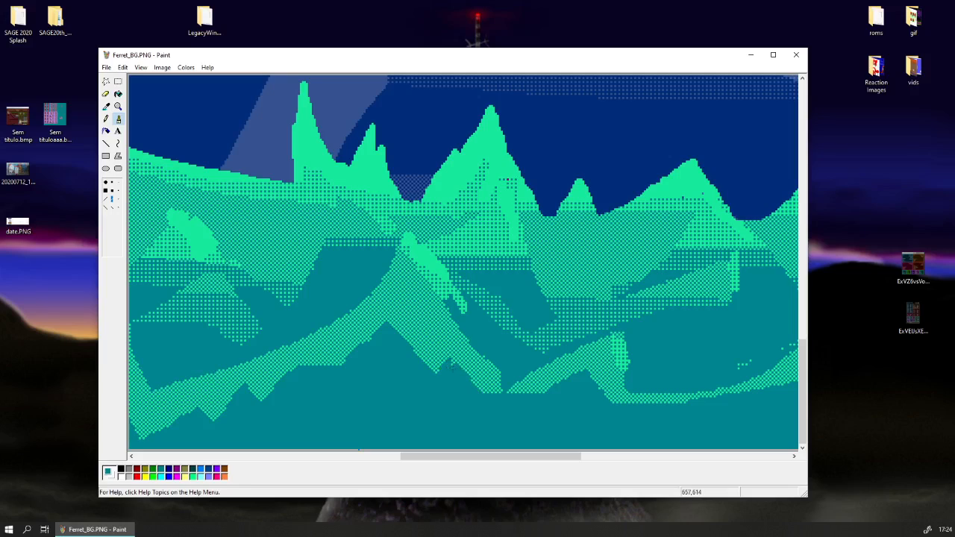
Brush teal notches and gaps into the lower dithered grass band around the small peak right of the central one.
{"action": "left_click_drag", "start_coordinate": [521, 456], "coordinate": [551, 456]}
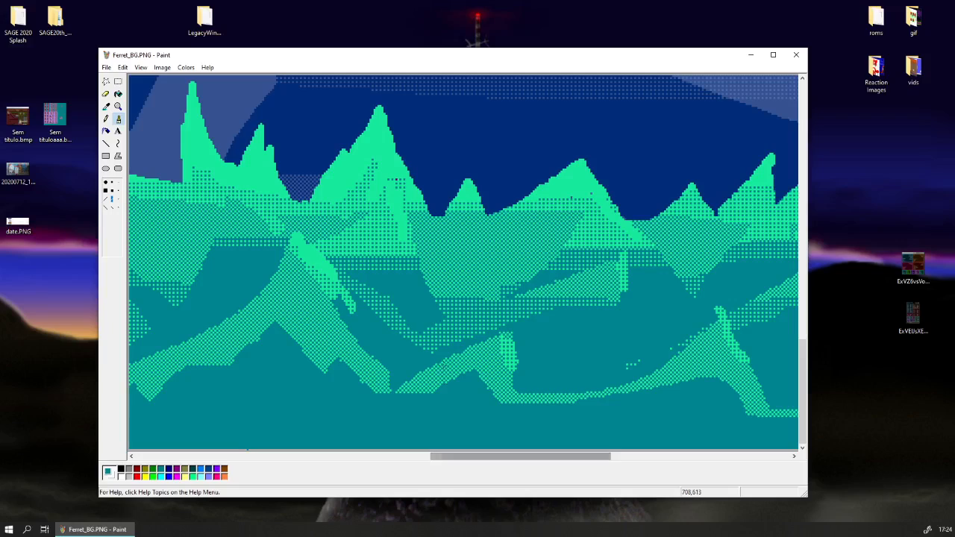
{"action": "mouse_move", "coordinate": [447, 359]}
{"action": "left_mouse_down"}
{"action": "mouse_move", "coordinate": [409, 390]}
{"action": "mouse_move", "coordinate": [440, 381]}
{"action": "mouse_move", "coordinate": [427, 393]}
{"action": "left_mouse_up"}
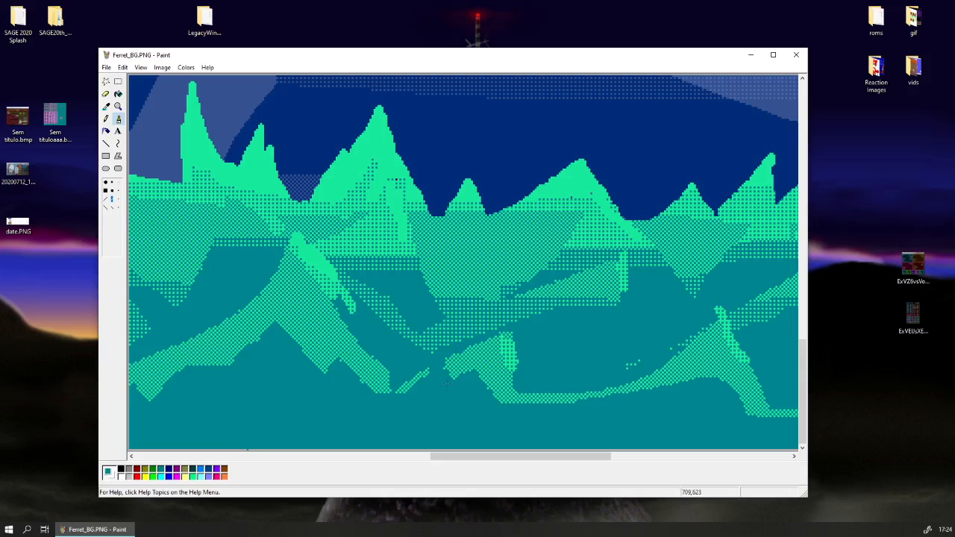
{"action": "left_click_drag", "start_coordinate": [486, 374], "coordinate": [505, 410]}
{"action": "left_click_drag", "start_coordinate": [538, 455], "coordinate": [576, 456]}
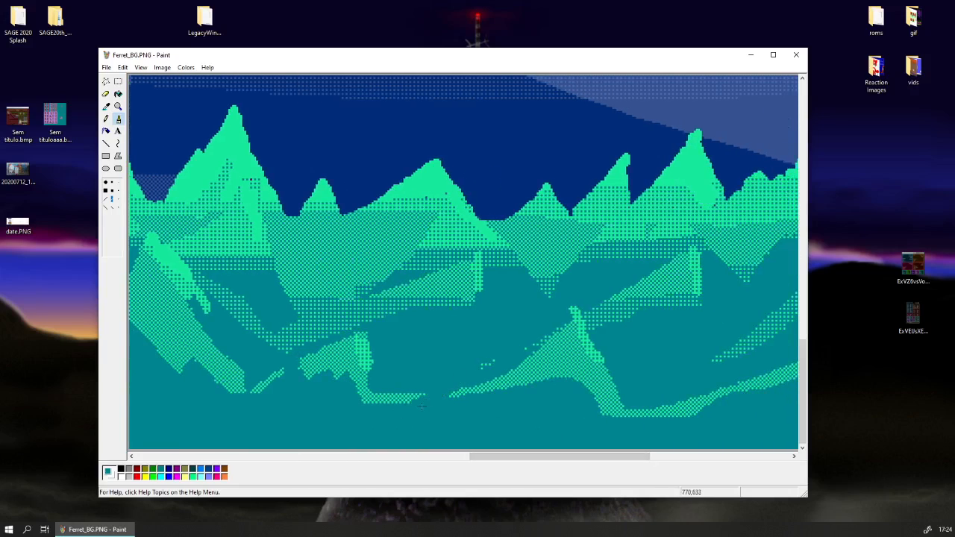
{"action": "left_click_drag", "start_coordinate": [451, 397], "coordinate": [479, 389]}
Trim the flat undersides of the dithered grass peaks near the image's right end into slanted, jagged edges with the teal brush.
{"action": "left_click_drag", "start_coordinate": [530, 455], "coordinate": [605, 456]}
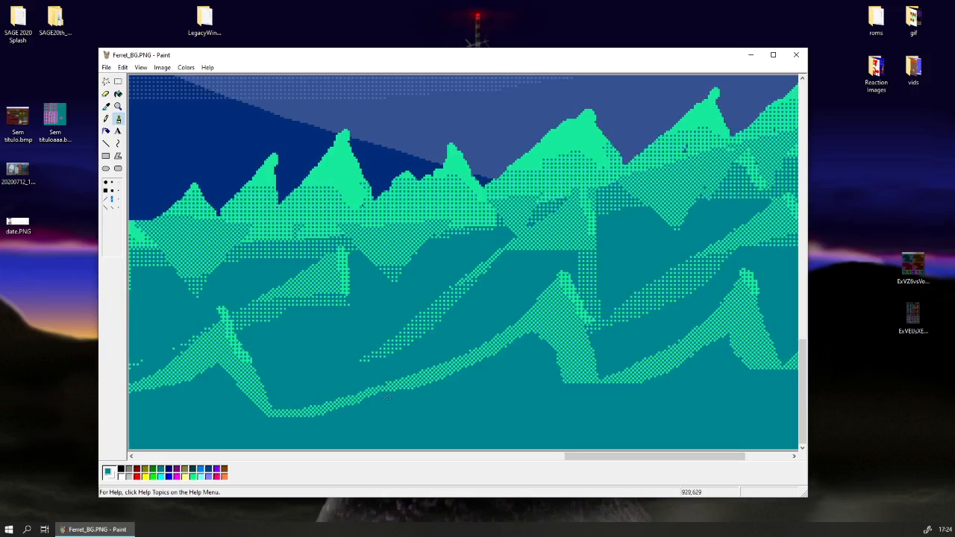
{"action": "left_click_drag", "start_coordinate": [387, 399], "coordinate": [444, 379]}
{"action": "left_click_drag", "start_coordinate": [577, 456], "coordinate": [621, 456]}
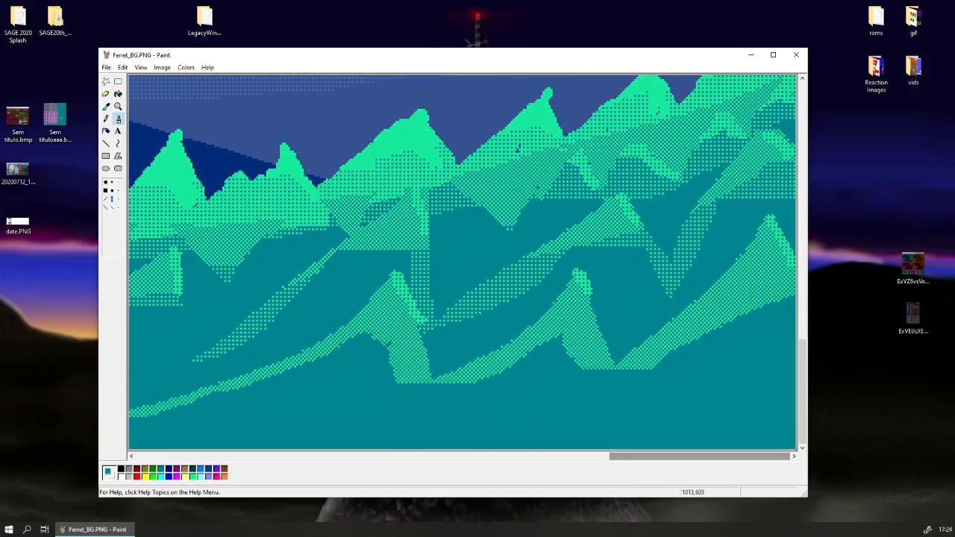
{"action": "mouse_move", "coordinate": [405, 385]}
{"action": "left_mouse_down"}
{"action": "mouse_move", "coordinate": [422, 397]}
{"action": "mouse_move", "coordinate": [485, 379]}
{"action": "left_mouse_up"}
{"action": "mouse_move", "coordinate": [544, 351]}
{"action": "left_mouse_down"}
{"action": "mouse_move", "coordinate": [605, 376]}
{"action": "mouse_move", "coordinate": [693, 340]}
{"action": "mouse_move", "coordinate": [628, 369]}
{"action": "left_mouse_up"}
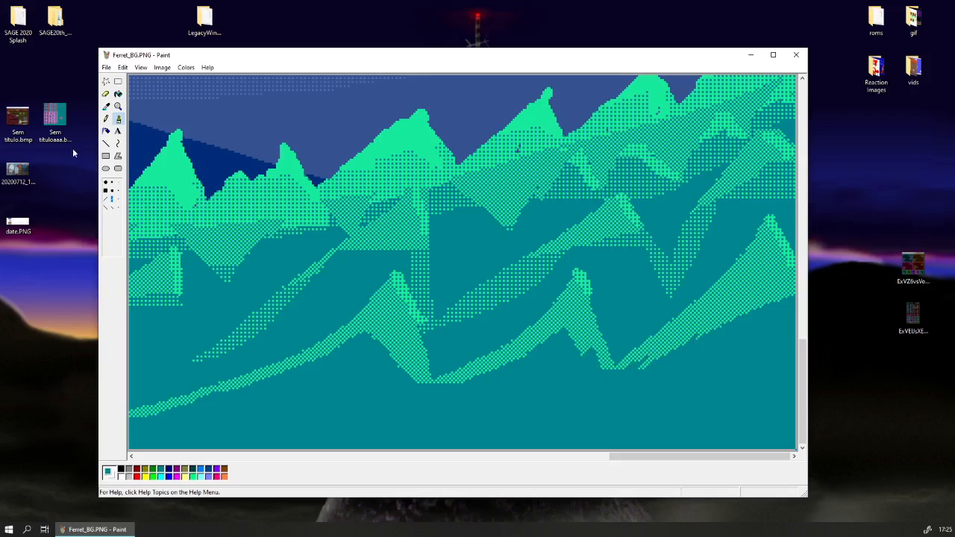
Widen the lowest grass tuft on the left slope into a pointed spike using sampled bright green, and smooth its right side down to the slope.
{"action": "left_click", "coordinate": [118, 106]}
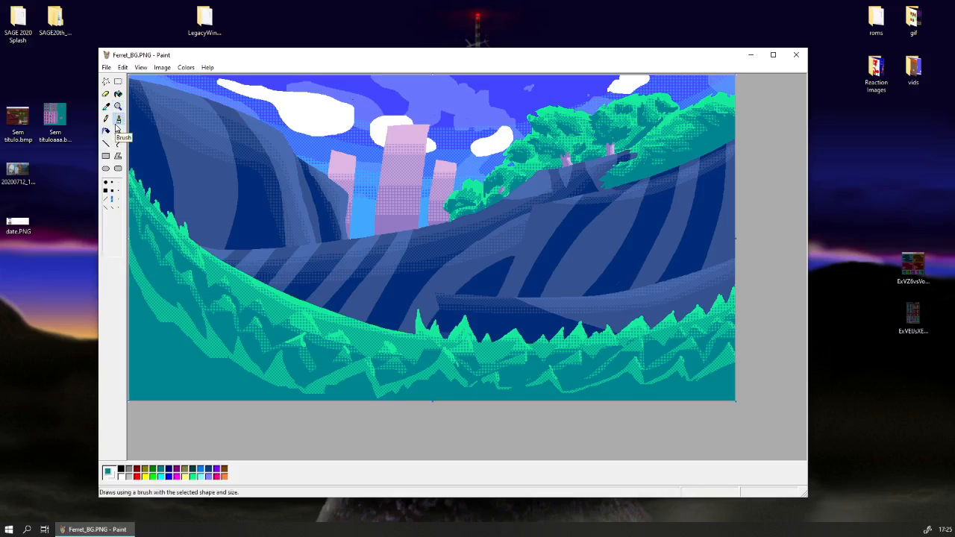
{"action": "left_click", "coordinate": [118, 106]}
{"action": "left_click", "coordinate": [188, 228]}
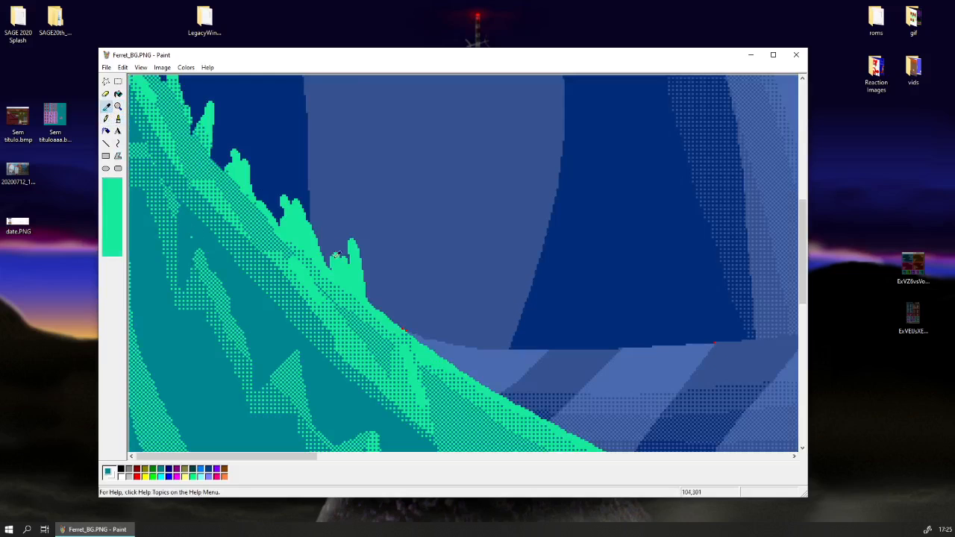
{"action": "left_click", "coordinate": [118, 117]}
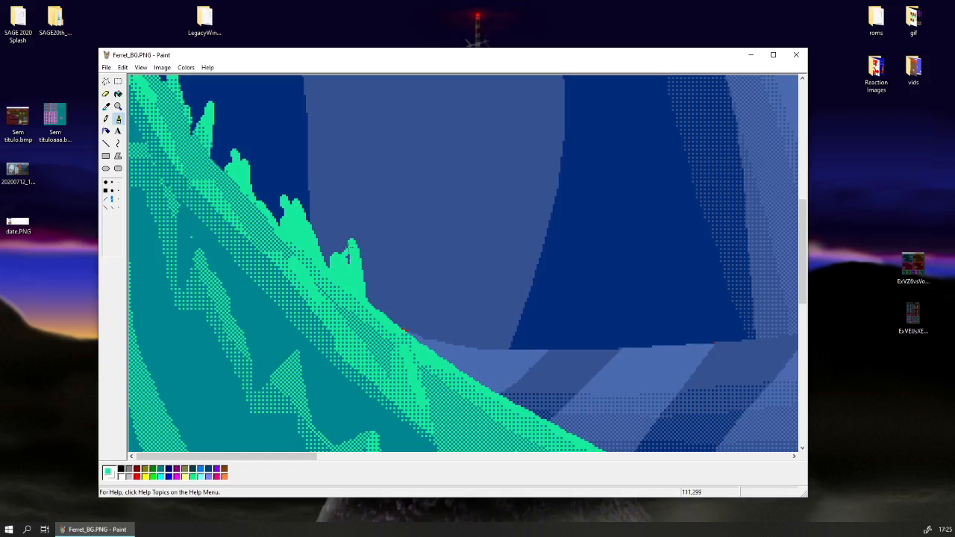
{"action": "mouse_move", "coordinate": [332, 263]}
{"action": "left_mouse_down"}
{"action": "mouse_move", "coordinate": [358, 272]}
{"action": "mouse_move", "coordinate": [383, 319]}
{"action": "left_mouse_up"}
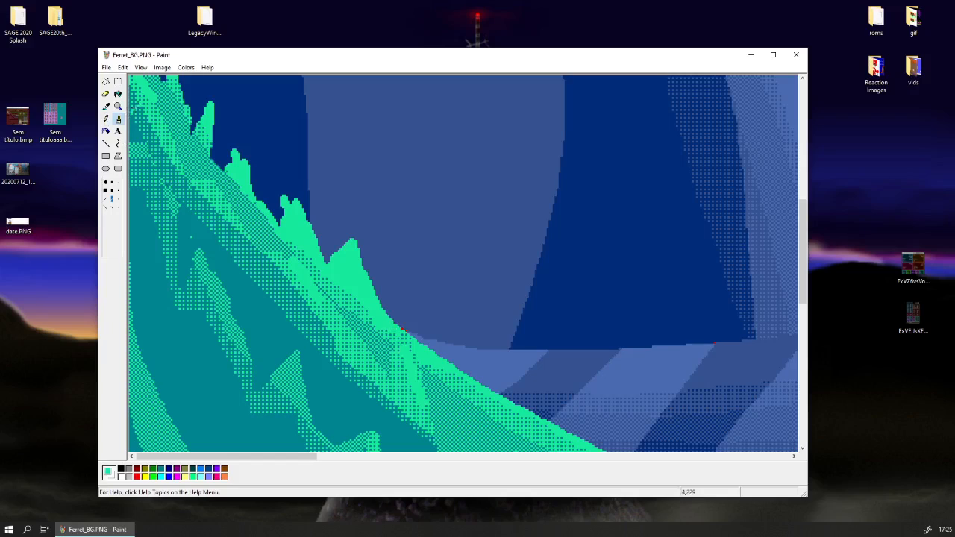
{"action": "left_click", "coordinate": [105, 106]}
{"action": "left_click", "coordinate": [412, 337]}
{"action": "left_click_drag", "start_coordinate": [412, 337], "coordinate": [388, 306]}
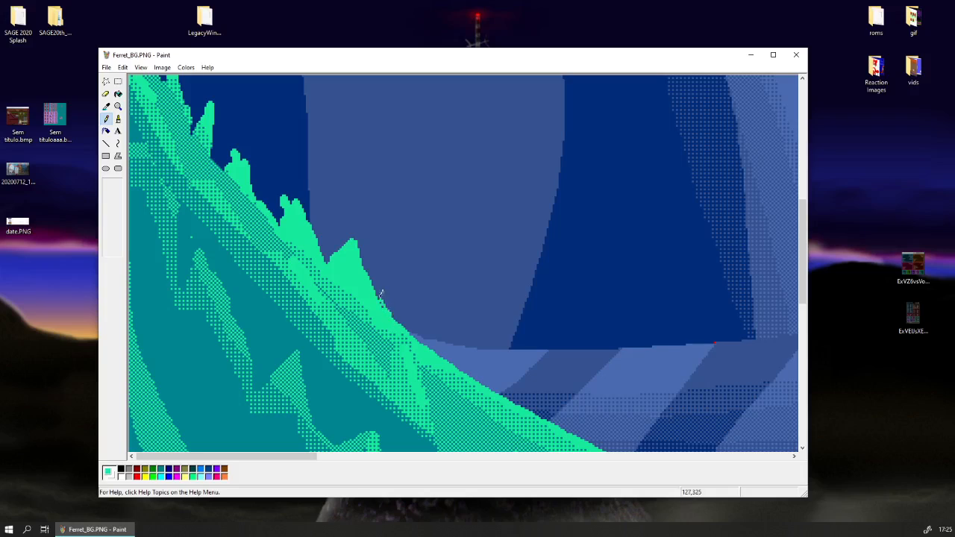
Reshape the remaining grass tufts up the left slope into sharp bright green spikes using the pencil and colour fill.
{"action": "scroll", "coordinate": [384, 304], "scroll_direction": "up", "scroll_amount": 3}
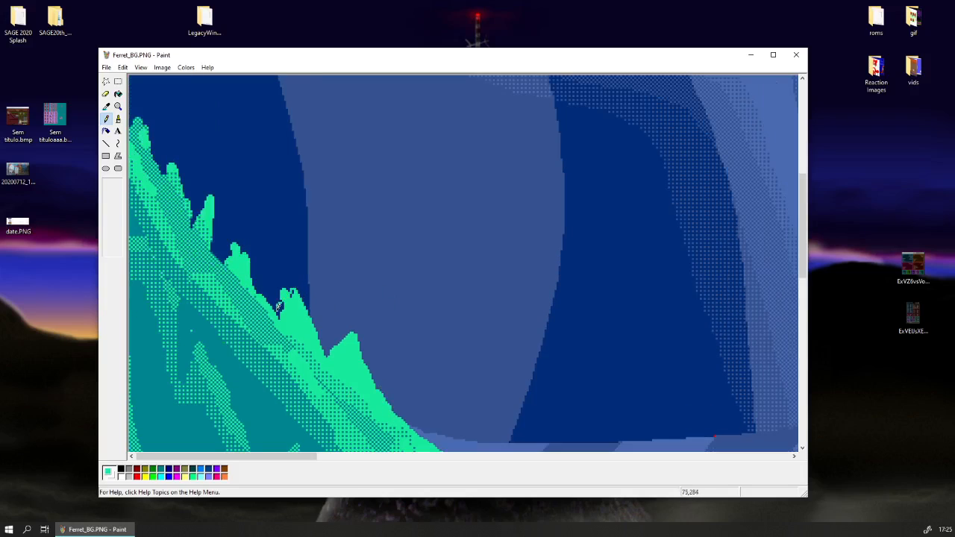
{"action": "mouse_move", "coordinate": [274, 304]}
{"action": "left_mouse_down"}
{"action": "mouse_move", "coordinate": [286, 287]}
{"action": "mouse_move", "coordinate": [280, 308]}
{"action": "left_mouse_up"}
{"action": "left_click_drag", "start_coordinate": [298, 457], "coordinate": [235, 458]}
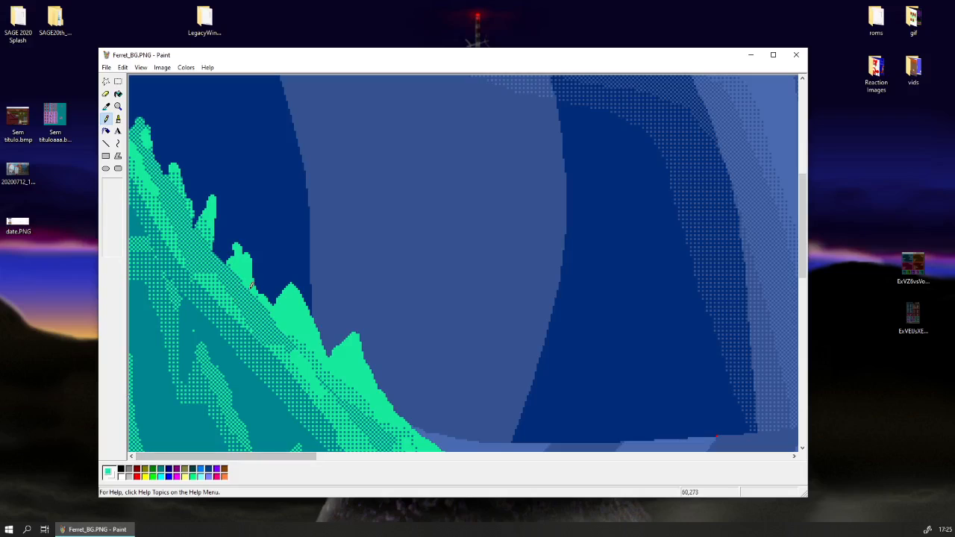
{"action": "mouse_move", "coordinate": [240, 242]}
{"action": "left_mouse_down"}
{"action": "mouse_move", "coordinate": [245, 252]}
{"action": "mouse_move", "coordinate": [237, 243]}
{"action": "mouse_move", "coordinate": [246, 243]}
{"action": "left_mouse_up"}
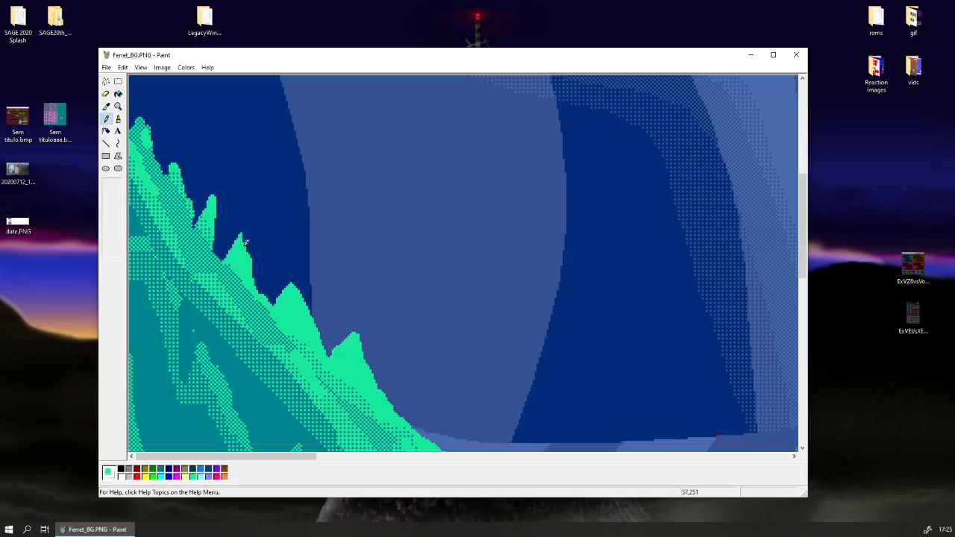
{"action": "left_click_drag", "start_coordinate": [216, 205], "coordinate": [224, 248]}
{"action": "left_click", "coordinate": [118, 96]}
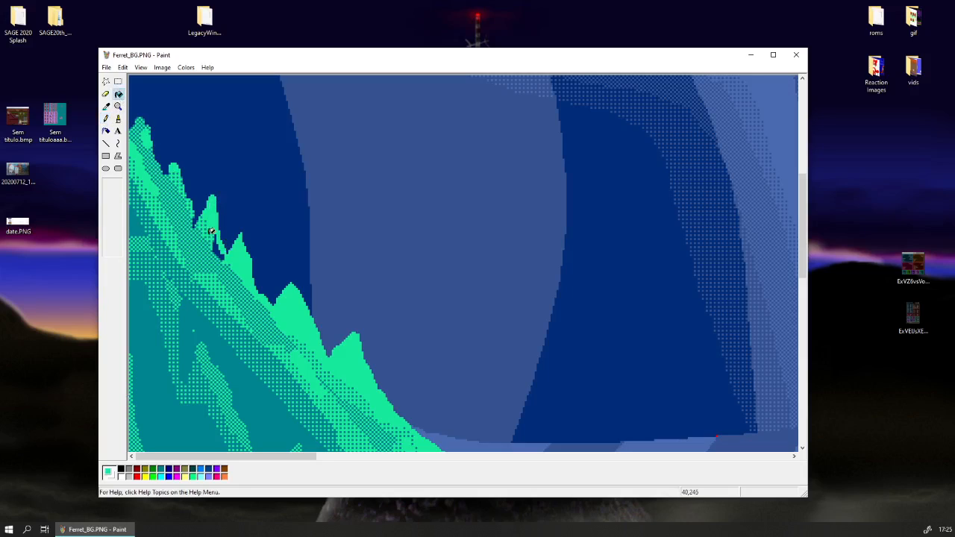
{"action": "left_click", "coordinate": [218, 245]}
{"action": "scroll", "coordinate": [226, 262], "scroll_direction": "up", "scroll_amount": 1}
{"action": "left_click", "coordinate": [107, 120]}
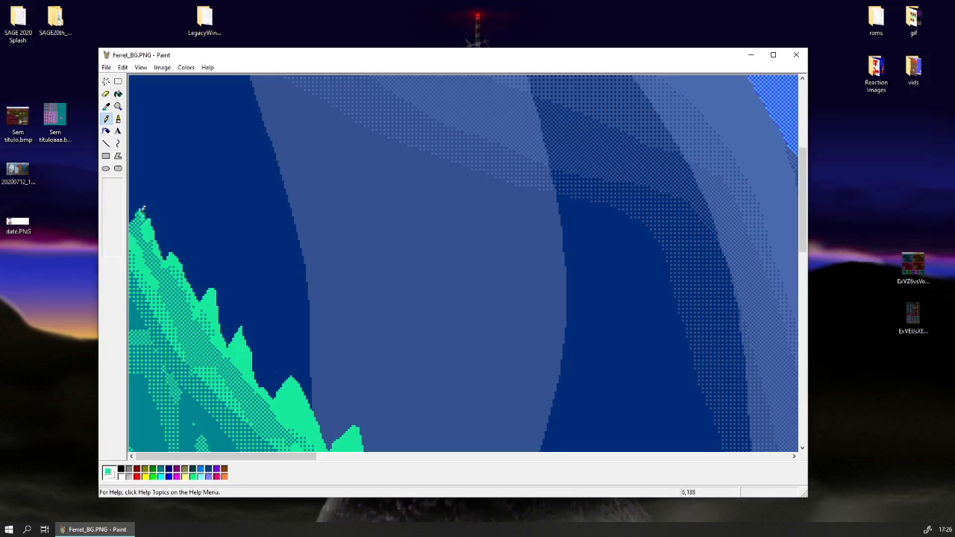
{"action": "left_click", "coordinate": [117, 106]}
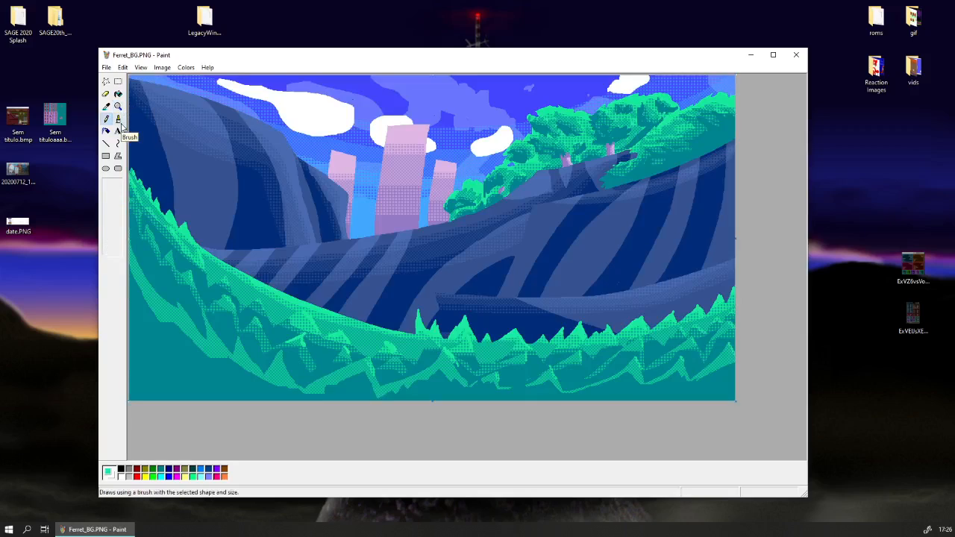
{"action": "left_click", "coordinate": [117, 106]}
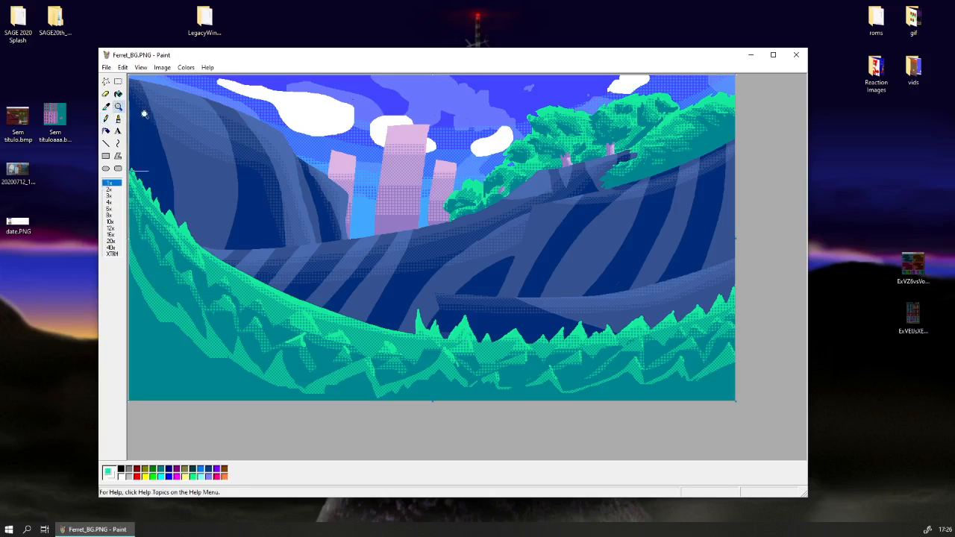
Cover the stray red pixels at the cliff ledge's tip beneath the right-hand trees with sampled cliff blue.
{"action": "left_click", "coordinate": [714, 164]}
{"action": "scroll", "coordinate": [549, 246], "scroll_direction": "up", "scroll_amount": 2}
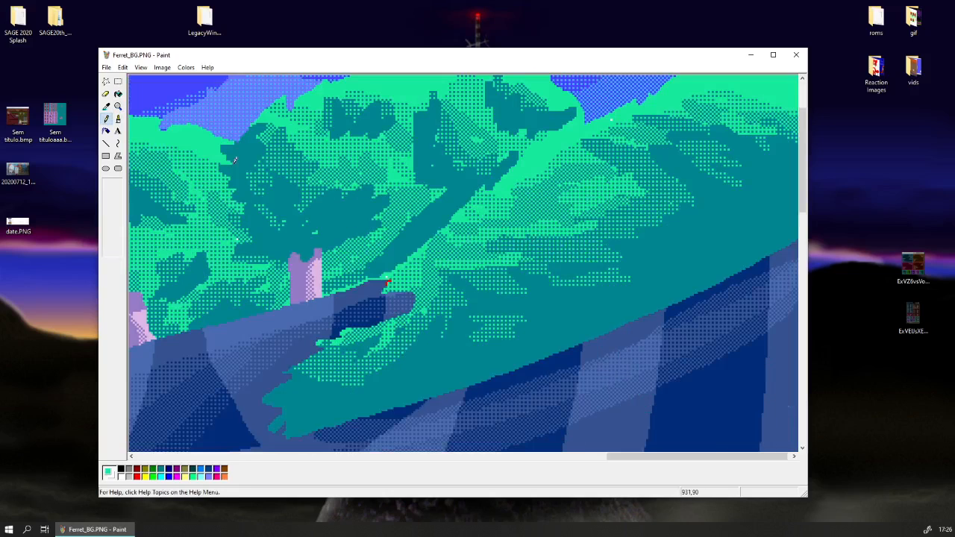
{"action": "left_click", "coordinate": [106, 106]}
{"action": "scroll", "coordinate": [259, 302], "scroll_direction": "up", "scroll_amount": 3}
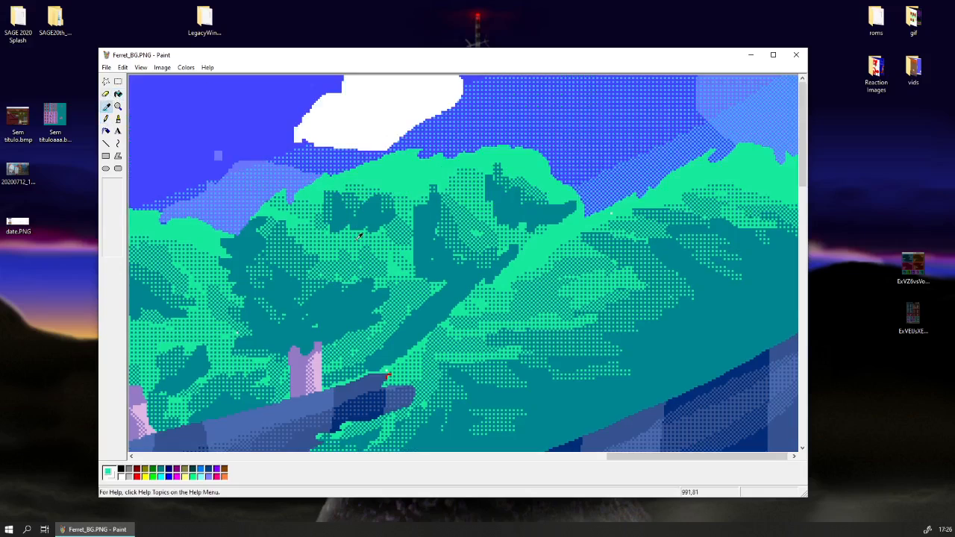
{"action": "left_click", "coordinate": [348, 227]}
{"action": "left_click", "coordinate": [106, 106]}
{"action": "left_click", "coordinate": [386, 377]}
{"action": "left_click_drag", "start_coordinate": [619, 458], "coordinate": [511, 458]}
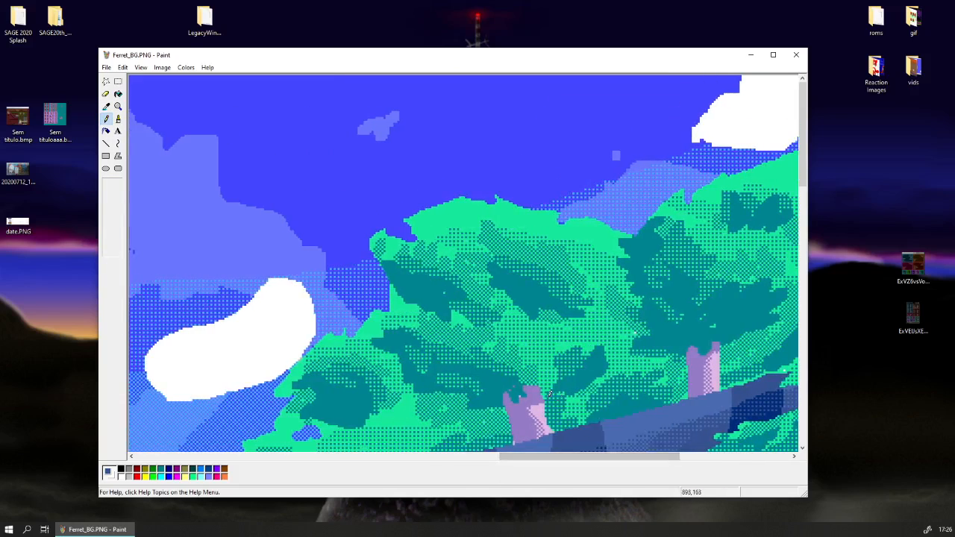
{"action": "scroll", "coordinate": [334, 324], "scroll_direction": "down", "scroll_amount": 1}
{"action": "scroll", "coordinate": [334, 325], "scroll_direction": "down", "scroll_amount": 3}
{"action": "left_click", "coordinate": [118, 106]}
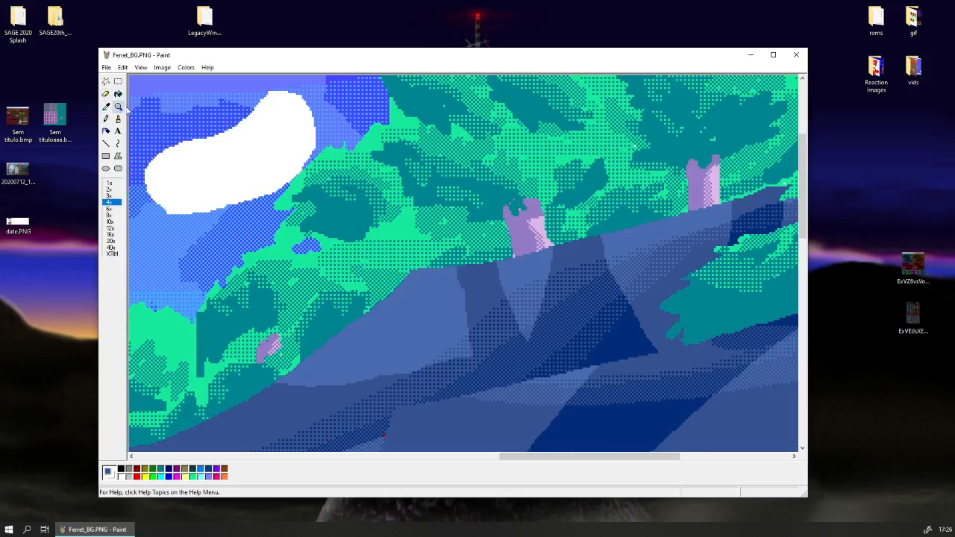
{"action": "left_click", "coordinate": [110, 183]}
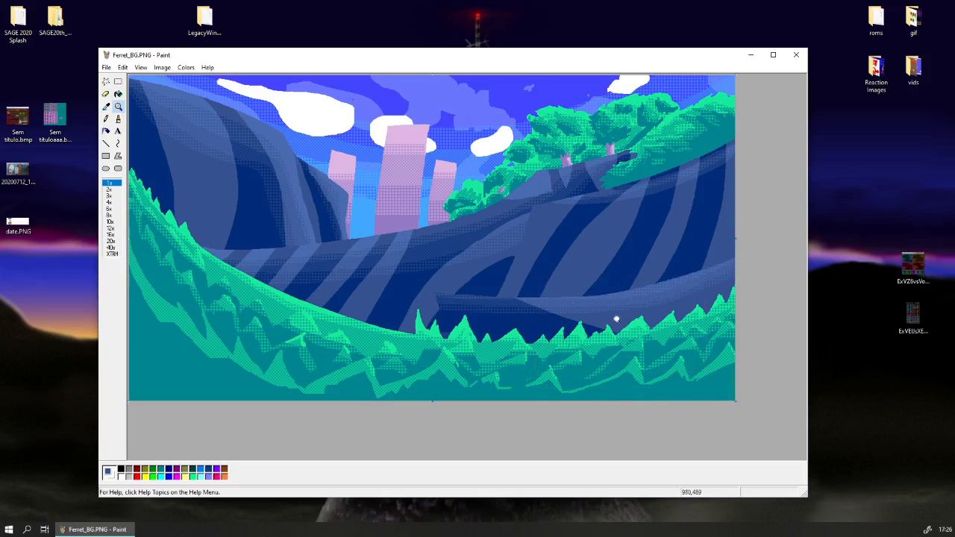
Smooth the outline of the small white cloud beside the trees with the pencil in sampled white.
{"action": "left_click", "coordinate": [522, 152]}
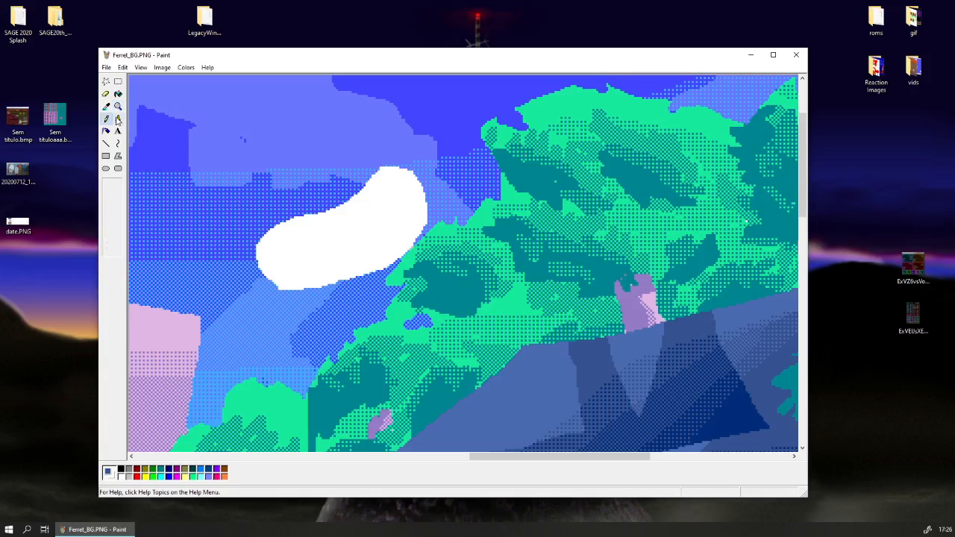
{"action": "left_click", "coordinate": [105, 106]}
{"action": "left_click", "coordinate": [312, 273]}
{"action": "left_click_drag", "start_coordinate": [355, 196], "coordinate": [384, 168]}
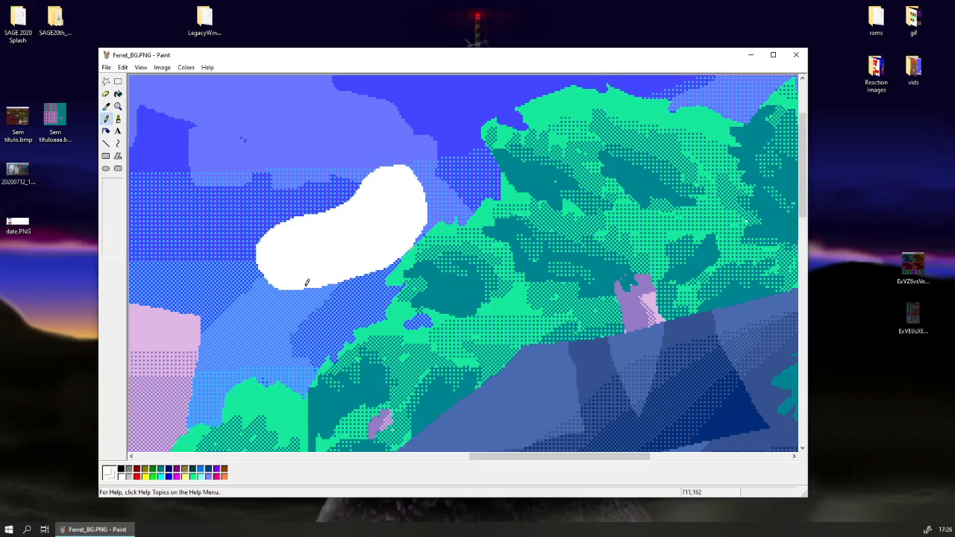
{"action": "left_click", "coordinate": [118, 106]}
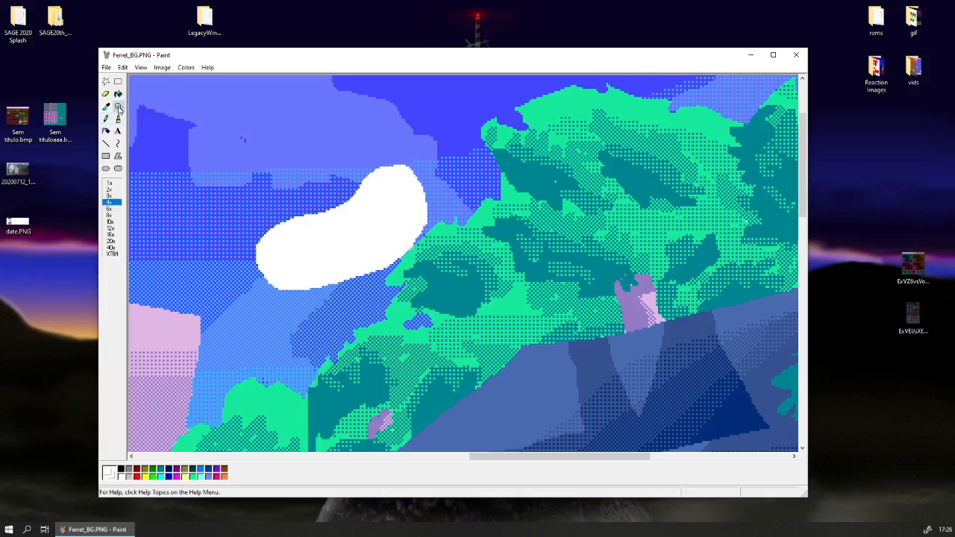
{"action": "left_click", "coordinate": [134, 112]}
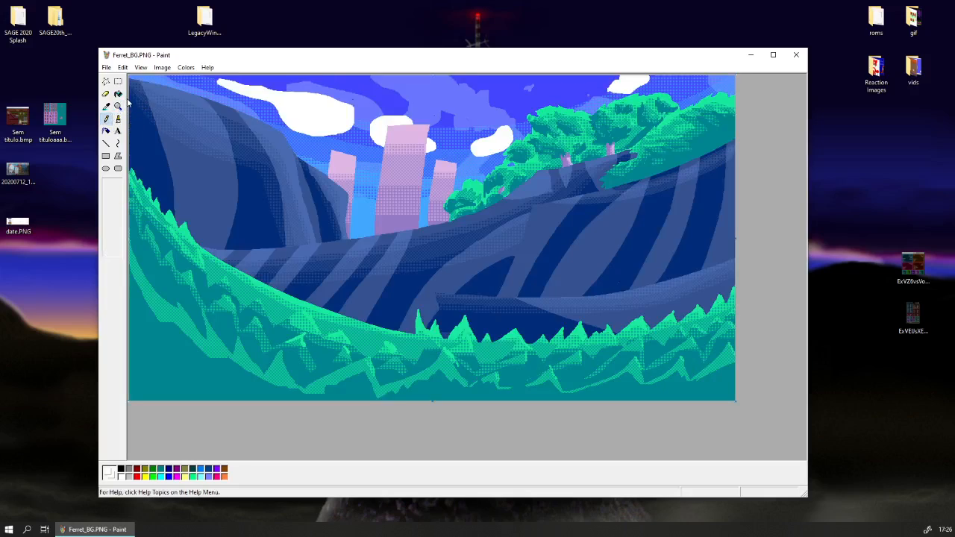
Save the changes to Ferret_BG.PNG and shift the image window slightly across the desktop.
{"action": "left_click", "coordinate": [106, 67]}
{"action": "left_click", "coordinate": [124, 97]}
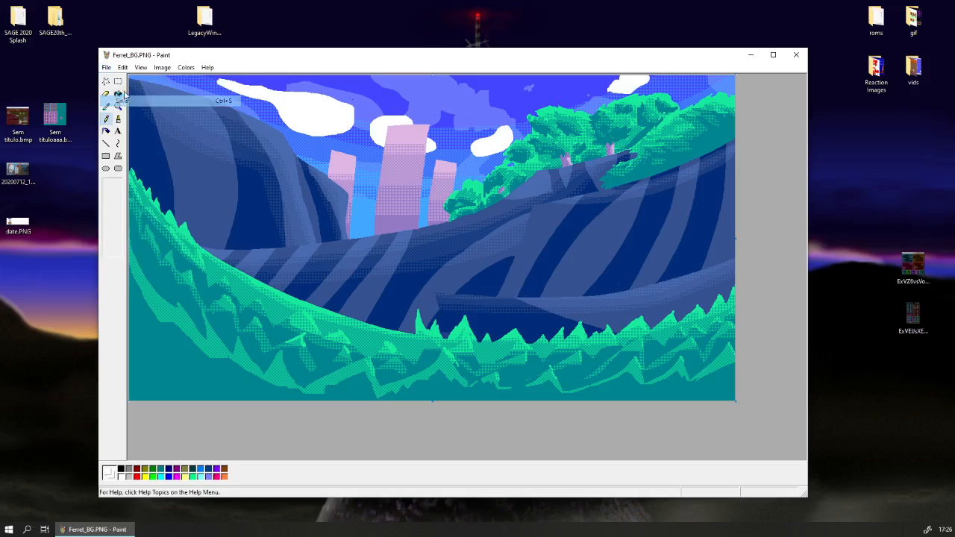
{"action": "left_click", "coordinate": [118, 80]}
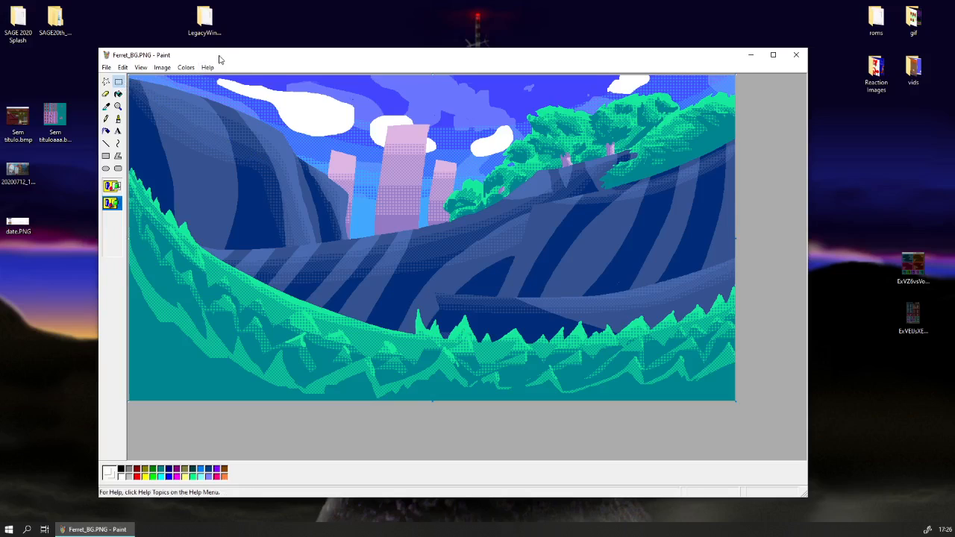
{"action": "left_click_drag", "start_coordinate": [219, 59], "coordinate": [270, 61]}
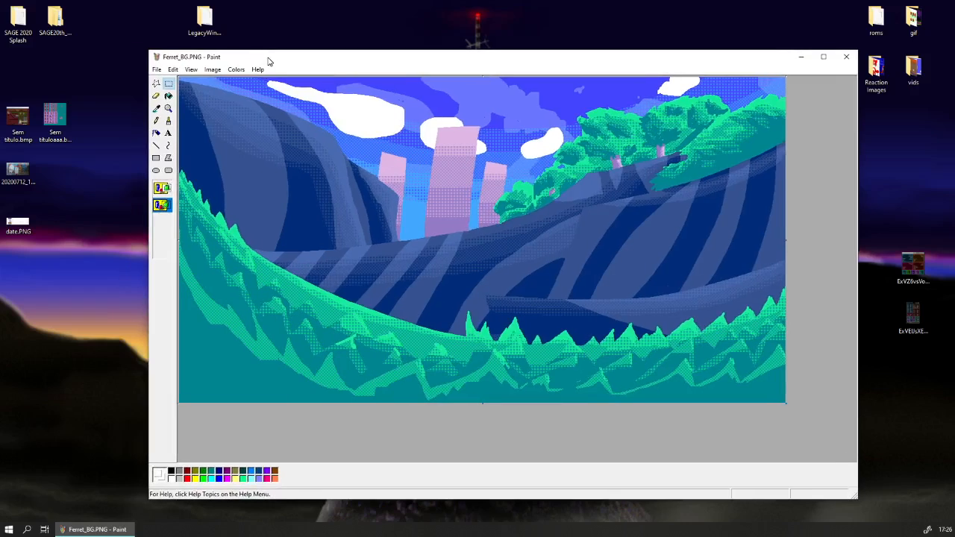
Touch up the leftmost foliage tip of the large tree with the pencil in sampled bright green.
{"action": "left_click", "coordinate": [169, 109]}
{"action": "left_click", "coordinate": [619, 139]}
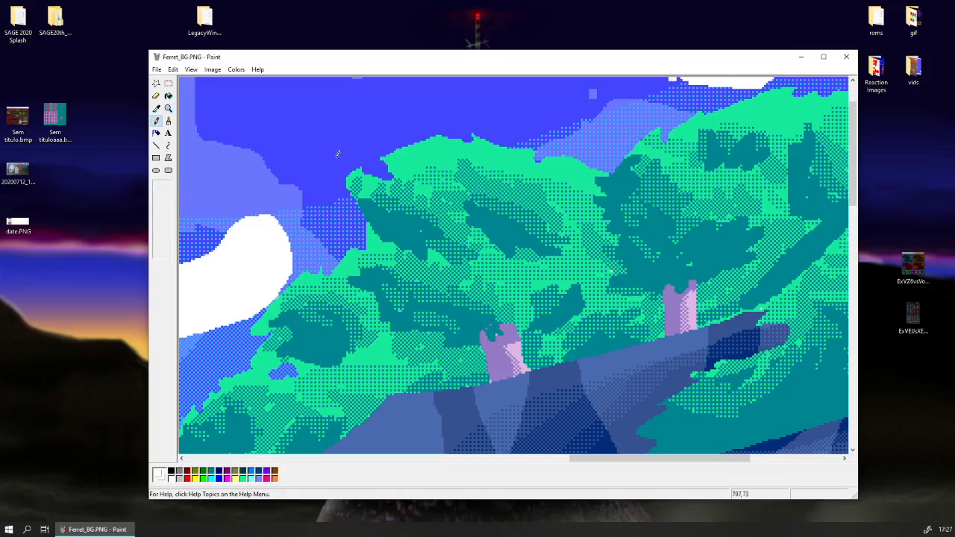
{"action": "scroll", "coordinate": [321, 157], "scroll_direction": "up", "scroll_amount": 2}
{"action": "left_click", "coordinate": [156, 108]}
{"action": "left_click", "coordinate": [375, 246]}
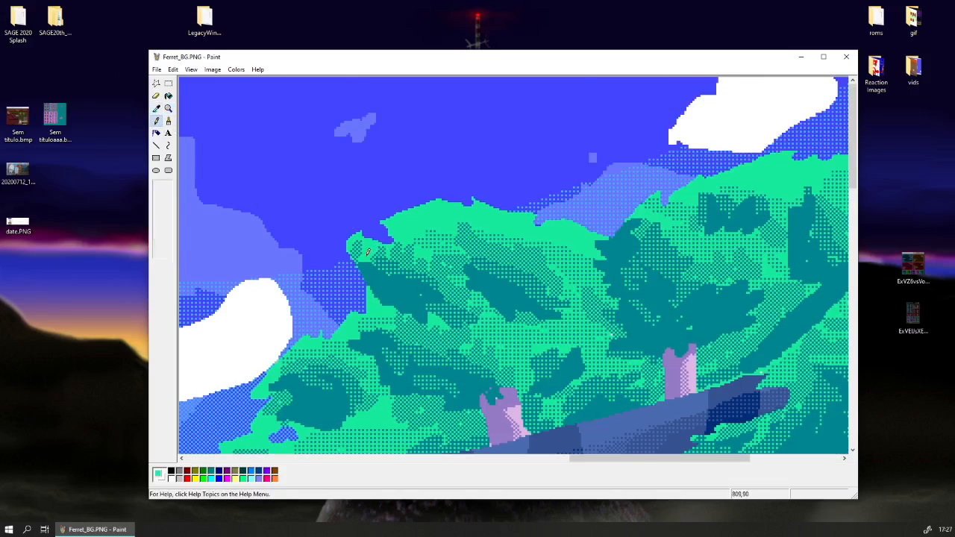
{"action": "left_click", "coordinate": [169, 109]}
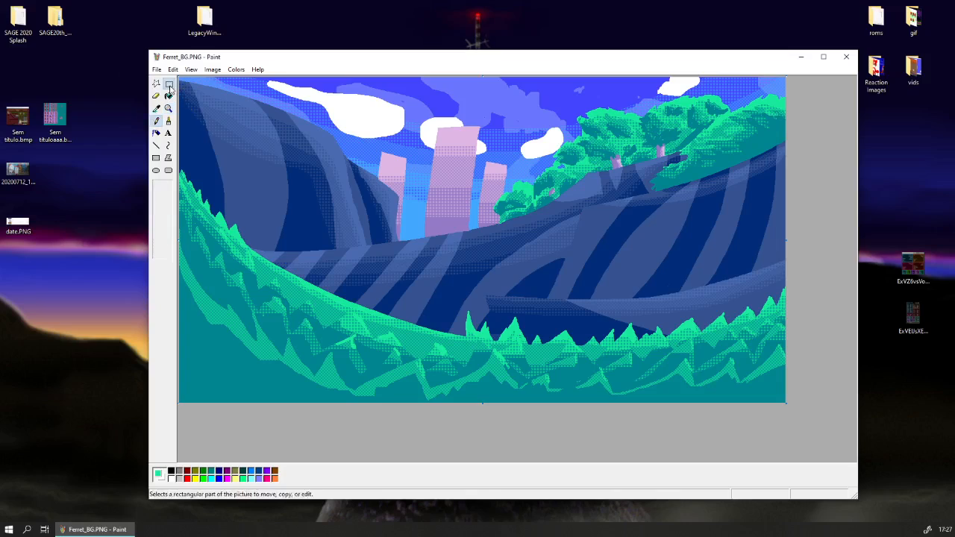
Select the whole landscape picture with the rectangular selection.
{"action": "left_click", "coordinate": [168, 85]}
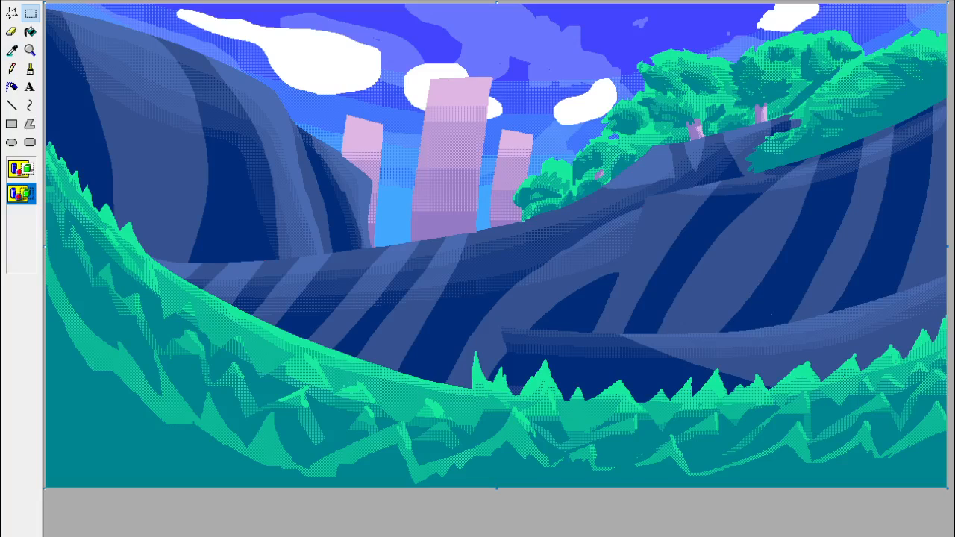
{"action": "key", "text": "ctrl+a"}
{"action": "left_click", "coordinate": [34, 12]}
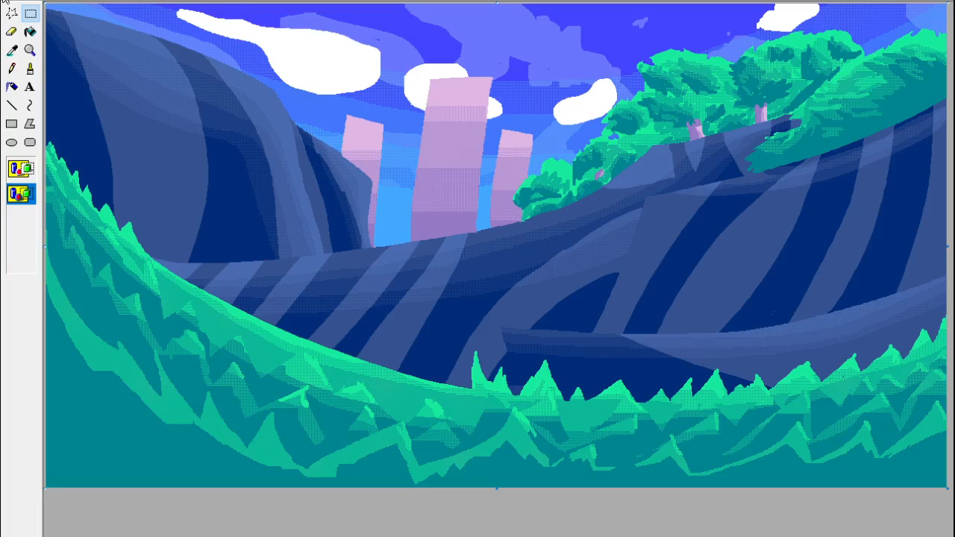
{"action": "key", "text": "ctrl+a"}
{"action": "key", "text": "ctrl+x"}
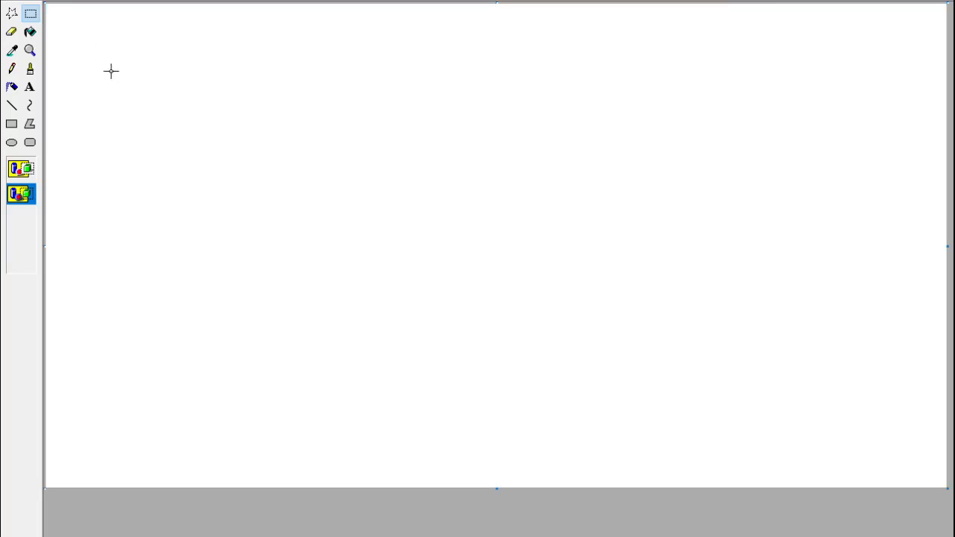
{"action": "key", "text": "ctrl+v"}
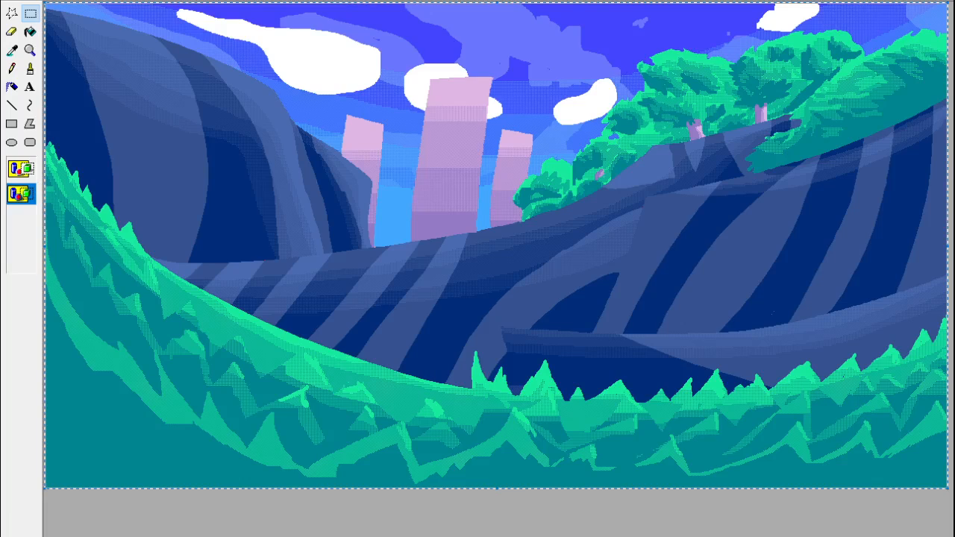
{"action": "key", "text": "ctrl+z"}
{"action": "key", "text": "ctrl+a"}
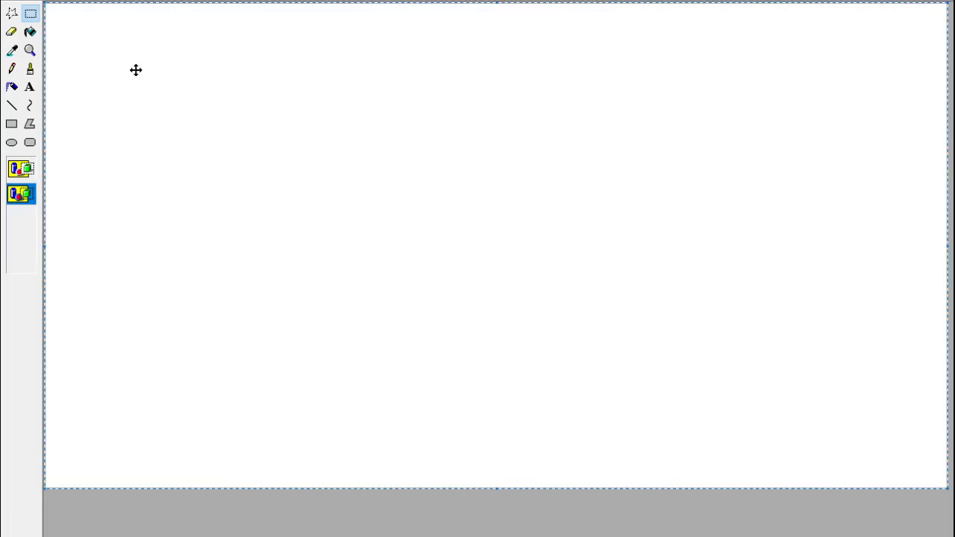
{"action": "left_click", "coordinate": [32, 18]}
{"action": "key", "text": "ctrl+z"}
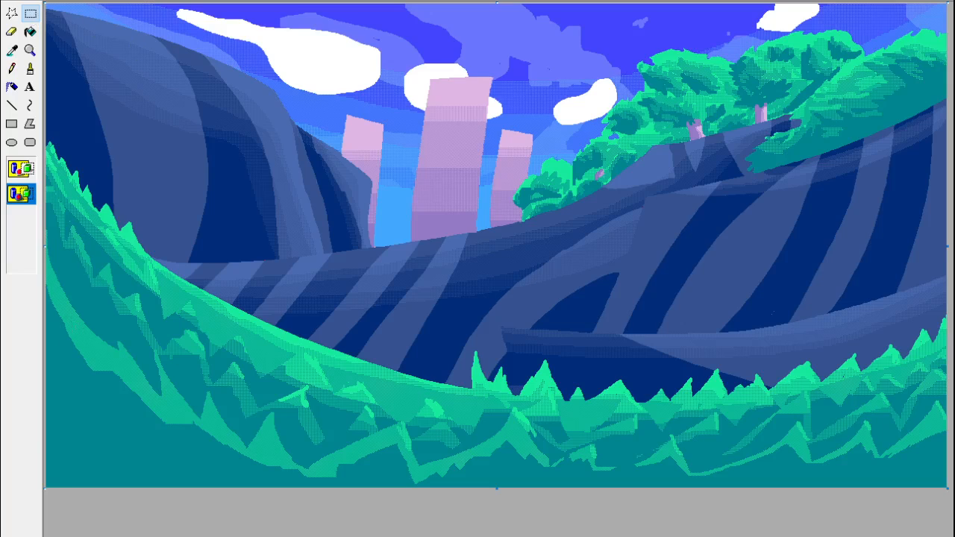
Paste the pink ferret character onto the landscape with a transparent background and drop the selection.
{"action": "key", "text": "ctrl+v"}
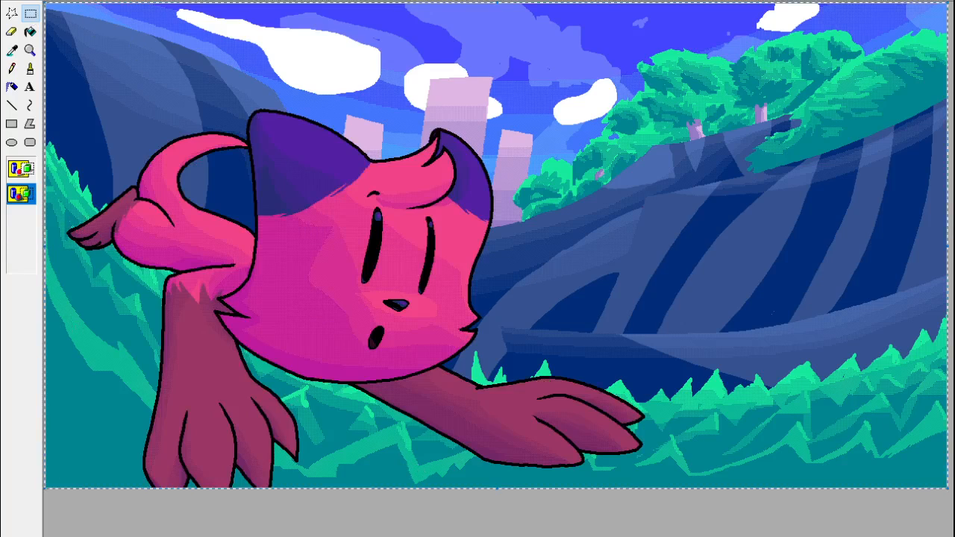
{"action": "left_click", "coordinate": [402, 532]}
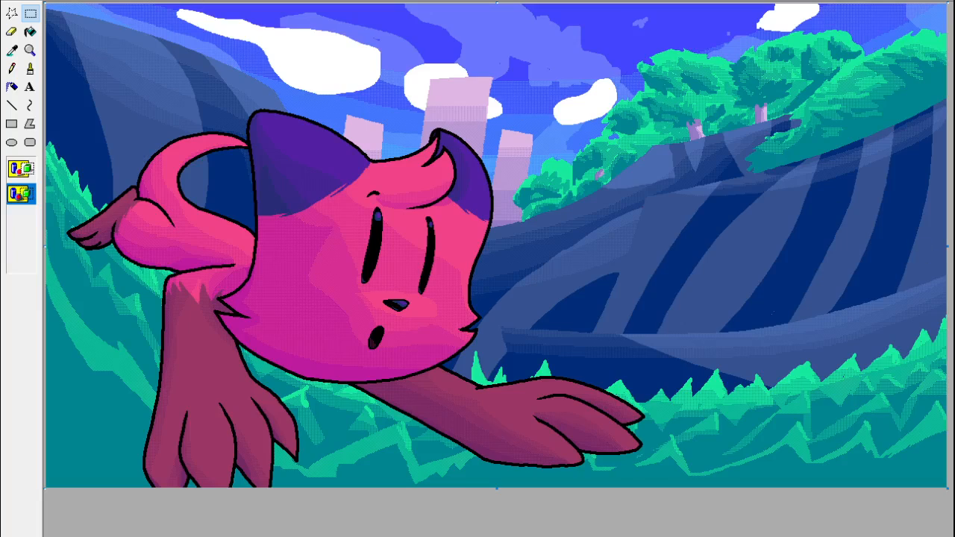
Erase the stray grass highlights around the ferret's front limbs with the third-smallest eraser in sampled teal.
{"action": "left_click", "coordinate": [16, 51]}
{"action": "left_click", "coordinate": [454, 454]}
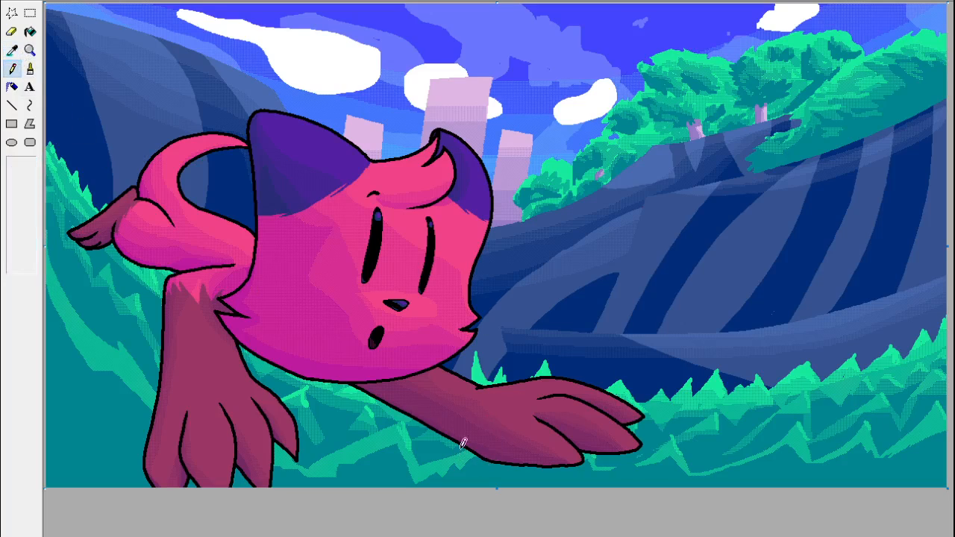
{"action": "left_click", "coordinate": [12, 32]}
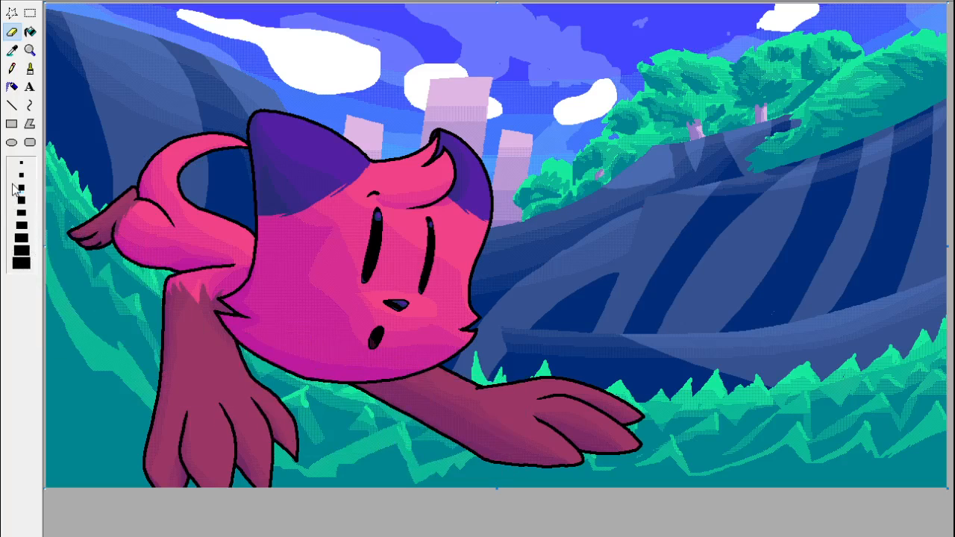
{"action": "left_click", "coordinate": [20, 188]}
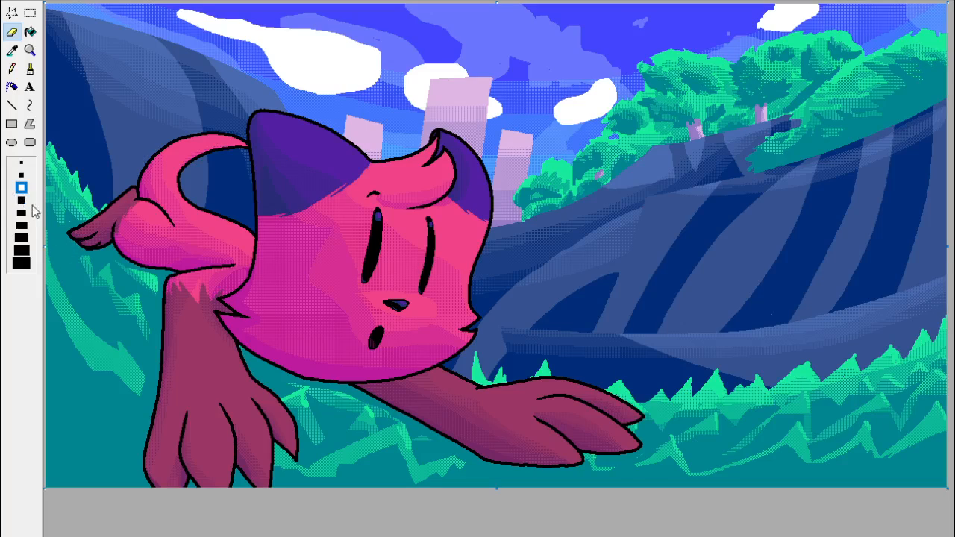
Sample scenery colours around the cliff and grass beyond the ferret's outstretched paw for the brush.
{"action": "left_click", "coordinate": [30, 69]}
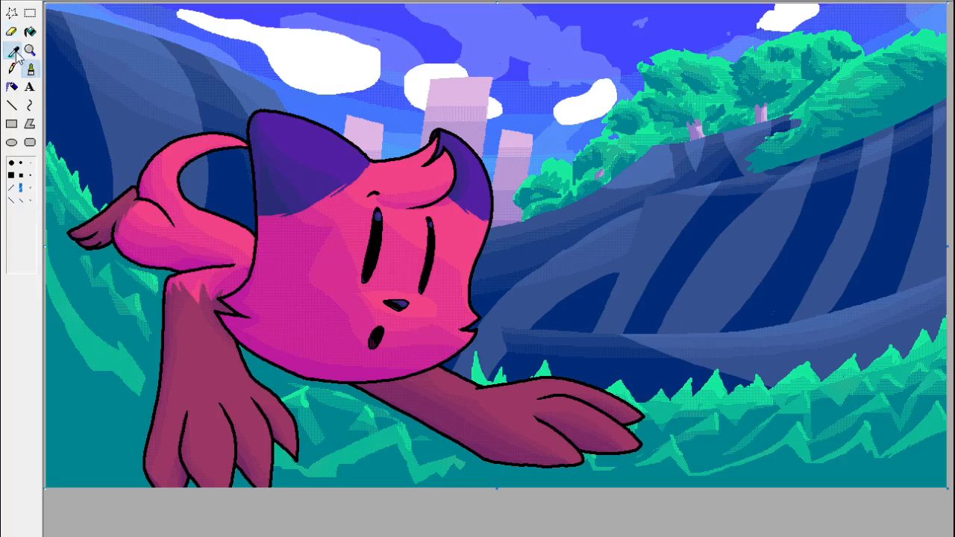
{"action": "left_click", "coordinate": [12, 50]}
{"action": "left_click", "coordinate": [872, 354]}
{"action": "left_click", "coordinate": [12, 51]}
{"action": "left_click", "coordinate": [774, 302]}
{"action": "left_click", "coordinate": [30, 13]}
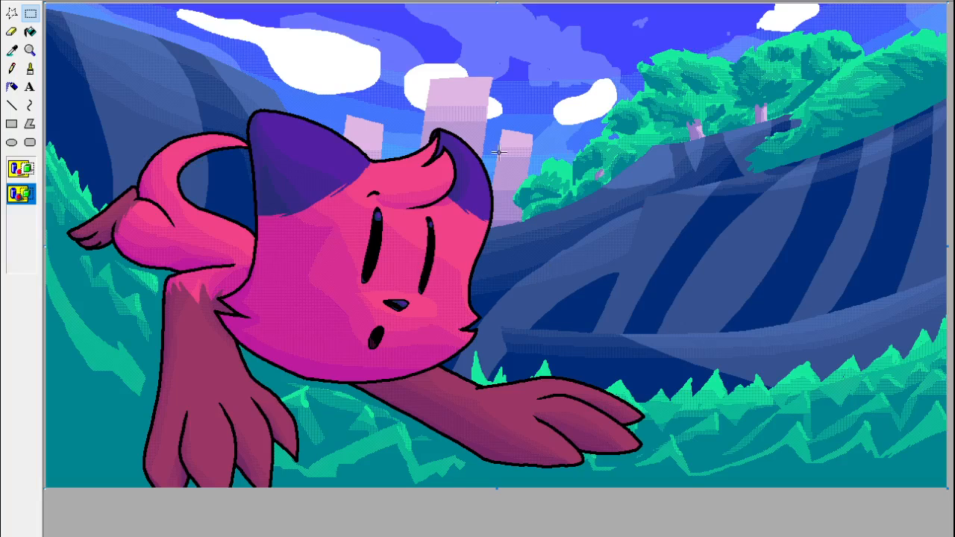
Clear the grass highlights directly beneath the outstretched paw with the eraser in sampled teal.
{"action": "left_click", "coordinate": [11, 31]}
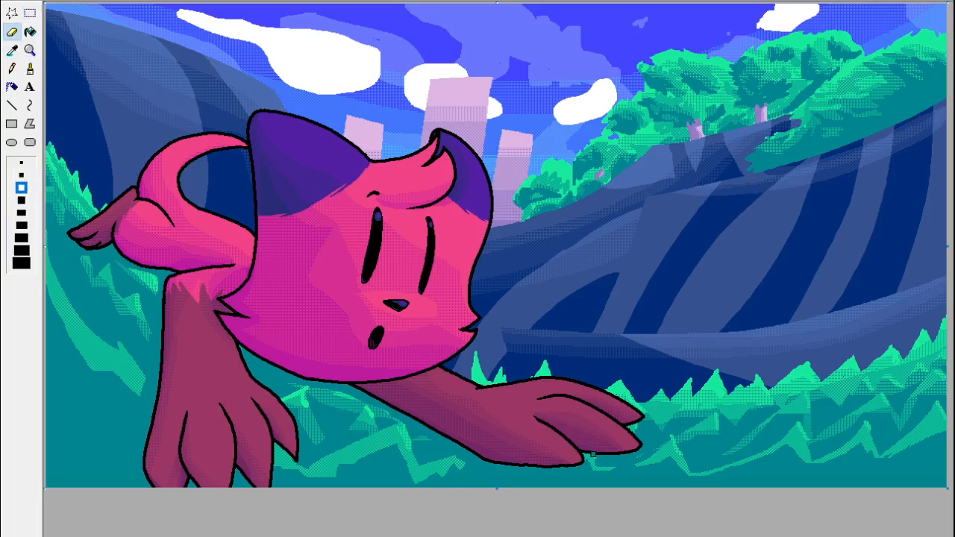
{"action": "left_click", "coordinate": [12, 50]}
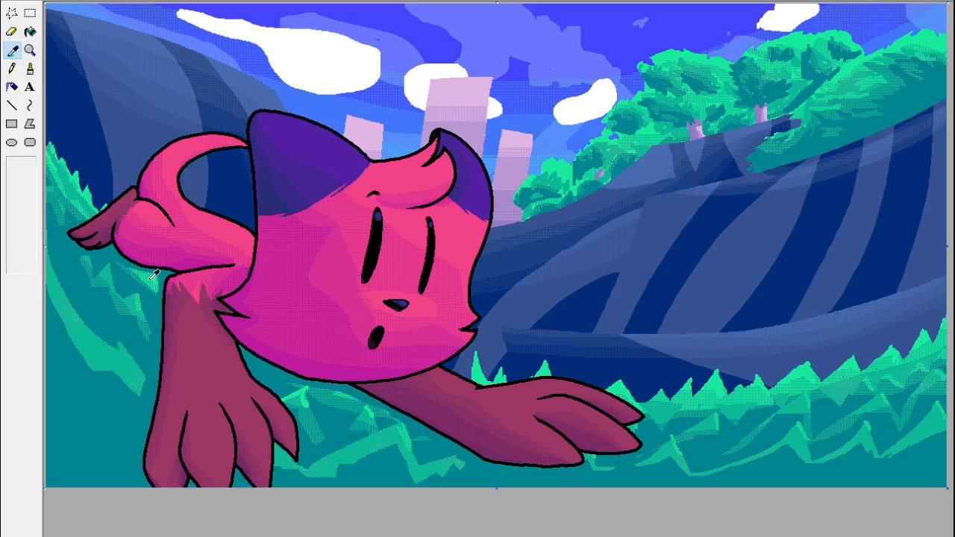
{"action": "left_click", "coordinate": [153, 275]}
{"action": "left_click", "coordinate": [12, 50]}
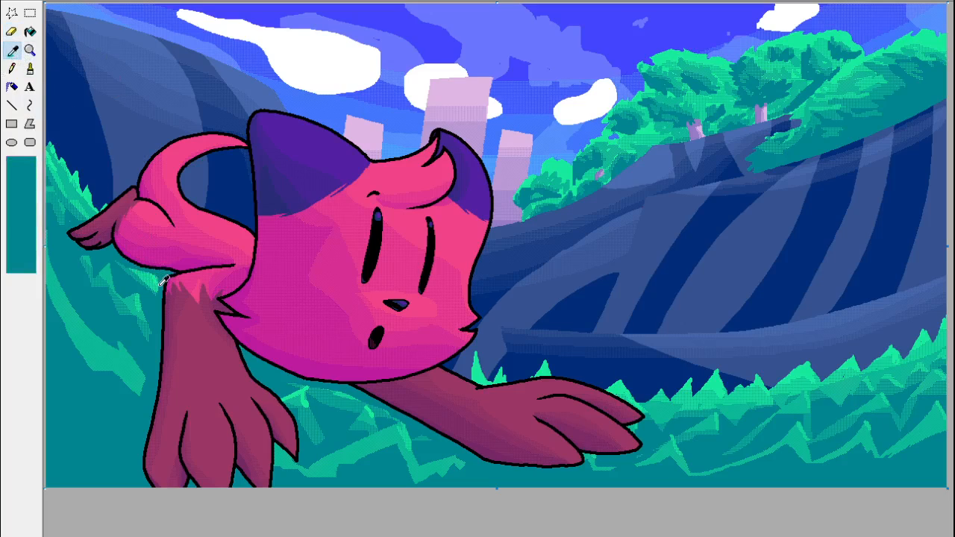
{"action": "left_click", "coordinate": [161, 275]}
{"action": "left_click", "coordinate": [12, 50]}
{"action": "left_click", "coordinate": [103, 288]}
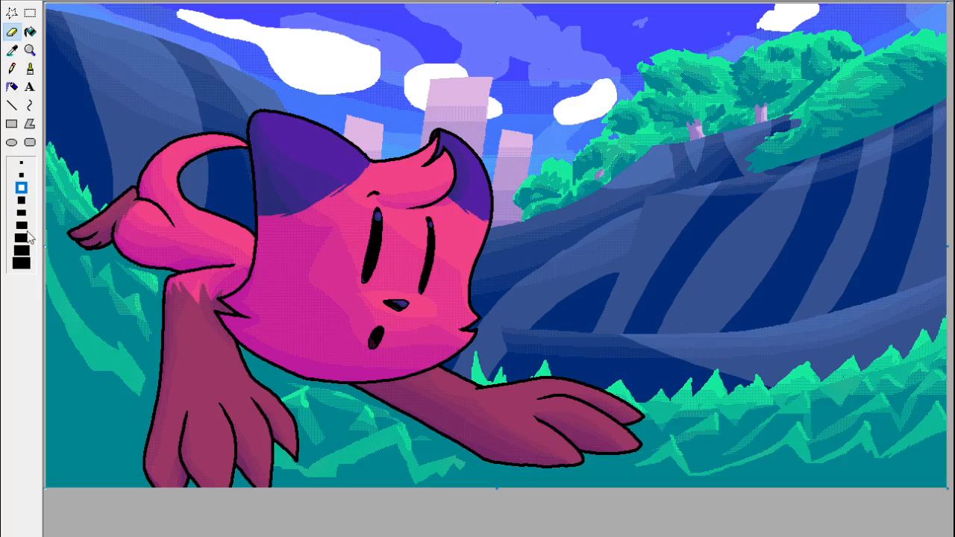
Paint teal grass blades over the first two gaps between the planted front paw's toes with pencil and brush.
{"action": "left_click", "coordinate": [30, 50]}
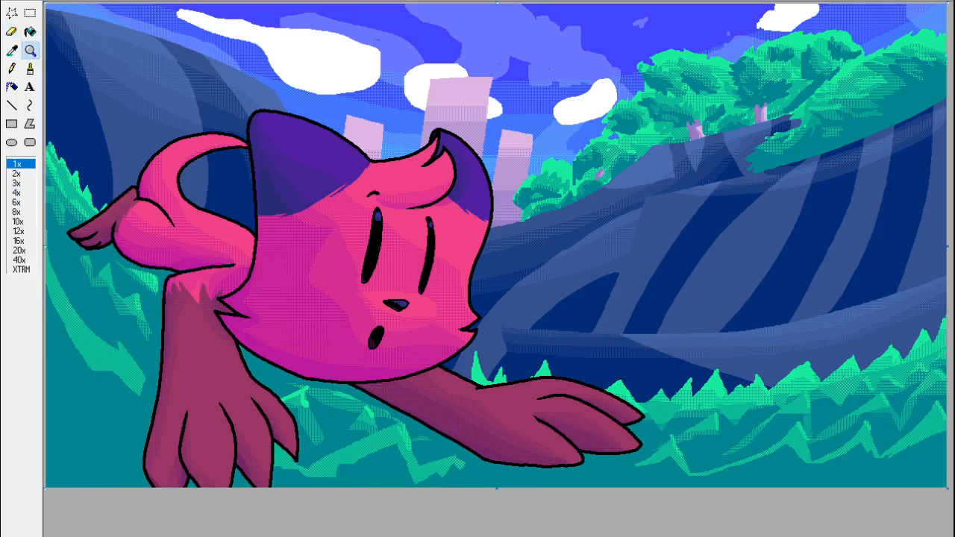
{"action": "left_click", "coordinate": [273, 437]}
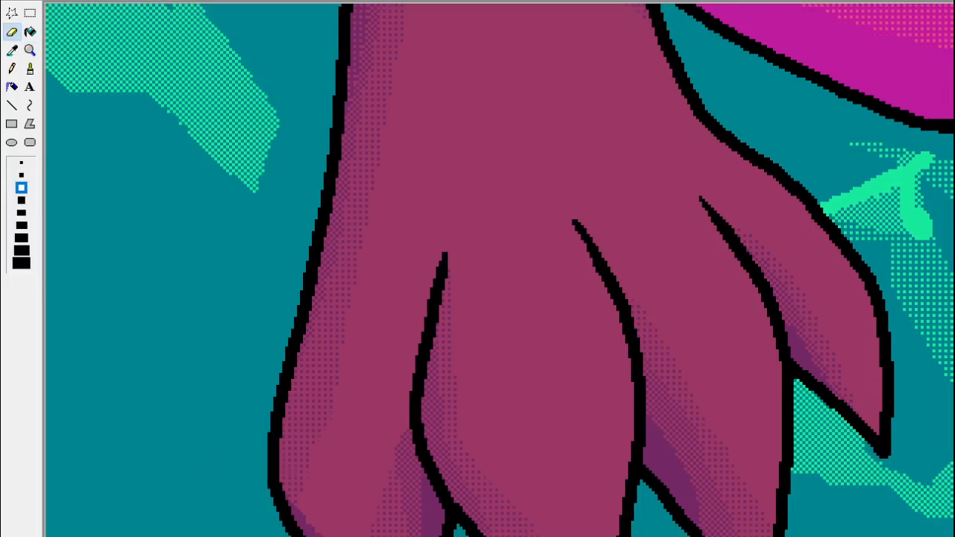
{"action": "left_click", "coordinate": [17, 69]}
{"action": "mouse_move", "coordinate": [439, 534]}
{"action": "left_mouse_down"}
{"action": "mouse_move", "coordinate": [427, 510]}
{"action": "mouse_move", "coordinate": [458, 534]}
{"action": "mouse_move", "coordinate": [435, 511]}
{"action": "mouse_move", "coordinate": [453, 530]}
{"action": "mouse_move", "coordinate": [447, 515]}
{"action": "mouse_move", "coordinate": [450, 529]}
{"action": "mouse_move", "coordinate": [443, 534]}
{"action": "mouse_move", "coordinate": [435, 520]}
{"action": "mouse_move", "coordinate": [436, 531]}
{"action": "mouse_move", "coordinate": [447, 531]}
{"action": "mouse_move", "coordinate": [428, 491]}
{"action": "mouse_move", "coordinate": [451, 519]}
{"action": "mouse_move", "coordinate": [429, 478]}
{"action": "left_mouse_up"}
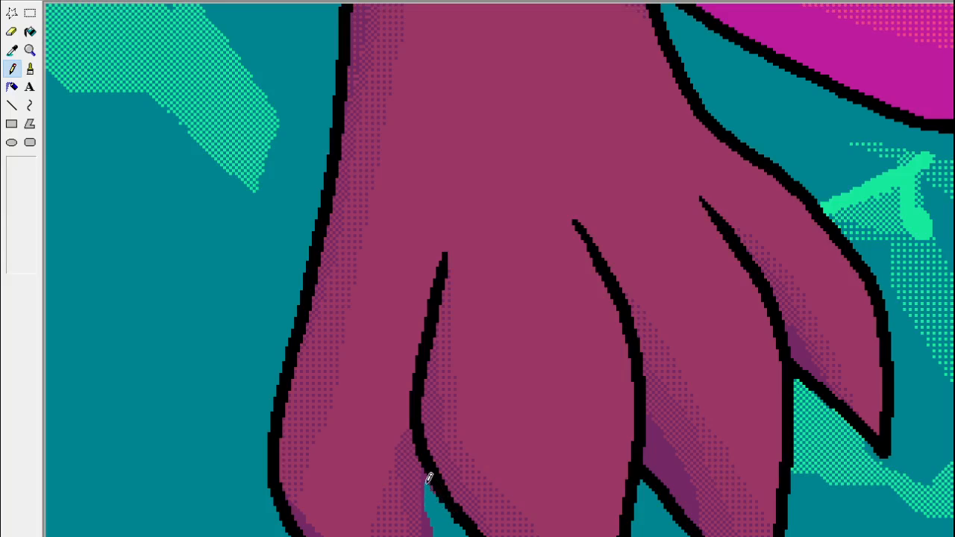
{"action": "mouse_move", "coordinate": [700, 534]}
{"action": "left_mouse_down"}
{"action": "mouse_move", "coordinate": [676, 414]}
{"action": "mouse_move", "coordinate": [646, 475]}
{"action": "left_mouse_up"}
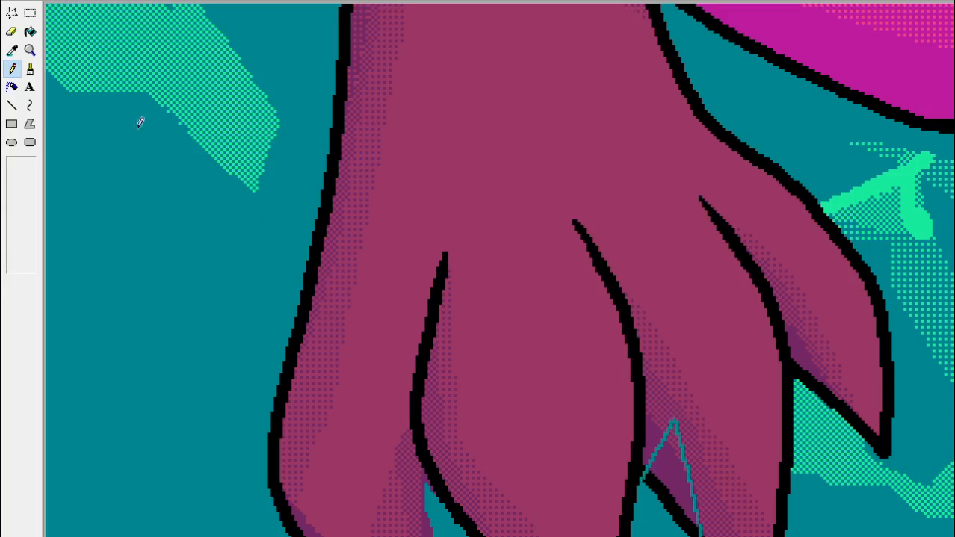
{"action": "left_click", "coordinate": [30, 69]}
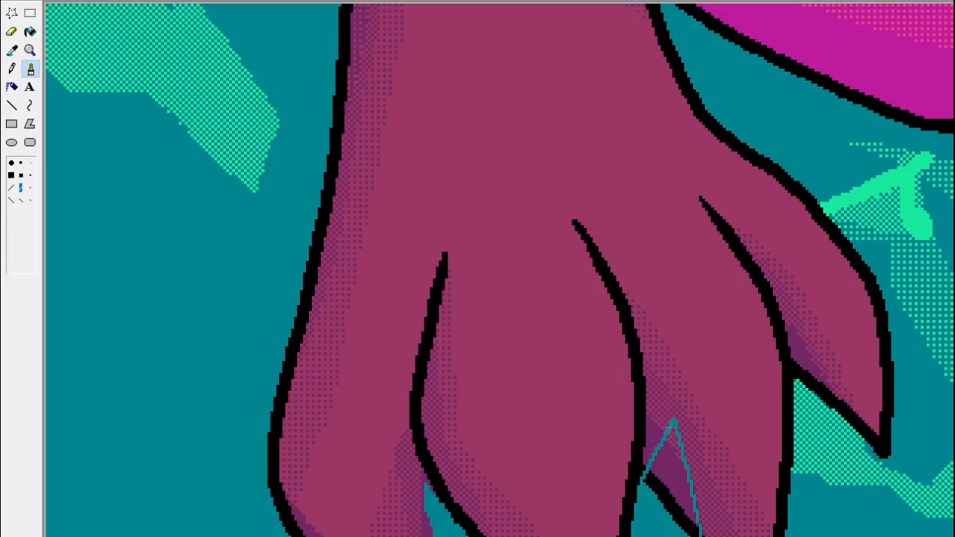
{"action": "mouse_move", "coordinate": [669, 428]}
{"action": "left_mouse_down"}
{"action": "mouse_move", "coordinate": [681, 515]}
{"action": "mouse_move", "coordinate": [683, 500]}
{"action": "left_mouse_up"}
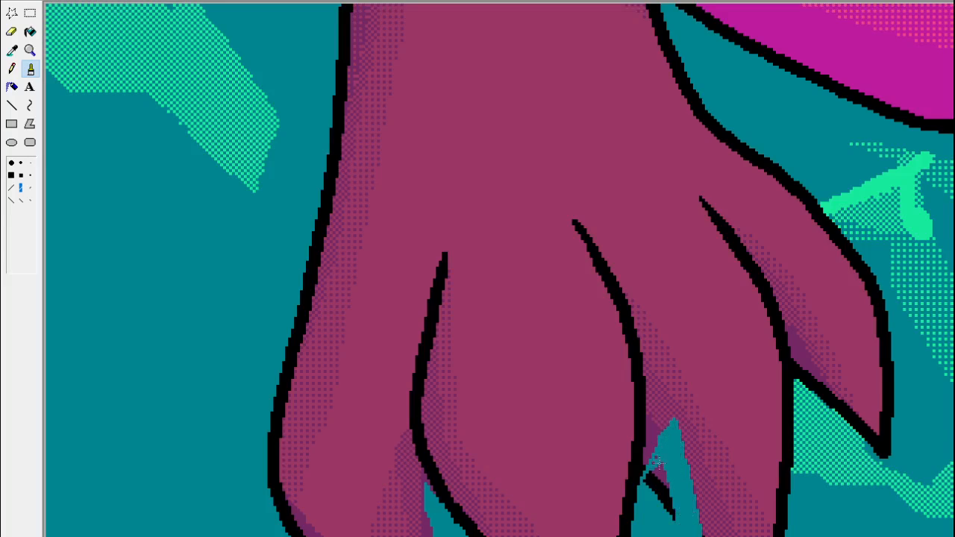
{"action": "mouse_move", "coordinate": [657, 462]}
{"action": "left_mouse_down"}
{"action": "mouse_move", "coordinate": [660, 499]}
{"action": "mouse_move", "coordinate": [666, 492]}
{"action": "left_mouse_up"}
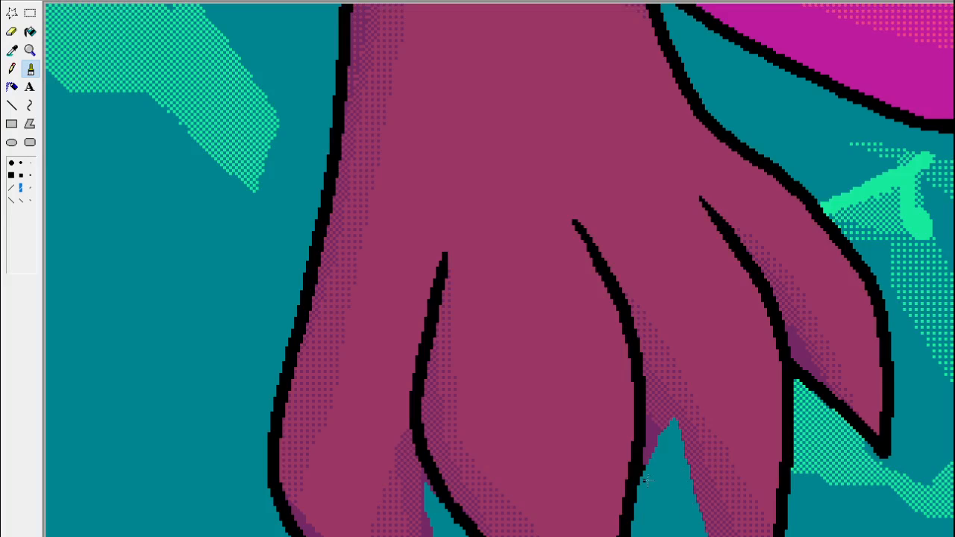
Paint a teal grass blade over the planted paw's outermost toe gap with the smallest square brush, covering the nearby dithering.
{"action": "left_click", "coordinate": [30, 175]}
{"action": "mouse_move", "coordinate": [839, 448]}
{"action": "left_mouse_down"}
{"action": "mouse_move", "coordinate": [826, 389]}
{"action": "mouse_move", "coordinate": [785, 311]}
{"action": "mouse_move", "coordinate": [810, 394]}
{"action": "left_mouse_up"}
{"action": "mouse_move", "coordinate": [800, 349]}
{"action": "left_mouse_down"}
{"action": "mouse_move", "coordinate": [824, 403]}
{"action": "mouse_move", "coordinate": [807, 426]}
{"action": "mouse_move", "coordinate": [813, 451]}
{"action": "mouse_move", "coordinate": [822, 418]}
{"action": "left_mouse_up"}
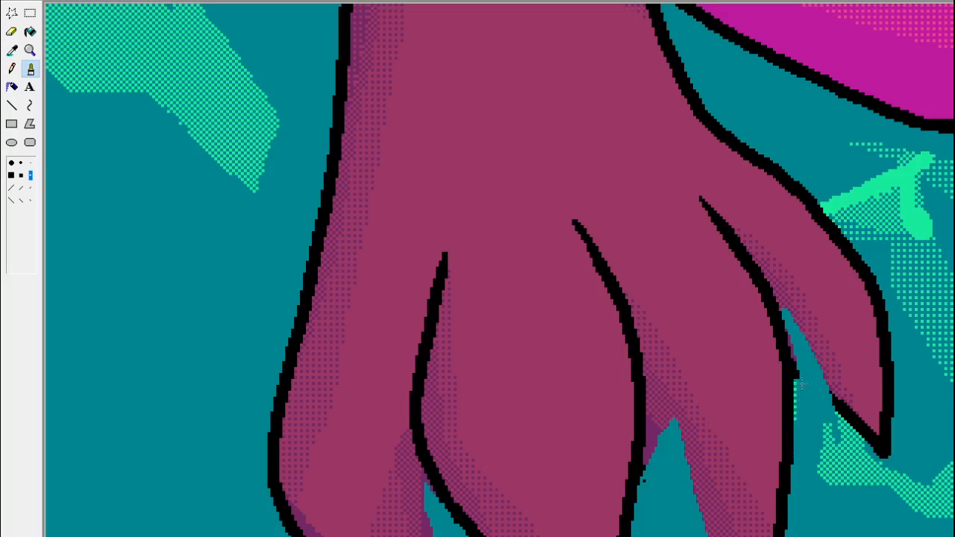
{"action": "mouse_move", "coordinate": [824, 439]}
{"action": "left_mouse_down"}
{"action": "mouse_move", "coordinate": [827, 430]}
{"action": "mouse_move", "coordinate": [833, 486]}
{"action": "left_mouse_up"}
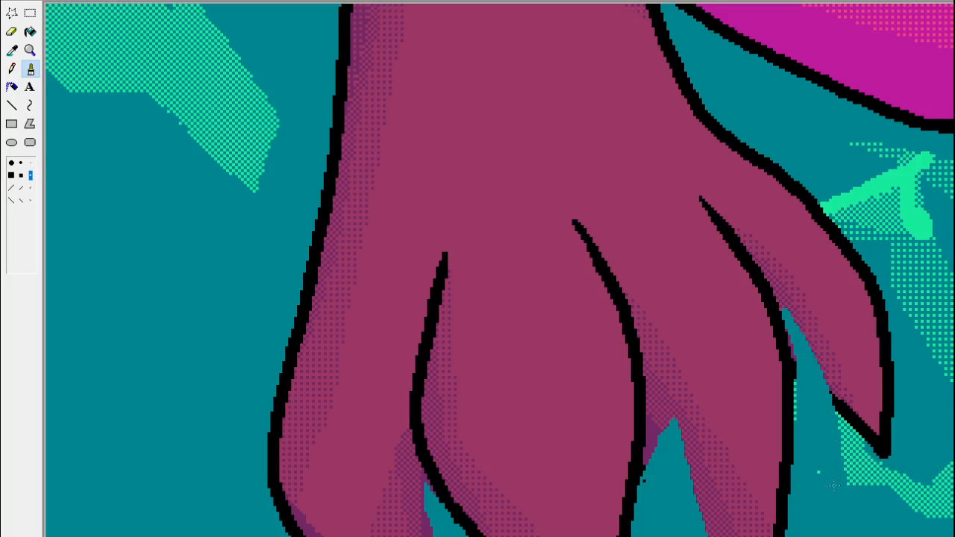
Erase the remaining dithered green beside the tip of the planted paw's outermost toe in teal.
{"action": "left_click", "coordinate": [30, 50]}
{"action": "left_click", "coordinate": [51, 51]}
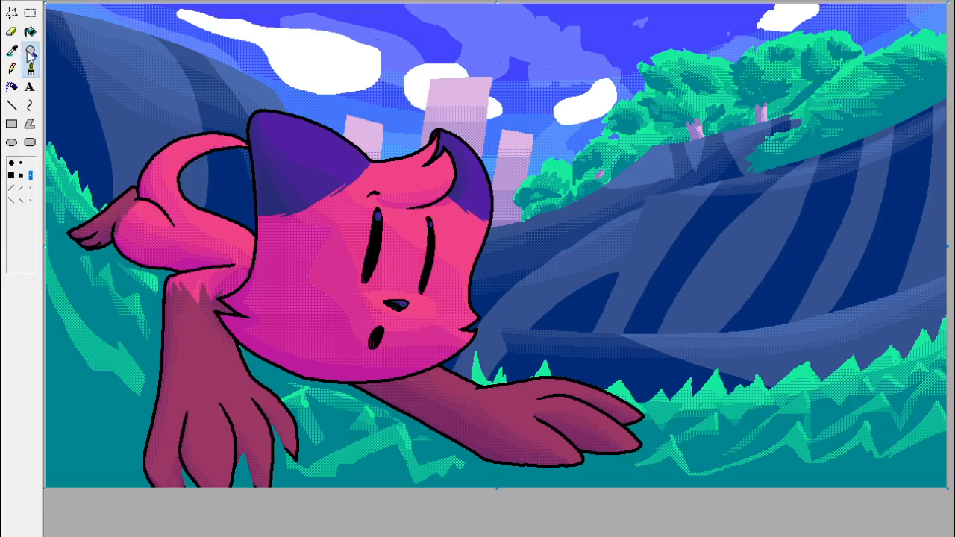
{"action": "left_click", "coordinate": [394, 465]}
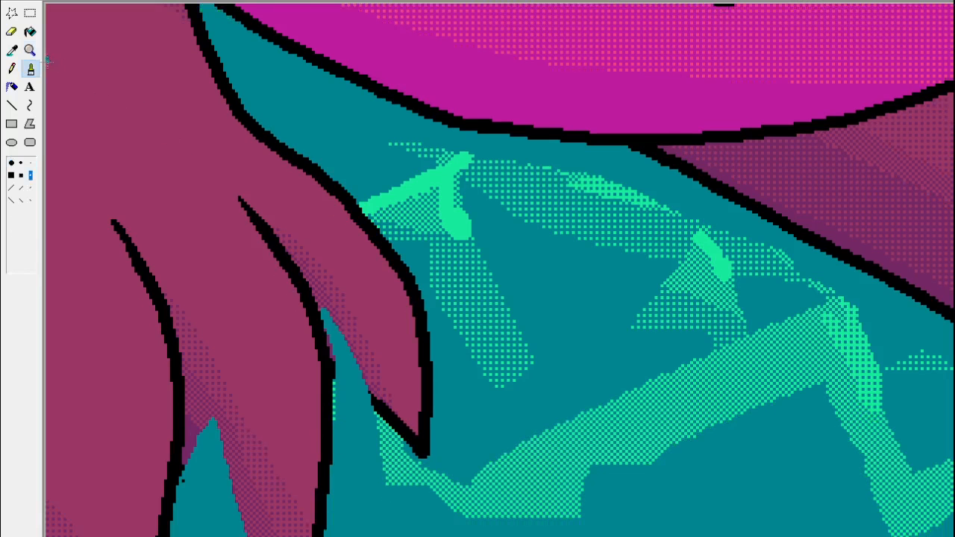
{"action": "left_click", "coordinate": [12, 50]}
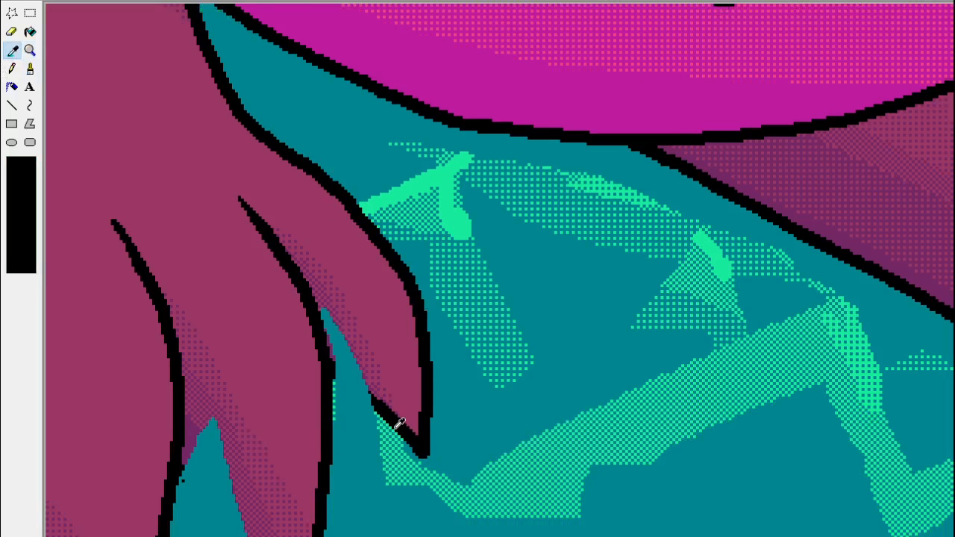
{"action": "left_click", "coordinate": [12, 31]}
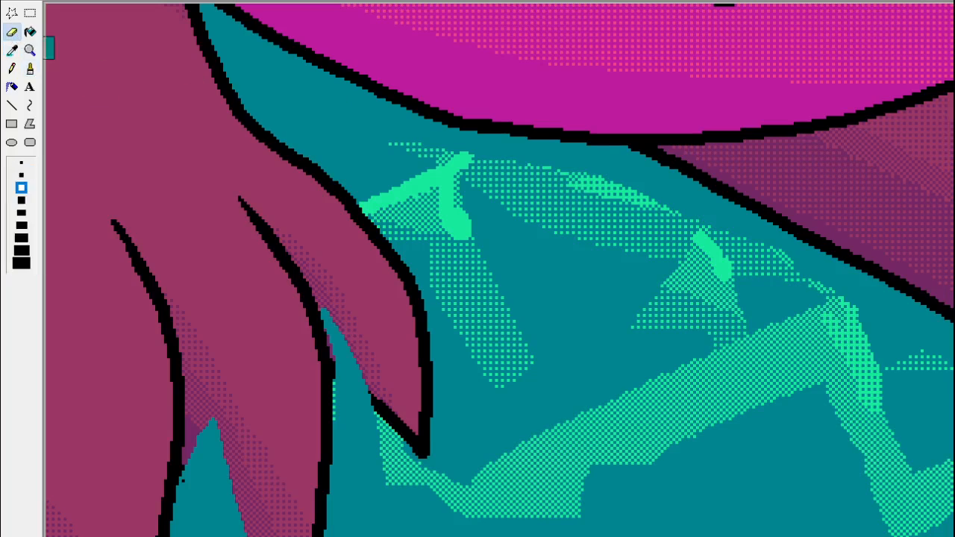
{"action": "mouse_move", "coordinate": [355, 442]}
{"action": "left_mouse_down"}
{"action": "mouse_move", "coordinate": [350, 394]}
{"action": "mouse_move", "coordinate": [397, 432]}
{"action": "mouse_move", "coordinate": [379, 438]}
{"action": "mouse_move", "coordinate": [403, 452]}
{"action": "mouse_move", "coordinate": [382, 480]}
{"action": "mouse_move", "coordinate": [397, 491]}
{"action": "mouse_move", "coordinate": [385, 453]}
{"action": "mouse_move", "coordinate": [412, 491]}
{"action": "mouse_move", "coordinate": [399, 450]}
{"action": "left_mouse_up"}
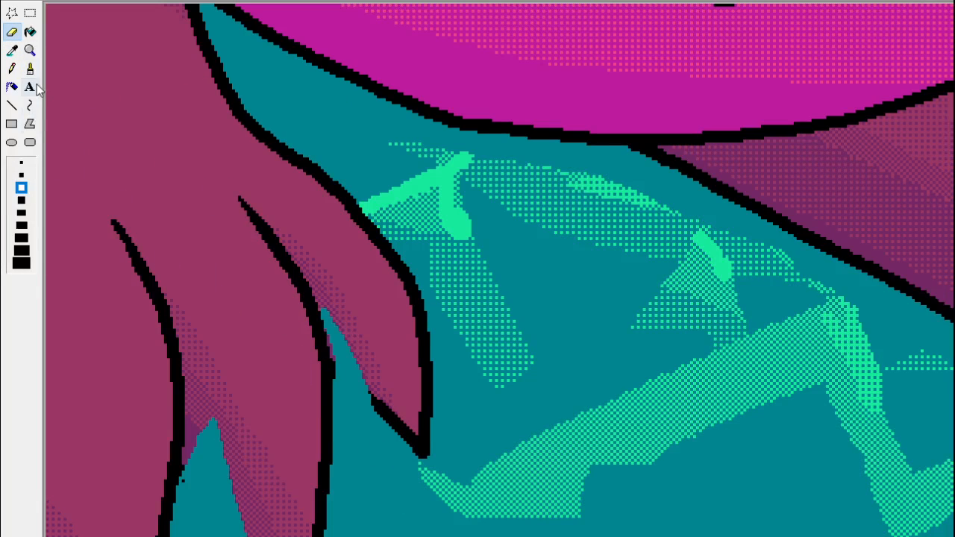
{"action": "left_click", "coordinate": [30, 50]}
{"action": "left_click", "coordinate": [74, 89]}
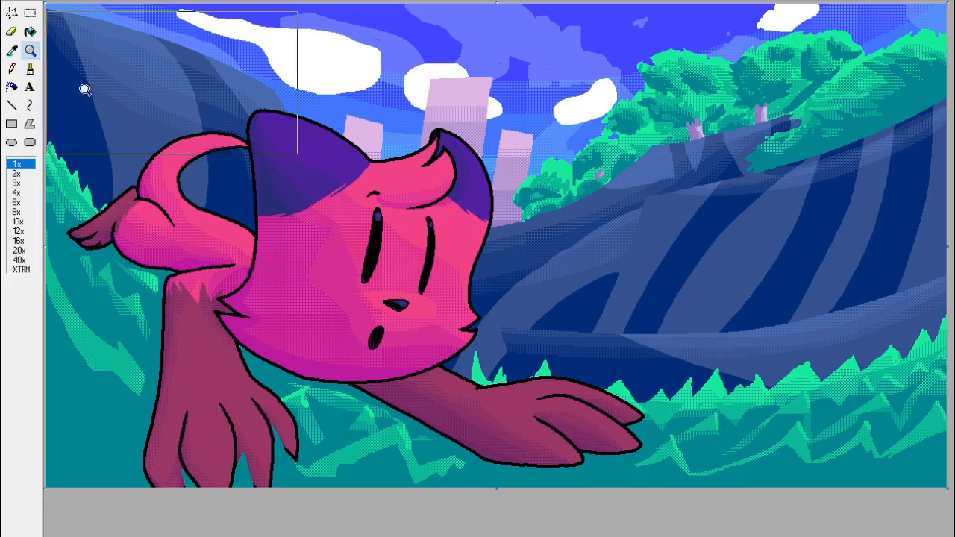
Paint a pointed teal grass tuft over the lower edge of the outstretched forearm with the largest forward-slash brush.
{"action": "left_click", "coordinate": [589, 455]}
{"action": "left_click", "coordinate": [12, 50]}
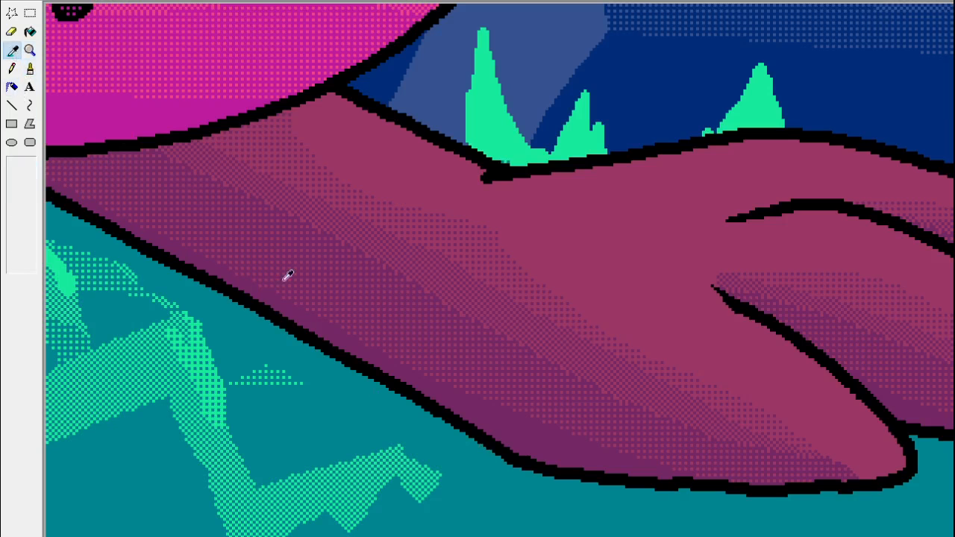
{"action": "left_click", "coordinate": [556, 504]}
{"action": "left_click_drag", "start_coordinate": [571, 481], "coordinate": [465, 342]}
{"action": "key", "text": "ctrl+z"}
{"action": "left_click", "coordinate": [11, 177]}
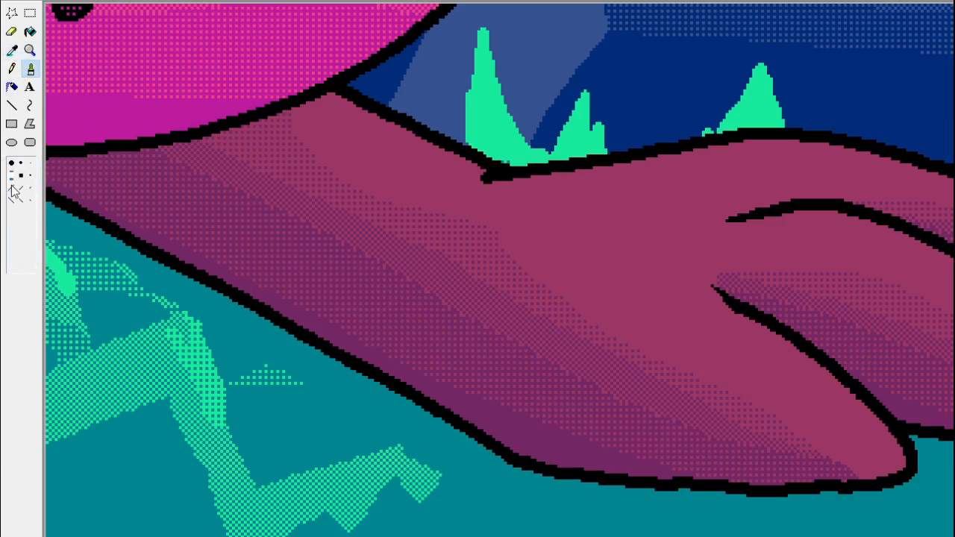
{"action": "left_click", "coordinate": [12, 187]}
{"action": "mouse_move", "coordinate": [561, 475]}
{"action": "left_mouse_down"}
{"action": "mouse_move", "coordinate": [467, 348]}
{"action": "mouse_move", "coordinate": [396, 405]}
{"action": "mouse_move", "coordinate": [453, 371]}
{"action": "mouse_move", "coordinate": [518, 456]}
{"action": "mouse_move", "coordinate": [435, 379]}
{"action": "mouse_move", "coordinate": [439, 411]}
{"action": "mouse_move", "coordinate": [420, 399]}
{"action": "mouse_move", "coordinate": [492, 460]}
{"action": "left_mouse_up"}
Paint two more pointed teal grass tufts over the lower edge of the outstretched paw's toes.
{"action": "scroll", "coordinate": [500, 270], "scroll_direction": "right", "scroll_amount": 5}
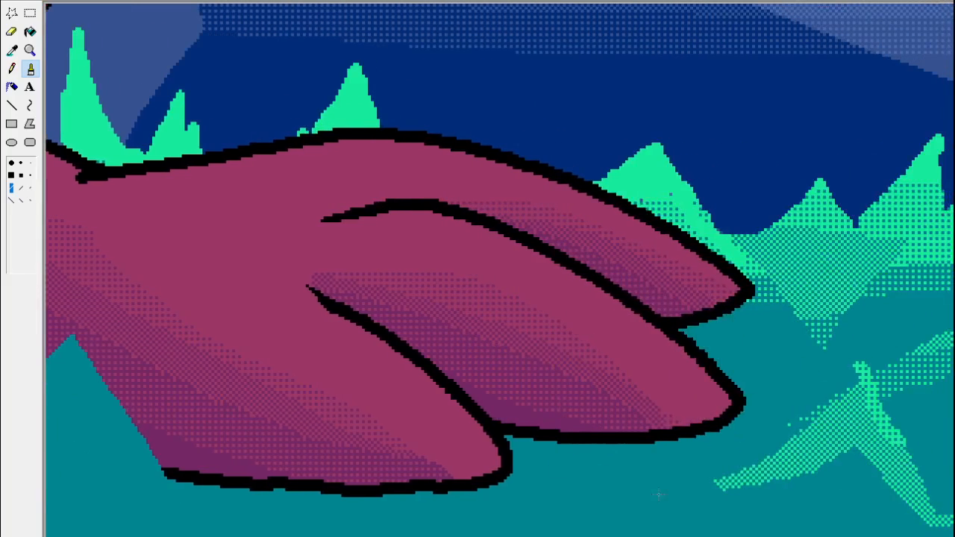
{"action": "mouse_move", "coordinate": [642, 457]}
{"action": "left_mouse_down"}
{"action": "mouse_move", "coordinate": [572, 373]}
{"action": "mouse_move", "coordinate": [551, 412]}
{"action": "mouse_move", "coordinate": [564, 403]}
{"action": "mouse_move", "coordinate": [606, 444]}
{"action": "left_mouse_up"}
{"action": "mouse_move", "coordinate": [403, 531]}
{"action": "left_mouse_down"}
{"action": "mouse_move", "coordinate": [323, 469]}
{"action": "mouse_move", "coordinate": [345, 506]}
{"action": "left_mouse_up"}
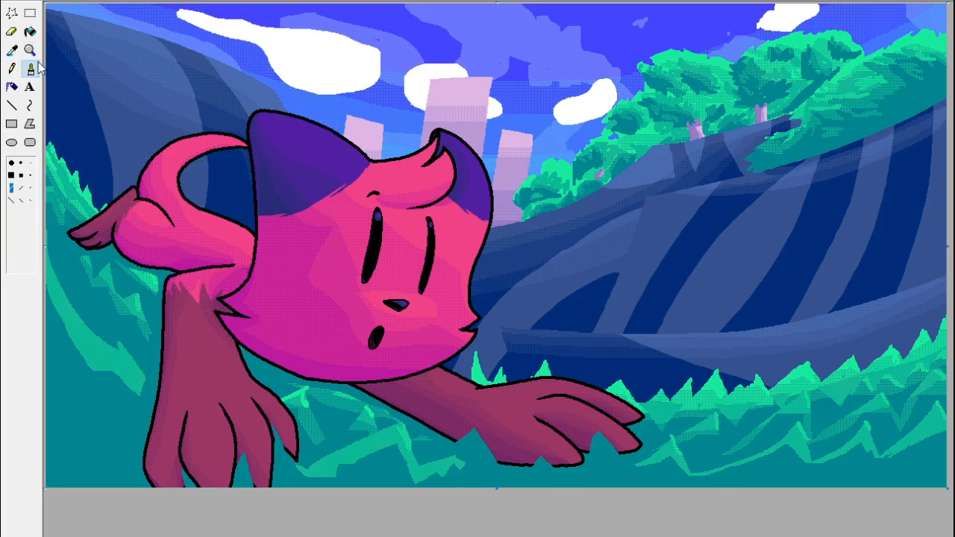
Outline in black, with the medium round brush, the edges where teal grass blades cut between the planted paw's toes.
{"action": "left_click", "coordinate": [30, 50]}
{"action": "left_click", "coordinate": [251, 416]}
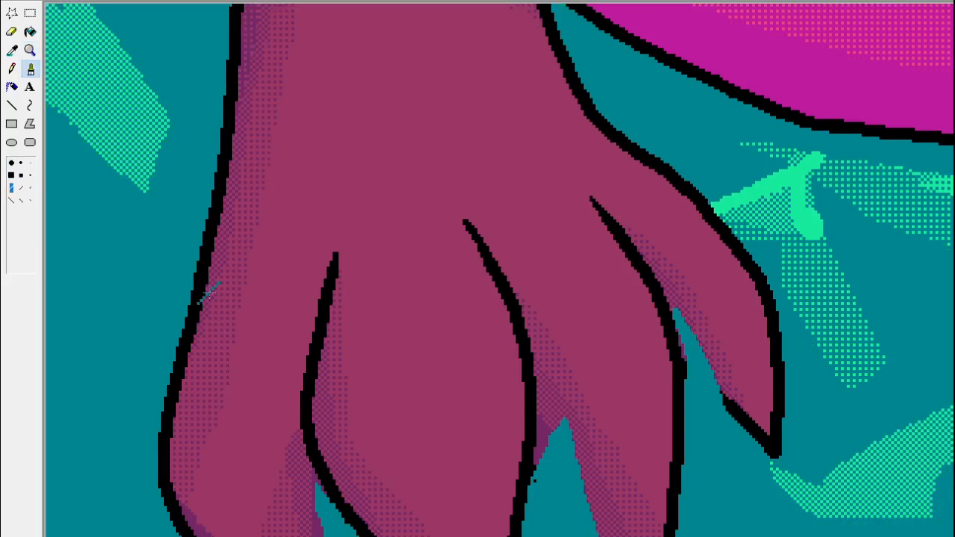
{"action": "left_click", "coordinate": [28, 69]}
{"action": "left_click", "coordinate": [12, 50]}
{"action": "left_click", "coordinate": [348, 301]}
{"action": "left_click", "coordinate": [20, 162]}
{"action": "left_click_drag", "start_coordinate": [532, 477], "coordinate": [546, 449]}
{"action": "key", "text": "ctrl+z"}
{"action": "mouse_move", "coordinate": [599, 536]}
{"action": "left_mouse_down"}
{"action": "mouse_move", "coordinate": [564, 415]}
{"action": "mouse_move", "coordinate": [526, 484]}
{"action": "left_mouse_up"}
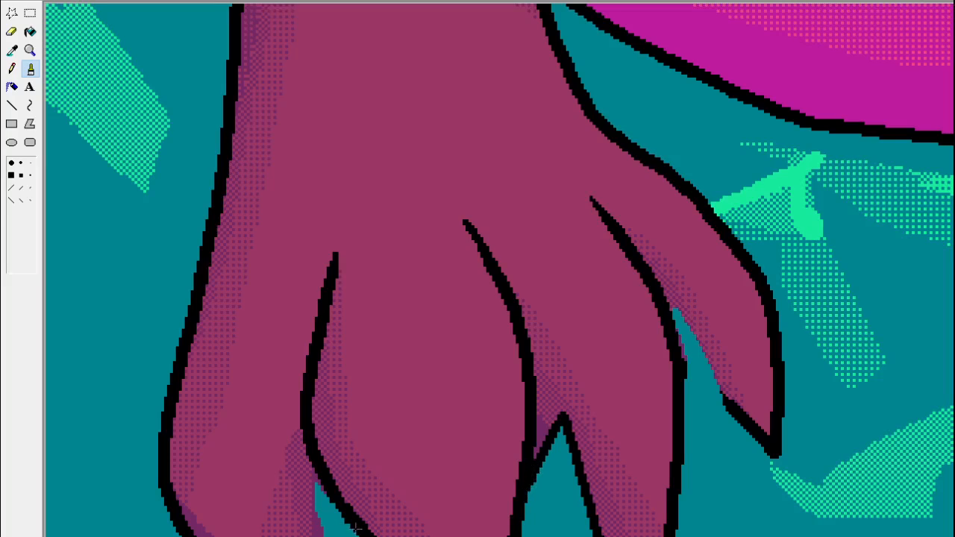
{"action": "left_click_drag", "start_coordinate": [315, 476], "coordinate": [322, 536]}
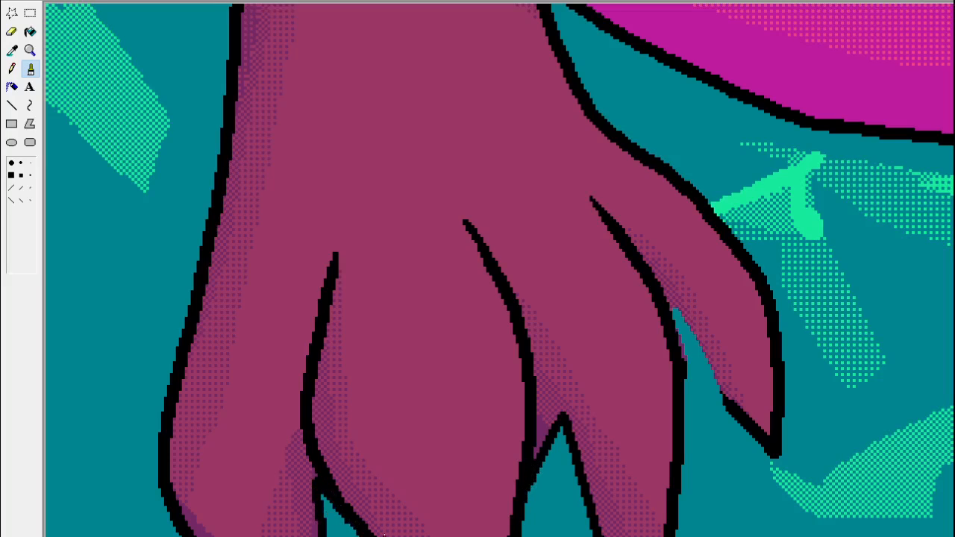
{"action": "mouse_move", "coordinate": [725, 403]}
{"action": "left_mouse_down"}
{"action": "mouse_move", "coordinate": [671, 306]}
{"action": "mouse_move", "coordinate": [683, 356]}
{"action": "left_mouse_up"}
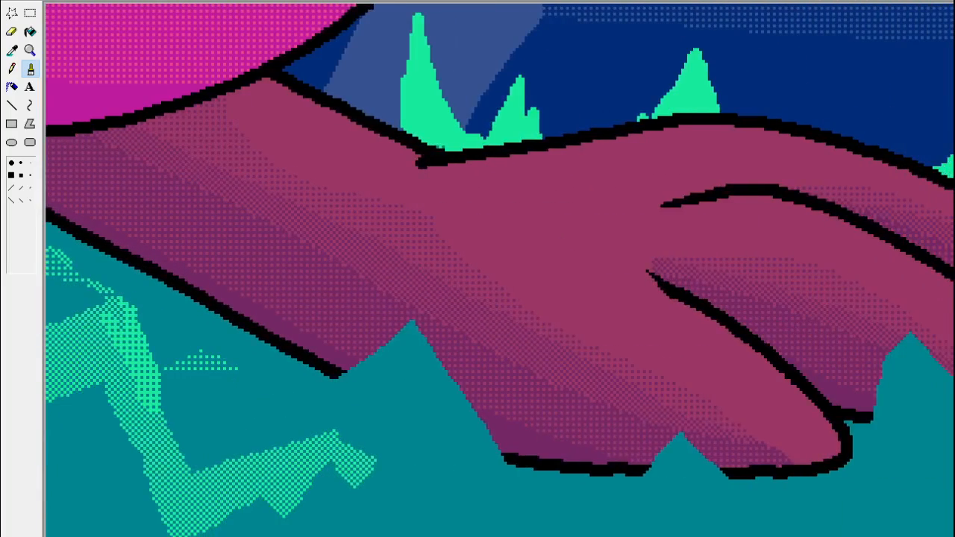
Outline in black the teal grass tufts that cut into the outstretched forearm's lower edge and the paw's toes.
{"action": "mouse_move", "coordinate": [510, 459]}
{"action": "left_mouse_down"}
{"action": "mouse_move", "coordinate": [479, 399]}
{"action": "mouse_move", "coordinate": [509, 457]}
{"action": "mouse_move", "coordinate": [410, 317]}
{"action": "mouse_move", "coordinate": [333, 373]}
{"action": "left_mouse_up"}
{"action": "key", "text": "ctrl+z"}
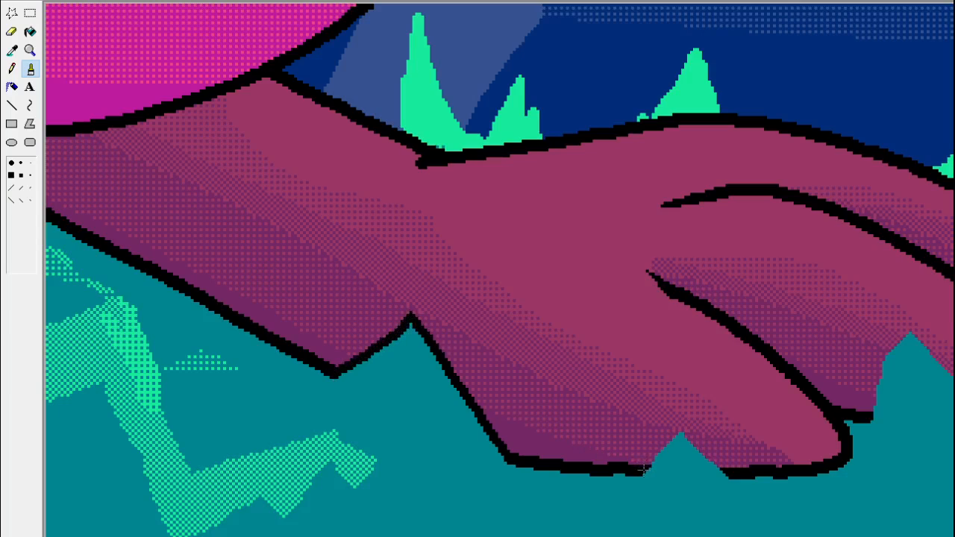
{"action": "mouse_move", "coordinate": [643, 470]}
{"action": "left_mouse_down"}
{"action": "mouse_move", "coordinate": [679, 428]}
{"action": "mouse_move", "coordinate": [724, 476]}
{"action": "left_mouse_up"}
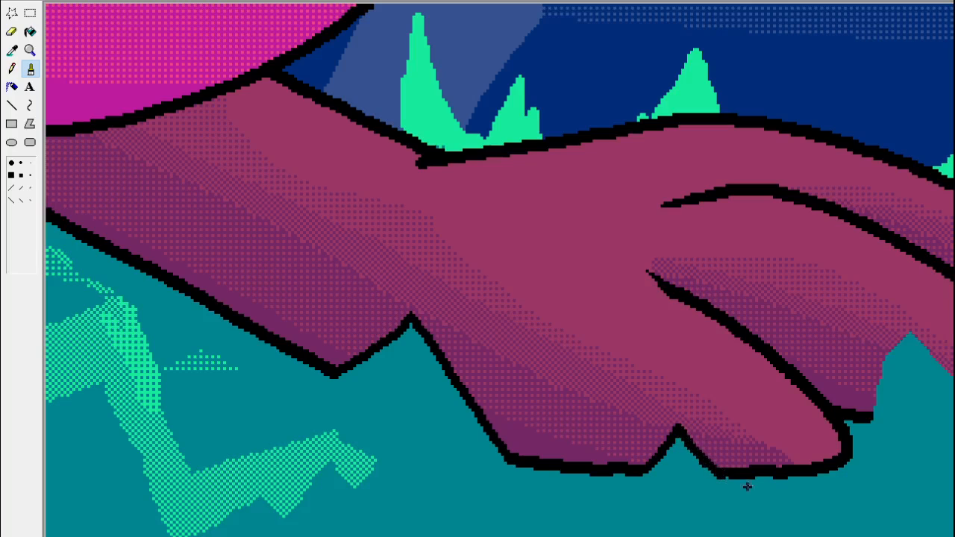
{"action": "scroll", "coordinate": [500, 269], "scroll_direction": "right", "scroll_amount": 5}
{"action": "mouse_move", "coordinate": [602, 420]}
{"action": "left_mouse_down"}
{"action": "mouse_move", "coordinate": [611, 362]}
{"action": "mouse_move", "coordinate": [629, 331]}
{"action": "mouse_move", "coordinate": [713, 421]}
{"action": "left_mouse_up"}
{"action": "left_click", "coordinate": [30, 50]}
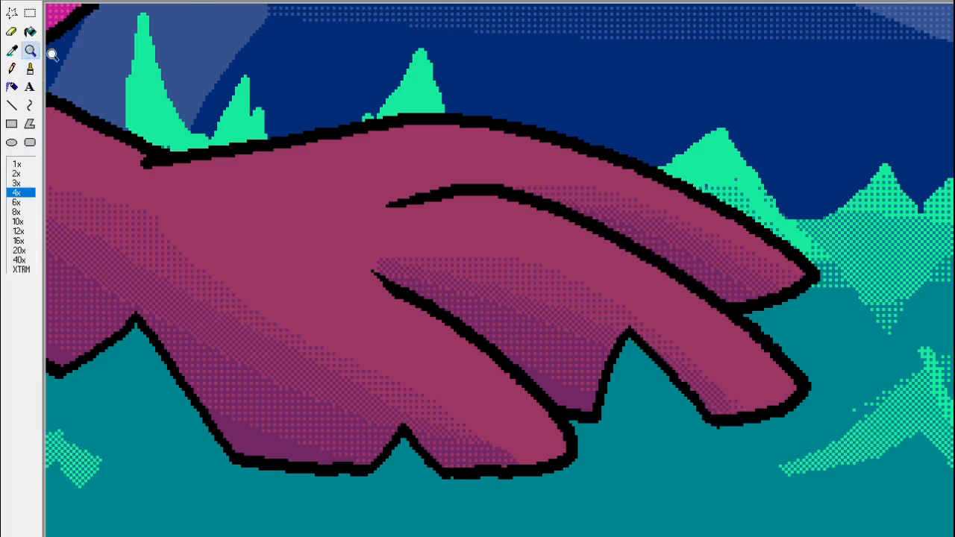
{"action": "left_click", "coordinate": [17, 163]}
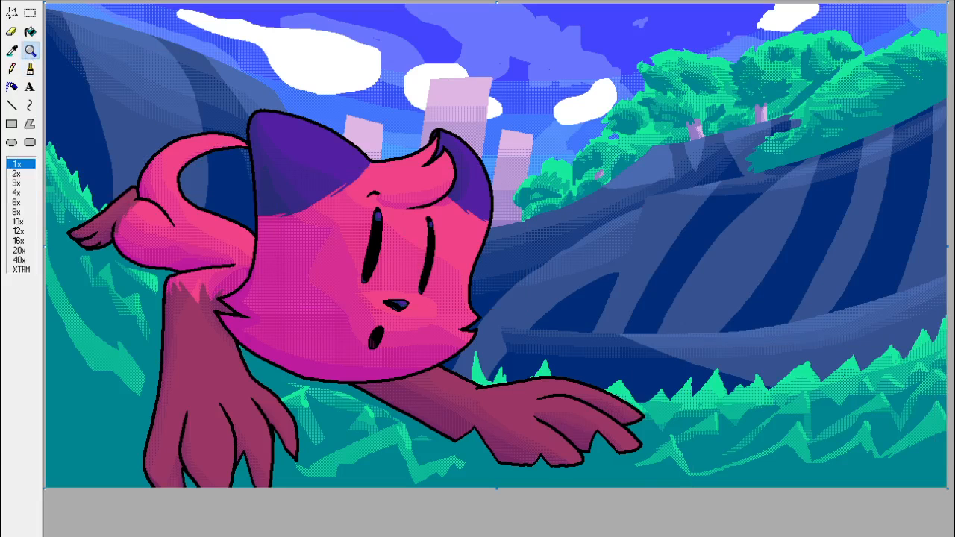
Extend the black outline of the wrist tuft into the grass past the outstretched forearm's lower edge.
{"action": "left_click", "coordinate": [525, 416]}
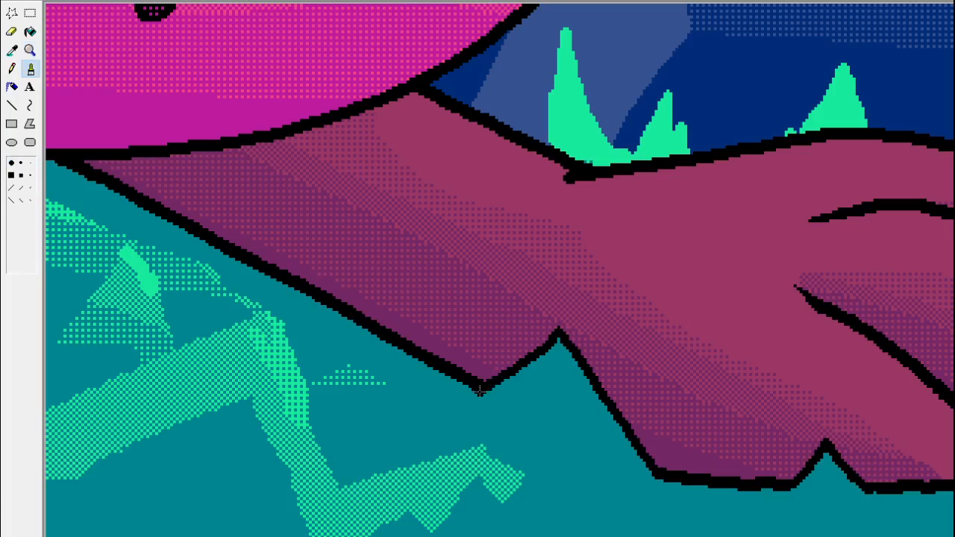
{"action": "left_click_drag", "start_coordinate": [480, 391], "coordinate": [441, 415]}
{"action": "key", "text": "ctrl+z"}
{"action": "left_click_drag", "start_coordinate": [484, 385], "coordinate": [435, 409]}
Extend the black tuft outlines past the outstretched paw's lower edge and add a short black stroke below the planted paw's outermost toe.
{"action": "scroll", "coordinate": [589, 489], "scroll_direction": "right", "scroll_amount": 5}
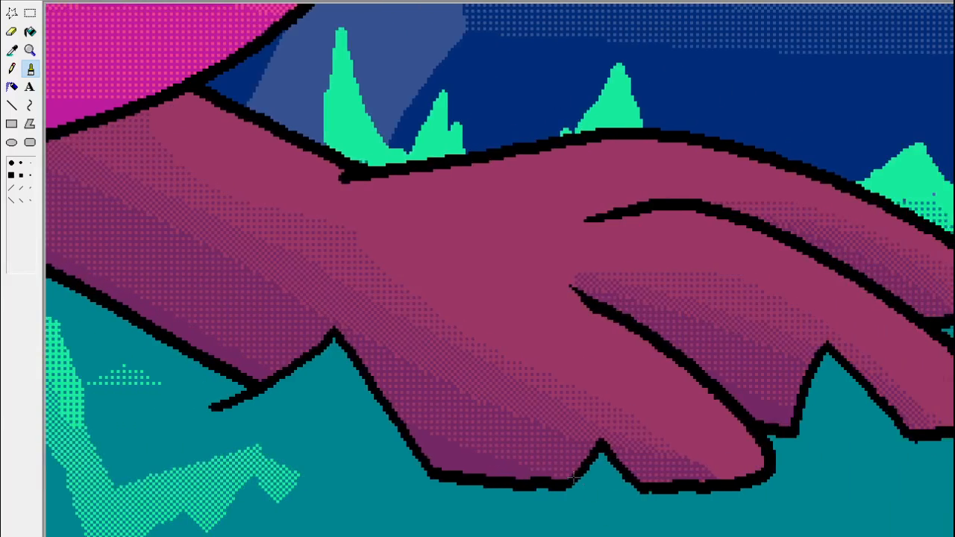
{"action": "left_click_drag", "start_coordinate": [574, 478], "coordinate": [548, 500]}
{"action": "left_click_drag", "start_coordinate": [640, 485], "coordinate": [664, 506]}
{"action": "left_click_drag", "start_coordinate": [793, 425], "coordinate": [790, 453]}
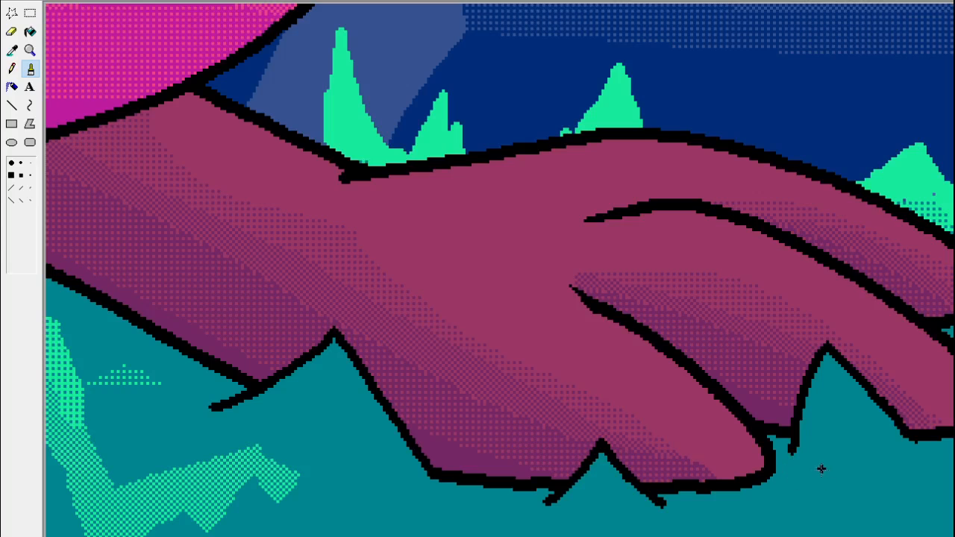
{"action": "left_click_drag", "start_coordinate": [902, 430], "coordinate": [939, 461]}
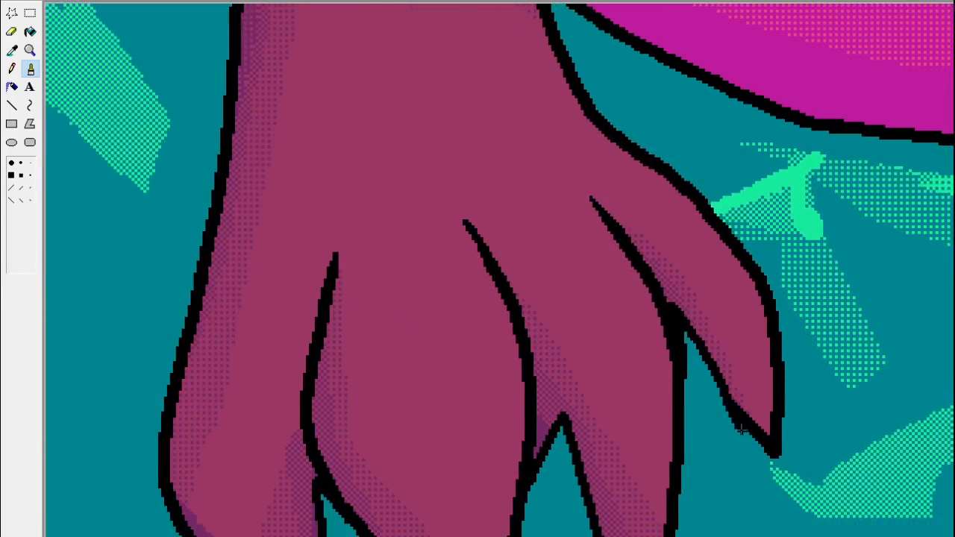
{"action": "left_click_drag", "start_coordinate": [740, 427], "coordinate": [758, 457]}
{"action": "left_click", "coordinate": [30, 50]}
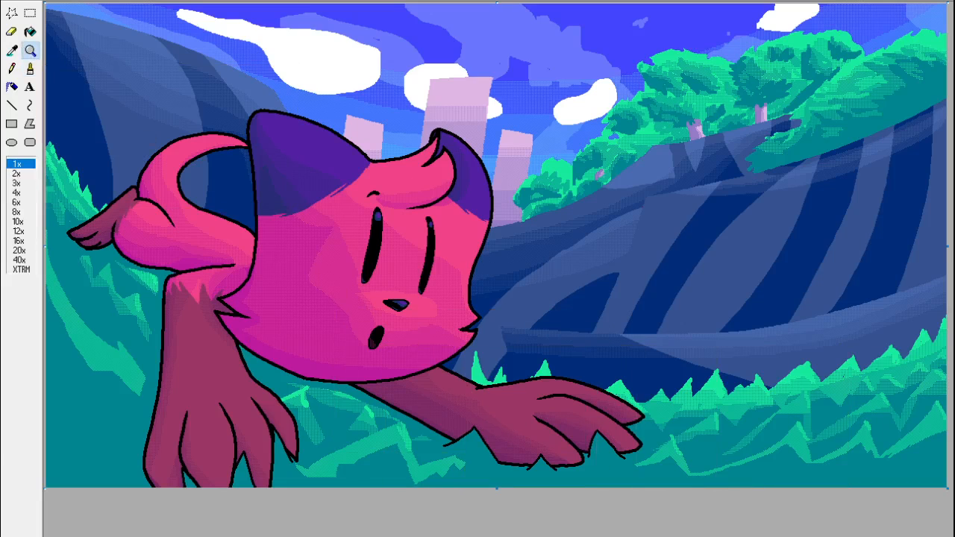
Draw a black-outlined grass tuft over the tip of the outstretched paw's lowest toe and paint its inside teal, tapering the outline end.
{"action": "left_click", "coordinate": [589, 416]}
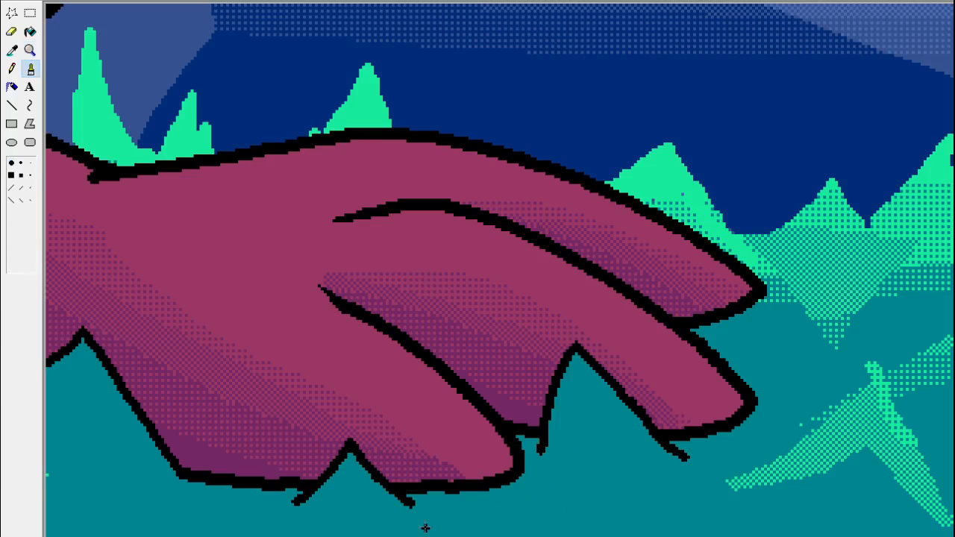
{"action": "mouse_move", "coordinate": [424, 527]}
{"action": "left_mouse_down"}
{"action": "mouse_move", "coordinate": [486, 466]}
{"action": "mouse_move", "coordinate": [533, 507]}
{"action": "left_mouse_up"}
{"action": "left_click", "coordinate": [12, 50]}
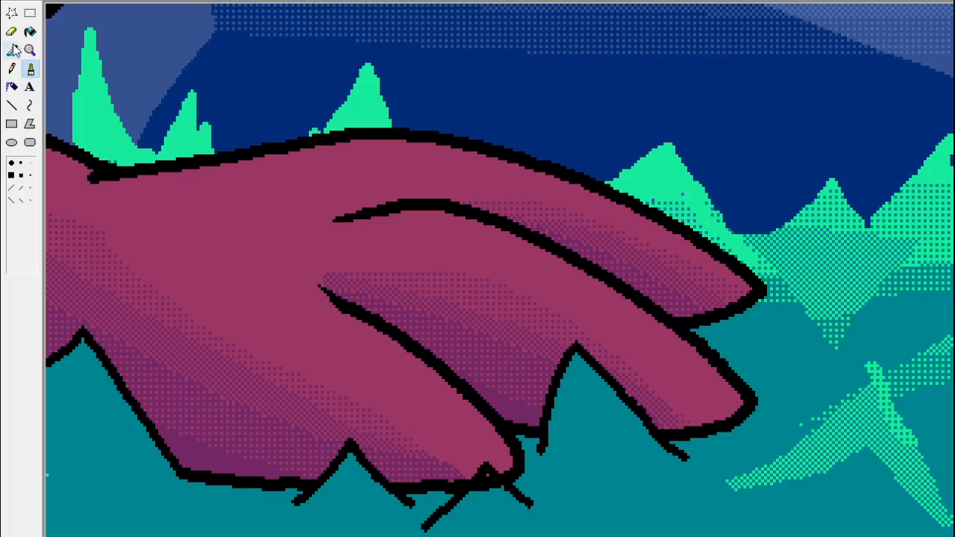
{"action": "left_click", "coordinate": [470, 473]}
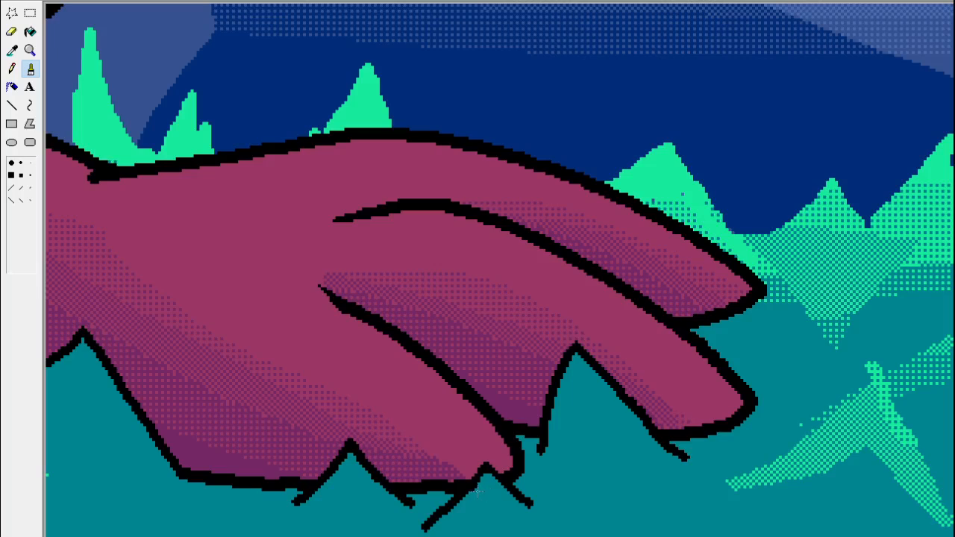
{"action": "left_click_drag", "start_coordinate": [435, 508], "coordinate": [415, 531]}
{"action": "left_click", "coordinate": [30, 50]}
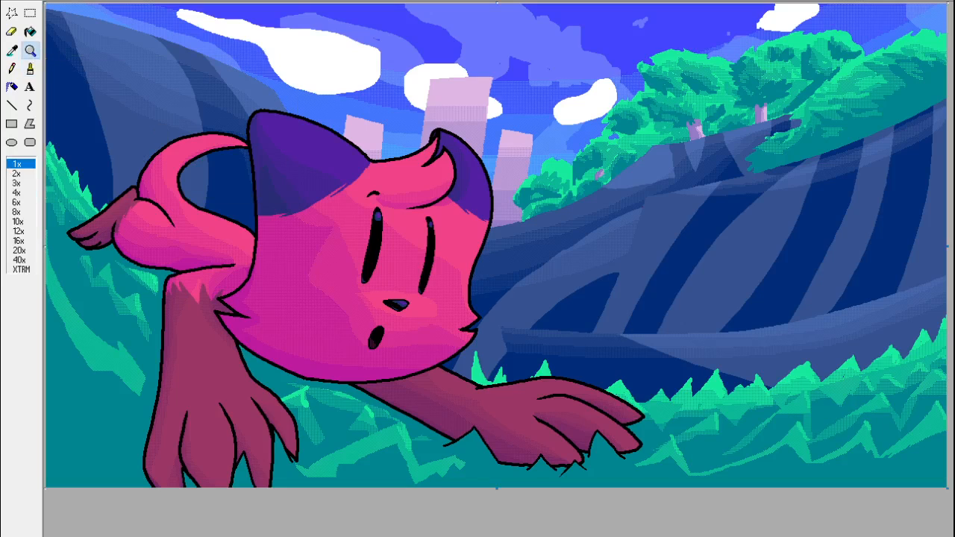
Draw a small pointed black tuft outline in the grass just below the outstretched forearm, over the small green dithered patch.
{"action": "left_click", "coordinate": [485, 407]}
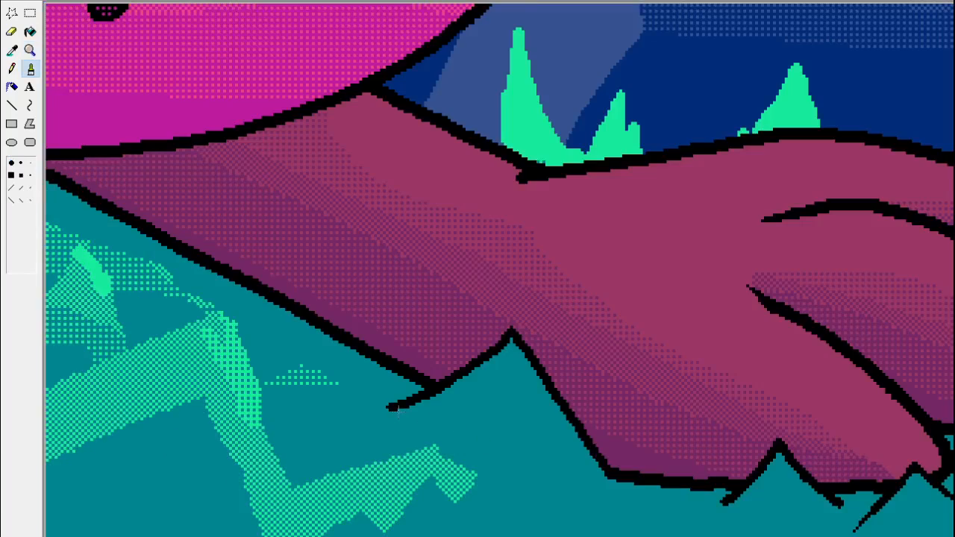
{"action": "left_click", "coordinate": [12, 50]}
{"action": "left_click", "coordinate": [389, 403]}
{"action": "left_click_drag", "start_coordinate": [368, 399], "coordinate": [333, 358]}
{"action": "key", "text": "ctrl+z"}
{"action": "mouse_move", "coordinate": [369, 411]}
{"action": "left_mouse_down"}
{"action": "mouse_move", "coordinate": [327, 342]}
{"action": "mouse_move", "coordinate": [277, 365]}
{"action": "mouse_move", "coordinate": [312, 356]}
{"action": "mouse_move", "coordinate": [369, 403]}
{"action": "left_mouse_up"}
{"action": "key", "text": "ctrl+z"}
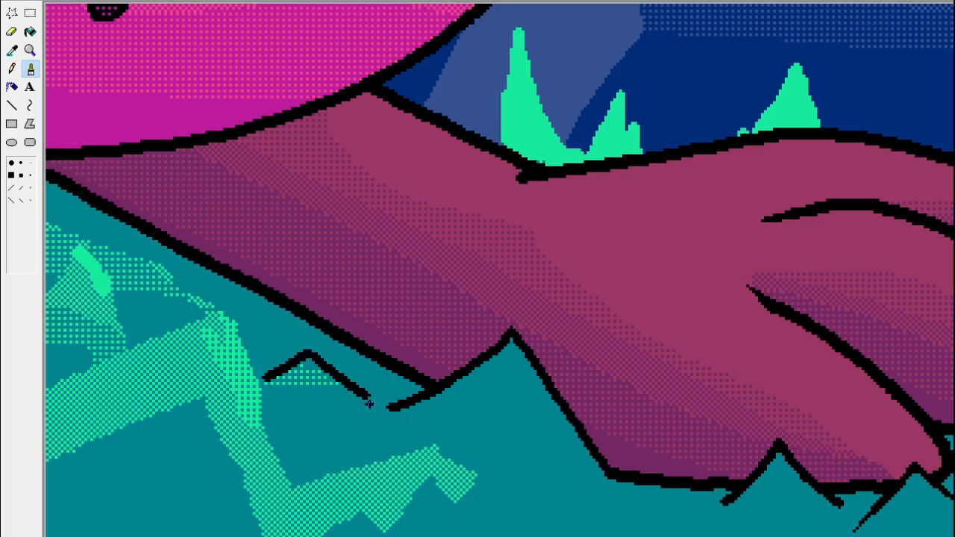
Try adding a second black tuft outline in the grass farther up along the outstretched forearm.
{"action": "left_click_drag", "start_coordinate": [253, 336], "coordinate": [209, 282]}
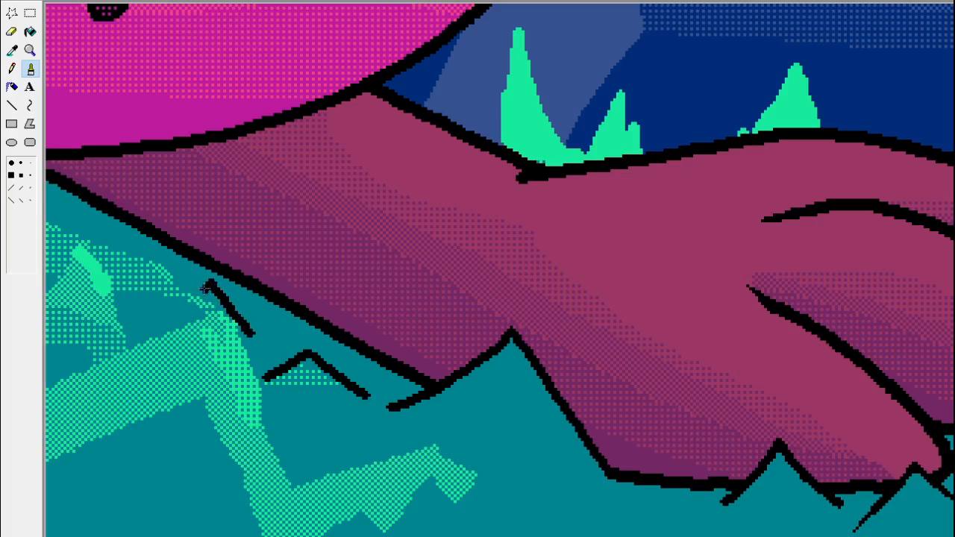
{"action": "left_click", "coordinate": [30, 51]}
{"action": "left_click", "coordinate": [58, 59]}
{"action": "left_click", "coordinate": [30, 50]}
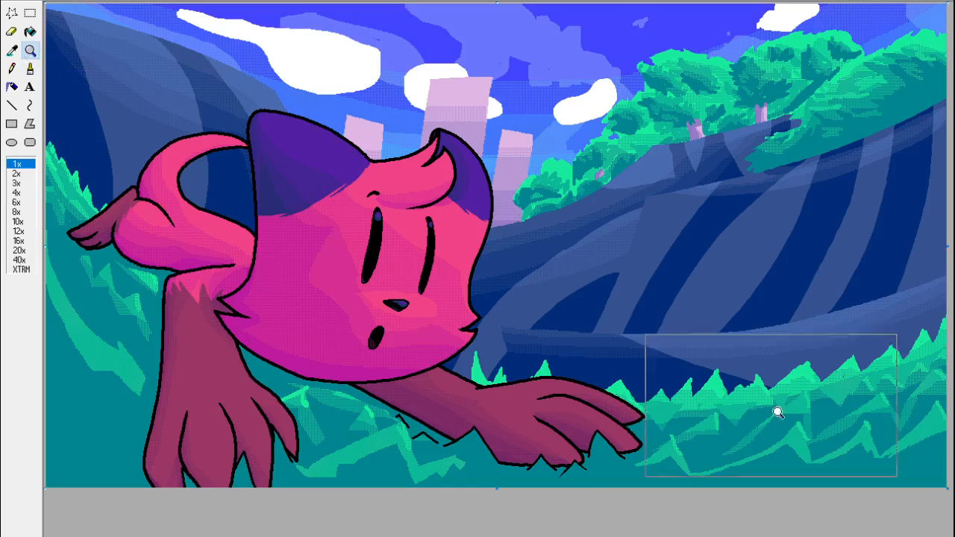
{"action": "key", "text": "ctrl+z"}
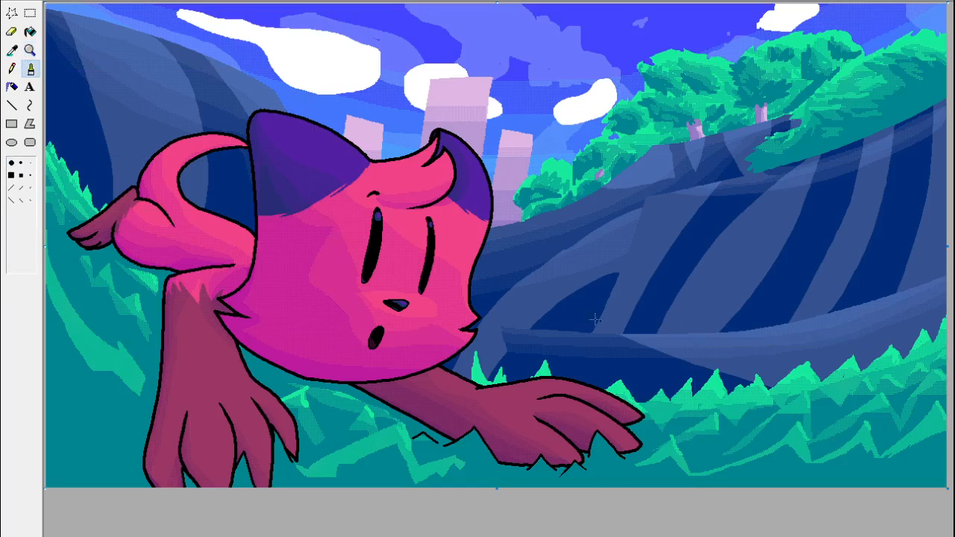
Sample the teal grass colour beside the small tuft outline below the outstretched forearm.
{"action": "left_click", "coordinate": [30, 50]}
{"action": "left_click", "coordinate": [424, 415]}
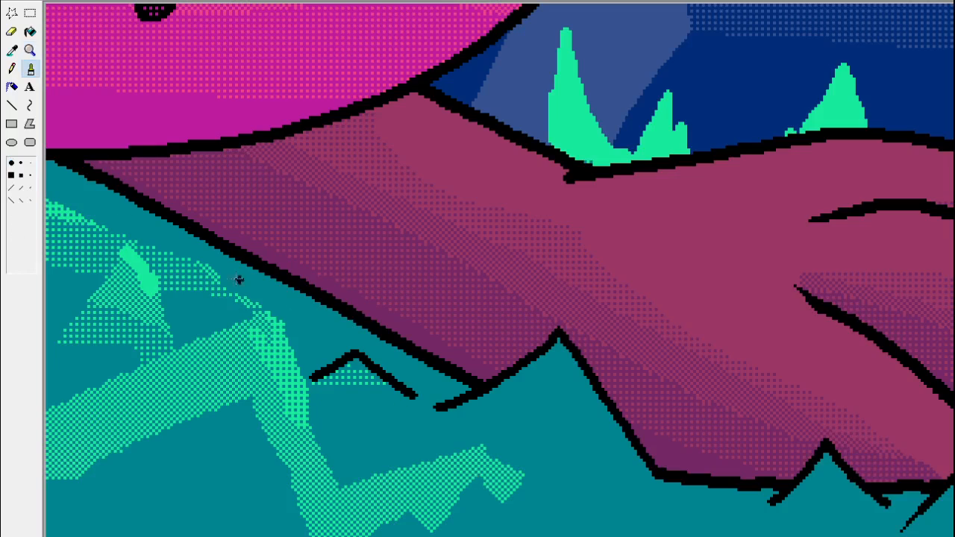
{"action": "left_click", "coordinate": [12, 50]}
{"action": "left_click", "coordinate": [437, 397]}
{"action": "left_click", "coordinate": [30, 50]}
{"action": "left_click", "coordinate": [74, 82]}
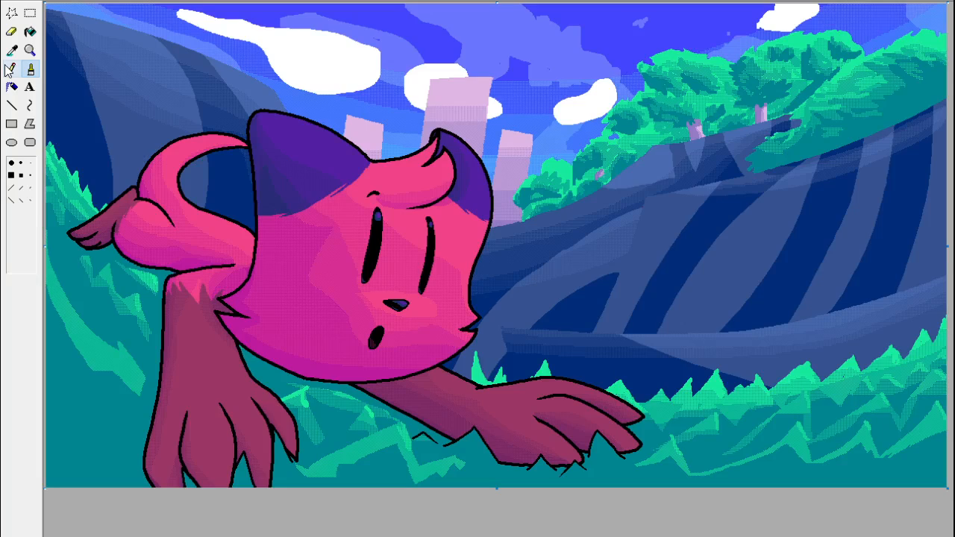
{"action": "left_click", "coordinate": [30, 12]}
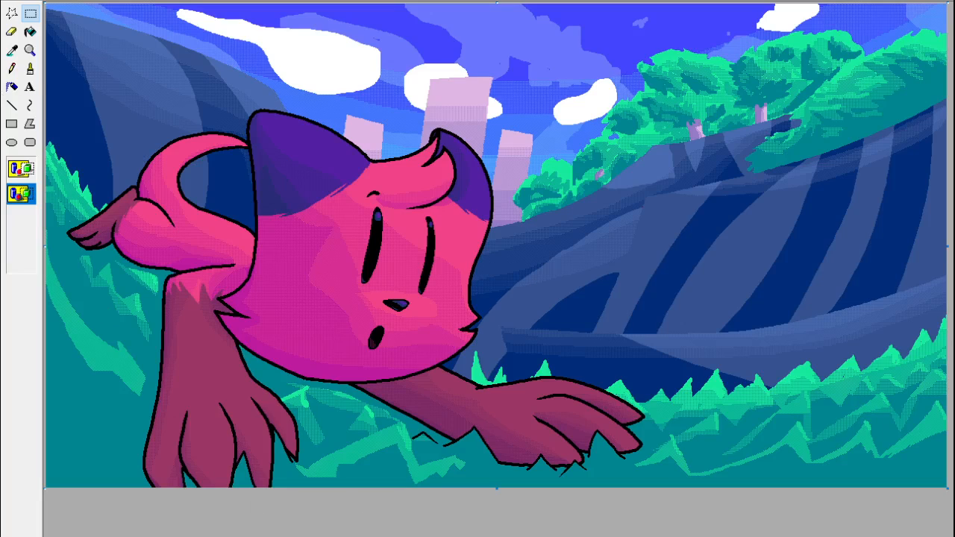
Try thinning the short black stroke below the outstretched paw's middle toe with the Pencil.
{"action": "left_click", "coordinate": [30, 50]}
{"action": "left_click", "coordinate": [604, 416]}
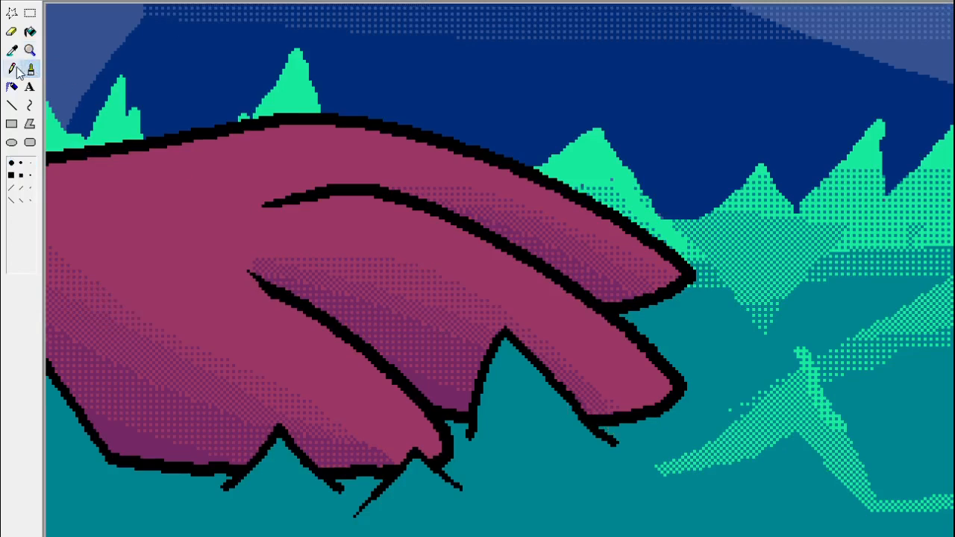
{"action": "left_click", "coordinate": [14, 68]}
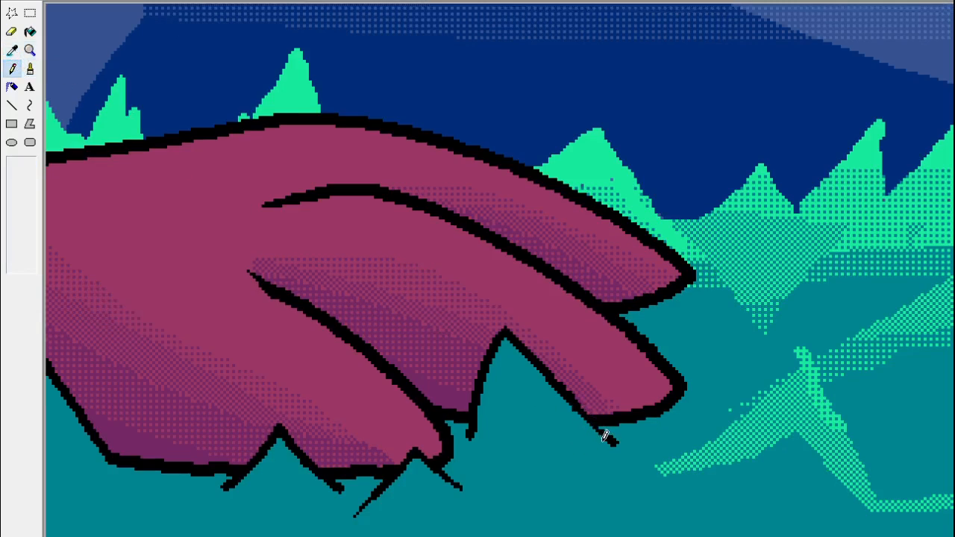
{"action": "key", "text": "ctrl+z"}
{"action": "left_click_drag", "start_coordinate": [575, 415], "coordinate": [601, 441]}
{"action": "key", "text": "ctrl+z"}
{"action": "left_click", "coordinate": [33, 53]}
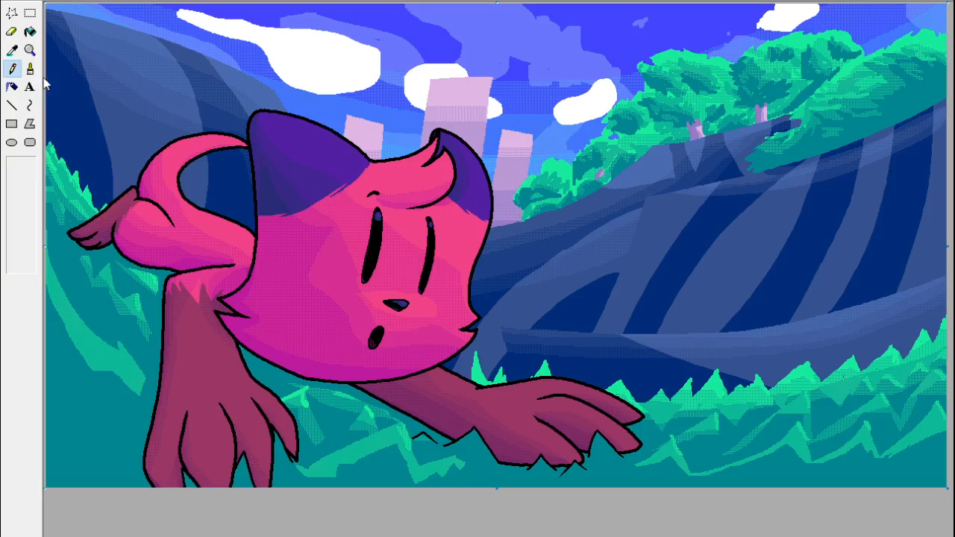
Sample the black outline colour from the edge of the character's head and ear.
{"action": "left_click", "coordinate": [13, 49]}
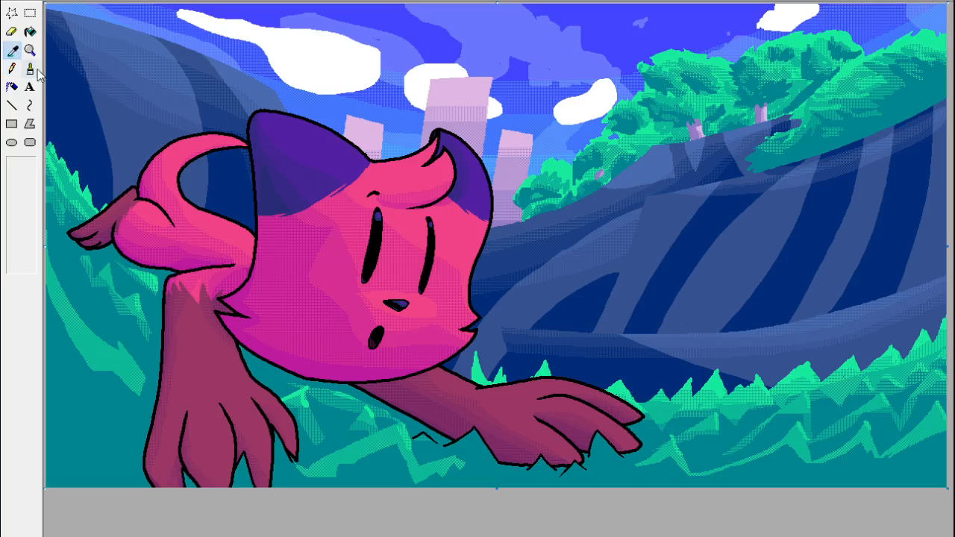
{"action": "left_click", "coordinate": [259, 234]}
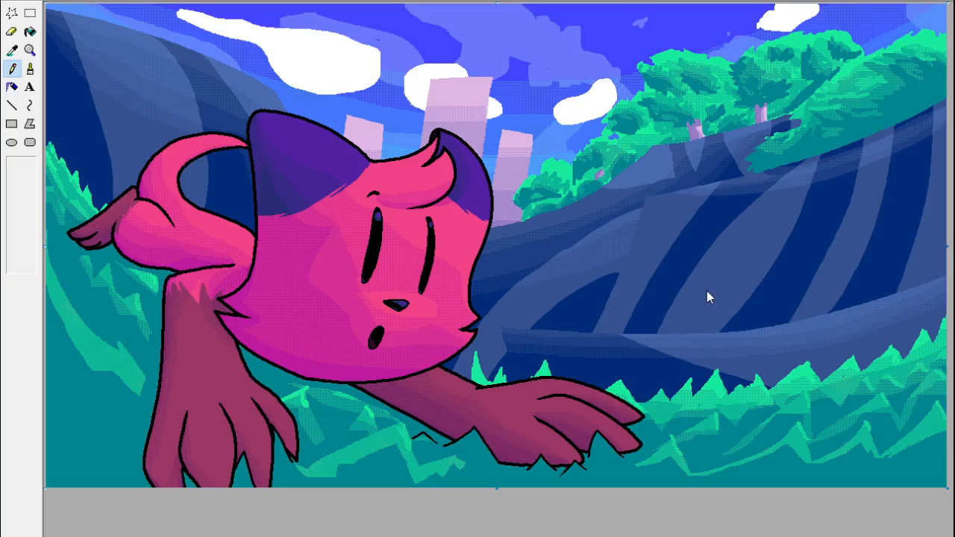
{"action": "left_click", "coordinate": [11, 49]}
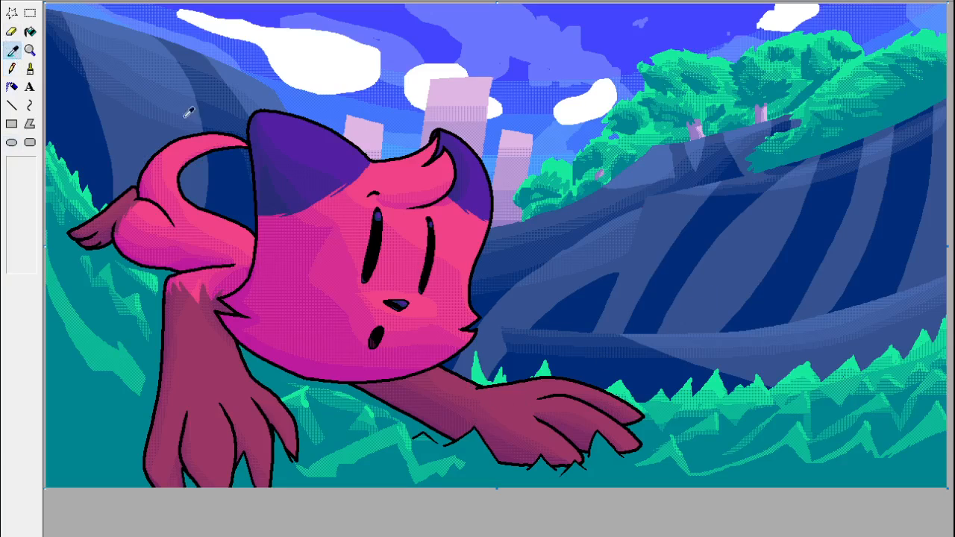
{"action": "left_click", "coordinate": [251, 152]}
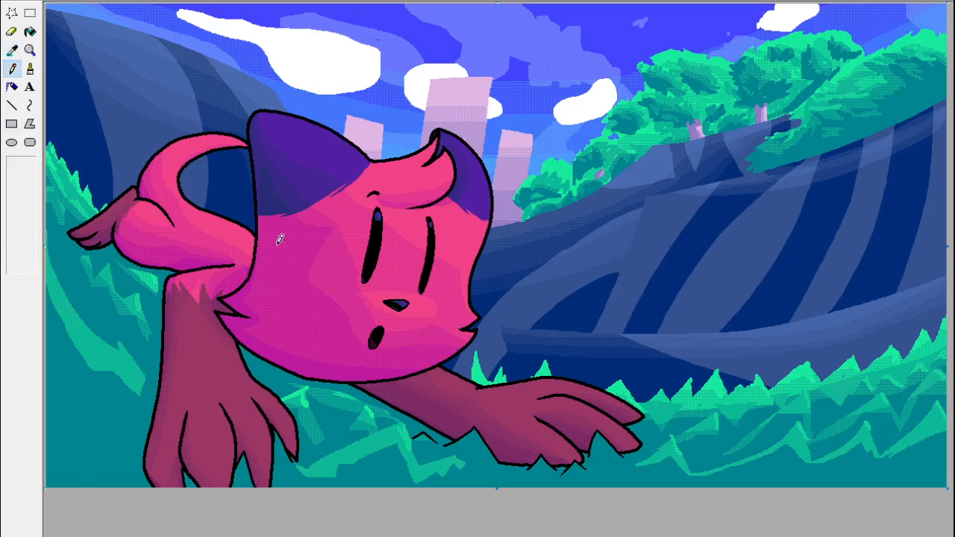
{"action": "left_click", "coordinate": [12, 49]}
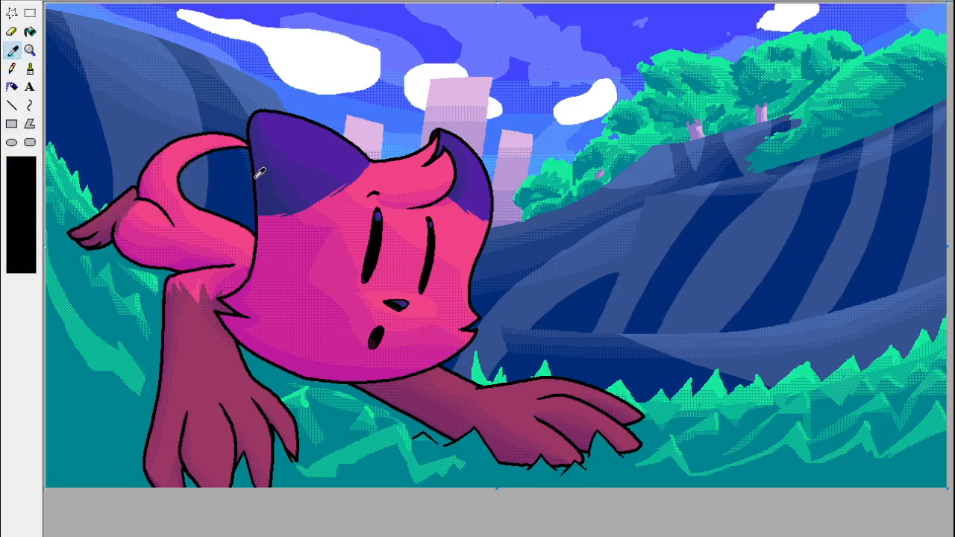
{"action": "left_click", "coordinate": [254, 182]}
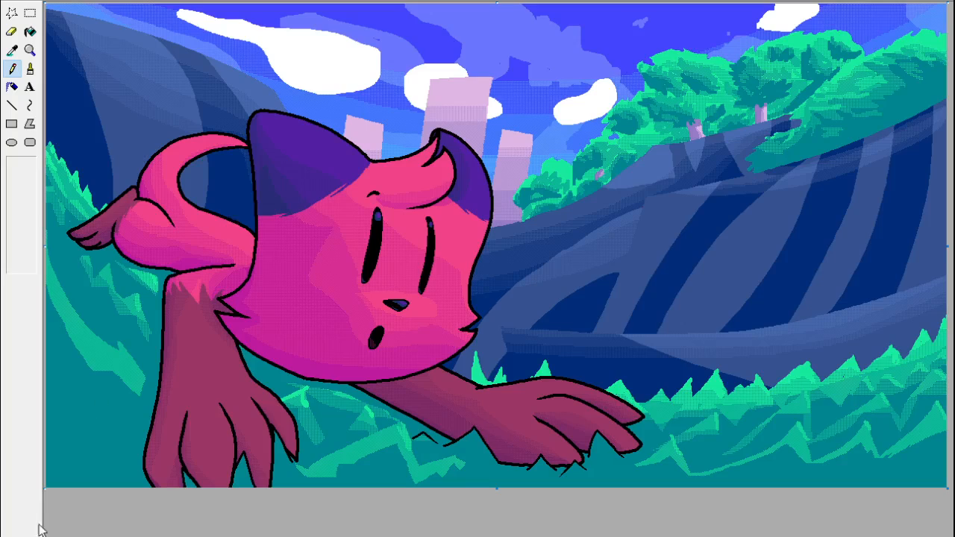
Try recolouring the black outline along the back of the head and its ear with an enlarged eraser.
{"action": "left_click", "coordinate": [12, 32]}
{"action": "key", "text": "ctrl+KP_Add"}
{"action": "key", "text": "ctrl+KP_Add"}
{"action": "key", "text": "ctrl+KP_Add"}
{"action": "key", "text": "ctrl+KP_Add"}
{"action": "key", "text": "ctrl+KP_Add"}
{"action": "key", "text": "ctrl+KP_Add"}
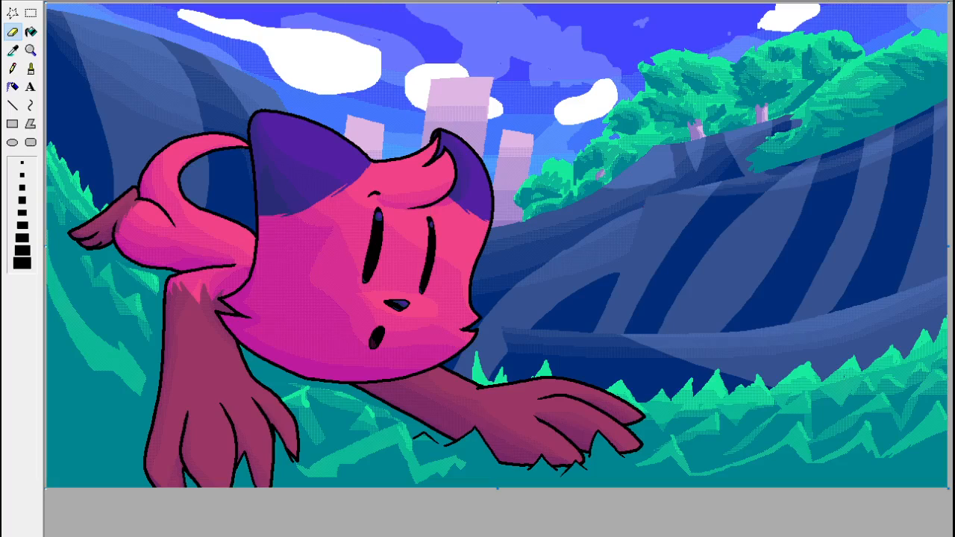
{"action": "mouse_move", "coordinate": [252, 272]}
{"action": "left_mouse_down"}
{"action": "mouse_move", "coordinate": [252, 157]}
{"action": "mouse_move", "coordinate": [261, 174]}
{"action": "mouse_move", "coordinate": [251, 128]}
{"action": "left_mouse_up"}
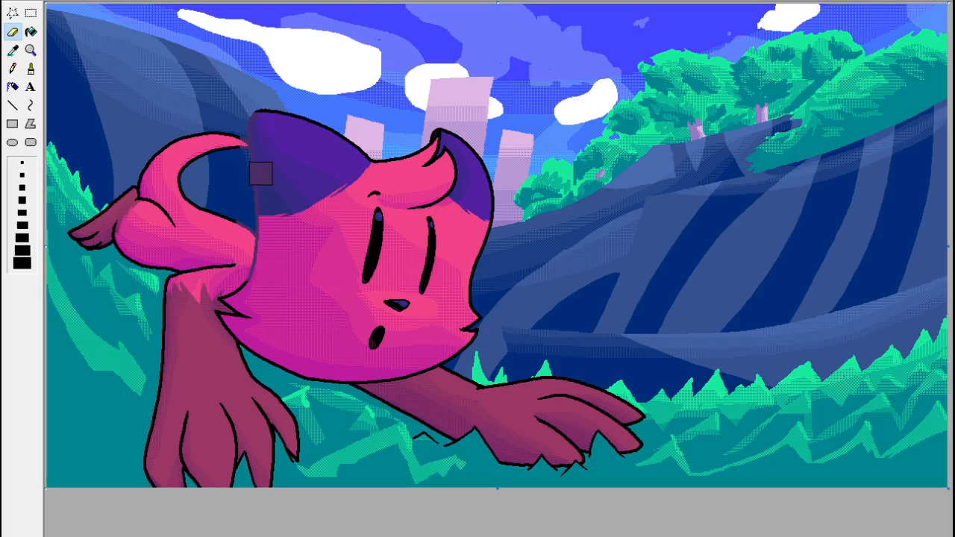
{"action": "key", "text": "ctrl+z"}
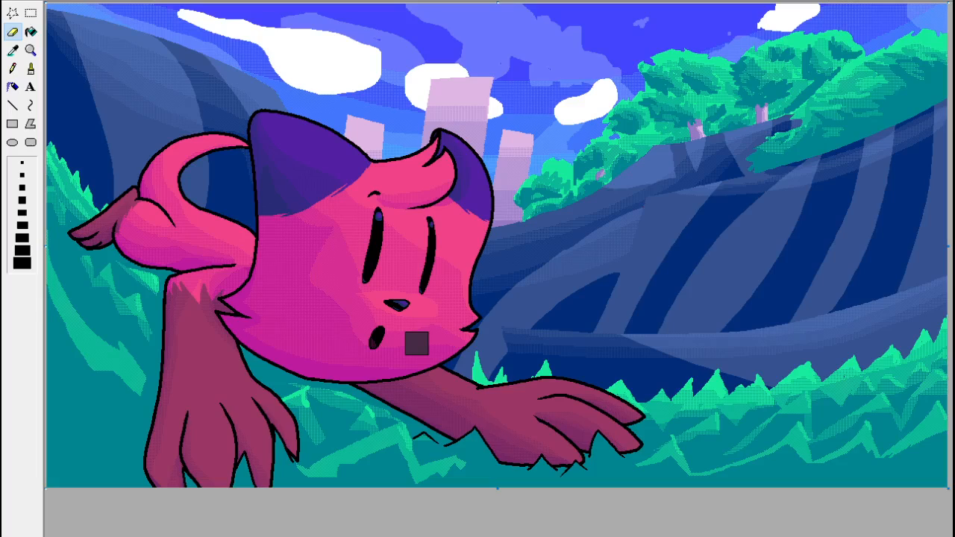
Enlarge the eraser much further and recolour the character's black outlines, eyes and mouth dark purple.
{"action": "key", "text": "ctrl+KP_Add"}
{"action": "key", "text": "ctrl+KP_Add"}
{"action": "key", "text": "ctrl+KP_Add"}
{"action": "key", "text": "ctrl+KP_Add"}
{"action": "key", "text": "ctrl+KP_Add"}
{"action": "key", "text": "ctrl+KP_Add"}
{"action": "key", "text": "ctrl+KP_Add"}
{"action": "key", "text": "ctrl+KP_Add"}
{"action": "key", "text": "ctrl+KP_Add"}
{"action": "key", "text": "ctrl+KP_Add"}
{"action": "key", "text": "ctrl+KP_Add"}
{"action": "key", "text": "ctrl+KP_Add"}
{"action": "key", "text": "ctrl+KP_Add"}
{"action": "key", "text": "ctrl+KP_Add"}
{"action": "key", "text": "ctrl+KP_Add"}
{"action": "key", "text": "ctrl+KP_Add"}
{"action": "key", "text": "ctrl+KP_Add"}
{"action": "key", "text": "ctrl+KP_Add"}
{"action": "key", "text": "ctrl+KP_Add"}
{"action": "key", "text": "ctrl+KP_Add"}
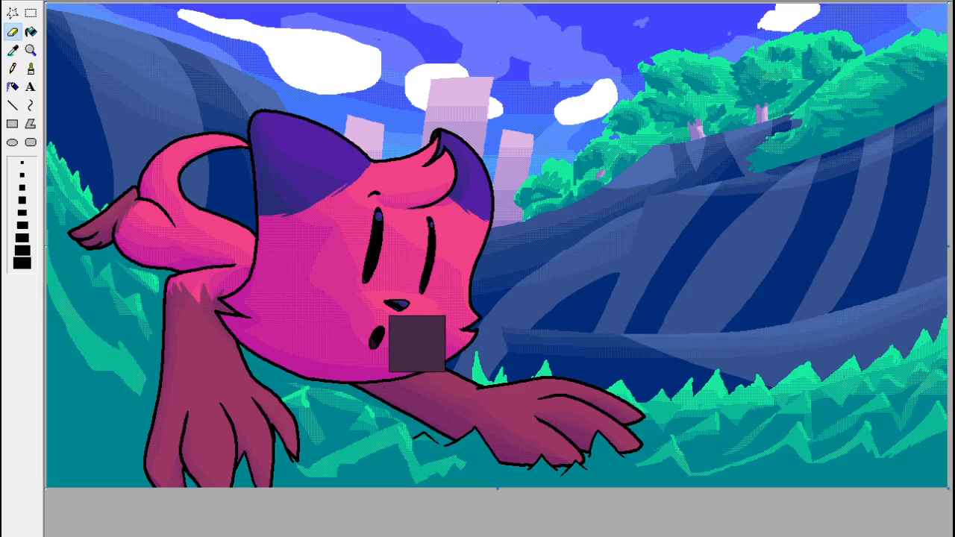
{"action": "key", "text": "ctrl+KP_Add"}
{"action": "key", "text": "ctrl+KP_Add"}
{"action": "key", "text": "ctrl+KP_Add"}
{"action": "key", "text": "ctrl+KP_Add"}
{"action": "key", "text": "ctrl+KP_Add"}
{"action": "key", "text": "ctrl+KP_Add"}
{"action": "key", "text": "ctrl+KP_Add"}
{"action": "key", "text": "ctrl+KP_Add"}
{"action": "key", "text": "ctrl+KP_Add"}
{"action": "key", "text": "ctrl+KP_Add"}
{"action": "key", "text": "ctrl+KP_Add"}
{"action": "key", "text": "ctrl+KP_Add"}
{"action": "key", "text": "ctrl+KP_Add"}
{"action": "key", "text": "ctrl+KP_Add"}
{"action": "key", "text": "ctrl+KP_Add"}
{"action": "key", "text": "ctrl+KP_Add"}
{"action": "key", "text": "ctrl+KP_Add"}
{"action": "key", "text": "ctrl+KP_Add"}
{"action": "key", "text": "ctrl+KP_Add"}
{"action": "key", "text": "ctrl+KP_Add"}
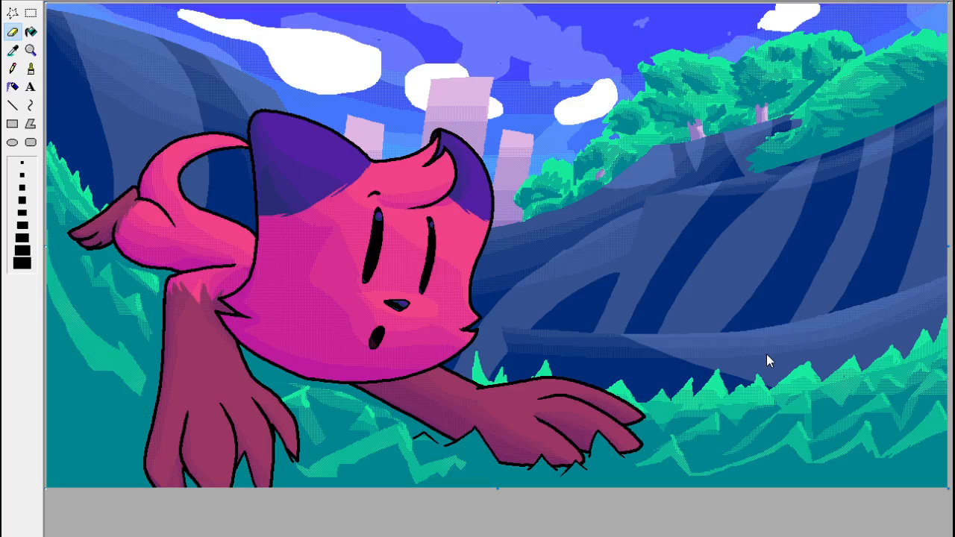
{"action": "left_click", "coordinate": [12, 49]}
{"action": "right_click", "coordinate": [256, 188]}
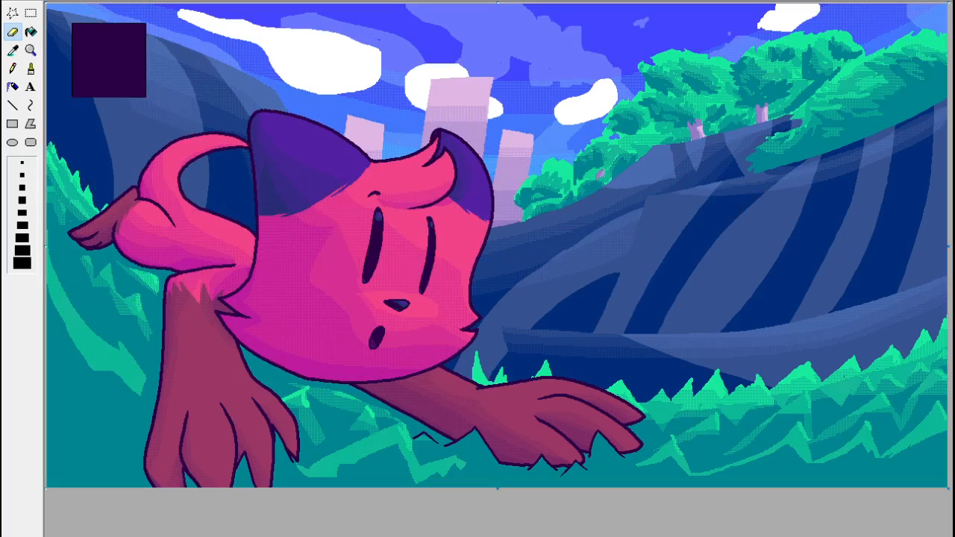
{"action": "left_click", "coordinate": [30, 12]}
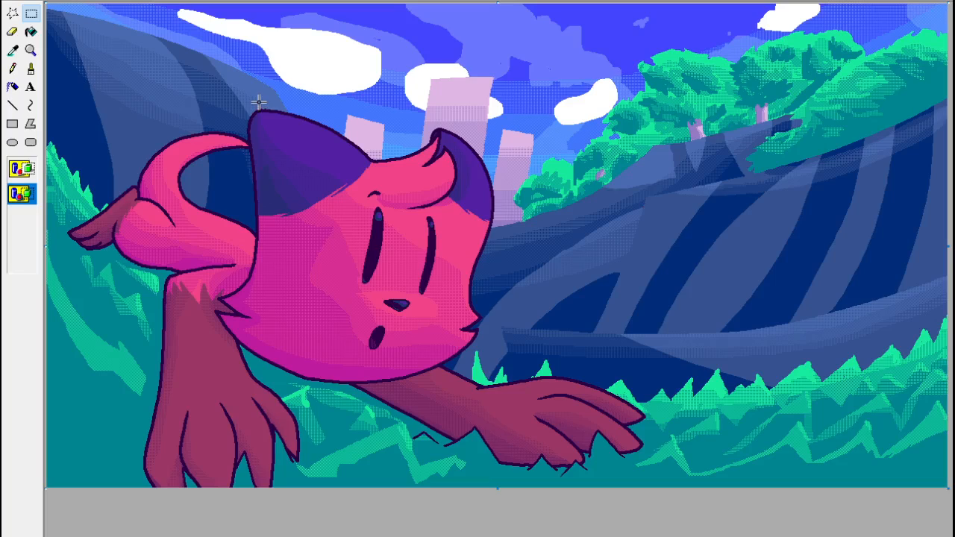
Sample the solid teal of the grass below the outstretched forearm for use with the thinnest Line tool.
{"action": "left_click", "coordinate": [31, 49]}
{"action": "left_click", "coordinate": [593, 451]}
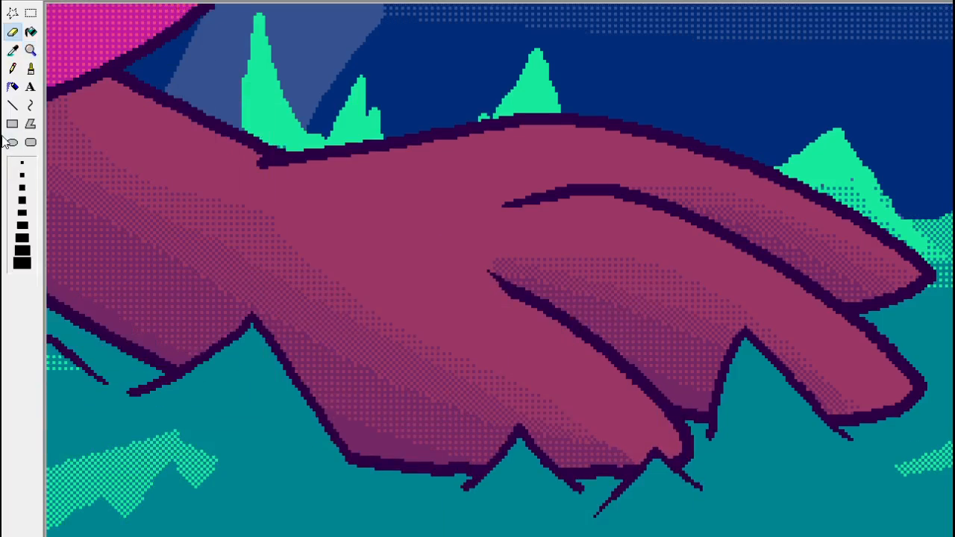
{"action": "left_click", "coordinate": [14, 104]}
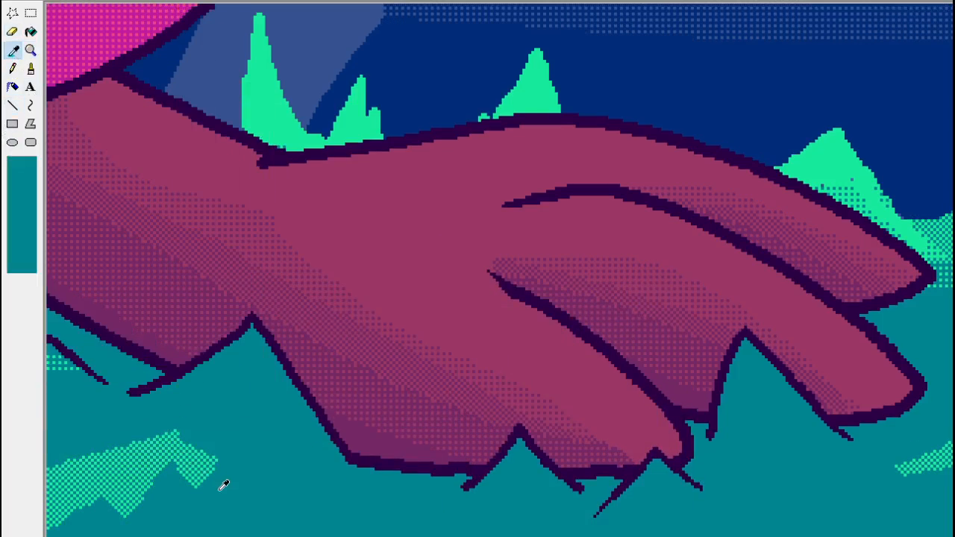
{"action": "scroll", "coordinate": [500, 270], "scroll_direction": "left", "scroll_amount": 4}
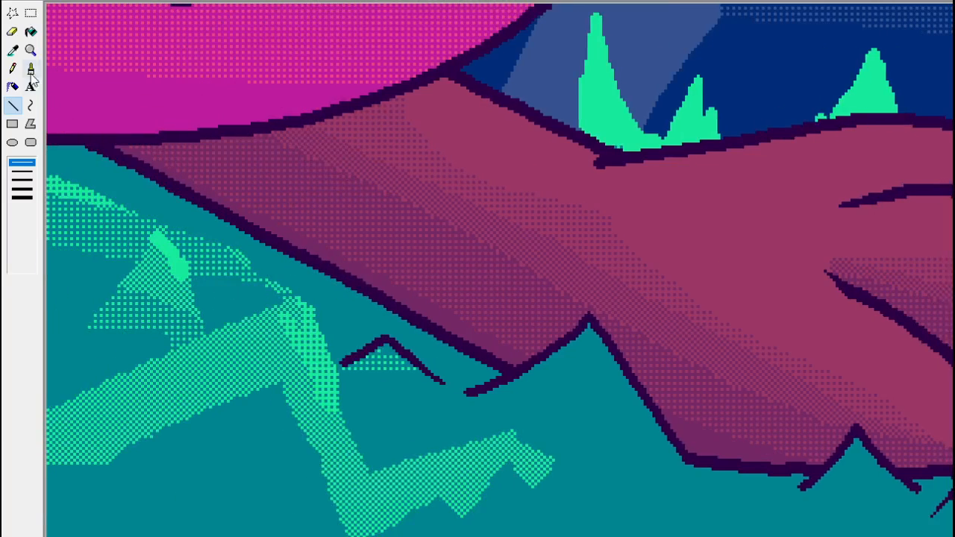
{"action": "left_click", "coordinate": [13, 50]}
{"action": "left_click", "coordinate": [274, 404]}
{"action": "left_click", "coordinate": [30, 50]}
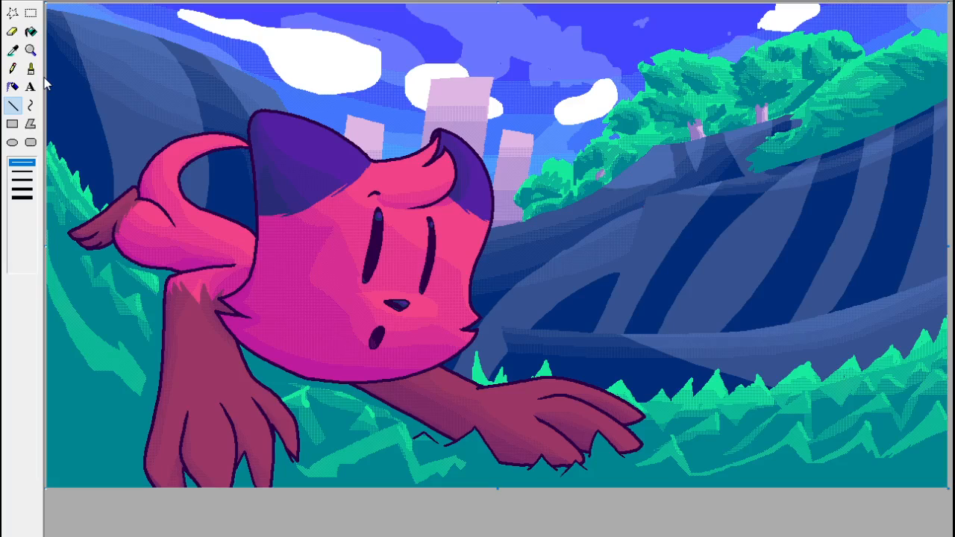
Sample the dark navy of the hillside and trim the tip of the narrow grass spike beyond the outstretched paw.
{"action": "left_click", "coordinate": [31, 50]}
{"action": "left_click", "coordinate": [688, 337]}
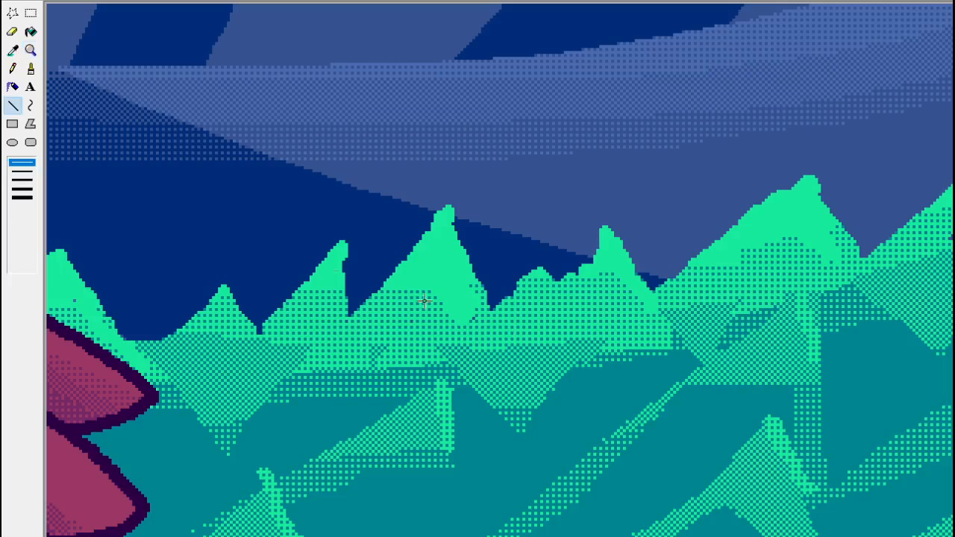
{"action": "left_click", "coordinate": [32, 70]}
{"action": "left_click", "coordinate": [13, 51]}
{"action": "left_click", "coordinate": [362, 249]}
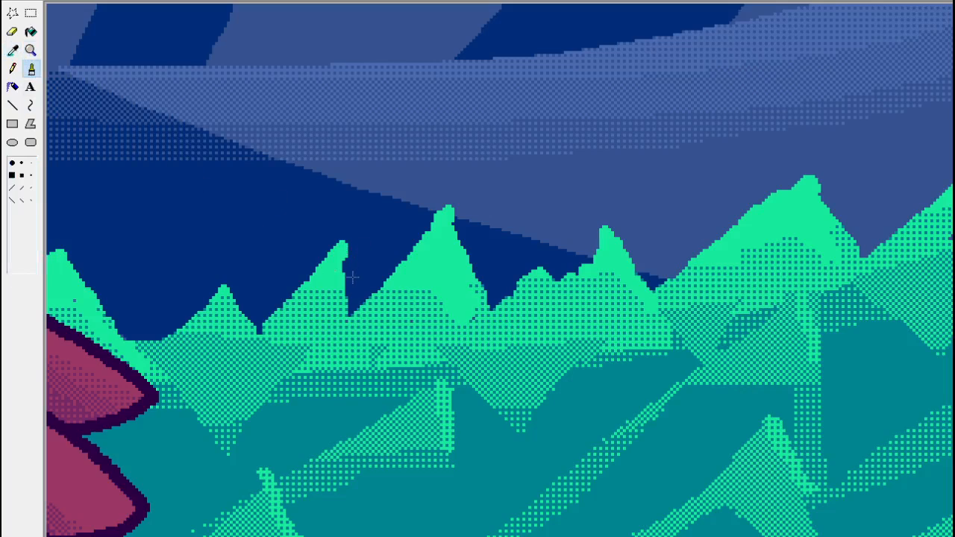
{"action": "left_click_drag", "start_coordinate": [353, 277], "coordinate": [340, 225]}
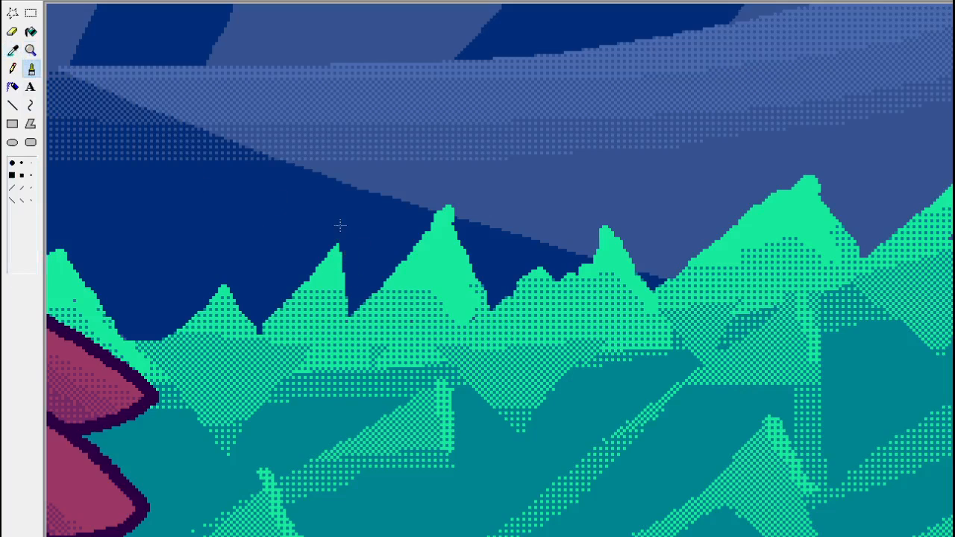
Trim the tip of the next, taller grass spike with the Pencil and sample the hillside blue around it.
{"action": "left_click", "coordinate": [13, 69]}
{"action": "mouse_move", "coordinate": [447, 216]}
{"action": "left_mouse_down"}
{"action": "mouse_move", "coordinate": [420, 231]}
{"action": "mouse_move", "coordinate": [312, 188]}
{"action": "mouse_move", "coordinate": [399, 215]}
{"action": "mouse_move", "coordinate": [464, 198]}
{"action": "left_mouse_up"}
{"action": "left_click", "coordinate": [31, 35]}
{"action": "left_click", "coordinate": [14, 50]}
{"action": "left_click", "coordinate": [448, 209]}
{"action": "left_click", "coordinate": [16, 74]}
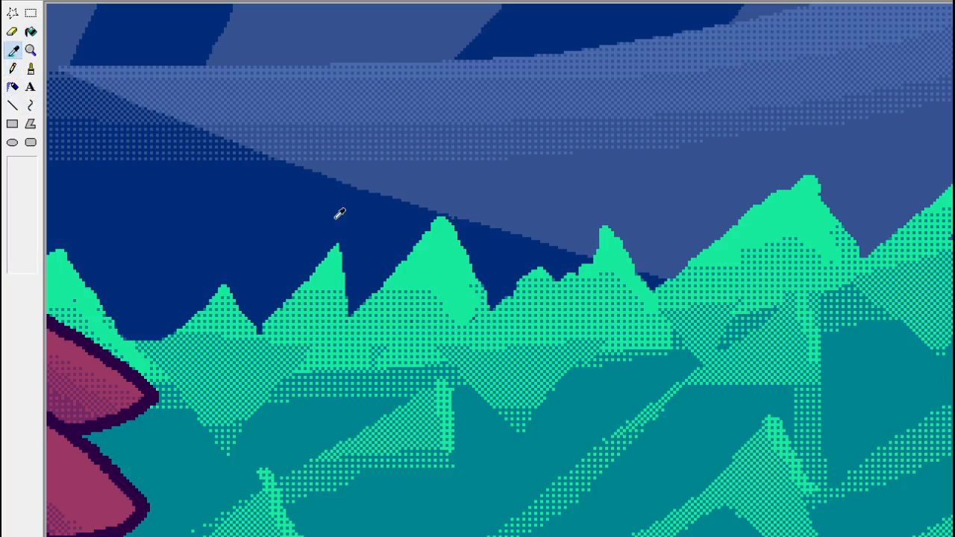
Sample the lighter slate blue of the hillside and sharpen the tip of the small grass spike against it.
{"action": "left_click", "coordinate": [14, 53]}
{"action": "left_click", "coordinate": [651, 235]}
{"action": "key", "text": "ctrl+z"}
{"action": "left_click_drag", "start_coordinate": [628, 256], "coordinate": [603, 219]}
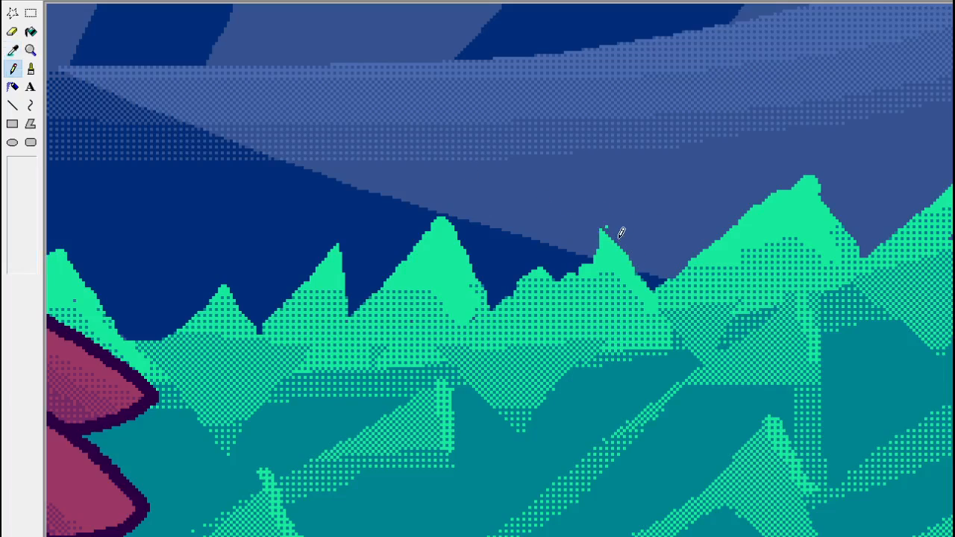
Trim the tops of the next three large grass spikes farther along the hillside with slate blue Pencil strokes.
{"action": "scroll", "coordinate": [499, 270], "scroll_direction": "right", "scroll_amount": 4}
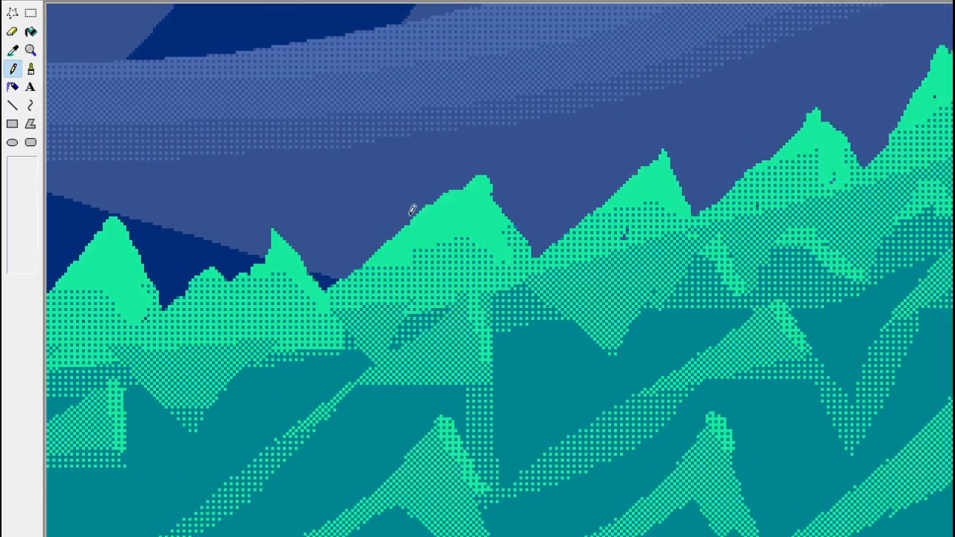
{"action": "left_click_drag", "start_coordinate": [402, 229], "coordinate": [452, 186]}
{"action": "mouse_move", "coordinate": [431, 200]}
{"action": "left_mouse_down"}
{"action": "mouse_move", "coordinate": [509, 200]}
{"action": "mouse_move", "coordinate": [465, 179]}
{"action": "mouse_move", "coordinate": [513, 191]}
{"action": "mouse_move", "coordinate": [480, 168]}
{"action": "left_mouse_up"}
{"action": "mouse_move", "coordinate": [652, 147]}
{"action": "left_mouse_down"}
{"action": "mouse_move", "coordinate": [671, 157]}
{"action": "mouse_move", "coordinate": [656, 145]}
{"action": "left_mouse_up"}
{"action": "left_click_drag", "start_coordinate": [797, 124], "coordinate": [817, 111]}
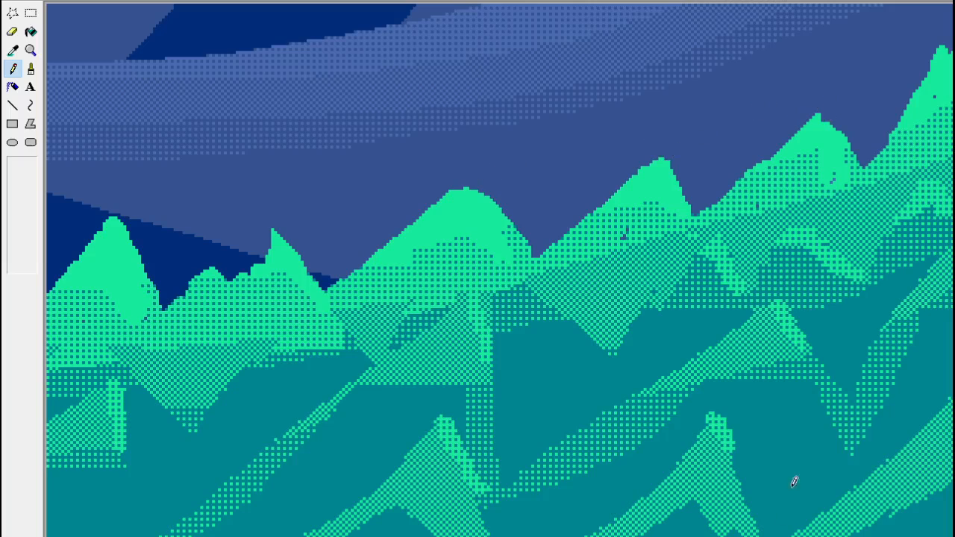
Pencil bright green blade highlights into the dithered grass beneath the large spikes on the far side.
{"action": "scroll", "coordinate": [861, 438], "scroll_direction": "up", "scroll_amount": 4}
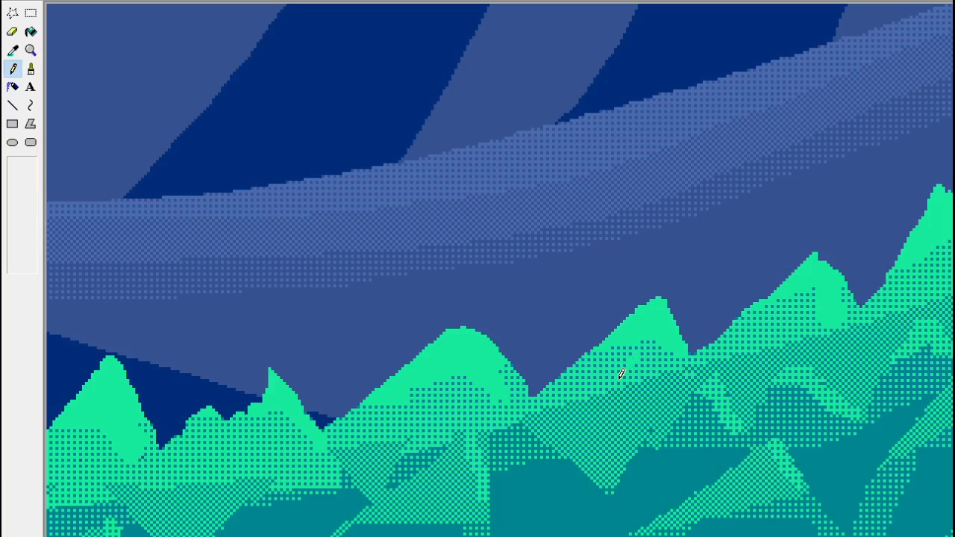
{"action": "left_click_drag", "start_coordinate": [596, 421], "coordinate": [621, 391]}
{"action": "left_click_drag", "start_coordinate": [594, 424], "coordinate": [588, 431]}
{"action": "mouse_move", "coordinate": [622, 389]}
{"action": "left_mouse_down"}
{"action": "mouse_move", "coordinate": [599, 420]}
{"action": "mouse_move", "coordinate": [635, 413]}
{"action": "left_mouse_up"}
{"action": "left_click_drag", "start_coordinate": [743, 383], "coordinate": [763, 364]}
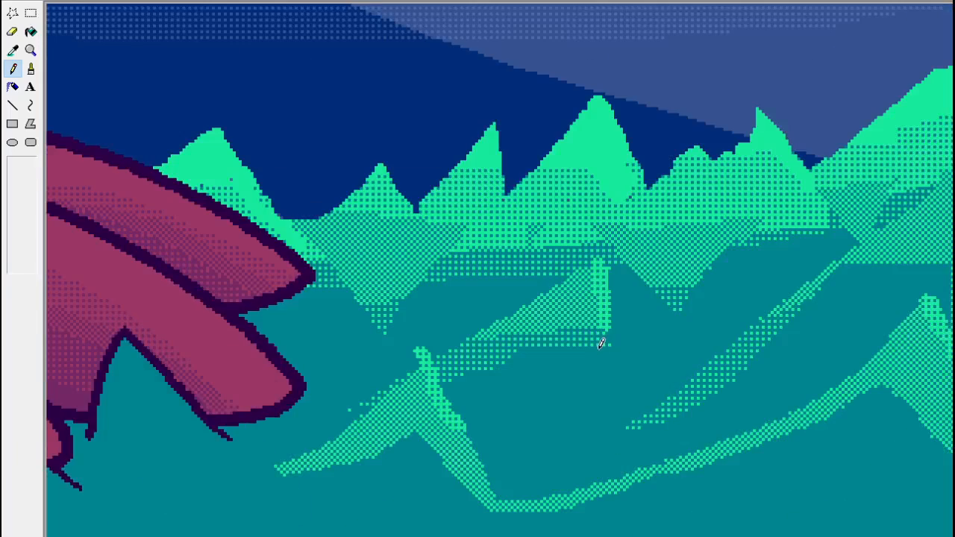
Pencil bright green blade highlights under the spikes nearer the outstretched paw and fill in the chevron-shaped one.
{"action": "mouse_move", "coordinate": [669, 229]}
{"action": "left_mouse_down"}
{"action": "mouse_move", "coordinate": [681, 208]}
{"action": "mouse_move", "coordinate": [670, 224]}
{"action": "mouse_move", "coordinate": [716, 232]}
{"action": "mouse_move", "coordinate": [701, 200]}
{"action": "mouse_move", "coordinate": [709, 215]}
{"action": "left_mouse_up"}
{"action": "left_click_drag", "start_coordinate": [463, 249], "coordinate": [484, 233]}
{"action": "mouse_move", "coordinate": [377, 280]}
{"action": "left_mouse_down"}
{"action": "mouse_move", "coordinate": [403, 250]}
{"action": "mouse_move", "coordinate": [380, 279]}
{"action": "mouse_move", "coordinate": [423, 252]}
{"action": "left_mouse_up"}
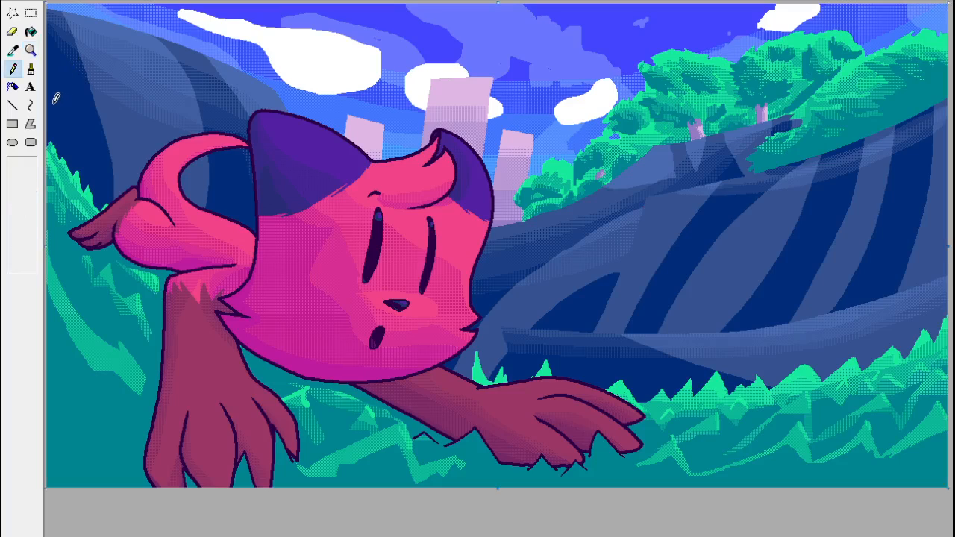
{"action": "left_click", "coordinate": [30, 50]}
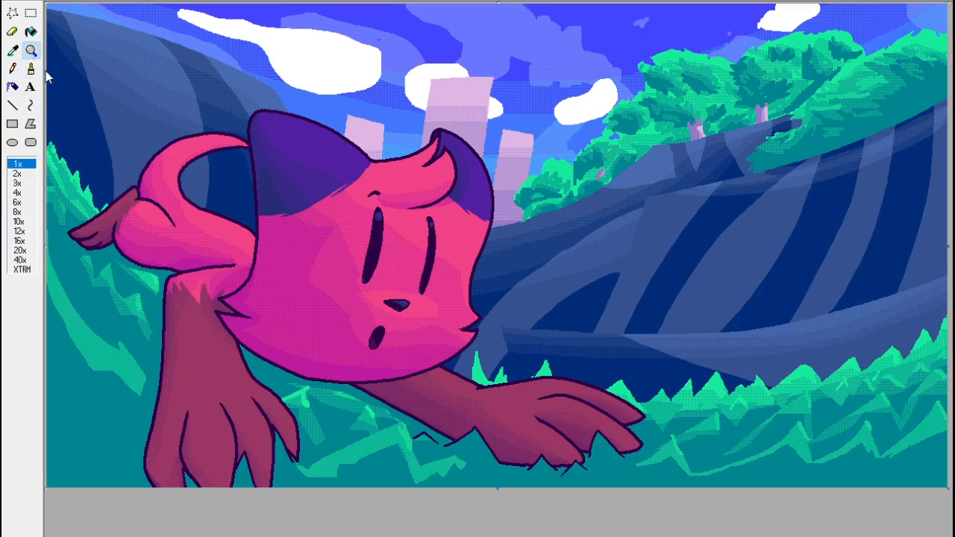
{"action": "left_click", "coordinate": [821, 418]}
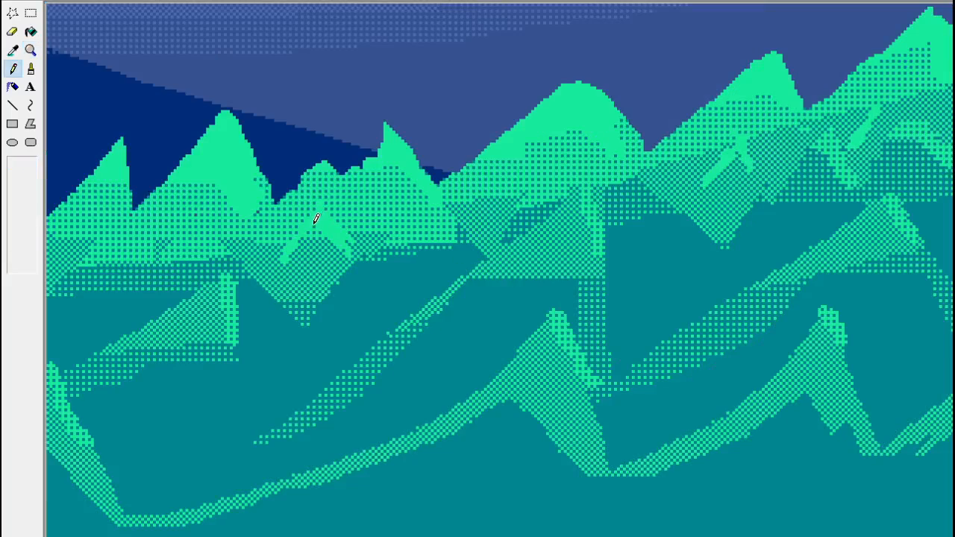
{"action": "mouse_move", "coordinate": [316, 219]}
{"action": "left_mouse_down"}
{"action": "mouse_move", "coordinate": [333, 251]}
{"action": "mouse_move", "coordinate": [349, 253]}
{"action": "mouse_move", "coordinate": [314, 232]}
{"action": "mouse_move", "coordinate": [327, 245]}
{"action": "mouse_move", "coordinate": [314, 233]}
{"action": "mouse_move", "coordinate": [359, 247]}
{"action": "left_mouse_up"}
{"action": "mouse_move", "coordinate": [302, 237]}
{"action": "left_mouse_down"}
{"action": "mouse_move", "coordinate": [328, 243]}
{"action": "mouse_move", "coordinate": [293, 250]}
{"action": "mouse_move", "coordinate": [349, 256]}
{"action": "mouse_move", "coordinate": [294, 253]}
{"action": "left_mouse_up"}
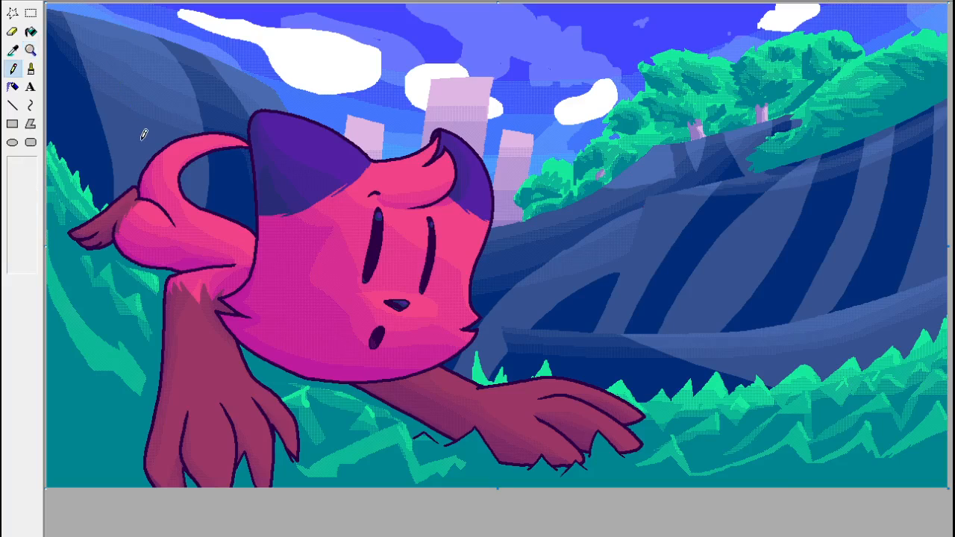
{"action": "left_click", "coordinate": [31, 50]}
{"action": "left_click", "coordinate": [721, 321]}
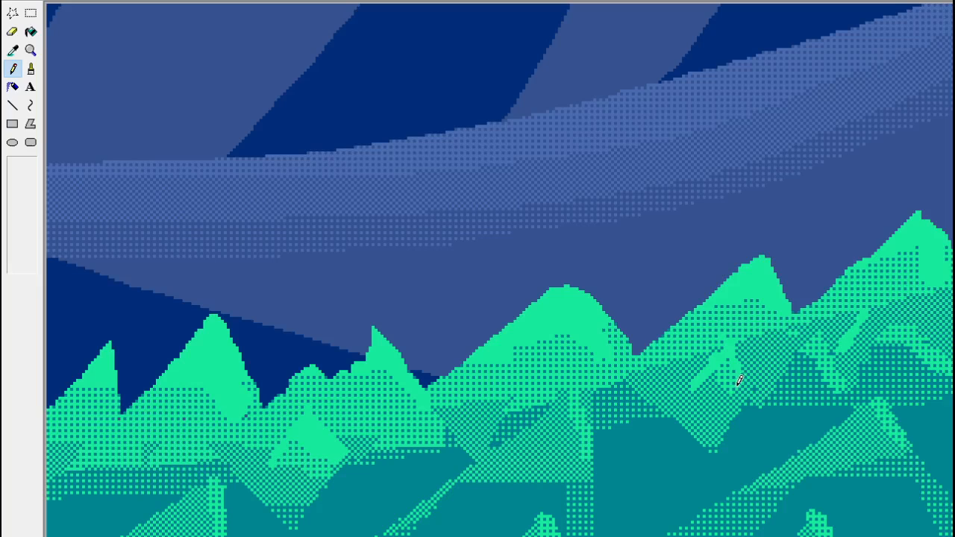
{"action": "left_click", "coordinate": [61, 52]}
Sample the solid teal and thin the dither along the lower edges of the grass band below the chin with thin lines.
{"action": "left_click", "coordinate": [31, 50]}
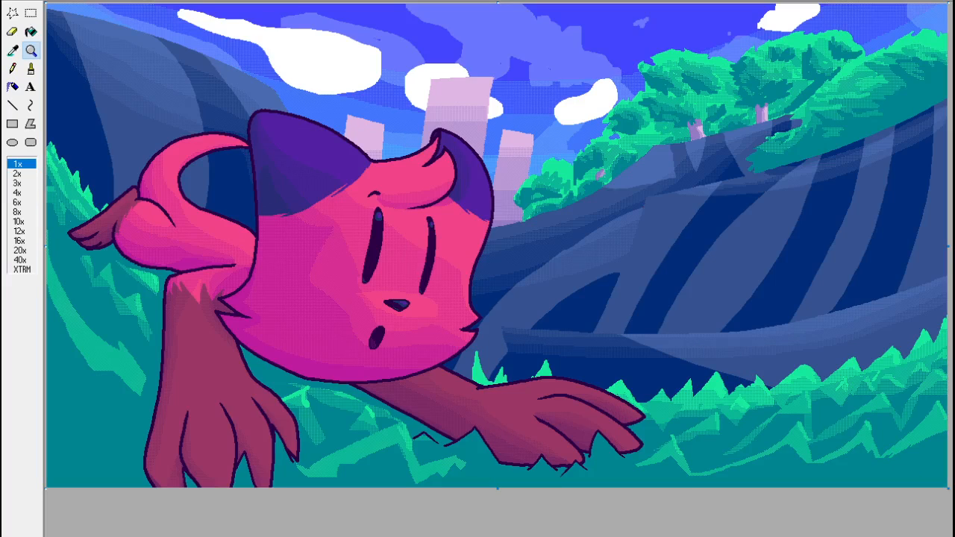
{"action": "left_click", "coordinate": [378, 478]}
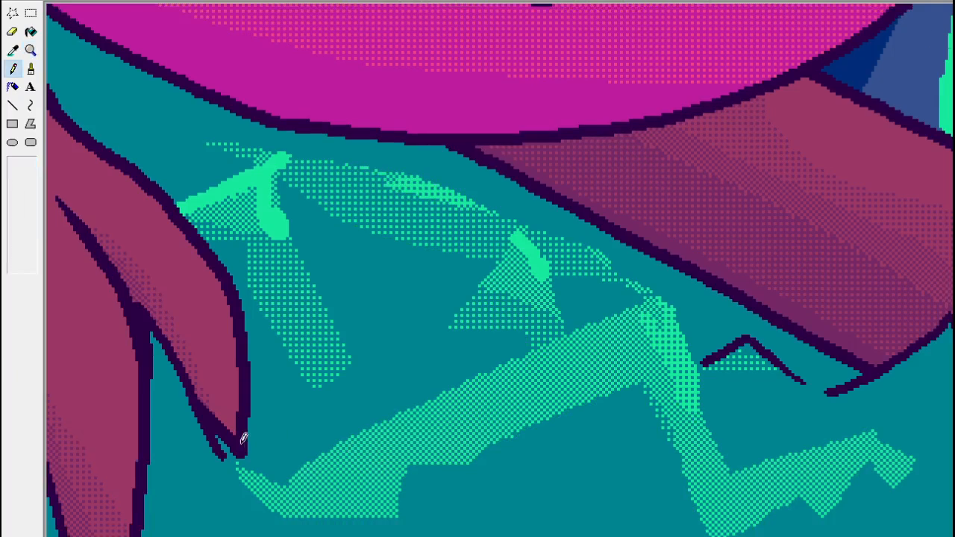
{"action": "left_click", "coordinate": [13, 51]}
{"action": "left_click", "coordinate": [451, 524]}
{"action": "left_click", "coordinate": [13, 106]}
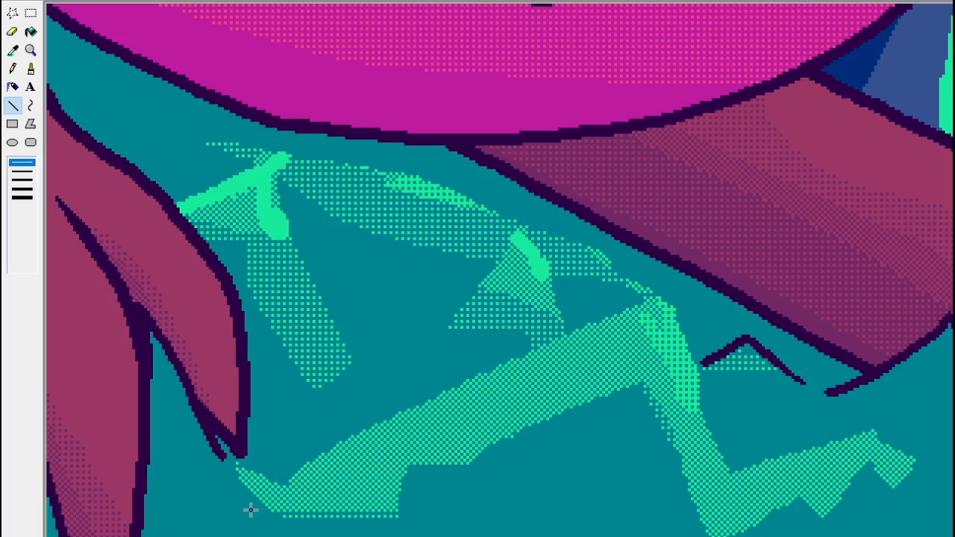
{"action": "mouse_move", "coordinate": [403, 501]}
{"action": "left_mouse_down"}
{"action": "mouse_move", "coordinate": [227, 498]}
{"action": "mouse_move", "coordinate": [247, 500]}
{"action": "left_mouse_up"}
{"action": "left_click", "coordinate": [31, 50]}
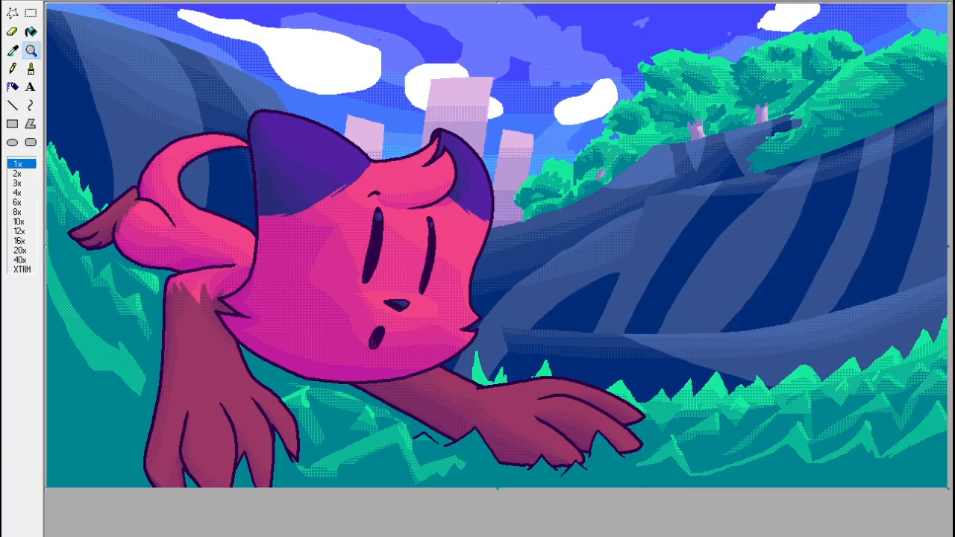
{"action": "left_click", "coordinate": [411, 418]}
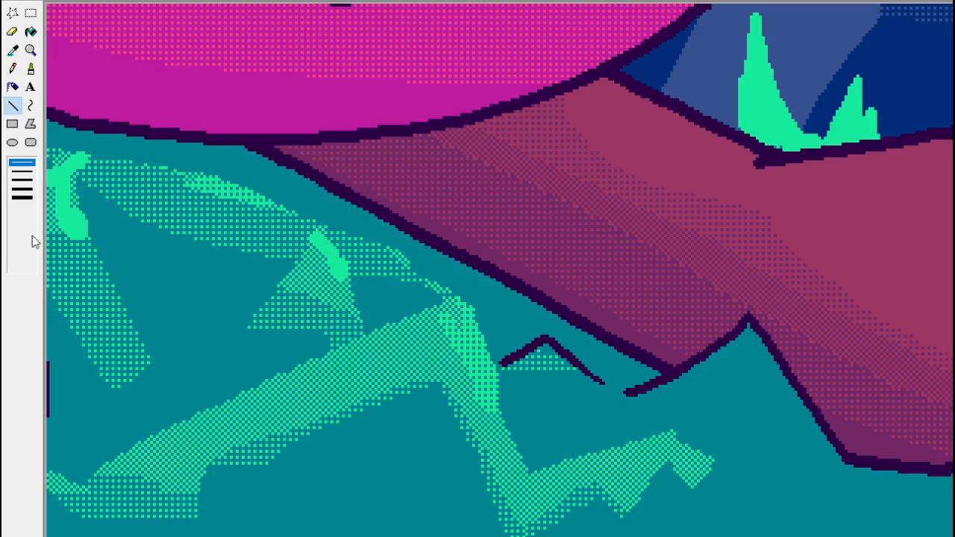
{"action": "left_click", "coordinate": [31, 51]}
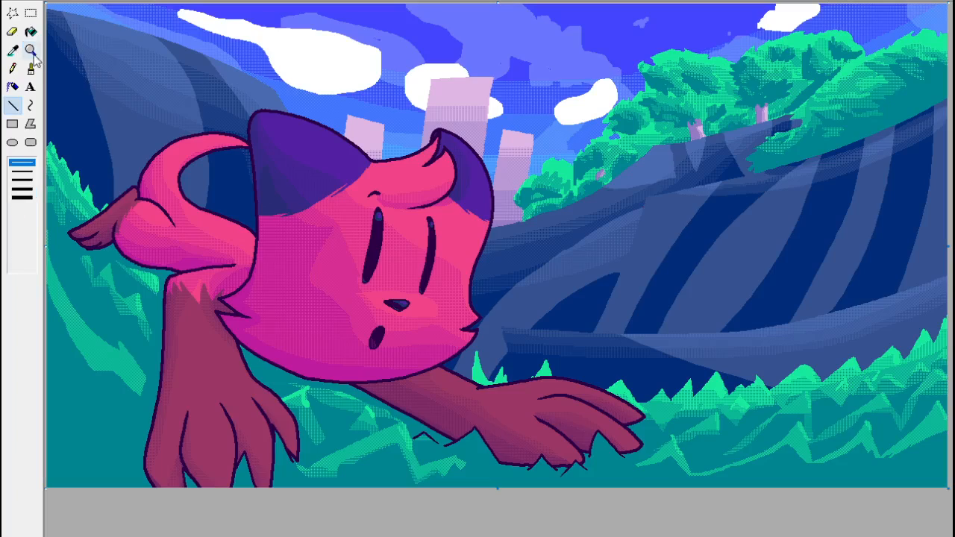
Sample the solid teal and thin the dither along the lower edge of the zigzag grass beside the outstretched paw with thin lines.
{"action": "left_click", "coordinate": [30, 12]}
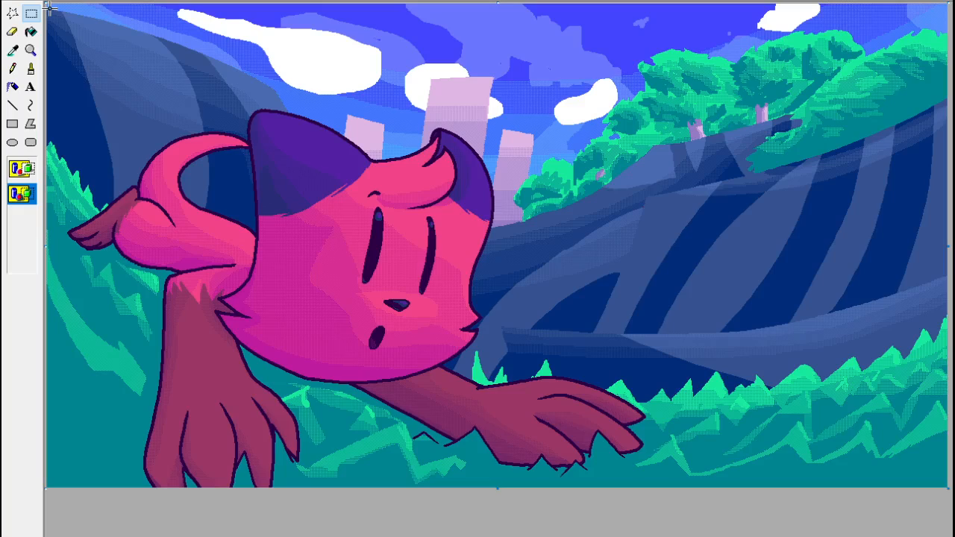
{"action": "left_click", "coordinate": [30, 31]}
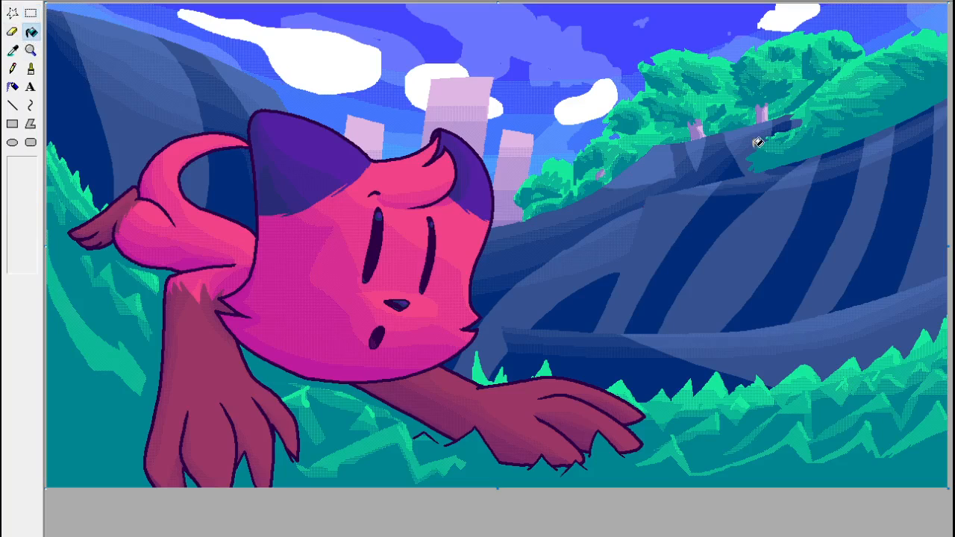
{"action": "left_click", "coordinate": [31, 50]}
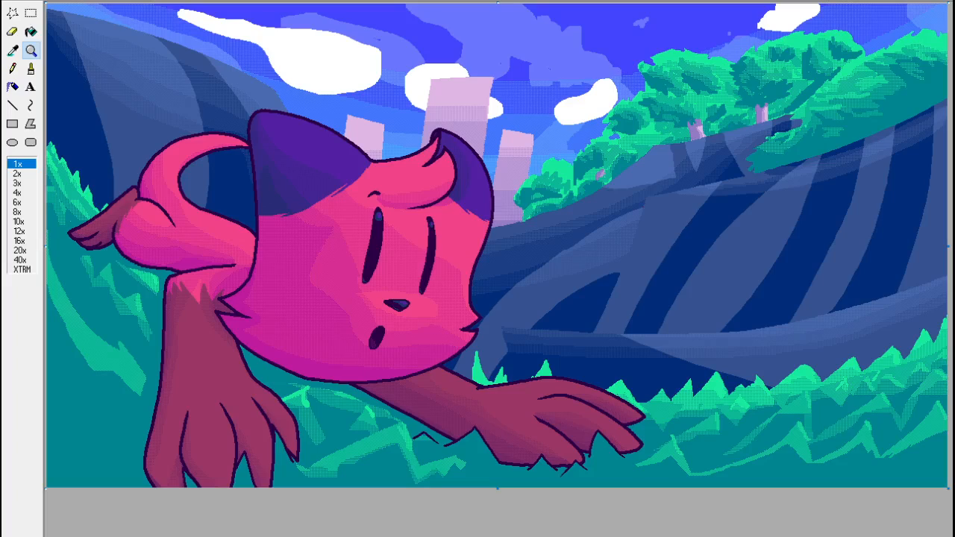
{"action": "left_click", "coordinate": [825, 461]}
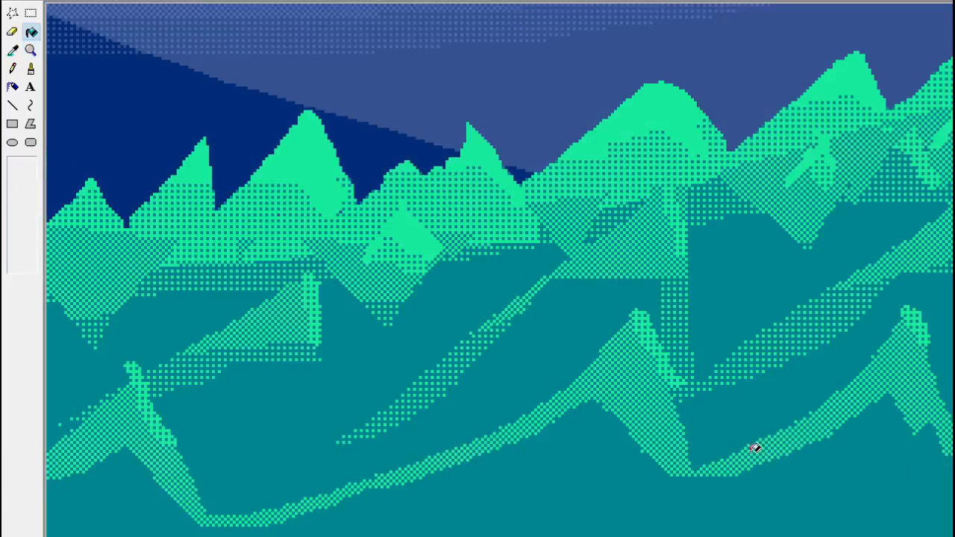
{"action": "left_click", "coordinate": [12, 50]}
{"action": "left_click", "coordinate": [324, 492]}
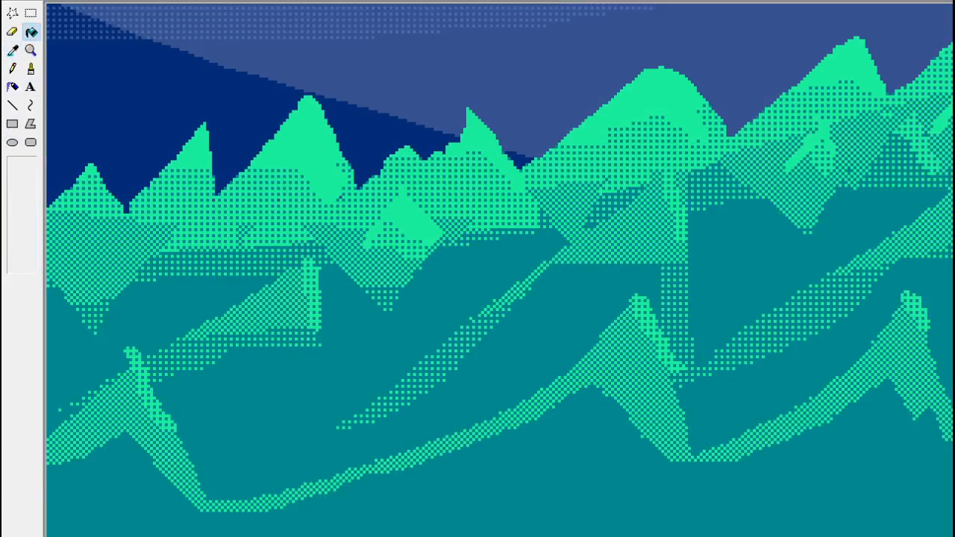
{"action": "left_click", "coordinate": [12, 105]}
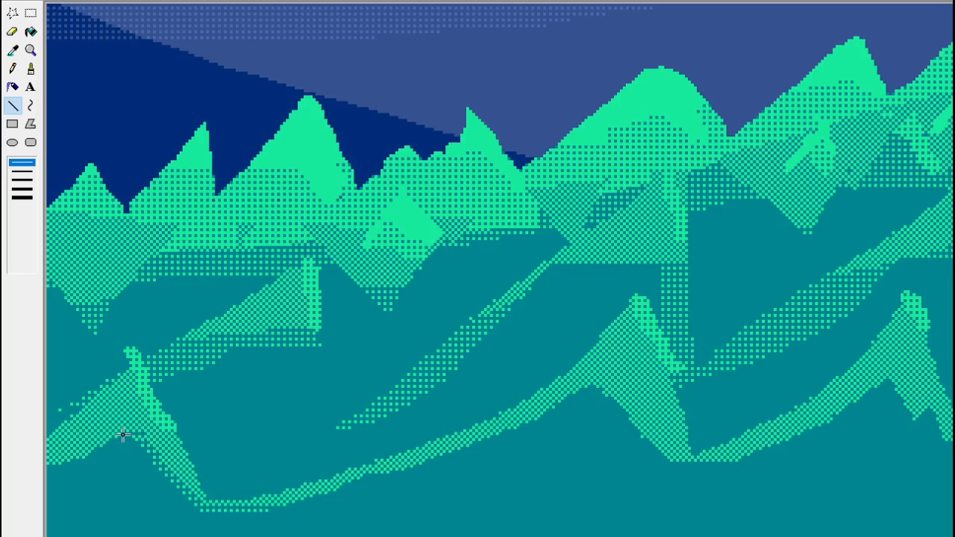
{"action": "scroll", "coordinate": [500, 268], "scroll_direction": "left", "scroll_amount": 6}
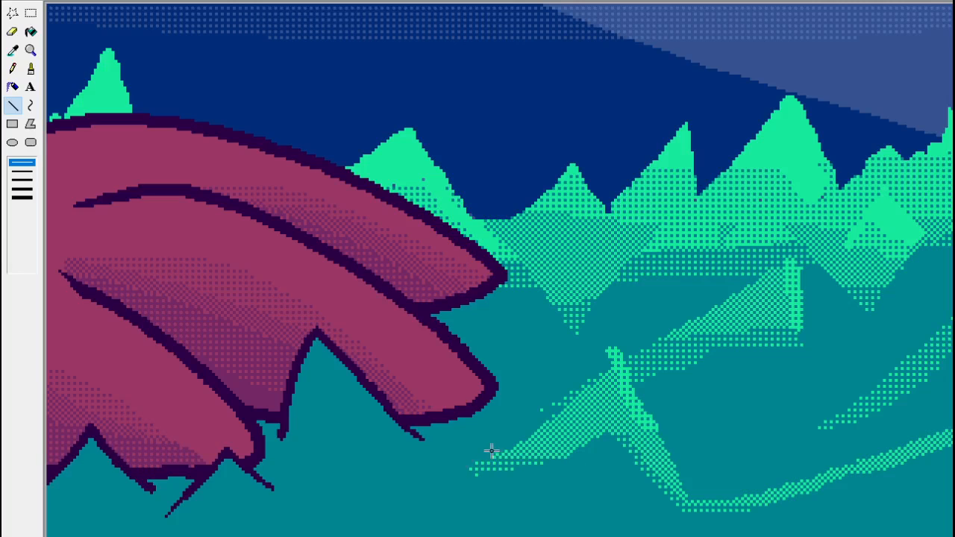
Thin the dither with thin teal lines in the valleys between the zigzag grass peaks farther from the paw.
{"action": "left_click", "coordinate": [30, 50]}
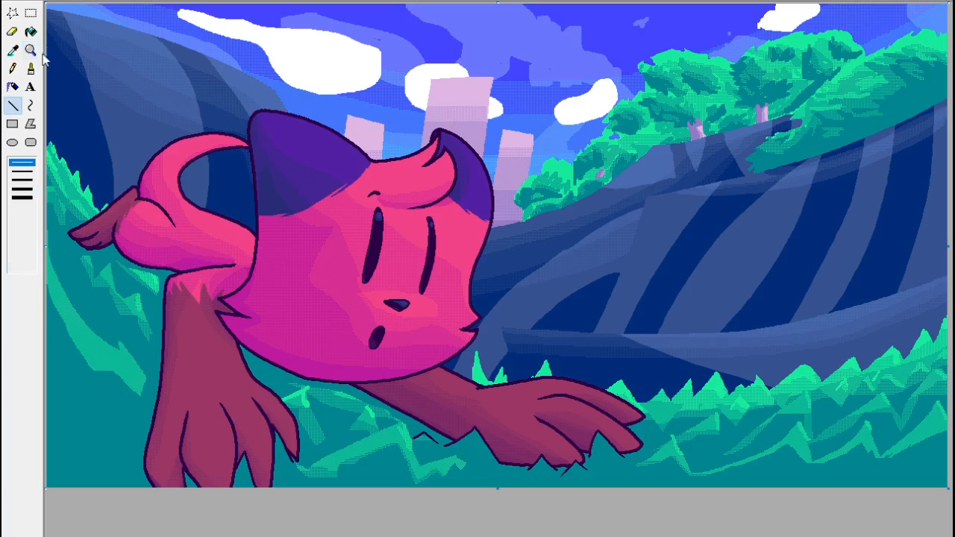
{"action": "left_click", "coordinate": [704, 469]}
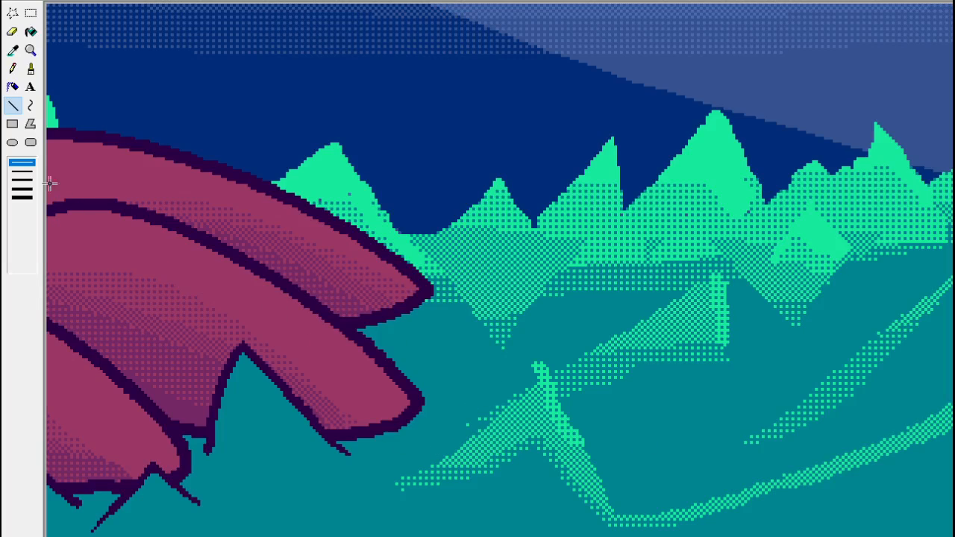
{"action": "left_click", "coordinate": [30, 50]}
{"action": "left_click", "coordinate": [18, 164]}
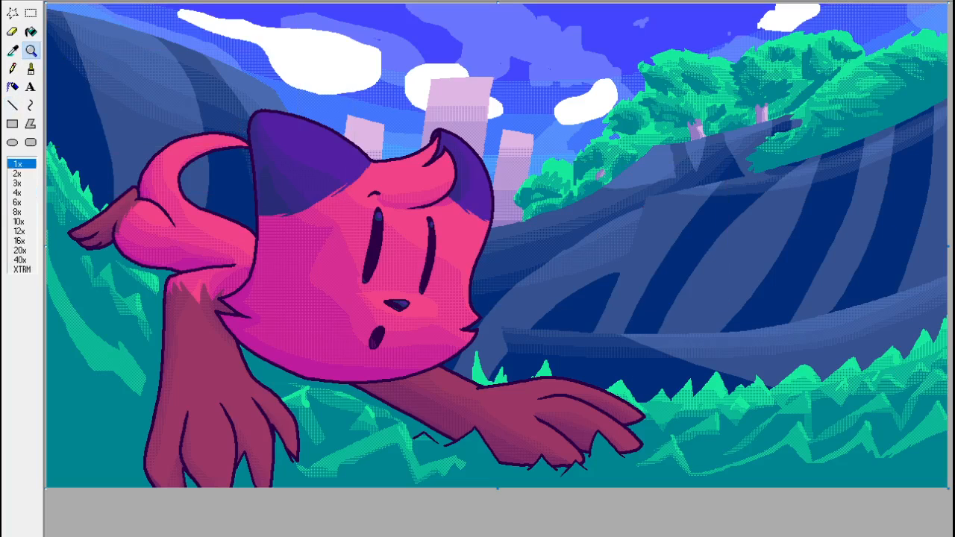
{"action": "left_click", "coordinate": [878, 478]}
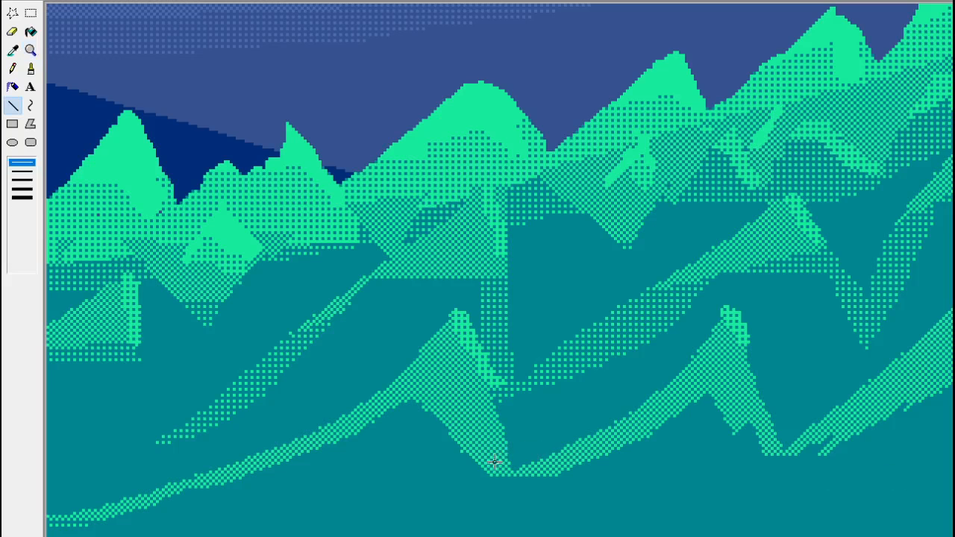
{"action": "left_click_drag", "start_coordinate": [528, 473], "coordinate": [622, 480]}
{"action": "left_click_drag", "start_coordinate": [479, 464], "coordinate": [627, 474]}
{"action": "left_click", "coordinate": [30, 50]}
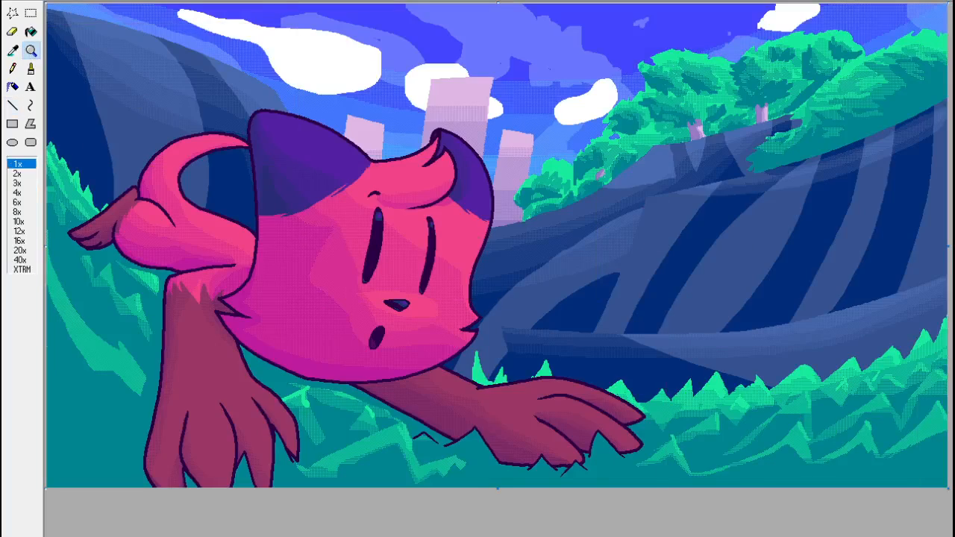
{"action": "left_click", "coordinate": [837, 446]}
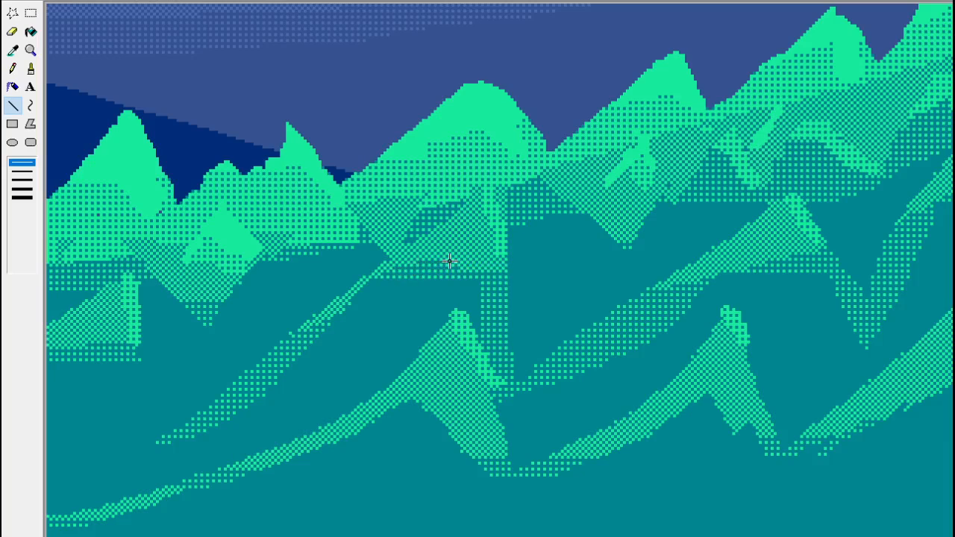
{"action": "left_click", "coordinate": [30, 50]}
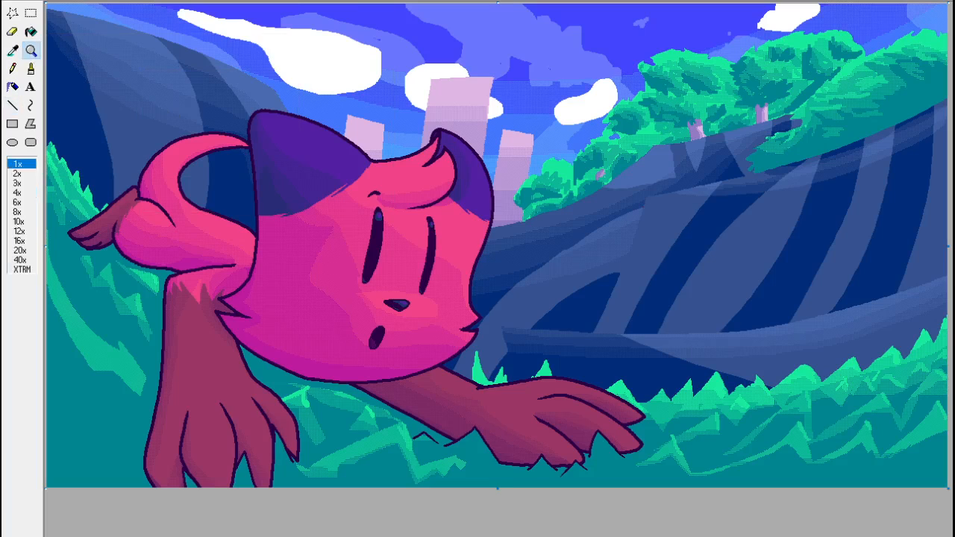
{"action": "left_click", "coordinate": [813, 415]}
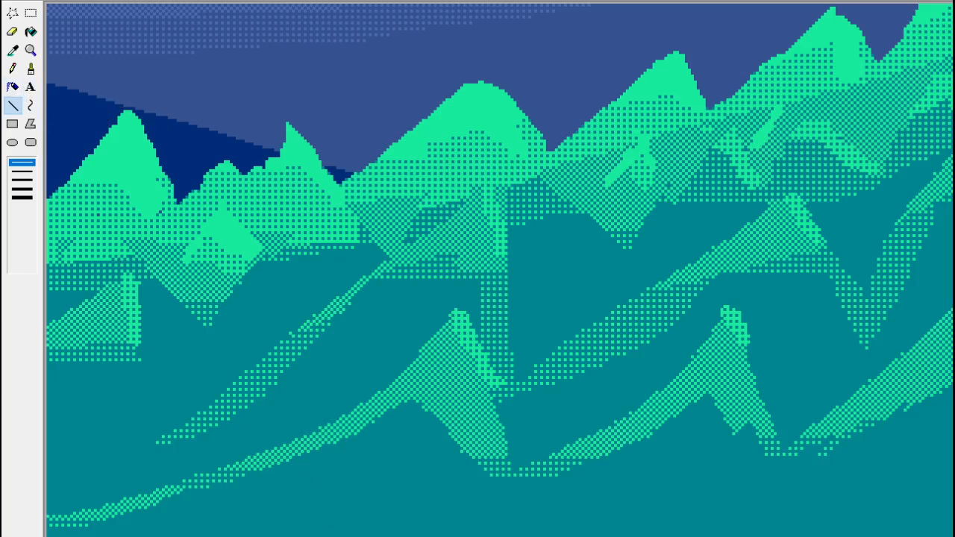
{"action": "left_click_drag", "start_coordinate": [716, 536], "coordinate": [607, 536]}
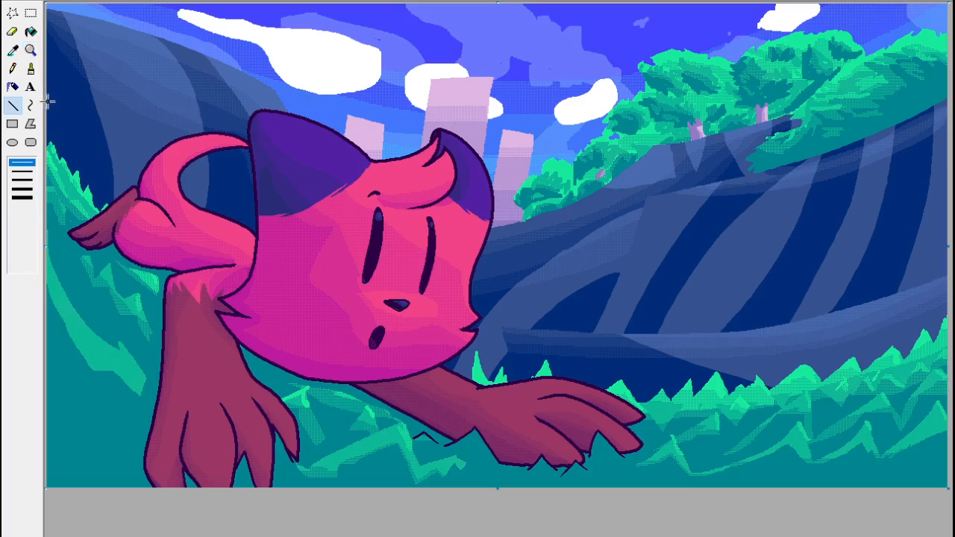
Thin the dither along the lower edge of the long curved grass patch beside the standing foreleg with thin horizontal teal lines.
{"action": "left_click", "coordinate": [30, 50]}
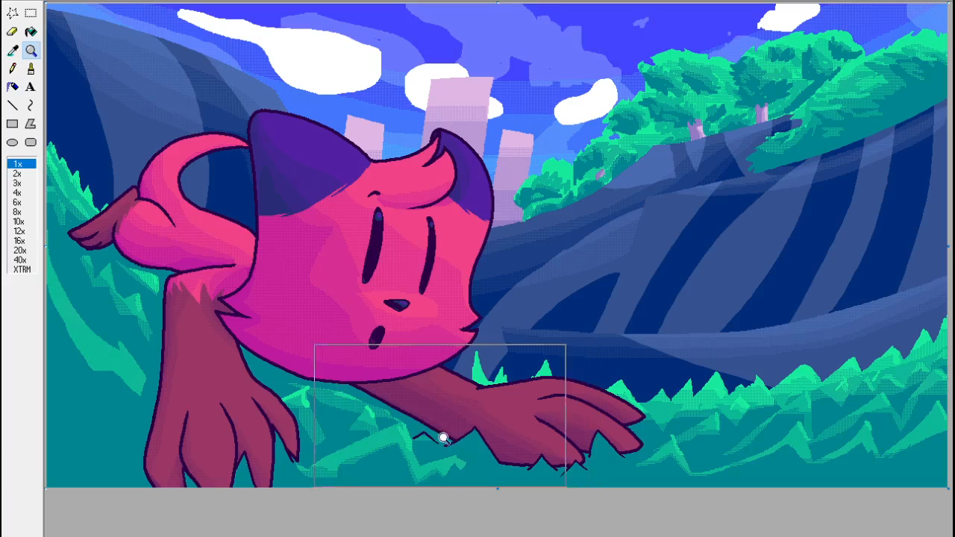
{"action": "left_click", "coordinate": [116, 377]}
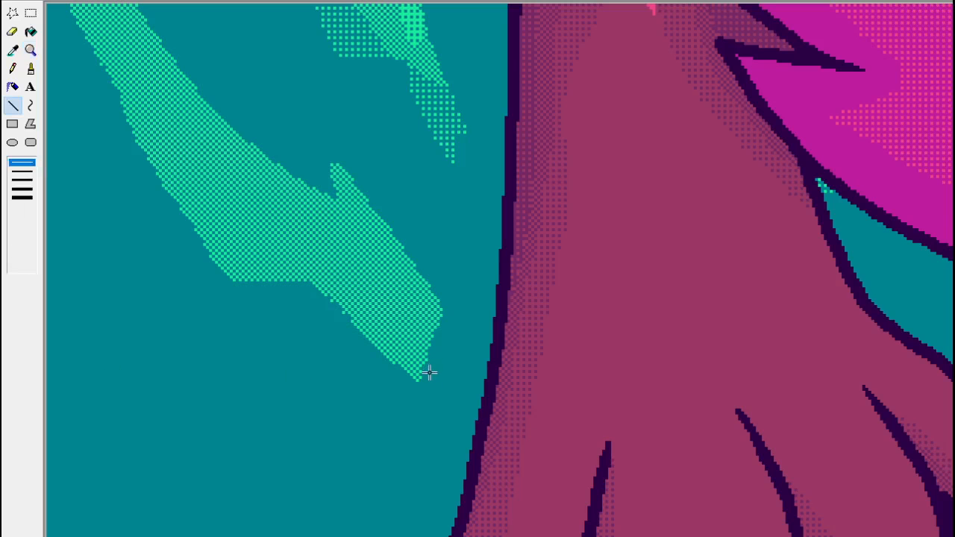
{"action": "left_click_drag", "start_coordinate": [425, 377], "coordinate": [372, 375]}
{"action": "left_click_drag", "start_coordinate": [441, 367], "coordinate": [352, 367]}
{"action": "mouse_move", "coordinate": [438, 359]}
{"action": "left_mouse_down"}
{"action": "mouse_move", "coordinate": [339, 358]}
{"action": "mouse_move", "coordinate": [416, 353]}
{"action": "mouse_move", "coordinate": [324, 348]}
{"action": "mouse_move", "coordinate": [362, 344]}
{"action": "left_mouse_up"}
{"action": "left_click_drag", "start_coordinate": [440, 342], "coordinate": [318, 339]}
{"action": "left_click_drag", "start_coordinate": [387, 337], "coordinate": [303, 336]}
{"action": "left_click_drag", "start_coordinate": [393, 337], "coordinate": [308, 337]}
{"action": "mouse_move", "coordinate": [381, 331]}
{"action": "left_mouse_down"}
{"action": "mouse_move", "coordinate": [311, 330]}
{"action": "mouse_move", "coordinate": [309, 317]}
{"action": "mouse_move", "coordinate": [277, 310]}
{"action": "left_mouse_up"}
{"action": "left_click_drag", "start_coordinate": [356, 306], "coordinate": [278, 295]}
{"action": "left_click_drag", "start_coordinate": [338, 289], "coordinate": [273, 288]}
{"action": "left_click_drag", "start_coordinate": [331, 283], "coordinate": [175, 276]}
{"action": "left_click_drag", "start_coordinate": [296, 266], "coordinate": [174, 266]}
{"action": "left_click_drag", "start_coordinate": [275, 258], "coordinate": [150, 258]}
{"action": "left_click_drag", "start_coordinate": [260, 253], "coordinate": [176, 252]}
{"action": "scroll", "coordinate": [139, 198], "scroll_direction": "up", "scroll_amount": 3}
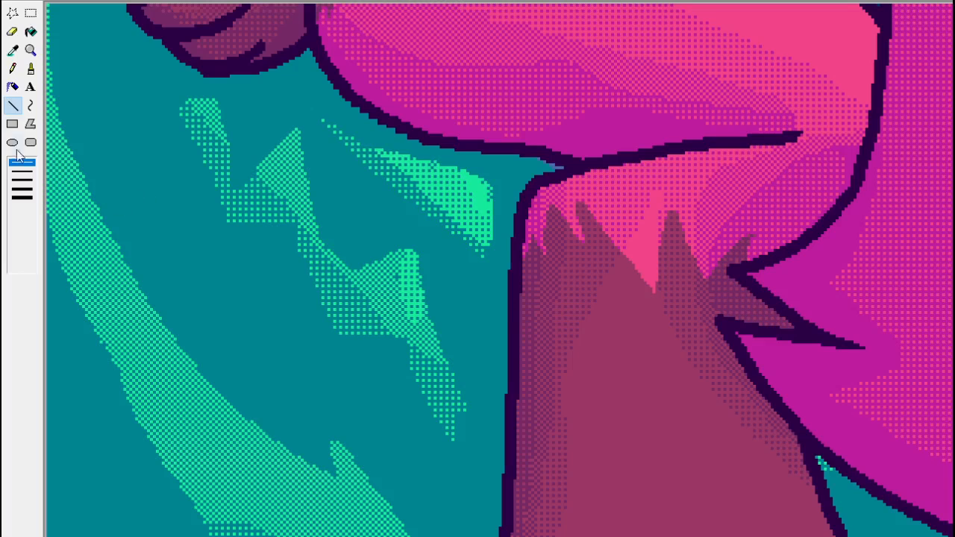
Sample the bright green and pencil blade highlights along the upper edge and tip of the long curved grass patch.
{"action": "left_click", "coordinate": [31, 50]}
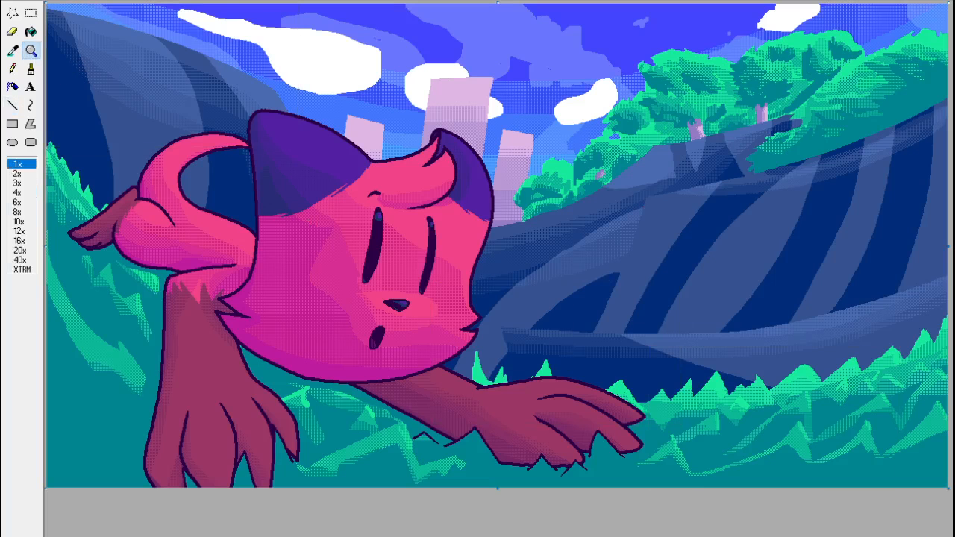
{"action": "left_click", "coordinate": [203, 380]}
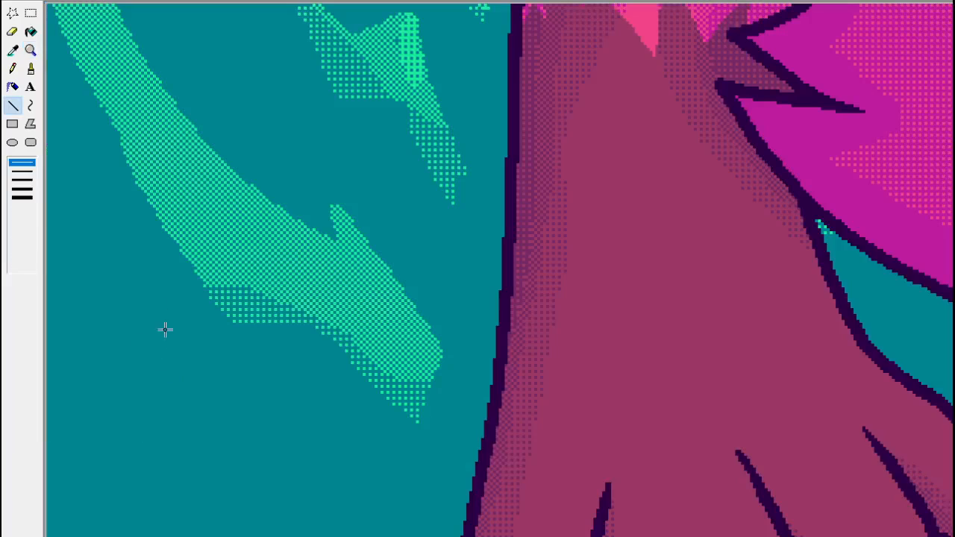
{"action": "left_click", "coordinate": [13, 50]}
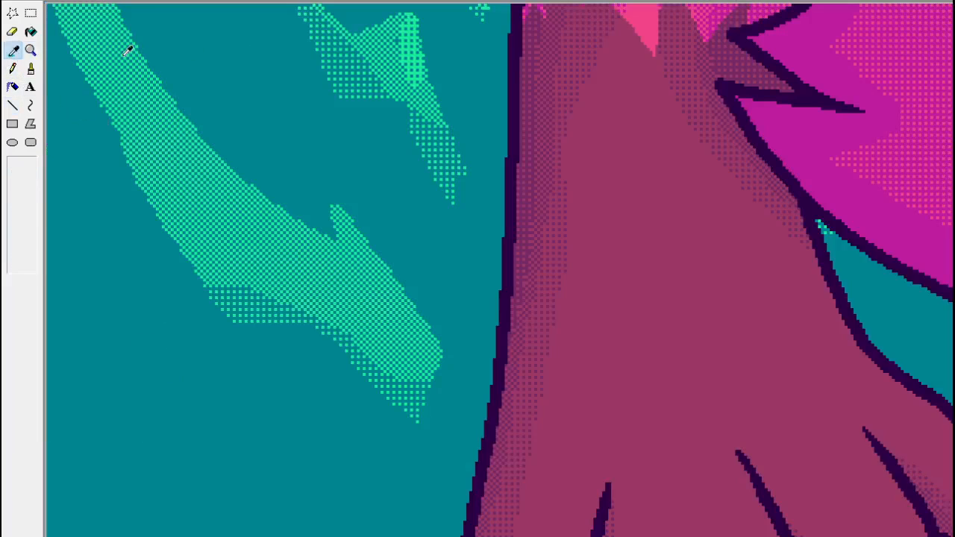
{"action": "left_click", "coordinate": [410, 41]}
{"action": "left_click", "coordinate": [13, 69]}
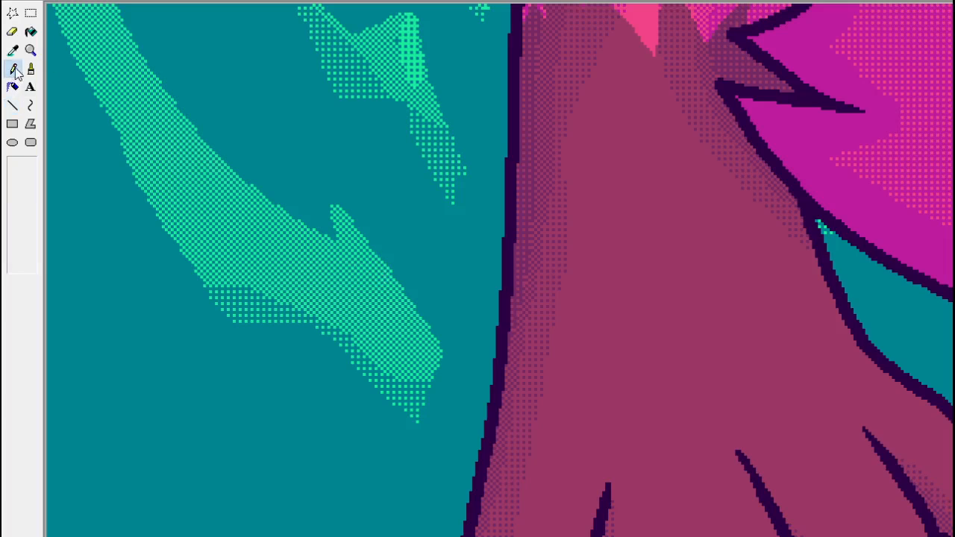
{"action": "left_click_drag", "start_coordinate": [338, 220], "coordinate": [420, 323]}
{"action": "scroll", "coordinate": [314, 261], "scroll_direction": "up", "scroll_amount": 3}
{"action": "left_click_drag", "start_coordinate": [237, 333], "coordinate": [314, 373]}
{"action": "scroll", "coordinate": [173, 301], "scroll_direction": "up", "scroll_amount": 3}
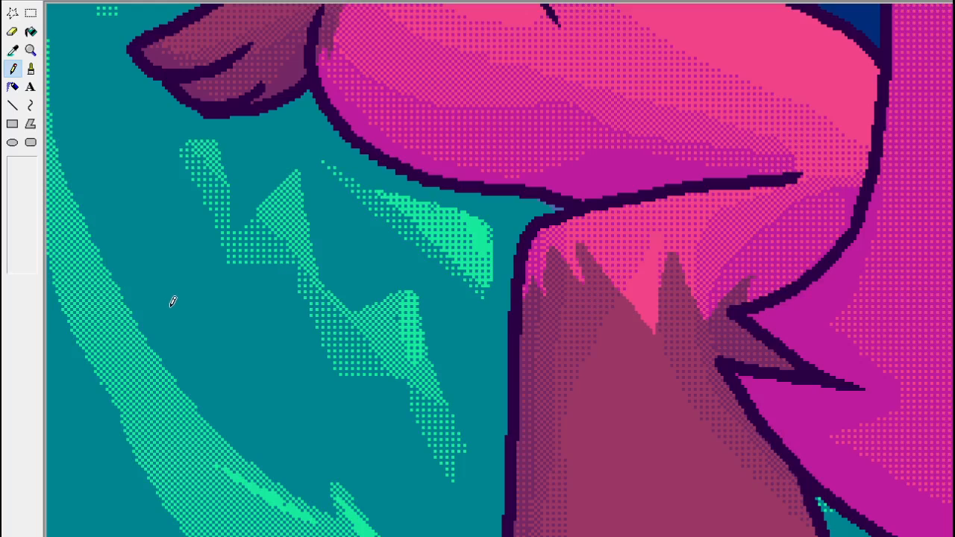
{"action": "left_click_drag", "start_coordinate": [146, 349], "coordinate": [130, 327]}
{"action": "left_click_drag", "start_coordinate": [106, 299], "coordinate": [127, 336]}
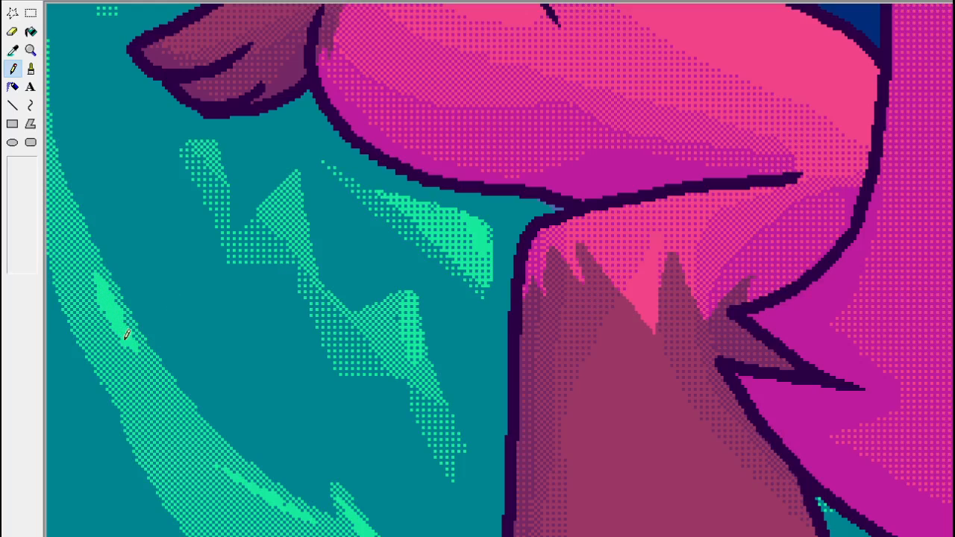
Examine the grass around the hind paw and above the outstretched arm for spots that still need highlights or shading.
{"action": "left_click", "coordinate": [30, 49]}
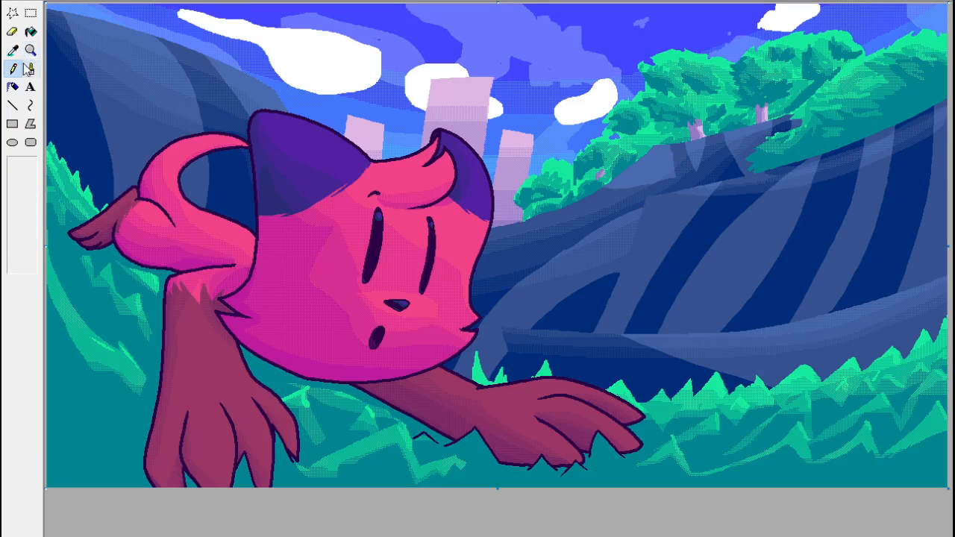
{"action": "left_click", "coordinate": [30, 50]}
{"action": "left_click", "coordinate": [164, 265]}
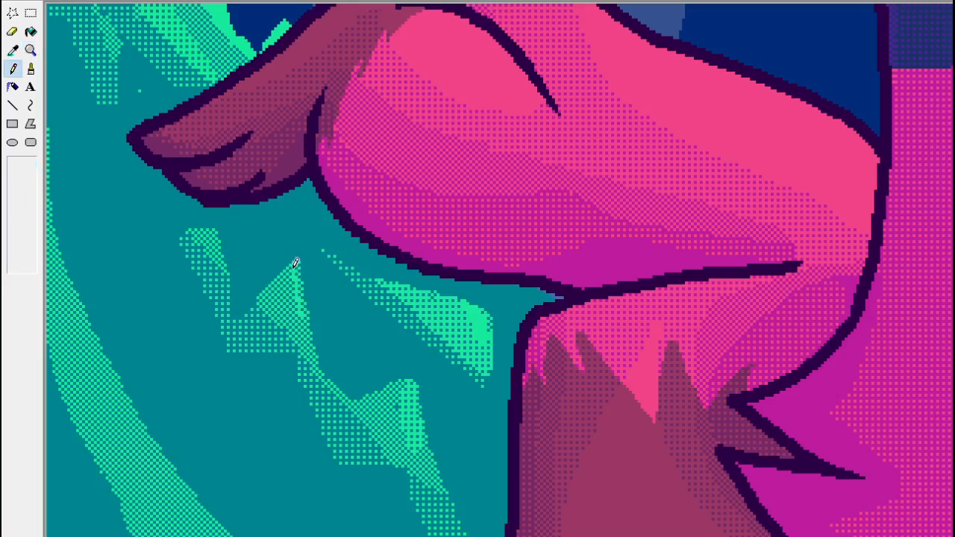
{"action": "left_click", "coordinate": [30, 49]}
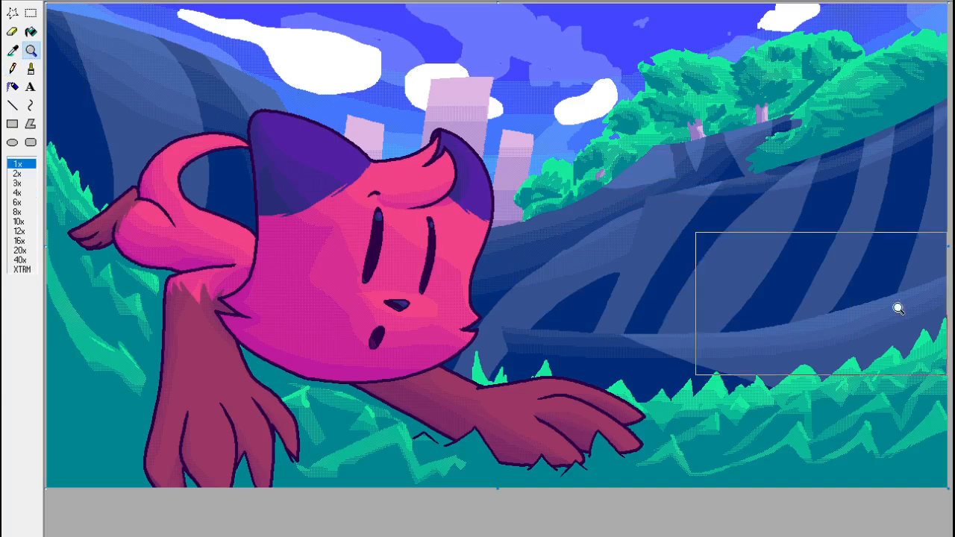
{"action": "left_click", "coordinate": [177, 233]}
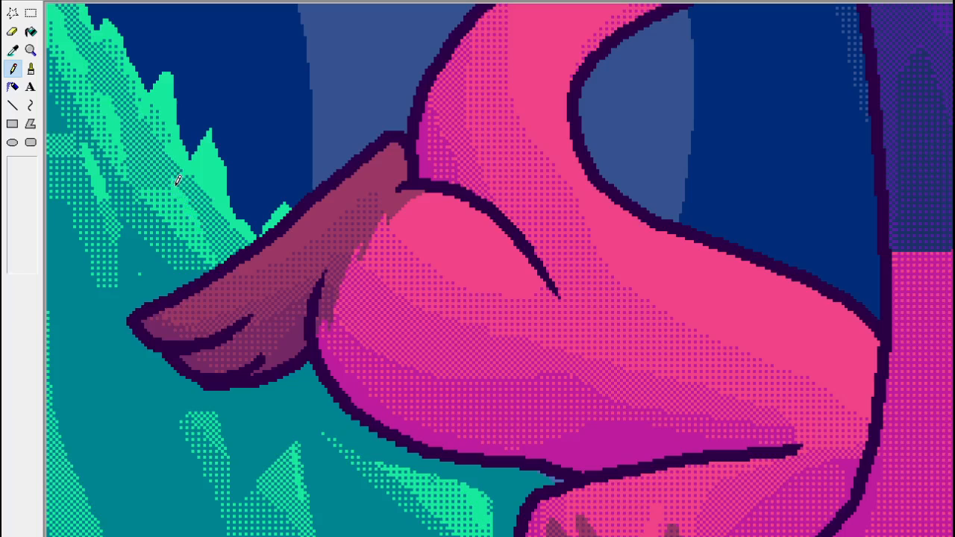
{"action": "left_click", "coordinate": [31, 50]}
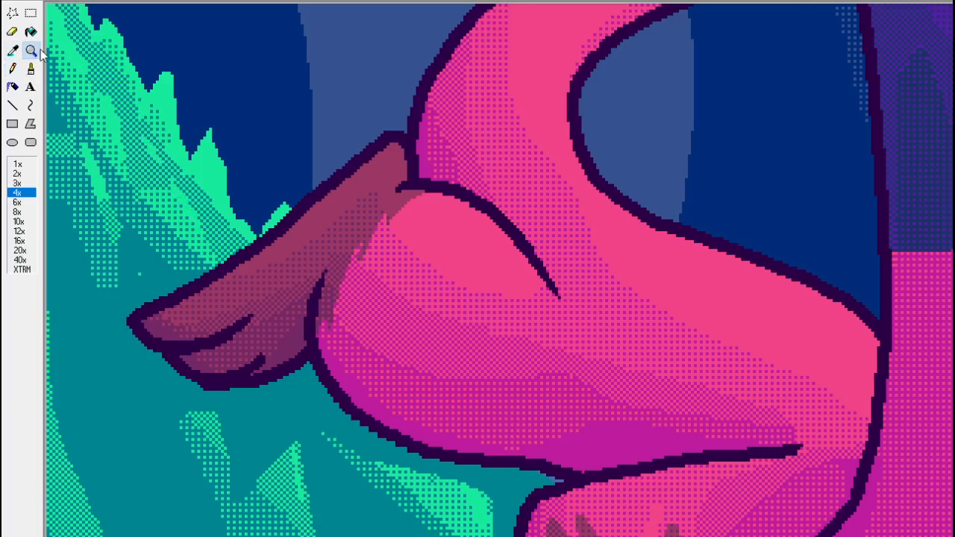
{"action": "left_click", "coordinate": [78, 54]}
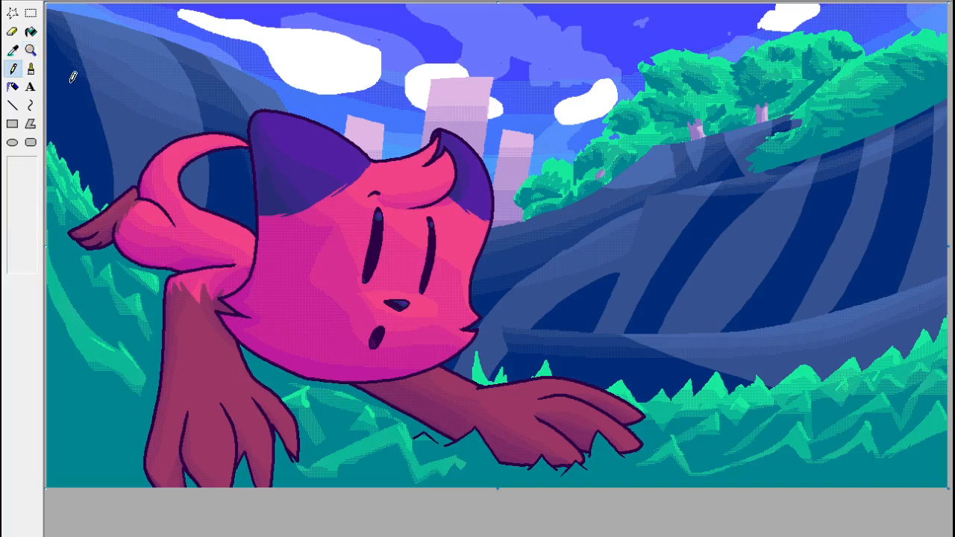
{"action": "left_click", "coordinate": [31, 49]}
{"action": "left_click", "coordinate": [107, 187]}
{"action": "left_click", "coordinate": [13, 49]}
{"action": "left_click", "coordinate": [217, 251]}
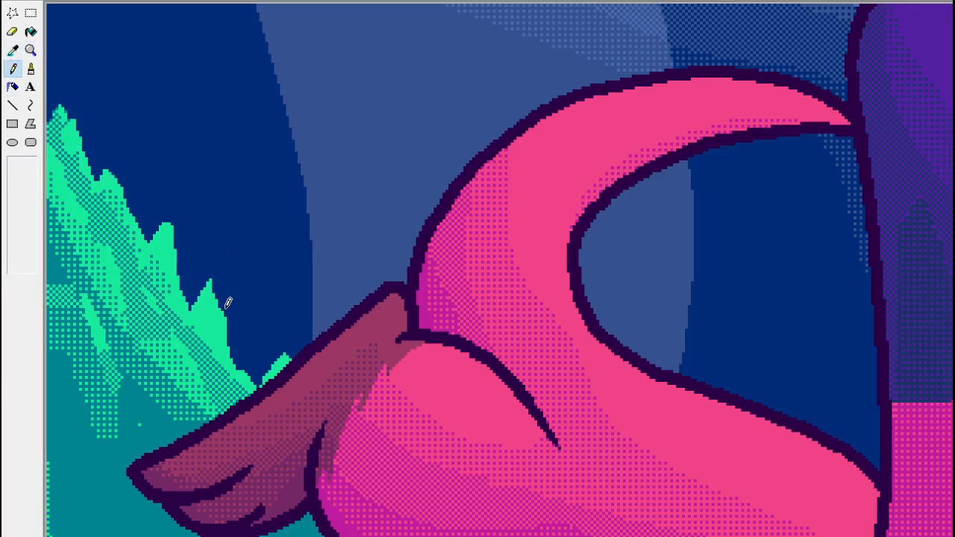
{"action": "left_click", "coordinate": [30, 48]}
{"action": "left_click", "coordinate": [72, 59]}
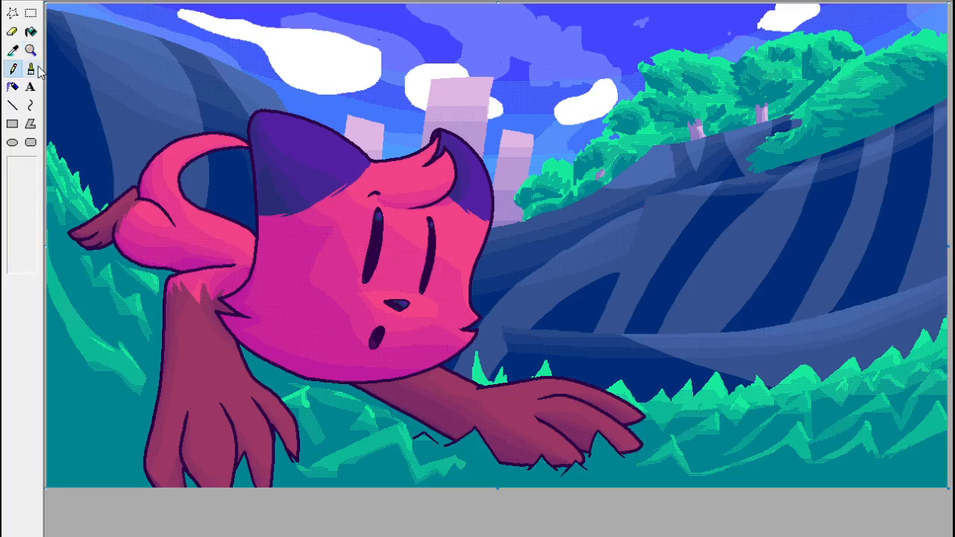
{"action": "left_click", "coordinate": [31, 49]}
{"action": "left_click", "coordinate": [531, 386]}
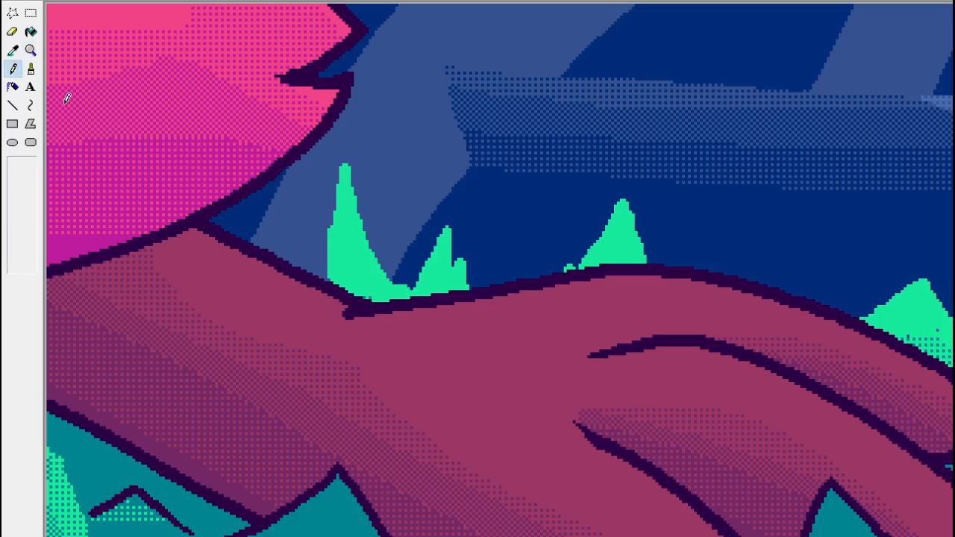
Sample a colour and rework the outer edge of the tall bright grass blade above the wrist with the pencil.
{"action": "left_click", "coordinate": [13, 50]}
{"action": "left_click", "coordinate": [324, 231]}
{"action": "mouse_move", "coordinate": [330, 255]}
{"action": "left_mouse_down"}
{"action": "mouse_move", "coordinate": [352, 178]}
{"action": "mouse_move", "coordinate": [323, 225]}
{"action": "mouse_move", "coordinate": [349, 154]}
{"action": "left_mouse_up"}
{"action": "left_click", "coordinate": [31, 50]}
{"action": "left_click", "coordinate": [78, 57]}
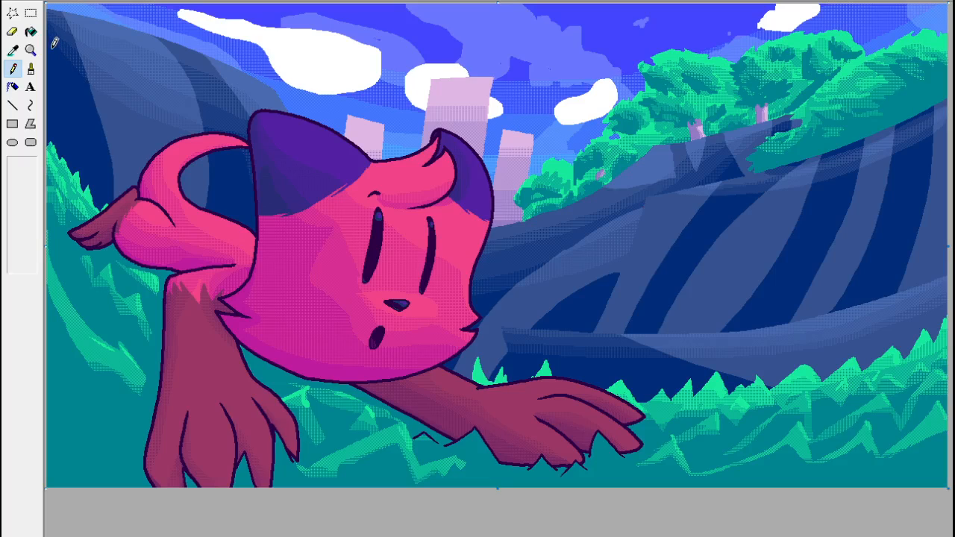
Draw a thin bright green highlight with the Line tool along the grass peak notched between the outstretched paw's fingers.
{"action": "left_click", "coordinate": [31, 50]}
{"action": "left_click", "coordinate": [572, 452]}
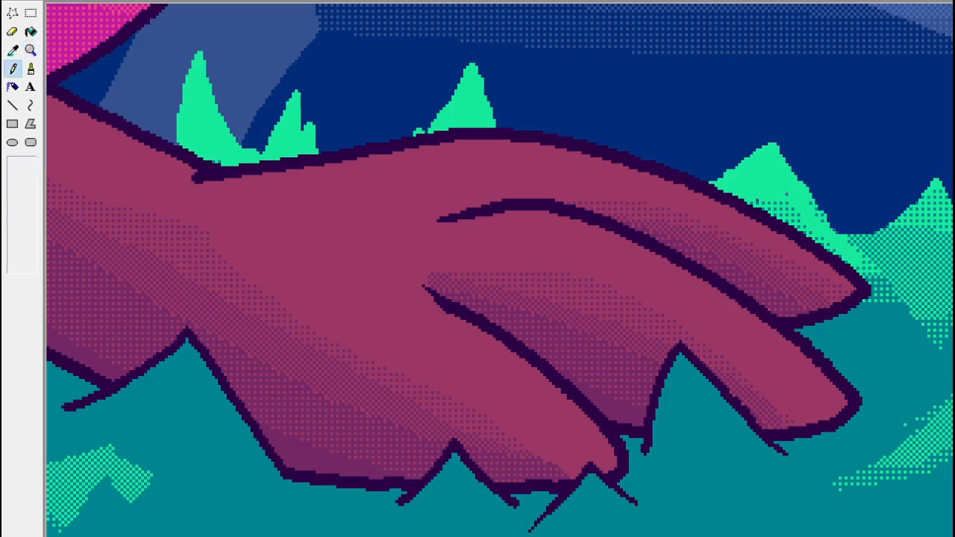
{"action": "left_click", "coordinate": [12, 105]}
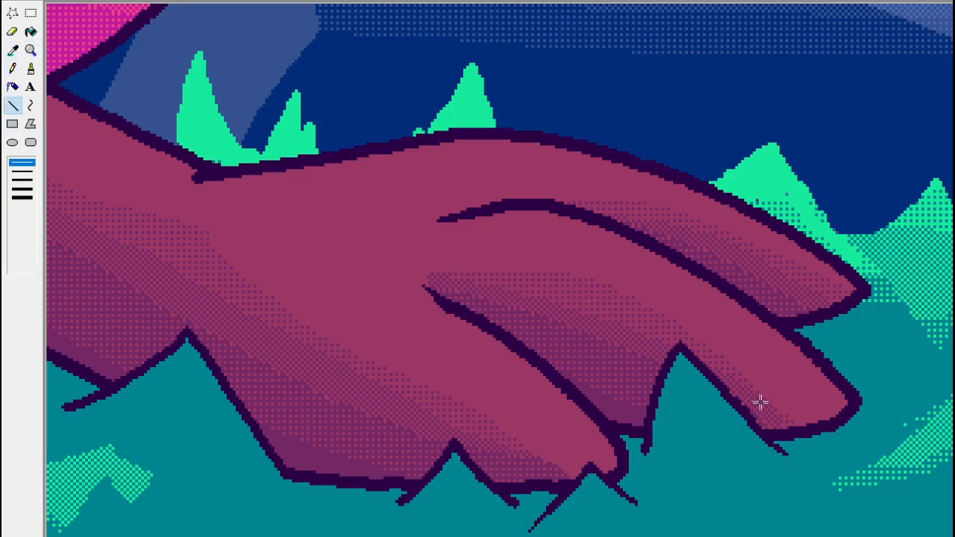
{"action": "left_click_drag", "start_coordinate": [680, 357], "coordinate": [745, 417]}
{"action": "key", "text": "ctrl+z"}
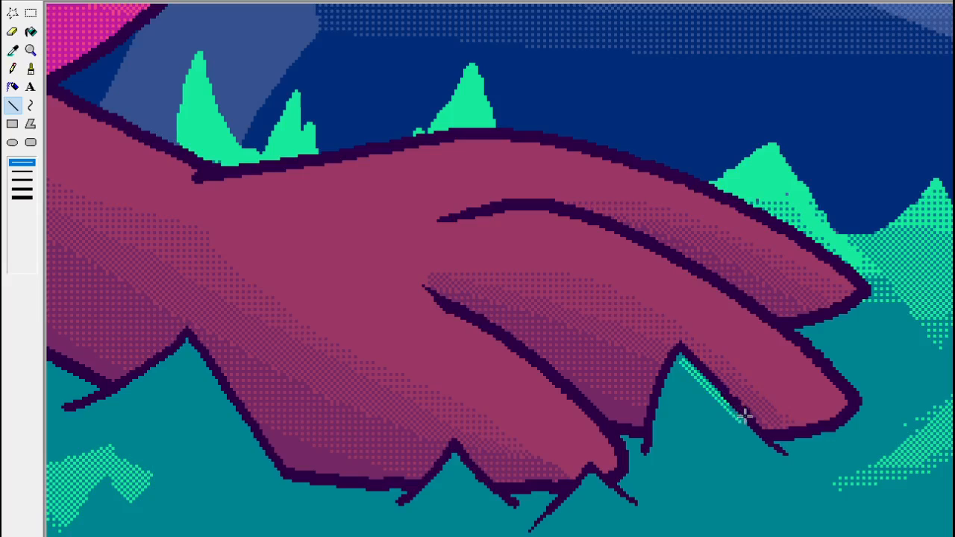
Try thin green highlight lines on the two smaller grass peaks overlapping the paw's lower edge.
{"action": "mouse_move", "coordinate": [591, 473]}
{"action": "left_mouse_down"}
{"action": "mouse_move", "coordinate": [619, 501]}
{"action": "mouse_move", "coordinate": [607, 496]}
{"action": "left_mouse_up"}
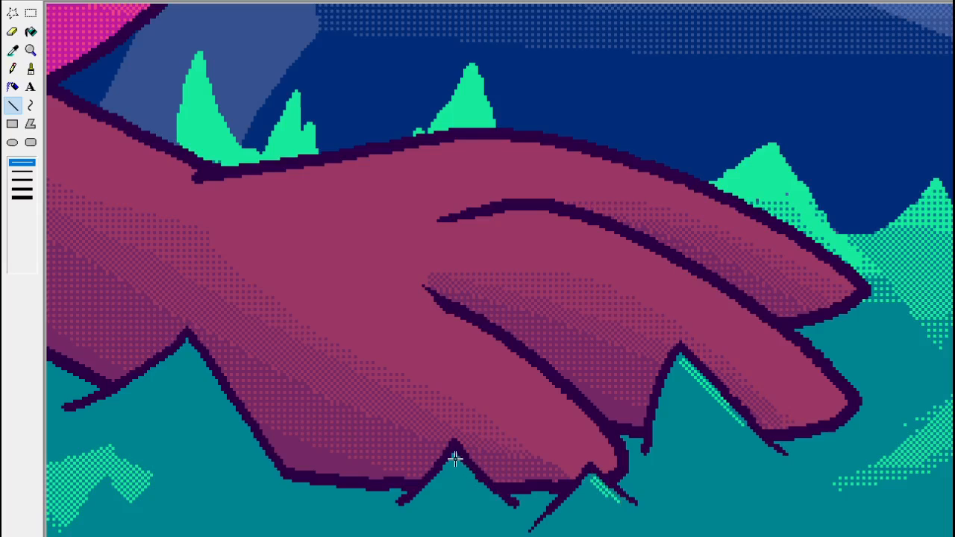
{"action": "left_click_drag", "start_coordinate": [456, 460], "coordinate": [485, 487]}
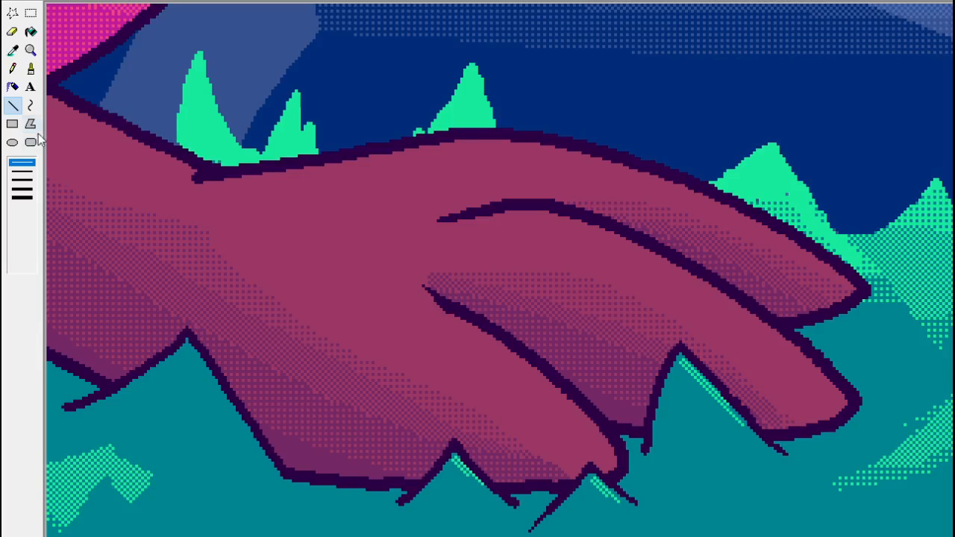
{"action": "left_click", "coordinate": [33, 52]}
{"action": "left_click", "coordinate": [33, 52]}
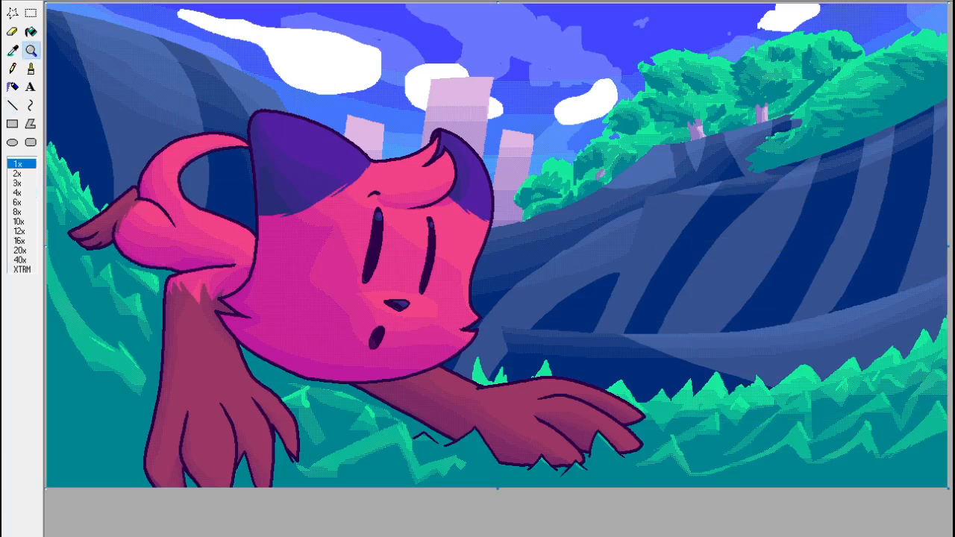
Break up the lower end of the green highlight on the grass peak between the fingers into dither with the pencil.
{"action": "left_click", "coordinate": [826, 437]}
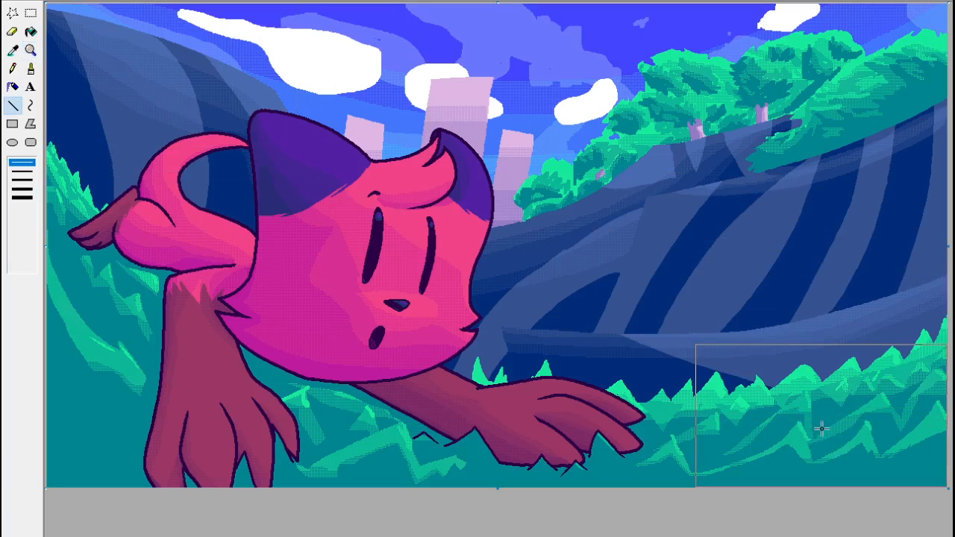
{"action": "left_click", "coordinate": [32, 52]}
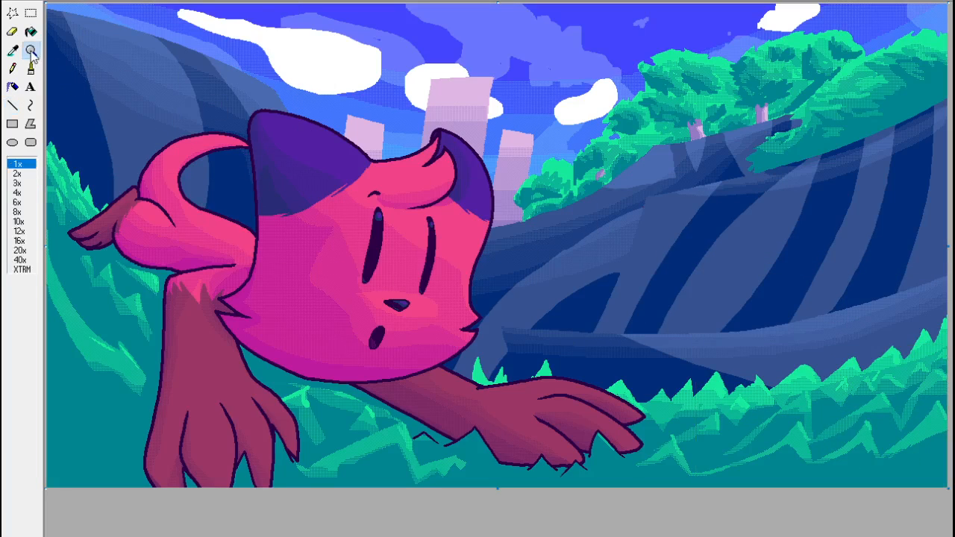
{"action": "left_click", "coordinate": [33, 53]}
{"action": "left_click", "coordinate": [31, 50]}
{"action": "left_click", "coordinate": [635, 410]}
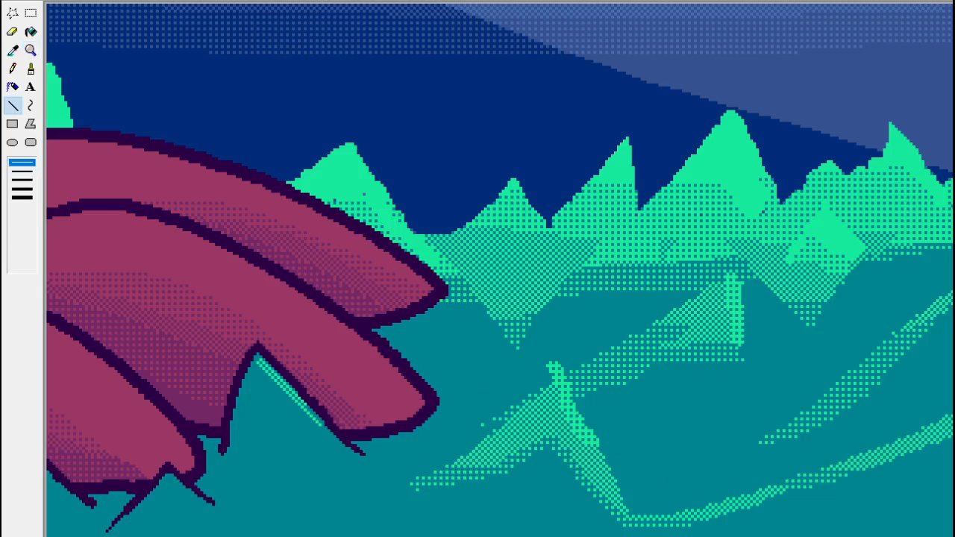
{"action": "left_click", "coordinate": [12, 66]}
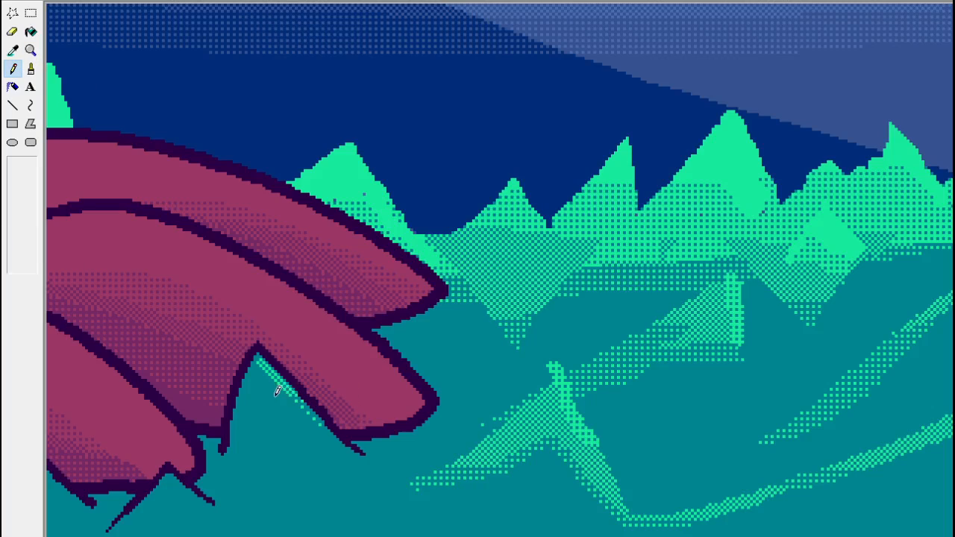
{"action": "left_click", "coordinate": [30, 54]}
{"action": "left_click", "coordinate": [93, 65]}
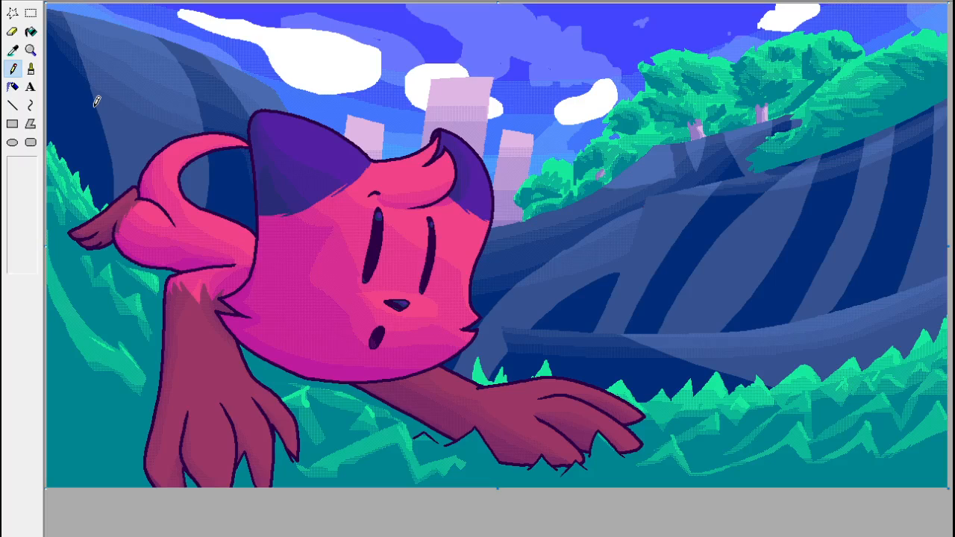
Sample the dithered grass green and paint a highlight down the grass peak below the wrist with the large backward-slanting brush.
{"action": "left_click", "coordinate": [31, 50]}
{"action": "left_click", "coordinate": [515, 384]}
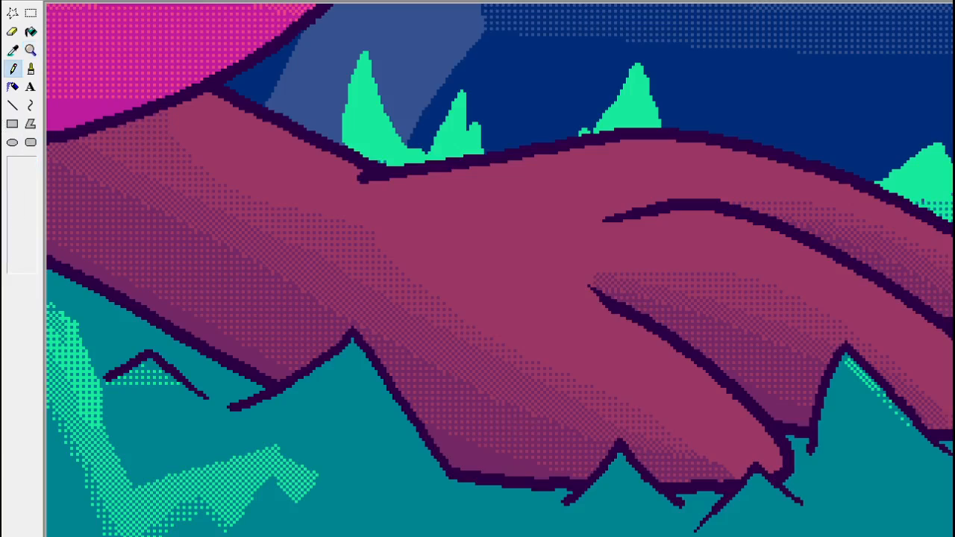
{"action": "left_click", "coordinate": [12, 50]}
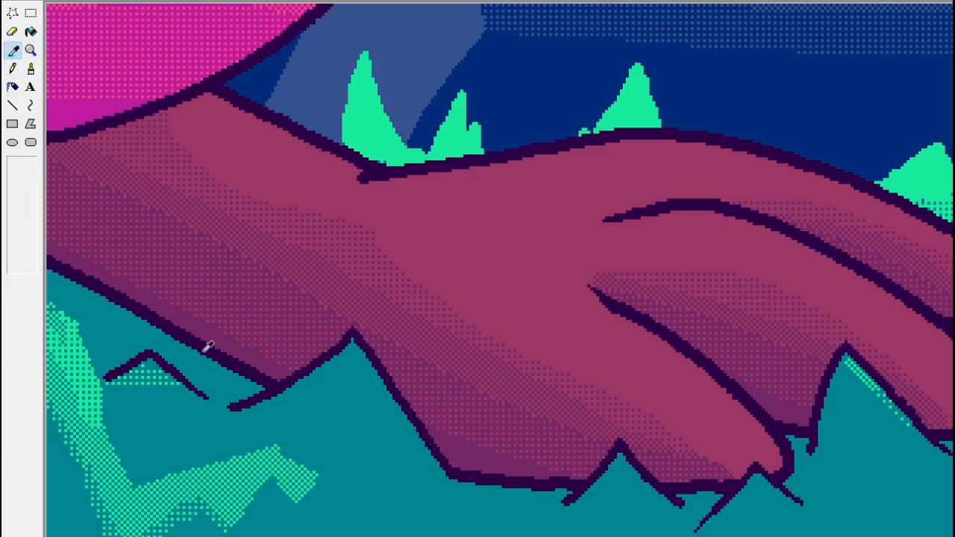
{"action": "left_click", "coordinate": [252, 459]}
{"action": "left_click", "coordinate": [12, 105]}
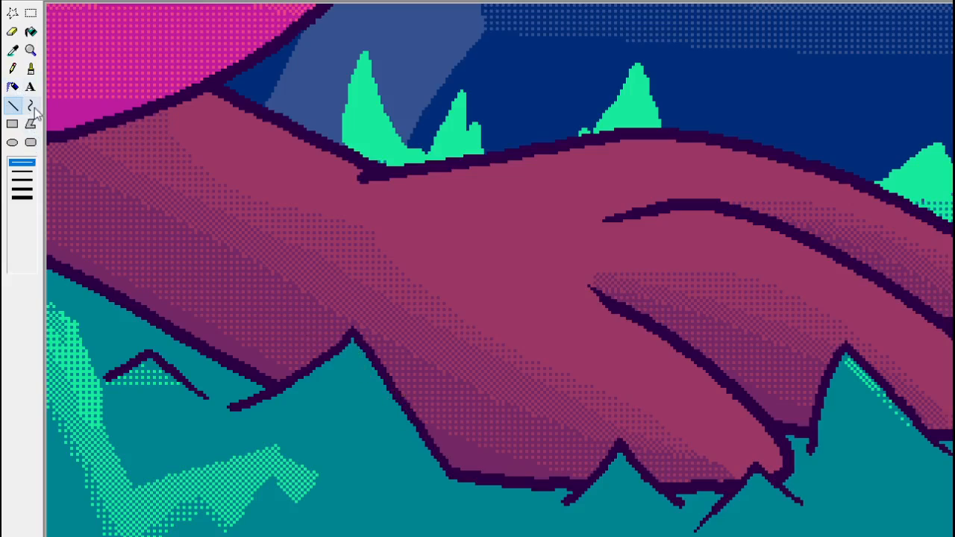
{"action": "left_click", "coordinate": [30, 68]}
{"action": "left_click", "coordinate": [12, 200]}
{"action": "left_click", "coordinate": [254, 347]}
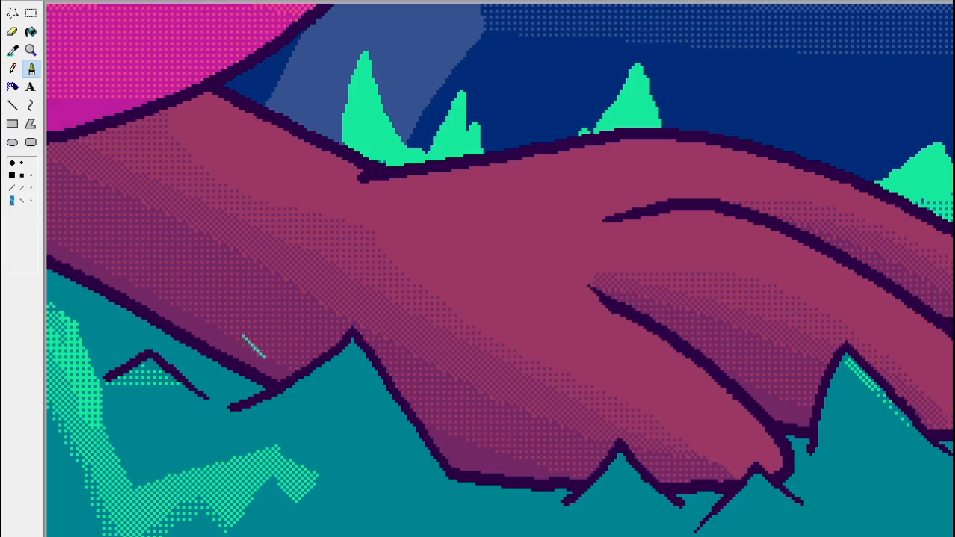
{"action": "left_click", "coordinate": [363, 363]}
{"action": "mouse_move", "coordinate": [362, 368]}
{"action": "left_mouse_down"}
{"action": "mouse_move", "coordinate": [380, 394]}
{"action": "mouse_move", "coordinate": [364, 382]}
{"action": "mouse_move", "coordinate": [373, 413]}
{"action": "left_mouse_up"}
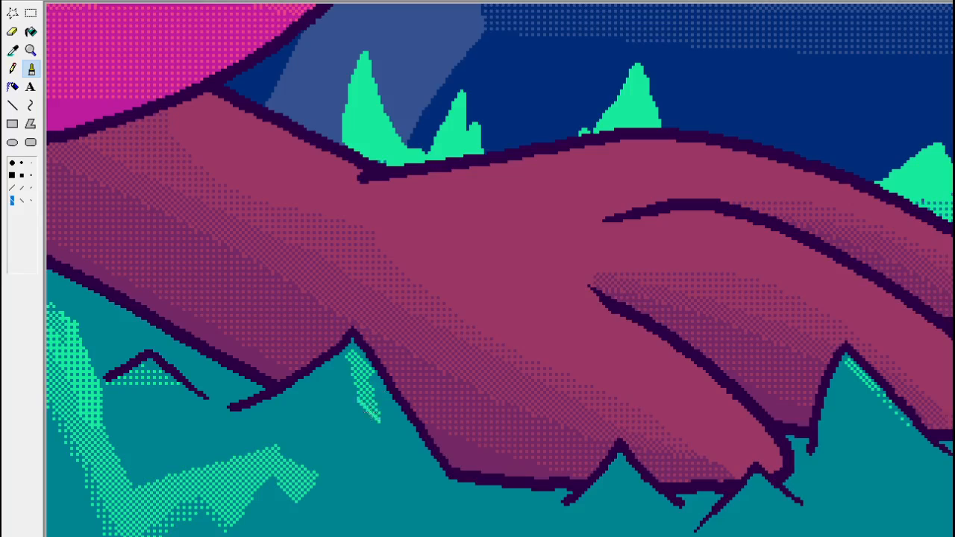
Sample the teal and thin the new highlight patch on the grass peak below the wrist with pencil and line strokes.
{"action": "left_click", "coordinate": [14, 70]}
{"action": "left_click", "coordinate": [14, 52]}
{"action": "left_click", "coordinate": [369, 426]}
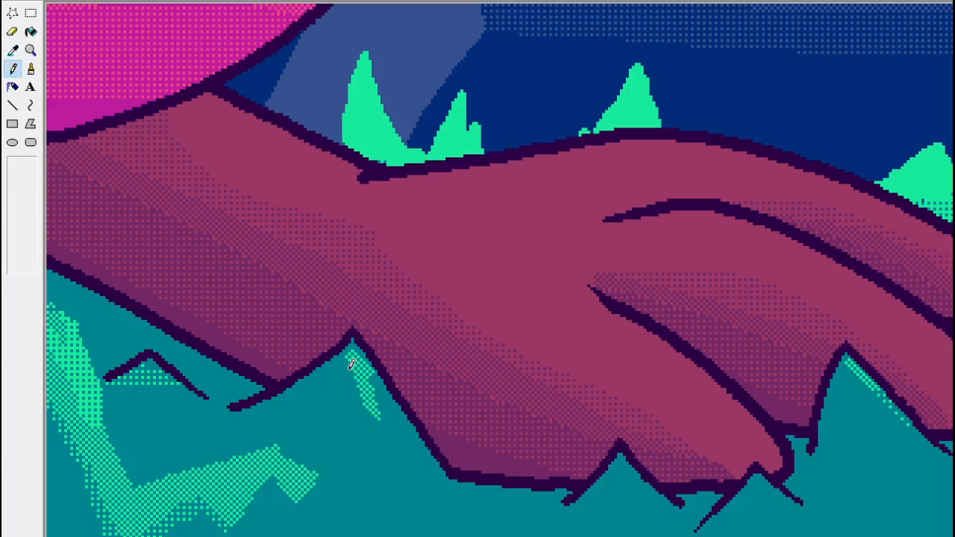
{"action": "mouse_move", "coordinate": [367, 405]}
{"action": "left_mouse_down"}
{"action": "mouse_move", "coordinate": [354, 368]}
{"action": "mouse_move", "coordinate": [360, 397]}
{"action": "left_mouse_up"}
{"action": "left_click", "coordinate": [13, 105]}
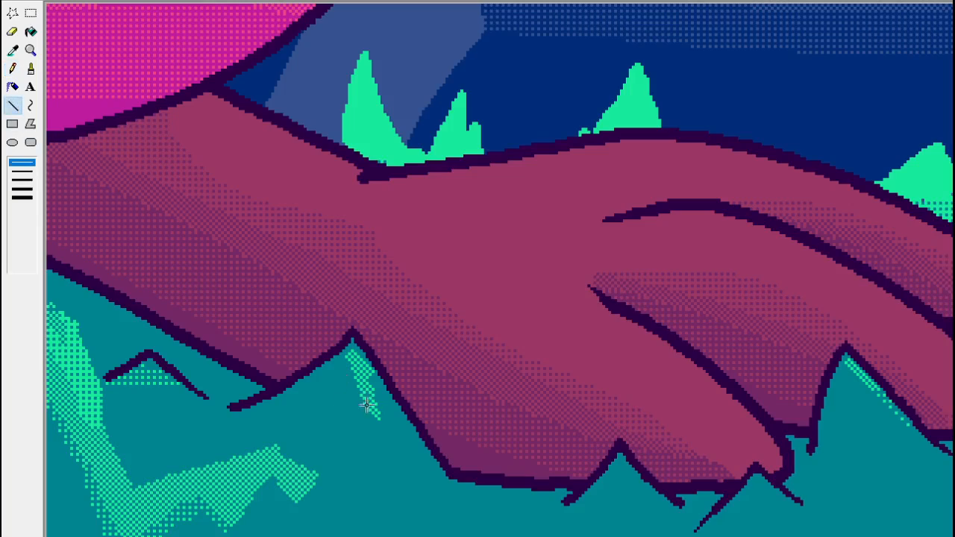
{"action": "left_click_drag", "start_coordinate": [363, 399], "coordinate": [361, 379]}
{"action": "left_click", "coordinate": [30, 49]}
{"action": "left_click", "coordinate": [55, 61]}
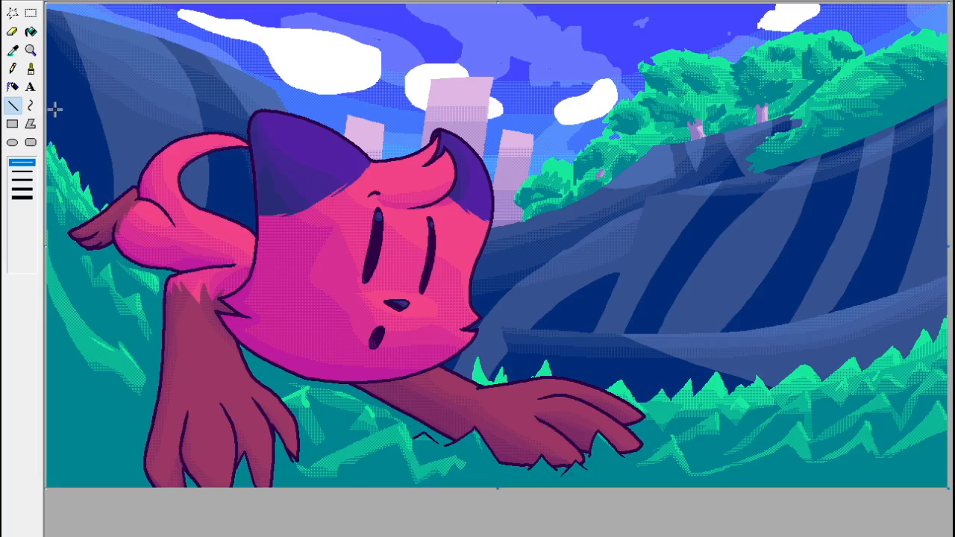
{"action": "left_click", "coordinate": [30, 50]}
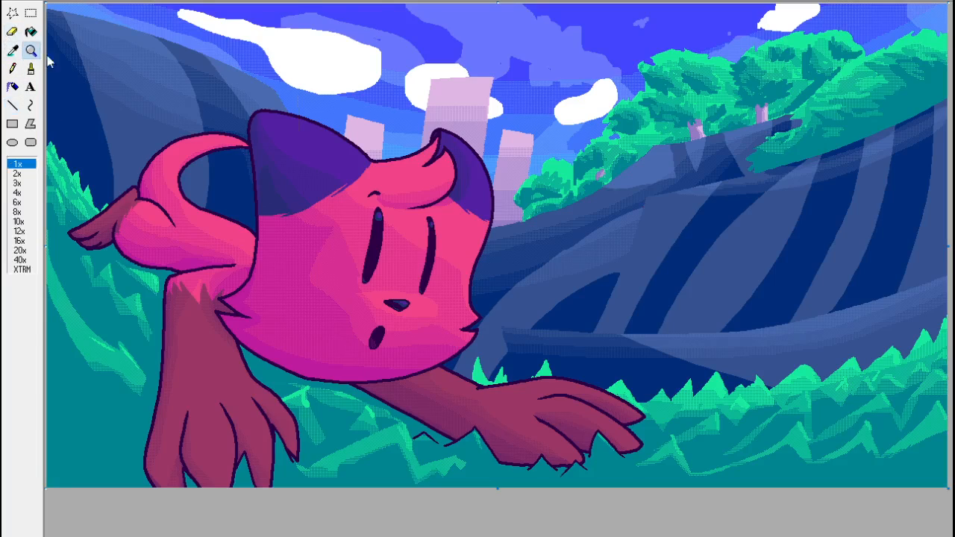
{"action": "left_click", "coordinate": [314, 84]}
{"action": "left_click", "coordinate": [30, 68]}
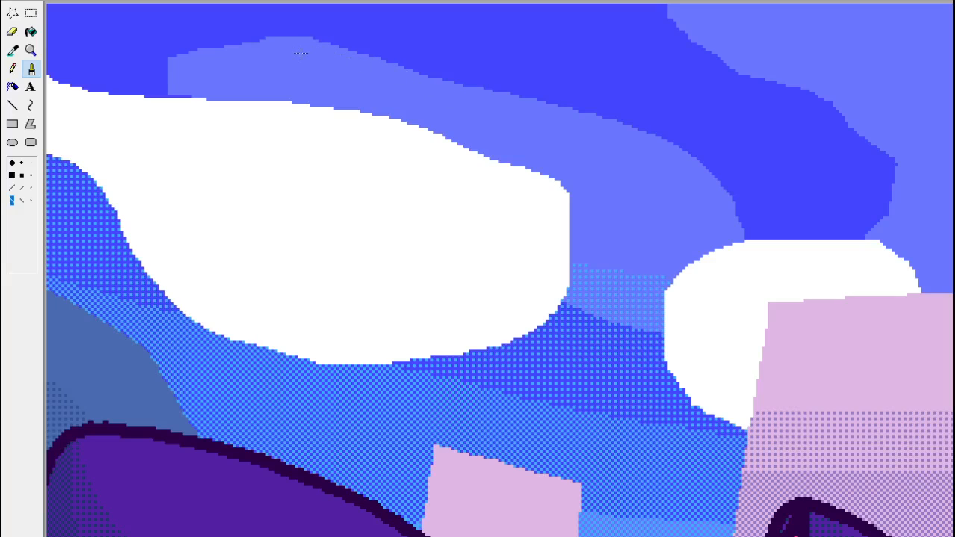
{"action": "left_click", "coordinate": [31, 50]}
{"action": "left_click", "coordinate": [90, 62]}
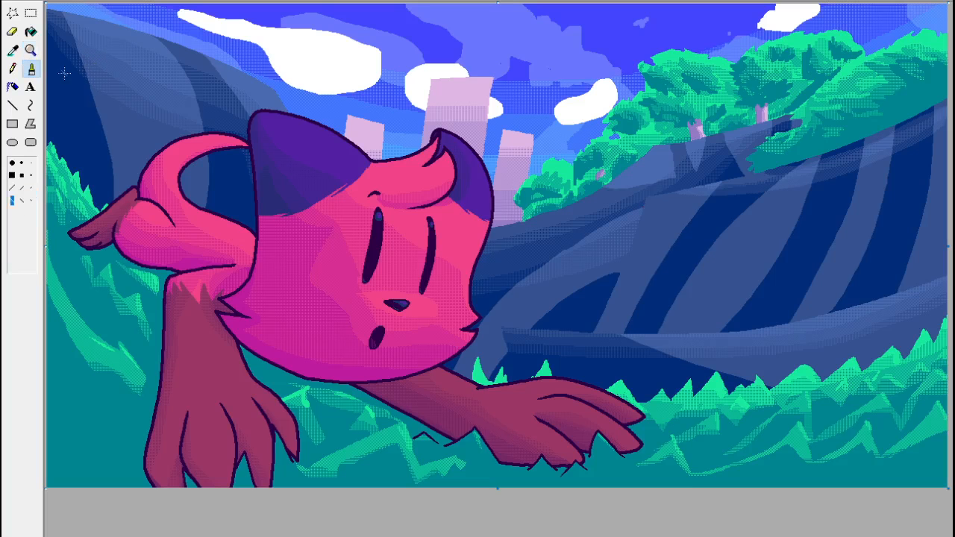
Sample the light periwinkle blue and touch up the small cloud specks above the trees with the pencil.
{"action": "left_click", "coordinate": [30, 50]}
{"action": "left_click", "coordinate": [672, 64]}
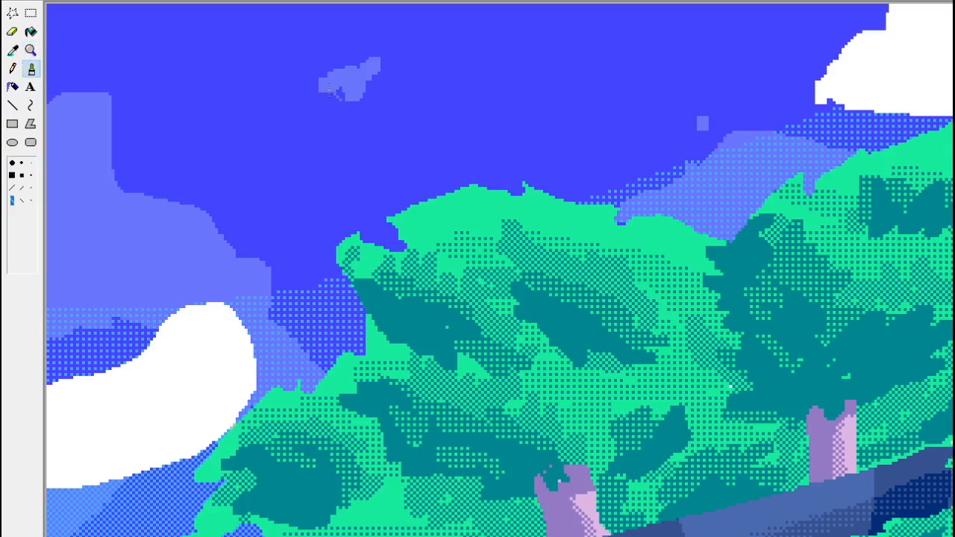
{"action": "left_click", "coordinate": [11, 50]}
{"action": "left_click", "coordinate": [702, 124]}
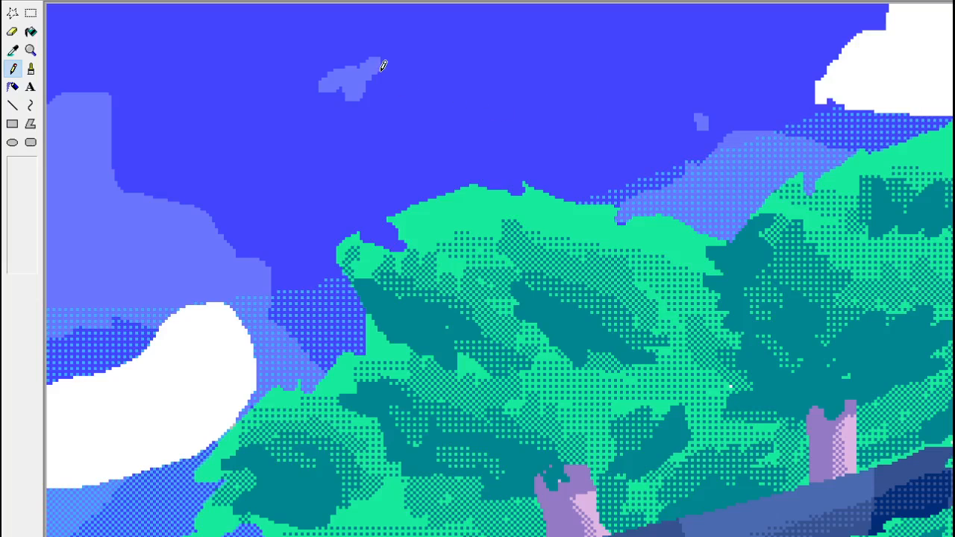
{"action": "left_click_drag", "start_coordinate": [367, 82], "coordinate": [401, 44]}
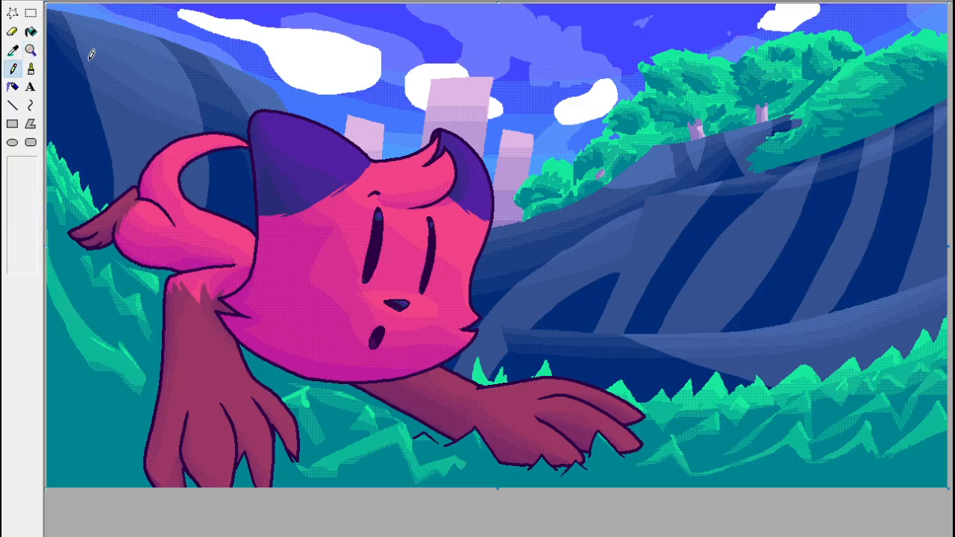
{"action": "left_click", "coordinate": [31, 50]}
{"action": "left_click", "coordinate": [93, 58]}
{"action": "left_click", "coordinate": [31, 49]}
{"action": "left_click", "coordinate": [471, 333]}
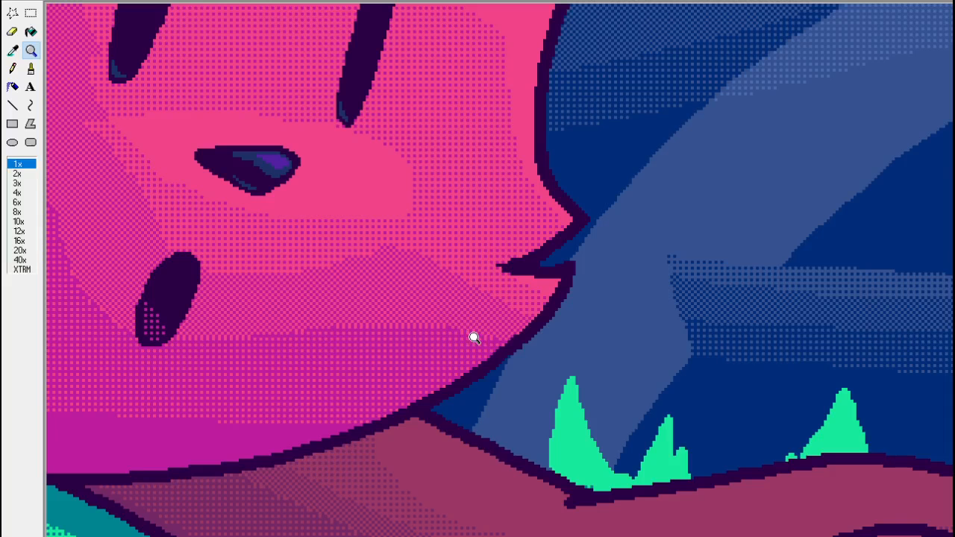
{"action": "left_click", "coordinate": [31, 68]}
{"action": "key", "text": "ctrl+Page_Up"}
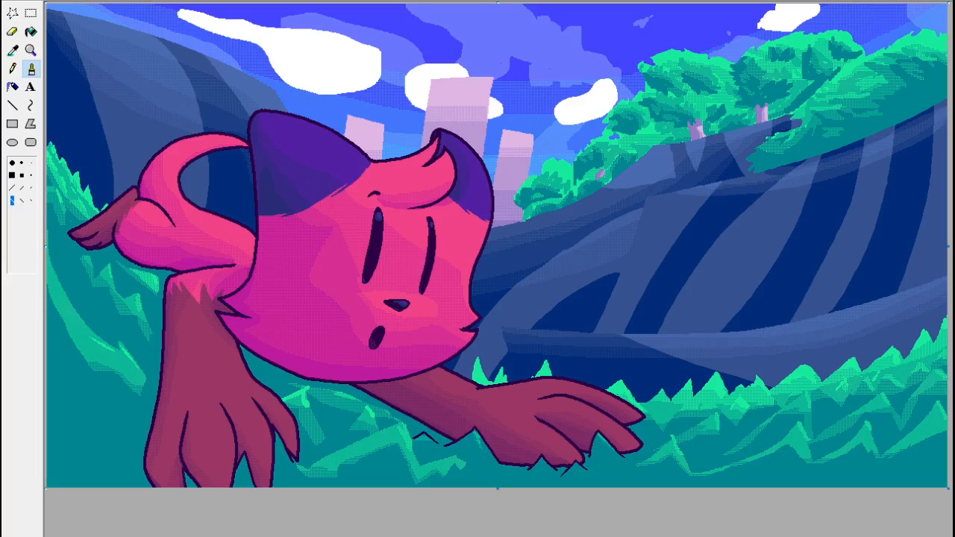
{"action": "left_click", "coordinate": [30, 12]}
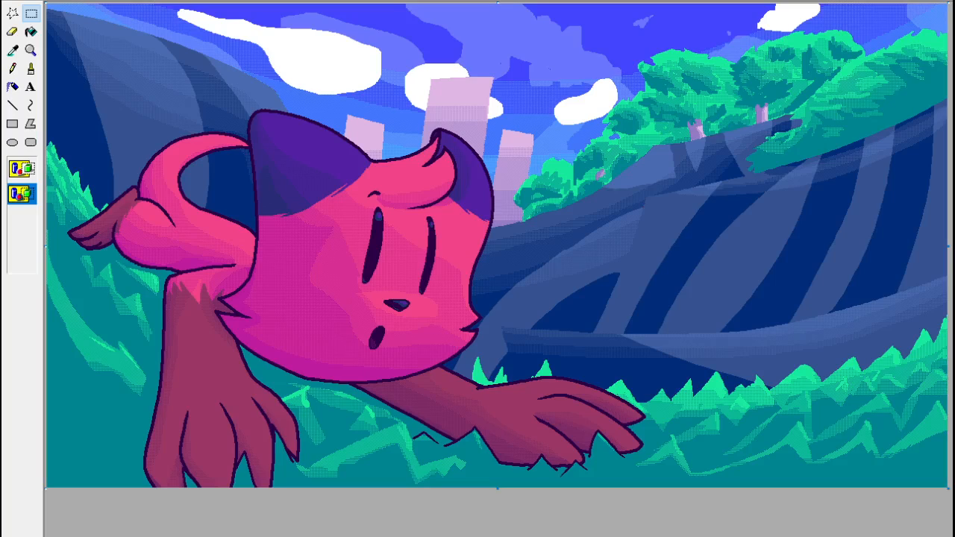
Begin the artist's signature in red with the smallest square brush on the teal grass in the canvas's lower-right corner.
{"action": "left_click", "coordinate": [31, 50]}
{"action": "left_click", "coordinate": [812, 430]}
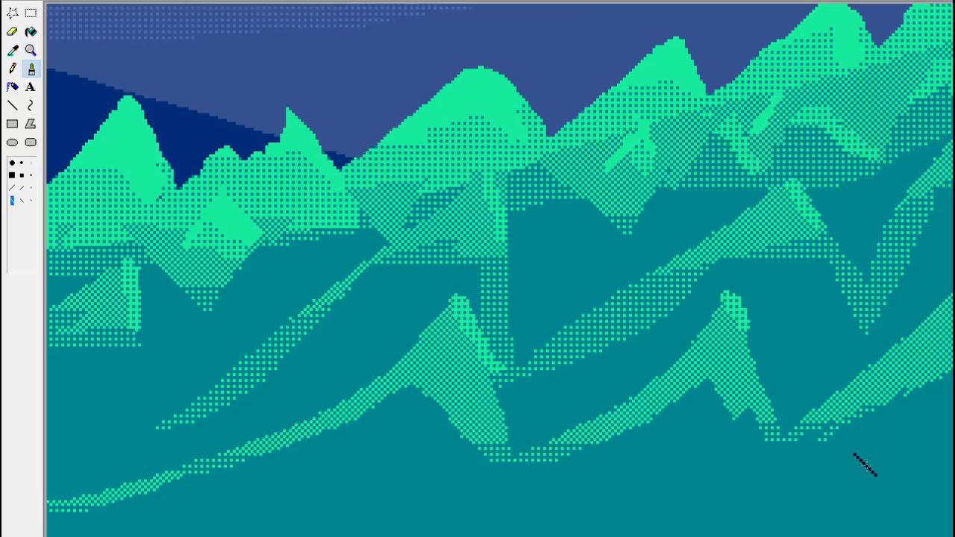
{"action": "left_click_drag", "start_coordinate": [828, 536], "coordinate": [840, 536]}
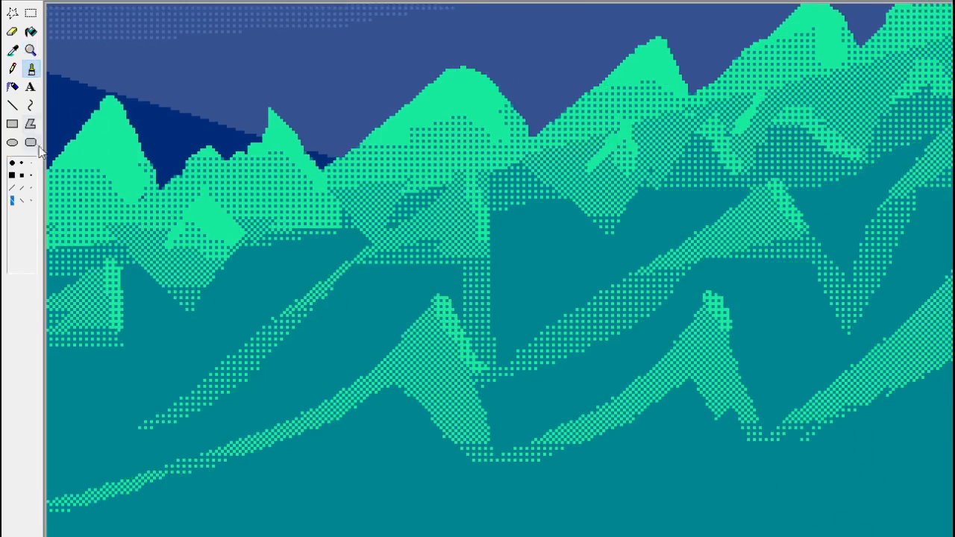
{"action": "left_click", "coordinate": [31, 174]}
{"action": "mouse_move", "coordinate": [877, 518]}
{"action": "left_mouse_down"}
{"action": "mouse_move", "coordinate": [863, 500]}
{"action": "mouse_move", "coordinate": [897, 500]}
{"action": "mouse_move", "coordinate": [913, 487]}
{"action": "mouse_move", "coordinate": [908, 470]}
{"action": "mouse_move", "coordinate": [934, 517]}
{"action": "mouse_move", "coordinate": [952, 451]}
{"action": "left_mouse_up"}
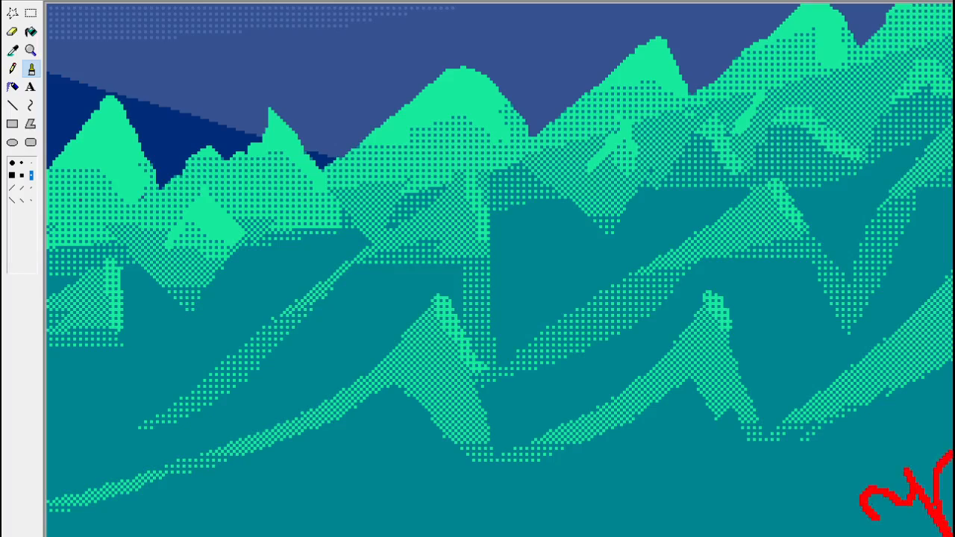
Select the red signature, shift it inward from the canvas edge, and write its remaining strokes with the brush.
{"action": "left_click", "coordinate": [677, 469]}
{"action": "left_click", "coordinate": [31, 13]}
{"action": "mouse_move", "coordinate": [844, 437]}
{"action": "left_mouse_down"}
{"action": "mouse_move", "coordinate": [947, 520]}
{"action": "mouse_move", "coordinate": [870, 515]}
{"action": "mouse_move", "coordinate": [930, 519]}
{"action": "mouse_move", "coordinate": [906, 506]}
{"action": "mouse_move", "coordinate": [933, 481]}
{"action": "mouse_move", "coordinate": [939, 523]}
{"action": "mouse_move", "coordinate": [952, 521]}
{"action": "left_mouse_up"}
{"action": "left_click", "coordinate": [30, 68]}
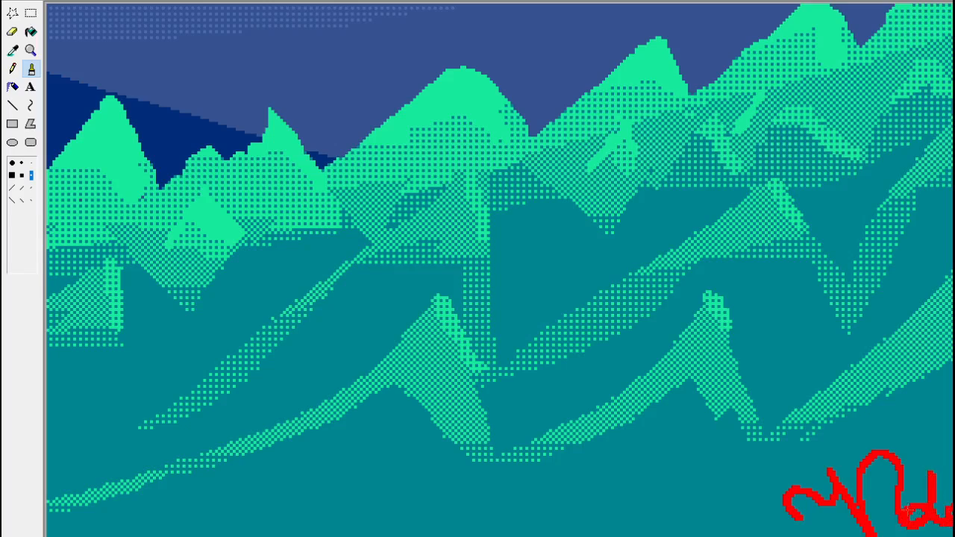
{"action": "mouse_move", "coordinate": [869, 511]}
{"action": "left_mouse_down"}
{"action": "mouse_move", "coordinate": [877, 488]}
{"action": "mouse_move", "coordinate": [907, 492]}
{"action": "mouse_move", "coordinate": [924, 476]}
{"action": "left_mouse_up"}
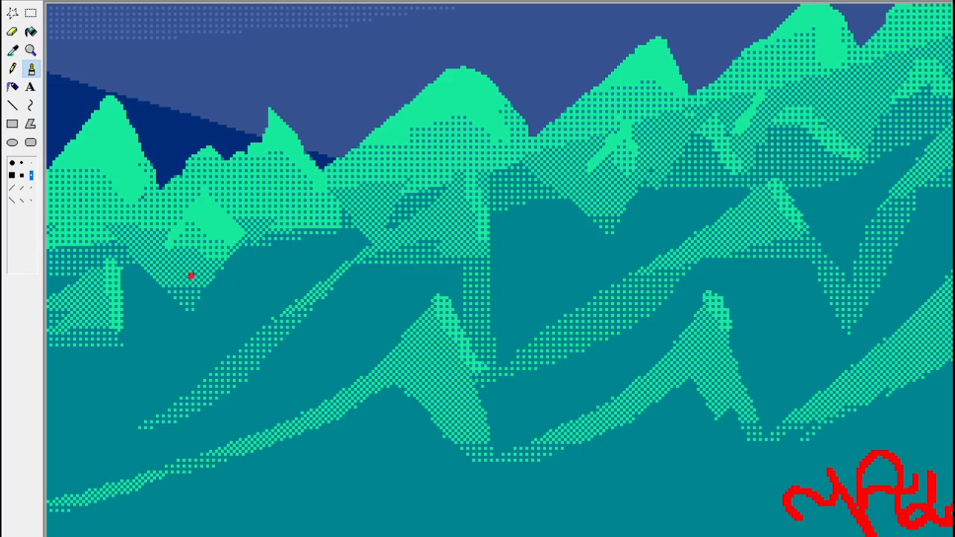
{"action": "left_click", "coordinate": [30, 50]}
{"action": "left_click", "coordinate": [97, 57]}
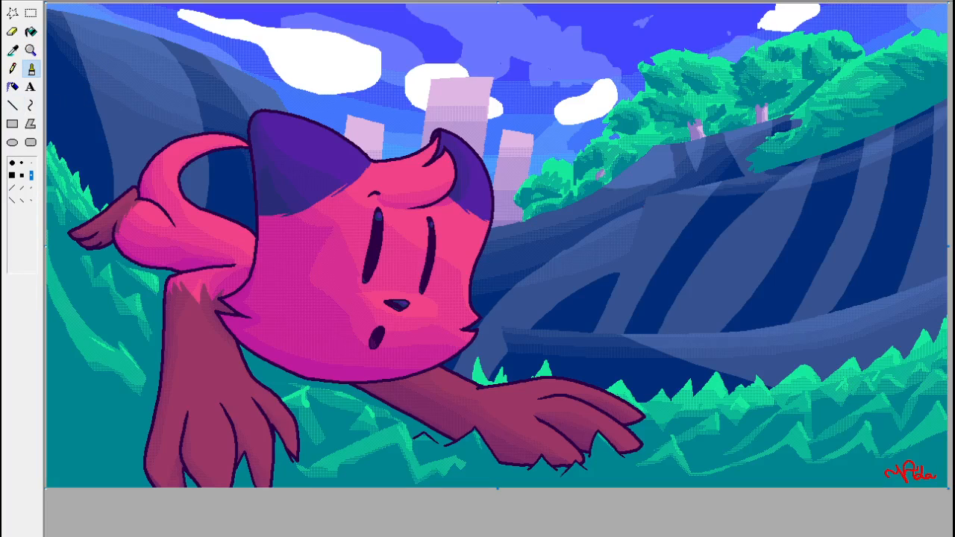
Recolor the handwritten red signature in the canvas's lower-right corner white.
{"action": "left_click", "coordinate": [31, 50]}
{"action": "left_click", "coordinate": [817, 437]}
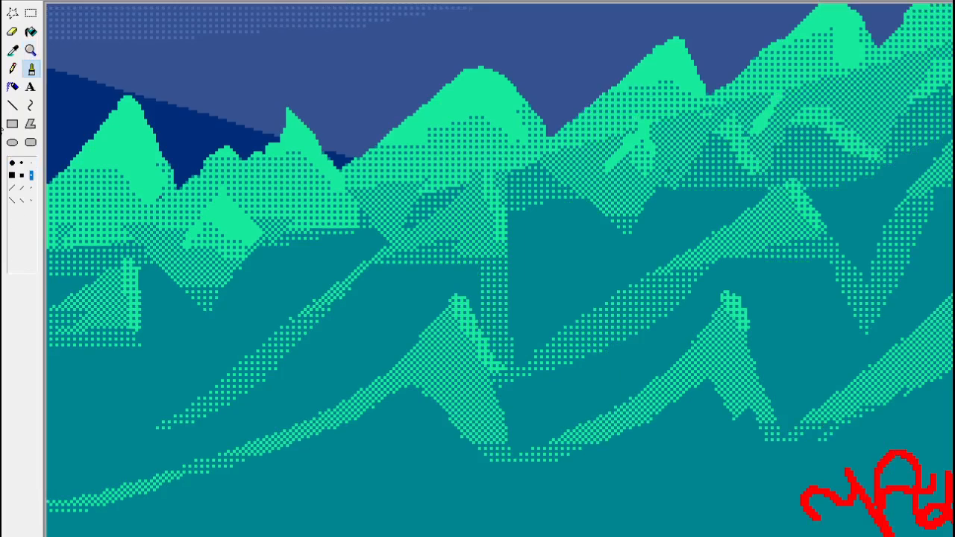
{"action": "left_click", "coordinate": [30, 13]}
{"action": "left_click_drag", "start_coordinate": [786, 443], "coordinate": [954, 536]}
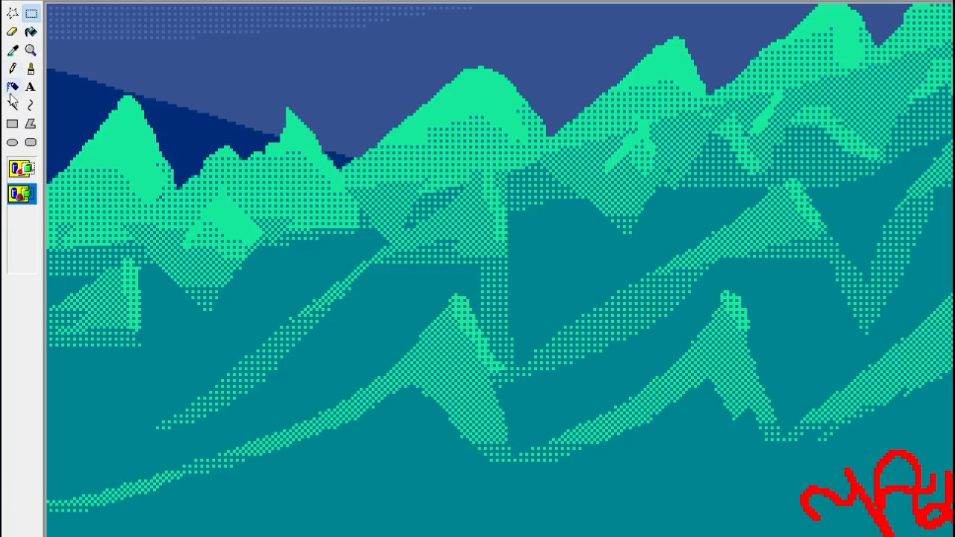
{"action": "left_click", "coordinate": [31, 32]}
{"action": "left_click", "coordinate": [860, 483]}
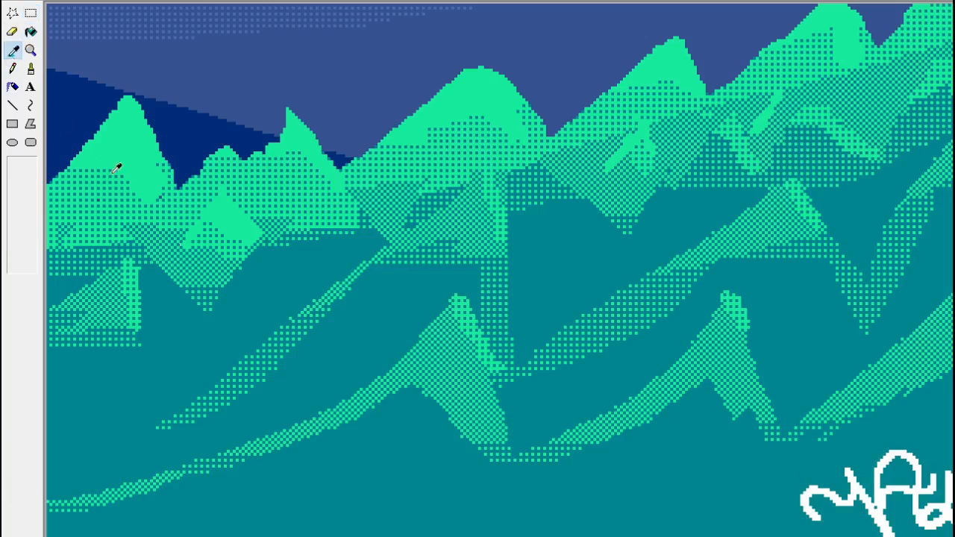
Select the white handwritten signature and delete it from the teal grass.
{"action": "left_click", "coordinate": [31, 13]}
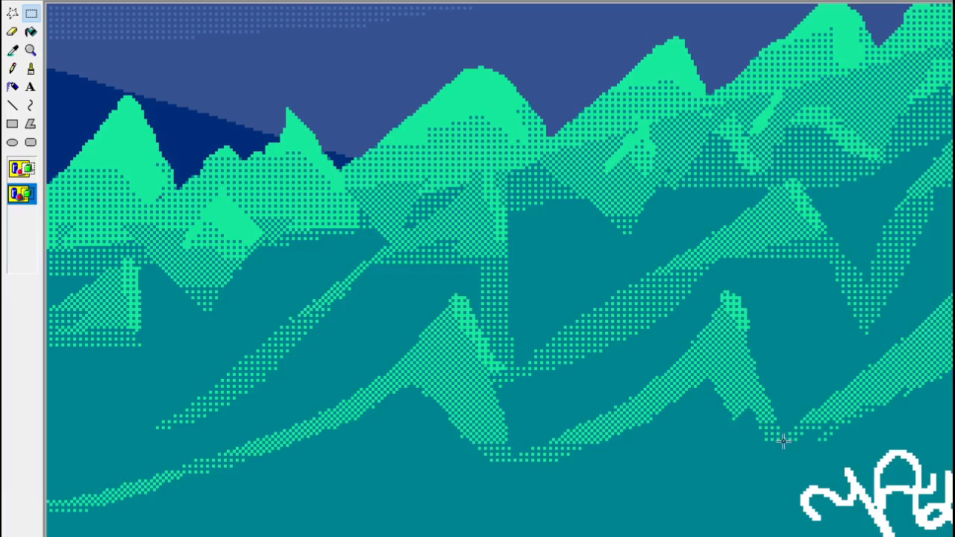
{"action": "left_click_drag", "start_coordinate": [783, 443], "coordinate": [954, 535]}
{"action": "left_click", "coordinate": [780, 526]}
{"action": "left_click_drag", "start_coordinate": [796, 452], "coordinate": [953, 536]}
{"action": "key", "text": "Delete"}
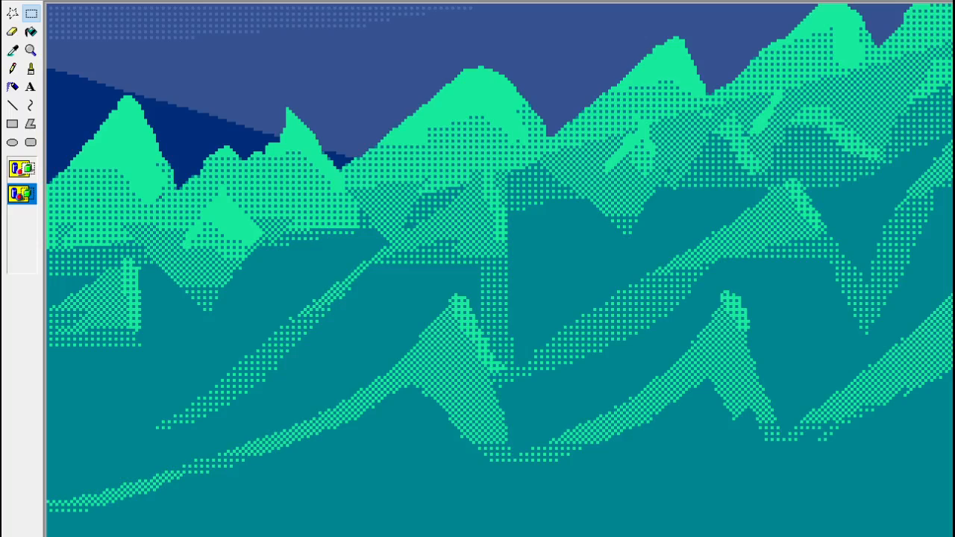
Paste the prepared shaded red signature with its small lettering at reduced size and place it in the canvas's lower-right corner.
{"action": "key", "text": "ctrl+v"}
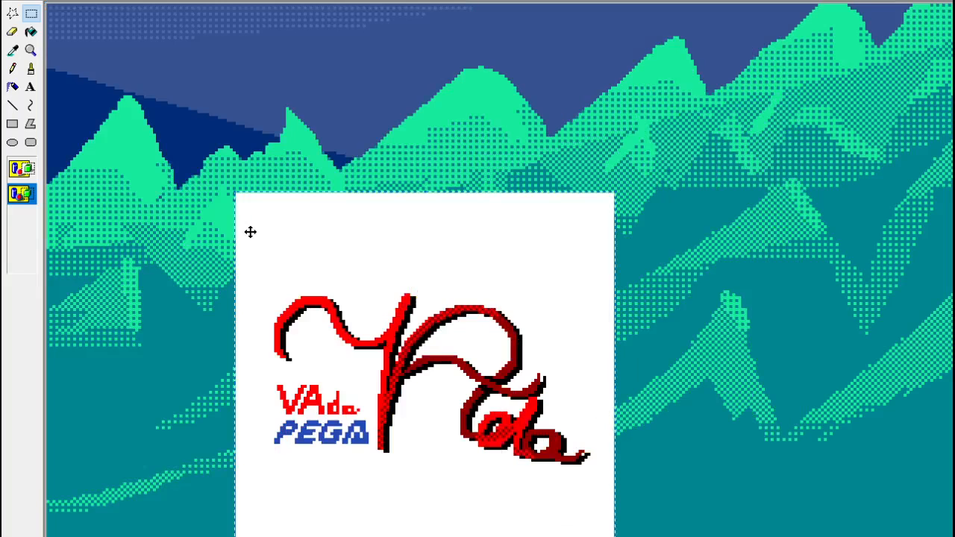
{"action": "key", "text": "Delete"}
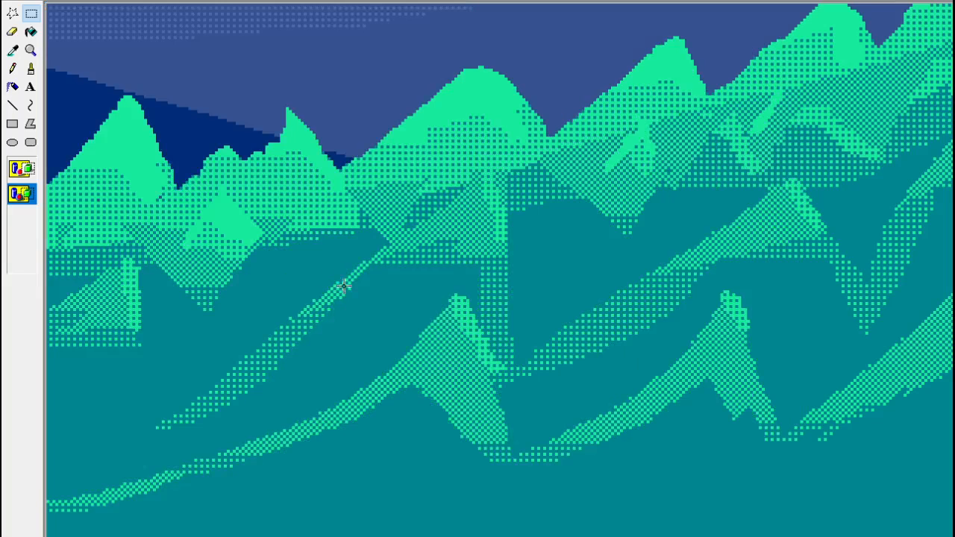
{"action": "key", "text": "ctrl+v"}
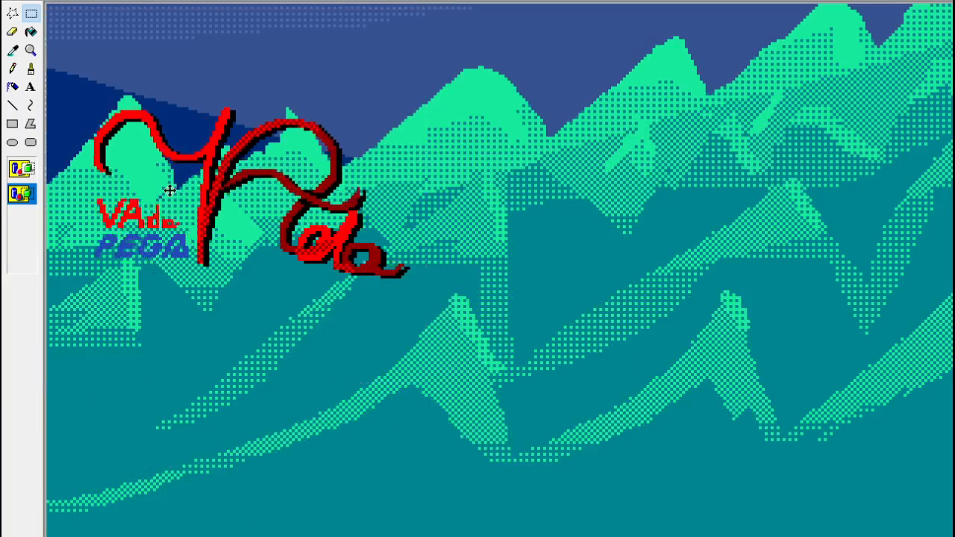
{"action": "left_click_drag", "start_coordinate": [190, 182], "coordinate": [816, 458]}
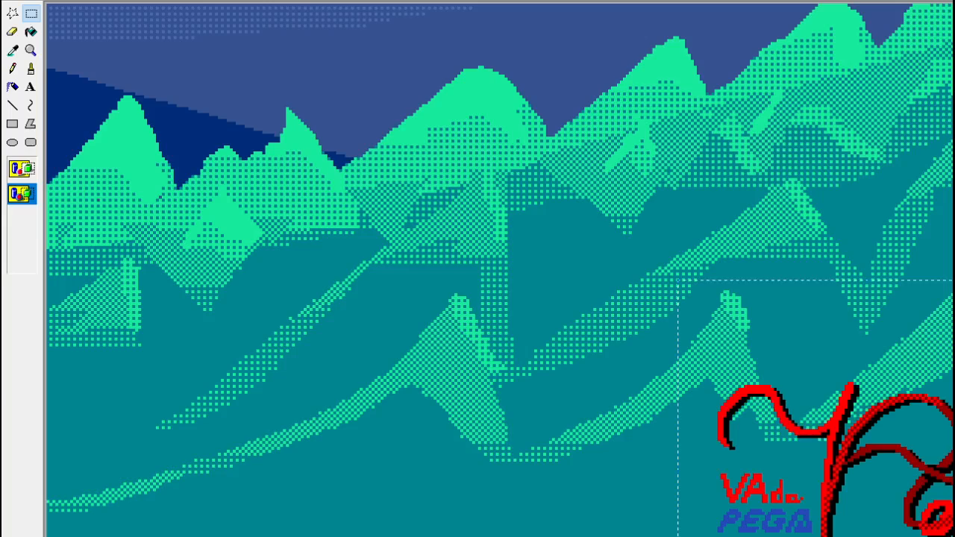
{"action": "left_click_drag", "start_coordinate": [816, 440], "coordinate": [815, 440]}
Copy the small two-line lettering beside the pasted signature, then replace its red and blue with white using a small color eraser.
{"action": "left_click_drag", "start_coordinate": [702, 468], "coordinate": [812, 530]}
{"action": "left_click", "coordinate": [13, 50]}
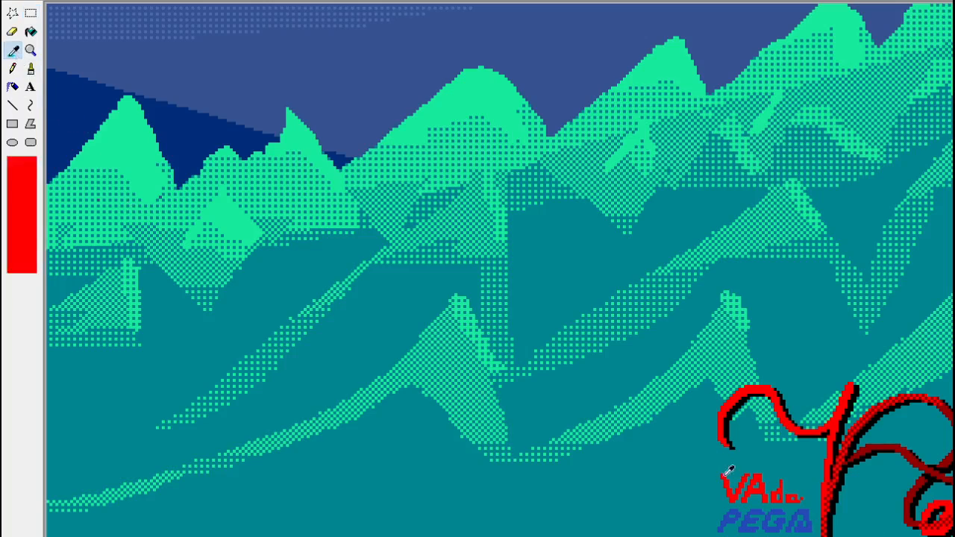
{"action": "left_click", "coordinate": [724, 476]}
{"action": "left_click", "coordinate": [12, 31]}
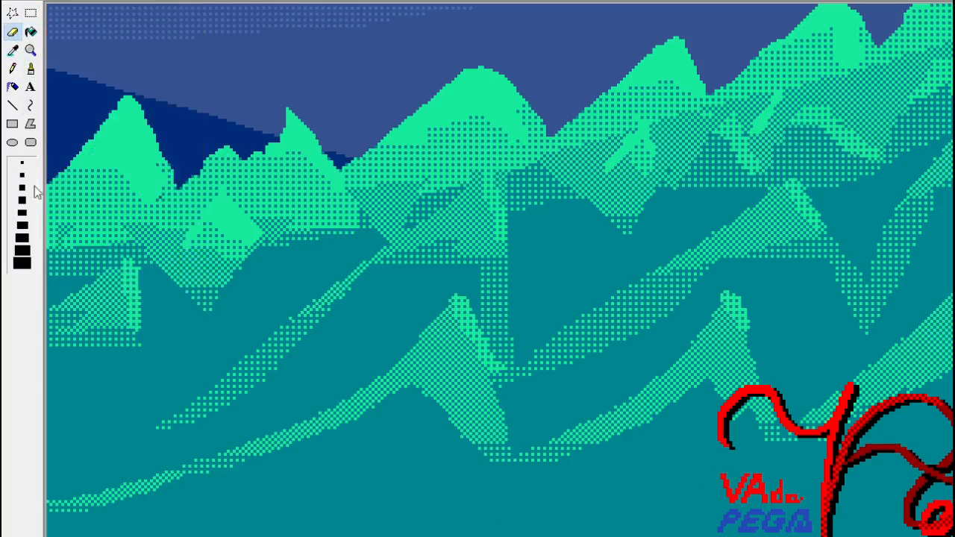
{"action": "left_click", "coordinate": [22, 174]}
{"action": "left_click", "coordinate": [12, 50]}
{"action": "left_click", "coordinate": [730, 494]}
{"action": "mouse_move", "coordinate": [721, 485]}
{"action": "left_mouse_down"}
{"action": "mouse_move", "coordinate": [770, 486]}
{"action": "mouse_move", "coordinate": [791, 498]}
{"action": "left_mouse_up"}
{"action": "left_click", "coordinate": [13, 50]}
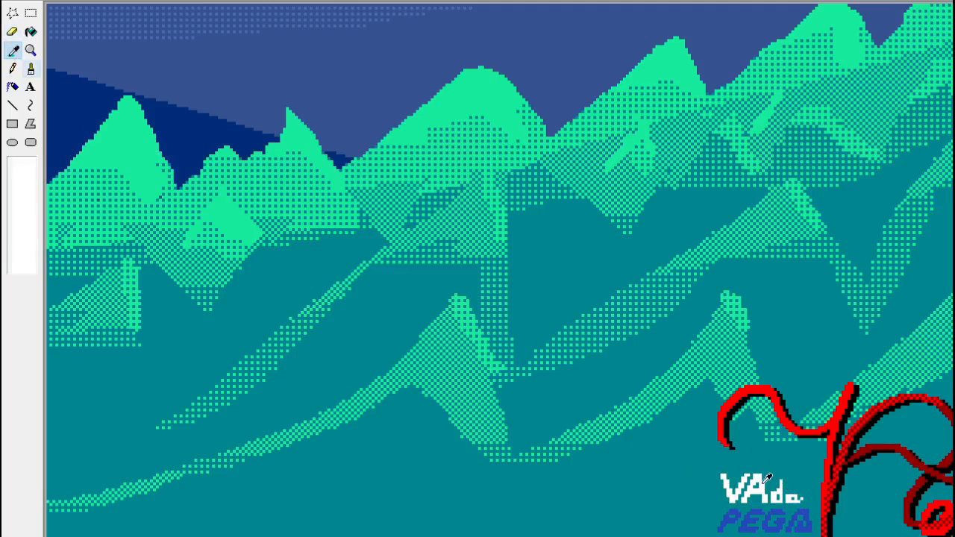
{"action": "left_click", "coordinate": [729, 519]}
{"action": "mouse_move", "coordinate": [724, 519]}
{"action": "left_mouse_down"}
{"action": "mouse_move", "coordinate": [772, 508]}
{"action": "mouse_move", "coordinate": [739, 517]}
{"action": "mouse_move", "coordinate": [788, 527]}
{"action": "mouse_move", "coordinate": [798, 503]}
{"action": "mouse_move", "coordinate": [803, 527]}
{"action": "left_mouse_up"}
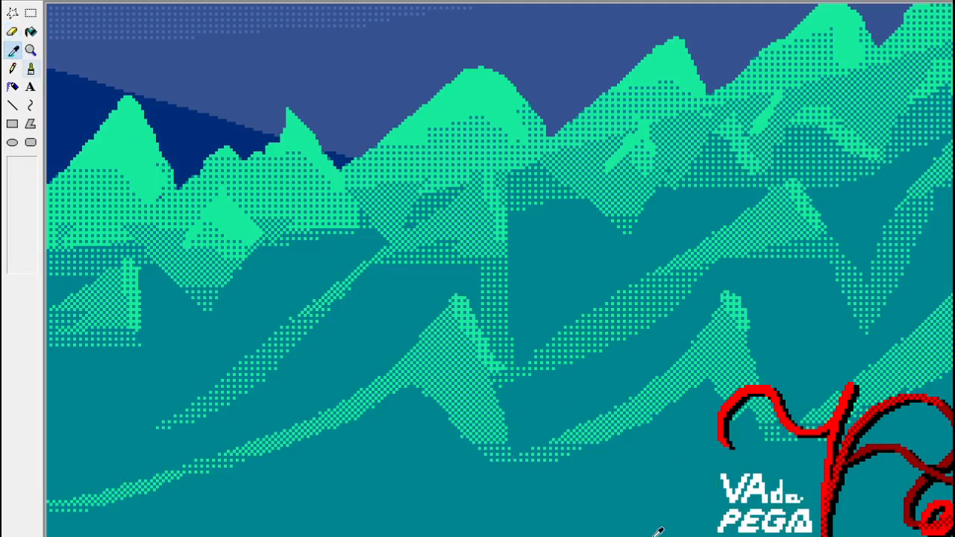
Select the white lettering and smear it by slight offsets to thicken it into an outline.
{"action": "left_click", "coordinate": [31, 12]}
{"action": "mouse_move", "coordinate": [707, 472]}
{"action": "left_mouse_down"}
{"action": "mouse_move", "coordinate": [820, 536]}
{"action": "mouse_move", "coordinate": [800, 529]}
{"action": "left_mouse_up"}
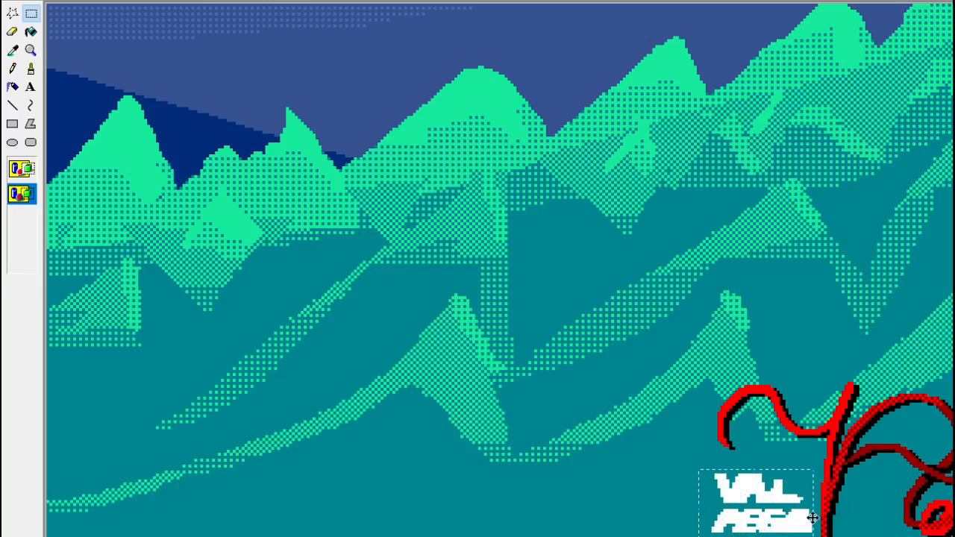
{"action": "left_click", "coordinate": [705, 471]}
{"action": "mouse_move", "coordinate": [705, 470]}
{"action": "left_mouse_down"}
{"action": "mouse_move", "coordinate": [813, 536]}
{"action": "mouse_move", "coordinate": [806, 532]}
{"action": "left_mouse_up"}
{"action": "left_click", "coordinate": [831, 520]}
{"action": "left_click_drag", "start_coordinate": [703, 461], "coordinate": [799, 534]}
Paste the colored red and blue lettering and align it over its white outline beside the signature.
{"action": "key", "text": "ctrl+v"}
{"action": "left_click_drag", "start_coordinate": [131, 45], "coordinate": [781, 507]}
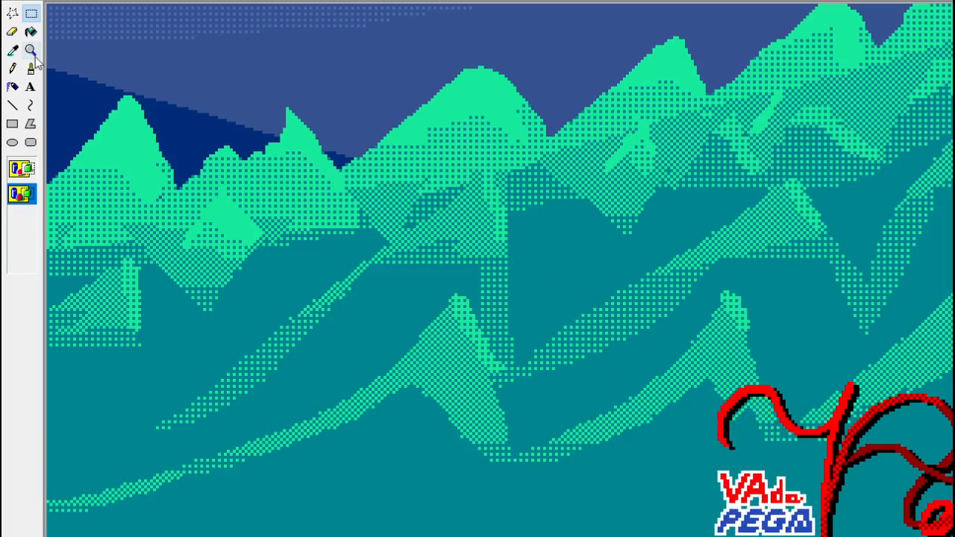
{"action": "left_click", "coordinate": [11, 32]}
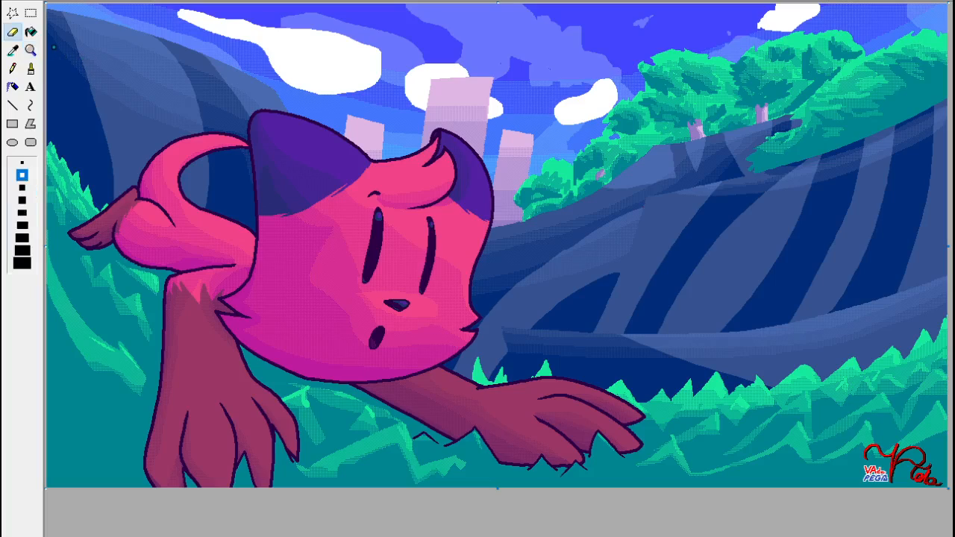
{"action": "left_click", "coordinate": [31, 13]}
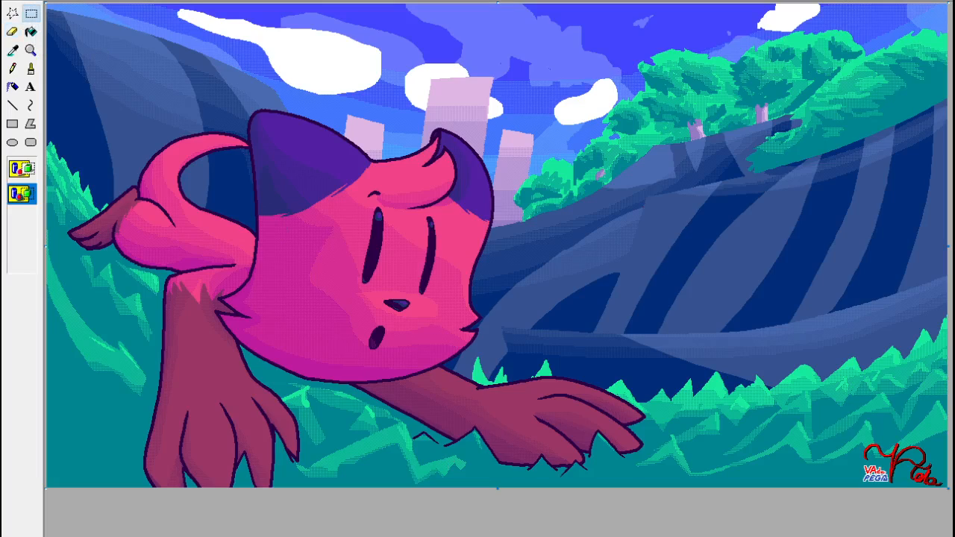